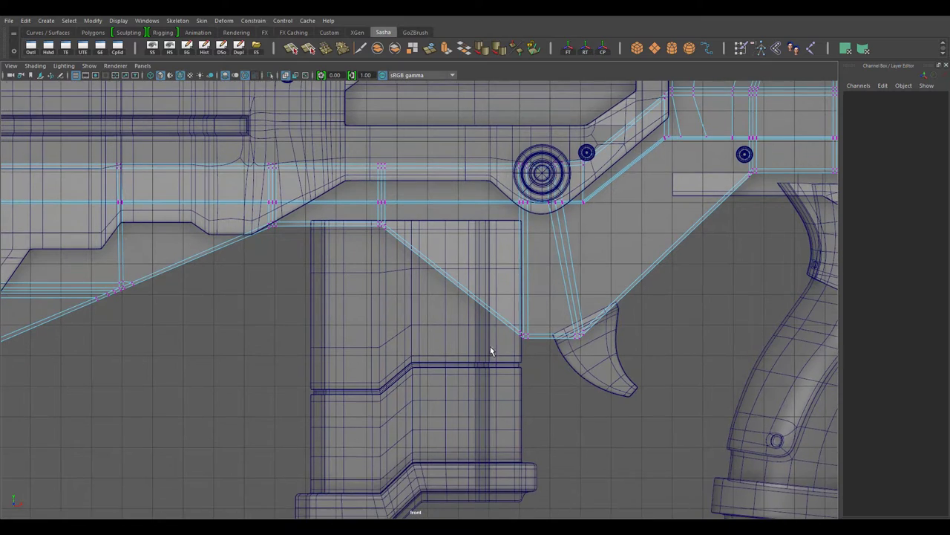
Step: Slide the trigger guard's front corner points slightly left and check them in perspective
drag(347, 420, 590, 152)
drag(572, 249, 565, 289)
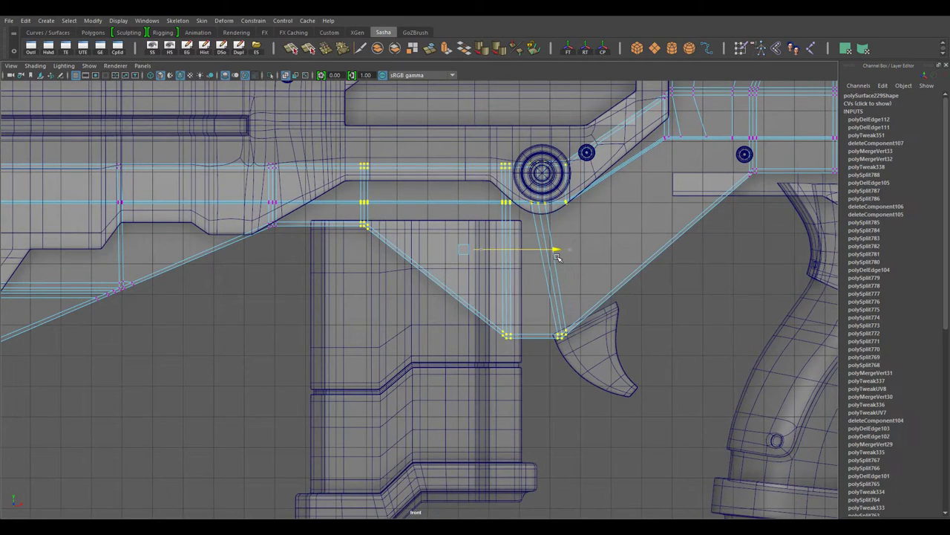
key(space)
key(space)
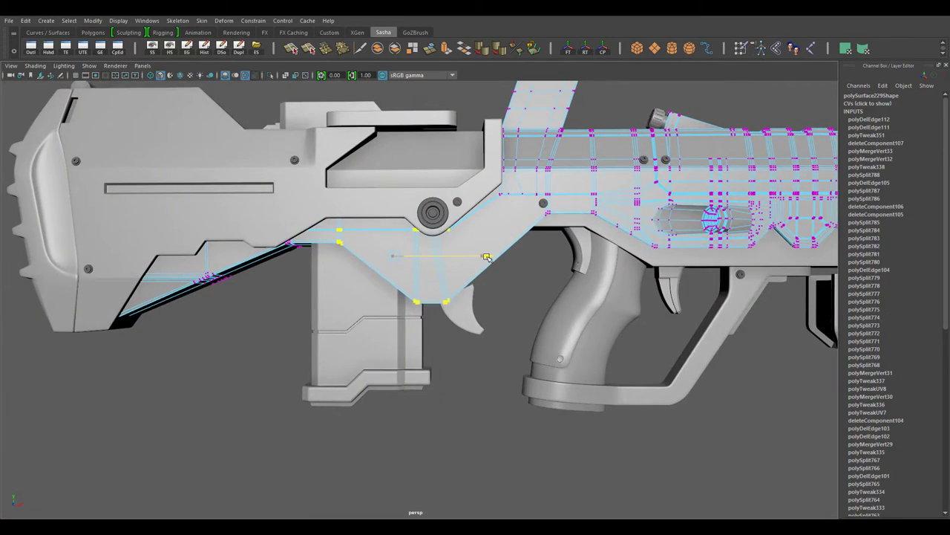
key(space)
key(space)
Step: Nudge the trigger slightly left to Translate X -0.05 in the front view
right_drag(584, 245, 550, 245)
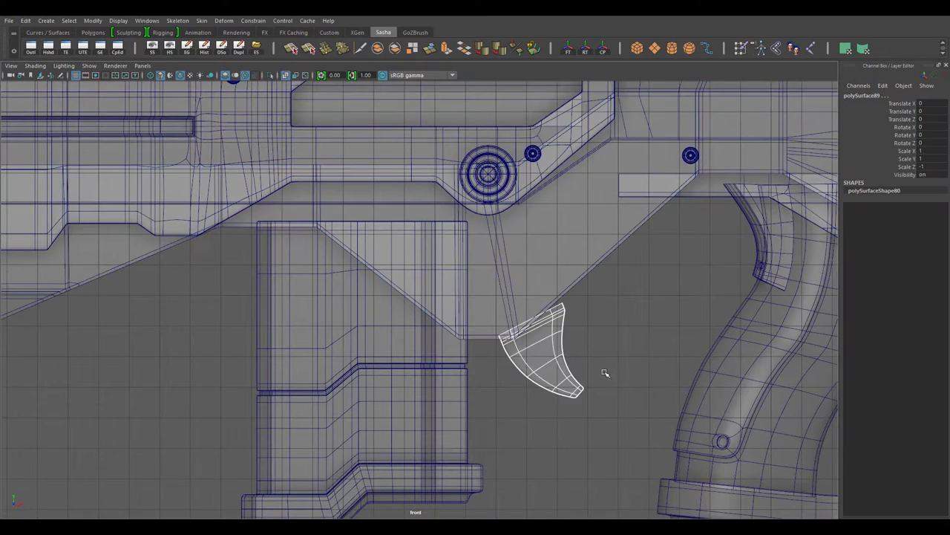
alt+middle_drag(605, 373, 509, 369)
key(w)
drag(538, 350, 523, 350)
Step: Frame the magazine, trigger and pPlane17 mesh in perspective to inspect them
click(361, 365)
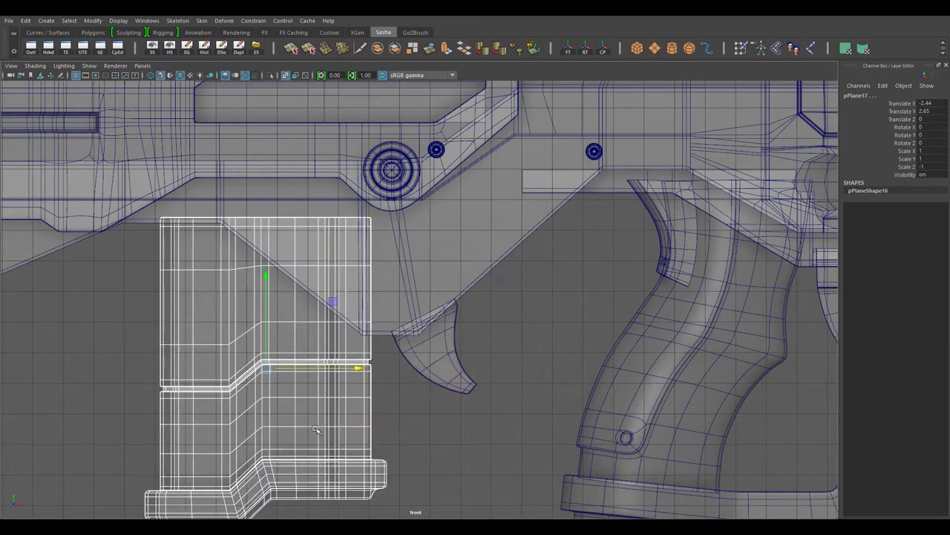
key(f)
click(562, 329)
key(space)
key(space)
alt+drag(562, 329, 539, 329)
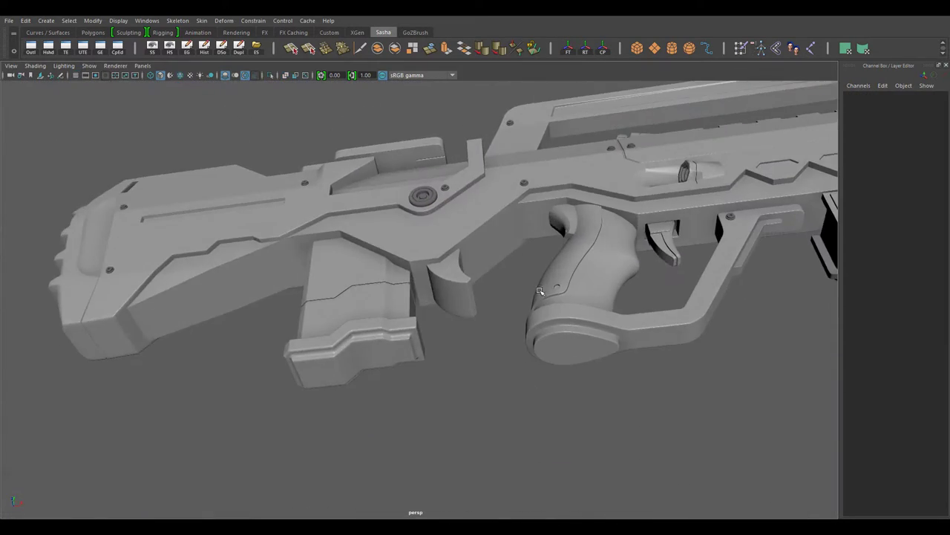
scroll(540, 329, up, 3)
click(478, 312)
key(f)
click(605, 410)
click(605, 410)
key(f)
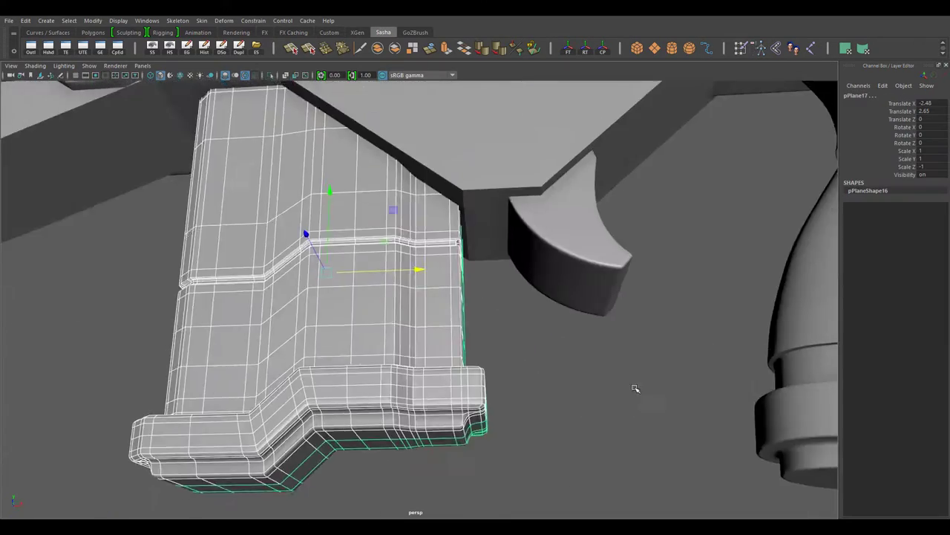
scroll(509, 378, up, 3)
scroll(528, 297, down, 5)
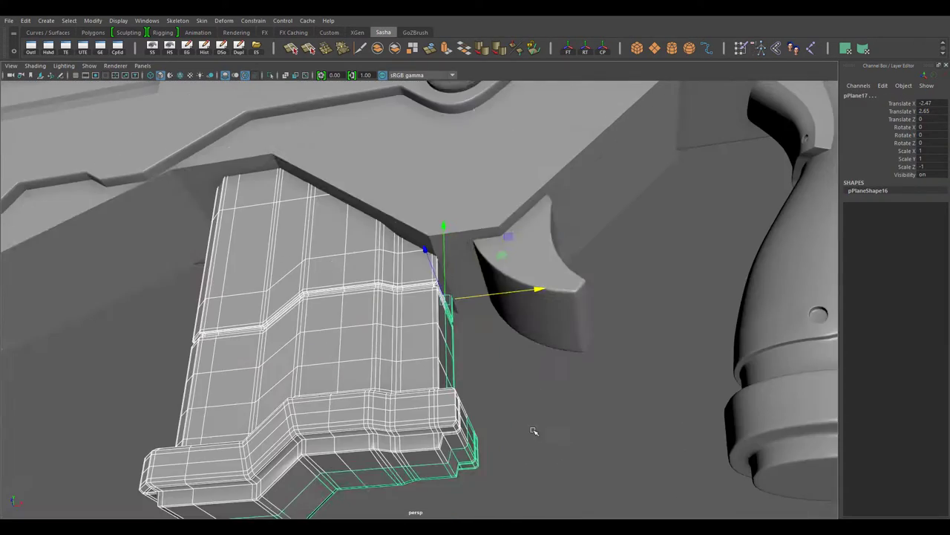
Step: Frame the whole gun and magazine, then orbit round to a side view
drag(532, 435, 632, 263)
key(f)
click(620, 378)
alt+drag(620, 379, 519, 349)
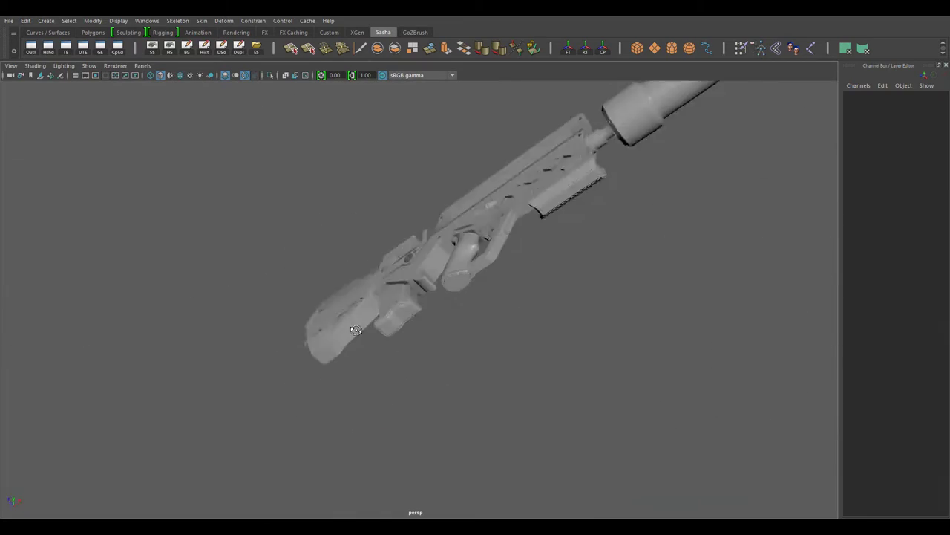
click(514, 350)
key(f)
click(520, 356)
key(f)
scroll(643, 434, up, 4)
click(624, 427)
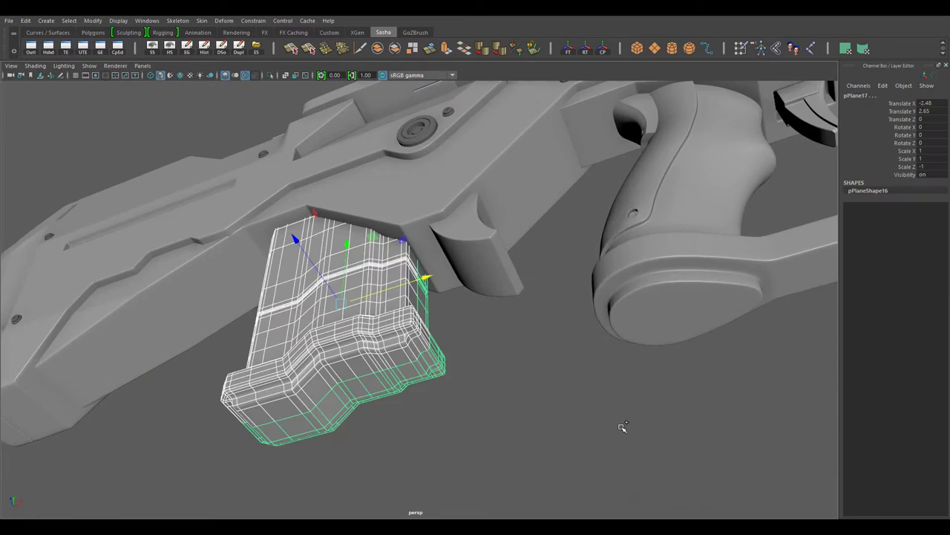
key(f)
scroll(508, 335, down, 2)
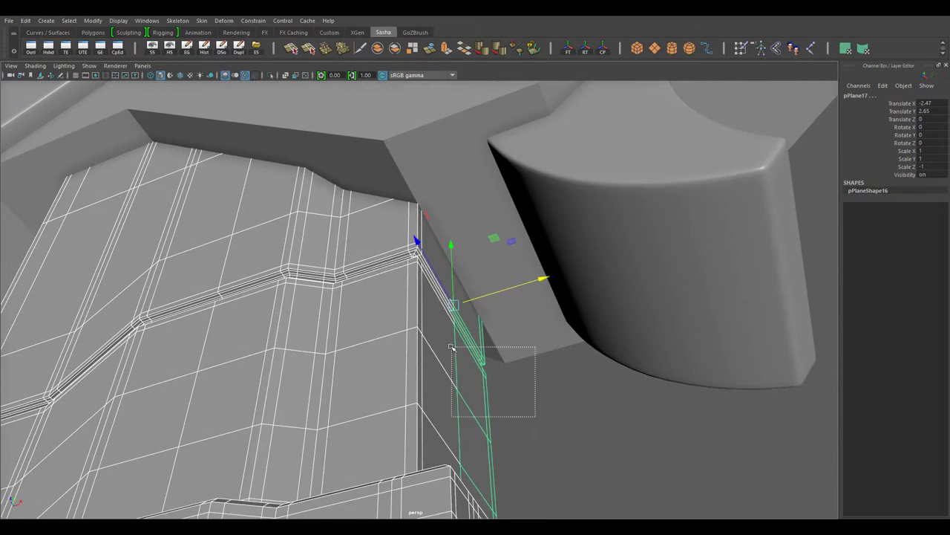
click(484, 384)
key(f)
scroll(494, 384, up, 3)
mouse_move(494, 384)
alt+mouse_down()
mouse_move(536, 387)
mouse_move(488, 399)
mouse_move(547, 374)
mouse_move(374, 386)
mouse_move(339, 405)
alt+mouse_up()
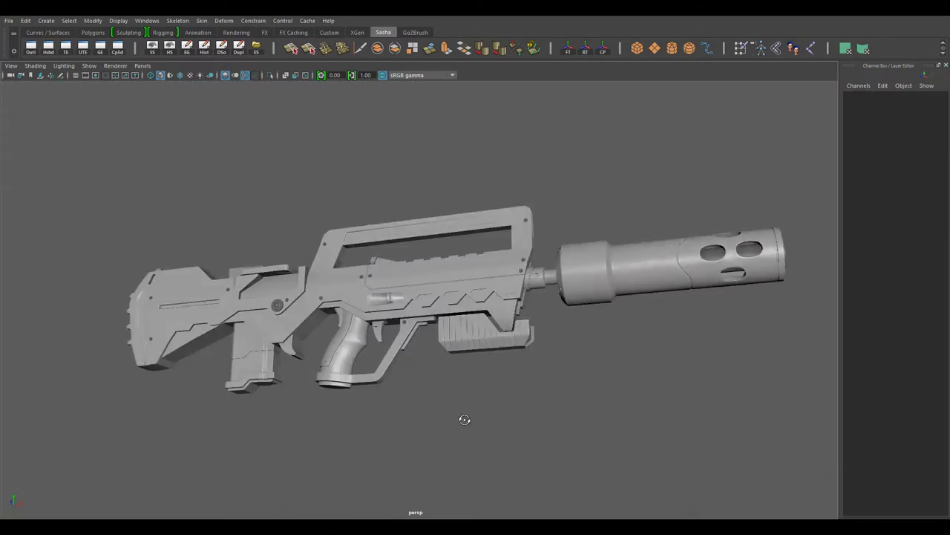
Step: Orbit and zoom to a flat side view of the gun's barrel joint
mouse_move(464, 419)
alt+mouse_down()
mouse_move(645, 416)
mouse_move(515, 431)
alt+mouse_up()
scroll(422, 432, down, 3)
scroll(394, 396, down, 5)
scroll(659, 428, up, 5)
scroll(456, 340, up, 3)
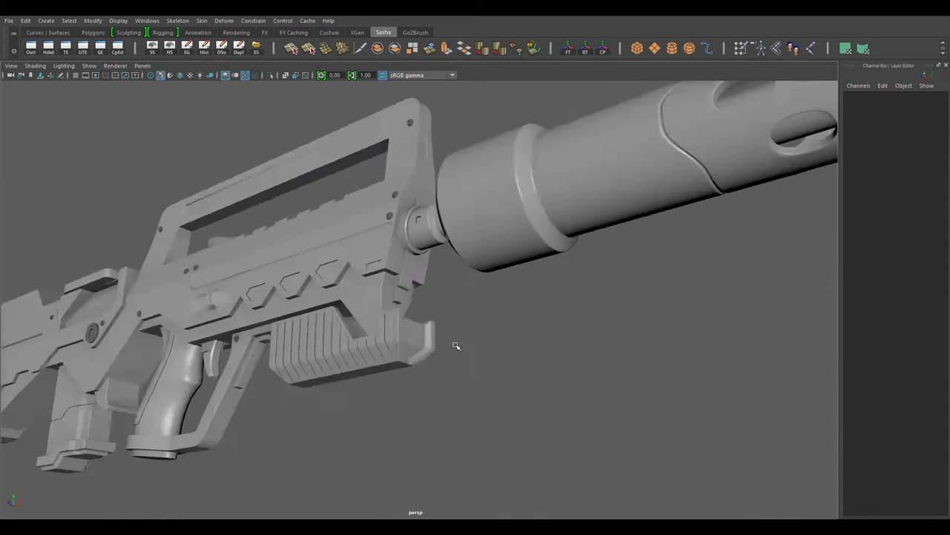
scroll(448, 339, up, 3)
Step: Select both lever pieces beside the barrel joint and Combine them into one mesh
click(448, 340)
scroll(594, 384, up, 2)
scroll(580, 390, up, 2)
scroll(580, 390, up, 1)
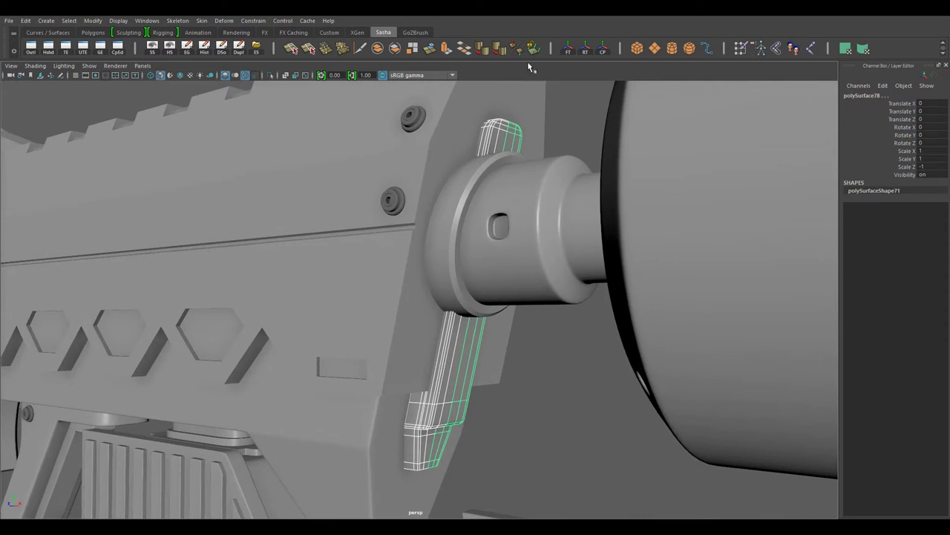
click(378, 49)
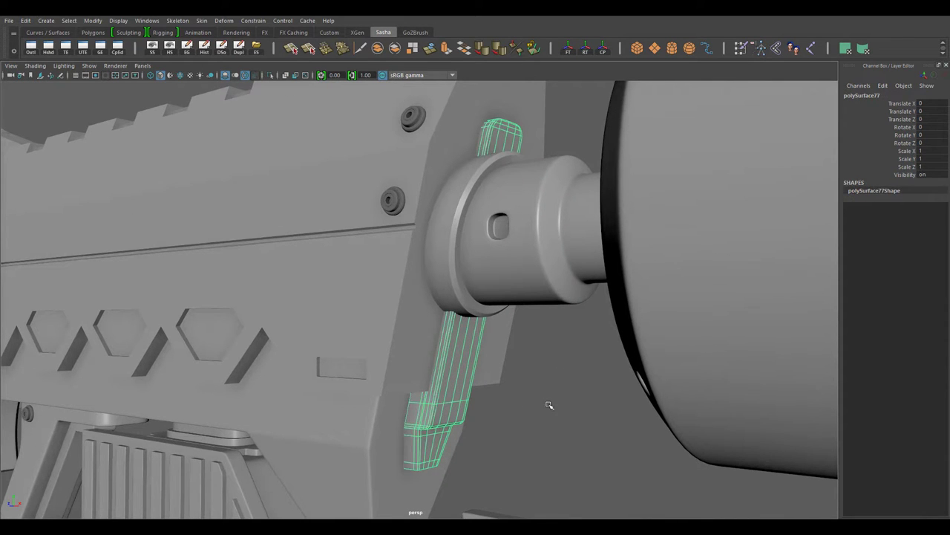
alt+drag(548, 405, 500, 388)
key(w)
right_drag(470, 238, 471, 216)
mouse_move(471, 216)
alt+mouse_down()
mouse_move(524, 309)
mouse_move(445, 245)
alt+mouse_up()
Step: Add a new edge loop across the lever strip with the Modeling Toolkit's Connect
click(6, 40)
click(945, 170)
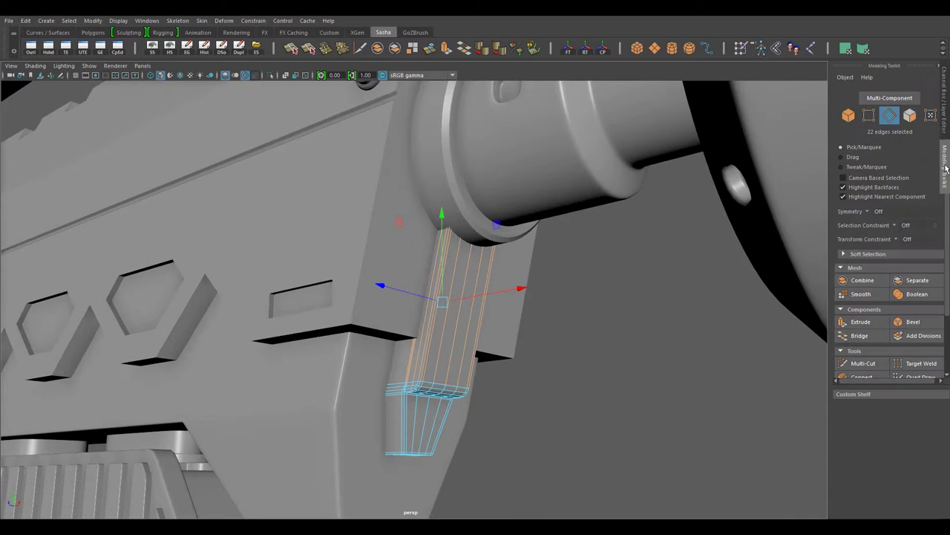
click(861, 378)
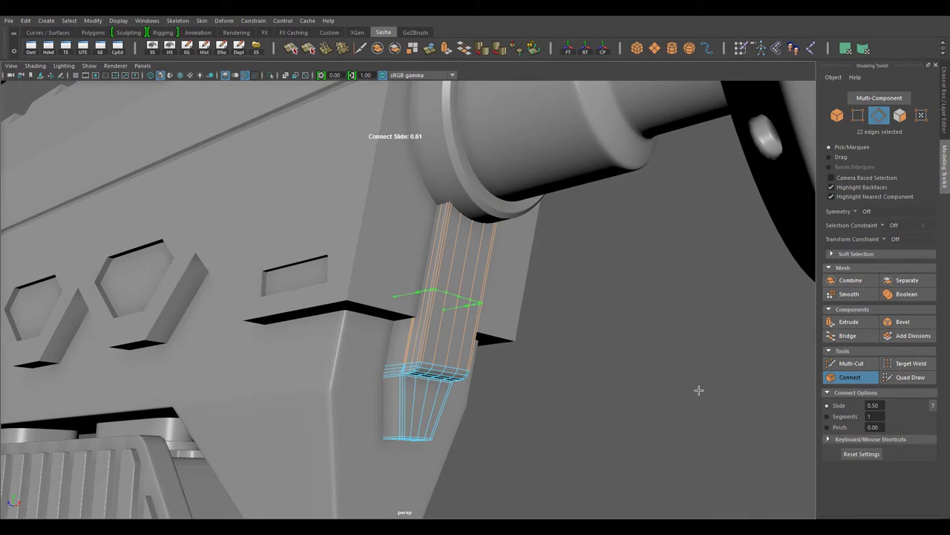
ctrl+middle_drag(718, 390, 680, 369)
key(w)
key(f)
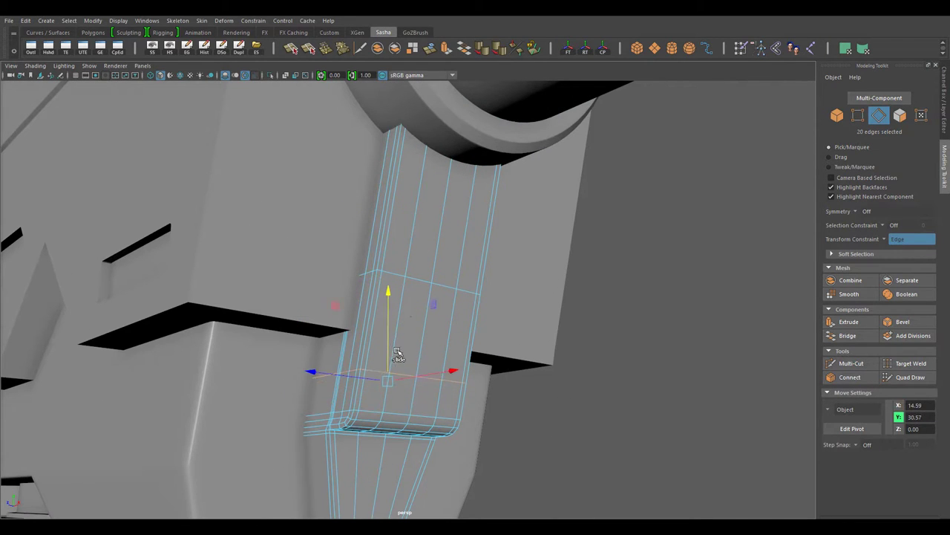
Step: Select two edges along the lever strip and scale them
alt+drag(397, 352, 450, 418)
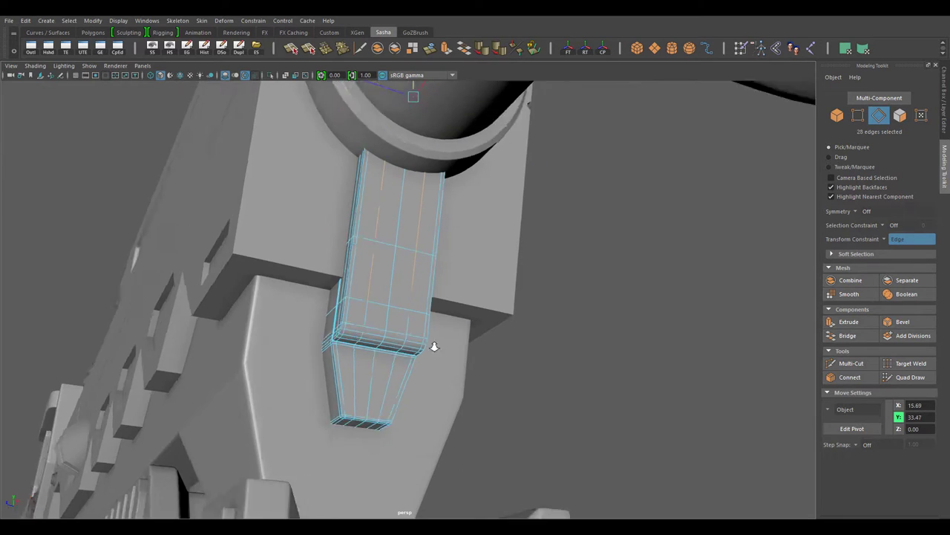
scroll(433, 346, down, 5)
drag(403, 144, 594, 361)
key(f)
key(r)
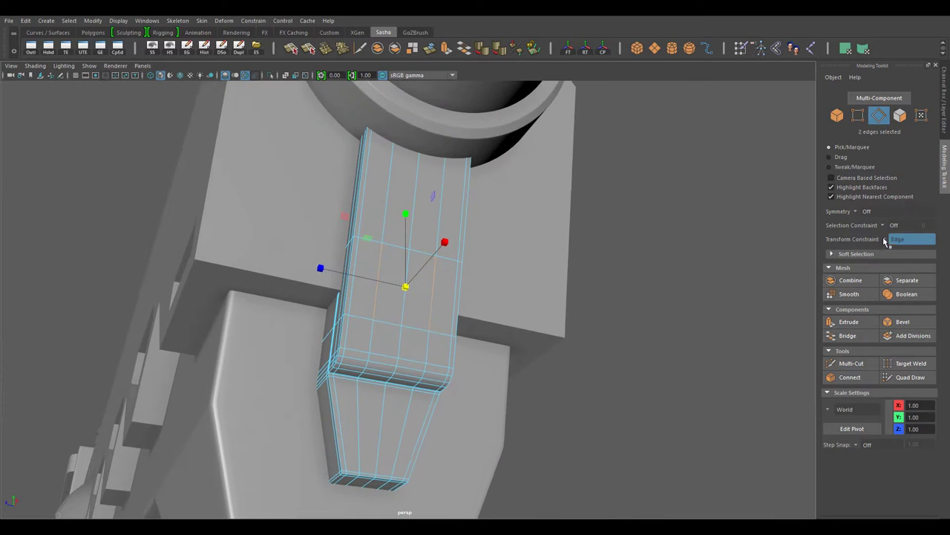
alt+right_drag(293, 282, 471, 283)
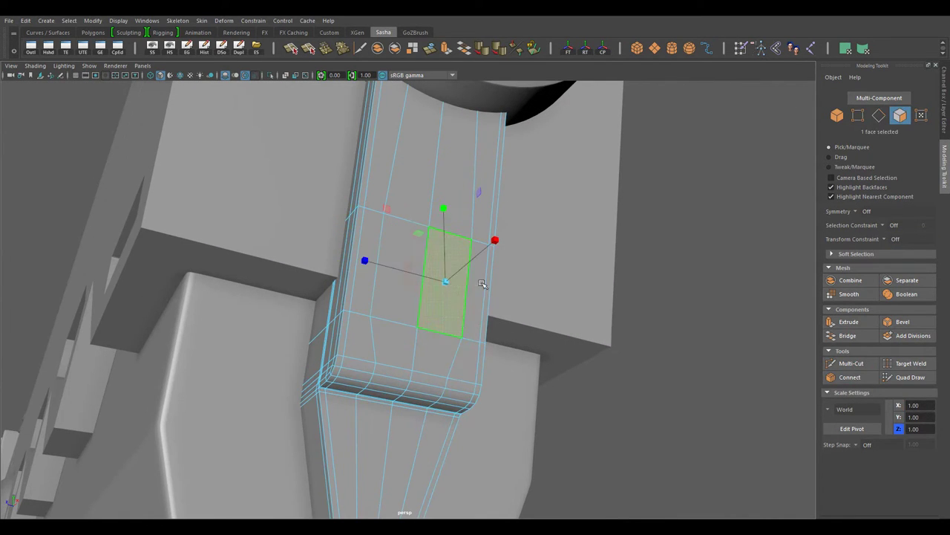
Step: Extrude the faces with an inset offset and negative thickness to sink them in
key(F8)
key(ctrl+e)
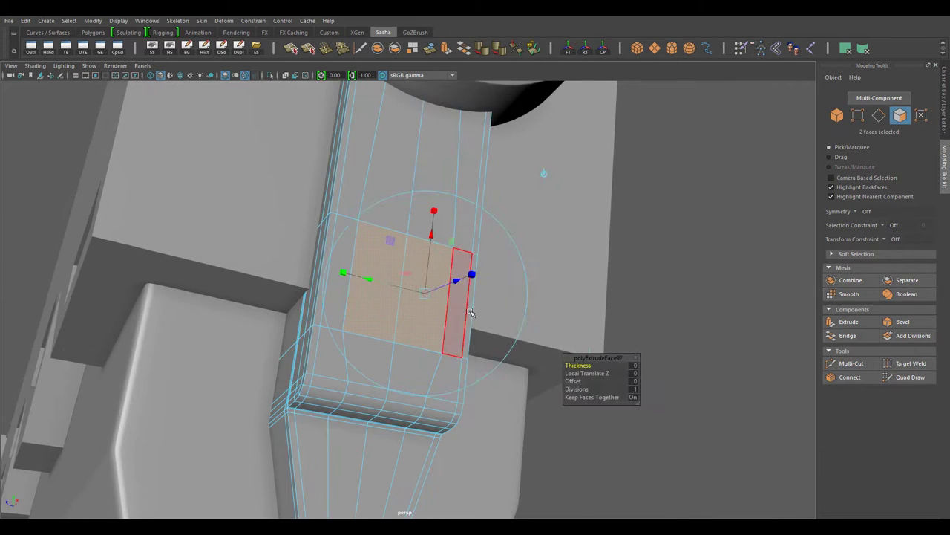
click(573, 381)
middle_drag(549, 391, 483, 402)
click(578, 364)
mouse_move(483, 401)
alt+mouse_down()
mouse_move(465, 260)
mouse_move(459, 373)
mouse_move(468, 408)
mouse_move(418, 374)
mouse_move(548, 373)
mouse_move(371, 245)
alt+mouse_up()
key(w)
Step: Select two faces and extrude them with 3 divisions
key(shift+period)
key(r)
key(shift+comma)
shift+click(372, 245)
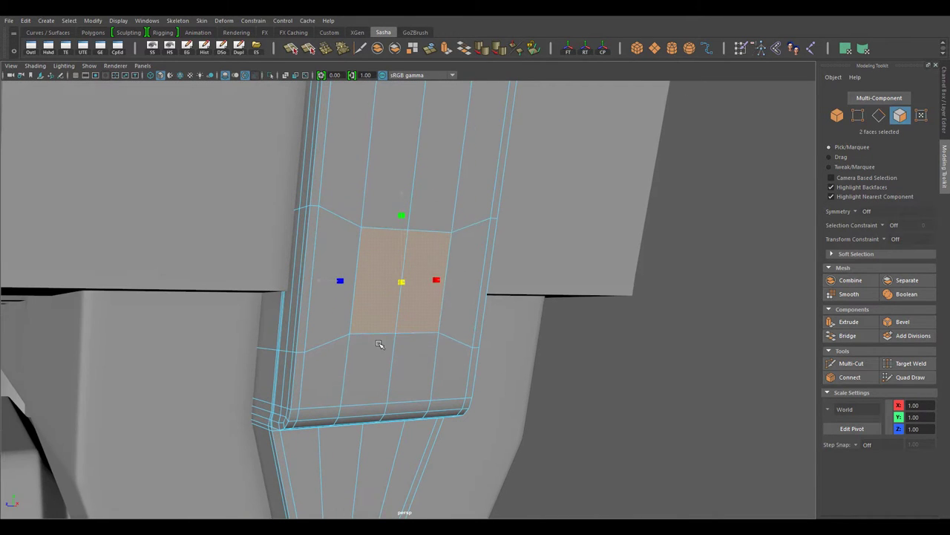
shift+right_drag(478, 152, 471, 128)
alt+drag(471, 127, 540, 161)
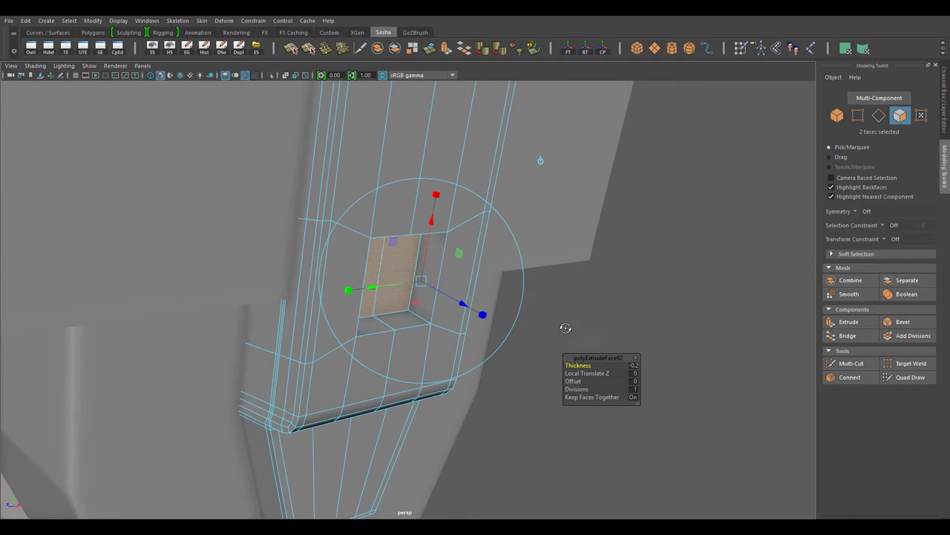
alt+drag(565, 327, 576, 388)
click(576, 389)
middle_drag(576, 389, 577, 303)
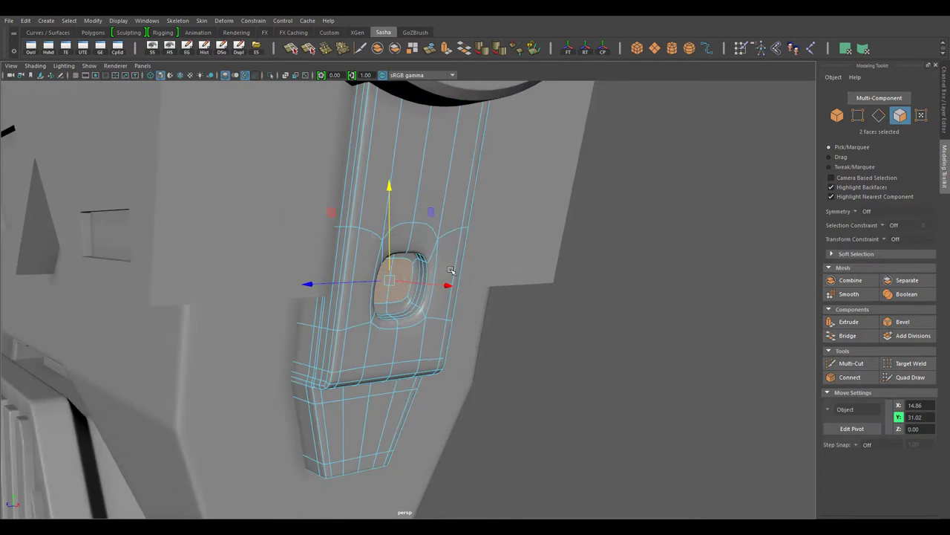
Step: Scale the face wider to fill the strip and select the lever's edge loop
key(f)
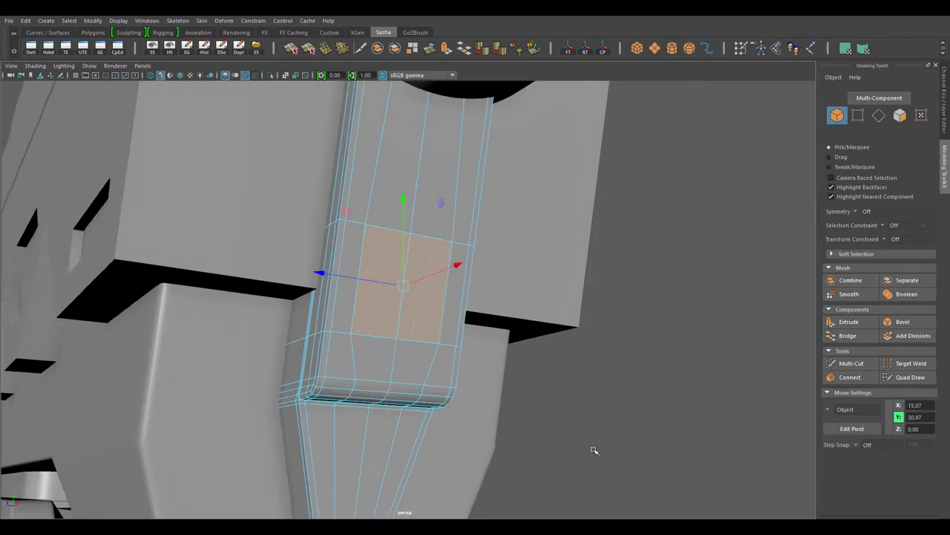
key(r)
middle_drag(357, 348, 393, 342)
alt+drag(394, 342, 382, 221)
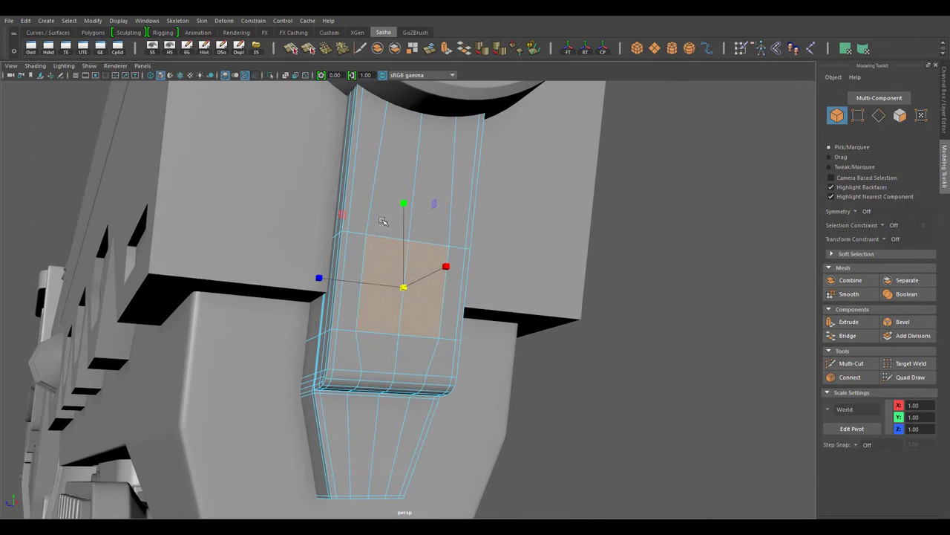
double_click(429, 366)
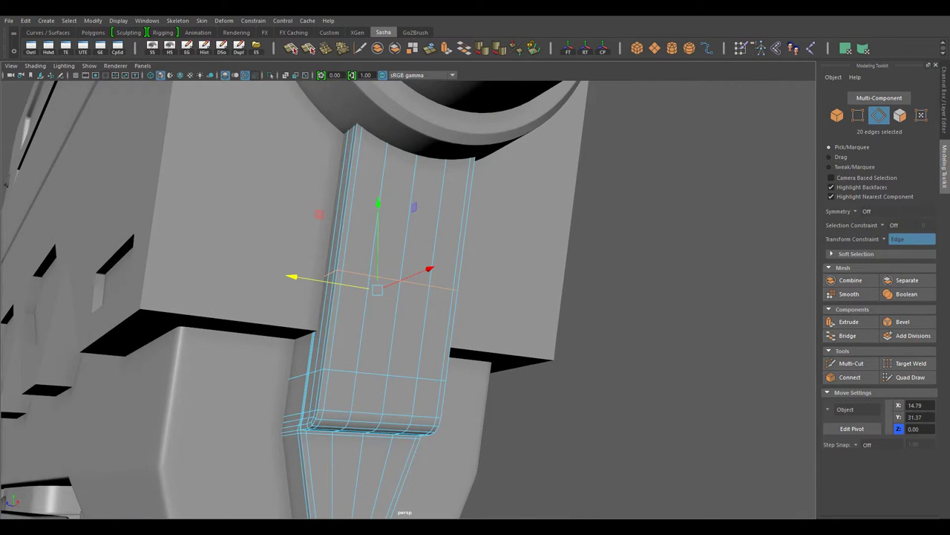
Step: Select the four front faces and extrude them inward with Thickness -0.1
alt+drag(388, 258, 401, 258)
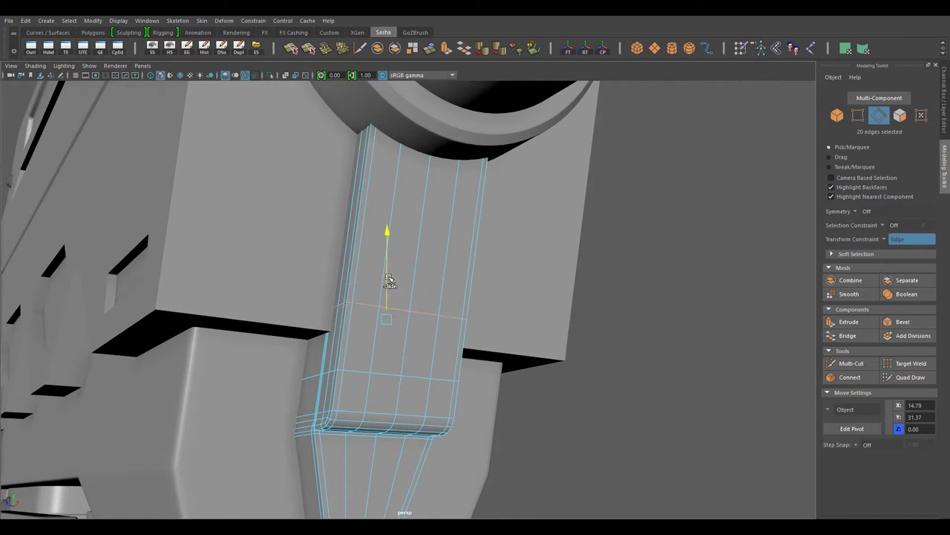
mouse_move(416, 302)
alt+mouse_down()
mouse_move(572, 346)
mouse_move(401, 245)
mouse_move(537, 322)
mouse_move(400, 256)
mouse_move(537, 318)
mouse_move(414, 253)
mouse_move(429, 376)
mouse_move(407, 364)
alt+mouse_up()
shift+click(429, 376)
shift+click(430, 376)
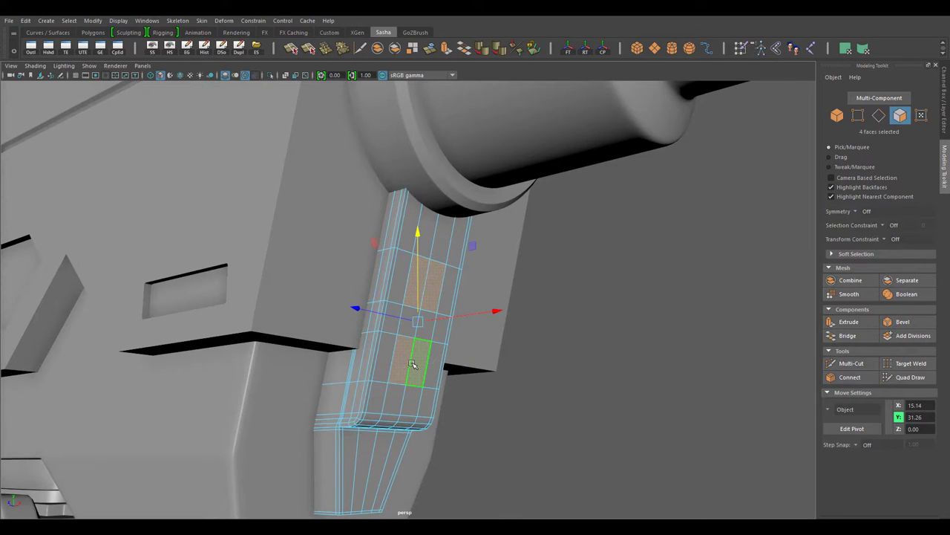
alt+drag(413, 371, 520, 297)
key(ctrl+e)
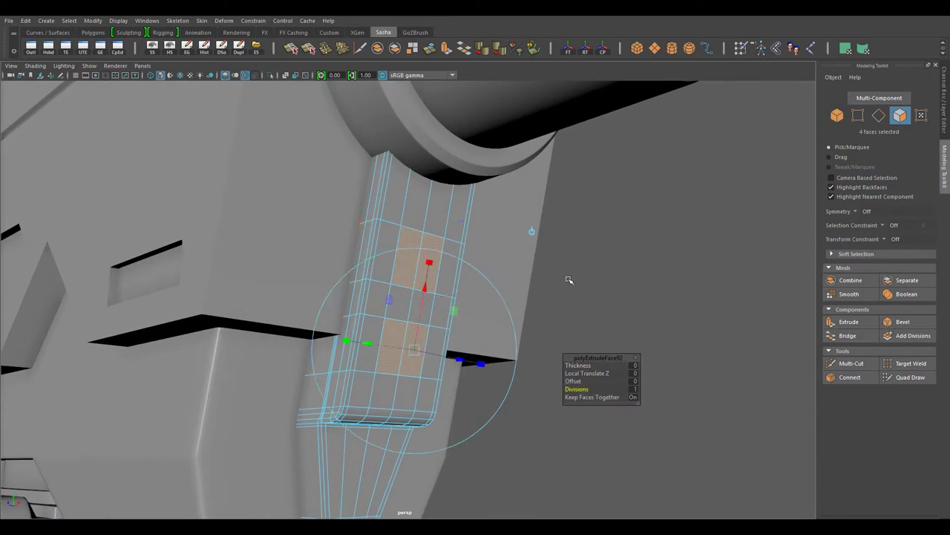
alt+drag(568, 276, 586, 293)
middle_drag(587, 291, 582, 292)
mouse_move(581, 291)
alt+mouse_down()
mouse_move(600, 318)
mouse_move(500, 403)
alt+mouse_up()
Step: Frame the four faces and set the scale orientation to Normal
key(F8)
key(w)
scroll(600, 318, down, 5)
key(f)
key(F8)
key(r)
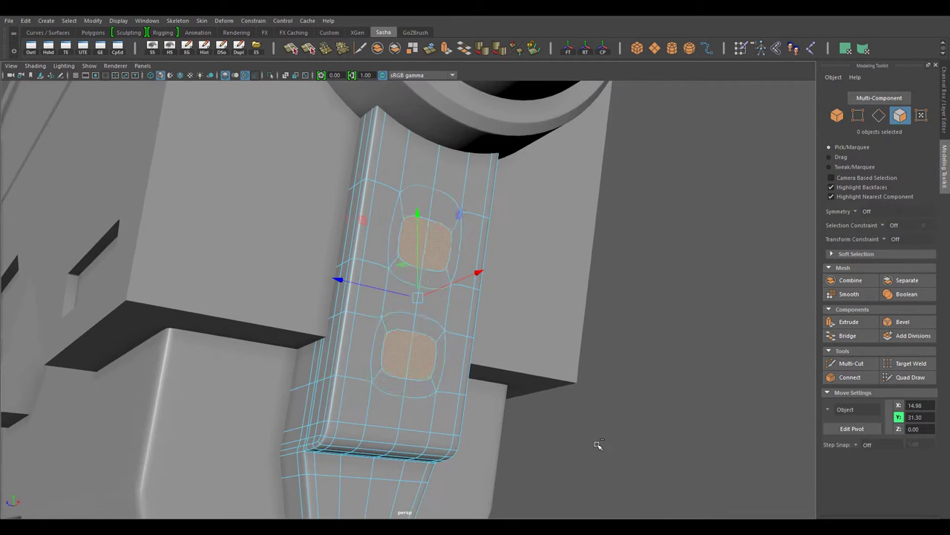
click(847, 409)
click(846, 433)
click(847, 409)
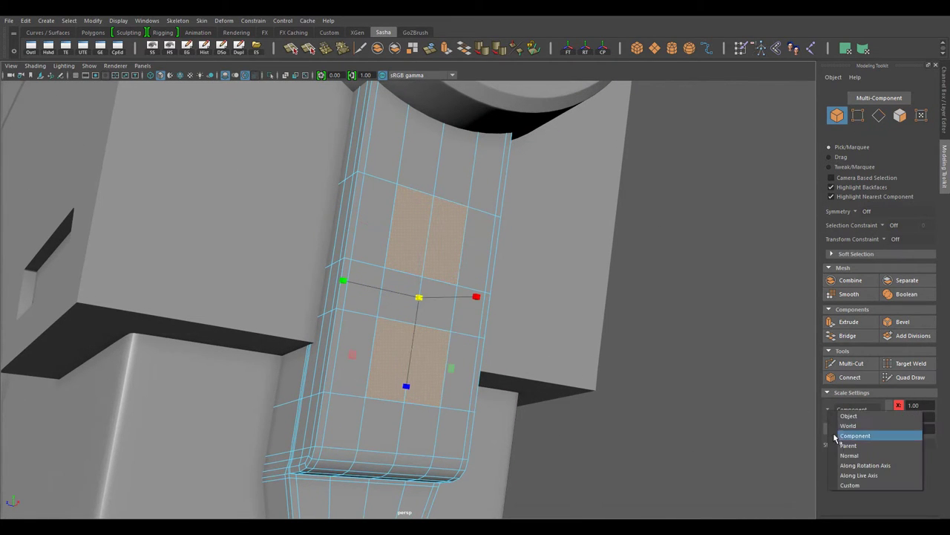
click(837, 458)
Step: Inset the four faces again and slide the pocket edges with Transform Constraint Edge
key(ctrl+e)
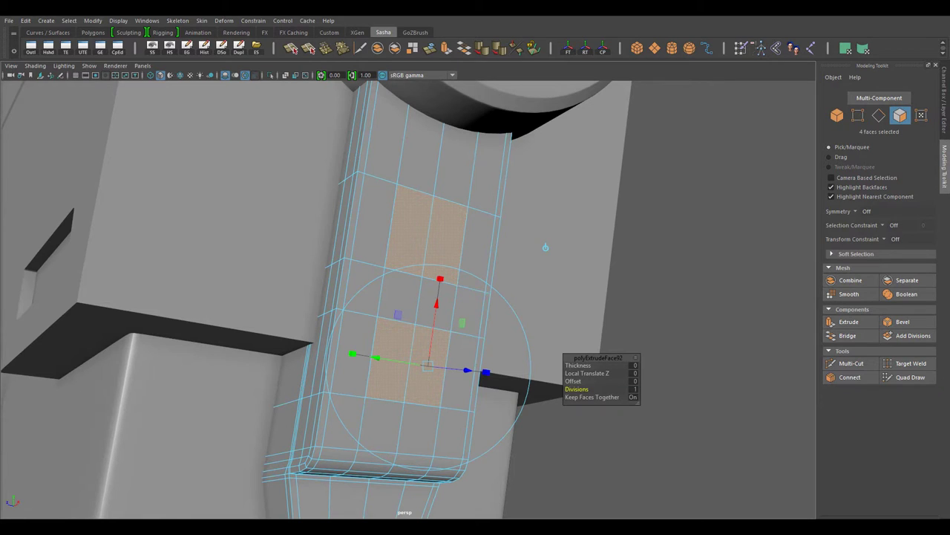
mouse_move(632, 315)
alt+mouse_down()
mouse_move(531, 323)
mouse_move(617, 325)
mouse_move(508, 349)
mouse_move(412, 343)
alt+mouse_up()
key(w)
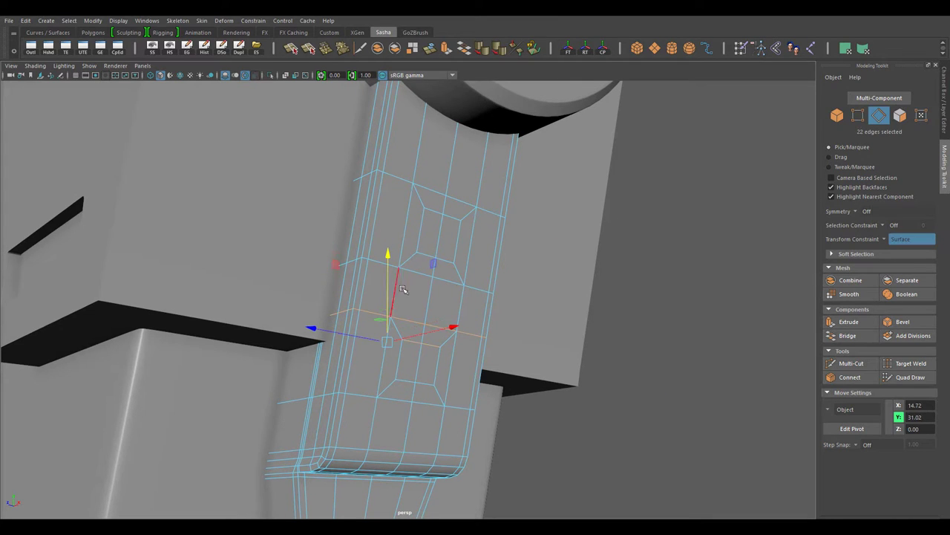
alt+drag(396, 289, 462, 297)
click(912, 238)
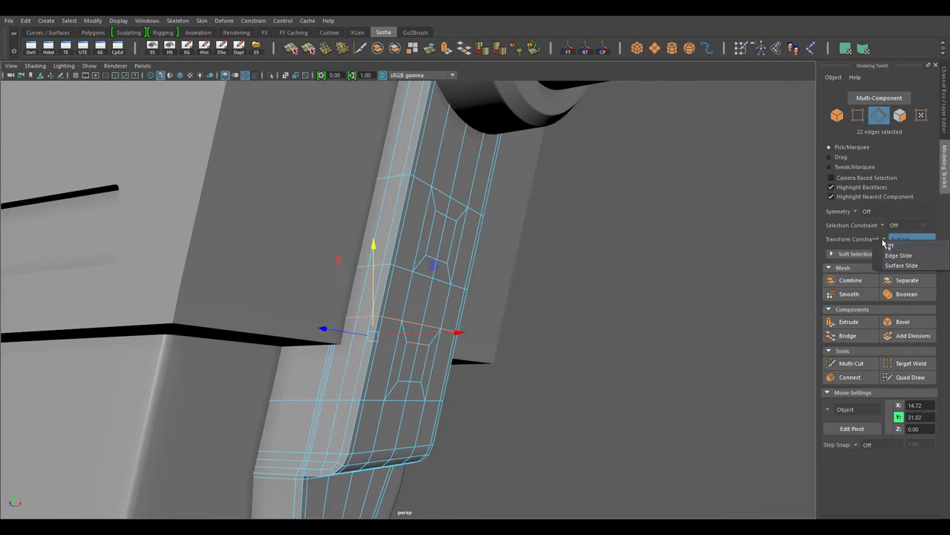
click(899, 252)
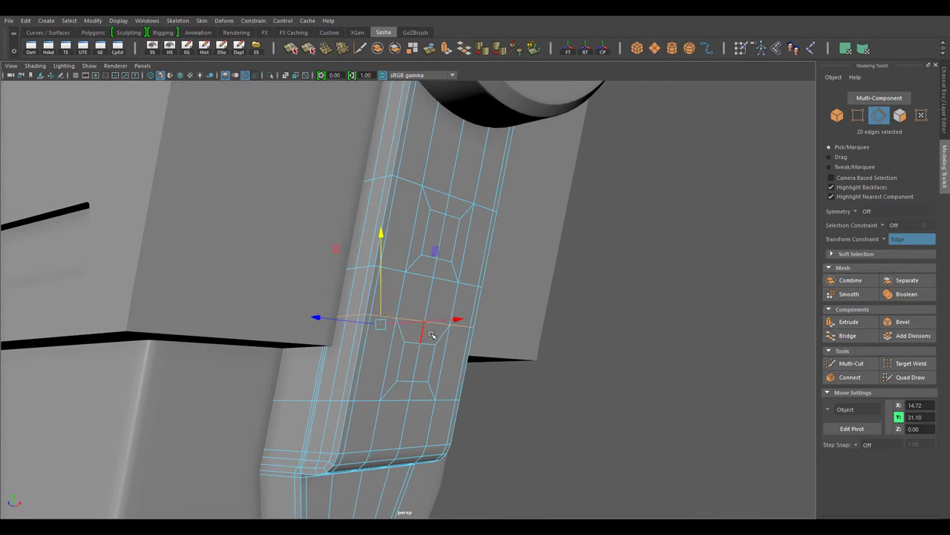
alt+drag(432, 335, 427, 380)
click(427, 380)
Step: Extrude the four pocket faces further inward, then return to Object mode
mouse_move(419, 335)
alt+mouse_down()
mouse_move(438, 254)
mouse_move(483, 293)
alt+mouse_up()
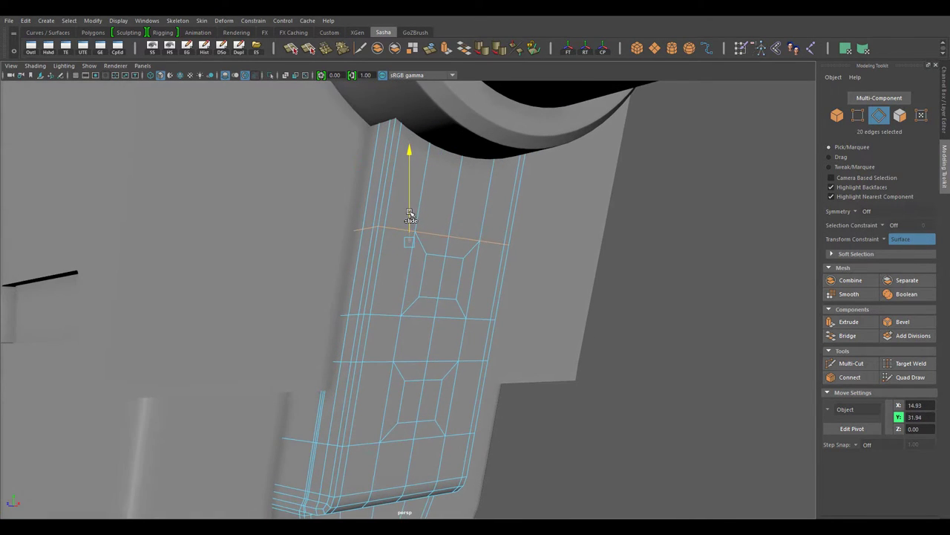
alt+drag(496, 239, 535, 297)
click(899, 115)
key(ctrl+e)
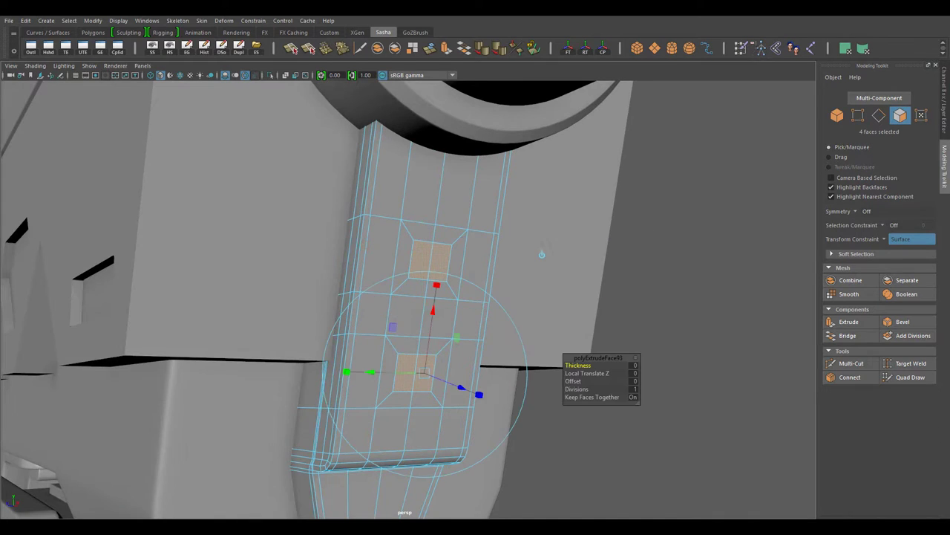
alt+drag(627, 265, 634, 274)
right_drag(435, 242, 494, 227)
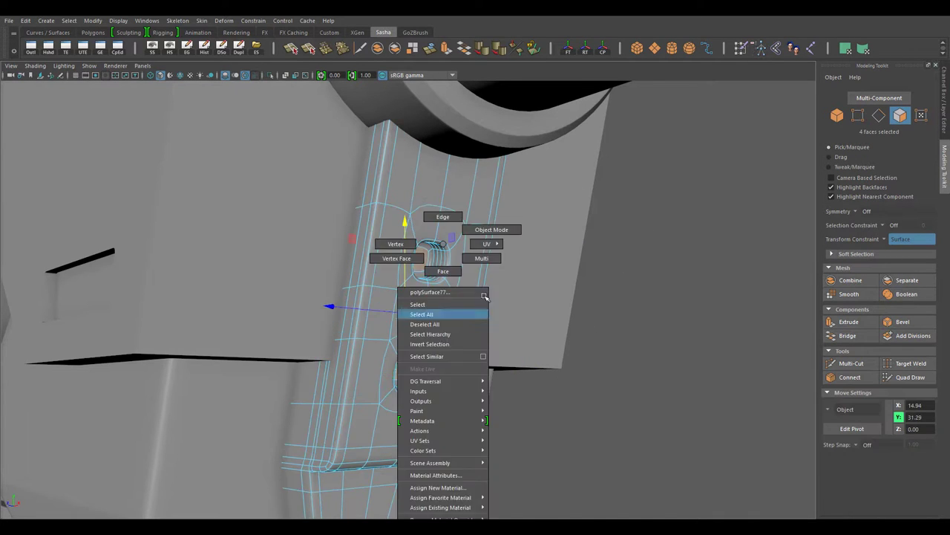
key(f)
mouse_move(475, 357)
alt+mouse_down()
mouse_move(422, 343)
mouse_move(488, 364)
alt+mouse_up()
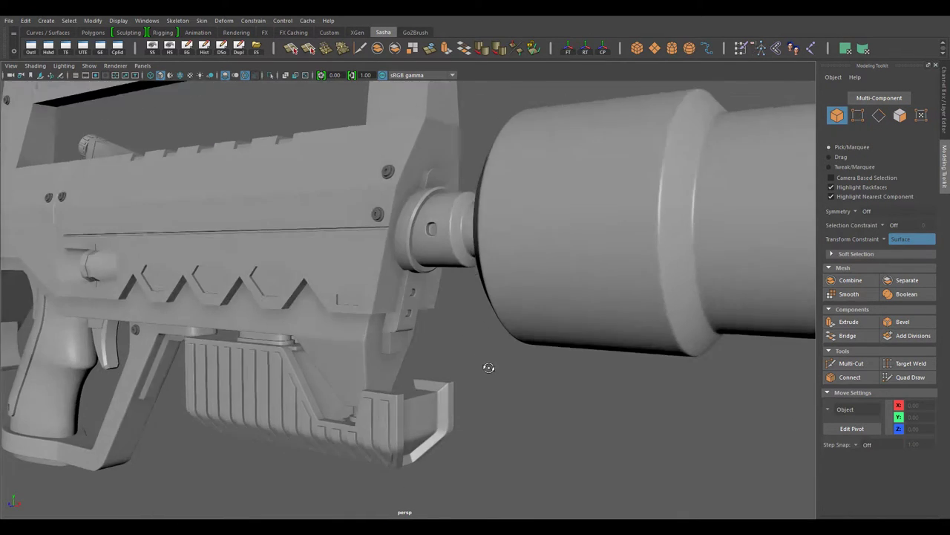
Step: Add a vertical edge loop on the magazine block with Connect at Slide 0.62
scroll(263, 346, down, 5)
scroll(379, 299, up, 5)
click(379, 299)
alt+drag(378, 298, 375, 222)
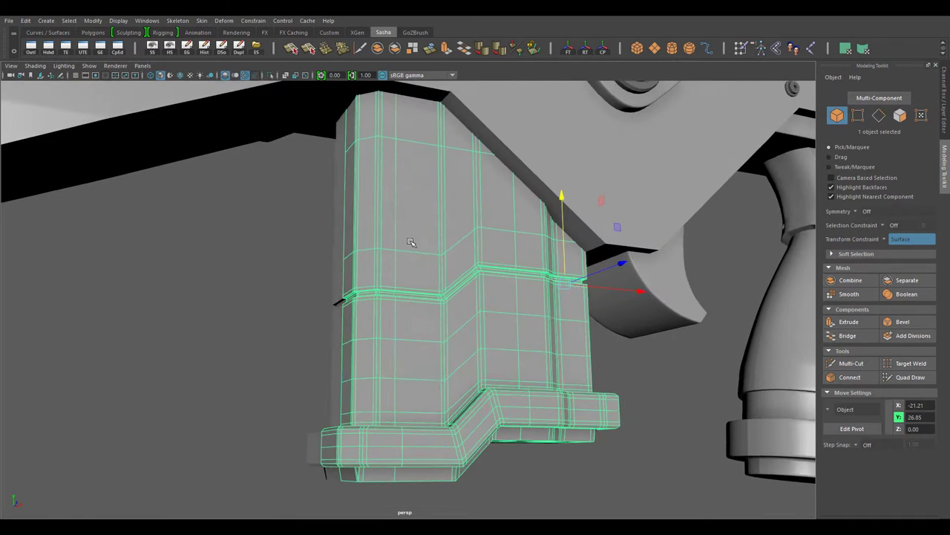
key(F10)
double_click(365, 195)
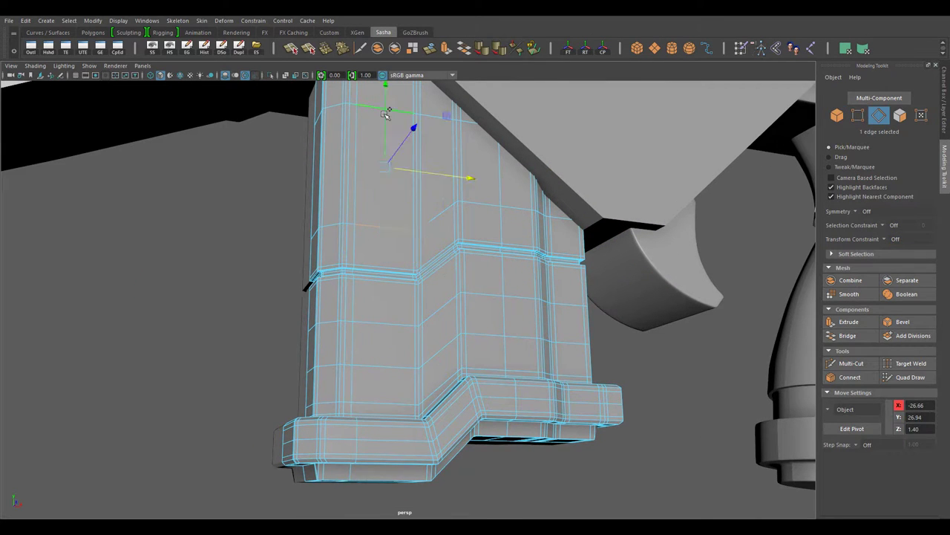
click(850, 377)
alt+drag(446, 393, 474, 410)
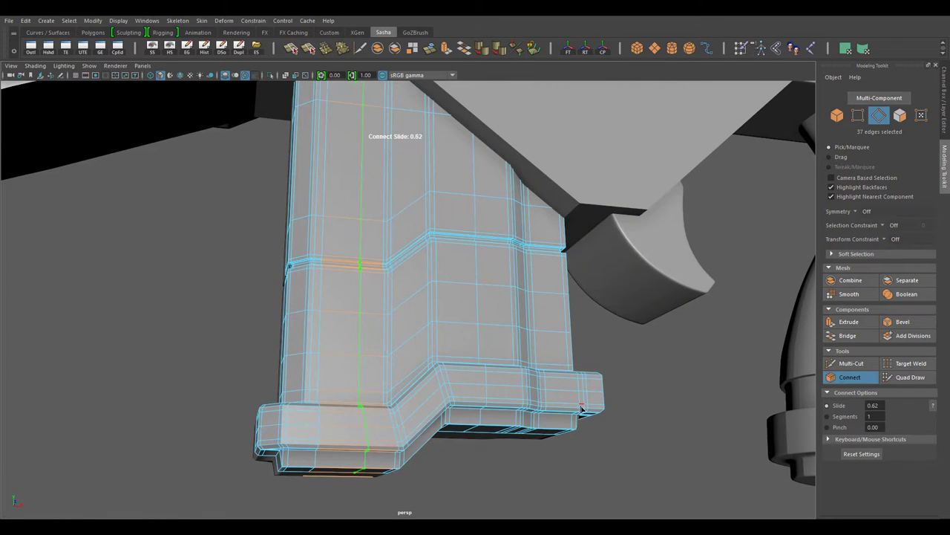
key(w)
Step: Add a second vertical edge loop and select front faces for the insets
alt+drag(581, 408, 446, 223)
click(445, 218)
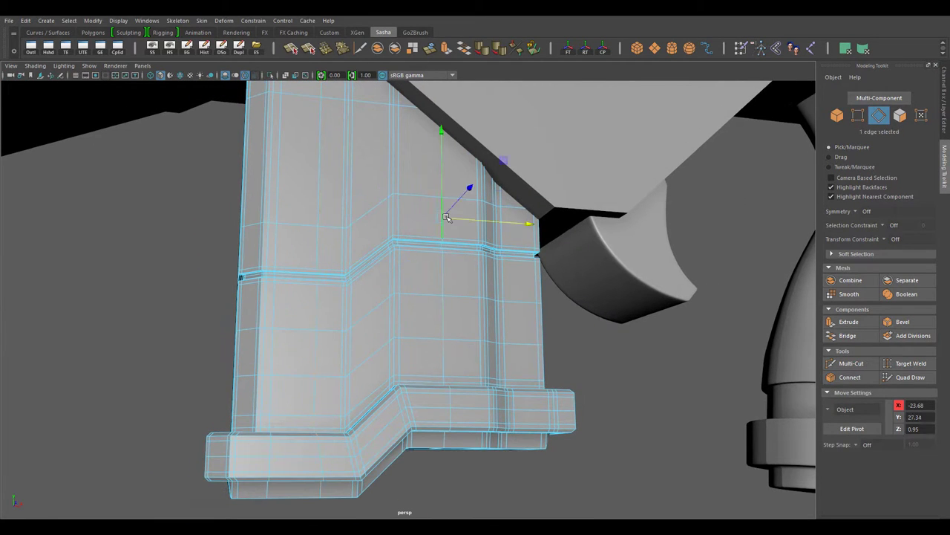
click(850, 377)
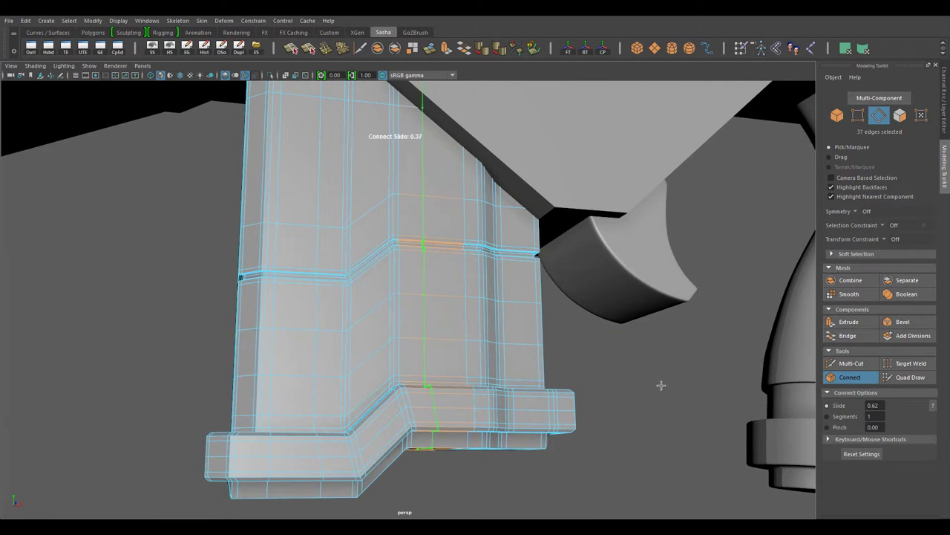
alt+drag(663, 386, 372, 256)
right_drag(371, 256, 377, 270)
click(339, 213)
shift+click(339, 392)
shift+click(467, 212)
alt+drag(483, 212, 540, 290)
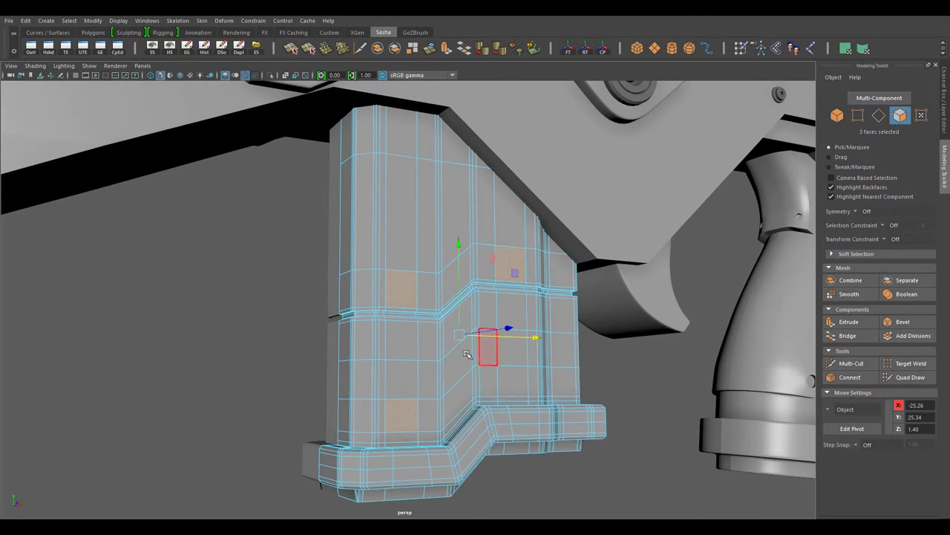
Step: Extrude the small square faces on the magazine and scale the corner face vertically
mouse_move(466, 355)
alt+mouse_down()
mouse_move(516, 390)
mouse_move(645, 369)
mouse_move(519, 297)
alt+mouse_up()
click(510, 377)
shift+click(571, 378)
shift+right_click(646, 369)
click(644, 363)
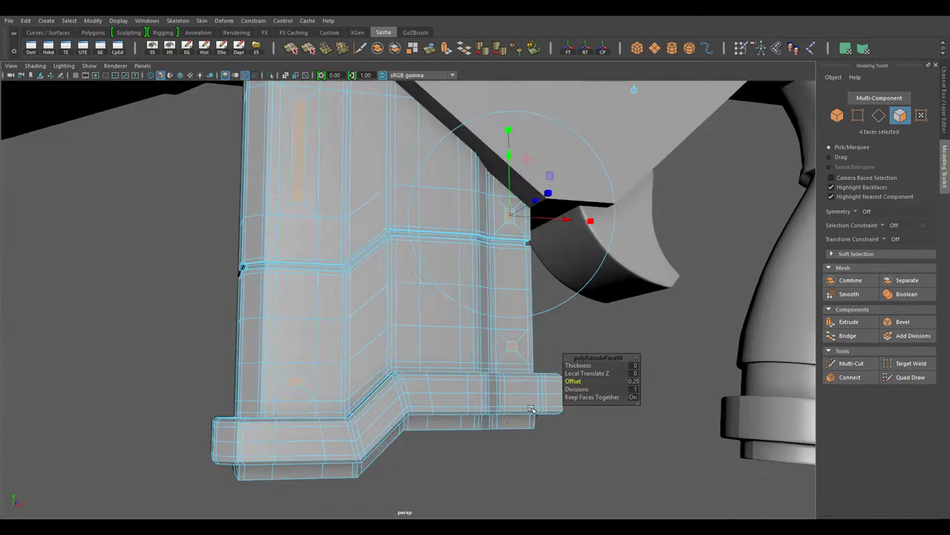
click(403, 418)
key(r)
mouse_move(371, 345)
alt+mouse_down()
mouse_move(558, 306)
mouse_move(567, 245)
mouse_move(512, 354)
alt+mouse_up()
click(566, 245)
Step: Extrude the vertical strip faces inward with thickness -0.1 to form the long slot
mouse_move(444, 147)
alt+mouse_down()
mouse_move(381, 254)
mouse_move(438, 350)
mouse_move(519, 352)
alt+mouse_up()
click(382, 255)
scroll(523, 337, up, 3)
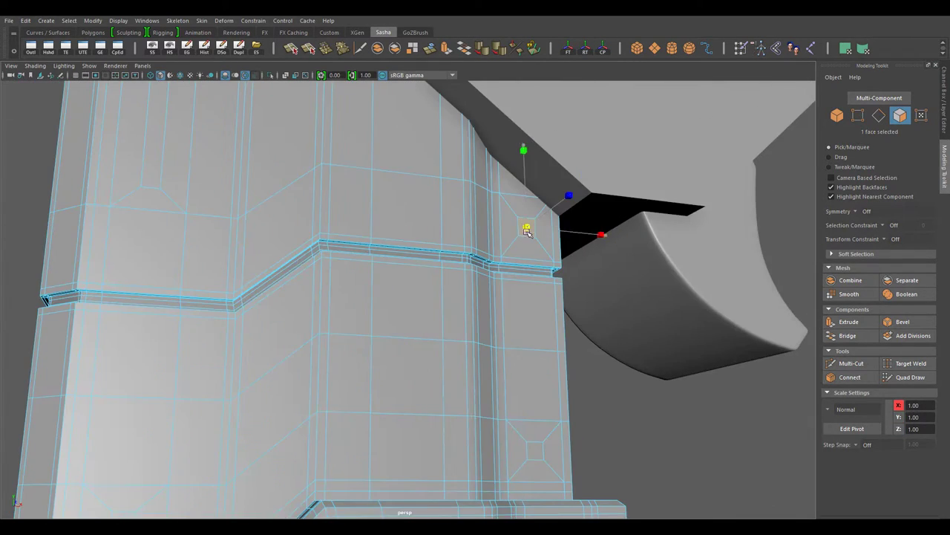
shift+click(297, 441)
key(ctrl+e)
click(578, 365)
alt+drag(578, 364, 533, 445)
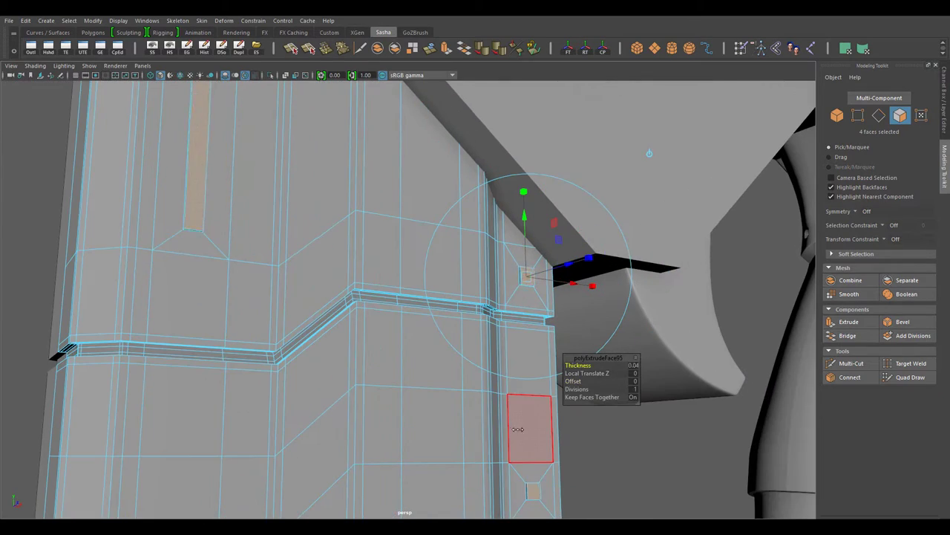
middle_drag(533, 445, 533, 490)
scroll(519, 433, up, 3)
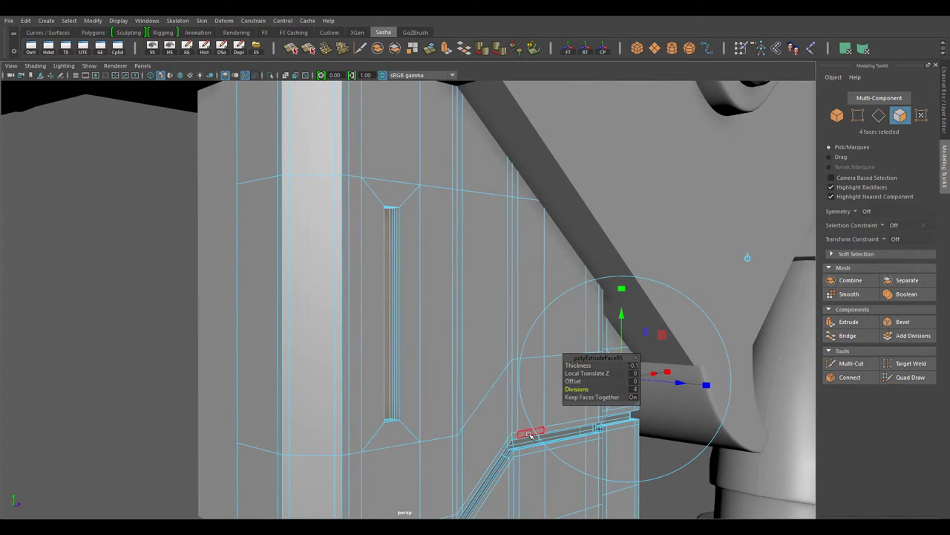
mouse_move(530, 435)
alt+mouse_down()
mouse_move(484, 297)
mouse_move(325, 314)
alt+mouse_up()
Step: Return to object mode with the Move tool and view the rifle in wireframe
key(F8)
key(w)
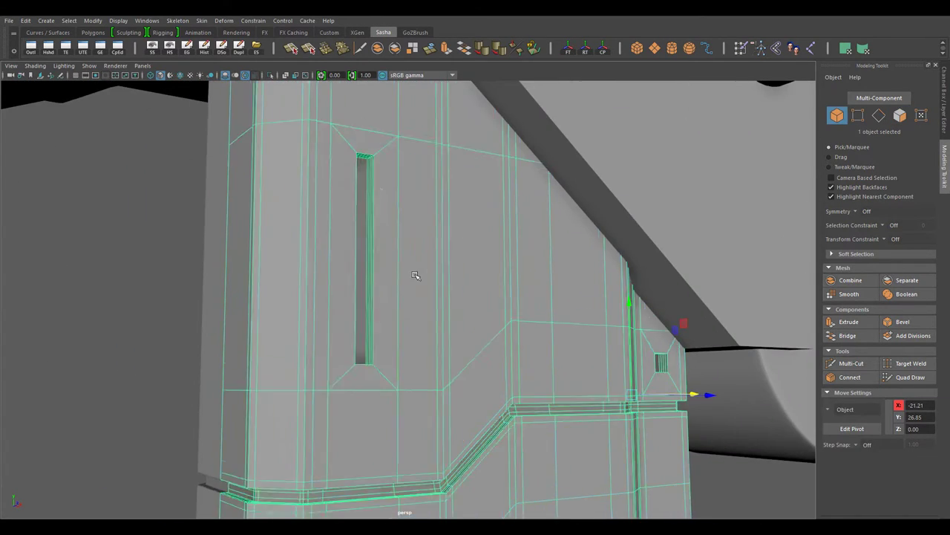
scroll(415, 275, down, 3)
alt+drag(415, 276, 396, 356)
scroll(388, 272, up, 3)
alt+drag(386, 431, 443, 458)
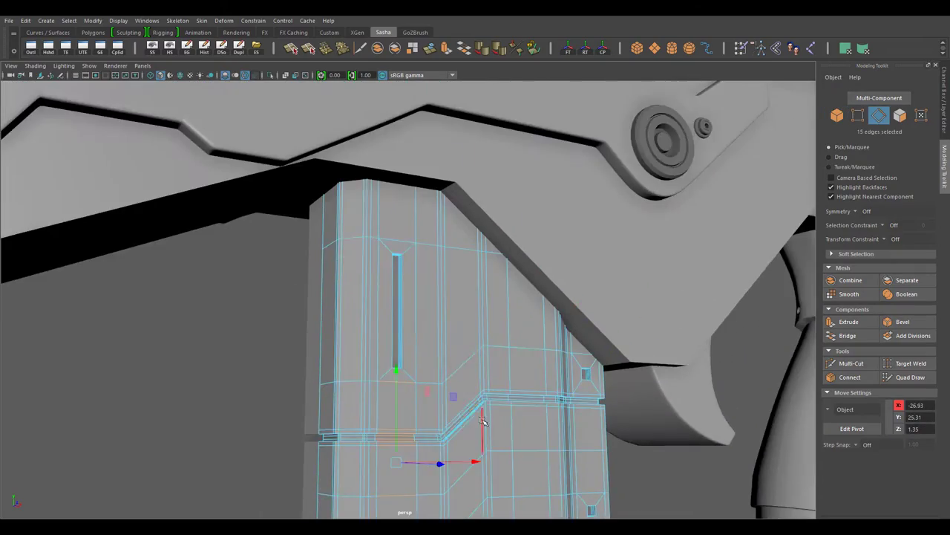
scroll(405, 238, up, 2)
key(4)
scroll(394, 148, down, 3)
mouse_move(394, 149)
alt+mouse_down()
mouse_move(389, 395)
mouse_move(416, 312)
mouse_move(615, 350)
alt+mouse_up()
scroll(416, 312, up, 2)
Step: Multi-Cut an edge from the upper edge to the square hole's corner
shift+right_drag(616, 350, 615, 510)
scroll(631, 475, up, 3)
scroll(701, 424, up, 1)
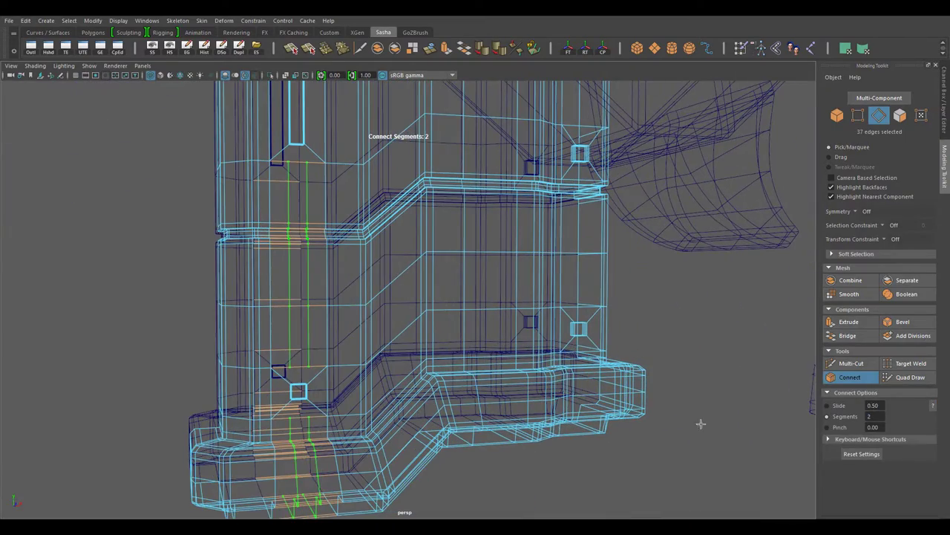
key(5)
mouse_move(624, 432)
alt+mouse_down()
mouse_move(450, 364)
mouse_move(451, 255)
alt+mouse_up()
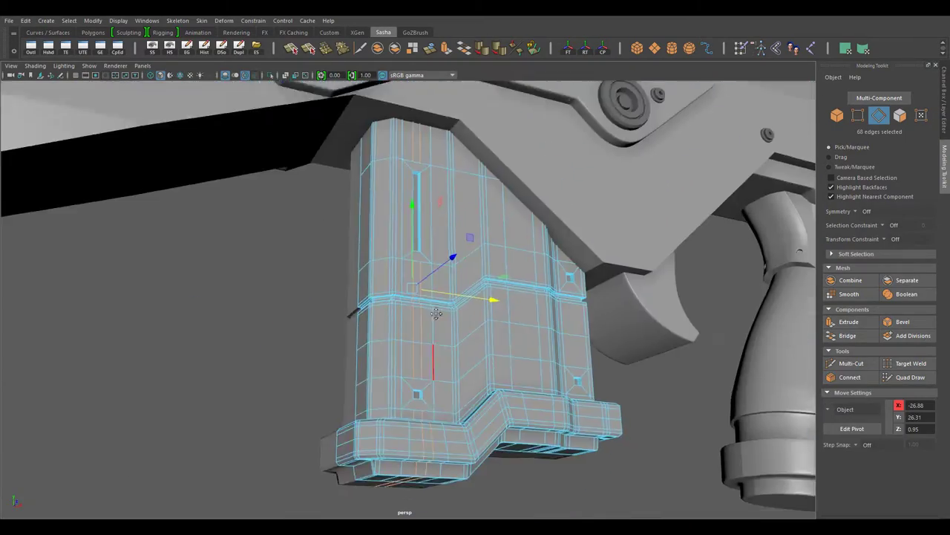
scroll(451, 254, up, 3)
shift+right_drag(492, 293, 436, 213)
alt+drag(437, 213, 462, 245)
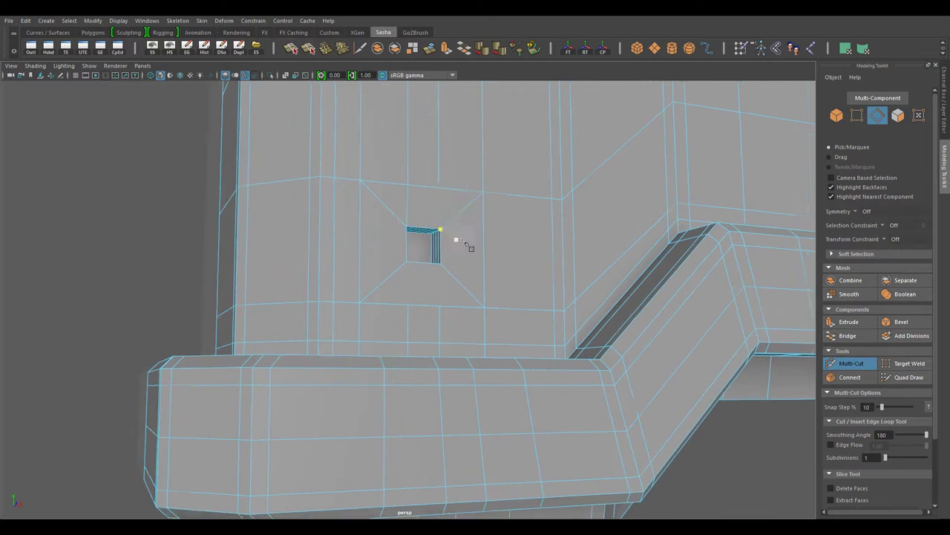
click(439, 185)
mouse_move(401, 280)
alt+mouse_down()
mouse_move(456, 265)
mouse_move(399, 362)
alt+mouse_up()
alt+drag(456, 377, 417, 287)
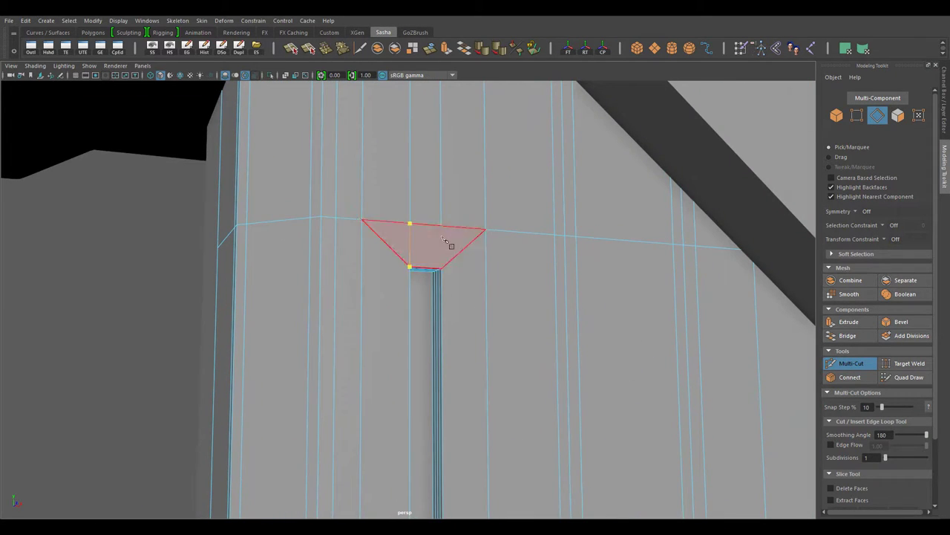
key(w)
Step: Cut another edge from the wall point to the square hole's corner
mouse_move(471, 300)
alt+mouse_down()
mouse_move(407, 257)
mouse_move(378, 366)
alt+mouse_up()
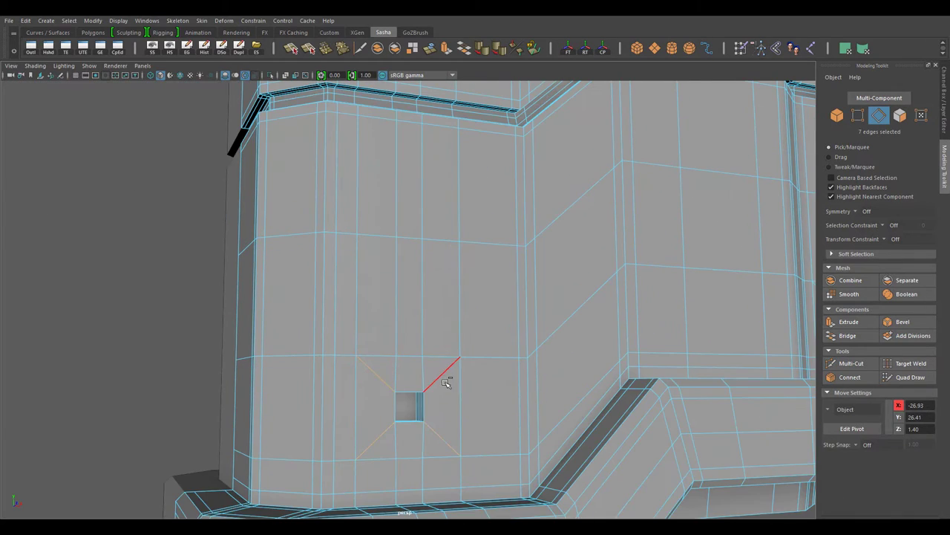
alt+drag(460, 418, 453, 377)
alt+drag(330, 380, 371, 349)
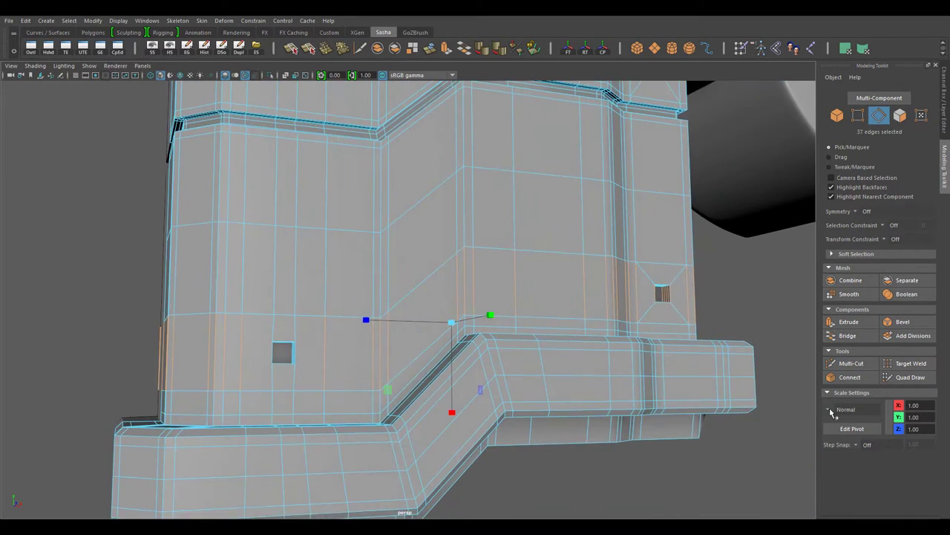
key(w)
shift+right_drag(392, 298, 347, 298)
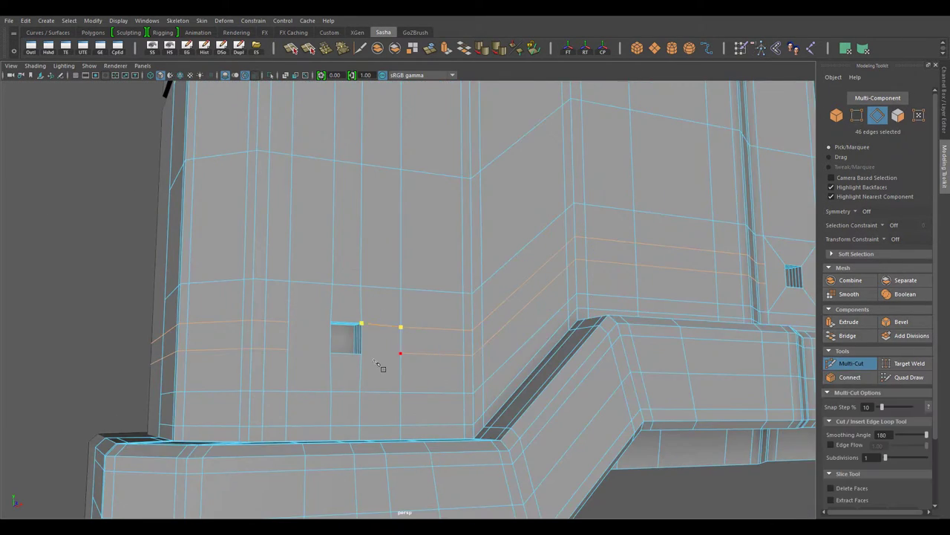
click(334, 323)
mouse_move(334, 323)
alt+mouse_down()
mouse_move(490, 364)
mouse_move(414, 340)
alt+mouse_up()
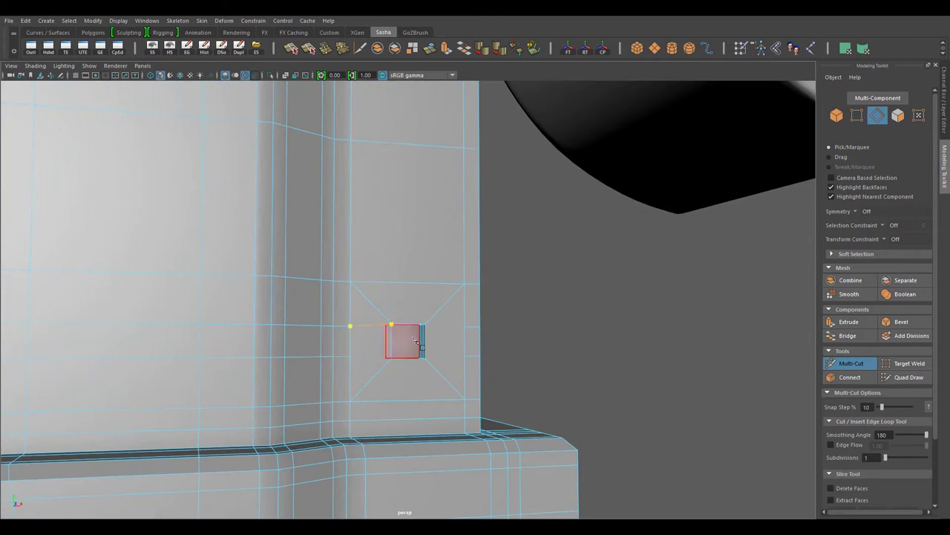
alt+drag(388, 377, 304, 329)
key(w)
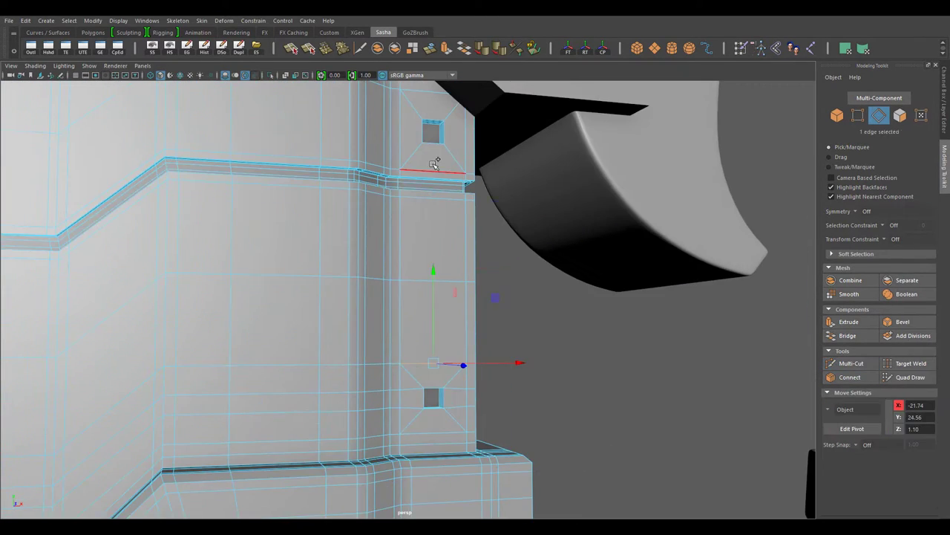
Step: Move the edges around the square hole up the column and cut toward the ledge
mouse_move(433, 159)
alt+mouse_down()
mouse_move(490, 352)
mouse_move(416, 416)
alt+mouse_up()
key(4)
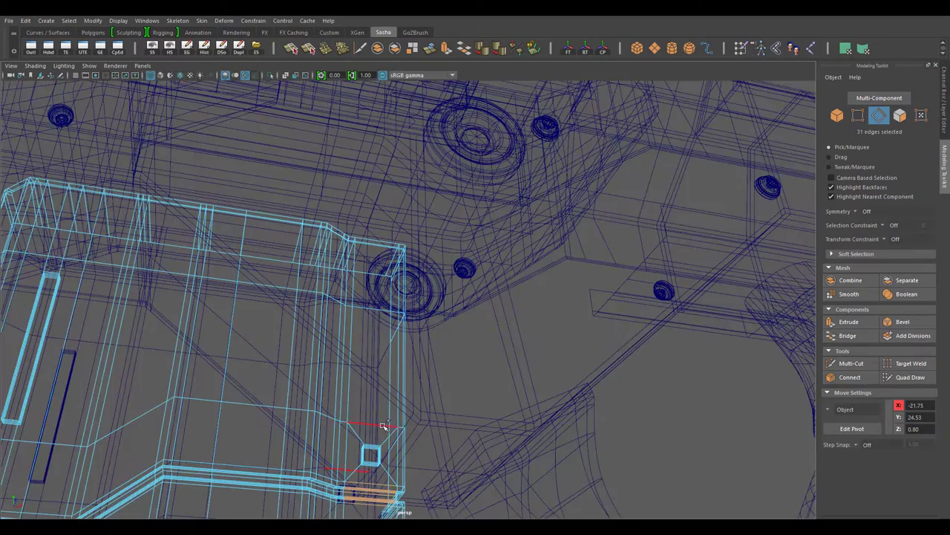
shift+click(386, 415)
key(5)
alt+drag(446, 455, 557, 375)
shift+right_drag(557, 375, 558, 376)
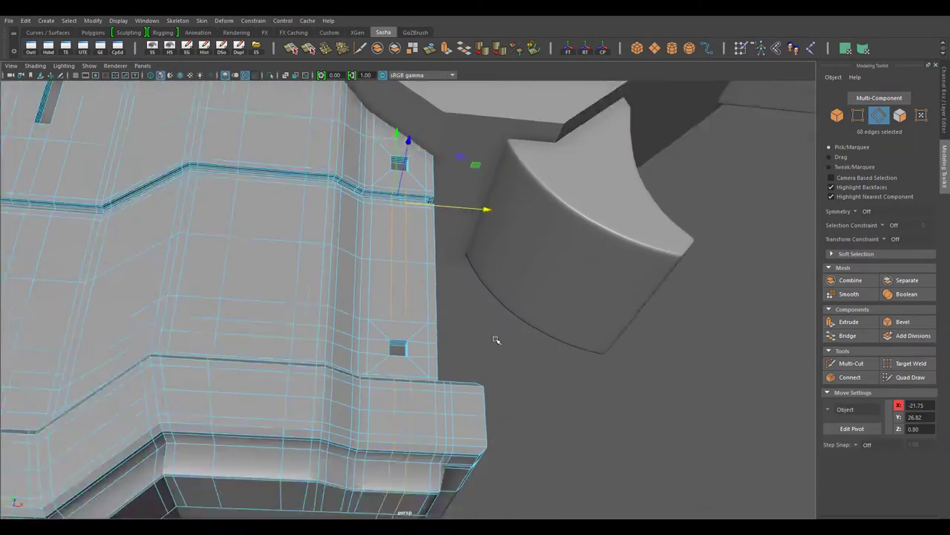
mouse_move(495, 340)
alt+mouse_down()
mouse_move(380, 264)
mouse_move(430, 206)
mouse_move(409, 252)
alt+mouse_up()
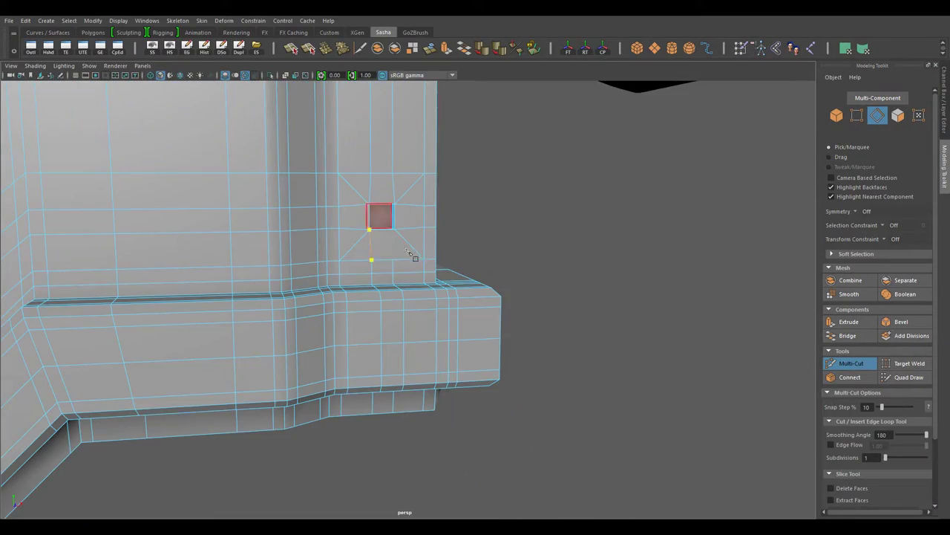
alt+drag(409, 186, 331, 293)
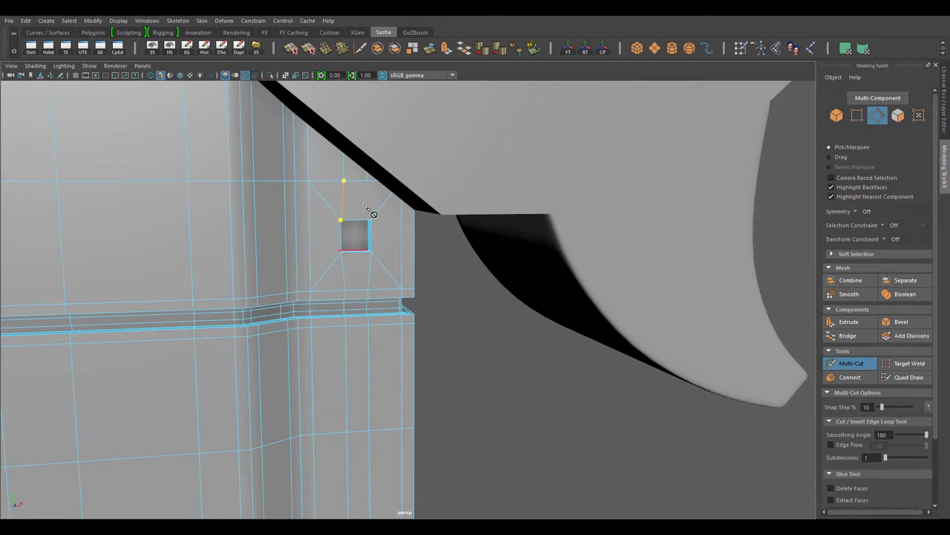
key(w)
Step: Select the column edge loop and cut an edge beside the small square hole
alt+drag(387, 249, 362, 258)
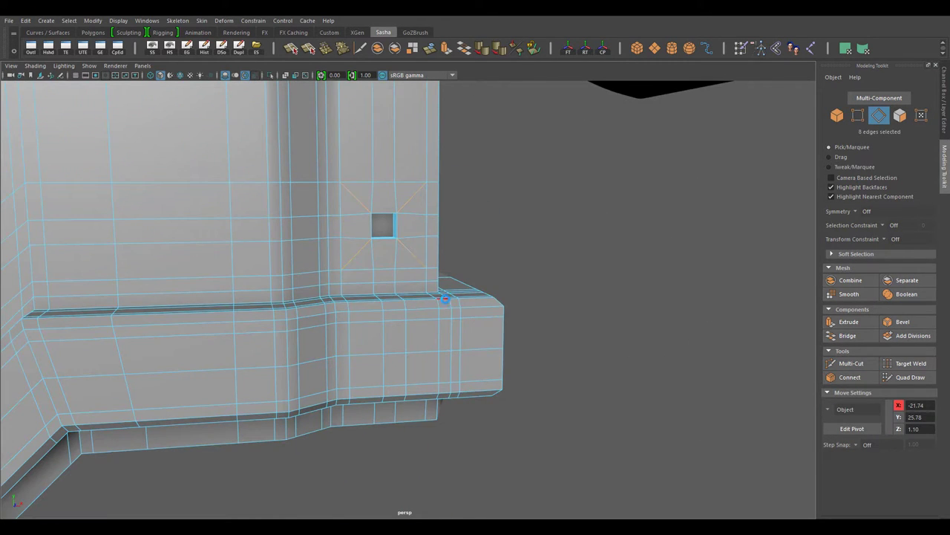
alt+drag(444, 299, 448, 340)
shift+double_click(333, 318)
mouse_move(333, 319)
alt+mouse_down()
mouse_move(558, 282)
mouse_move(406, 242)
alt+mouse_up()
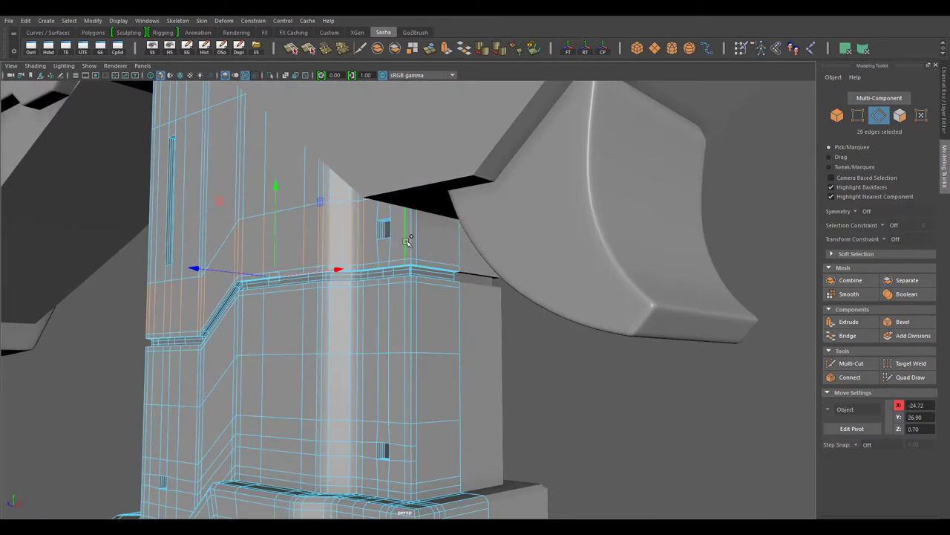
scroll(407, 242, up, 3)
shift+right_drag(407, 241, 383, 261)
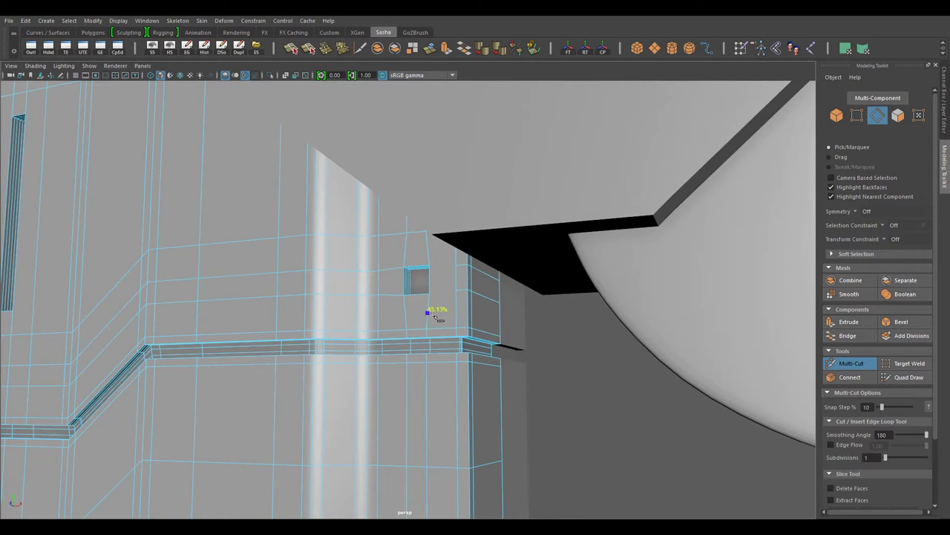
mouse_move(460, 297)
alt+mouse_down()
mouse_move(346, 312)
mouse_move(335, 334)
alt+mouse_up()
Step: Commit the connecting edges and cut from the slot's top corner across the column face
shift+right_drag(335, 334, 748, 414)
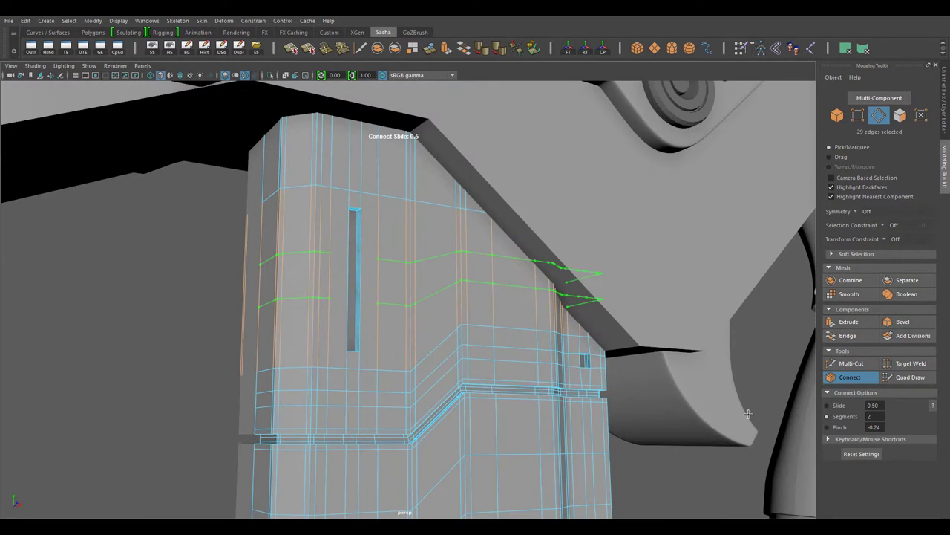
key(Return)
scroll(409, 292, up, 3)
alt+drag(410, 293, 349, 185)
shift+right_drag(349, 185, 336, 152)
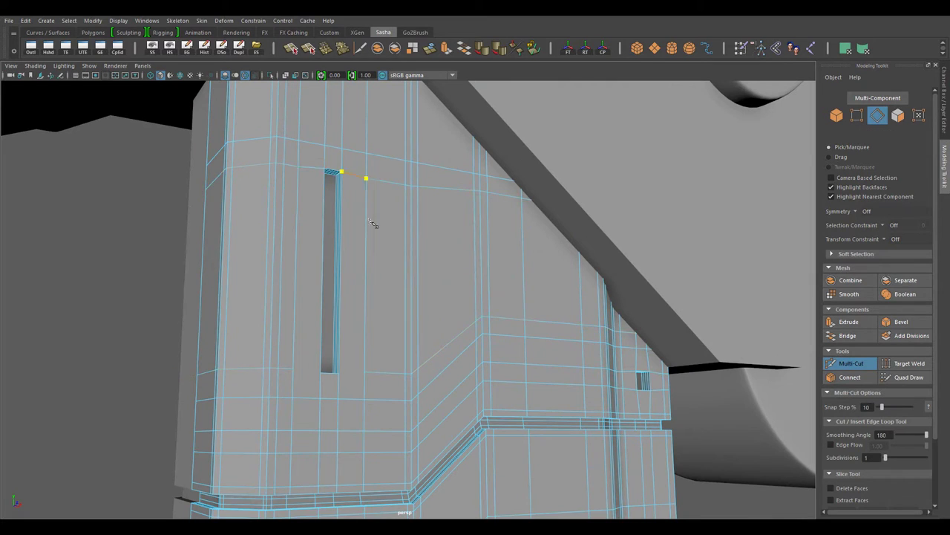
mouse_move(294, 386)
alt+mouse_down()
mouse_move(445, 318)
mouse_move(399, 275)
mouse_move(425, 309)
mouse_move(418, 277)
mouse_move(376, 393)
mouse_move(386, 371)
alt+mouse_up()
key(w)
Step: Select a full edge loop around the column and connect new support loops through it
click(418, 278)
scroll(354, 392, down, 3)
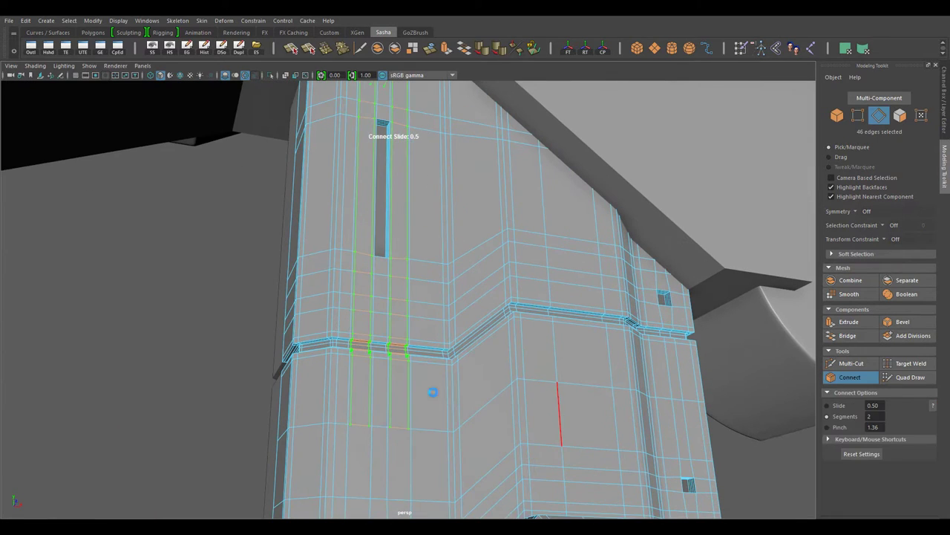
click(386, 407)
key(ctrl+z)
alt+drag(386, 407, 422, 239)
shift+double_click(410, 401)
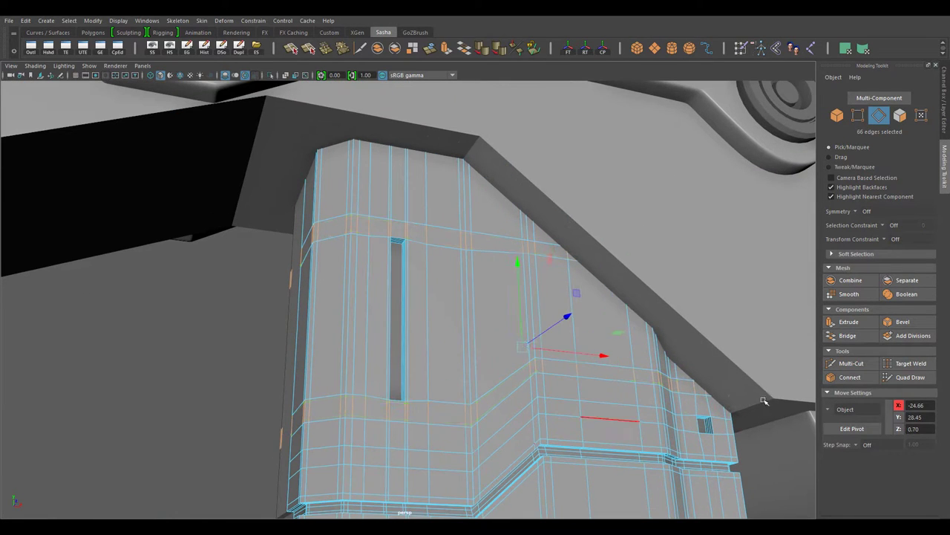
alt+drag(466, 297, 520, 349)
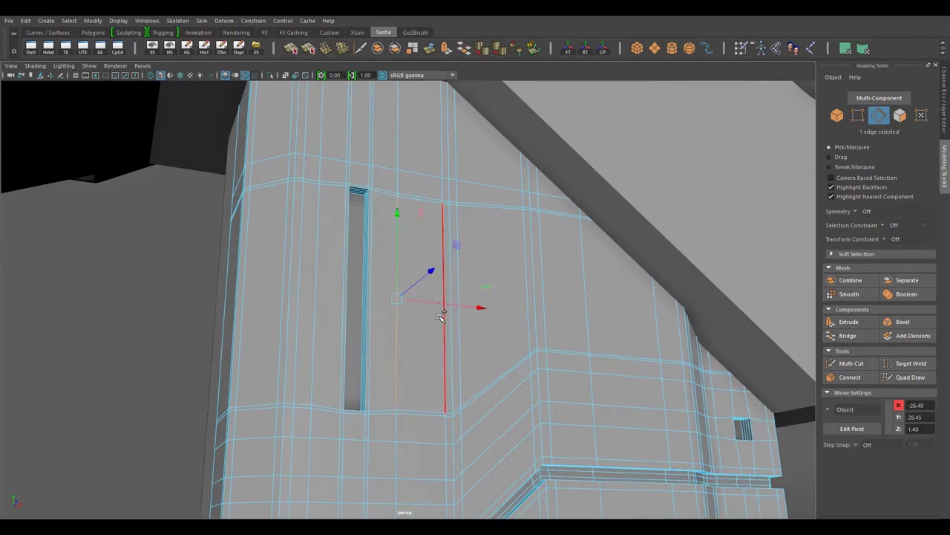
shift+right_drag(520, 349, 552, 377)
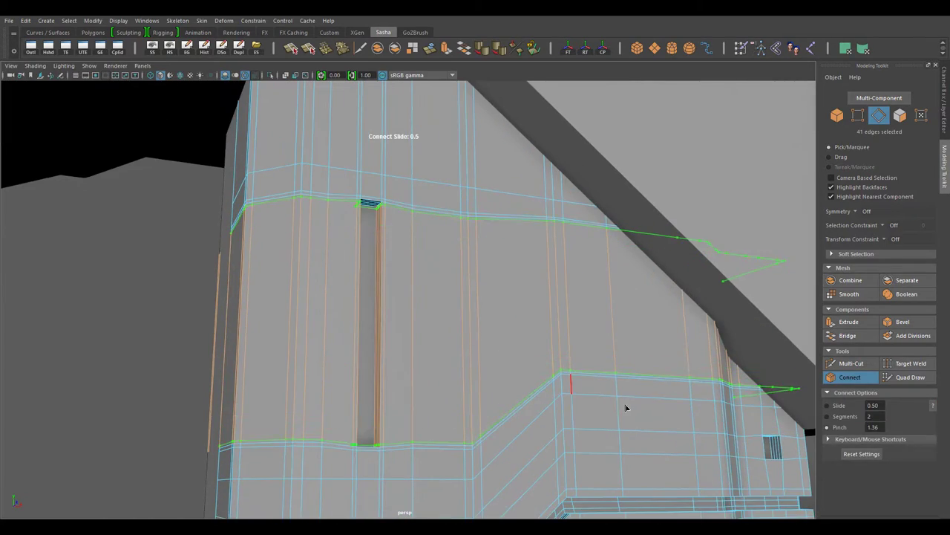
key(w)
right_drag(395, 245, 439, 229)
Step: Select an edge ring around the magazine and connect a new loop through it
key(f)
scroll(443, 418, up, 5)
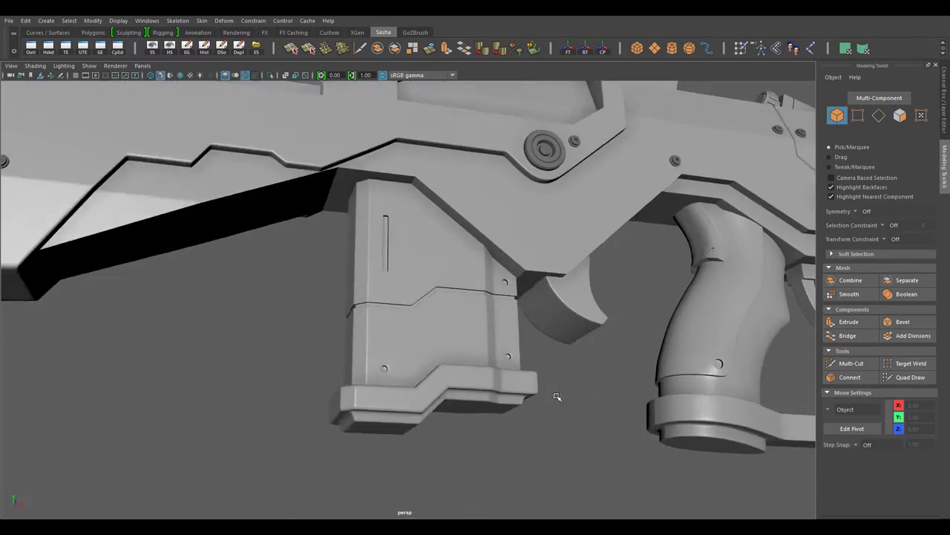
scroll(556, 397, up, 2)
click(392, 275)
scroll(392, 275, up, 3)
key(F10)
double_click(405, 319)
scroll(405, 319, down, 5)
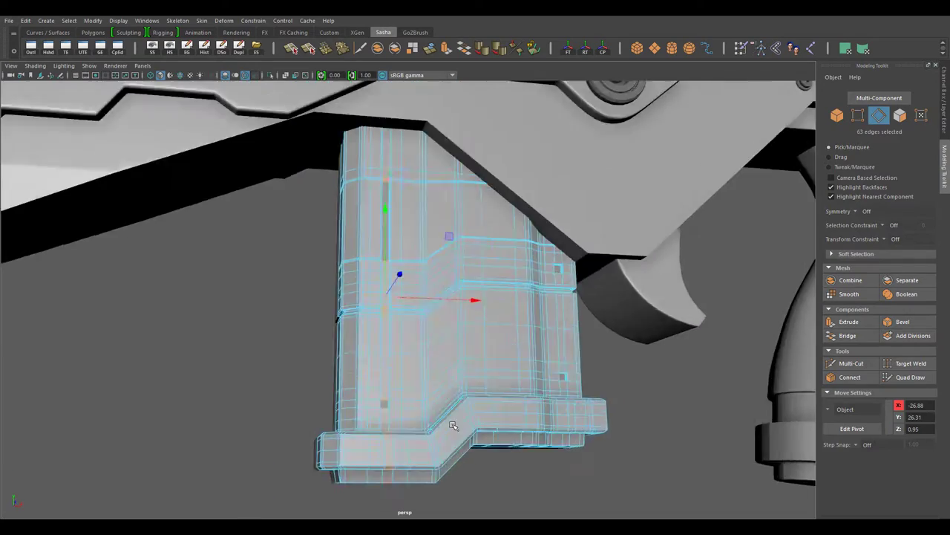
alt+drag(475, 297, 519, 312)
shift+right_drag(520, 311, 549, 341)
scroll(550, 342, up, 5)
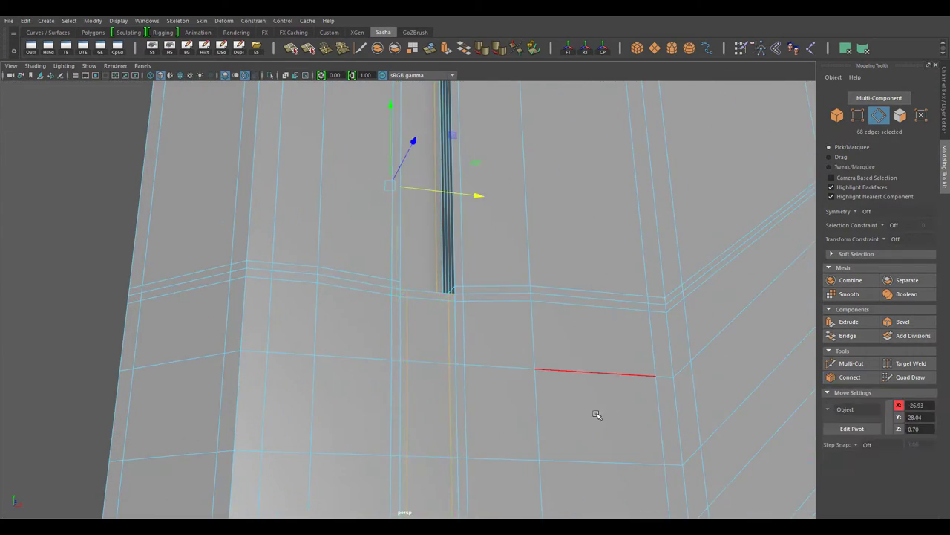
key(F8)
Step: Select the slot's edge loop and lining faces, then scale the slot faces inward
scroll(597, 414, down, 3)
scroll(316, 437, down, 3)
scroll(316, 438, up, 5)
scroll(503, 228, up, 2)
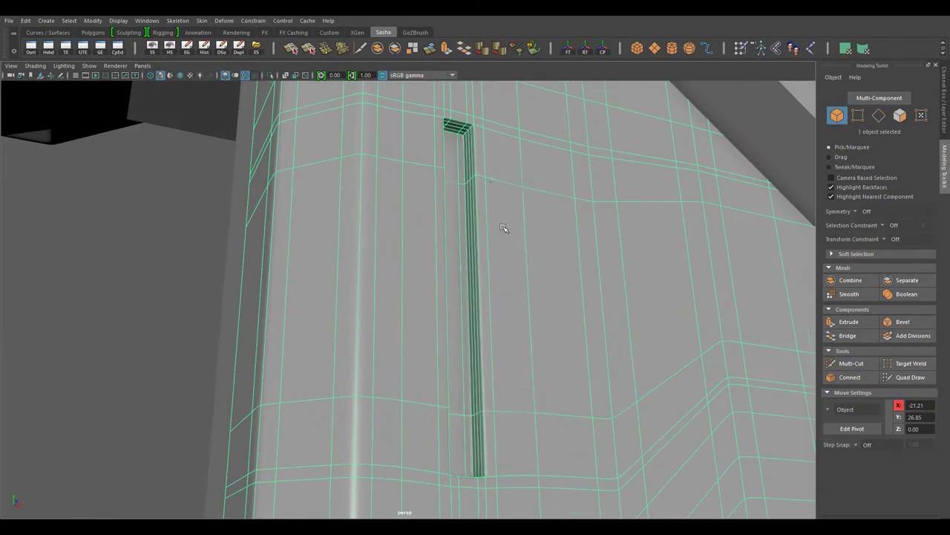
right_drag(490, 157, 493, 155)
double_click(494, 223)
alt+drag(493, 223, 484, 223)
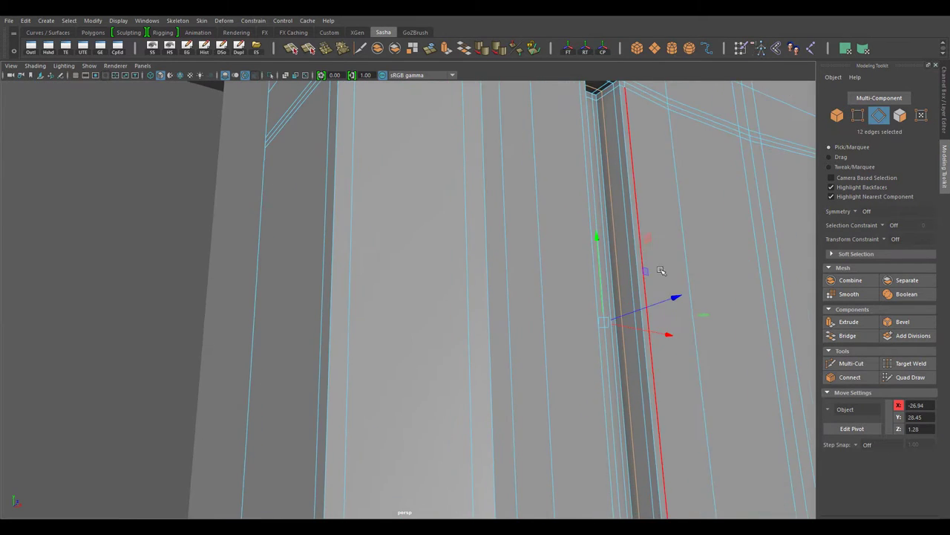
shift+double_click(590, 236)
alt+drag(590, 237, 561, 290)
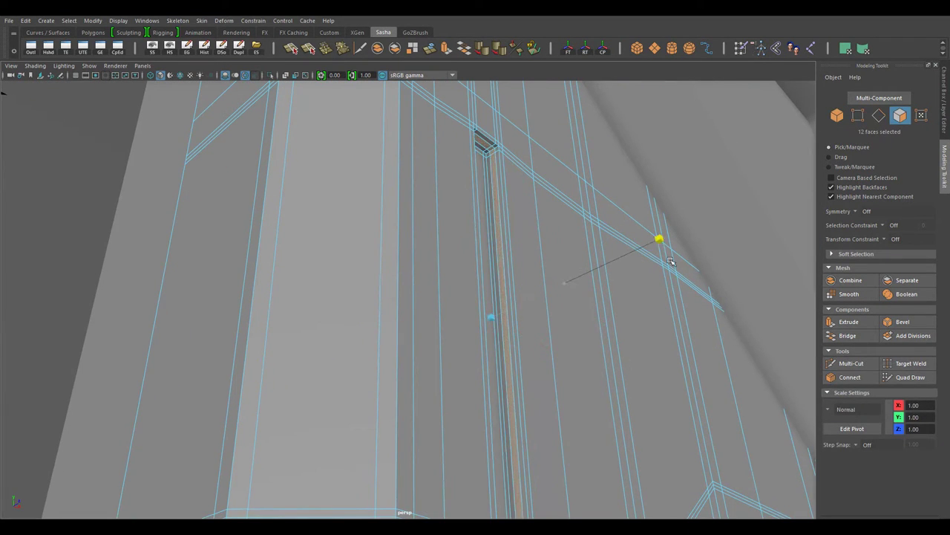
alt+drag(670, 261, 545, 170)
Step: Back in object mode, select the stock, then the magazine, and frame it
key(F8)
scroll(430, 356, down, 5)
alt+drag(431, 357, 415, 357)
scroll(481, 412, up, 5)
scroll(481, 412, down, 5)
scroll(416, 357, up, 4)
scroll(304, 333, up, 3)
click(222, 190)
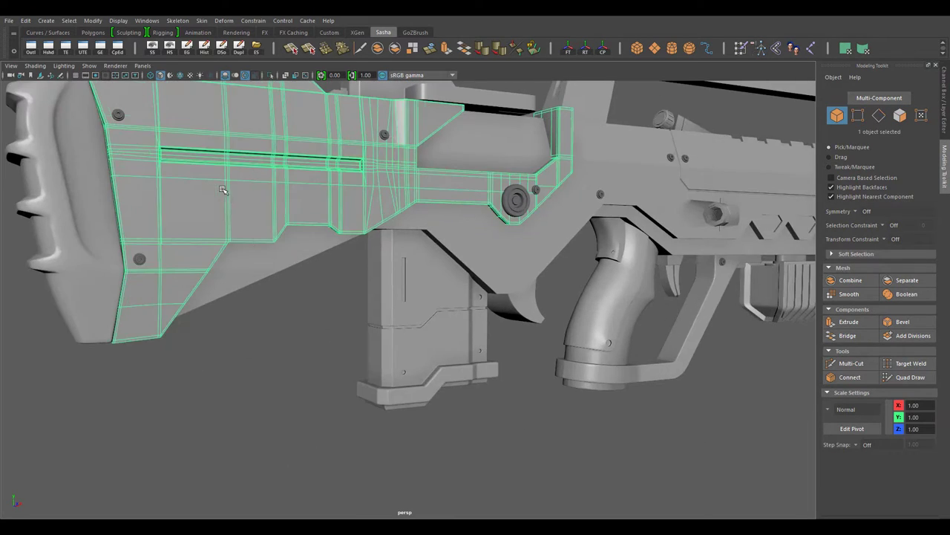
alt+drag(223, 190, 280, 254)
click(431, 334)
key(f)
scroll(422, 269, up, 2)
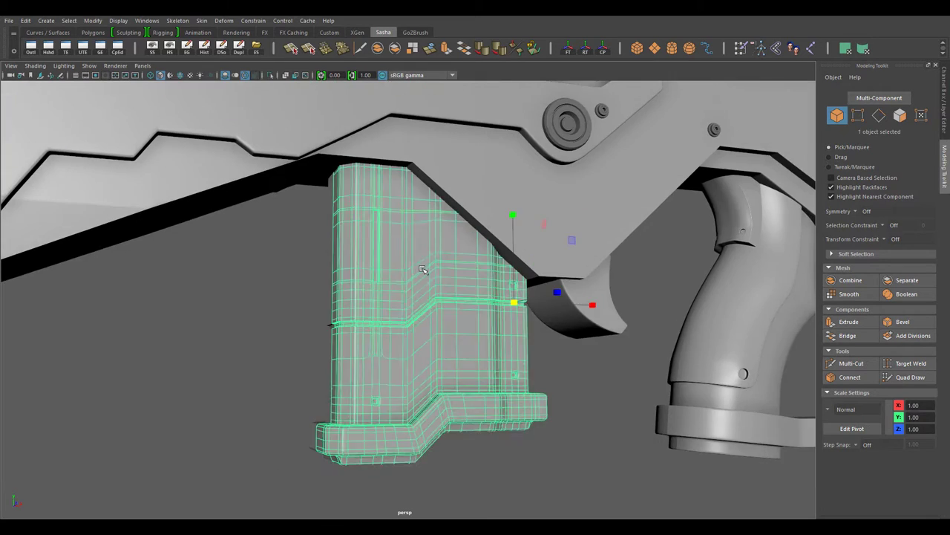
scroll(422, 270, up, 2)
Step: Extrude a vertical strip of faces on the magazine column with 0.1 thickness
alt+drag(421, 135, 418, 149)
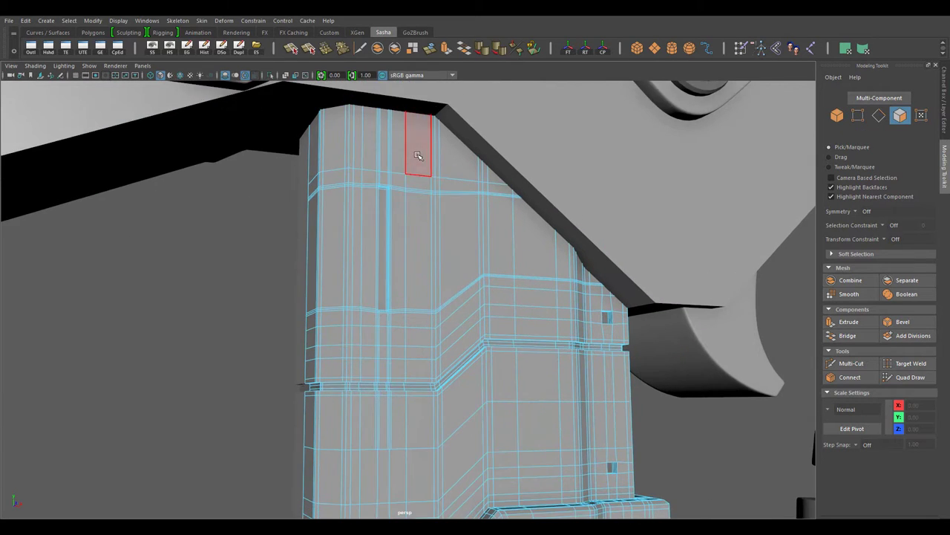
shift+click(445, 297)
mouse_move(446, 297)
alt+mouse_down()
mouse_move(454, 282)
mouse_move(466, 299)
alt+mouse_up()
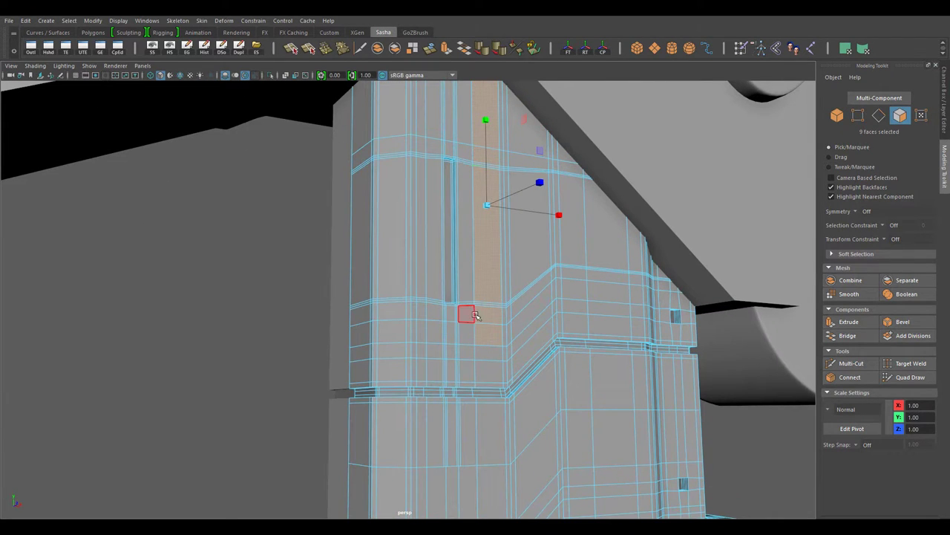
shift+right_drag(495, 259, 493, 273)
alt+drag(493, 312, 501, 349)
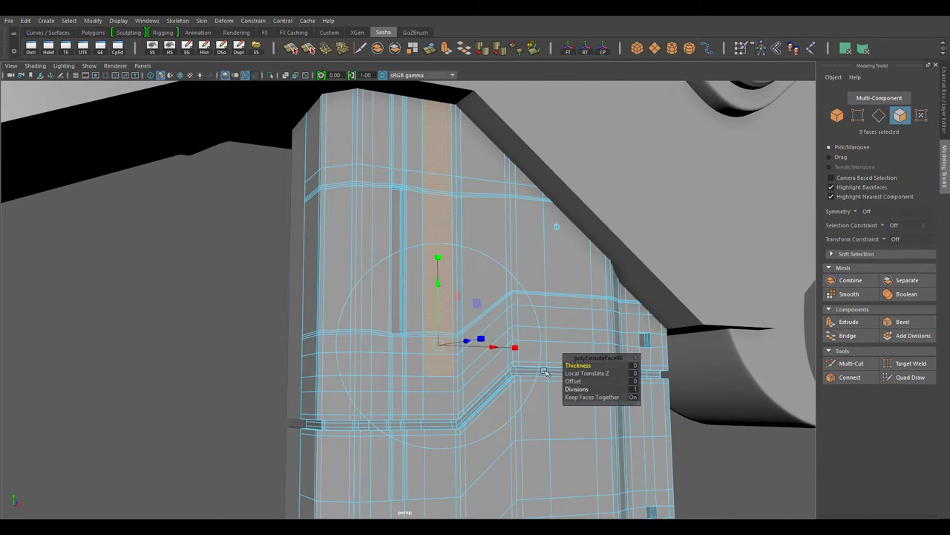
alt+drag(545, 371, 564, 356)
click(572, 381)
middle_drag(573, 381, 571, 291)
mouse_move(572, 291)
alt+mouse_down()
mouse_move(621, 268)
mouse_move(557, 293)
alt+mouse_up()
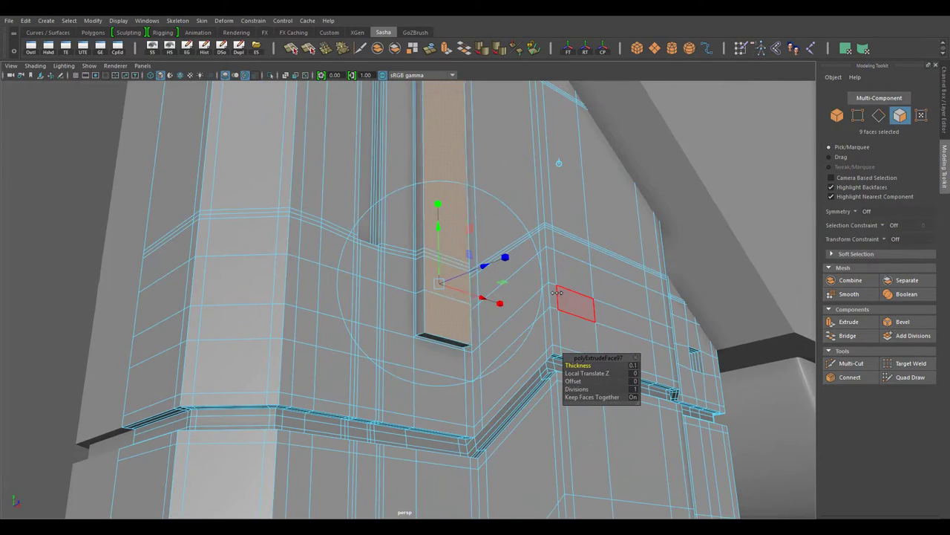
Step: Return to object selection and select the magazine
right_drag(450, 245, 494, 239)
scroll(475, 297, down, 10)
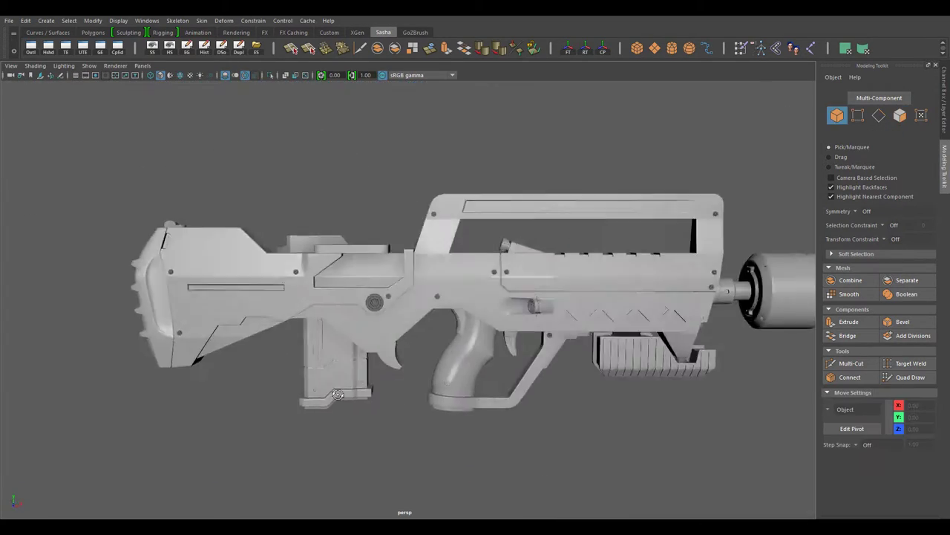
scroll(329, 381, up, 10)
click(329, 381)
scroll(384, 335, up, 3)
Step: Select the magazine's faces and convert them to the horizontal edge band
key(F11)
alt+drag(382, 355, 403, 446)
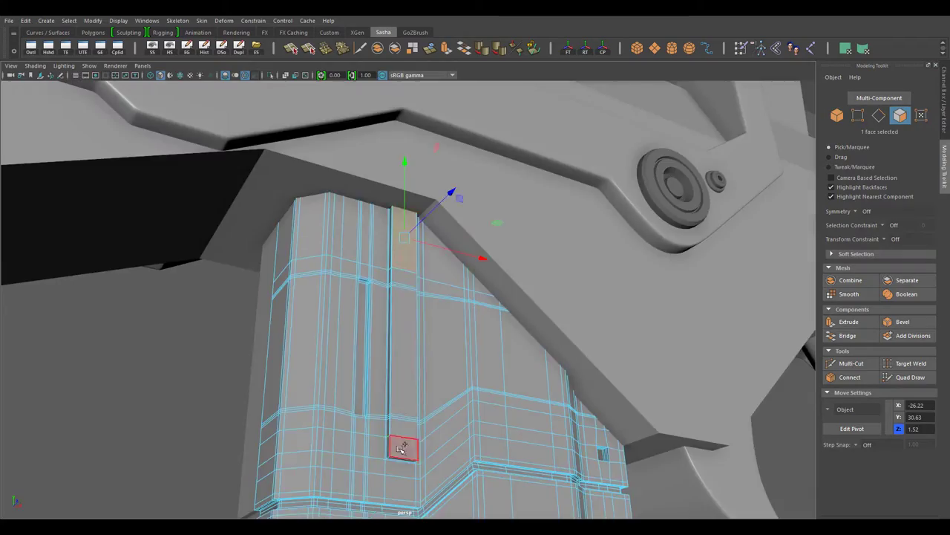
scroll(546, 431, up, 3)
mouse_move(689, 349)
alt+mouse_down()
mouse_move(520, 356)
mouse_move(456, 316)
mouse_move(505, 392)
alt+mouse_up()
key(4)
scroll(456, 316, up, 3)
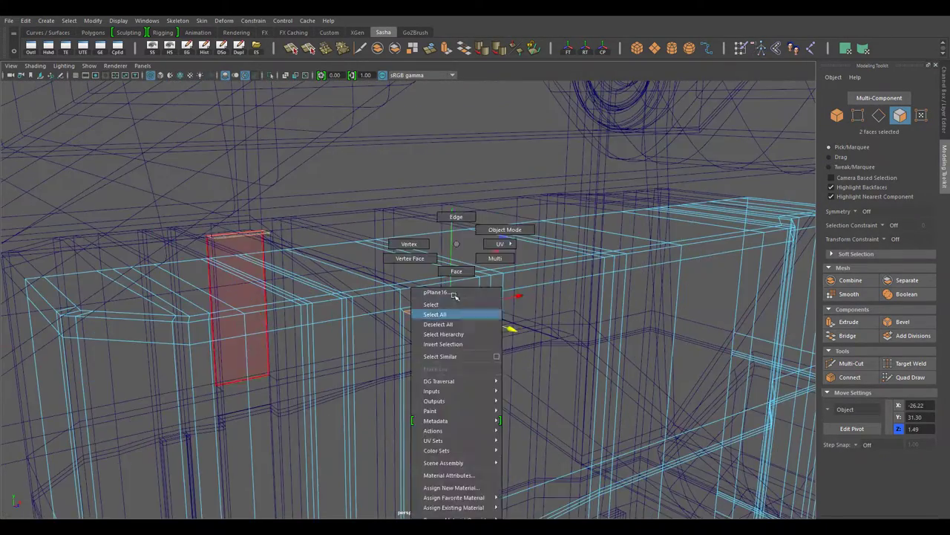
shift+right_drag(455, 276, 509, 325)
alt+drag(510, 324, 462, 277)
key(5)
Step: Raise the edge band from Y 30.64 to 31.29 and set Connect Slide to 0.62
alt+drag(550, 349, 668, 371)
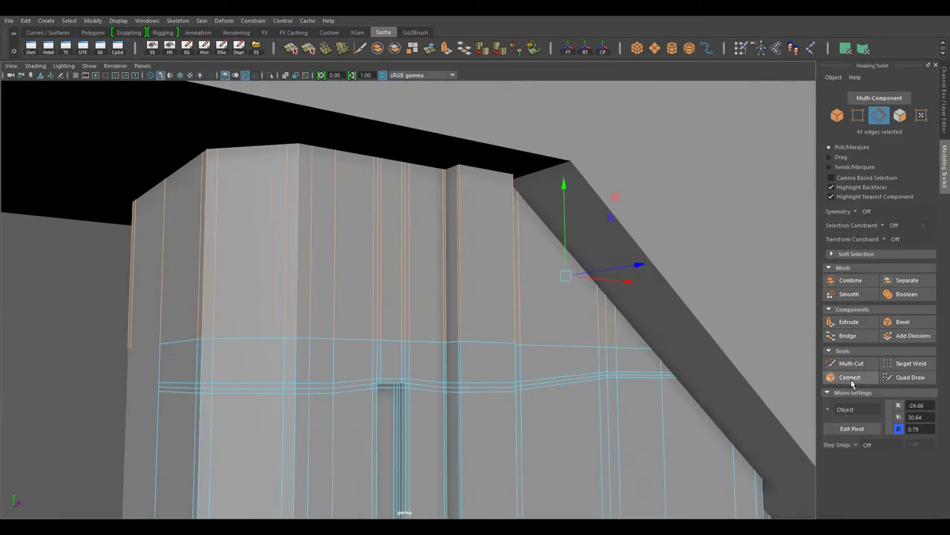
key(4)
mouse_move(553, 345)
alt+mouse_down()
mouse_move(541, 319)
mouse_move(580, 339)
alt+mouse_up()
drag(594, 289, 594, 221)
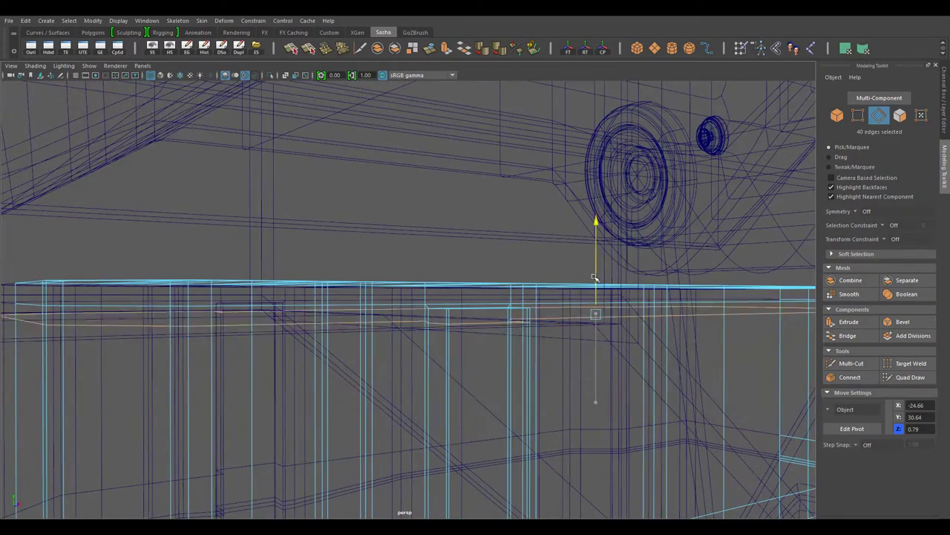
key(5)
alt+drag(585, 339, 436, 304)
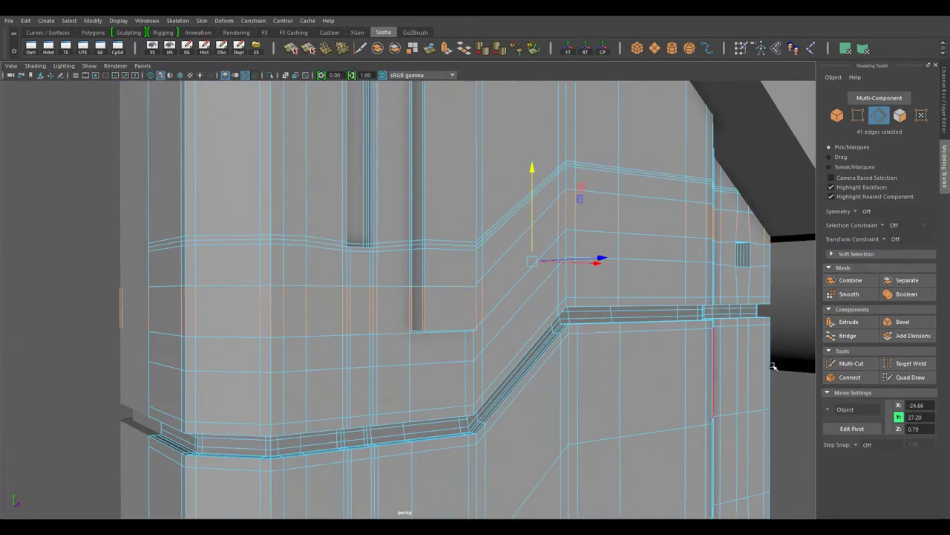
mouse_move(716, 342)
alt+mouse_down()
mouse_move(669, 349)
mouse_move(730, 362)
alt+mouse_up()
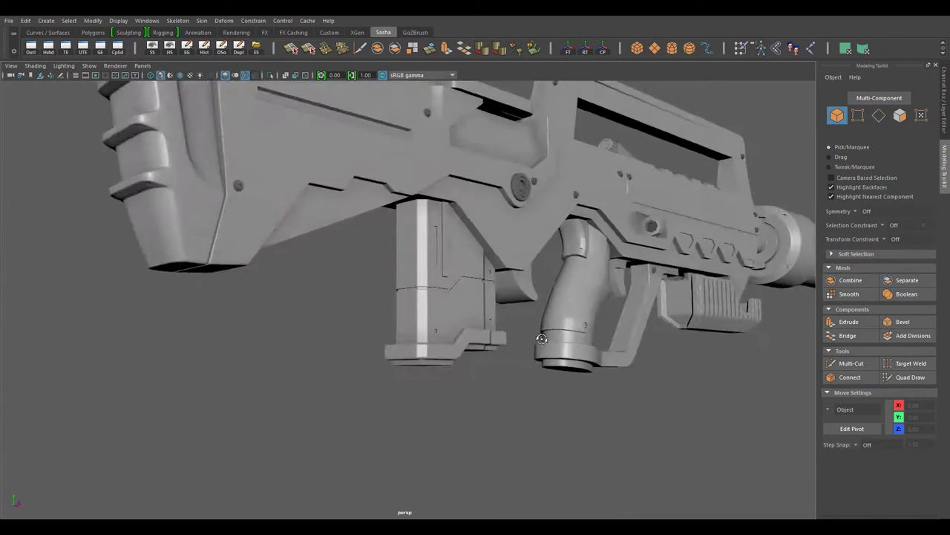
Step: Multi-Cut a new edge across the magazine near its lower corner
click(441, 297)
key(f)
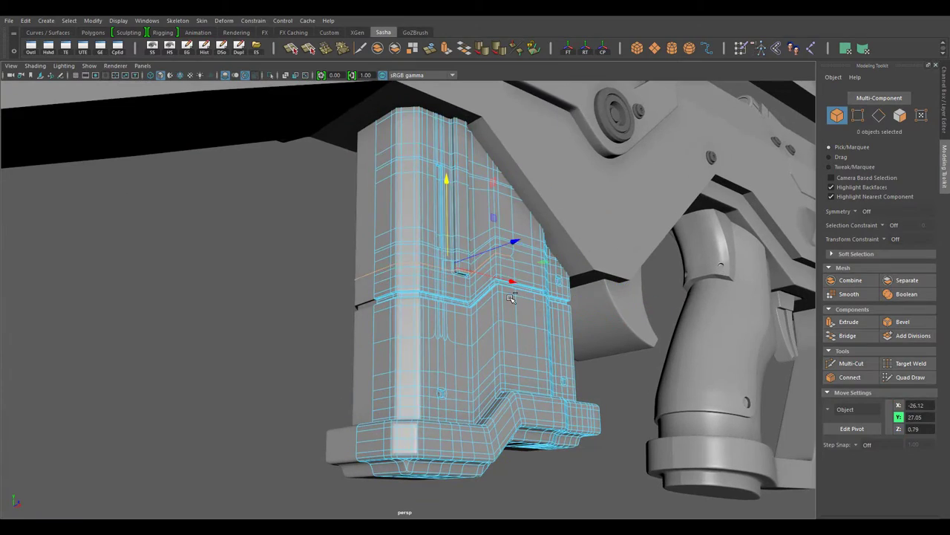
mouse_move(511, 322)
alt+mouse_down()
mouse_move(510, 339)
mouse_move(446, 299)
alt+mouse_up()
mouse_move(432, 260)
alt+mouse_down()
mouse_move(357, 223)
mouse_move(311, 245)
alt+mouse_up()
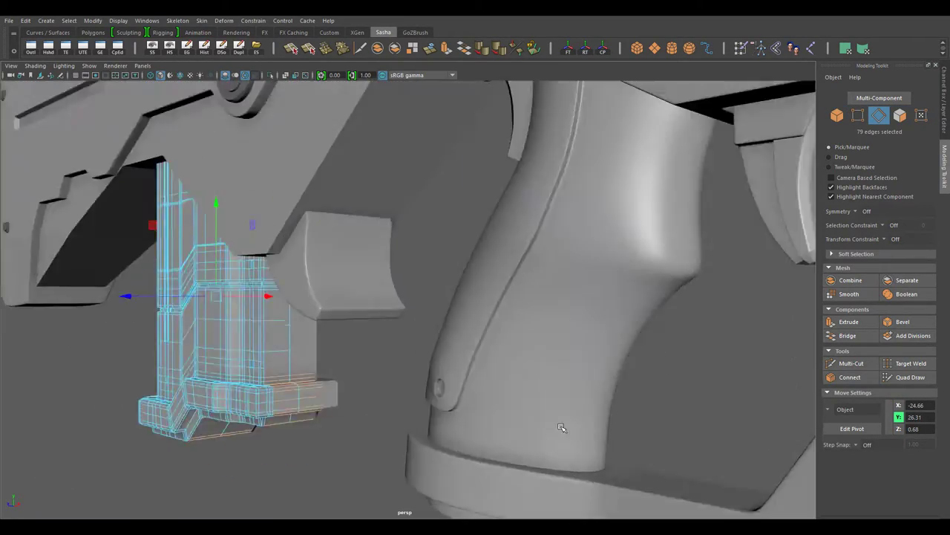
scroll(329, 230, up, 5)
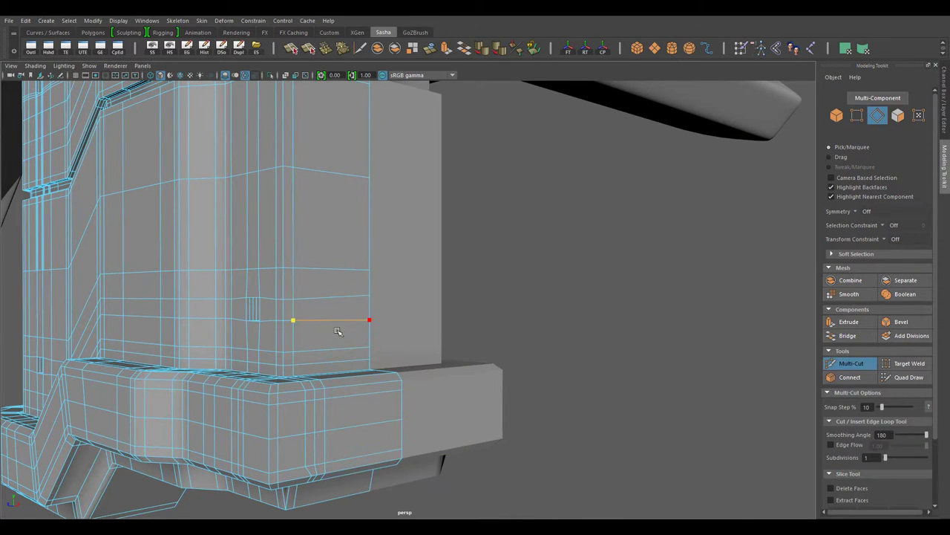
key(Return)
click(386, 297)
key(w)
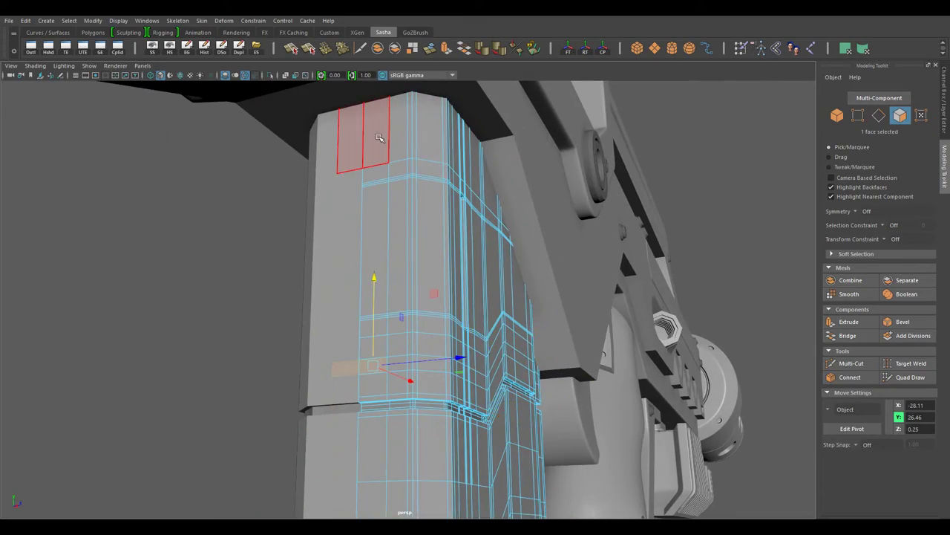
Step: Select the column of faces on the magazine's side
key(4)
alt+drag(379, 138, 439, 263)
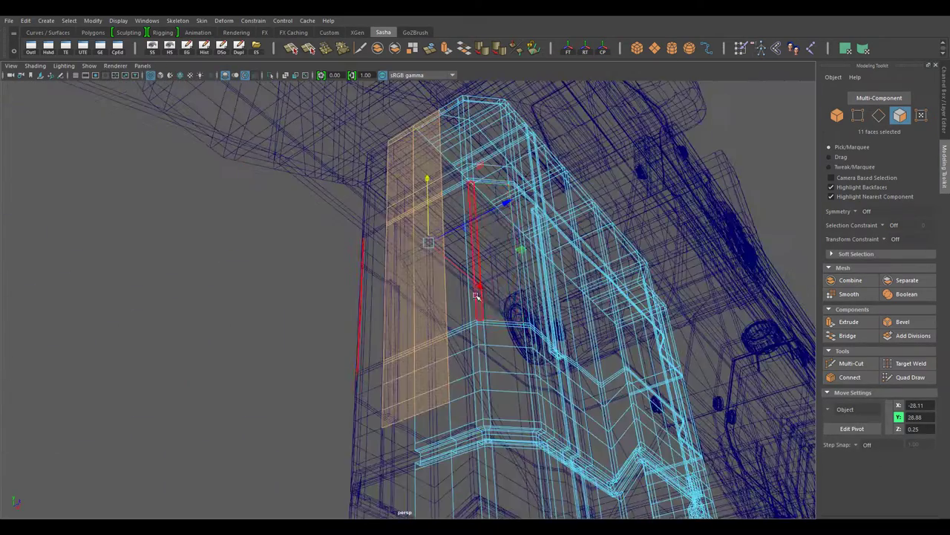
key(5)
mouse_move(476, 295)
alt+mouse_down()
mouse_move(500, 312)
mouse_move(476, 268)
alt+mouse_up()
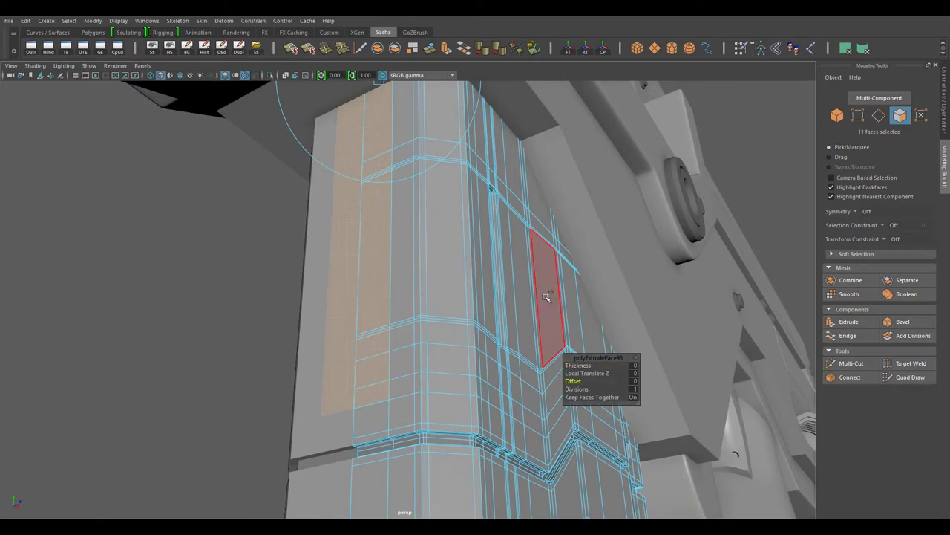
mouse_move(546, 296)
alt+mouse_down()
mouse_move(458, 392)
mouse_move(466, 288)
mouse_move(418, 290)
mouse_move(389, 135)
alt+mouse_up()
key(4)
key(5)
Step: Select the panel's edge loop as faces and extrude them into an inset
key(F10)
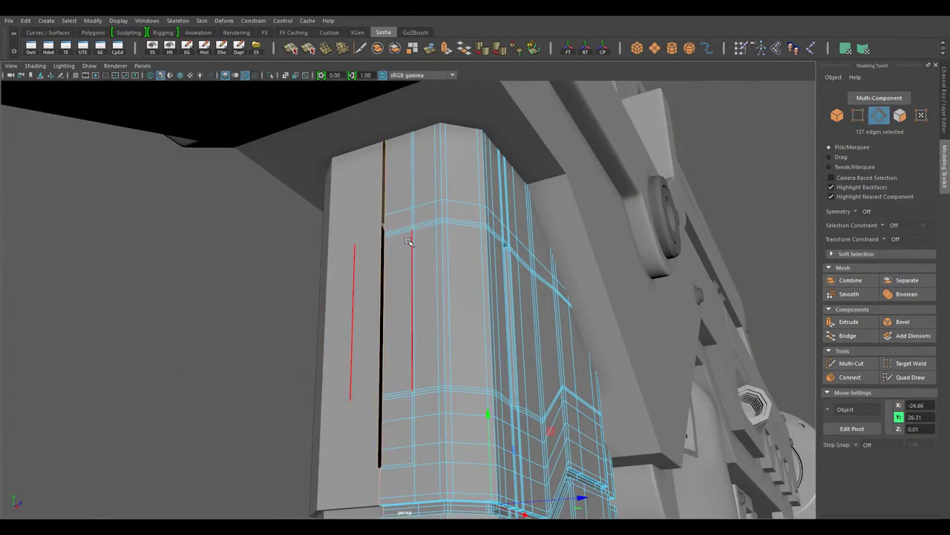
key(4)
mouse_move(430, 246)
alt+mouse_down()
mouse_move(218, 201)
mouse_move(478, 383)
mouse_move(385, 412)
alt+mouse_up()
double_click(218, 201)
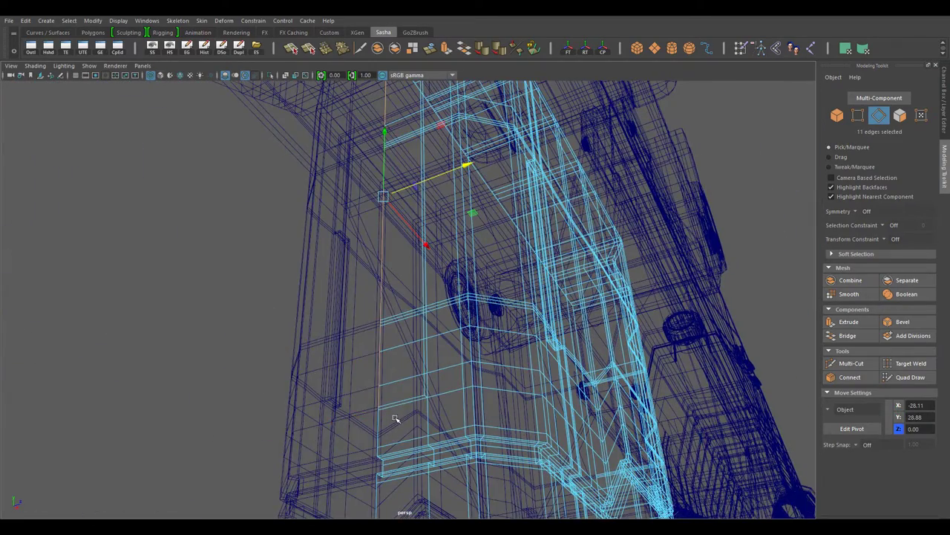
key(5)
ctrl+right_drag(424, 265, 424, 290)
key(4)
alt+drag(424, 289, 406, 99)
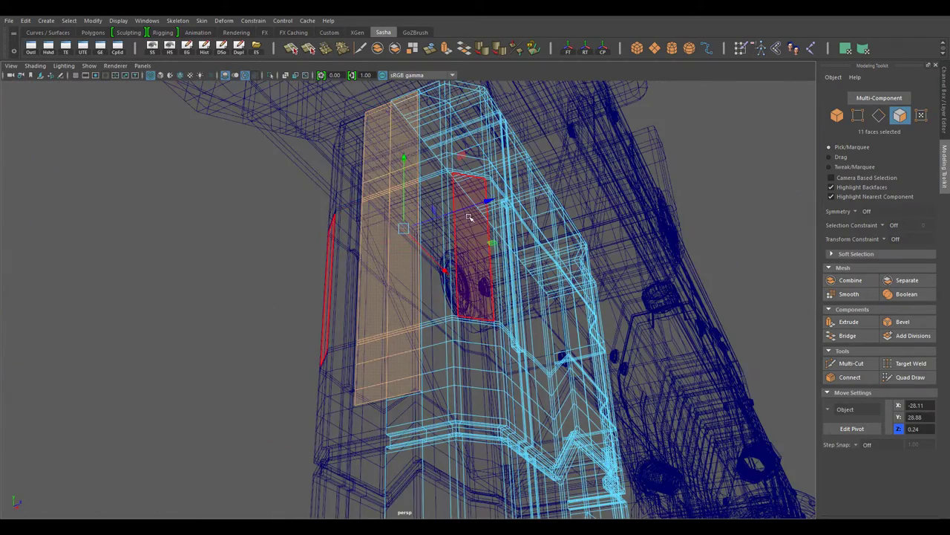
key(5)
mouse_move(468, 217)
alt+mouse_down()
mouse_move(459, 349)
mouse_move(414, 233)
alt+mouse_up()
key(ctrl+e)
Step: Connect the edges crossing the new panel with a support loop
key(4)
ctrl+right_drag(414, 233, 414, 215)
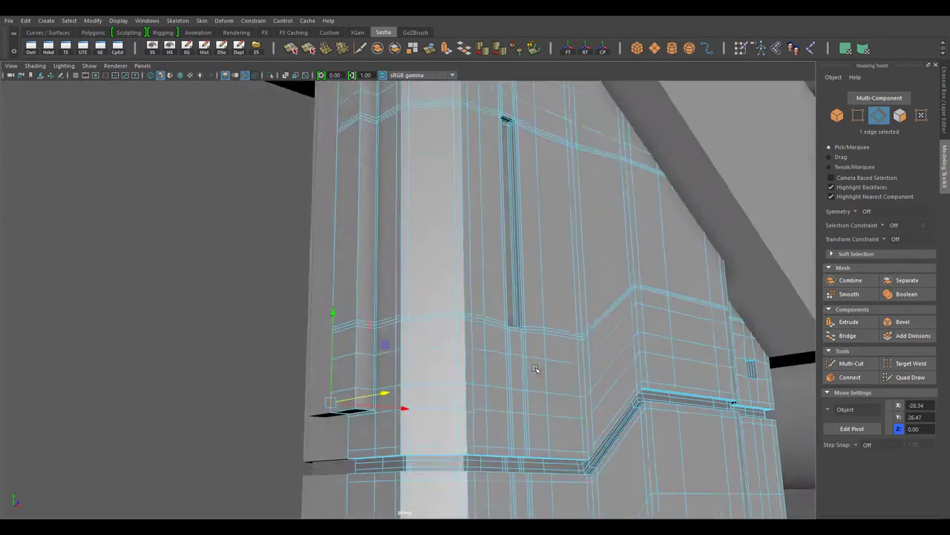
alt+drag(414, 216, 528, 407)
shift+right_drag(594, 256, 581, 418)
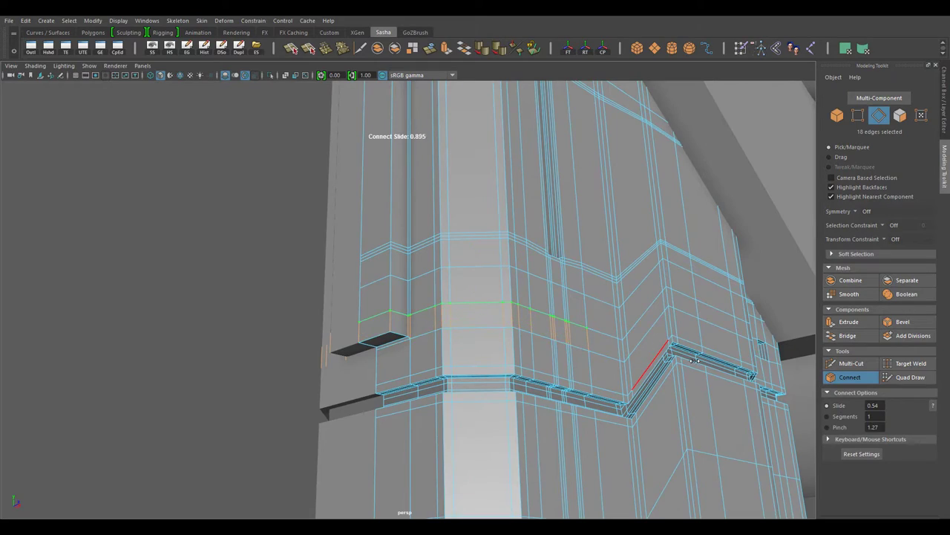
key(w)
Step: Add another connecting loop across the raised strip at a 0.83 slide
mouse_move(694, 360)
alt+mouse_down()
mouse_move(515, 365)
mouse_move(487, 307)
mouse_move(547, 335)
mouse_move(564, 368)
mouse_move(416, 319)
mouse_move(312, 310)
mouse_move(577, 382)
mouse_move(564, 334)
mouse_move(582, 305)
mouse_move(565, 327)
mouse_move(519, 312)
mouse_move(576, 248)
mouse_move(520, 312)
mouse_move(579, 281)
mouse_move(511, 341)
mouse_move(564, 312)
mouse_move(446, 356)
mouse_move(490, 424)
mouse_move(632, 350)
mouse_move(416, 377)
mouse_move(470, 244)
alt+mouse_up()
shift+double_click(349, 312)
scroll(571, 320, up, 5)
key(5)
click(849, 376)
key(w)
Step: Select two faces on the magazine, then return to object selection
key(F11)
click(490, 318)
key(4)
double_click(511, 342)
click(511, 341)
scroll(511, 342, up, 5)
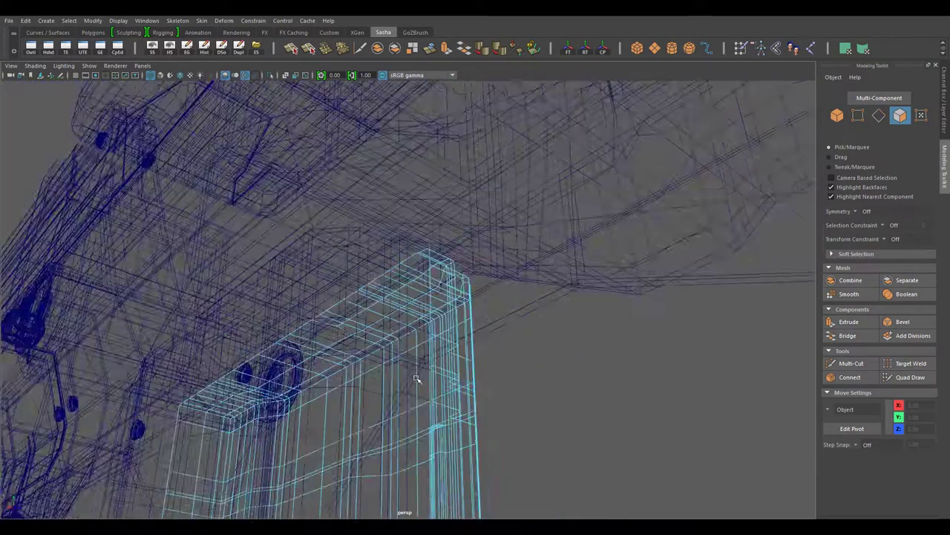
key(5)
right_drag(469, 244, 507, 224)
Step: Select and shift the magazine's upper side faces
key(a)
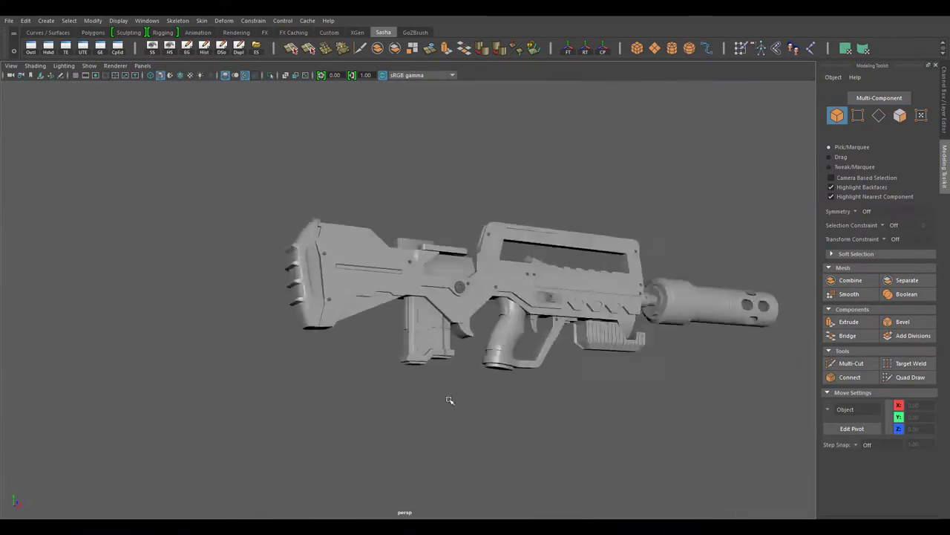
click(431, 334)
key(f)
right_drag(420, 223, 402, 305)
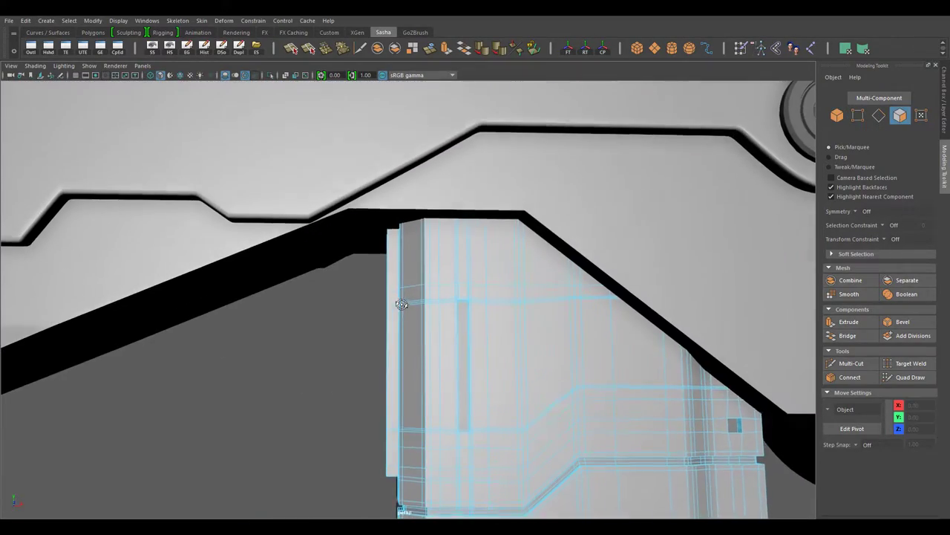
alt+drag(394, 110, 435, 162)
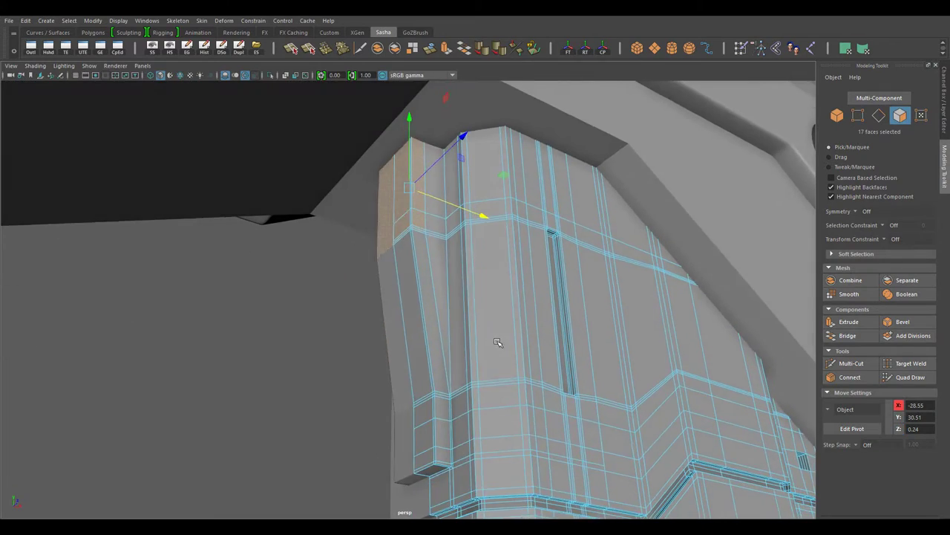
key(F8)
key(a)
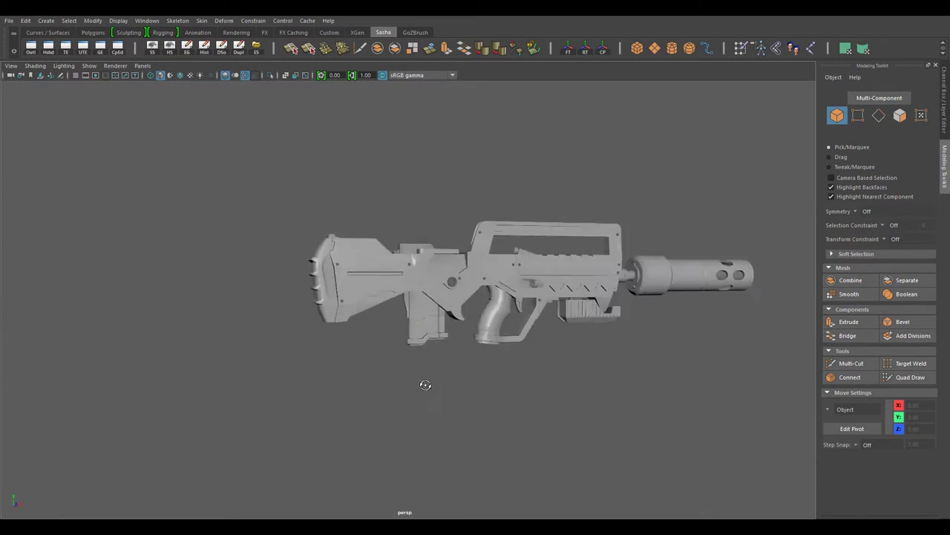
Step: Select a part beneath the rifle near the grip base, then clear it
alt+drag(640, 373, 302, 355)
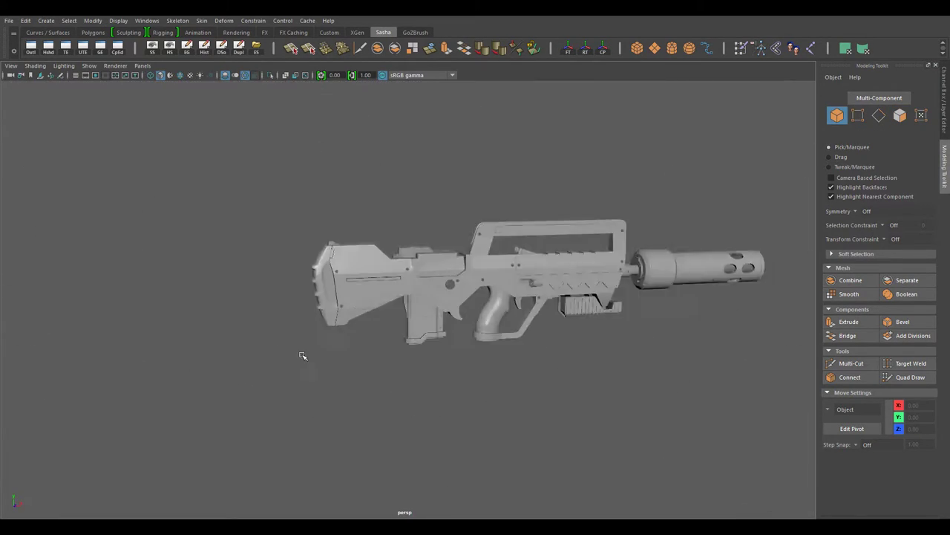
mouse_move(531, 360)
alt+mouse_down()
mouse_move(581, 443)
mouse_move(531, 394)
mouse_move(594, 401)
mouse_move(649, 187)
mouse_move(446, 297)
mouse_move(520, 386)
mouse_move(388, 364)
alt+mouse_up()
click(530, 395)
scroll(594, 401, up, 3)
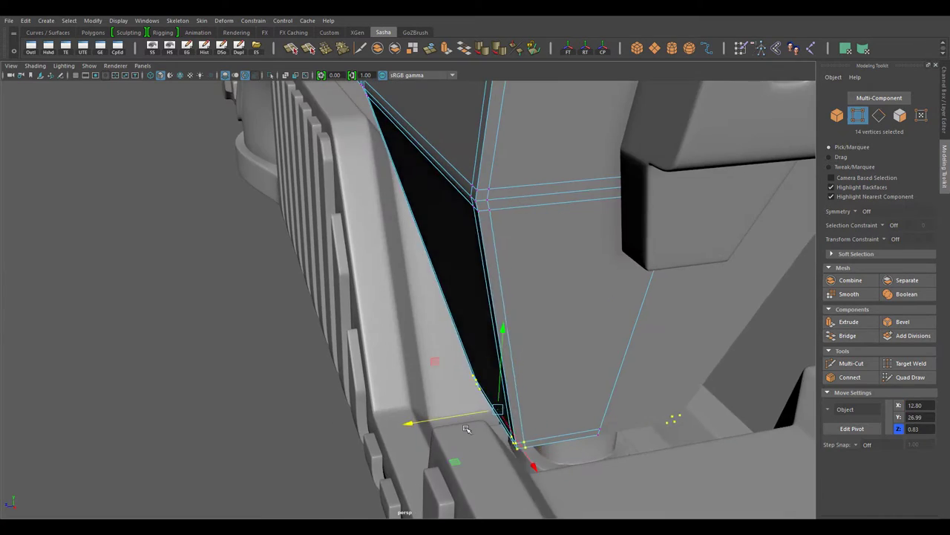
click(650, 187)
scroll(388, 365, down, 3)
scroll(403, 369, up, 3)
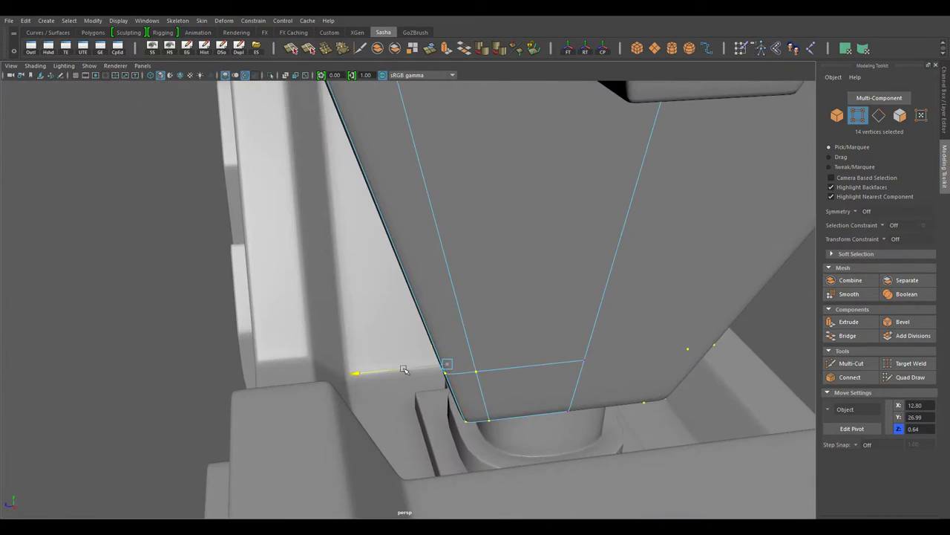
right_drag(573, 239, 569, 230)
scroll(458, 409, down, 5)
Step: Scale the small mount above the ribbed foregrip to 0.72 in Y
mouse_move(458, 409)
alt+mouse_down()
mouse_move(599, 422)
mouse_move(495, 409)
alt+mouse_up()
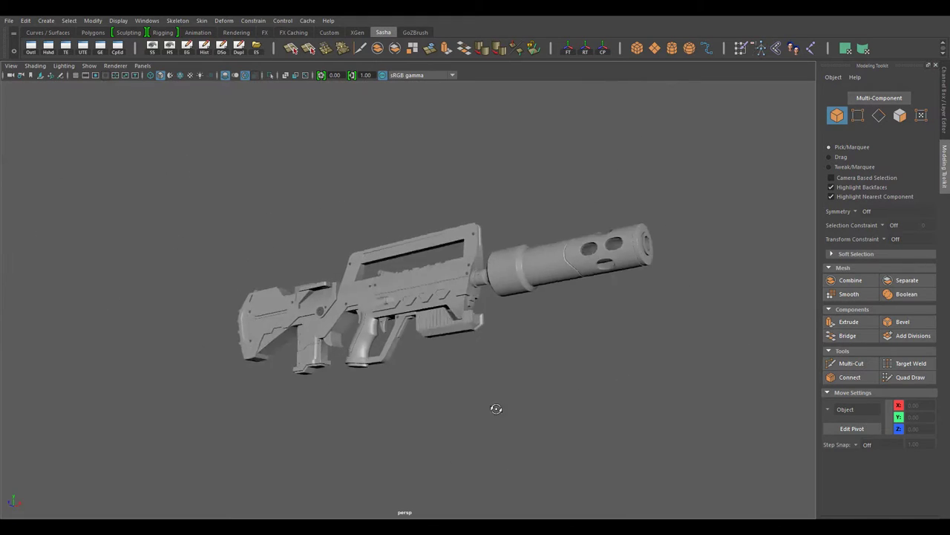
scroll(605, 433, up, 5)
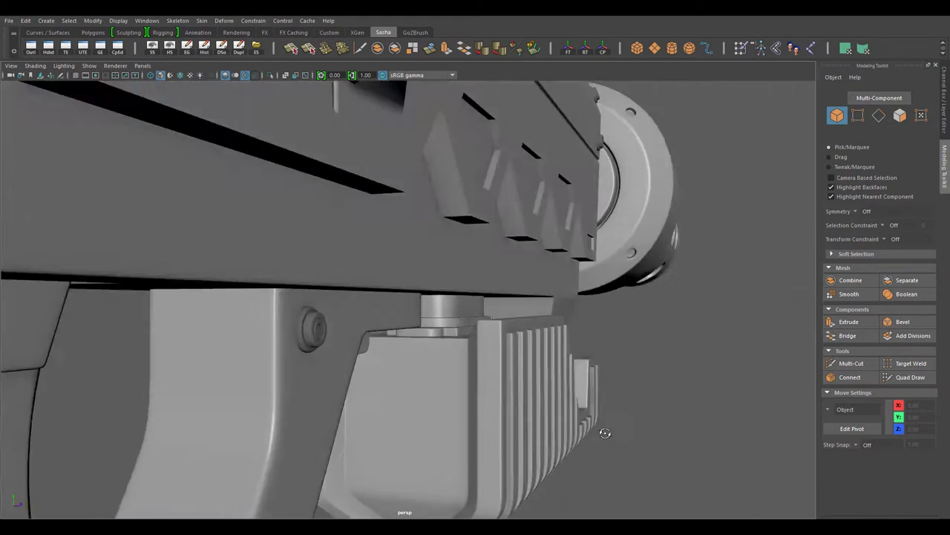
scroll(606, 433, up, 3)
alt+drag(565, 435, 519, 386)
scroll(520, 386, down, 5)
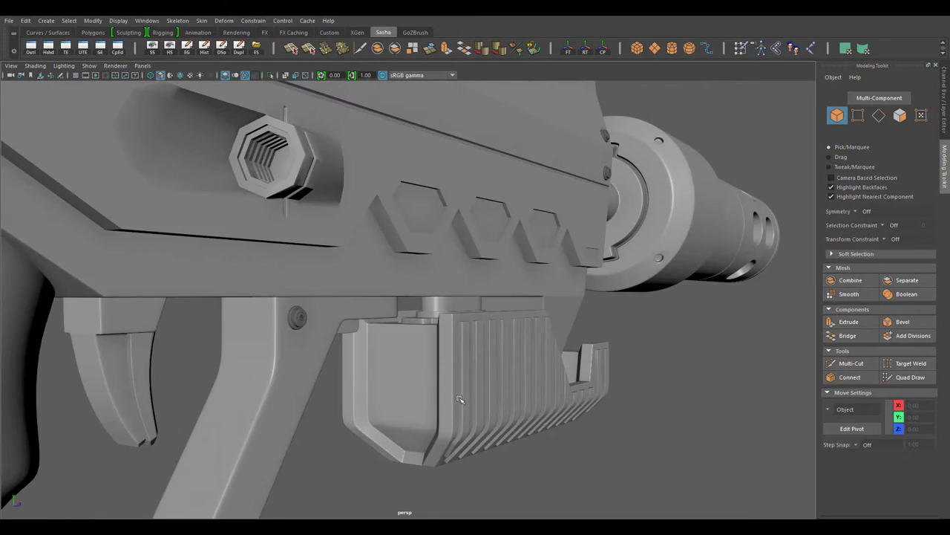
scroll(438, 351, up, 5)
click(438, 349)
alt+drag(438, 351, 542, 443)
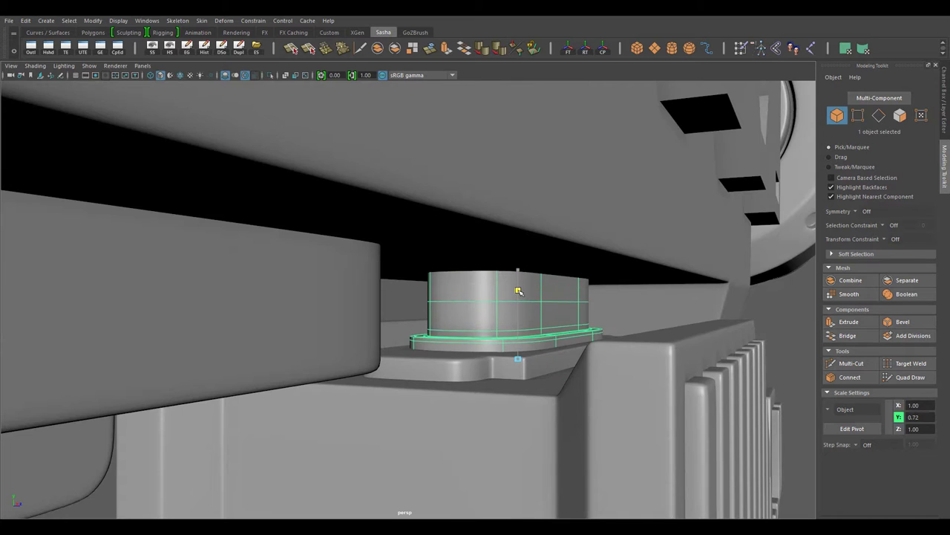
key(a)
click(396, 339)
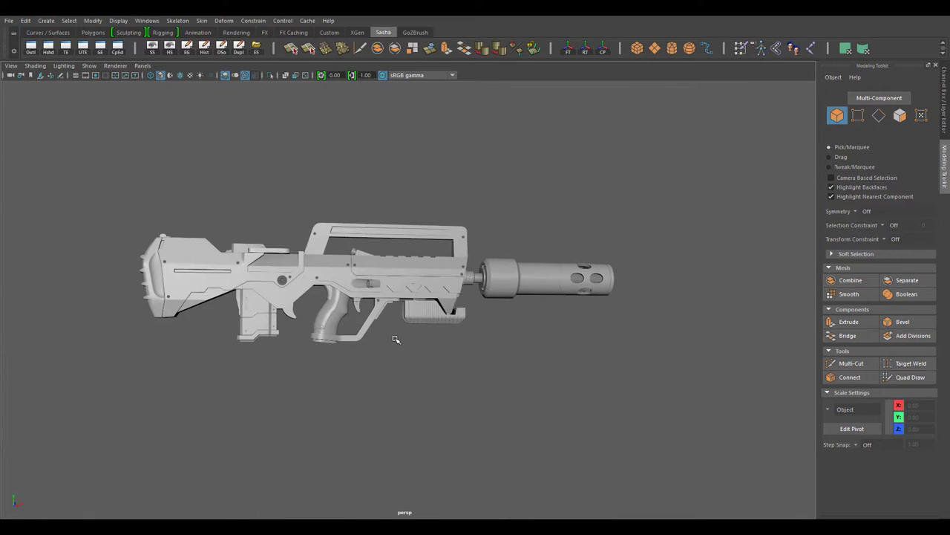
Step: Frame the receiver and select the stock's butt pad
scroll(395, 339, up, 2)
scroll(396, 339, up, 3)
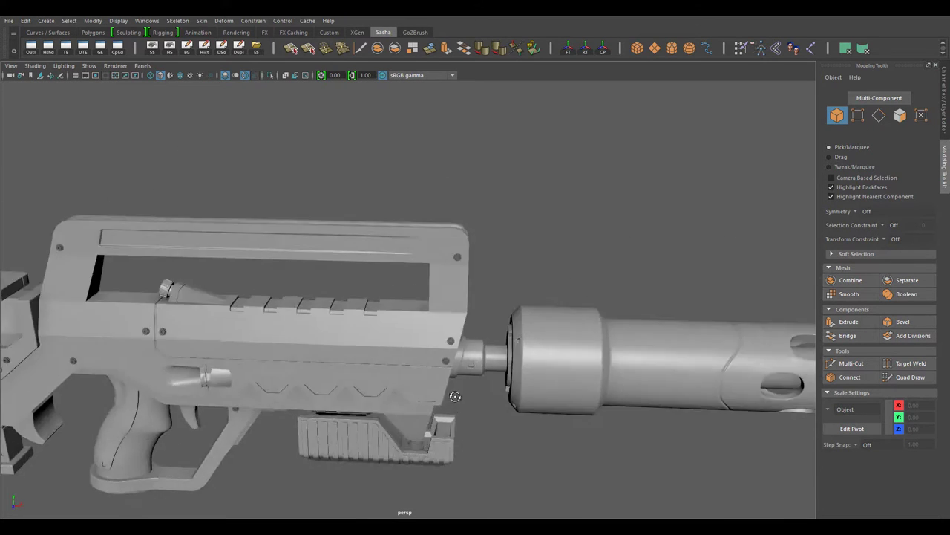
scroll(446, 342, up, 3)
scroll(518, 347, up, 2)
click(518, 347)
key(f)
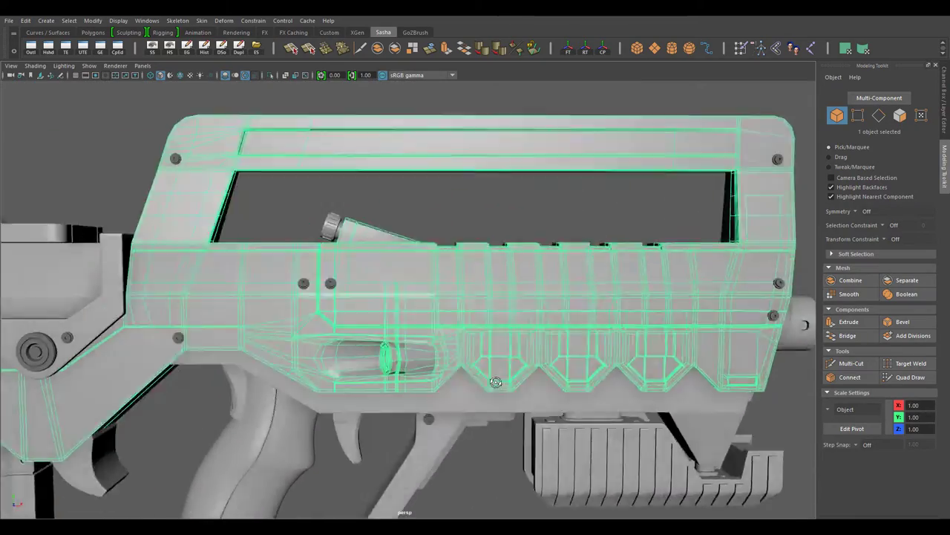
mouse_move(518, 347)
alt+mouse_down()
mouse_move(425, 348)
mouse_move(286, 422)
alt+mouse_up()
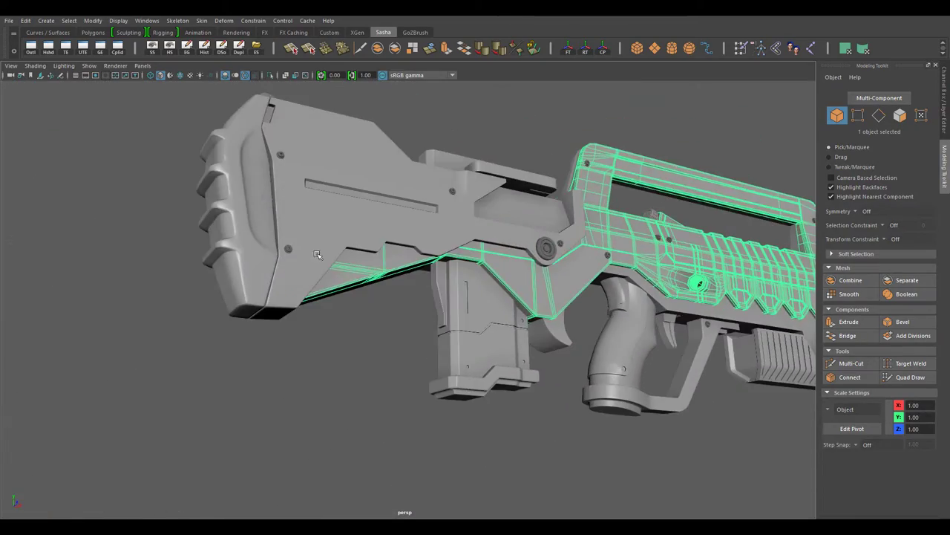
click(286, 422)
Step: Select a face on the stock's rear ridge and switch to scaling it
click(346, 349)
scroll(346, 349, up, 3)
click(318, 307)
key(r)
scroll(319, 312, down, 3)
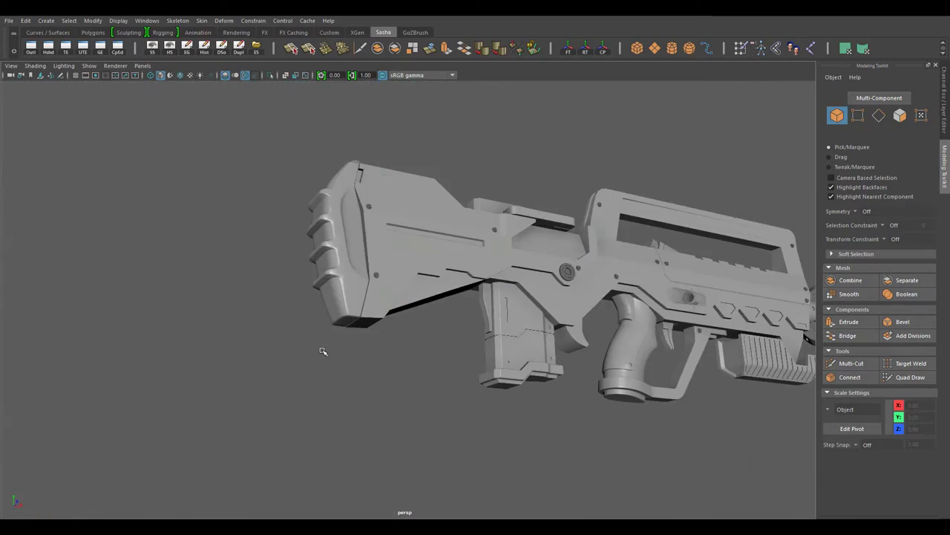
scroll(349, 340, up, 5)
Step: Extrude a face on the stock's butt pad
alt+drag(349, 340, 357, 245)
right_drag(357, 245, 356, 272)
click(382, 318)
key(ctrl+e)
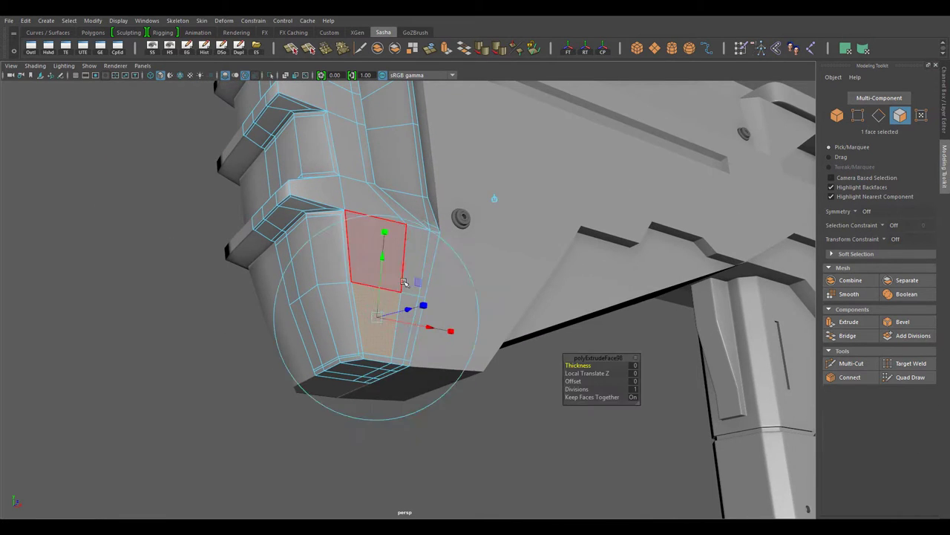
scroll(558, 358, up, 3)
alt+drag(568, 305, 344, 264)
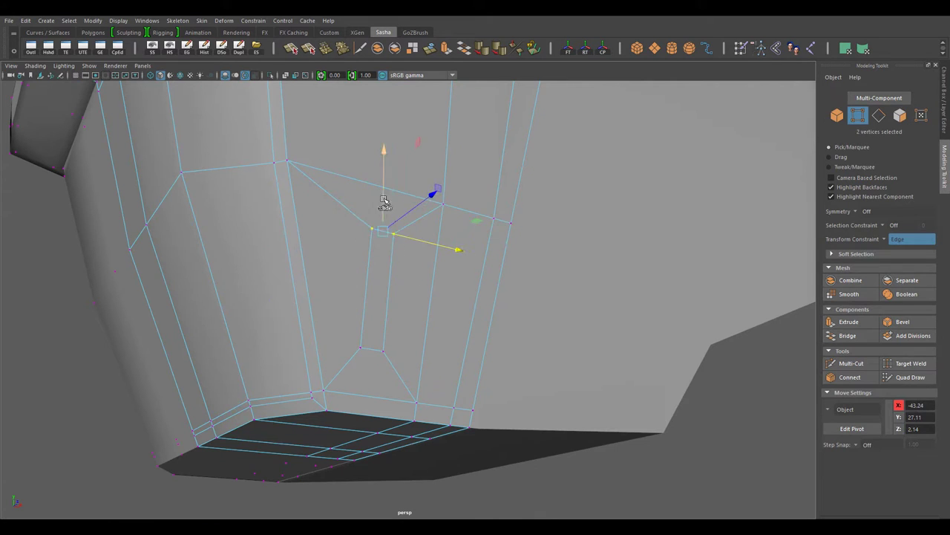
scroll(382, 290, down, 3)
scroll(416, 327, up, 3)
Step: Extrude the small underside face of the stock inward with negative thickness to form the pocket
key(F11)
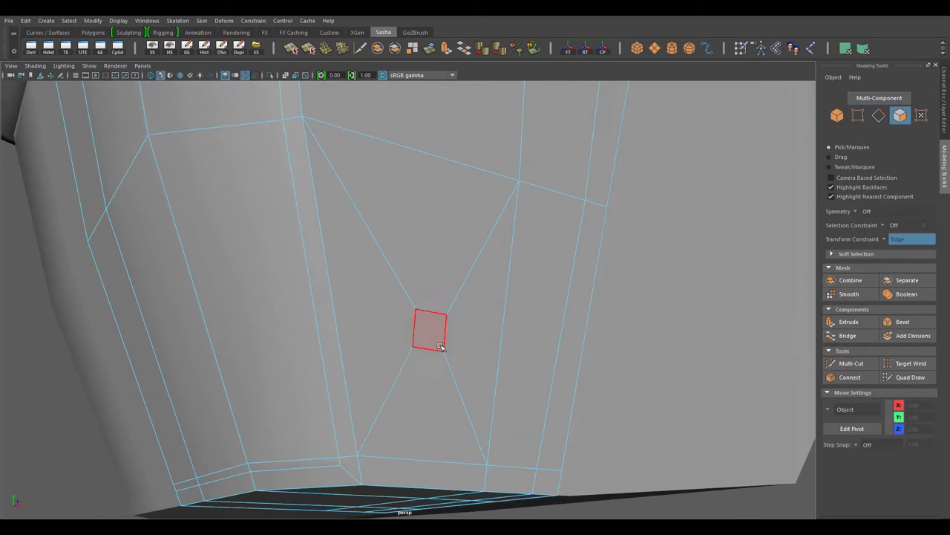
click(431, 330)
shift+right_drag(530, 212, 538, 334)
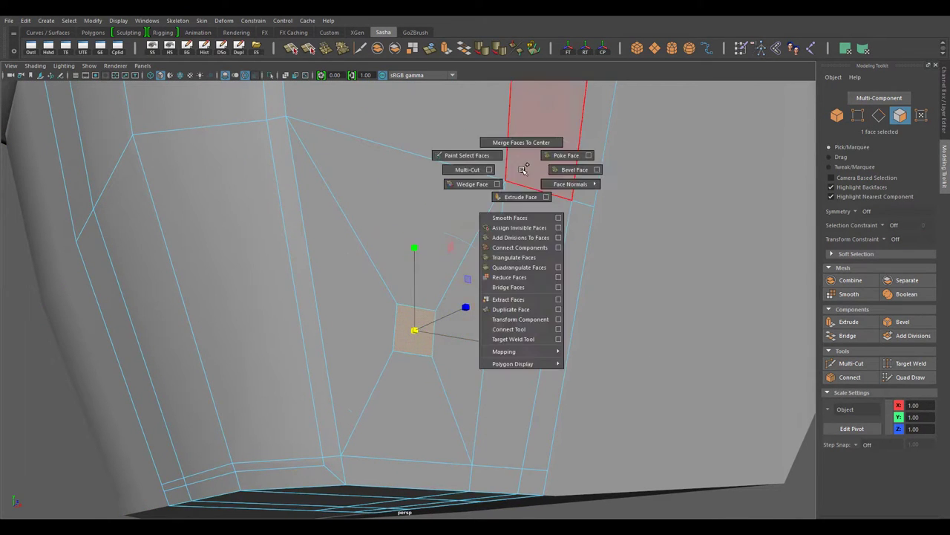
shift+right_drag(509, 172, 497, 142)
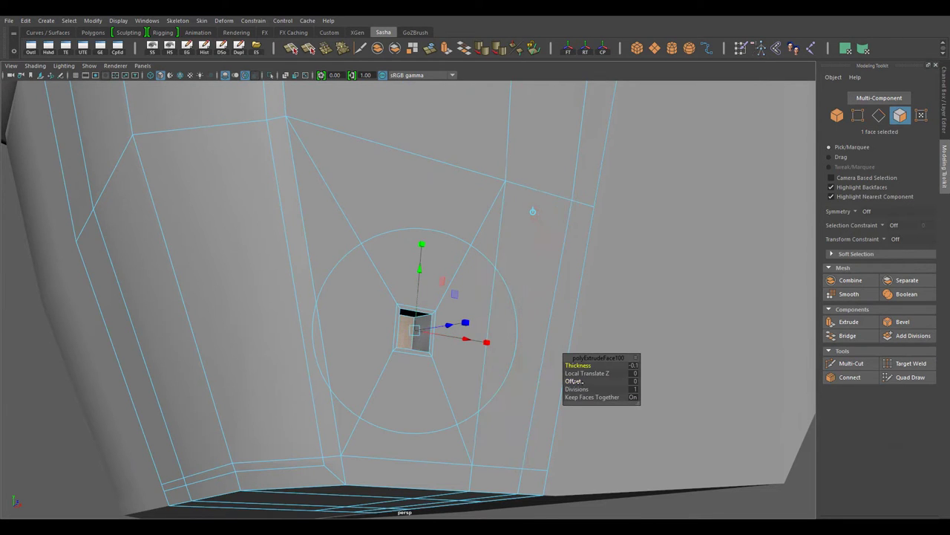
key(F8)
Step: Select and frame a stock face, growing and shrinking the selection around it
scroll(507, 420, down, 5)
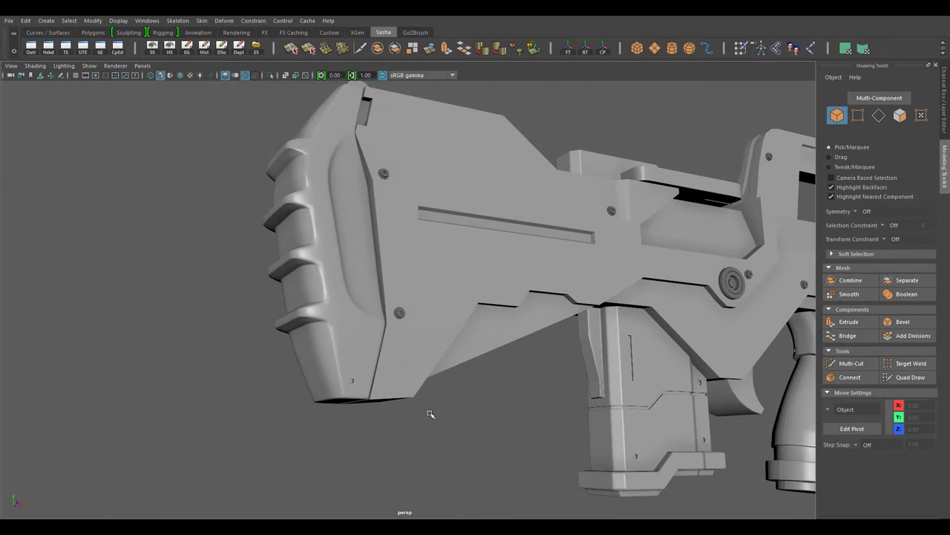
scroll(429, 414, up, 5)
key(F11)
click(458, 374)
key(f)
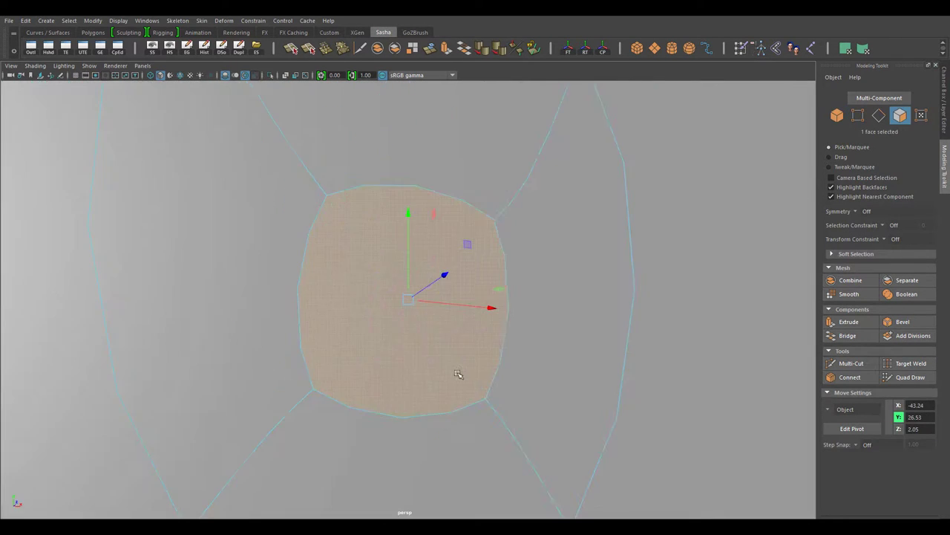
scroll(424, 339, down, 5)
scroll(424, 340, up, 2)
key(shift+period)
key(r)
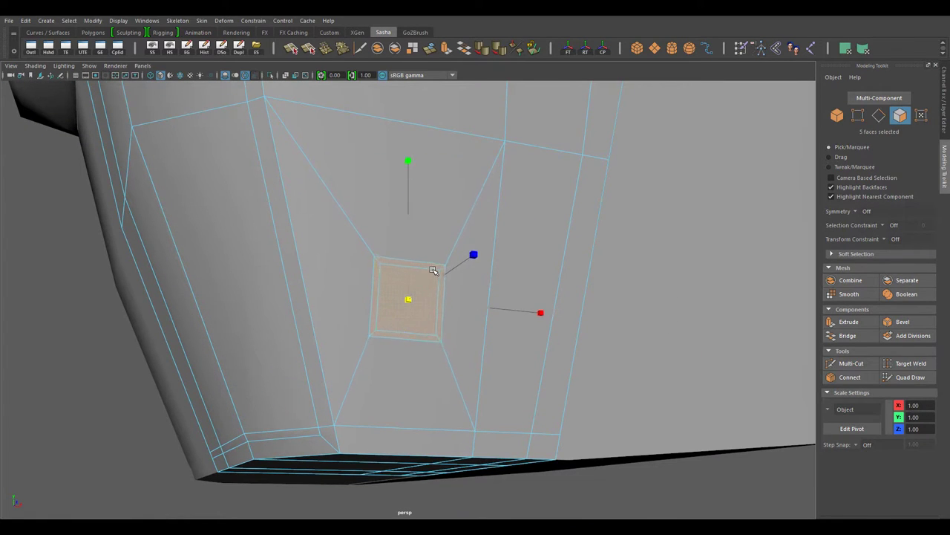
key(shift+comma)
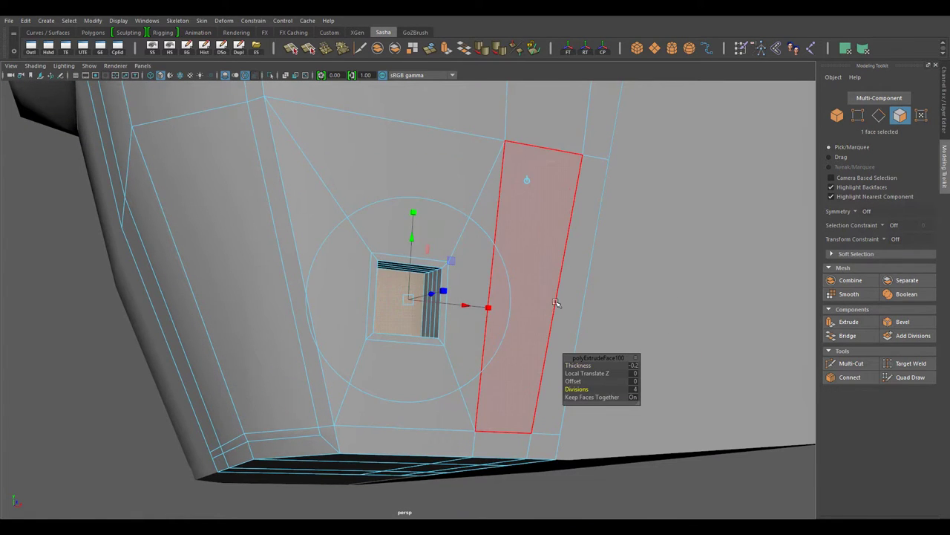
key(F8)
Step: Orbit around the whole rifle to review the stock and grip
alt+drag(557, 303, 441, 349)
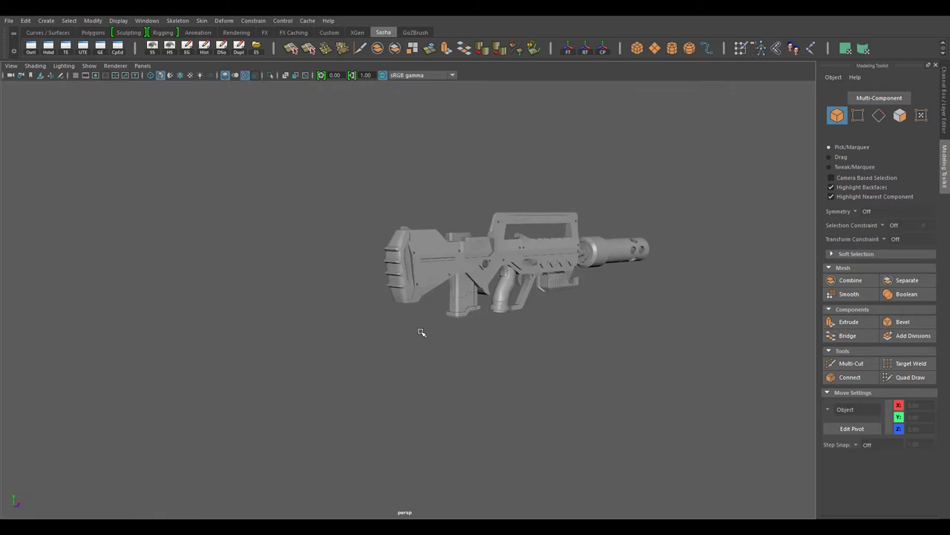
scroll(421, 332, up, 5)
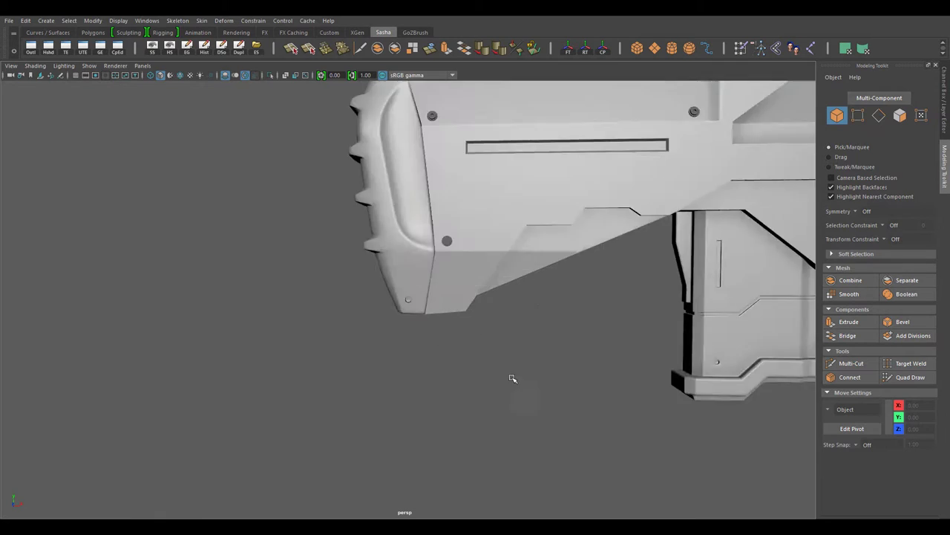
scroll(263, 329, down, 4)
mouse_move(263, 329)
alt+mouse_down()
mouse_move(548, 408)
mouse_move(456, 388)
alt+mouse_up()
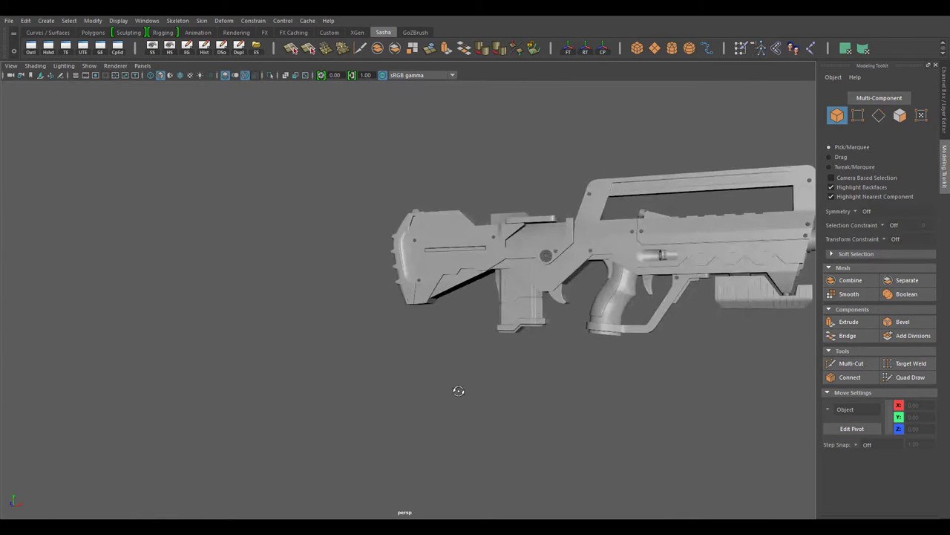
scroll(488, 361, up, 3)
scroll(475, 342, up, 2)
click(461, 289)
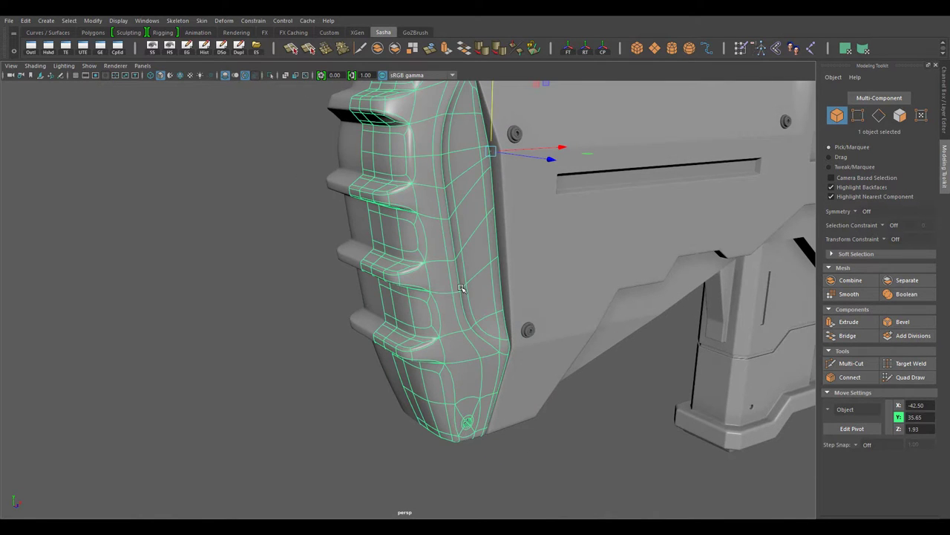
click(363, 446)
scroll(363, 446, down, 5)
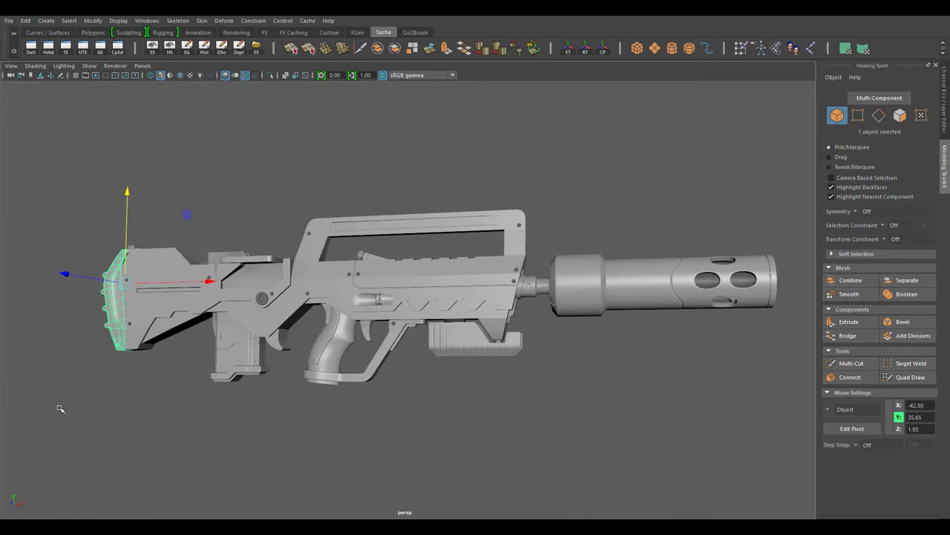
mouse_move(124, 372)
alt+mouse_down()
mouse_move(267, 398)
mouse_move(340, 333)
alt+mouse_up()
scroll(339, 333, up, 5)
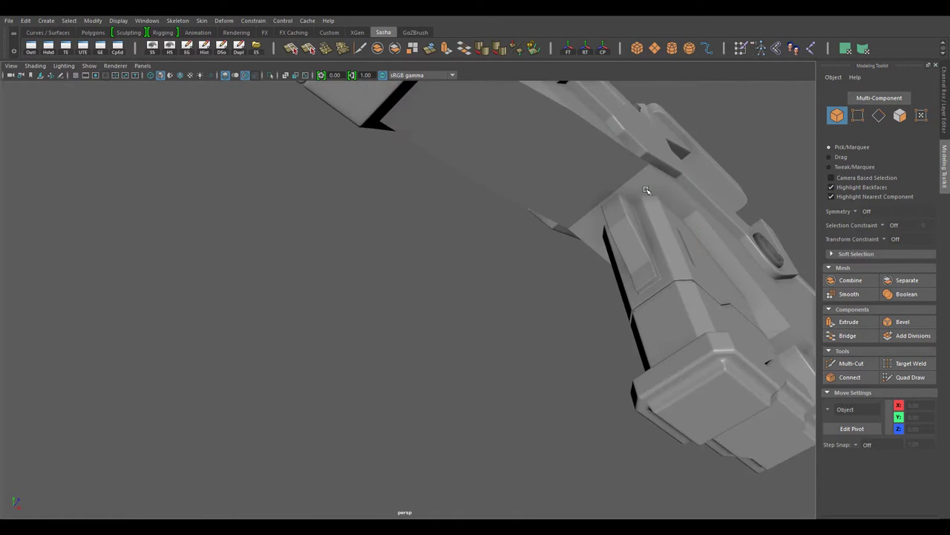
scroll(413, 331, down, 2)
alt+drag(461, 226, 307, 367)
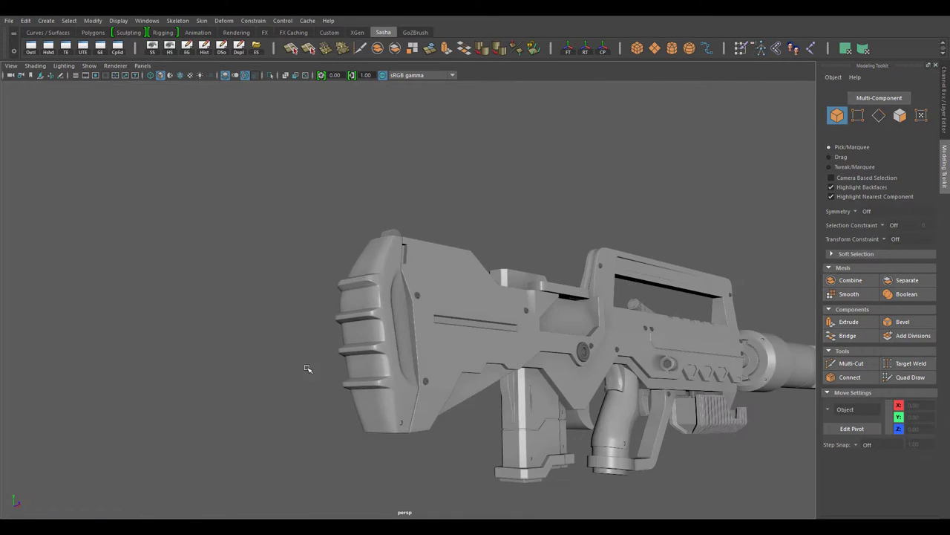
scroll(297, 365, down, 5)
scroll(418, 371, up, 8)
Step: Inspect the new recessed face on the stock's underside from several angles
click(323, 285)
alt+drag(323, 285, 523, 345)
scroll(416, 312, up, 5)
key(F11)
click(404, 222)
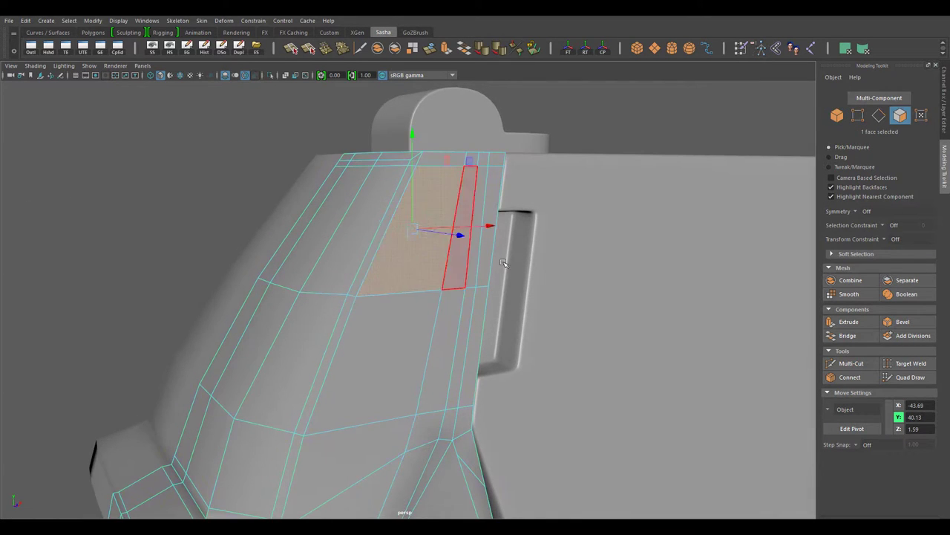
alt+drag(463, 222, 584, 404)
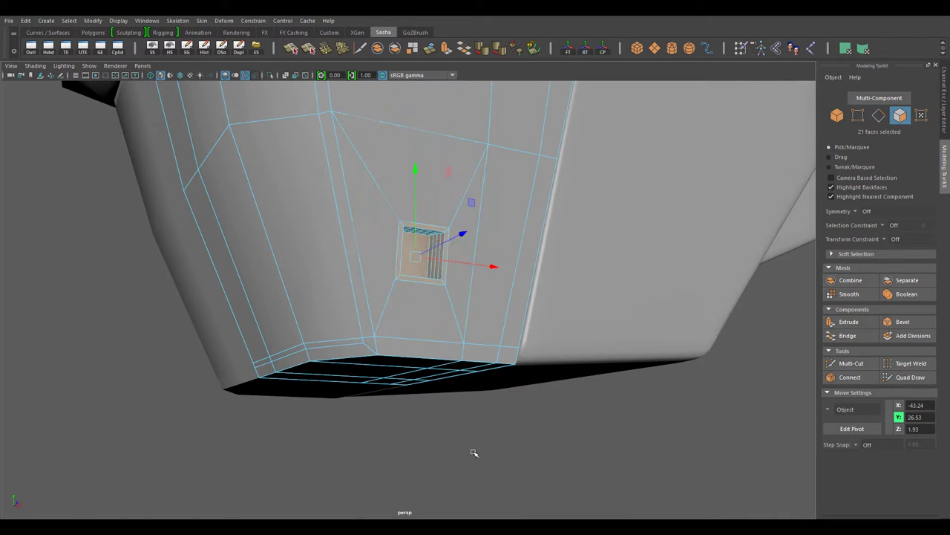
alt+drag(474, 452, 445, 305)
alt+drag(440, 232, 285, 170)
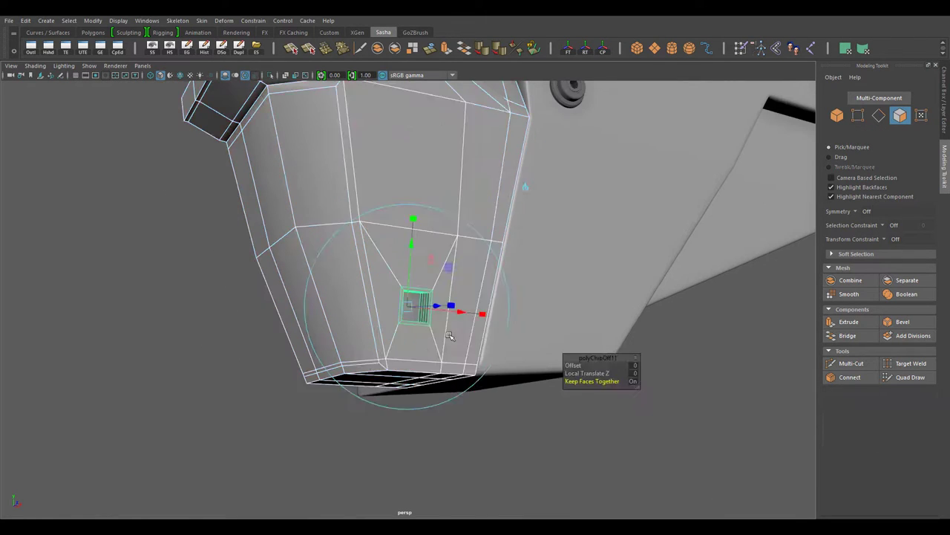
mouse_move(440, 365)
alt+mouse_down()
mouse_move(509, 403)
mouse_move(421, 425)
alt+mouse_up()
key(F8)
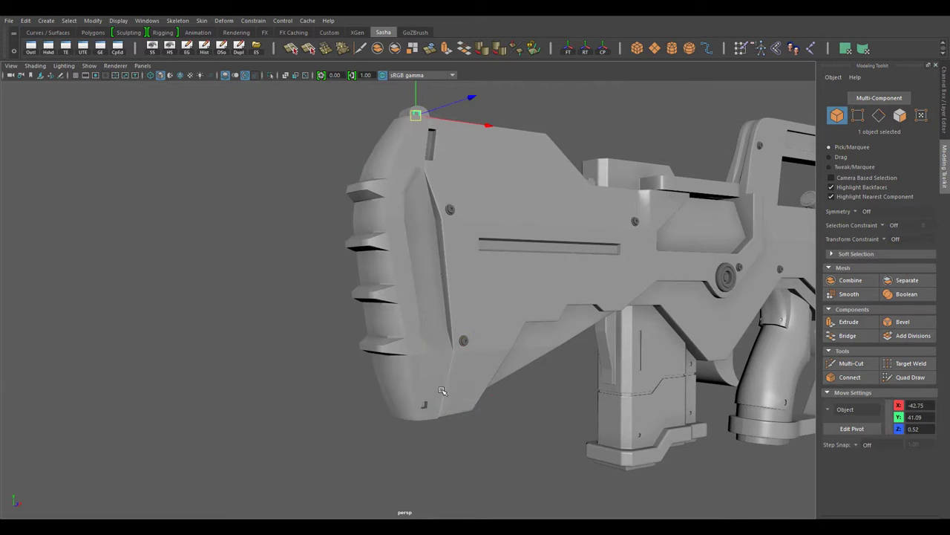
Step: Select a face near the top of the stock side and extrude it
alt+drag(441, 392, 526, 188)
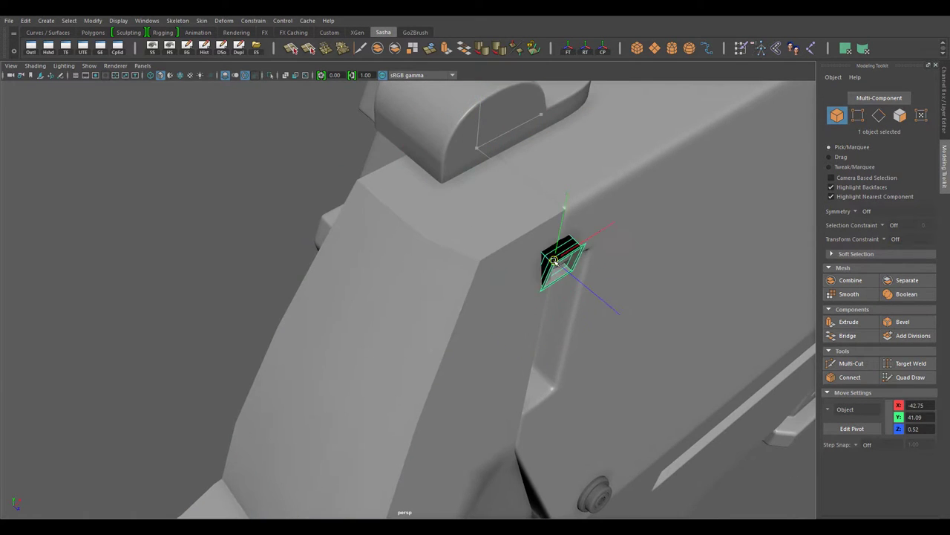
alt+drag(554, 261, 540, 224)
key(e)
alt+drag(343, 274, 420, 255)
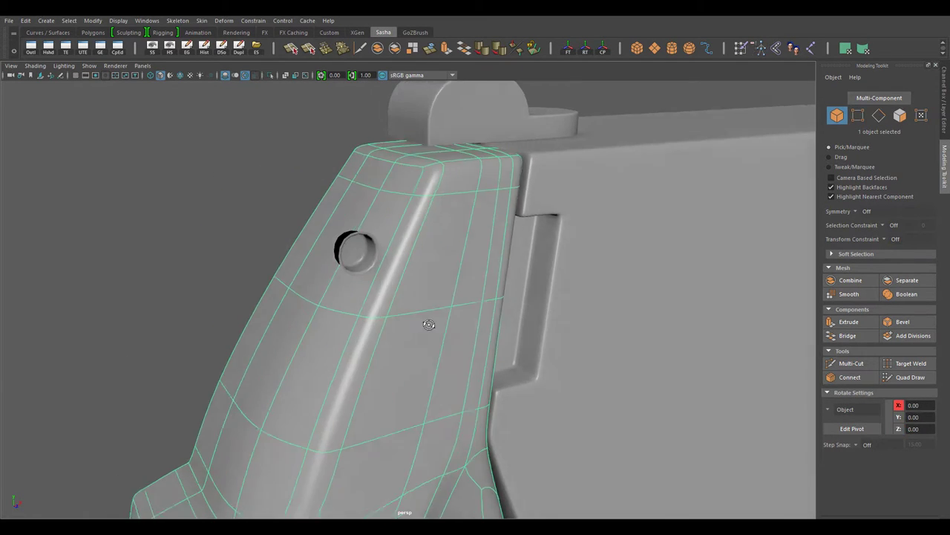
mouse_move(357, 282)
alt+mouse_down()
mouse_move(404, 210)
mouse_move(498, 229)
alt+mouse_up()
click(405, 215)
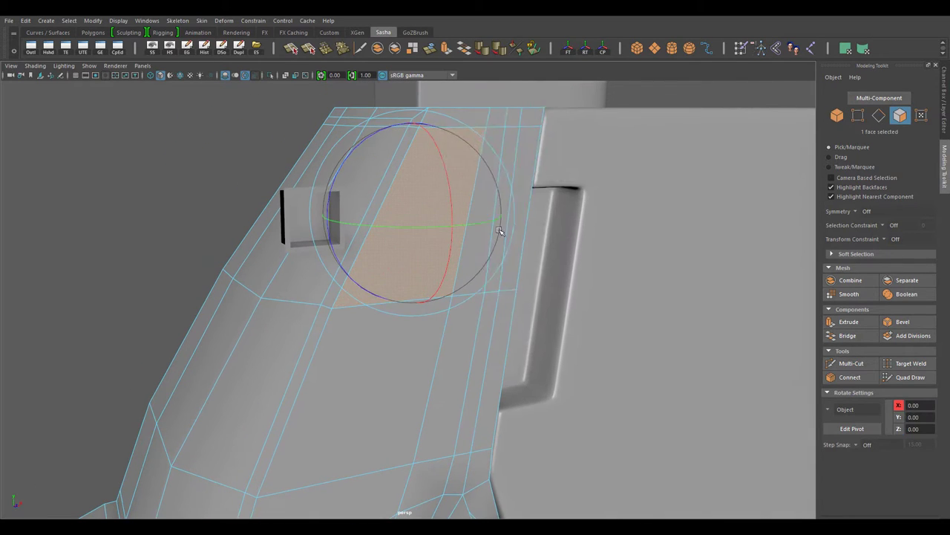
key(ctrl+e)
Step: Select two vertices on the stock side and slide them to reshape the face
alt+drag(558, 300, 526, 174)
key(w)
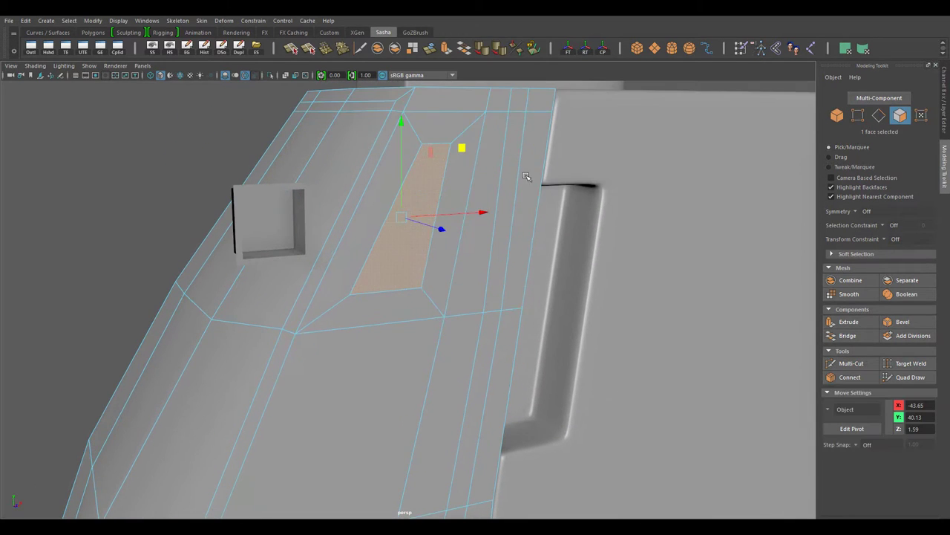
key(F9)
click(423, 143)
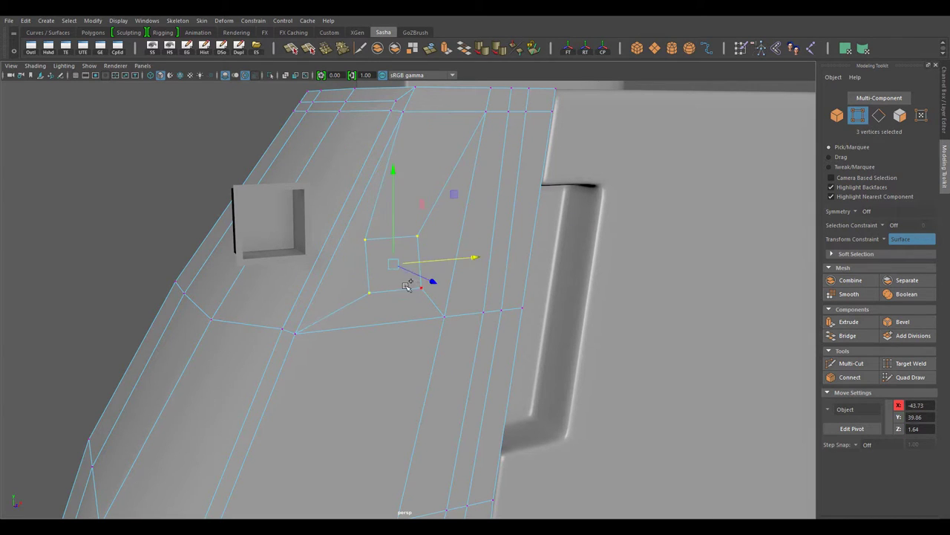
shift+click(407, 286)
key(e)
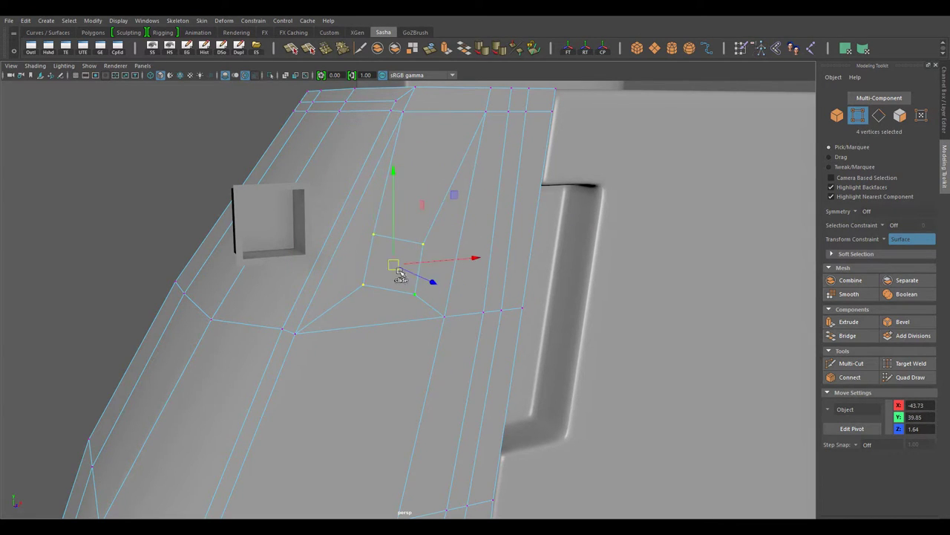
alt+drag(418, 234, 351, 210)
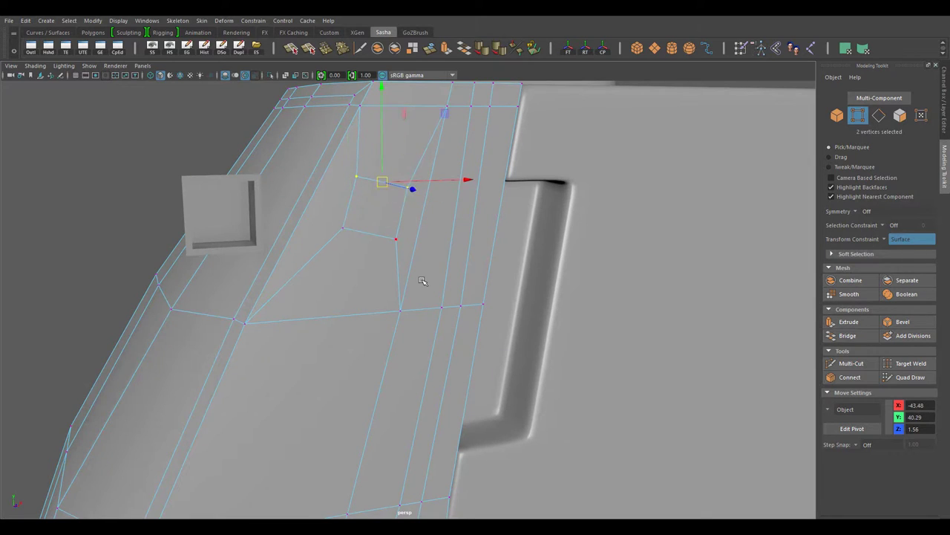
alt+drag(423, 281, 418, 220)
right_drag(435, 214, 470, 289)
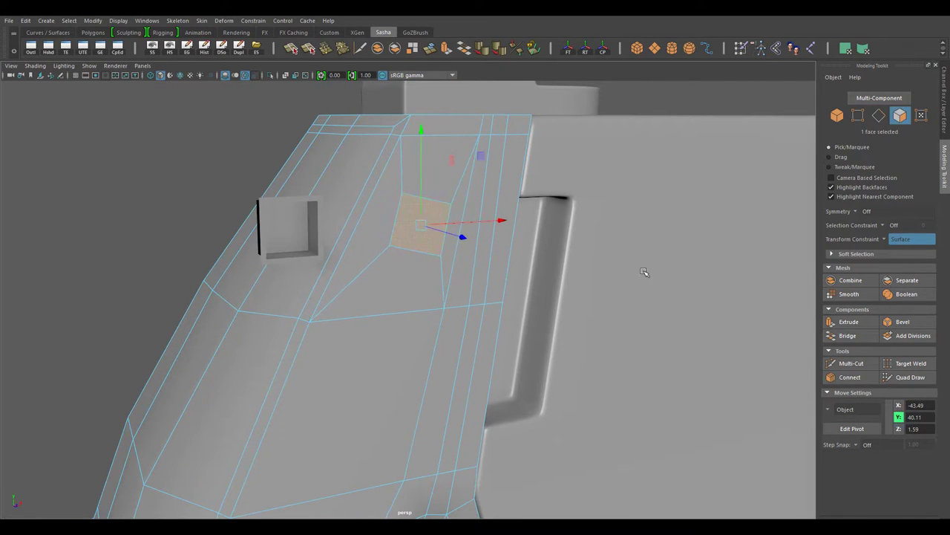
Step: Extrude the face inward with Thickness -0.2 to form the small recess
shift+right_click(525, 167)
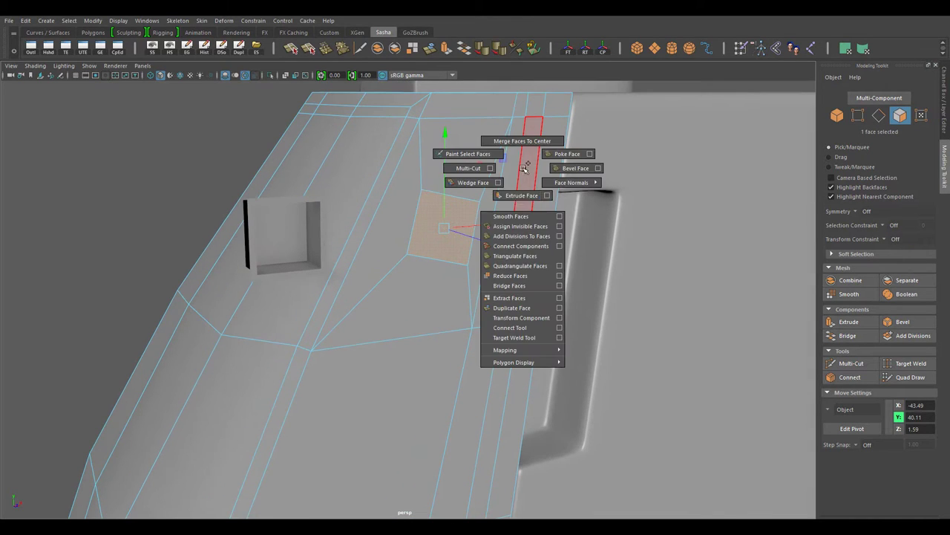
click(525, 195)
alt+drag(553, 298, 562, 324)
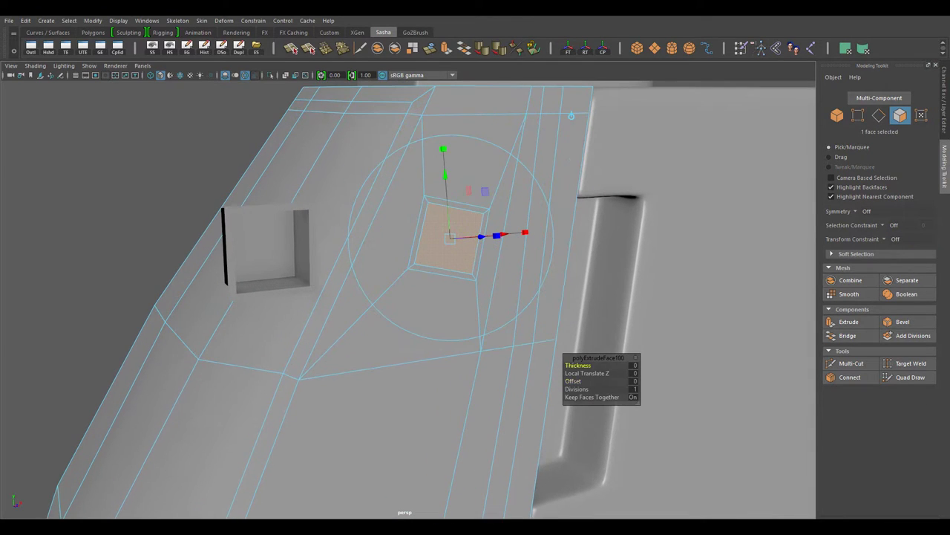
alt+drag(628, 281, 646, 274)
middle_drag(645, 275, 656, 271)
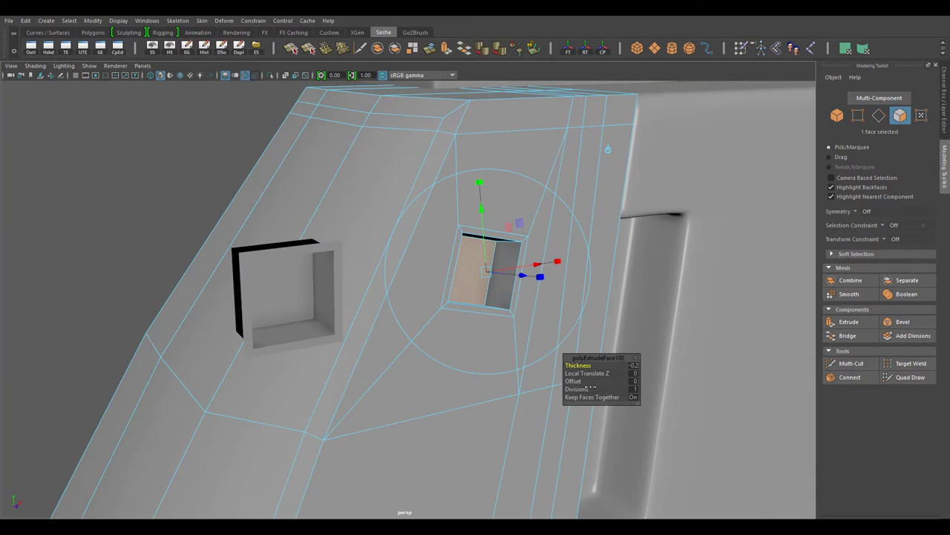
mouse_move(591, 388)
alt+mouse_down()
mouse_move(550, 314)
mouse_move(436, 244)
alt+mouse_up()
right_drag(435, 244, 483, 227)
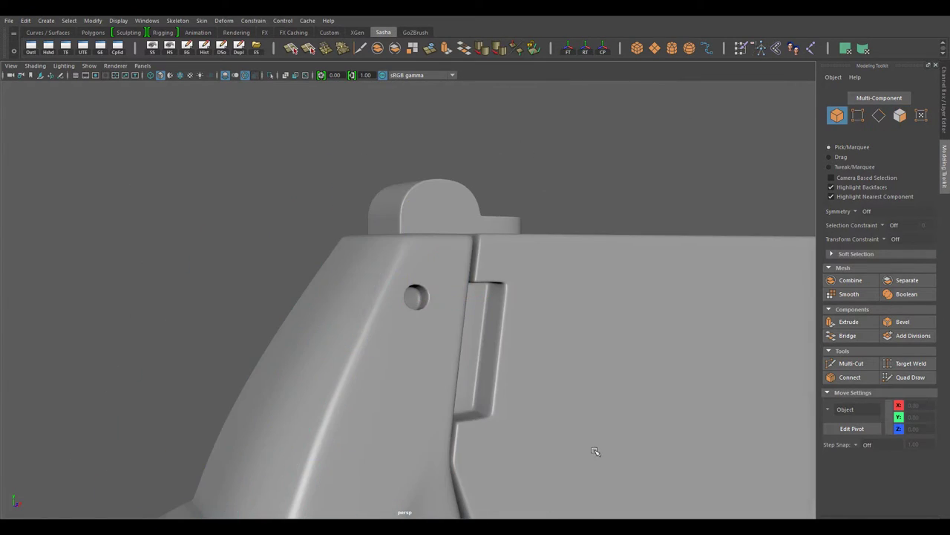
Step: Slide the support edges on the stock end closer to the square recess
alt+drag(595, 450, 617, 382)
alt+right_drag(616, 383, 452, 350)
click(451, 350)
key(f)
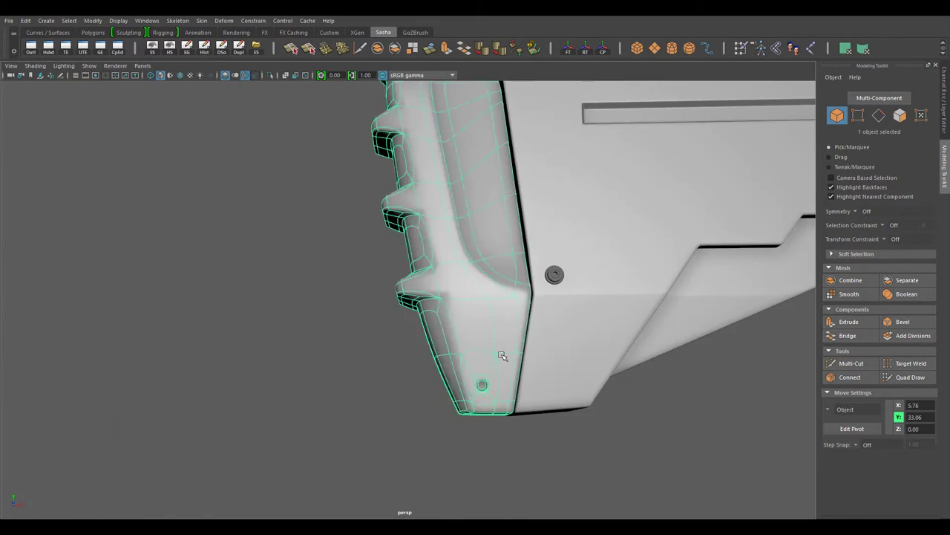
alt+drag(502, 356, 446, 327)
key(F10)
click(439, 329)
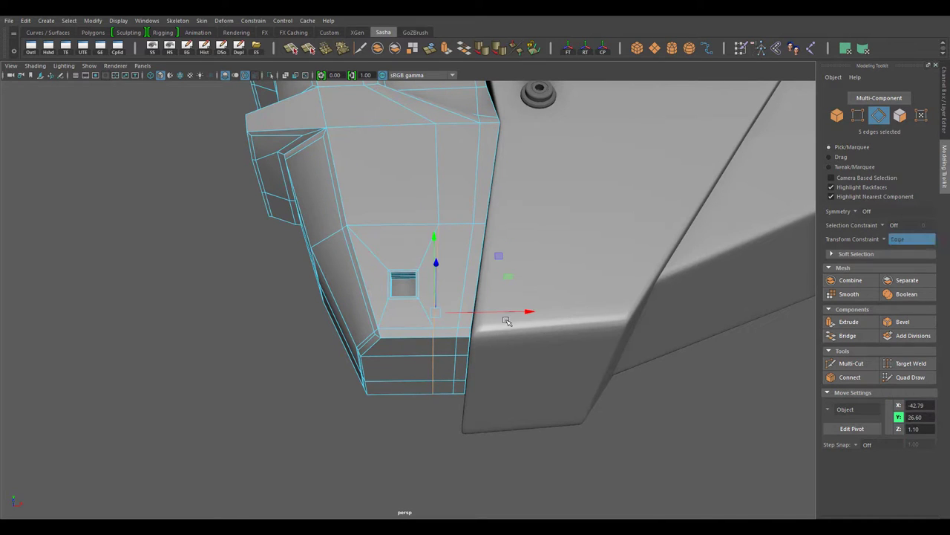
alt+drag(503, 347, 446, 312)
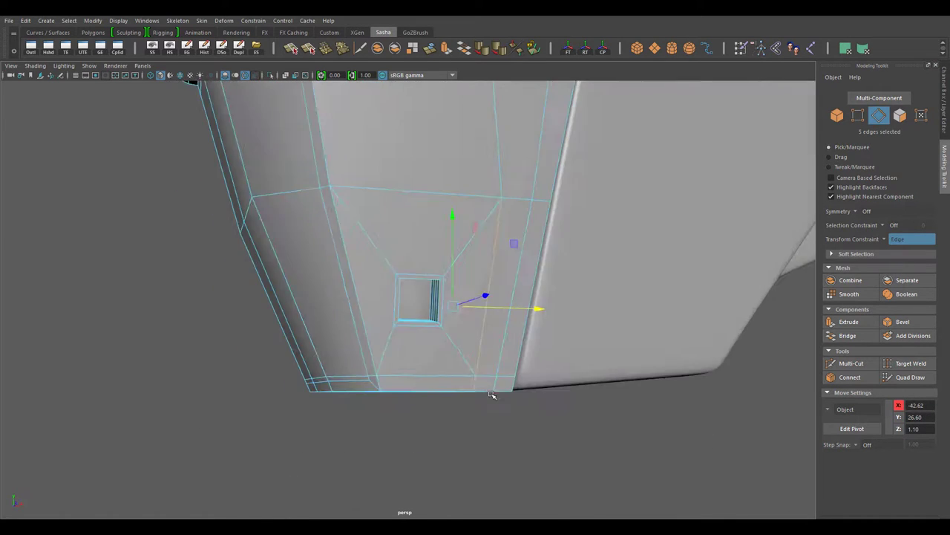
Step: Select the stock end faces and preview the stock smoothed
key(F11)
mouse_move(399, 287)
alt+mouse_down()
mouse_move(450, 357)
mouse_move(467, 255)
mouse_move(494, 244)
mouse_move(459, 156)
alt+mouse_up()
key(3)
key(F8)
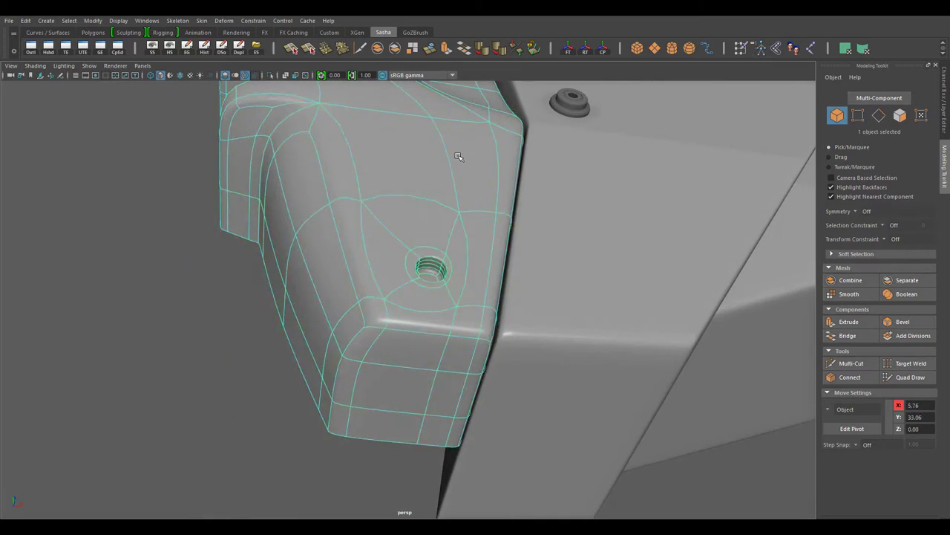
scroll(371, 376, down, 5)
scroll(770, 433, up, 5)
alt+drag(770, 433, 460, 237)
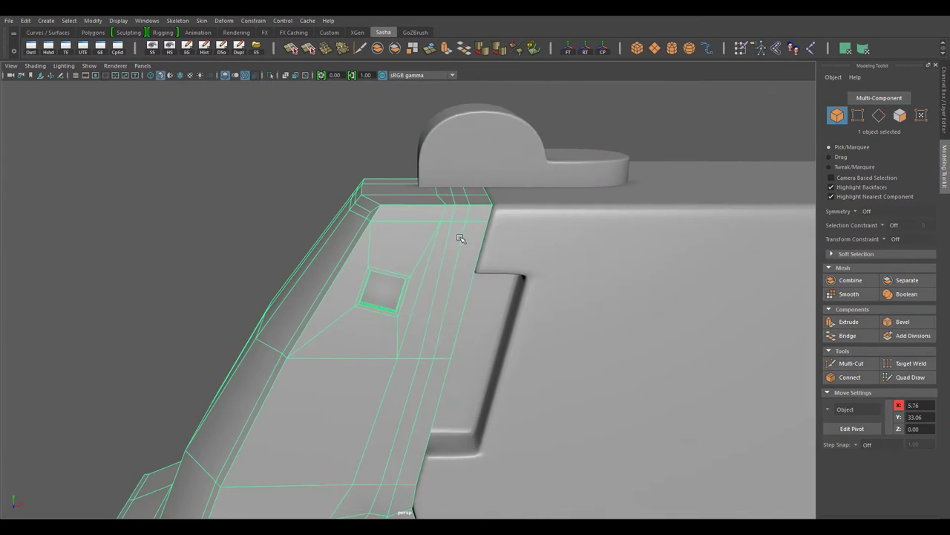
scroll(455, 195, down, 5)
key(F8)
scroll(488, 276, up, 6)
scroll(543, 245, down, 1)
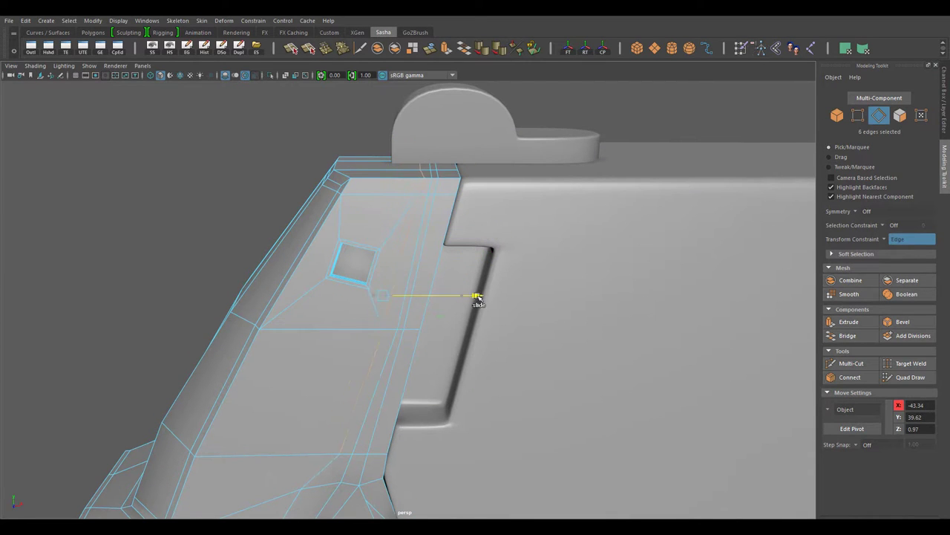
Step: Undo back through the recent edge and face selections and frame the whole rifle
key(ctrl+z)
key(ctrl+z)
key(ctrl+z)
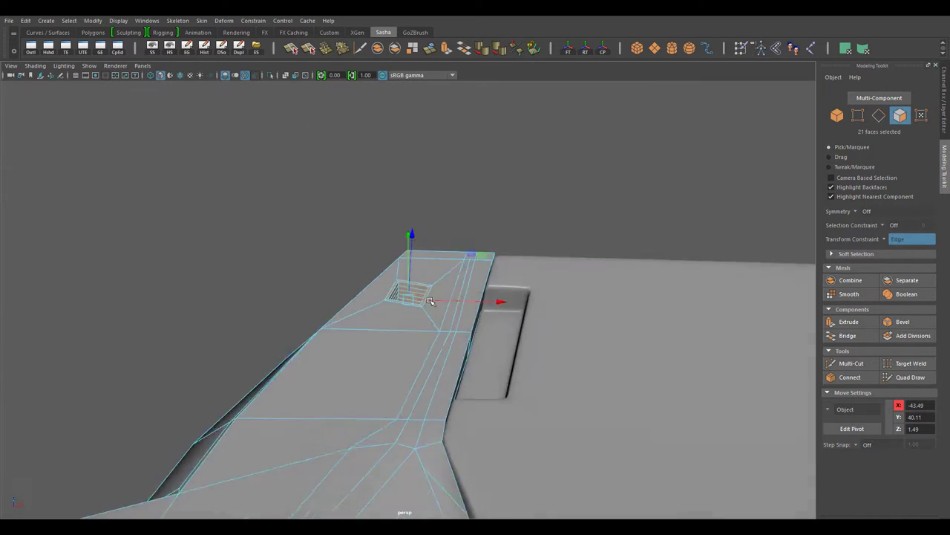
key(ctrl+z)
key(ctrl+z)
key(ctrl+z)
key(ctrl+z)
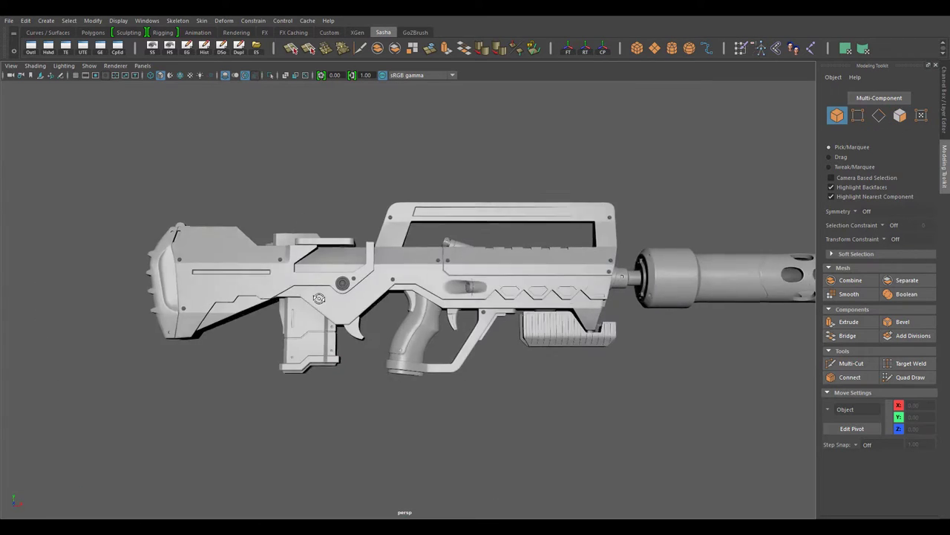
key(ctrl+z)
key(ctrl+z)
key(ctrl+z)
key(ctrl+z)
key(ctrl+z)
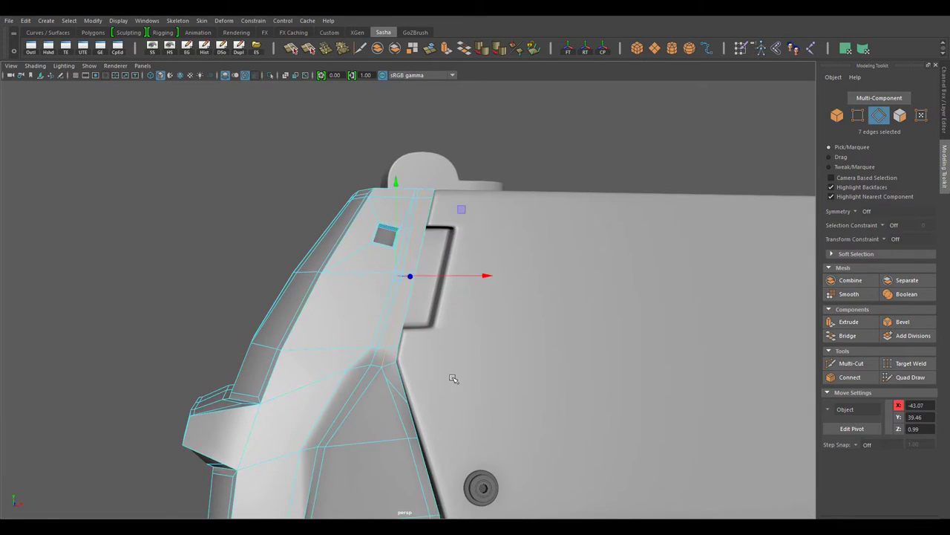
key(ctrl+z)
key(ctrl+z)
key(ctrl+z)
key(ctrl+z)
drag(279, 225, 517, 483)
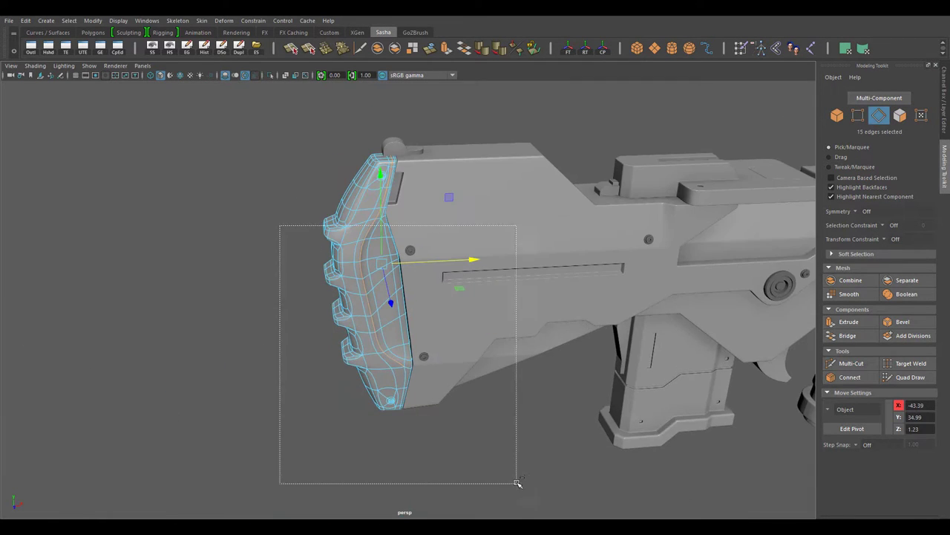
key(ctrl+z)
right_drag(403, 213, 438, 191)
key(ctrl+z)
key(ctrl+z)
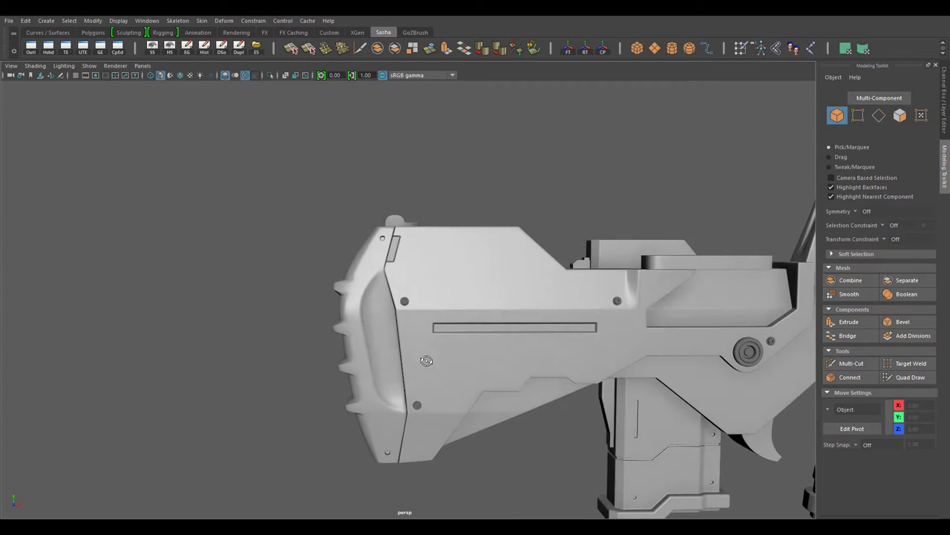
key(ctrl+z)
key(ctrl+z)
key(ctrl+z)
key(ctrl+z)
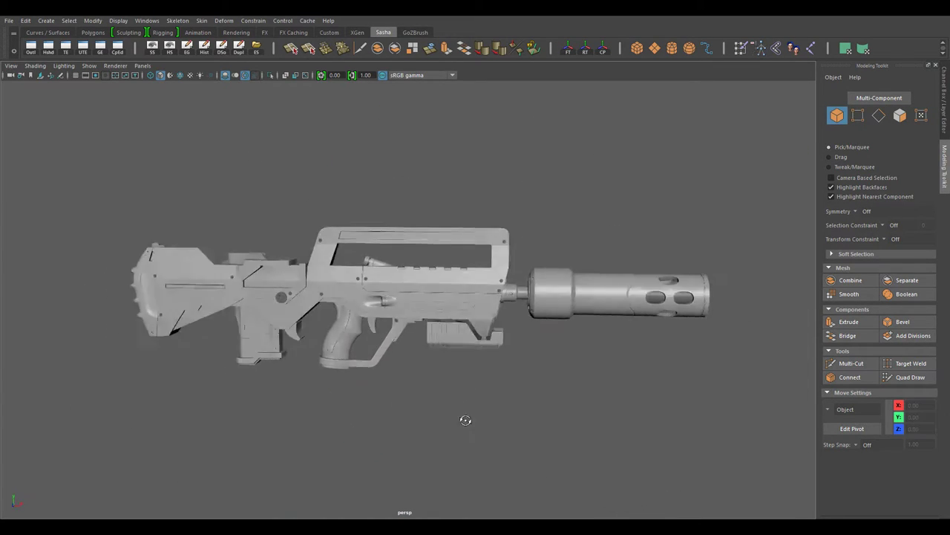
key(ctrl+z)
Step: Extrude the small block's four side faces and scale them
key(ctrl+z)
key(ctrl+z)
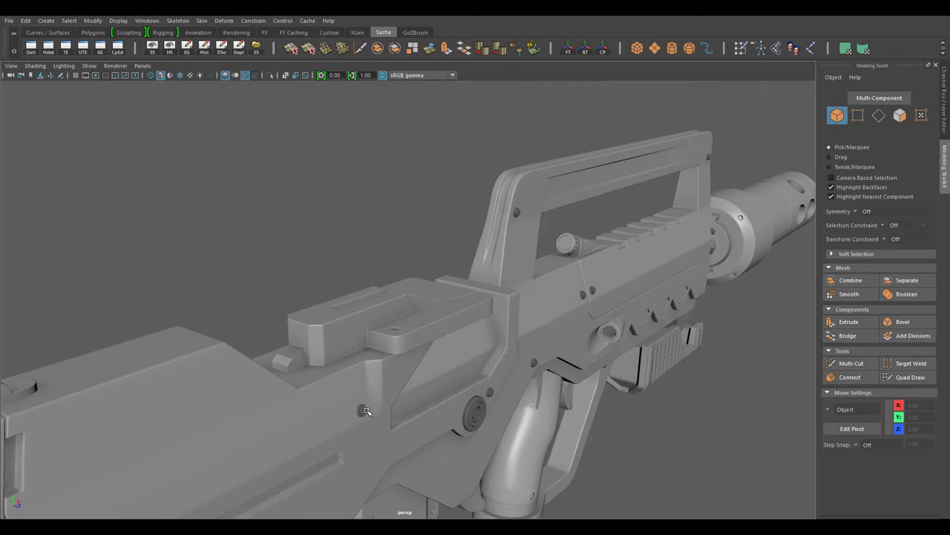
key(ctrl+z)
key(ctrl+z)
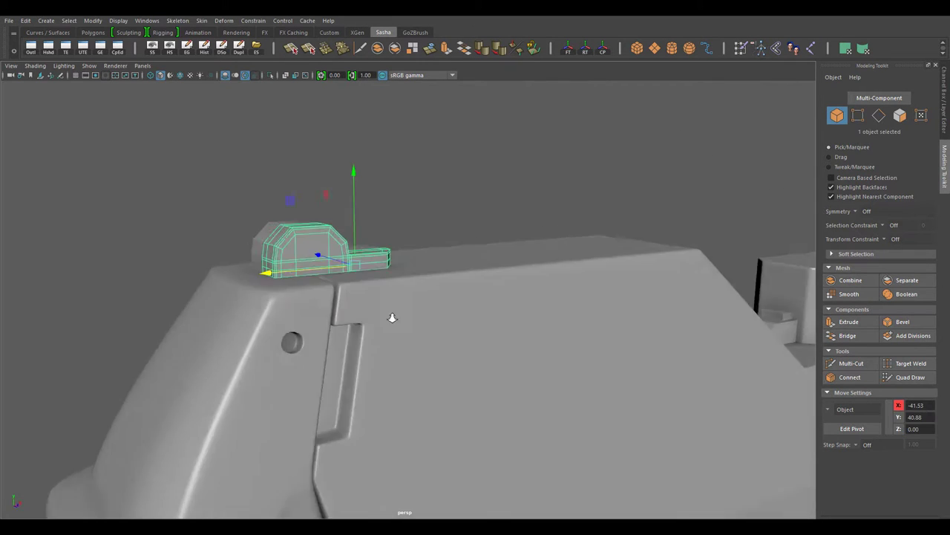
key(ctrl+z)
key(ctrl+z)
key(ctrl+z)
key(ctrl+z)
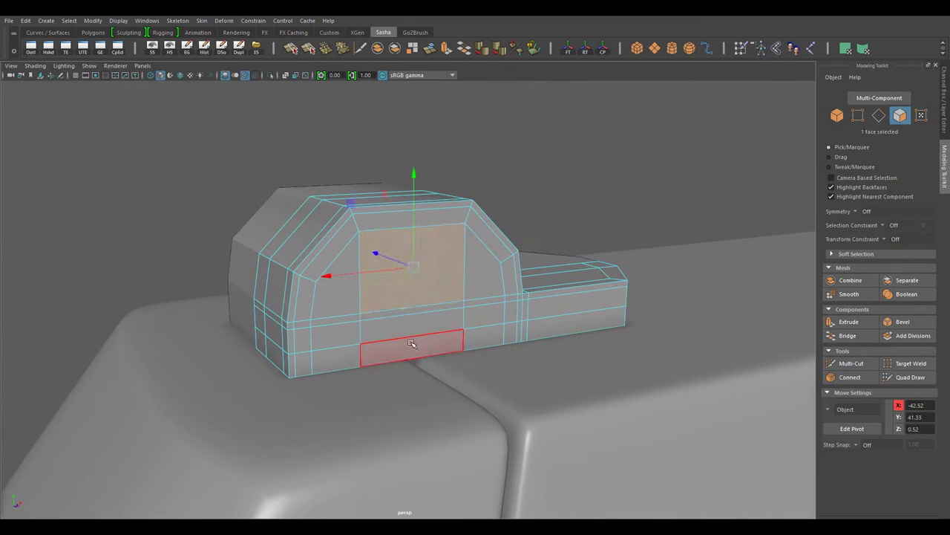
key(ctrl+z)
key(ctrl+z)
key(ctrl+e)
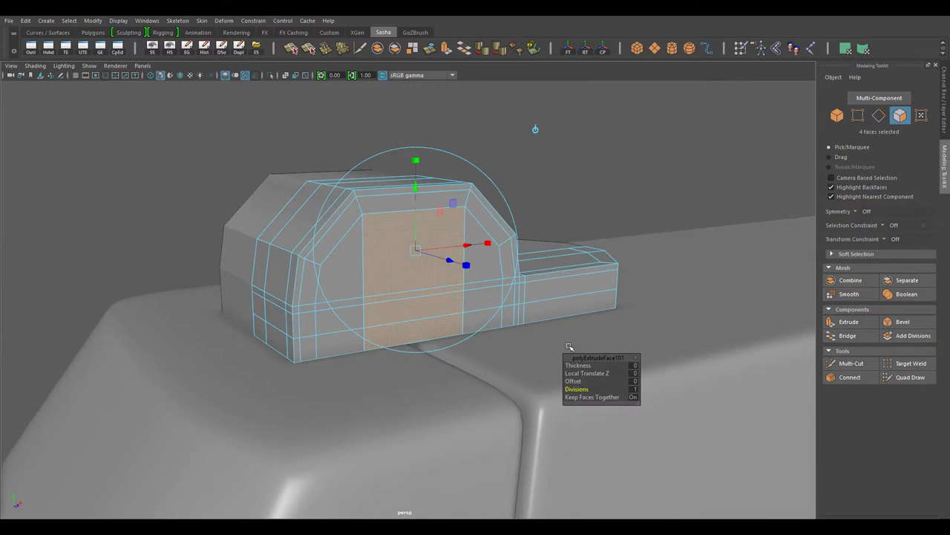
key(r)
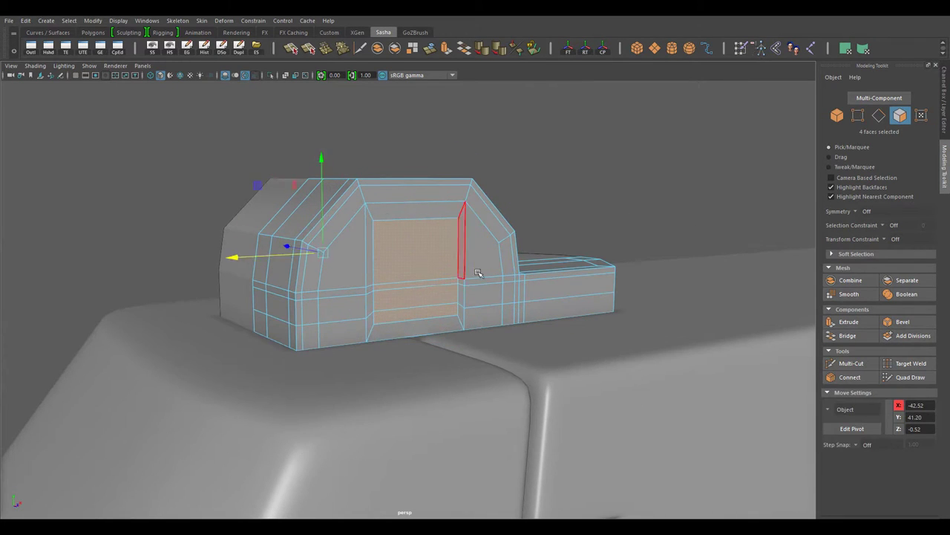
Step: Extrude the block's square side face inward into a round recessed inset
alt+drag(477, 273, 517, 308)
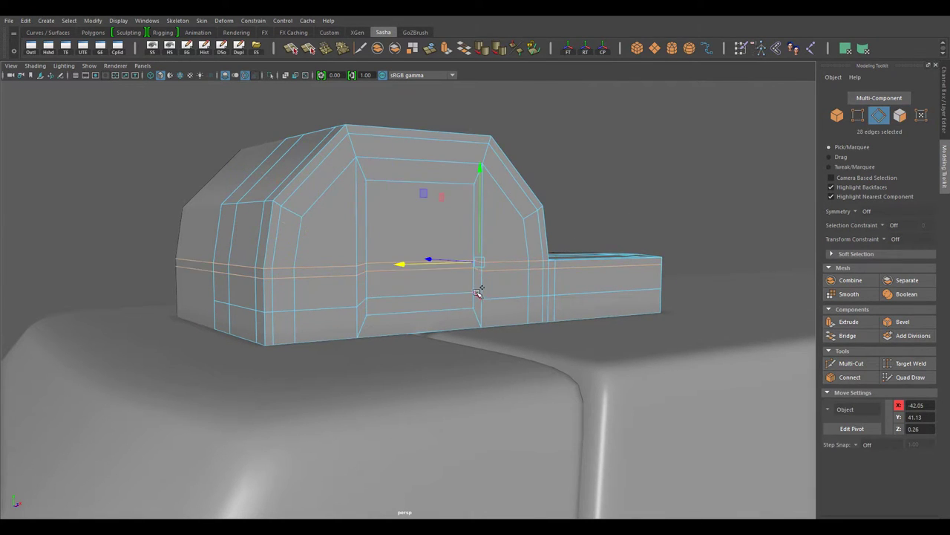
click(450, 266)
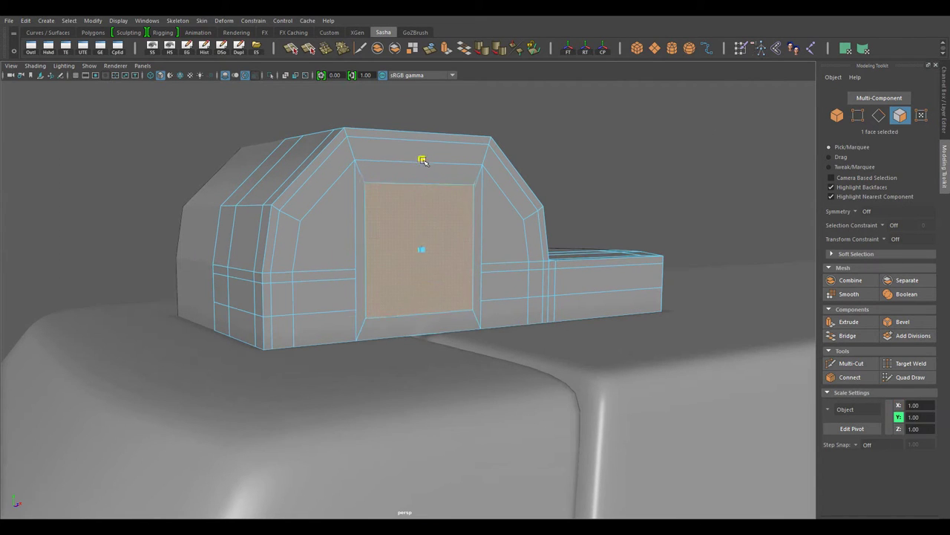
key(ctrl+e)
alt+drag(504, 195, 551, 145)
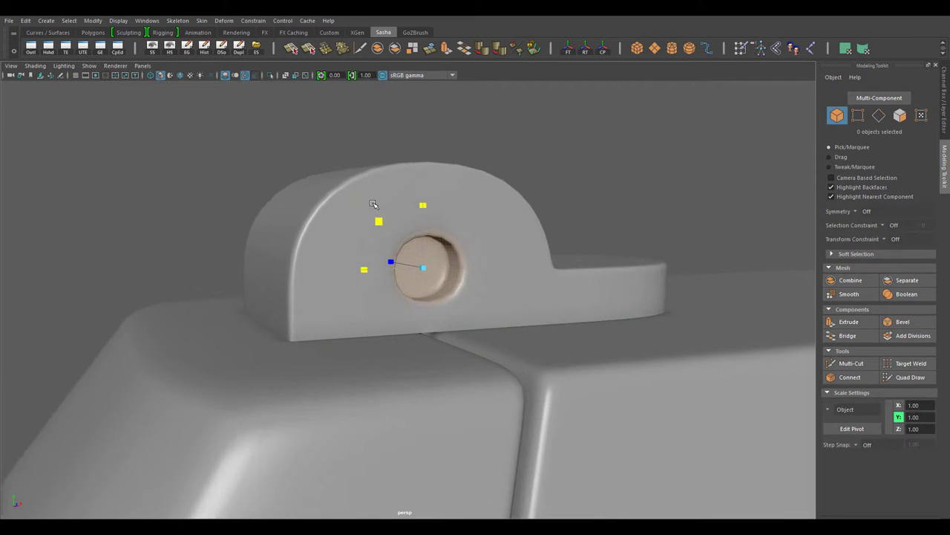
key(w)
scroll(463, 389, down, 5)
mouse_move(334, 356)
alt+mouse_down()
mouse_move(585, 325)
mouse_move(602, 333)
mouse_move(505, 385)
alt+mouse_up()
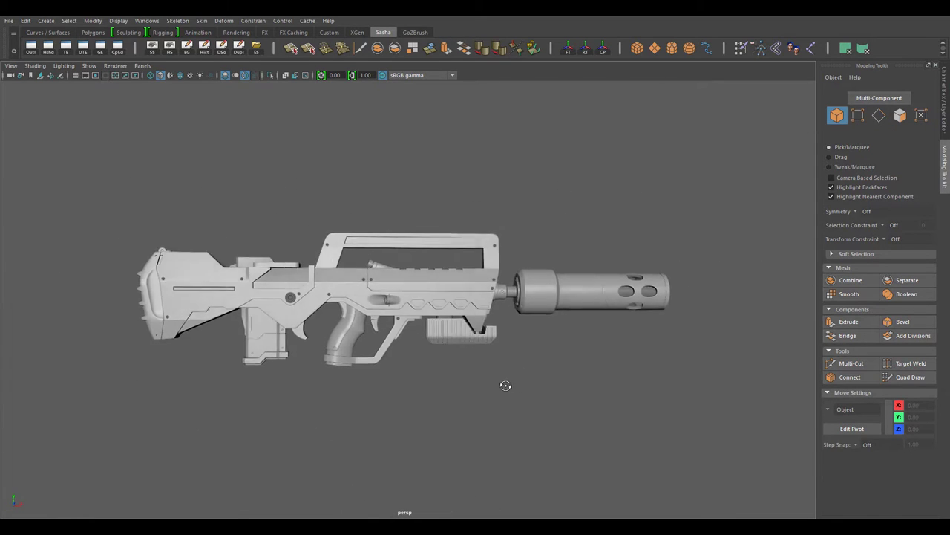
Step: Select the pistol grip and inspect its edges from a low angle
scroll(363, 349, up, 5)
click(343, 345)
mouse_move(344, 346)
alt+mouse_down()
mouse_move(446, 418)
mouse_move(522, 393)
alt+mouse_up()
scroll(446, 418, down, 5)
scroll(435, 297, up, 8)
mouse_move(435, 297)
alt+mouse_down()
mouse_move(487, 290)
mouse_move(445, 297)
alt+mouse_up()
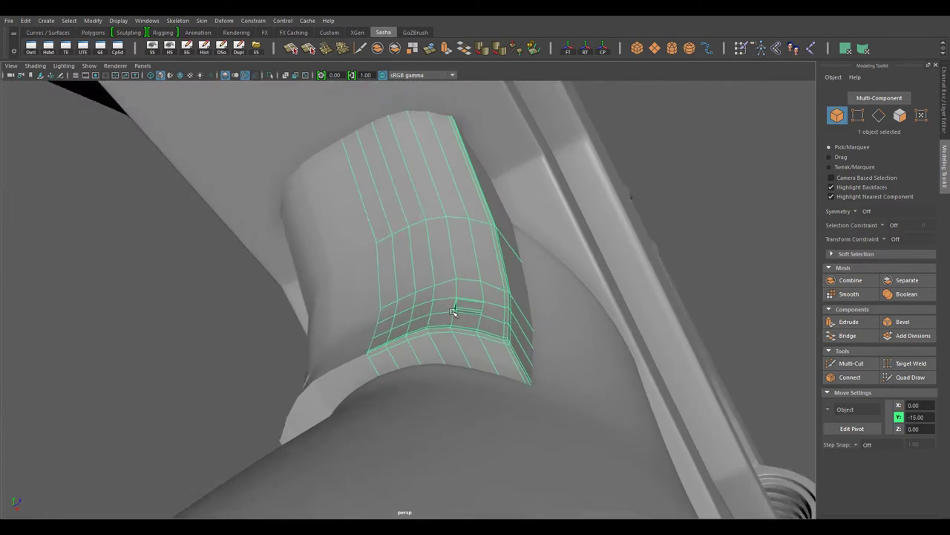
right_drag(389, 244, 388, 216)
right_drag(443, 244, 476, 233)
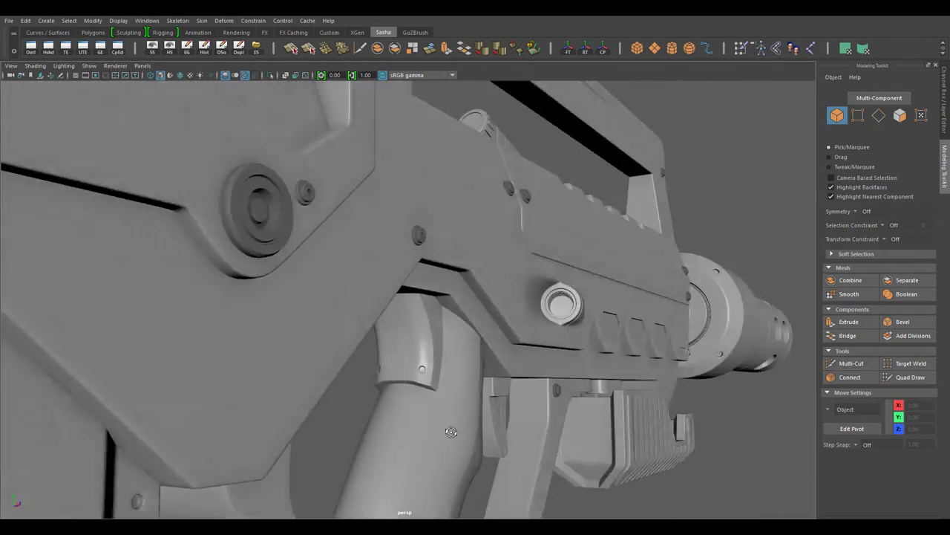
mouse_move(476, 233)
alt+mouse_down()
mouse_move(418, 435)
mouse_move(450, 450)
alt+mouse_up()
scroll(418, 435, down, 5)
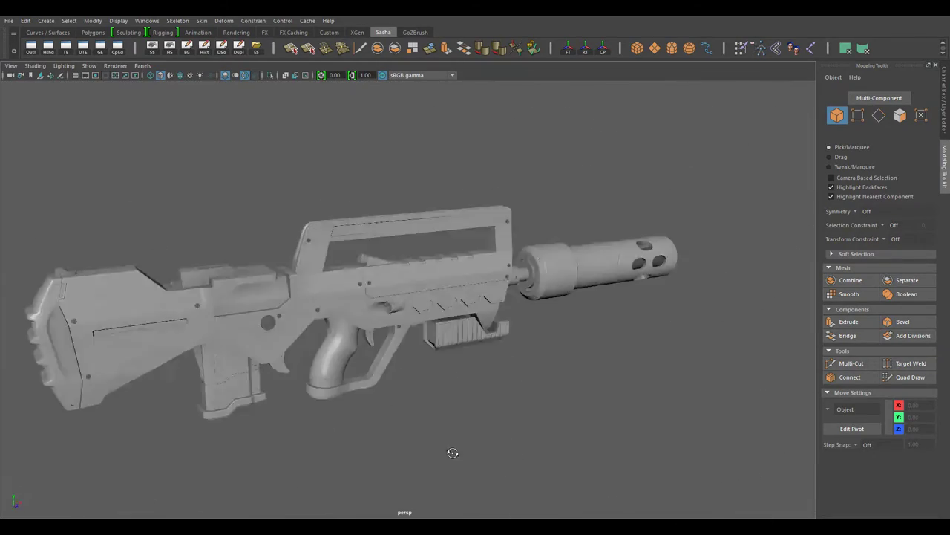
scroll(450, 449, up, 5)
scroll(450, 450, up, 5)
Step: Add an edge loop along the trigger guard strut with Connect and rotate the new edges
key(F10)
shift+right_click(636, 266)
right_drag(635, 266, 632, 395)
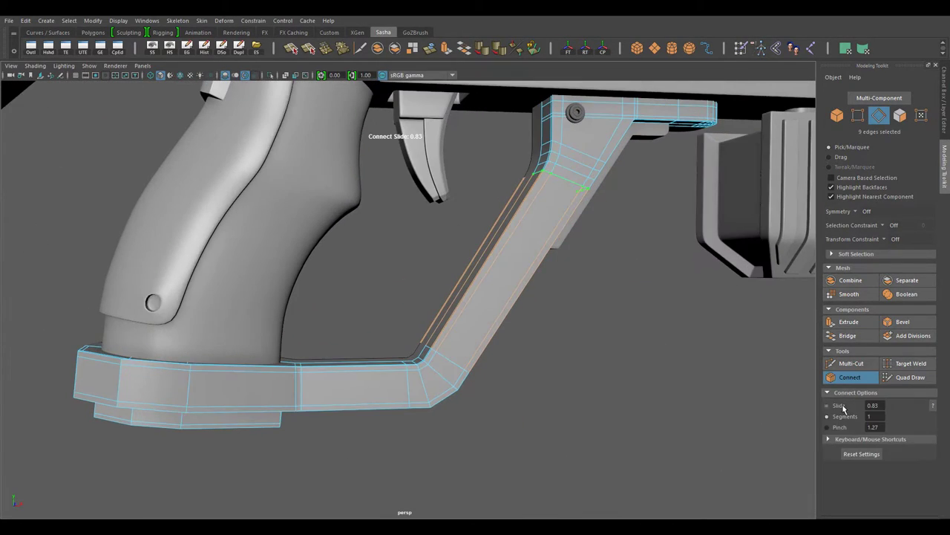
key(w)
key(f)
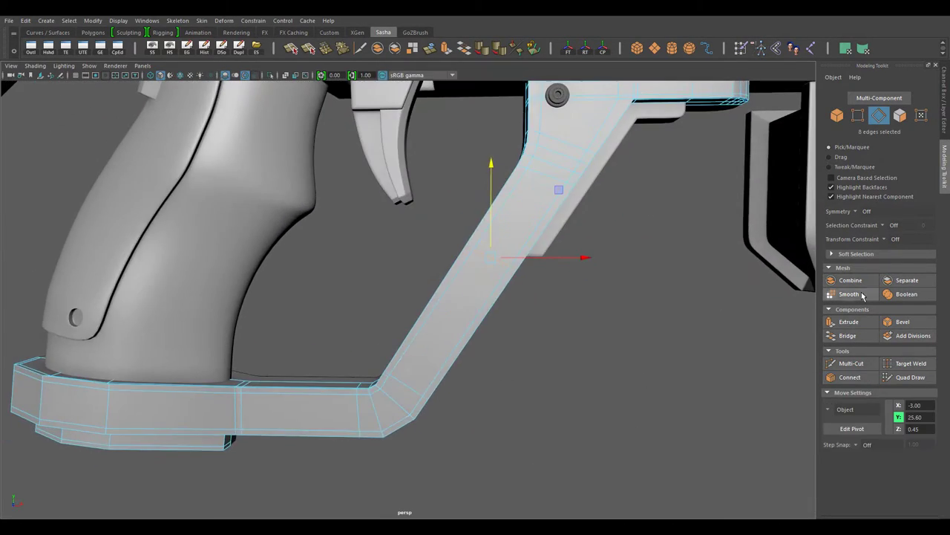
key(e)
alt+drag(523, 355, 609, 364)
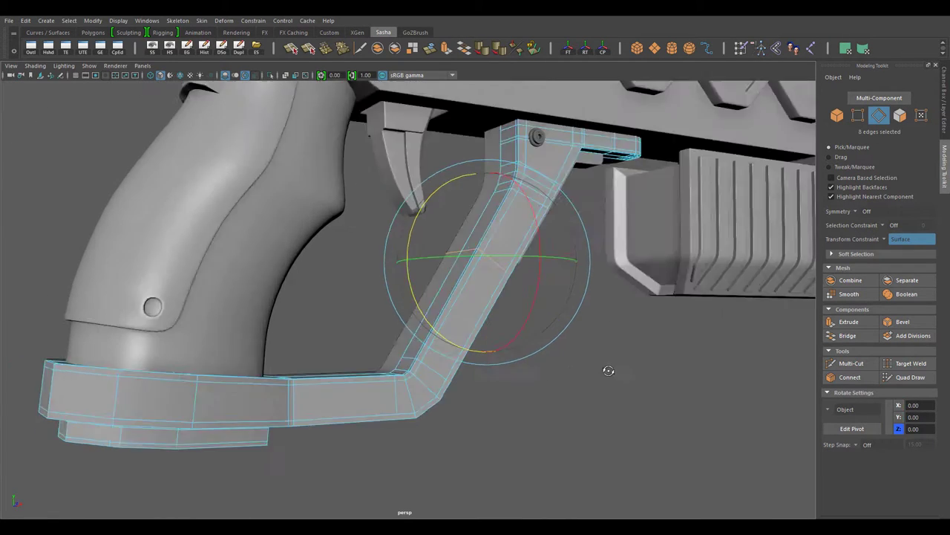
Step: Select the long face on the trigger guard's slanted strut
key(w)
click(498, 291)
mouse_move(499, 292)
alt+mouse_down()
mouse_move(575, 175)
mouse_move(488, 271)
mouse_move(711, 261)
alt+mouse_up()
click(488, 271)
Step: Inset the guard strut face, extrude it again and push it in to form the recess
shift+right_drag(601, 294, 640, 324)
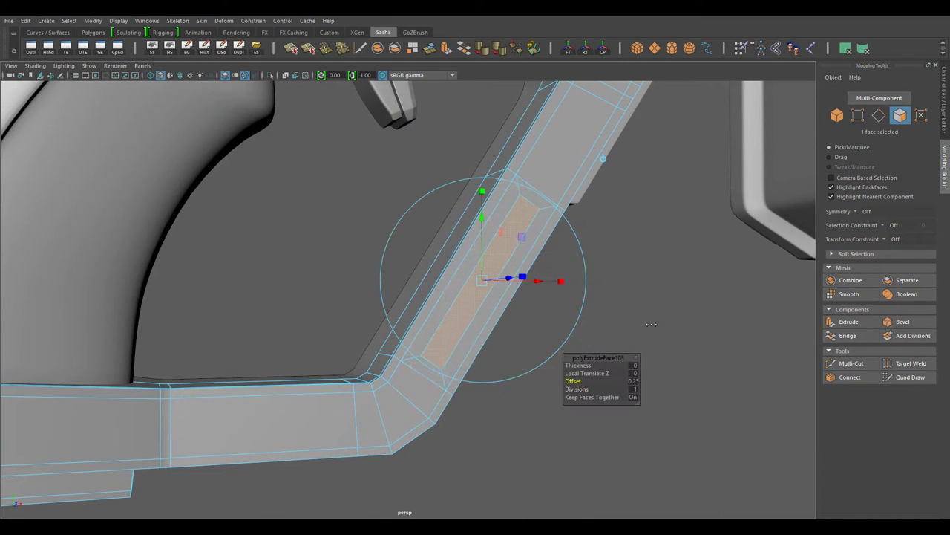
mouse_move(651, 323)
alt+mouse_down()
mouse_move(663, 350)
mouse_move(626, 369)
alt+mouse_up()
key(ctrl+e)
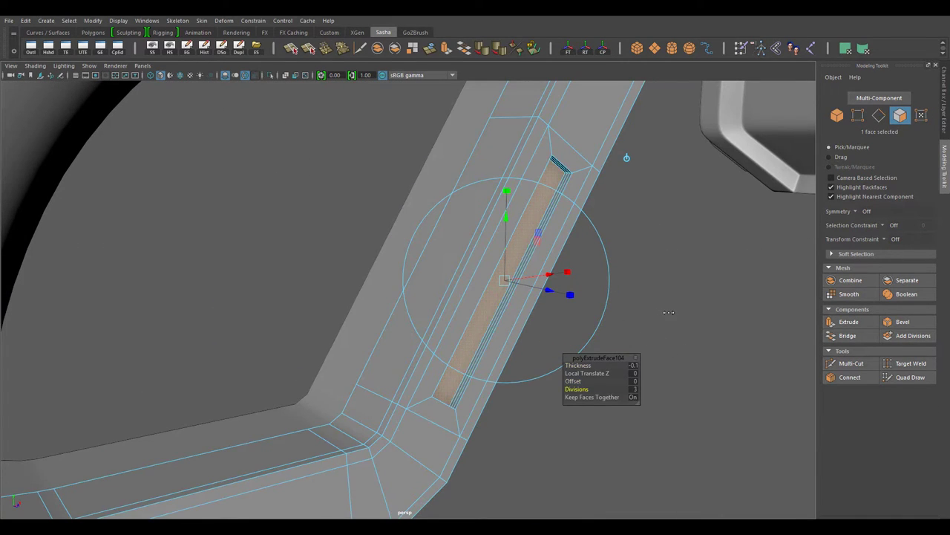
key(w)
mouse_move(669, 312)
alt+mouse_down()
mouse_move(643, 322)
mouse_move(520, 283)
alt+mouse_up()
Step: Select the guard edges beside the recess and around the slot's end and rim
click(500, 208)
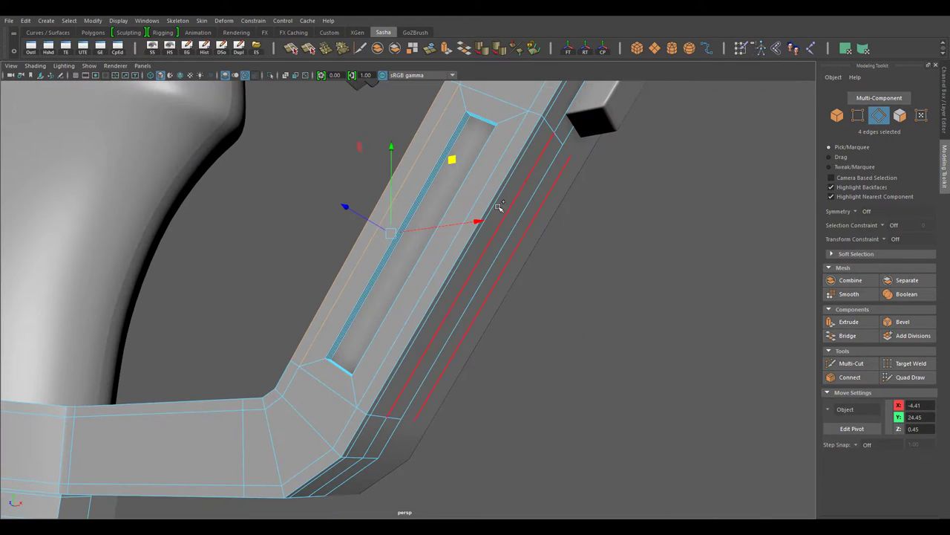
shift+right_drag(708, 262, 665, 313)
alt+drag(743, 349, 700, 371)
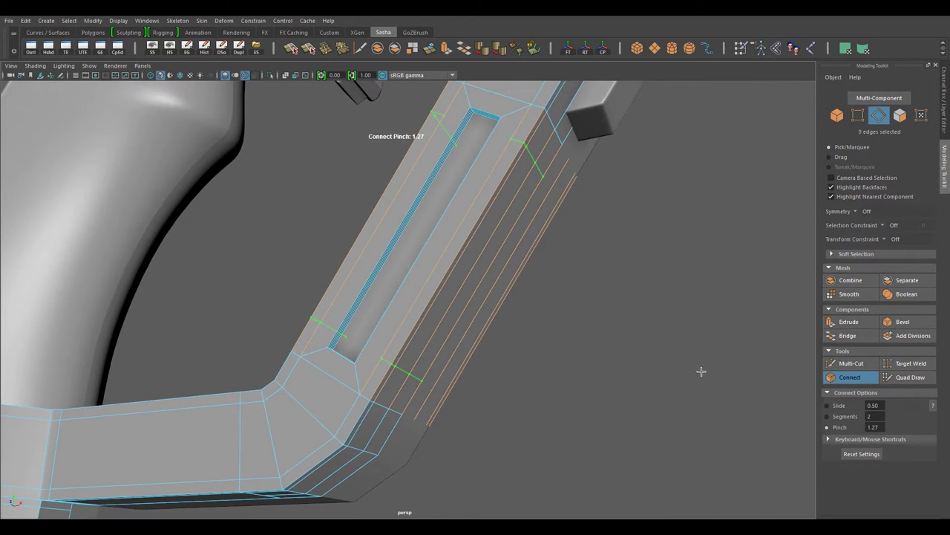
key(w)
alt+drag(603, 275, 534, 163)
shift+right_drag(535, 163, 511, 119)
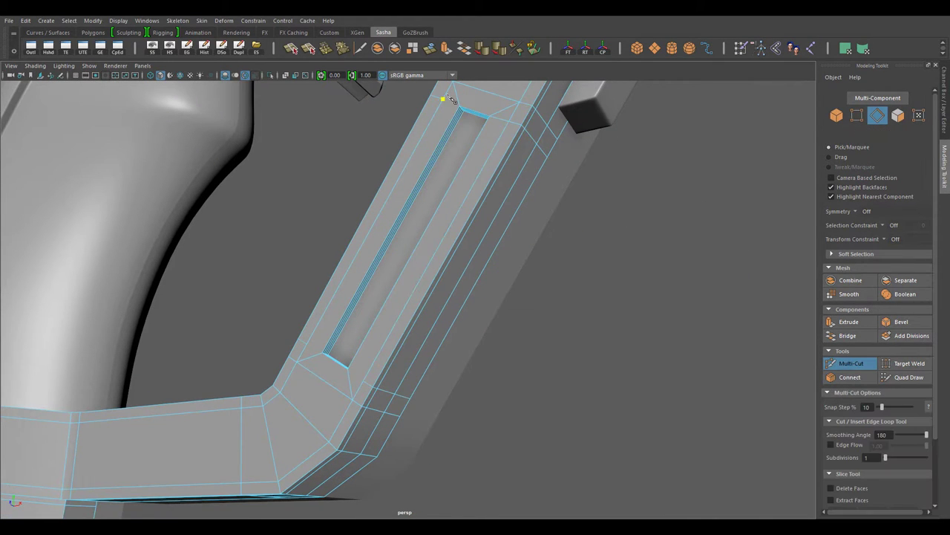
alt+drag(451, 99, 371, 364)
key(w)
click(321, 350)
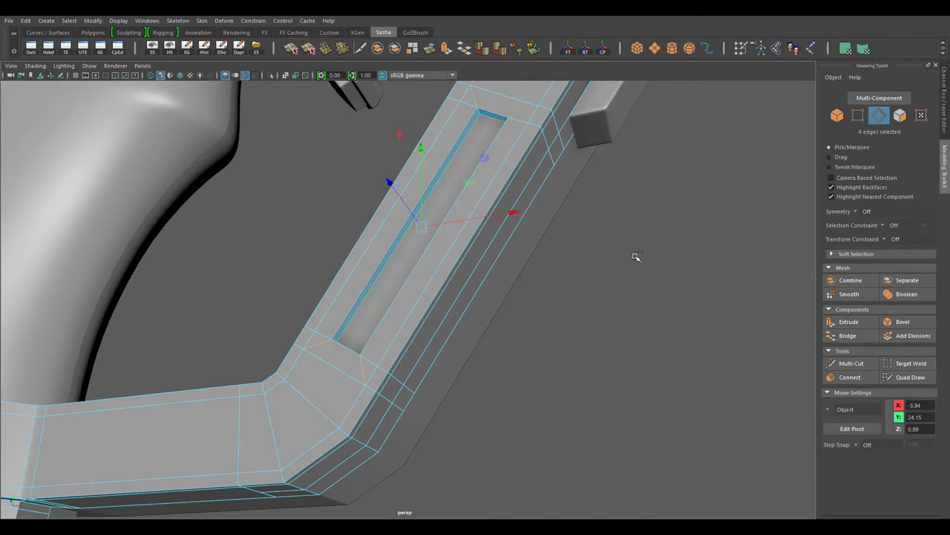
Step: Add more guard edges and connect them into a supporting edge loop around the slot
alt+drag(635, 256, 415, 344)
scroll(486, 324, down, 3)
shift+click(519, 212)
scroll(413, 412, up, 2)
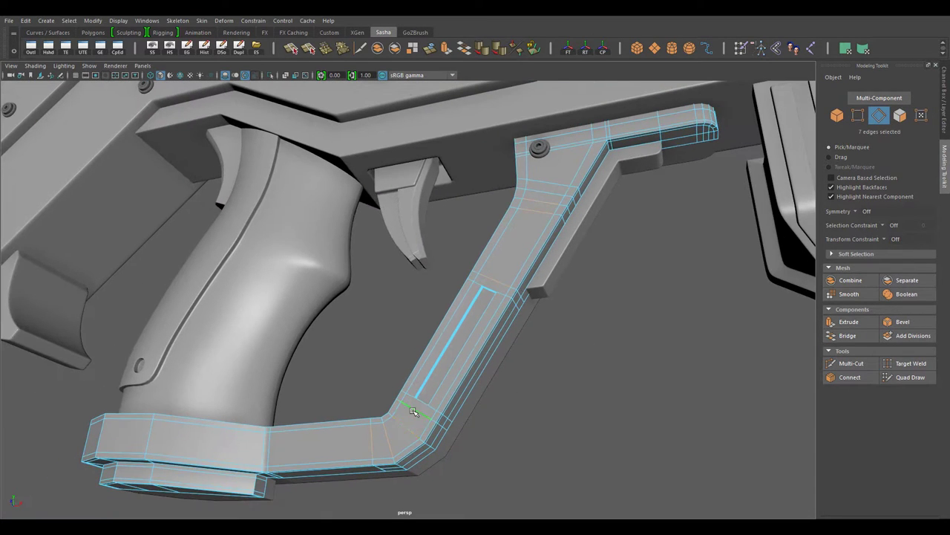
key(ctrl+shift+x)
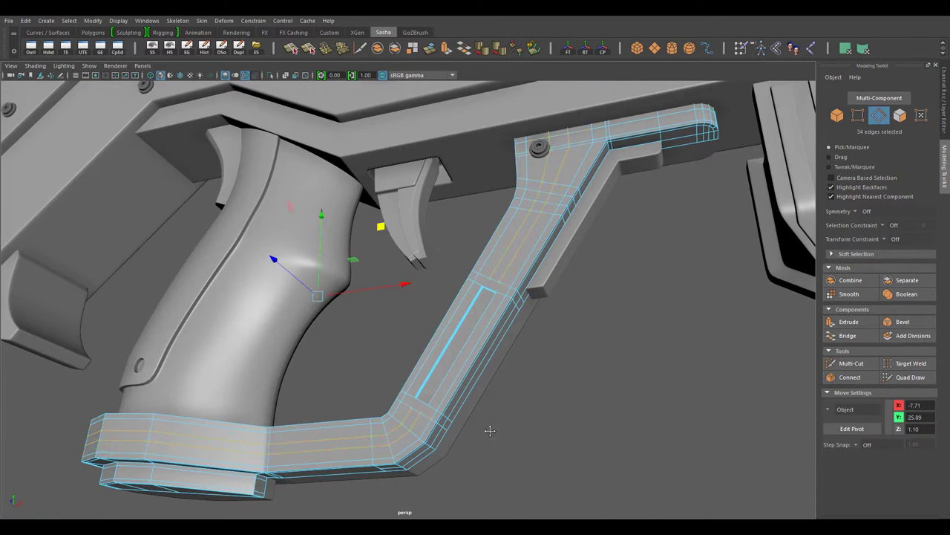
scroll(464, 327, up, 3)
mouse_move(468, 319)
alt+mouse_down()
mouse_move(479, 311)
mouse_move(530, 346)
mouse_move(543, 316)
alt+mouse_up()
key(w)
click(851, 376)
key(f)
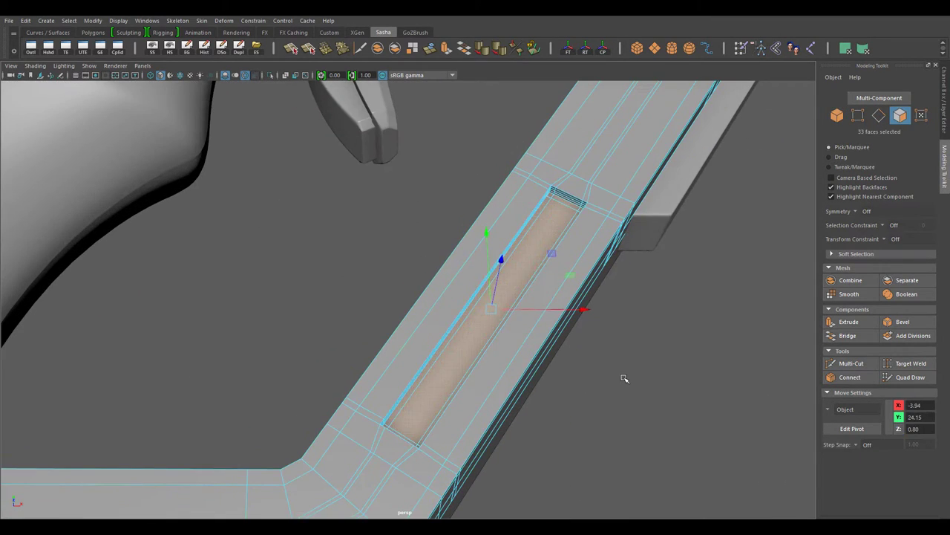
Step: Set the manipulator orientation to Normal for the selected slot faces
click(830, 411)
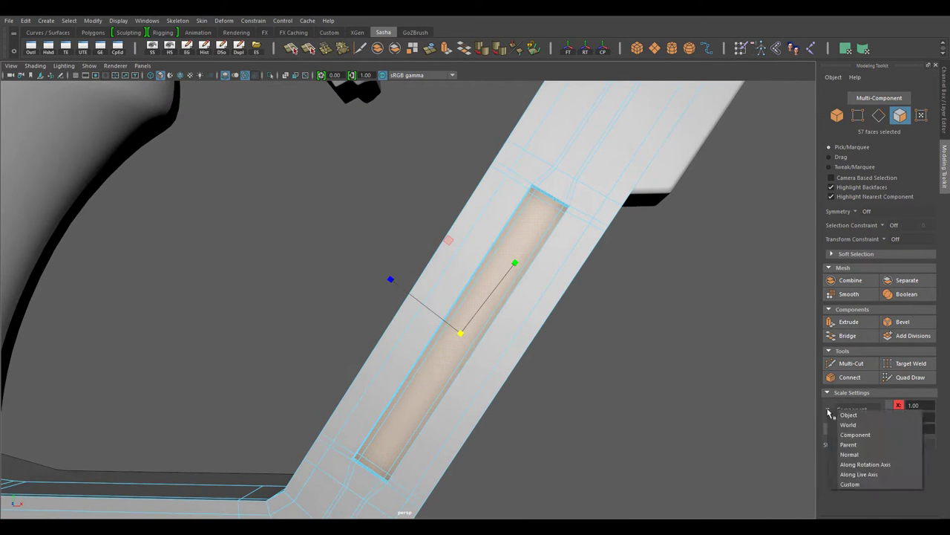
click(848, 444)
click(830, 410)
click(855, 431)
click(829, 408)
click(851, 450)
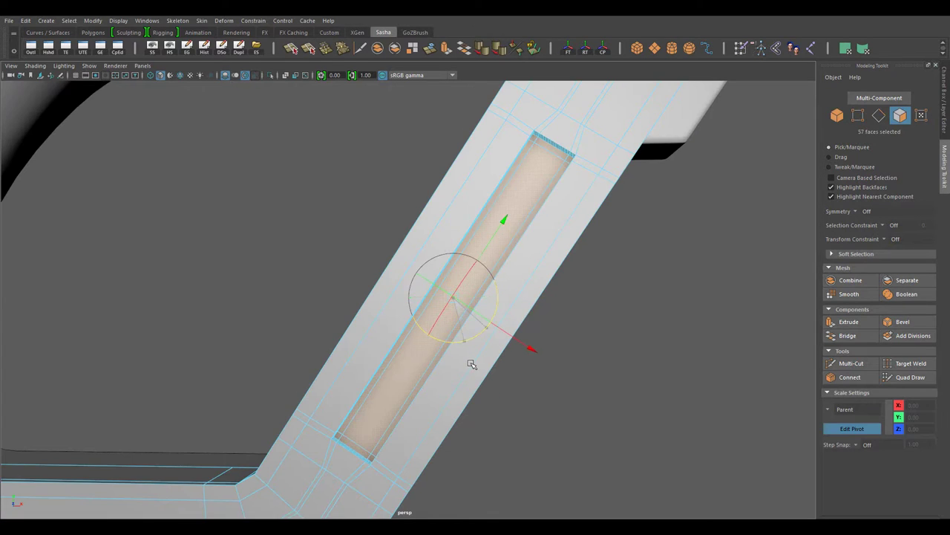
Step: Show the low-poly cage on the trigger guard and set Transform Constraint to Surface
alt+drag(471, 364, 413, 347)
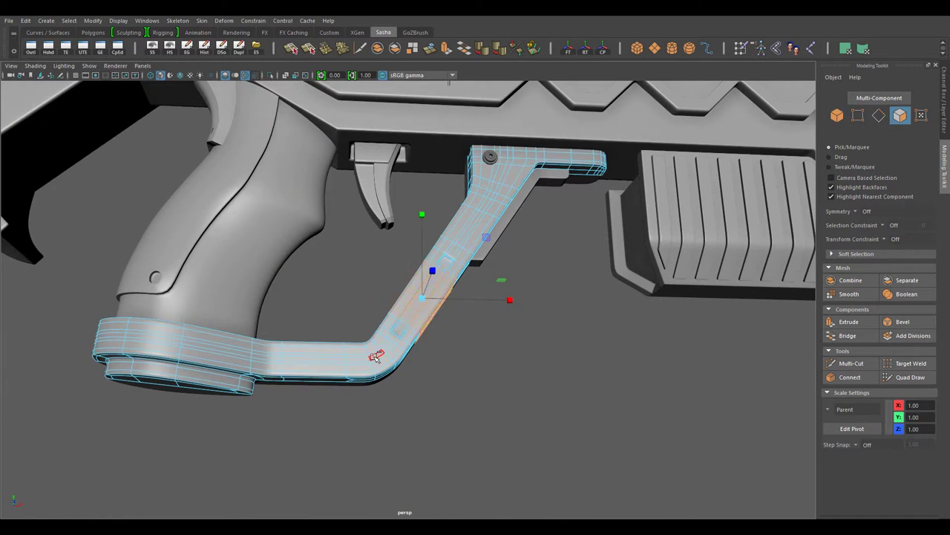
alt+right_drag(376, 356, 614, 456)
key(1)
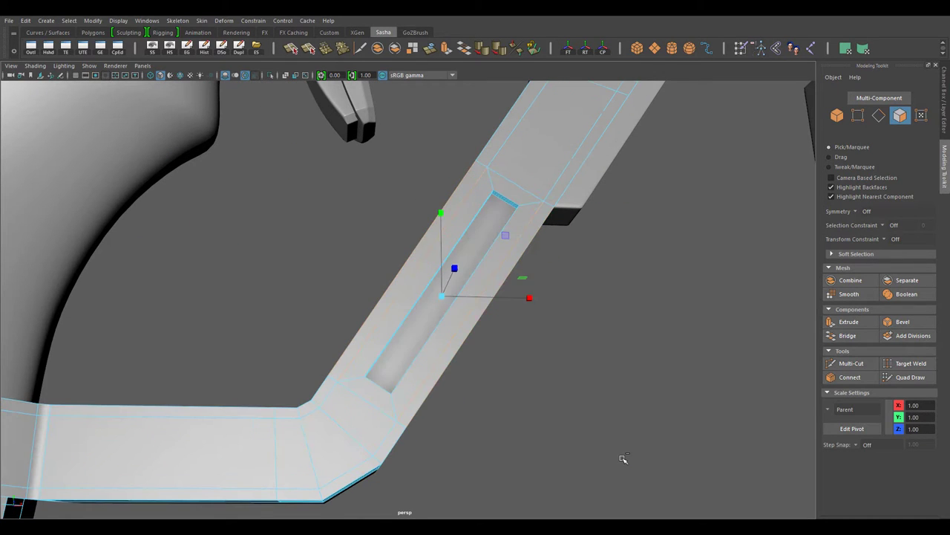
click(899, 239)
scroll(542, 356, down, 3)
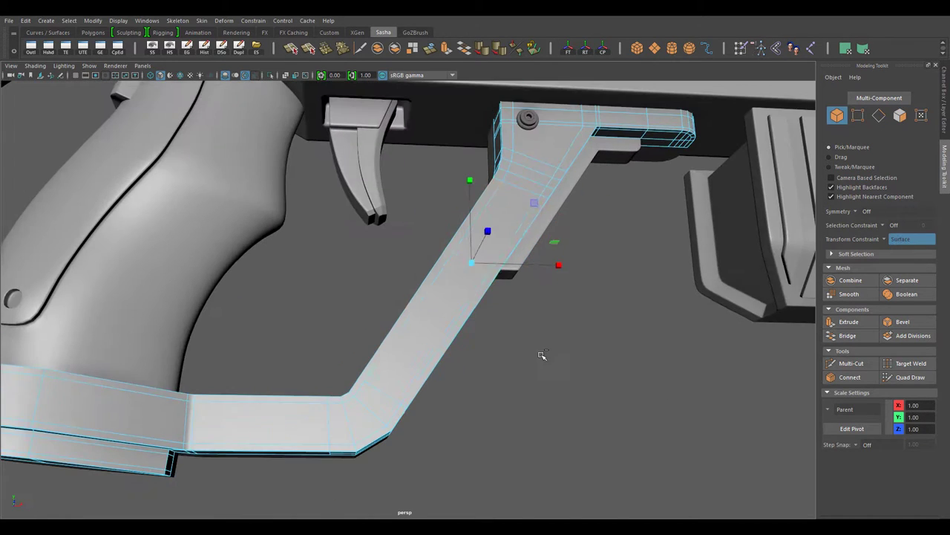
scroll(589, 329, down, 5)
mouse_move(590, 329)
alt+mouse_down()
mouse_move(397, 388)
mouse_move(508, 374)
mouse_move(475, 349)
mouse_move(486, 346)
alt+mouse_up()
scroll(397, 388, up, 10)
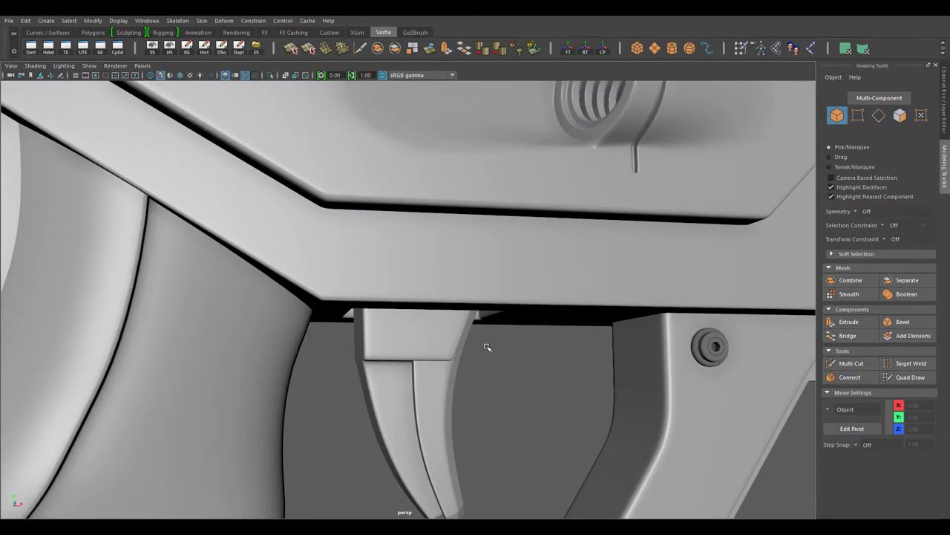
Step: Isolate the trigger piece and orbit around to its other side
click(393, 371)
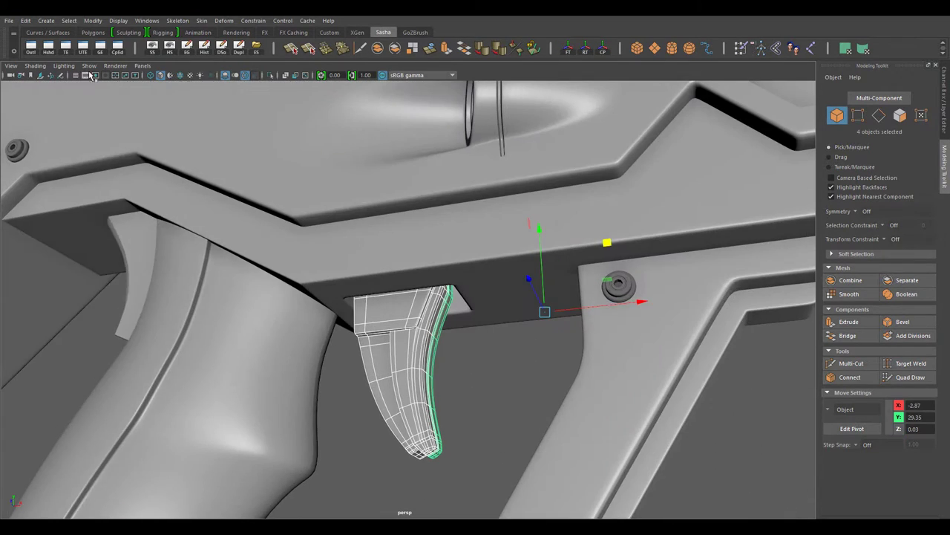
key(ctrl+1)
drag(217, 71, 72, 104)
mouse_move(297, 222)
alt+mouse_down()
mouse_move(462, 333)
mouse_move(449, 270)
alt+mouse_up()
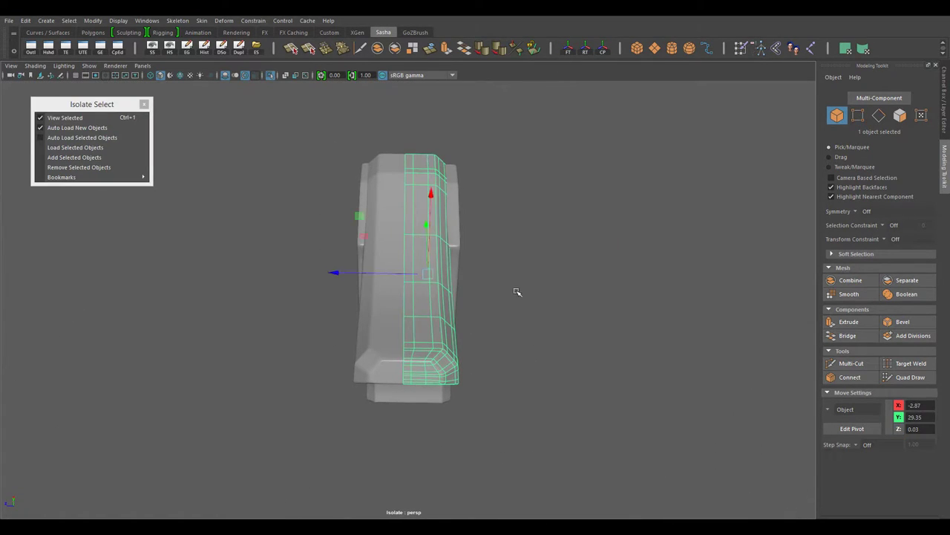
alt+drag(446, 309, 395, 315)
alt+drag(466, 313, 425, 329)
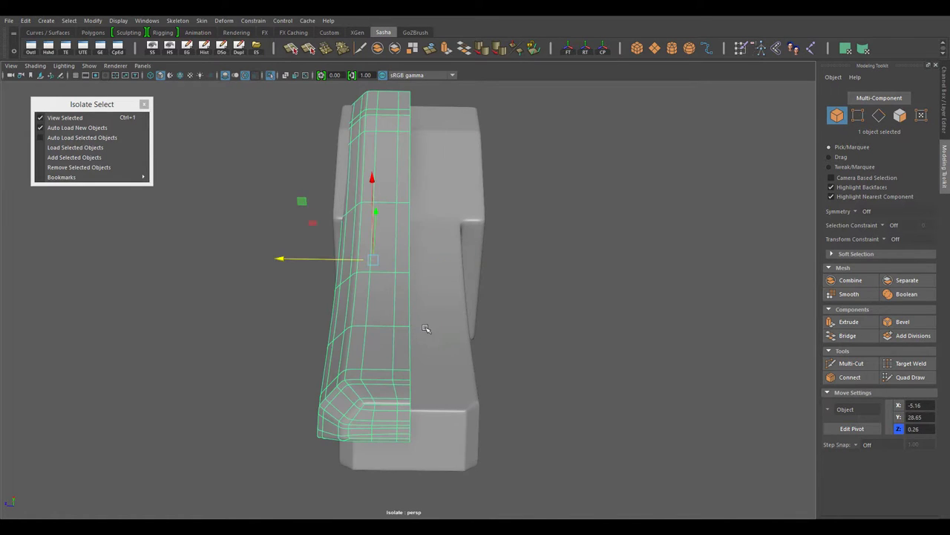
Step: Mirror the trigger half with Duplicate Special and slide a bend edge along the surface
click(221, 49)
click(604, 389)
mouse_move(340, 361)
alt+mouse_down()
mouse_move(561, 386)
mouse_move(562, 244)
alt+mouse_up()
right_drag(562, 245, 565, 218)
click(883, 238)
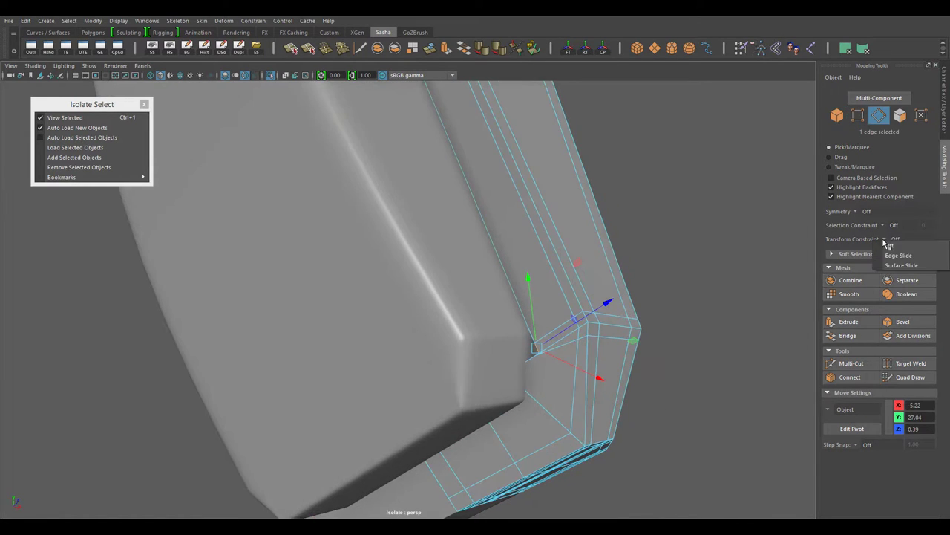
click(898, 250)
alt+drag(564, 312, 544, 383)
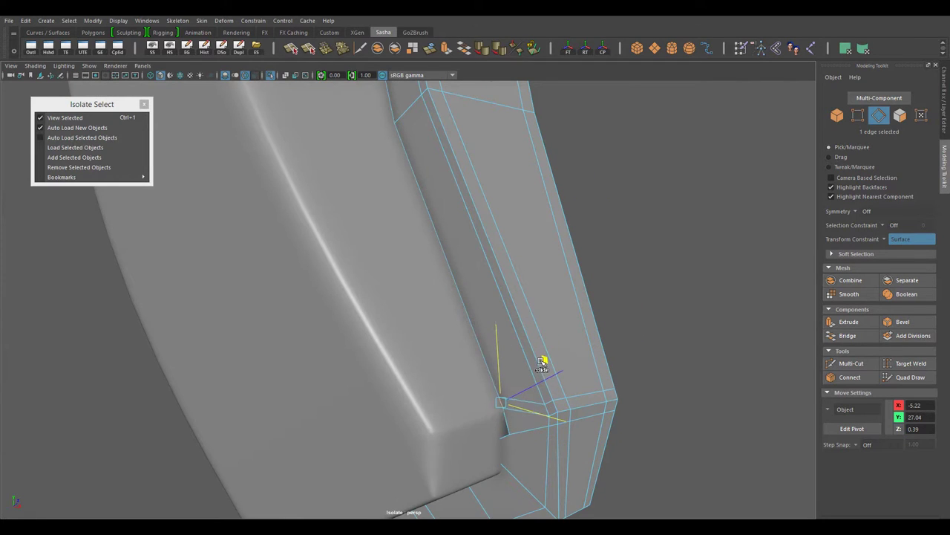
Step: Deselect the trigger and exit Isolate Select to view the whole rifle side-on
mouse_move(509, 246)
right_down()
mouse_move(556, 230)
mouse_move(422, 414)
mouse_move(537, 399)
mouse_move(472, 424)
right_up()
click(537, 399)
click(590, 388)
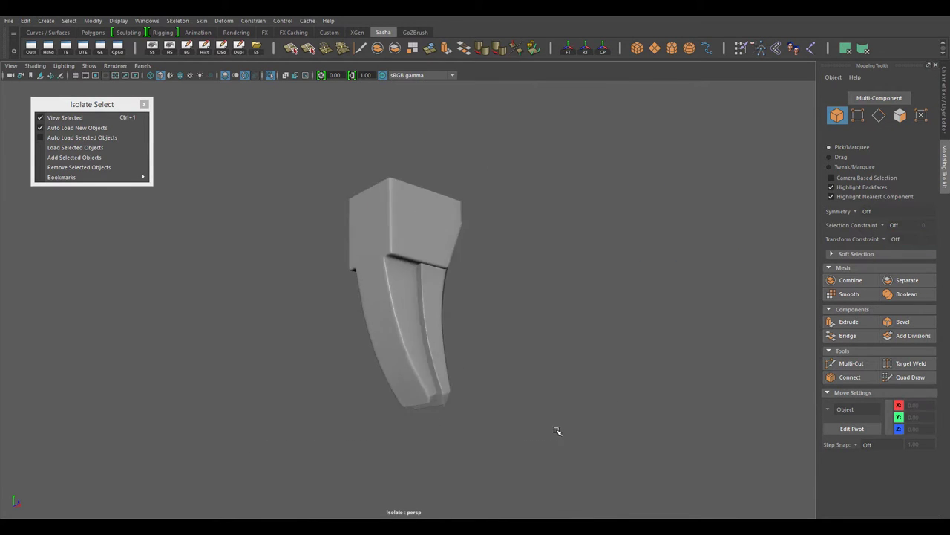
key(ctrl+1)
alt+right_drag(445, 304, 303, 366)
alt+drag(304, 367, 494, 355)
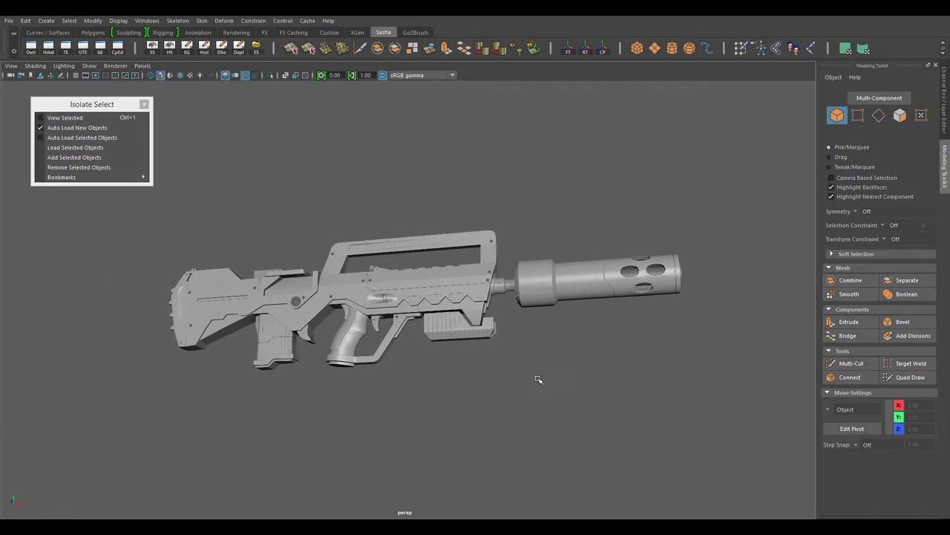
alt+right_drag(539, 379, 549, 394)
alt+drag(550, 393, 562, 408)
alt+right_drag(562, 407, 594, 409)
mouse_move(594, 409)
alt+mouse_down()
mouse_move(642, 410)
mouse_move(478, 399)
mouse_move(569, 418)
mouse_move(512, 386)
mouse_move(424, 395)
mouse_move(489, 403)
alt+mouse_up()
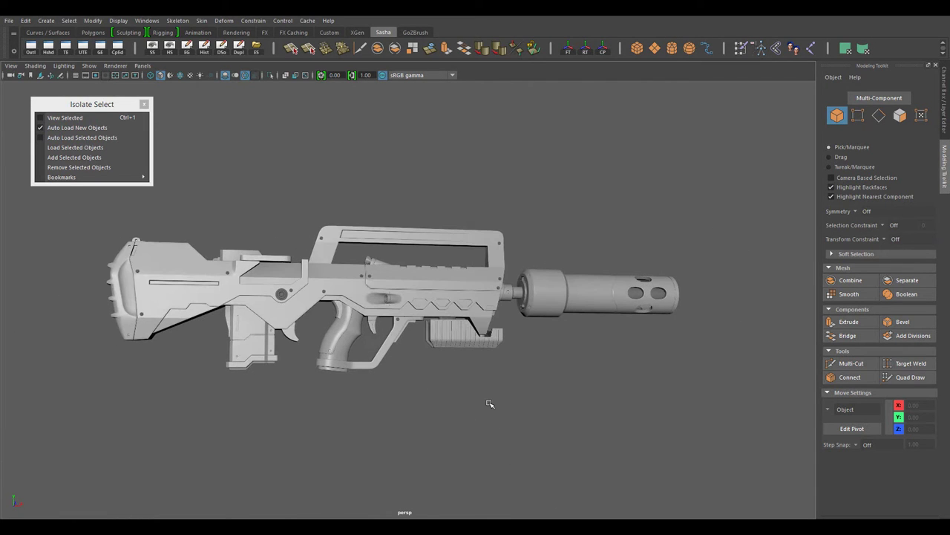
alt+right_drag(439, 436, 570, 481)
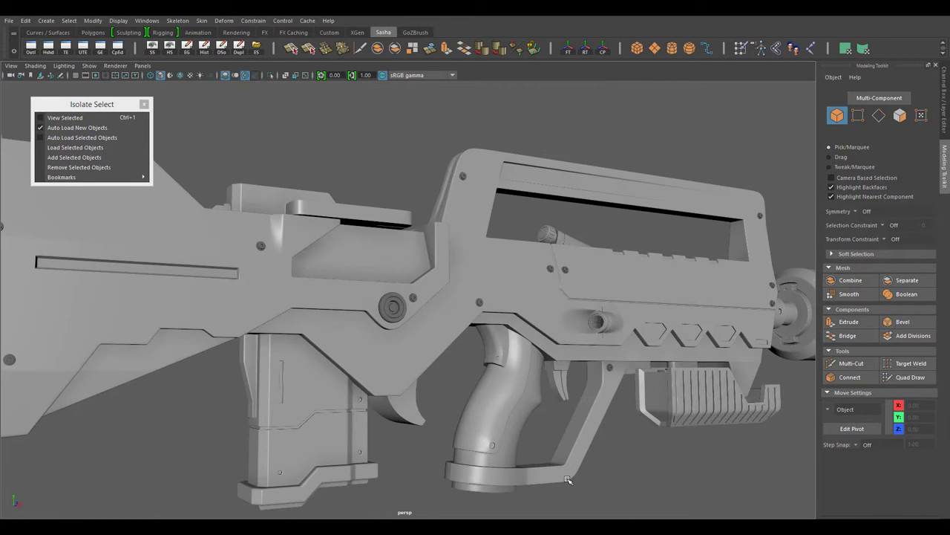
alt+drag(568, 480, 278, 368)
scroll(324, 286, up, 5)
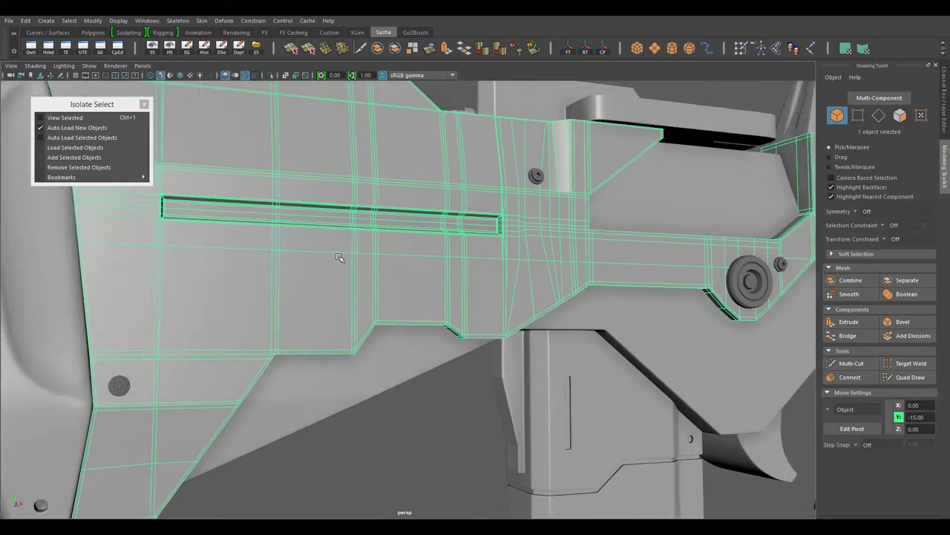
right_drag(329, 242, 329, 267)
click(155, 271)
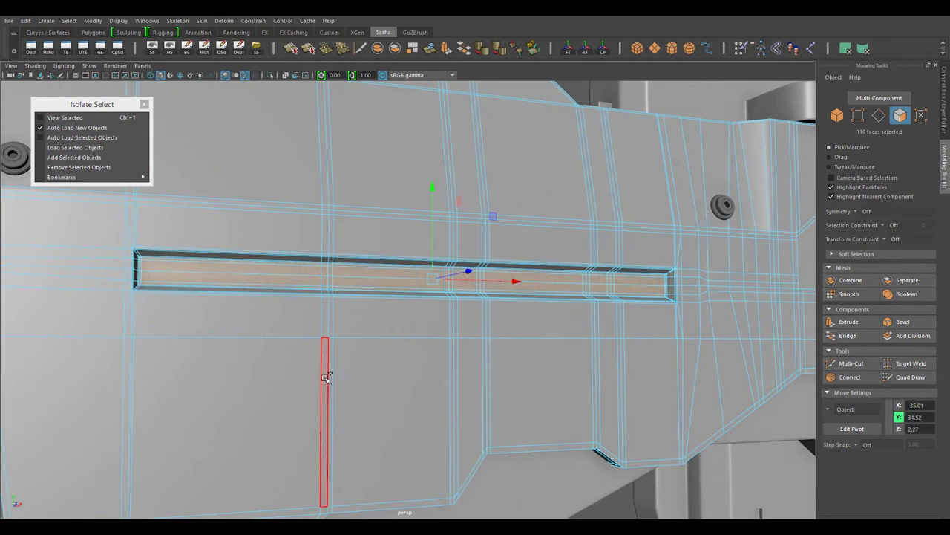
scroll(325, 377, down, 5)
alt+drag(403, 381, 451, 226)
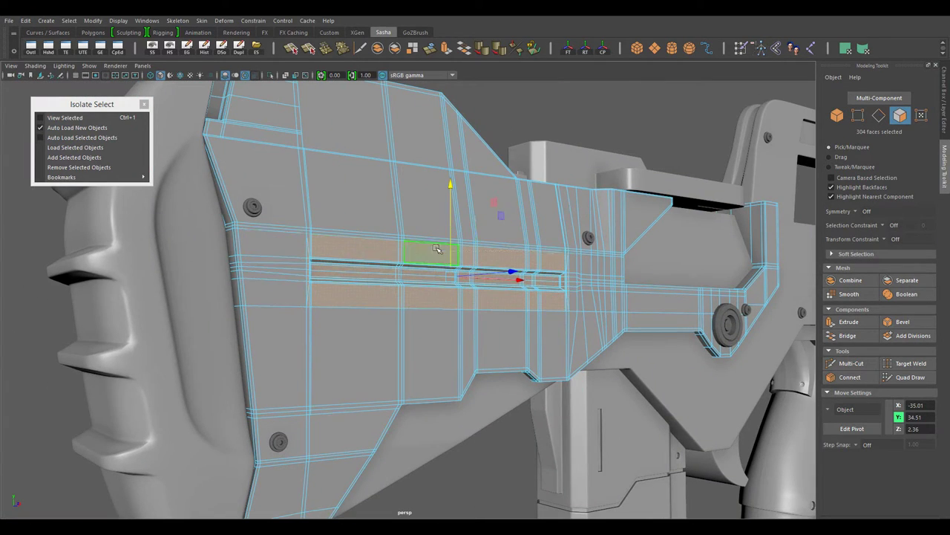
key(F8)
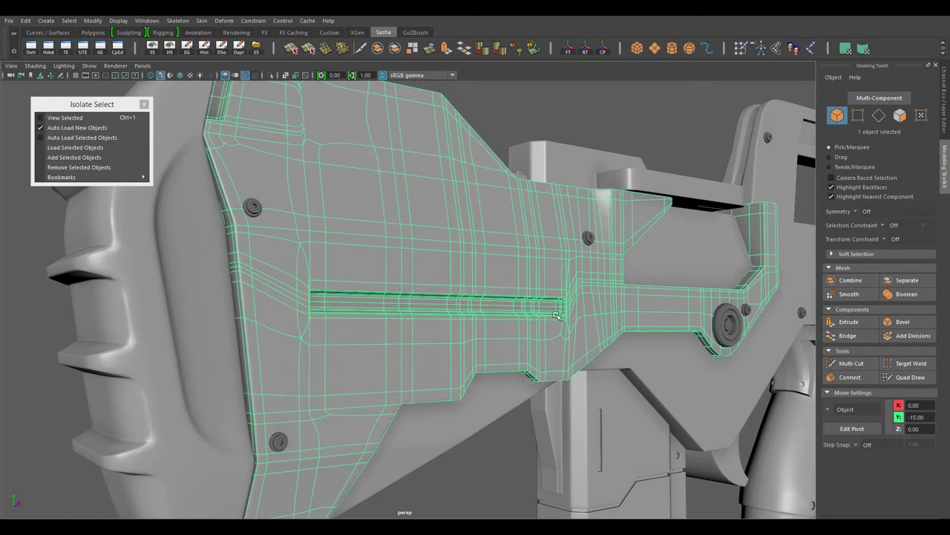
click(399, 420)
key(f)
scroll(399, 420, up, 5)
key(F8)
click(402, 424)
scroll(401, 423, down, 2)
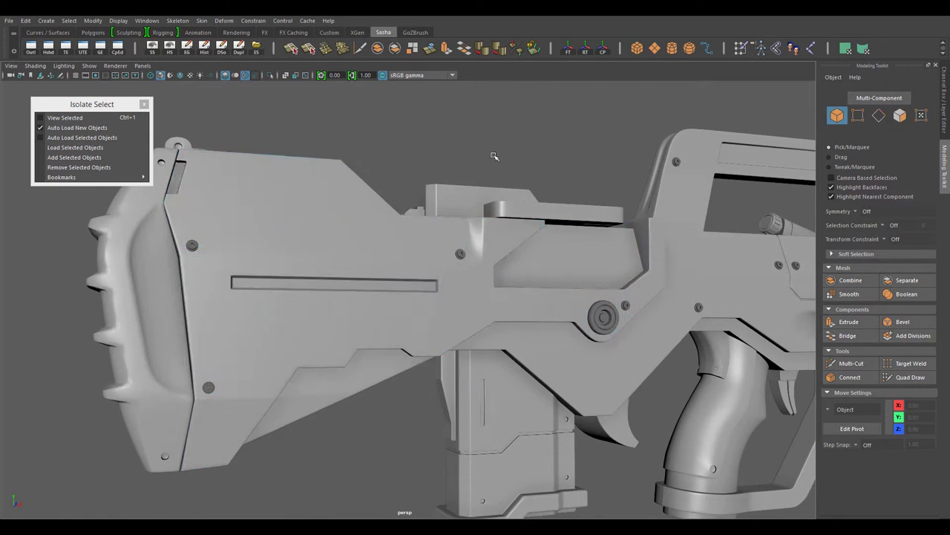
scroll(446, 429, down, 3)
scroll(490, 435, down, 3)
scroll(527, 439, down, 3)
scroll(527, 439, up, 5)
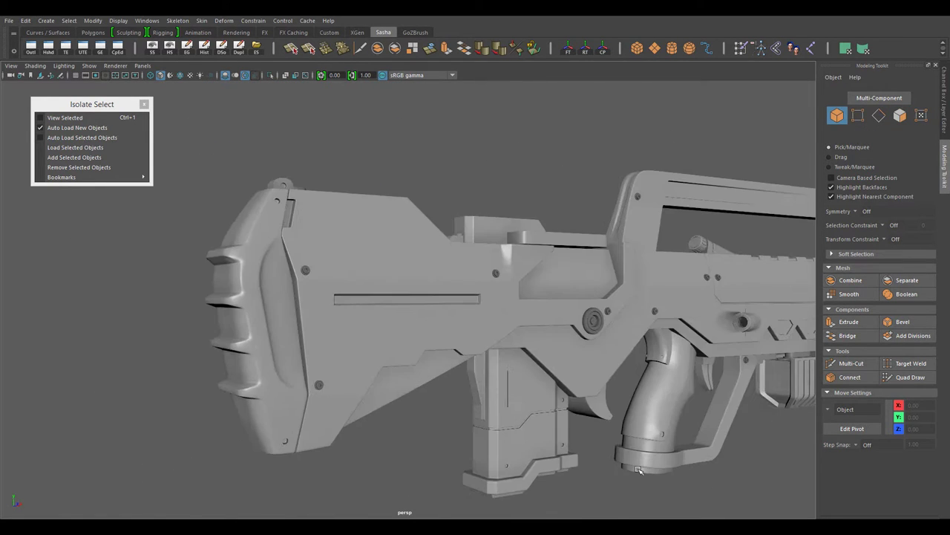
mouse_move(528, 439)
alt+mouse_down()
mouse_move(631, 481)
mouse_move(409, 435)
alt+mouse_up()
scroll(646, 482, down, 4)
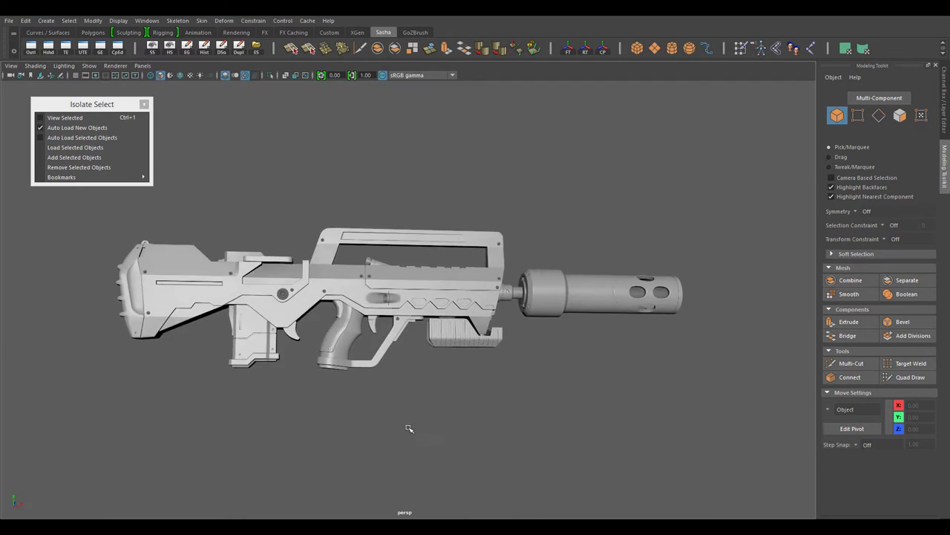
scroll(409, 433, up, 4)
scroll(409, 434, up, 2)
click(406, 318)
scroll(407, 318, up, 3)
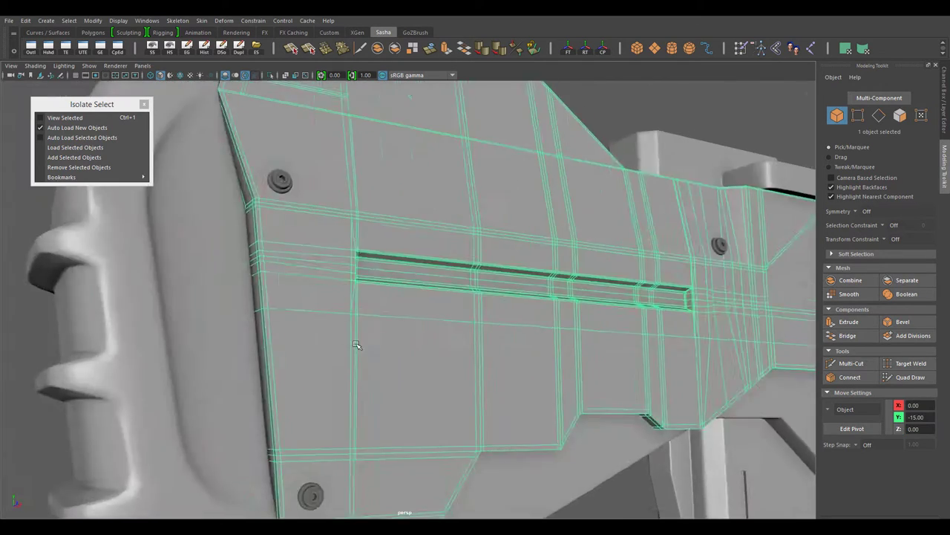
scroll(465, 352, up, 3)
scroll(464, 412, up, 1)
scroll(464, 412, down, 5)
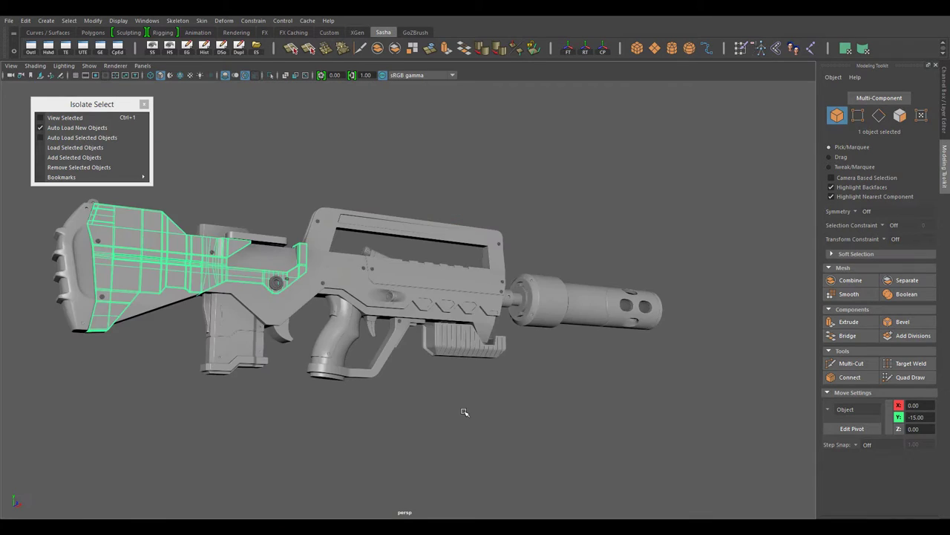
click(463, 409)
mouse_move(463, 409)
alt+mouse_down()
mouse_move(435, 439)
mouse_move(651, 439)
mouse_move(622, 427)
mouse_move(621, 438)
mouse_move(370, 435)
mouse_move(463, 424)
mouse_move(447, 429)
mouse_move(388, 372)
alt+mouse_up()
Step: Frame the grip and pull its back vertices to refine the curve
key(f)
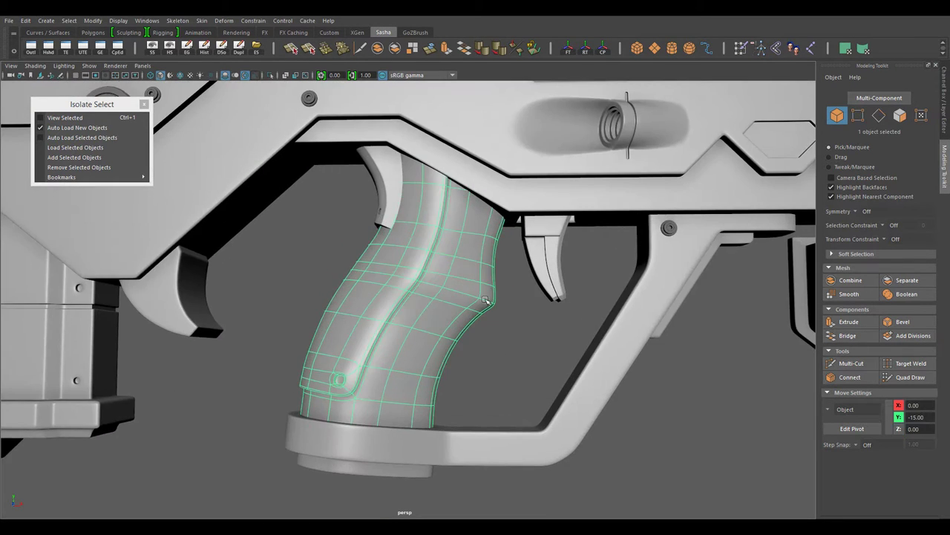
alt+drag(468, 298, 520, 245)
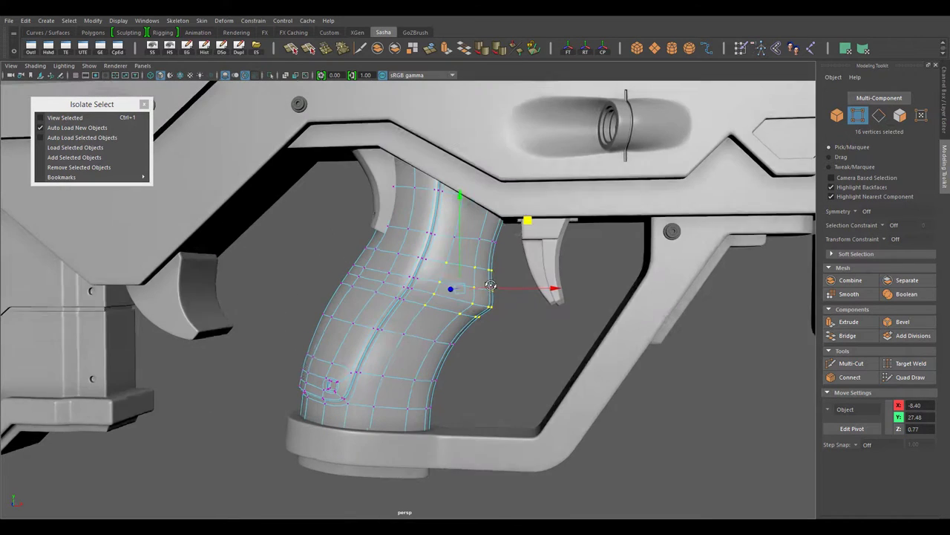
shift+drag(505, 312, 464, 225)
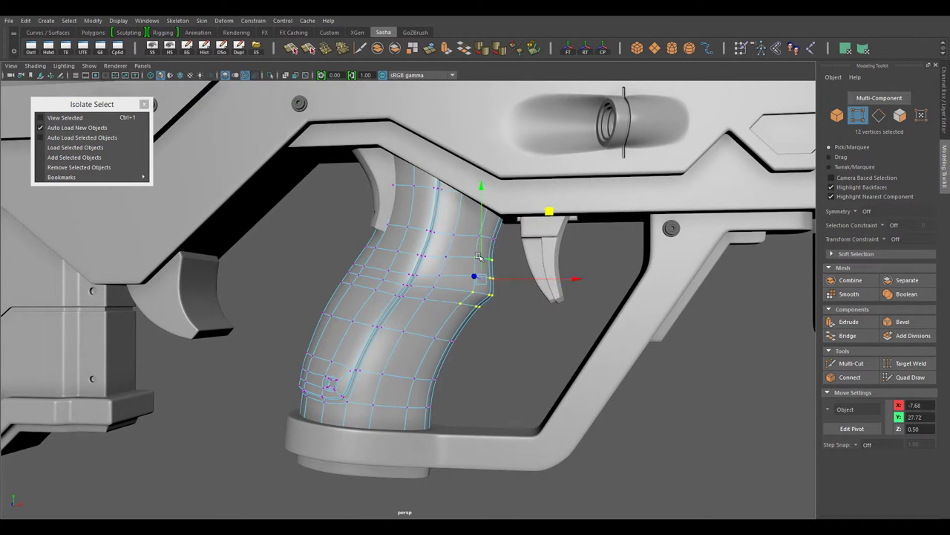
Step: Frame the whole rifle, select and clear it, and orbit to inspect both sides and top
alt+drag(479, 256, 416, 297)
right_drag(403, 265, 401, 242)
scroll(415, 442, down, 5)
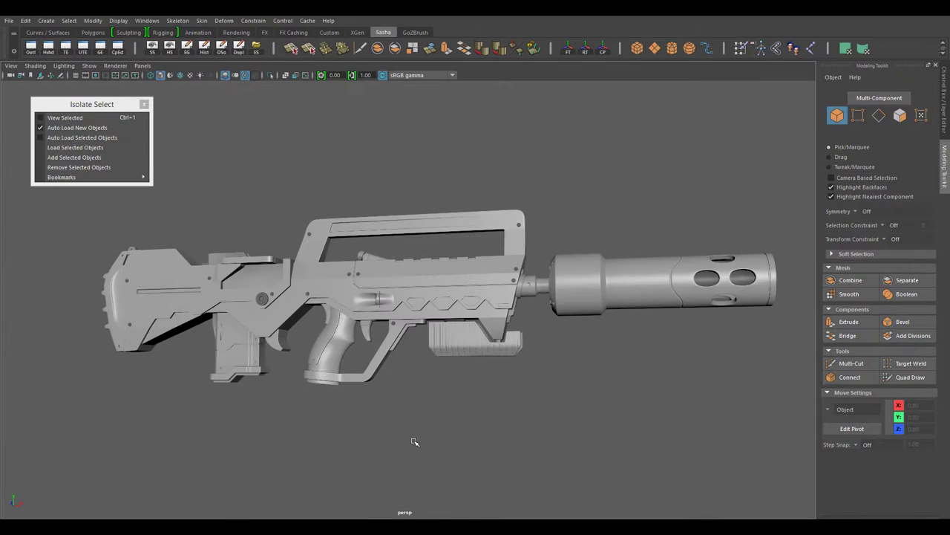
key(bracketleft)
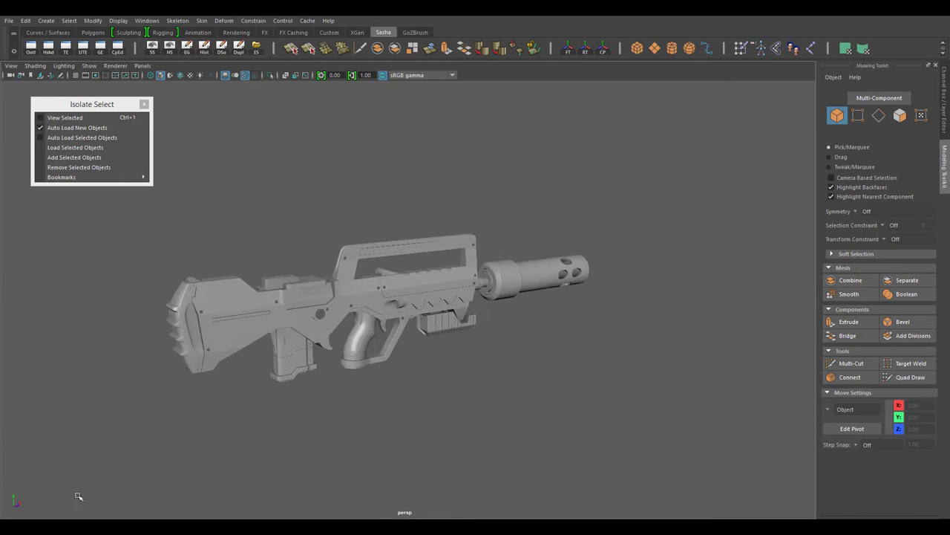
drag(165, 462, 652, 180)
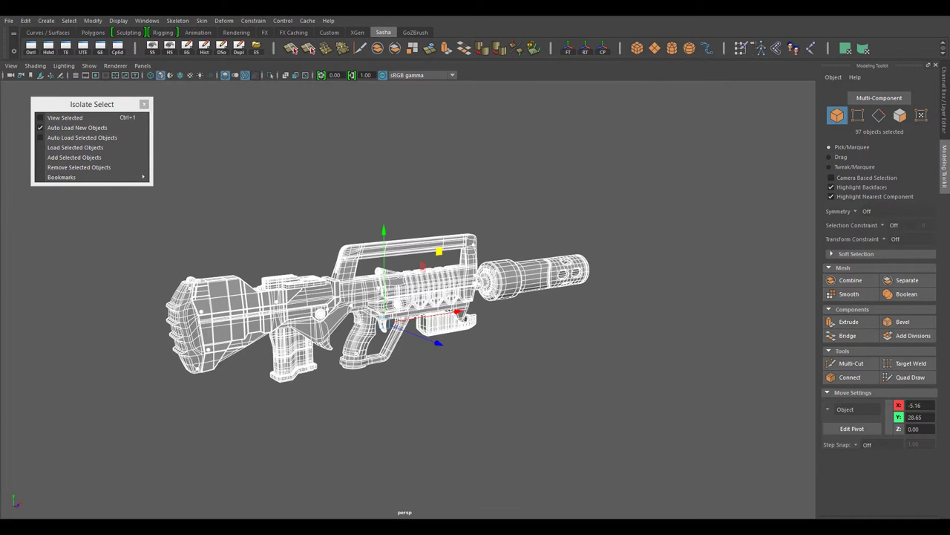
click(547, 361)
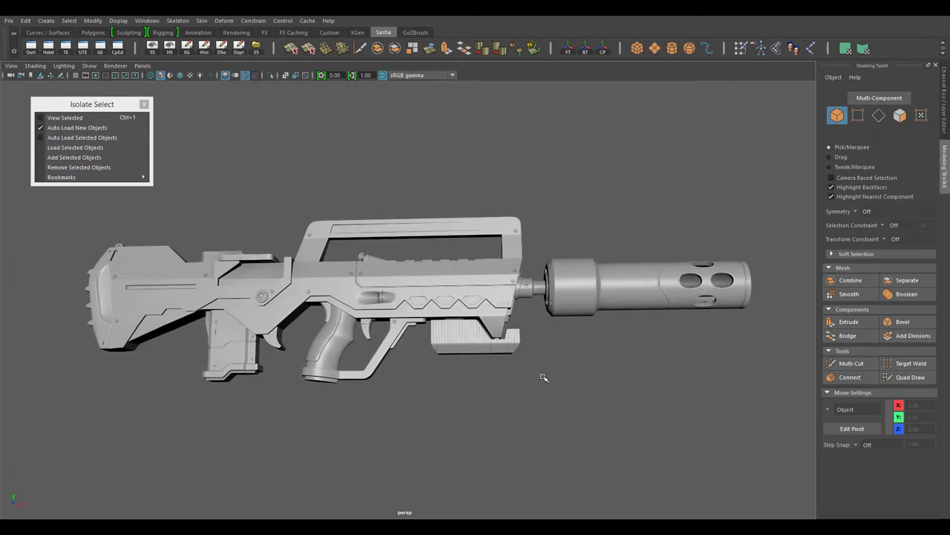
scroll(550, 364, up, 3)
scroll(570, 419, up, 3)
scroll(534, 360, down, 5)
scroll(496, 452, down, 3)
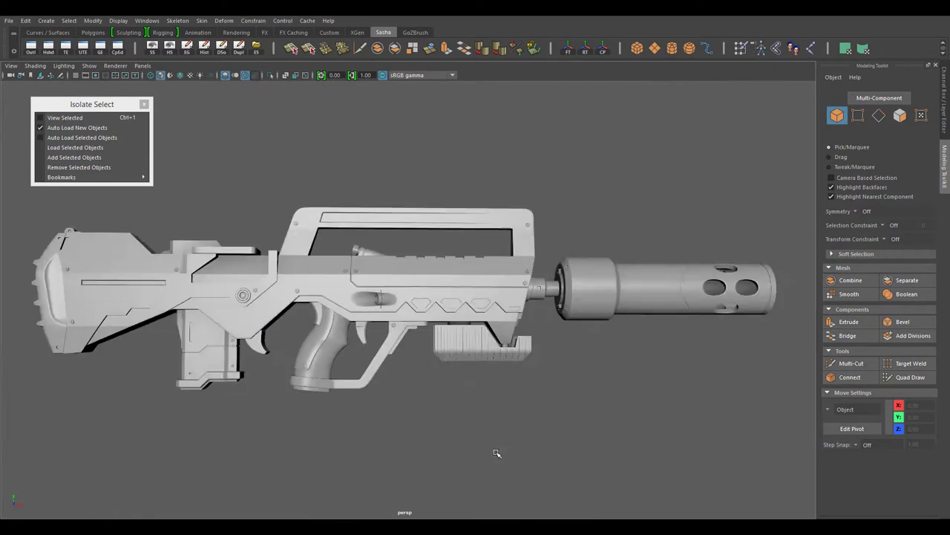
mouse_move(497, 452)
alt+mouse_down()
mouse_move(598, 414)
mouse_move(686, 423)
mouse_move(675, 399)
mouse_move(477, 414)
mouse_move(509, 428)
mouse_move(621, 440)
mouse_move(505, 441)
alt+mouse_up()
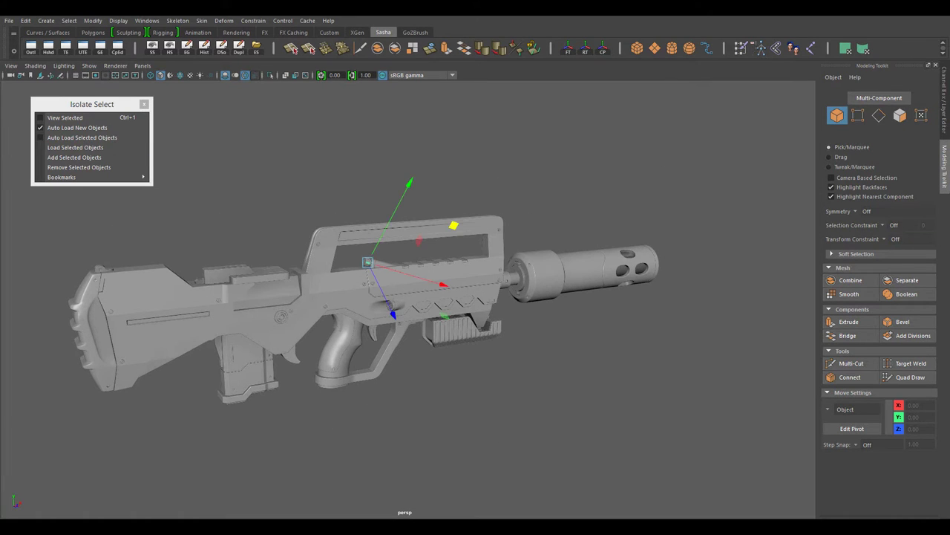
scroll(581, 324, up, 3)
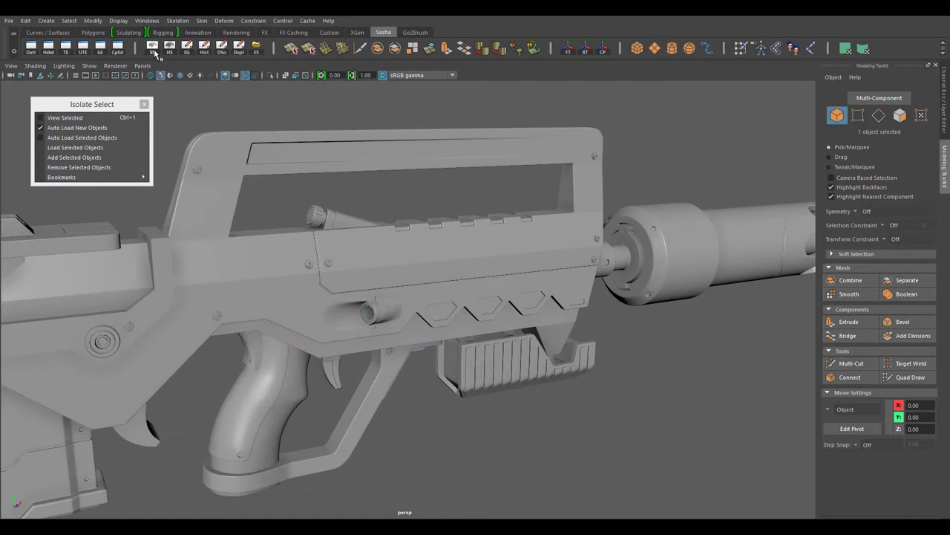
scroll(517, 329, down, 3)
mouse_move(517, 329)
alt+mouse_down()
mouse_move(772, 399)
mouse_move(396, 354)
mouse_move(445, 485)
alt+mouse_up()
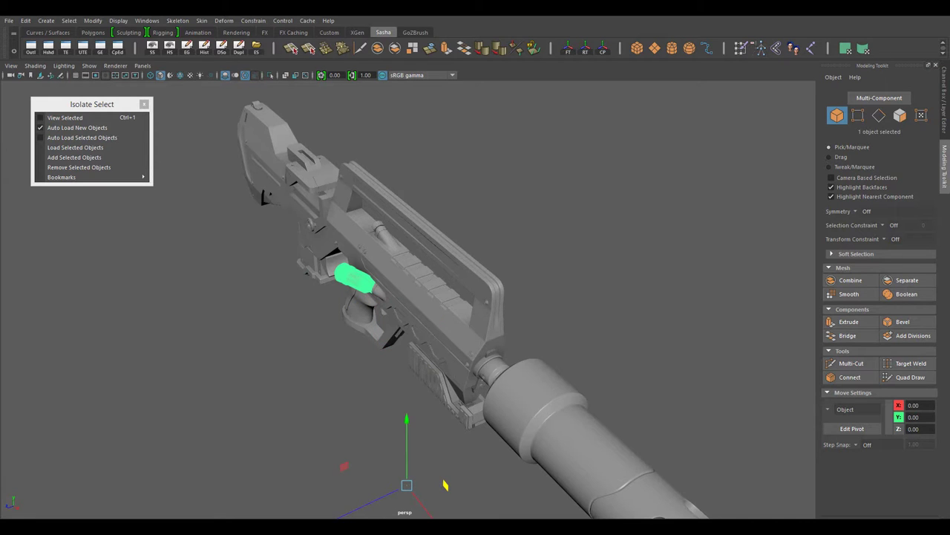
alt+drag(445, 485, 432, 463)
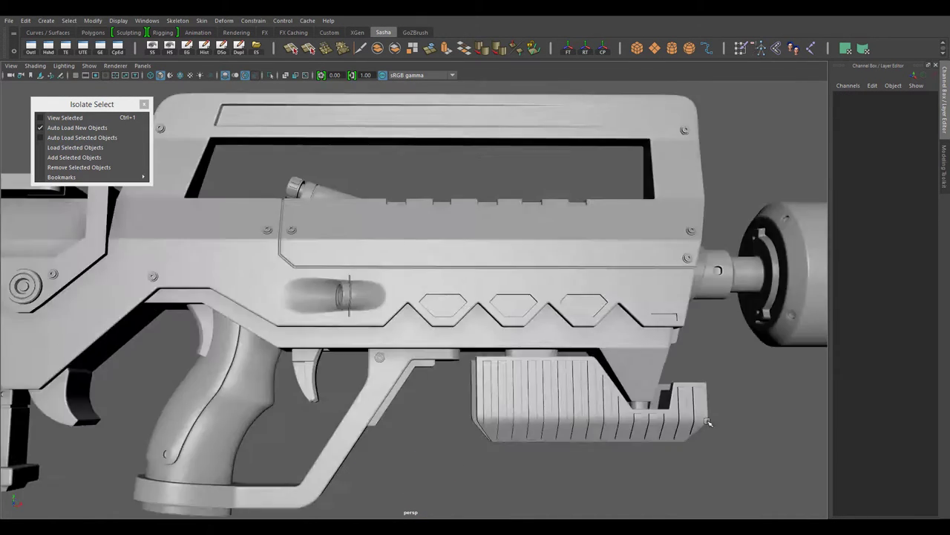
Step: Select the receiver plate's face strip and connect a new edge loop through it
alt+drag(554, 285, 456, 413)
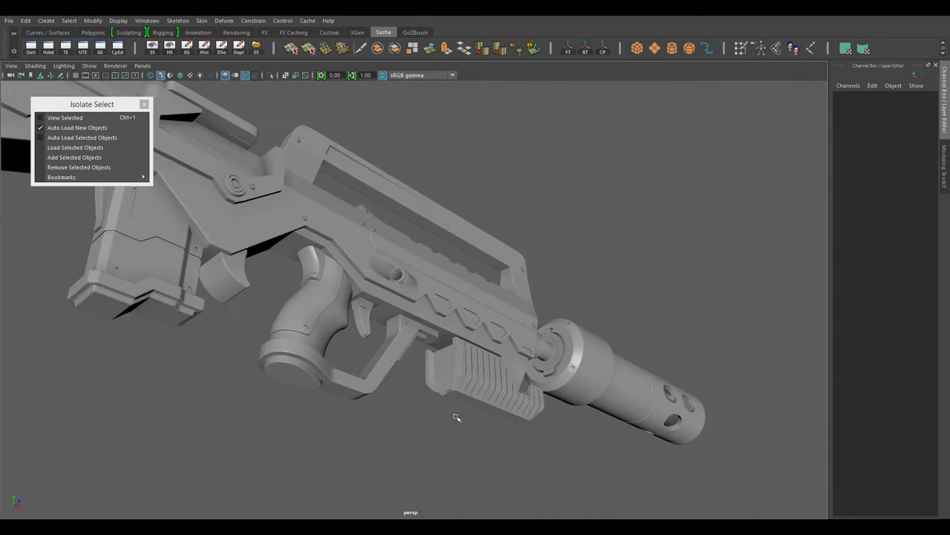
alt+right_drag(455, 414, 363, 355)
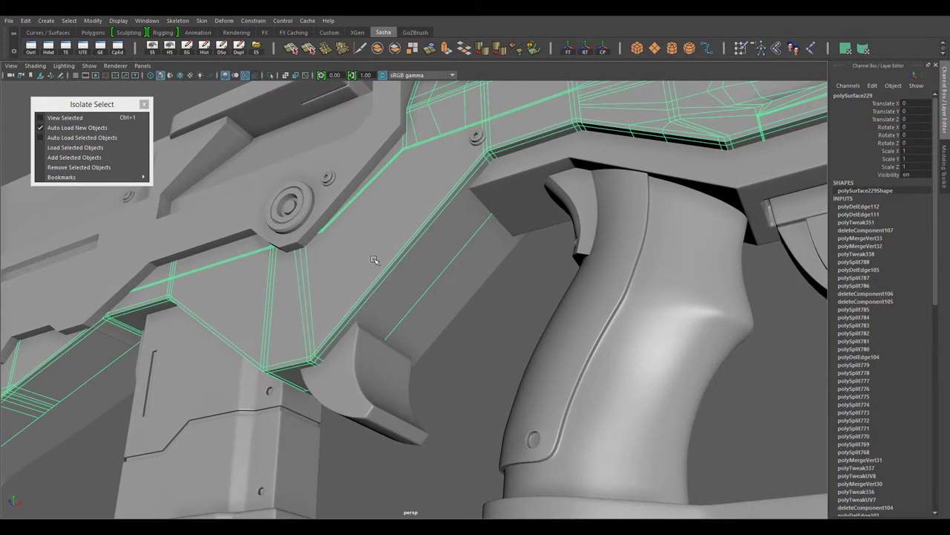
click(421, 346)
shift+right_drag(492, 326, 513, 427)
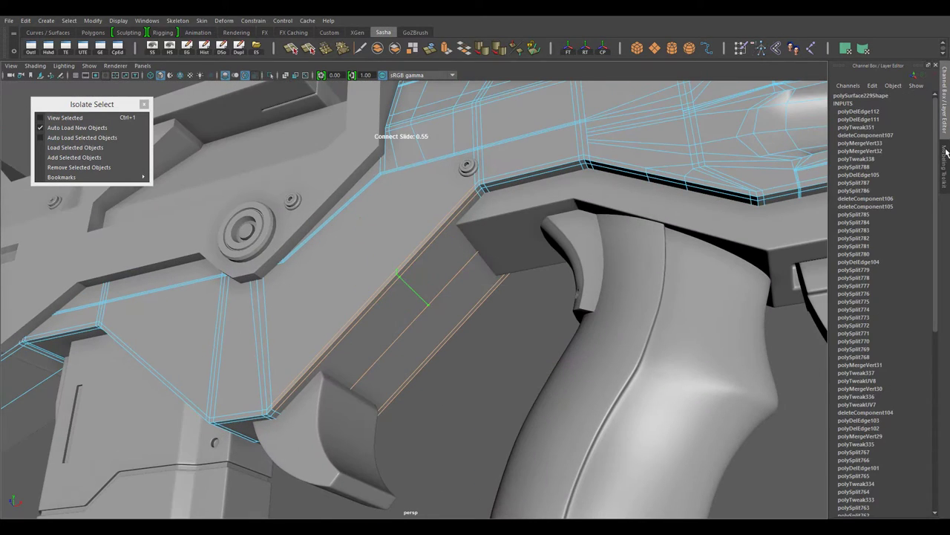
key(w)
alt+drag(421, 354, 383, 246)
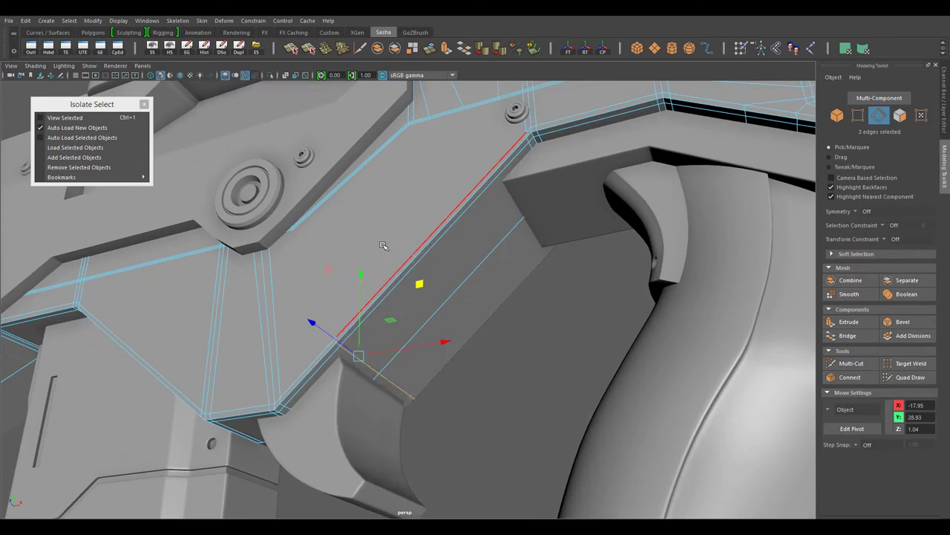
Step: Cut new edges across the side plate with Multi-Cut to outline a small square
shift+right_drag(401, 357, 318, 220)
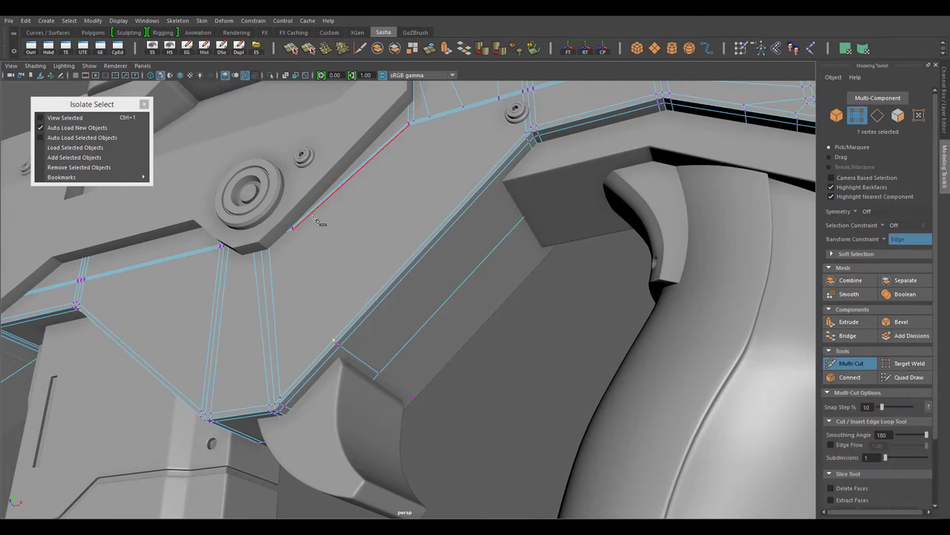
mouse_move(509, 335)
mouse_down()
mouse_move(403, 260)
mouse_move(518, 323)
mouse_up()
shift+right_drag(518, 323, 536, 435)
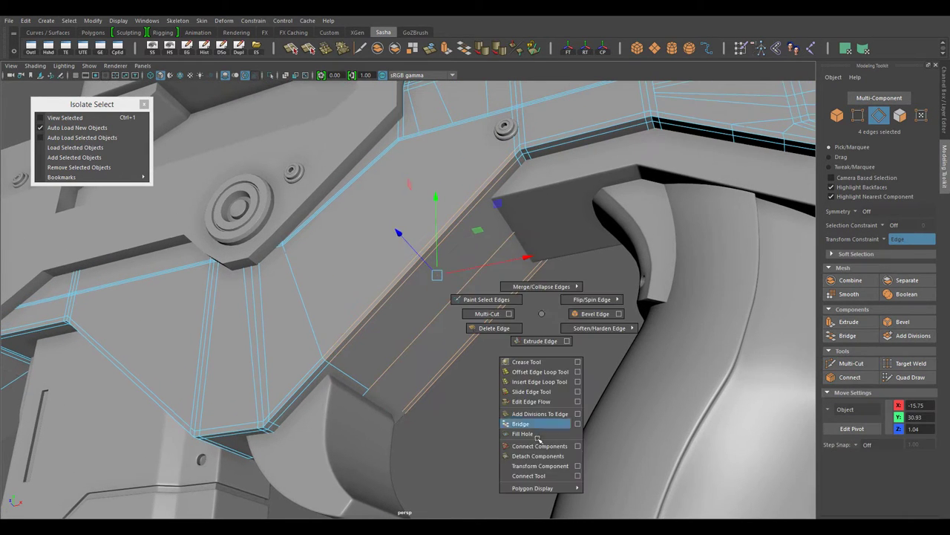
shift+right_drag(488, 334, 438, 275)
alt+drag(438, 274, 443, 262)
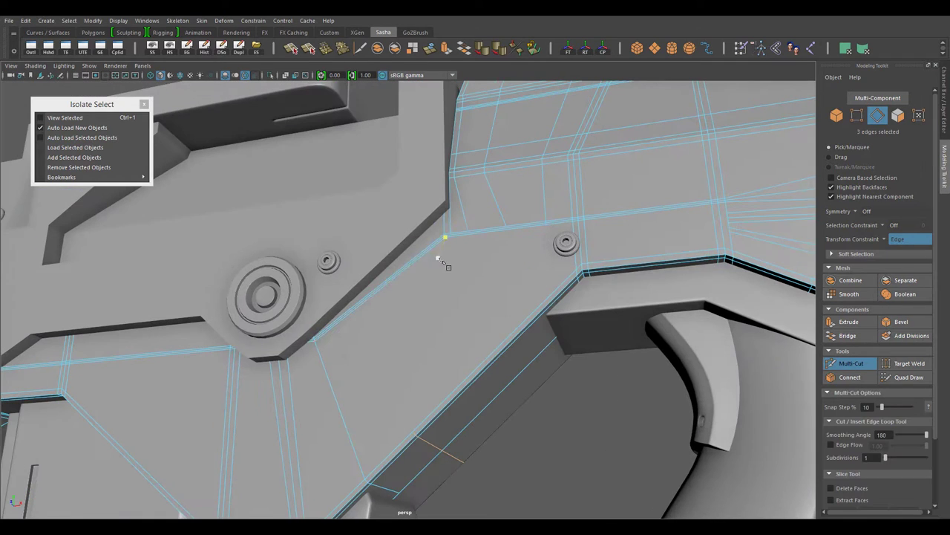
key(ctrl+z)
alt+drag(504, 476, 528, 352)
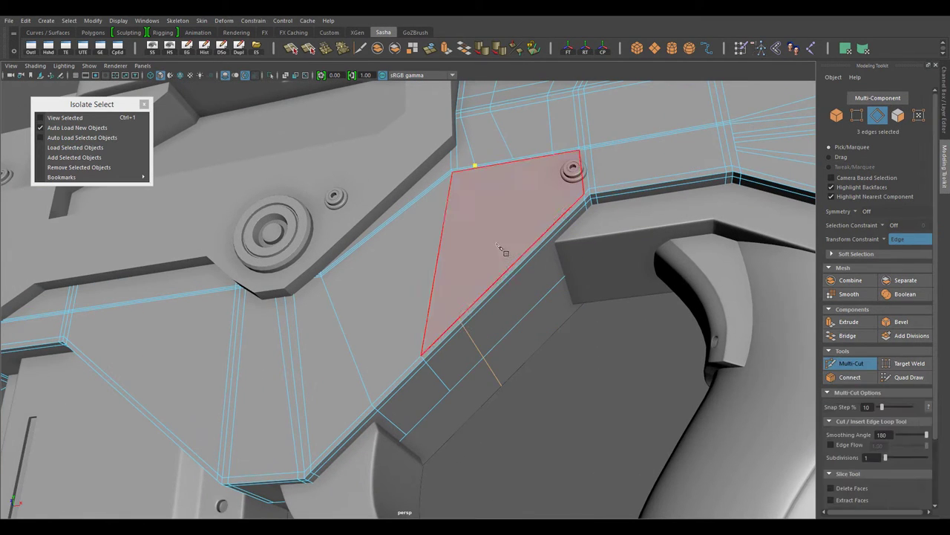
Step: Extrude the new plate face with an inset offset
key(w)
click(416, 267)
alt+drag(403, 250, 580, 314)
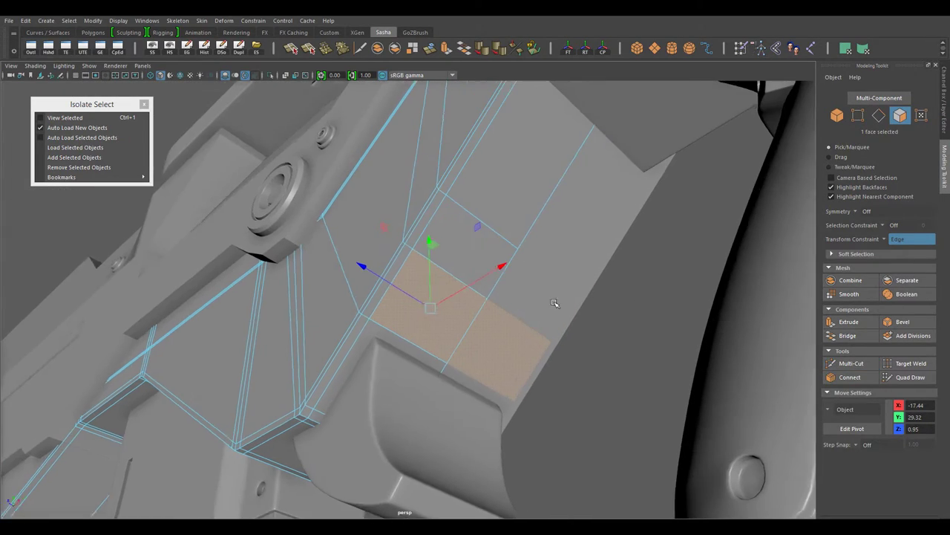
shift+double_click(388, 225)
alt+drag(388, 225, 444, 320)
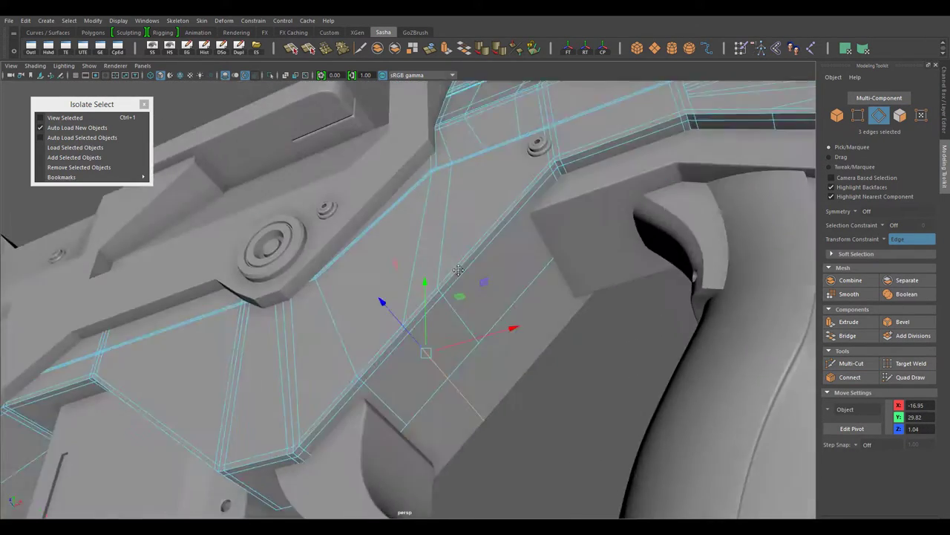
alt+drag(492, 225, 445, 312)
click(382, 308)
shift+right_drag(660, 278, 630, 242)
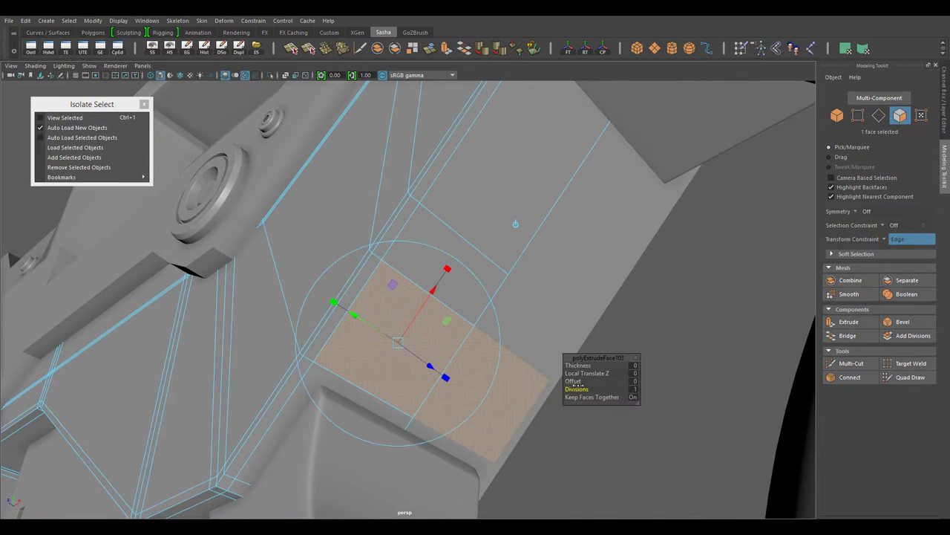
mouse_move(520, 371)
alt+mouse_down()
mouse_move(607, 479)
mouse_move(660, 320)
alt+mouse_up()
Step: Slide an inset edge into alignment and extrude the square faces inward at −0.3 thickness
key(w)
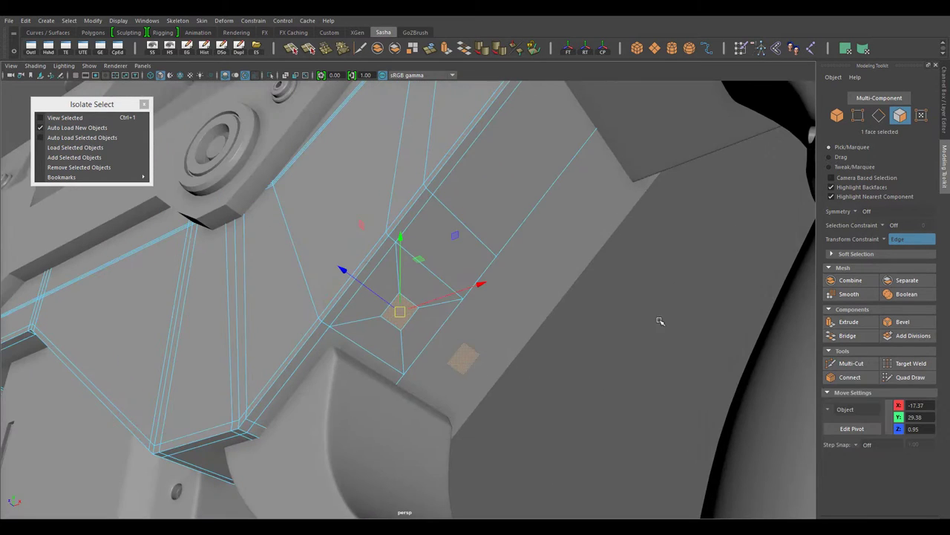
right_drag(365, 250, 361, 216)
click(380, 363)
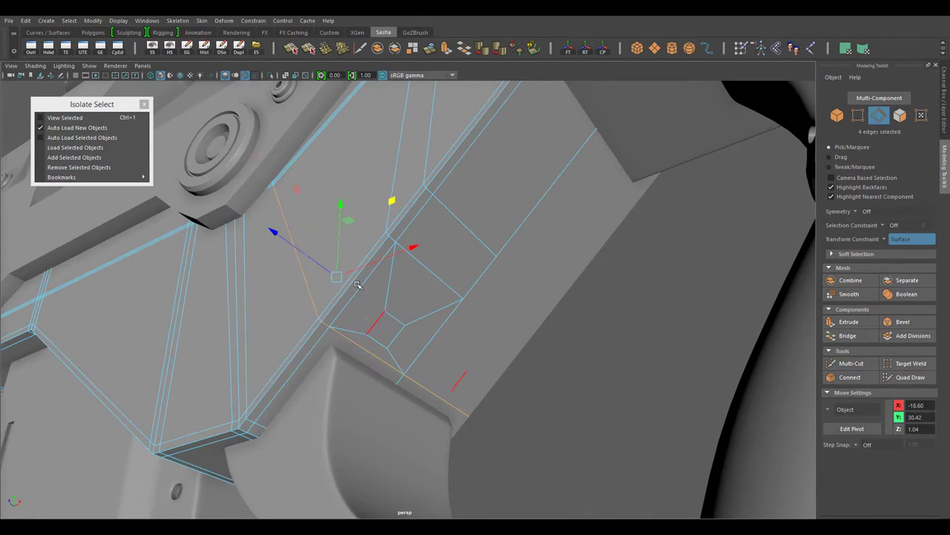
mouse_move(417, 276)
alt+mouse_down()
mouse_move(446, 308)
mouse_move(456, 272)
alt+mouse_up()
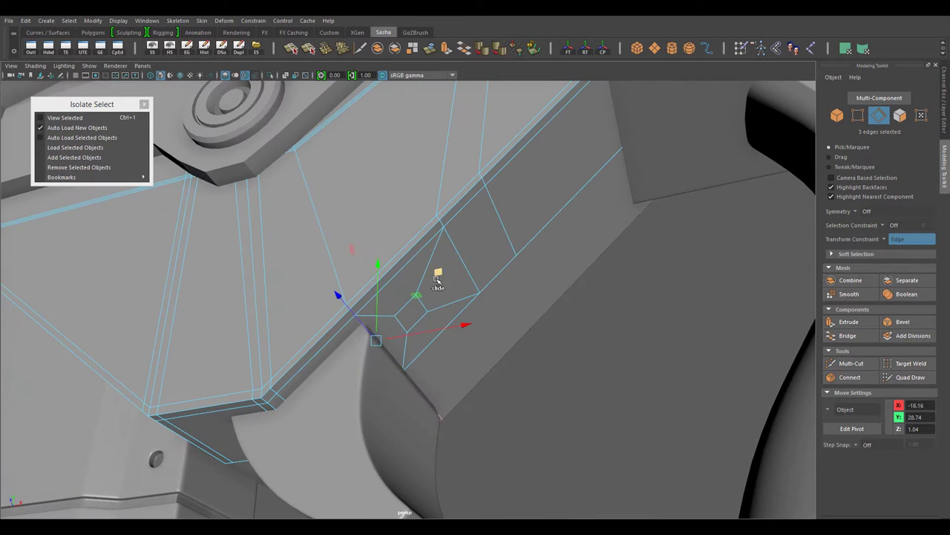
mouse_move(416, 321)
alt+mouse_down()
mouse_move(383, 278)
mouse_move(443, 269)
mouse_move(405, 245)
mouse_move(446, 267)
mouse_move(620, 297)
mouse_move(582, 364)
alt+mouse_up()
key(F11)
key(ctrl+e)
key(ctrl+e)
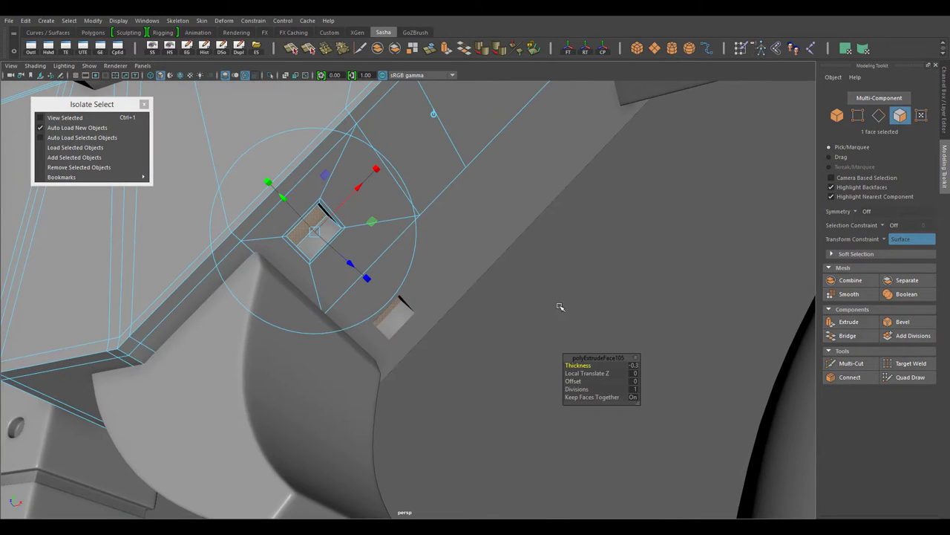
right_drag(418, 155, 460, 144)
Step: Select the receiver recess face and delete it to open a hole
key(f)
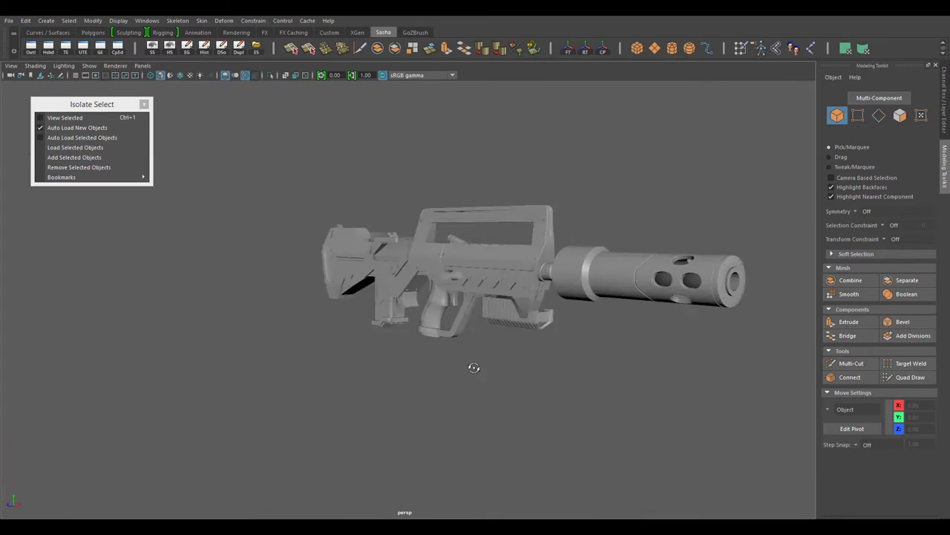
mouse_move(473, 367)
alt+mouse_down()
mouse_move(502, 364)
mouse_move(519, 340)
alt+mouse_up()
key(F11)
key(f)
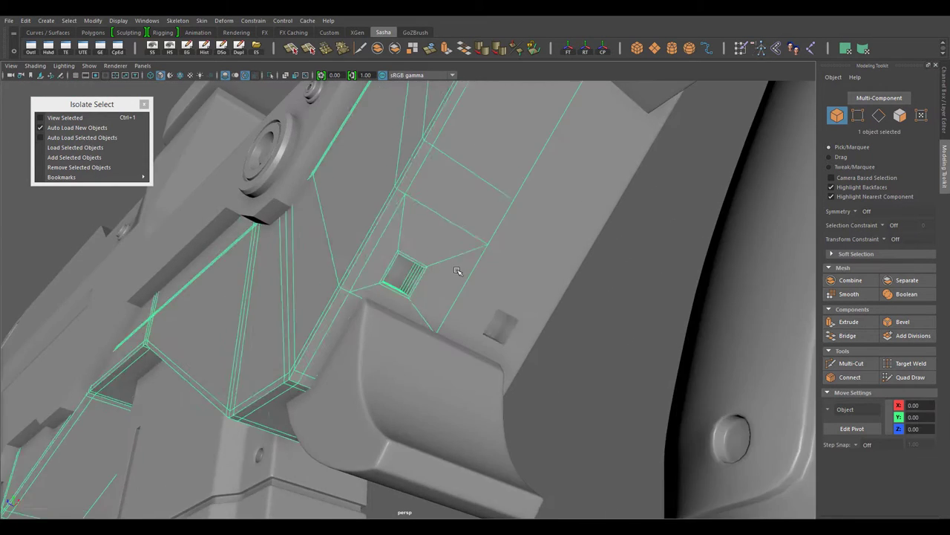
alt+drag(456, 270, 501, 349)
key(Delete)
key(F8)
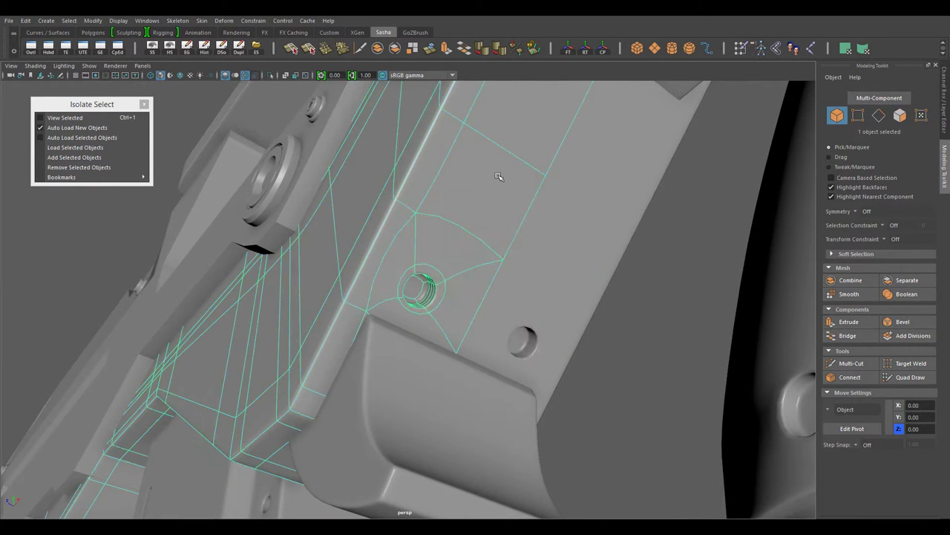
Step: Frame the whole rifle and orbit around the stock, magazine and side
key(f)
alt+drag(463, 393, 405, 405)
scroll(532, 372, up, 5)
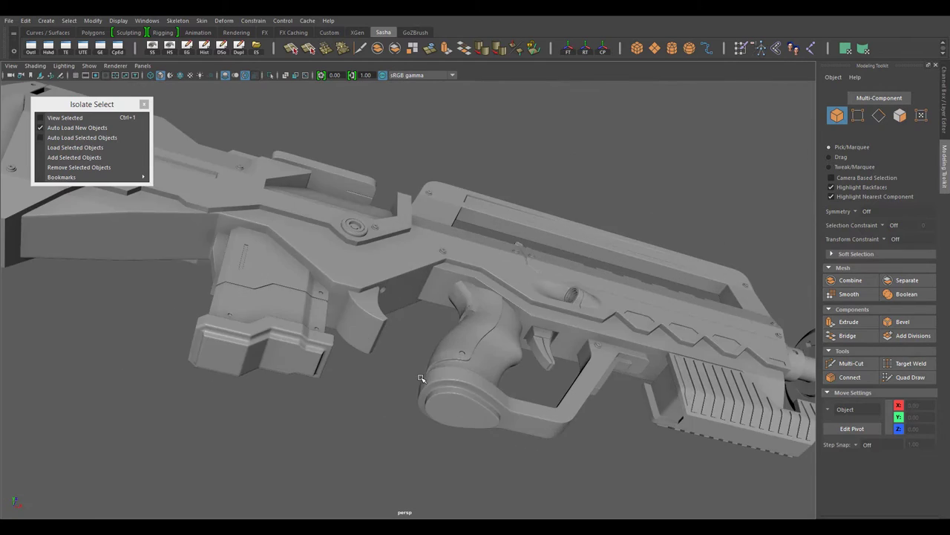
alt+drag(532, 372, 543, 431)
scroll(544, 431, down, 5)
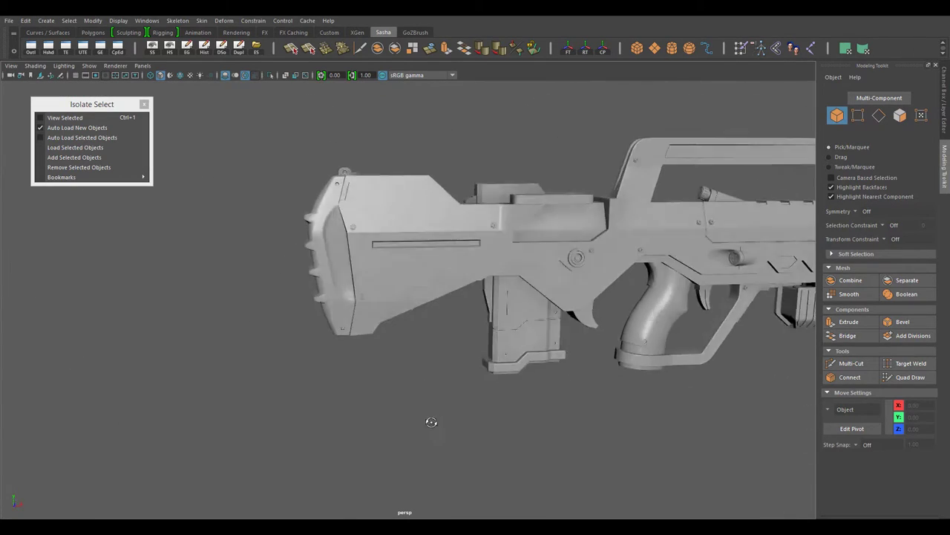
mouse_move(430, 418)
alt+mouse_down()
mouse_move(503, 431)
mouse_move(422, 409)
mouse_move(475, 435)
mouse_move(477, 450)
mouse_move(503, 430)
alt+mouse_up()
scroll(512, 391, up, 5)
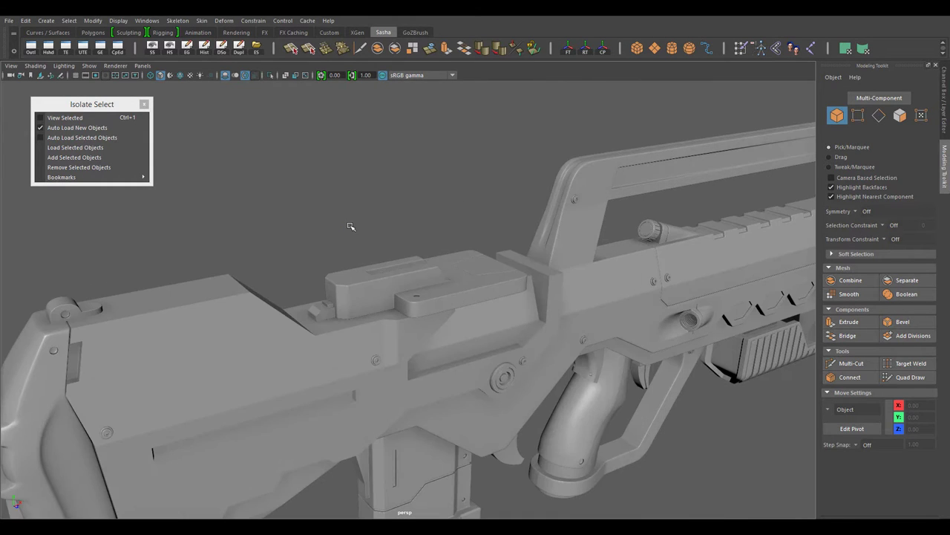
alt+drag(350, 228, 322, 327)
Step: Frame a receiver part, then the whole rifle, and select every part to check
click(368, 312)
key(f)
key(a)
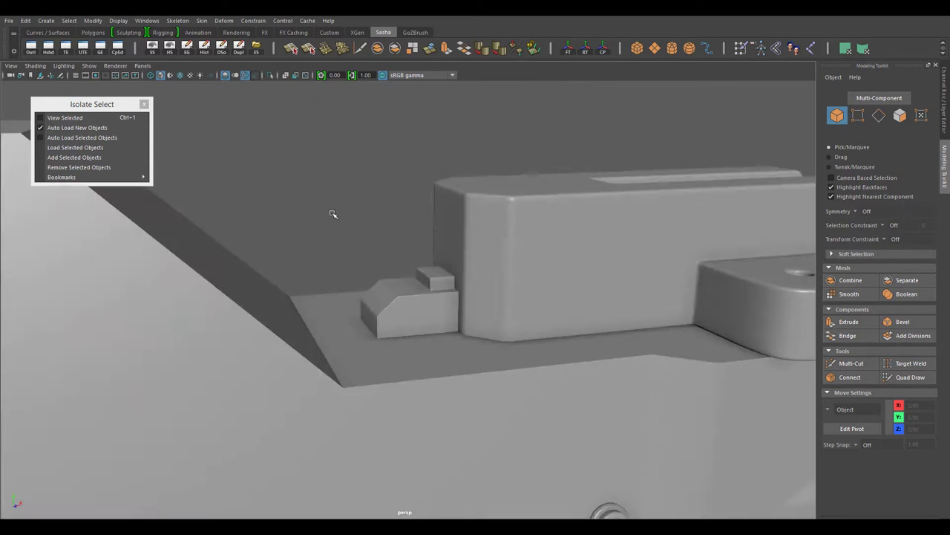
mouse_move(635, 399)
alt+mouse_down()
mouse_move(684, 450)
mouse_move(505, 407)
alt+mouse_up()
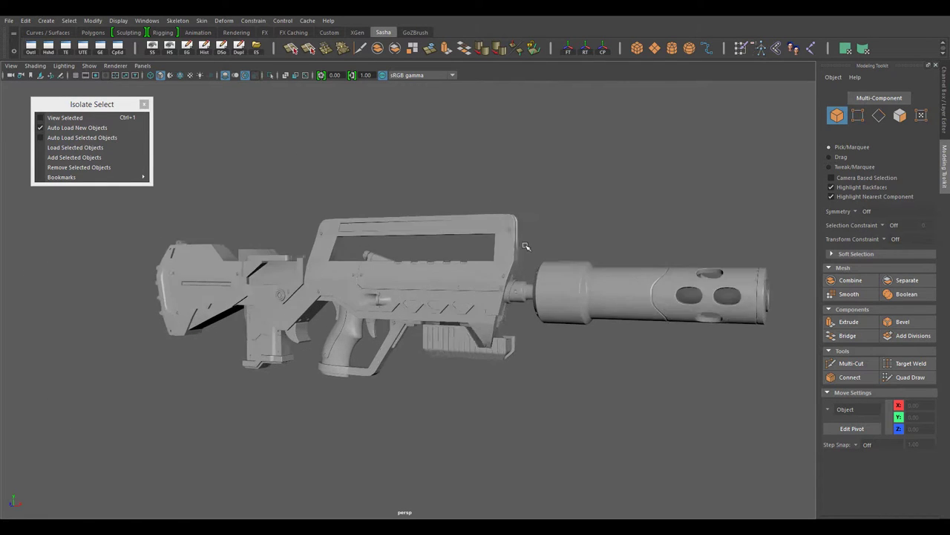
drag(594, 242, 223, 435)
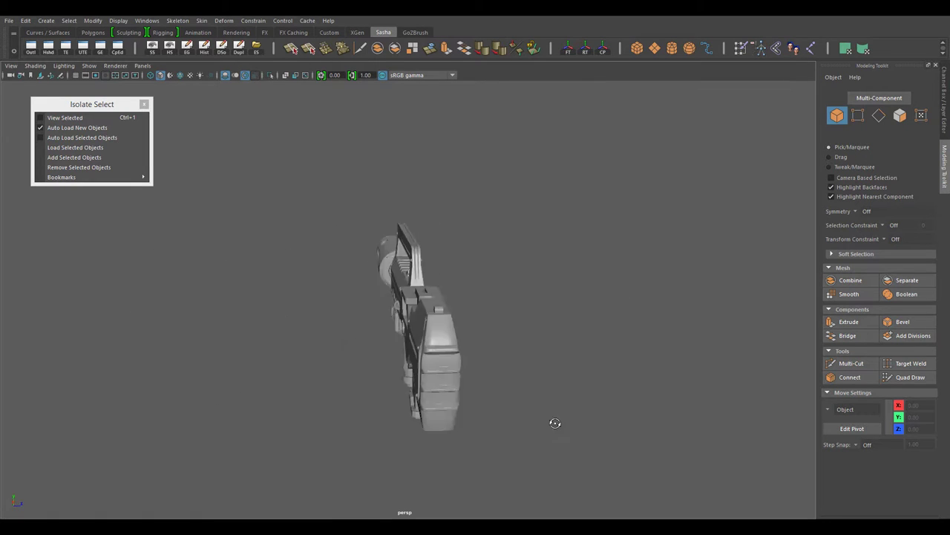
mouse_move(554, 422)
alt+mouse_down()
mouse_move(571, 416)
mouse_move(566, 435)
mouse_move(483, 403)
mouse_move(435, 410)
alt+mouse_up()
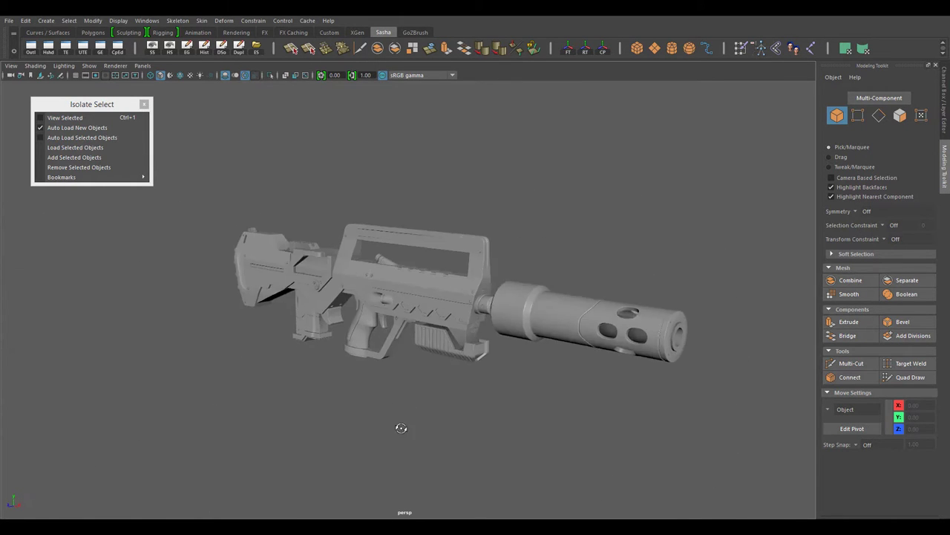
Step: Hide the Modeling Toolkit panel and settle on a flat side view of the rifle
click(937, 67)
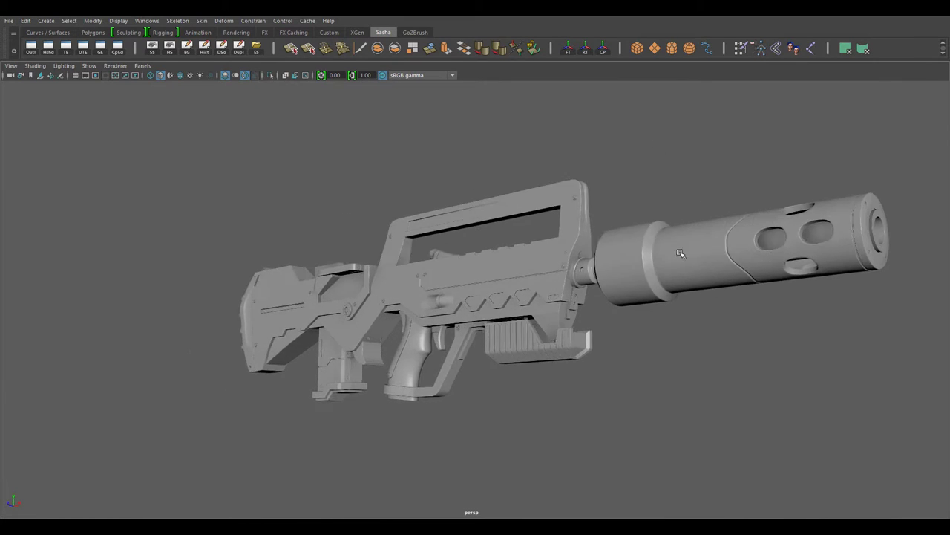
scroll(529, 239, up, 3)
mouse_move(424, 211)
alt+mouse_down()
mouse_move(613, 303)
mouse_move(584, 292)
mouse_move(596, 324)
alt+mouse_up()
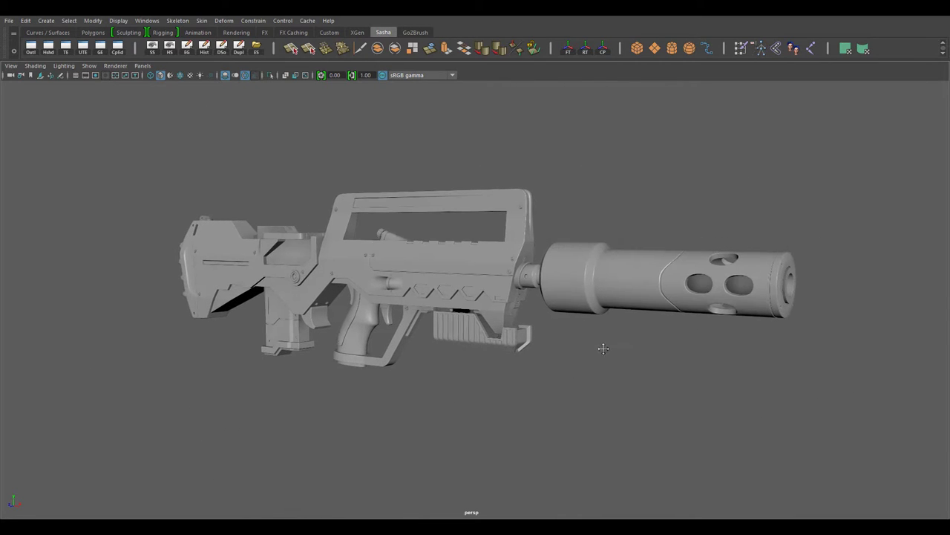
Step: Select the slatted foregrip under the barrel and orbit in to view it from below
key(ctrl+space)
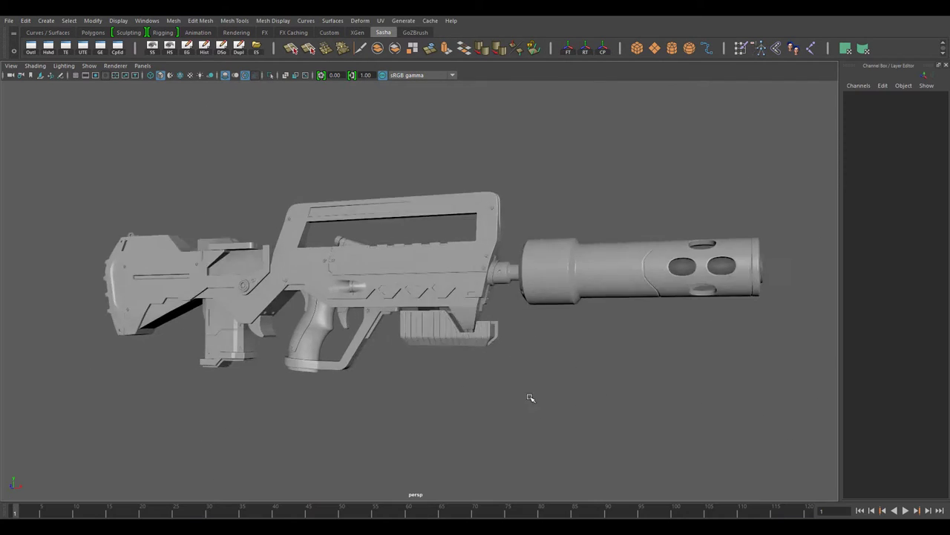
alt+right_drag(530, 396, 564, 416)
drag(666, 435, 399, 365)
alt+right_drag(519, 416, 512, 412)
alt+drag(512, 413, 458, 416)
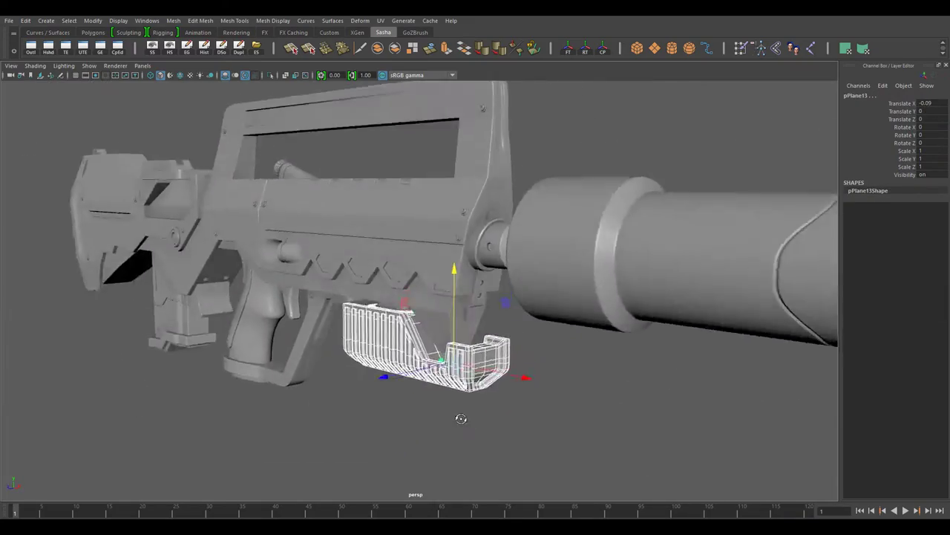
alt+right_drag(458, 415, 505, 438)
mouse_move(505, 438)
alt+mouse_down()
mouse_move(489, 416)
mouse_move(488, 365)
mouse_move(572, 201)
alt+mouse_up()
Step: Select the whole foregrip group (group14) and check it in four-view and front layouts
key(Up)
key(space)
key(space)
key(f)
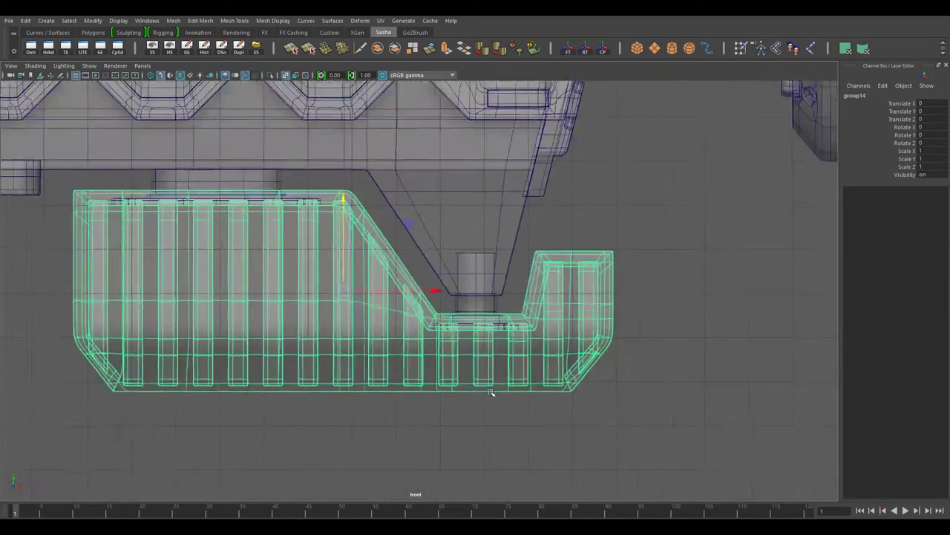
scroll(457, 359, up, 3)
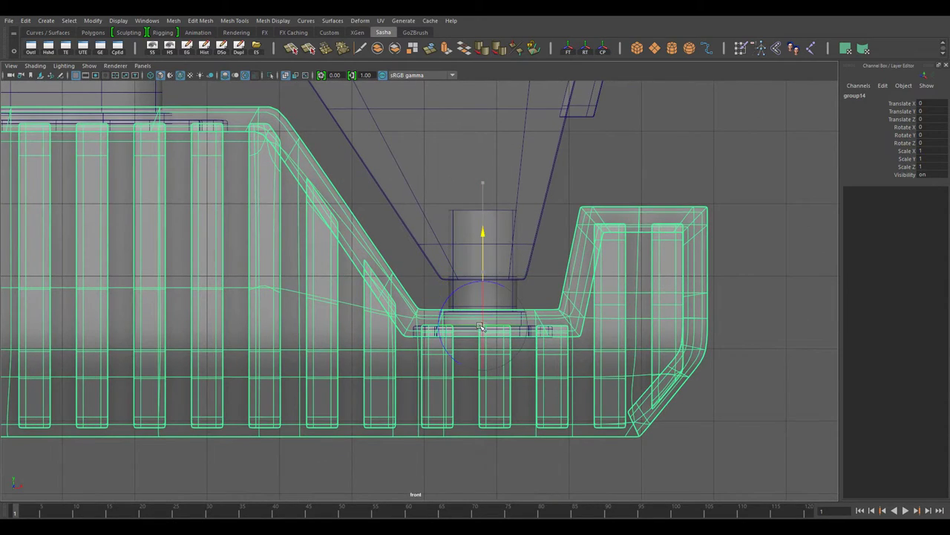
key(space)
key(space)
key(space)
key(space)
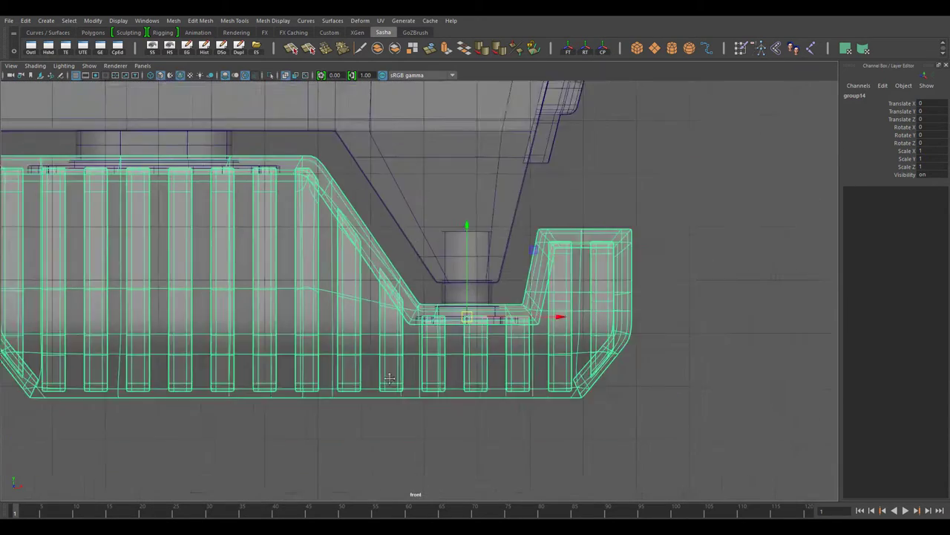
scroll(572, 356, down, 1)
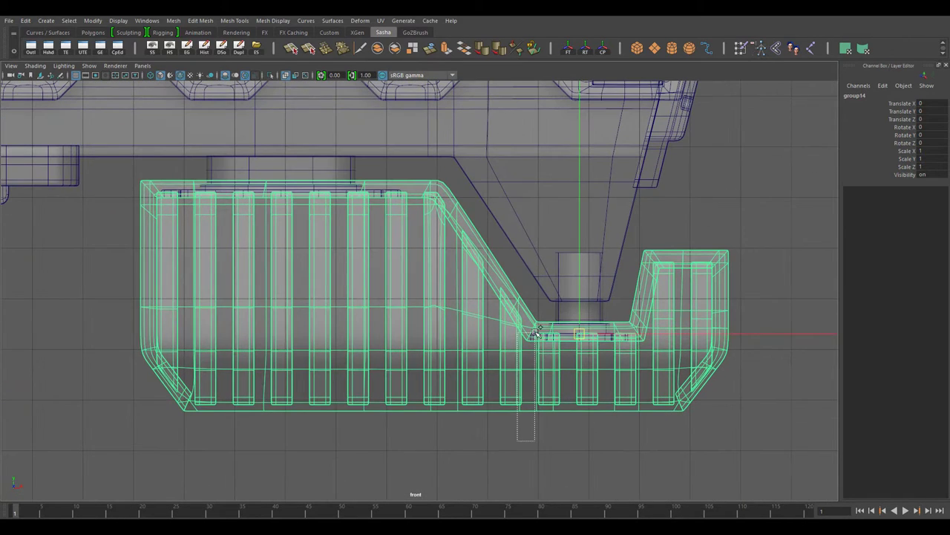
Step: Pick individual foregrip parts: the left end piece, outer shell and thin top plate
drag(123, 408, 179, 190)
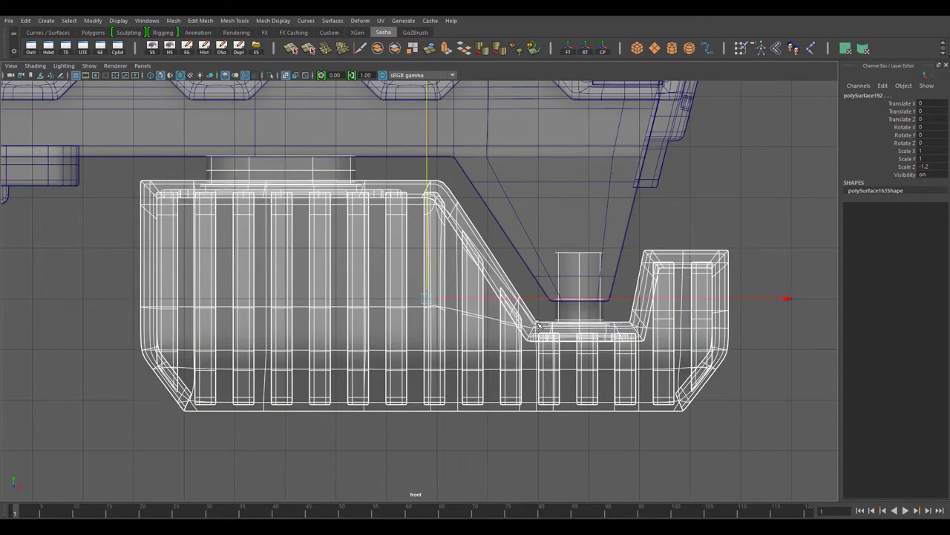
drag(618, 311, 544, 421)
key(ctrl+z)
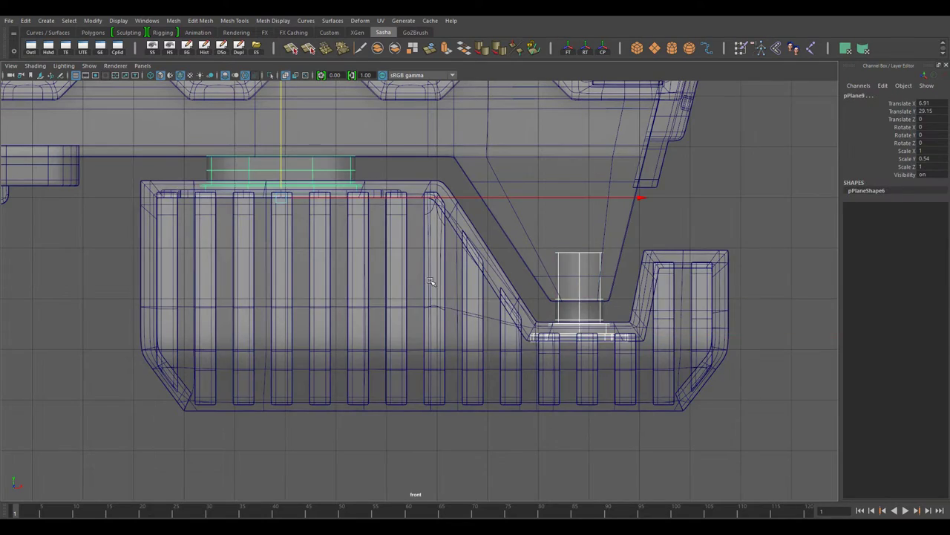
click(468, 298)
scroll(520, 256, up, 2)
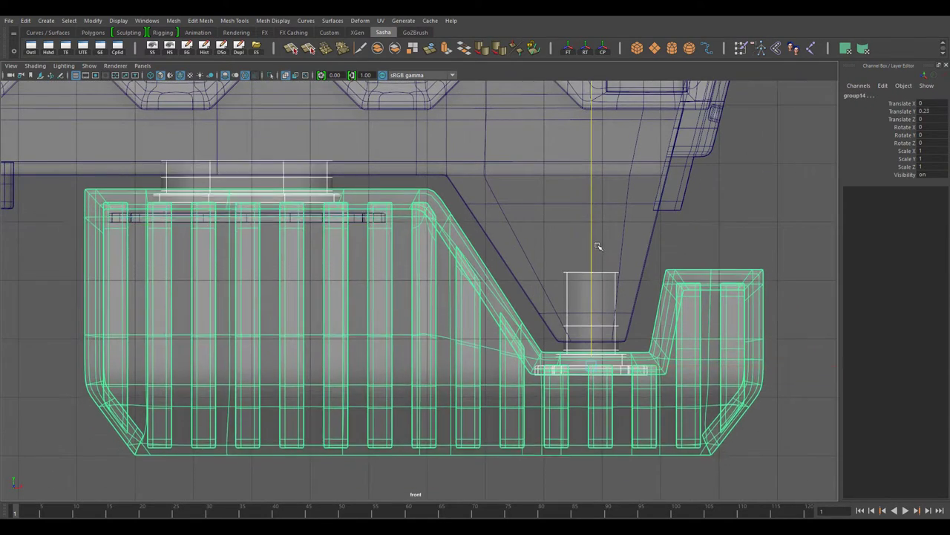
click(366, 222)
Step: In four-view, select the foregrip group and raise it slightly in Y
key(space)
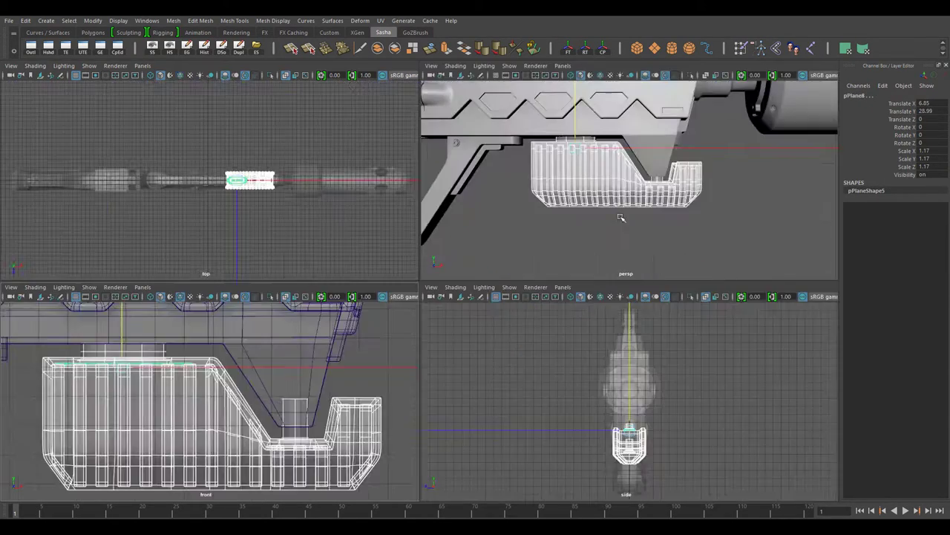
click(154, 336)
key(Up)
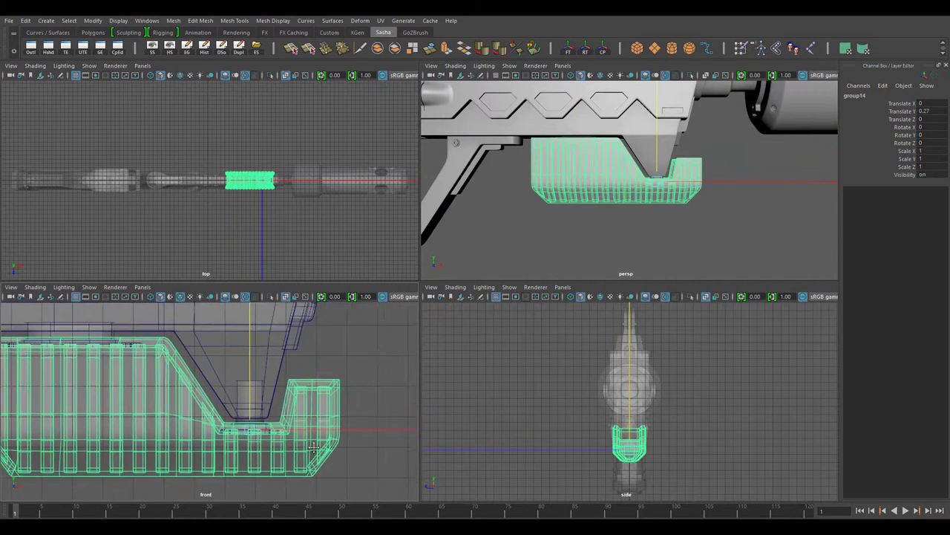
mouse_move(387, 483)
alt+middle_down()
mouse_move(236, 457)
mouse_move(367, 416)
alt+middle_up()
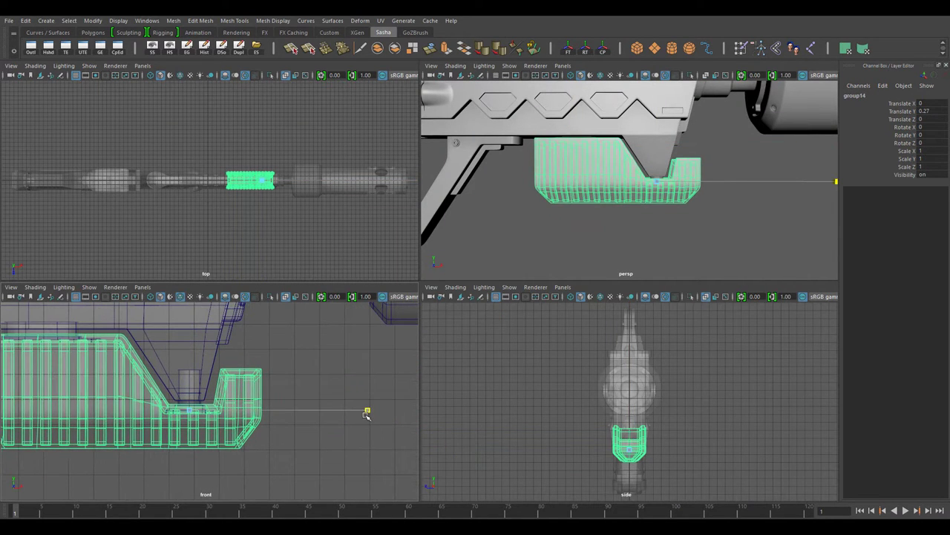
Step: Isolate the foregrip (polySurface163) with Isolate Select > View Selected and orbit around it
scroll(372, 334, up, 5)
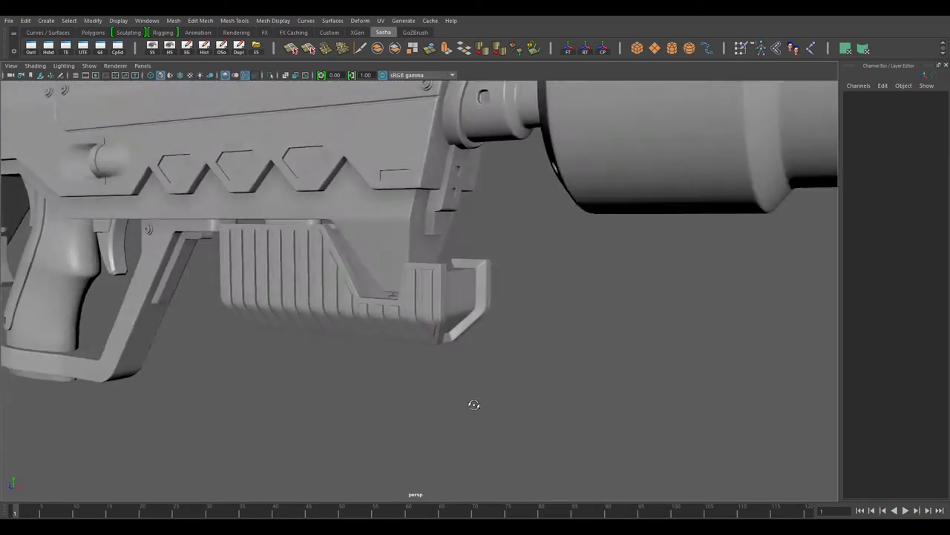
mouse_move(470, 403)
alt+mouse_down()
mouse_move(563, 444)
mouse_move(636, 364)
mouse_move(483, 361)
alt+mouse_up()
scroll(563, 444, down, 5)
scroll(433, 346, up, 5)
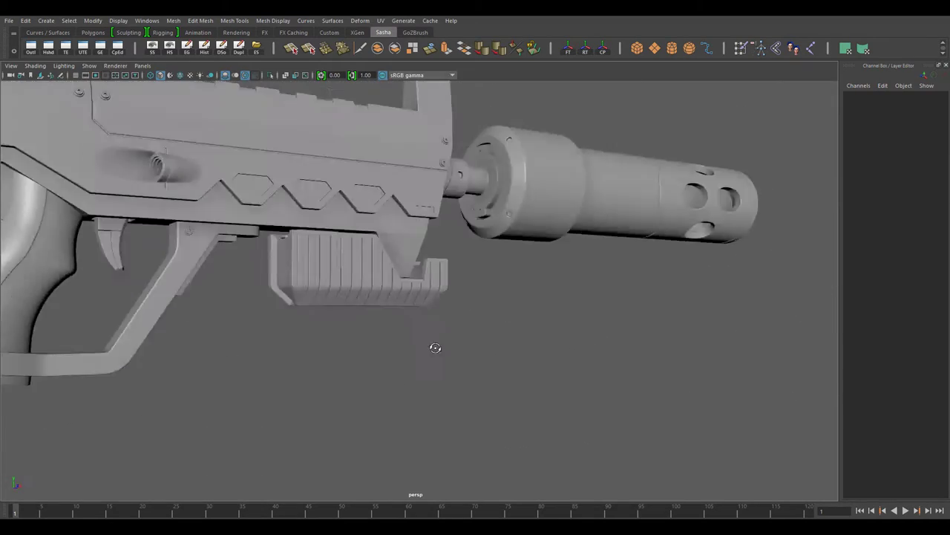
drag(643, 285, 560, 310)
click(89, 65)
click(223, 87)
click(43, 109)
mouse_move(562, 375)
alt+mouse_down()
mouse_move(369, 314)
mouse_move(445, 335)
mouse_move(464, 417)
mouse_move(537, 293)
alt+mouse_up()
scroll(446, 334, up, 5)
Step: Select an edge in the groove on the block's end and delete it
right_drag(502, 244, 532, 278)
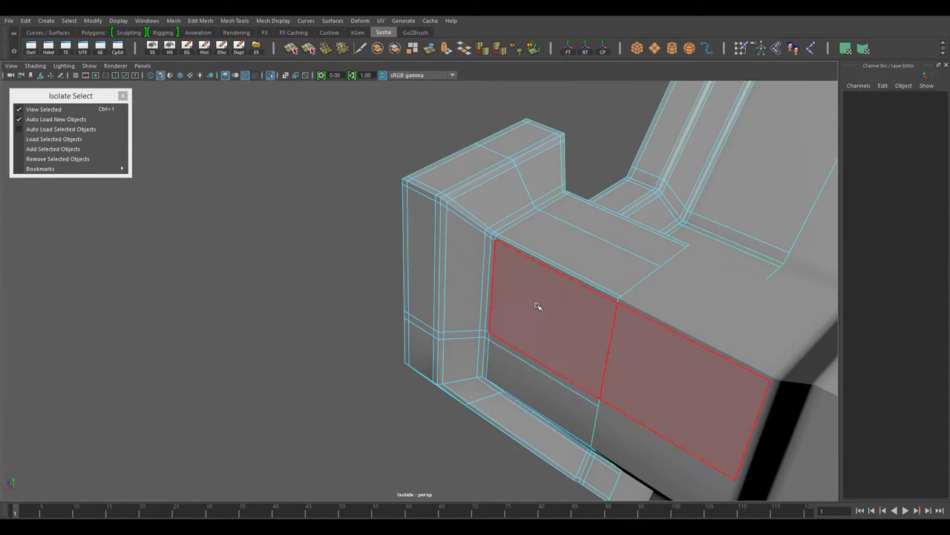
click(537, 307)
mouse_move(537, 307)
alt+mouse_down()
mouse_move(557, 384)
mouse_move(519, 294)
mouse_move(475, 349)
mouse_move(445, 312)
mouse_move(394, 282)
mouse_move(609, 441)
mouse_move(450, 333)
mouse_move(361, 290)
mouse_move(518, 310)
mouse_move(394, 317)
alt+mouse_up()
scroll(405, 276, up, 3)
click(361, 290)
key(w)
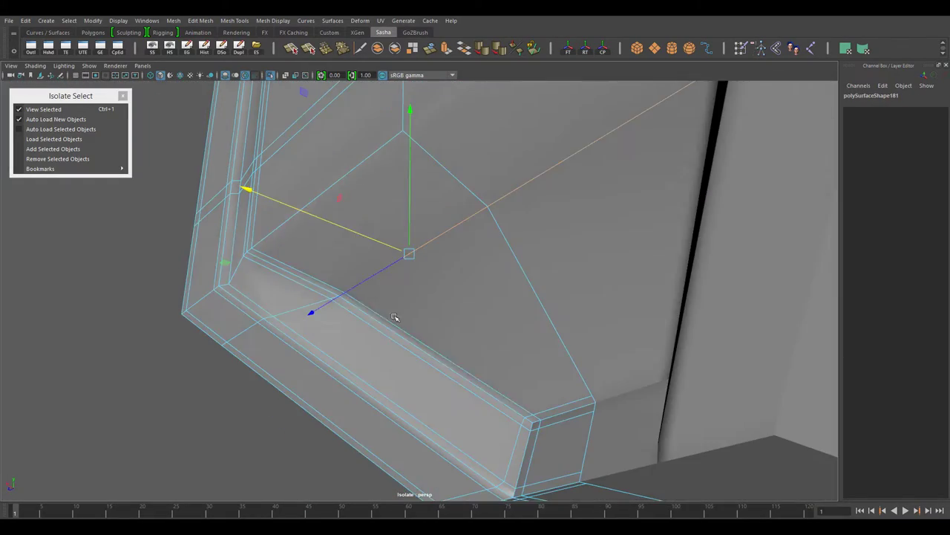
key(Delete)
mouse_move(338, 296)
alt+mouse_down()
mouse_move(515, 314)
mouse_move(470, 404)
mouse_move(513, 254)
alt+mouse_up()
Step: Clear the selection, orbit to the bevelled edge and delete it
click(469, 405)
alt+drag(585, 230, 564, 205)
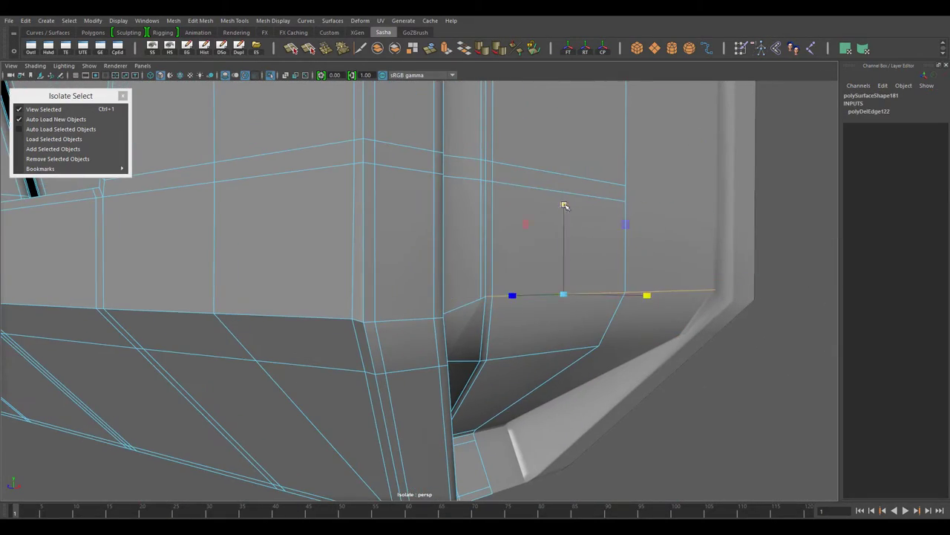
alt+drag(432, 321, 351, 271)
alt+drag(382, 409, 531, 347)
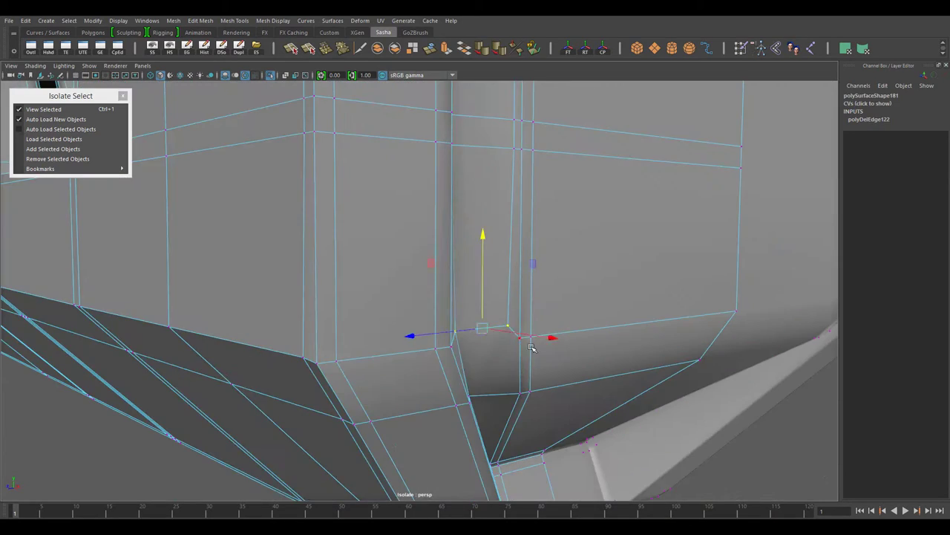
alt+drag(493, 310, 427, 186)
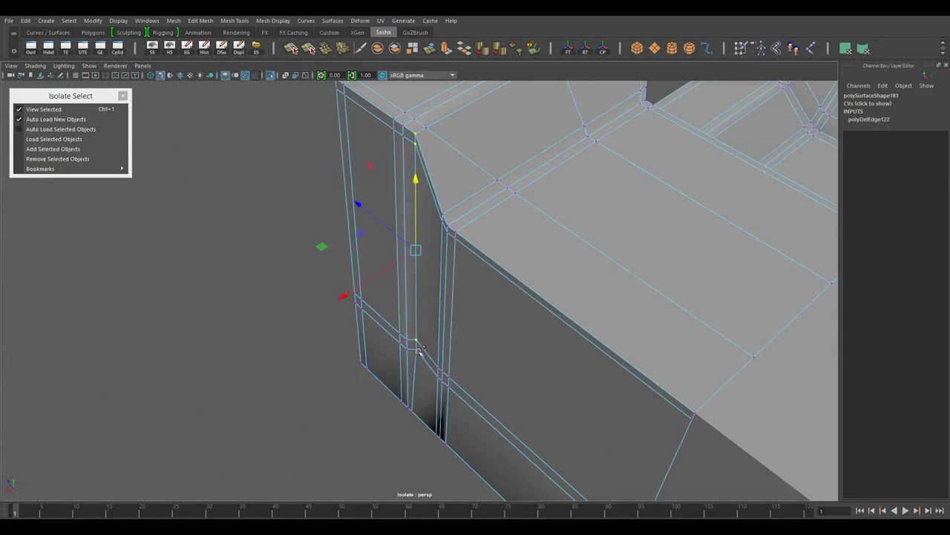
mouse_move(405, 279)
alt+mouse_down()
mouse_move(467, 309)
mouse_move(562, 265)
mouse_move(499, 244)
mouse_move(361, 234)
mouse_move(462, 346)
mouse_move(460, 339)
alt+mouse_up()
key(Delete)
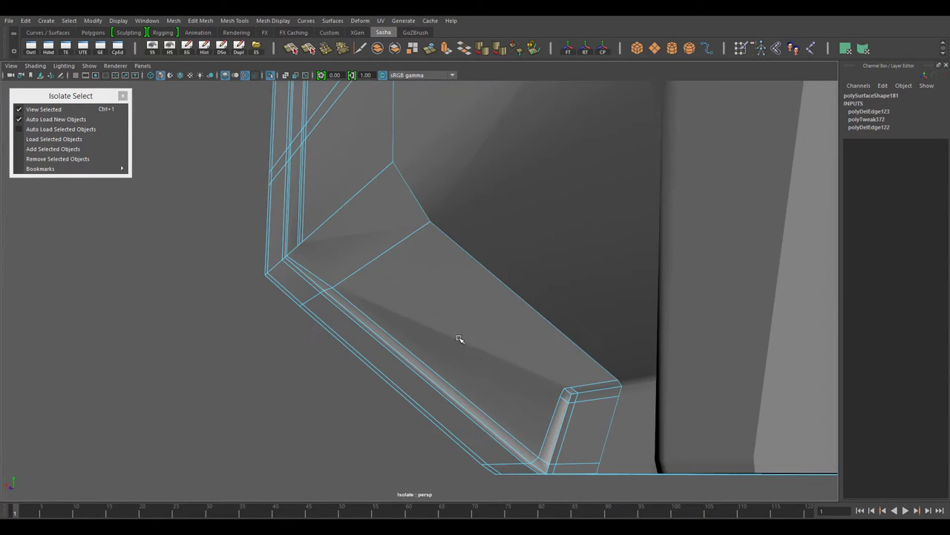
Step: Delete the vertical corner edge and the other edges on the bevel
mouse_move(378, 192)
alt+mouse_down()
mouse_move(475, 297)
mouse_move(531, 320)
mouse_move(501, 358)
mouse_move(539, 350)
mouse_move(356, 306)
alt+mouse_up()
click(531, 319)
key(Delete)
click(539, 351)
click(357, 306)
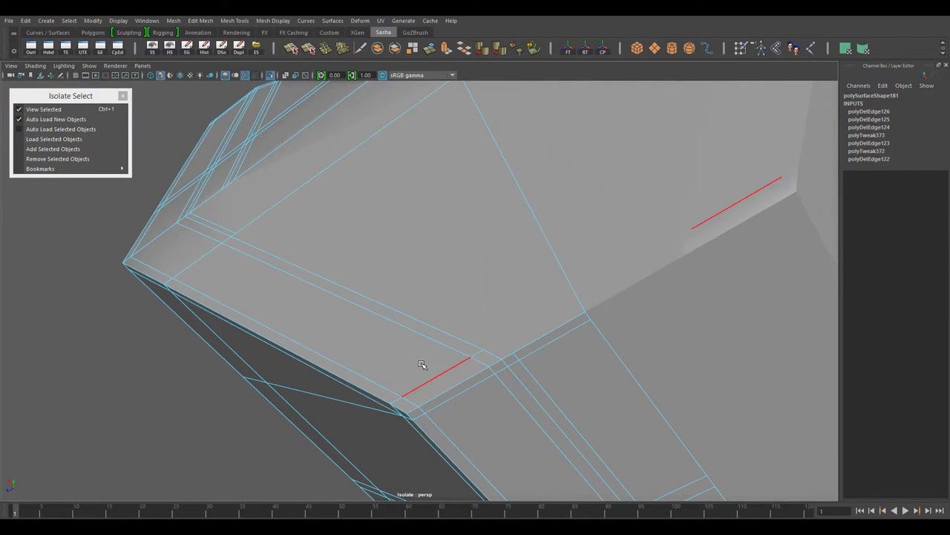
key(Delete)
alt+drag(531, 317, 403, 375)
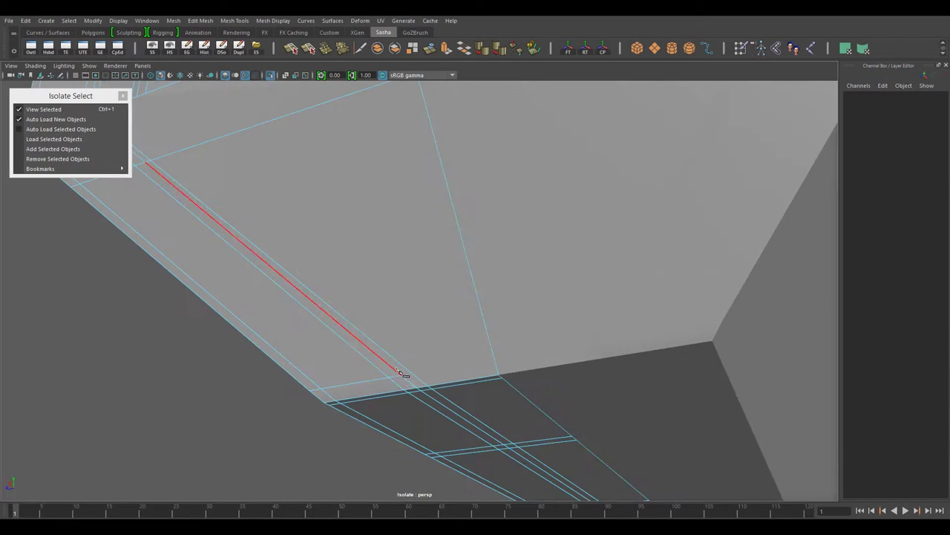
Step: Commit the Multi-Cut on the block and return to whole-object editing
click(494, 358)
mouse_move(494, 358)
alt+mouse_down()
mouse_move(483, 395)
mouse_move(503, 342)
alt+mouse_up()
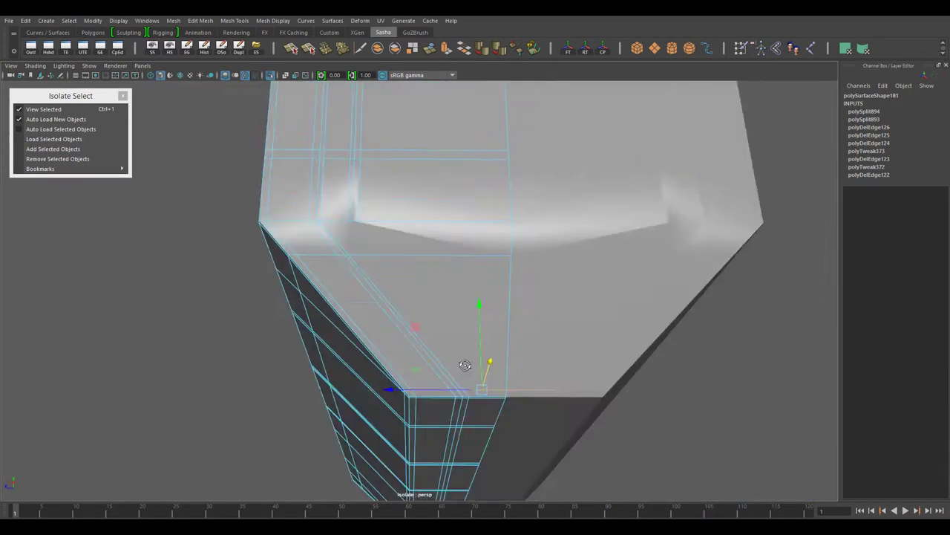
alt+drag(379, 311, 490, 297)
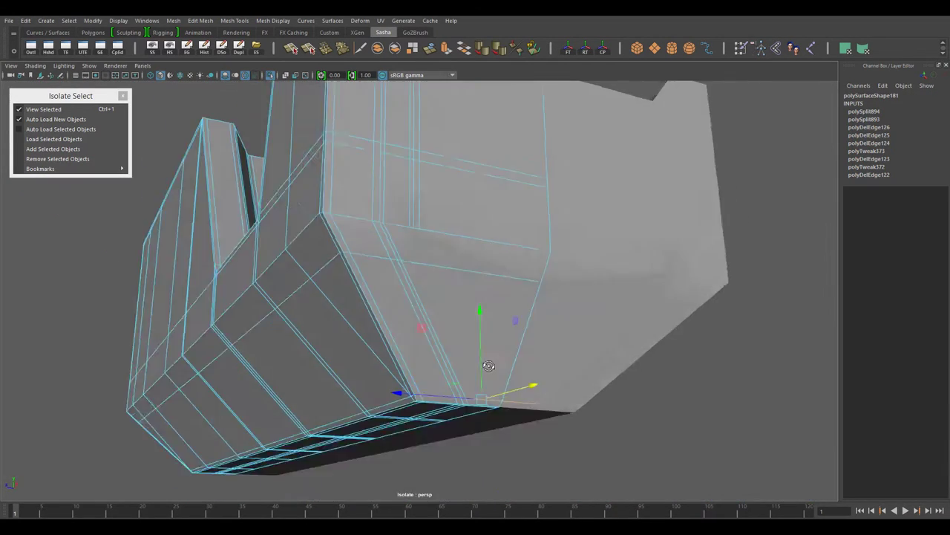
shift+right_drag(490, 244, 428, 245)
alt+drag(495, 341, 475, 297)
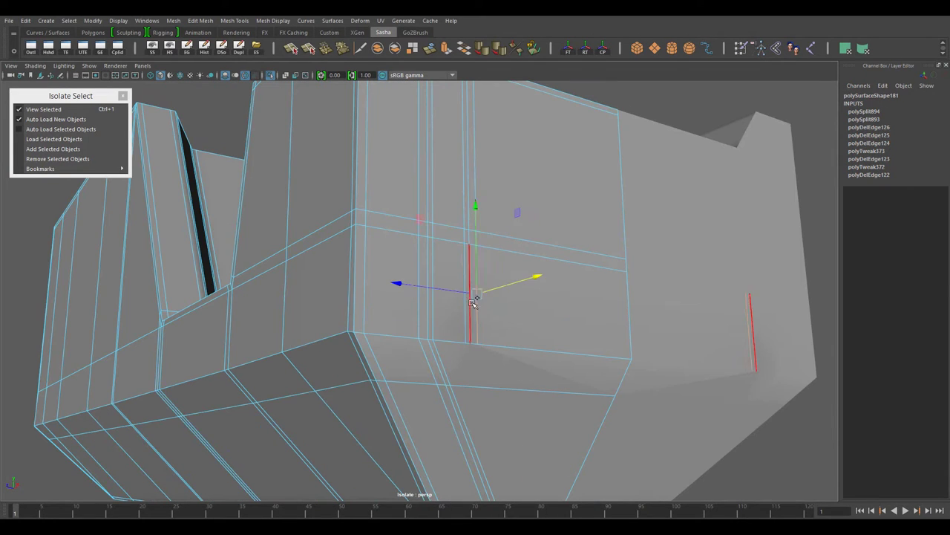
right_drag(480, 243, 531, 232)
mouse_move(531, 232)
alt+mouse_down()
mouse_move(453, 384)
mouse_move(319, 387)
alt+mouse_up()
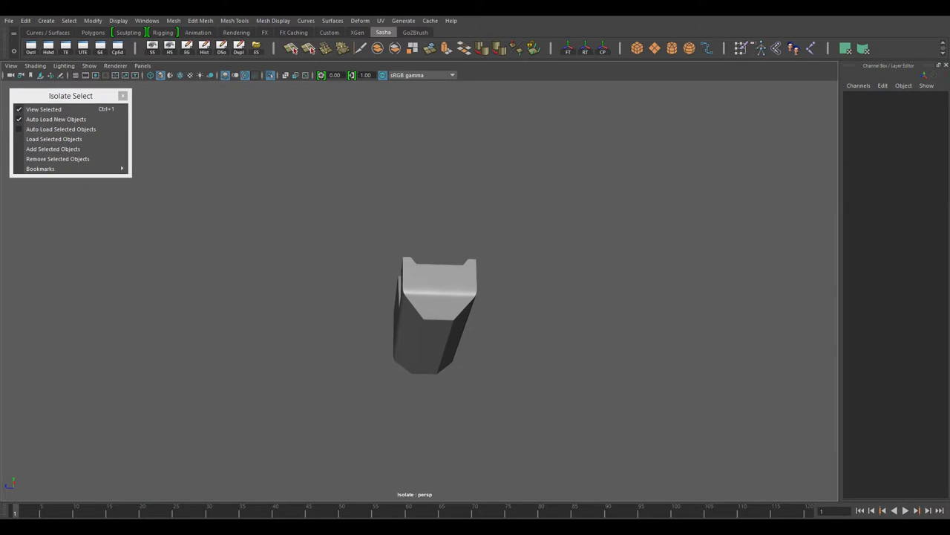
scroll(562, 356, up, 3)
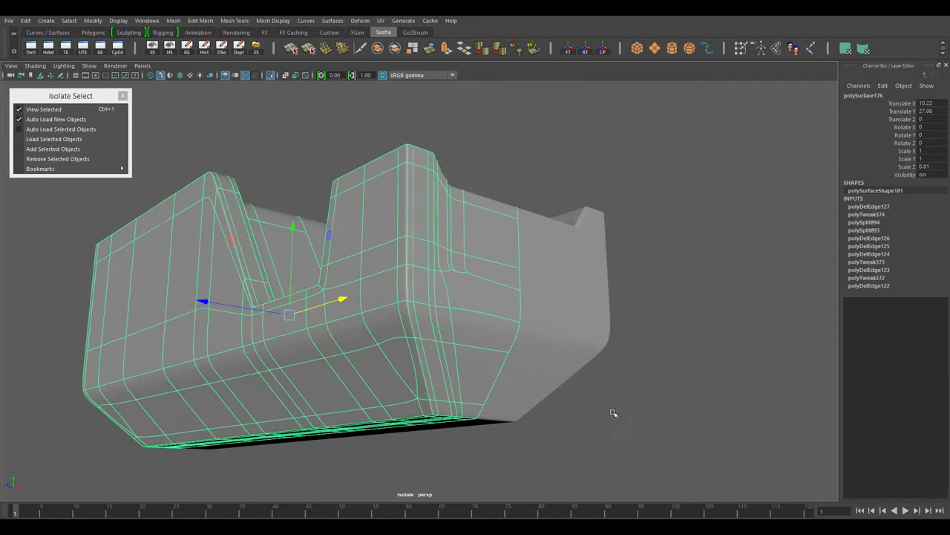
scroll(573, 409, up, 3)
Step: Switch the block to edge mode through the context menu, inspect the underside, then return to object mode
right_click(480, 244)
click(480, 216)
mouse_move(480, 216)
alt+mouse_down()
mouse_move(448, 411)
mouse_move(467, 318)
mouse_move(398, 358)
alt+mouse_up()
key(F8)
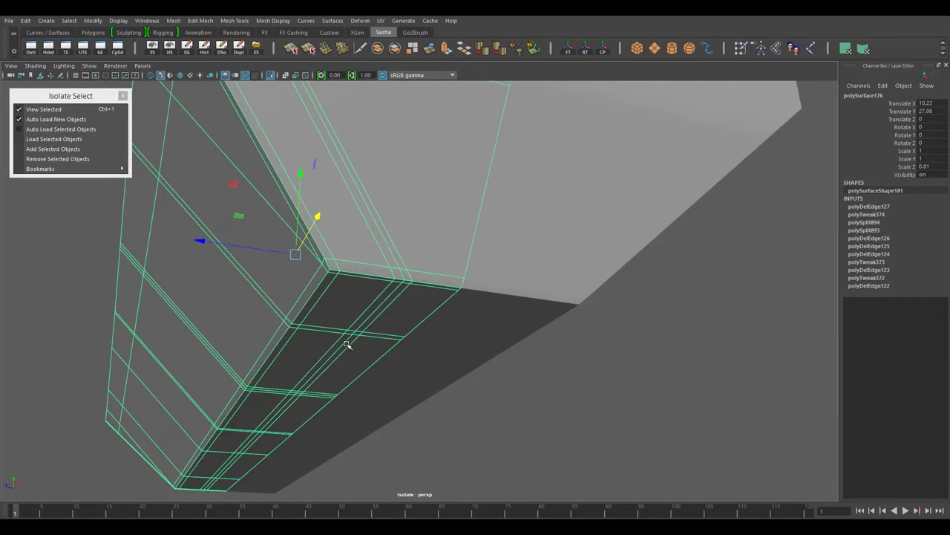
alt+drag(473, 345, 441, 337)
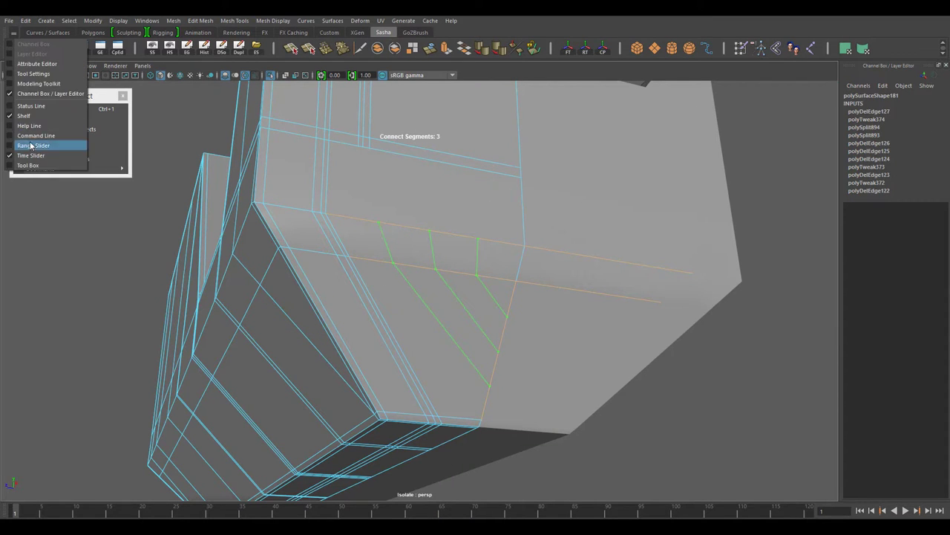
Step: Connect three edges with negative pinch in Modeling Toolkit, then start a new Multi-Cut across the face
click(946, 171)
alt+drag(862, 492, 711, 427)
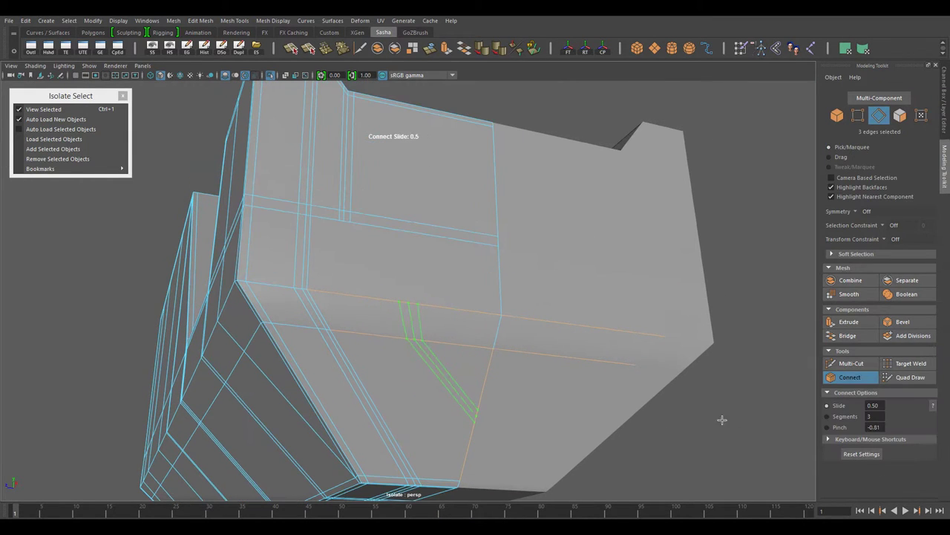
alt+drag(542, 442, 445, 297)
shift+right_drag(416, 222, 399, 189)
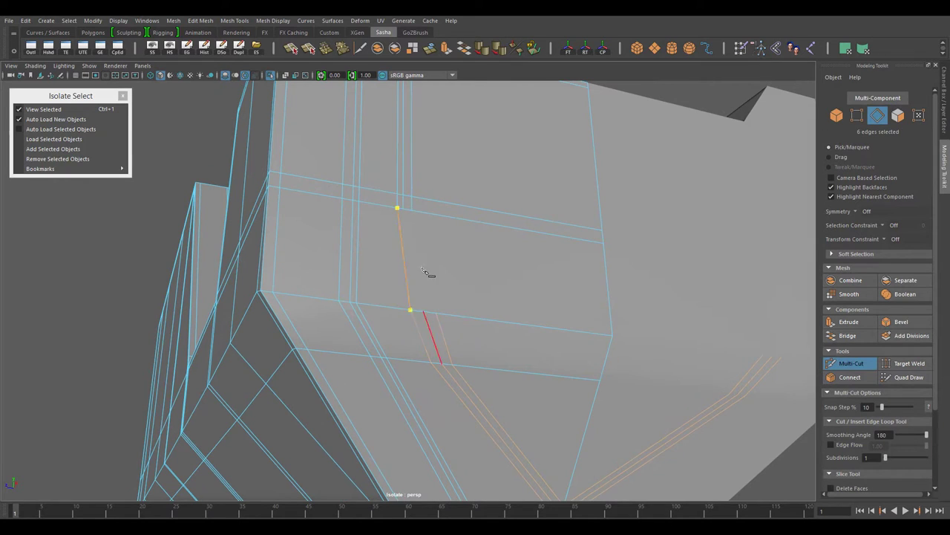
scroll(488, 256, down, 5)
Step: Turn off Isolate Select to show the whole rifle and close in on the ribbed block
key(w)
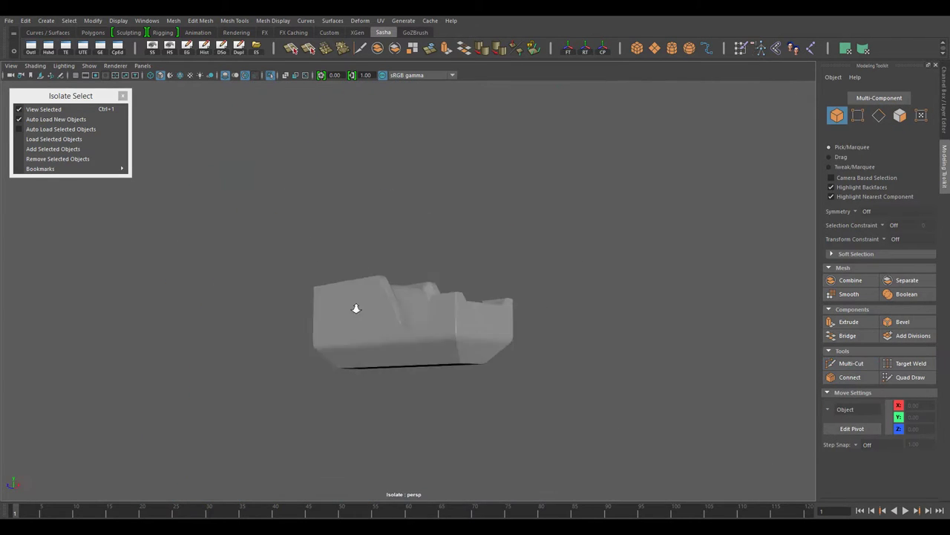
click(64, 113)
mouse_move(314, 376)
alt+mouse_down()
mouse_move(462, 289)
mouse_move(462, 346)
alt+mouse_up()
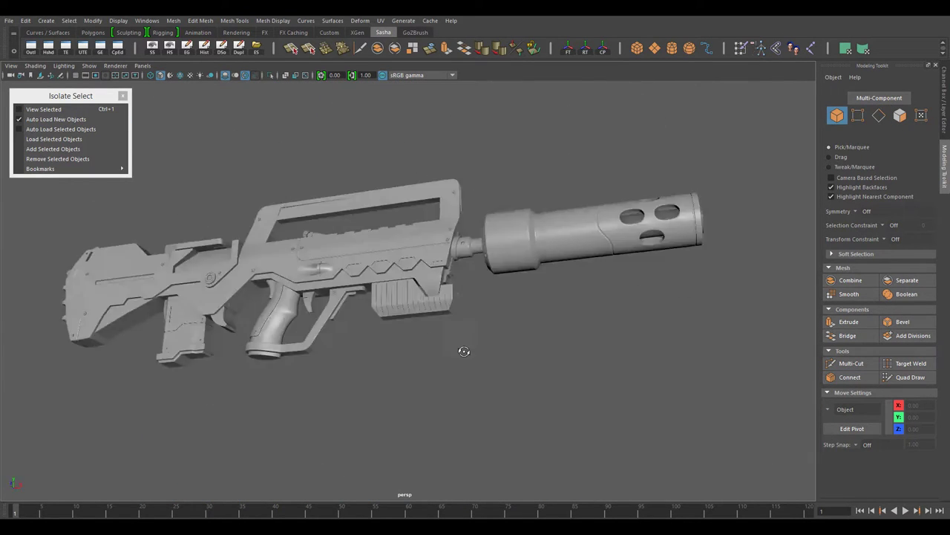
alt+right_drag(462, 346, 363, 332)
mouse_move(362, 331)
alt+mouse_down()
mouse_move(579, 384)
mouse_move(421, 324)
mouse_move(594, 378)
alt+mouse_up()
scroll(661, 409, up, 3)
alt+drag(662, 409, 364, 381)
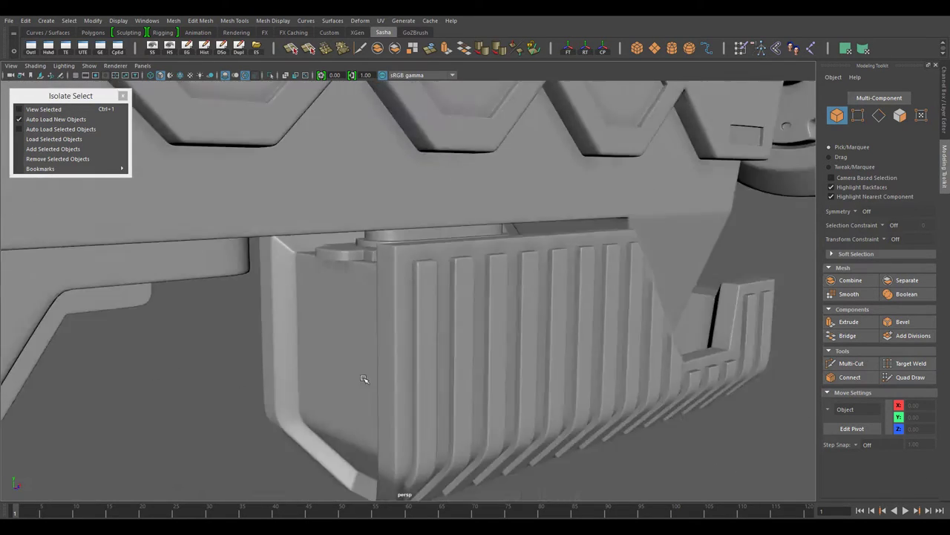
Step: Select the thin strips above the ribbed block, frame the rifle, then clear the selection
click(314, 265)
alt+drag(314, 265, 421, 291)
shift+click(420, 291)
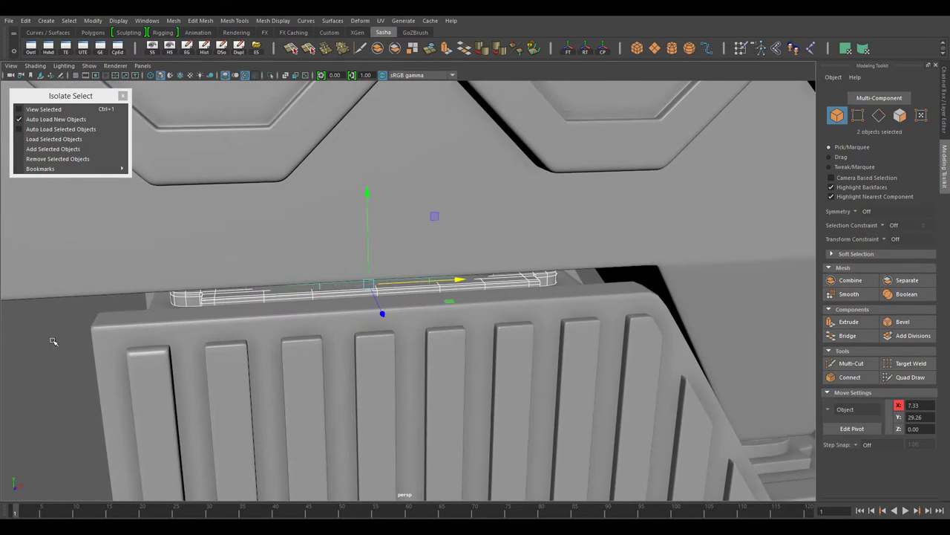
key(a)
click(413, 376)
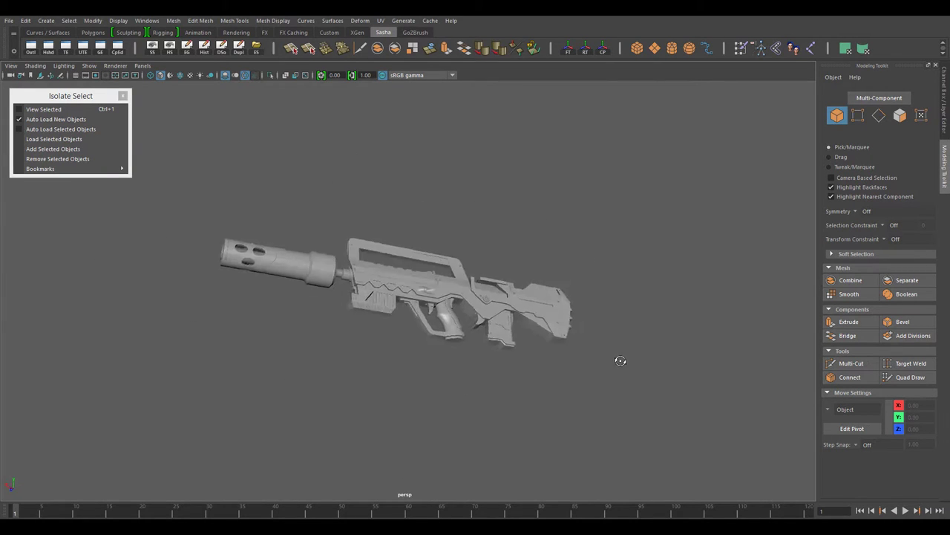
mouse_move(621, 361)
alt+mouse_down()
mouse_move(539, 381)
mouse_move(263, 384)
mouse_move(412, 414)
alt+mouse_up()
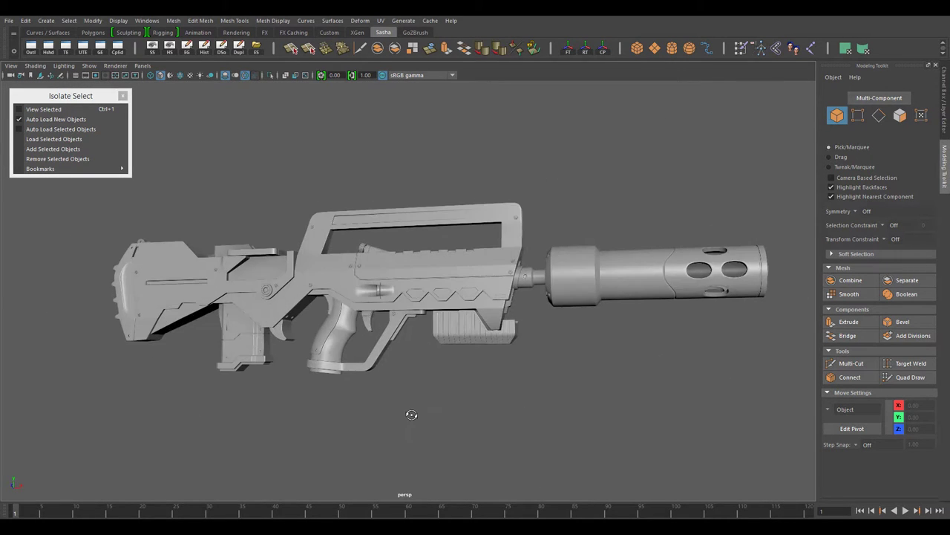
Step: Select the receiver plate above the inset and isolate it
click(279, 266)
key(f)
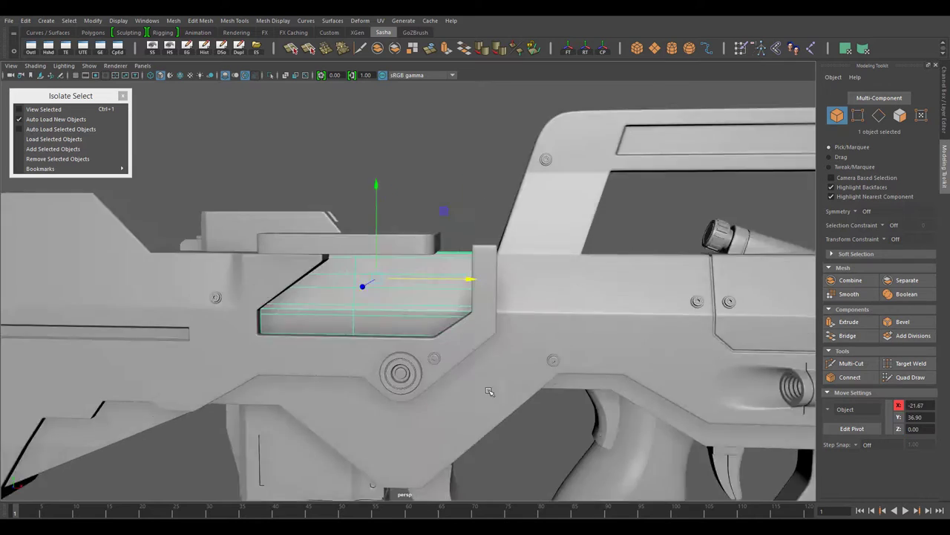
click(393, 198)
click(44, 109)
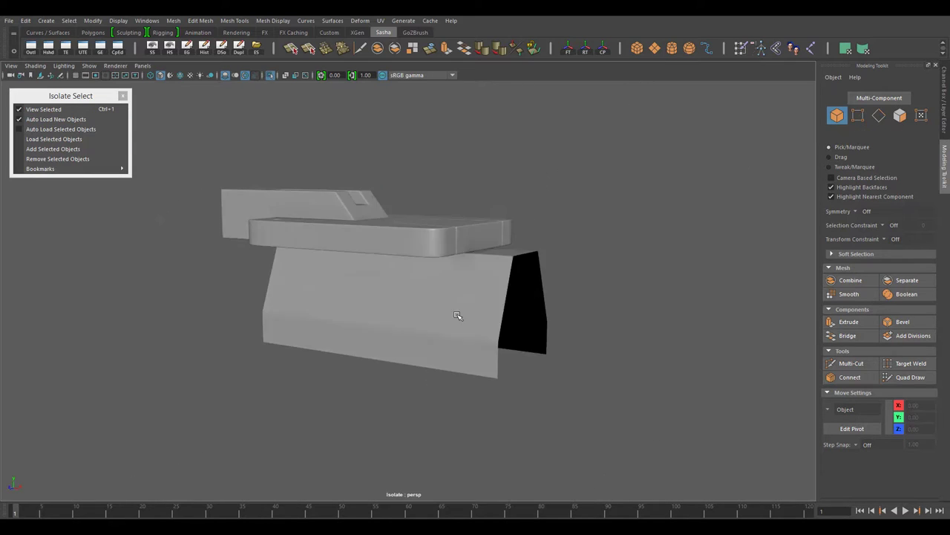
mouse_move(445, 297)
alt+mouse_down()
mouse_move(372, 245)
mouse_move(333, 272)
mouse_move(431, 212)
alt+mouse_up()
Step: Select an edge loop on the side panel and open the edge tool choices
click(435, 282)
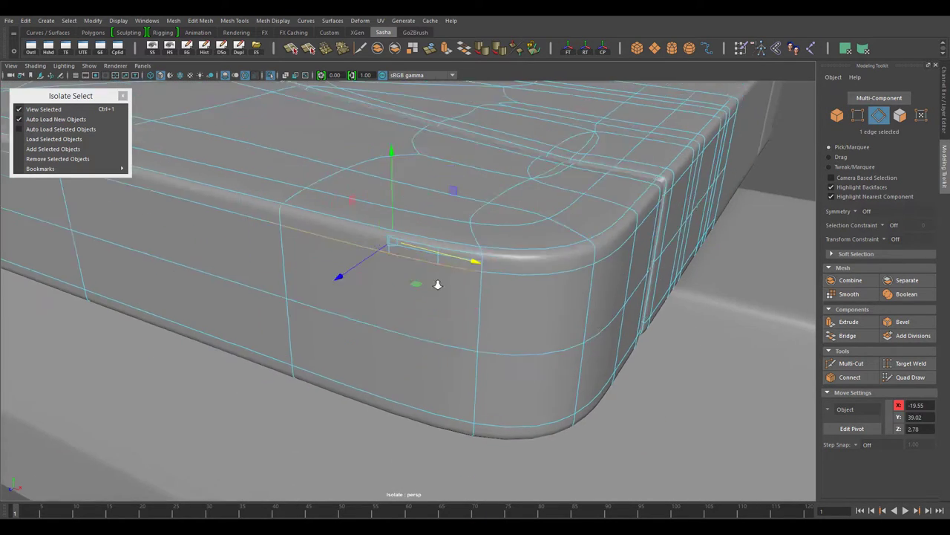
mouse_move(436, 283)
alt+mouse_down()
mouse_move(394, 286)
mouse_move(334, 267)
mouse_move(456, 272)
alt+mouse_up()
key(F10)
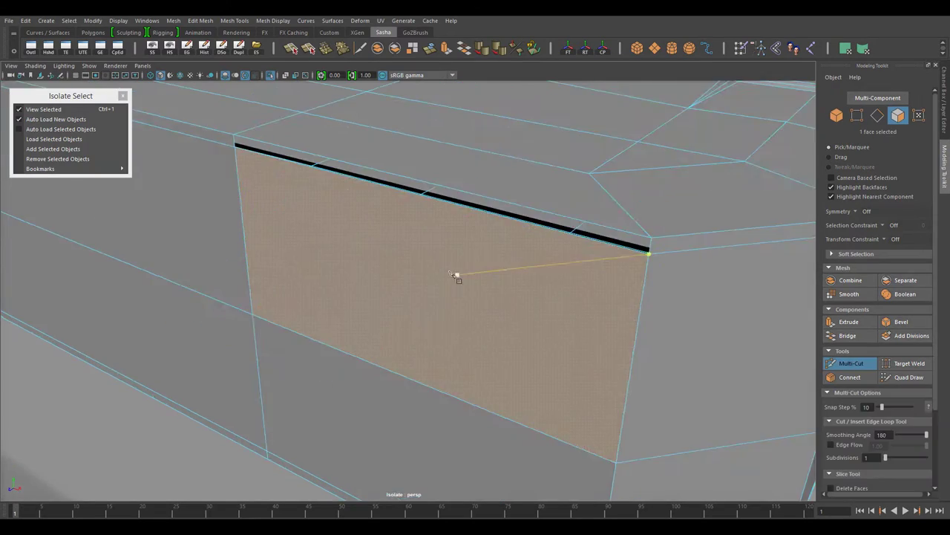
double_click(393, 200)
shift+right_click(424, 225)
key(F8)
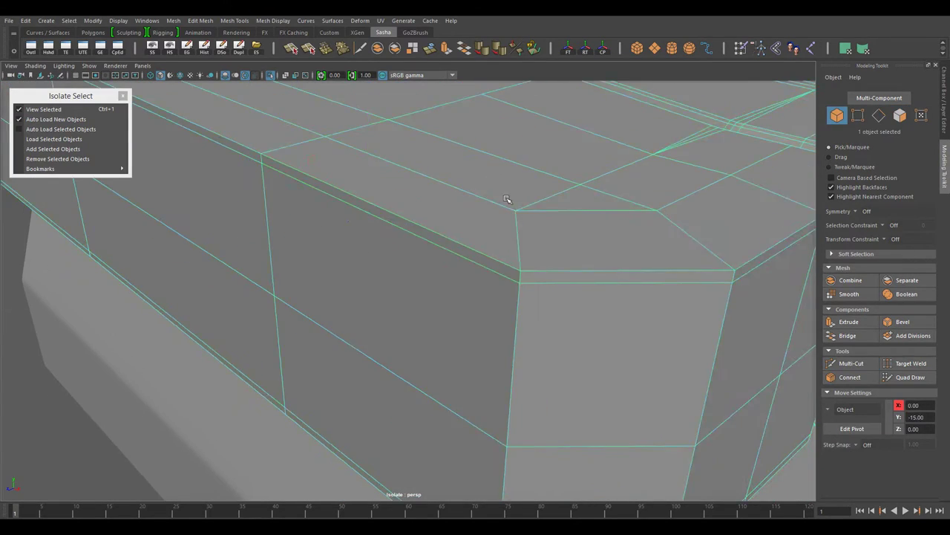
mouse_move(481, 312)
alt+mouse_down()
mouse_move(490, 304)
mouse_move(497, 320)
mouse_move(505, 313)
mouse_move(461, 314)
mouse_move(476, 299)
mouse_move(489, 324)
alt+mouse_up()
scroll(461, 314, up, 3)
scroll(476, 299, up, 3)
Step: Select the run of side-panel faces for the groove, checking the smoothed preview
key(F11)
click(475, 280)
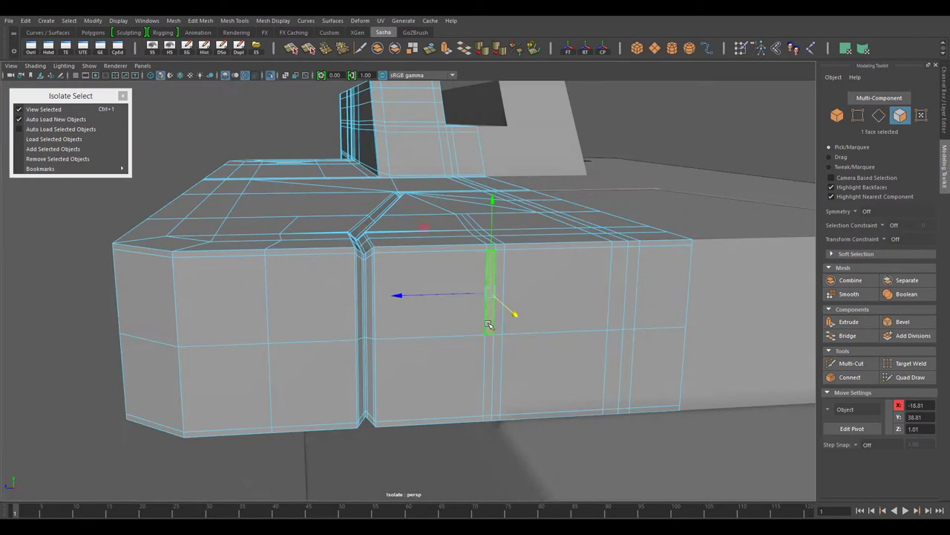
mouse_move(600, 402)
alt+mouse_down()
mouse_move(535, 413)
mouse_move(550, 401)
alt+mouse_up()
key(3)
mouse_move(562, 350)
alt+mouse_down()
mouse_move(449, 276)
mouse_move(435, 384)
mouse_move(462, 373)
mouse_move(461, 349)
alt+mouse_up()
scroll(431, 381, up, 3)
key(1)
scroll(461, 349, up, 3)
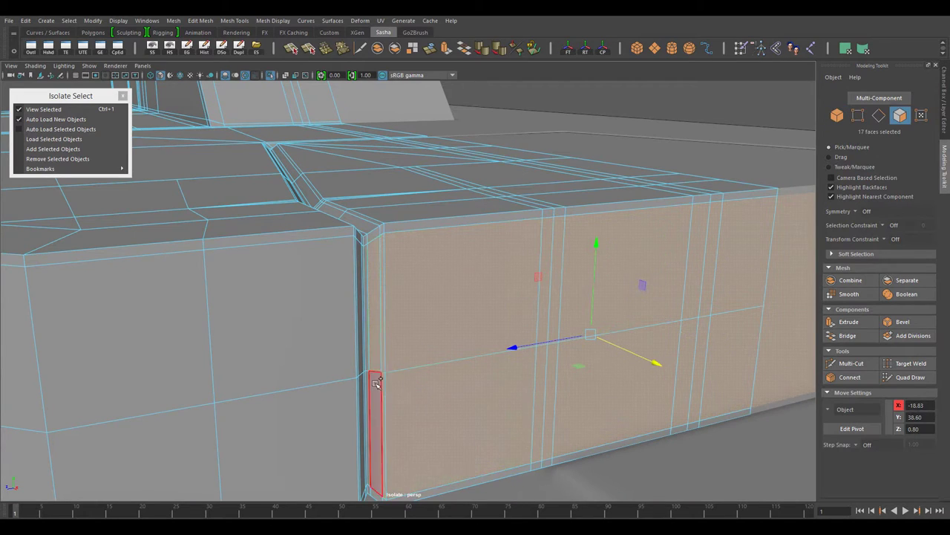
mouse_move(432, 406)
alt+mouse_down()
mouse_move(463, 324)
mouse_move(632, 307)
mouse_move(520, 371)
mouse_move(441, 382)
alt+mouse_up()
key(F8)
Step: Reselect the side panel faces, preview smoothed, and exit isolation to show the full rifle
key(3)
key(1)
right_drag(427, 269, 431, 215)
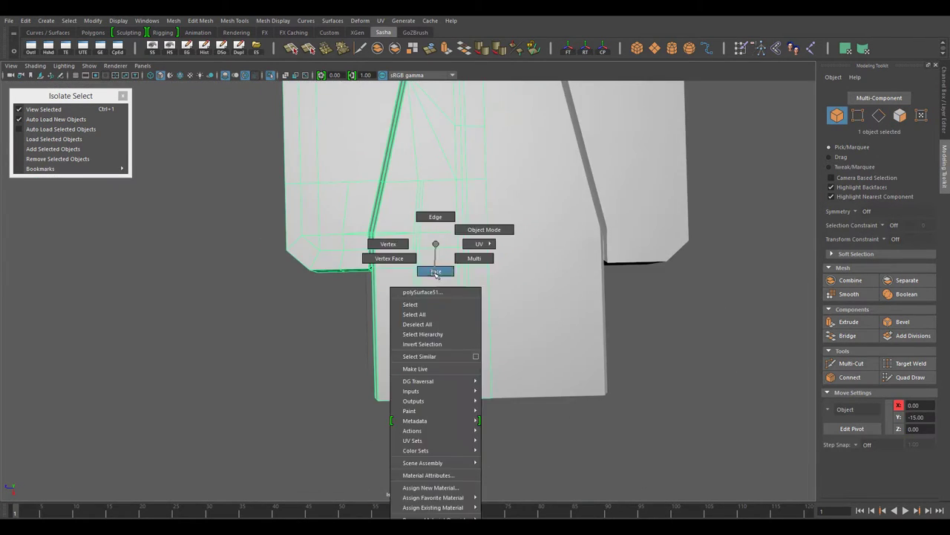
mouse_move(431, 215)
alt+mouse_down()
mouse_move(482, 271)
mouse_move(460, 319)
mouse_move(490, 357)
alt+mouse_up()
key(F8)
key(3)
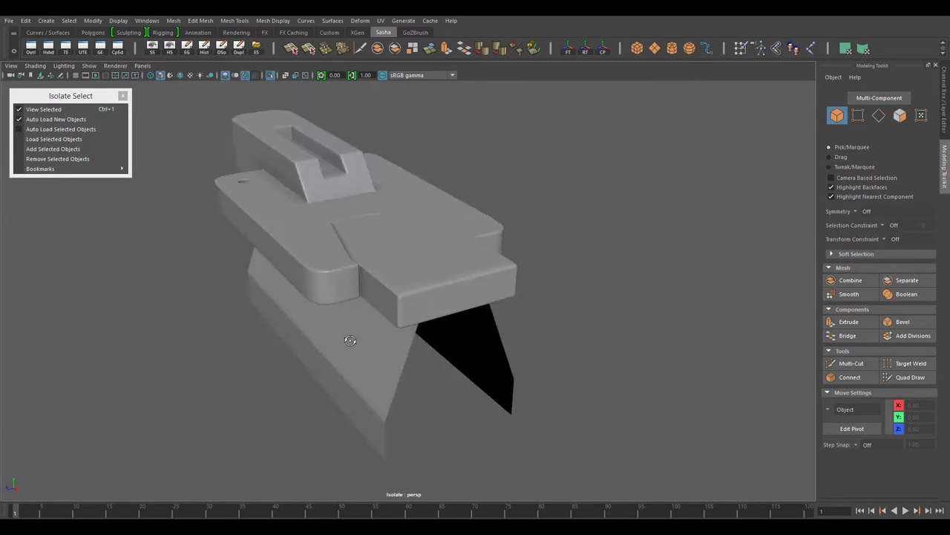
key(ctrl+1)
scroll(520, 397, up, 5)
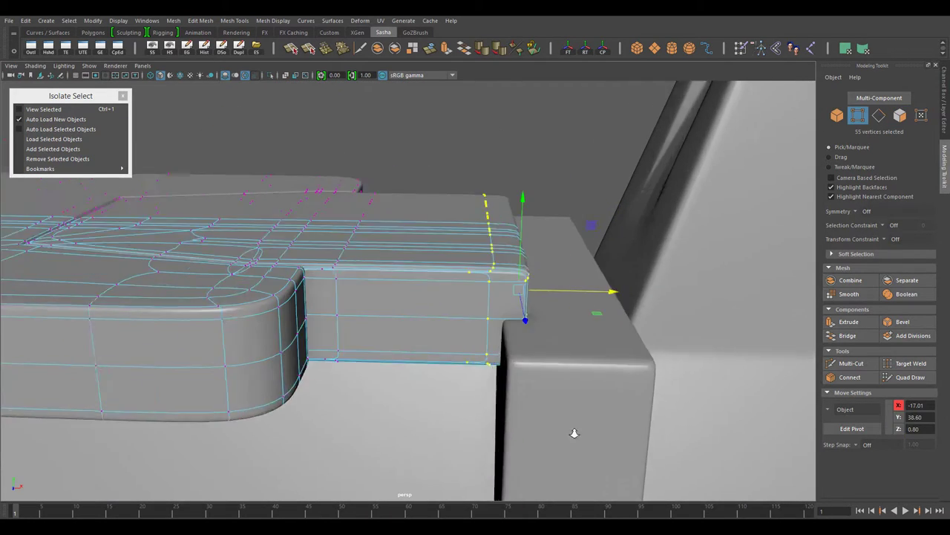
Step: Add a support loop at 0.99 slide at the top plate's end edge
mouse_move(544, 353)
alt+mouse_down()
mouse_move(409, 371)
mouse_move(463, 365)
alt+mouse_up()
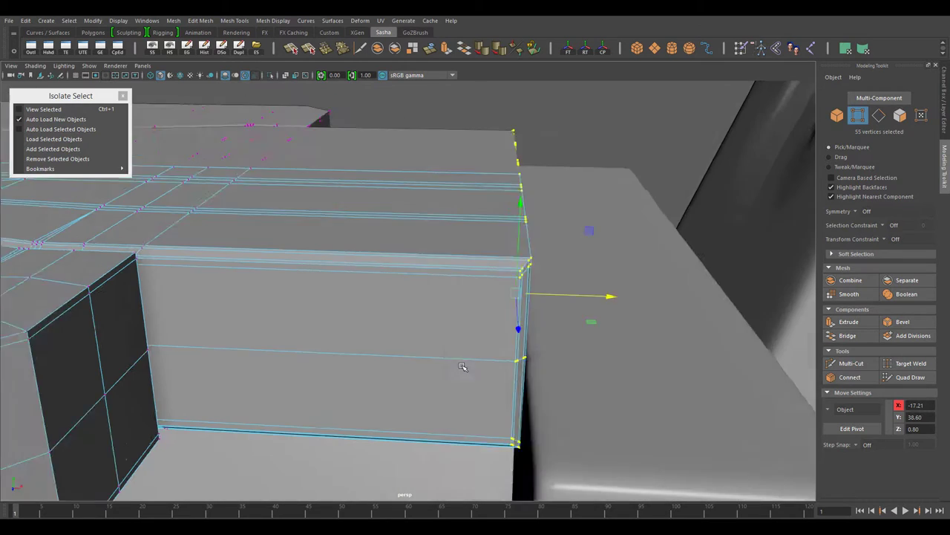
click(428, 238)
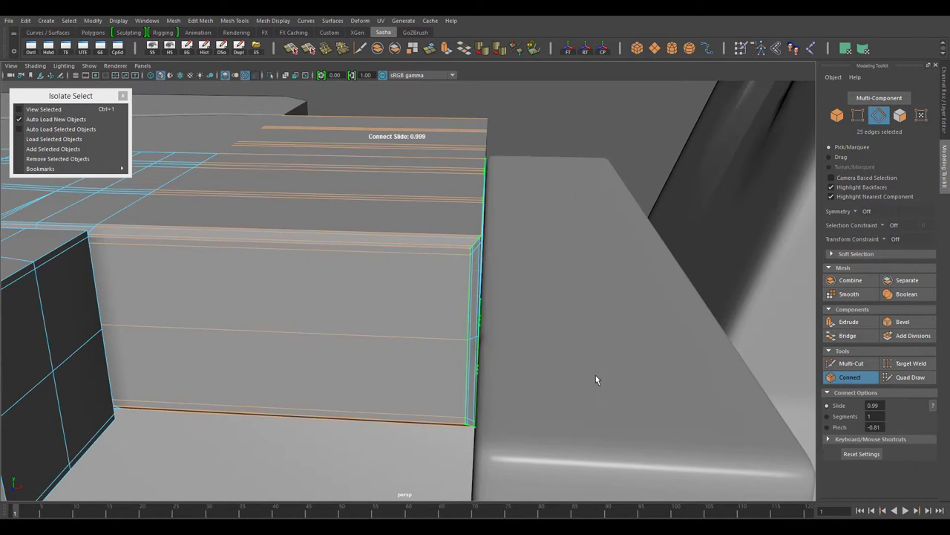
key(w)
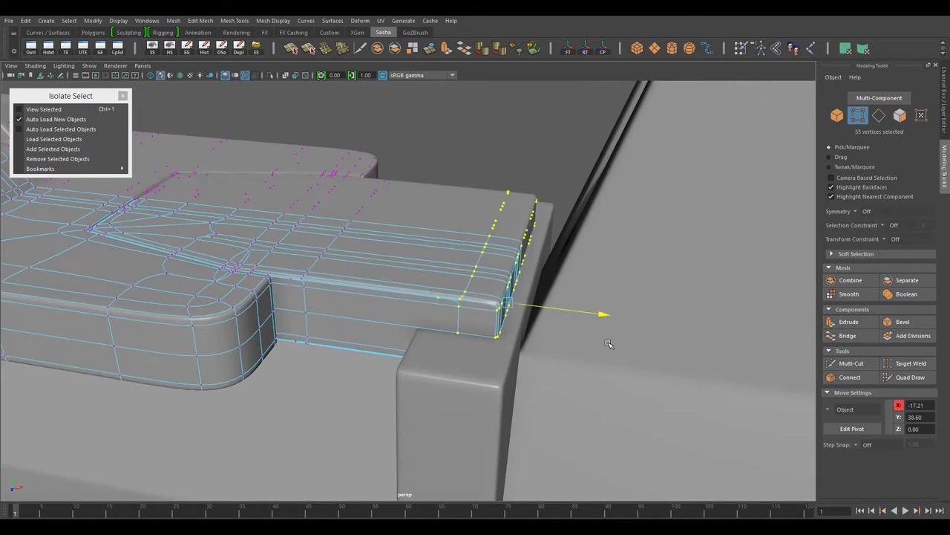
right_drag(509, 235, 524, 231)
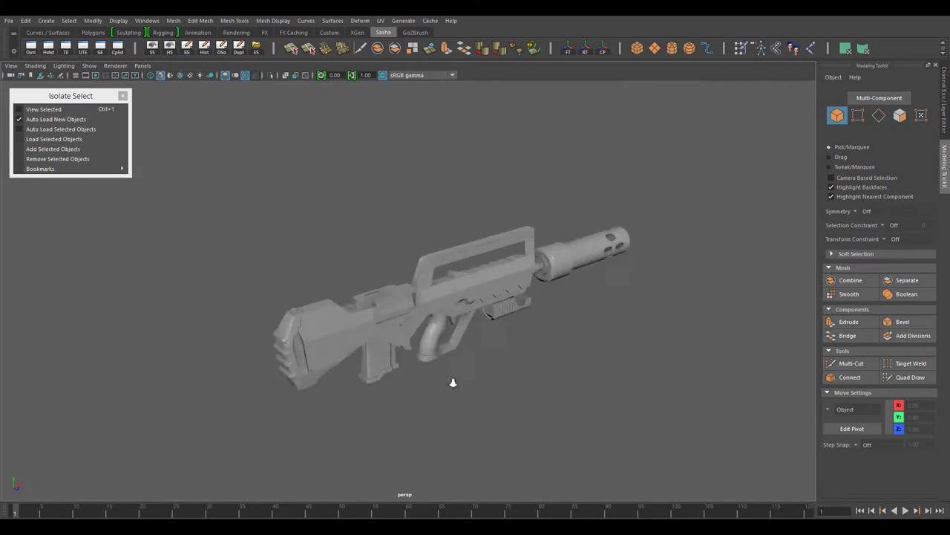
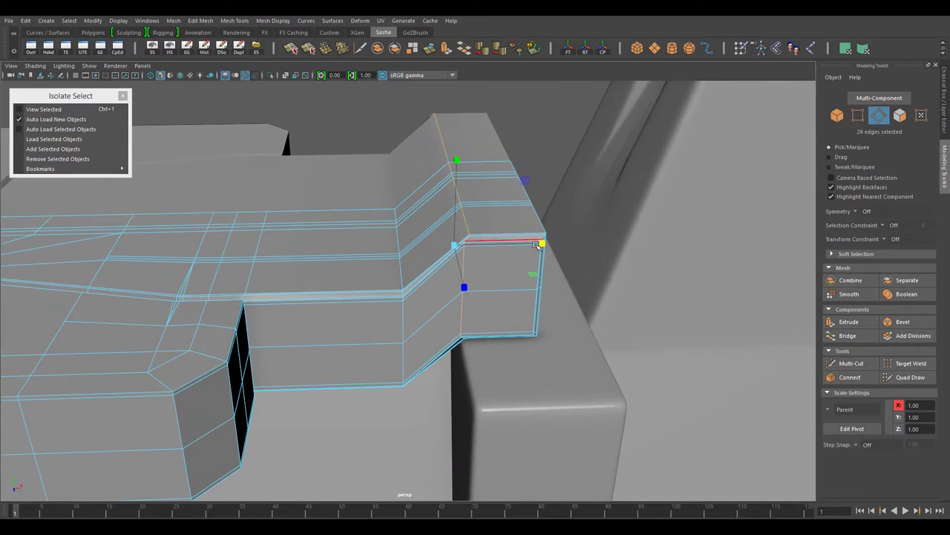
Step: Apply a 2-segment bevel to the selected edge loops around the receiver's raised step
key(w)
alt+drag(538, 245, 475, 300)
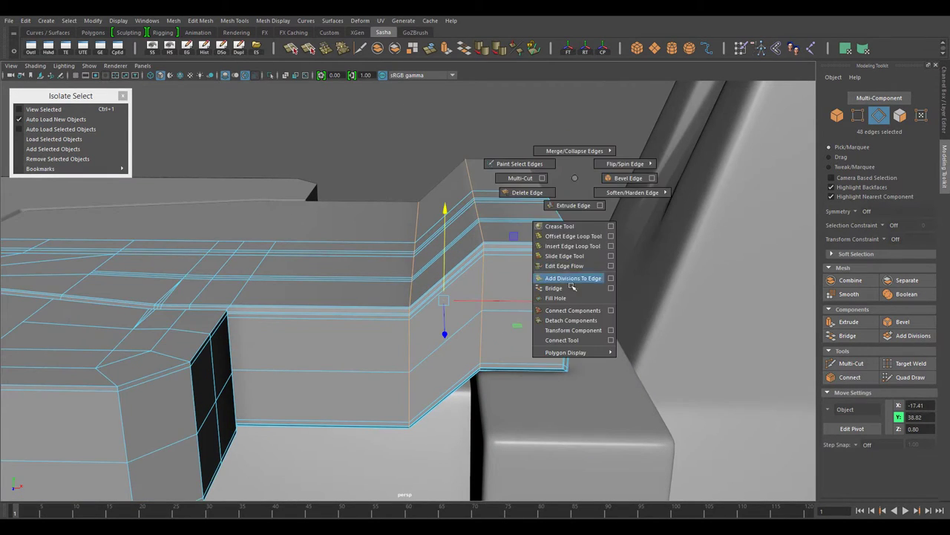
shift+right_drag(572, 286, 628, 178)
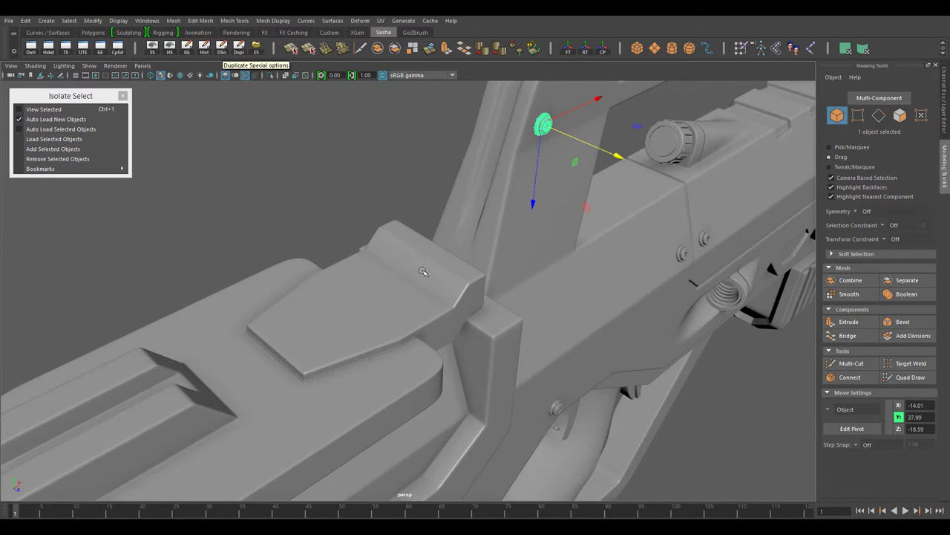
Step: Rotate the small bolt cylinder and move it onto the angled stock plate
alt+right_drag(422, 272, 358, 286)
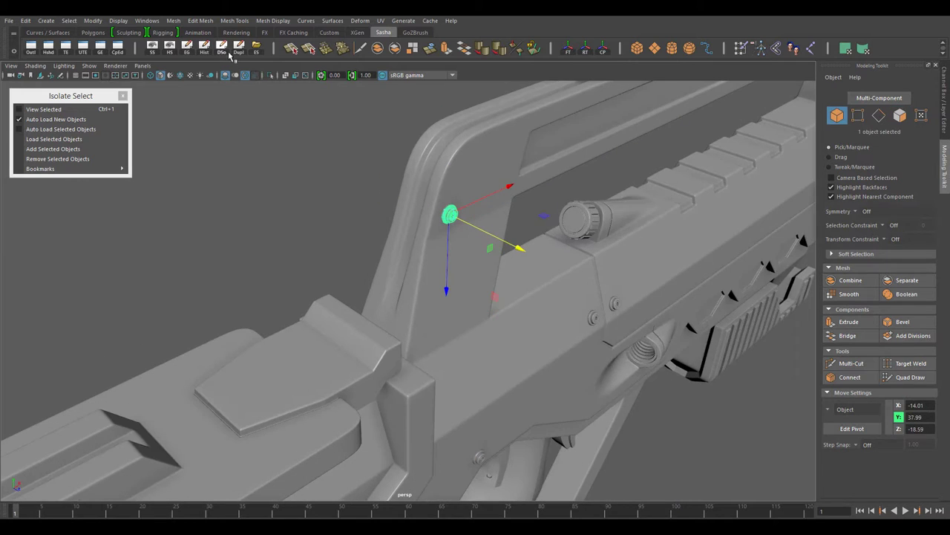
click(221, 48)
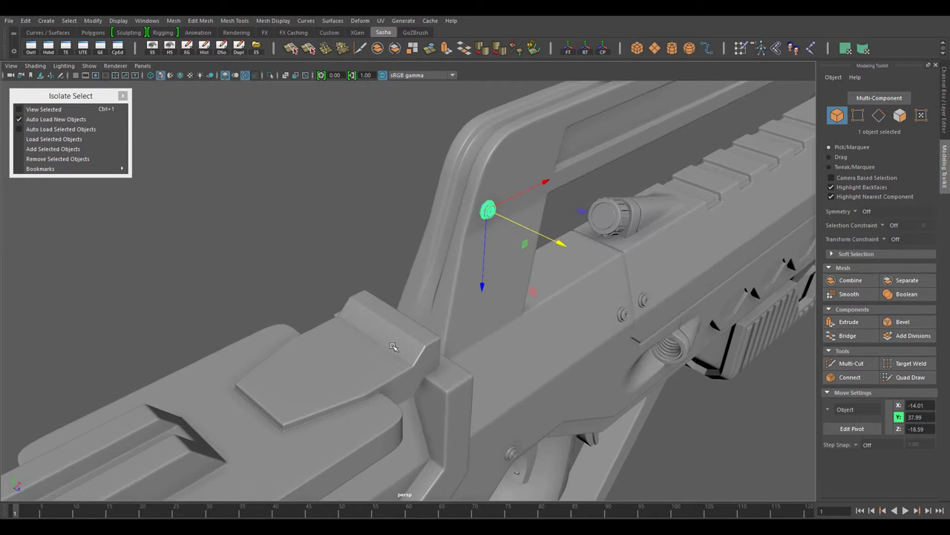
alt+right_drag(381, 399, 466, 422)
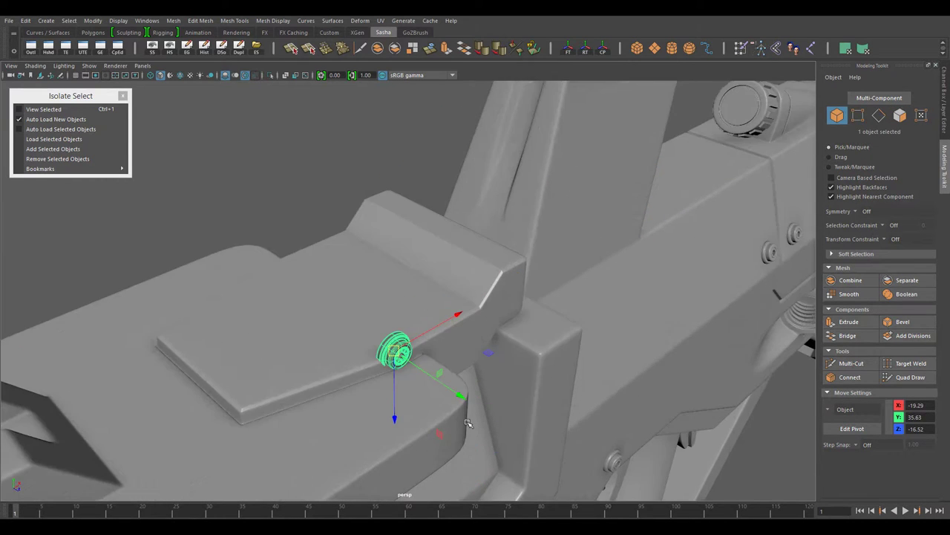
key(f)
key(e)
click(946, 109)
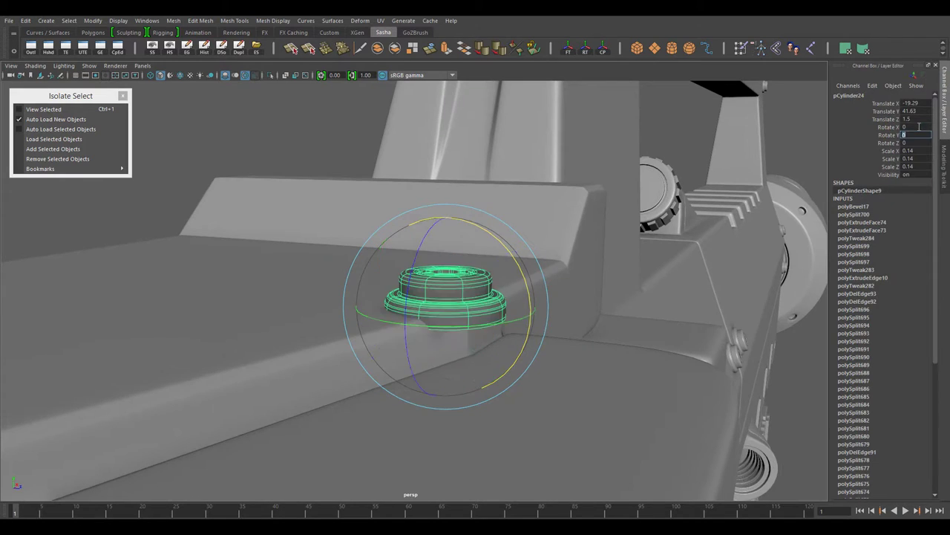
alt+drag(520, 312, 452, 283)
key(w)
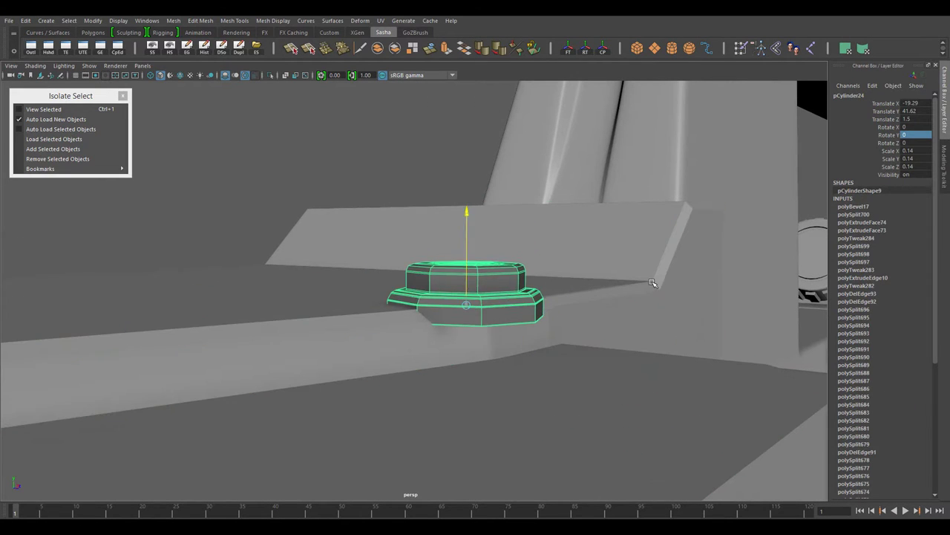
alt+drag(652, 283, 720, 442)
alt+right_drag(510, 243, 335, 276)
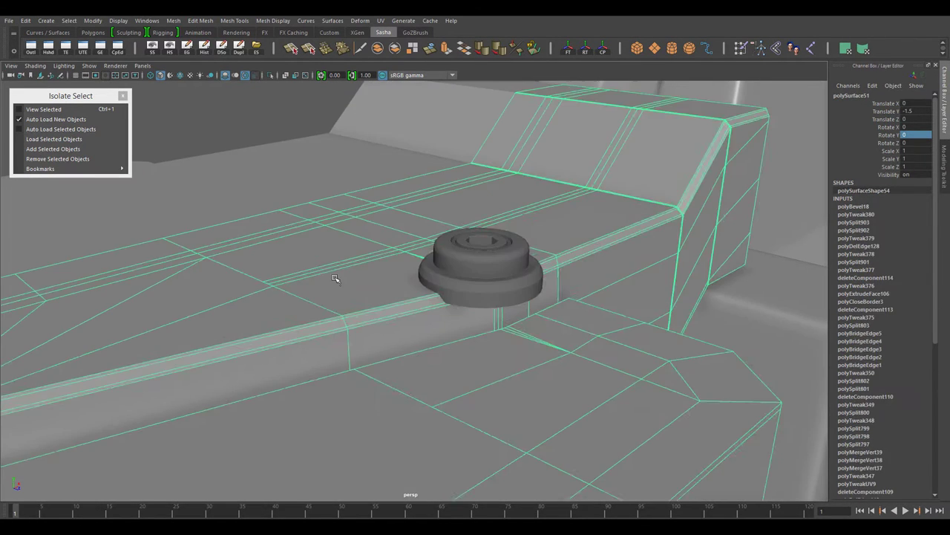
mouse_move(335, 275)
alt+mouse_down()
mouse_move(471, 297)
mouse_move(517, 391)
mouse_move(454, 333)
alt+mouse_up()
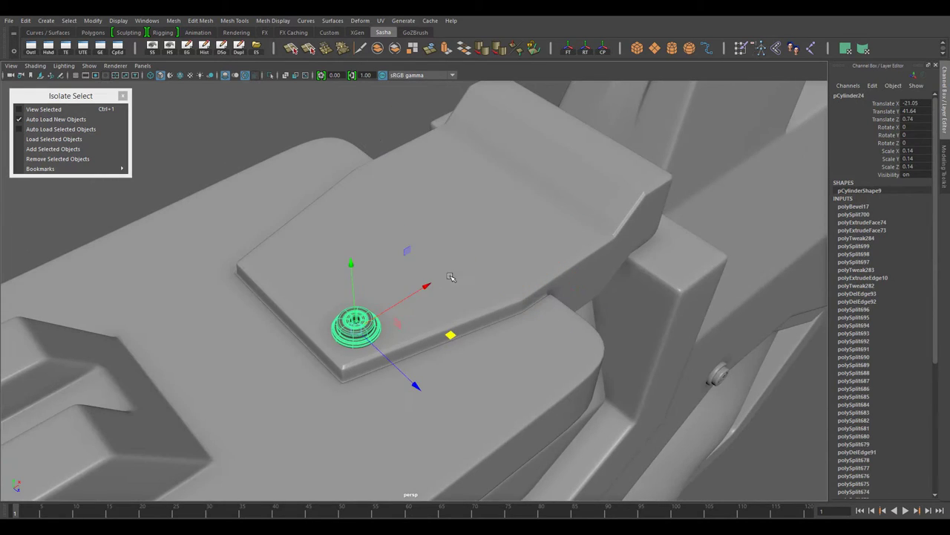
Step: Duplicate the plate bolt with Duplicate Special and slide the slightly enlarged copy across the plate
alt+right_drag(450, 277, 415, 312)
alt+drag(416, 312, 492, 378)
alt+right_drag(492, 378, 498, 391)
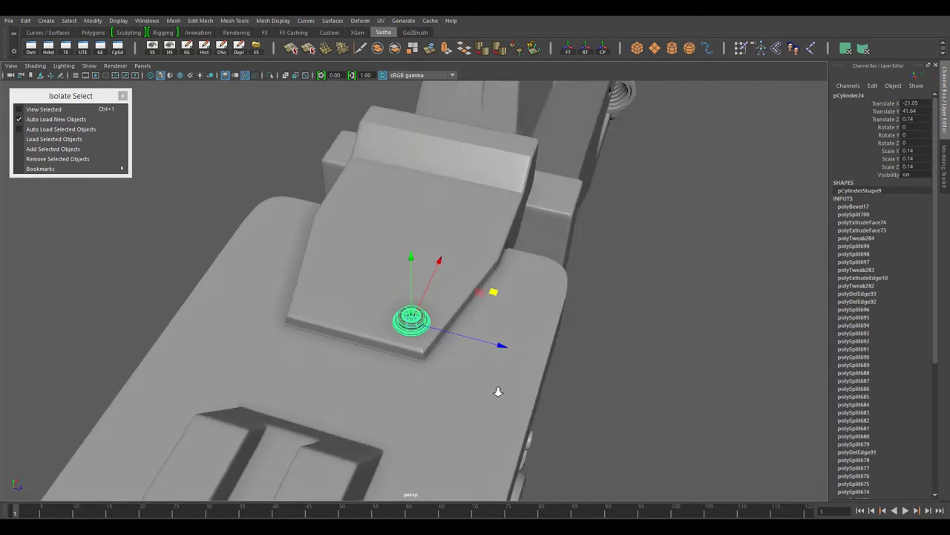
alt+drag(498, 391, 753, 337)
alt+right_drag(626, 361, 594, 372)
alt+drag(594, 371, 520, 364)
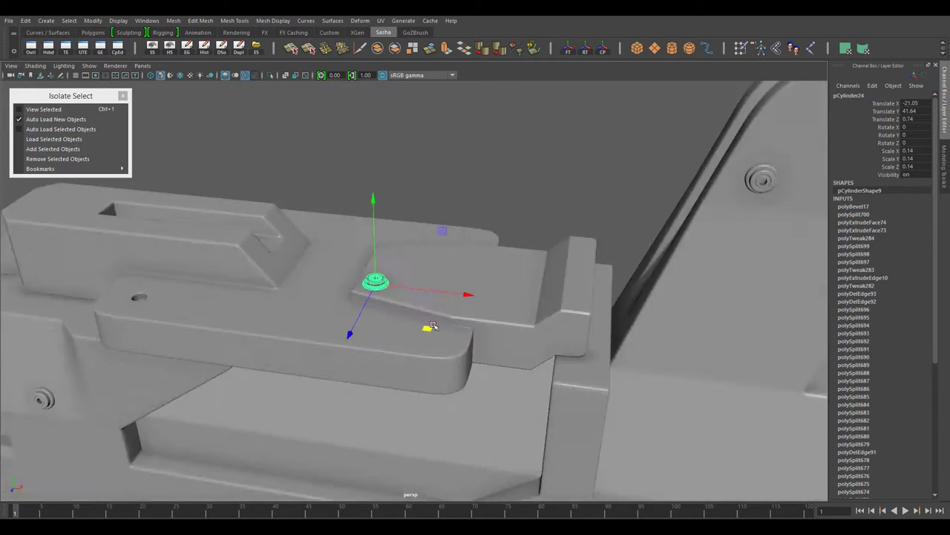
alt+right_drag(520, 364, 482, 371)
alt+drag(483, 371, 460, 360)
alt+right_drag(460, 360, 451, 352)
click(418, 333)
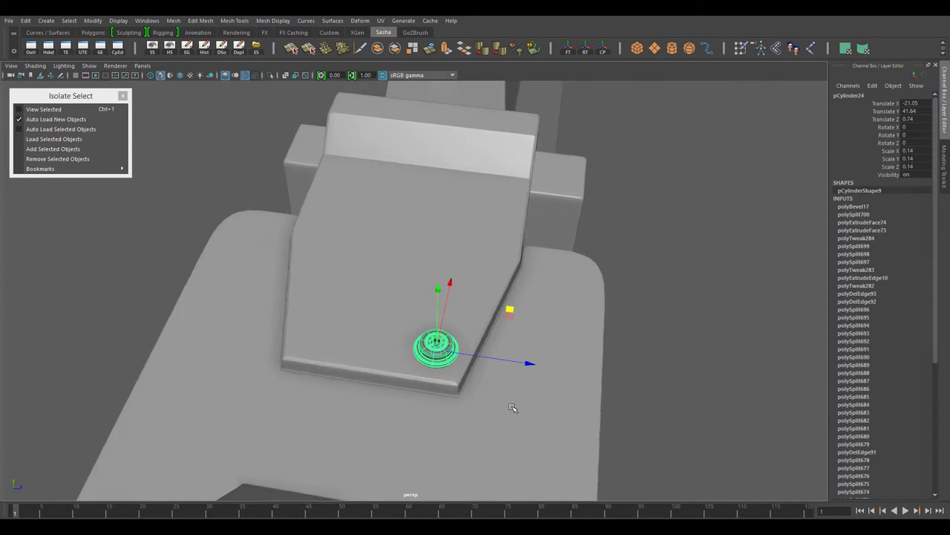
key(ctrl+shift+d)
click(594, 388)
middle_drag(479, 242, 480, 249)
alt+drag(481, 249, 484, 288)
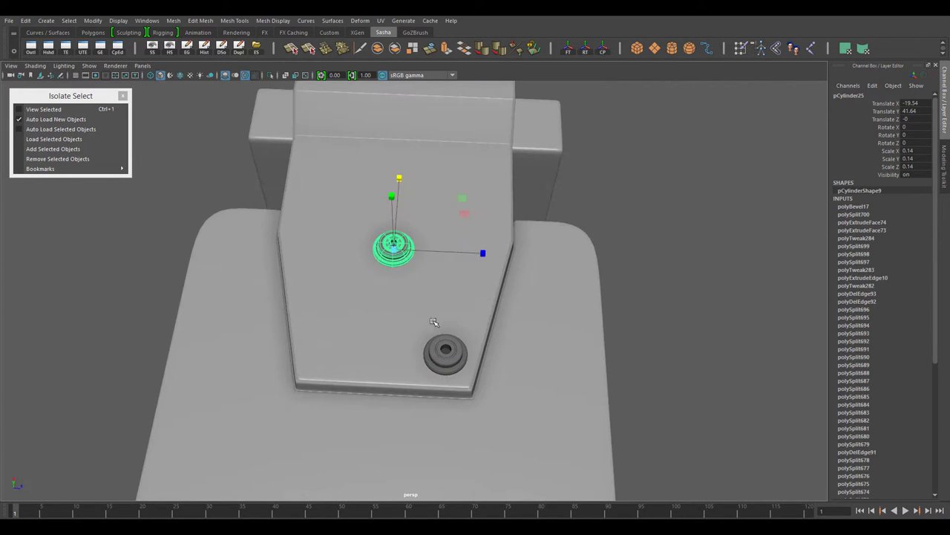
alt+drag(434, 322, 409, 254)
drag(409, 253, 425, 257)
Step: Duplicate the stock-plate bolt again and select the whole bolt group
key(a)
click(391, 352)
mouse_move(390, 352)
alt+mouse_down()
mouse_move(403, 403)
mouse_move(448, 389)
mouse_move(483, 416)
alt+mouse_up()
scroll(471, 386, up, 10)
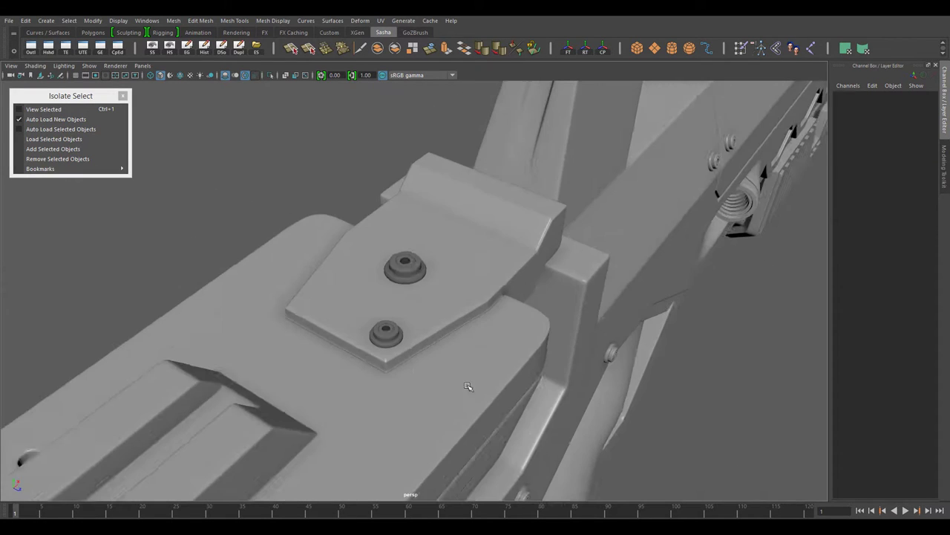
click(387, 329)
mouse_move(386, 334)
alt+mouse_down()
mouse_move(386, 418)
mouse_move(471, 431)
mouse_move(399, 347)
mouse_move(475, 356)
alt+mouse_up()
scroll(446, 371, up, 5)
key(ctrl+shift+d)
click(636, 386)
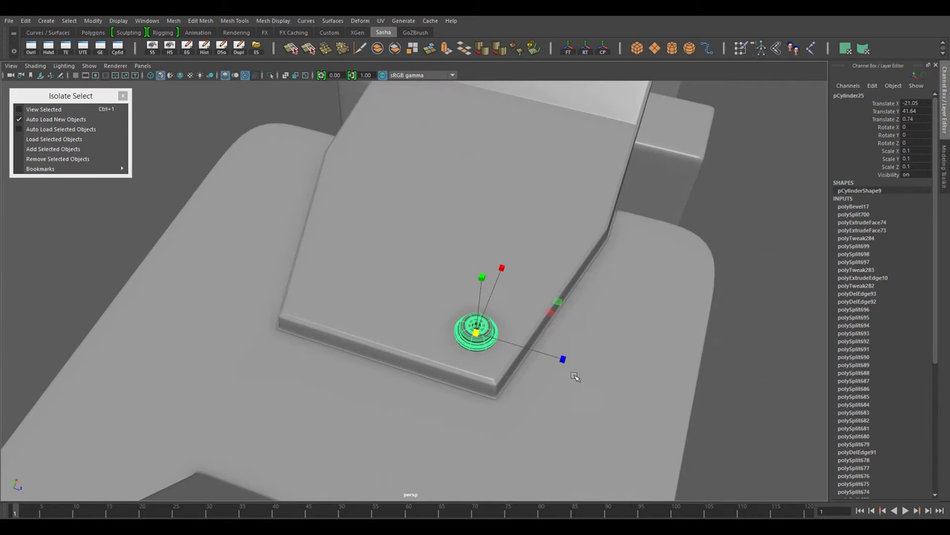
mouse_move(635, 387)
alt+mouse_down()
mouse_move(324, 173)
mouse_move(520, 338)
mouse_move(413, 201)
alt+mouse_up()
scroll(565, 337, down, 5)
key(Up)
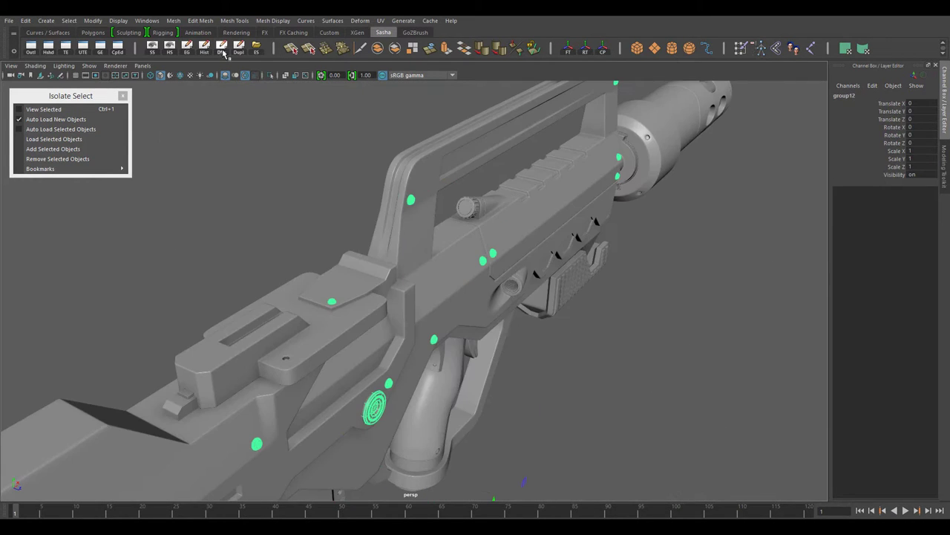
Step: Check the Duplicate Special settings and select the boxy part beside the receiver
click(222, 49)
click(596, 392)
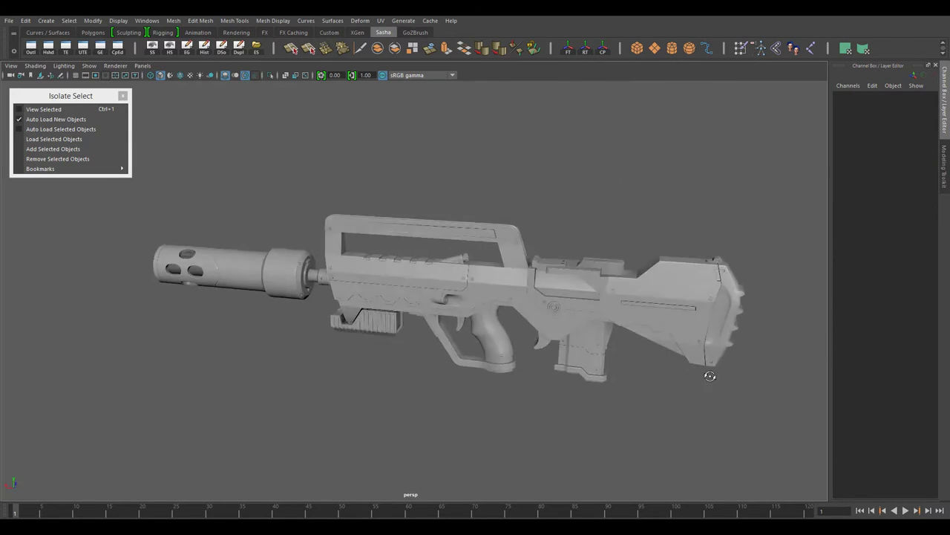
alt+drag(709, 376, 212, 314)
scroll(445, 294, up, 5)
click(446, 294)
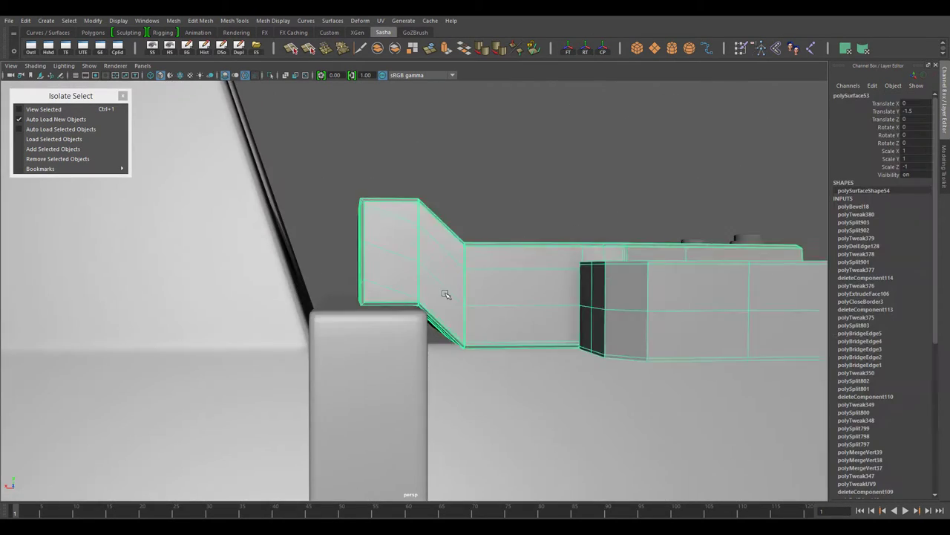
alt+drag(446, 294, 468, 312)
Step: Move the edge loops near the bottom of the boxy part slightly lower
key(F10)
click(413, 245)
mouse_move(413, 244)
alt+mouse_down()
mouse_move(472, 192)
mouse_move(520, 222)
alt+mouse_up()
key(w)
scroll(740, 206, up, 5)
click(945, 165)
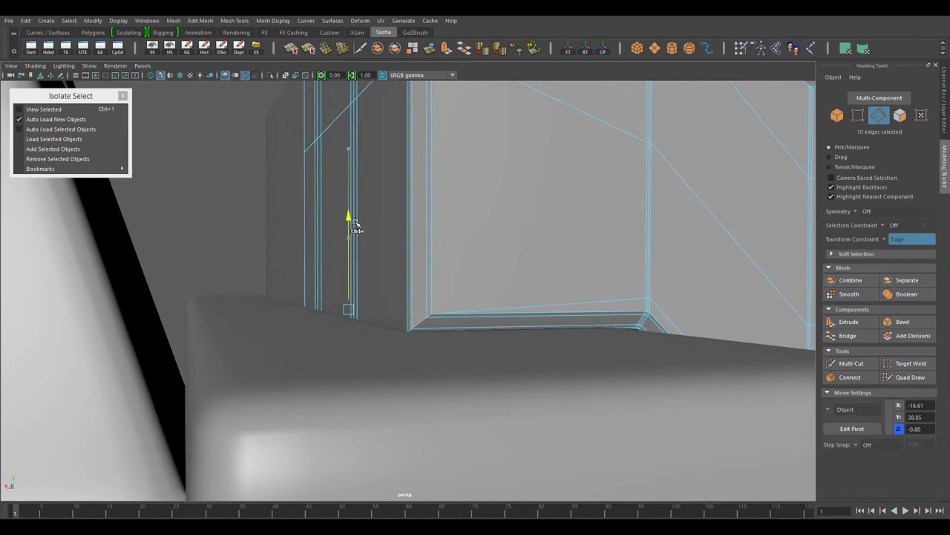
mouse_move(355, 224)
mouse_down()
mouse_move(353, 245)
mouse_move(458, 305)
mouse_move(390, 275)
mouse_move(467, 255)
mouse_move(146, 238)
mouse_move(574, 236)
mouse_up()
Step: Pick another edge pair, then pull back and select the receiver body part
click(390, 276)
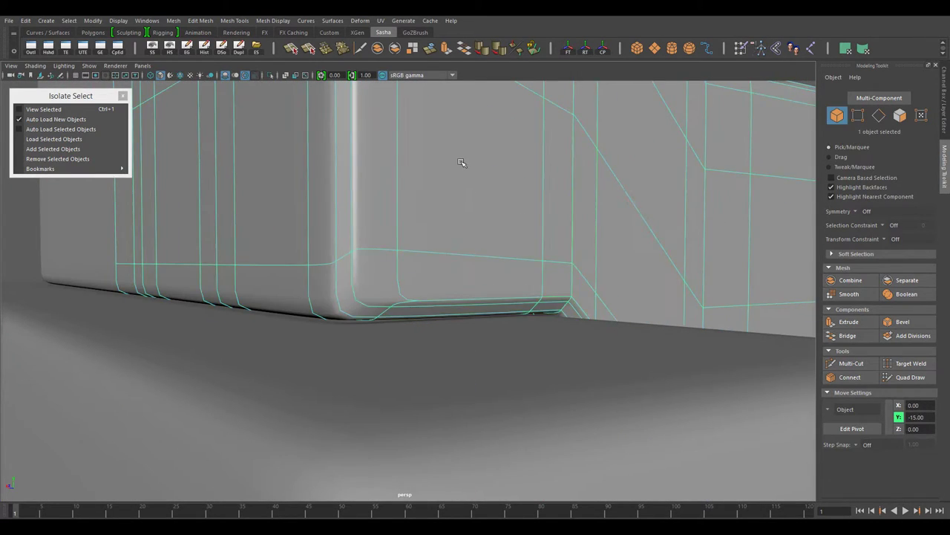
alt+right_drag(461, 162, 308, 329)
alt+drag(307, 329, 557, 373)
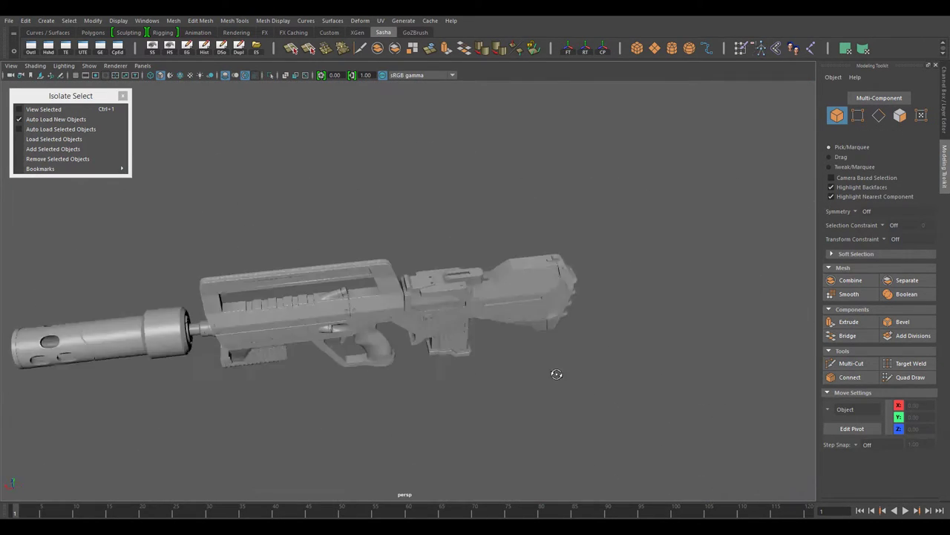
alt+drag(447, 370, 446, 416)
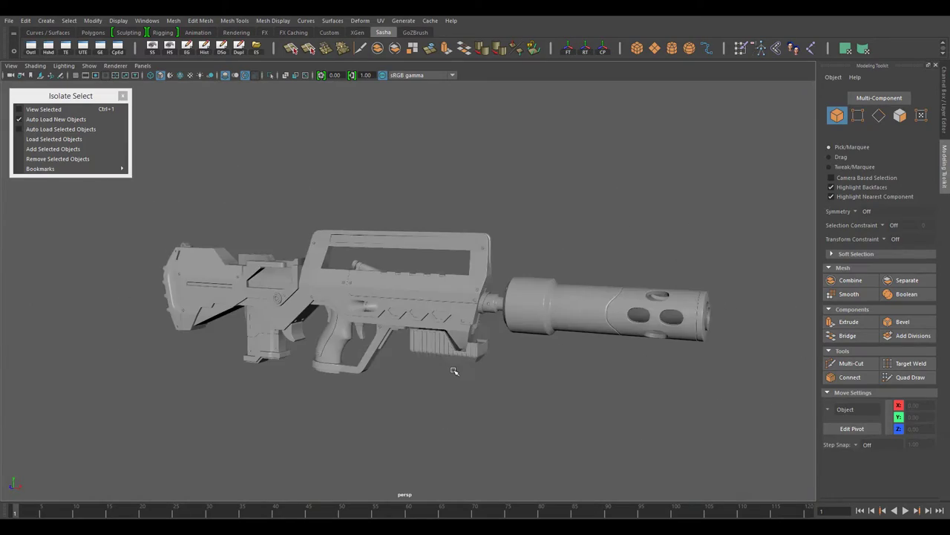
alt+right_drag(454, 370, 498, 303)
mouse_move(498, 303)
alt+mouse_down()
mouse_move(471, 382)
mouse_move(393, 340)
alt+mouse_up()
click(460, 376)
alt+right_drag(393, 339, 420, 341)
Step: Connect the side edge ring with new edges centred at 0.5 and pinched
click(438, 397)
alt+drag(438, 397, 375, 360)
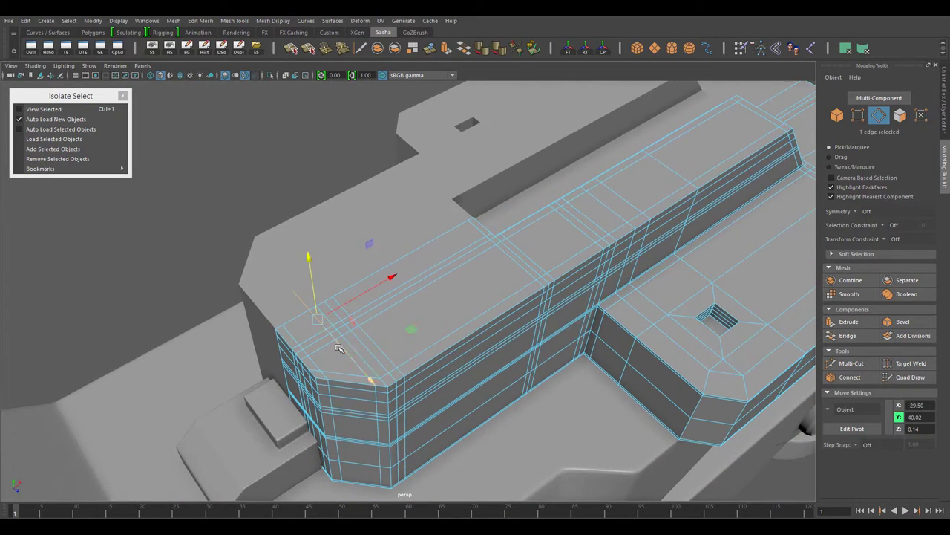
mouse_move(338, 304)
alt+mouse_down()
mouse_move(435, 357)
mouse_move(393, 364)
mouse_move(429, 406)
mouse_move(377, 343)
alt+mouse_up()
click(393, 364)
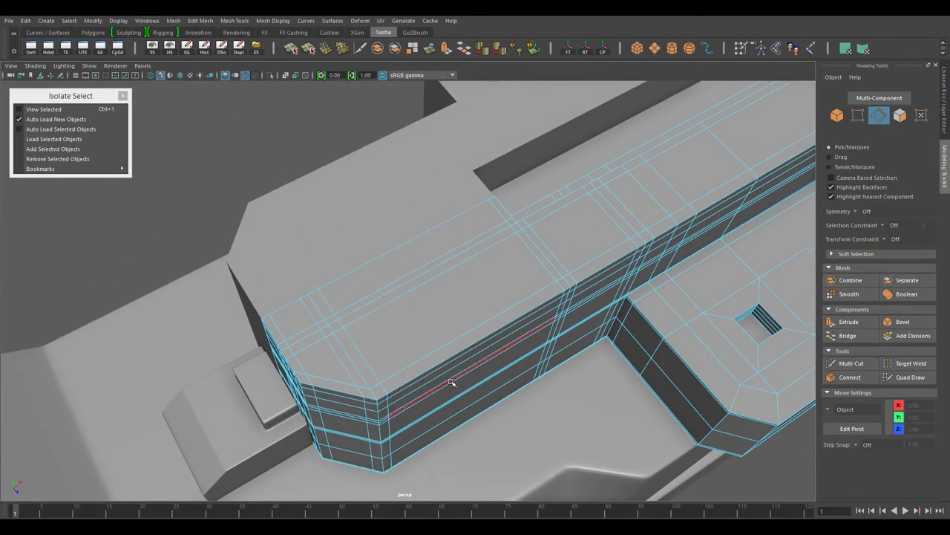
double_click(451, 382)
mouse_move(451, 382)
alt+mouse_down()
mouse_move(594, 371)
mouse_move(751, 382)
mouse_move(447, 381)
mouse_move(520, 386)
alt+mouse_up()
key(Return)
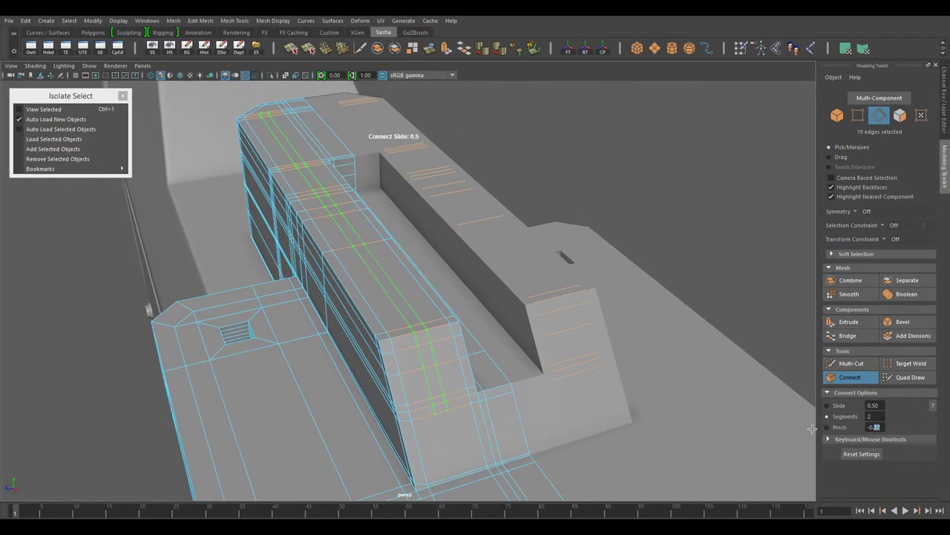
alt+drag(812, 428, 815, 444)
key(w)
Step: Select a loop of top faces on the receiver part and extrude them
alt+drag(388, 353, 440, 351)
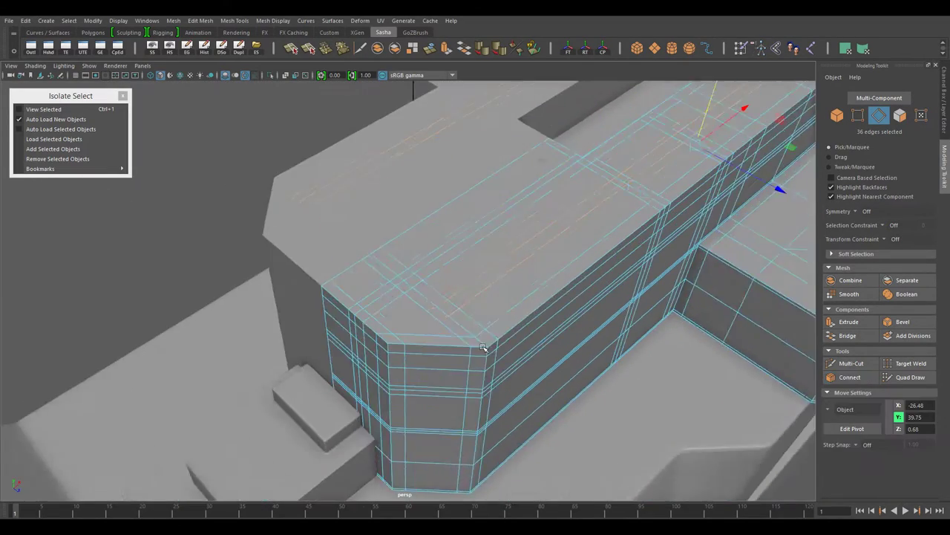
alt+right_drag(389, 328, 422, 361)
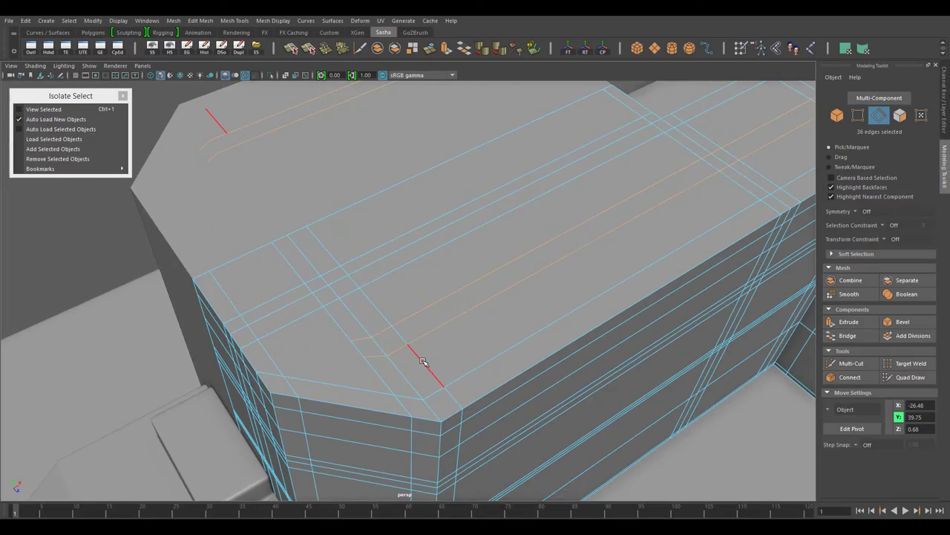
alt+drag(447, 376, 401, 274)
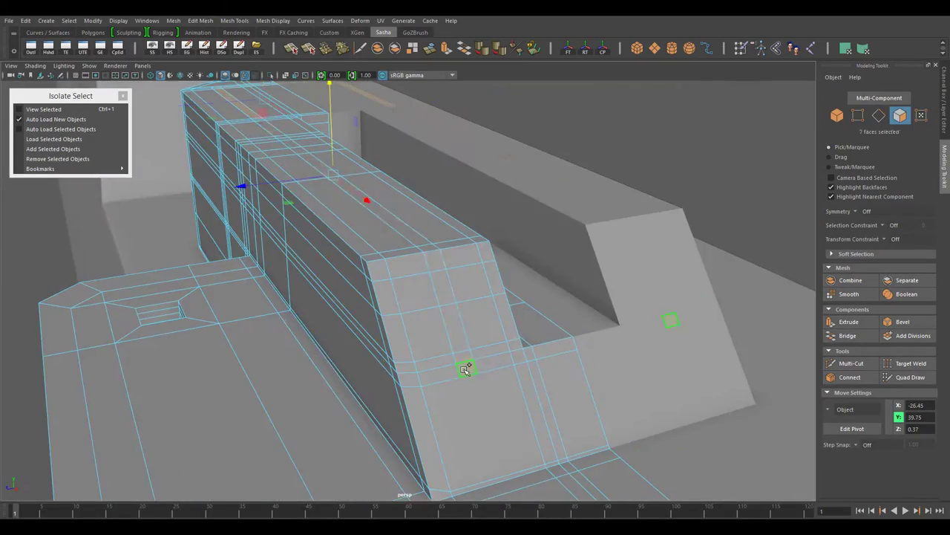
mouse_move(425, 315)
alt+mouse_down()
mouse_move(610, 261)
mouse_move(596, 319)
alt+mouse_up()
shift+double_click(610, 261)
key(ctrl+e)
key(w)
Step: Insert connecting edges across the groove edges and slide them along the groove
mouse_move(532, 317)
alt+mouse_down()
mouse_move(450, 346)
mouse_move(515, 339)
mouse_move(414, 239)
alt+mouse_up()
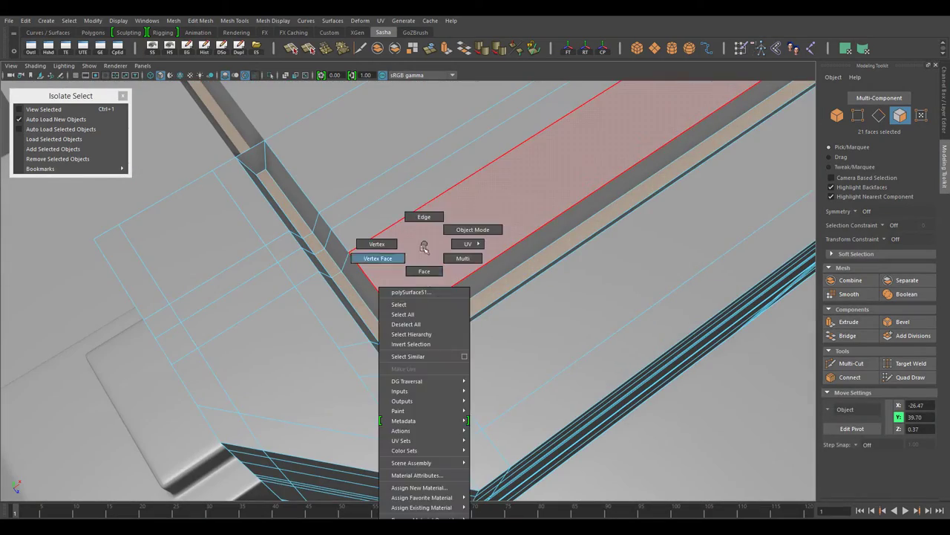
right_drag(414, 239, 373, 299)
alt+drag(473, 266, 554, 307)
middle_drag(554, 308, 677, 396)
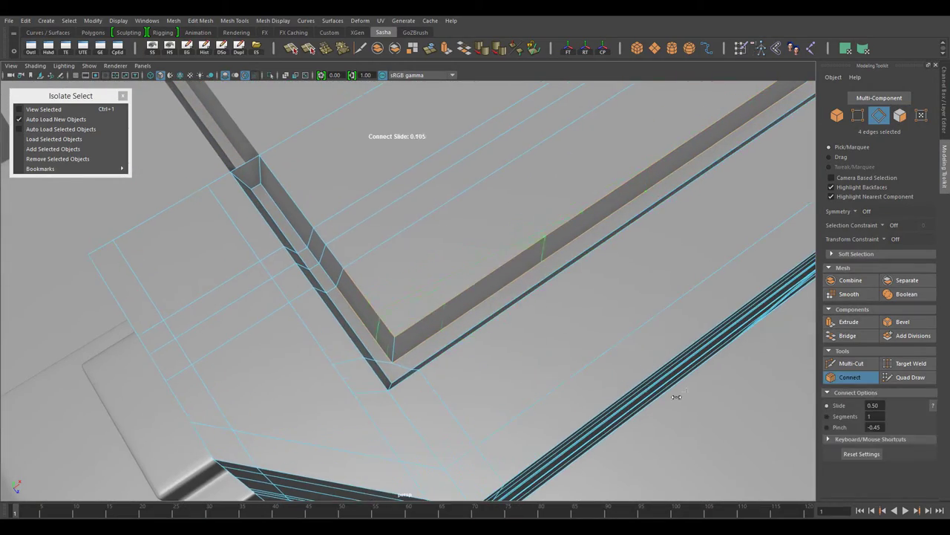
mouse_move(598, 247)
mouse_down()
mouse_move(401, 370)
mouse_move(454, 406)
mouse_move(479, 339)
mouse_move(461, 357)
mouse_move(475, 374)
mouse_move(381, 312)
mouse_up()
shift+right_drag(583, 297, 573, 450)
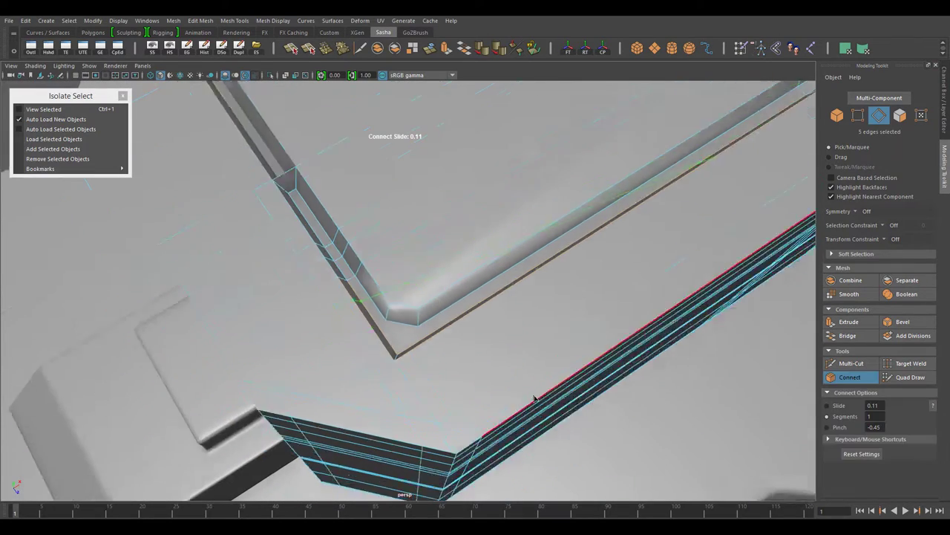
mouse_move(572, 450)
alt+mouse_down()
mouse_move(735, 383)
mouse_move(584, 402)
alt+mouse_up()
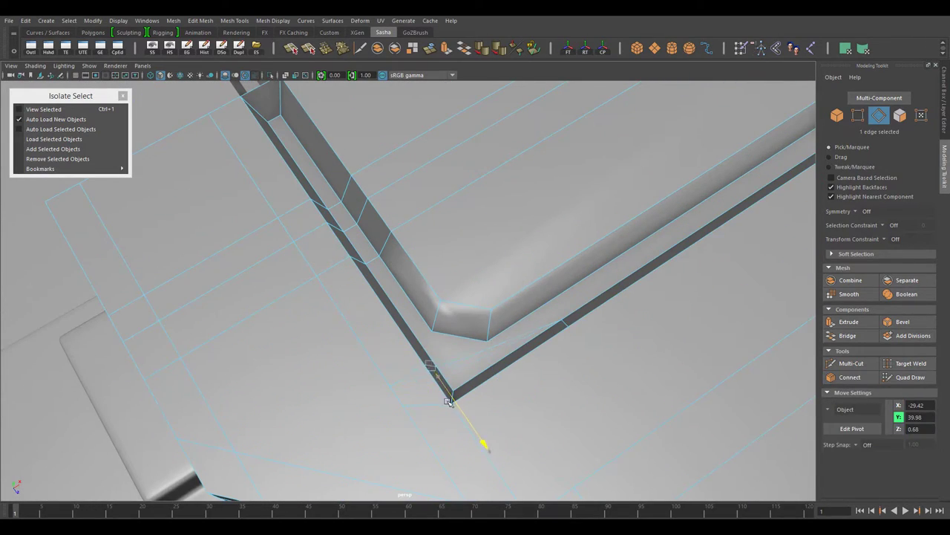
Step: Cut new edges into the bevelled groove corner and select the ledge-top faces
alt+drag(564, 333, 505, 312)
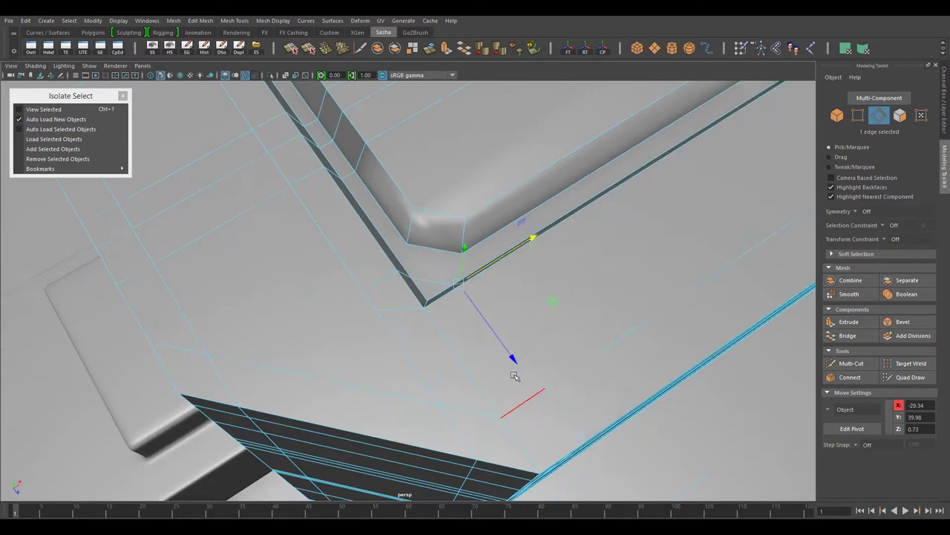
shift+right_drag(475, 268, 472, 299)
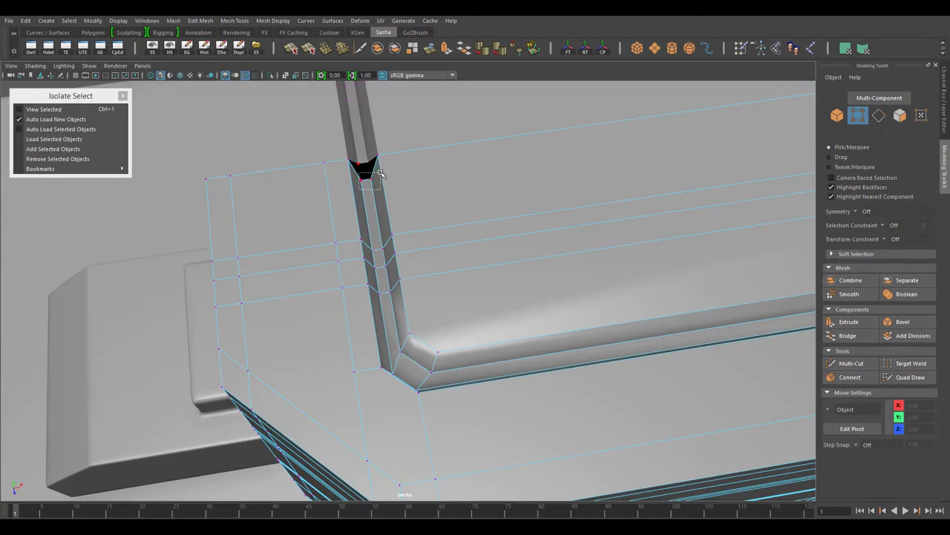
alt+drag(373, 219, 483, 325)
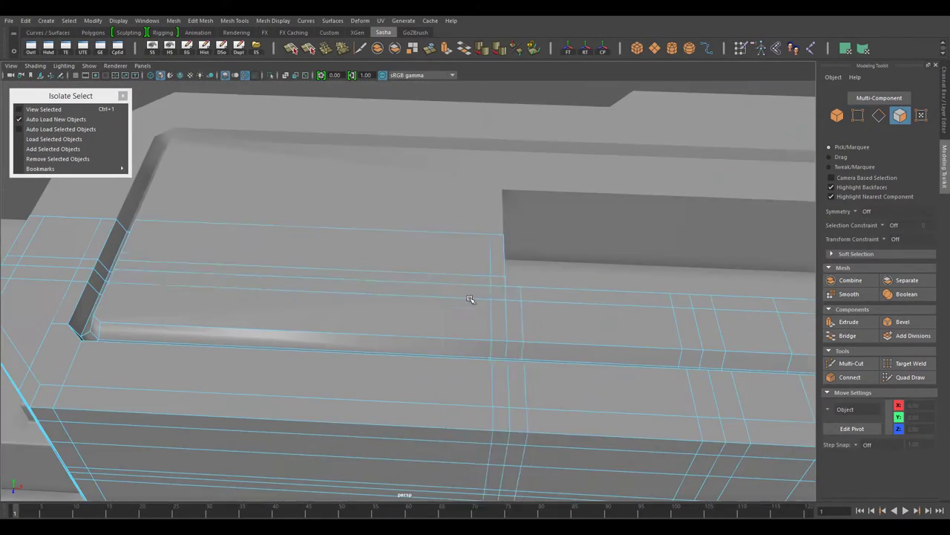
right_drag(484, 217, 477, 250)
right_drag(371, 271, 371, 271)
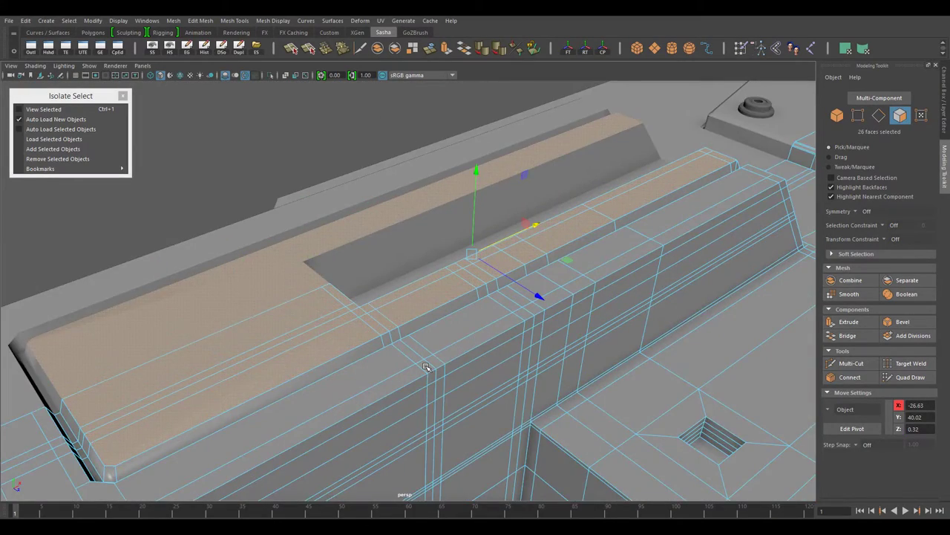
Step: Connect the selected ledge-top edges with a new edge
alt+drag(426, 366, 315, 349)
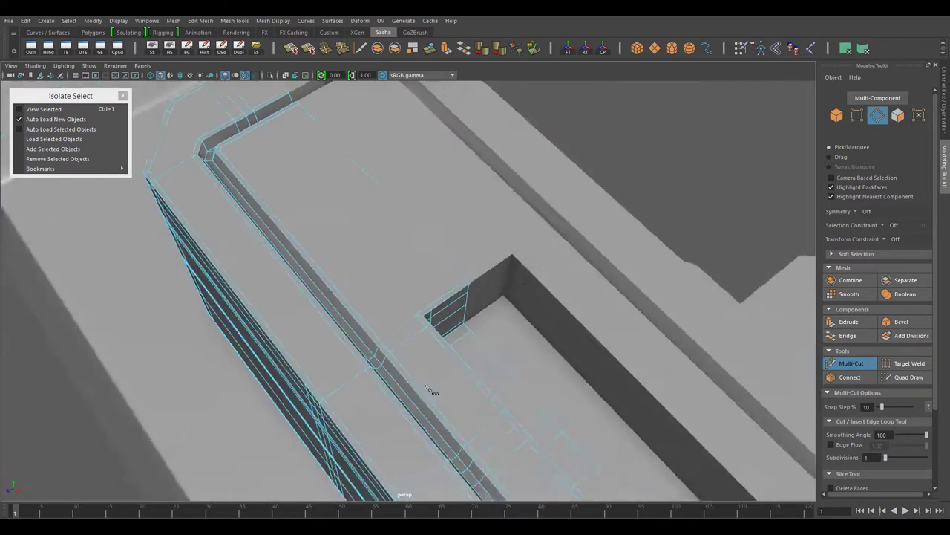
key(w)
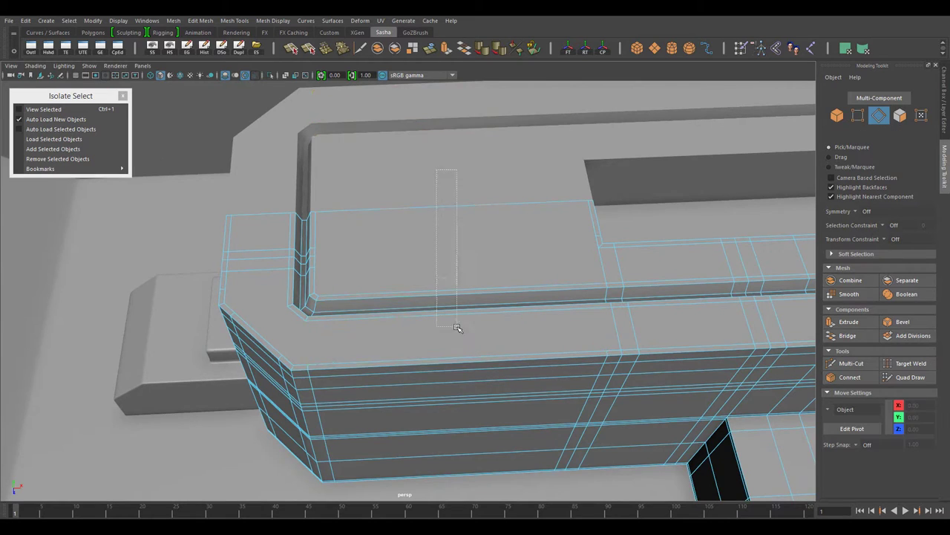
drag(457, 327, 458, 328)
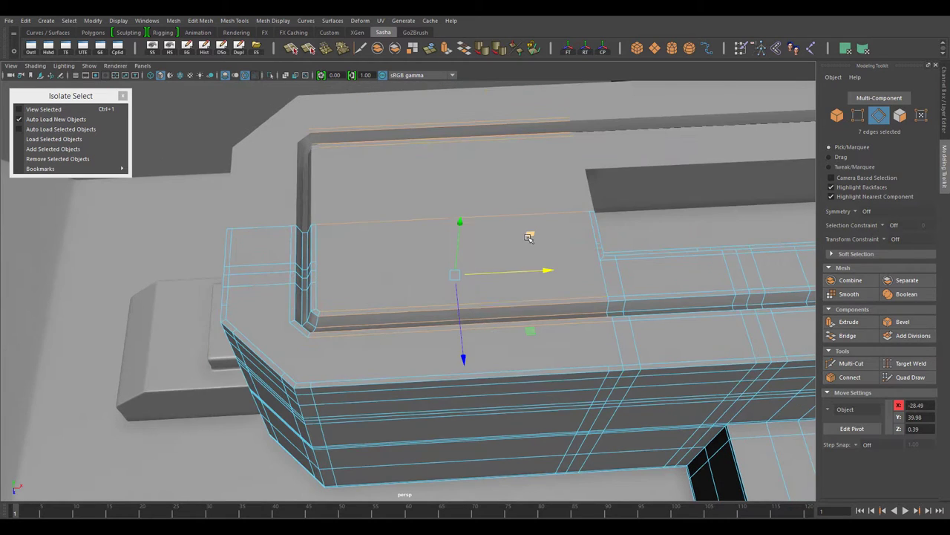
shift+right_drag(530, 232, 520, 343)
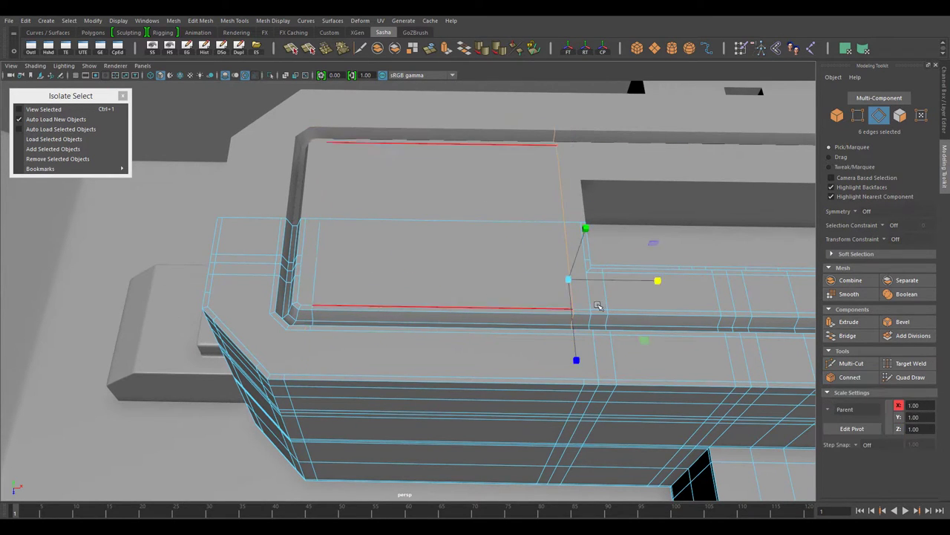
Step: Multi-Cut new edges across the bevelled ledge face and its corner
alt+drag(598, 306, 435, 268)
shift+right_drag(435, 267, 466, 357)
alt+drag(375, 344, 448, 380)
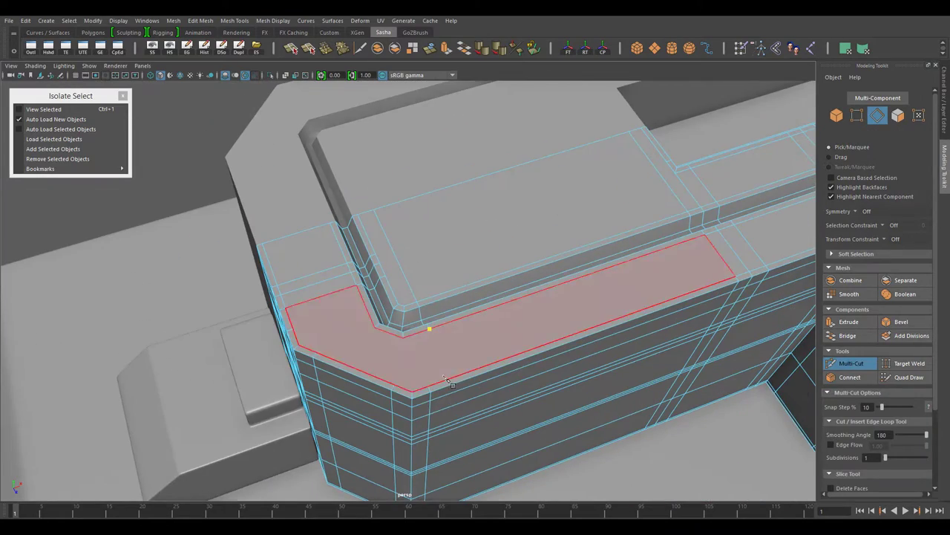
mouse_move(424, 345)
alt+mouse_down()
mouse_move(452, 364)
mouse_move(496, 321)
alt+mouse_up()
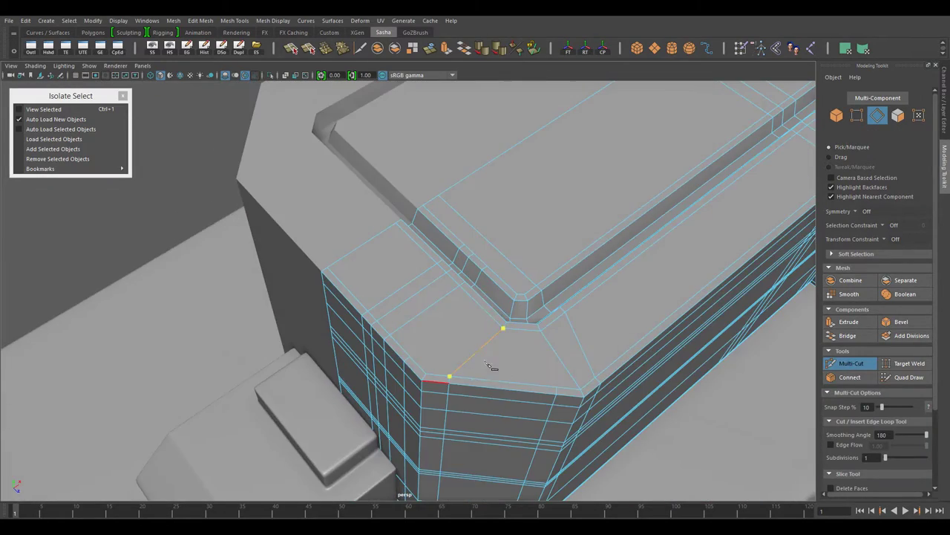
mouse_move(490, 366)
alt+mouse_down()
mouse_move(503, 373)
mouse_move(492, 357)
mouse_move(483, 363)
mouse_move(494, 379)
mouse_move(497, 365)
mouse_move(503, 382)
mouse_move(381, 352)
mouse_move(456, 350)
mouse_move(498, 292)
alt+mouse_up()
key(w)
Step: Select an edge loop on the ledge and connect it with new edges
shift+right_click(378, 258)
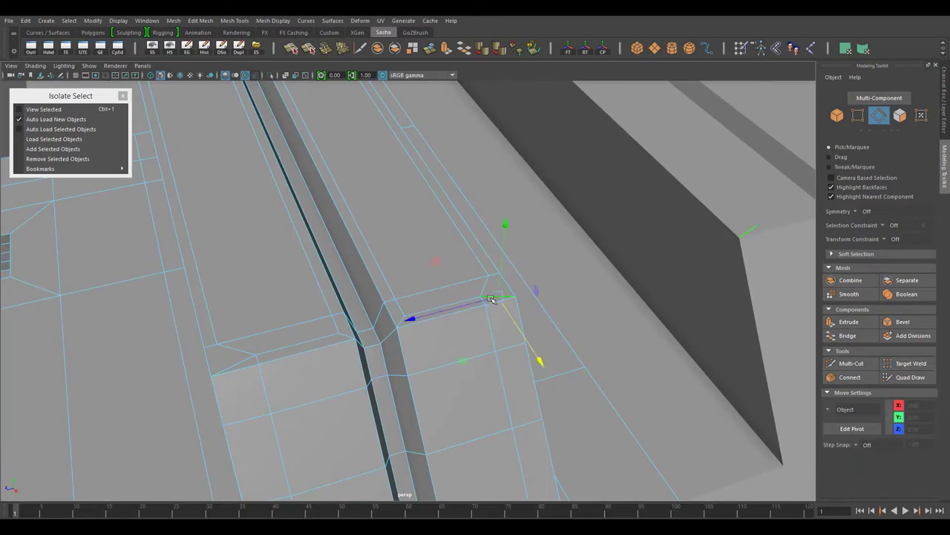
scroll(422, 358, down, 5)
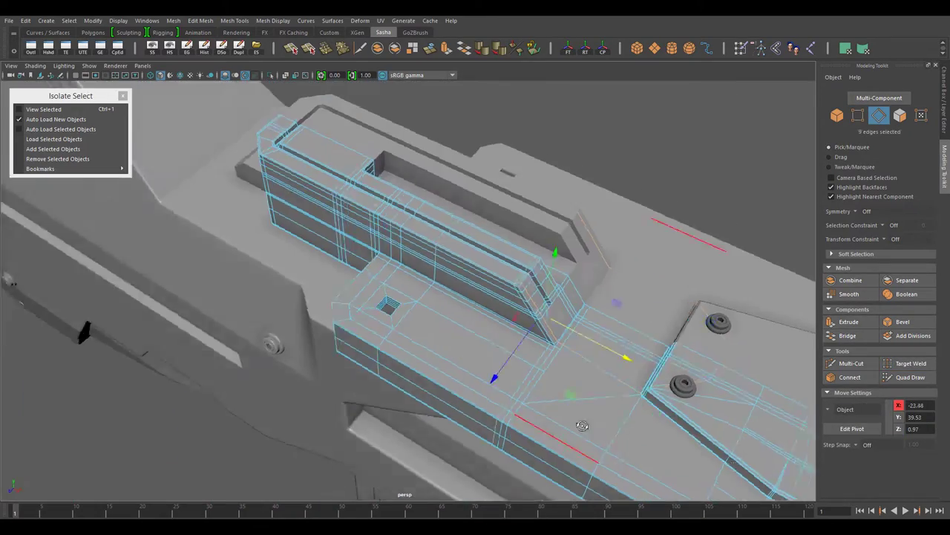
mouse_move(412, 344)
alt+mouse_down()
mouse_move(461, 382)
mouse_move(455, 286)
mouse_move(435, 267)
alt+mouse_up()
scroll(461, 383, down, 5)
scroll(455, 286, up, 5)
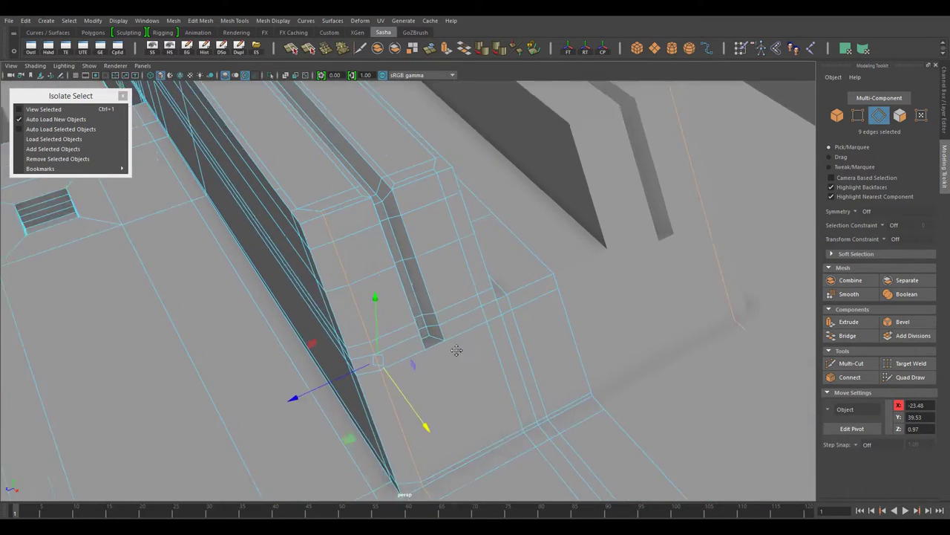
right_click(435, 267)
click(396, 190)
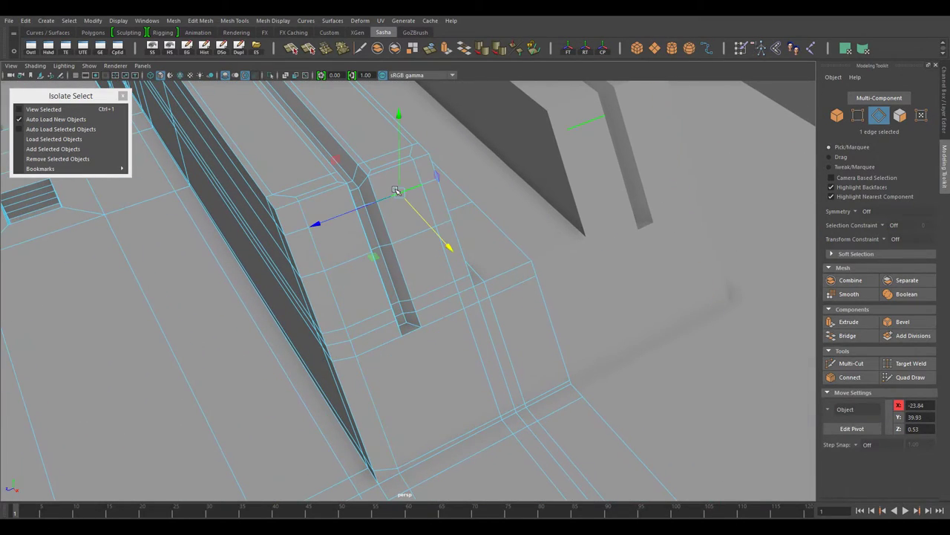
double_click(395, 191)
alt+drag(396, 190, 374, 224)
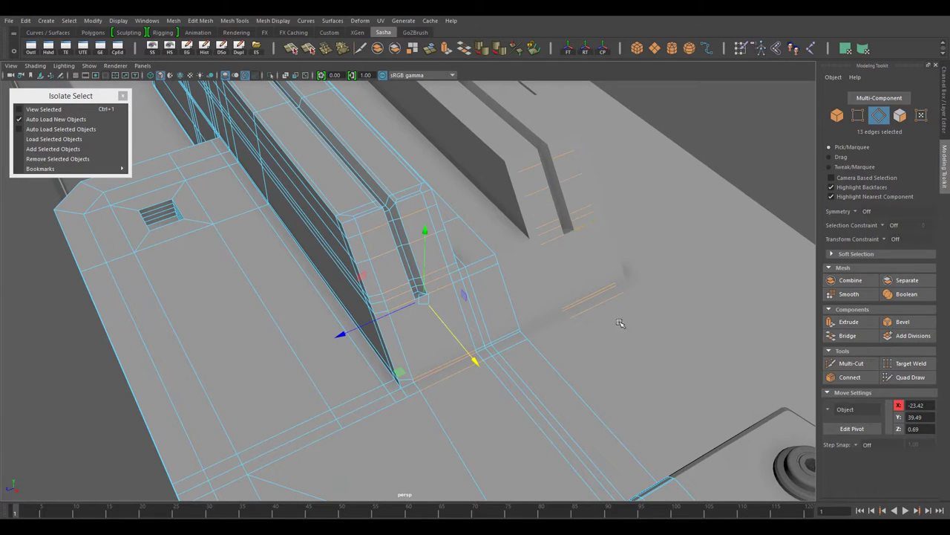
shift+right_drag(620, 323, 668, 256)
alt+drag(668, 256, 706, 381)
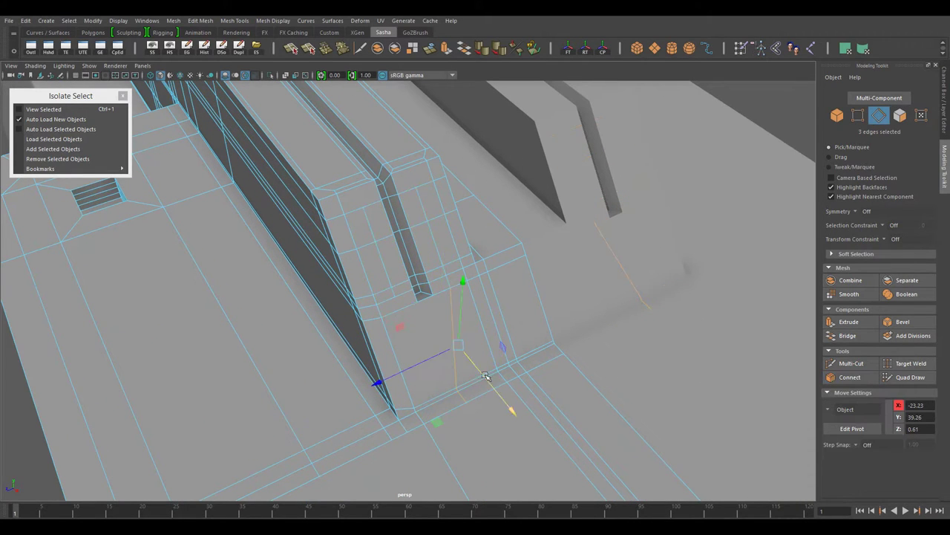
Step: Cut new edges near the groove end and across the ledge corner
alt+drag(442, 352, 351, 313)
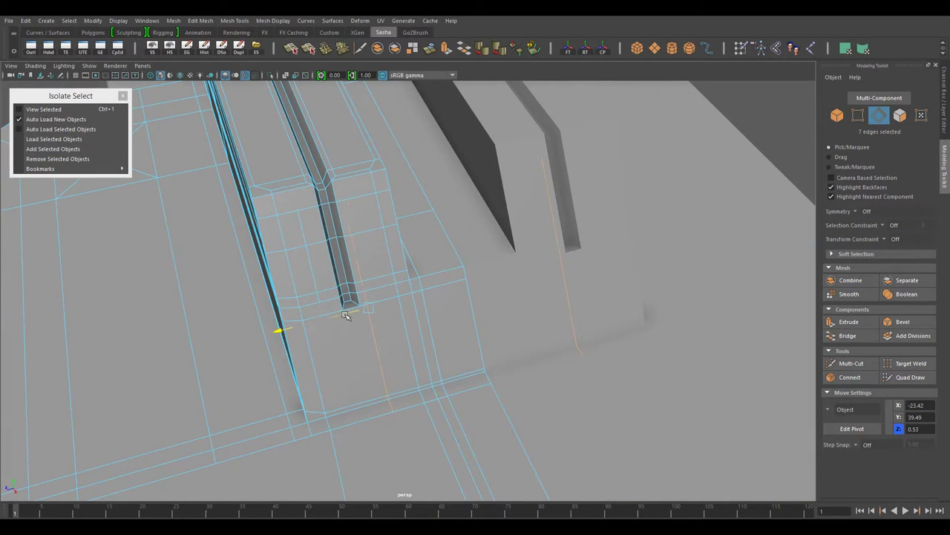
shift+right_drag(346, 315, 366, 206)
key(w)
alt+drag(379, 256, 438, 263)
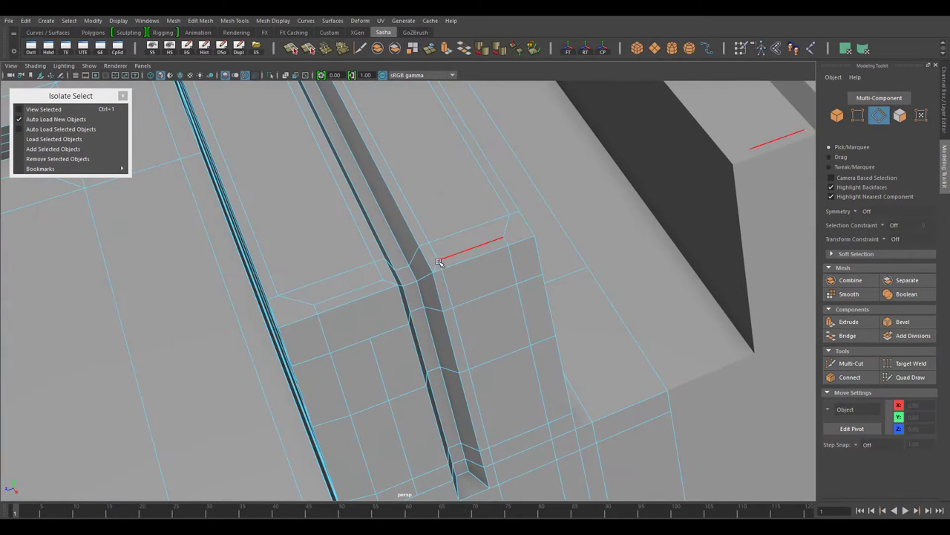
alt+drag(504, 327, 413, 252)
shift+right_drag(413, 253, 371, 232)
click(419, 218)
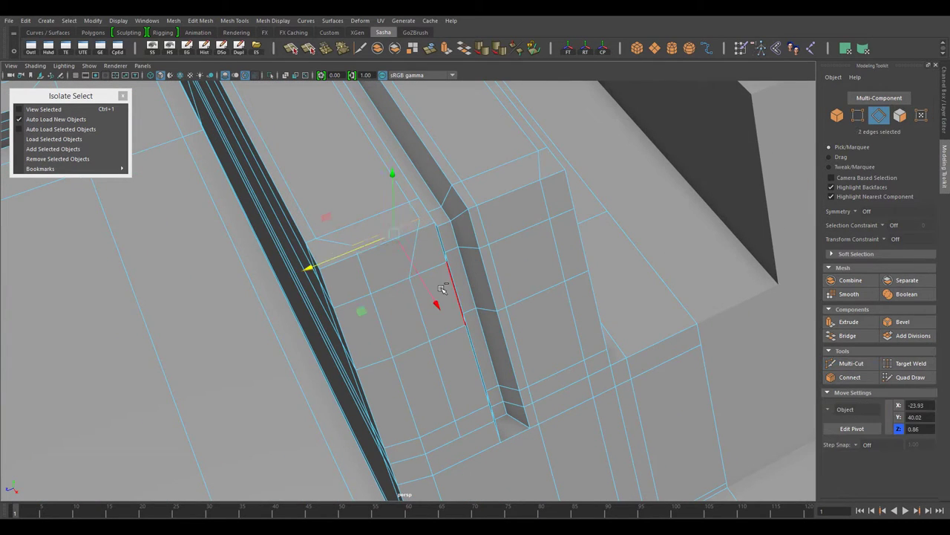
Step: Select the full edge loop, commit a new cut beside the groove, and return to object mode
mouse_move(441, 288)
alt+mouse_down()
mouse_move(403, 372)
mouse_move(321, 241)
alt+mouse_up()
double_click(320, 241)
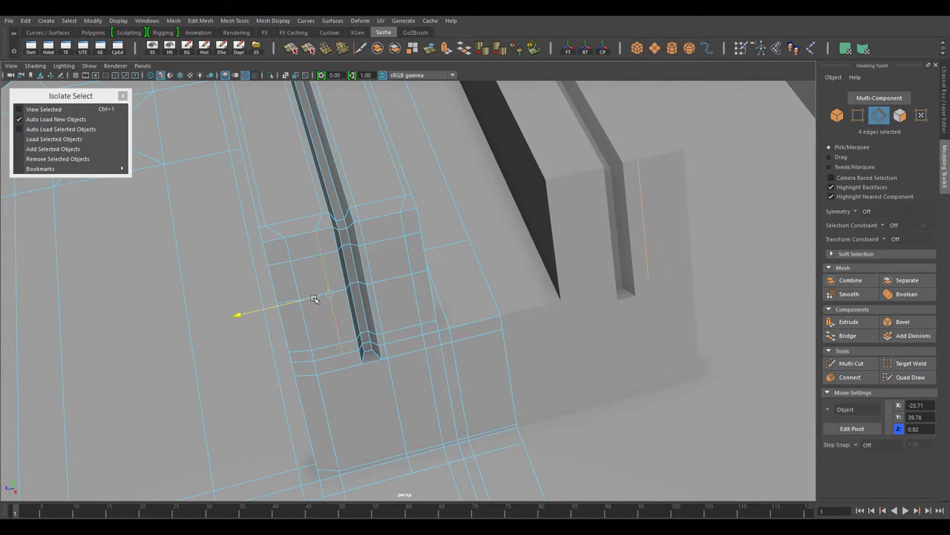
alt+drag(313, 298, 456, 339)
shift+right_drag(456, 339, 393, 243)
key(Return)
key(w)
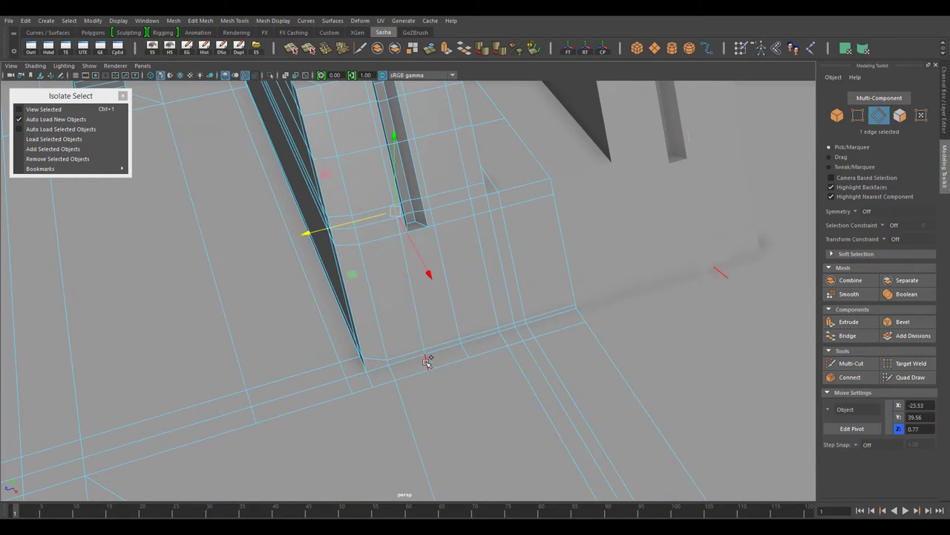
alt+drag(446, 251, 511, 189)
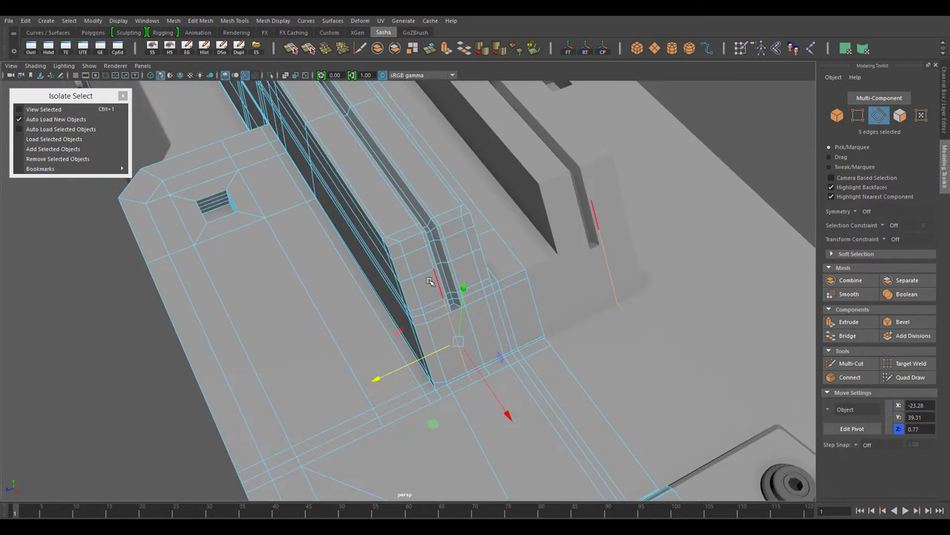
key(F8)
scroll(387, 297, down, 5)
alt+drag(387, 297, 424, 307)
Step: Select the receiver and pick the edge loops around its beveled top ledge
scroll(424, 307, up, 5)
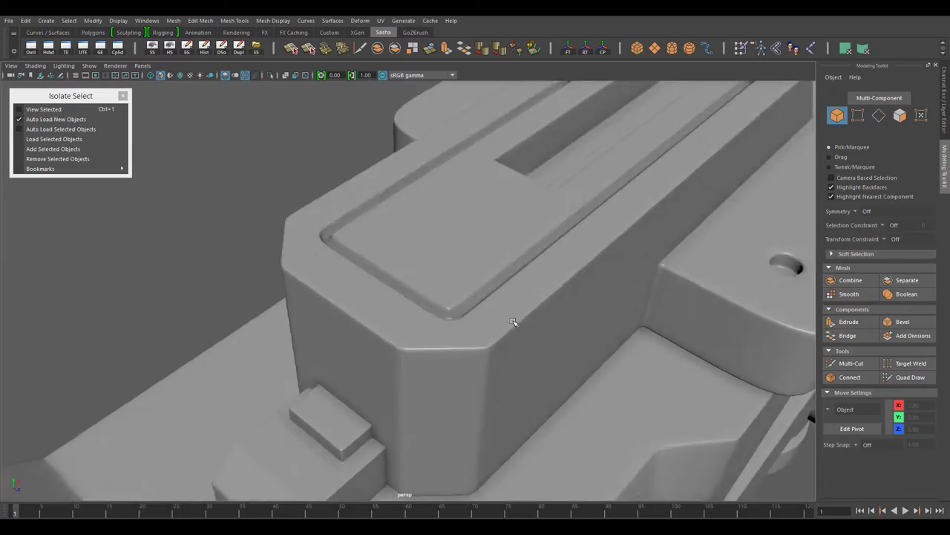
click(509, 350)
mouse_move(509, 350)
alt+mouse_down()
mouse_move(484, 309)
mouse_move(467, 329)
alt+mouse_up()
key(F10)
double_click(333, 333)
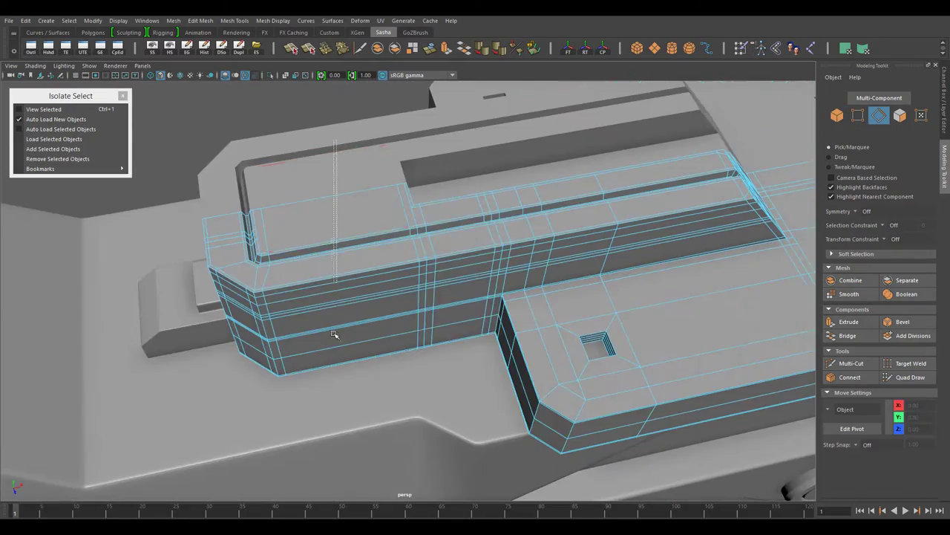
key(r)
mouse_move(334, 333)
alt+mouse_down()
mouse_move(454, 266)
mouse_move(490, 223)
alt+mouse_up()
Step: Multi-Cut a new edge across the ledge's triangular corner face
shift+right_drag(490, 222, 530, 190)
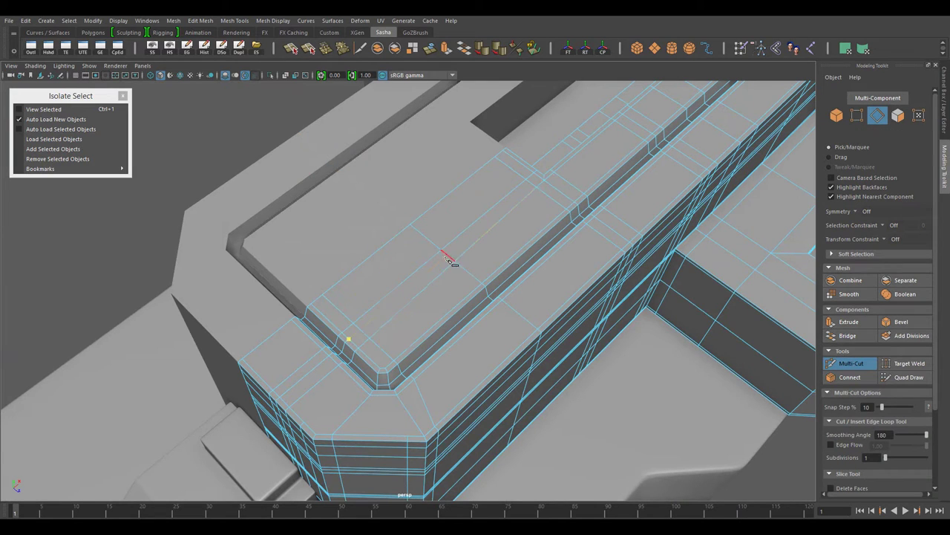
alt+drag(466, 269, 350, 319)
shift+right_drag(350, 319, 369, 319)
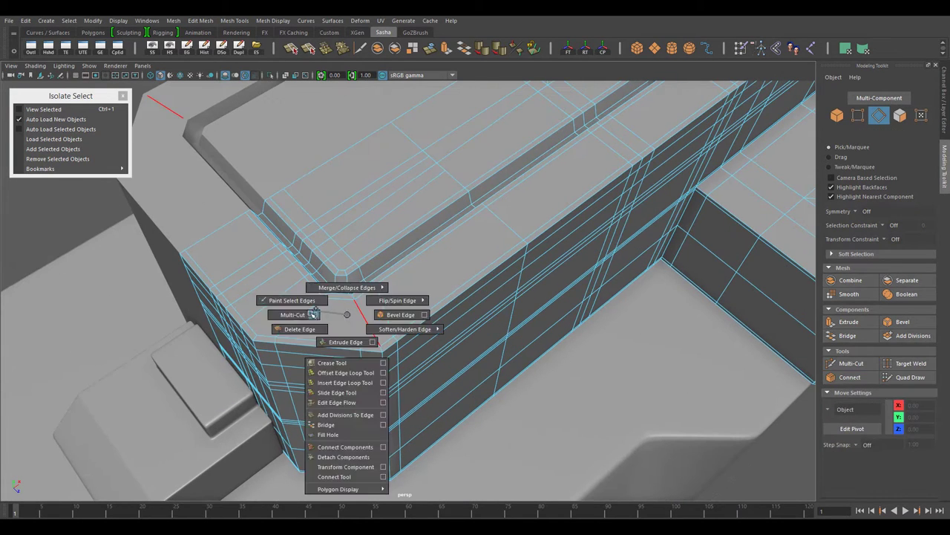
alt+drag(370, 319, 392, 326)
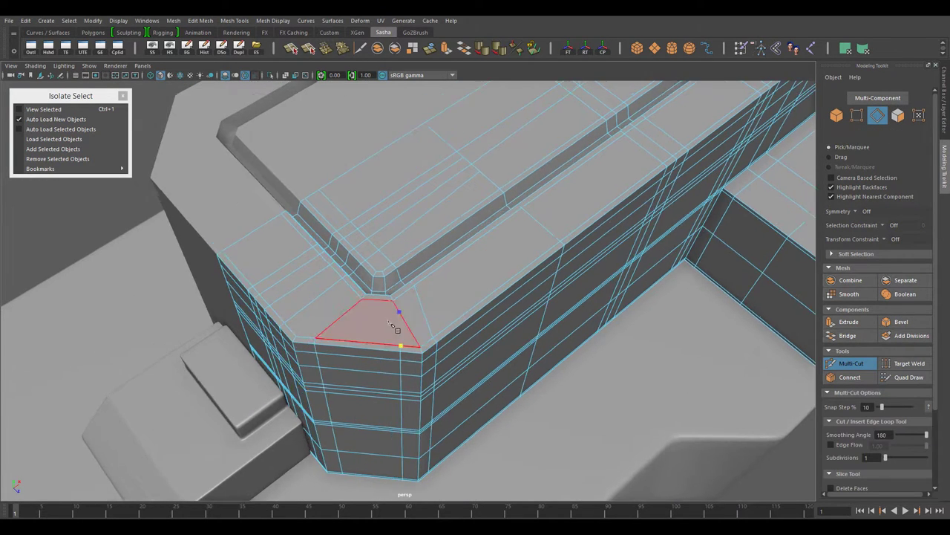
alt+drag(418, 356, 414, 309)
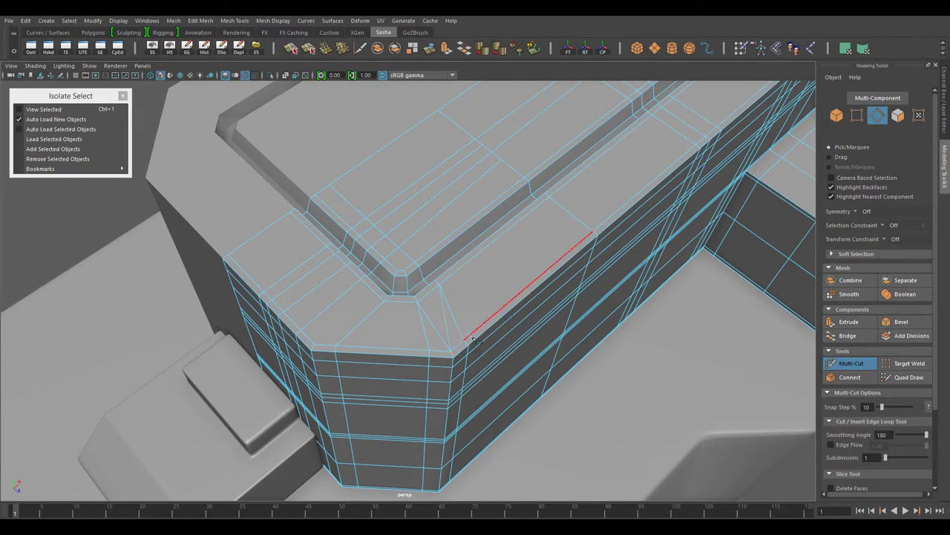
mouse_move(476, 338)
alt+mouse_down()
mouse_move(315, 370)
mouse_move(403, 261)
alt+mouse_up()
click(288, 383)
key(r)
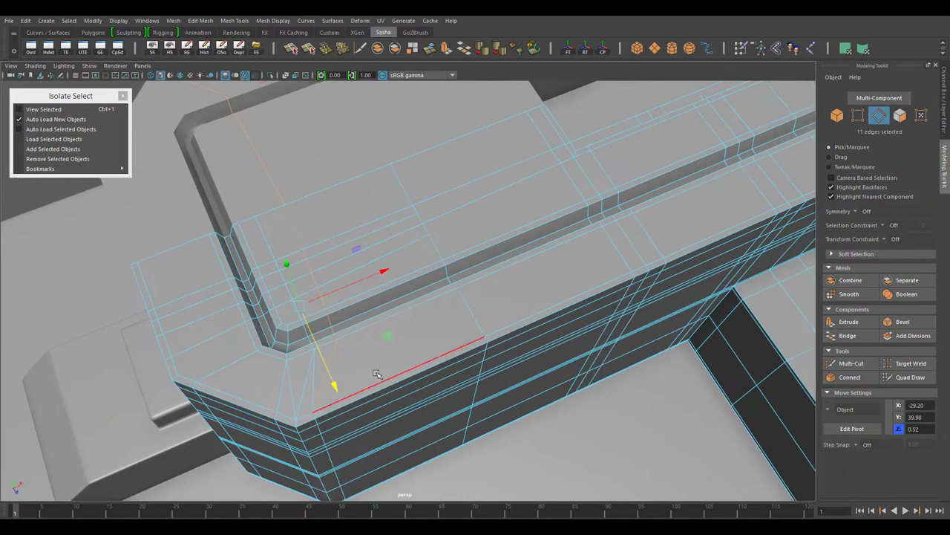
Step: Check the cut corner in smooth preview (3, then 1) and select a single receiver edge
alt+drag(343, 456, 360, 339)
shift+right_drag(371, 282, 290, 229)
key(w)
key(3)
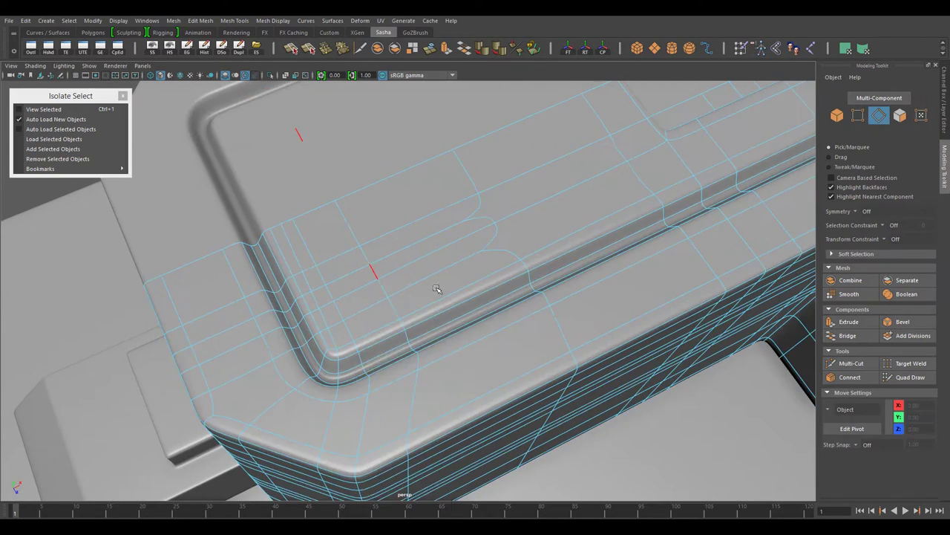
key(1)
mouse_move(459, 257)
alt+mouse_down()
mouse_move(416, 312)
mouse_move(482, 355)
alt+mouse_up()
mouse_move(395, 242)
right_down()
mouse_move(362, 242)
mouse_move(394, 215)
right_up()
mouse_move(395, 216)
alt+mouse_down()
mouse_move(312, 242)
mouse_move(418, 322)
mouse_move(311, 269)
alt+mouse_up()
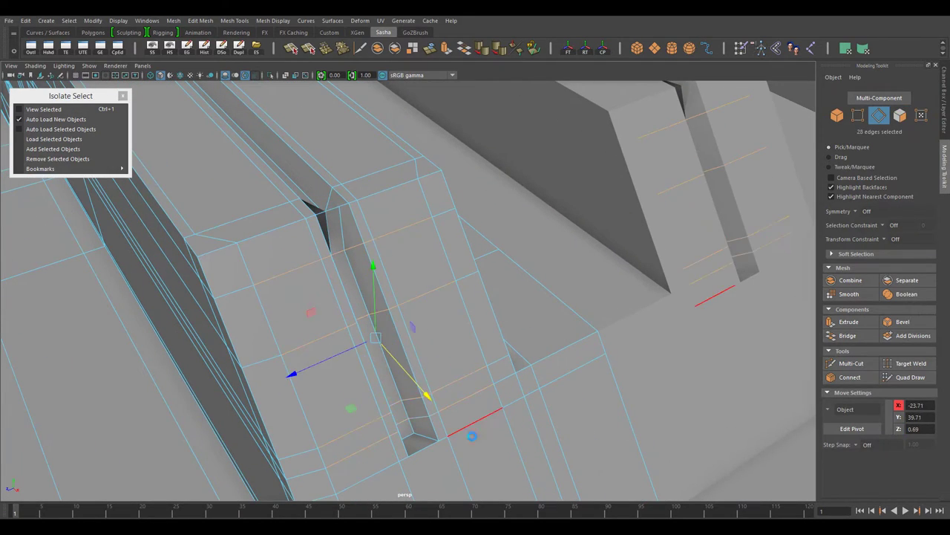
Step: Slide the notch edge along X into line with its neighbours
mouse_move(479, 450)
alt+mouse_down()
mouse_move(450, 350)
mouse_move(329, 297)
mouse_move(300, 310)
alt+mouse_up()
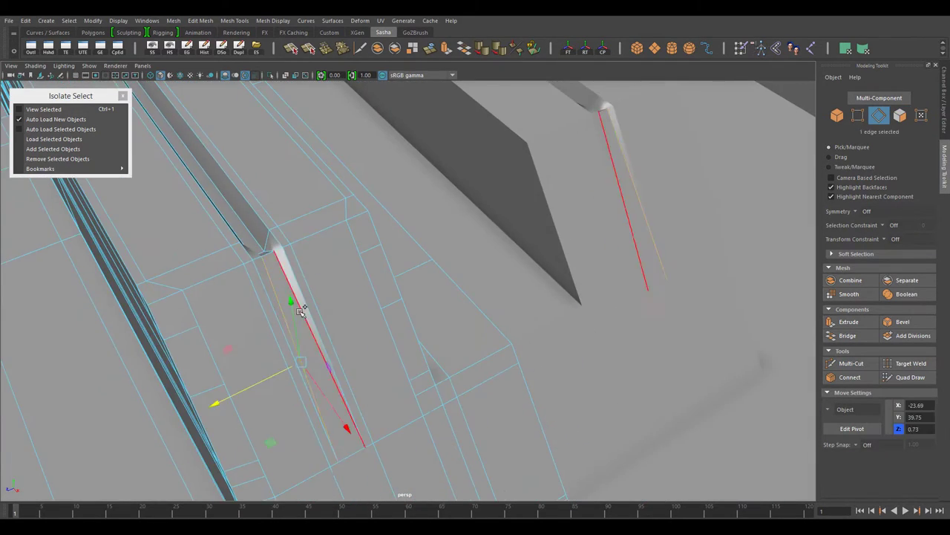
mouse_move(351, 336)
alt+mouse_down()
mouse_move(386, 335)
mouse_move(267, 302)
mouse_move(225, 333)
mouse_move(318, 280)
alt+mouse_up()
click(346, 244)
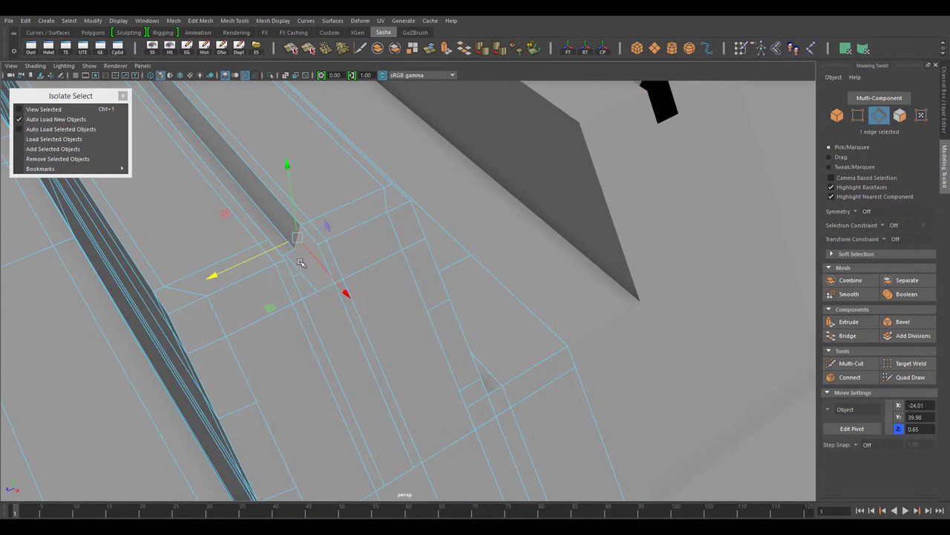
alt+drag(346, 243, 380, 280)
alt+drag(438, 342, 436, 190)
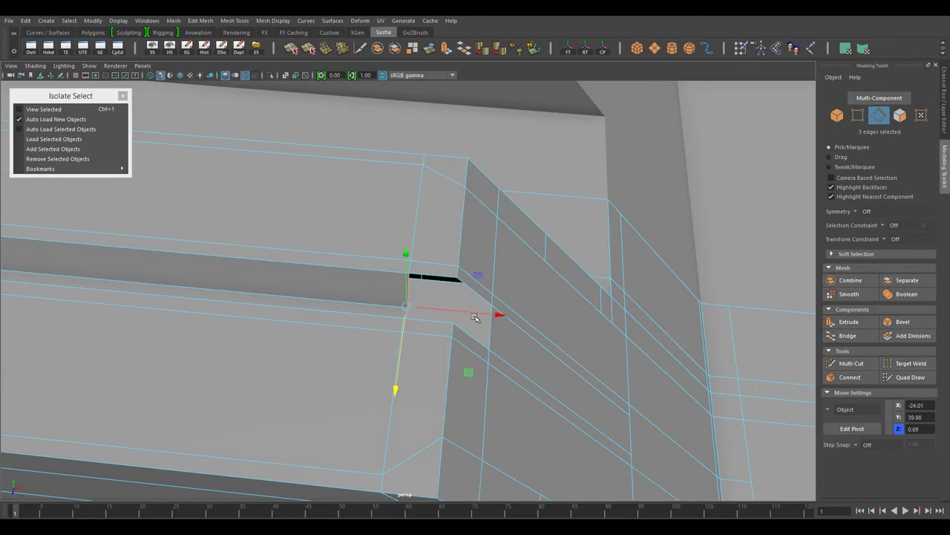
drag(475, 318, 480, 318)
mouse_move(480, 318)
alt+mouse_down()
mouse_move(492, 393)
mouse_move(456, 351)
alt+mouse_up()
mouse_move(520, 312)
alt+mouse_down()
mouse_move(569, 312)
mouse_move(547, 331)
alt+mouse_up()
Step: Target Weld the stray vertex at the notch
key(space)
key(space)
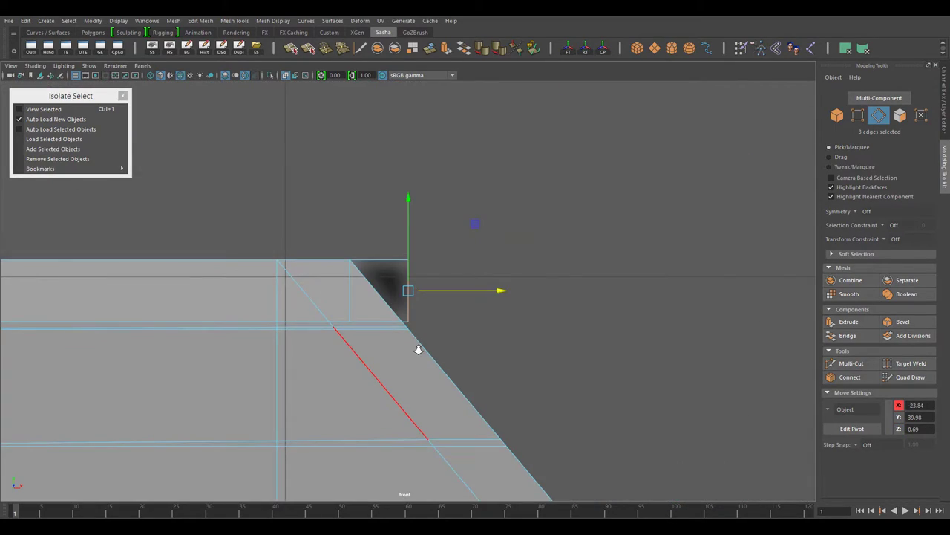
key(space)
key(space)
mouse_move(408, 307)
alt+mouse_down()
mouse_move(378, 331)
mouse_move(469, 327)
alt+mouse_up()
click(378, 331)
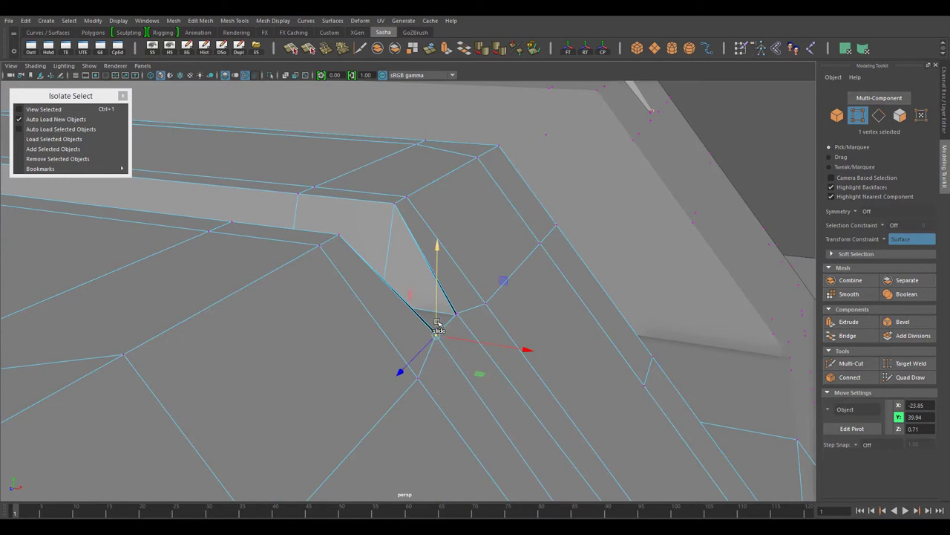
key(f)
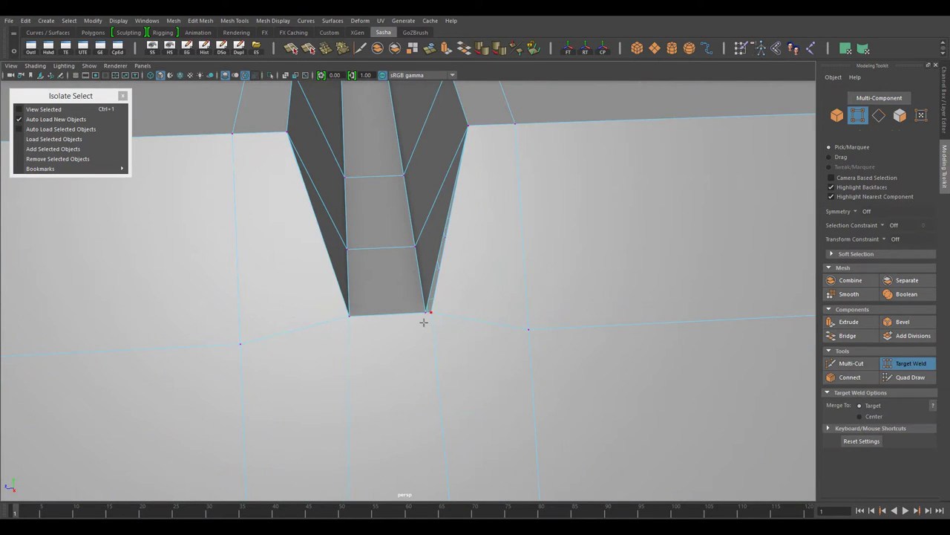
key(a)
key(ctrl+shift+x)
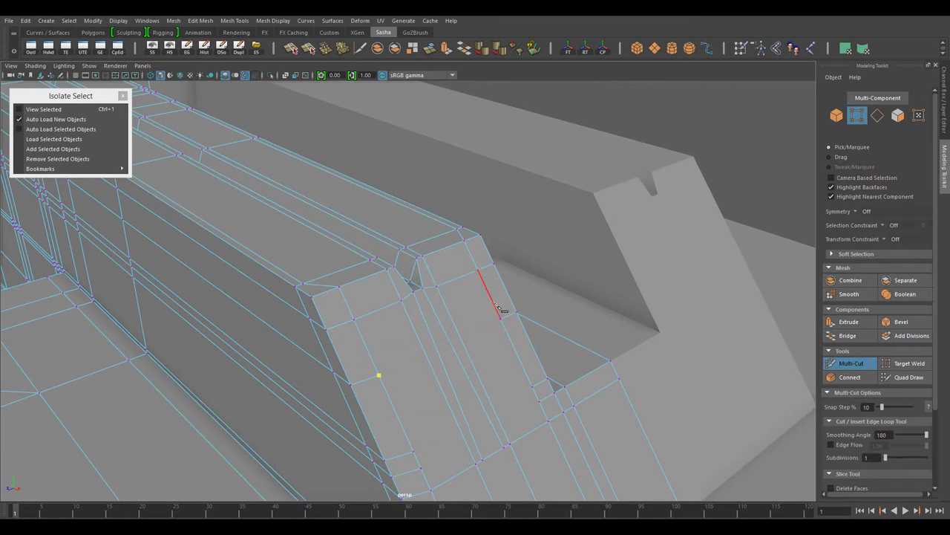
Step: Select the vertices surrounding the notch in vertex mode
right_drag(448, 245, 499, 227)
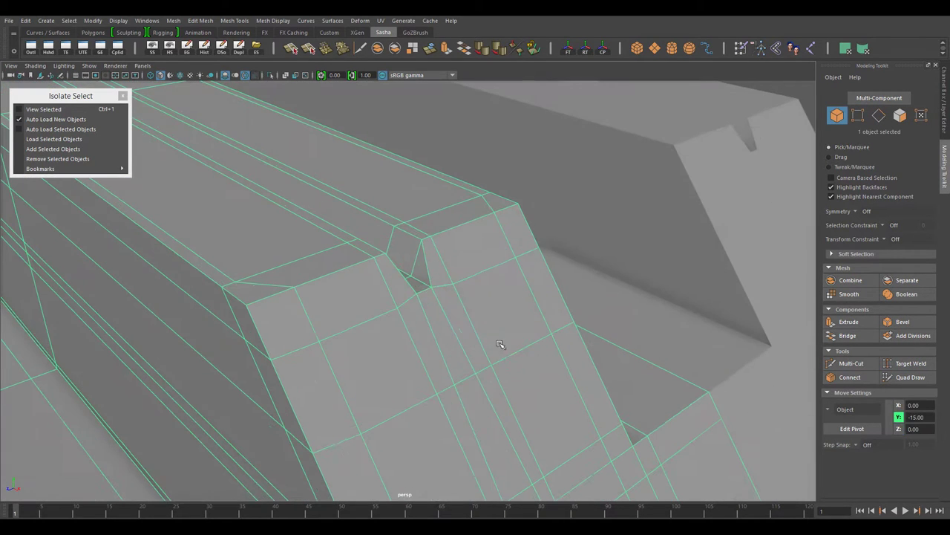
key(F9)
drag(379, 208, 466, 297)
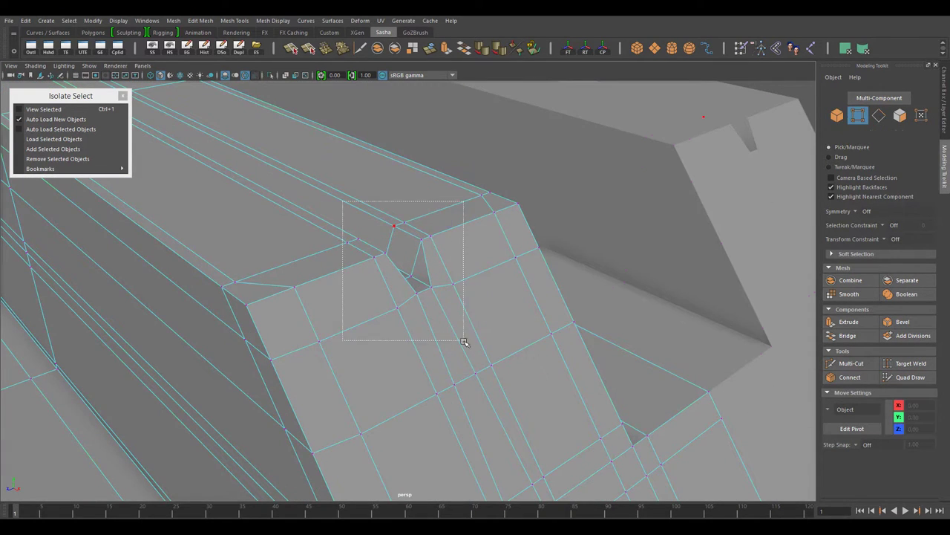
key(w)
mouse_move(562, 350)
alt+mouse_down()
mouse_move(471, 317)
mouse_move(390, 314)
alt+mouse_up()
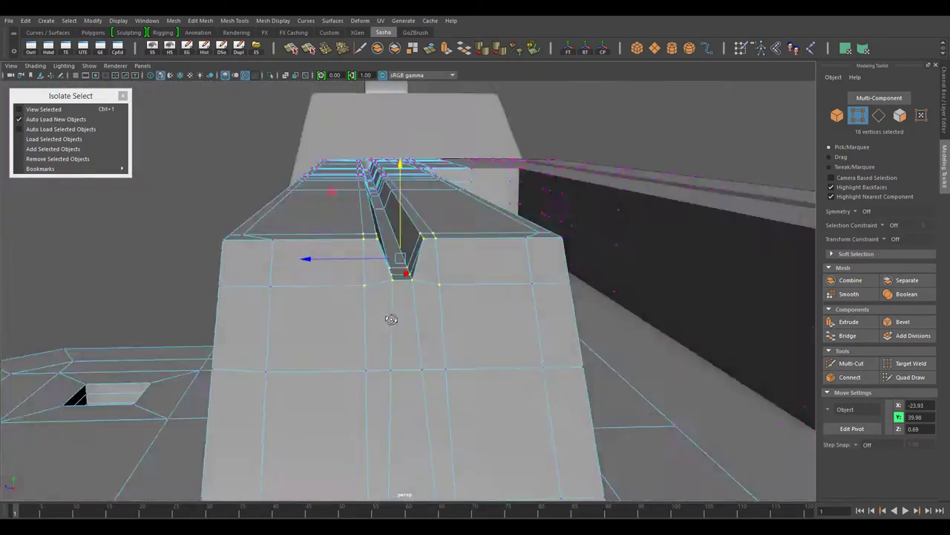
scroll(391, 314, up, 5)
Step: Connect the edges across the sloped ledge face with a new edge below the groove end
right_drag(420, 245, 389, 296)
mouse_move(390, 295)
alt+mouse_down()
mouse_move(424, 314)
mouse_move(422, 342)
alt+mouse_up()
shift+click(539, 349)
alt+drag(539, 349, 507, 304)
shift+right_drag(507, 304, 503, 443)
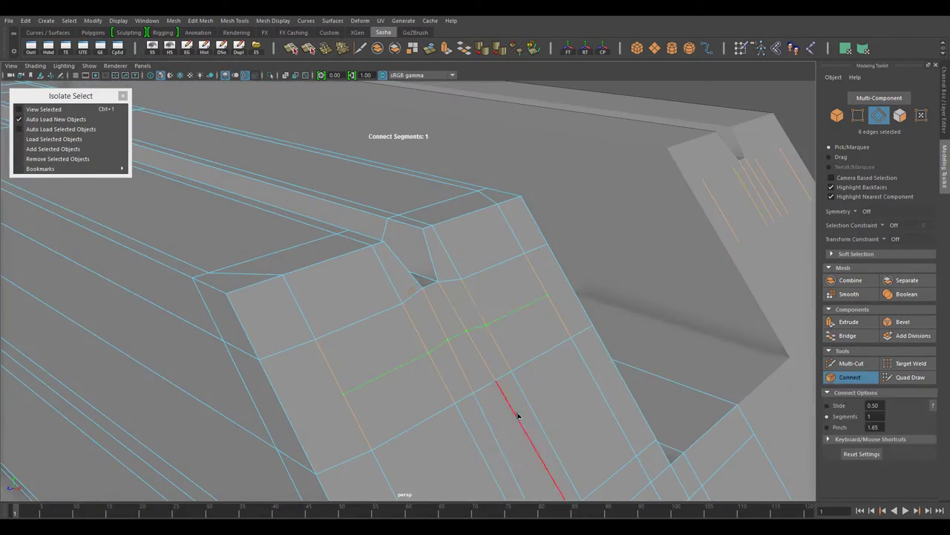
key(w)
mouse_move(601, 380)
alt+mouse_down()
mouse_move(547, 378)
mouse_move(497, 257)
mouse_move(530, 318)
mouse_move(385, 357)
mouse_move(389, 425)
alt+mouse_up()
scroll(389, 425, down, 3)
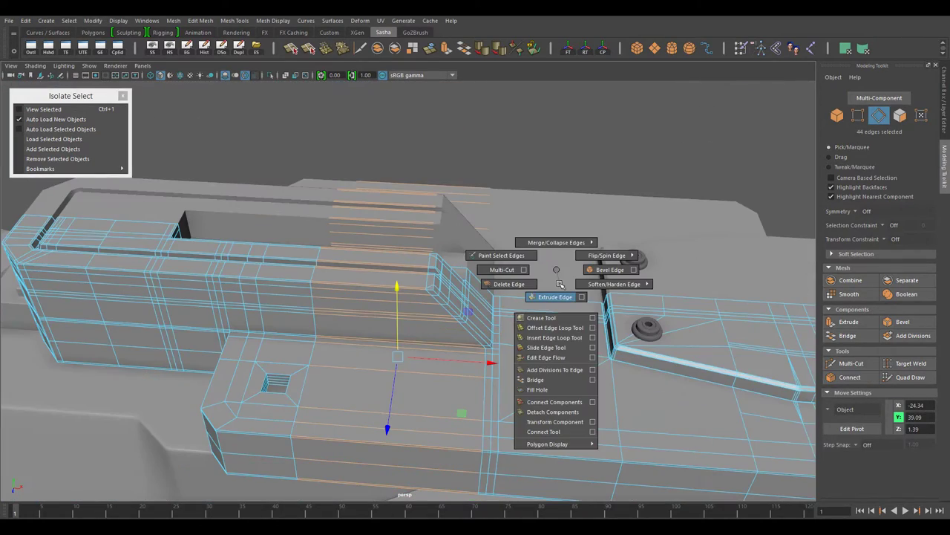
Step: Check two groove edges in smooth preview, then Connect Components across them
mouse_move(560, 284)
alt+mouse_down()
mouse_move(547, 482)
mouse_move(519, 420)
mouse_move(436, 382)
mouse_move(562, 350)
mouse_move(393, 272)
mouse_move(418, 268)
mouse_move(562, 383)
mouse_move(524, 359)
mouse_move(435, 414)
mouse_move(467, 364)
mouse_move(524, 354)
mouse_move(556, 327)
alt+mouse_up()
scroll(557, 359, up, 3)
click(492, 356)
key(r)
key(3)
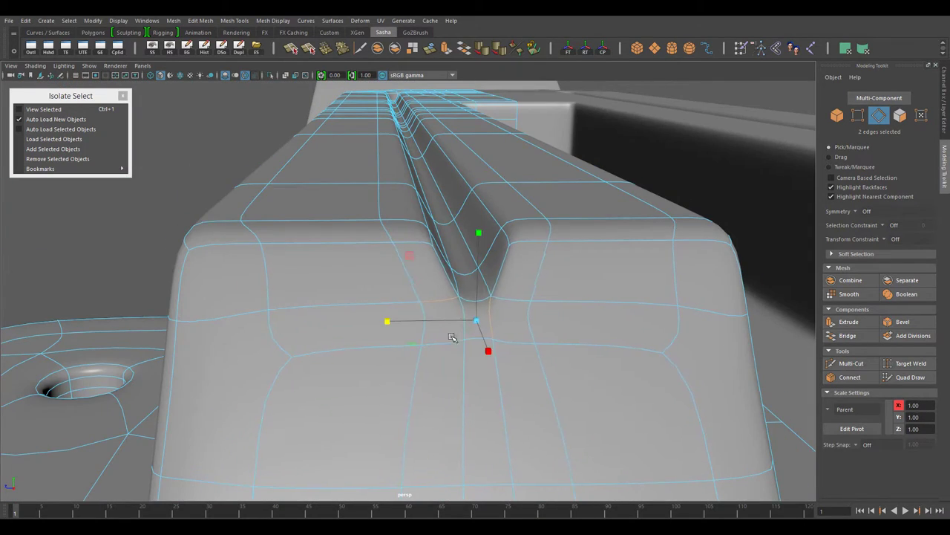
key(1)
alt+drag(441, 343, 490, 367)
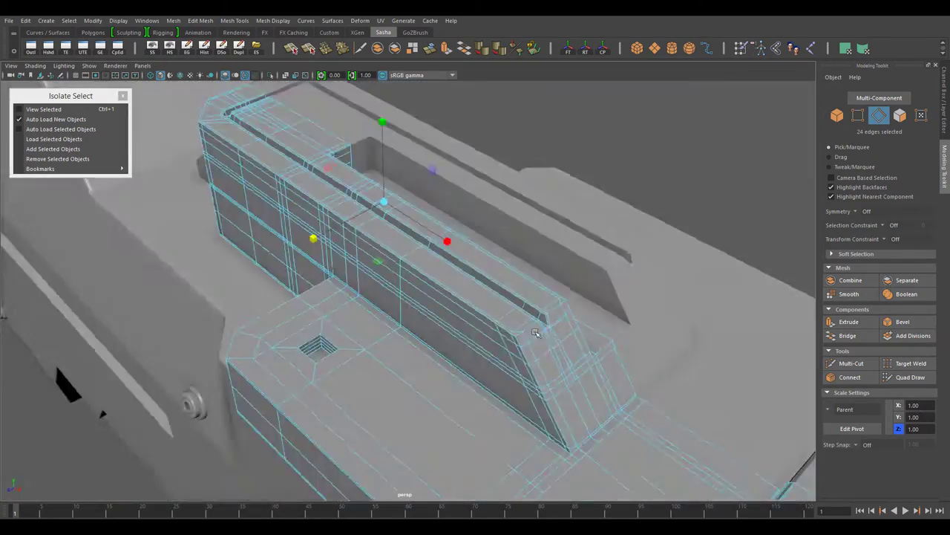
shift+right_click(483, 275)
click(850, 377)
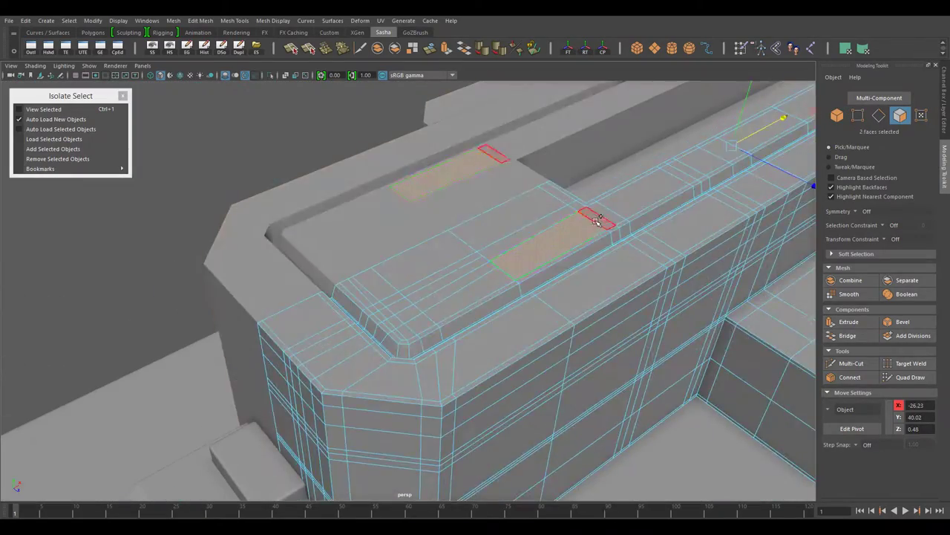
Step: Lift the top ledge face strip from Y 40.02 to 40.37, then return to object mode
shift+double_click(598, 221)
alt+drag(597, 221, 286, 424)
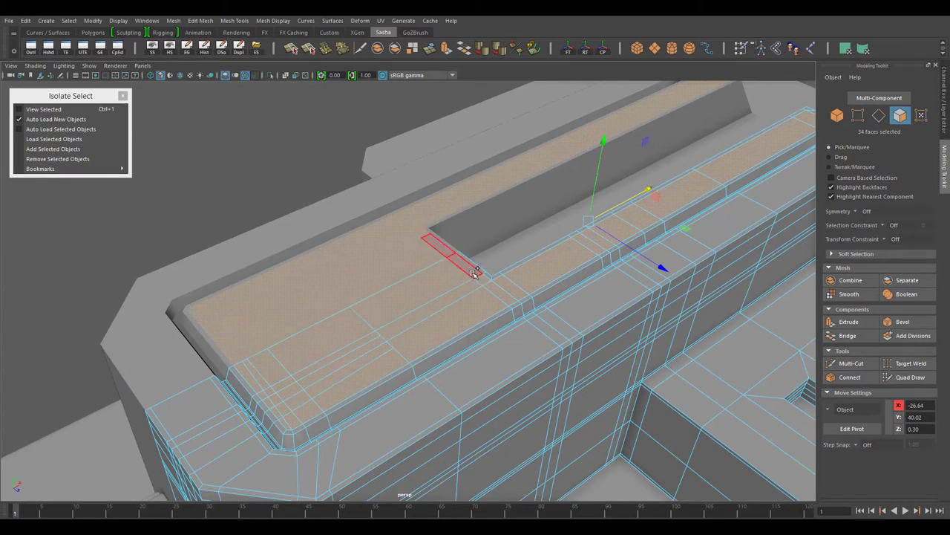
shift+double_click(476, 272)
mouse_move(475, 272)
alt+mouse_down()
mouse_move(410, 243)
mouse_move(345, 197)
alt+mouse_up()
right_click(410, 243)
click(459, 230)
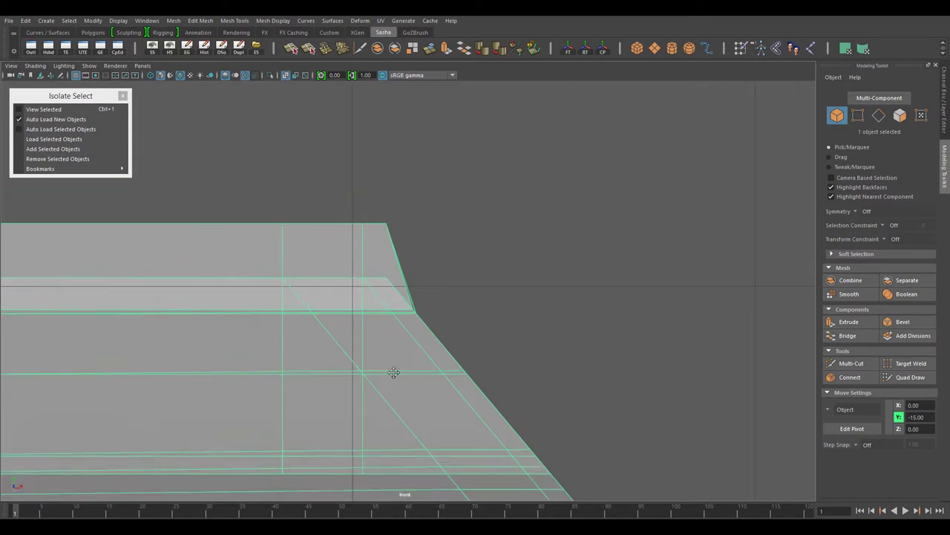
key(F9)
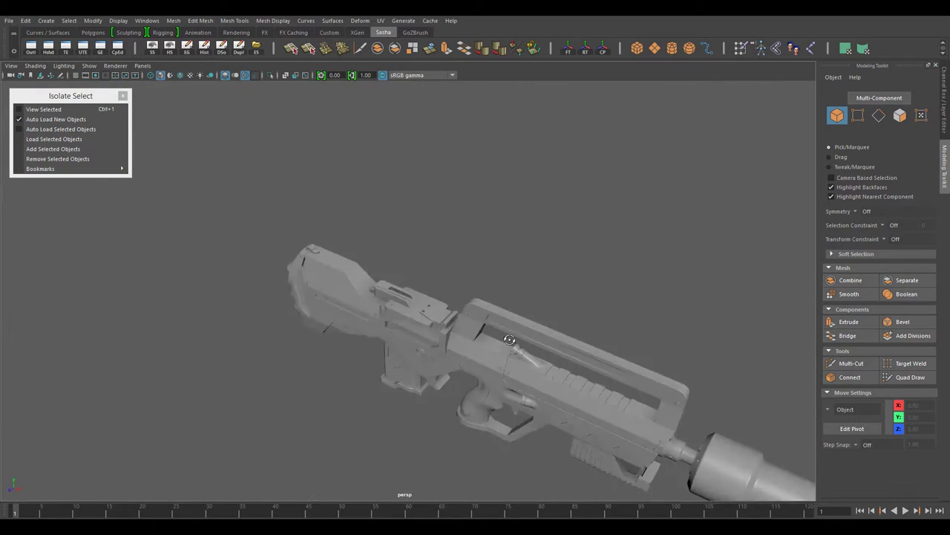
Step: View the gun from the side and pick an edge of the recessed insert panel
mouse_move(509, 340)
alt+mouse_down()
mouse_move(585, 360)
mouse_move(536, 363)
mouse_move(670, 354)
mouse_move(572, 358)
alt+mouse_up()
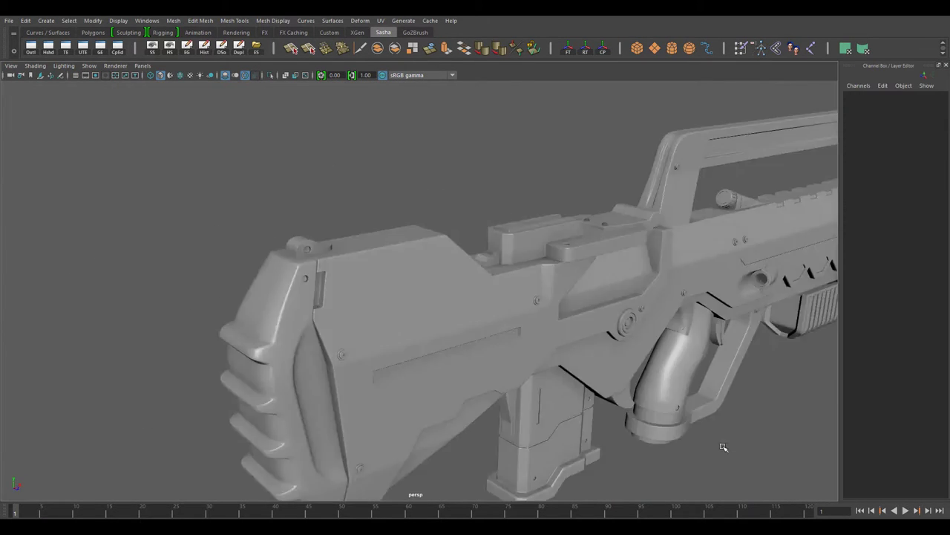
alt+right_drag(723, 447, 502, 383)
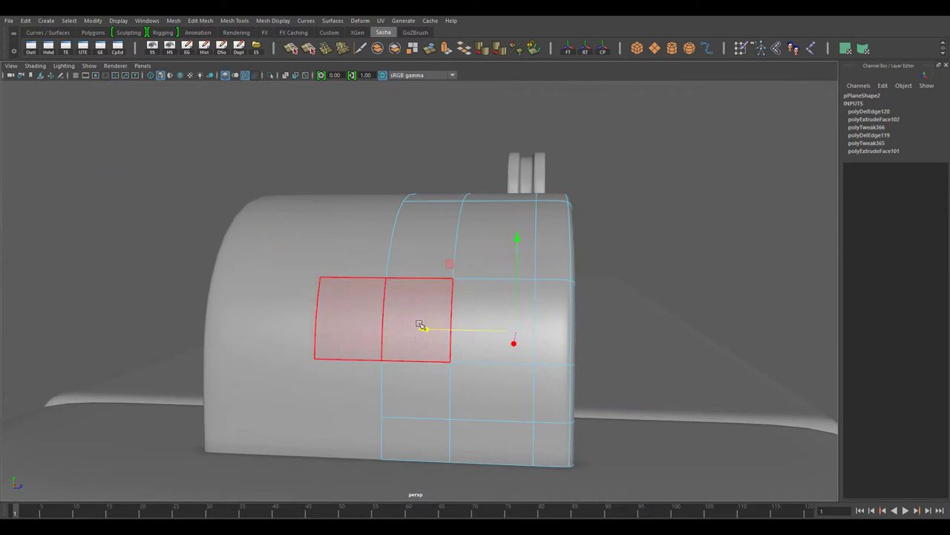
click(392, 334)
mouse_move(391, 335)
alt+mouse_down()
mouse_move(461, 402)
mouse_move(377, 366)
mouse_move(416, 390)
alt+mouse_up()
scroll(500, 324, down, 2)
scroll(356, 381, down, 8)
scroll(463, 399, up, 5)
scroll(445, 356, up, 3)
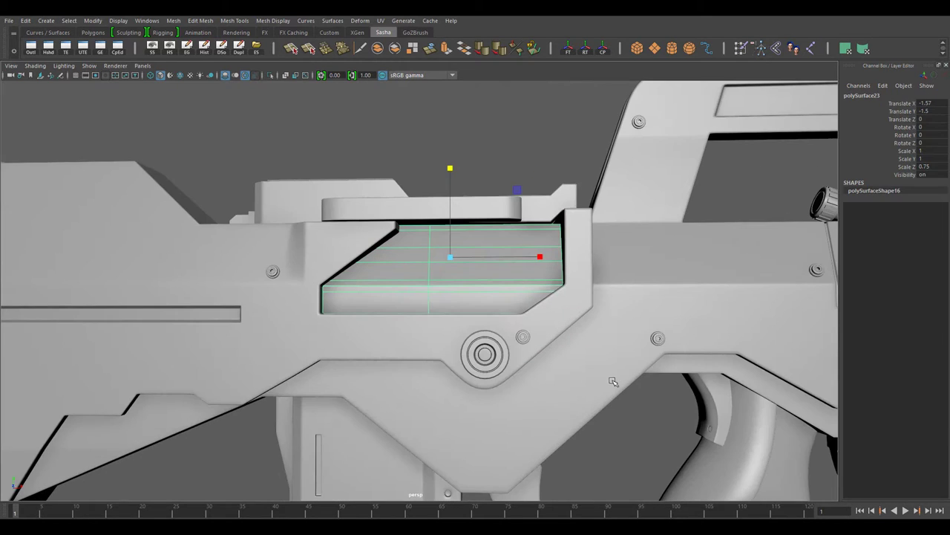
right_drag(403, 248, 556, 251)
Step: Bevel the chosen panel edge at fraction 0.5 and clear the face selection
key(ctrl+b)
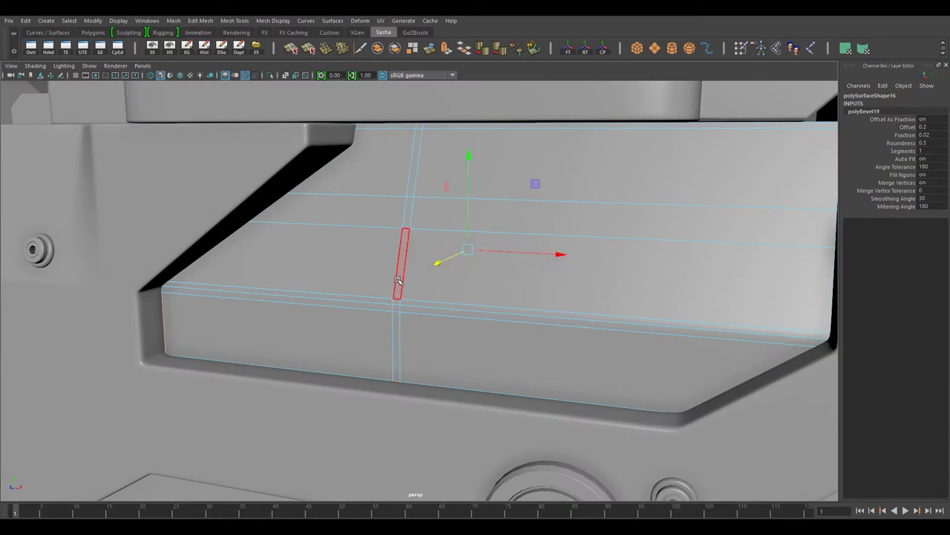
shift+right_drag(572, 213, 562, 276)
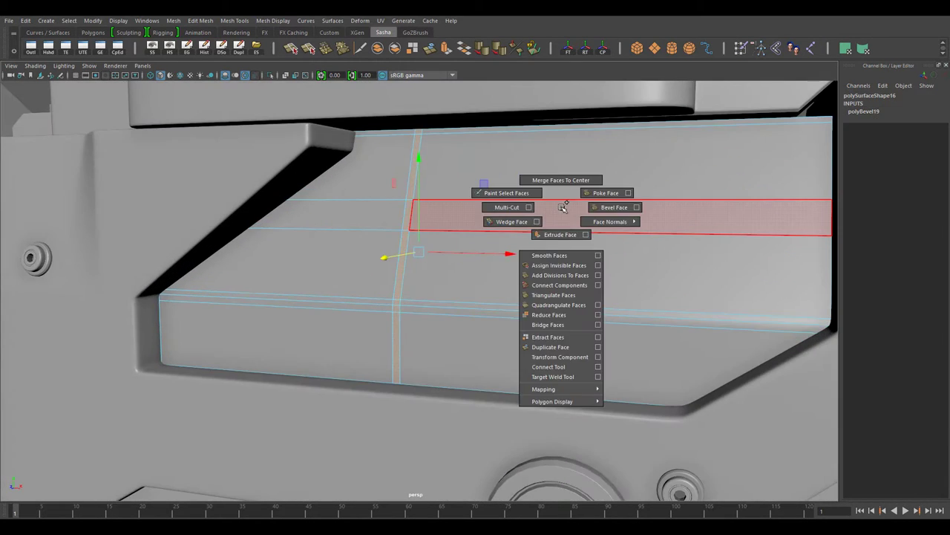
scroll(462, 310, up, 3)
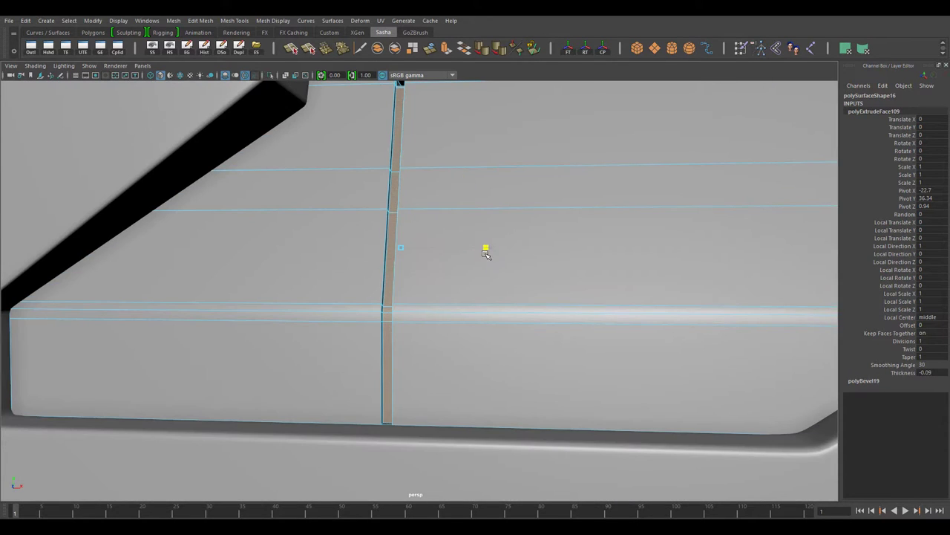
alt+drag(493, 282, 452, 363)
scroll(399, 414, up, 3)
click(399, 414)
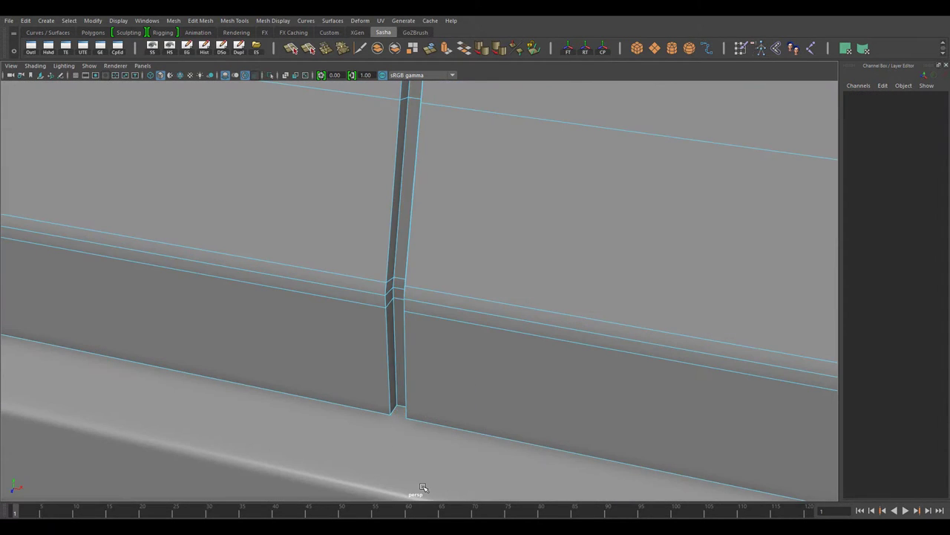
scroll(418, 281, down, 5)
scroll(418, 281, up, 3)
scroll(494, 248, up, 2)
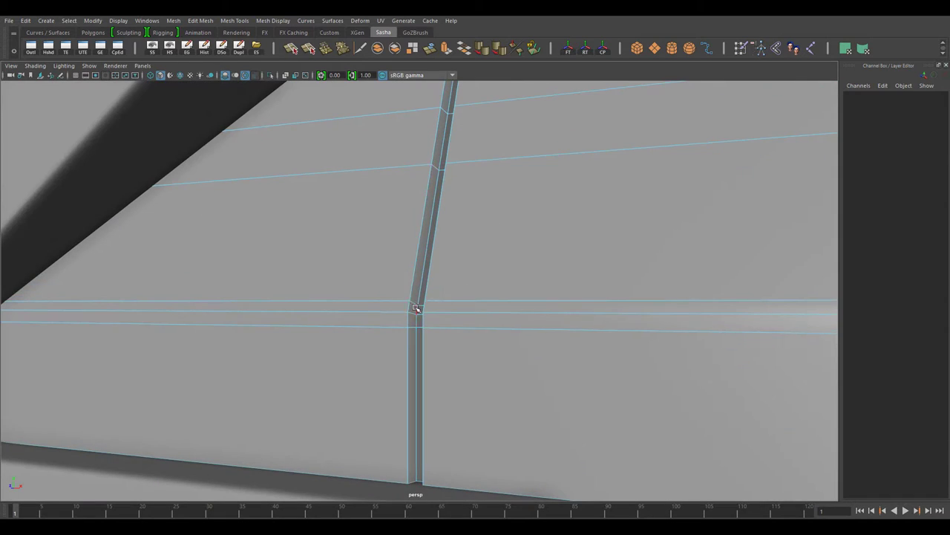
Step: Connect the thin strip's edges with 2 segments to form the grooves
click(414, 312)
scroll(615, 382, up, 2)
shift+right_drag(626, 248, 562, 231)
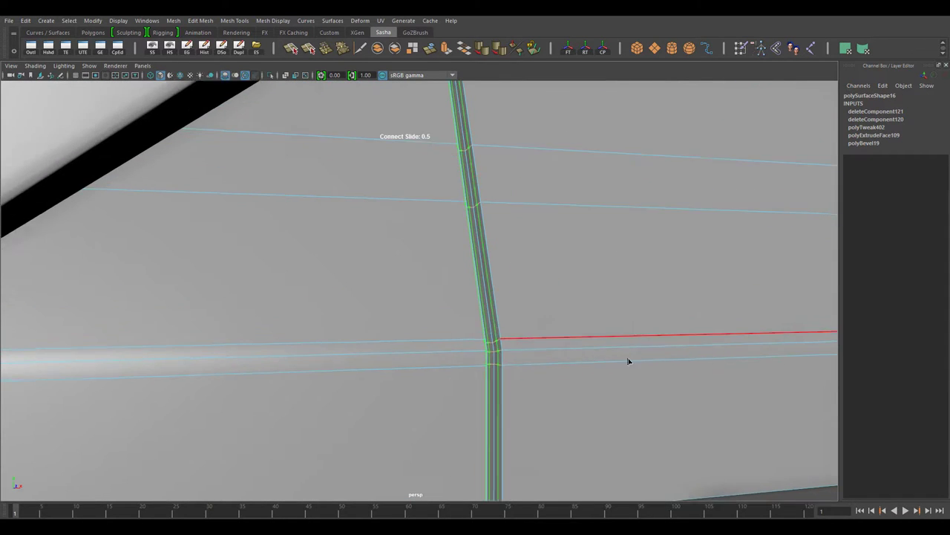
alt+drag(628, 361, 520, 297)
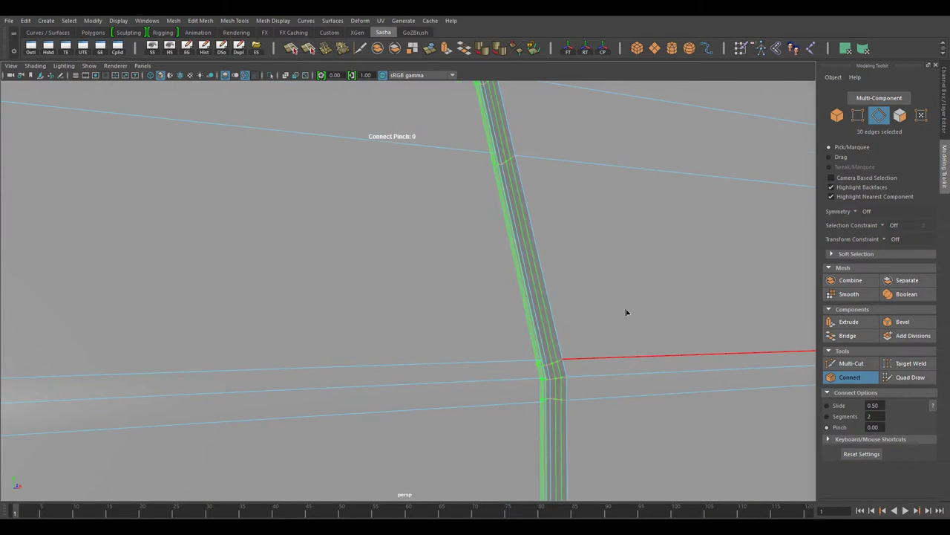
key(w)
scroll(569, 219, down, 3)
Step: Select the receiver side panel and inspect its edge components
key(F8)
scroll(210, 285, down, 5)
scroll(484, 335, up, 5)
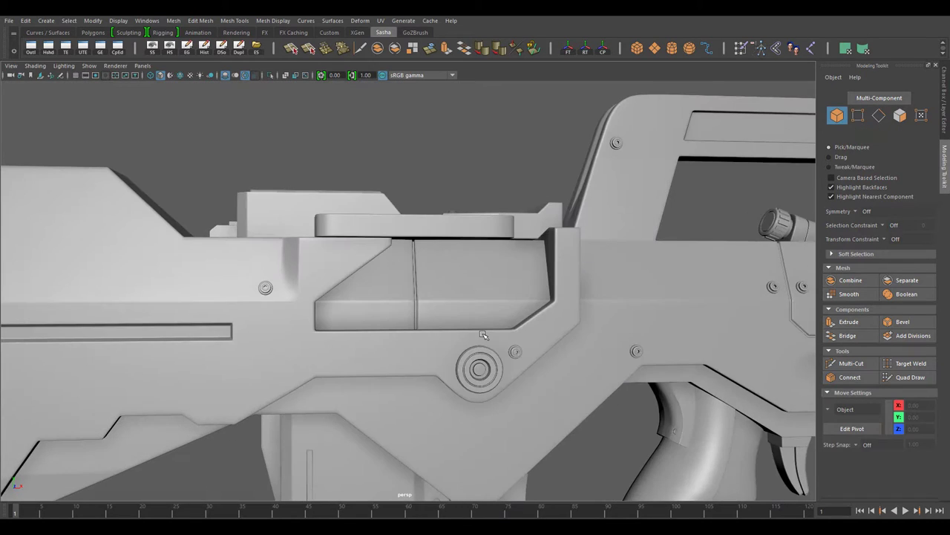
scroll(505, 307, down, 3)
scroll(579, 317, up, 5)
click(579, 316)
scroll(449, 269, up, 2)
right_drag(450, 270, 462, 451)
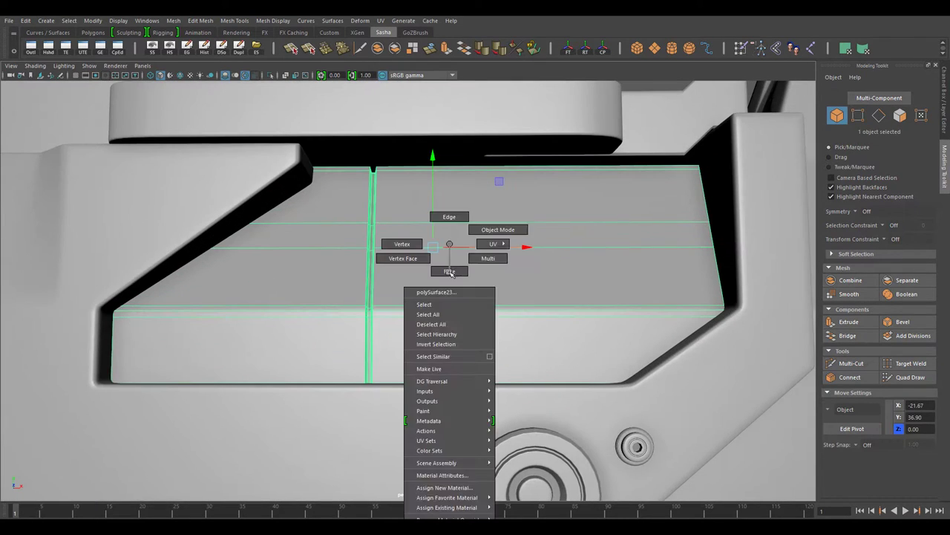
scroll(463, 451, down, 3)
scroll(479, 352, up, 2)
scroll(490, 354, up, 1)
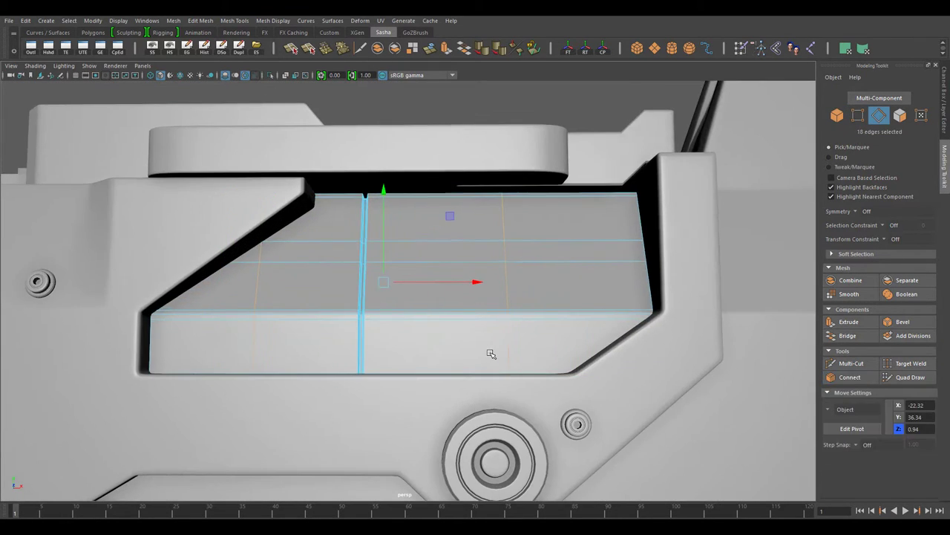
scroll(563, 286, up, 1)
Step: Convert the panel's face selection to edges and back, then return to object mode
right_drag(373, 195, 417, 237)
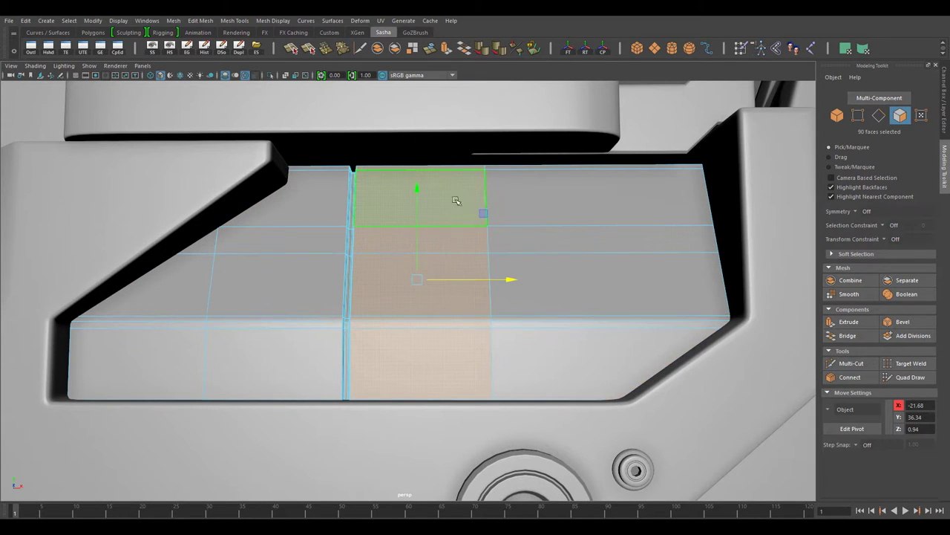
ctrl+right_drag(456, 200, 519, 228)
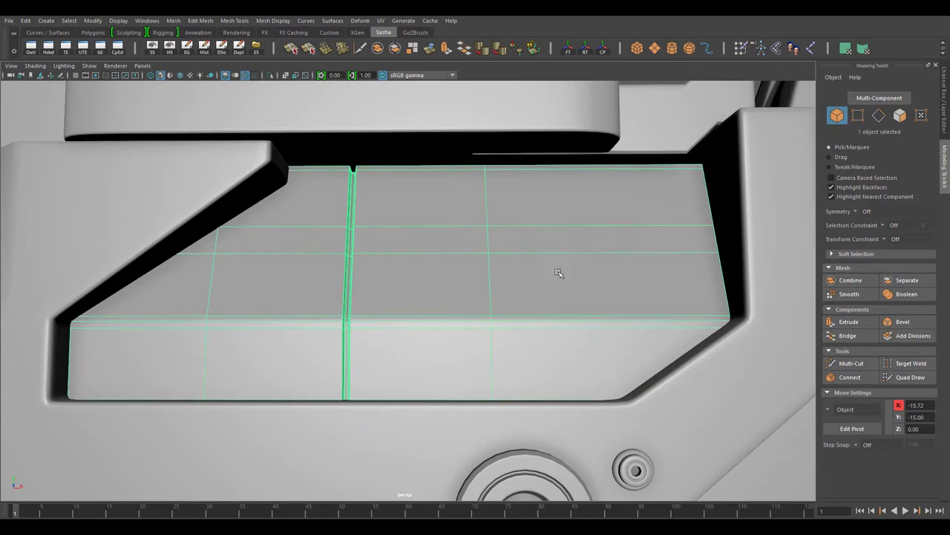
scroll(559, 274, down, 2)
scroll(502, 275, up, 1)
scroll(503, 275, up, 1)
right_drag(520, 245, 520, 215)
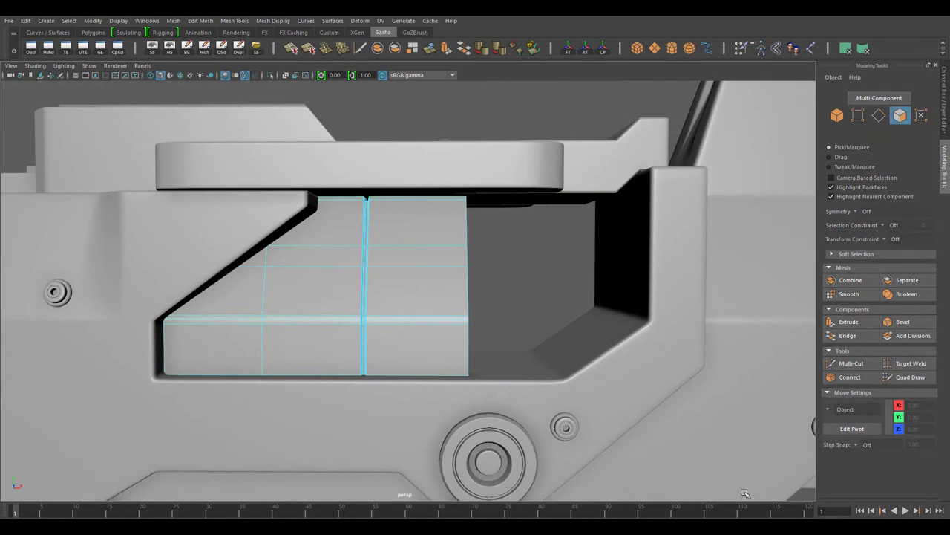
key(F8)
scroll(505, 356, up, 2)
scroll(545, 346, up, 2)
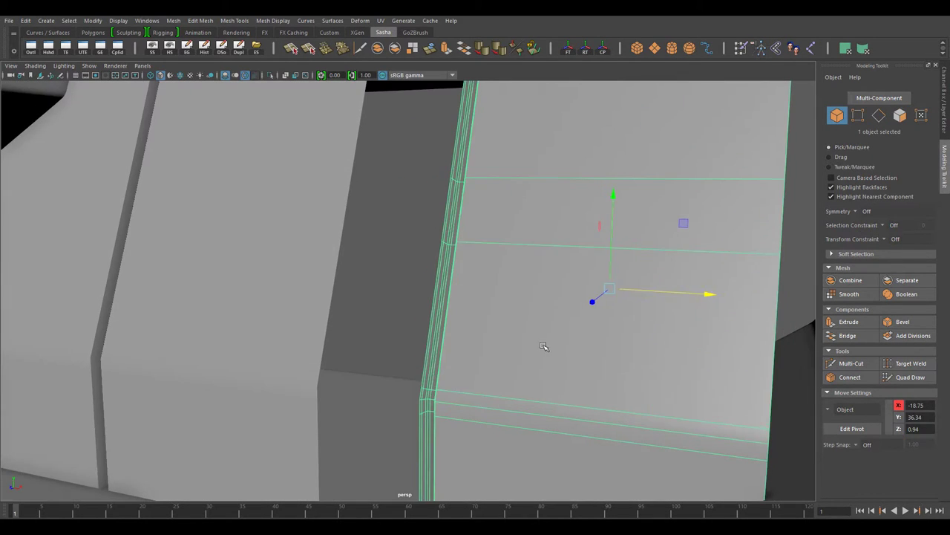
Step: Select only the right panel piece and frame it
alt+drag(441, 243, 494, 333)
click(555, 324)
alt+drag(555, 325, 514, 337)
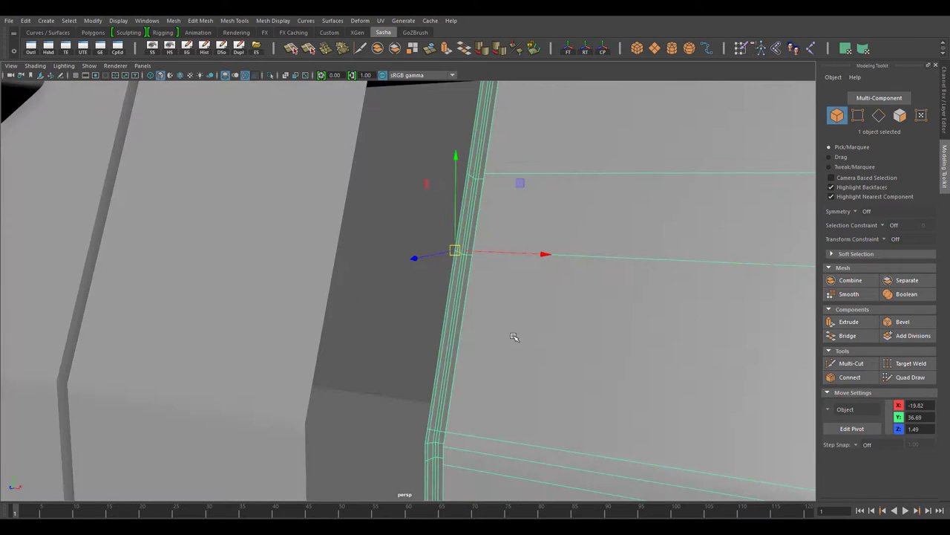
scroll(307, 309, down, 3)
scroll(307, 308, down, 4)
scroll(307, 309, down, 5)
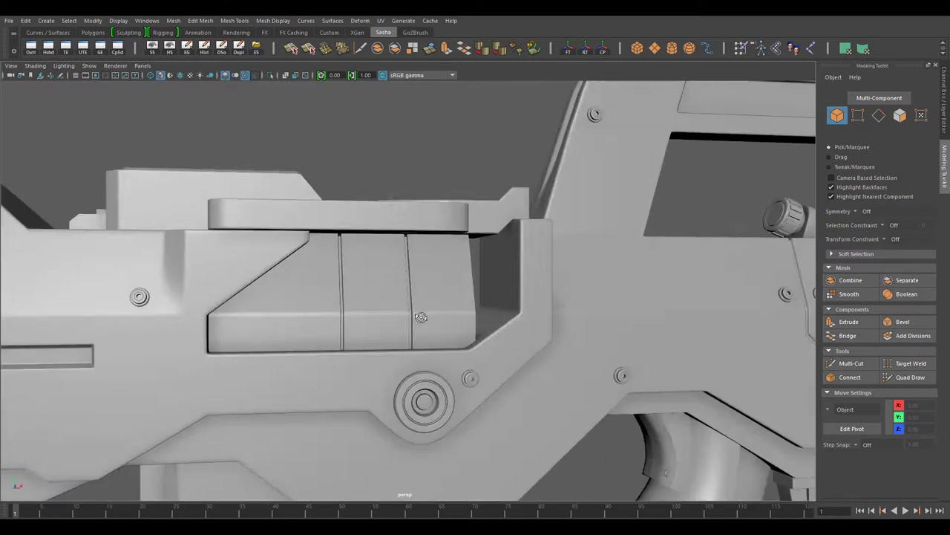
key(f)
Step: Add the left and third panel pieces and Combine all three into one mesh
shift+click(318, 273)
mouse_move(318, 272)
alt+mouse_down()
mouse_move(446, 310)
mouse_move(430, 358)
alt+mouse_up()
shift+click(430, 358)
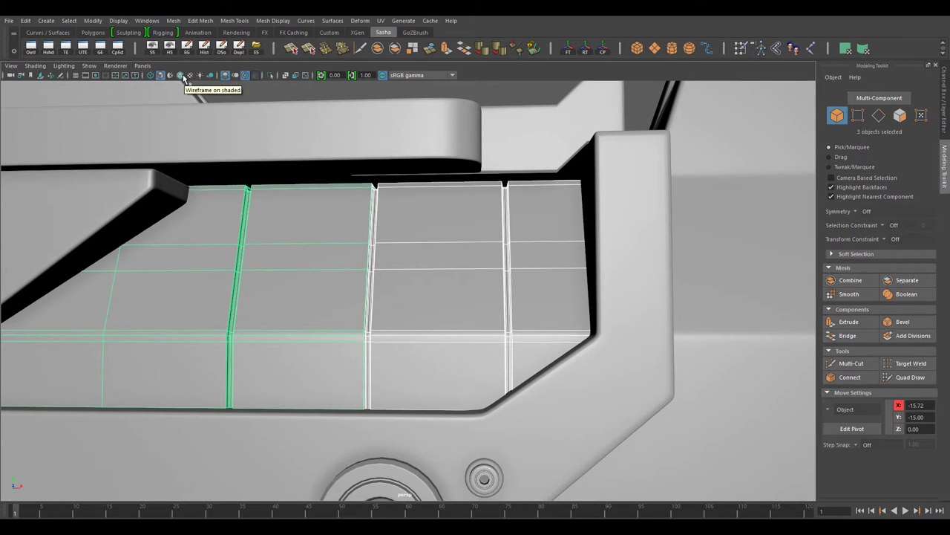
click(377, 49)
scroll(594, 372, up, 5)
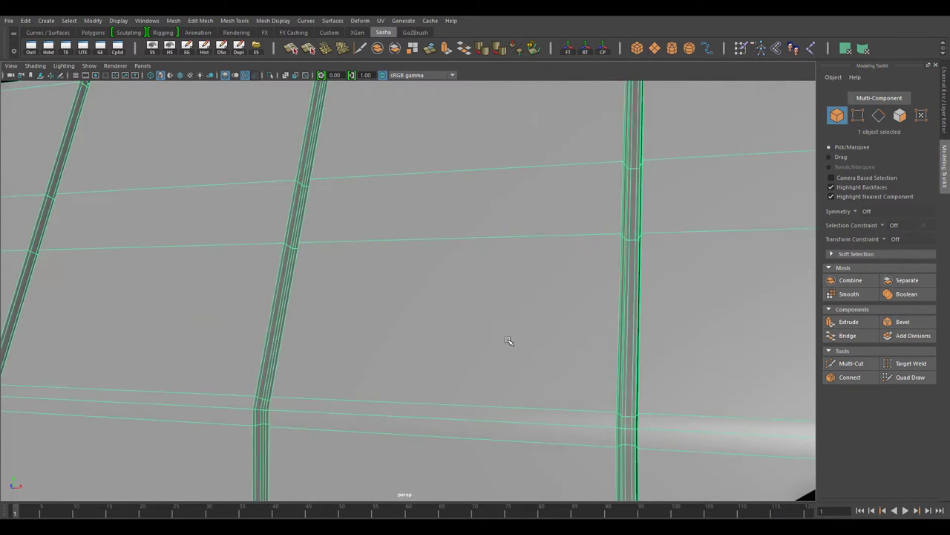
scroll(438, 318, down, 5)
scroll(438, 318, down, 5)
scroll(520, 413, up, 3)
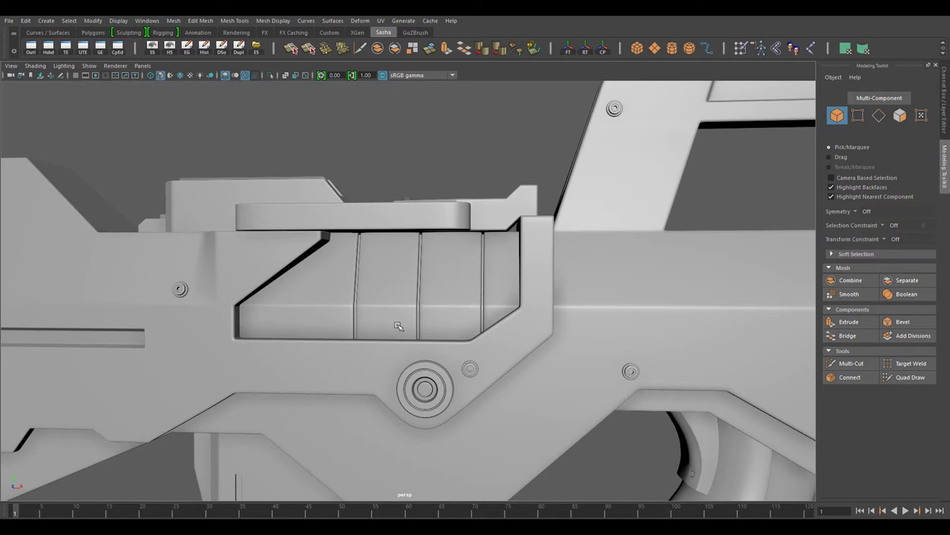
Step: Nudge the grooved side panel slightly along X and exit pivot editing
scroll(398, 326, up, 1)
click(394, 317)
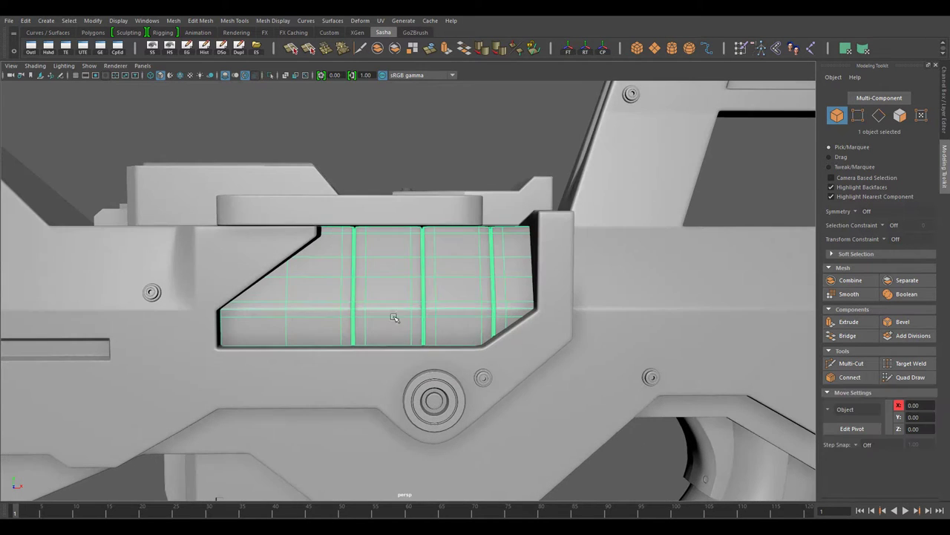
scroll(416, 301, down, 5)
scroll(438, 309, up, 4)
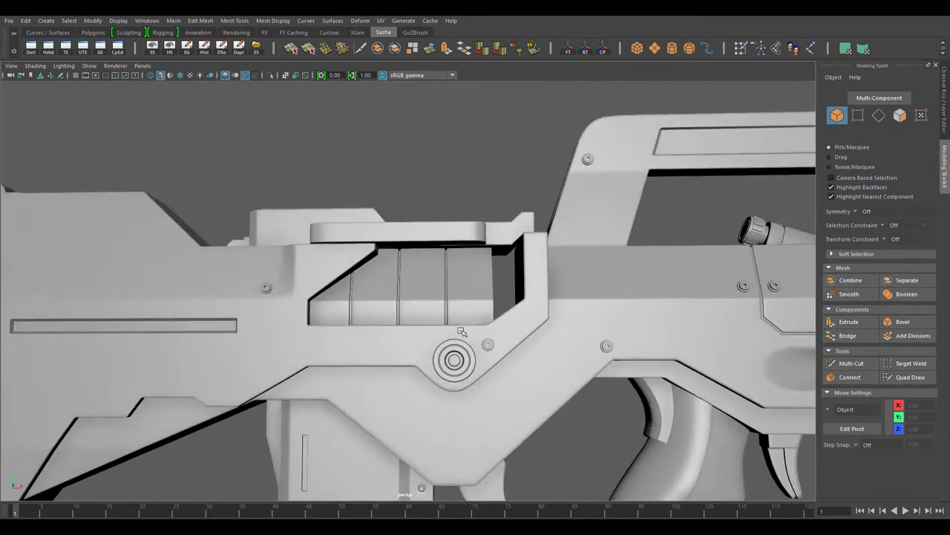
scroll(462, 314, up, 2)
mouse_move(463, 316)
alt+middle_down()
mouse_move(436, 316)
mouse_move(450, 271)
alt+middle_up()
key(Insert)
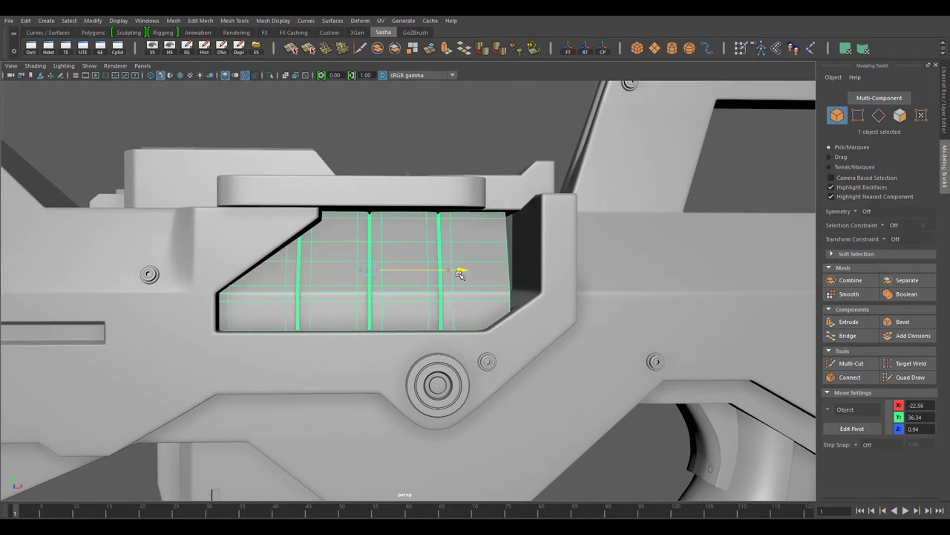
Step: Reselect the receiver side panel and frame the view on it
mouse_move(498, 234)
alt+mouse_down()
mouse_move(445, 267)
mouse_move(424, 297)
mouse_move(600, 267)
alt+mouse_up()
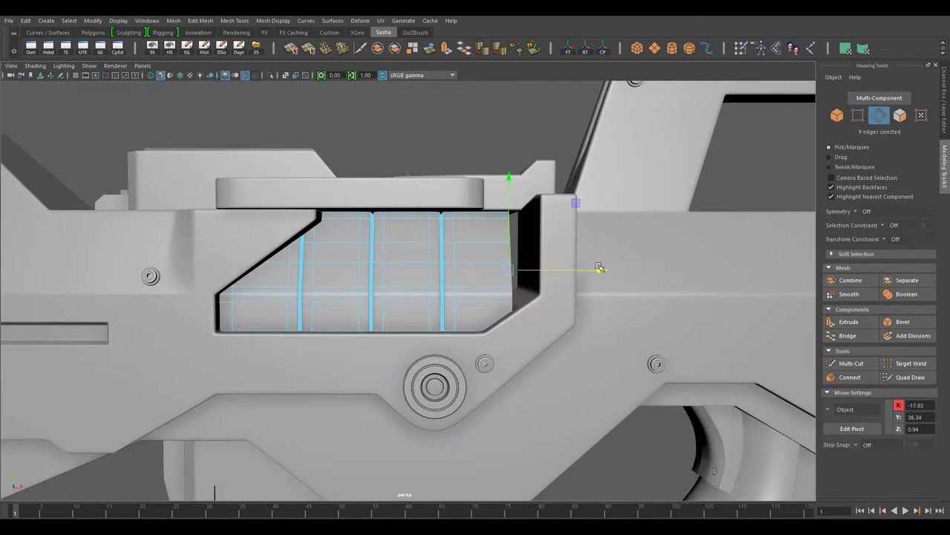
right_drag(518, 223, 521, 227)
scroll(412, 368, down, 5)
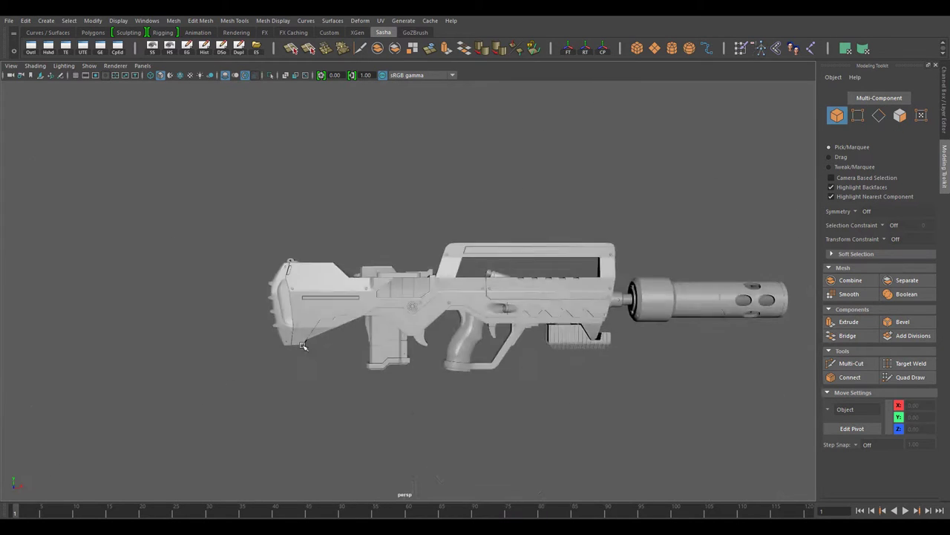
scroll(412, 369, up, 5)
scroll(412, 368, down, 4)
click(401, 286)
key(f)
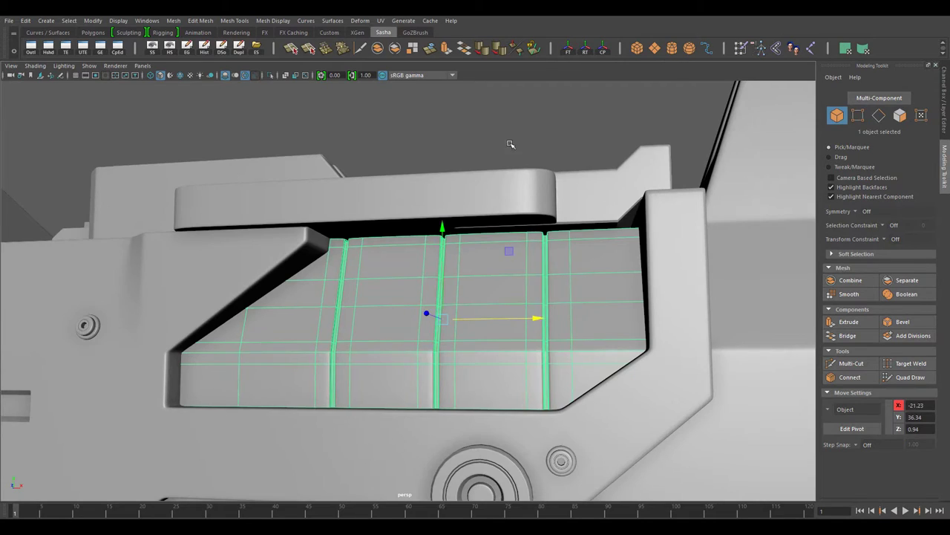
scroll(511, 144, down, 5)
scroll(510, 144, up, 3)
scroll(510, 144, up, 2)
Step: Select the panel's edges and connect them with a new edge loop
key(F10)
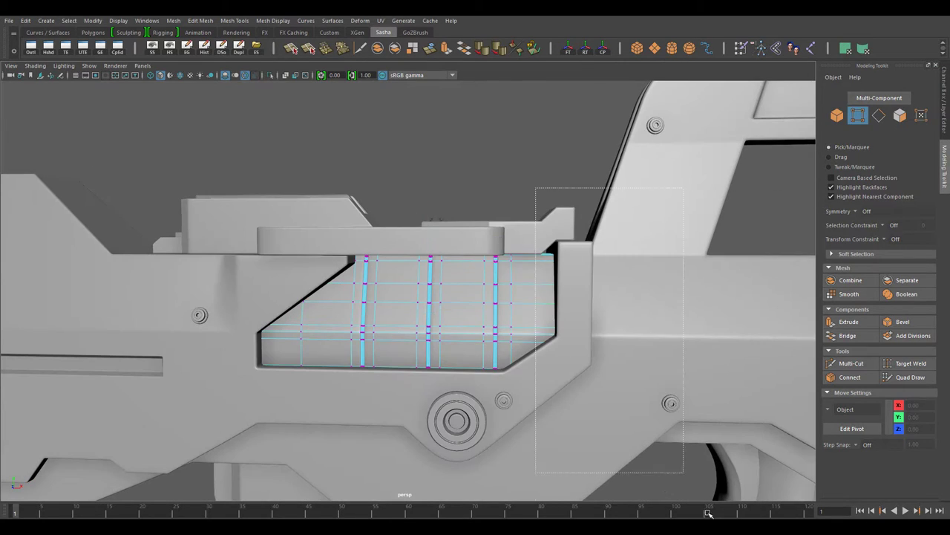
mouse_move(660, 318)
alt+mouse_down()
mouse_move(394, 346)
mouse_move(634, 448)
alt+mouse_up()
key(F8)
alt+right_drag(634, 448, 449, 350)
key(4)
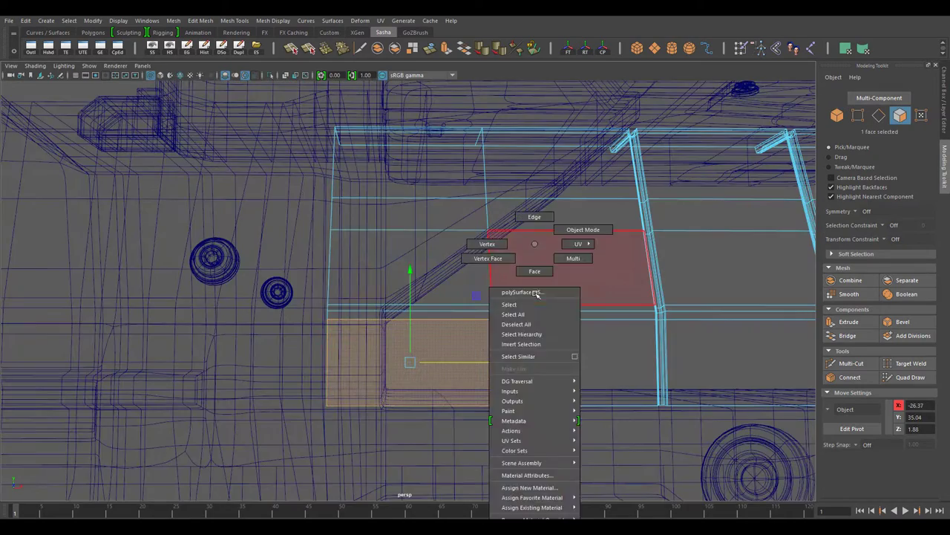
shift+right_drag(529, 252, 541, 293)
key(5)
shift+right_drag(531, 250, 539, 358)
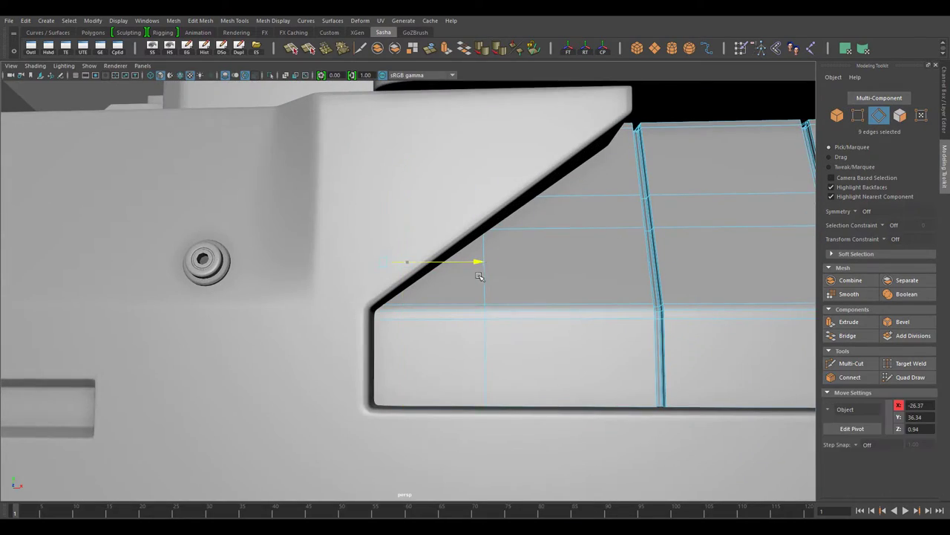
Step: Select all the panel's groove edges, then pick a single face at its left end
alt+right_drag(479, 276, 526, 386)
alt+drag(526, 386, 394, 339)
key(4)
alt+right_drag(499, 381, 609, 329)
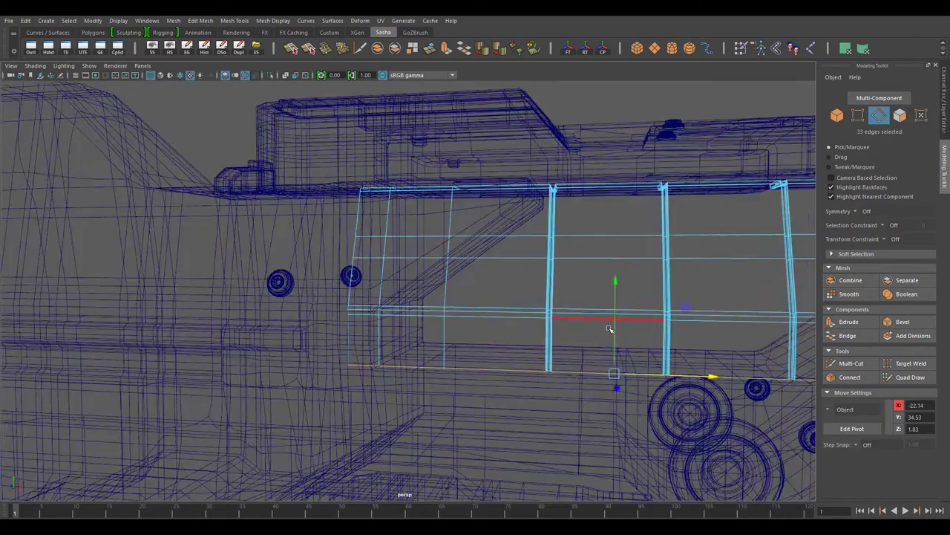
alt+drag(609, 329, 569, 394)
key(F11)
click(568, 302)
key(5)
alt+right_drag(569, 302, 448, 332)
Step: Extrude the small face at the panel's left end inward into a round hole
shift+right_click(596, 210)
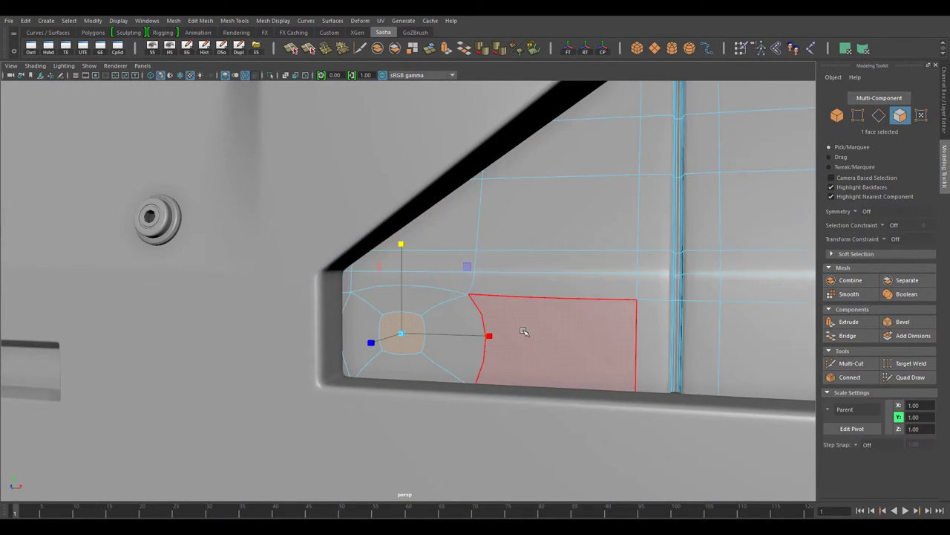
alt+drag(524, 331, 562, 213)
shift+right_drag(562, 212, 562, 230)
alt+drag(563, 230, 545, 292)
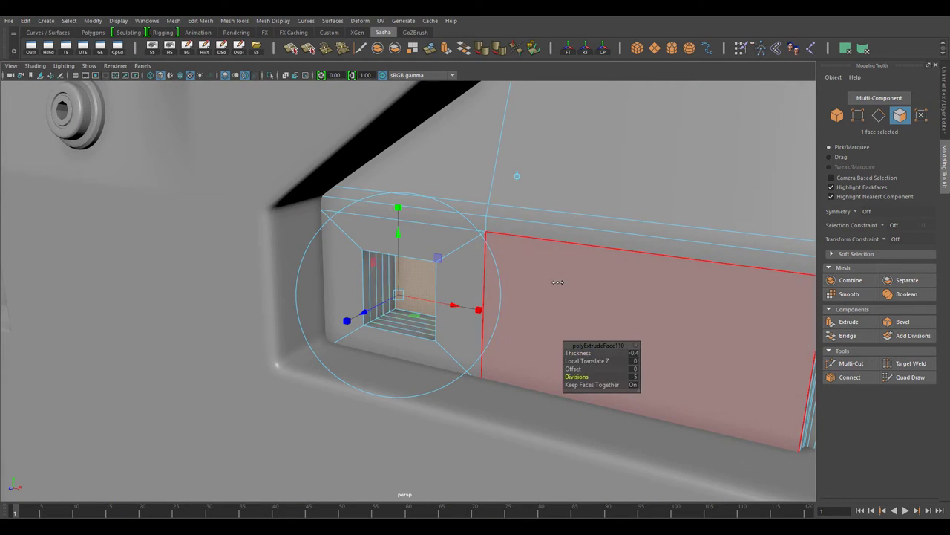
alt+right_drag(559, 268, 520, 297)
alt+drag(520, 297, 473, 316)
alt+right_drag(473, 316, 502, 275)
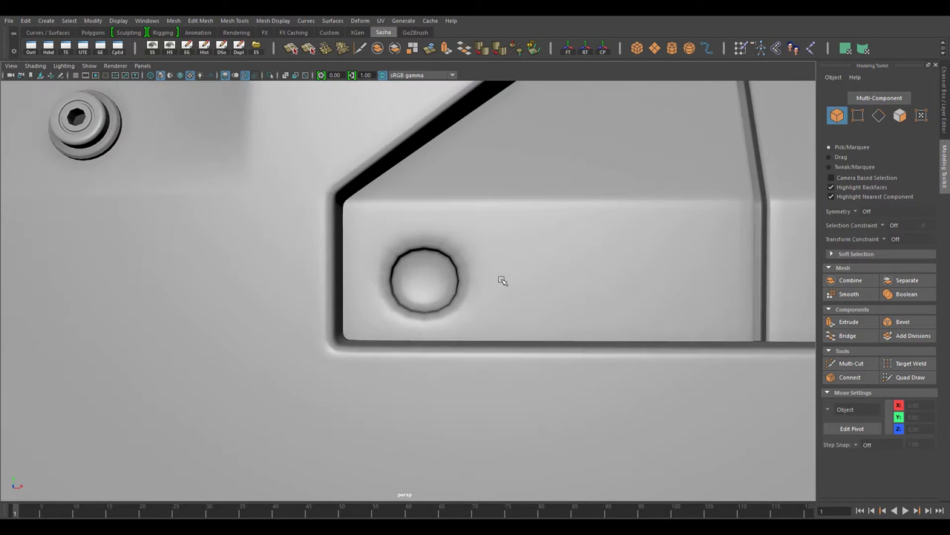
Step: Select the small wedge face beside the hole, then reframe on the side slot
click(508, 310)
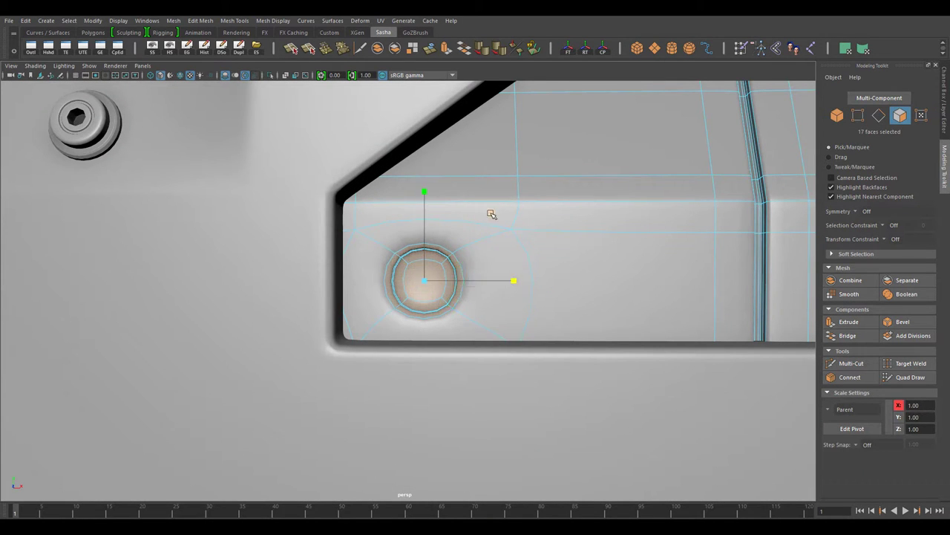
right_drag(544, 245, 550, 242)
key(f)
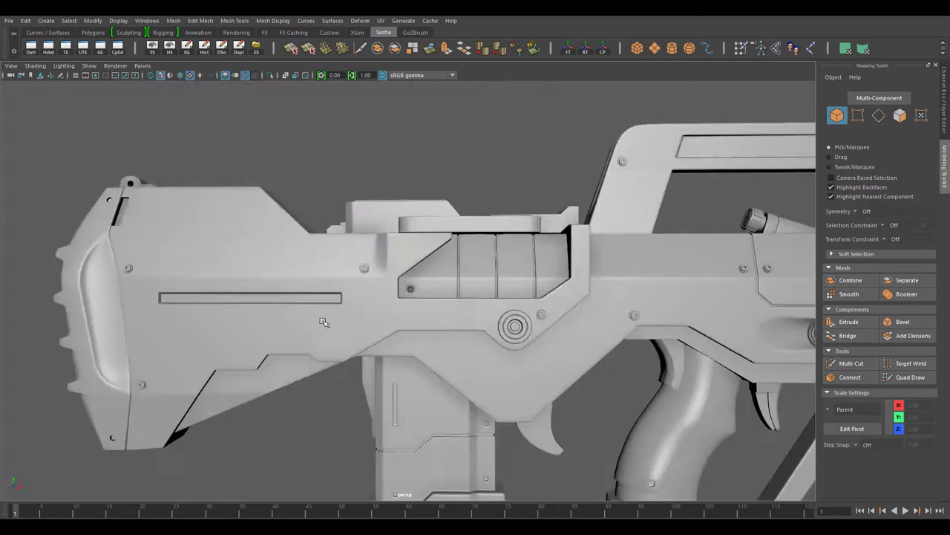
alt+right_drag(475, 297, 445, 267)
mouse_move(445, 267)
alt+mouse_down()
mouse_move(462, 277)
mouse_move(431, 269)
alt+mouse_up()
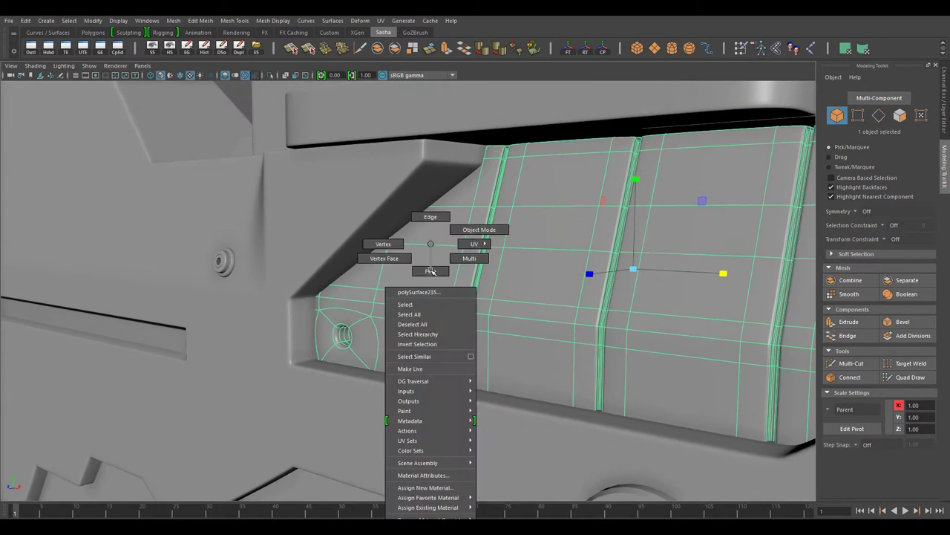
Step: Box-select the slot's wedge wall faces and add one more wall face
right_drag(431, 269, 430, 379)
shift+drag(431, 379, 431, 378)
mouse_move(431, 378)
alt+right_down()
mouse_move(603, 377)
mouse_move(616, 413)
mouse_move(594, 369)
alt+right_up()
shift+click(616, 414)
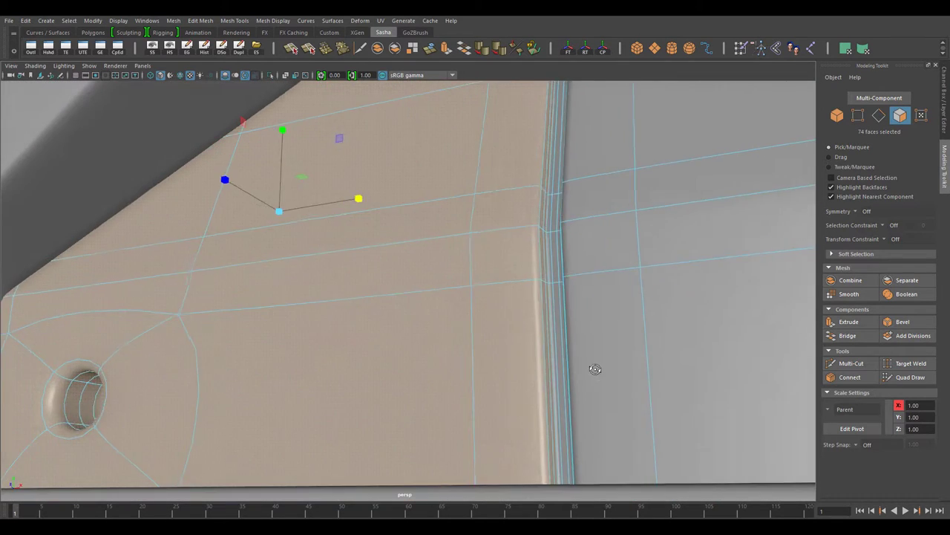
mouse_move(571, 389)
alt+mouse_down()
mouse_move(498, 403)
mouse_move(501, 422)
mouse_move(290, 269)
alt+mouse_up()
scroll(499, 413, down, 5)
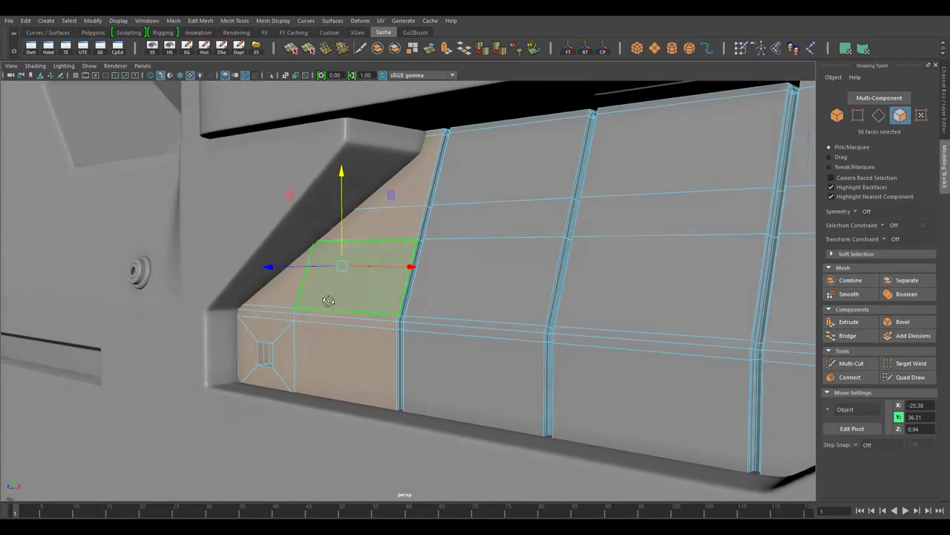
key(w)
key(F8)
scroll(497, 228, down, 5)
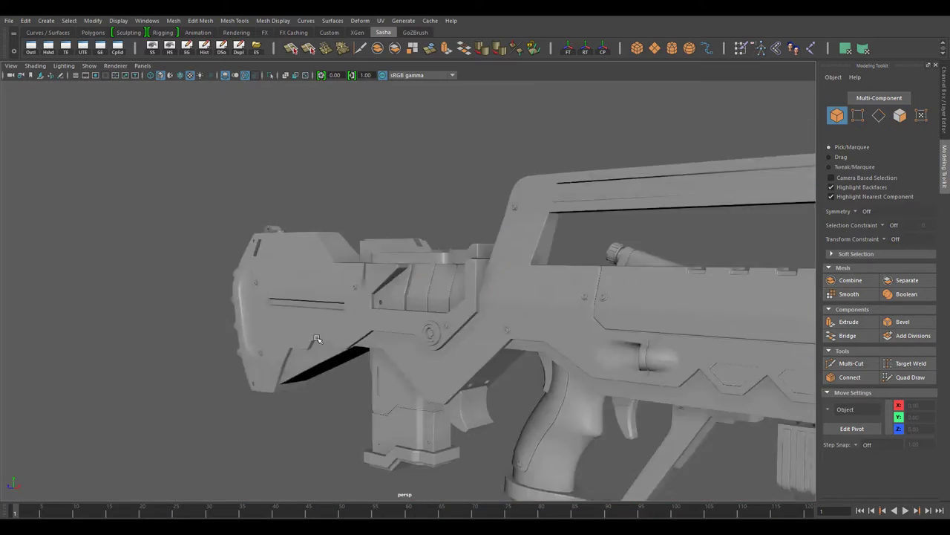
mouse_move(497, 228)
alt+mouse_down()
mouse_move(448, 390)
mouse_move(627, 371)
mouse_move(568, 448)
alt+mouse_up()
scroll(448, 390, up, 5)
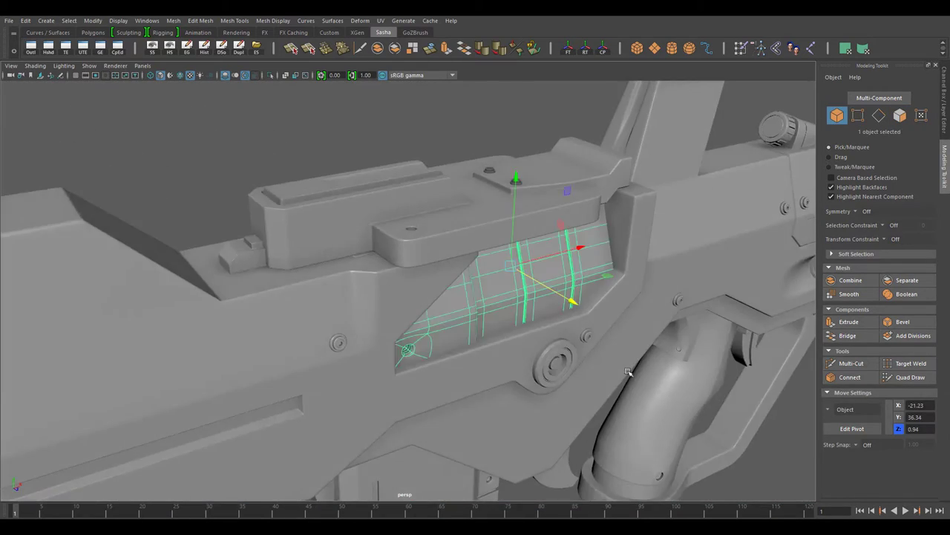
key(F8)
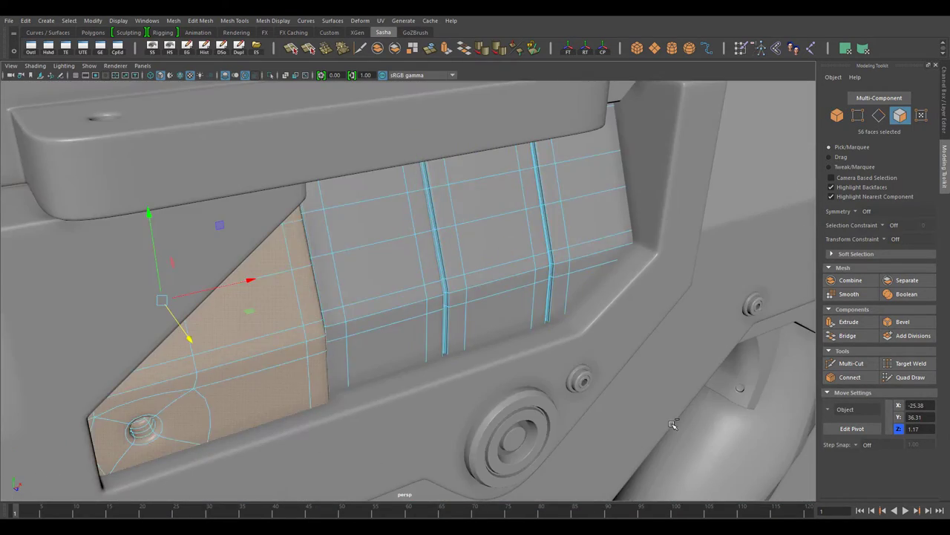
scroll(568, 447, up, 3)
scroll(568, 447, up, 3)
shift+double_click(465, 359)
scroll(465, 359, down, 3)
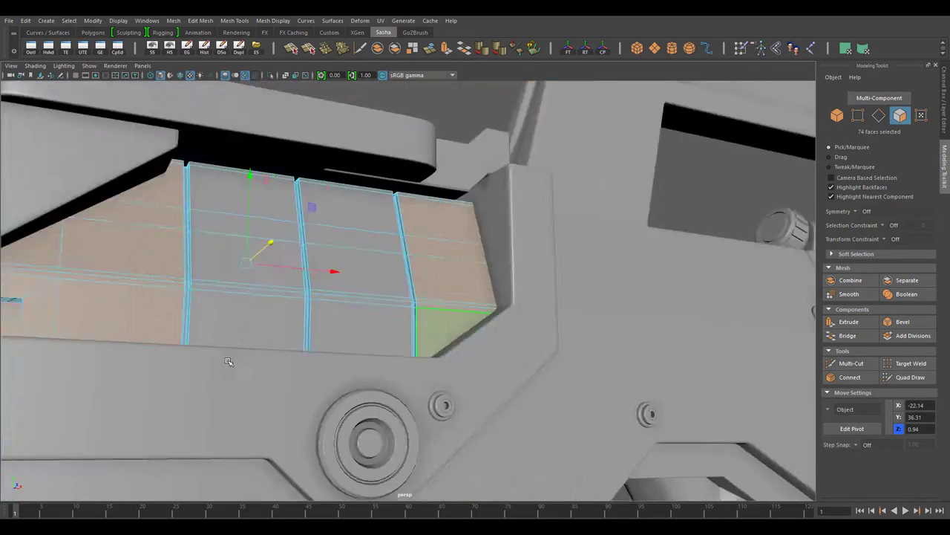
alt+drag(227, 361, 506, 433)
scroll(506, 432, up, 3)
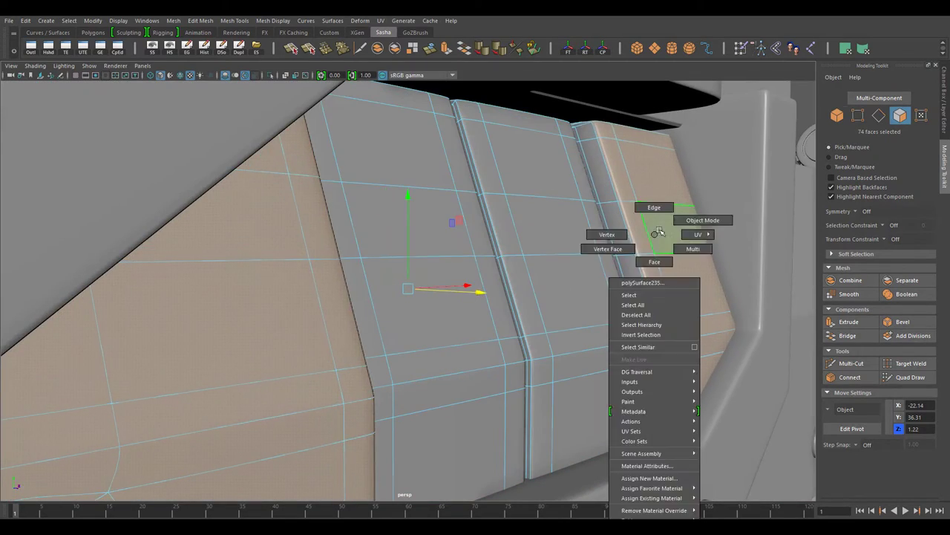
right_drag(658, 232, 702, 220)
scroll(702, 219, down, 5)
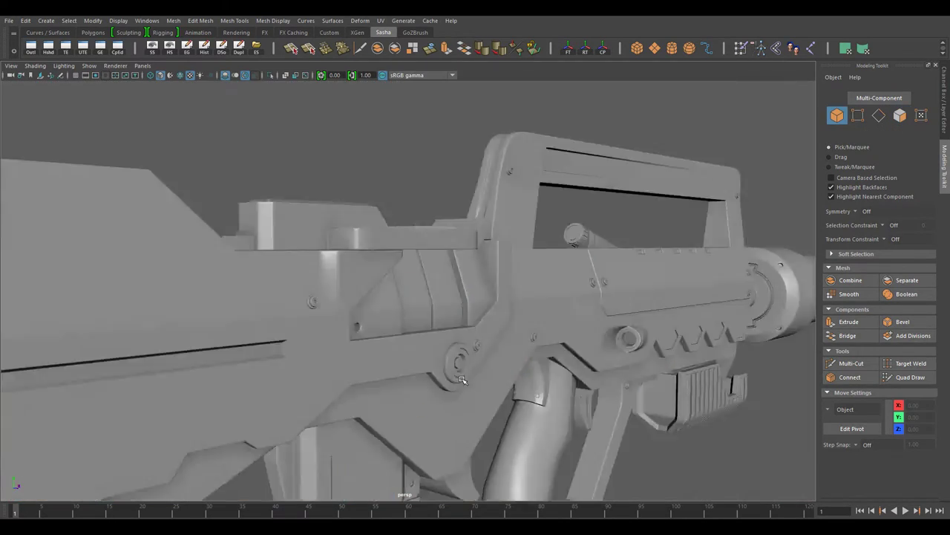
alt+drag(702, 220, 605, 423)
scroll(579, 360, up, 5)
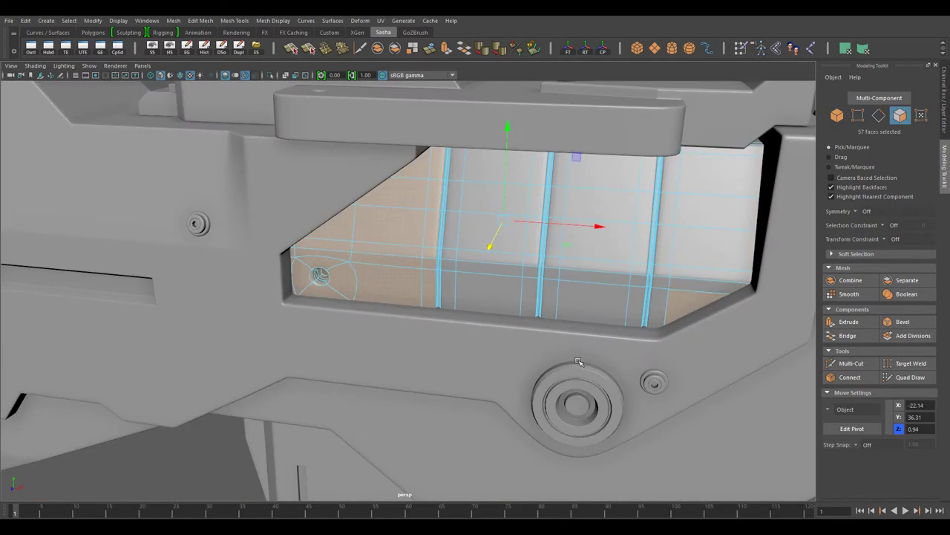
mouse_move(578, 362)
alt+mouse_down()
mouse_move(356, 196)
mouse_move(495, 289)
mouse_move(554, 272)
alt+mouse_up()
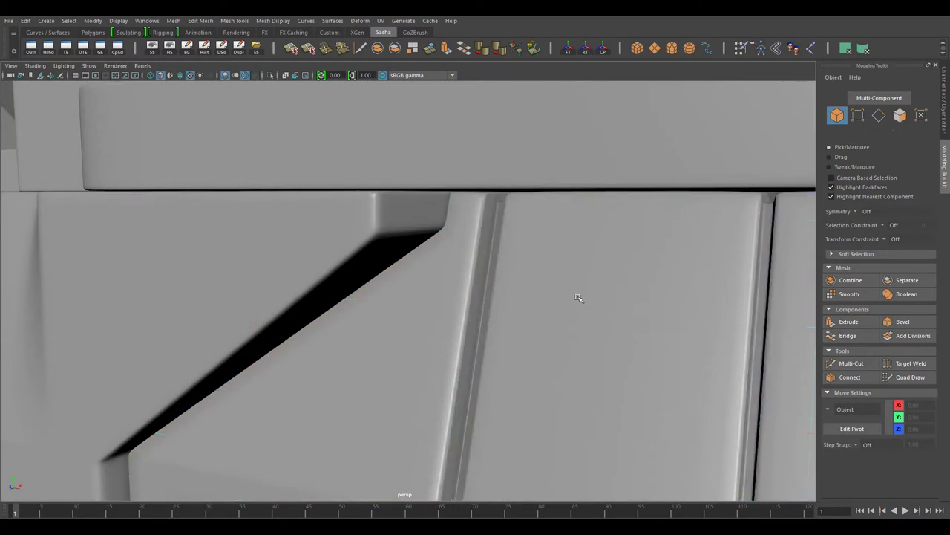
scroll(424, 380, down, 10)
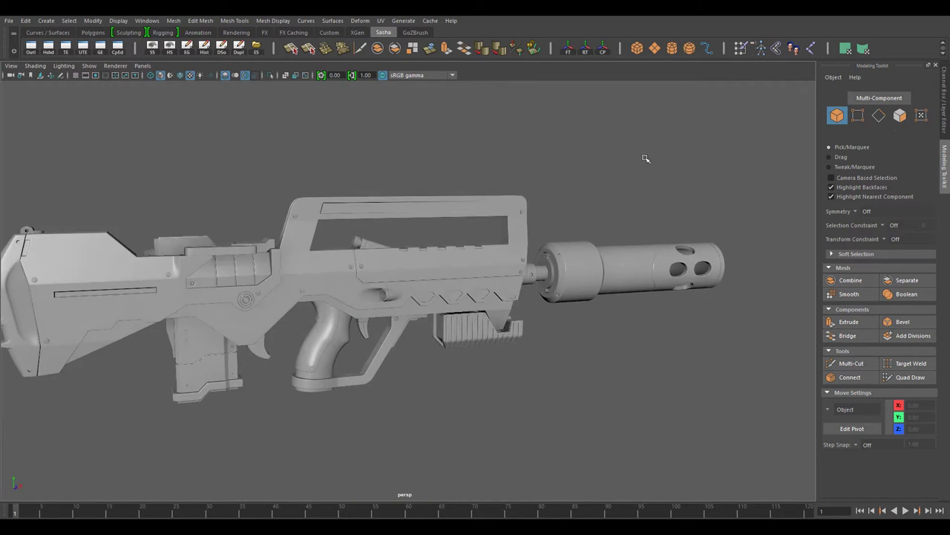
alt+drag(592, 374, 473, 331)
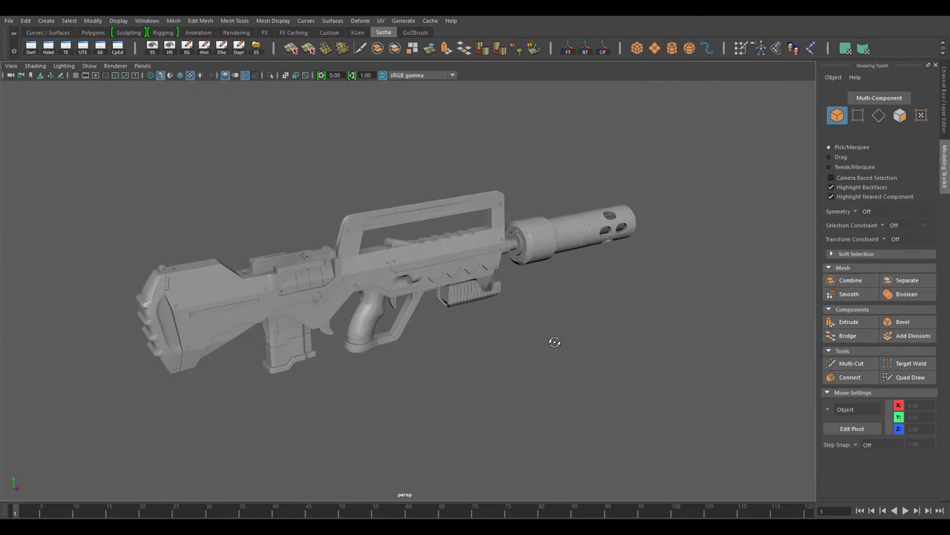
alt+drag(583, 355, 564, 364)
scroll(562, 377, up, 2)
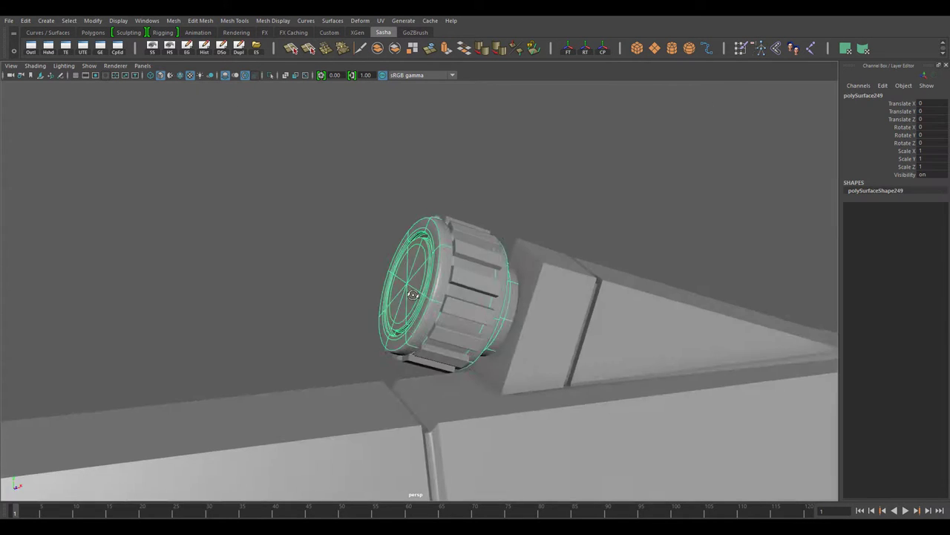
Step: Select a strip of faces on the cylinder's ring and delete those cap faces
alt+drag(413, 295, 474, 352)
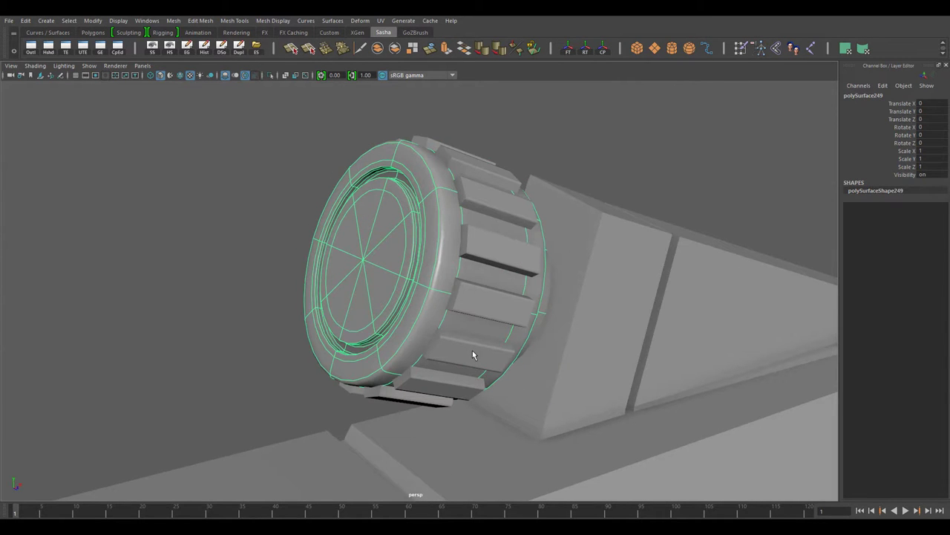
key(1)
key(3)
mouse_move(478, 351)
alt+mouse_down()
mouse_move(448, 327)
mouse_move(516, 261)
mouse_move(426, 266)
alt+mouse_up()
key(F8)
click(426, 266)
mouse_move(462, 332)
alt+mouse_down()
mouse_move(489, 242)
mouse_move(461, 202)
alt+mouse_up()
key(Delete)
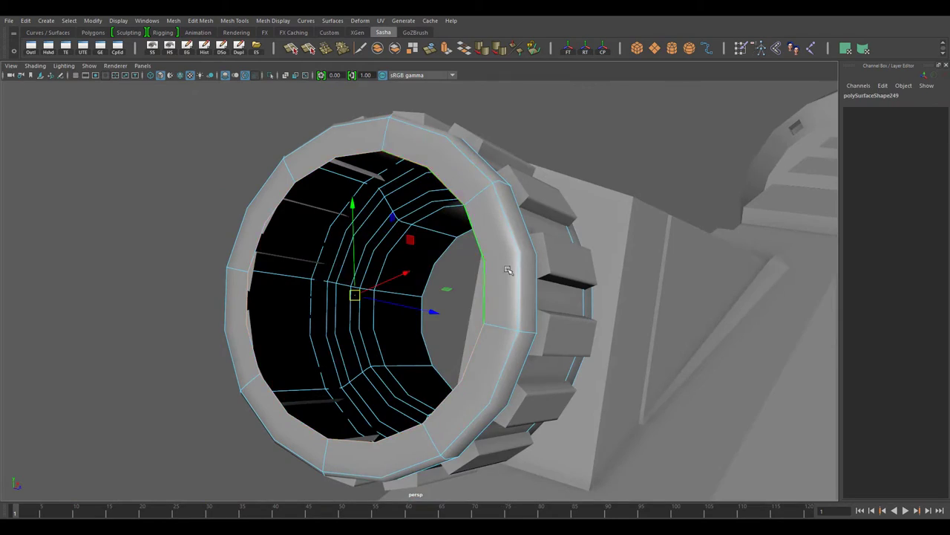
Step: Return to object mode, select the cap object and frame it
mouse_move(508, 270)
alt+mouse_down()
mouse_move(445, 297)
mouse_move(406, 329)
mouse_move(459, 347)
mouse_move(458, 284)
mouse_move(392, 375)
mouse_move(465, 369)
mouse_move(671, 448)
mouse_move(510, 344)
mouse_move(399, 324)
alt+mouse_up()
key(F8)
key(F8)
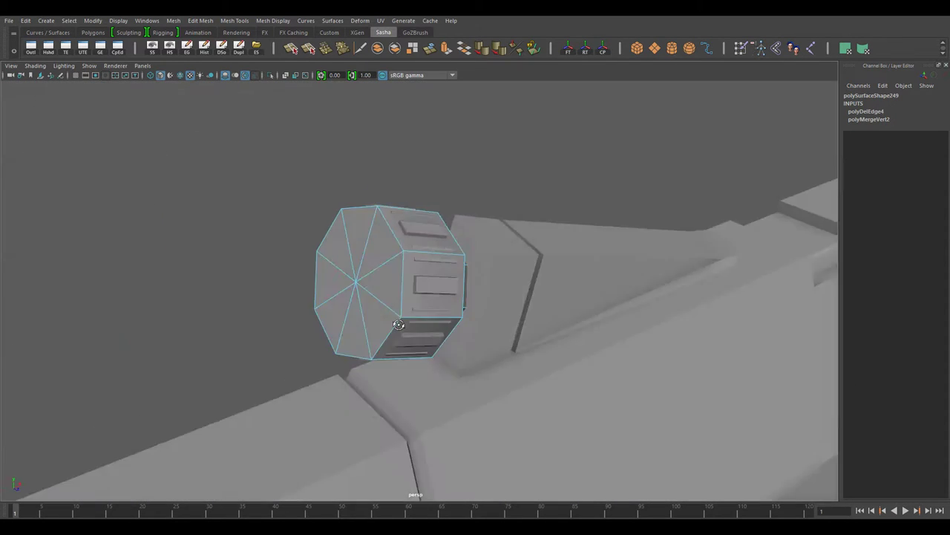
click(398, 324)
key(f)
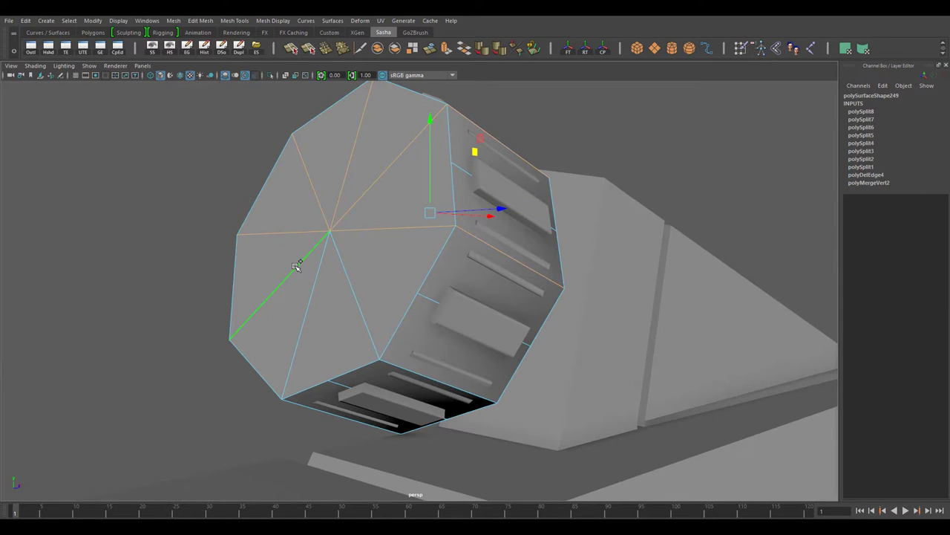
mouse_move(295, 265)
alt+mouse_down()
mouse_move(427, 209)
mouse_move(416, 253)
mouse_move(357, 312)
mouse_move(300, 393)
mouse_move(386, 311)
mouse_move(425, 332)
alt+mouse_up()
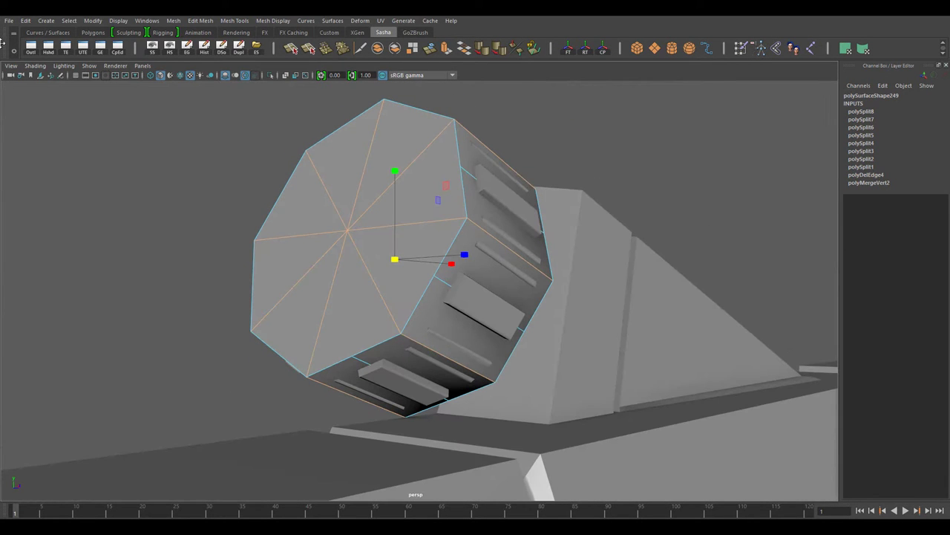
Step: Set the Modeling Toolkit scale axis orientation and edit the cap's pivot
click(846, 48)
click(833, 419)
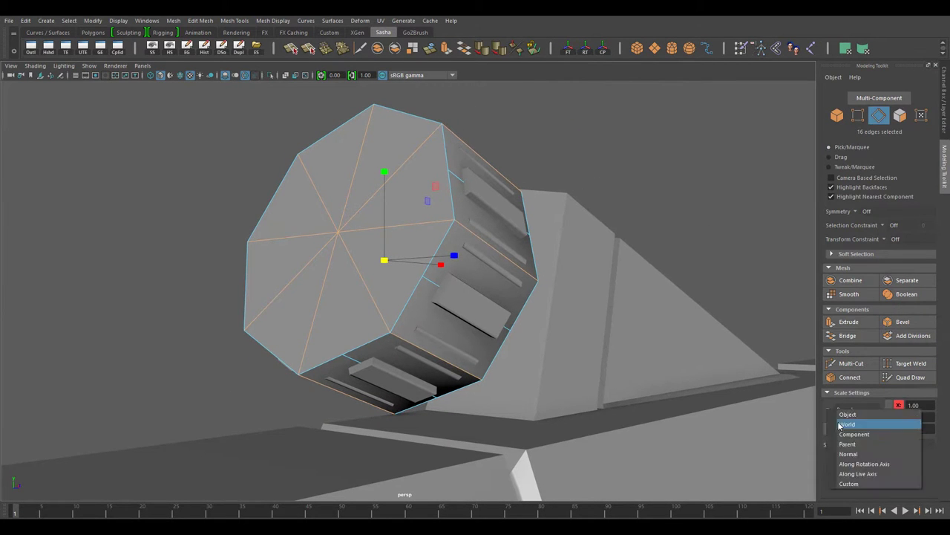
click(847, 414)
mouse_move(445, 305)
alt+mouse_down()
mouse_move(461, 321)
mouse_move(427, 360)
mouse_move(436, 373)
mouse_move(479, 267)
alt+mouse_up()
click(852, 429)
key(F8)
key(w)
Step: Select one tooth on the ring, switch to its edges, and show its transform values
click(481, 256)
scroll(481, 256, up, 3)
right_click(480, 245)
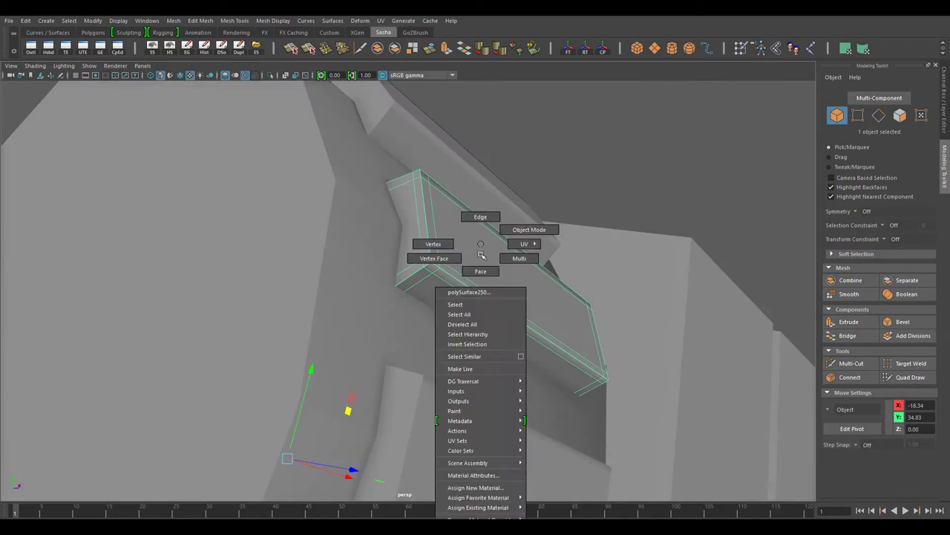
click(480, 216)
mouse_move(480, 216)
alt+mouse_down()
mouse_move(234, 288)
mouse_move(334, 268)
mouse_move(562, 264)
alt+mouse_up()
key(F8)
key(ctrl+a)
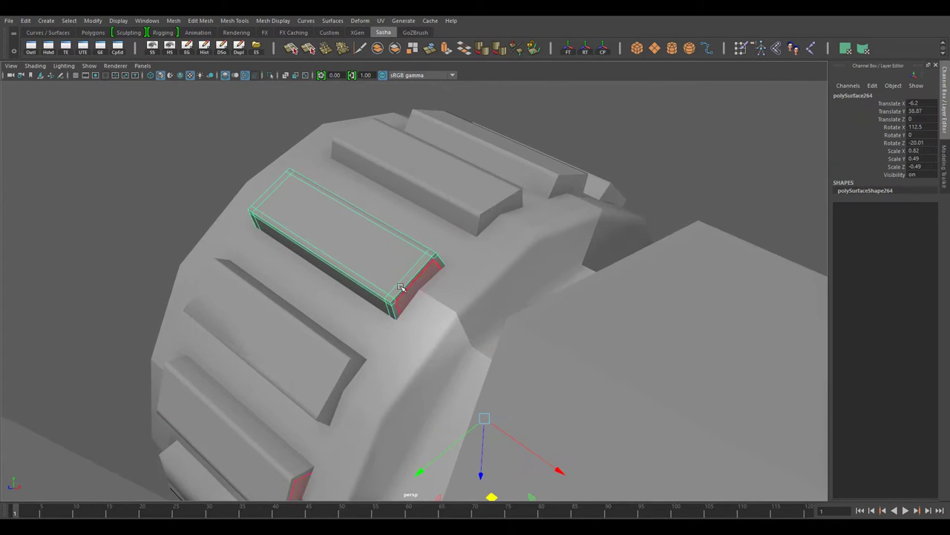
Step: Toggle the tooth between component editing and object mode
alt+drag(401, 288, 356, 242)
right_click(356, 242)
click(366, 295)
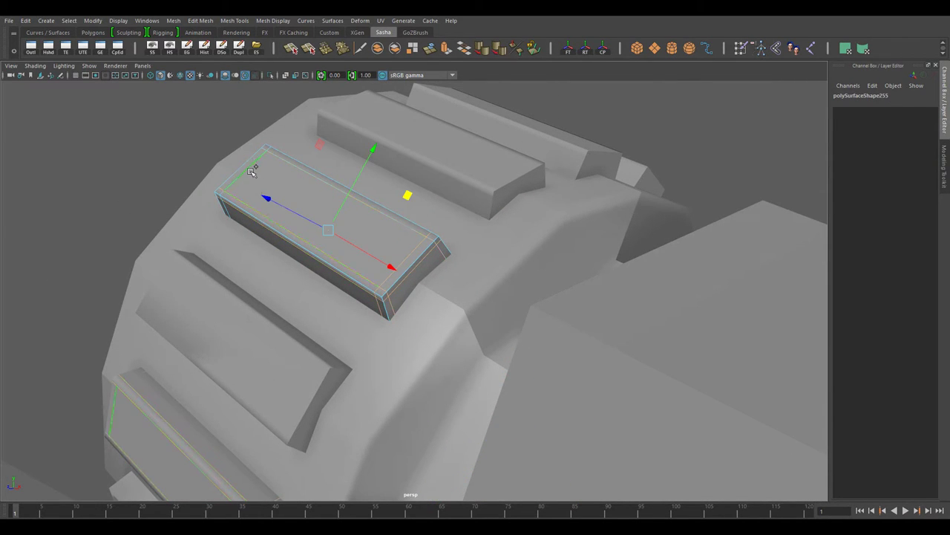
right_click(416, 245)
mouse_move(252, 171)
alt+mouse_down()
mouse_move(416, 245)
mouse_move(520, 312)
alt+mouse_up()
click(462, 228)
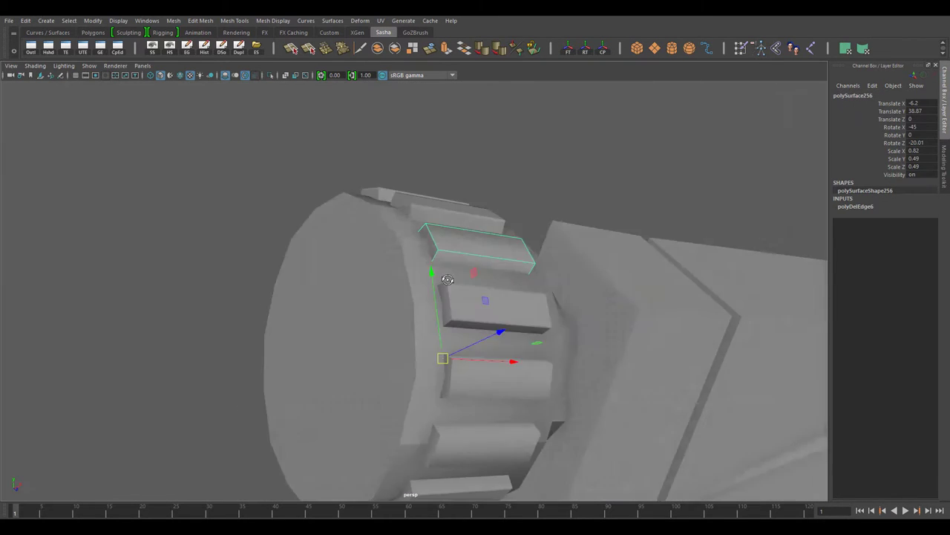
Step: Select the single tooth on top of the cylinder and make rotated copies with Duplicate Special
alt+drag(448, 279, 334, 287)
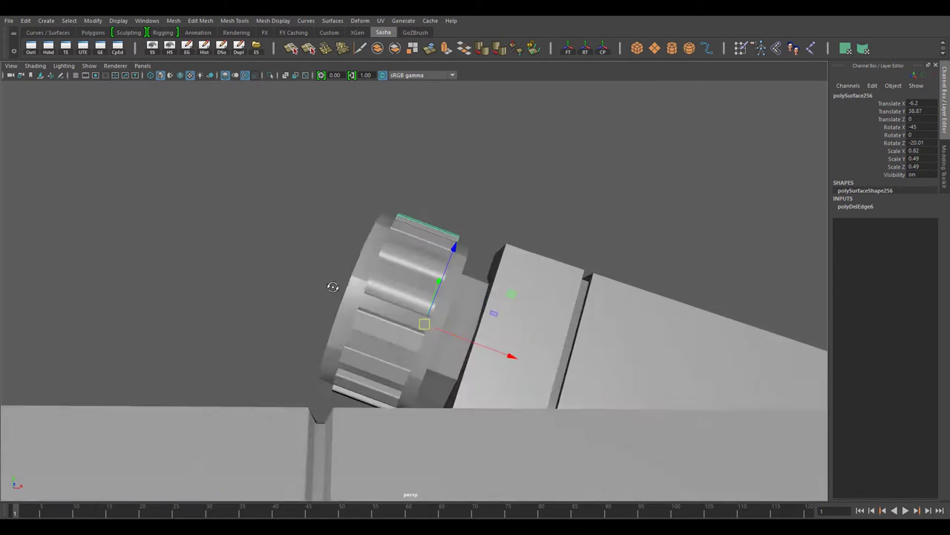
mouse_move(369, 343)
alt+mouse_down()
mouse_move(507, 327)
mouse_move(445, 319)
alt+mouse_up()
key(e)
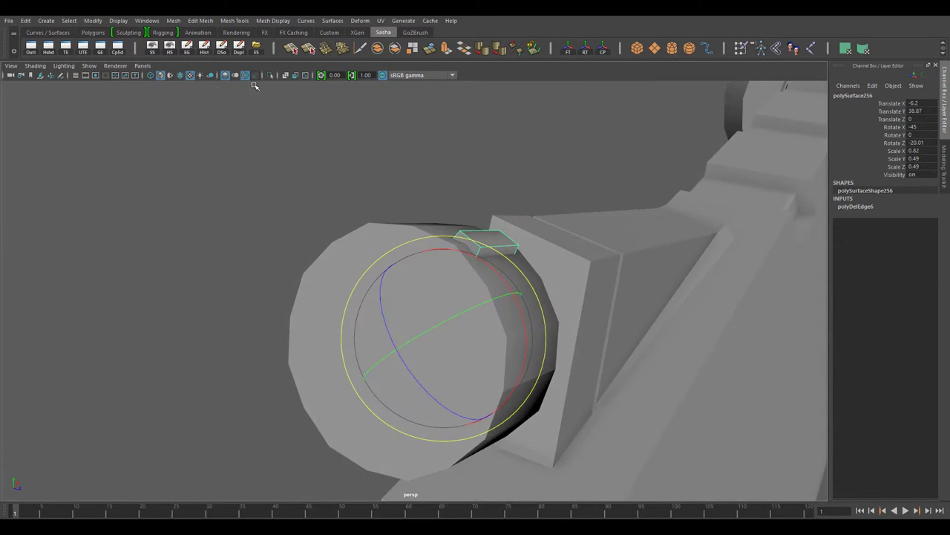
click(221, 46)
drag(154, 221, 179, 219)
click(156, 281)
Step: Set Duplicate Special to 12 copies with a 30-degree rotation step
mouse_move(334, 282)
alt+mouse_down()
mouse_move(407, 265)
mouse_move(500, 176)
mouse_move(529, 322)
mouse_move(475, 297)
alt+mouse_up()
drag(180, 218, 169, 219)
drag(529, 334, 516, 301)
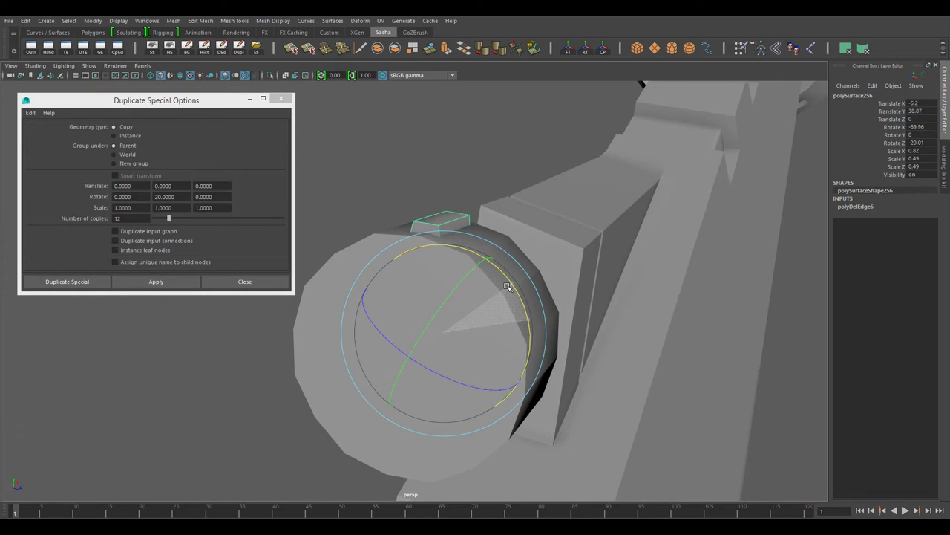
key(ctrl+z)
double_click(165, 196)
text(30)
key(Tab)
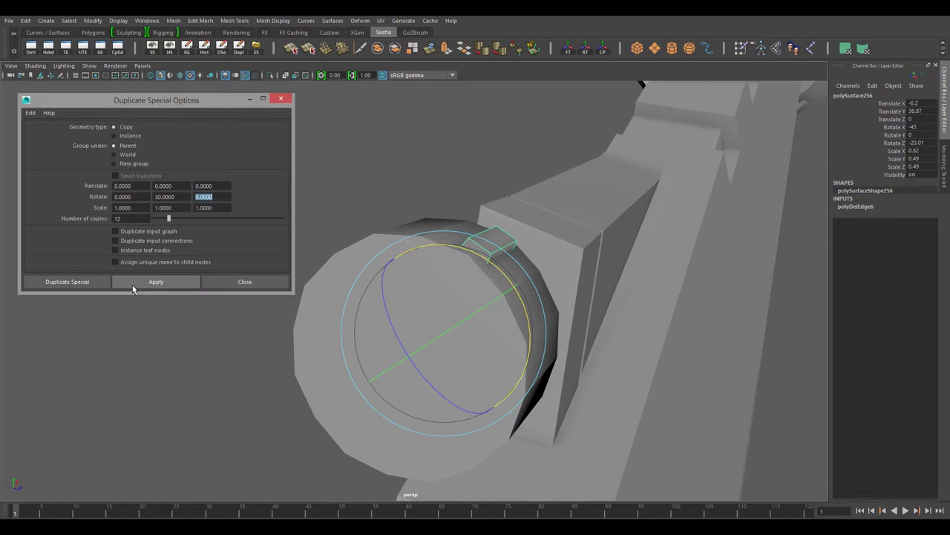
Step: Check the duplicated teeth and rotate the tooth about its Z axis
alt+drag(520, 312, 460, 341)
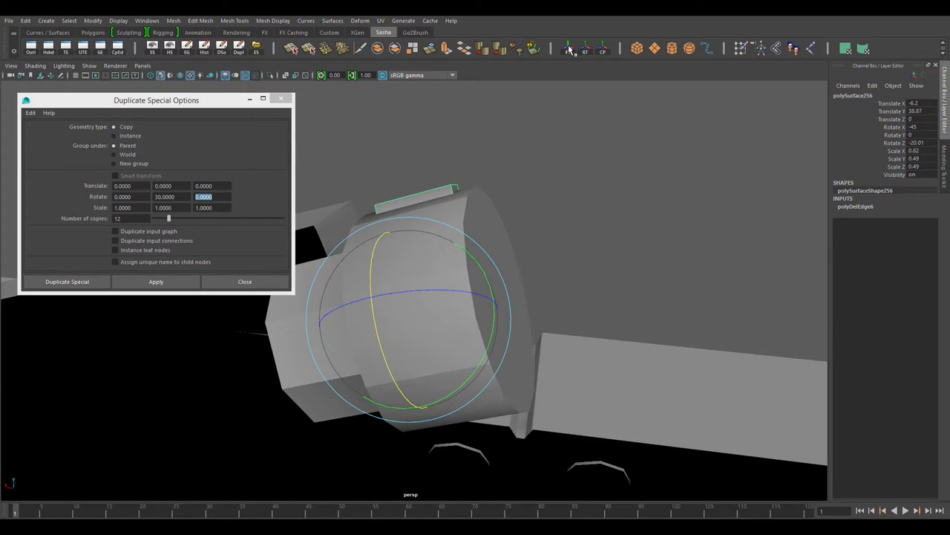
alt+drag(569, 148, 569, 201)
drag(915, 127, 919, 142)
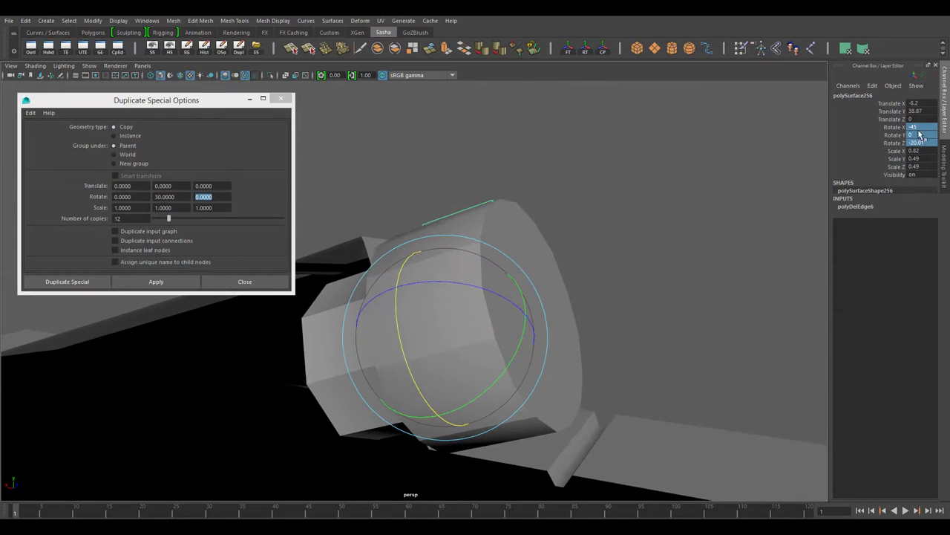
alt+drag(718, 224, 579, 241)
middle_drag(568, 89, 547, 276)
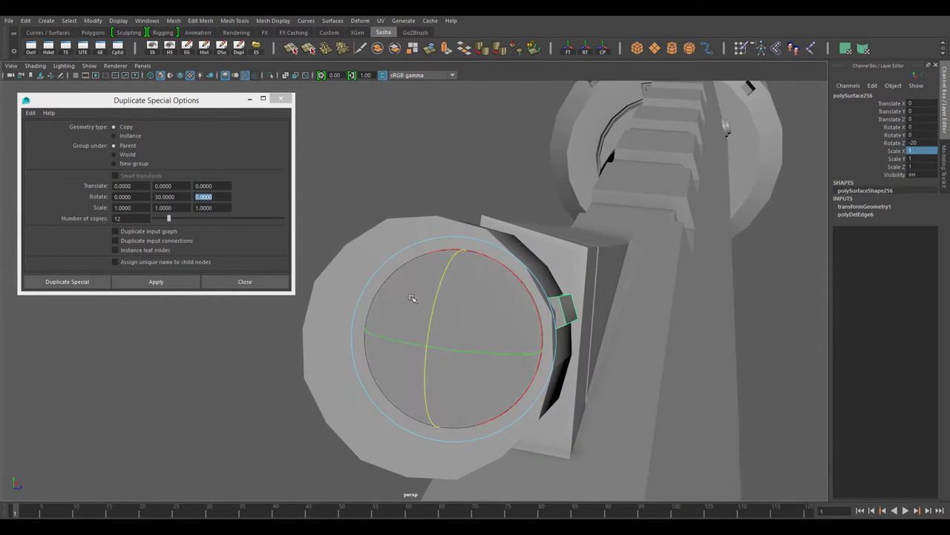
alt+drag(415, 297, 270, 299)
Step: Undo the duplication and set the copies' X rotation to -30 in Duplicate Special
key(ctrl+z)
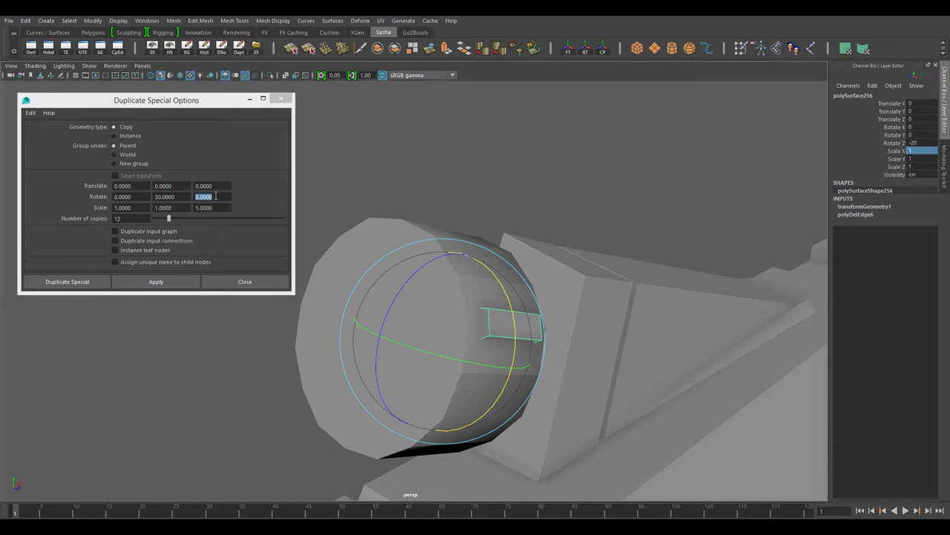
double_click(164, 197)
text(-30)
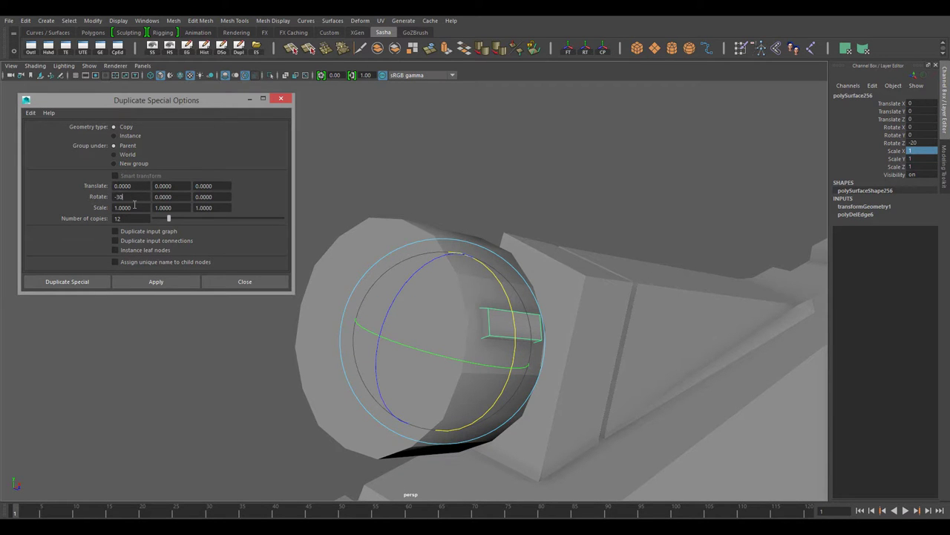
key(Tab)
click(156, 281)
alt+drag(160, 293, 261, 296)
key(ctrl+z)
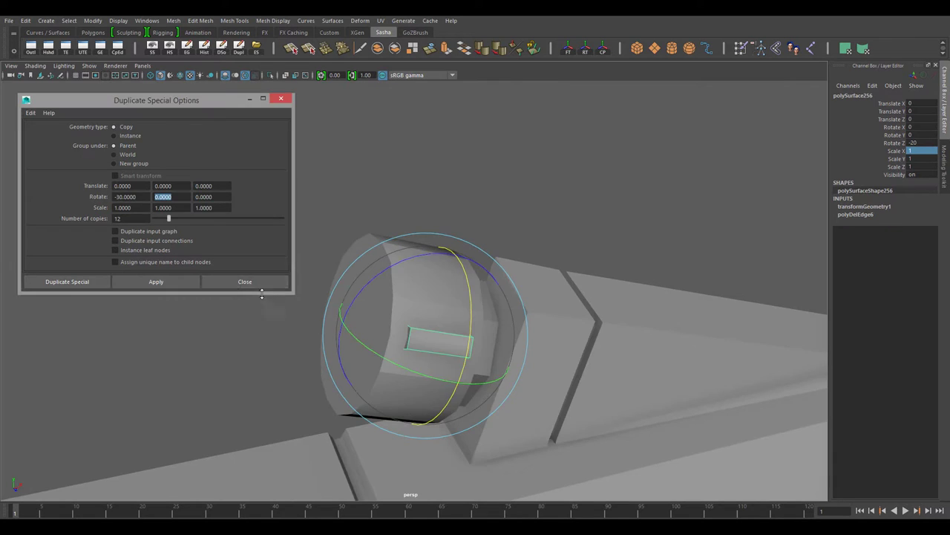
click(67, 282)
Step: Duplicate the box with Ctrl+D and rotate the copy to -45 around the cap
alt+drag(492, 416, 523, 317)
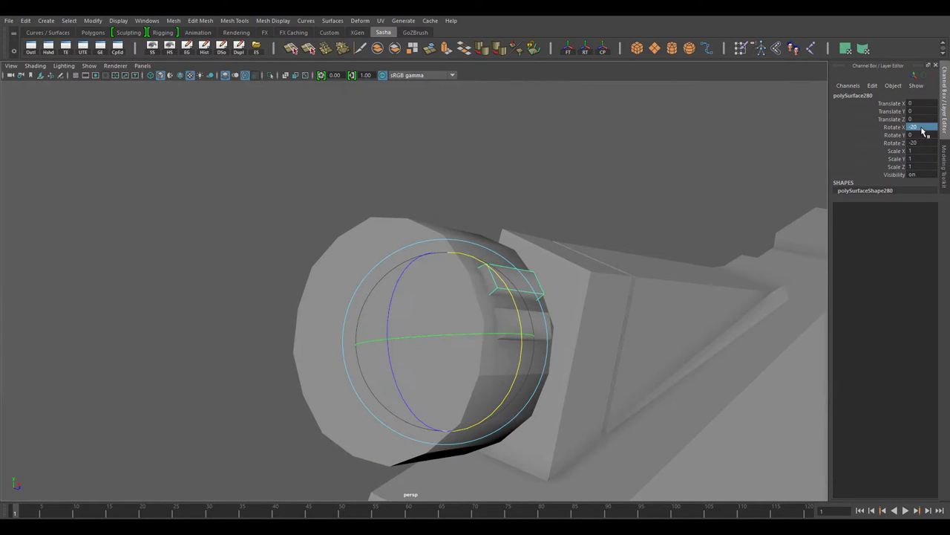
key(Return)
alt+drag(661, 312, 692, 305)
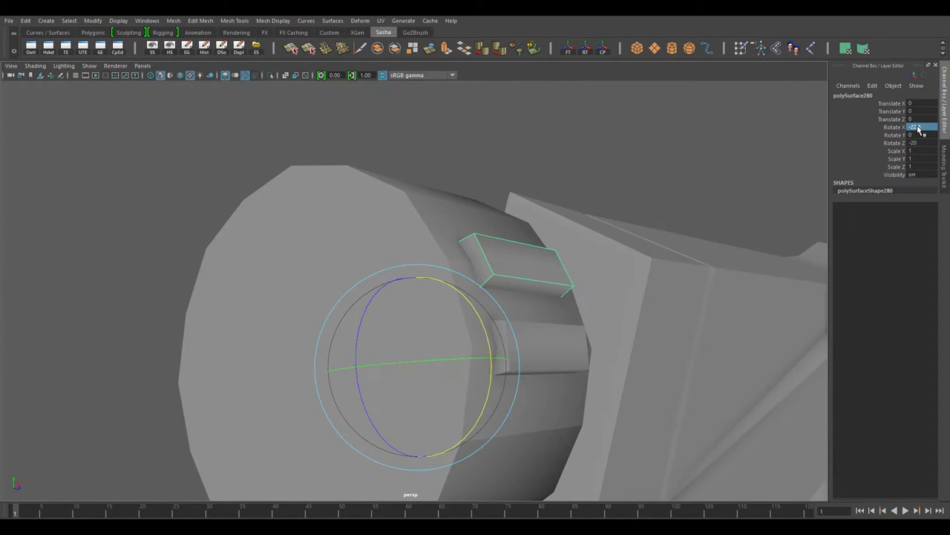
key(ctrl+d)
mouse_move(446, 334)
alt+mouse_down()
mouse_move(496, 319)
mouse_move(472, 295)
alt+mouse_up()
key(Return)
Step: Duplicate the box again and rotate the new copy to -90
key(ctrl+d)
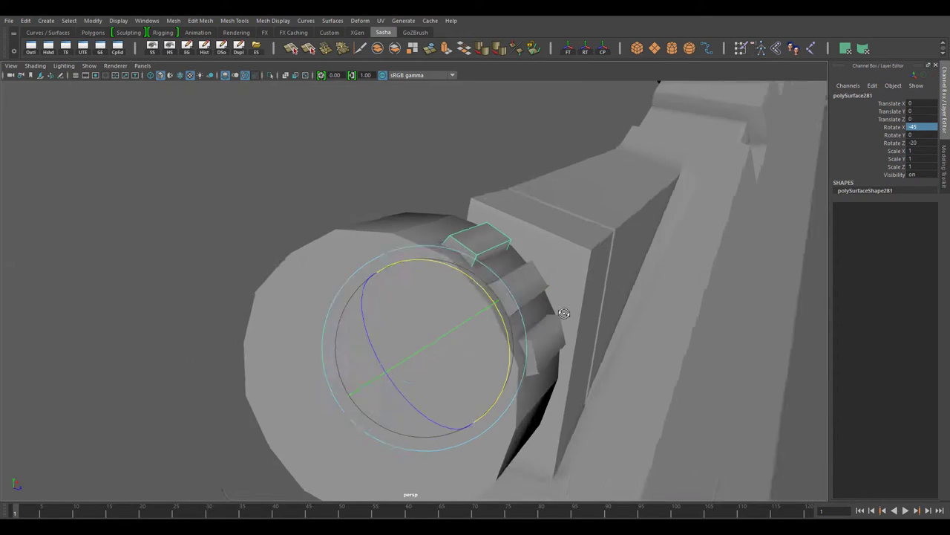
alt+drag(520, 222, 317, 167)
key(Tab)
alt+drag(318, 100, 365, 110)
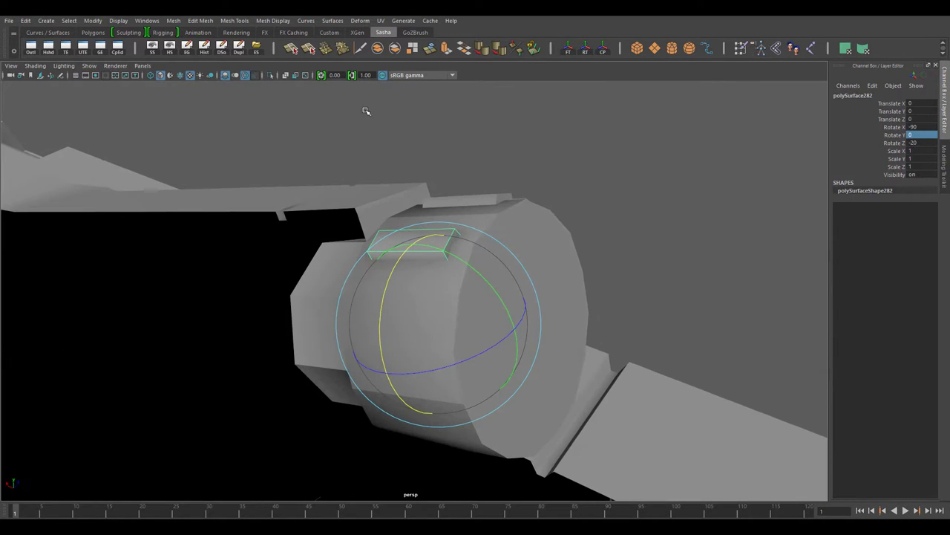
text(5)
key(Return)
Step: Add a copy at -135 and enter 70 as the next copy's rotation value
alt+drag(520, 149, 235, 62)
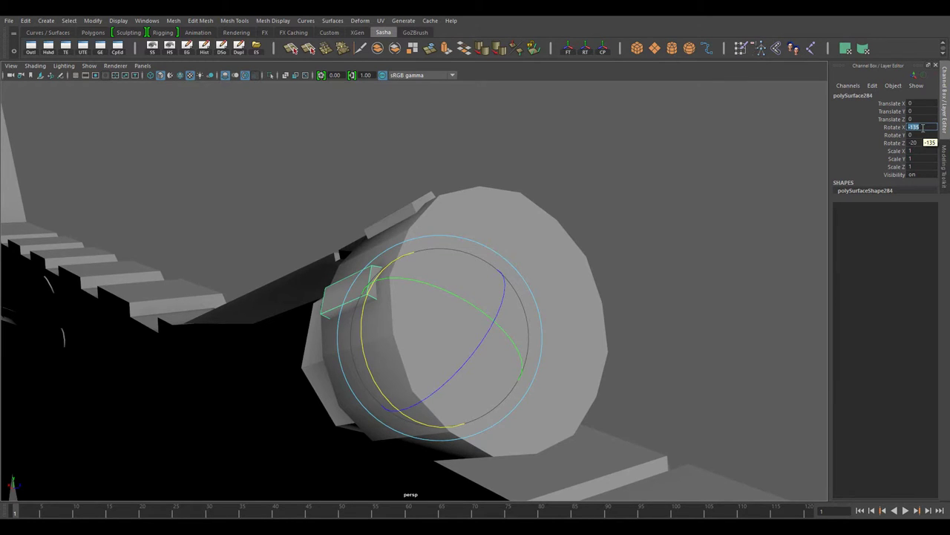
key(Tab)
key(ctrl+d)
alt+drag(594, 297, 462, 418)
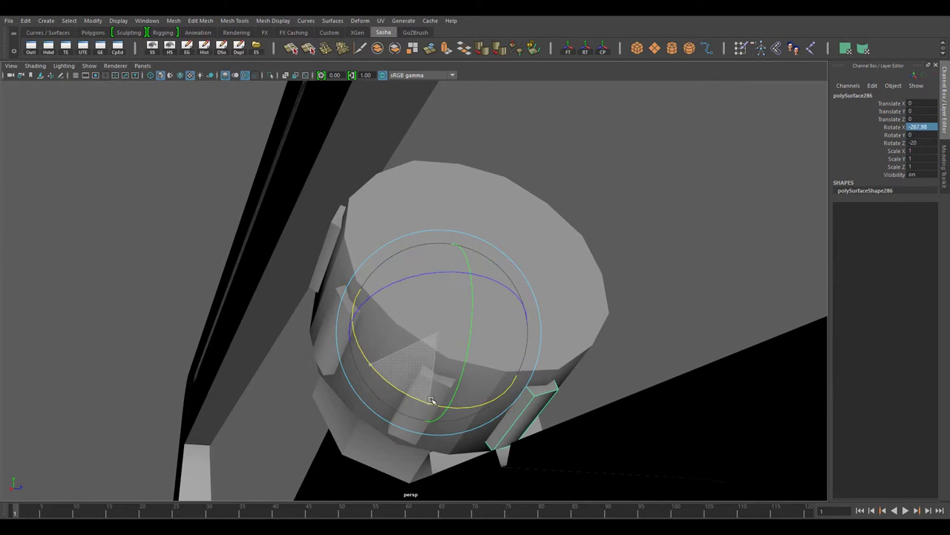
text(70)
key(Tab)
Step: Rotate the latest copy further around the ring and confirm its angle
alt+drag(520, 260, 371, 198)
drag(487, 374, 464, 401)
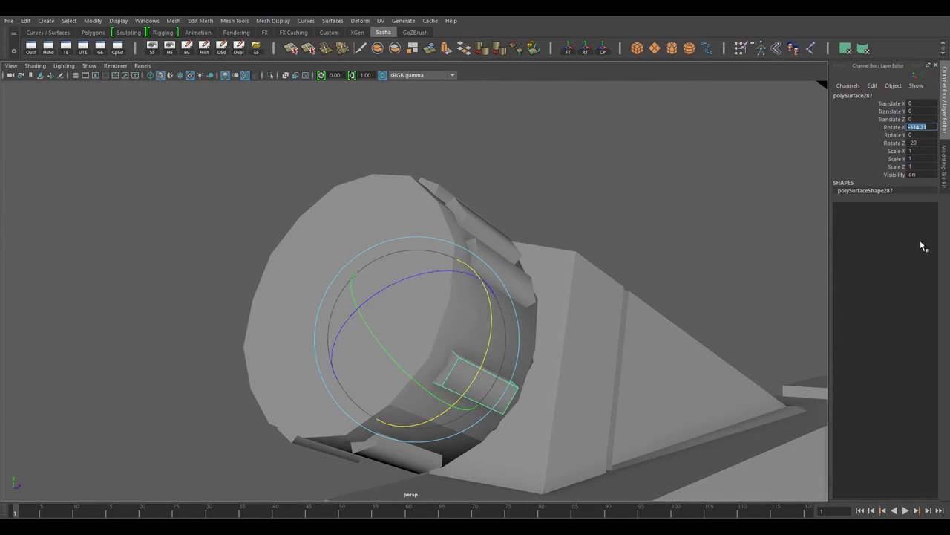
alt+drag(631, 334, 544, 365)
key(Return)
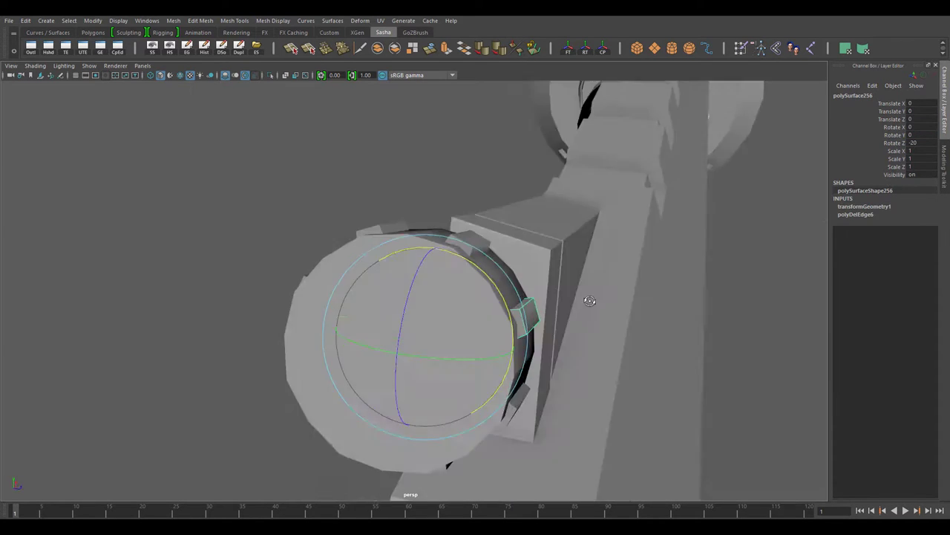
mouse_move(505, 261)
alt+mouse_down()
mouse_move(496, 402)
mouse_move(536, 424)
alt+mouse_up()
Step: Duplicate the ring boxes with Shift+D and rotate a box to -247.5
key(w)
key(shift+d)
key(shift+d)
key(shift+d)
alt+drag(545, 359, 501, 325)
key(e)
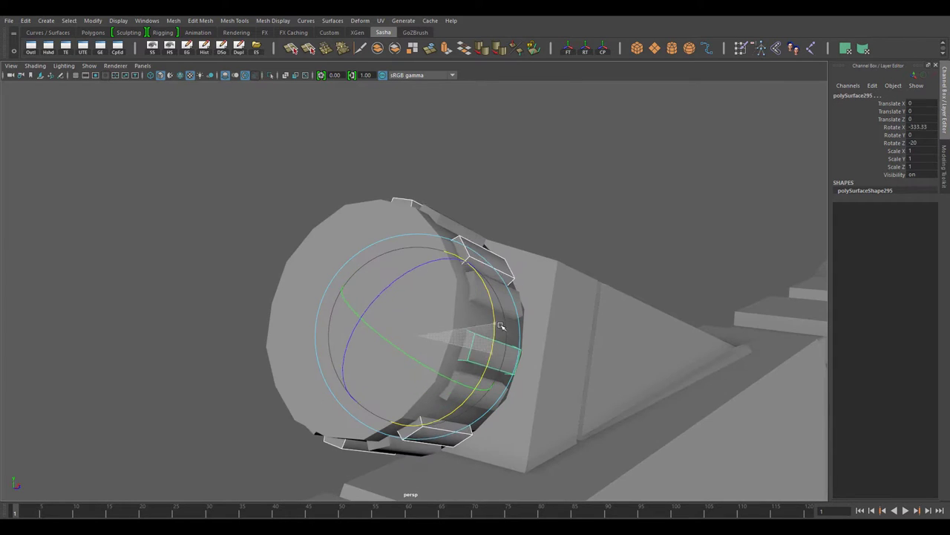
alt+right_drag(502, 323, 708, 424)
drag(386, 375, 377, 369)
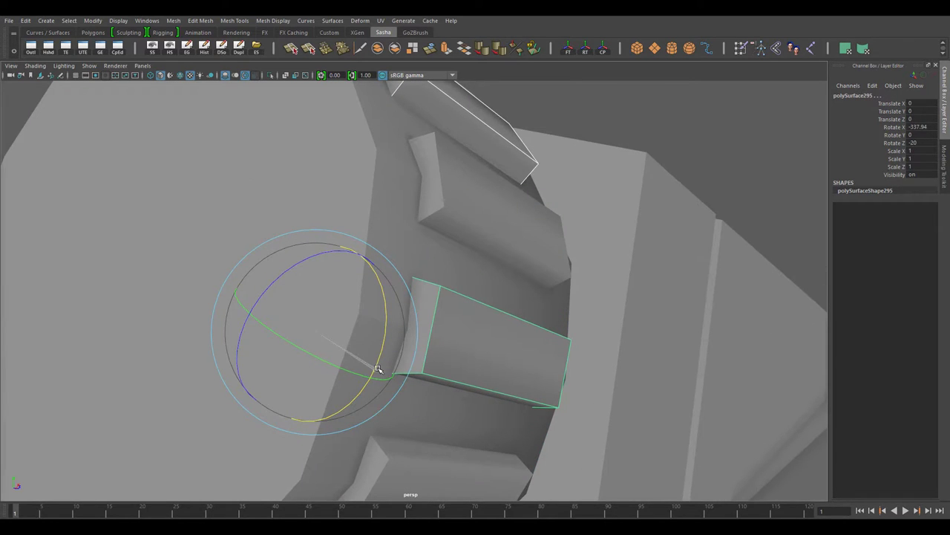
key(Return)
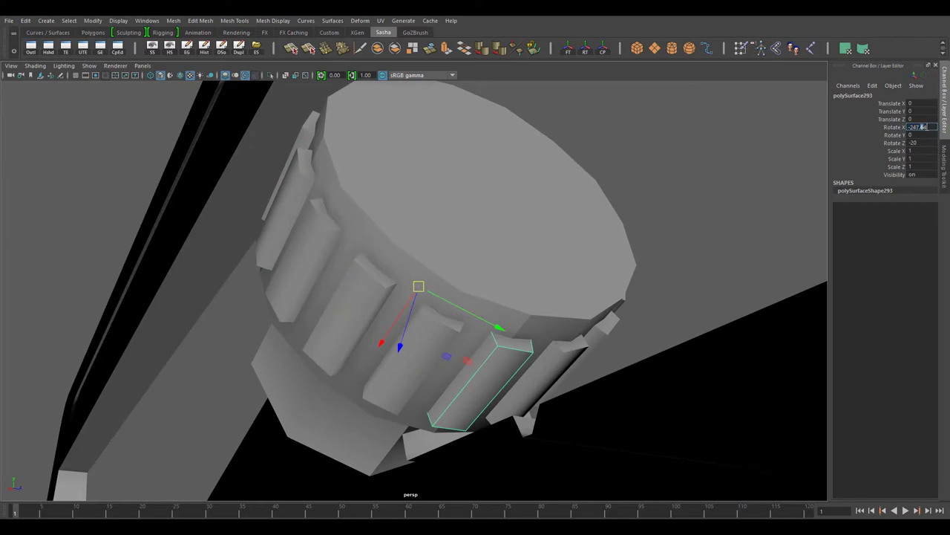
key(Return)
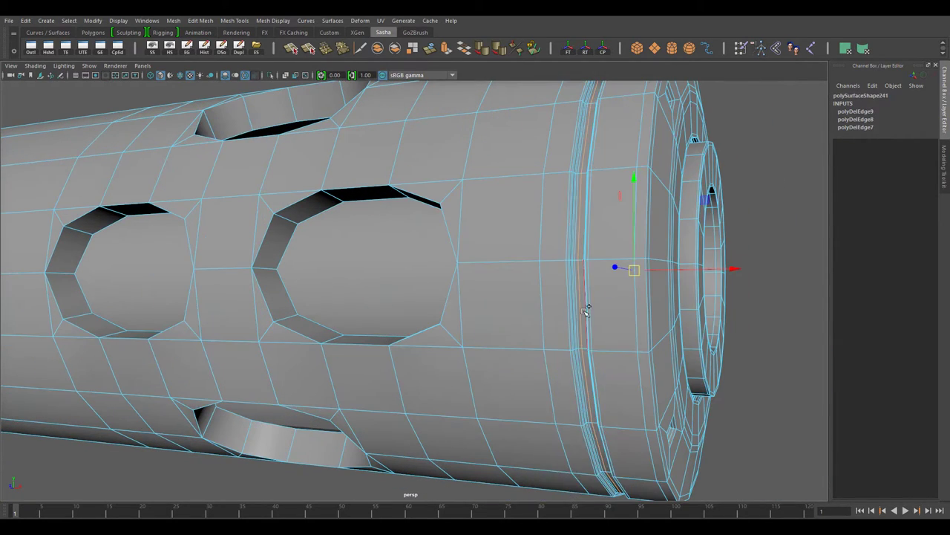
Step: Delete three face rings from the tube
double_click(592, 364)
key(Delete)
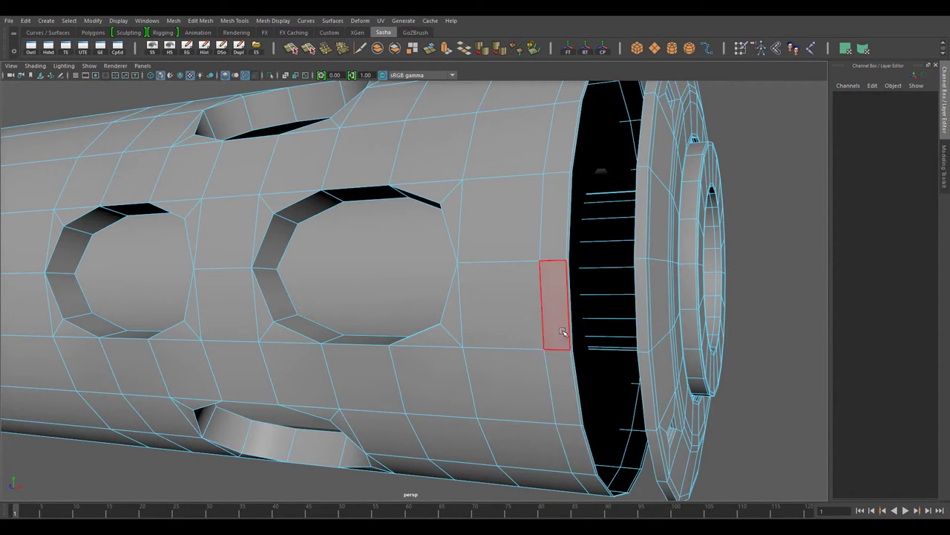
double_click(554, 305)
shift+double_click(491, 233)
key(Delete)
Step: Slide the tube against the end cap to close the gap
mouse_move(515, 427)
alt+mouse_down()
mouse_move(569, 364)
mouse_move(577, 259)
alt+mouse_up()
click(549, 236)
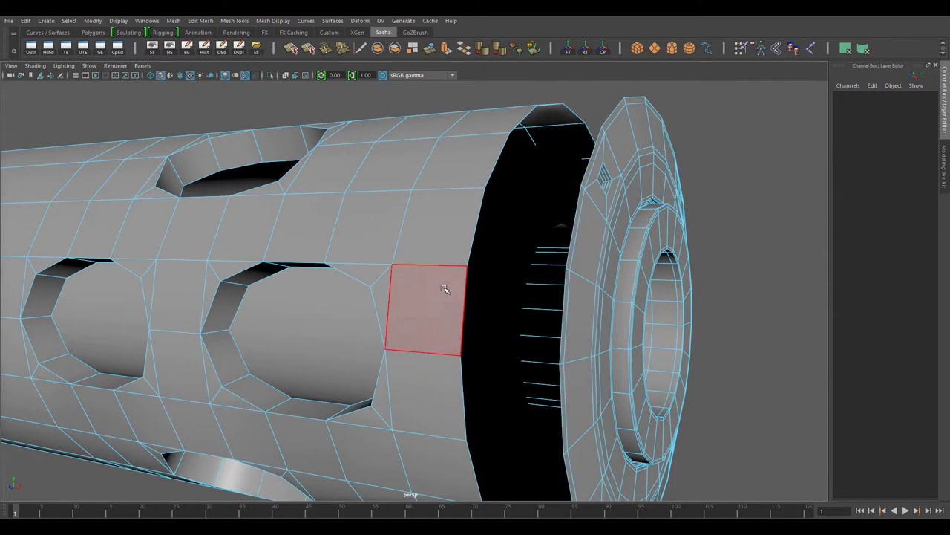
alt+drag(446, 287, 382, 205)
click(381, 206)
middle_drag(381, 206, 582, 94)
scroll(581, 94, down, 3)
scroll(581, 94, up, 3)
alt+drag(582, 94, 426, 170)
mouse_move(166, 409)
alt+mouse_down()
mouse_move(430, 397)
mouse_move(554, 158)
alt+mouse_up()
Step: Delete the selected faces, fill the holes, and remove edge loops at the end cap
key(Delete)
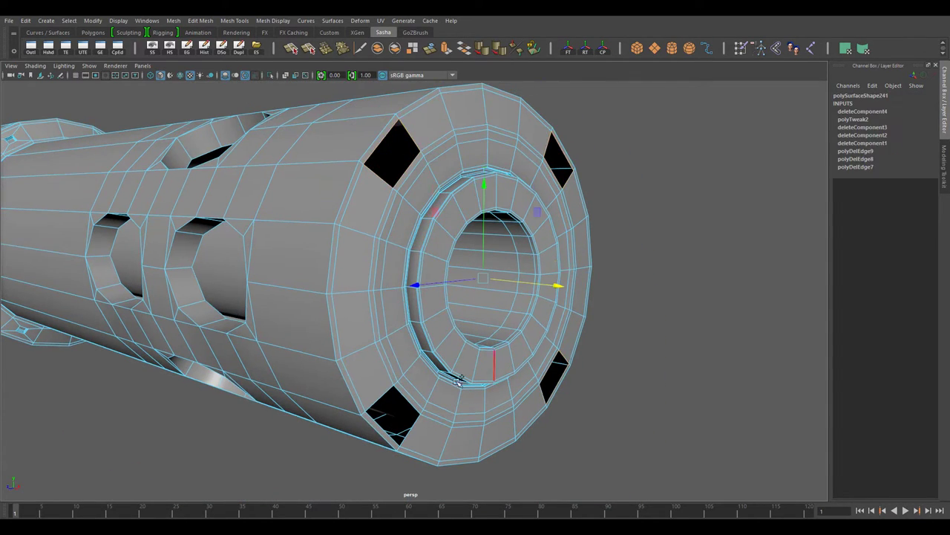
shift+right_drag(594, 208, 615, 275)
mouse_move(616, 276)
alt+mouse_down()
mouse_move(463, 248)
mouse_move(371, 282)
alt+mouse_up()
key(Delete)
scroll(372, 282, up, 3)
Step: Delete the extra edge loops on the cap's outer and inner rim
double_click(446, 245)
key(Delete)
alt+drag(445, 272, 584, 274)
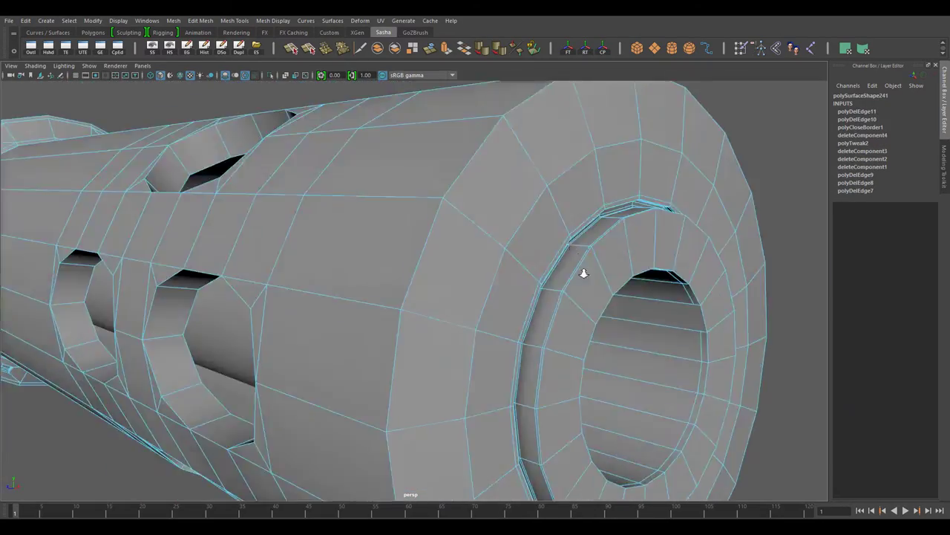
scroll(583, 274, up, 5)
double_click(444, 206)
key(Delete)
scroll(378, 242, down, 5)
scroll(367, 225, up, 5)
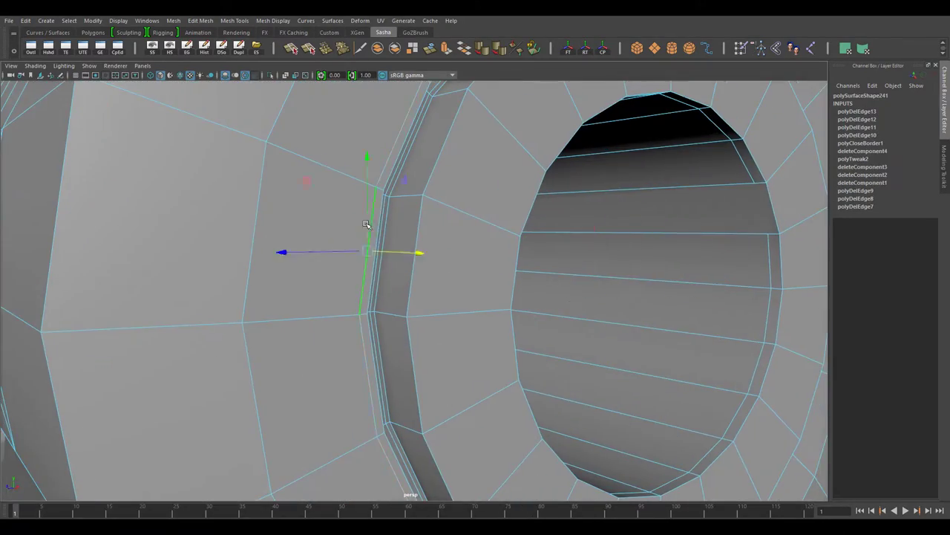
Step: Remove an unneeded edge loop from the lower rim
mouse_move(376, 225)
alt+mouse_down()
mouse_move(359, 259)
mouse_move(377, 329)
alt+mouse_up()
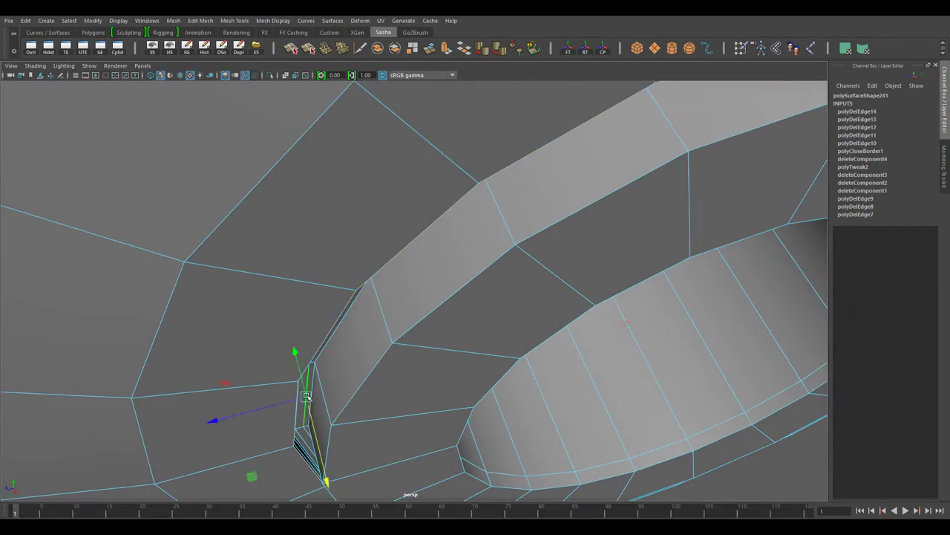
alt+drag(306, 395, 265, 405)
double_click(271, 424)
scroll(361, 344, down, 3)
mouse_move(361, 344)
alt+mouse_down()
mouse_move(443, 282)
mouse_move(369, 350)
mouse_move(455, 346)
alt+mouse_up()
scroll(444, 283, down, 4)
key(Delete)
Step: Delete another rim edge loop, then move to the cylinder's left end
scroll(456, 346, up, 5)
double_click(552, 401)
key(Delete)
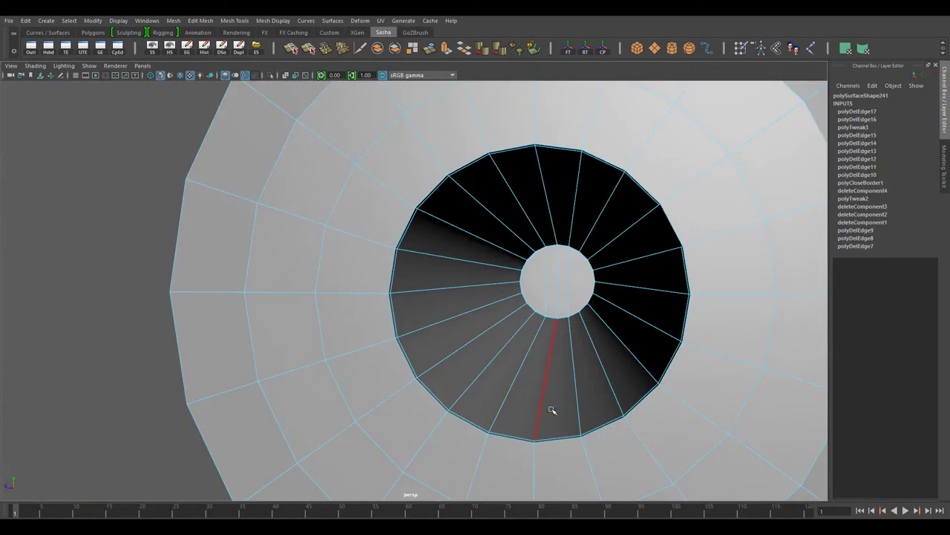
scroll(551, 409, down, 5)
alt+drag(551, 409, 538, 407)
scroll(475, 344, up, 5)
mouse_move(476, 344)
alt+mouse_down()
mouse_move(395, 233)
mouse_move(439, 270)
alt+mouse_up()
scroll(346, 323, up, 5)
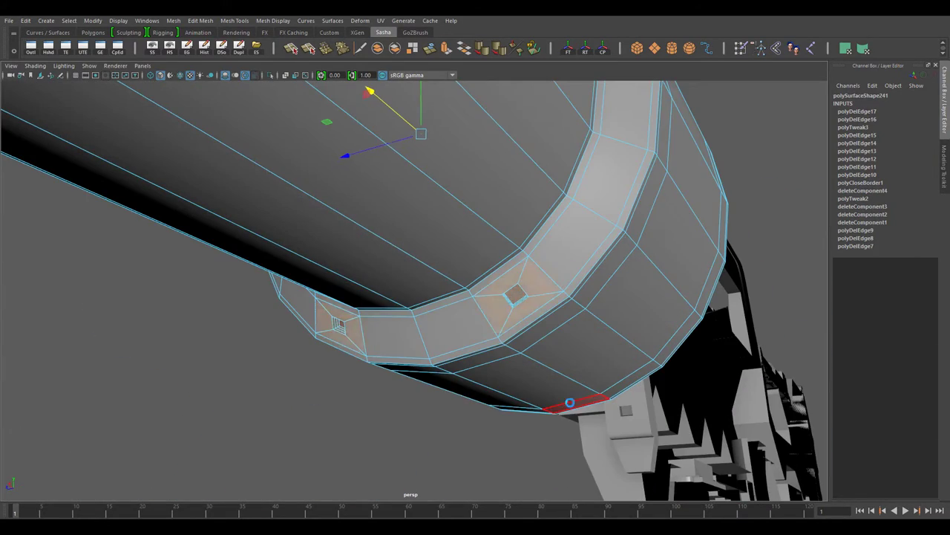
Step: Delete faces on the left end, fill the holes, and remove two stray edges
key(Delete)
alt+drag(570, 403, 679, 144)
shift+right_drag(679, 144, 668, 195)
mouse_move(668, 195)
alt+mouse_down()
mouse_move(514, 184)
mouse_move(434, 332)
alt+mouse_up()
scroll(531, 162, down, 5)
key(Delete)
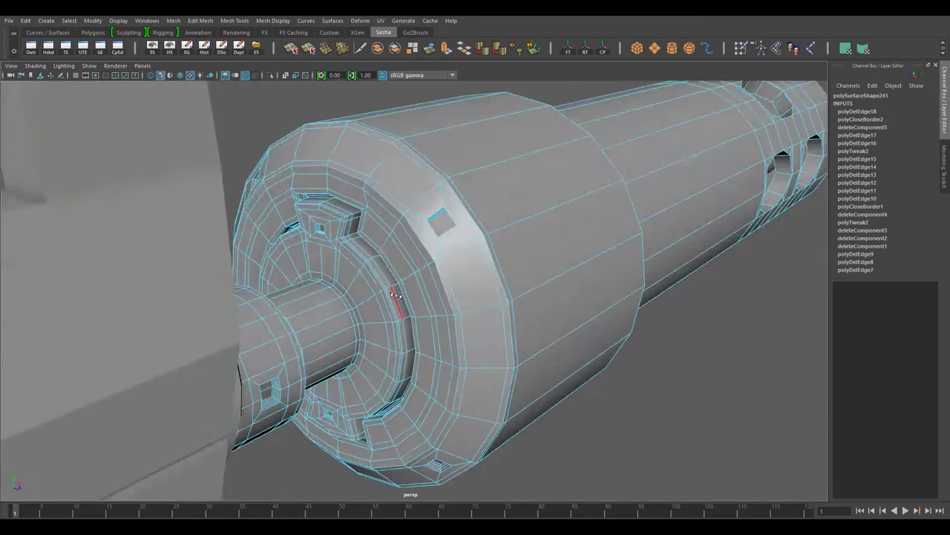
scroll(435, 332, up, 5)
scroll(402, 270, down, 5)
key(Delete)
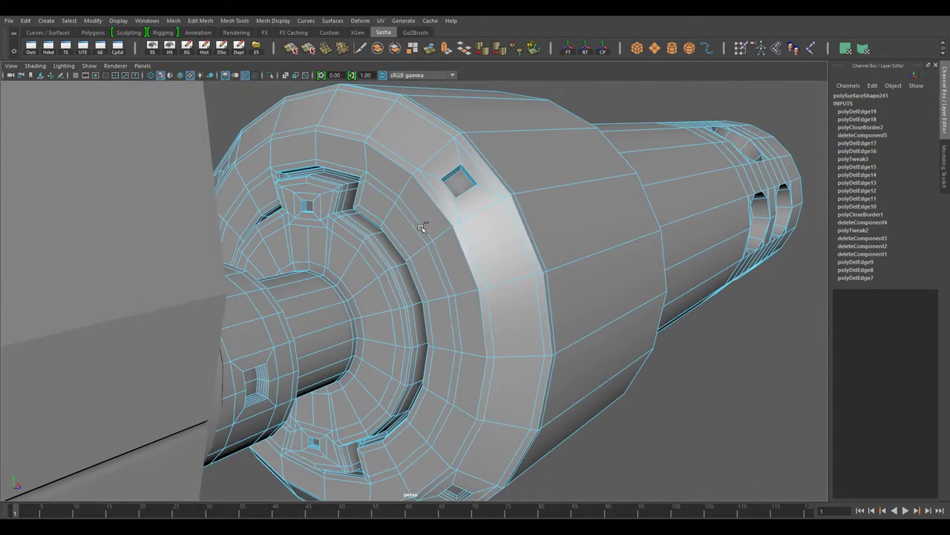
Step: Remove the small square face on the cap, fill its hole, and delete a leftover edge
mouse_move(402, 270)
alt+mouse_down()
mouse_move(229, 373)
mouse_move(435, 201)
alt+mouse_up()
scroll(229, 373, up, 5)
scroll(230, 374, down, 5)
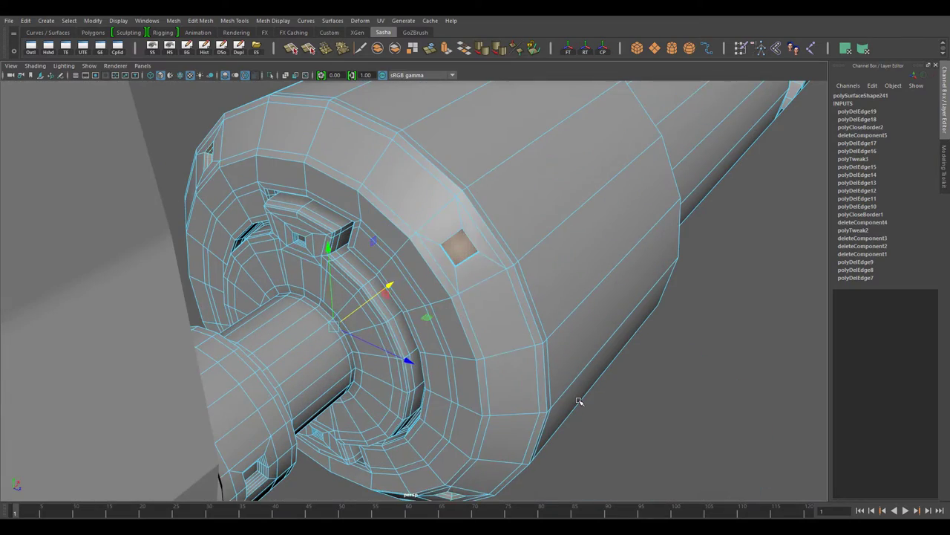
shift+right_drag(435, 201, 364, 364)
scroll(364, 364, down, 5)
mouse_move(364, 363)
alt+mouse_down()
mouse_move(600, 276)
mouse_move(639, 141)
alt+mouse_up()
click(600, 275)
scroll(532, 261, up, 5)
key(Delete)
scroll(532, 283, down, 5)
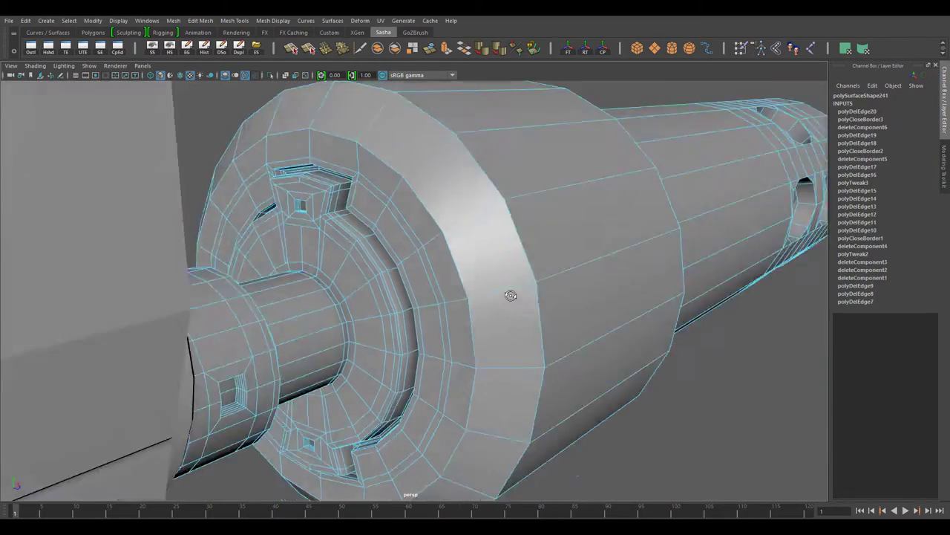
mouse_move(505, 297)
alt+mouse_down()
mouse_move(503, 233)
mouse_move(325, 263)
alt+mouse_up()
scroll(477, 248, up, 5)
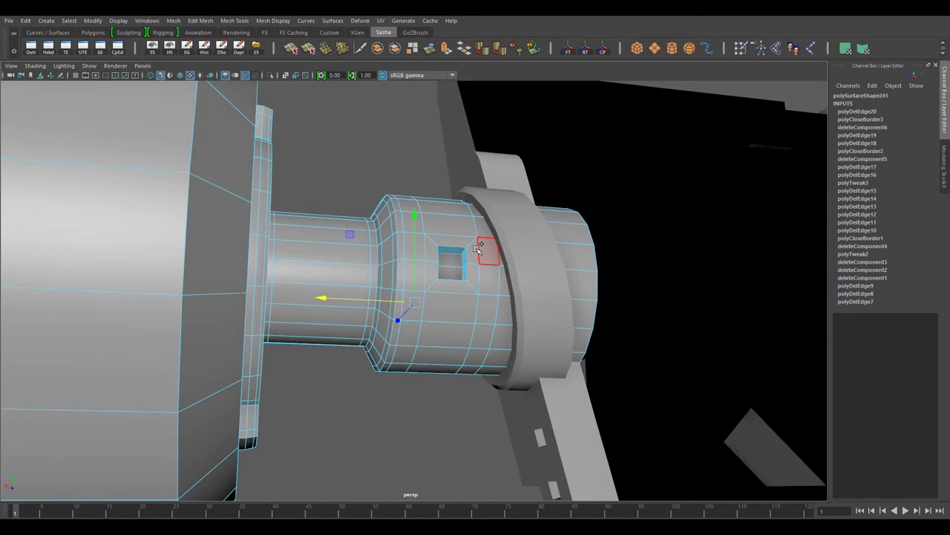
Step: Delete the collar ring's selected face and bridge both open borders closed
key(Delete)
alt+drag(477, 247, 500, 276)
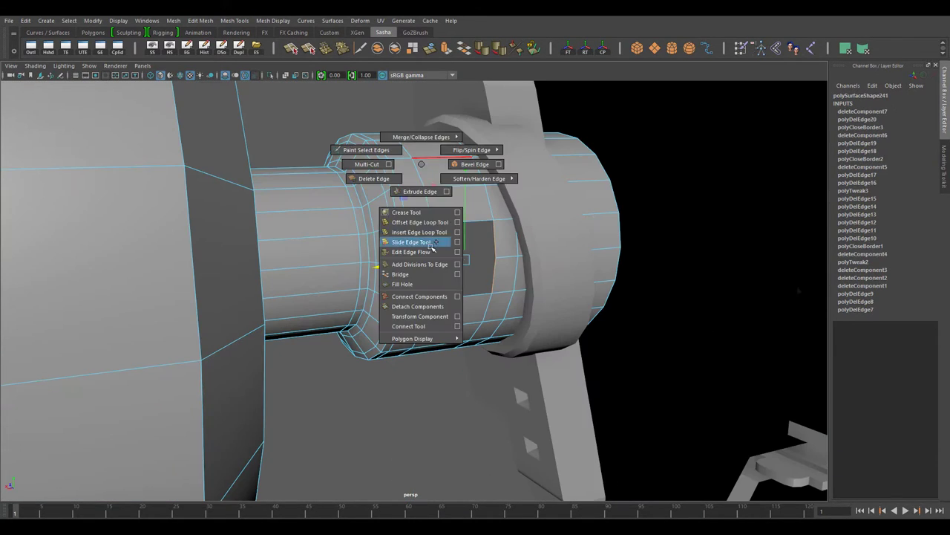
shift+right_drag(413, 159, 409, 244)
mouse_move(569, 250)
alt+mouse_down()
mouse_move(380, 268)
mouse_move(368, 294)
mouse_move(615, 272)
mouse_move(434, 308)
mouse_move(445, 282)
mouse_move(512, 257)
mouse_move(503, 385)
alt+mouse_up()
key(g)
click(520, 252)
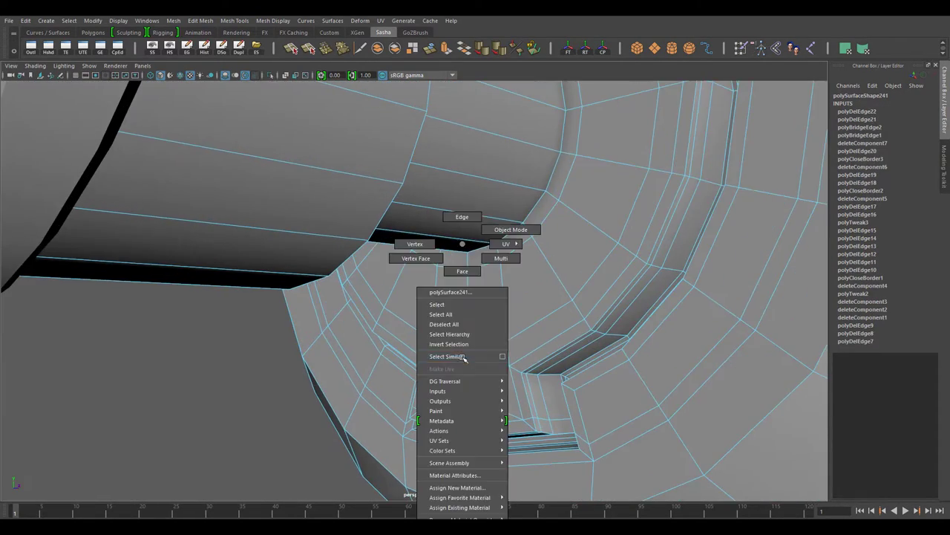
Step: Fill the square hole near the collar ring's slot
right_drag(434, 373, 463, 356)
click(516, 282)
mouse_move(463, 357)
alt+mouse_down()
mouse_move(516, 282)
mouse_move(562, 151)
alt+mouse_up()
click(517, 288)
shift+right_drag(562, 151, 596, 119)
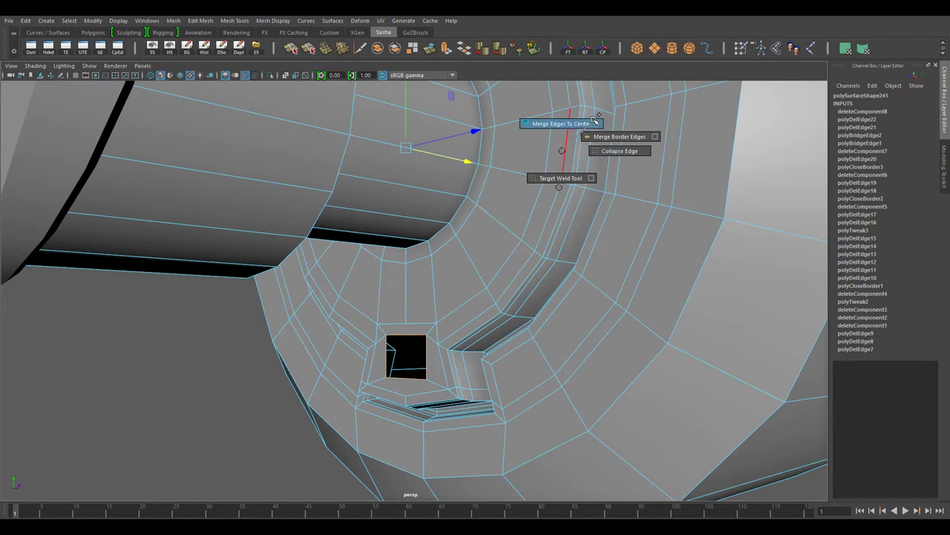
alt+drag(596, 119, 519, 311)
click(428, 335)
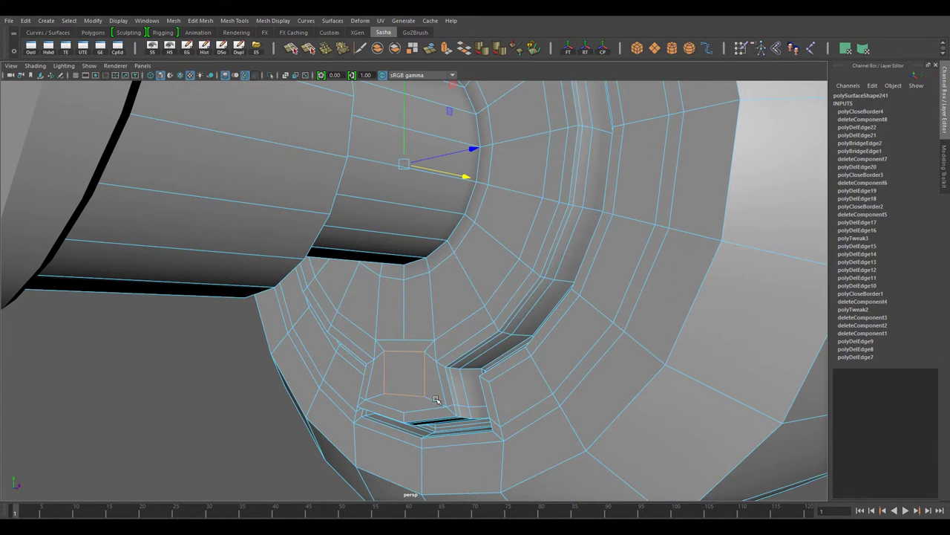
Step: Delete the stray edges and edge loop around the slot
alt+drag(437, 399, 453, 319)
key(Delete)
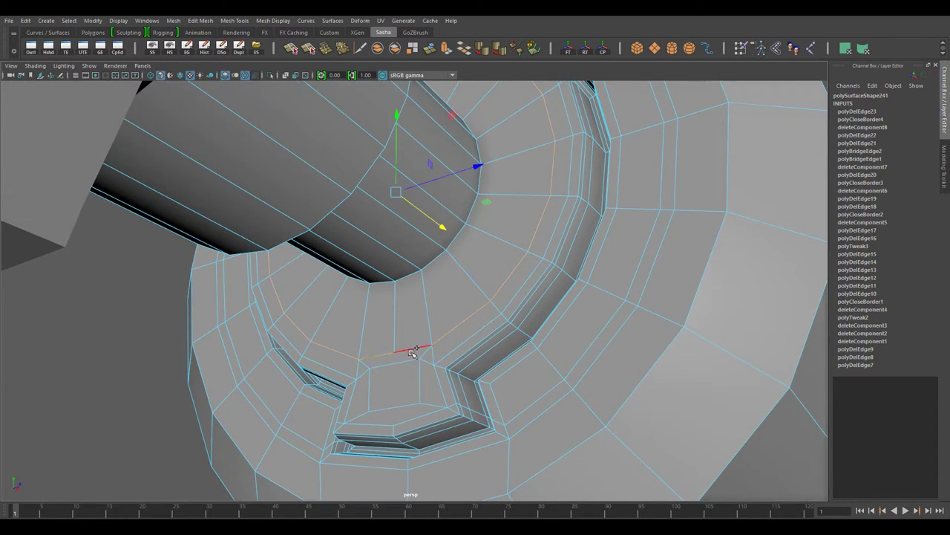
mouse_move(410, 350)
alt+mouse_down()
mouse_move(377, 160)
mouse_move(436, 251)
mouse_move(438, 222)
alt+mouse_up()
key(Delete)
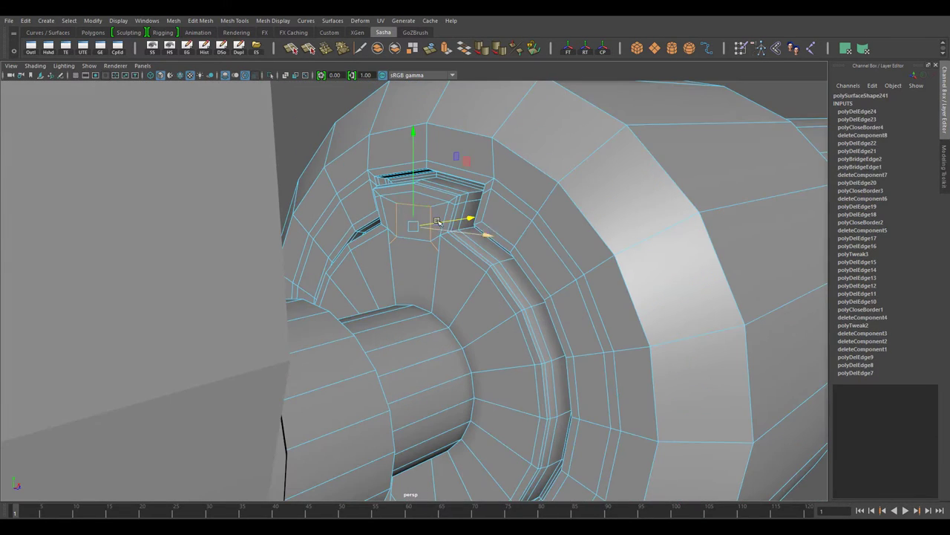
key(Delete)
mouse_move(461, 313)
alt+mouse_down()
mouse_move(451, 293)
mouse_move(412, 286)
alt+mouse_up()
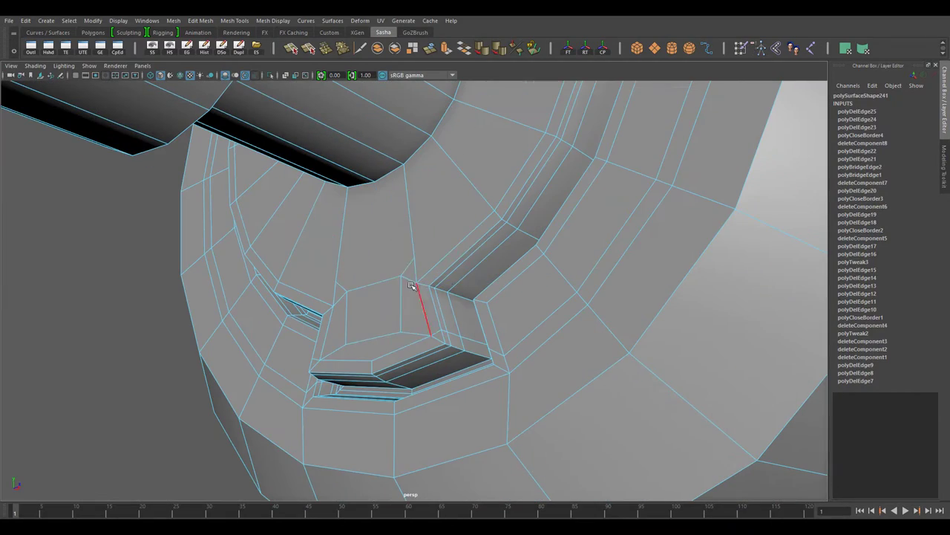
alt+drag(373, 350, 364, 269)
Step: Cut new edges across the slot faces with Multi-Cut
shift+right_drag(365, 268, 317, 268)
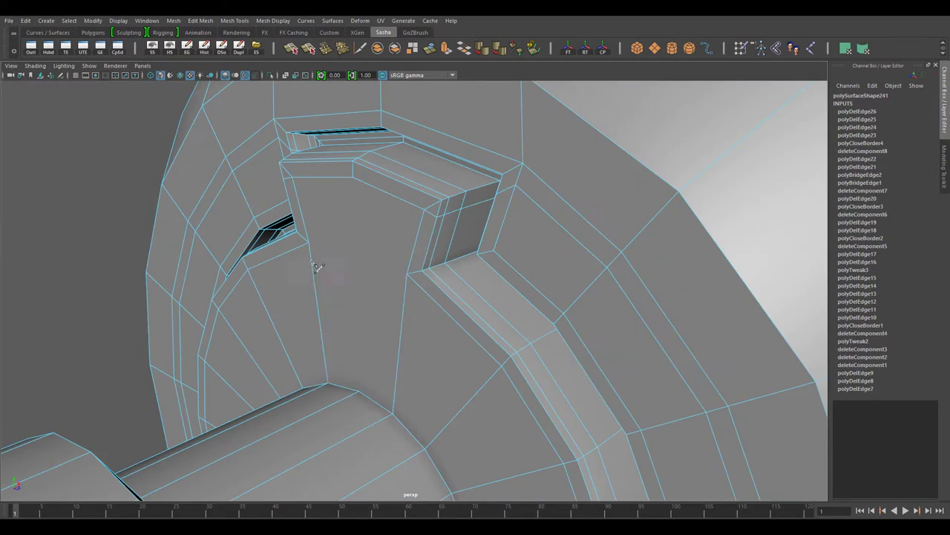
alt+drag(404, 338, 409, 244)
alt+drag(410, 377, 423, 361)
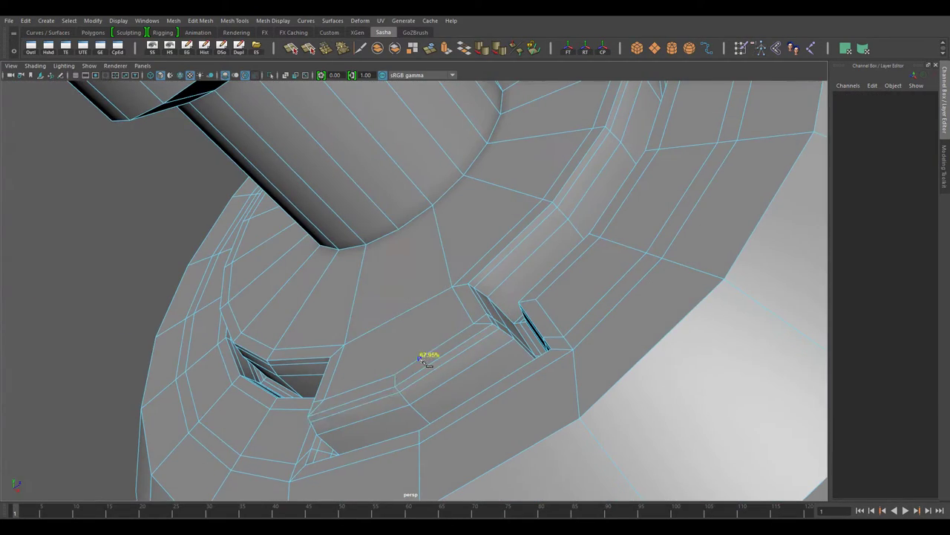
mouse_move(484, 335)
alt+mouse_down()
mouse_move(520, 319)
mouse_move(448, 236)
mouse_move(469, 364)
alt+mouse_up()
key(w)
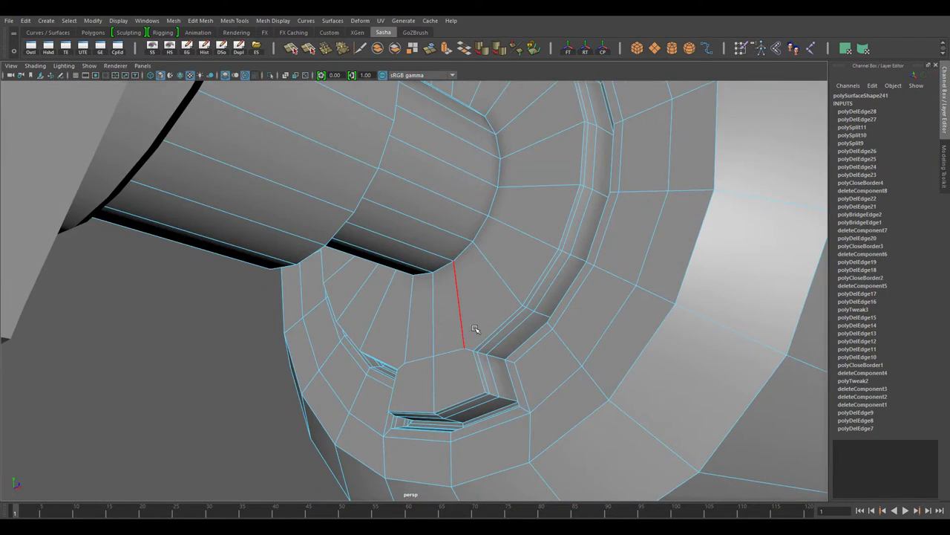
alt+right_drag(475, 329, 514, 312)
key(g)
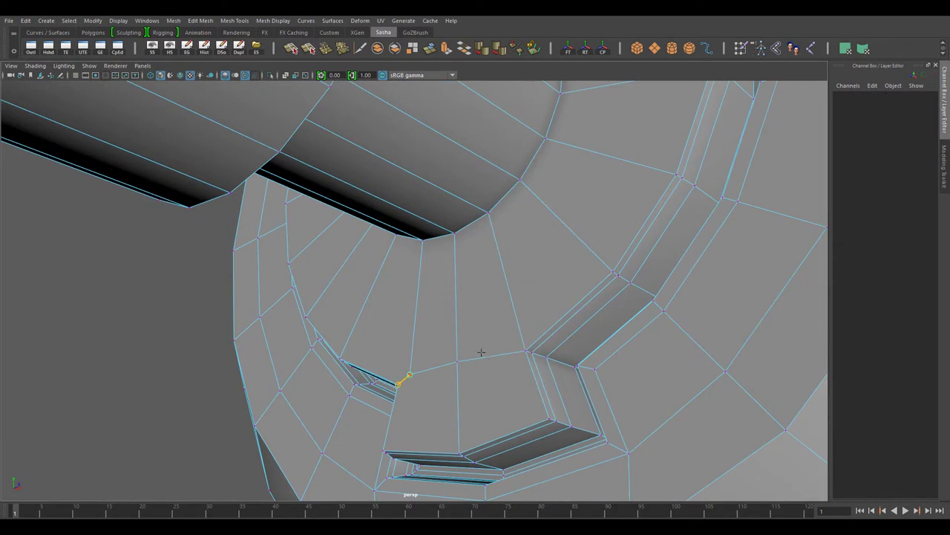
alt+drag(481, 352, 377, 288)
Step: Delete a stray edge on the collar mesh near the slot
click(449, 225)
mouse_move(448, 224)
alt+mouse_down()
mouse_move(435, 367)
mouse_move(456, 344)
alt+mouse_up()
scroll(329, 209, up, 5)
key(Delete)
scroll(354, 205, down, 5)
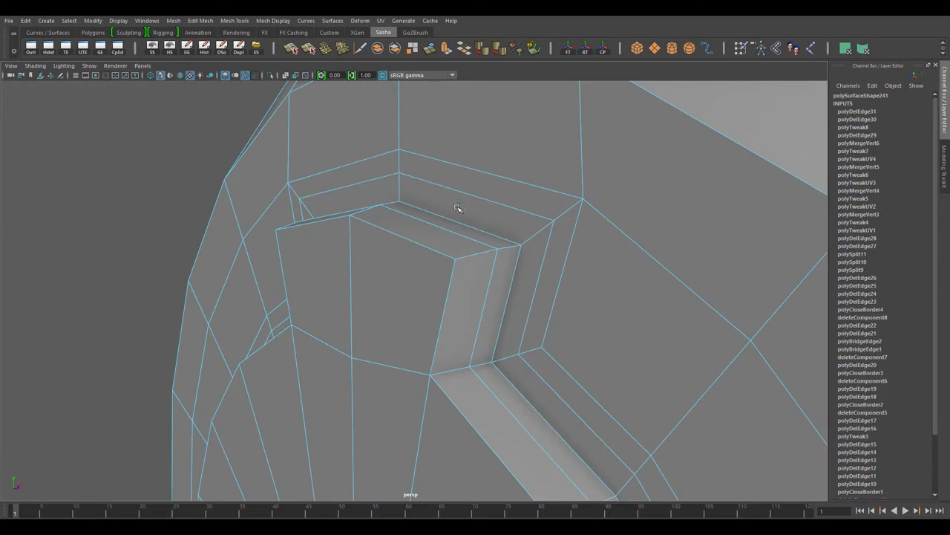
mouse_move(458, 207)
alt+mouse_down()
mouse_move(452, 399)
mouse_move(487, 348)
mouse_move(354, 364)
mouse_move(472, 354)
mouse_move(484, 364)
mouse_move(367, 173)
alt+mouse_up()
Step: Select an edge loop on the ring and re-route the slot's edges with Multi-Cut
double_click(374, 360)
mouse_move(505, 331)
alt+mouse_down()
mouse_move(378, 198)
mouse_move(502, 104)
mouse_move(531, 377)
mouse_move(580, 229)
mouse_move(484, 339)
alt+mouse_up()
shift+right_click(580, 229)
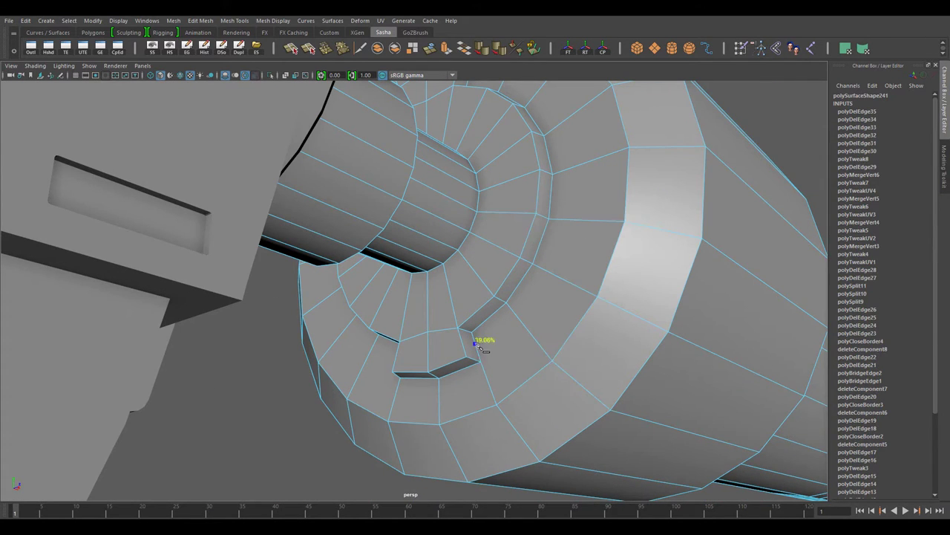
click(393, 388)
mouse_move(392, 388)
alt+mouse_down()
mouse_move(488, 270)
mouse_move(375, 250)
alt+mouse_up()
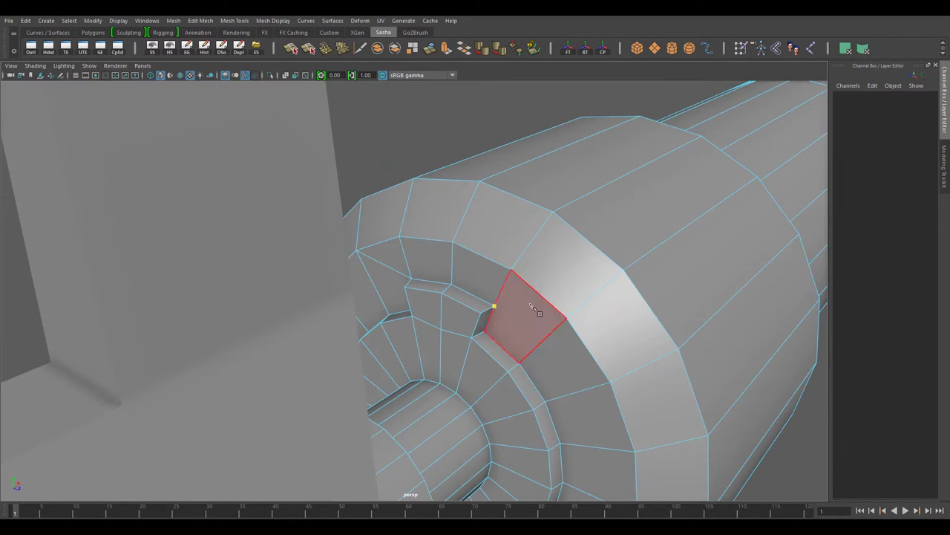
mouse_move(532, 307)
alt+mouse_down()
mouse_move(480, 378)
mouse_move(469, 254)
alt+mouse_up()
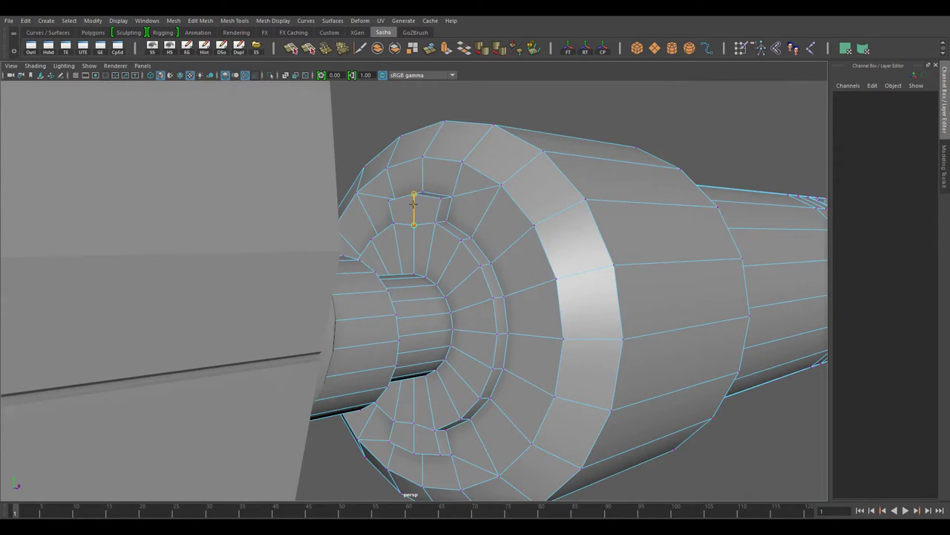
scroll(460, 327, down, 10)
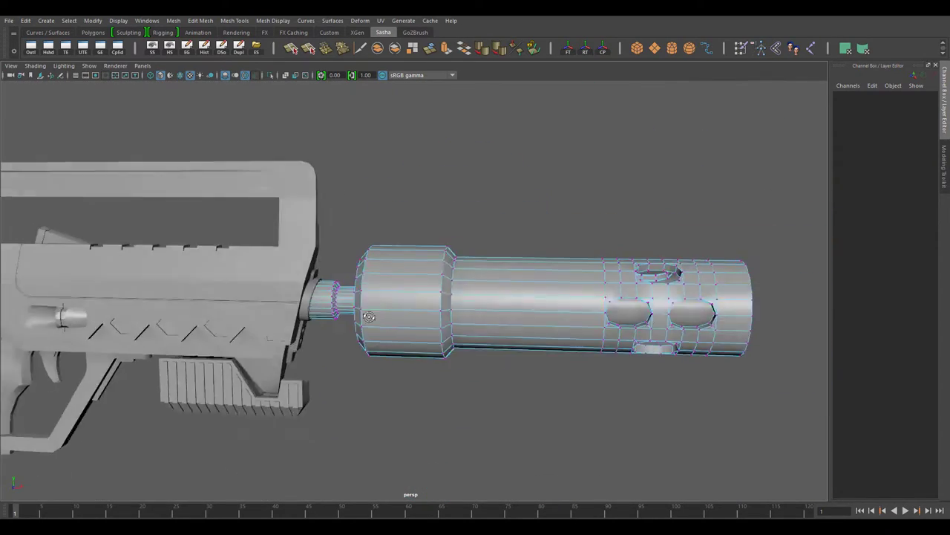
Step: Frame the perforated muzzle tube and hide it
alt+drag(461, 327, 304, 313)
scroll(476, 334, up, 10)
click(475, 333)
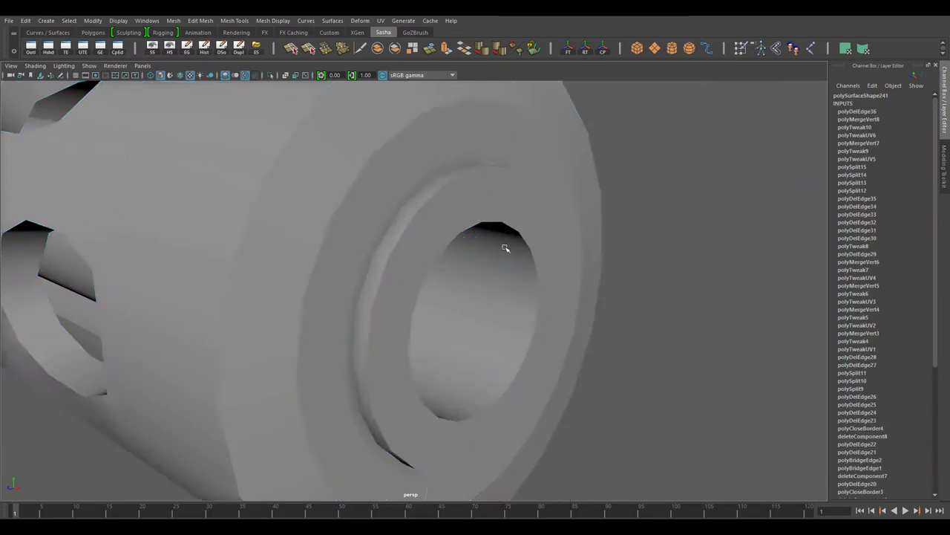
alt+drag(507, 248, 605, 430)
click(605, 430)
click(382, 333)
key(f)
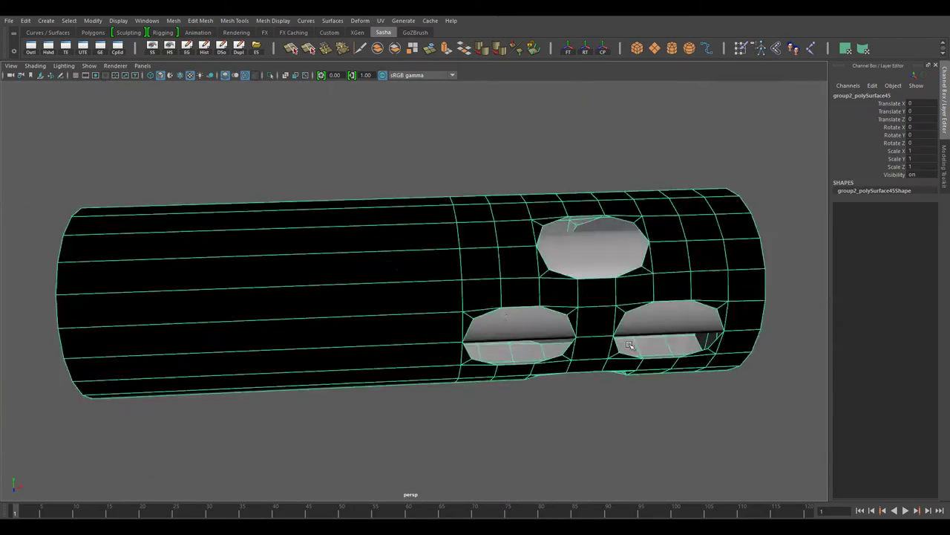
mouse_move(416, 327)
alt+mouse_down()
mouse_move(439, 305)
mouse_move(520, 308)
mouse_move(175, 161)
mouse_move(335, 314)
alt+mouse_up()
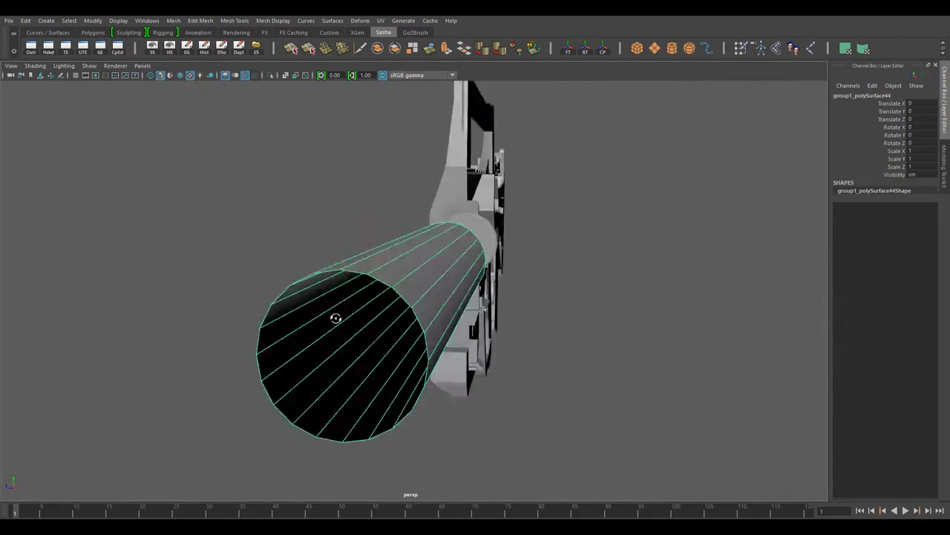
scroll(562, 312, up, 5)
scroll(562, 311, down, 5)
key(Delete)
key(f)
Step: Delete a stray edge from the muzzle end-cap disc
click(642, 301)
key(f)
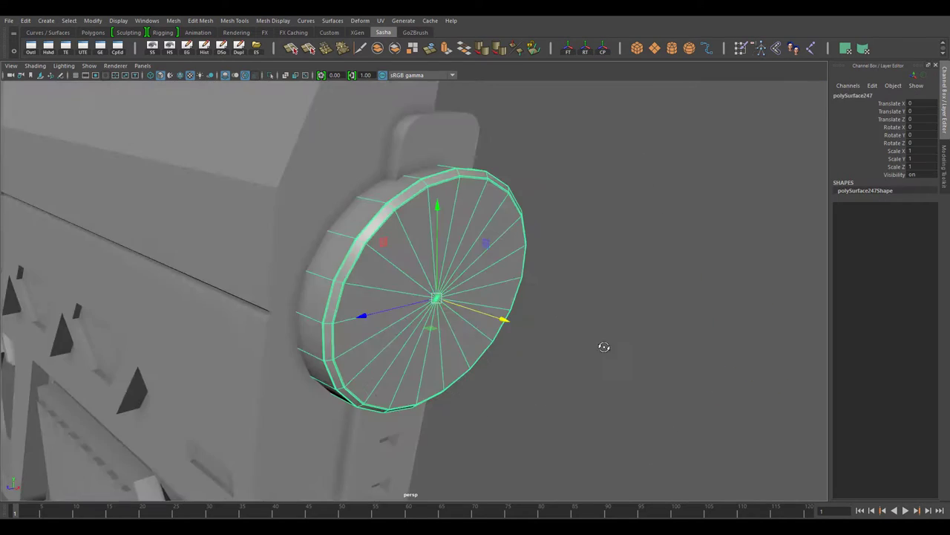
alt+drag(604, 346, 520, 259)
key(F10)
scroll(423, 208, up, 3)
scroll(487, 250, down, 5)
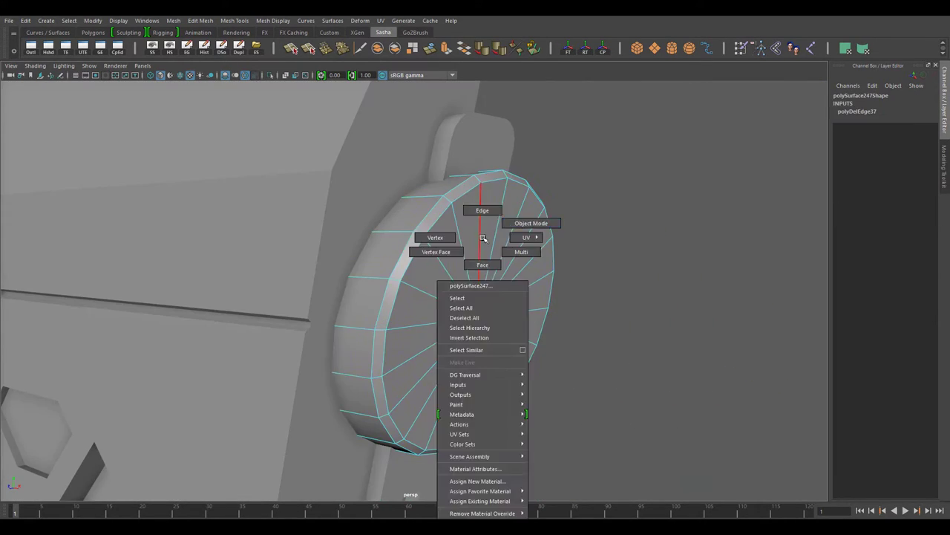
right_drag(482, 245, 527, 221)
key(Delete)
Step: Delete the slab's two slot faces and bridge both holes closed
click(477, 233)
alt+drag(477, 233, 497, 238)
right_click(364, 170)
click(362, 142)
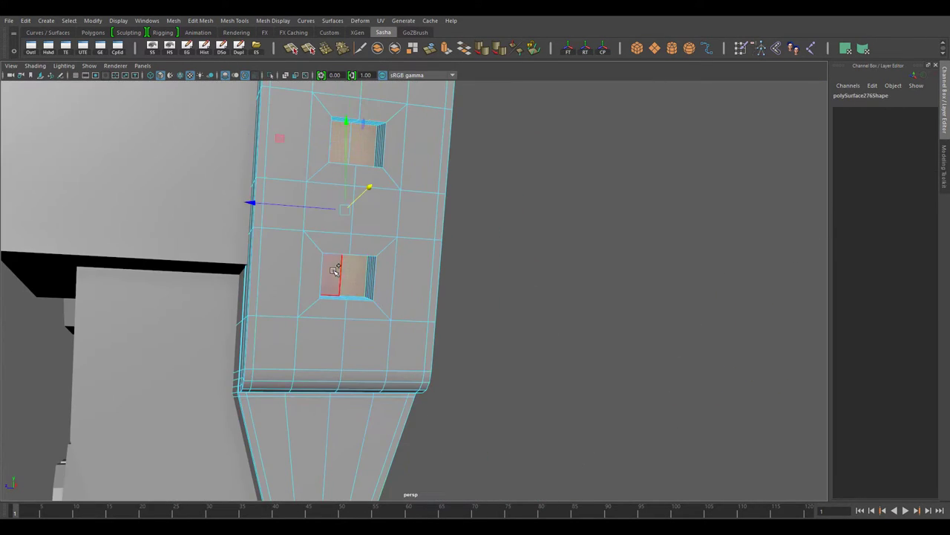
key(Delete)
alt+drag(333, 271, 443, 126)
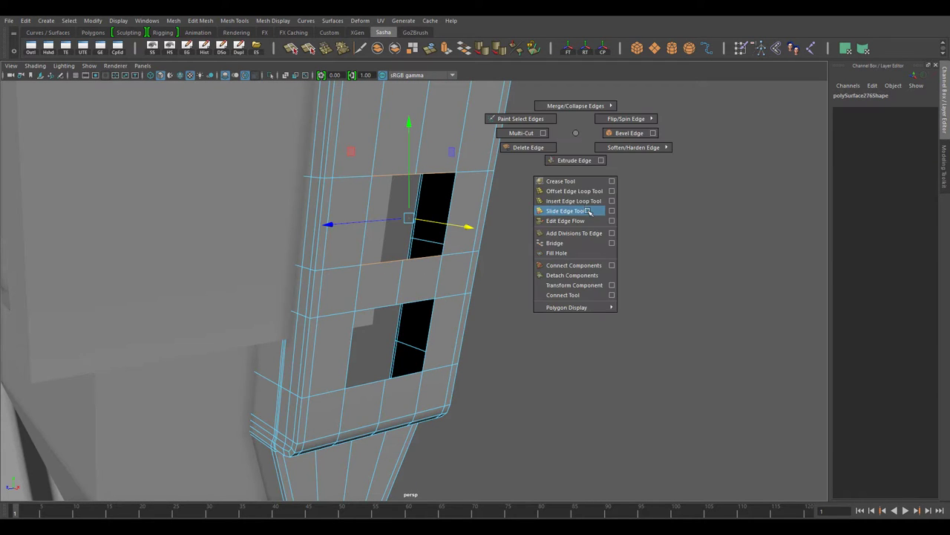
shift+right_drag(572, 135, 597, 211)
shift+click(397, 343)
key(g)
mouse_move(475, 265)
alt+mouse_down()
mouse_move(431, 392)
mouse_move(463, 246)
alt+mouse_up()
Step: Delete the slab's redundant edge loops
key(Delete)
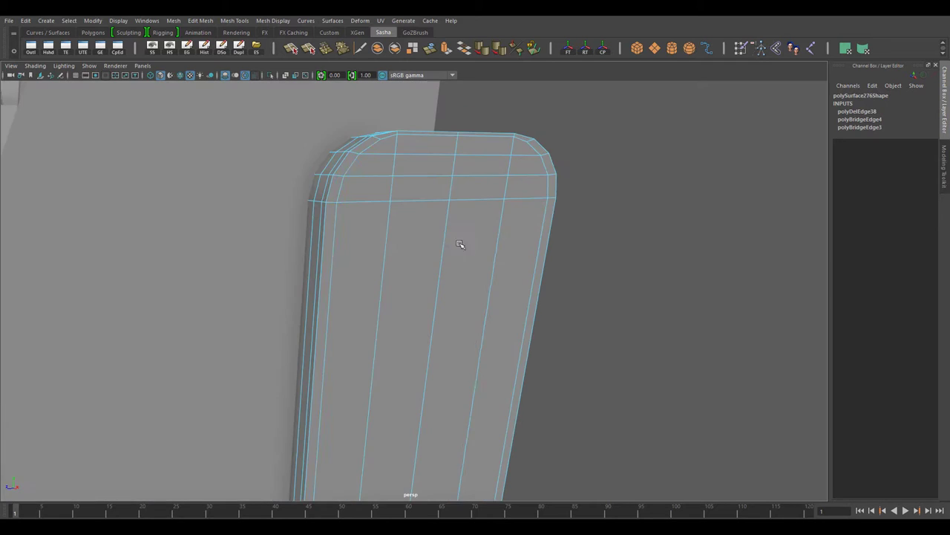
mouse_move(408, 170)
alt+mouse_down()
mouse_move(394, 275)
mouse_move(560, 379)
alt+mouse_up()
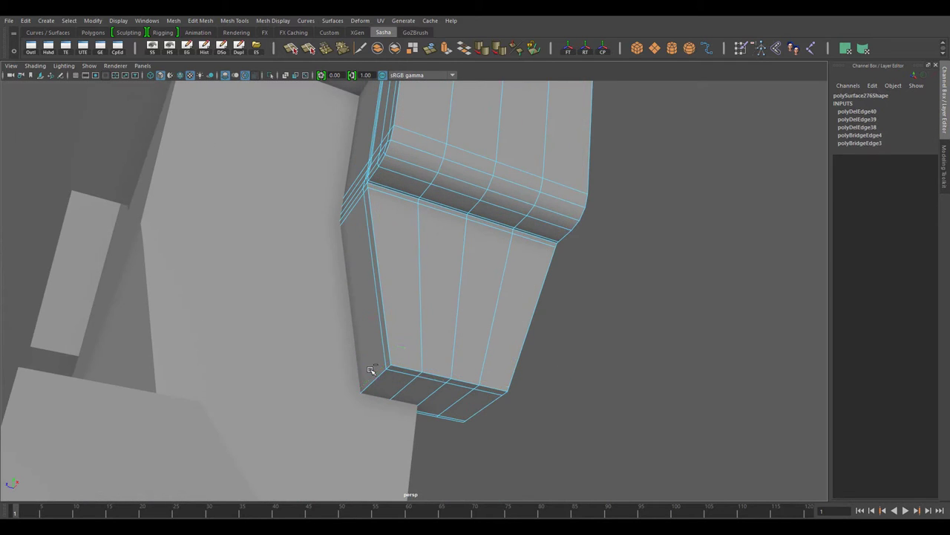
double_click(378, 297)
mouse_move(371, 369)
alt+mouse_down()
mouse_move(378, 297)
mouse_move(356, 319)
alt+mouse_up()
key(Delete)
double_click(355, 326)
key(Delete)
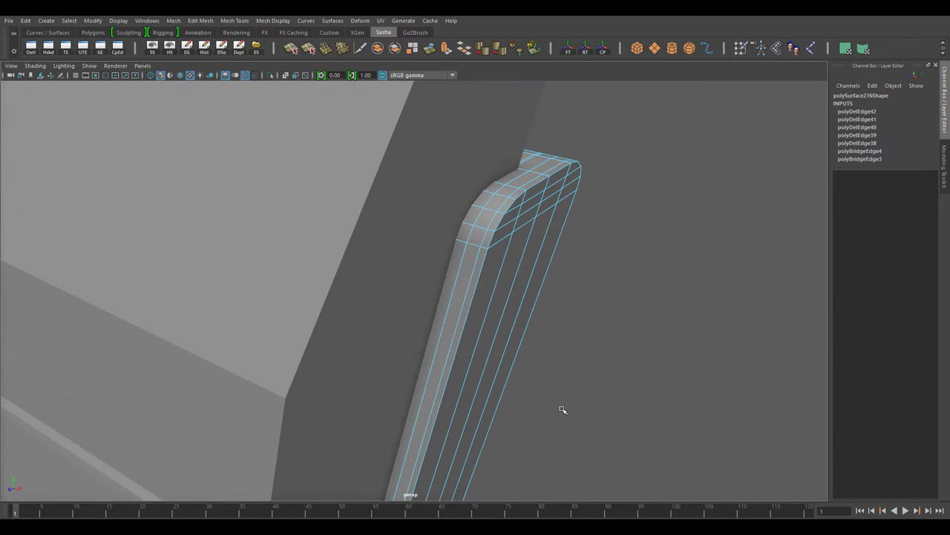
mouse_move(562, 409)
alt+mouse_down()
mouse_move(462, 292)
mouse_move(404, 309)
alt+mouse_up()
double_click(423, 262)
key(Delete)
Step: Collapse the bevelled corner edge loops on both corners
mouse_move(423, 261)
alt+mouse_down()
mouse_move(490, 333)
mouse_move(482, 336)
alt+mouse_up()
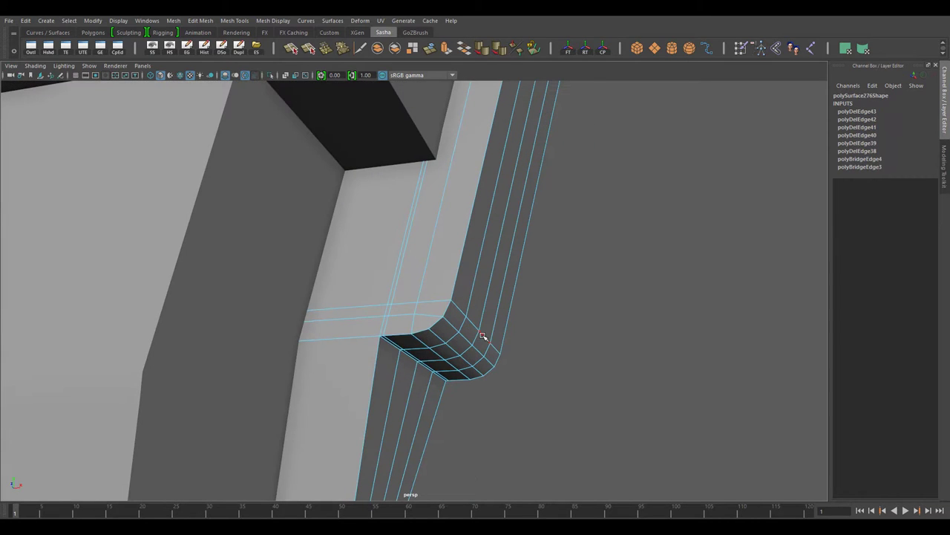
mouse_move(552, 351)
alt+mouse_down()
mouse_move(510, 322)
mouse_move(463, 333)
mouse_move(517, 389)
mouse_move(717, 312)
mouse_move(250, 310)
mouse_move(687, 269)
alt+mouse_up()
double_click(518, 388)
shift+right_click(686, 187)
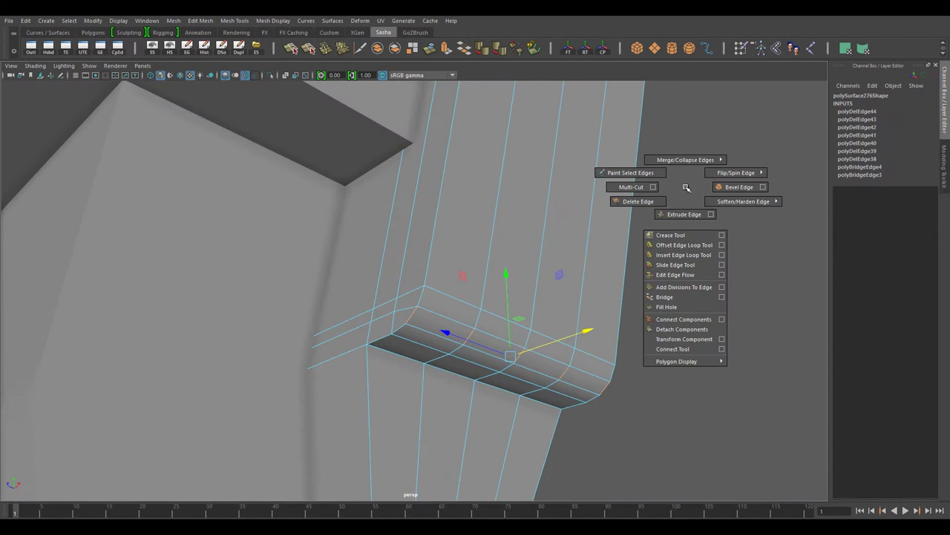
click(686, 164)
mouse_move(706, 238)
alt+mouse_down()
mouse_move(511, 359)
mouse_move(396, 378)
alt+mouse_up()
key(g)
mouse_move(446, 280)
alt+mouse_down()
mouse_move(573, 267)
mouse_move(628, 321)
mouse_move(436, 330)
alt+mouse_up()
Step: Undo the last change, collapse the notched corner's edge ring and delete the selected edges
key(ctrl+z)
key(ctrl+z)
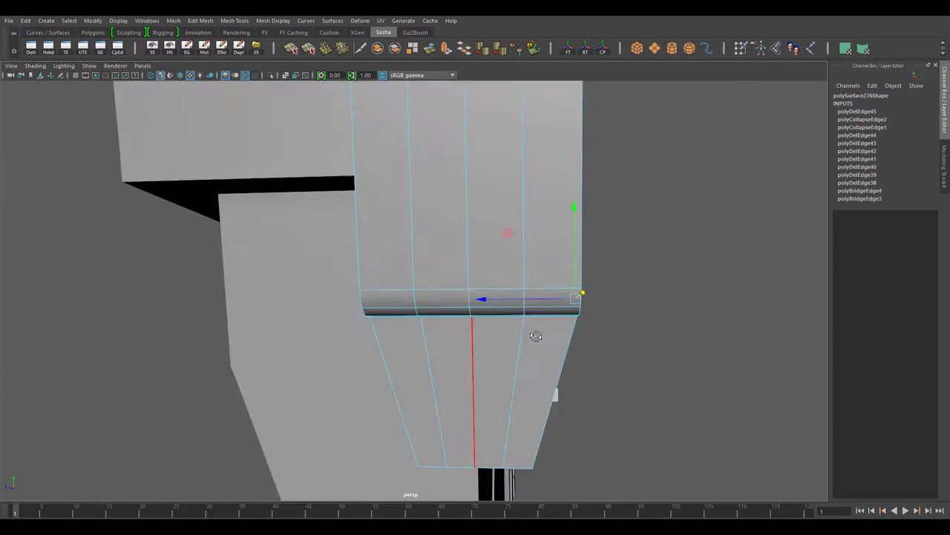
mouse_move(321, 300)
alt+mouse_down()
mouse_move(588, 355)
mouse_move(510, 391)
alt+mouse_up()
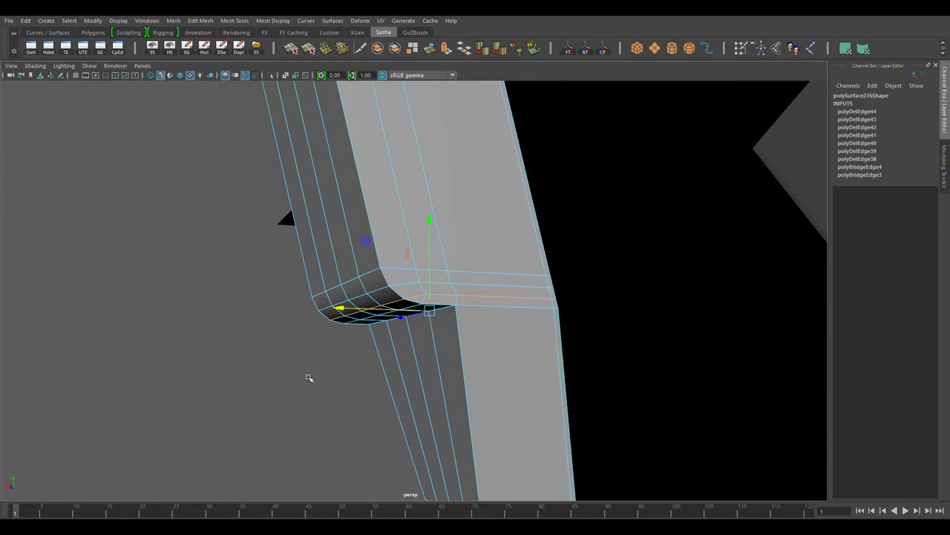
mouse_move(533, 329)
alt+mouse_down()
mouse_move(344, 399)
mouse_move(346, 367)
alt+mouse_up()
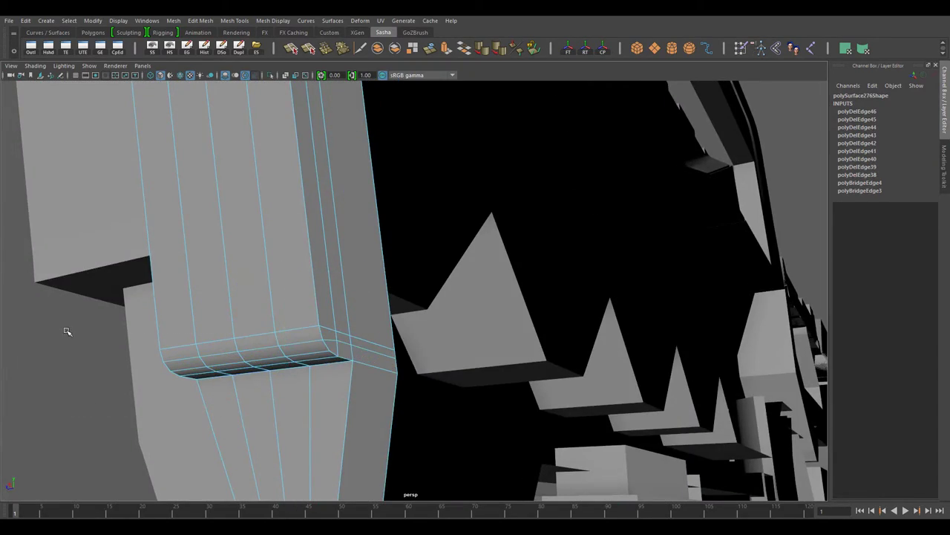
alt+drag(67, 331, 341, 312)
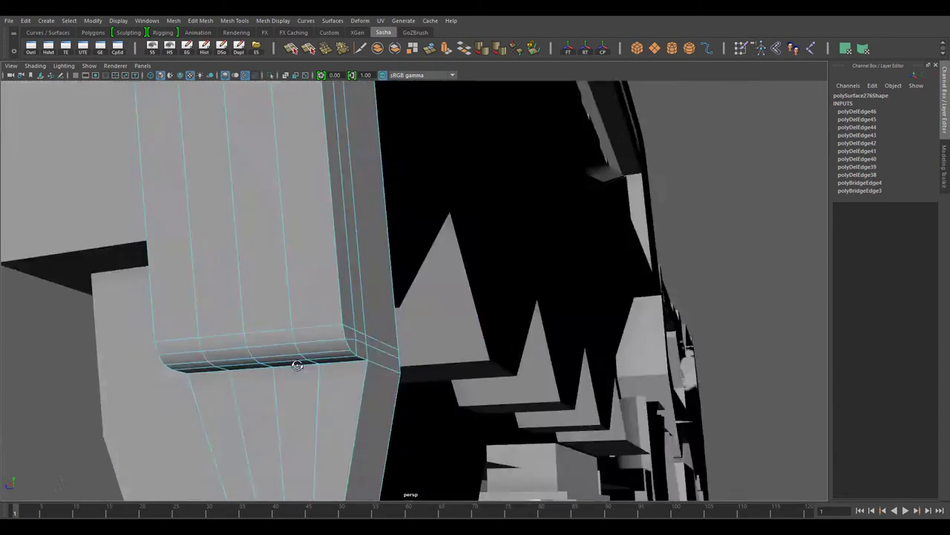
key(w)
shift+right_drag(127, 245, 99, 269)
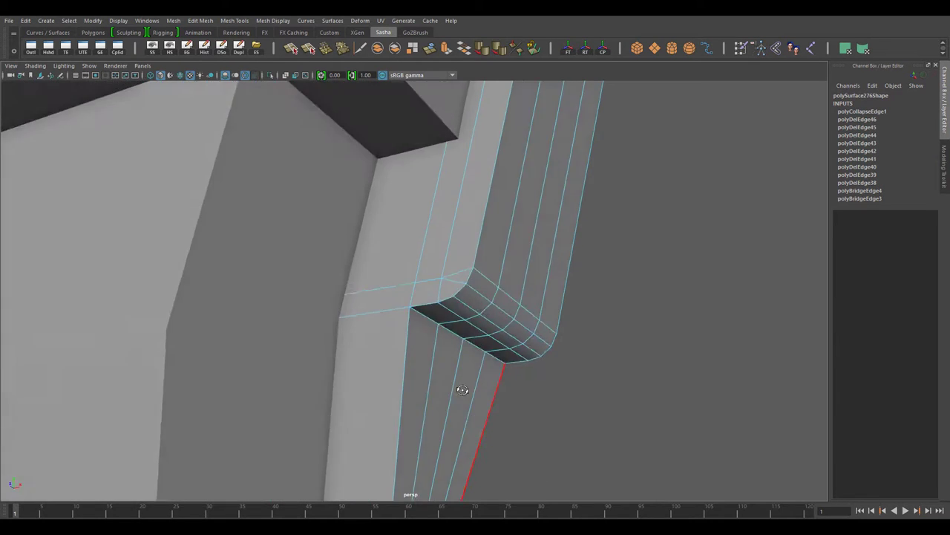
mouse_move(433, 375)
alt+mouse_down()
mouse_move(324, 347)
mouse_move(314, 335)
mouse_move(360, 421)
alt+mouse_up()
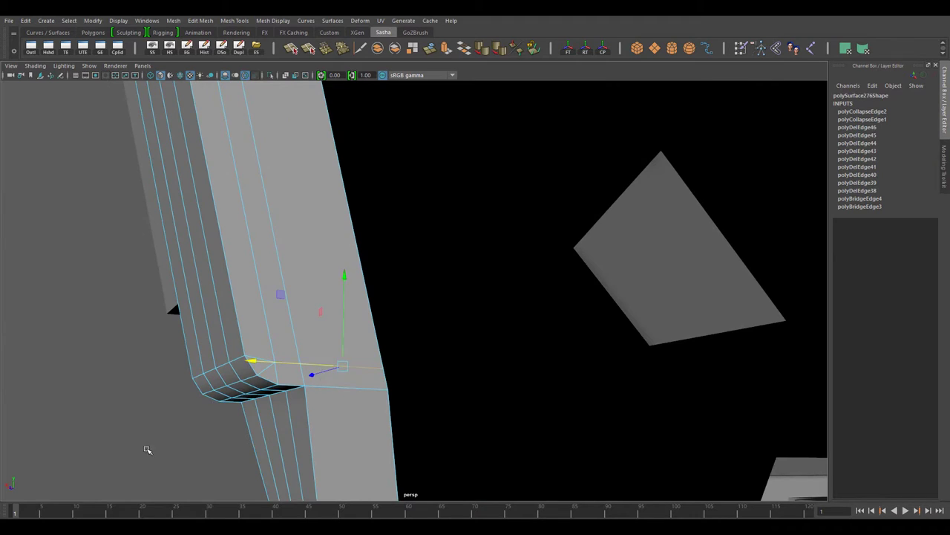
mouse_move(147, 450)
alt+mouse_down()
mouse_move(403, 329)
mouse_move(383, 185)
alt+mouse_up()
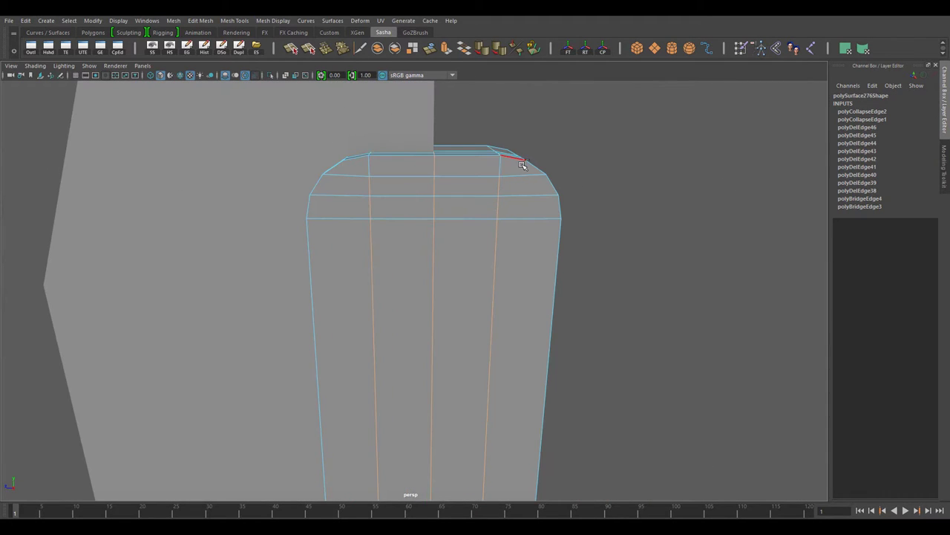
key(Delete)
Step: Select the surplus edges on the slab, then pick an edge on the receiver and frame it
alt+drag(523, 165, 488, 304)
mouse_move(517, 341)
alt+mouse_down()
mouse_move(454, 245)
mouse_move(371, 317)
mouse_move(360, 265)
mouse_move(395, 301)
mouse_move(384, 248)
mouse_move(479, 319)
mouse_move(346, 295)
mouse_move(387, 317)
alt+mouse_up()
click(404, 274)
mouse_move(320, 176)
alt+mouse_down()
mouse_move(430, 195)
mouse_move(408, 325)
mouse_move(444, 238)
mouse_move(376, 204)
mouse_move(416, 282)
mouse_move(471, 343)
alt+mouse_up()
click(439, 340)
click(444, 237)
key(f)
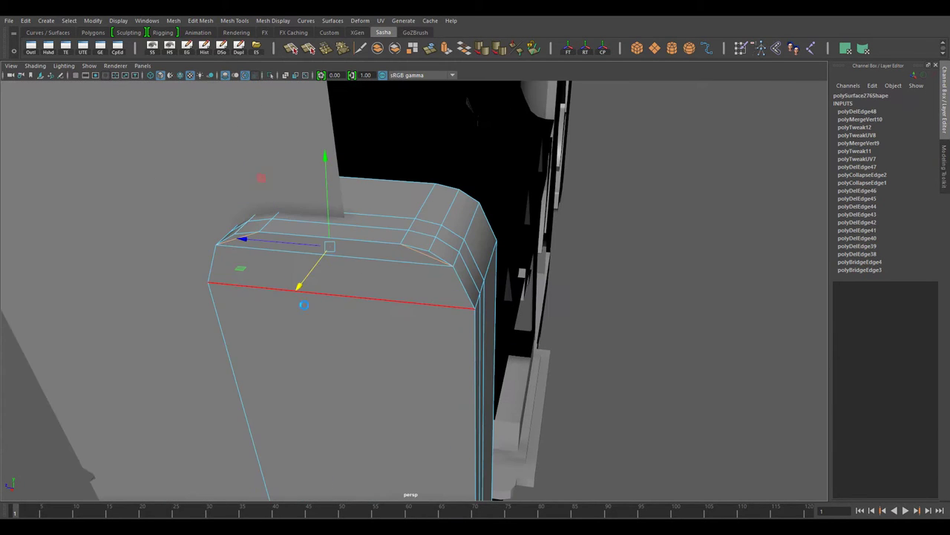
mouse_move(304, 304)
alt+mouse_down()
mouse_move(195, 210)
mouse_move(371, 383)
mouse_move(182, 292)
mouse_move(540, 383)
mouse_move(537, 246)
alt+mouse_up()
Step: Delete the stray edge at the slab's notch and merge the stray vertices
click(467, 272)
alt+drag(467, 272, 480, 359)
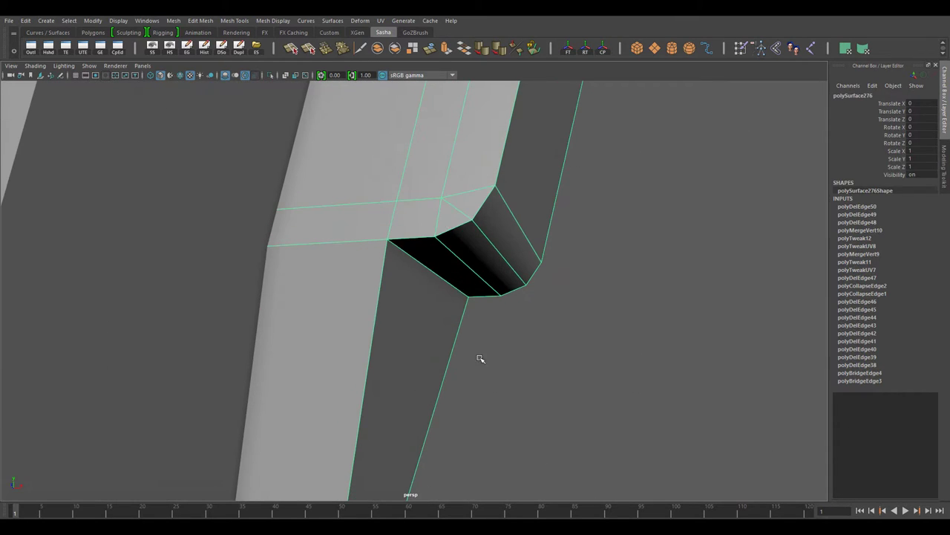
click(490, 267)
key(ctrl+Delete)
mouse_move(490, 266)
alt+mouse_down()
mouse_move(212, 312)
mouse_move(381, 282)
mouse_move(430, 189)
alt+mouse_up()
shift+right_drag(421, 143, 420, 141)
mouse_move(424, 269)
alt+mouse_down()
mouse_move(418, 333)
mouse_move(442, 312)
mouse_move(329, 371)
mouse_move(170, 139)
mouse_move(516, 334)
mouse_move(417, 381)
mouse_move(477, 356)
mouse_move(462, 396)
mouse_move(454, 309)
mouse_move(390, 433)
mouse_move(397, 392)
alt+mouse_up()
Step: Delete another edge, cut new split edges across the slab, and undo an accidental cylinder
key(F8)
key(F10)
key(ctrl+Delete)
key(ctrl+Delete)
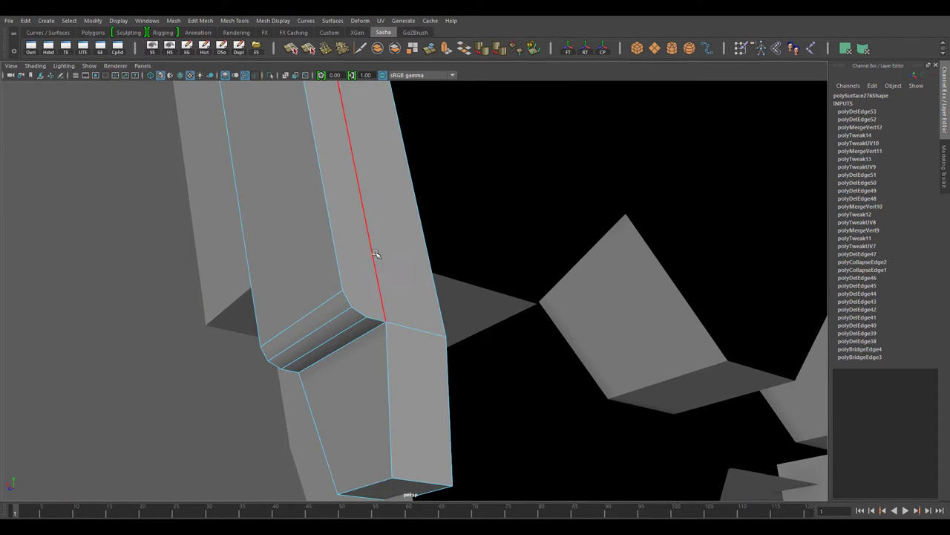
mouse_move(385, 283)
alt+mouse_down()
mouse_move(451, 228)
mouse_move(382, 350)
alt+mouse_up()
key(F8)
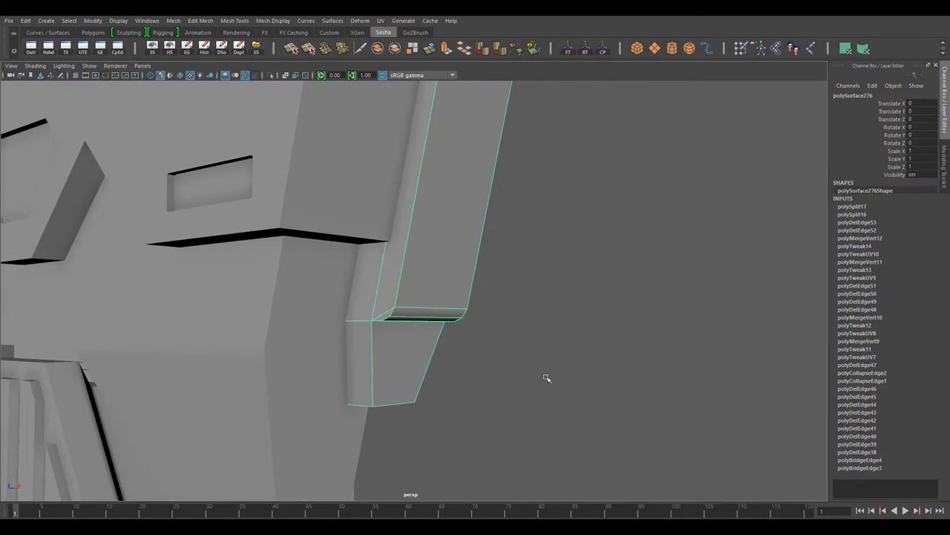
mouse_move(547, 377)
alt+mouse_down()
mouse_move(357, 368)
mouse_move(470, 309)
alt+mouse_up()
key(f)
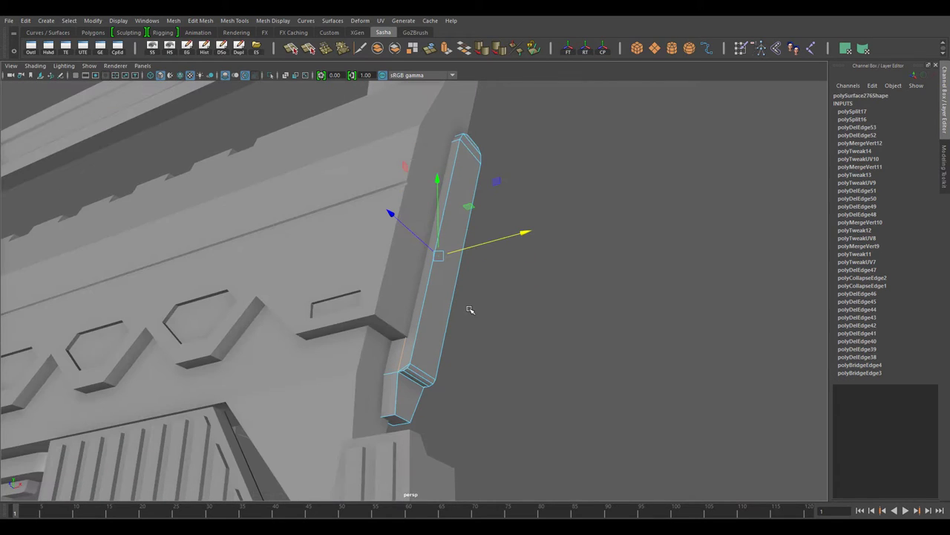
shift+right_drag(242, 131, 286, 117)
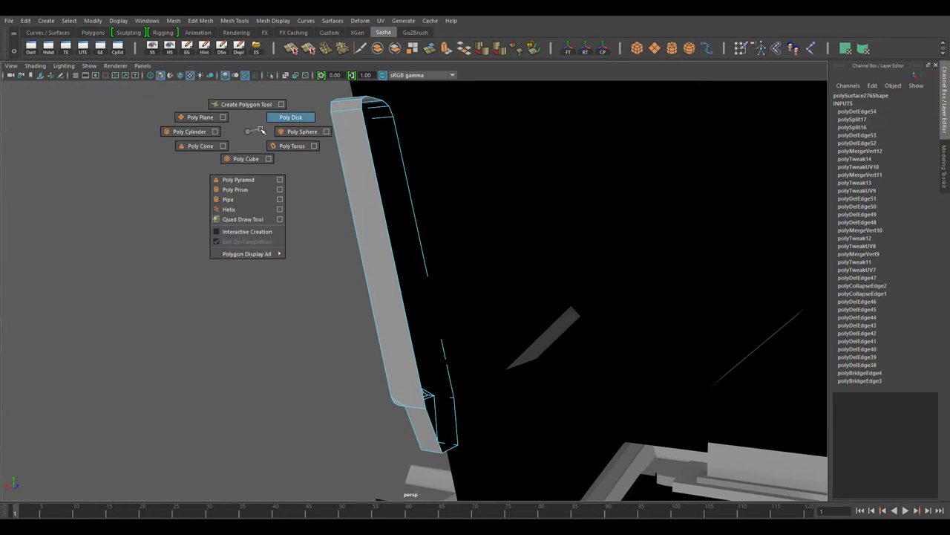
key(ctrl+z)
alt+drag(357, 201, 355, 160)
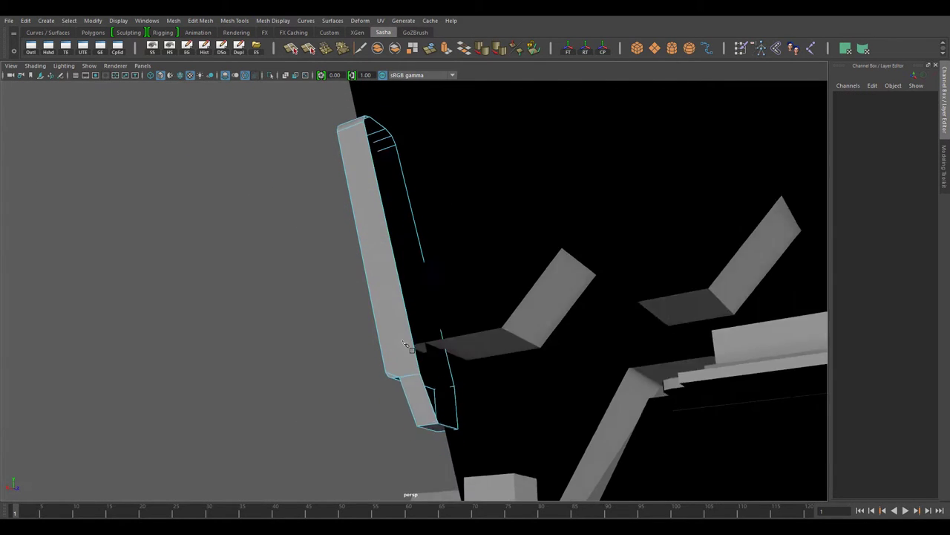
mouse_move(399, 108)
alt+mouse_down()
mouse_move(543, 269)
mouse_move(480, 318)
mouse_move(428, 285)
mouse_move(433, 318)
mouse_move(401, 278)
alt+mouse_up()
key(F8)
Step: Select the stock block, frame it, and isolate it with View Selected
click(471, 325)
alt+drag(471, 325, 352, 300)
click(351, 300)
key(f)
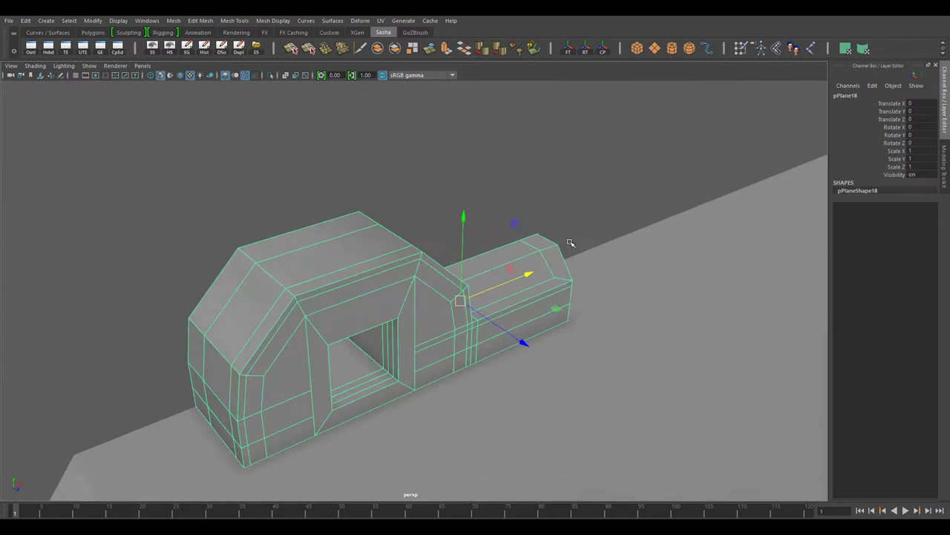
click(89, 65)
click(96, 93)
Step: Multi-Cut new edges through the block's front and delete the extra edges
mouse_move(386, 245)
alt+mouse_down()
mouse_move(418, 286)
mouse_move(464, 247)
alt+mouse_up()
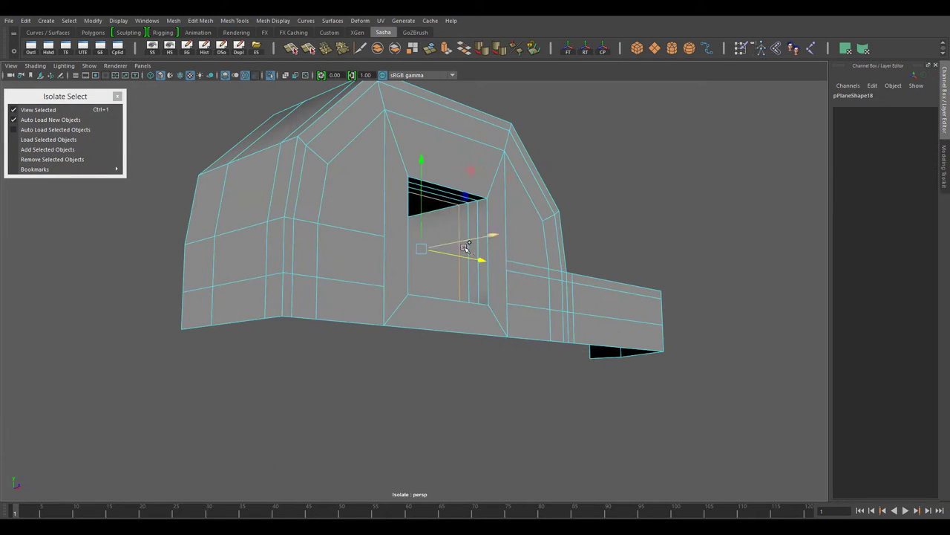
mouse_move(528, 278)
alt+mouse_down()
mouse_move(409, 334)
mouse_move(399, 356)
mouse_move(453, 282)
mouse_move(341, 341)
alt+mouse_up()
mouse_move(438, 308)
alt+mouse_down()
mouse_move(329, 301)
mouse_move(574, 171)
alt+mouse_up()
mouse_move(366, 229)
alt+mouse_down()
mouse_move(468, 310)
mouse_move(611, 205)
mouse_move(408, 282)
mouse_move(363, 287)
mouse_move(496, 287)
alt+mouse_up()
key(ctrl+shift+x)
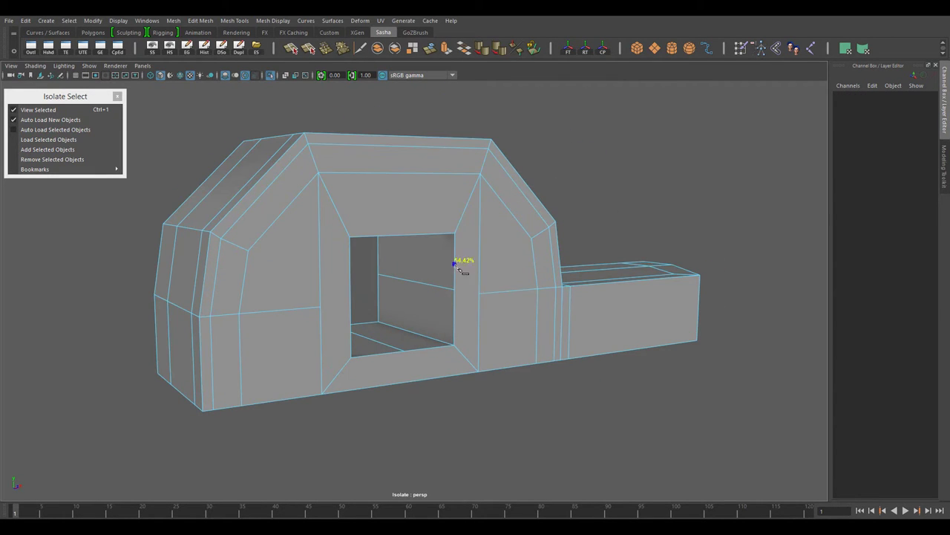
mouse_move(324, 276)
alt+mouse_down()
mouse_move(304, 315)
mouse_move(424, 314)
mouse_move(415, 324)
alt+mouse_up()
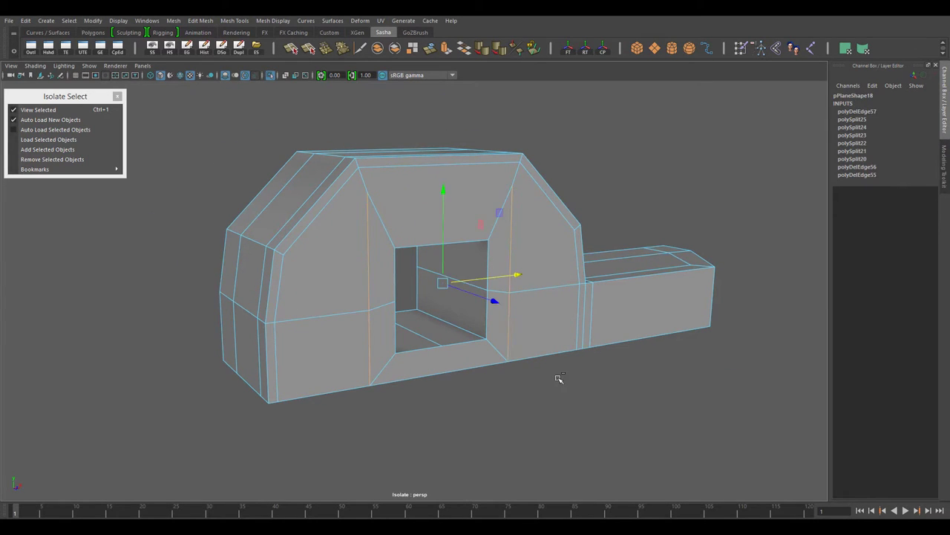
key(Delete)
Step: Cut further edges across the block's front face with Multi-Cut
mouse_move(443, 444)
alt+mouse_down()
mouse_move(462, 414)
mouse_move(370, 260)
alt+mouse_up()
key(ctrl+shift+x)
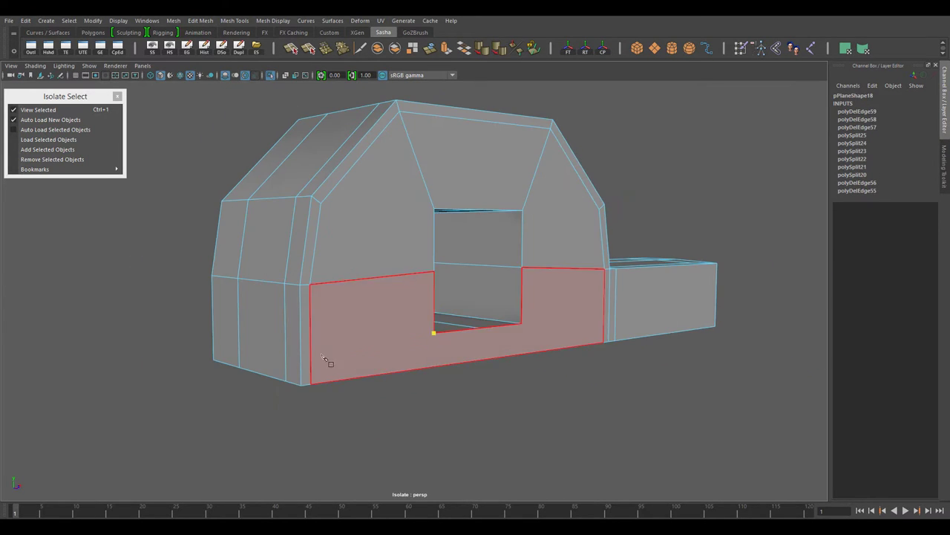
alt+drag(532, 349, 570, 318)
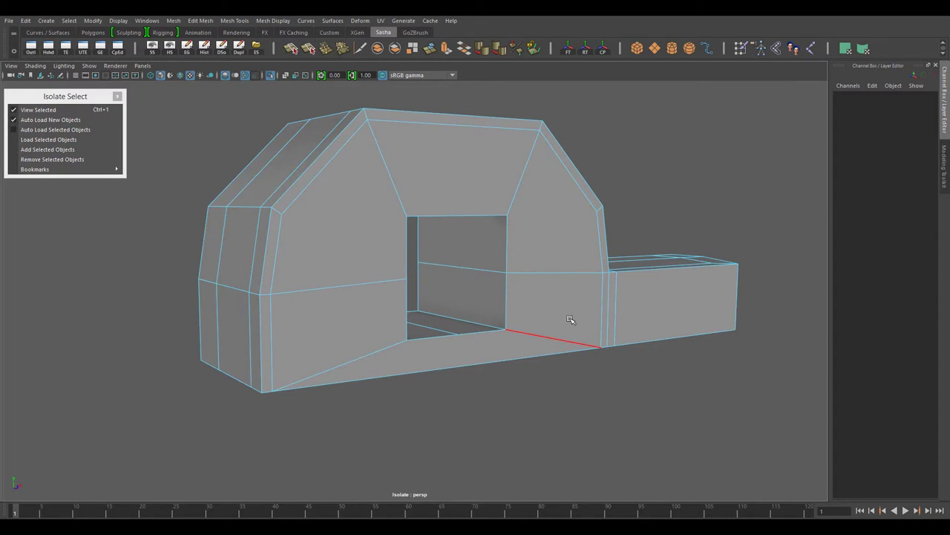
key(w)
alt+drag(528, 211, 577, 416)
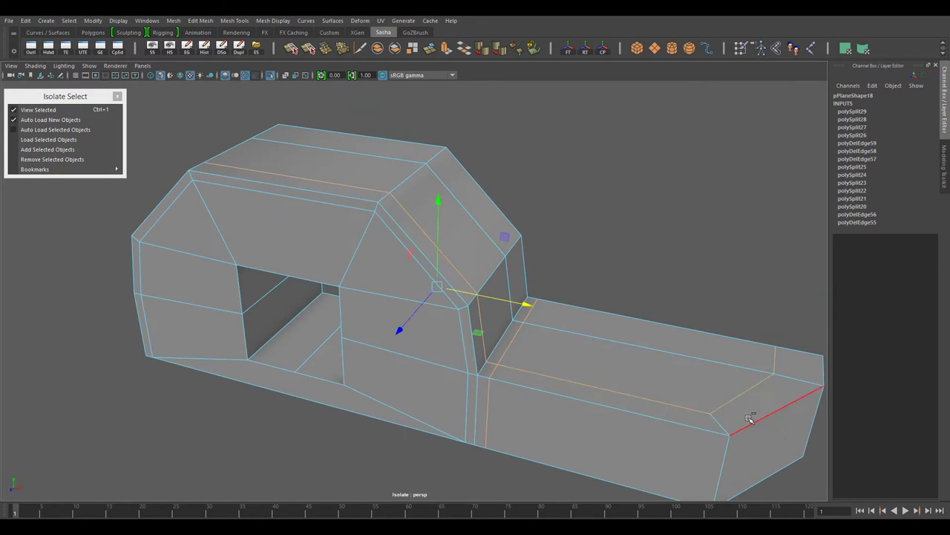
key(w)
Step: Cut more edges near the block's front and merge the stray vertices
alt+drag(739, 383, 411, 246)
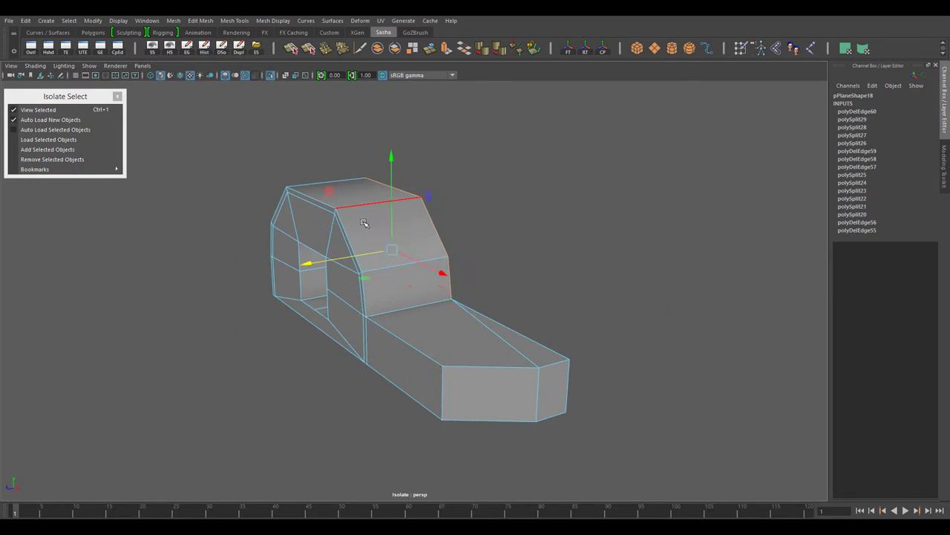
alt+drag(364, 222, 603, 152)
scroll(433, 152, up, 5)
key(ctrl+shift+x)
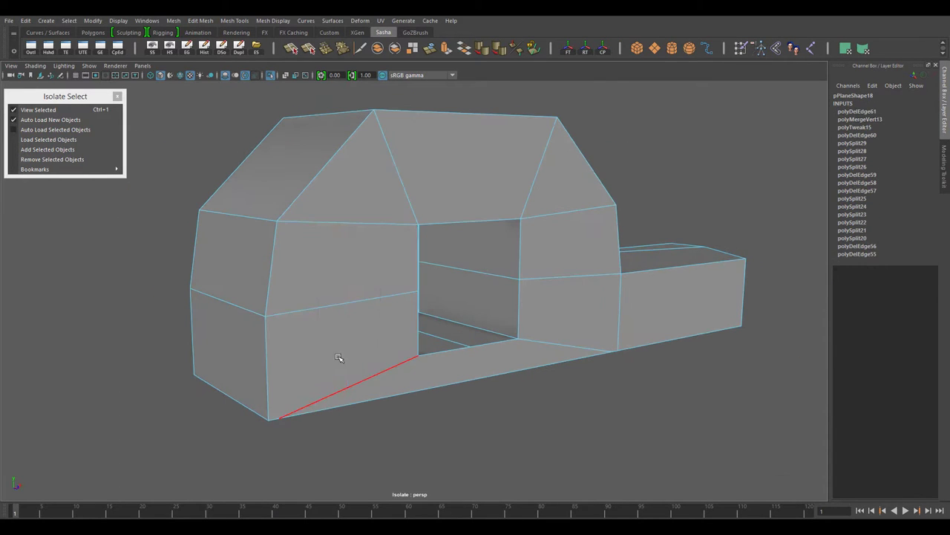
shift+right_click(349, 200)
Step: Select the opening's border and cut split edges to make it eight-sided
mouse_move(280, 415)
alt+mouse_down()
mouse_move(483, 418)
mouse_move(446, 386)
mouse_move(473, 349)
mouse_move(342, 309)
alt+mouse_up()
scroll(342, 308, up, 2)
double_click(370, 326)
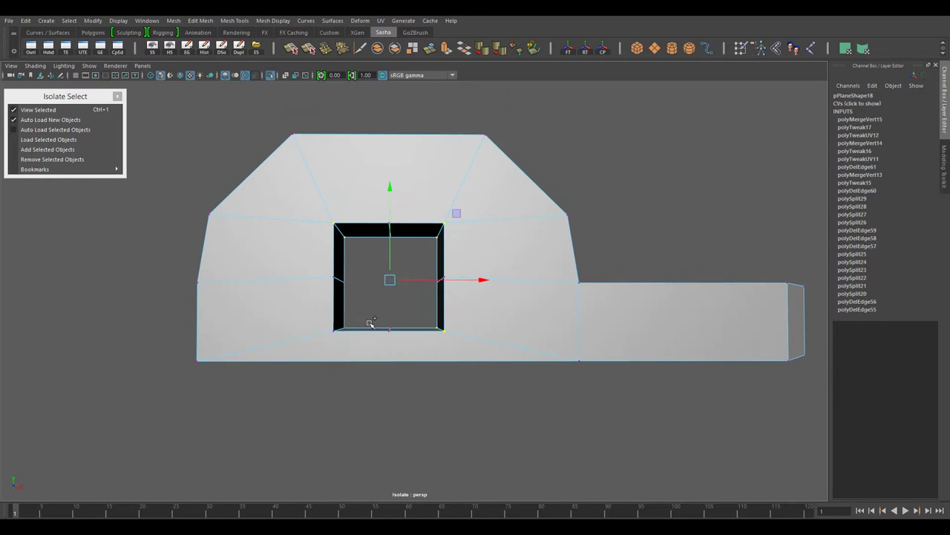
mouse_move(469, 357)
alt+mouse_down()
mouse_move(486, 291)
mouse_move(401, 189)
alt+mouse_up()
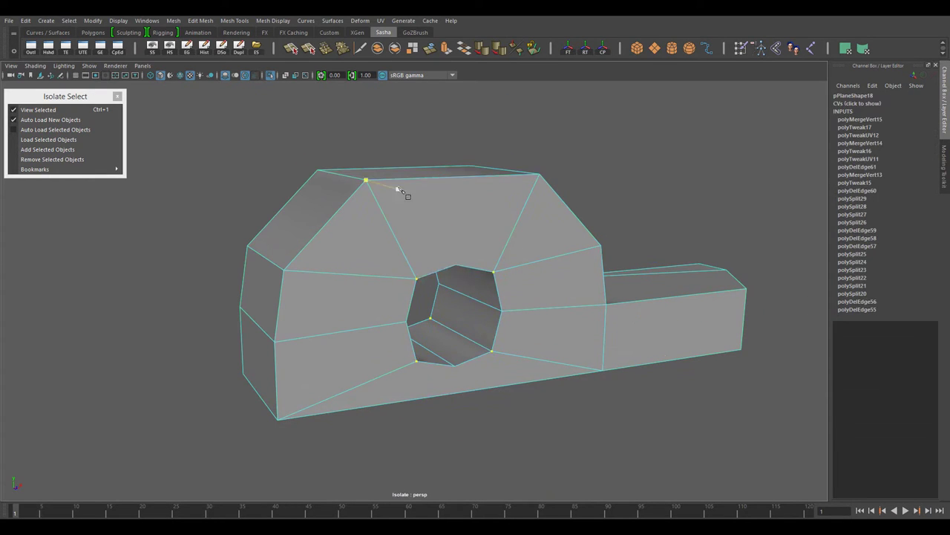
click(411, 361)
mouse_move(360, 369)
alt+mouse_down()
mouse_move(477, 413)
mouse_move(498, 216)
mouse_move(475, 322)
mouse_move(463, 335)
mouse_move(641, 335)
mouse_move(564, 365)
mouse_move(486, 299)
mouse_move(334, 305)
alt+mouse_up()
key(w)
click(333, 305)
Step: Exit View Selected, pick the next block on the gun, and isolate it
key(ctrl+1)
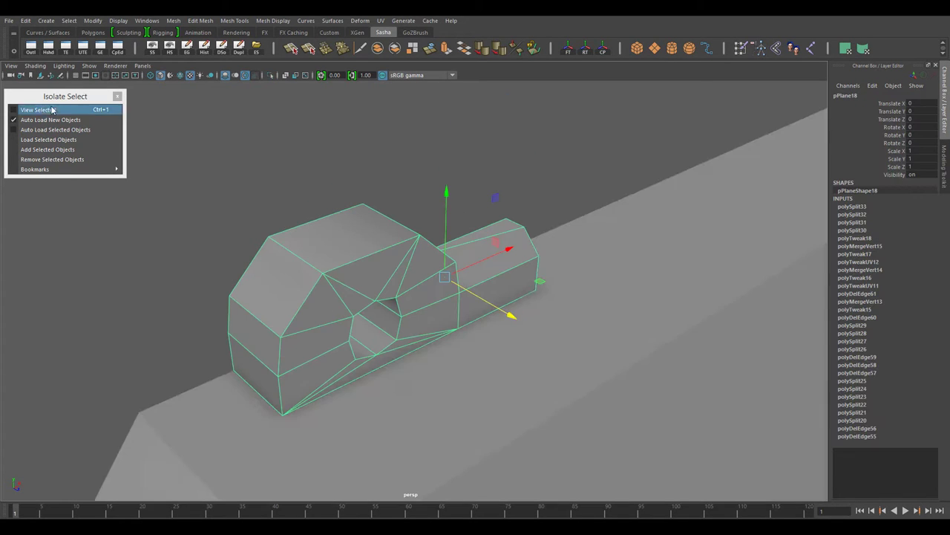
click(297, 187)
alt+drag(297, 186, 419, 312)
click(419, 313)
key(ctrl+1)
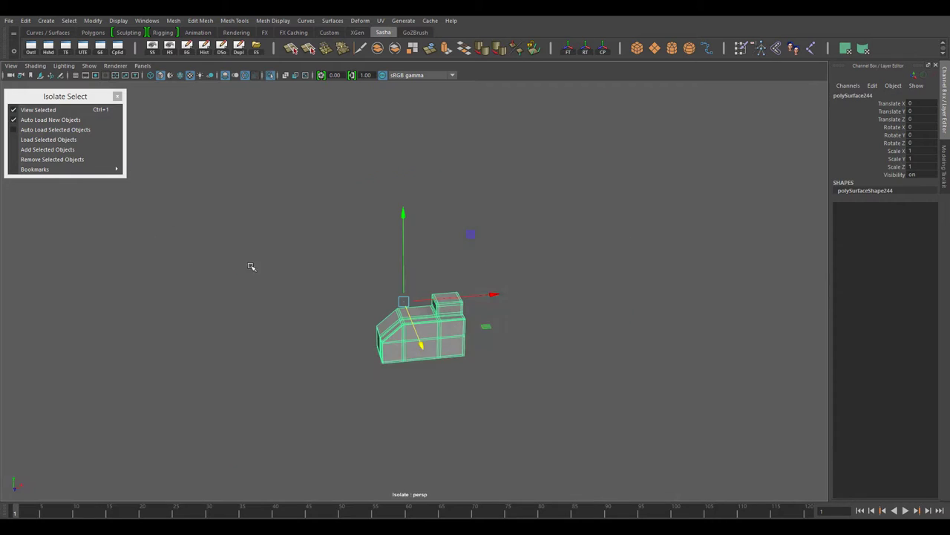
key(f)
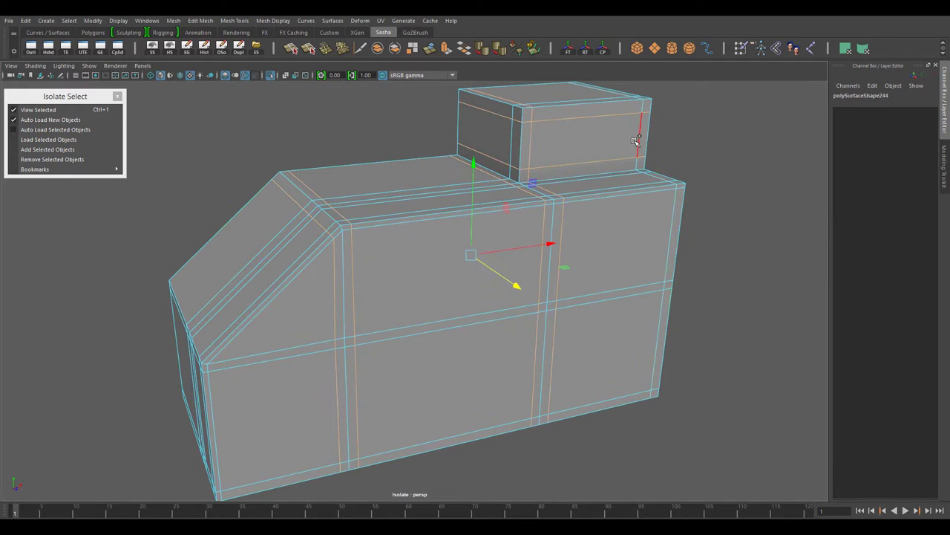
Step: Select the isolated mesh and switch to vertex mode for merging
mouse_move(583, 317)
alt+mouse_down()
mouse_move(562, 314)
mouse_move(550, 327)
mouse_move(546, 365)
mouse_move(690, 323)
mouse_move(444, 350)
alt+mouse_up()
click(546, 364)
click(546, 364)
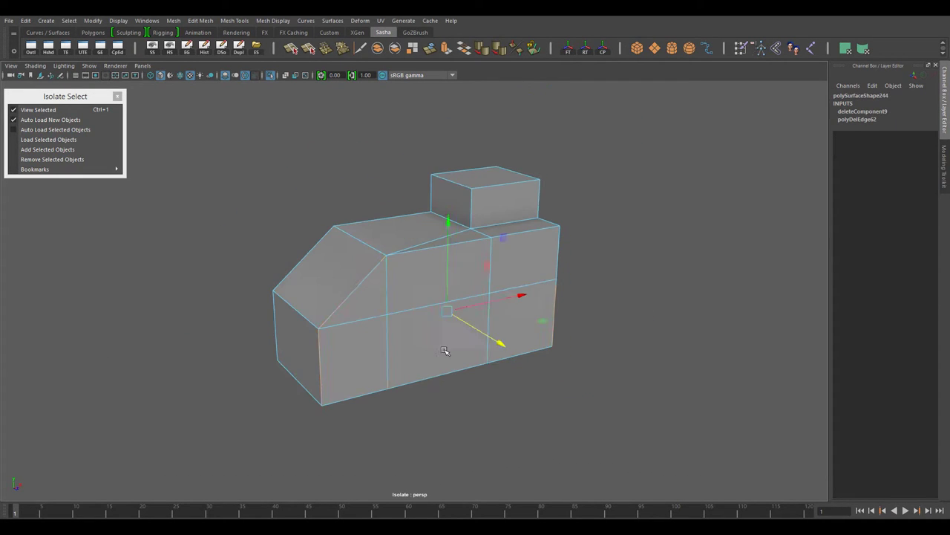
alt+drag(580, 327, 429, 339)
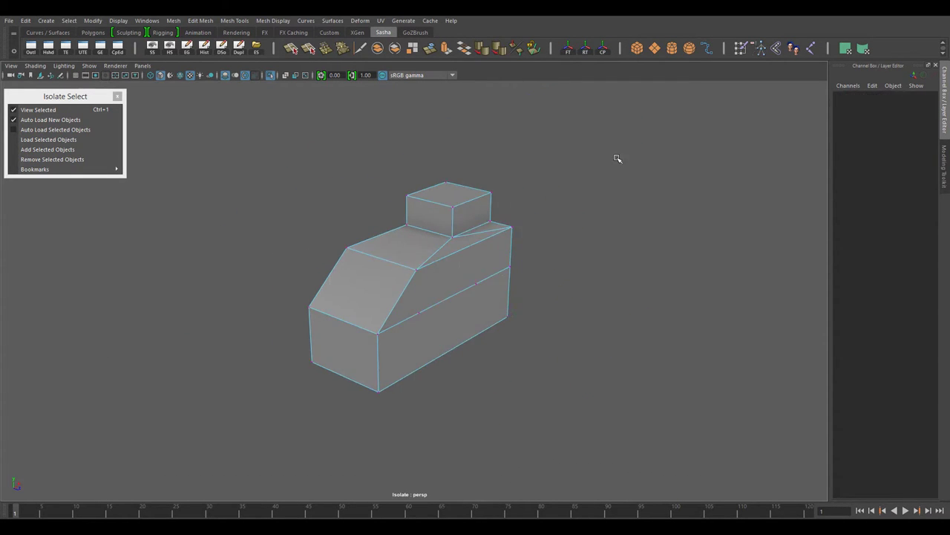
key(F9)
shift+right_drag(597, 182, 598, 160)
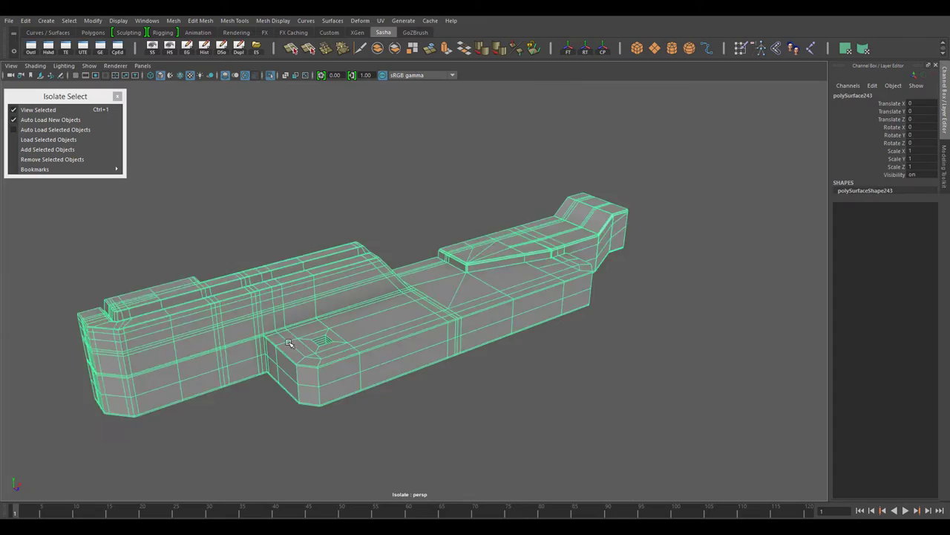
Step: Switch the receiver body to face mode and fill its open hole
right_drag(481, 243, 475, 274)
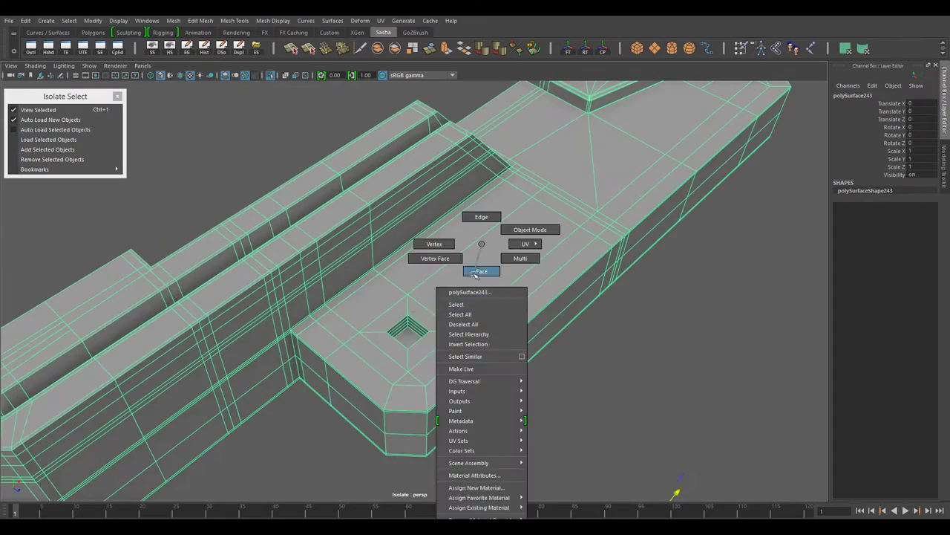
alt+drag(475, 275, 481, 375)
alt+drag(477, 292, 520, 312)
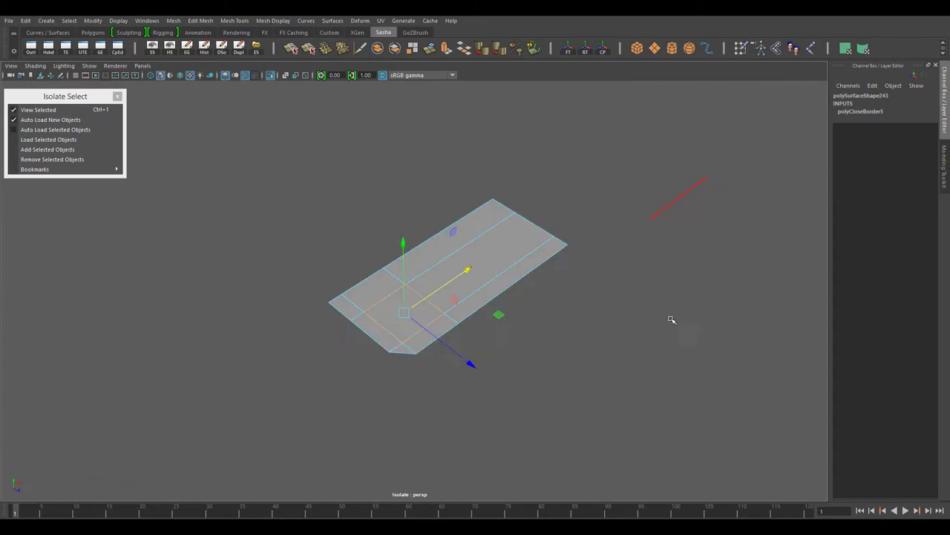
shift+right_drag(443, 319, 429, 305)
mouse_move(399, 439)
alt+mouse_down()
mouse_move(509, 342)
mouse_move(405, 270)
mouse_move(391, 185)
mouse_move(441, 278)
alt+mouse_up()
Step: Delete several redundant edges and select the front vertical edge loop
key(Delete)
click(418, 298)
key(Delete)
key(Delete)
click(441, 310)
key(Delete)
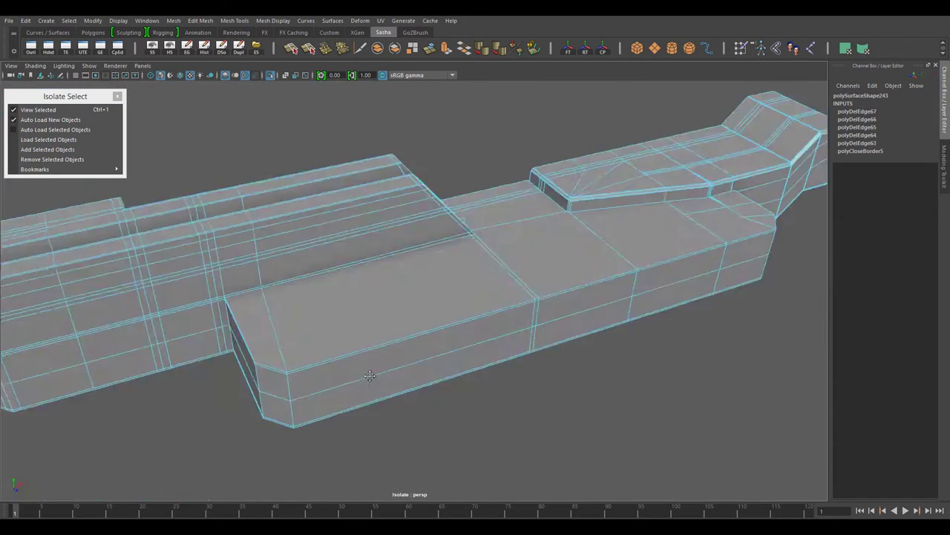
click(413, 323)
mouse_move(441, 310)
alt+mouse_down()
mouse_move(320, 364)
mouse_move(388, 349)
alt+mouse_up()
click(313, 363)
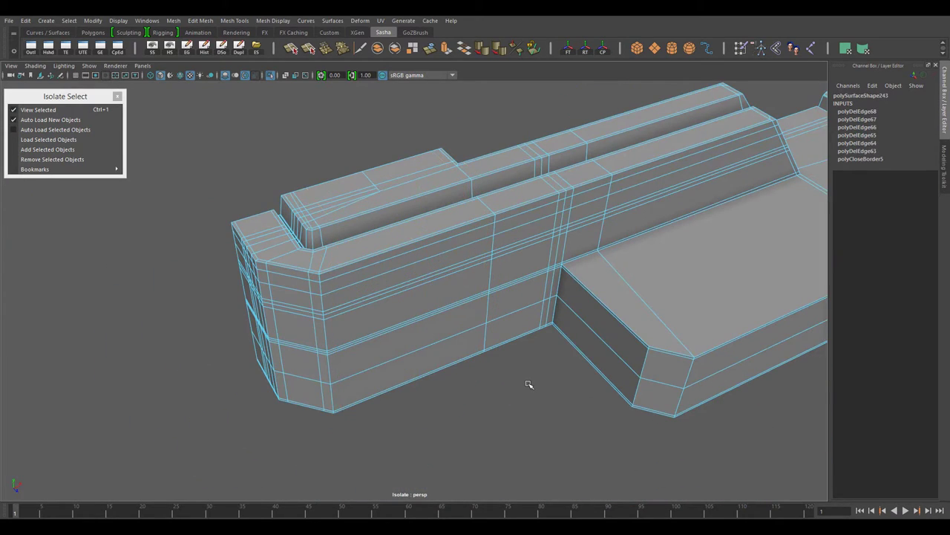
Step: Delete the redundant edges along the slanted side of the body
alt+drag(527, 384, 733, 359)
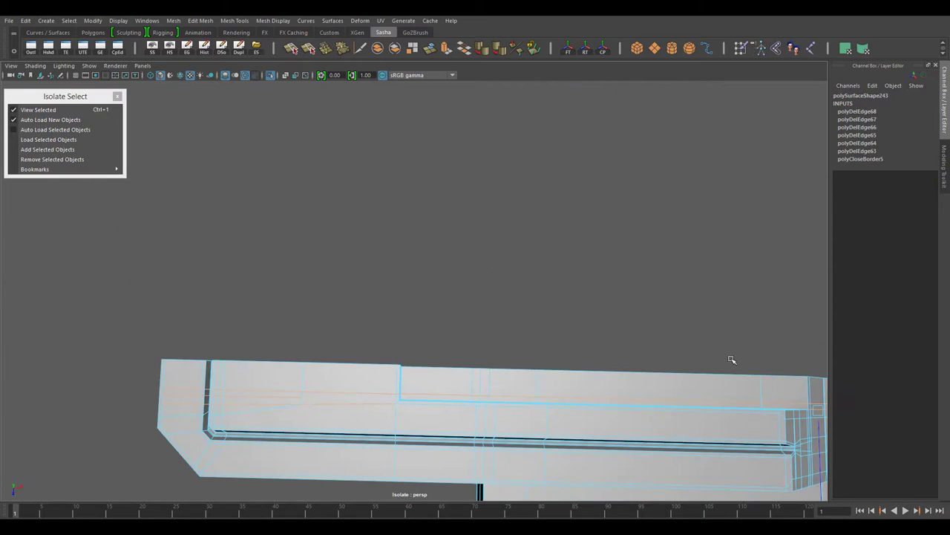
alt+drag(452, 445, 572, 381)
key(Delete)
scroll(573, 381, down, 5)
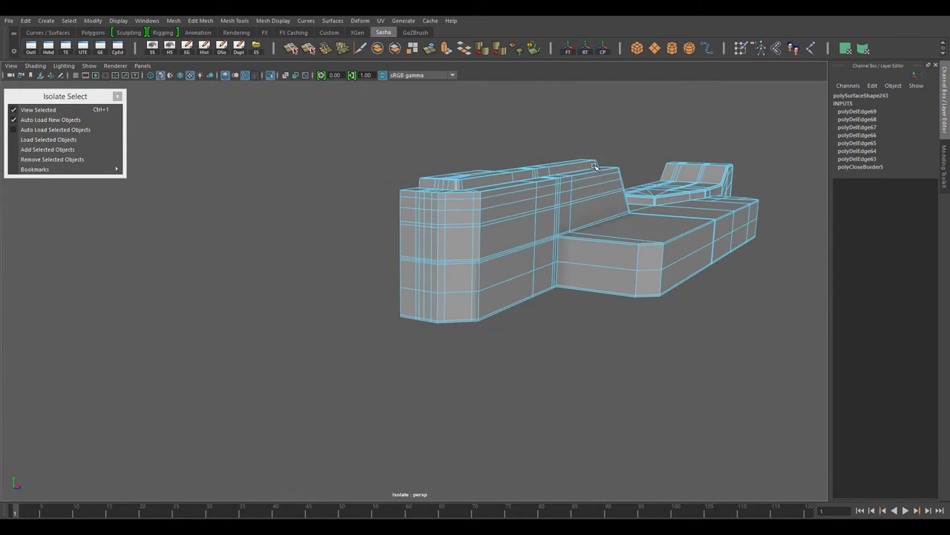
scroll(482, 280, up, 6)
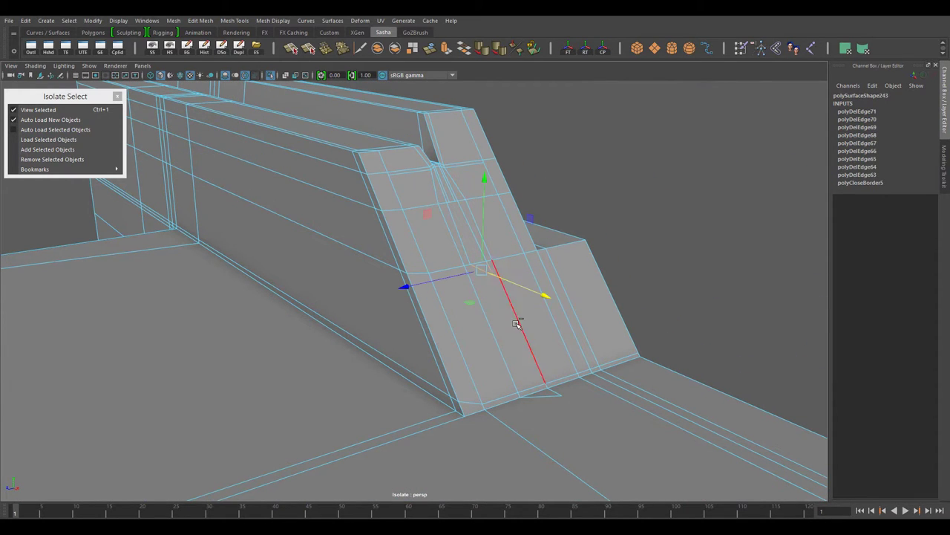
key(Delete)
mouse_move(578, 432)
alt+mouse_down()
mouse_move(394, 300)
mouse_move(428, 300)
mouse_move(564, 400)
alt+mouse_up()
click(388, 297)
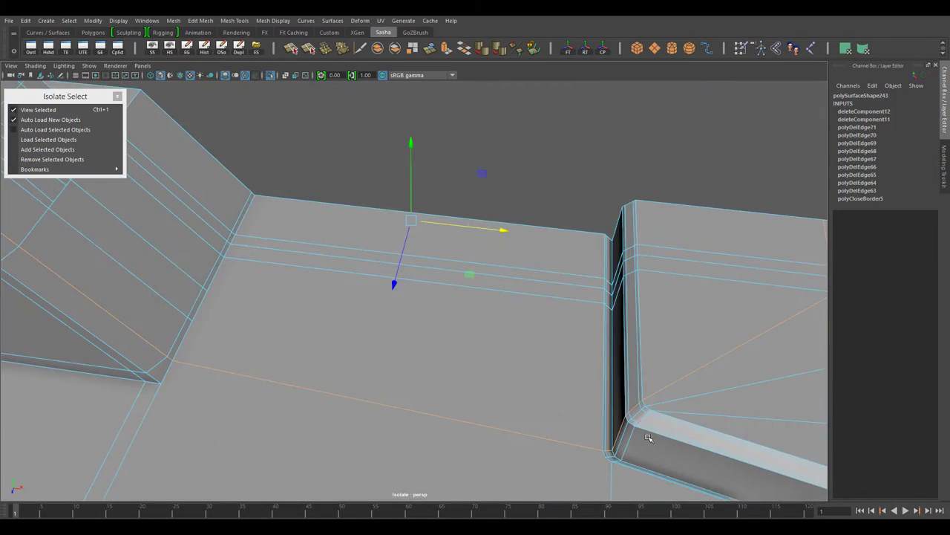
Step: Remove the long edge across the face and other leftover edges
click(576, 416)
mouse_move(616, 444)
alt+mouse_down()
mouse_move(519, 334)
mouse_move(457, 384)
mouse_move(416, 300)
mouse_move(562, 342)
mouse_move(450, 302)
mouse_move(361, 177)
mouse_move(495, 248)
mouse_move(496, 356)
mouse_move(478, 293)
alt+mouse_up()
key(Delete)
key(Delete)
click(362, 177)
key(Delete)
key(Delete)
mouse_move(384, 263)
alt+mouse_down()
mouse_move(586, 210)
mouse_move(584, 236)
mouse_move(392, 329)
mouse_move(455, 350)
mouse_move(524, 393)
mouse_move(573, 297)
mouse_move(486, 178)
mouse_move(381, 357)
alt+mouse_up()
key(Delete)
Step: Delete the extra edges around the thin slot
key(Delete)
alt+right_drag(381, 357, 484, 369)
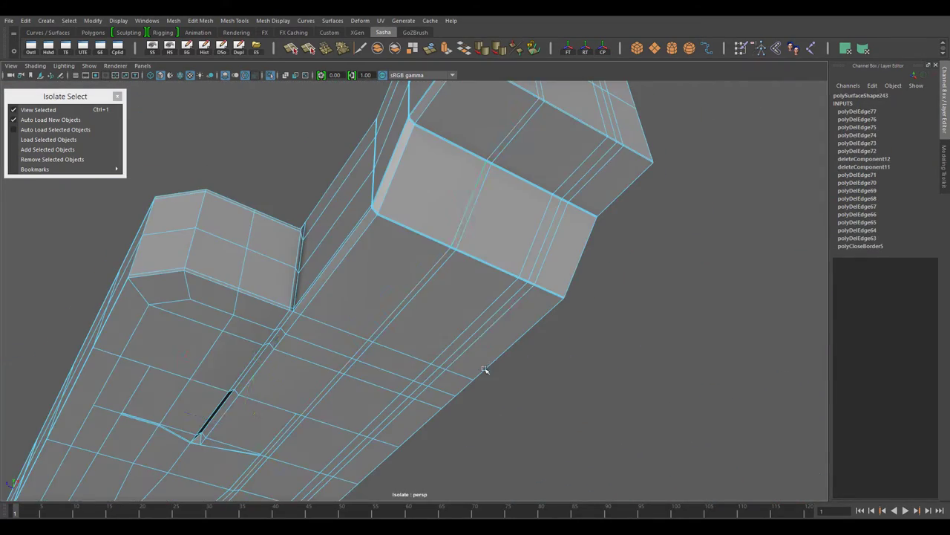
mouse_move(618, 326)
alt+mouse_down()
mouse_move(535, 356)
mouse_move(594, 435)
mouse_move(503, 333)
mouse_move(449, 293)
mouse_move(424, 214)
mouse_move(398, 329)
alt+mouse_up()
key(Delete)
alt+right_drag(398, 329, 605, 324)
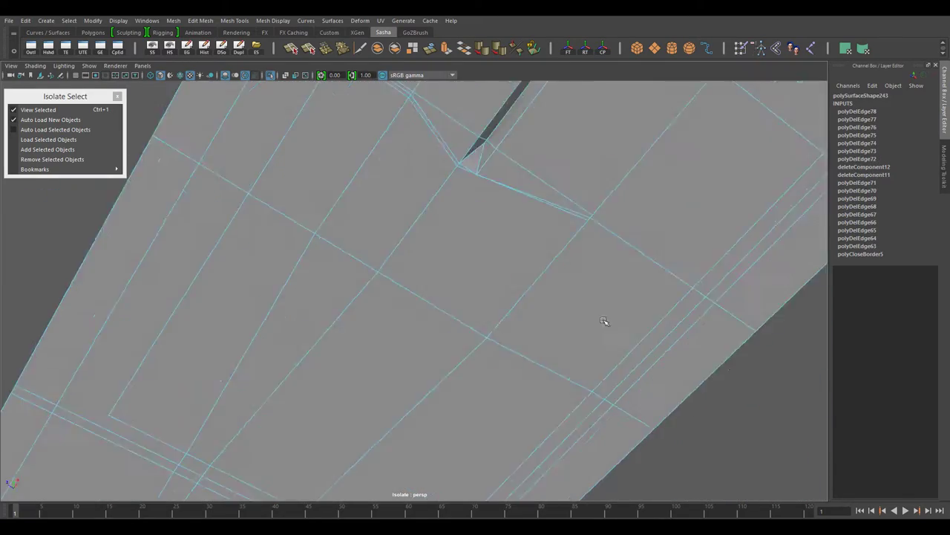
key(Delete)
key(Delete)
mouse_move(582, 315)
alt+mouse_down()
mouse_move(535, 268)
mouse_move(484, 314)
mouse_move(486, 263)
alt+mouse_up()
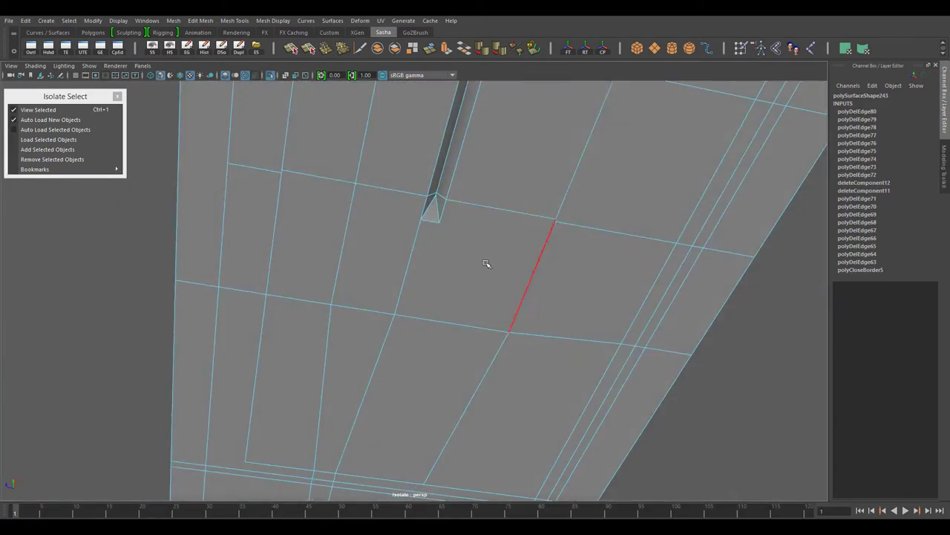
click(530, 298)
mouse_move(529, 297)
alt+mouse_down()
mouse_move(422, 382)
mouse_move(590, 318)
mouse_move(481, 264)
mouse_move(484, 297)
mouse_move(537, 376)
mouse_move(421, 272)
mouse_move(339, 149)
mouse_move(501, 361)
alt+mouse_up()
key(Delete)
key(Delete)
key(Delete)
alt+drag(553, 293, 452, 413)
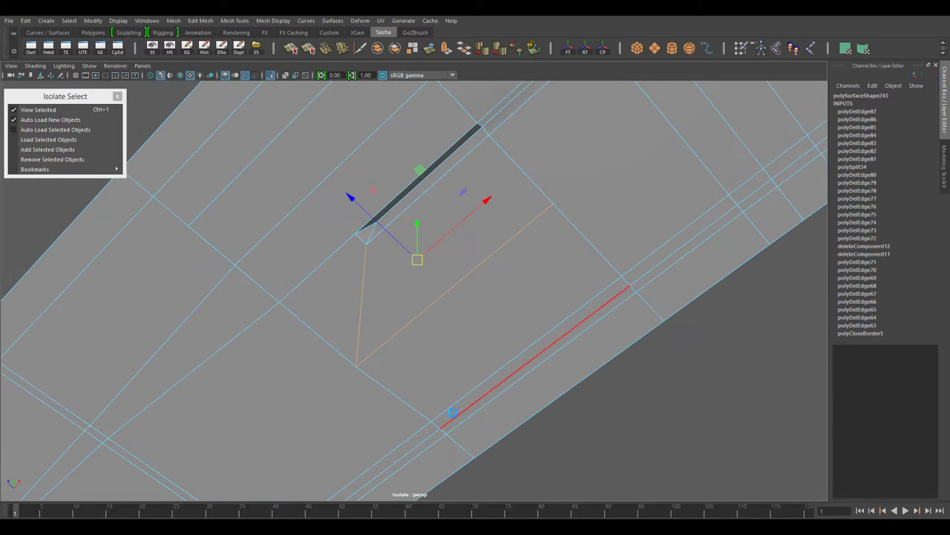
key(Delete)
Step: Target Weld the stray vertices near the slot onto their neighbours
alt+drag(443, 316, 471, 369)
right_drag(416, 242, 364, 244)
click(345, 257)
shift+right_drag(388, 208, 426, 192)
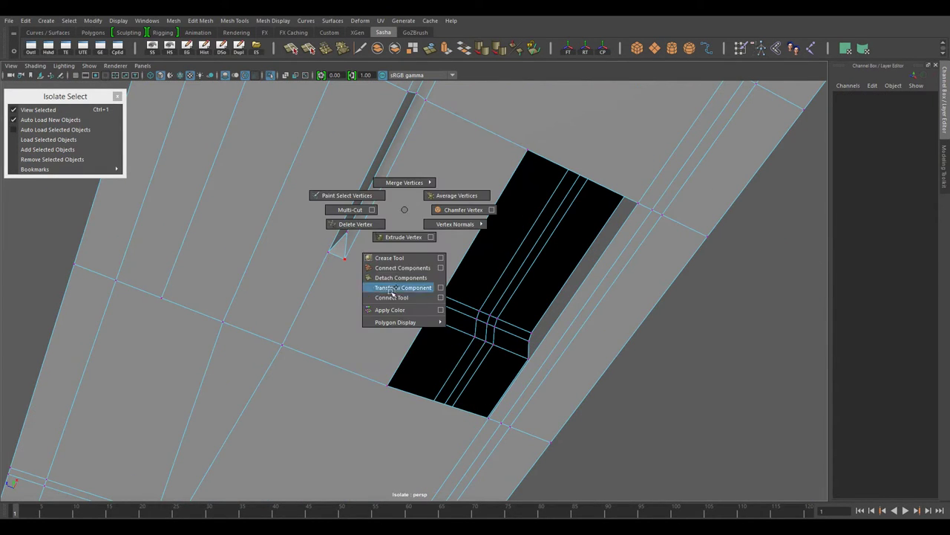
mouse_move(646, 304)
alt+mouse_down()
mouse_move(351, 314)
mouse_move(482, 219)
alt+mouse_up()
right_drag(481, 218, 388, 261)
mouse_move(388, 261)
alt+mouse_down()
mouse_move(414, 252)
mouse_move(205, 429)
alt+mouse_up()
Step: Delete the leftover edge beside the welded vertices
click(414, 252)
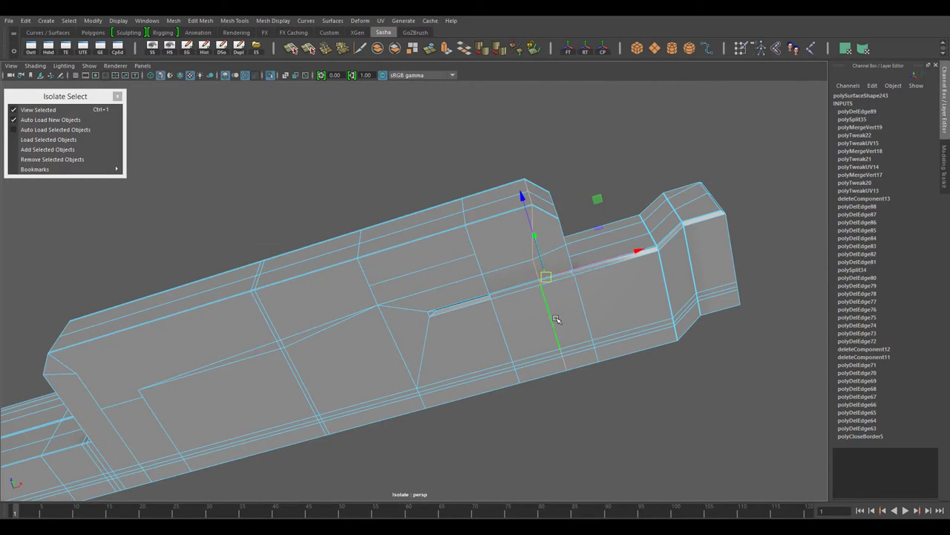
alt+drag(555, 319, 550, 303)
key(Delete)
Step: Delete the recessed panel's face strips and fill the resulting hole
key(Delete)
alt+drag(466, 277, 548, 387)
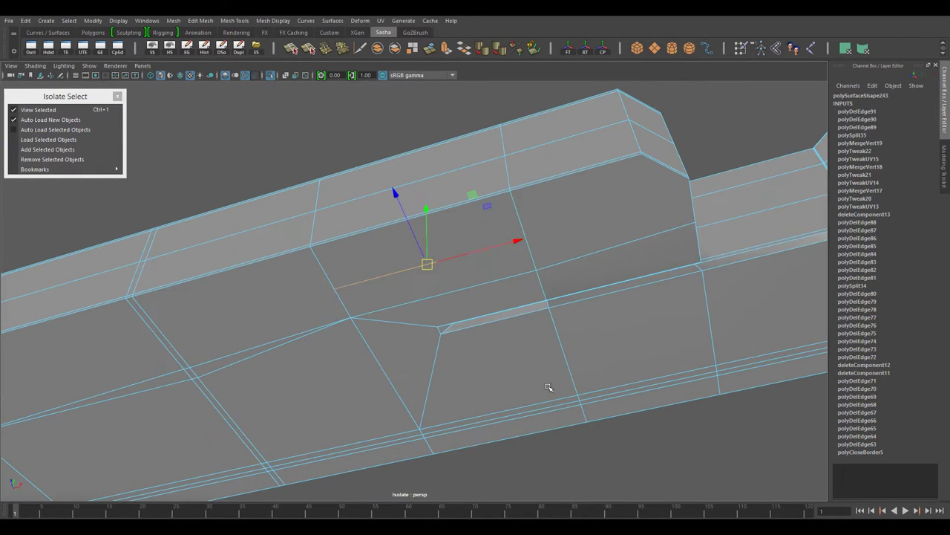
click(372, 274)
key(Delete)
right_click(562, 215)
click(439, 282)
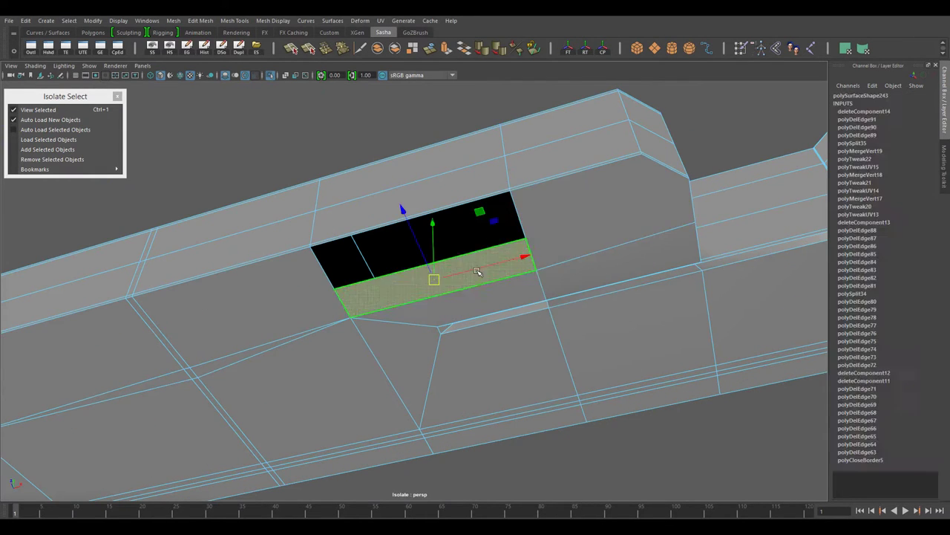
key(Delete)
shift+right_drag(512, 260, 572, 304)
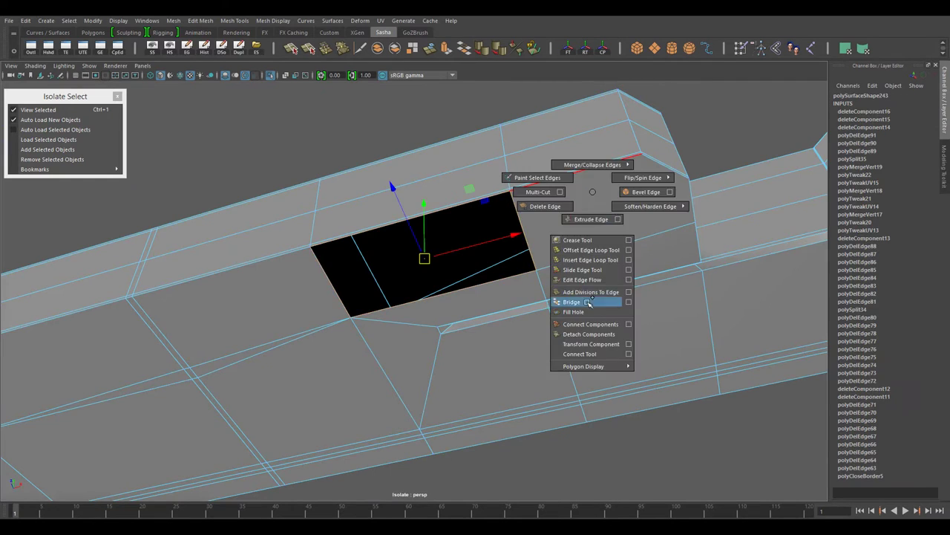
Step: Delete more redundant edges seen from lower and top-down angles
mouse_move(572, 304)
alt+mouse_down()
mouse_move(319, 297)
mouse_move(301, 284)
alt+mouse_up()
key(Delete)
key(Delete)
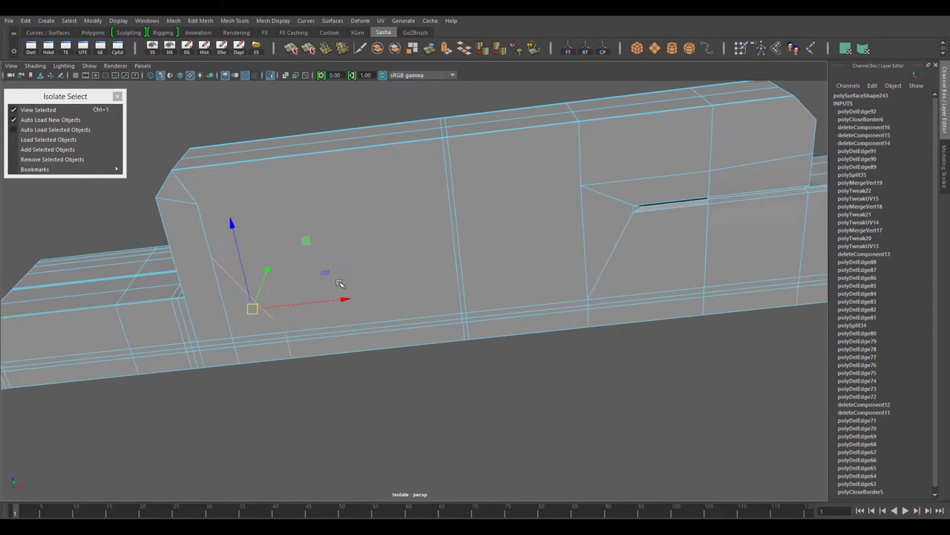
mouse_move(453, 329)
alt+mouse_down()
mouse_move(294, 269)
mouse_move(414, 271)
mouse_move(367, 305)
alt+mouse_up()
key(Delete)
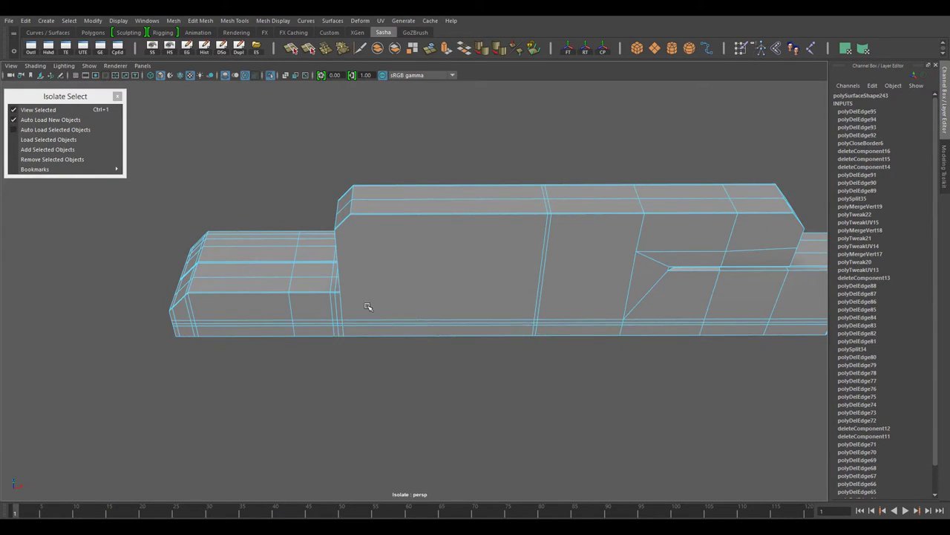
mouse_move(427, 323)
alt+mouse_down()
mouse_move(346, 422)
mouse_move(513, 396)
mouse_move(568, 280)
mouse_move(440, 334)
mouse_move(420, 397)
mouse_move(403, 396)
mouse_move(488, 409)
alt+mouse_up()
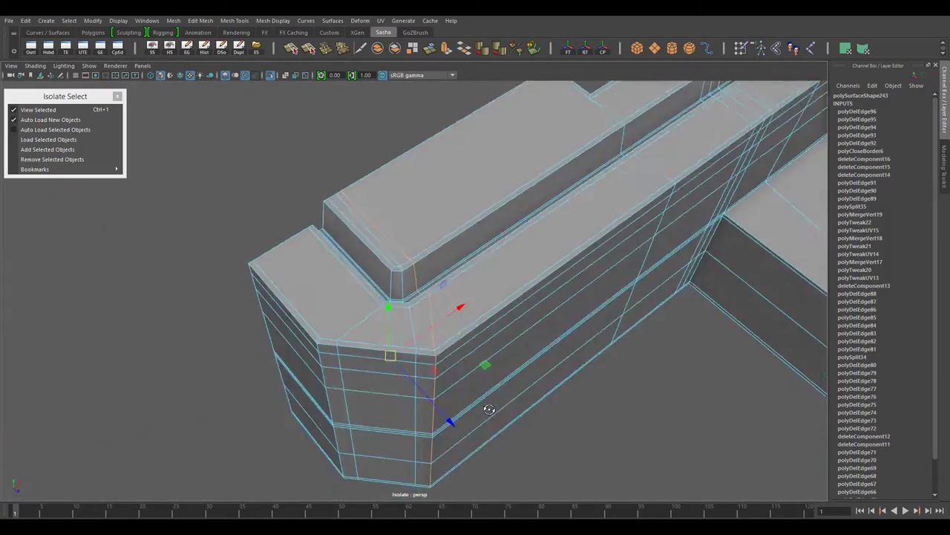
drag(535, 469, 352, 259)
key(Delete)
mouse_move(389, 288)
alt+mouse_down()
mouse_move(394, 327)
mouse_move(450, 335)
mouse_move(365, 382)
mouse_move(414, 364)
mouse_move(361, 357)
mouse_move(608, 413)
mouse_move(463, 334)
alt+mouse_up()
mouse_move(529, 431)
alt+mouse_down()
mouse_move(510, 340)
mouse_move(410, 187)
mouse_move(374, 295)
alt+mouse_up()
Step: Select and delete the full edge loop running along the wall
click(410, 187)
mouse_move(462, 401)
alt+mouse_down()
mouse_move(446, 334)
mouse_move(416, 386)
mouse_move(386, 297)
mouse_move(547, 356)
mouse_move(331, 291)
mouse_move(346, 287)
mouse_move(471, 339)
mouse_move(387, 293)
alt+mouse_up()
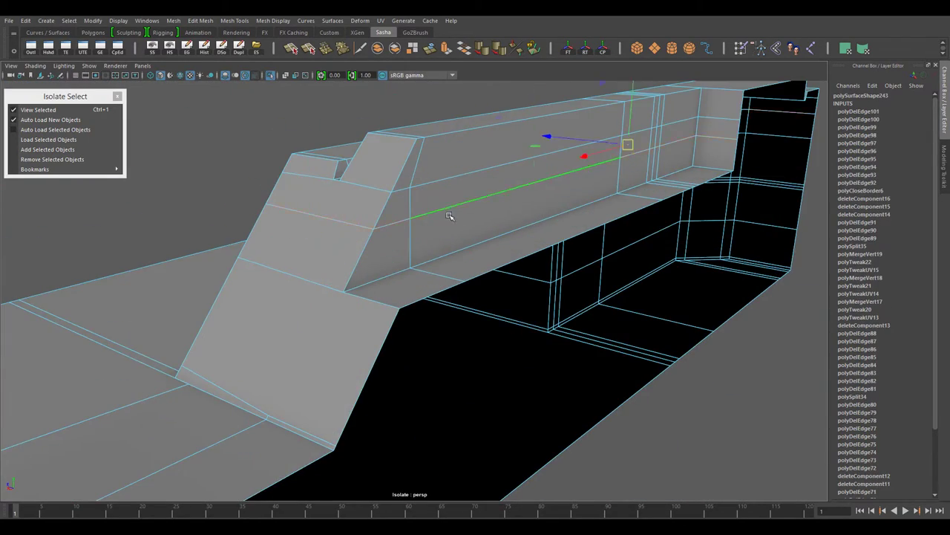
mouse_move(449, 216)
alt+mouse_down()
mouse_move(577, 238)
mouse_move(433, 193)
mouse_move(551, 269)
mouse_move(447, 294)
mouse_move(549, 308)
mouse_move(531, 316)
alt+mouse_up()
double_click(414, 344)
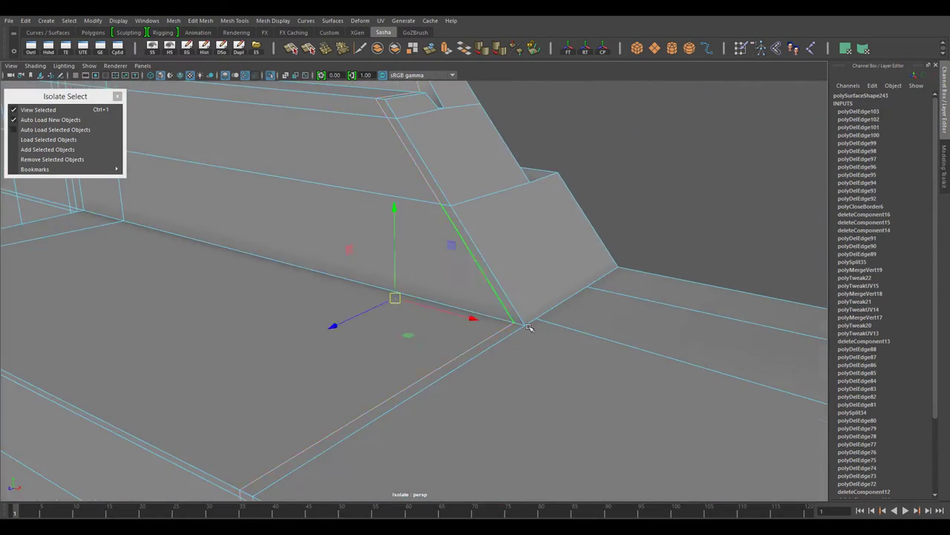
scroll(397, 262, down, 5)
mouse_move(397, 262)
alt+mouse_down()
mouse_move(479, 285)
mouse_move(577, 229)
mouse_move(425, 360)
mouse_move(573, 267)
alt+mouse_up()
scroll(479, 284, down, 6)
key(Delete)
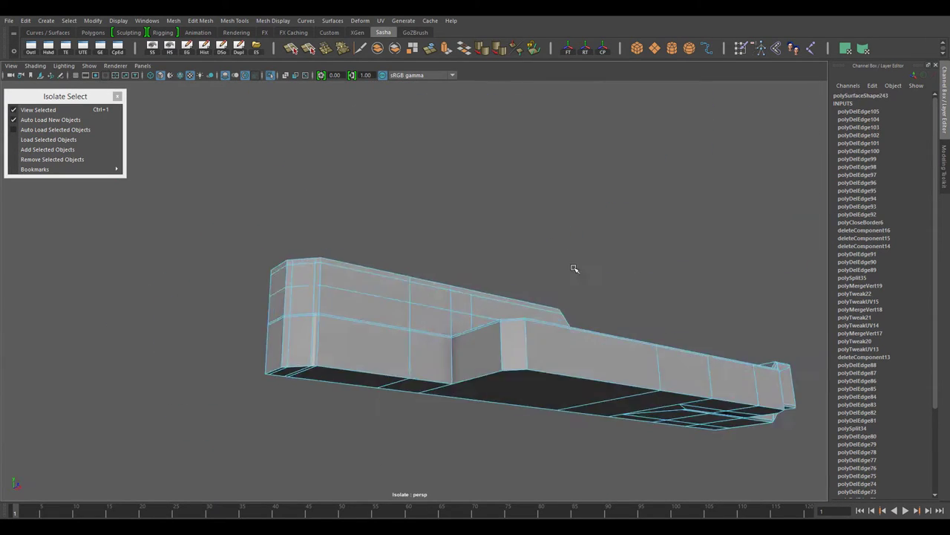
scroll(446, 252, up, 5)
scroll(493, 261, up, 3)
Step: Merge stray vertices and delete the extra edges on the underside
shift+right_drag(498, 191, 497, 167)
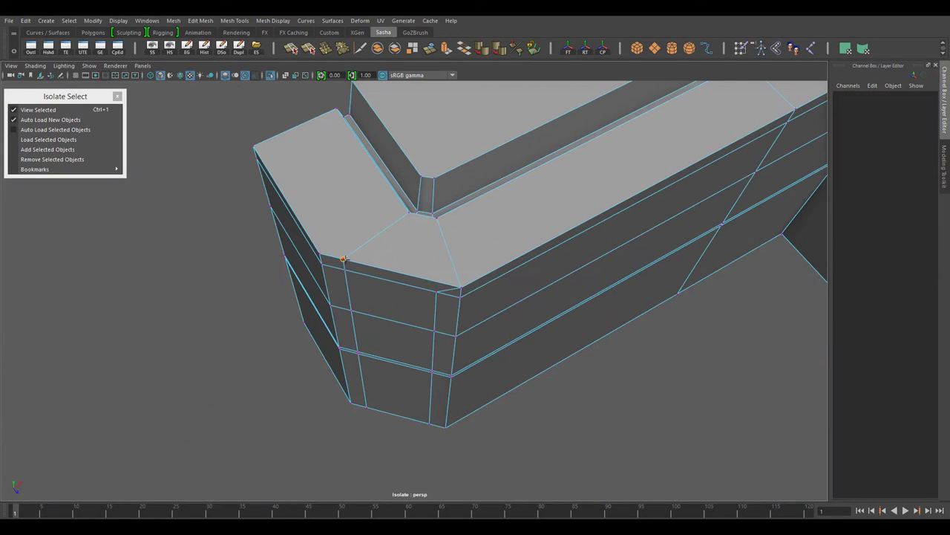
alt+drag(446, 223, 382, 290)
mouse_move(477, 292)
alt+mouse_down()
mouse_move(469, 372)
mouse_move(561, 404)
mouse_move(421, 335)
alt+mouse_up()
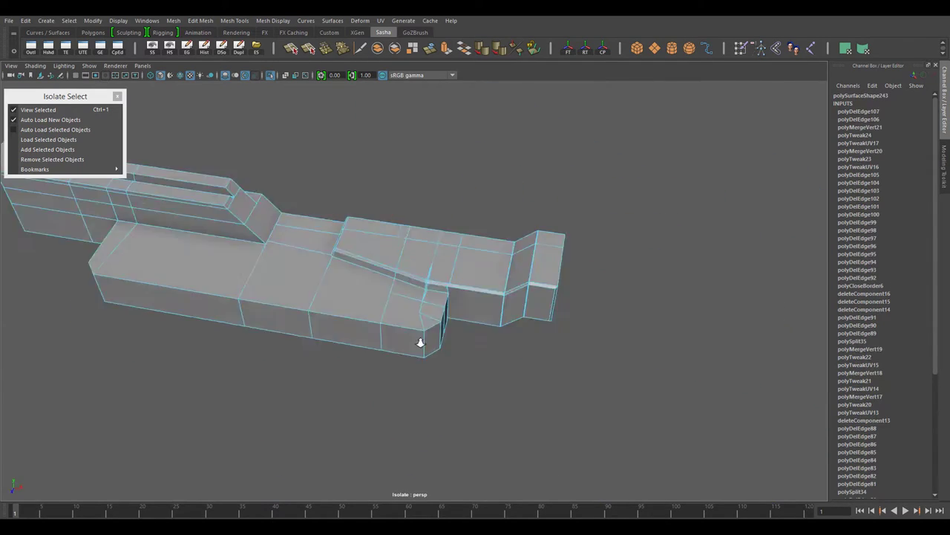
scroll(422, 335, up, 5)
key(Delete)
mouse_move(485, 322)
alt+mouse_down()
mouse_move(461, 280)
mouse_move(435, 324)
mouse_move(503, 407)
mouse_move(504, 282)
mouse_move(395, 304)
mouse_move(452, 248)
mouse_move(629, 291)
mouse_move(530, 265)
mouse_move(547, 233)
mouse_move(392, 297)
mouse_move(397, 233)
mouse_move(456, 247)
mouse_move(604, 233)
mouse_move(465, 319)
mouse_move(516, 205)
mouse_move(397, 399)
mouse_move(382, 277)
mouse_move(381, 339)
mouse_move(477, 303)
mouse_move(421, 291)
alt+mouse_up()
key(Delete)
Step: Weld the remaining stray vertex onto its neighbour
click(396, 233)
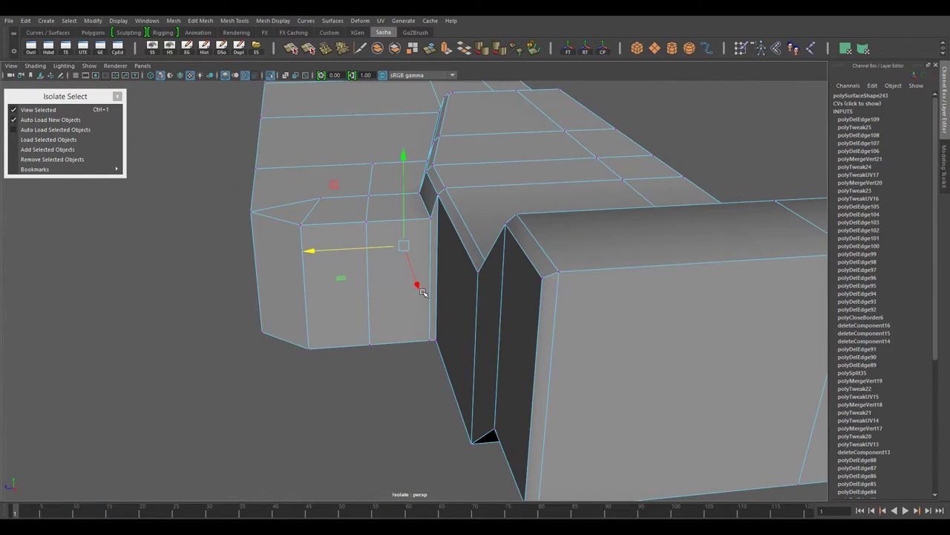
mouse_move(474, 146)
alt+mouse_down()
mouse_move(452, 121)
mouse_move(541, 245)
mouse_move(361, 282)
mouse_move(589, 187)
alt+mouse_up()
shift+right_drag(680, 83, 680, 84)
scroll(420, 267, up, 5)
shift+right_drag(339, 245, 496, 158)
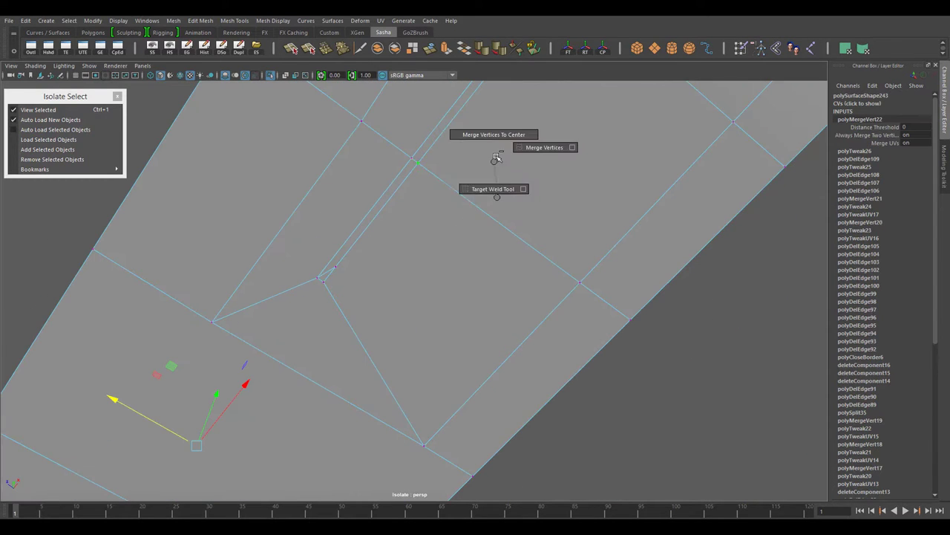
Step: Join the two vertices and add a connecting edge loop across the receiver's side wall
click(423, 444)
click(458, 240)
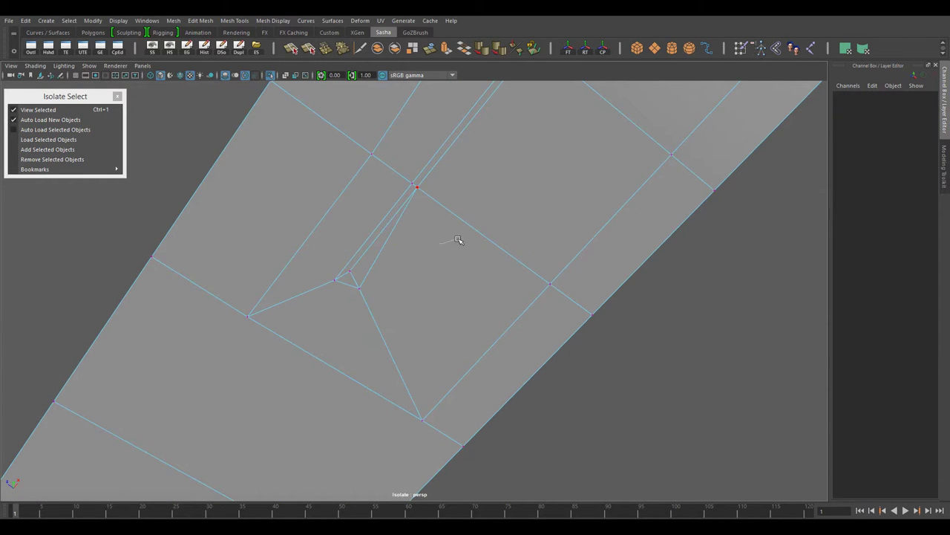
scroll(456, 231, down, 5)
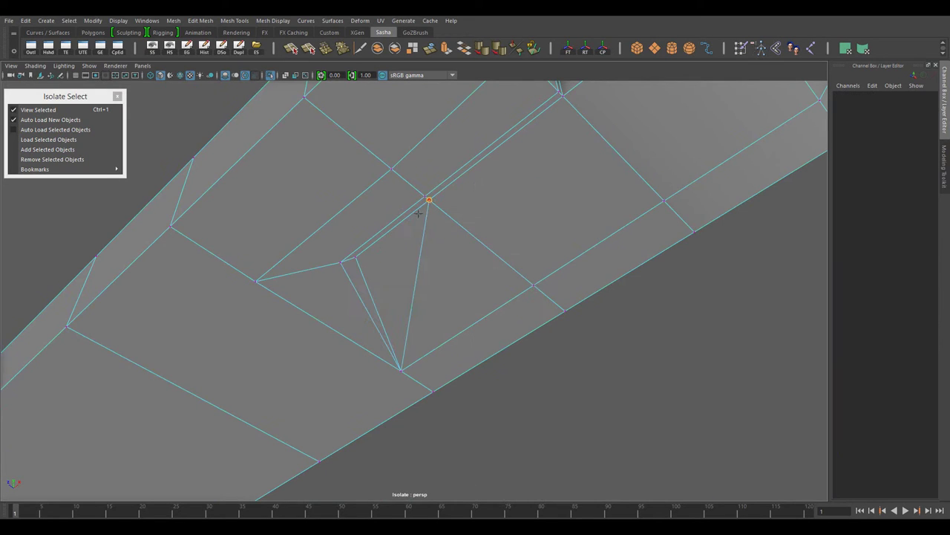
alt+drag(424, 196, 461, 315)
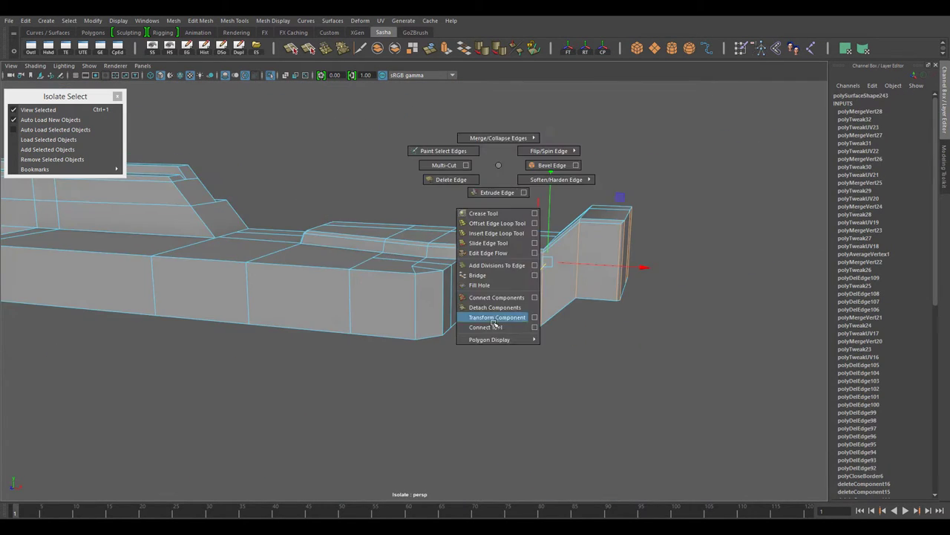
shift+right_drag(501, 185, 505, 375)
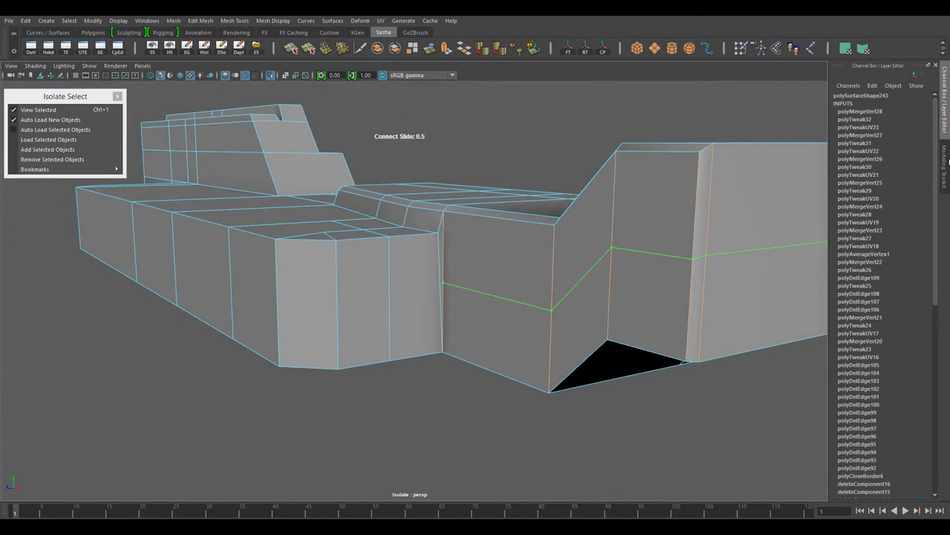
key(w)
alt+drag(636, 397, 522, 369)
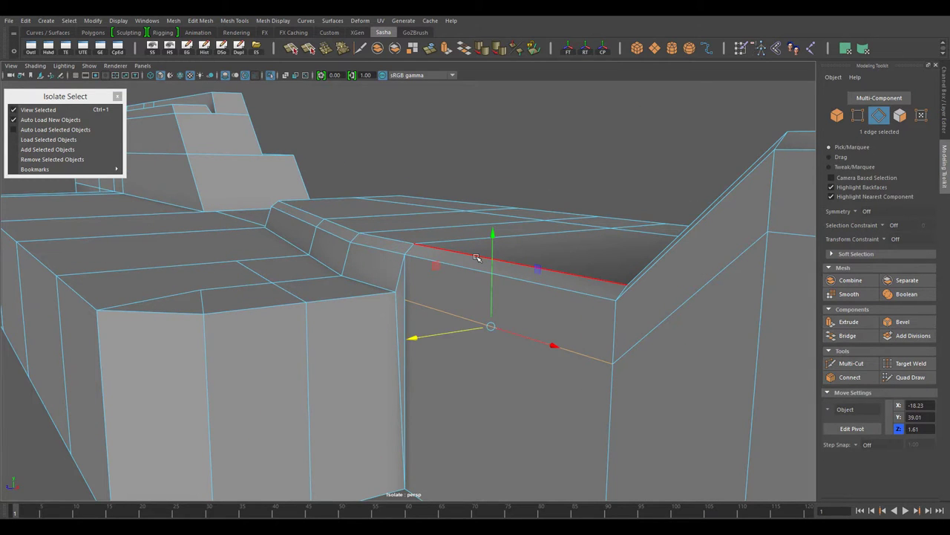
Step: Target-weld a stray top vertex and move it back into line with the edge
alt+drag(477, 257, 387, 243)
right_click(387, 243)
shift+right_drag(392, 225, 416, 245)
alt+drag(416, 245, 447, 329)
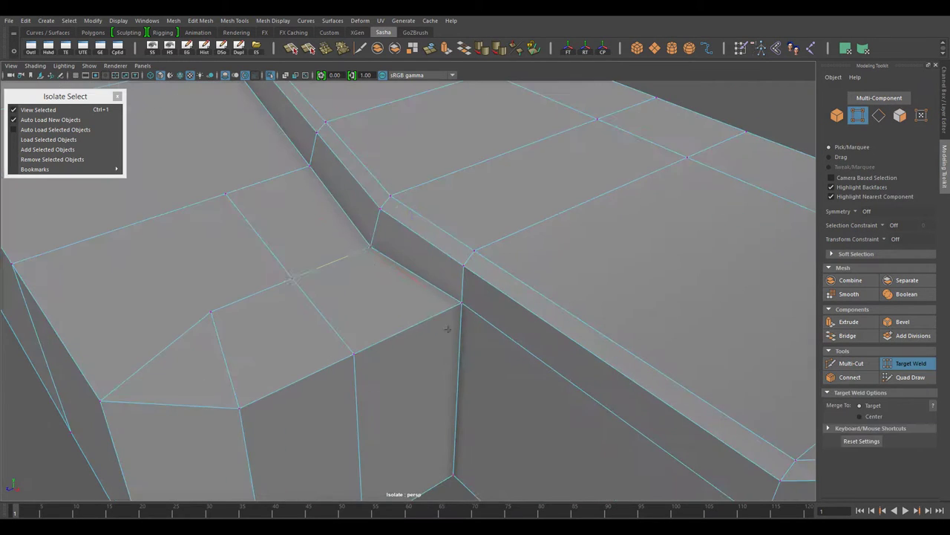
alt+drag(423, 296, 371, 297)
mouse_move(373, 300)
mouse_down()
mouse_move(375, 278)
mouse_move(441, 290)
mouse_move(407, 331)
mouse_move(400, 364)
mouse_up()
mouse_move(399, 364)
alt+mouse_down()
mouse_move(386, 312)
mouse_move(394, 273)
alt+mouse_up()
scroll(359, 234, down, 5)
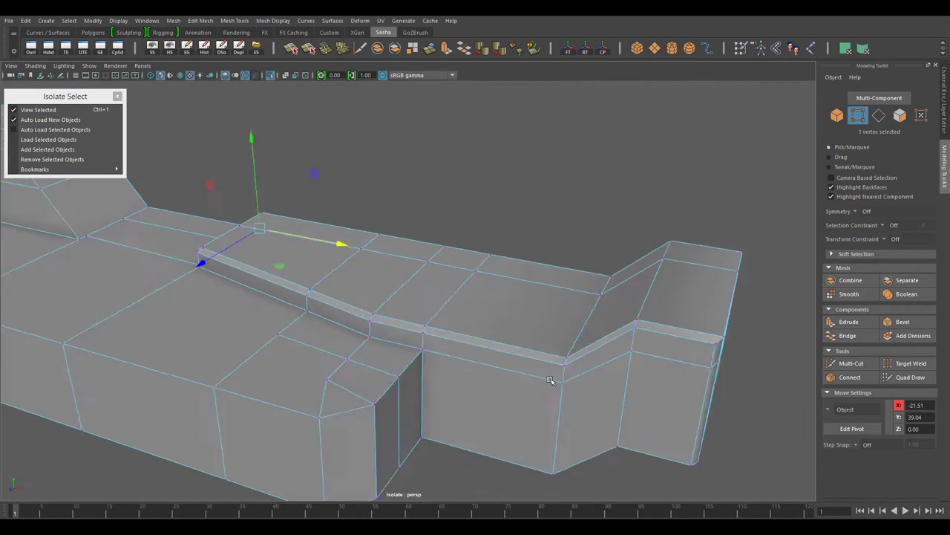
mouse_move(359, 234)
alt+mouse_down()
mouse_move(307, 319)
mouse_move(422, 366)
mouse_move(371, 339)
mouse_move(389, 349)
mouse_move(405, 343)
mouse_move(365, 324)
mouse_move(263, 377)
mouse_move(372, 233)
mouse_move(489, 381)
mouse_move(300, 333)
mouse_move(435, 324)
alt+mouse_up()
Step: Select the full side edge loop and add another edge to the selection
key(F11)
double_click(365, 325)
key(F9)
scroll(433, 207, up, 5)
scroll(375, 213, down, 5)
mouse_move(375, 213)
alt+mouse_down()
mouse_move(445, 363)
mouse_move(434, 358)
alt+mouse_up()
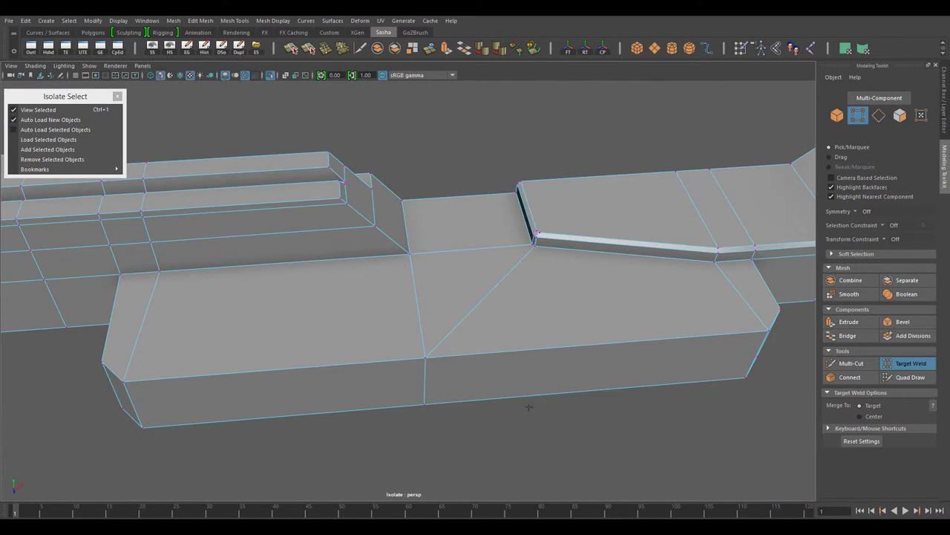
mouse_move(528, 407)
alt+mouse_down()
mouse_move(475, 349)
mouse_move(520, 387)
mouse_move(490, 369)
alt+mouse_up()
shift+click(467, 289)
mouse_move(467, 289)
alt+mouse_down()
mouse_move(414, 350)
mouse_move(420, 308)
mouse_move(415, 327)
mouse_move(478, 213)
mouse_move(297, 233)
mouse_move(471, 278)
mouse_move(407, 265)
mouse_move(342, 219)
alt+mouse_up()
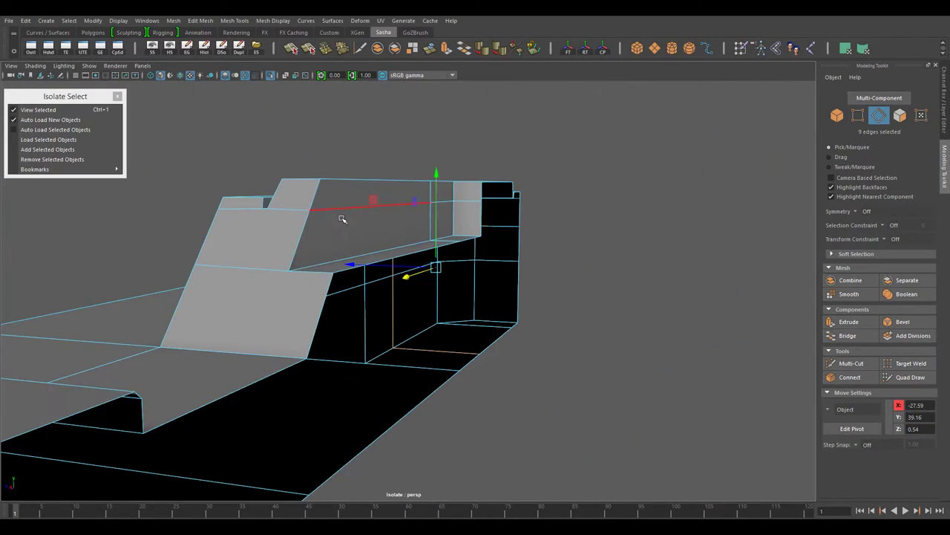
mouse_move(321, 286)
alt+mouse_down()
mouse_move(669, 291)
mouse_move(431, 333)
mouse_move(647, 259)
mouse_move(453, 281)
alt+mouse_up()
alt+drag(430, 340, 461, 208)
Step: Inspect the underside, raised block and long side, then move the selected edges
mouse_move(461, 208)
right_down()
mouse_move(424, 208)
mouse_move(490, 204)
right_up()
mouse_move(490, 204)
alt+mouse_down()
mouse_move(562, 227)
mouse_move(466, 282)
alt+mouse_up()
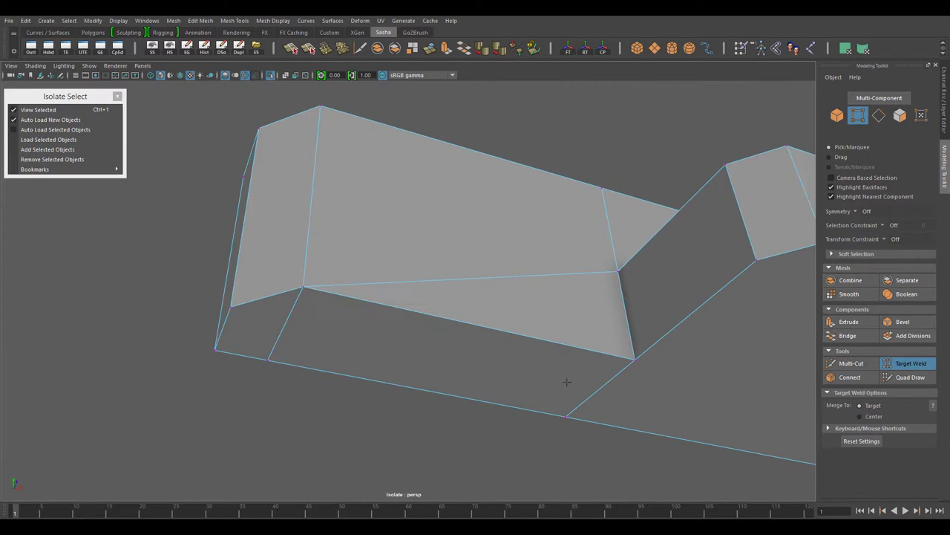
alt+drag(567, 382, 287, 318)
alt+drag(455, 339, 427, 347)
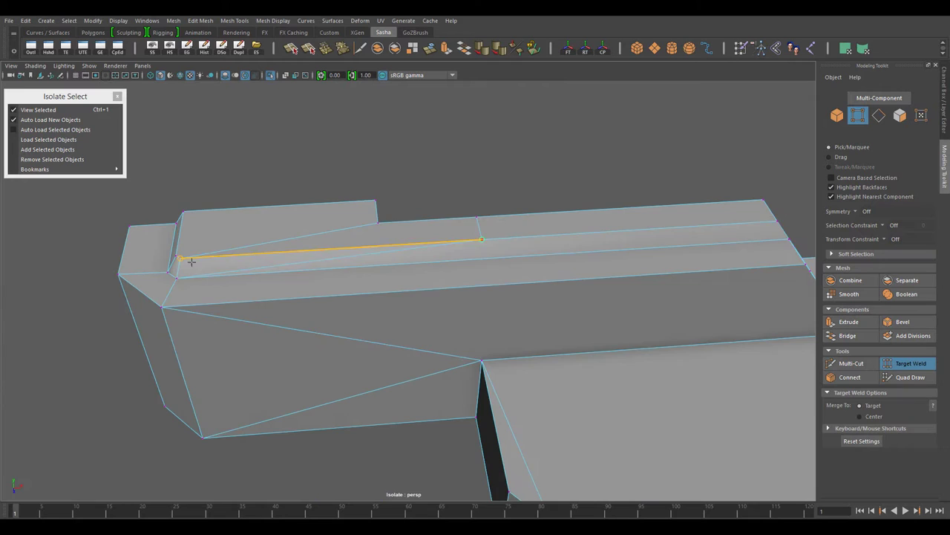
mouse_move(191, 262)
alt+mouse_down()
mouse_move(421, 290)
mouse_move(577, 230)
alt+mouse_up()
alt+drag(498, 261, 420, 205)
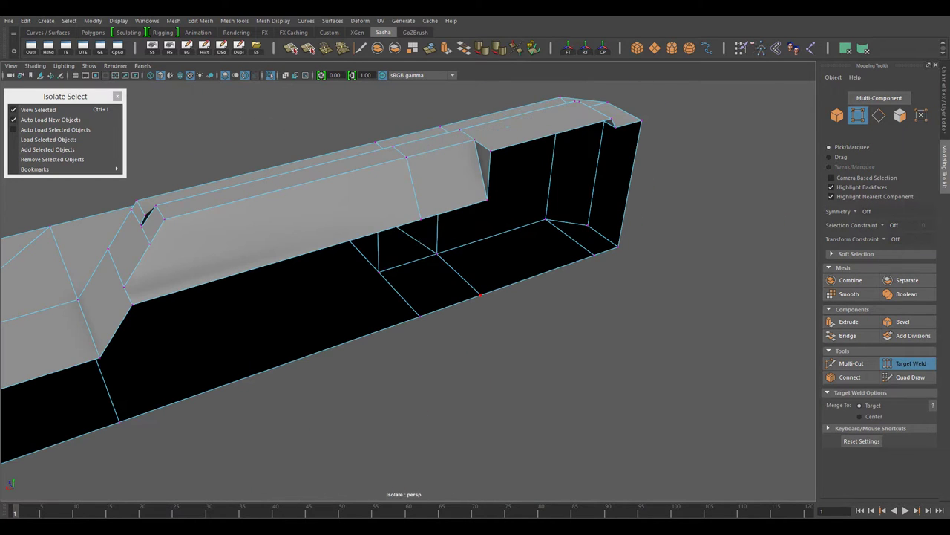
mouse_move(480, 295)
alt+mouse_down()
mouse_move(411, 328)
mouse_move(500, 316)
mouse_move(445, 329)
alt+mouse_up()
key(w)
Step: Target-weld several stray vertices onto their neighbouring vertices and check the welds
shift+right_drag(439, 245, 477, 242)
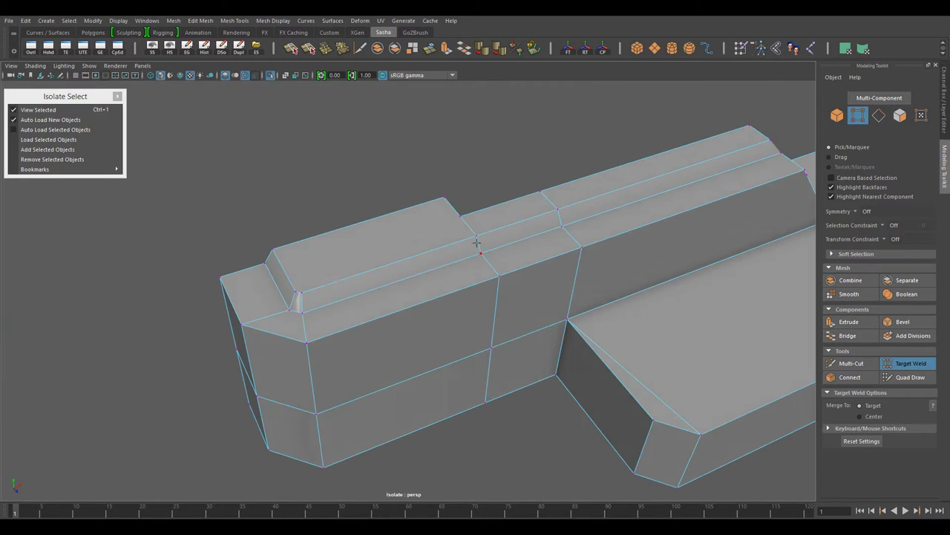
drag(422, 405, 422, 405)
alt+drag(422, 405, 402, 280)
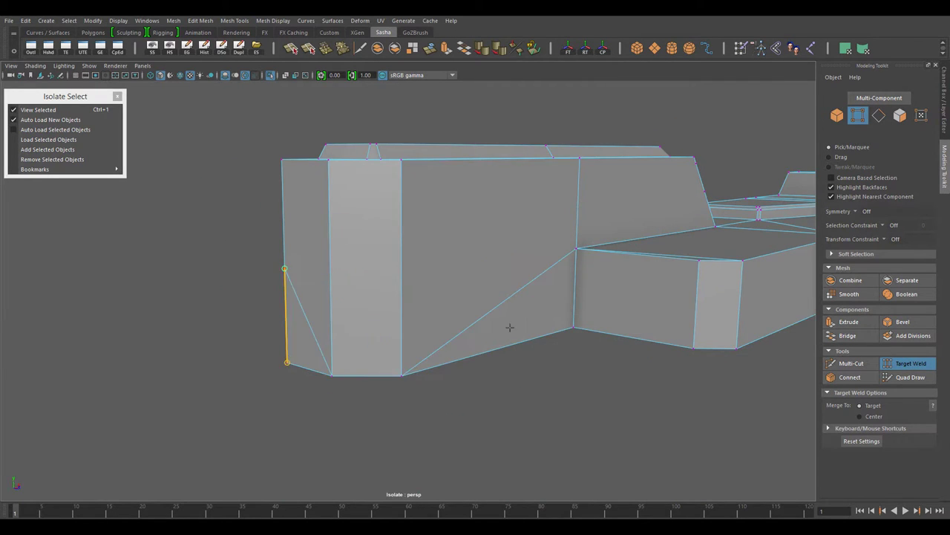
alt+drag(509, 326, 490, 349)
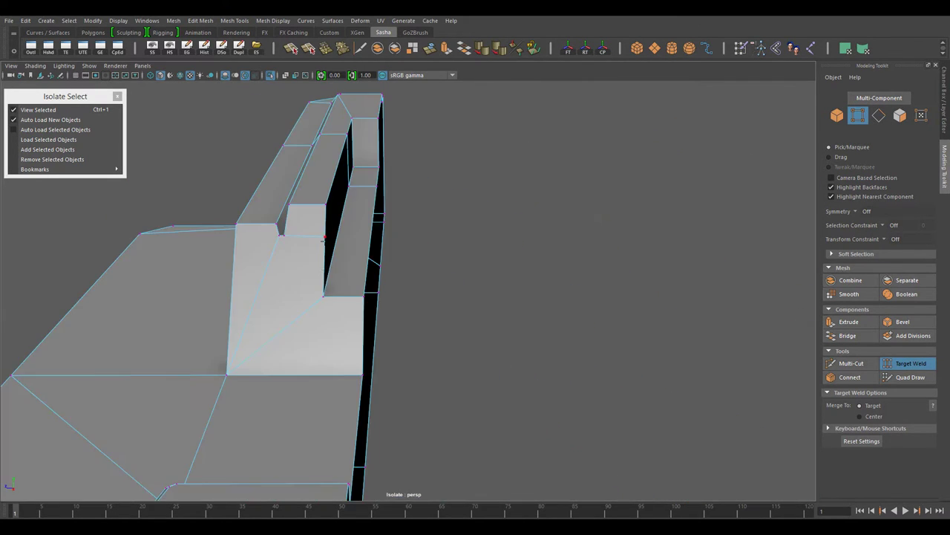
mouse_move(324, 239)
alt+mouse_down()
mouse_move(304, 322)
mouse_move(402, 219)
alt+mouse_up()
drag(401, 220, 469, 221)
alt+drag(453, 185, 475, 283)
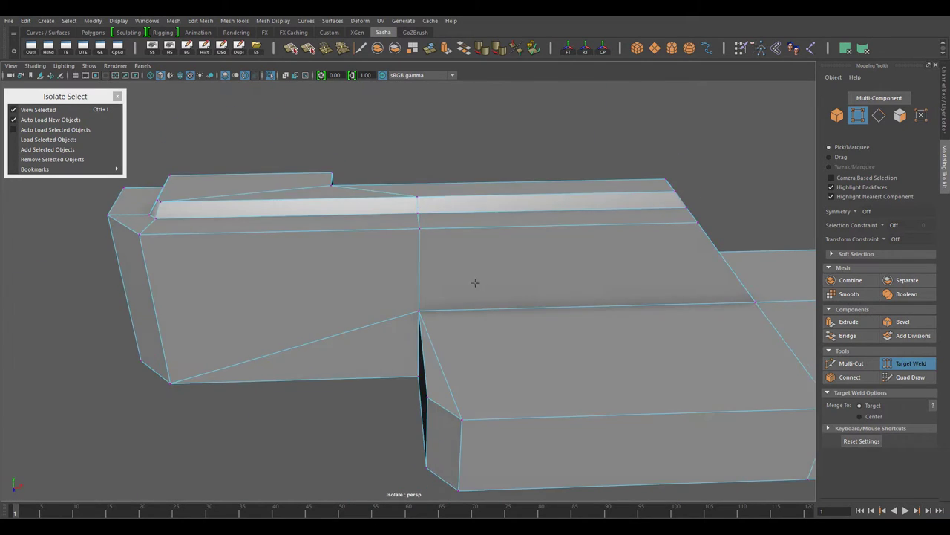
drag(494, 238, 242, 246)
mouse_move(483, 279)
alt+mouse_down()
mouse_move(412, 297)
mouse_move(431, 314)
mouse_move(483, 302)
mouse_move(473, 261)
alt+mouse_up()
mouse_move(449, 220)
alt+mouse_down()
mouse_move(310, 267)
mouse_move(424, 278)
mouse_move(447, 259)
alt+mouse_up()
mouse_move(447, 259)
mouse_down()
mouse_move(390, 251)
mouse_move(562, 271)
mouse_move(482, 247)
mouse_up()
mouse_move(626, 210)
alt+mouse_down()
mouse_move(547, 259)
mouse_move(586, 195)
mouse_move(747, 262)
mouse_move(505, 297)
mouse_move(541, 290)
mouse_move(429, 357)
mouse_move(435, 349)
mouse_move(433, 367)
mouse_move(460, 329)
mouse_move(276, 366)
mouse_move(434, 235)
alt+mouse_up()
Step: Return to the Move tool and orbit around the receiver to inspect it
key(w)
scroll(542, 290, up, 5)
shift+right_drag(435, 236, 439, 197)
key(w)
mouse_move(375, 268)
alt+mouse_down()
mouse_move(479, 350)
mouse_move(462, 244)
alt+mouse_up()
right_drag(462, 244, 462, 312)
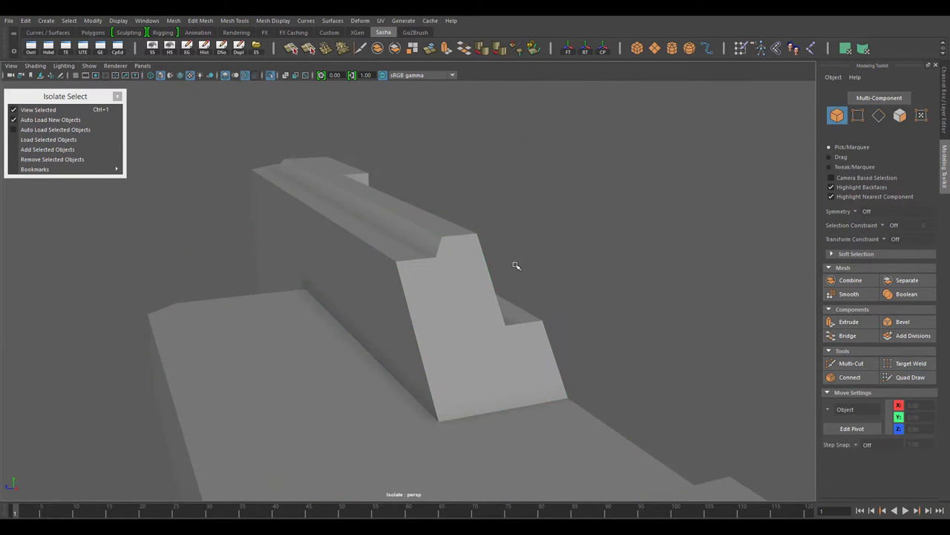
mouse_move(547, 369)
alt+mouse_down()
mouse_move(604, 307)
mouse_move(547, 259)
mouse_move(561, 205)
alt+mouse_up()
Step: Collapse the redundant side edge by target-welding its end vertices together
click(547, 259)
shift+right_click(548, 259)
shift+right_drag(560, 205, 559, 232)
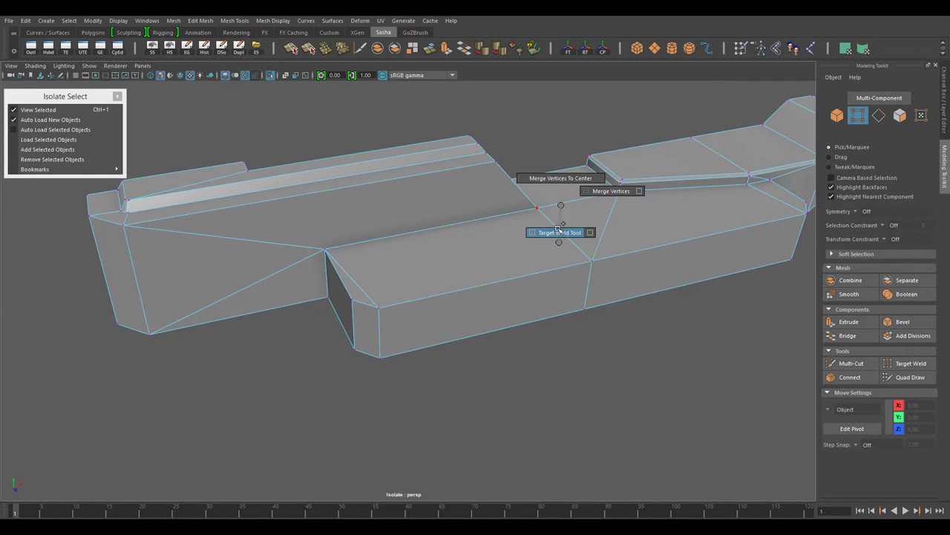
click(484, 312)
mouse_move(484, 312)
alt+mouse_down()
mouse_move(543, 364)
mouse_move(562, 365)
mouse_move(347, 356)
alt+mouse_up()
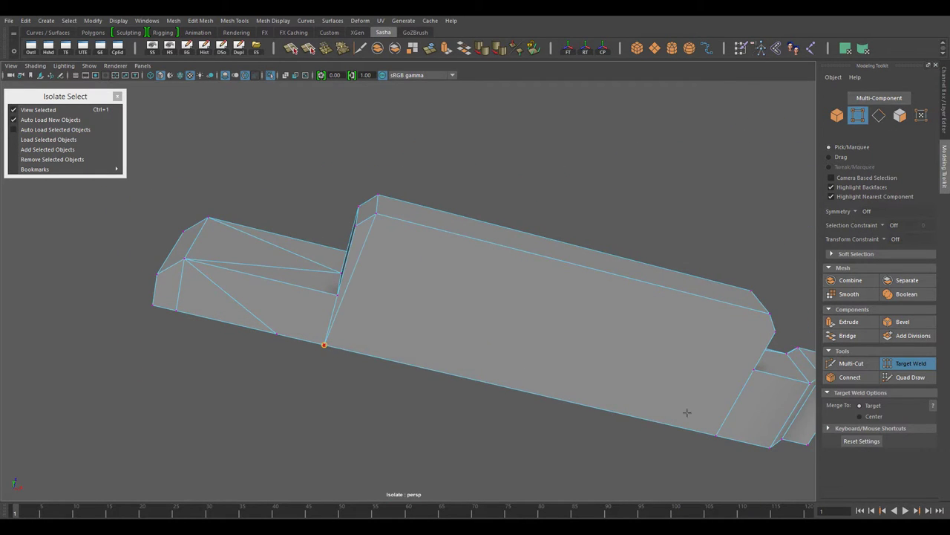
mouse_move(687, 412)
alt+mouse_down()
mouse_move(589, 422)
mouse_move(624, 377)
alt+mouse_up()
mouse_move(182, 395)
alt+mouse_down()
mouse_move(259, 344)
mouse_move(499, 339)
alt+mouse_up()
Step: Multi-Cut a new edge across the lower side face and select the loop around the block
shift+right_click(452, 292)
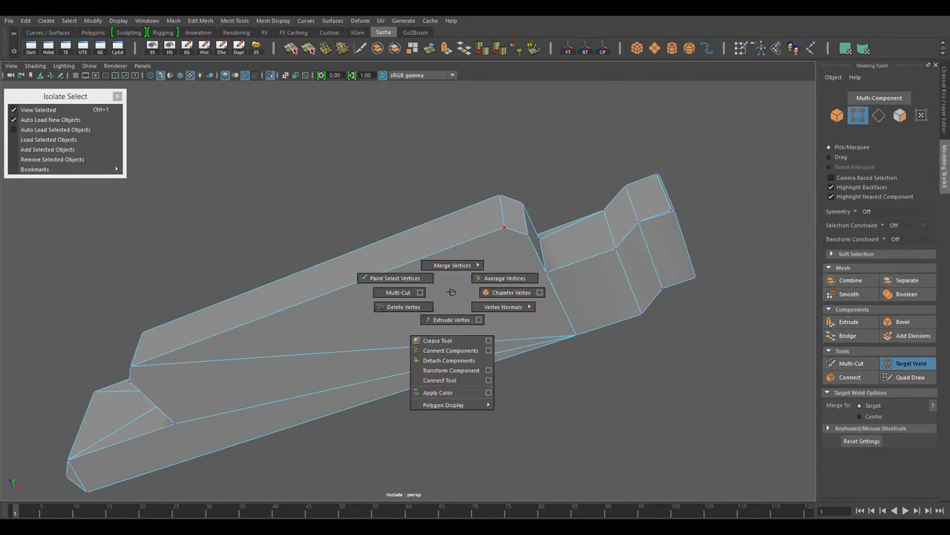
alt+drag(494, 290, 577, 245)
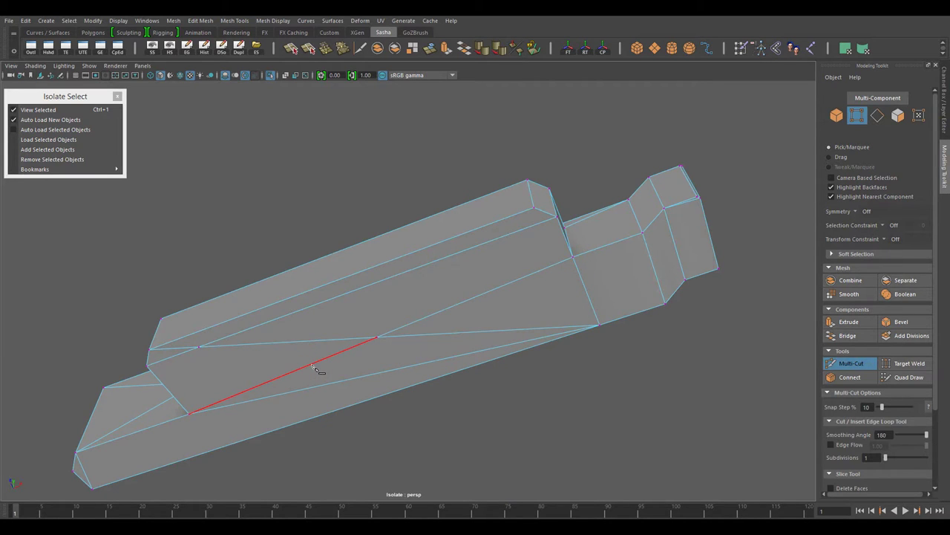
key(w)
alt+drag(315, 367, 361, 304)
mouse_move(250, 301)
alt+mouse_down()
mouse_move(382, 344)
mouse_move(330, 376)
mouse_move(409, 344)
mouse_move(503, 381)
mouse_move(503, 344)
alt+mouse_up()
double_click(484, 306)
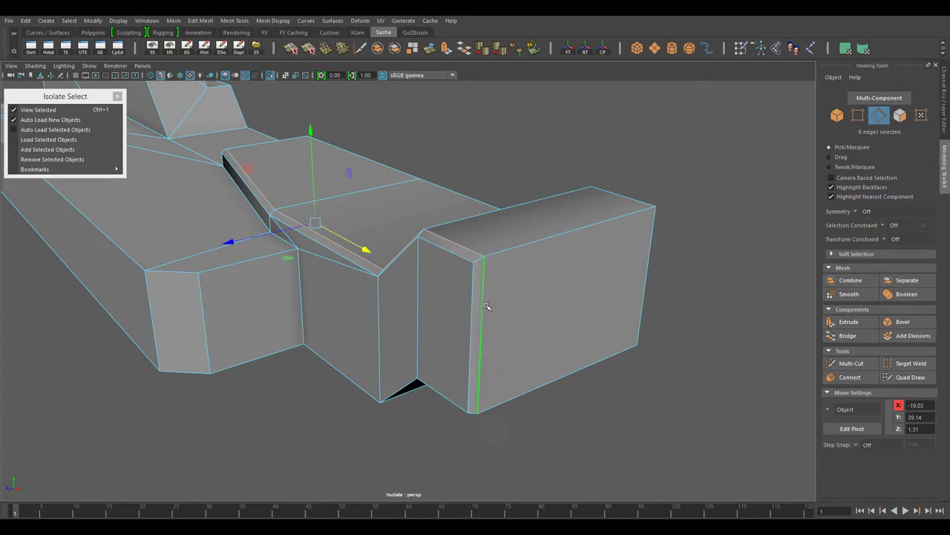
mouse_move(485, 306)
alt+mouse_down()
mouse_move(446, 319)
mouse_move(401, 312)
mouse_move(370, 176)
mouse_move(349, 223)
mouse_move(537, 299)
mouse_move(431, 259)
mouse_move(435, 273)
mouse_move(439, 213)
alt+mouse_up()
Step: Target-weld a leftover stray vertex onto its neighbour
click(435, 272)
right_drag(439, 212, 392, 212)
click(485, 240)
shift+right_click(432, 179)
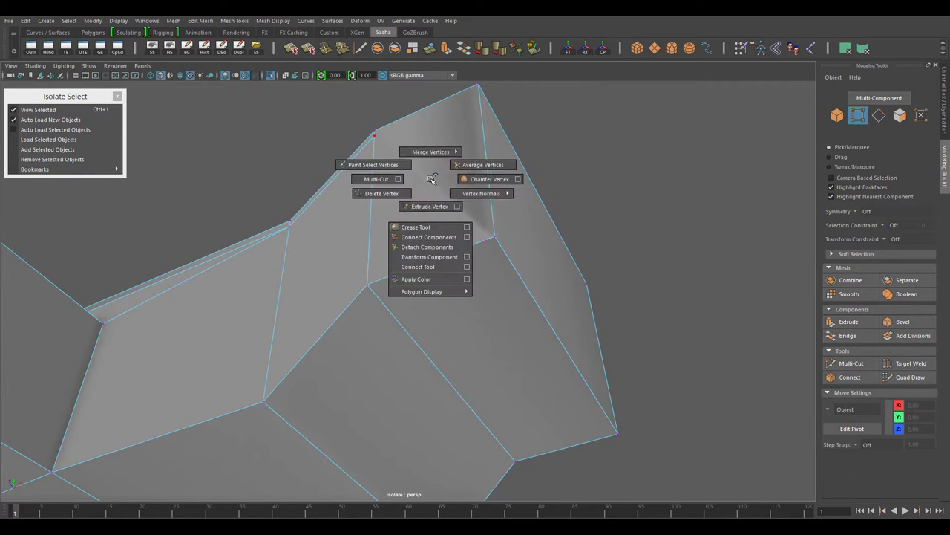
alt+drag(422, 267, 263, 283)
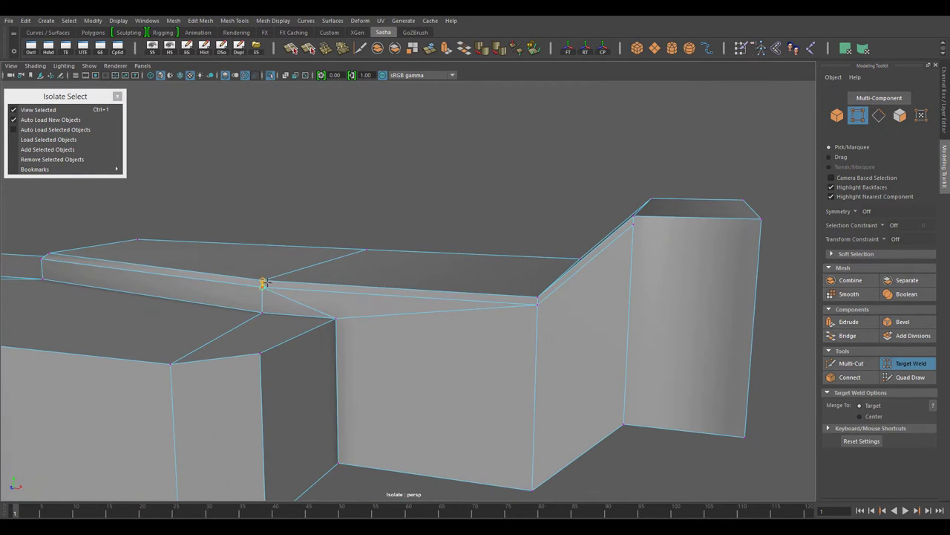
mouse_move(633, 223)
alt+mouse_down()
mouse_move(492, 357)
mouse_move(435, 368)
alt+mouse_up()
key(w)
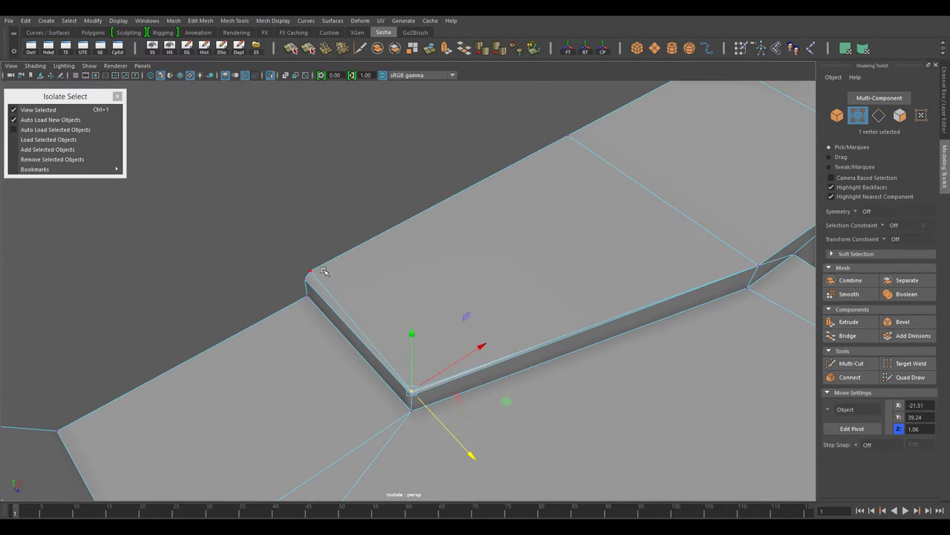
mouse_move(324, 272)
alt+mouse_down()
mouse_move(539, 357)
mouse_move(549, 246)
mouse_move(452, 324)
mouse_move(508, 302)
mouse_move(429, 221)
alt+mouse_up()
Step: Switch between edge and object modes while inspecting the receiver's ridge and whole mesh
key(F10)
right_click(428, 221)
mouse_move(557, 199)
alt+mouse_down()
mouse_move(552, 303)
mouse_move(389, 300)
mouse_move(227, 344)
alt+mouse_up()
key(F8)
key(w)
alt+right_drag(227, 343, 400, 323)
alt+drag(400, 323, 403, 244)
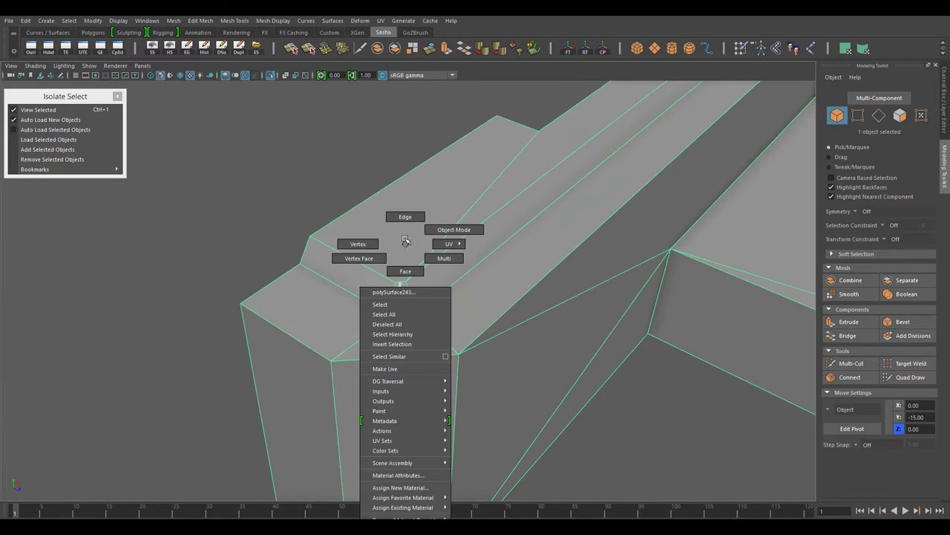
right_drag(403, 244, 404, 215)
alt+drag(468, 356, 341, 295)
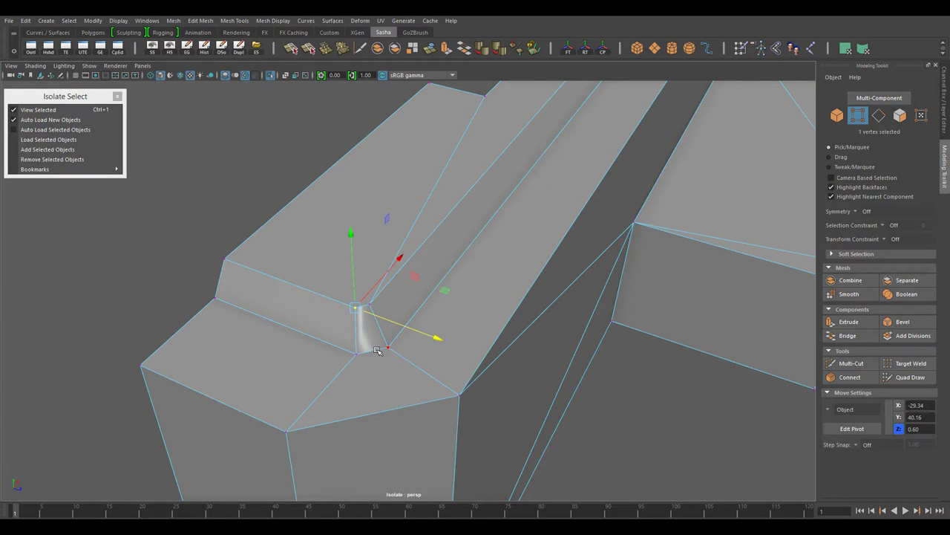
alt+drag(433, 217, 387, 241)
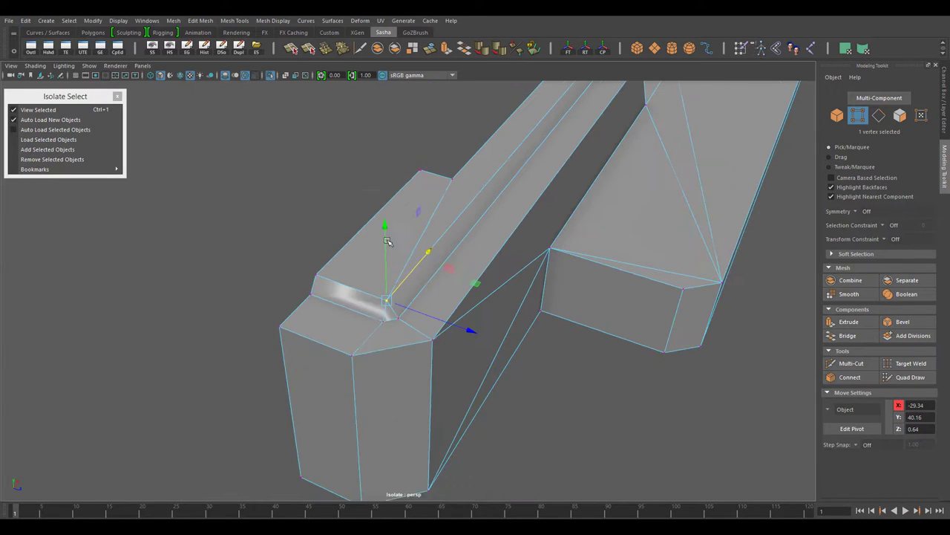
right_drag(413, 200, 412, 200)
alt+drag(413, 201, 394, 236)
alt+drag(434, 211, 395, 259)
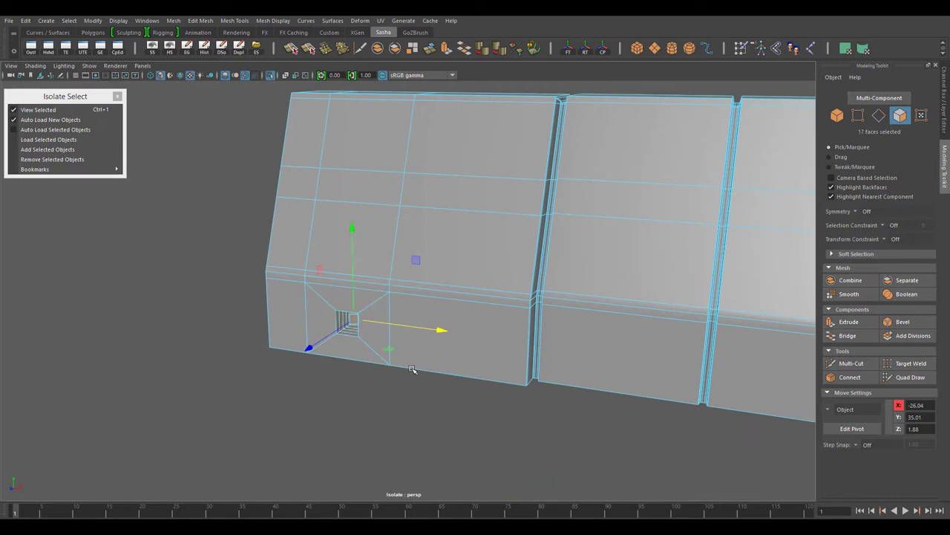
right_drag(416, 244, 417, 316)
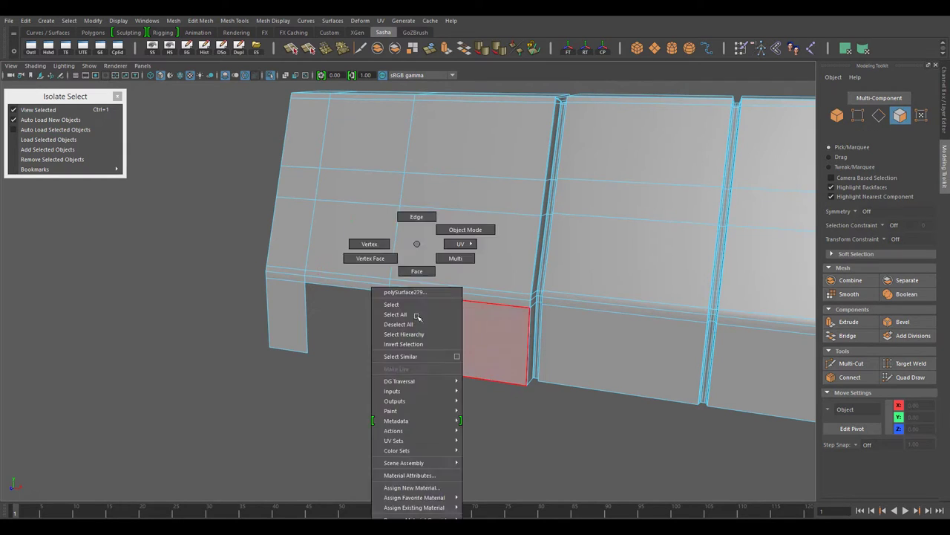
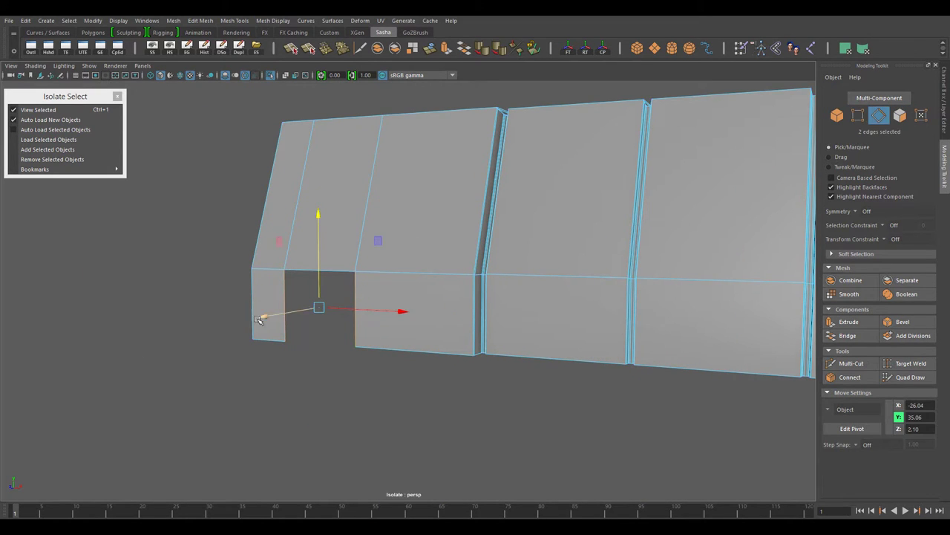
Step: Zoom in on the panel gap and select a gap edge via the edge marking menu
alt+drag(196, 200, 520, 297)
scroll(620, 352, up, 5)
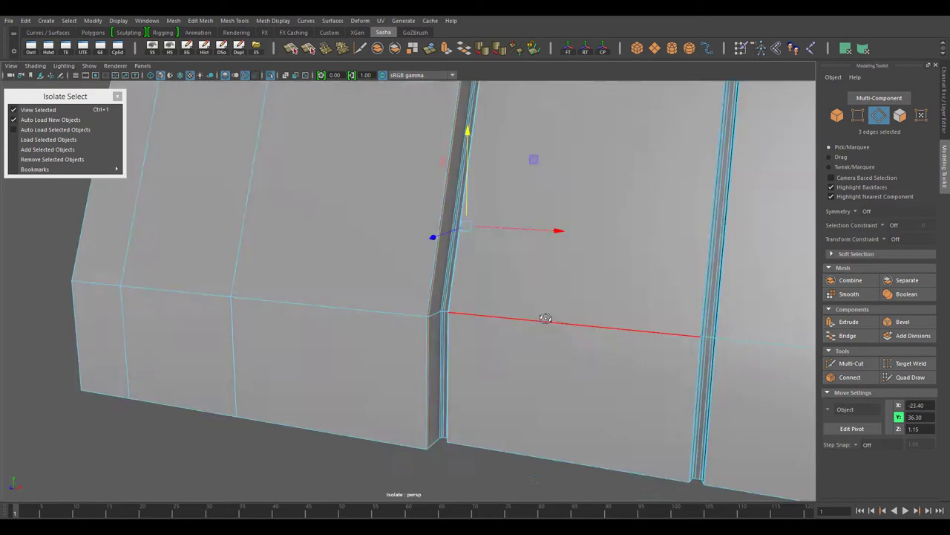
alt+drag(619, 352, 505, 266)
mouse_move(544, 367)
alt+mouse_down()
mouse_move(509, 342)
mouse_move(425, 333)
mouse_move(435, 333)
alt+mouse_up()
click(499, 222)
click(454, 199)
right_click(454, 199)
mouse_move(454, 199)
alt+mouse_down()
mouse_move(297, 263)
mouse_move(460, 185)
alt+mouse_up()
shift+right_click(460, 185)
Step: Delete the small face inside the gap and the large panel face
mouse_move(462, 253)
alt+mouse_down()
mouse_move(267, 222)
mouse_move(483, 256)
alt+mouse_up()
click(475, 260)
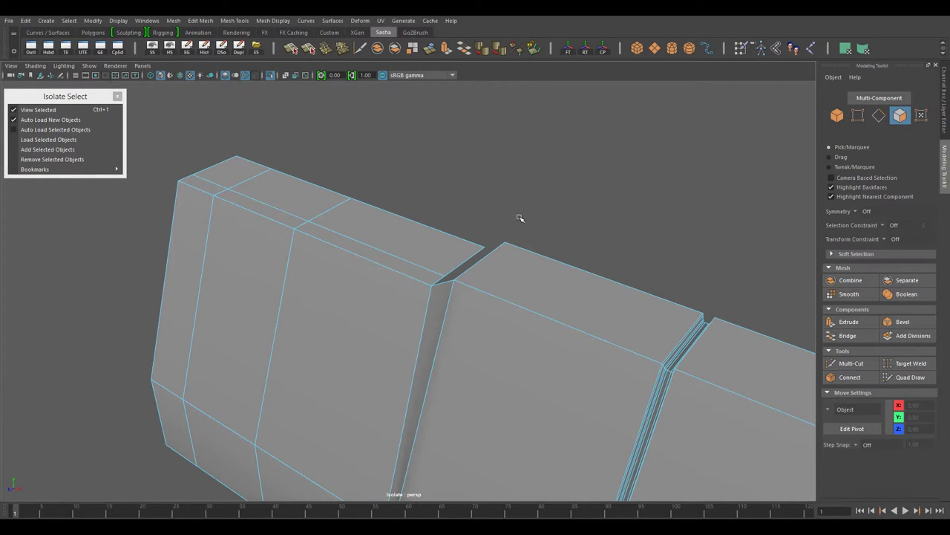
mouse_move(411, 268)
alt+mouse_down()
mouse_move(503, 295)
mouse_move(510, 253)
alt+mouse_up()
click(509, 253)
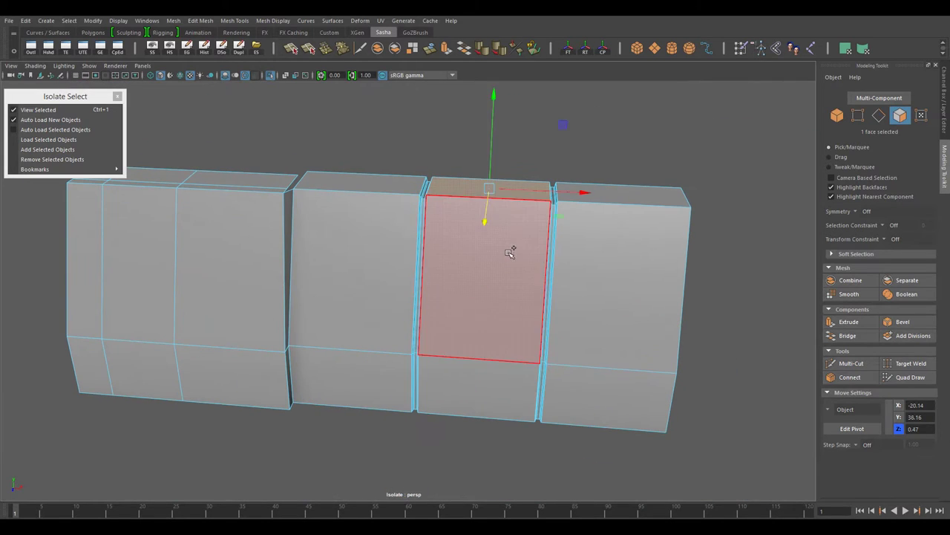
key(Delete)
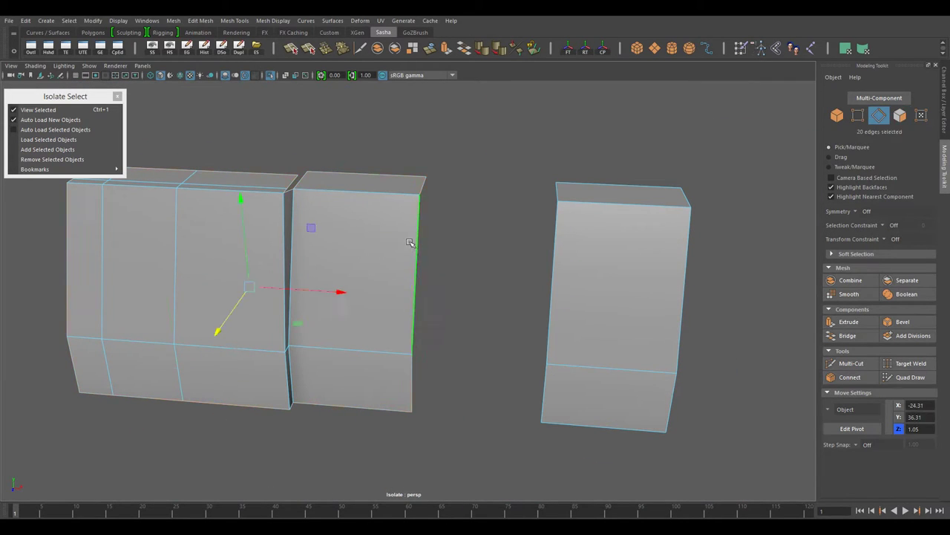
Step: Select the edges along the opened gap, including its corner edge
mouse_move(434, 383)
alt+mouse_down()
mouse_move(572, 365)
mouse_move(488, 361)
mouse_move(445, 274)
alt+mouse_up()
click(446, 274)
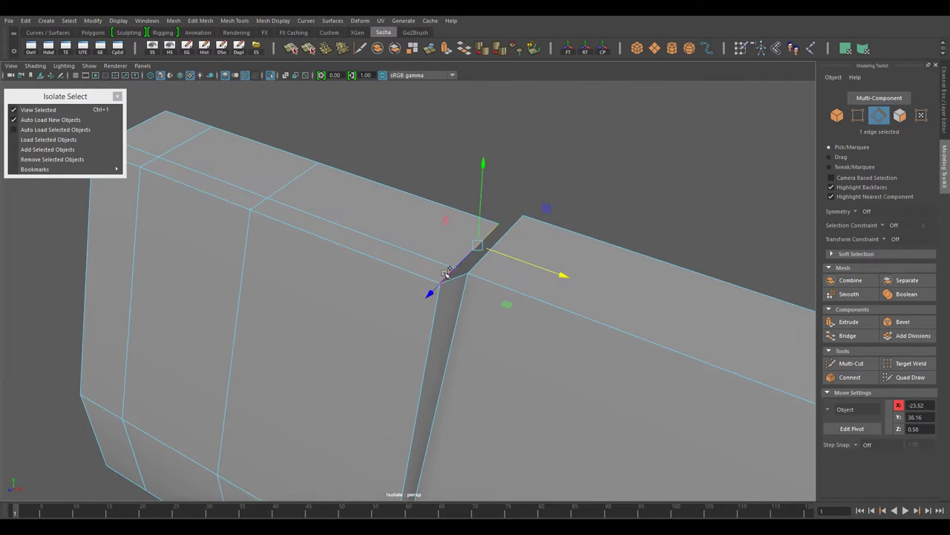
alt+drag(228, 222, 433, 262)
click(432, 262)
scroll(469, 275, down, 5)
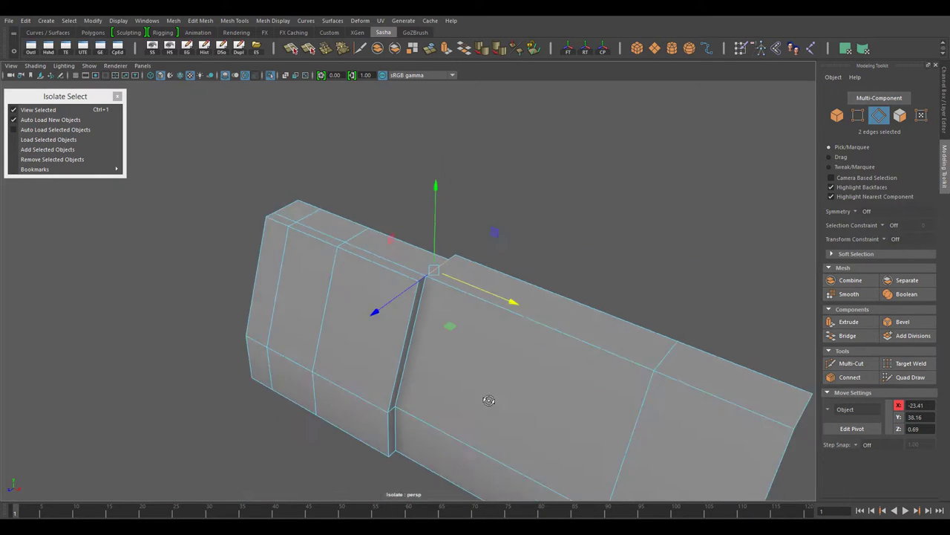
alt+drag(486, 396, 403, 240)
shift+click(403, 239)
scroll(438, 244, down, 2)
Step: Switch selection mode through the marking menu and pick edges along the gap
right_click(437, 243)
click(394, 255)
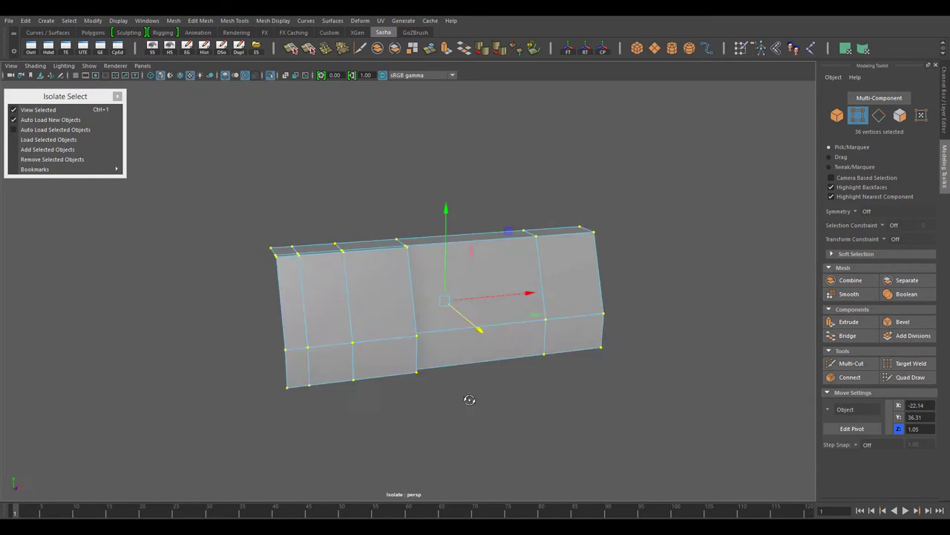
ctrl+right_click(552, 150)
right_click(477, 213)
mouse_move(477, 214)
alt+mouse_down()
mouse_move(345, 303)
mouse_move(435, 322)
mouse_move(328, 210)
alt+mouse_up()
Step: Select a vertex at the top of the gap in vertex mode
key(F9)
alt+drag(466, 390, 530, 310)
right_click(530, 309)
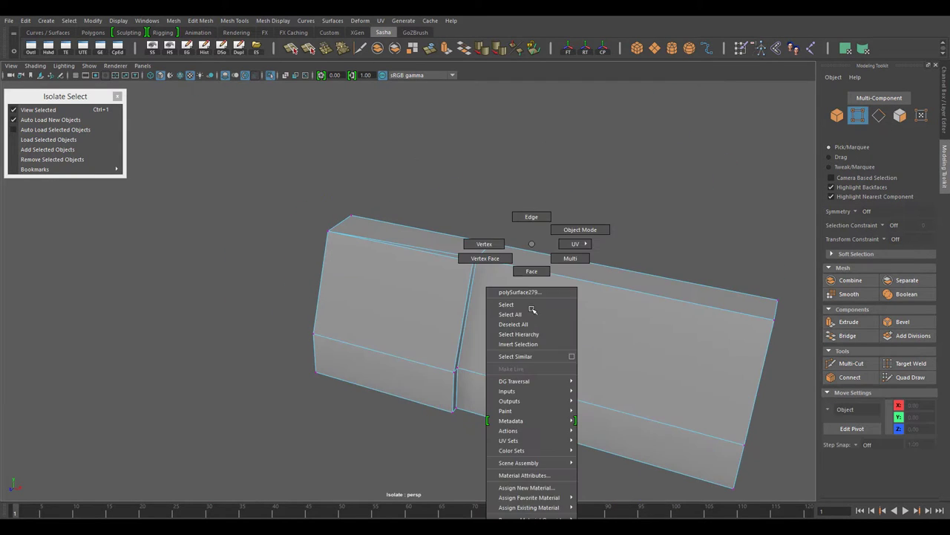
click(512, 269)
alt+drag(598, 305, 434, 232)
key(F9)
click(434, 232)
Step: Check the gap corner, switch to the Move tool, and show the whole gun
shift+right_drag(518, 188, 547, 219)
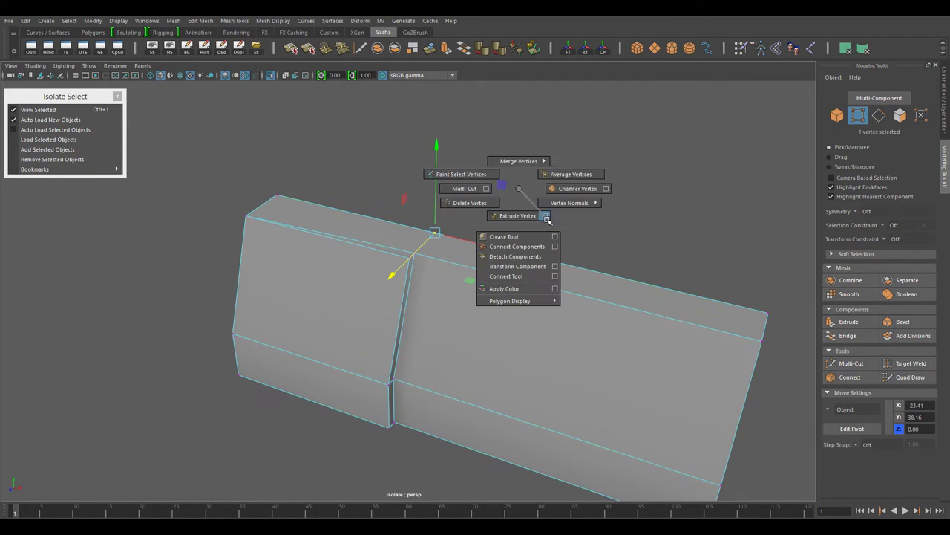
alt+right_drag(282, 201, 410, 344)
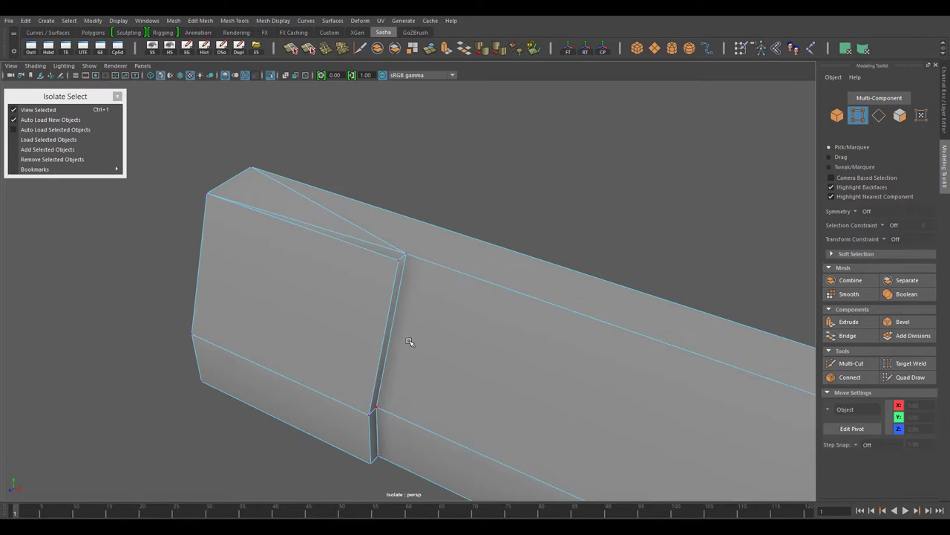
right_drag(284, 244, 284, 215)
key(w)
mouse_move(314, 325)
alt+right_down()
mouse_move(414, 367)
mouse_move(467, 280)
alt+right_up()
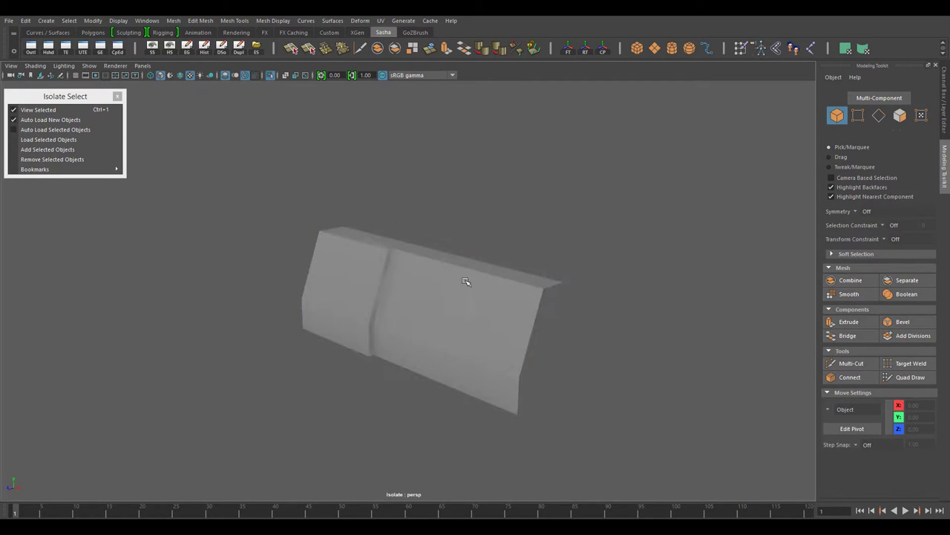
key(ctrl+1)
Step: Select, frame and isolate the small octagonal part
key(f)
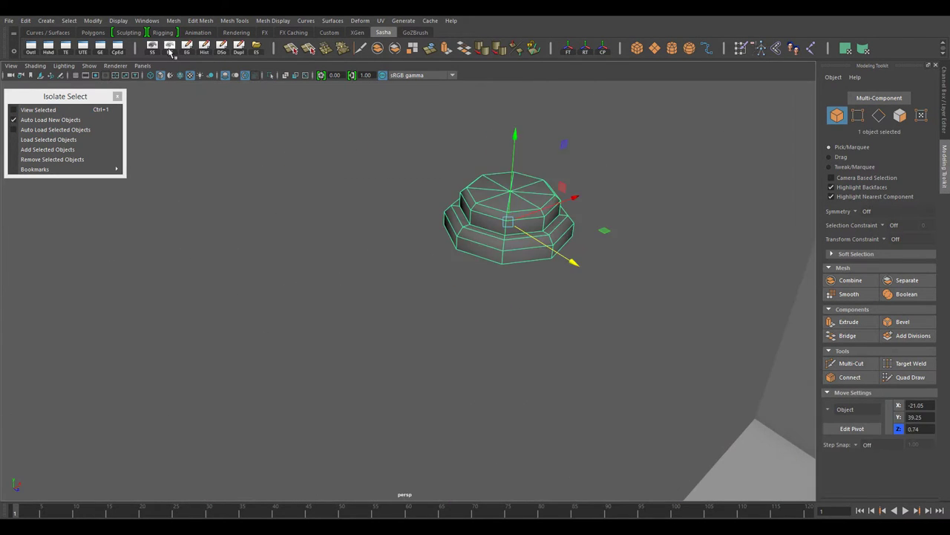
key(a)
click(505, 437)
key(f)
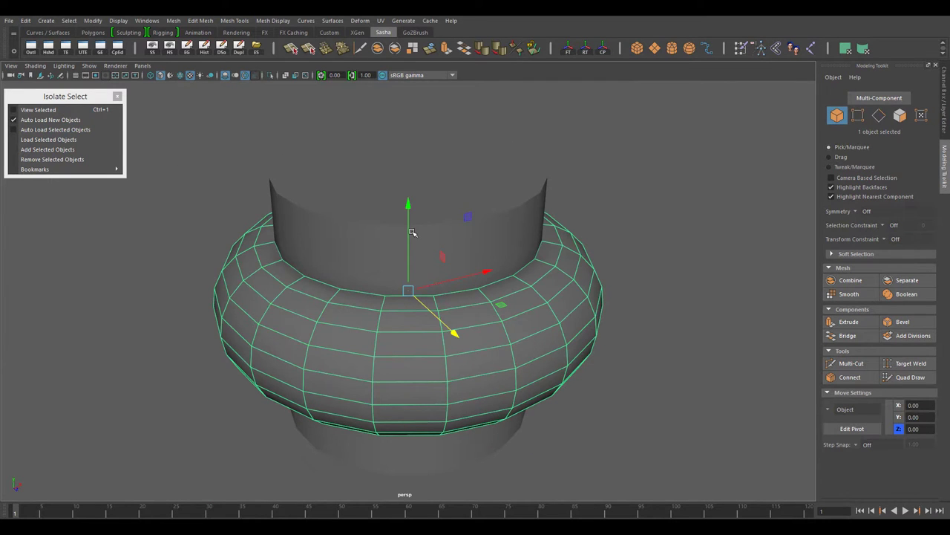
key(a)
alt+drag(386, 344, 372, 282)
click(361, 275)
key(f)
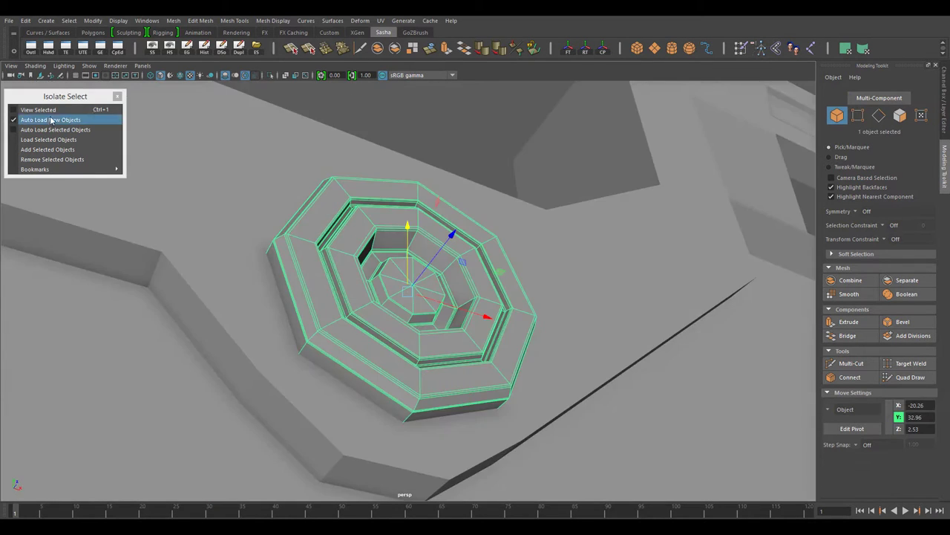
click(38, 109)
Step: Delete the octagonal part's inner faces, then undo the deletion
right_click(446, 269)
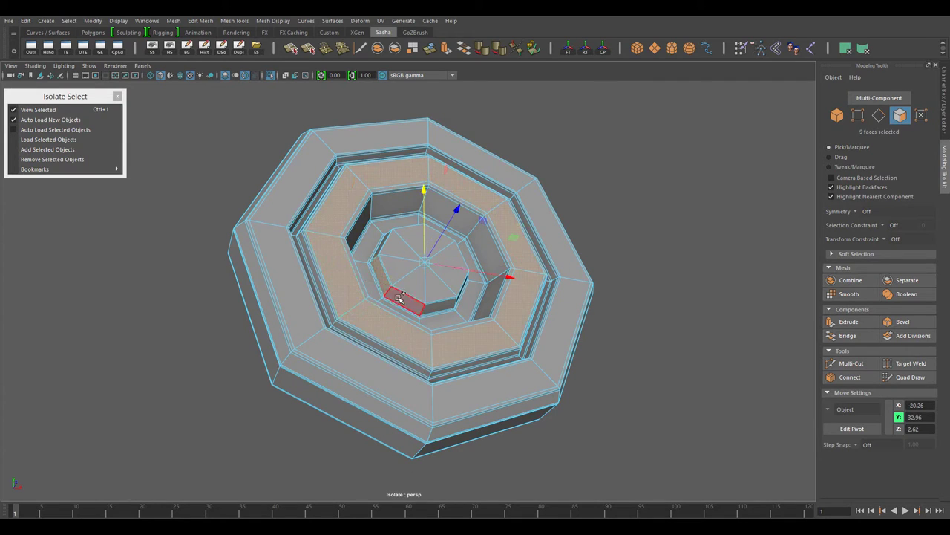
key(Delete)
key(ctrl+z)
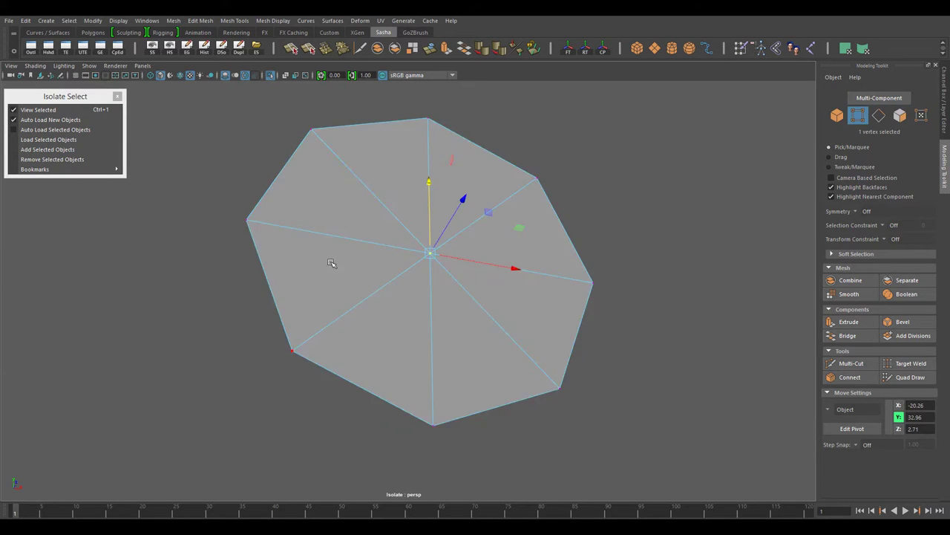
alt+drag(329, 265, 367, 244)
right_click(367, 243)
Step: Return to Object Mode and isolate the magazine instead of the octagonal part
scroll(337, 269, down, 3)
key(F8)
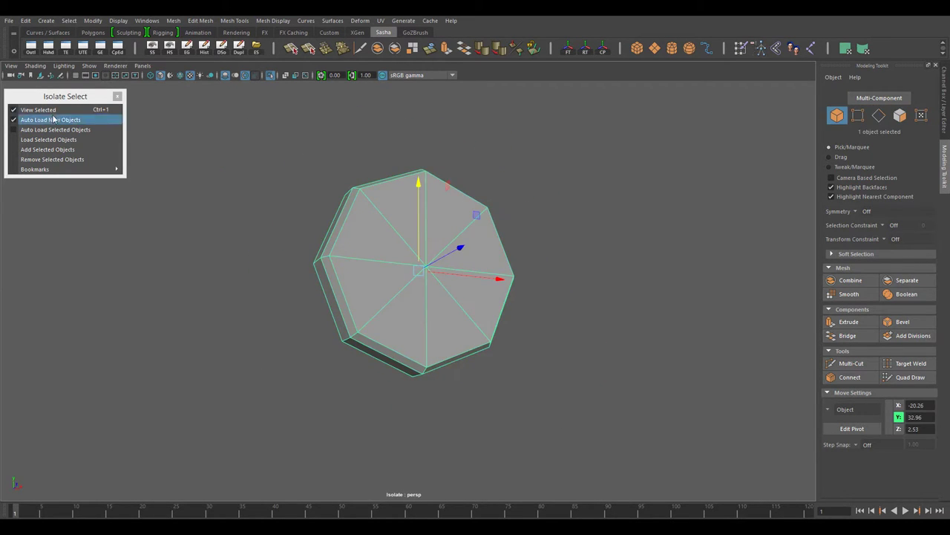
click(39, 110)
click(39, 110)
Step: Select the magazine and pick faces on it in face mode
click(572, 338)
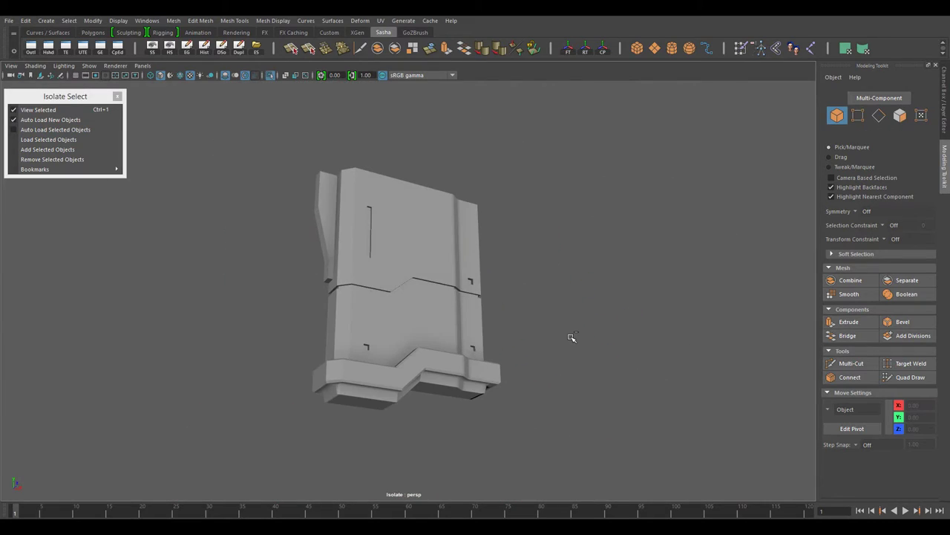
scroll(572, 338, up, 5)
click(451, 329)
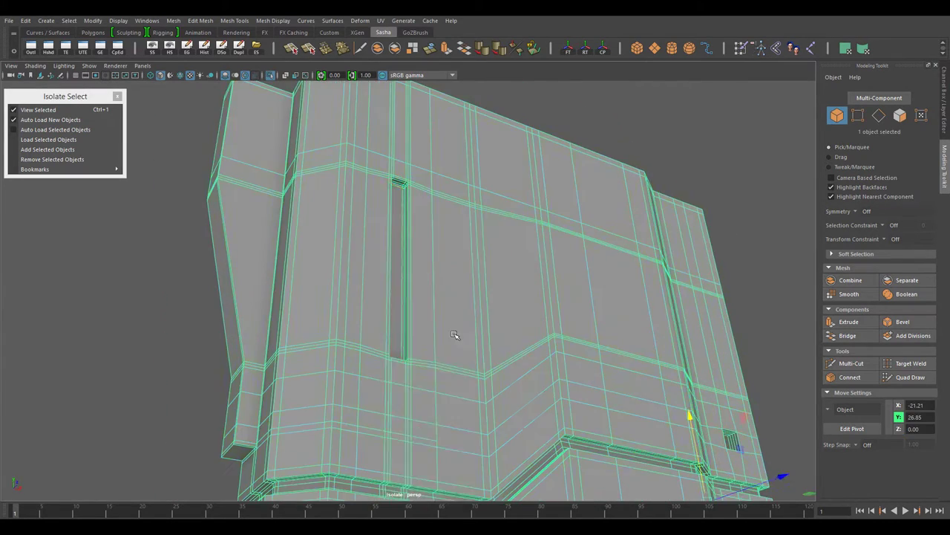
key(F11)
shift+click(563, 238)
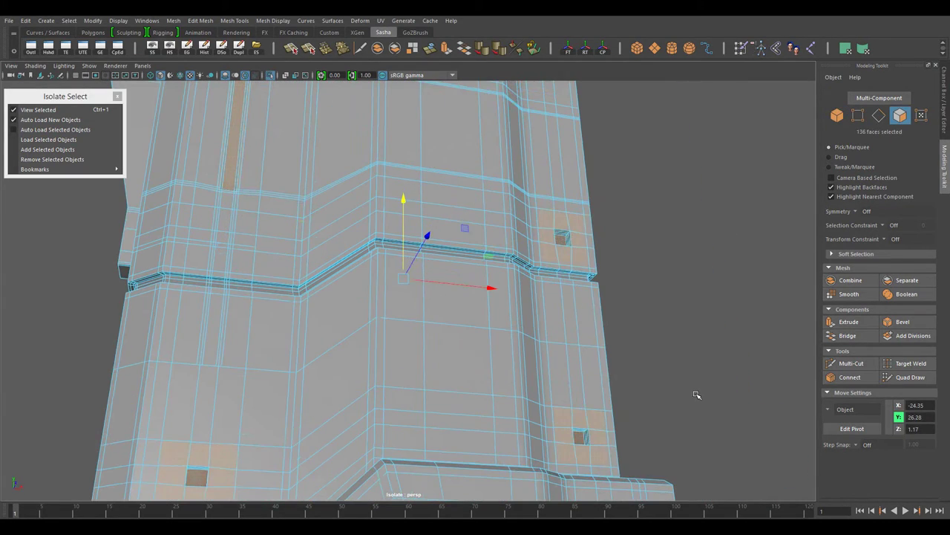
Step: Select edge loops on the magazine in edge mode (F10)
alt+drag(696, 394, 297, 191)
key(F10)
double_click(384, 223)
scroll(407, 278, up, 2)
mouse_move(408, 278)
alt+mouse_down()
mouse_move(384, 288)
mouse_move(392, 228)
alt+mouse_up()
double_click(385, 417)
mouse_move(385, 417)
alt+mouse_down()
mouse_move(374, 416)
mouse_move(445, 384)
mouse_move(279, 430)
mouse_move(396, 359)
mouse_move(370, 325)
alt+mouse_up()
Step: Bridge the square hole's edges to fill it, then adjust the selected edges
alt+drag(562, 357, 676, 183)
shift+right_drag(676, 183, 672, 271)
alt+drag(672, 271, 481, 336)
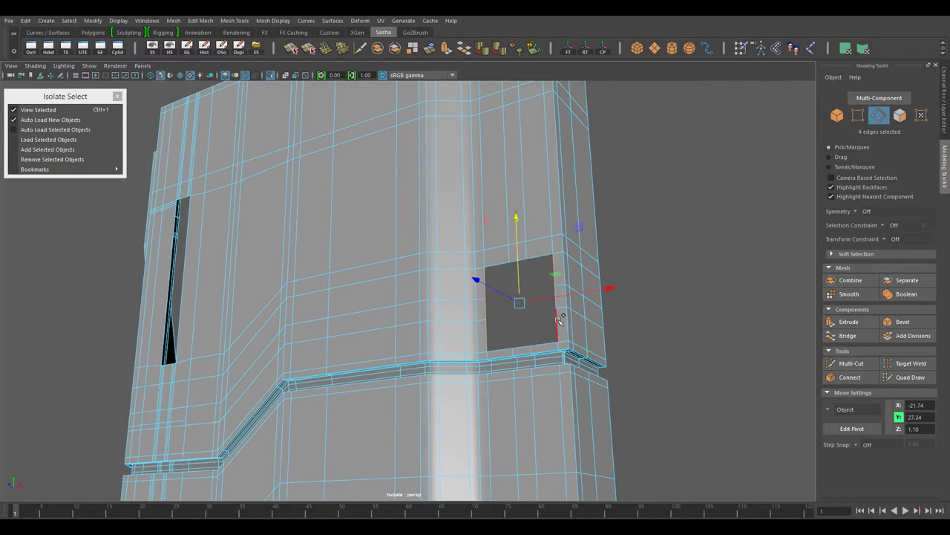
shift+right_drag(559, 319, 719, 323)
alt+drag(521, 321, 519, 349)
shift+right_drag(704, 197, 703, 349)
alt+drag(702, 350, 552, 310)
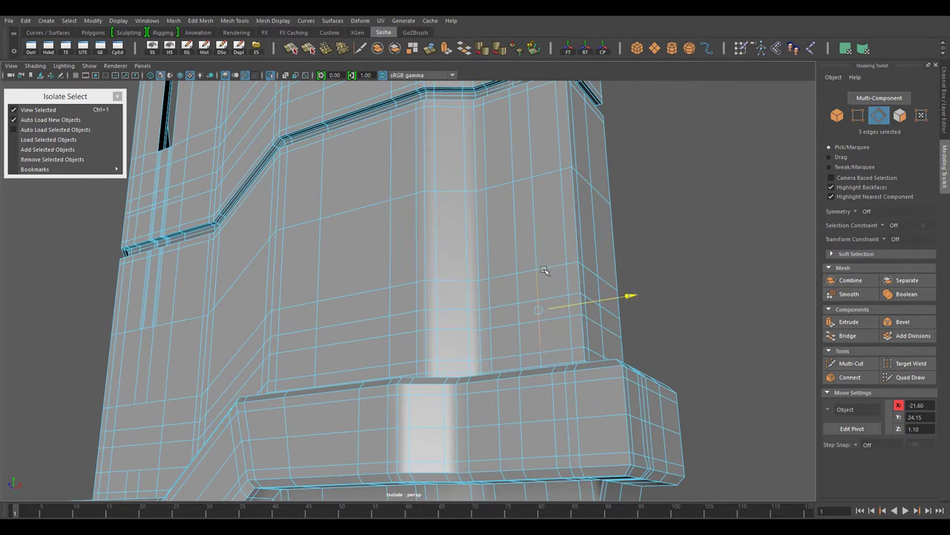
Step: Select and frame the edge loops running along the diagonal ledge
mouse_move(544, 270)
alt+mouse_down()
mouse_move(522, 299)
mouse_move(436, 244)
alt+mouse_up()
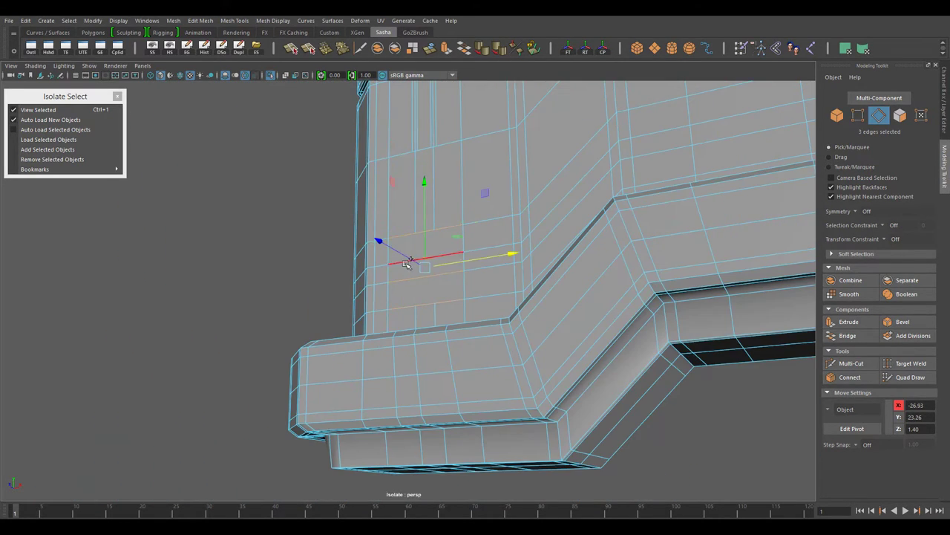
shift+right_drag(255, 205, 254, 216)
click(443, 240)
double_click(414, 247)
key(f)
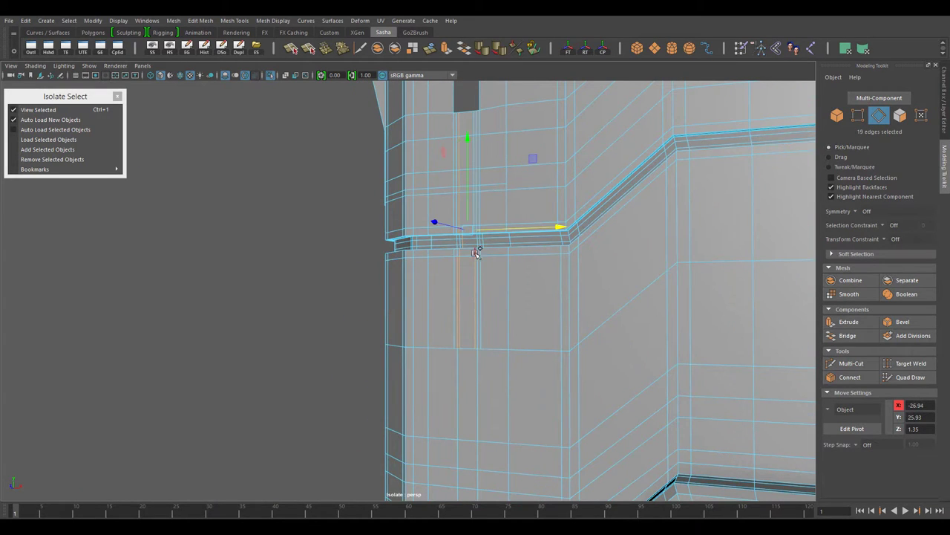
shift+double_click(475, 252)
Step: Select a horizontal edge loop across the panel at the ledge corner
alt+drag(496, 220, 626, 308)
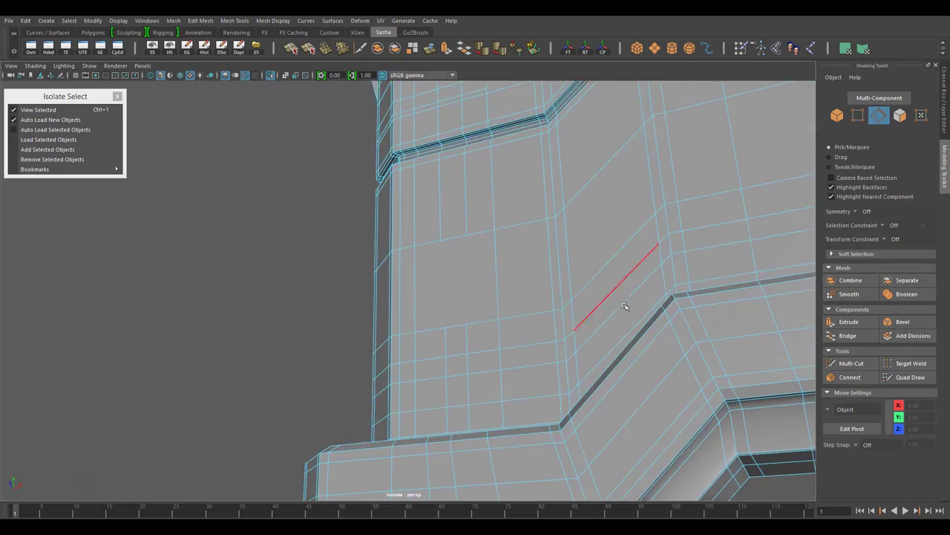
scroll(566, 280, down, 5)
mouse_move(567, 280)
alt+mouse_down()
mouse_move(448, 305)
mouse_move(510, 322)
mouse_move(406, 307)
mouse_move(441, 350)
mouse_move(276, 435)
mouse_move(492, 282)
mouse_move(568, 441)
mouse_move(587, 324)
alt+mouse_up()
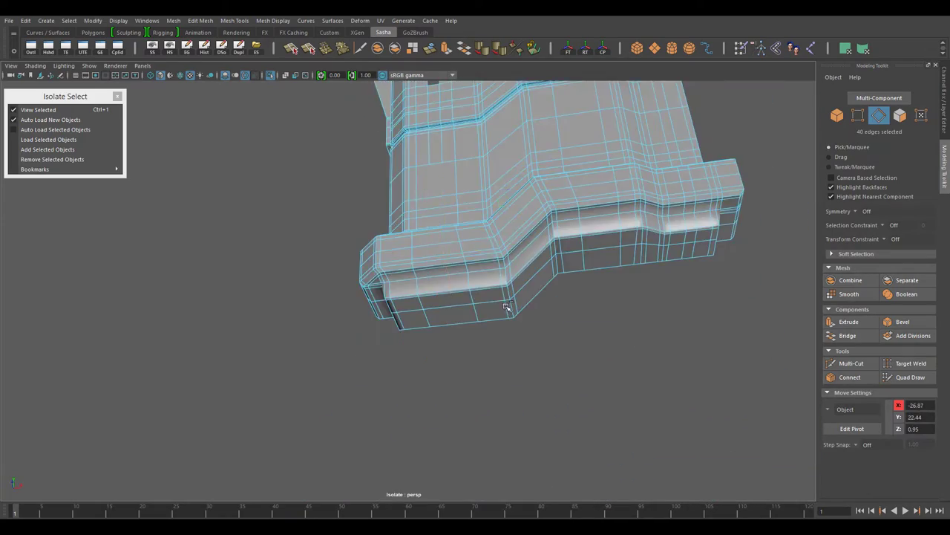
scroll(506, 330, up, 3)
double_click(524, 259)
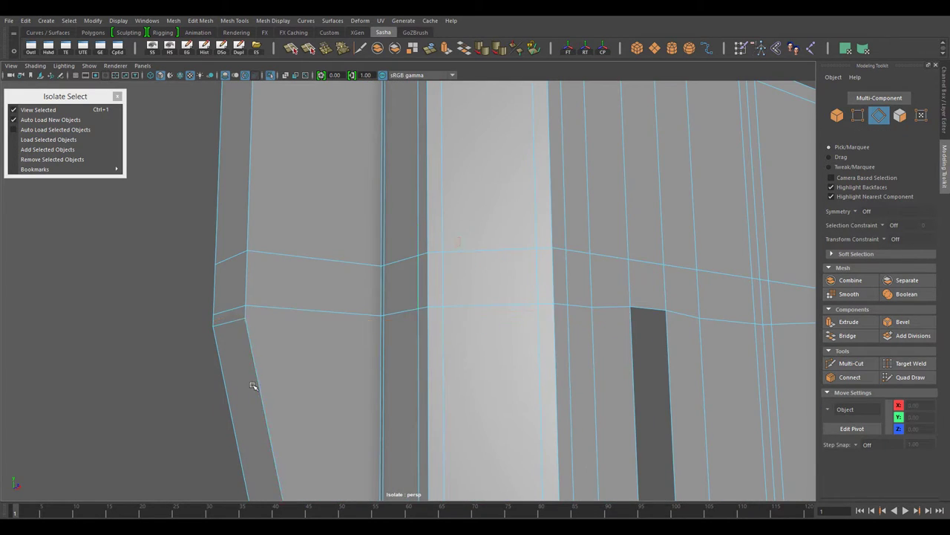
Step: Switch to the Move tool and select more edge loops on the magazine
mouse_move(252, 386)
alt+mouse_down()
mouse_move(361, 365)
mouse_move(339, 221)
alt+mouse_up()
mouse_move(263, 324)
alt+mouse_down()
mouse_move(413, 365)
mouse_move(297, 350)
alt+mouse_up()
key(w)
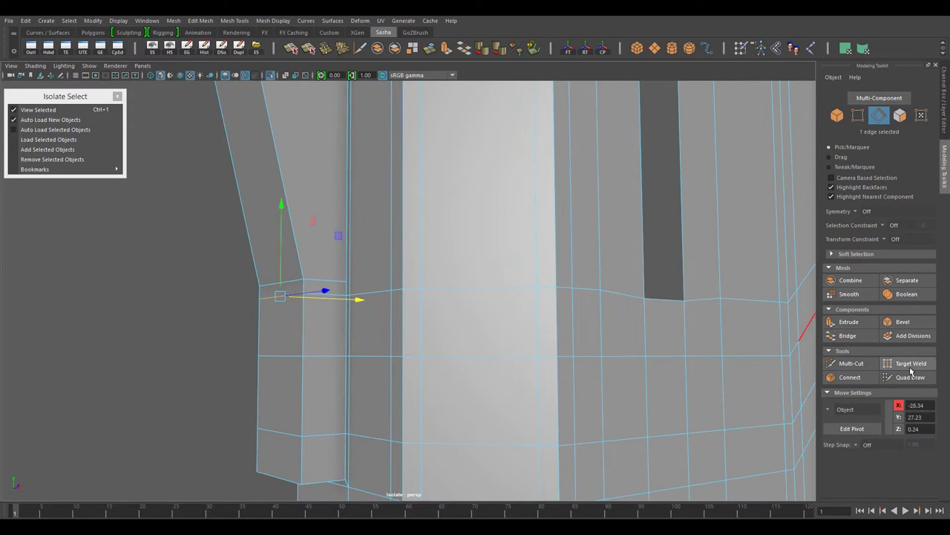
key(w)
mouse_move(279, 285)
alt+mouse_down()
mouse_move(448, 348)
mouse_move(434, 355)
alt+mouse_up()
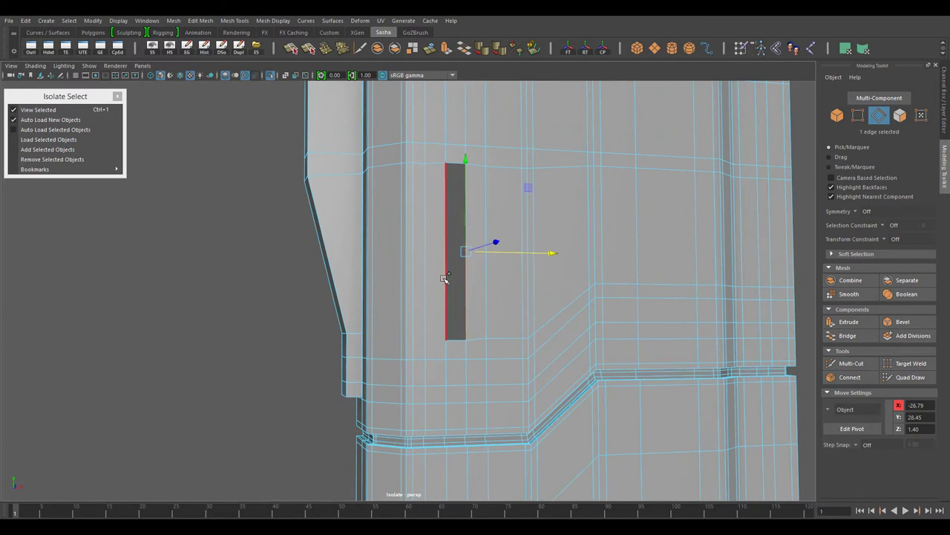
shift+right_drag(289, 264, 287, 235)
alt+drag(290, 245, 479, 393)
shift+double_click(400, 330)
Step: Select a face on the magazine's lower part and the edge loop around the column
alt+right_drag(479, 393, 639, 359)
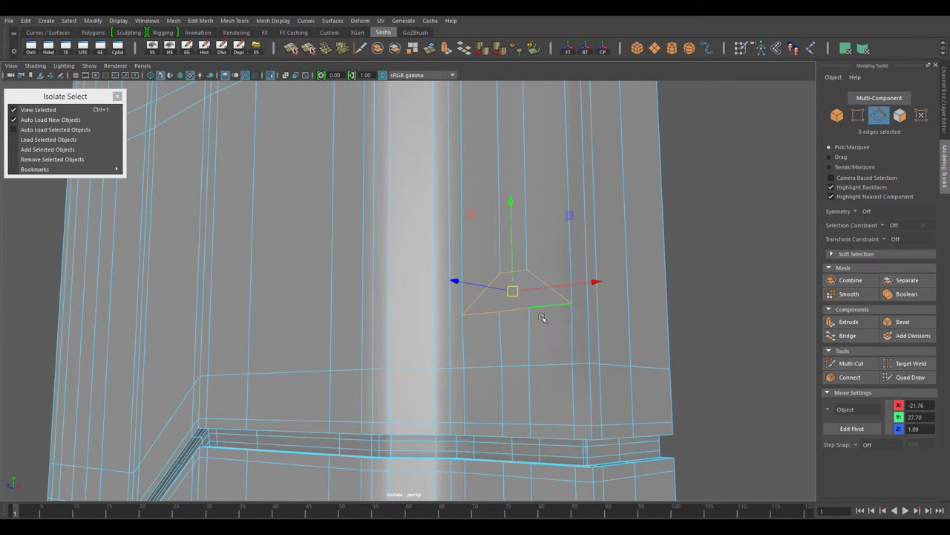
right_drag(526, 245, 526, 272)
mouse_move(584, 340)
alt+mouse_down()
mouse_move(562, 255)
mouse_move(438, 315)
mouse_move(447, 380)
alt+mouse_up()
scroll(558, 281, down, 5)
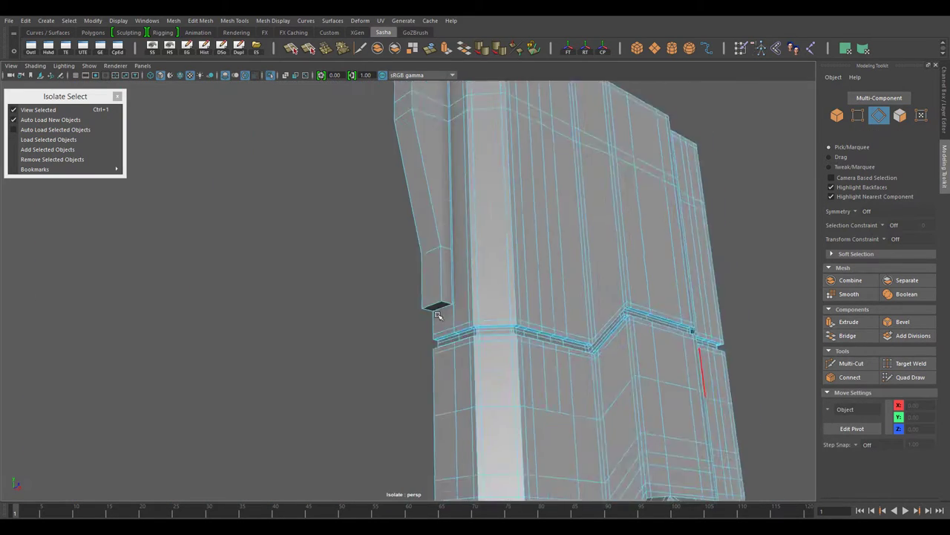
scroll(438, 315, up, 2)
double_click(436, 318)
scroll(447, 380, up, 3)
Step: Try merging a stray vertex into its neighbour via the edge marking menu
shift+right_click(488, 219)
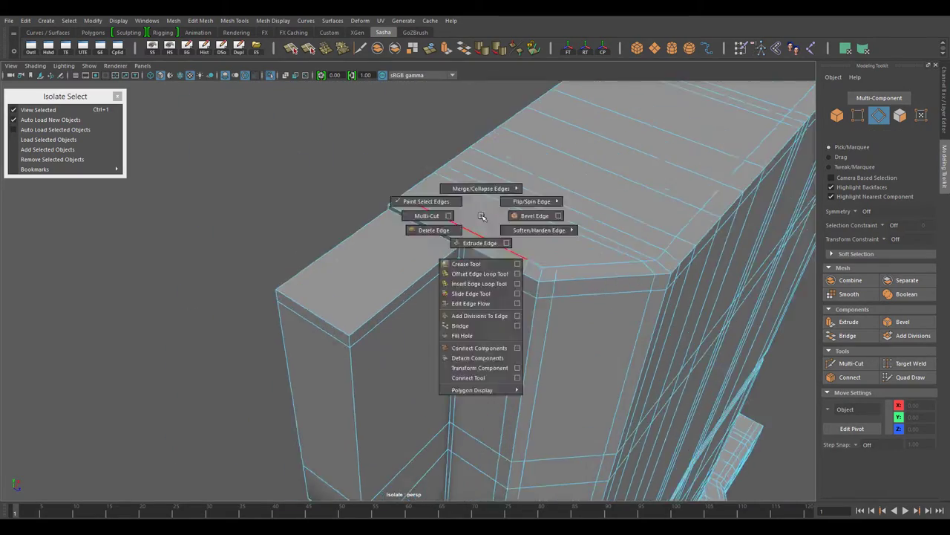
scroll(488, 219, up, 2)
shift+right_click(469, 230)
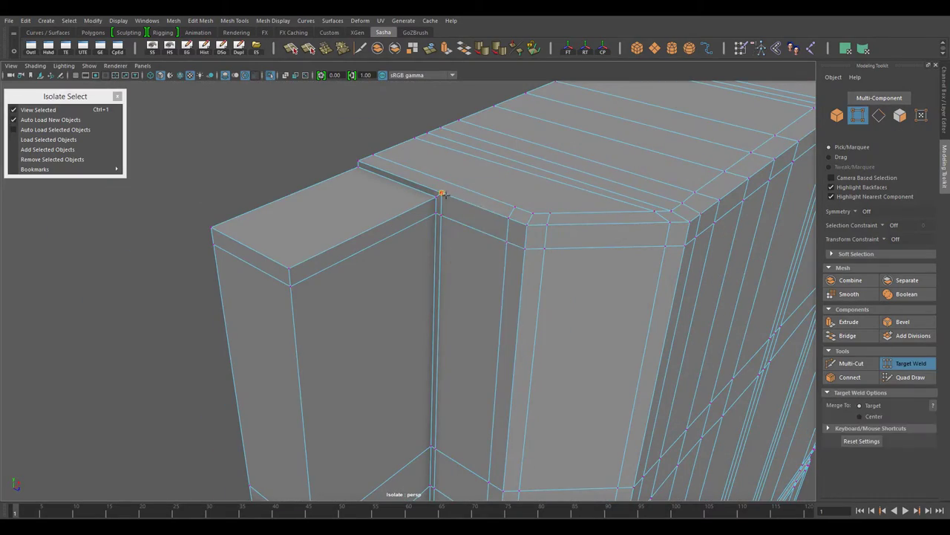
drag(493, 232, 506, 241)
scroll(507, 241, down, 3)
alt+drag(513, 155, 486, 339)
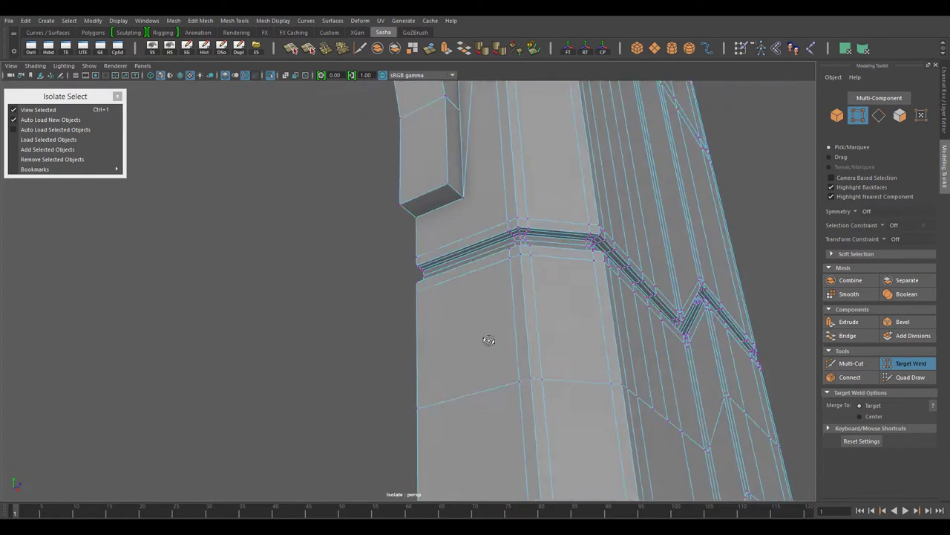
key(w)
scroll(482, 369, down, 5)
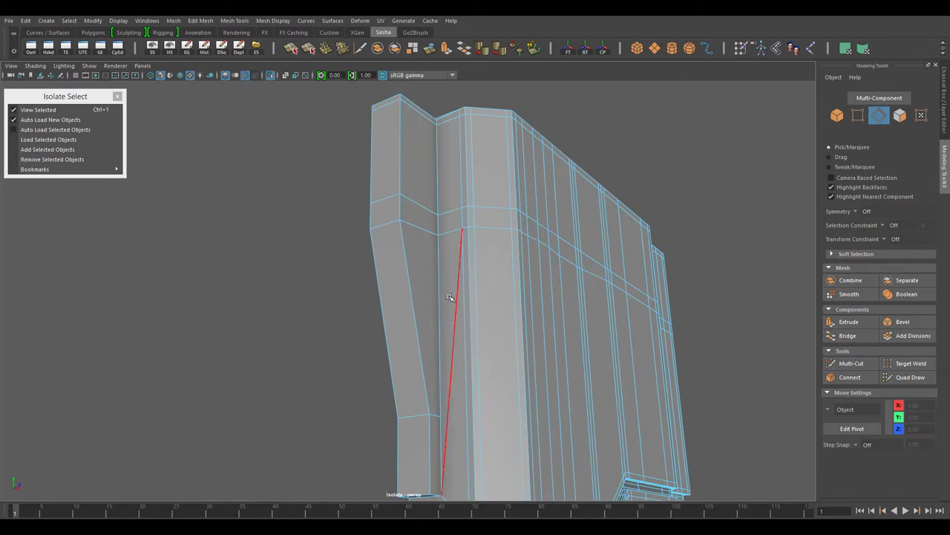
key(w)
Step: Select the column's horizontal edge loop plus an extra edge and bring up edge options
mouse_move(475, 317)
alt+mouse_down()
mouse_move(424, 251)
mouse_move(312, 302)
mouse_move(381, 274)
alt+mouse_up()
click(313, 275)
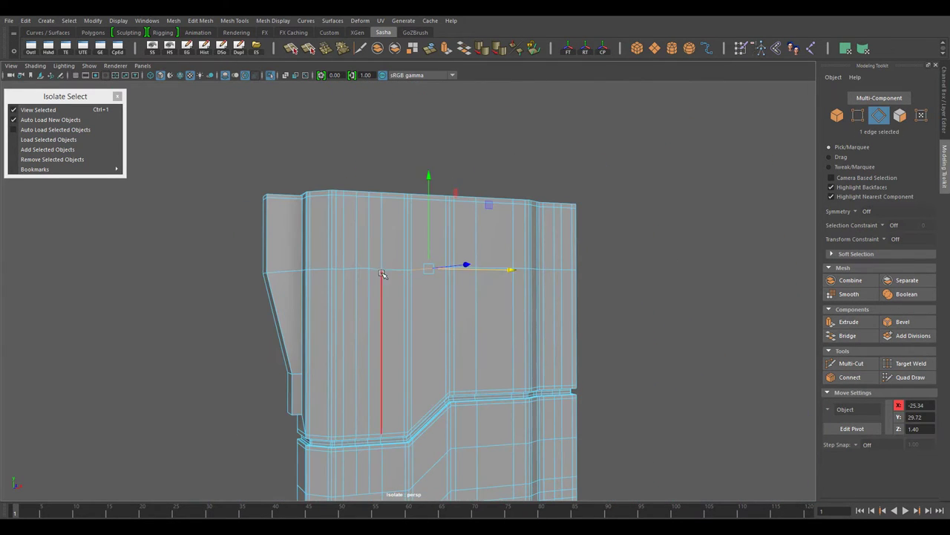
mouse_move(332, 317)
alt+mouse_down()
mouse_move(631, 259)
mouse_move(317, 259)
mouse_move(445, 223)
mouse_move(371, 238)
alt+mouse_up()
shift+double_click(630, 259)
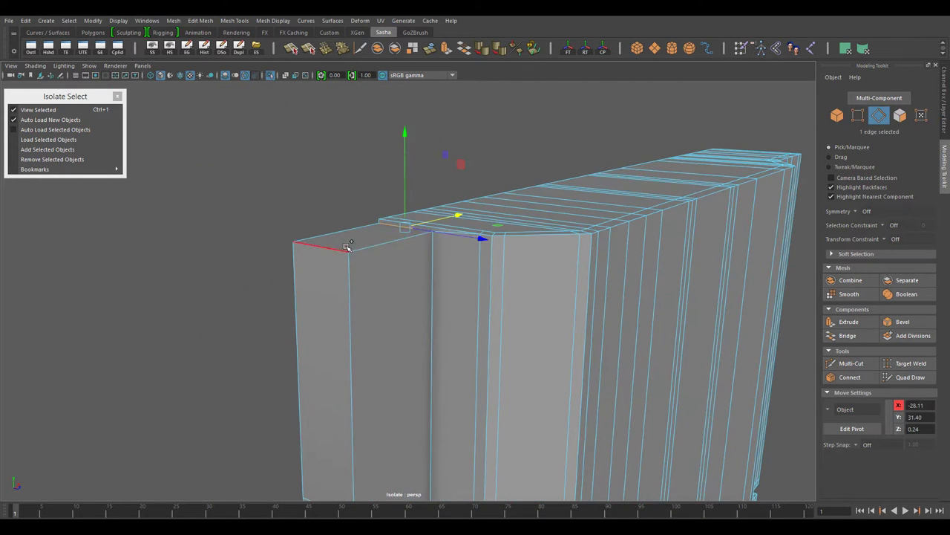
shift+click(319, 188)
right_click(485, 237)
Step: Pick edges at the wall top corner and select the loop running around the wall
mouse_move(384, 170)
alt+mouse_down()
mouse_move(502, 282)
mouse_move(396, 365)
mouse_move(425, 386)
mouse_move(428, 369)
mouse_move(286, 153)
mouse_move(626, 401)
alt+mouse_up()
click(451, 334)
click(626, 401)
scroll(446, 279, up, 3)
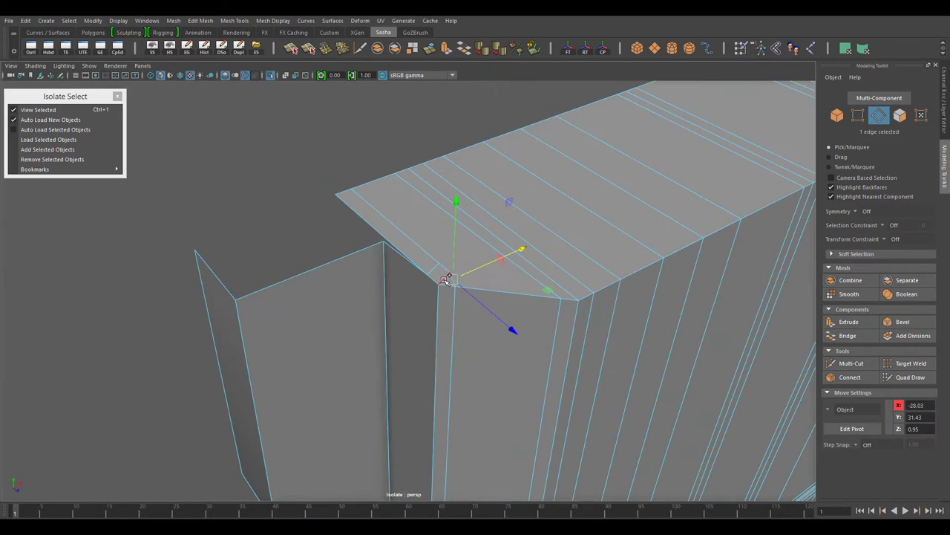
double_click(500, 300)
scroll(500, 302, down, 5)
mouse_move(501, 302)
alt+mouse_down()
mouse_move(436, 342)
mouse_move(471, 201)
mouse_move(556, 392)
mouse_move(439, 257)
mouse_move(466, 406)
mouse_move(450, 399)
mouse_move(450, 378)
mouse_move(470, 312)
mouse_move(391, 277)
mouse_move(462, 333)
mouse_move(473, 299)
alt+mouse_up()
Step: Select the edge loops near the top corner and along the lower wall ledges
click(557, 392)
double_click(466, 406)
mouse_move(613, 400)
alt+mouse_down()
mouse_move(503, 324)
mouse_move(507, 360)
alt+mouse_up()
shift+double_click(503, 324)
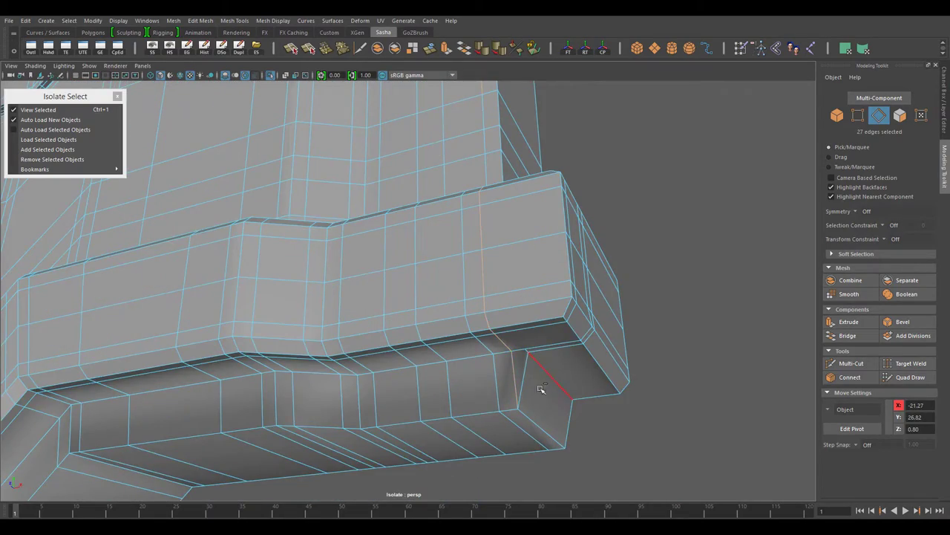
mouse_move(541, 388)
alt+mouse_down()
mouse_move(495, 322)
mouse_move(486, 282)
alt+mouse_up()
shift+click(486, 282)
alt+right_drag(486, 282, 565, 267)
mouse_move(564, 268)
alt+mouse_down()
mouse_move(623, 265)
mouse_move(550, 297)
mouse_move(287, 265)
mouse_move(200, 235)
mouse_move(427, 286)
mouse_move(416, 318)
alt+mouse_up()
shift+double_click(286, 265)
Step: Select more ledge edge loops and the lower ledge loop, then clear the selection
mouse_move(346, 301)
alt+mouse_down()
mouse_move(384, 276)
mouse_move(558, 322)
mouse_move(558, 89)
mouse_move(626, 325)
alt+mouse_up()
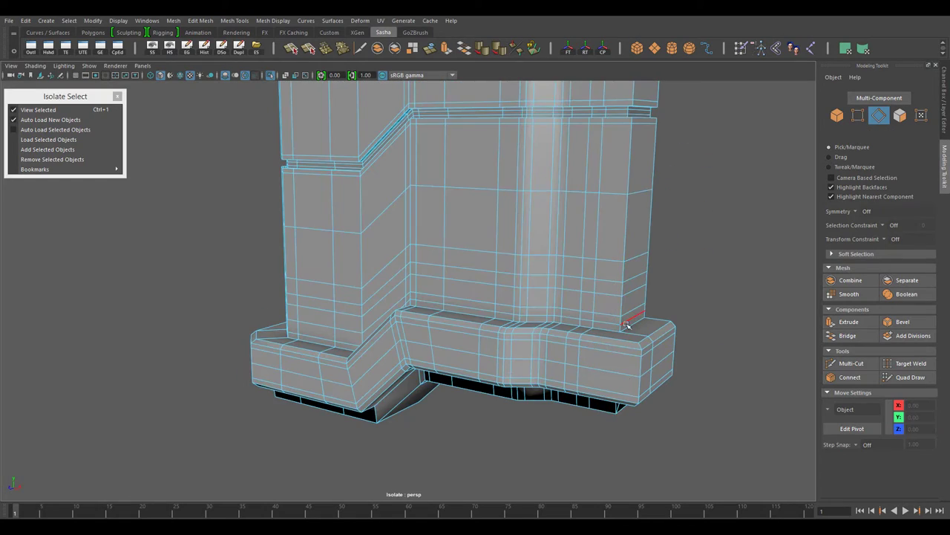
double_click(629, 378)
mouse_move(630, 378)
alt+mouse_down()
mouse_move(359, 184)
mouse_move(572, 212)
alt+mouse_up()
shift+right_drag(572, 212, 572, 181)
mouse_move(572, 181)
alt+mouse_down()
mouse_move(519, 392)
mouse_move(543, 403)
mouse_move(432, 259)
alt+mouse_up()
shift+double_click(432, 259)
alt+drag(560, 387, 350, 294)
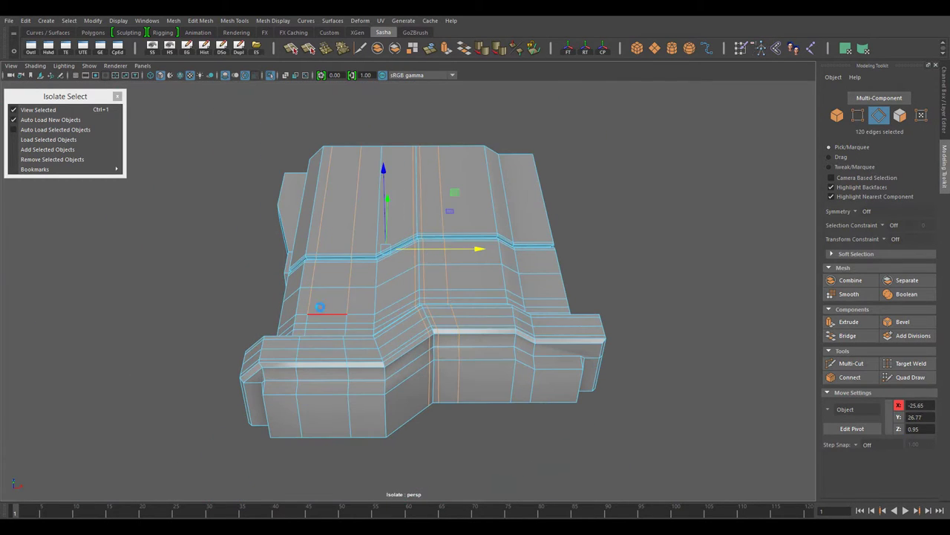
alt+drag(307, 418, 371, 395)
mouse_move(303, 403)
alt+mouse_down()
mouse_move(413, 371)
mouse_move(392, 350)
mouse_move(445, 349)
mouse_move(590, 394)
mouse_move(450, 388)
mouse_move(547, 346)
mouse_move(572, 363)
mouse_move(450, 379)
mouse_move(403, 296)
alt+mouse_up()
shift+double_click(445, 349)
click(547, 346)
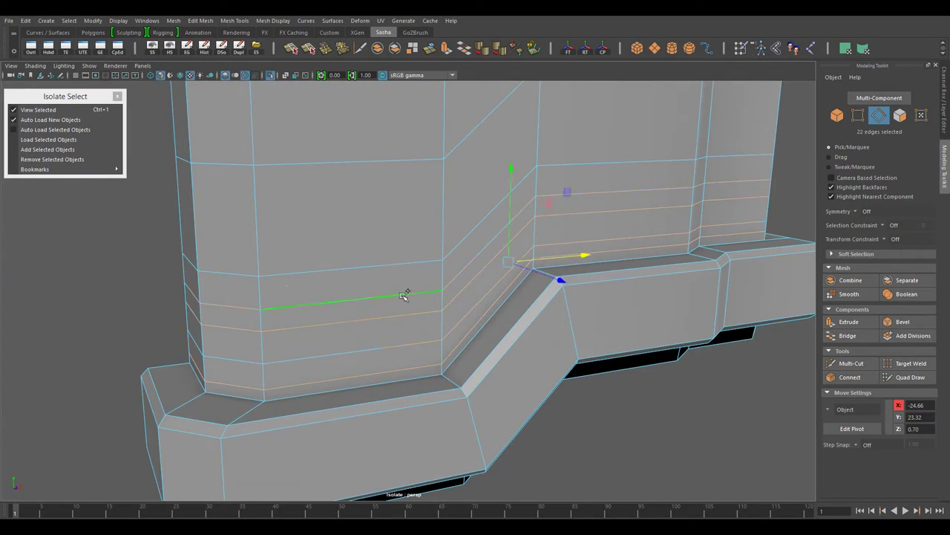
Step: Clear the selection and pick an edge on the wall top from above
mouse_move(502, 337)
alt+mouse_down()
mouse_move(482, 297)
mouse_move(490, 267)
mouse_move(445, 268)
mouse_move(447, 369)
mouse_move(403, 305)
alt+mouse_up()
click(446, 369)
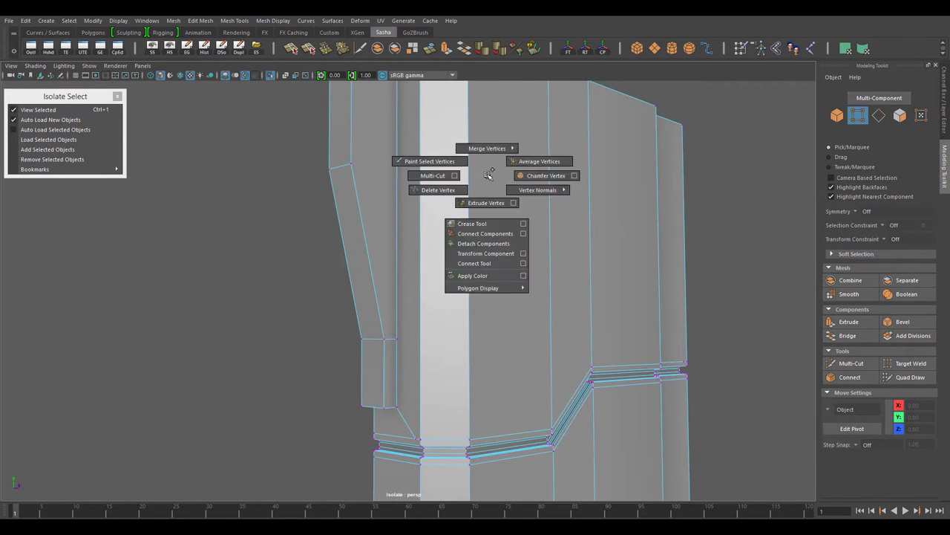
mouse_move(416, 93)
alt+mouse_down()
mouse_move(409, 439)
mouse_move(411, 320)
alt+mouse_up()
right_drag(480, 234, 477, 208)
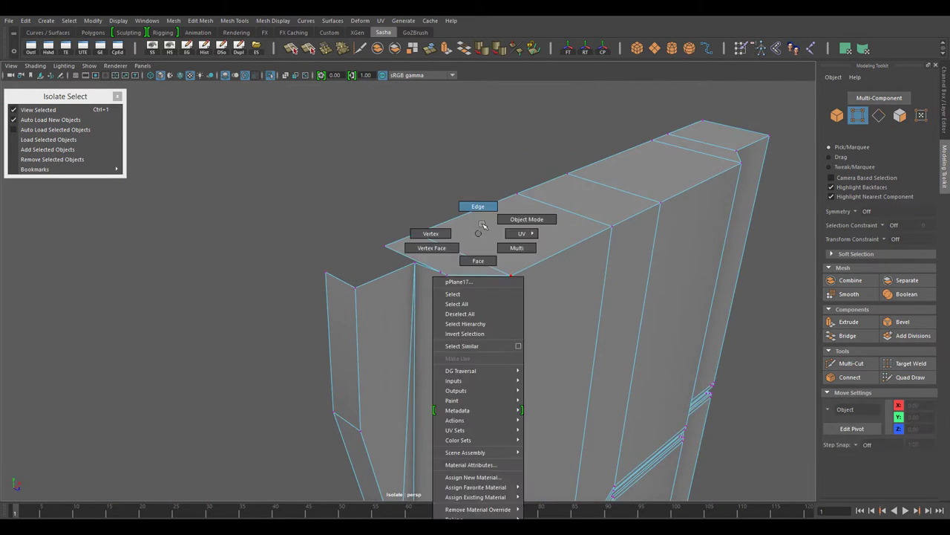
click(394, 232)
key(w)
Step: Check component mode choices at the wall corner and return to the Move tool
alt+drag(482, 273, 274, 298)
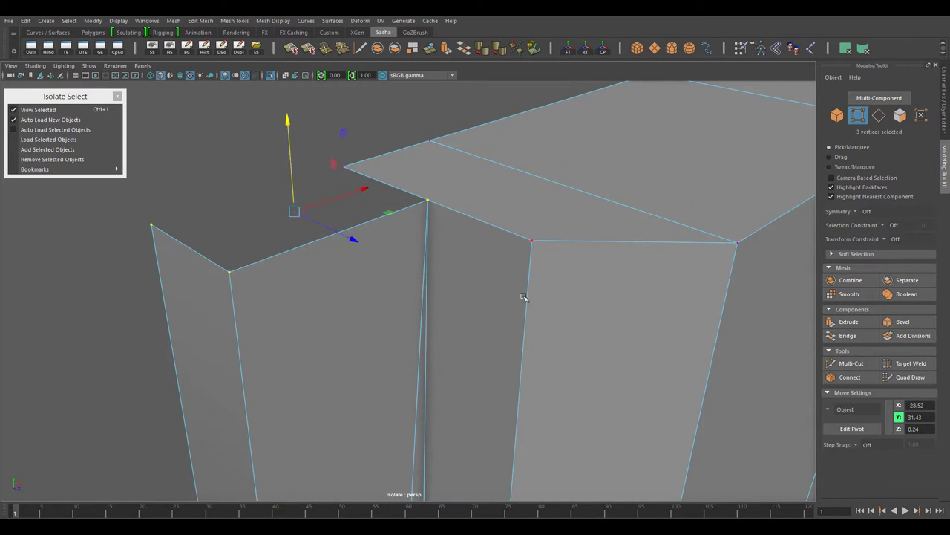
scroll(523, 296, down, 5)
scroll(517, 299, up, 3)
right_click(436, 245)
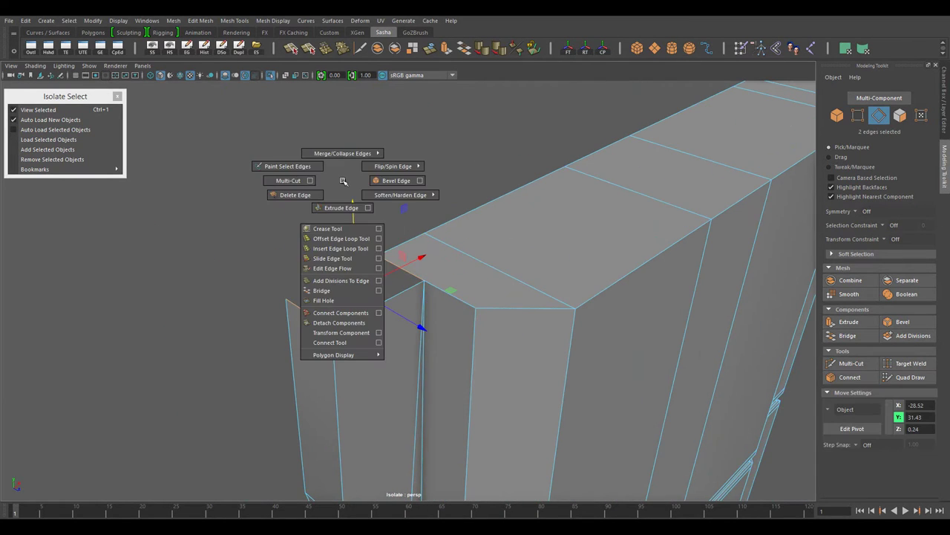
key(w)
mouse_move(531, 304)
alt+mouse_down()
mouse_move(443, 337)
mouse_move(477, 364)
alt+mouse_up()
right_drag(456, 201, 513, 231)
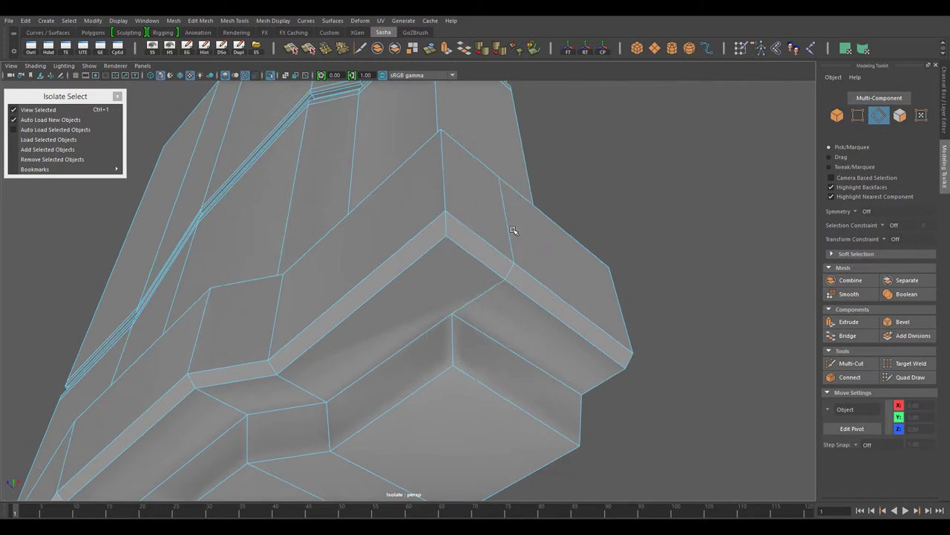
Step: Bring up vertex editing options in vertex mode, then return to edge mode
key(F9)
shift+right_click(511, 169)
scroll(513, 263, down, 5)
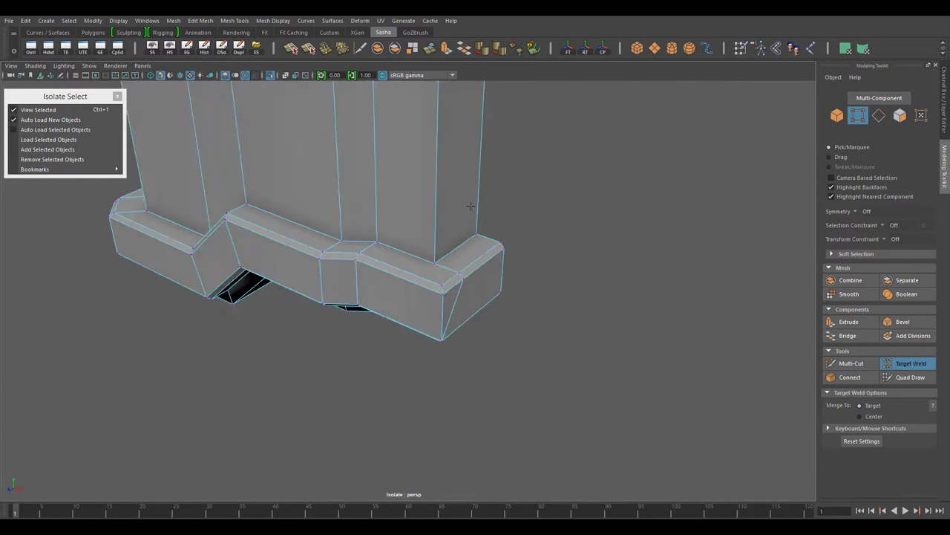
mouse_move(514, 264)
alt+mouse_down()
mouse_move(472, 230)
mouse_move(448, 333)
alt+mouse_up()
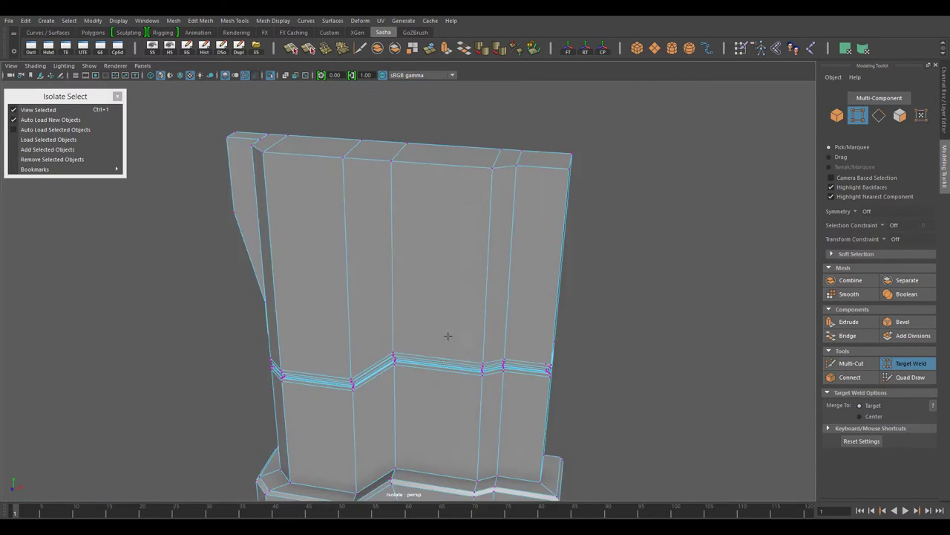
scroll(448, 334, up, 5)
key(w)
key(F10)
Step: Select ledge edge loops and start the Multi-Cut tool on the column
click(441, 216)
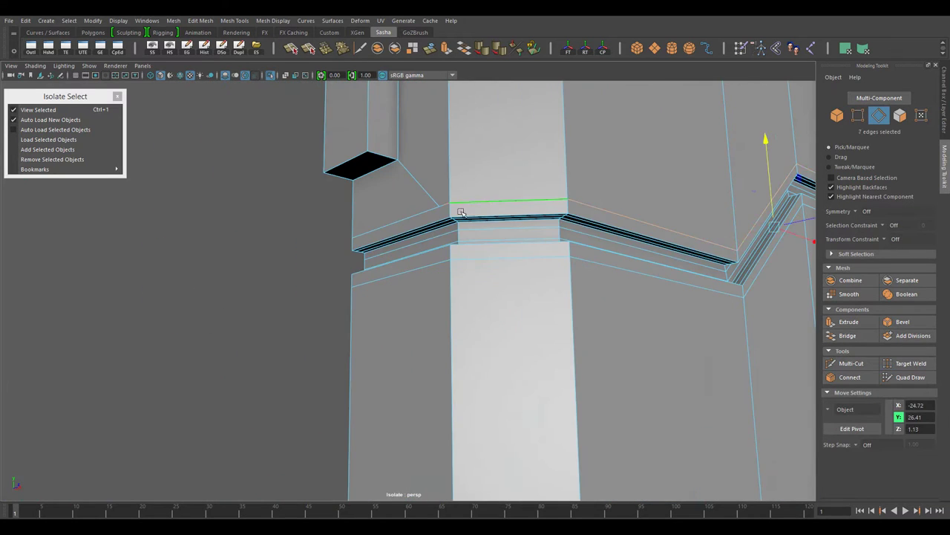
mouse_move(441, 216)
alt+mouse_down()
mouse_move(403, 265)
mouse_move(270, 210)
alt+mouse_up()
mouse_move(345, 215)
alt+mouse_down()
mouse_move(388, 378)
mouse_move(303, 286)
mouse_move(352, 311)
alt+mouse_up()
shift+double_click(302, 285)
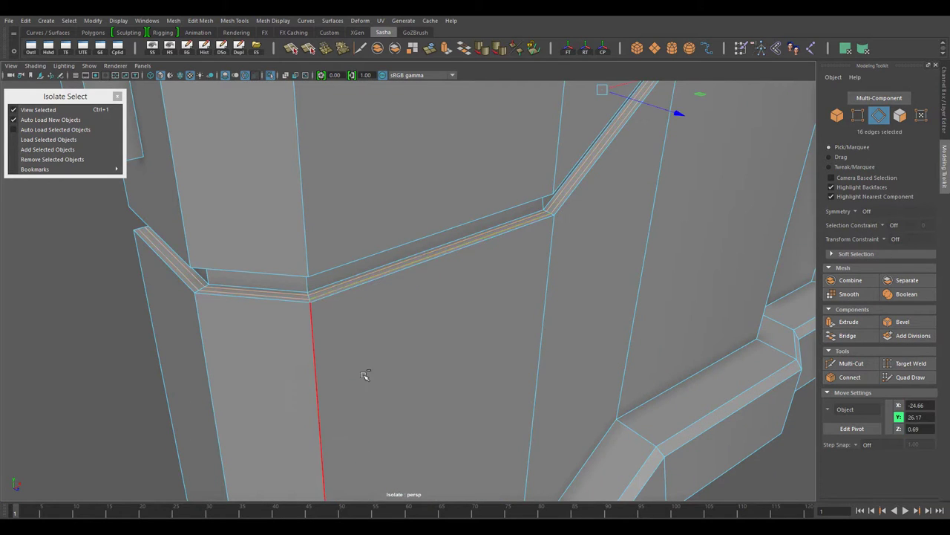
mouse_move(365, 375)
alt+mouse_down()
mouse_move(622, 275)
mouse_move(443, 196)
mouse_move(393, 195)
mouse_move(378, 182)
alt+mouse_up()
shift+right_click(443, 196)
click(392, 195)
shift+right_click(394, 195)
click(342, 196)
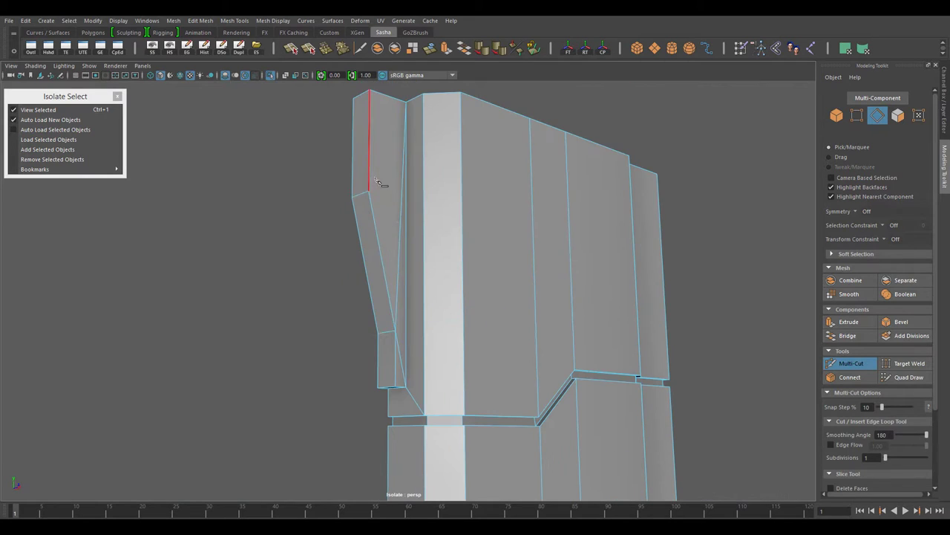
Step: Inspect the piece's underside and pick a vertex near the top corner
click(444, 292)
alt+drag(444, 291, 678, 137)
shift+right_drag(679, 138, 719, 127)
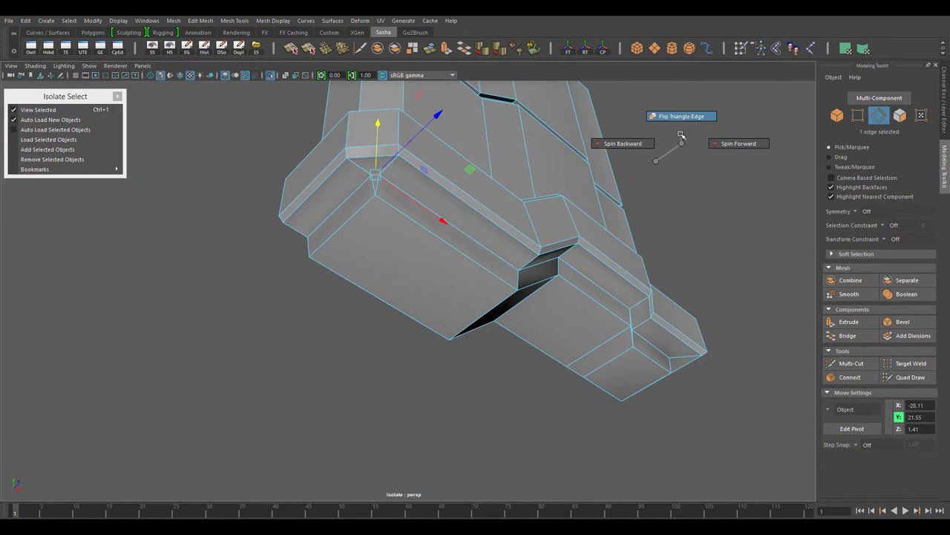
key(F10)
mouse_move(718, 127)
alt+mouse_down()
mouse_move(418, 156)
mouse_move(441, 403)
mouse_move(458, 337)
alt+mouse_up()
click(431, 138)
mouse_move(457, 377)
alt+mouse_down()
mouse_move(406, 325)
mouse_move(481, 346)
mouse_move(348, 314)
alt+mouse_up()
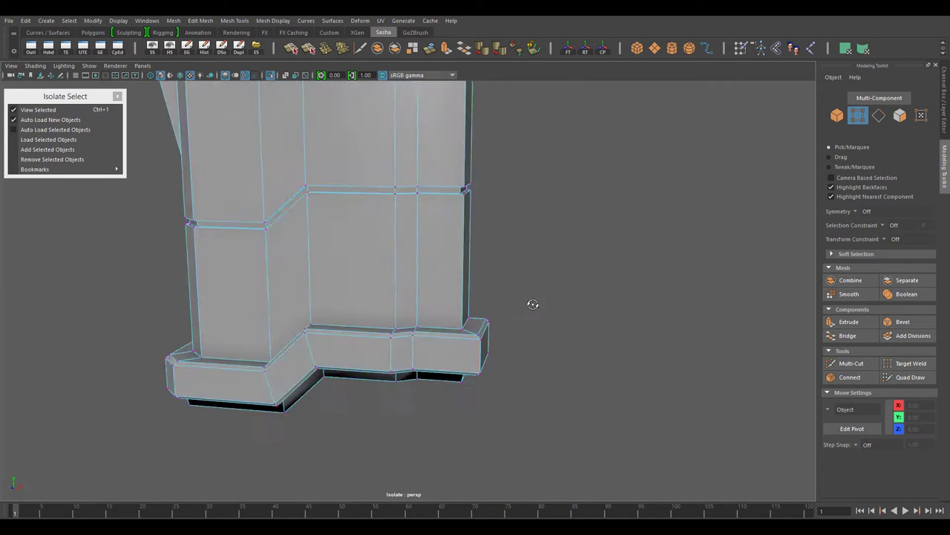
mouse_move(541, 256)
alt+mouse_down()
mouse_move(515, 346)
mouse_move(465, 317)
mouse_move(426, 225)
alt+mouse_up()
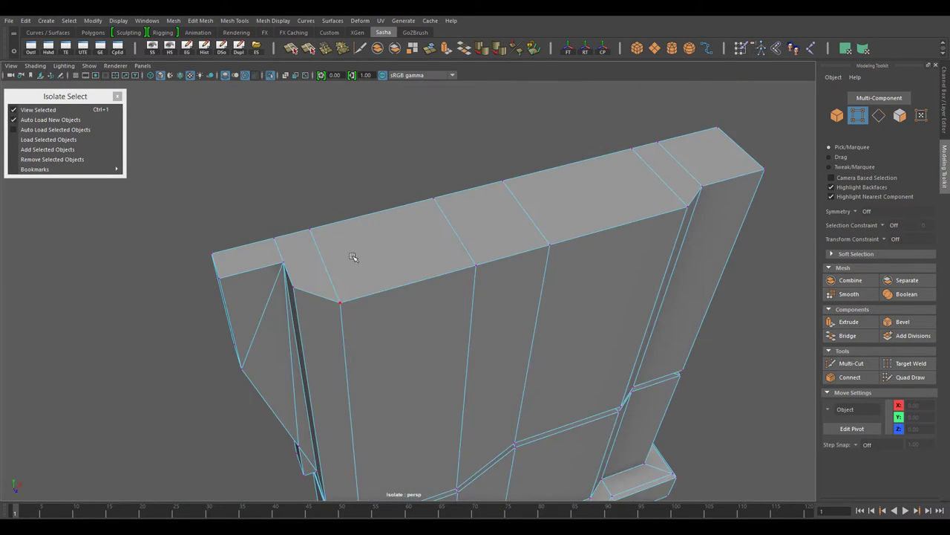
Step: Target Weld the top corner vertex onto its neighbouring vertex
shift+right_drag(427, 225, 437, 202)
mouse_move(391, 276)
alt+mouse_down()
mouse_move(341, 209)
mouse_move(484, 196)
alt+mouse_up()
alt+drag(309, 192, 375, 204)
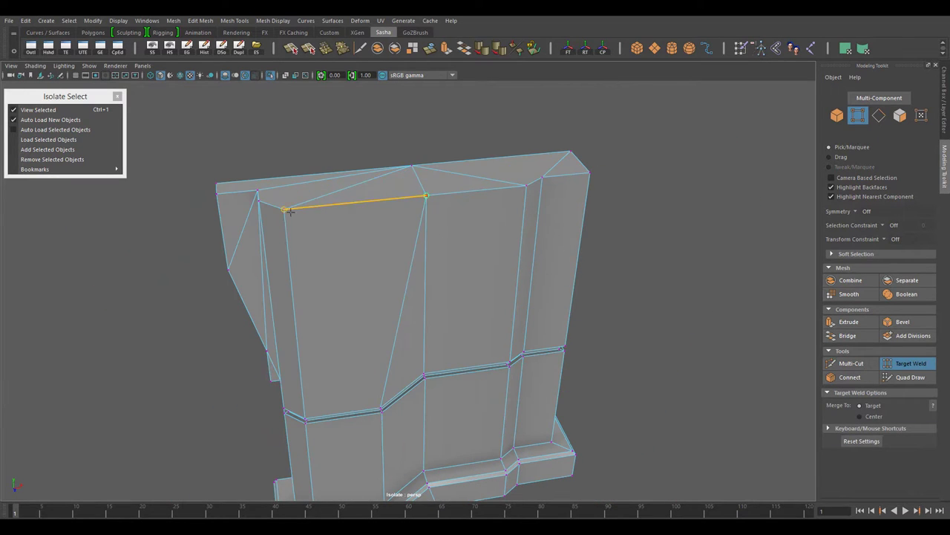
drag(289, 212, 285, 209)
mouse_move(285, 209)
alt+mouse_down()
mouse_move(498, 329)
mouse_move(430, 277)
alt+mouse_up()
Step: Multi-Cut a new diagonal edge across the column's top face and inspect the result
alt+drag(578, 289, 530, 223)
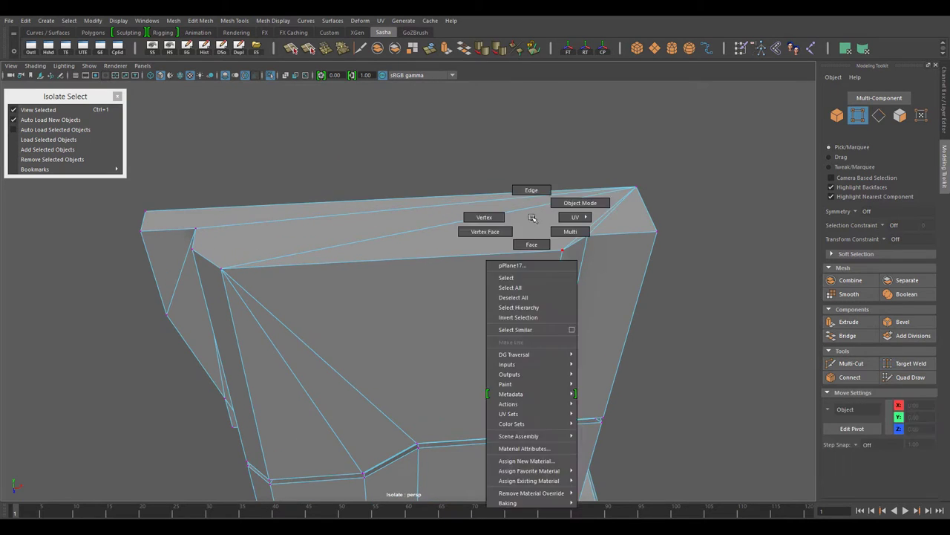
right_drag(530, 223, 539, 232)
alt+drag(342, 245, 421, 287)
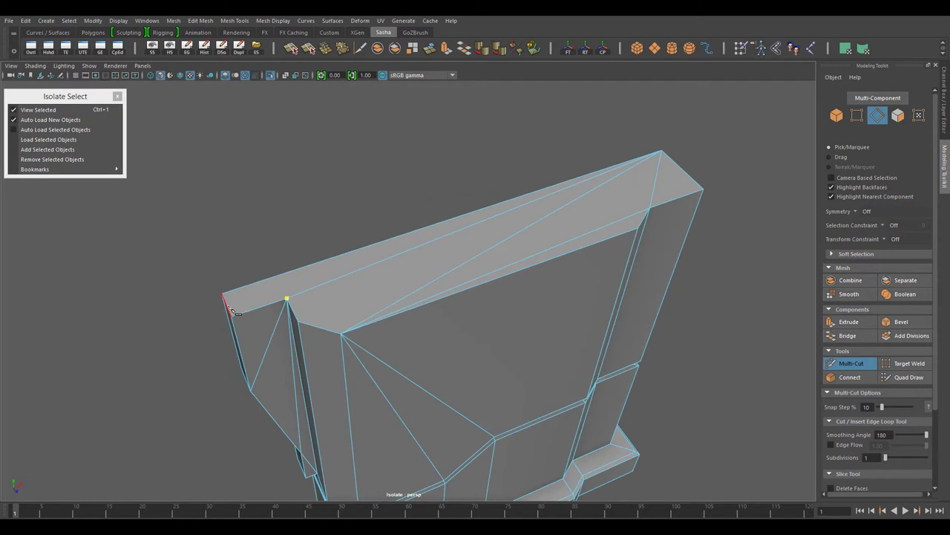
alt+drag(222, 272, 311, 337)
click(311, 338)
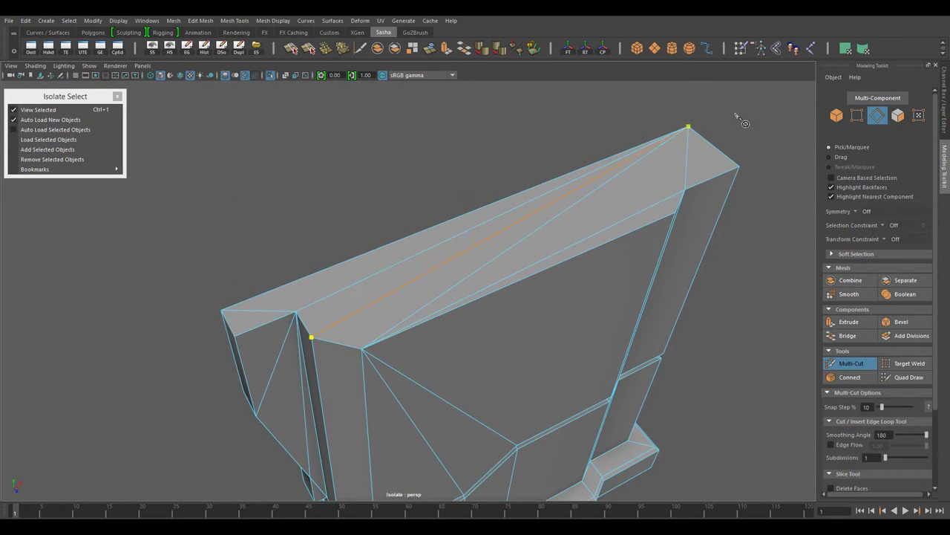
key(Return)
alt+drag(742, 121, 642, 276)
key(w)
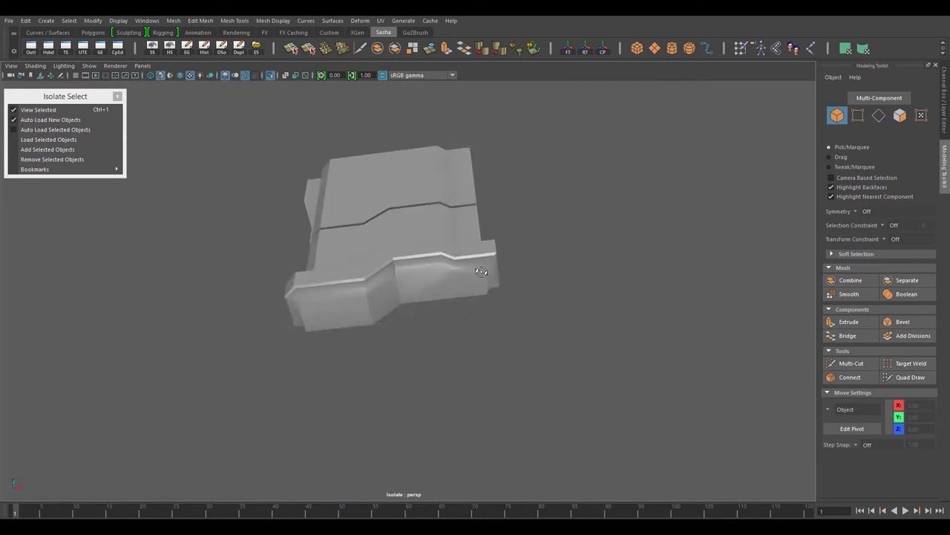
mouse_move(541, 261)
alt+mouse_down()
mouse_move(545, 225)
mouse_move(333, 328)
mouse_move(195, 263)
mouse_move(325, 339)
mouse_move(465, 354)
alt+mouse_up()
Step: Isolate the rifle stock and select the edges under its slot
click(38, 109)
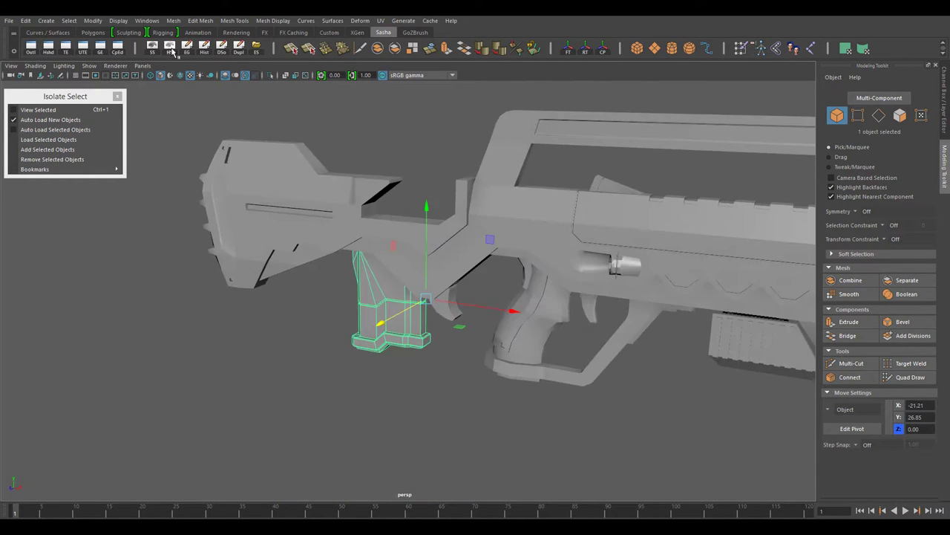
click(84, 255)
click(38, 109)
scroll(434, 337, up, 3)
right_drag(434, 336, 433, 290)
alt+drag(433, 291, 480, 381)
double_click(386, 304)
scroll(399, 310, down, 3)
scroll(399, 310, up, 3)
Step: Select the edge loop around the square hole in the slot
alt+drag(439, 286, 483, 356)
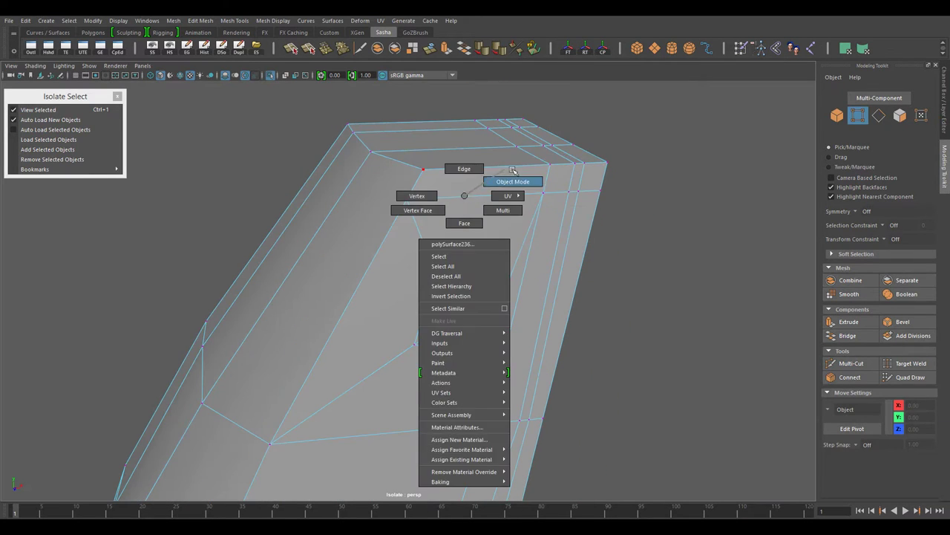
mouse_move(514, 225)
right_down()
mouse_move(475, 171)
mouse_move(497, 208)
right_up()
mouse_move(545, 227)
alt+mouse_down()
mouse_move(514, 265)
mouse_move(443, 263)
alt+mouse_up()
key(w)
key(F11)
double_click(439, 217)
shift+right_drag(658, 159, 655, 271)
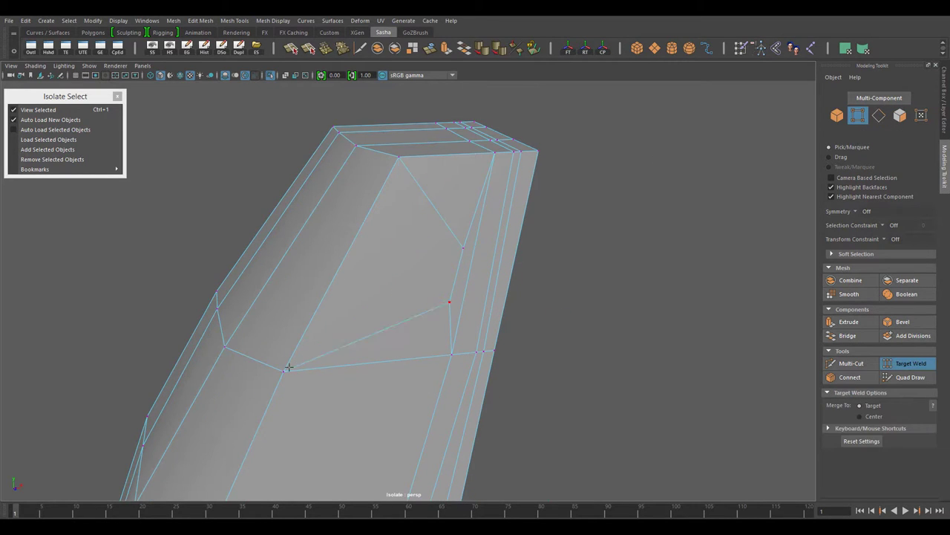
Step: Delete the face above the square hole
alt+drag(506, 228, 392, 233)
right_drag(392, 234, 392, 258)
mouse_move(392, 258)
alt+mouse_down()
mouse_move(356, 223)
mouse_move(450, 338)
alt+mouse_up()
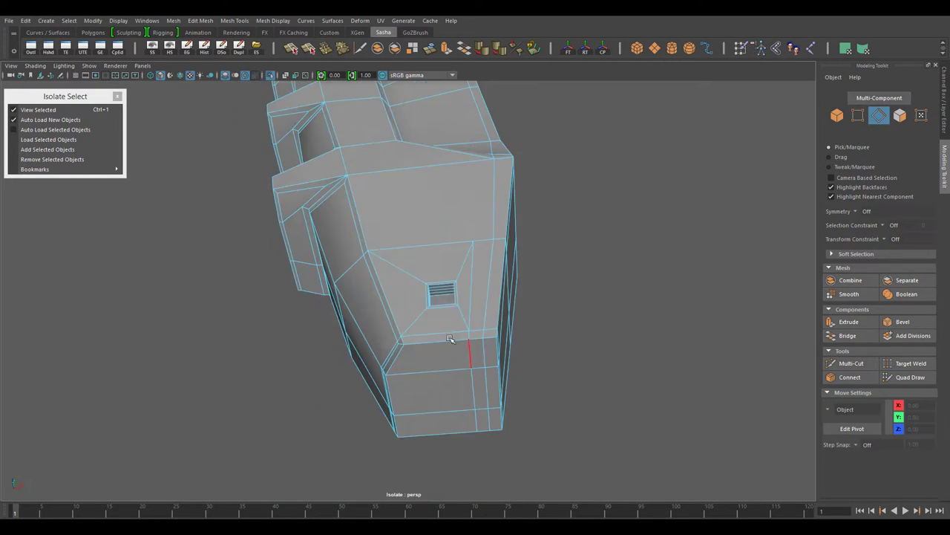
click(429, 260)
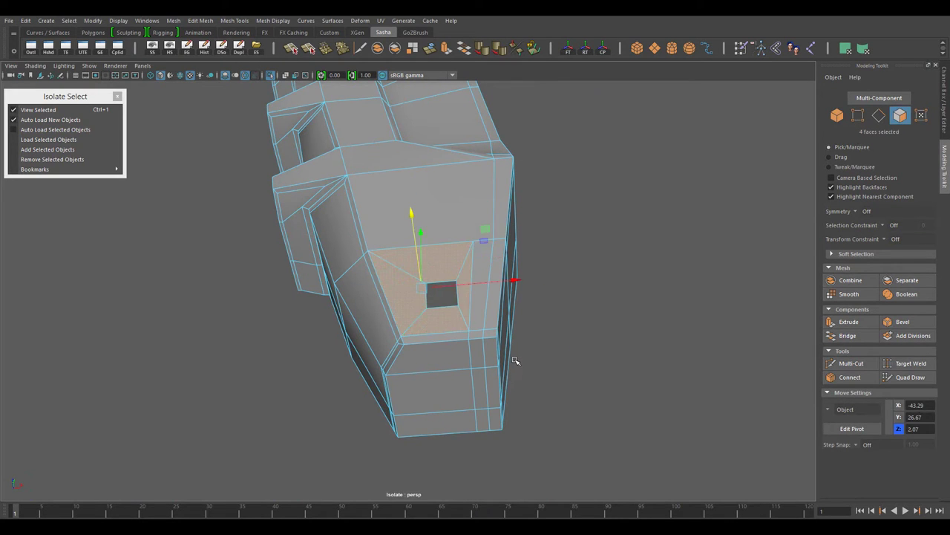
key(Delete)
Step: Fill Hole the opening, then select the edge loop along the ledge
shift+right_drag(639, 267, 647, 271)
alt+drag(646, 272, 538, 278)
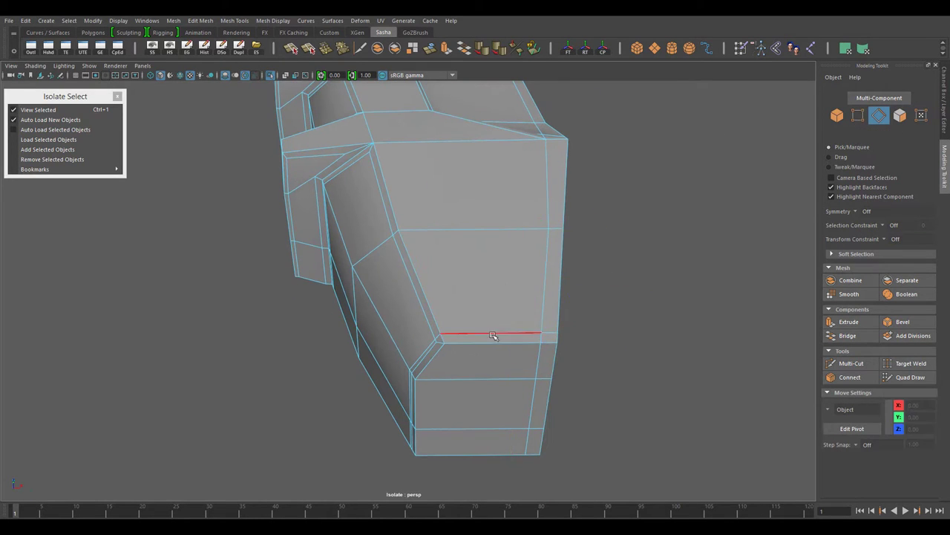
mouse_move(493, 336)
alt+mouse_down()
mouse_move(520, 320)
mouse_move(487, 225)
mouse_move(431, 206)
alt+mouse_up()
double_click(531, 320)
Step: Select the edge loops along two of the ribbed part's ledges, then clear them
mouse_move(416, 141)
alt+mouse_down()
mouse_move(436, 233)
mouse_move(412, 266)
alt+mouse_up()
double_click(432, 263)
shift+double_click(435, 400)
alt+drag(434, 400, 522, 384)
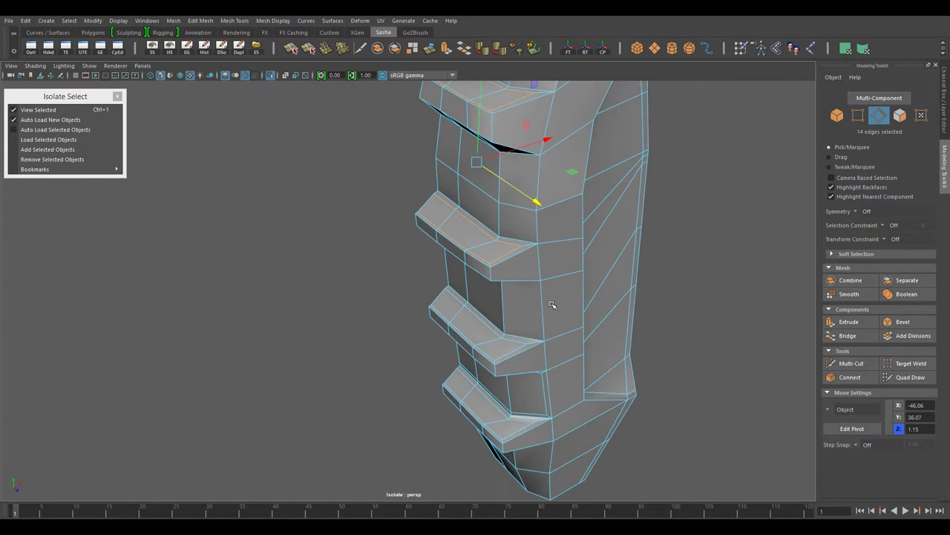
mouse_move(582, 473)
alt+mouse_down()
mouse_move(567, 377)
mouse_move(462, 364)
alt+mouse_up()
mouse_move(419, 371)
alt+mouse_down()
mouse_move(453, 322)
mouse_move(537, 344)
alt+mouse_up()
click(537, 343)
scroll(488, 314, up, 10)
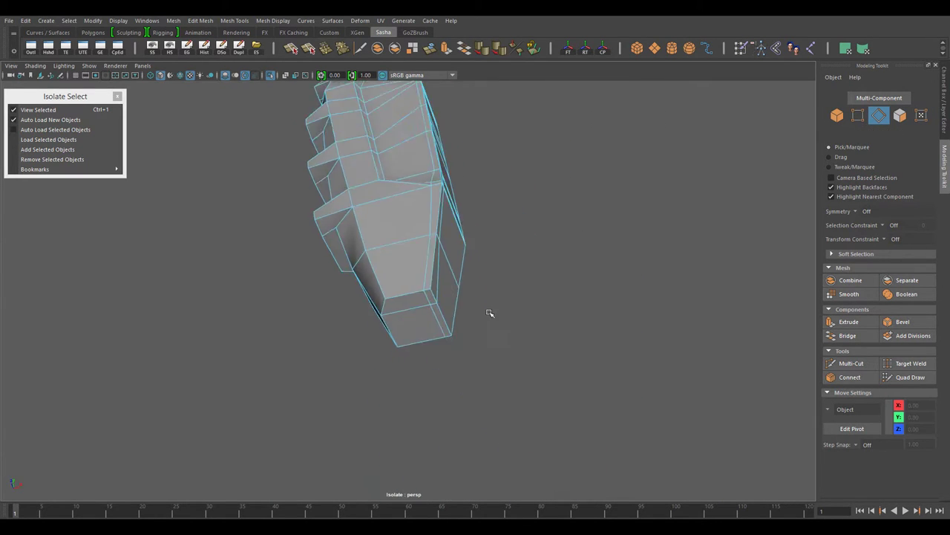
alt+drag(439, 334, 366, 142)
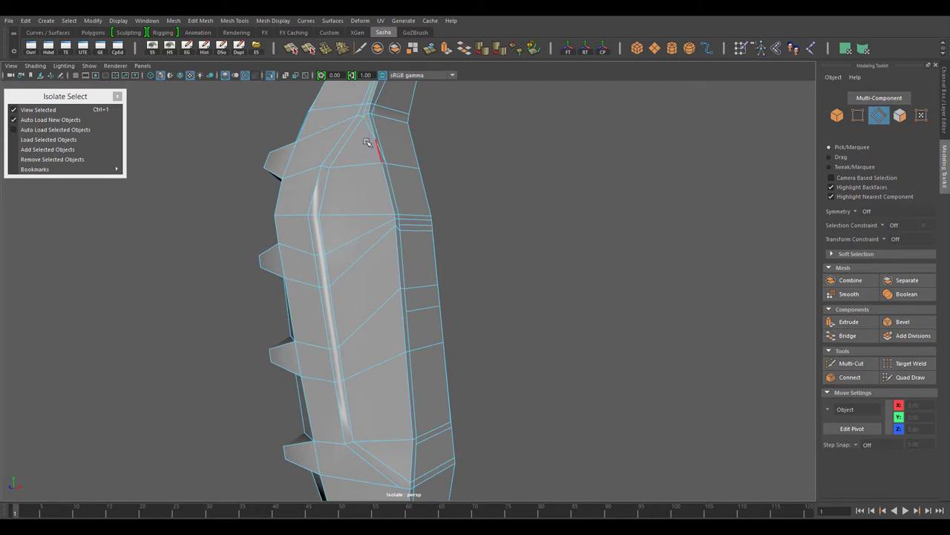
Step: Select an edge loop on the part's side, inspect the top, then deselect
click(426, 377)
mouse_move(417, 251)
alt+mouse_down()
mouse_move(426, 377)
mouse_move(337, 372)
mouse_move(429, 439)
alt+mouse_up()
double_click(431, 402)
alt+drag(413, 254, 441, 197)
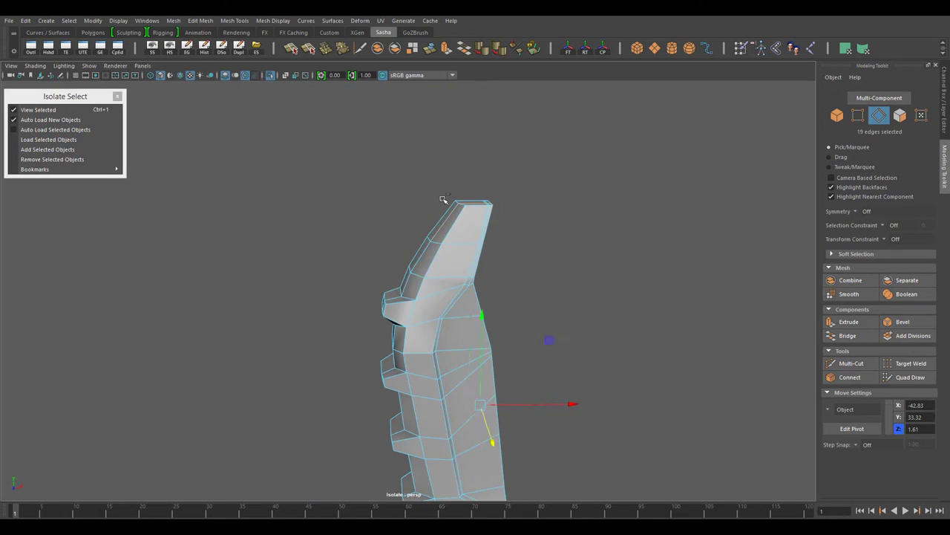
scroll(408, 223, up, 3)
click(464, 240)
alt+drag(464, 239, 413, 243)
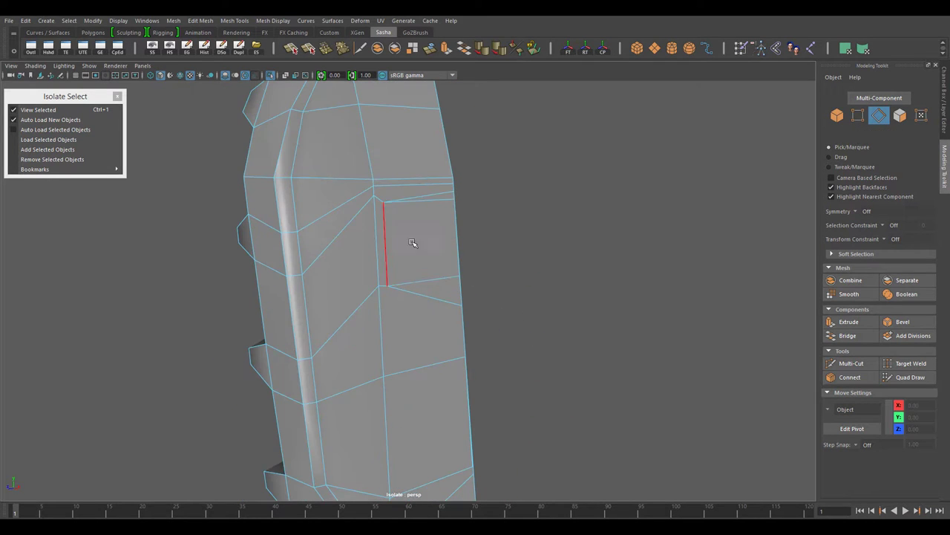
click(473, 312)
mouse_move(473, 312)
alt+mouse_down()
mouse_move(584, 435)
mouse_move(407, 354)
mouse_move(488, 333)
mouse_move(470, 366)
mouse_move(445, 314)
mouse_move(433, 335)
mouse_move(397, 316)
alt+mouse_up()
Step: Select several edges across the front of the ribbed part
click(397, 315)
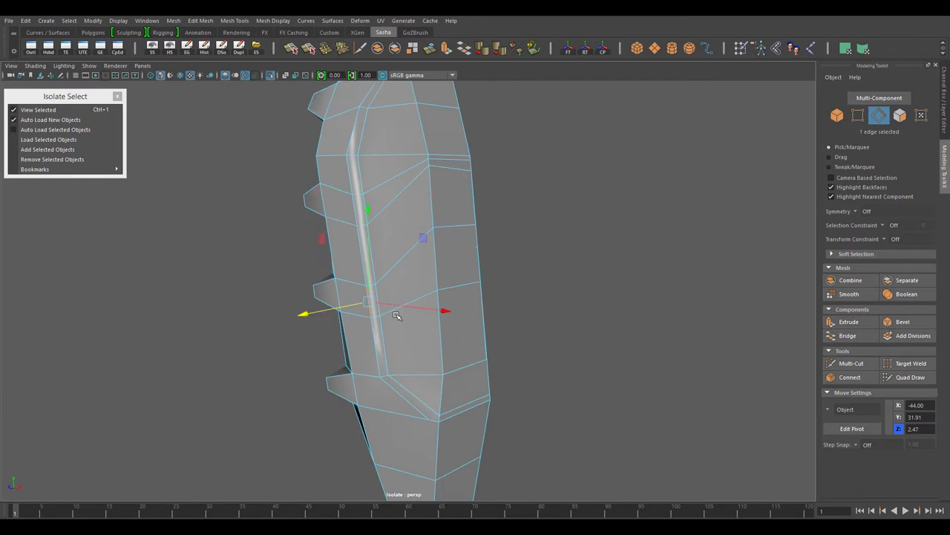
shift+click(366, 209)
alt+drag(367, 209, 595, 199)
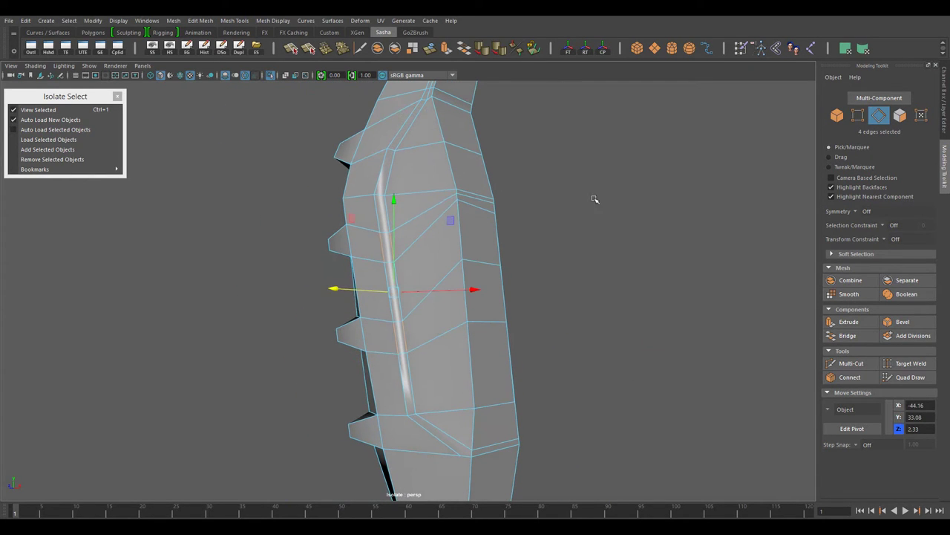
click(448, 323)
mouse_move(449, 324)
alt+mouse_down()
mouse_move(446, 238)
mouse_move(464, 230)
alt+mouse_up()
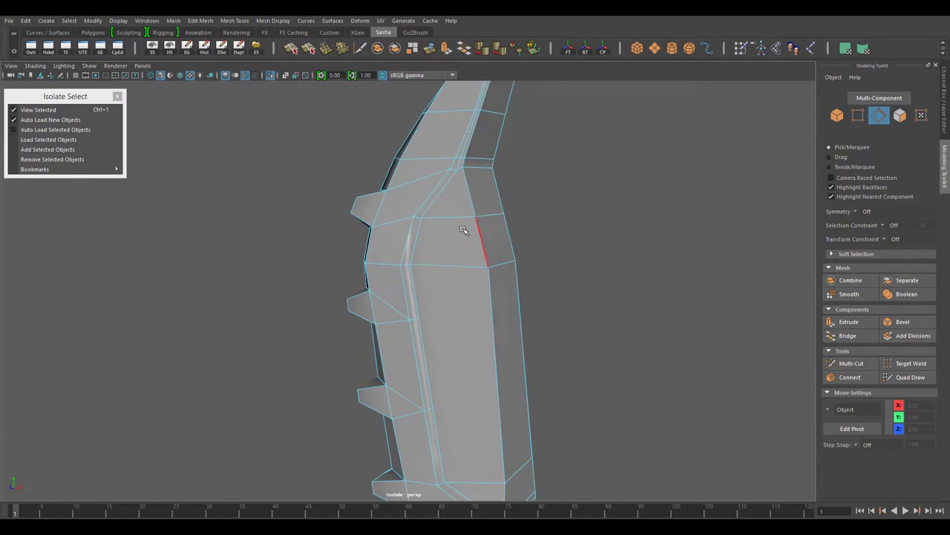
alt+drag(431, 294, 539, 308)
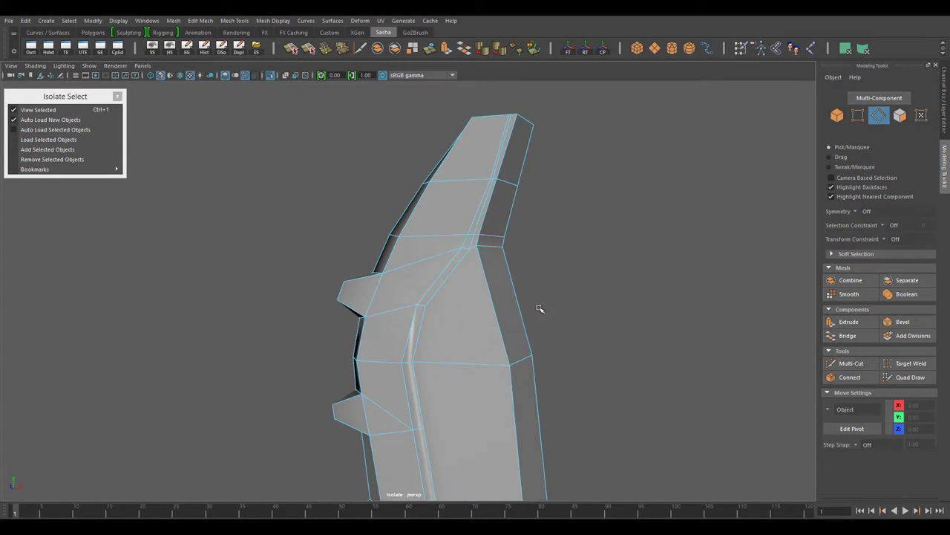
shift+click(507, 260)
mouse_move(507, 260)
alt+mouse_down()
mouse_move(532, 273)
mouse_move(439, 349)
mouse_move(358, 454)
alt+mouse_up()
shift+click(519, 247)
alt+right_drag(459, 417, 548, 422)
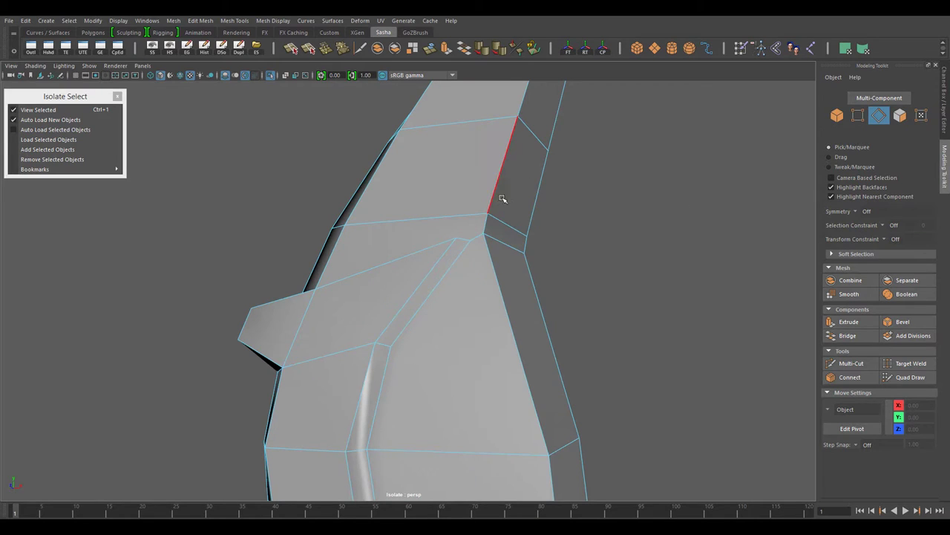
mouse_move(447, 237)
alt+mouse_down()
mouse_move(405, 378)
mouse_move(547, 300)
mouse_move(429, 297)
alt+mouse_up()
Step: Target Weld the four stray vertices along the right edge into one vertex
alt+drag(394, 248, 475, 347)
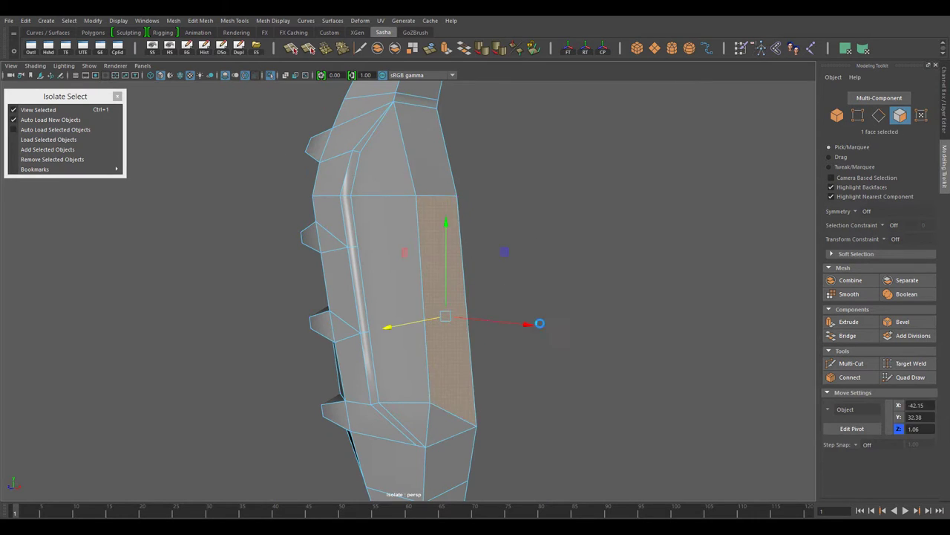
mouse_move(578, 378)
alt+mouse_down()
mouse_move(365, 378)
mouse_move(454, 377)
alt+mouse_up()
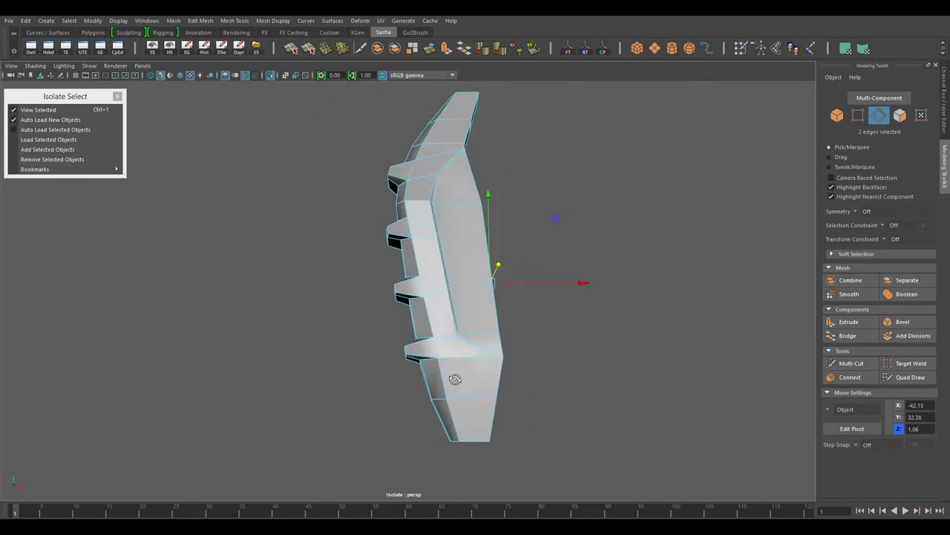
right_drag(386, 244, 386, 346)
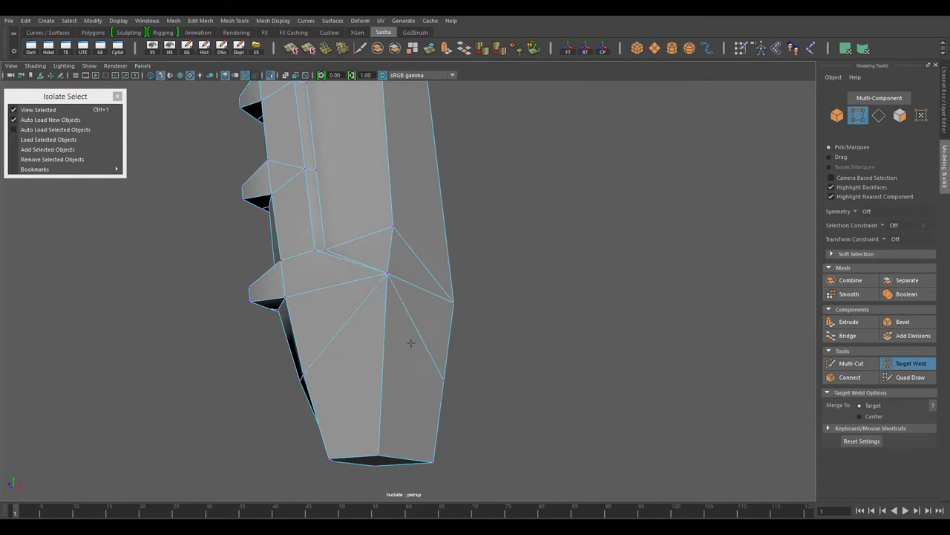
mouse_move(411, 343)
alt+mouse_down()
mouse_move(485, 342)
mouse_move(435, 381)
mouse_move(394, 330)
mouse_move(393, 350)
mouse_move(429, 360)
mouse_move(461, 388)
mouse_move(546, 356)
mouse_move(587, 416)
mouse_move(423, 277)
mouse_move(556, 254)
mouse_move(450, 223)
mouse_move(447, 357)
mouse_move(424, 245)
alt+mouse_up()
Step: Multi-Cut a new edge across the part's top face
shift+right_drag(424, 245, 415, 263)
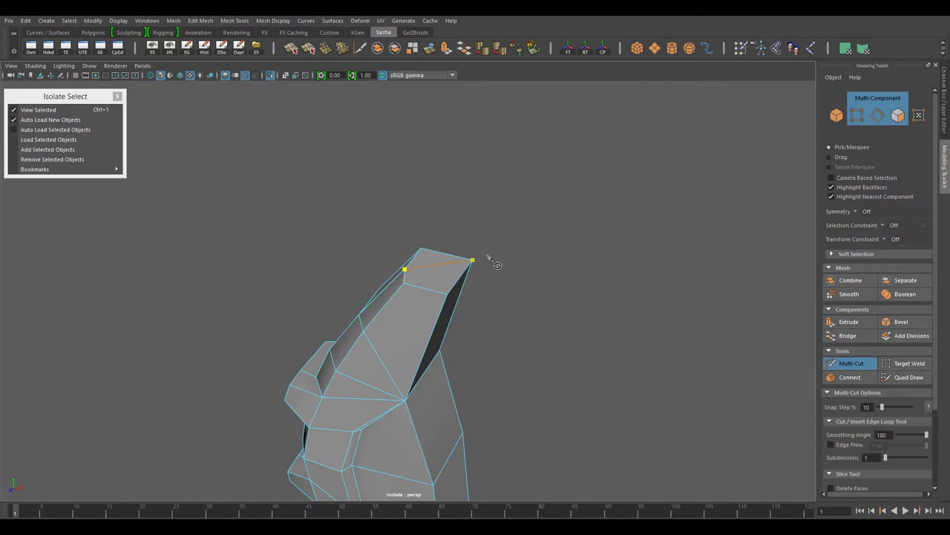
mouse_move(488, 256)
alt+mouse_down()
mouse_move(408, 384)
mouse_move(347, 265)
alt+mouse_up()
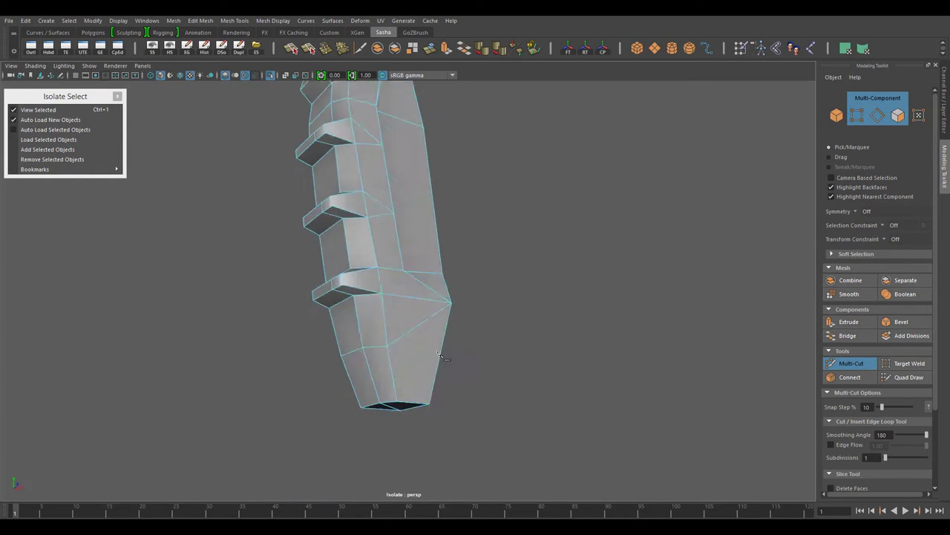
mouse_move(441, 356)
alt+mouse_down()
mouse_move(374, 365)
mouse_move(388, 383)
alt+mouse_up()
key(w)
alt+right_drag(389, 384, 205, 356)
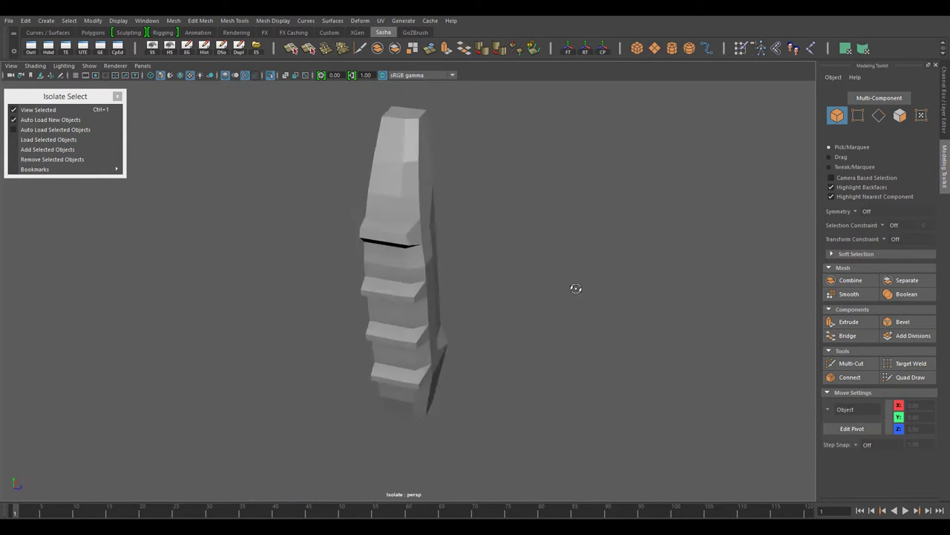
Step: Show the whole rifle, select the pistol grip and isolate it
key(ctrl+1)
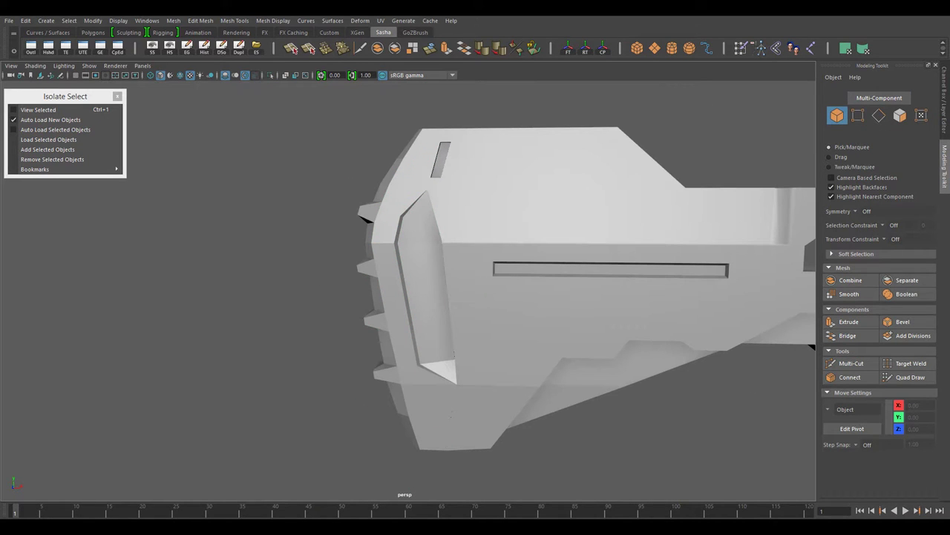
mouse_move(454, 353)
alt+mouse_down()
mouse_move(321, 409)
mouse_move(350, 225)
mouse_move(528, 427)
mouse_move(469, 335)
mouse_move(451, 377)
mouse_move(438, 349)
alt+mouse_up()
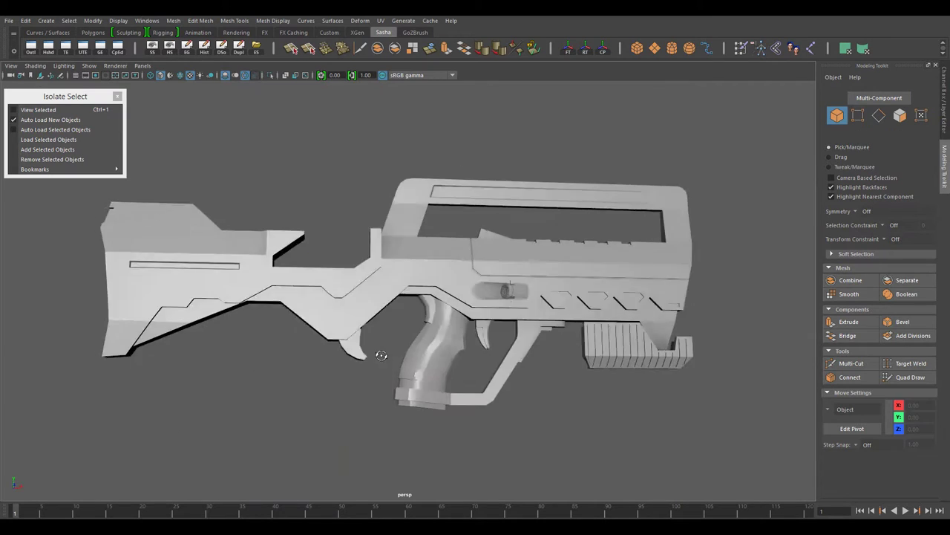
click(438, 349)
key(f)
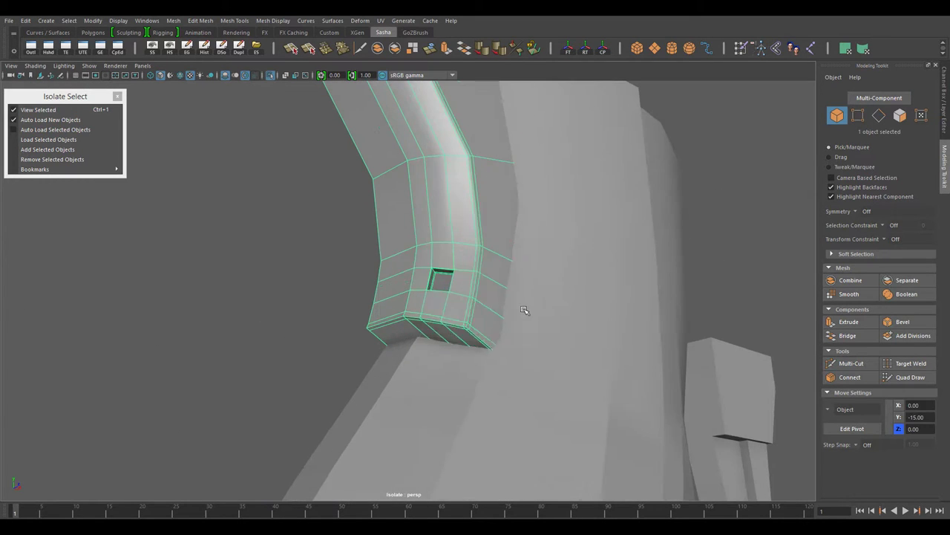
Step: Add divisions to the grip's selected edges and pick an edge on the grip
alt+drag(471, 347, 413, 222)
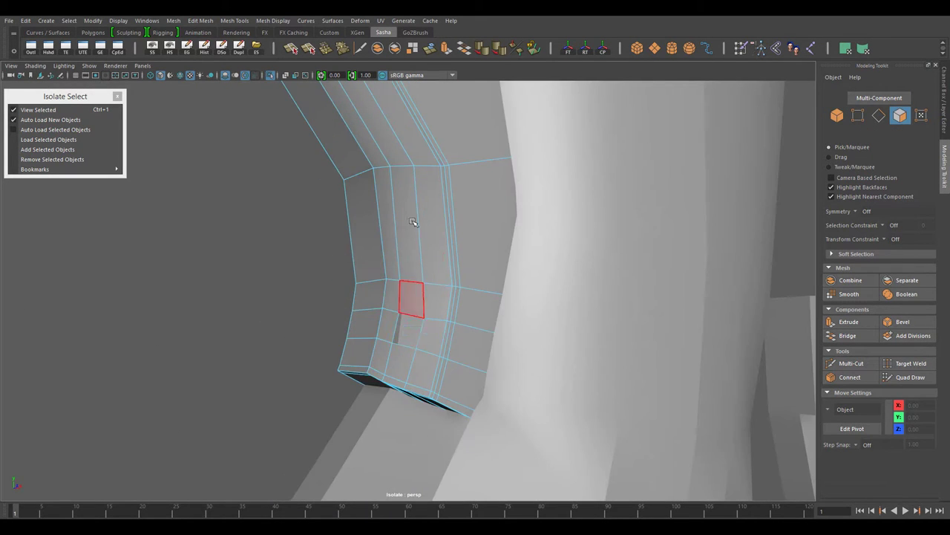
click(364, 312)
alt+drag(364, 312, 491, 307)
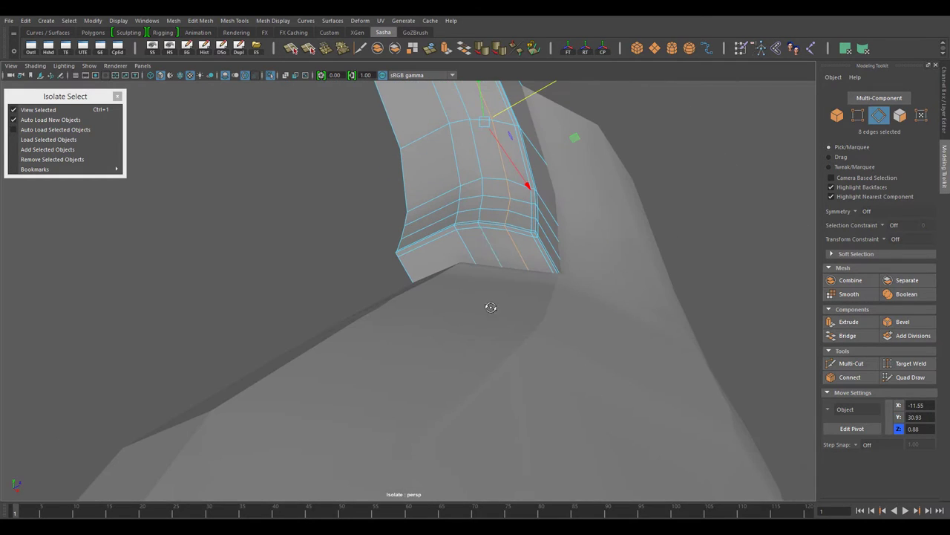
click(476, 228)
alt+drag(475, 229, 442, 244)
right_drag(442, 243, 418, 305)
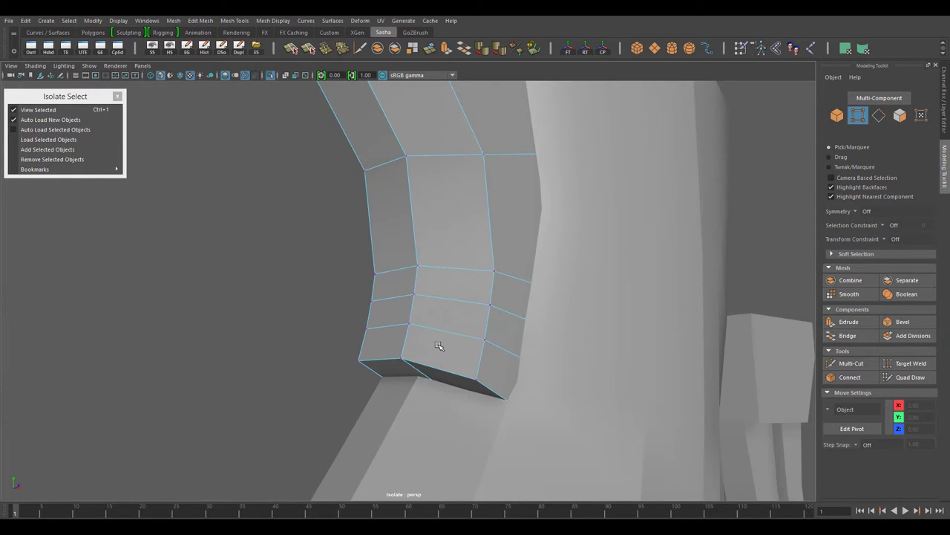
mouse_move(439, 346)
alt+mouse_down()
mouse_move(361, 262)
mouse_move(507, 394)
mouse_move(397, 297)
alt+mouse_up()
Step: Reselect the grip mesh and inspect its faces from a low side view
key(F8)
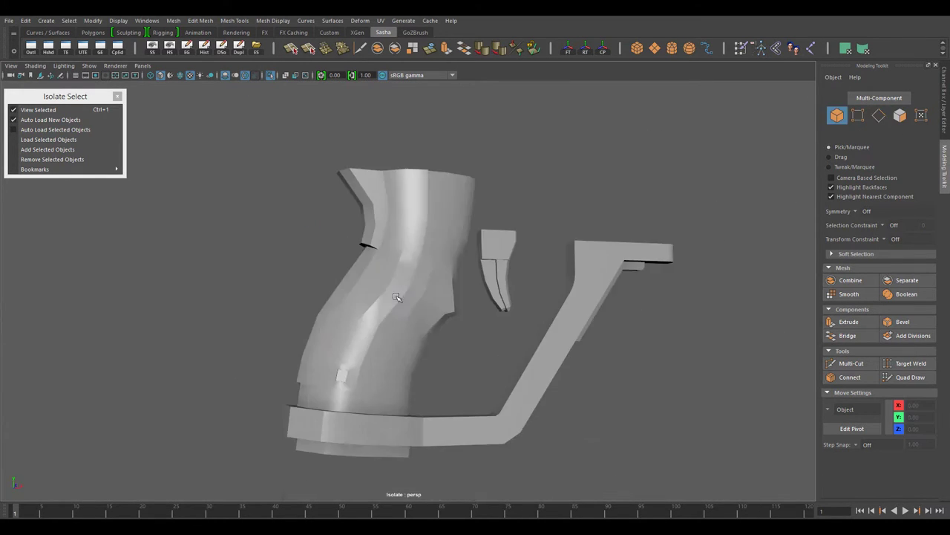
click(396, 297)
scroll(432, 395, up, 3)
mouse_move(491, 318)
alt+mouse_down()
mouse_move(348, 336)
mouse_move(373, 338)
alt+mouse_up()
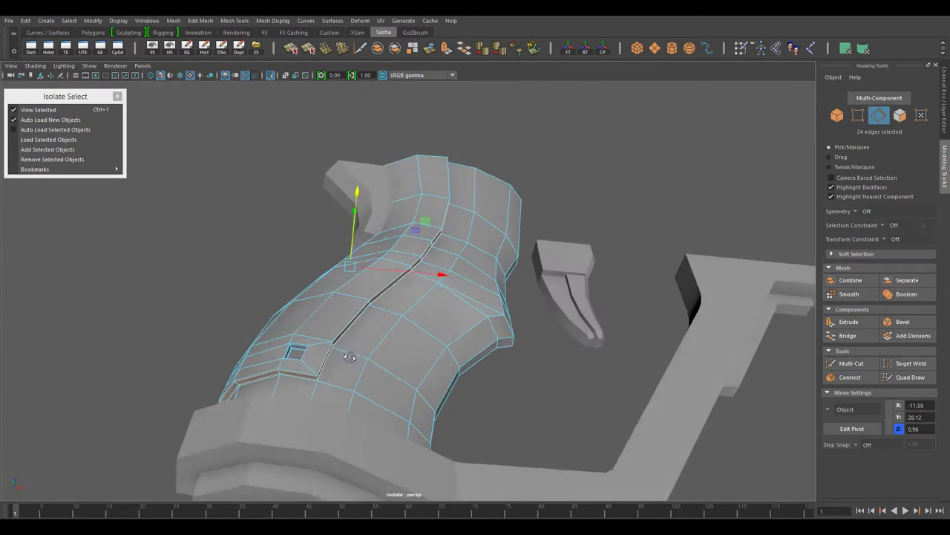
scroll(373, 338, up, 3)
alt+drag(434, 405, 380, 246)
right_click(381, 246)
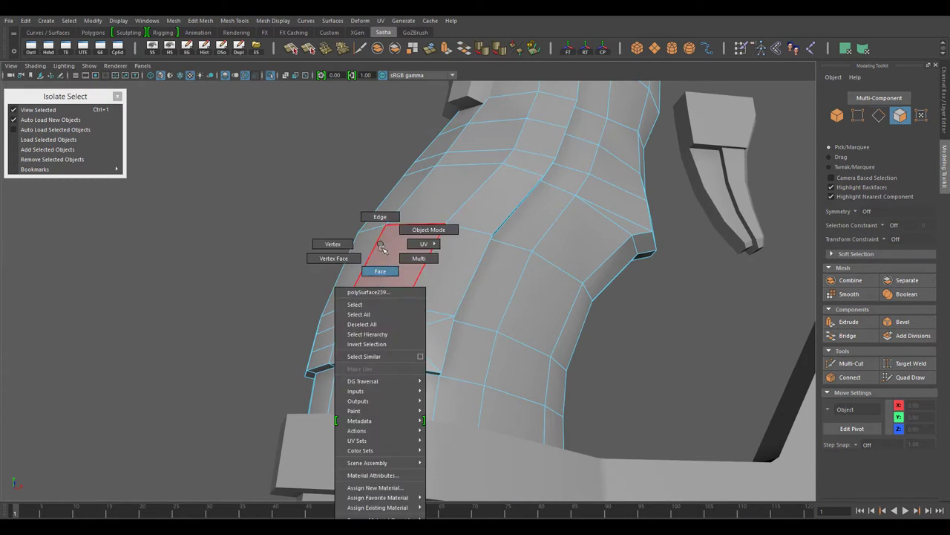
alt+drag(452, 239, 422, 319)
Step: Collapse four edges on the grip's side to close the square hole
click(490, 334)
key(f)
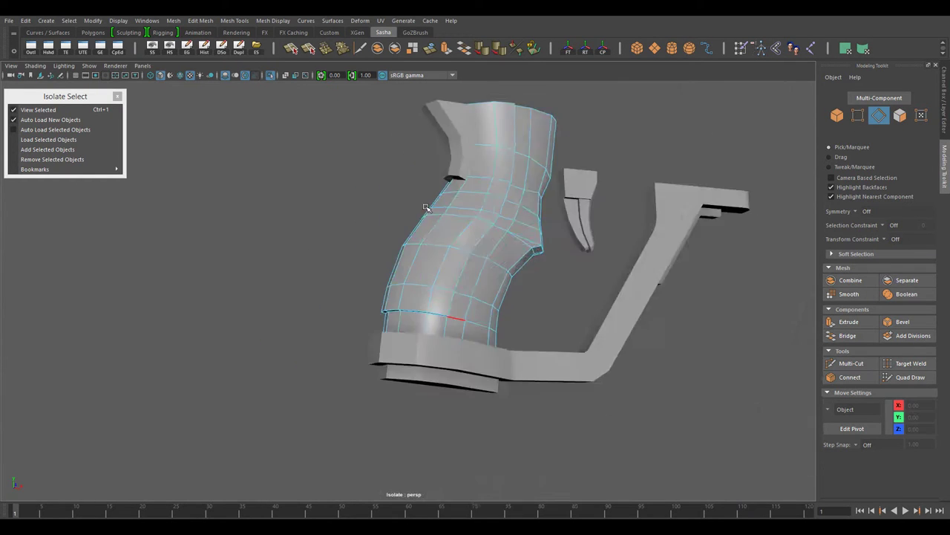
alt+drag(490, 334, 441, 303)
ctrl+click(647, 257)
mouse_move(648, 258)
alt+mouse_down()
mouse_move(510, 329)
mouse_move(516, 359)
alt+mouse_up()
alt+drag(587, 399, 569, 335)
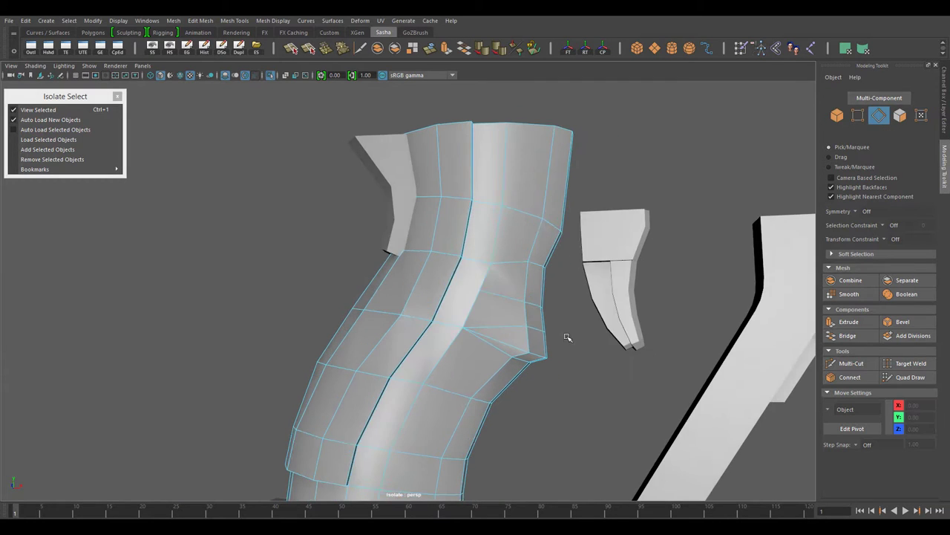
click(576, 361)
click(593, 193)
Step: Inspect the collapsed area of the grip from closer angles
alt+drag(499, 276, 390, 261)
right_click(390, 261)
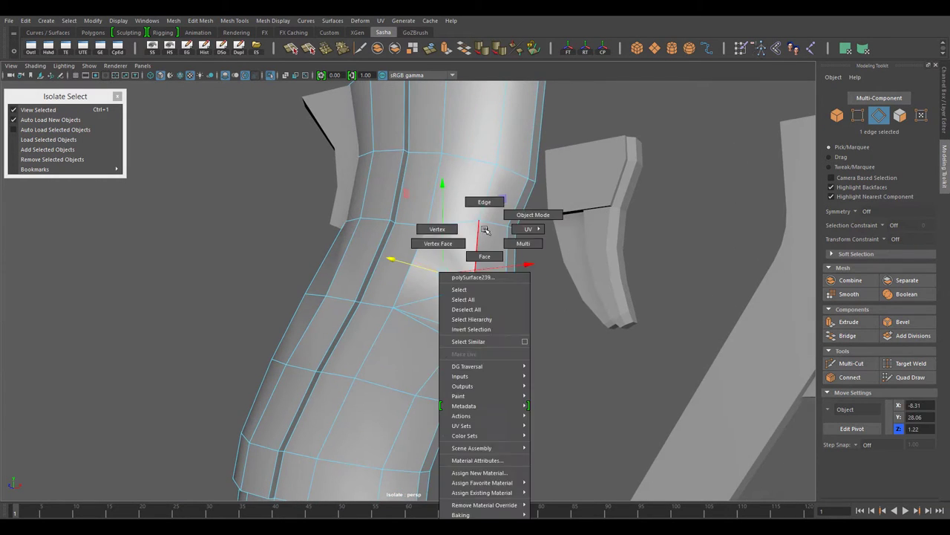
click(416, 265)
scroll(421, 296, down, 3)
alt+drag(421, 295, 392, 304)
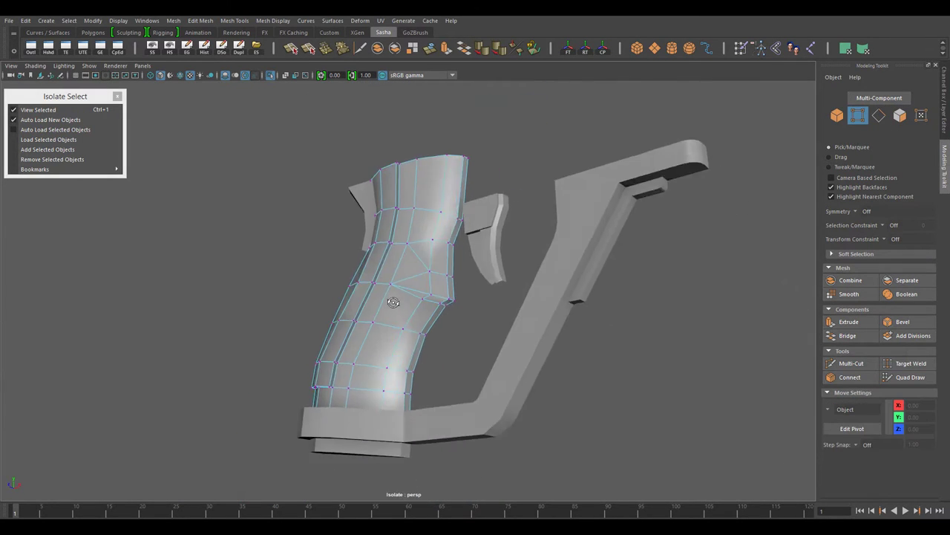
alt+right_drag(392, 304, 562, 382)
mouse_move(562, 382)
alt+mouse_down()
mouse_move(468, 362)
mouse_move(586, 365)
mouse_move(492, 346)
alt+mouse_up()
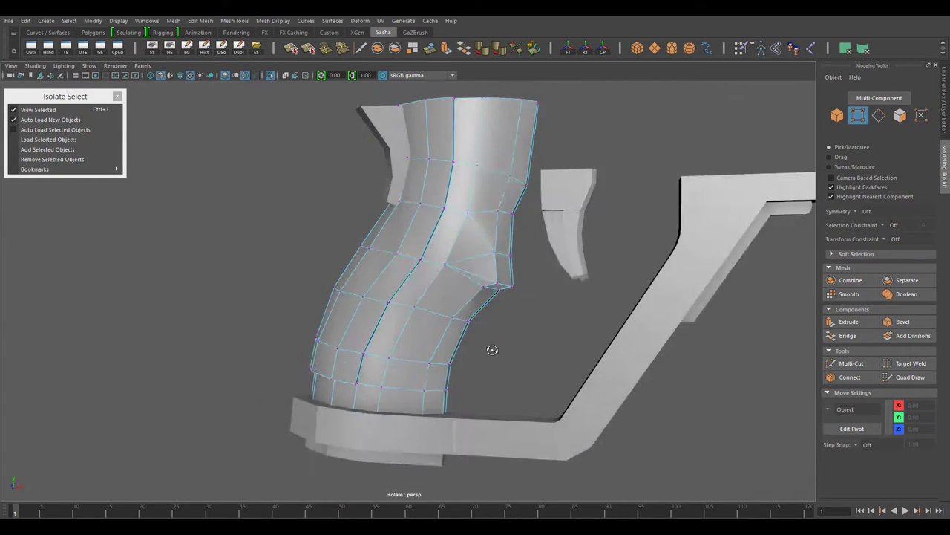
Step: Switch to object selection and select the angled bracket piece
right_click(453, 245)
click(505, 225)
scroll(436, 317, down, 3)
click(437, 317)
Step: Select the edge loops around the bent bar's end cap
alt+drag(436, 317, 419, 305)
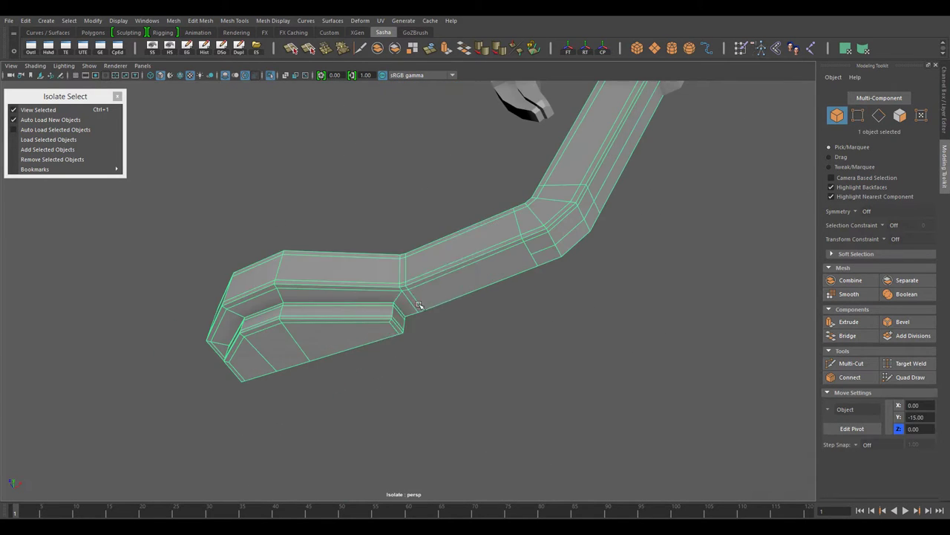
scroll(375, 323, up, 2)
shift+click(414, 311)
shift+double_click(469, 338)
mouse_move(469, 337)
alt+mouse_down()
mouse_move(514, 276)
mouse_move(381, 346)
mouse_move(392, 327)
alt+mouse_up()
double_click(382, 346)
shift+double_click(366, 213)
mouse_move(367, 214)
alt+mouse_down()
mouse_move(524, 314)
mouse_move(423, 238)
alt+mouse_up()
mouse_move(526, 307)
alt+mouse_down()
mouse_move(482, 297)
mouse_move(515, 291)
mouse_move(477, 222)
mouse_move(499, 420)
mouse_move(451, 361)
mouse_move(300, 397)
mouse_move(418, 295)
mouse_move(375, 341)
alt+mouse_up()
double_click(477, 223)
double_click(375, 341)
Step: Target Weld vertices at the bar's end
mouse_move(514, 287)
alt+mouse_down()
mouse_move(668, 307)
mouse_move(458, 280)
alt+mouse_up()
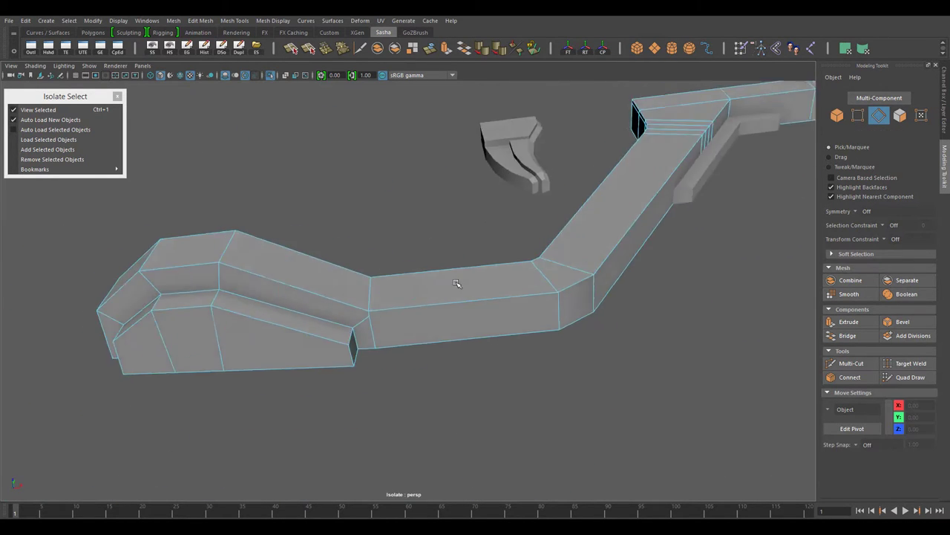
scroll(459, 280, up, 5)
shift+right_drag(456, 215, 596, 275)
mouse_move(596, 275)
alt+mouse_down()
mouse_move(371, 312)
mouse_move(209, 449)
mouse_move(334, 371)
alt+mouse_up()
key(w)
Step: Collapse the end-cap edges into a single vertex
scroll(492, 411, up, 5)
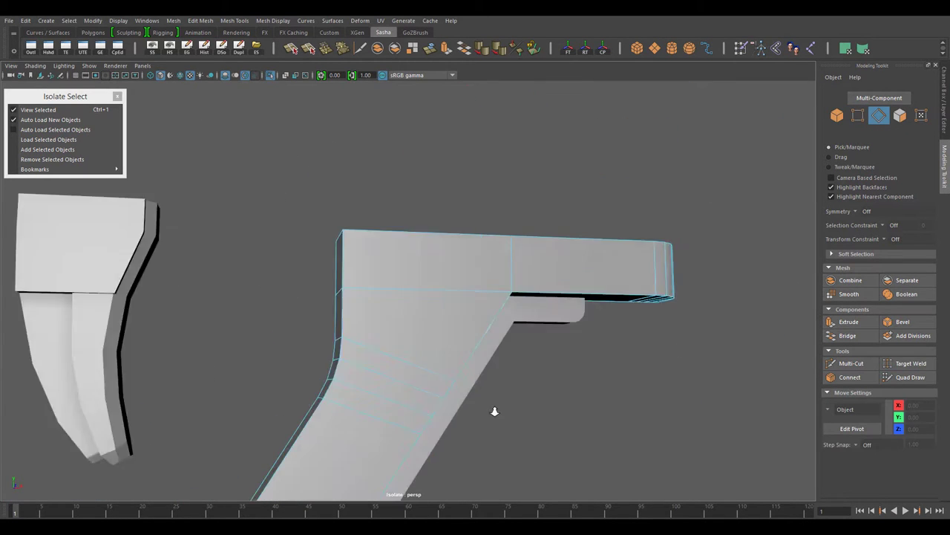
alt+drag(492, 411, 378, 346)
shift+right_drag(338, 202, 338, 202)
alt+drag(338, 201, 487, 346)
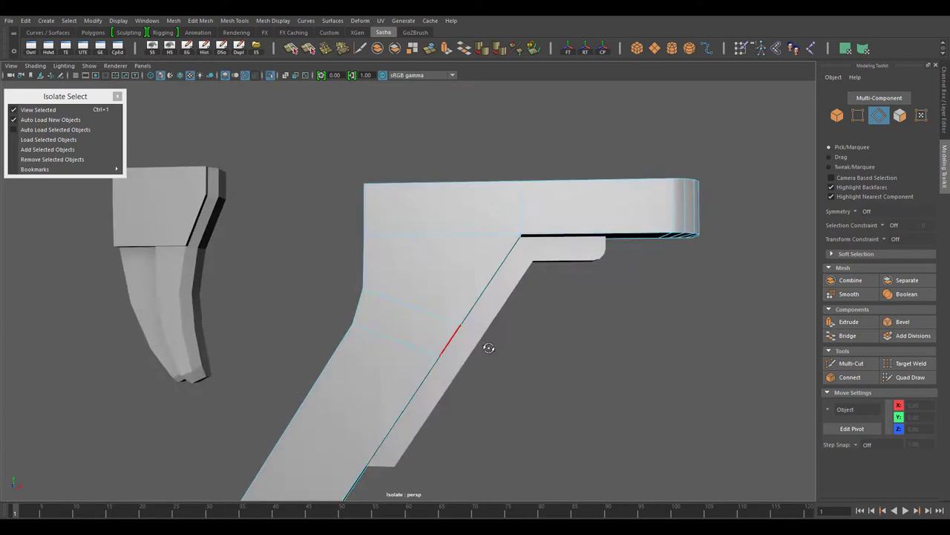
scroll(432, 314, down, 5)
mouse_move(433, 314)
alt+mouse_down()
mouse_move(558, 392)
mouse_move(408, 415)
mouse_move(503, 316)
alt+mouse_up()
scroll(503, 317, up, 5)
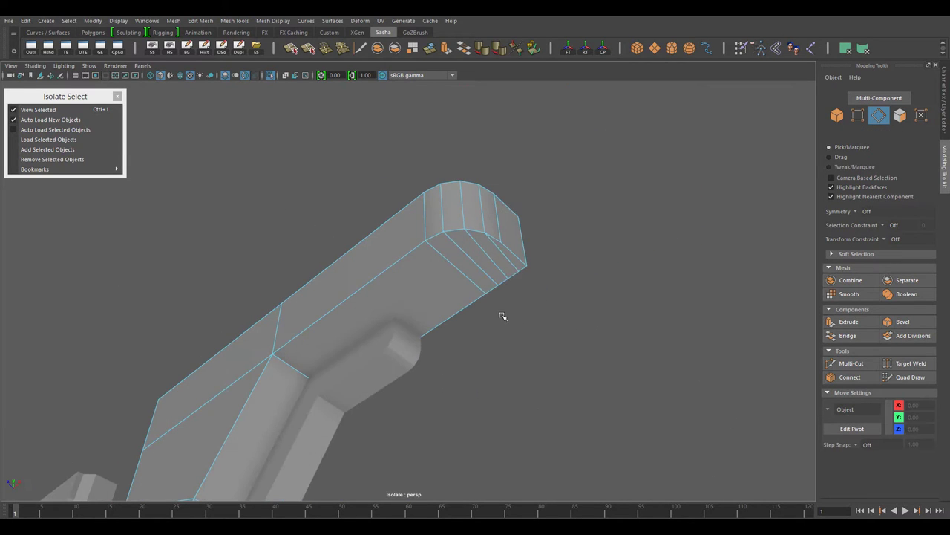
click(622, 196)
Step: Select an edge at the bar's tip and Target Weld its leftover vertices
mouse_move(622, 196)
alt+mouse_down()
mouse_move(397, 357)
mouse_move(431, 367)
mouse_move(446, 228)
alt+mouse_up()
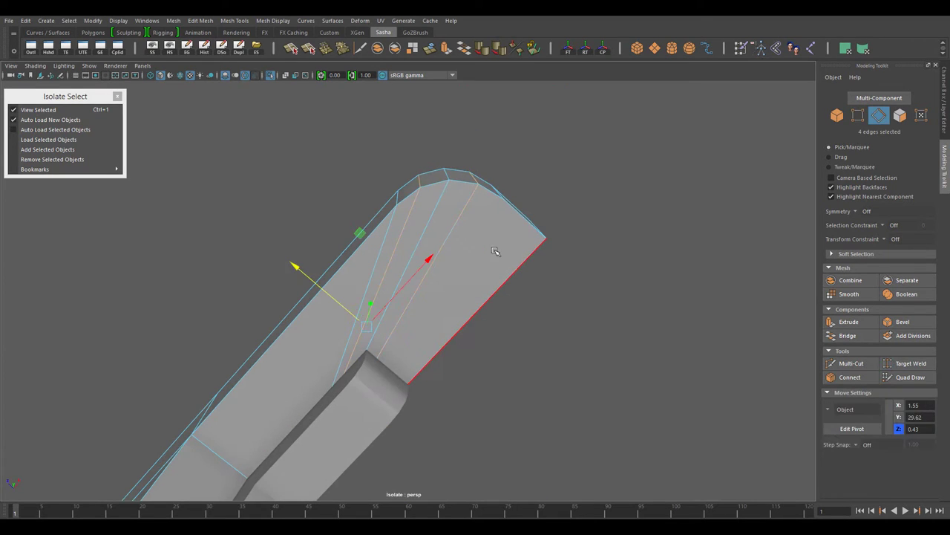
mouse_move(495, 251)
alt+mouse_down()
mouse_move(415, 223)
mouse_move(386, 259)
mouse_move(426, 244)
mouse_move(362, 291)
mouse_move(550, 262)
alt+mouse_up()
click(424, 204)
mouse_move(598, 221)
shift+right_down()
mouse_move(552, 257)
mouse_move(564, 282)
shift+right_up()
mouse_move(564, 282)
alt+mouse_down()
mouse_move(488, 346)
mouse_move(401, 223)
mouse_move(313, 371)
mouse_move(464, 238)
alt+mouse_up()
key(w)
mouse_move(494, 290)
alt+mouse_down()
mouse_move(566, 333)
mouse_move(540, 293)
mouse_move(523, 175)
mouse_move(364, 335)
alt+mouse_up()
key(w)
mouse_move(287, 315)
alt+mouse_down()
mouse_move(566, 436)
mouse_move(519, 386)
mouse_move(454, 358)
mouse_move(482, 354)
mouse_move(512, 401)
alt+mouse_up()
key(w)
Step: Collapse the top-bend corner edge and weld that vertex onto its neighbour
key(F8)
drag(515, 320, 550, 356)
key(f)
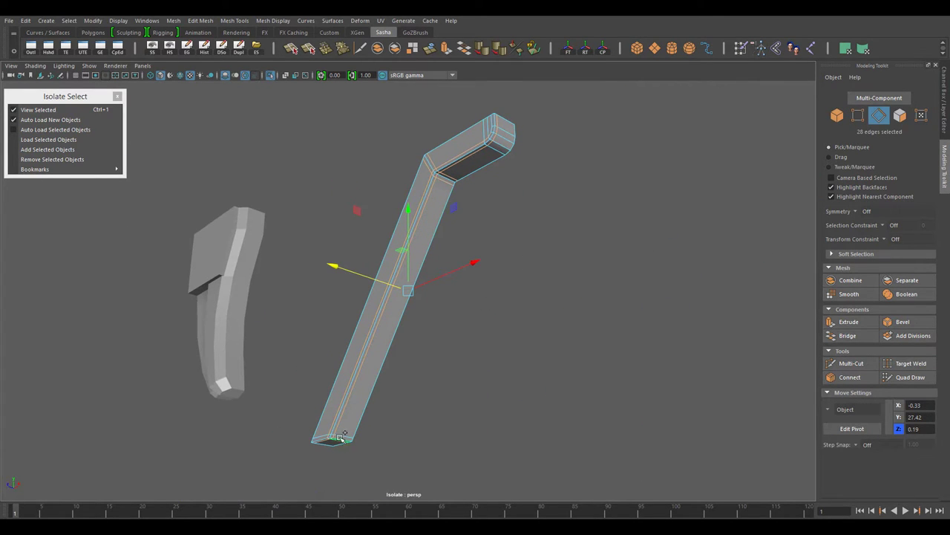
scroll(453, 311, up, 3)
click(473, 195)
scroll(544, 279, up, 2)
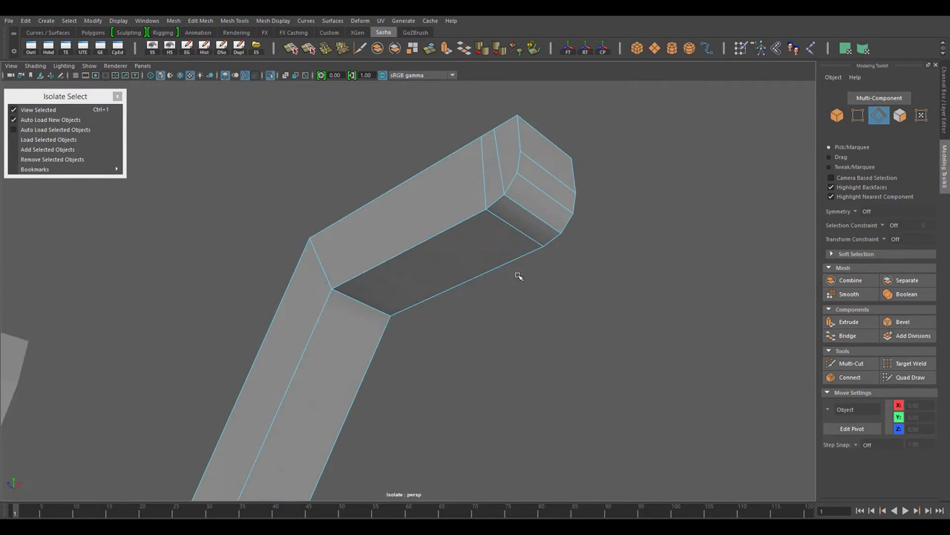
scroll(481, 177, up, 1)
shift+right_drag(651, 96, 704, 98)
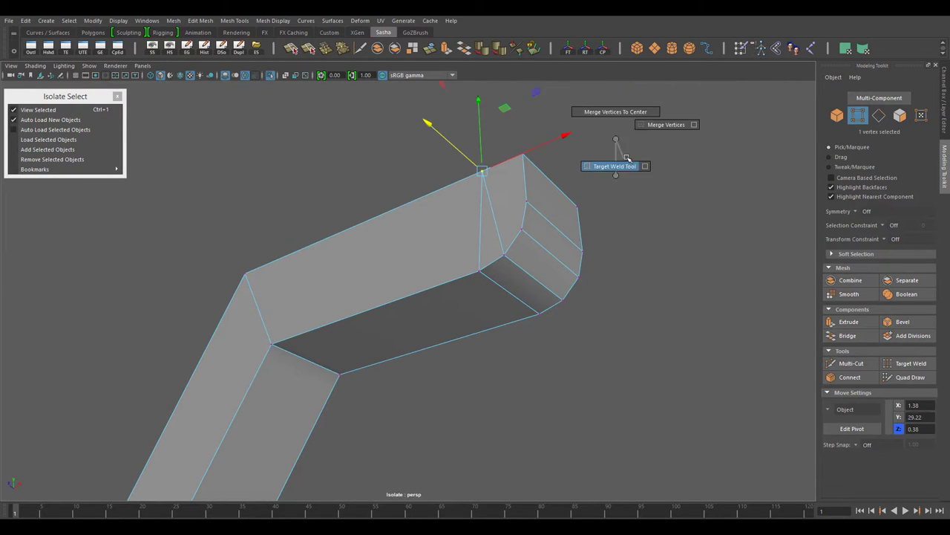
drag(265, 287, 478, 240)
key(w)
Step: Bring the pistol grip back into view in object selection mode
scroll(460, 302, down, 5)
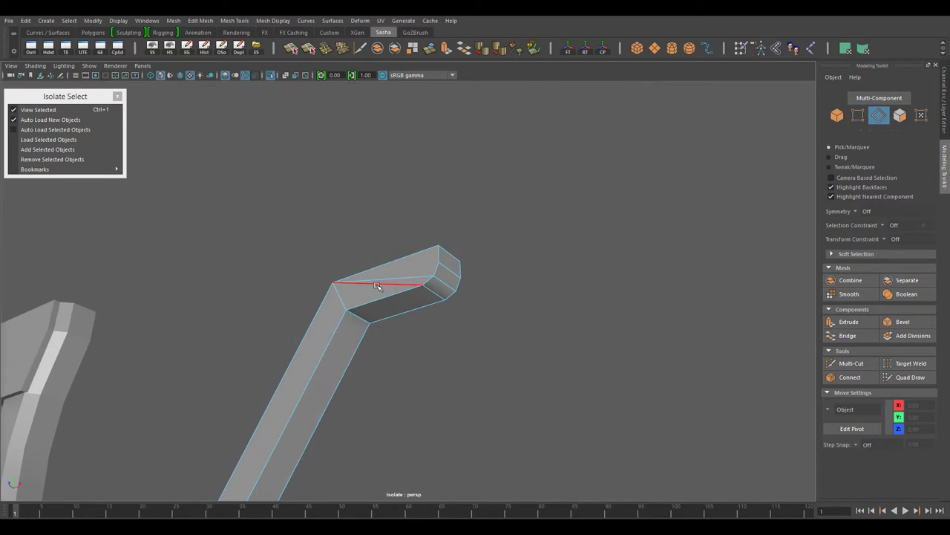
alt+drag(461, 302, 452, 340)
key(F8)
Step: Frame the grip, convert it to edges and check its edge loops
click(170, 259)
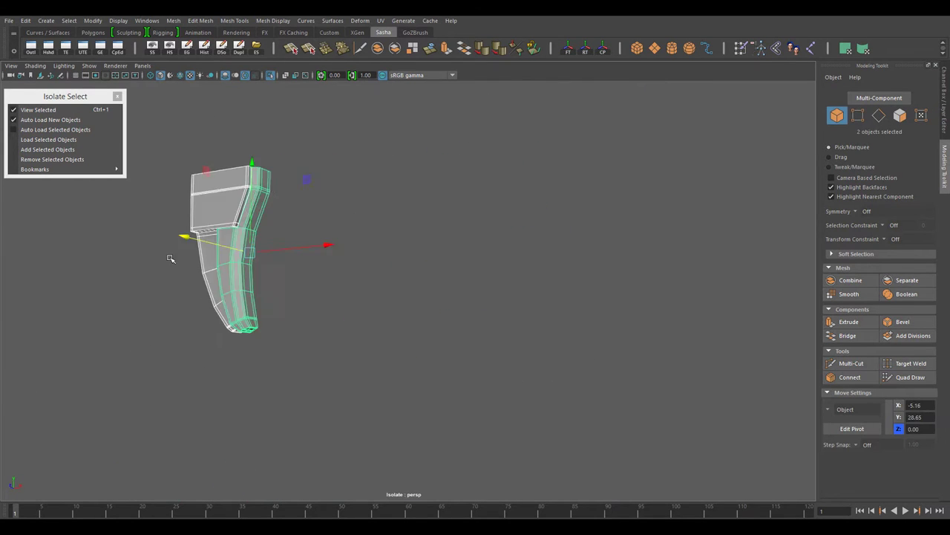
key(f)
key(ctrl+F10)
mouse_move(420, 241)
alt+mouse_down()
mouse_move(471, 329)
mouse_move(460, 297)
alt+mouse_up()
scroll(433, 259, up, 5)
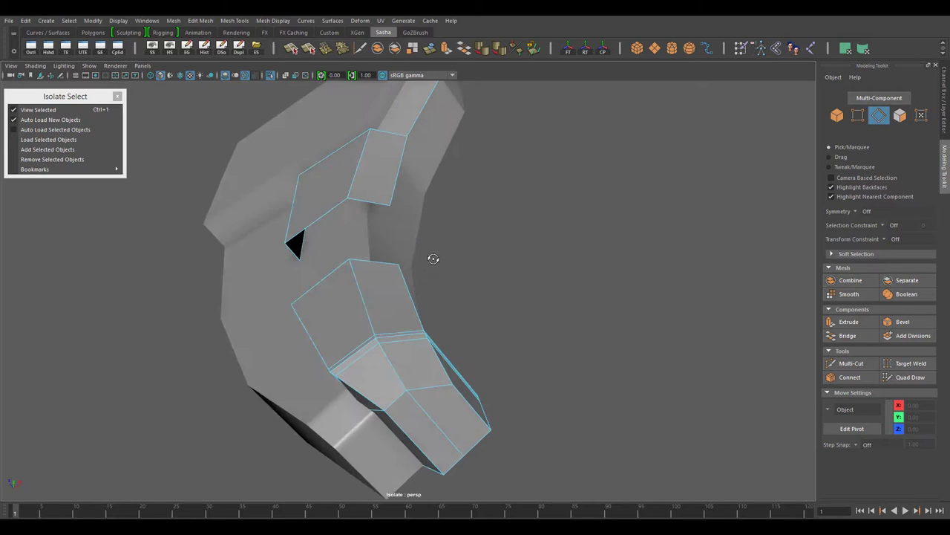
double_click(450, 270)
alt+drag(436, 266, 520, 312)
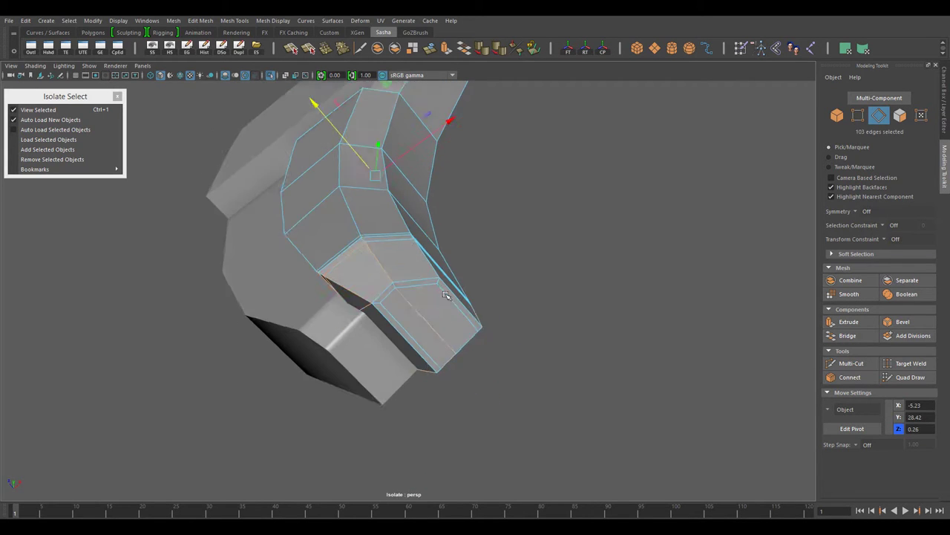
scroll(644, 396, up, 3)
scroll(519, 356, down, 5)
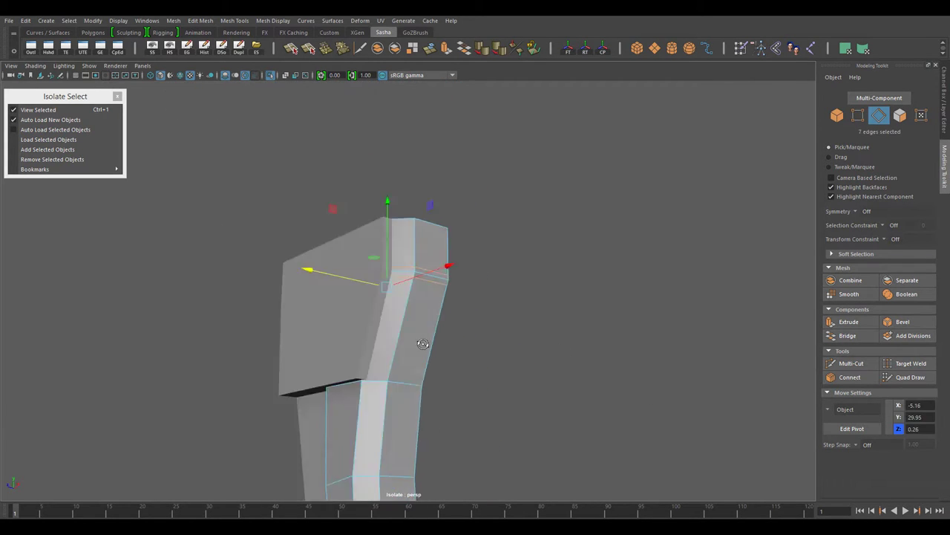
mouse_move(340, 265)
alt+mouse_down()
mouse_move(333, 304)
mouse_move(487, 323)
alt+mouse_up()
click(487, 323)
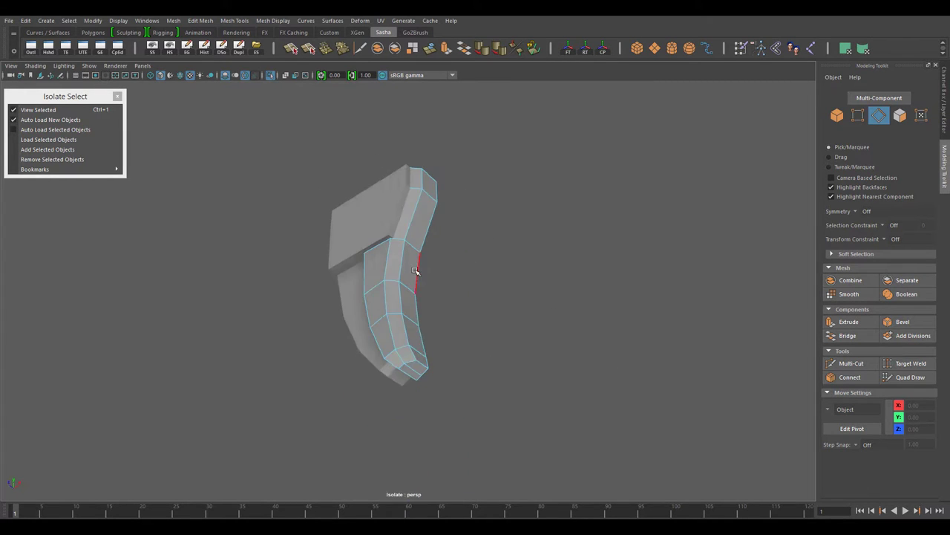
Step: Select and compare further edge loops running along the grip
alt+drag(413, 287, 453, 305)
key(F10)
scroll(474, 319, up, 3)
double_click(473, 319)
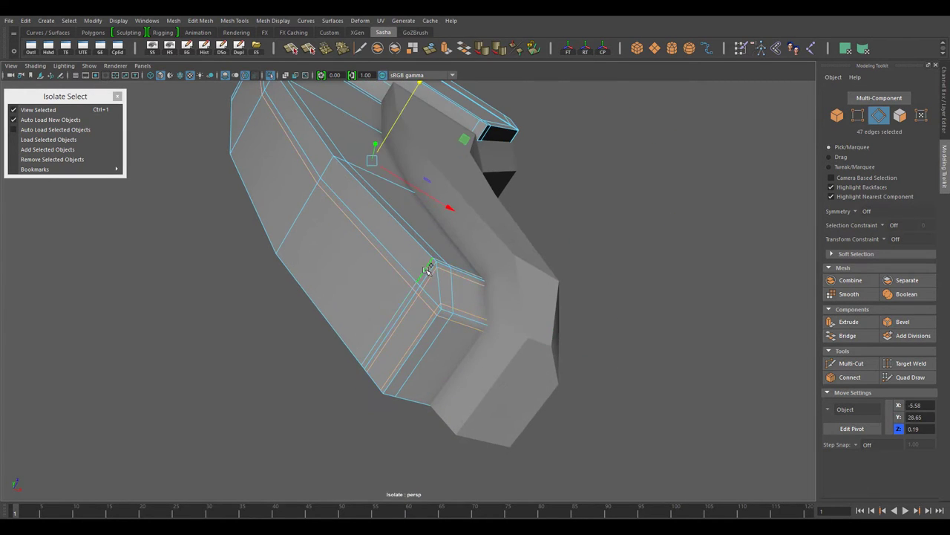
alt+drag(428, 270, 364, 297)
scroll(386, 282, down, 3)
double_click(364, 297)
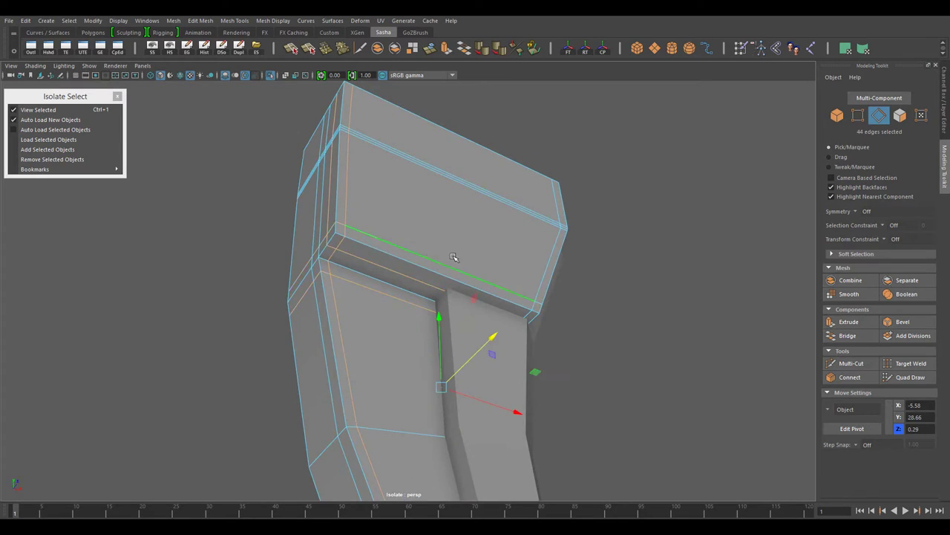
mouse_move(453, 257)
alt+mouse_down()
mouse_move(403, 260)
mouse_move(457, 293)
alt+mouse_up()
scroll(403, 260, down, 3)
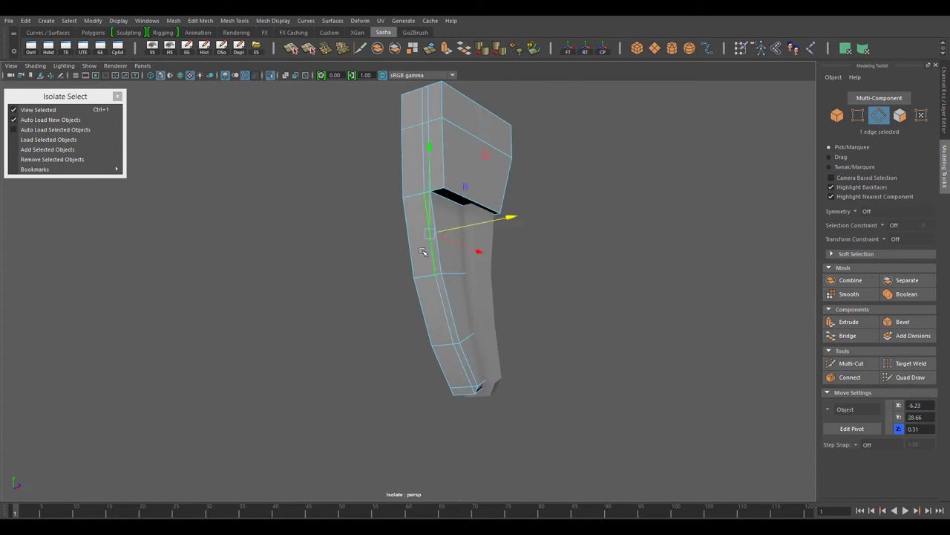
scroll(437, 327, up, 3)
alt+drag(530, 394, 497, 289)
scroll(496, 289, down, 3)
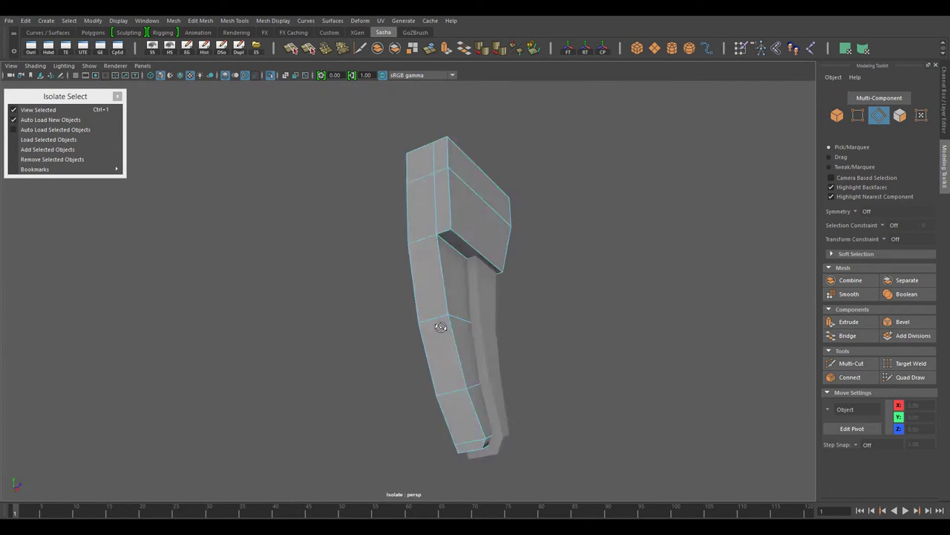
Step: Target Weld the block's corner vertices, including the top corner, onto their neighbours
alt+drag(440, 327, 488, 403)
scroll(488, 403, up, 5)
shift+right_drag(525, 170, 586, 165)
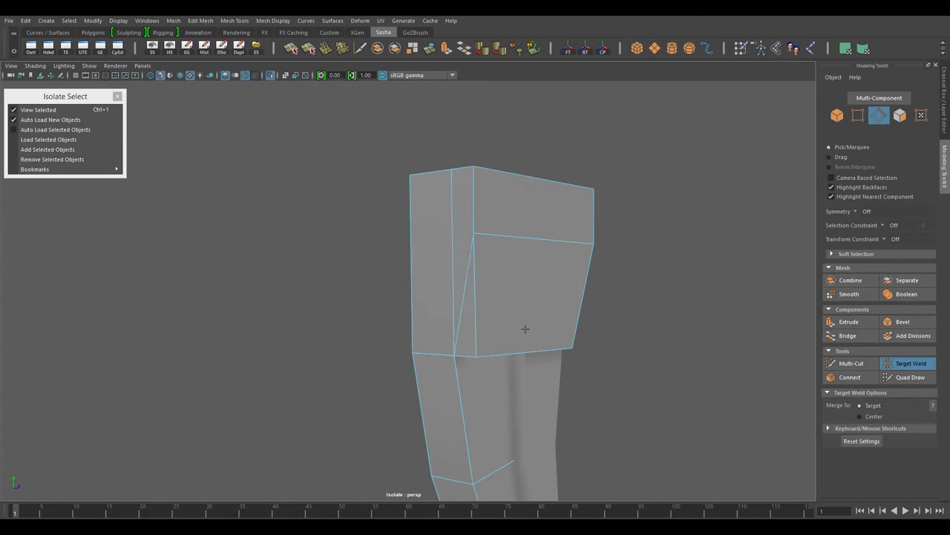
key(w)
mouse_move(525, 329)
alt+mouse_down()
mouse_move(455, 234)
mouse_move(430, 275)
alt+mouse_up()
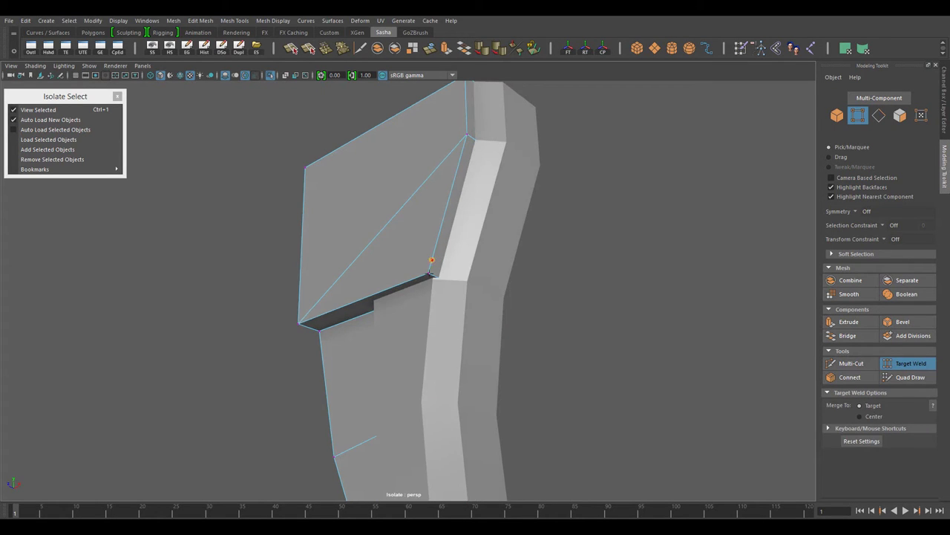
scroll(453, 311, down, 5)
alt+drag(453, 311, 539, 328)
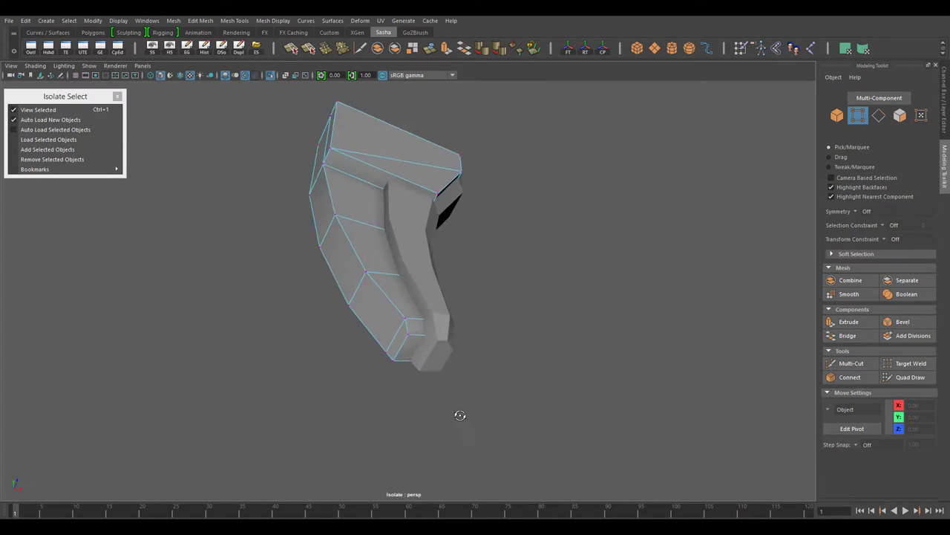
alt+drag(460, 415, 446, 386)
right_click(372, 244)
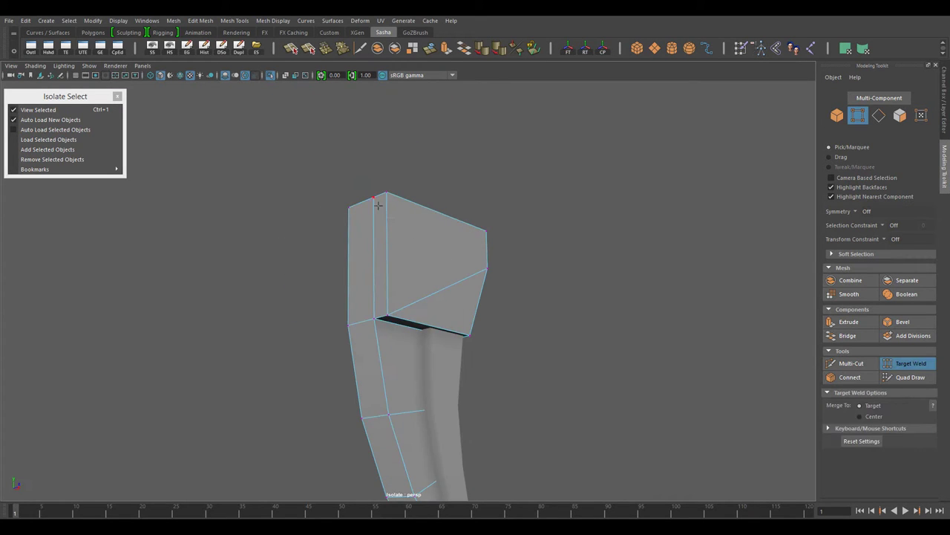
alt+right_drag(484, 286, 558, 382)
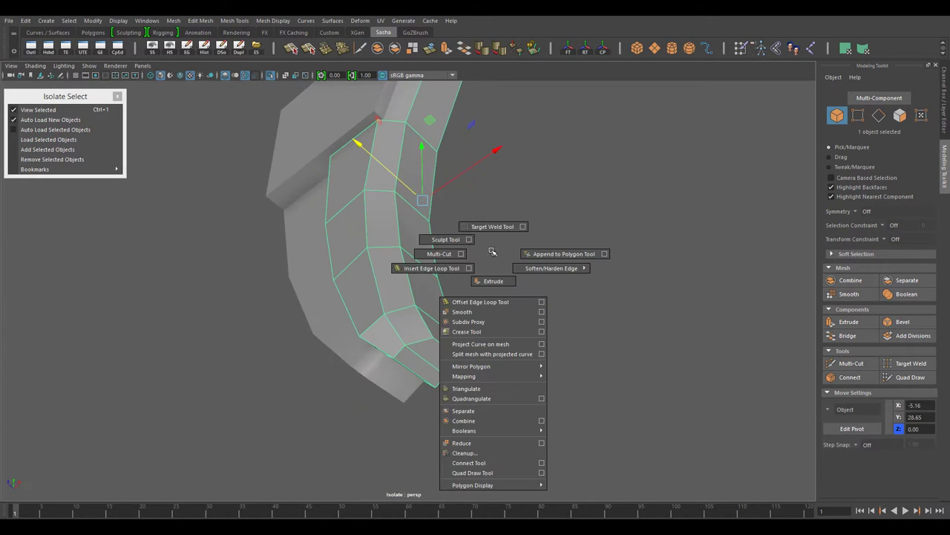
shift+right_drag(493, 253, 493, 227)
mouse_move(492, 227)
alt+mouse_down()
mouse_move(435, 400)
mouse_move(536, 378)
alt+mouse_up()
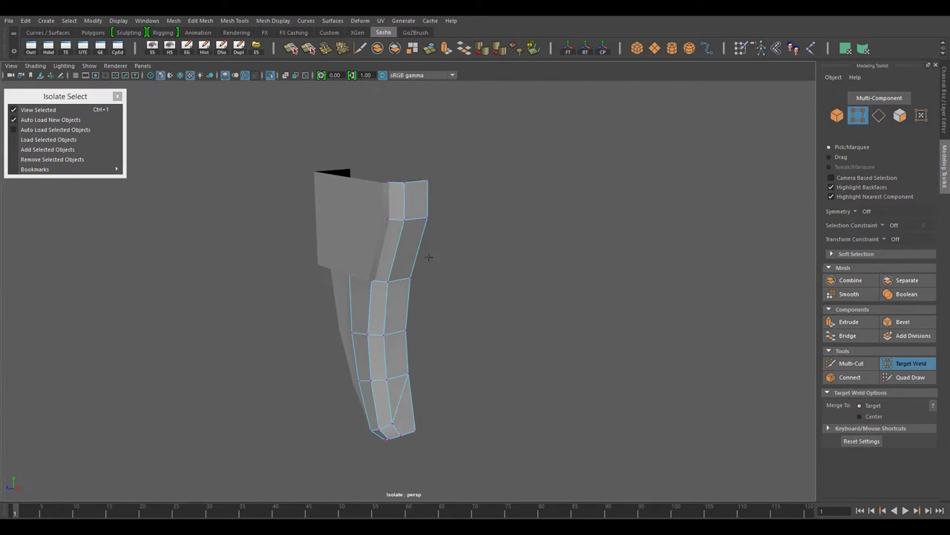
Step: Turn off Isolate Select to show the whole rifle and clear the selection
key(F8)
key(ctrl+1)
mouse_move(409, 306)
alt+mouse_down()
mouse_move(280, 297)
mouse_move(507, 383)
alt+mouse_up()
click(508, 383)
Step: Isolate the stock and orbit in close on its groove
click(245, 335)
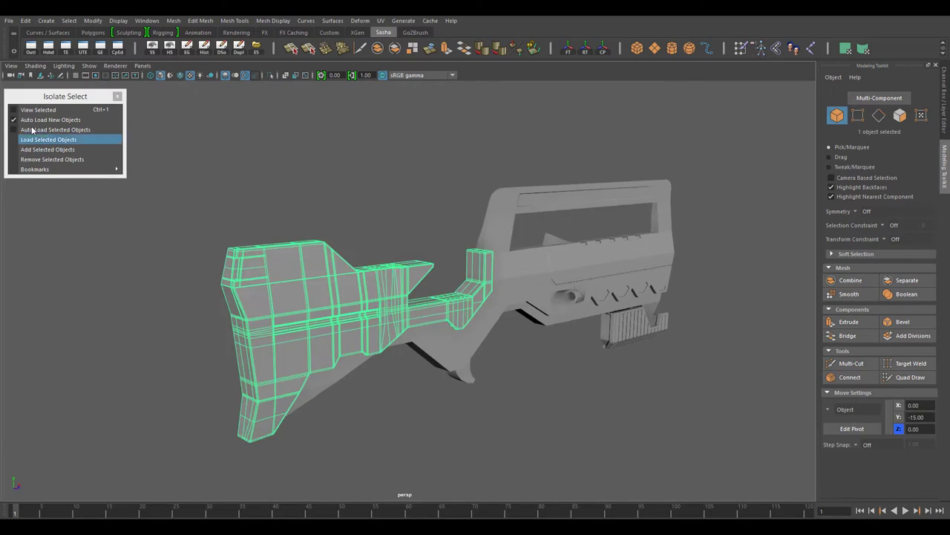
click(49, 139)
scroll(371, 260, up, 5)
key(F8)
alt+drag(433, 369, 496, 340)
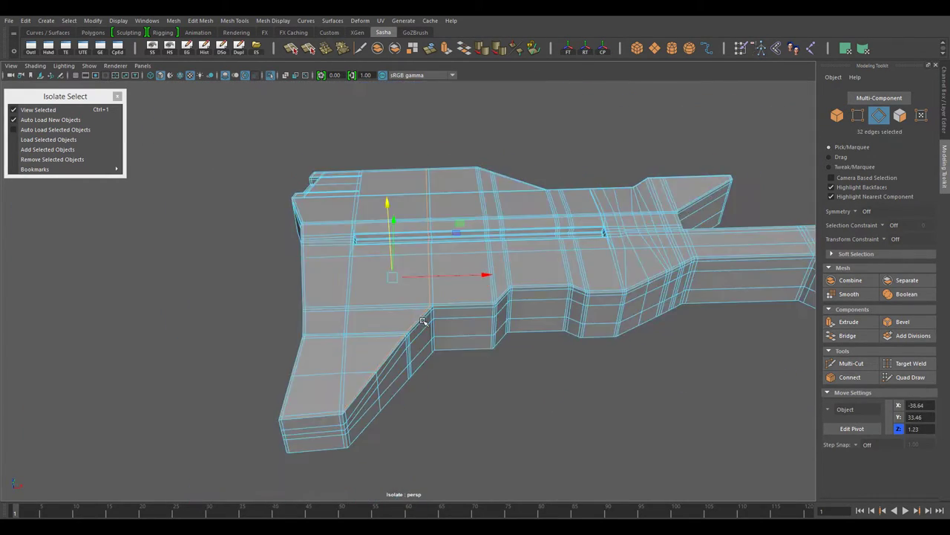
mouse_move(468, 318)
alt+mouse_down()
mouse_move(632, 467)
mouse_move(465, 435)
mouse_move(528, 342)
mouse_move(500, 333)
mouse_move(511, 314)
mouse_move(532, 352)
mouse_move(568, 219)
mouse_move(435, 352)
mouse_move(487, 250)
mouse_move(219, 312)
alt+mouse_up()
Step: Select the edge loops running along the stock's horizontal groove
shift+double_click(516, 334)
shift+double_click(511, 314)
ctrl+double_click(511, 314)
shift+double_click(219, 312)
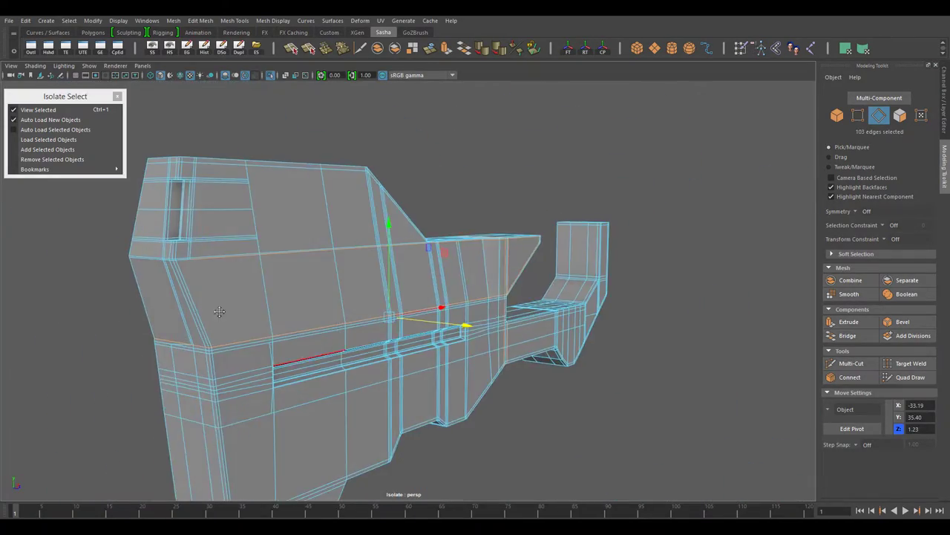
alt+right_drag(219, 312, 584, 408)
shift+double_click(468, 399)
mouse_move(584, 408)
alt+mouse_down()
mouse_move(468, 399)
mouse_move(492, 333)
alt+mouse_up()
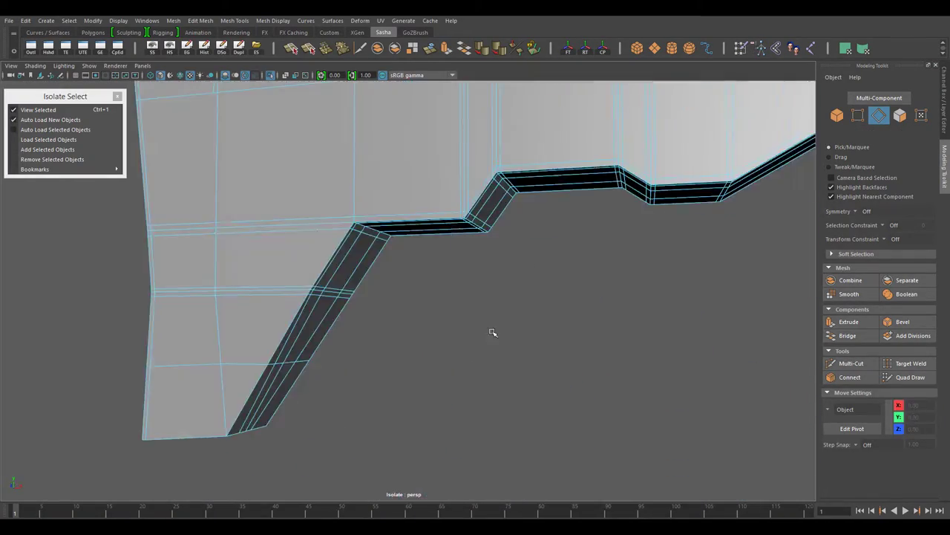
mouse_move(269, 304)
alt+mouse_down()
mouse_move(548, 382)
mouse_move(512, 363)
mouse_move(619, 233)
mouse_move(592, 322)
alt+mouse_up()
click(547, 381)
Step: Reselect the groove edge loops, checking them from angles around the slot
double_click(506, 319)
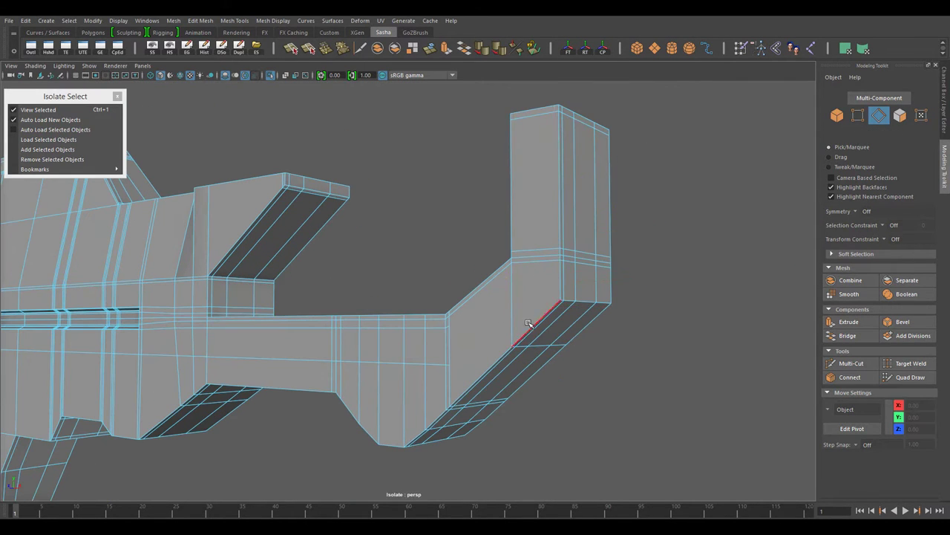
alt+drag(542, 127, 398, 349)
shift+double_click(399, 344)
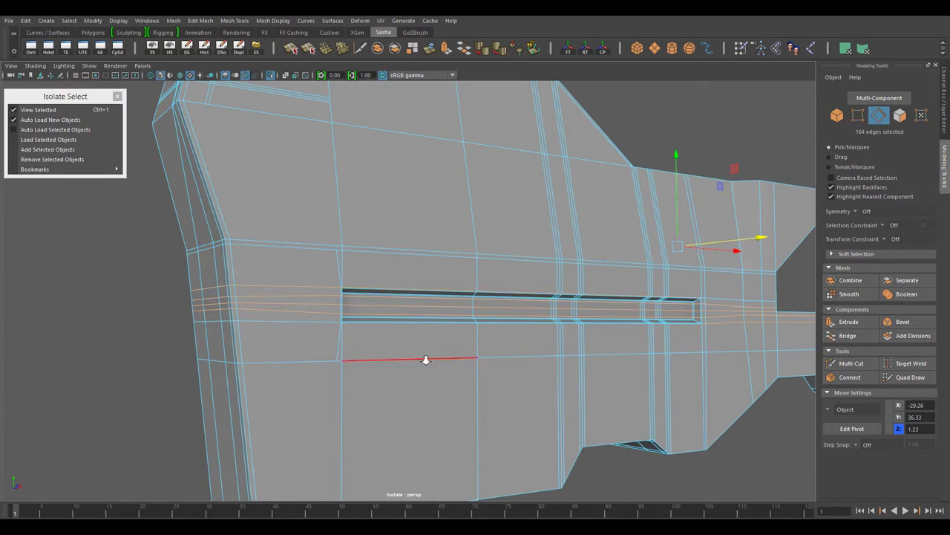
alt+right_drag(426, 360, 530, 421)
mouse_move(530, 420)
alt+mouse_down()
mouse_move(495, 350)
mouse_move(515, 394)
alt+mouse_up()
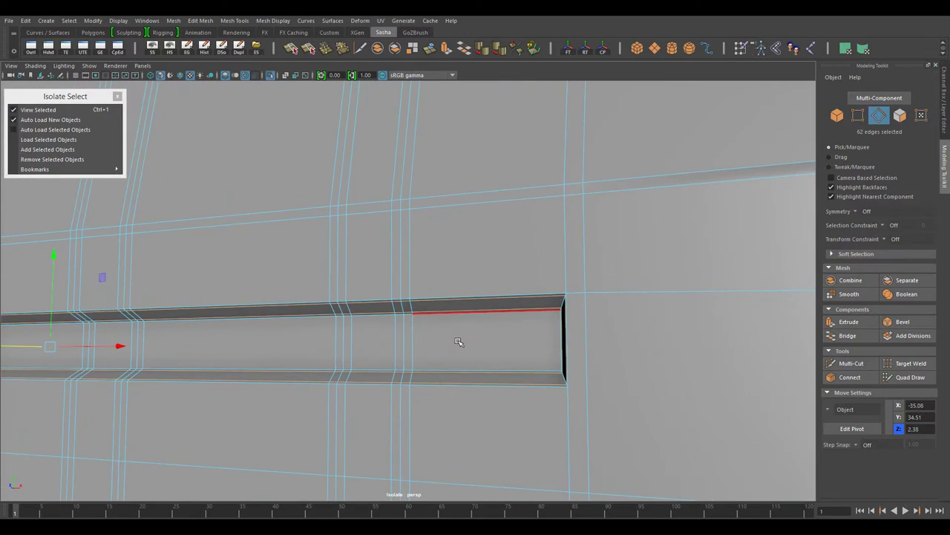
alt+right_drag(458, 341, 542, 335)
alt+drag(543, 335, 497, 290)
alt+right_drag(542, 314, 564, 282)
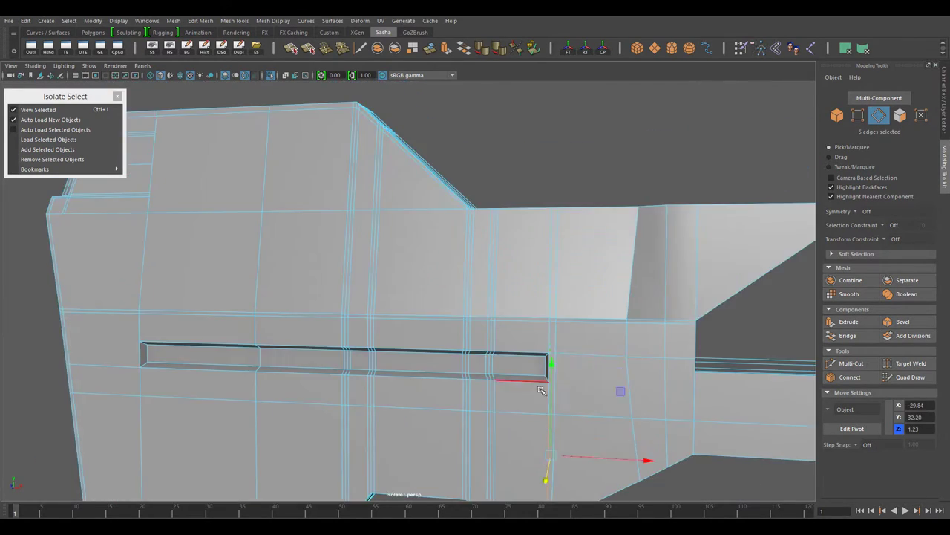
mouse_move(564, 282)
alt+mouse_down()
mouse_move(534, 244)
mouse_move(416, 283)
mouse_move(555, 346)
mouse_move(509, 389)
alt+mouse_up()
double_click(543, 354)
Step: Narrow the selection to a single edge on the bar and activate Multi-Cut
mouse_move(396, 280)
alt+mouse_down()
mouse_move(467, 272)
mouse_move(431, 297)
mouse_move(289, 308)
mouse_move(346, 384)
mouse_move(416, 314)
mouse_move(418, 284)
alt+mouse_up()
alt+right_drag(418, 285, 434, 255)
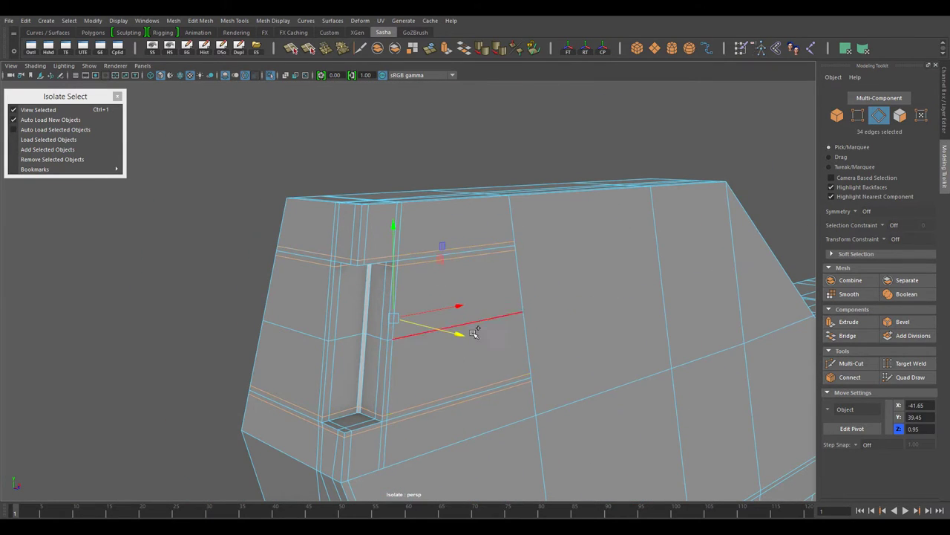
mouse_move(464, 325)
alt+mouse_down()
mouse_move(458, 297)
mouse_move(563, 215)
mouse_move(413, 339)
mouse_move(445, 312)
mouse_move(461, 314)
mouse_move(435, 291)
mouse_move(505, 329)
mouse_move(358, 278)
alt+mouse_up()
click(435, 291)
mouse_move(445, 336)
alt+mouse_down()
mouse_move(423, 297)
mouse_move(454, 334)
mouse_move(414, 286)
mouse_move(502, 187)
mouse_move(469, 252)
mouse_move(384, 299)
mouse_move(550, 350)
mouse_move(398, 287)
mouse_move(276, 153)
mouse_move(464, 342)
alt+mouse_up()
double_click(453, 334)
click(503, 187)
click(476, 237)
click(450, 317)
key(ctrl+shift+x)
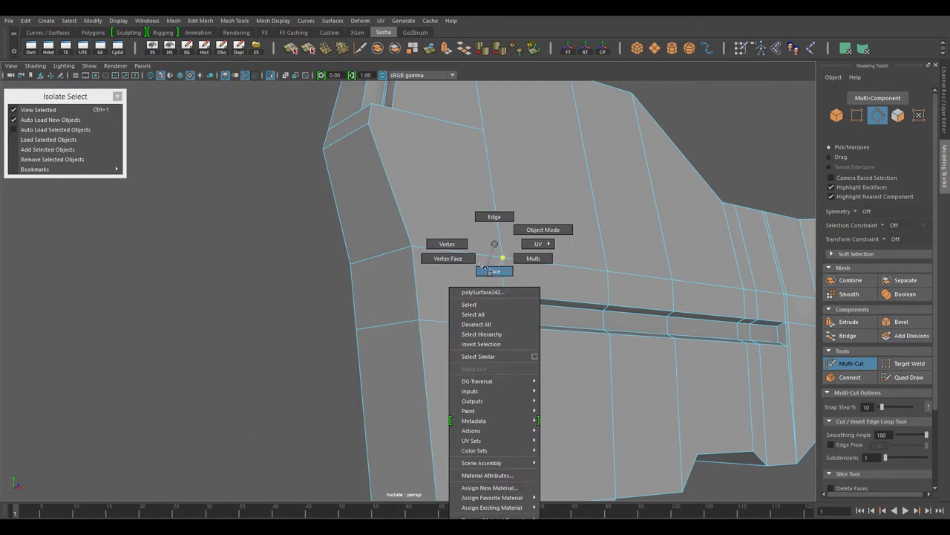
Step: Switch to vertex mode and pick the Target Weld Tool
right_drag(488, 267, 493, 271)
alt+drag(335, 230, 636, 163)
right_drag(636, 164, 658, 201)
shift+right_click(568, 184)
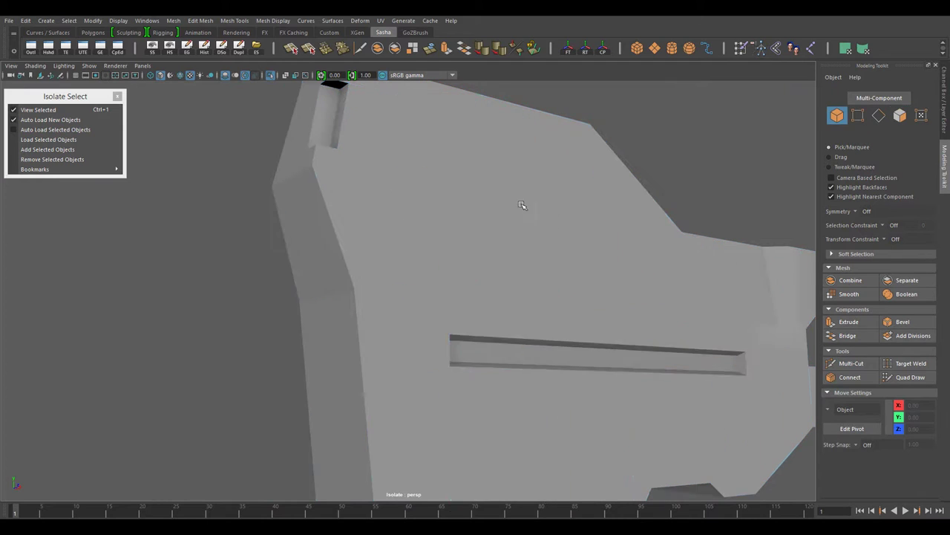
right_click(201, 260)
click(434, 167)
shift+right_click(470, 222)
Step: Orbit around the rifle body to locate the stray vertices on its upper edges
mouse_move(384, 320)
alt+mouse_down()
mouse_move(440, 344)
mouse_move(402, 252)
alt+mouse_up()
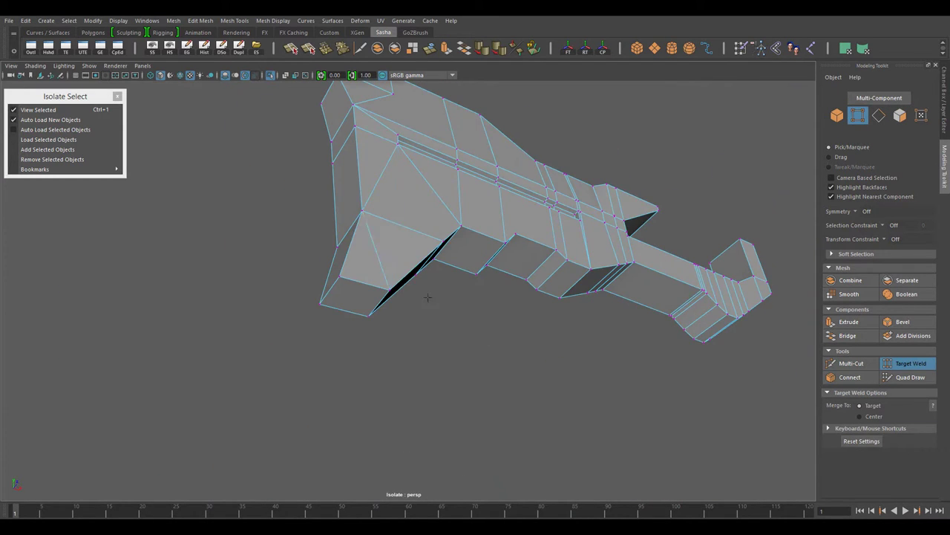
alt+drag(428, 297, 352, 332)
scroll(352, 332, up, 3)
mouse_move(283, 276)
alt+mouse_down()
mouse_move(460, 276)
mouse_move(509, 371)
mouse_move(484, 327)
mouse_move(396, 276)
alt+mouse_up()
scroll(446, 299, up, 2)
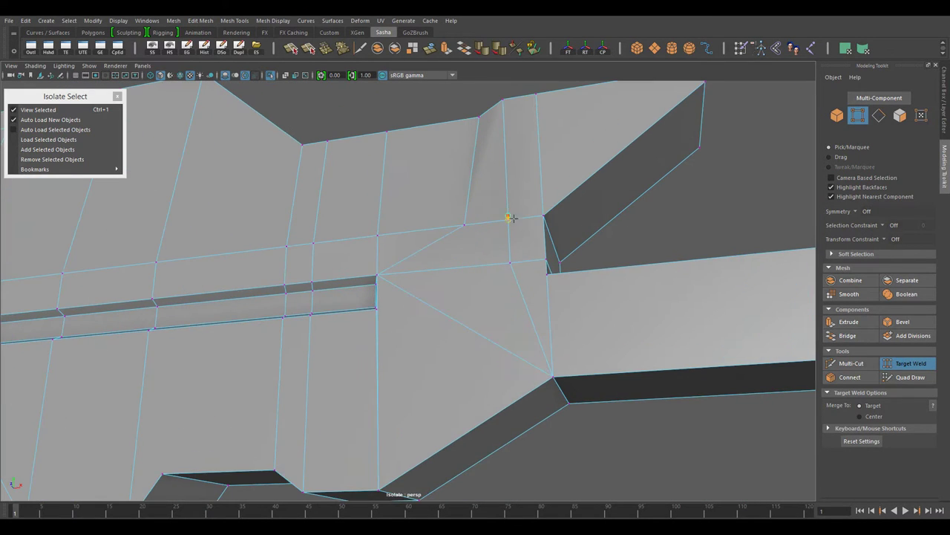
scroll(587, 308, down, 3)
alt+drag(587, 308, 350, 238)
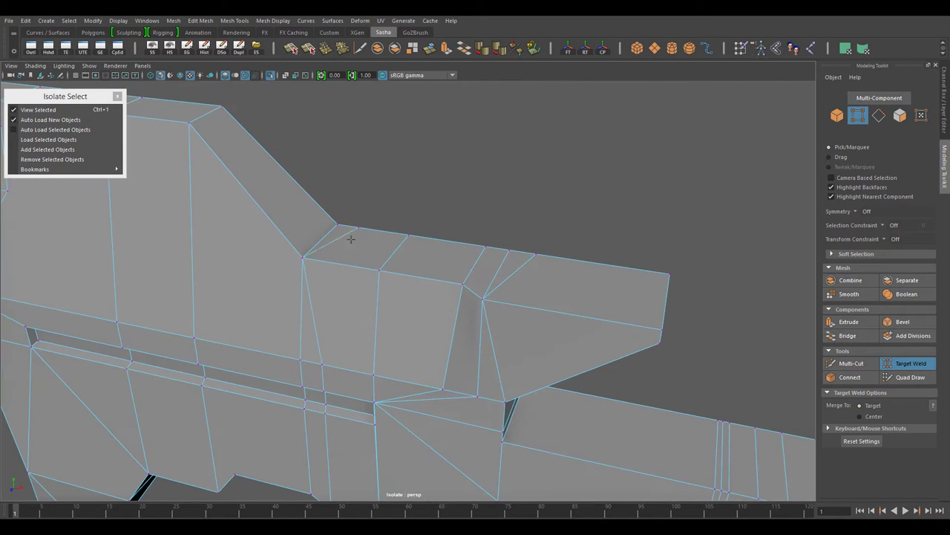
alt+drag(619, 266, 520, 311)
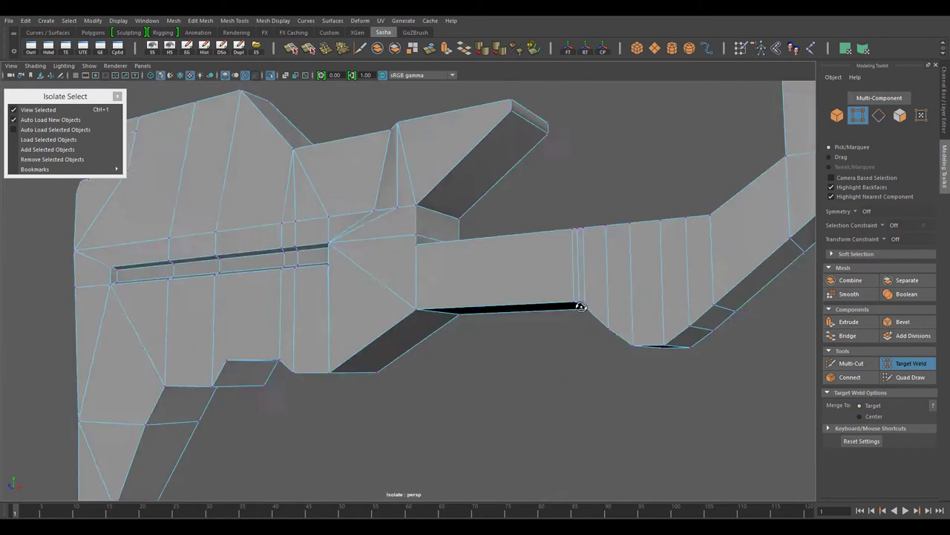
scroll(520, 312, up, 2)
scroll(501, 343, down, 4)
alt+drag(501, 344, 371, 316)
scroll(372, 316, up, 5)
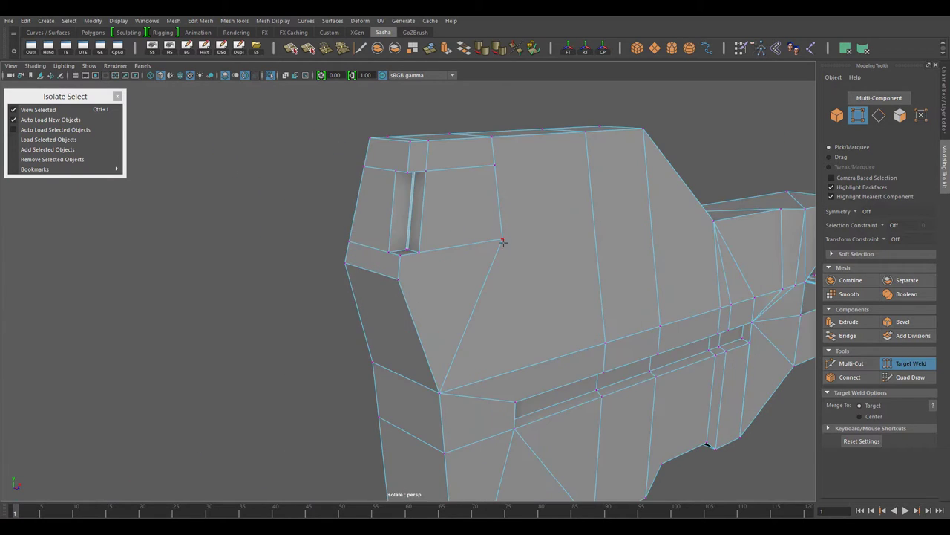
Step: Weld two stray top-edge vertices onto their neighbours, then return to the Move tool
mouse_move(503, 240)
alt+mouse_down()
mouse_move(471, 389)
mouse_move(510, 203)
mouse_move(420, 242)
alt+mouse_up()
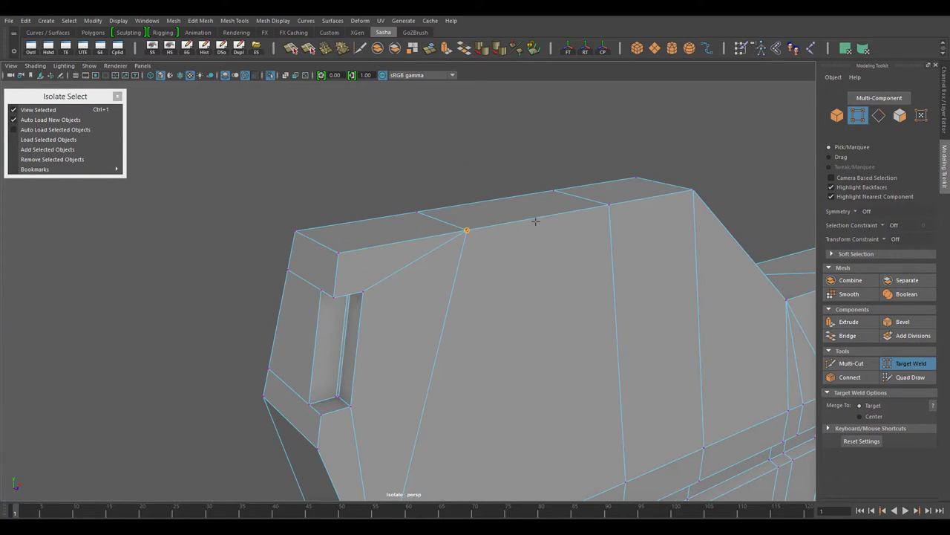
mouse_move(643, 201)
alt+mouse_down()
mouse_move(488, 275)
mouse_move(292, 272)
mouse_move(462, 291)
mouse_move(346, 180)
mouse_move(393, 346)
mouse_move(448, 350)
mouse_move(393, 254)
alt+mouse_up()
scroll(468, 268, up, 3)
key(w)
scroll(437, 347, up, 5)
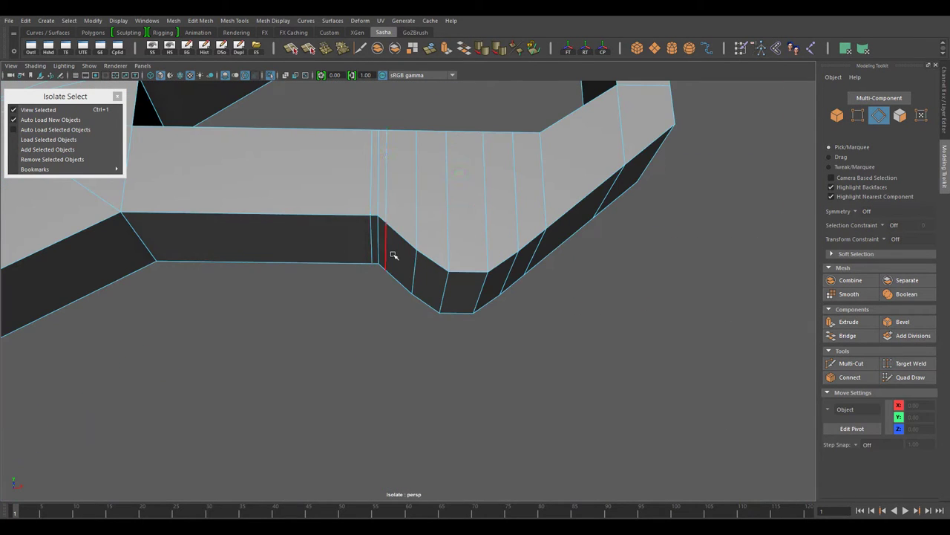
Step: Collapse the lower bend's edge loop into its corner point with Target Weld
double_click(441, 284)
alt+drag(441, 285, 460, 399)
shift+right_click(473, 176)
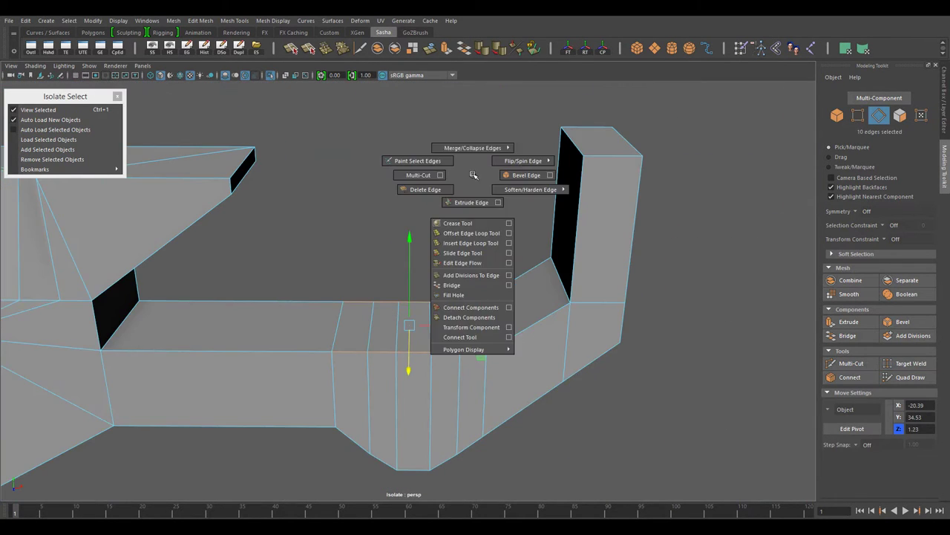
alt+drag(454, 349, 473, 274)
click(473, 274)
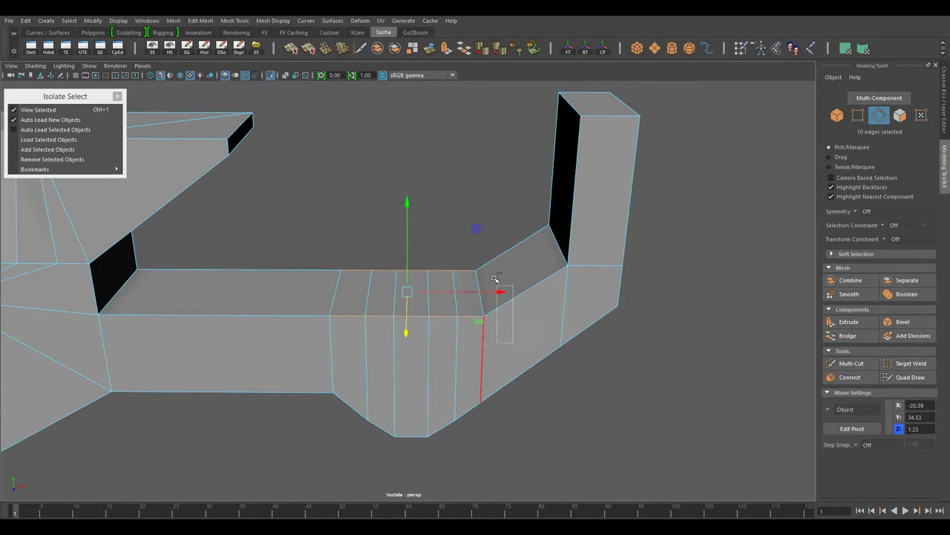
click(461, 195)
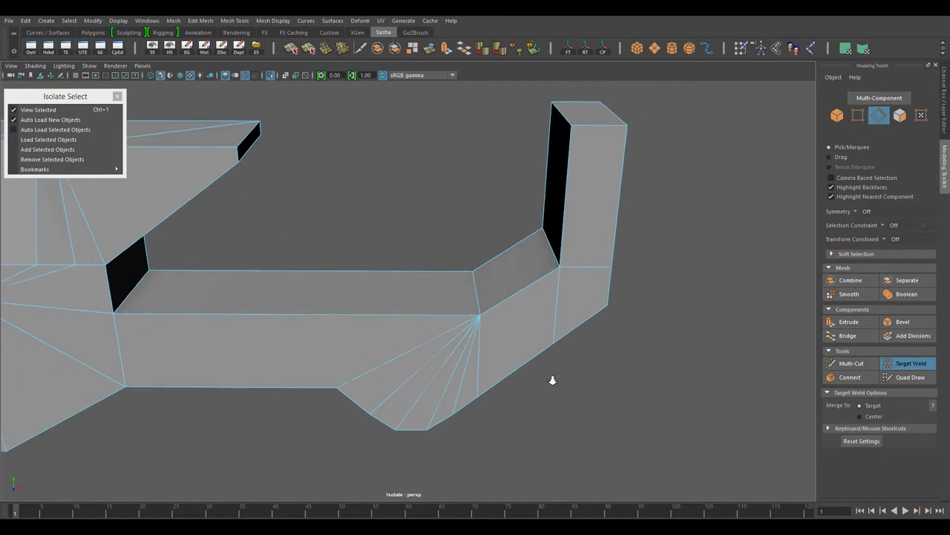
mouse_move(551, 382)
alt+mouse_down()
mouse_move(562, 365)
mouse_move(496, 295)
alt+mouse_up()
key(w)
scroll(562, 364, up, 5)
Step: Multi-Cut a diagonal edge across the upper body and another down the side face
key(ctrl+shift+x)
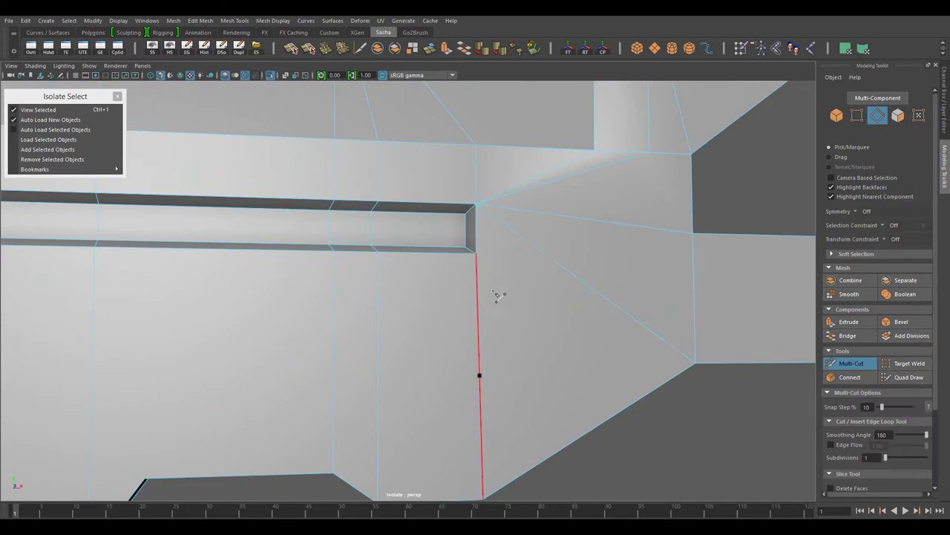
scroll(732, 403, down, 5)
alt+drag(732, 403, 562, 401)
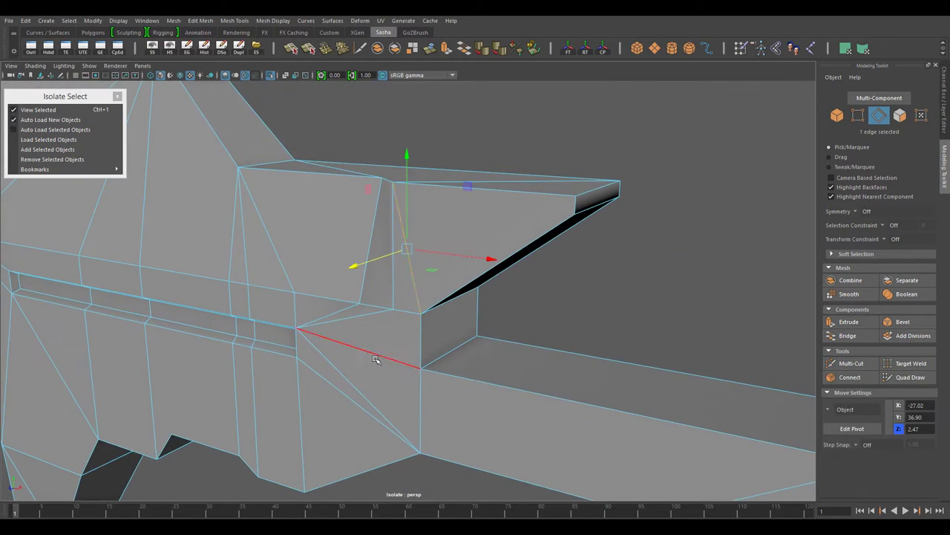
mouse_move(376, 360)
alt+mouse_down()
mouse_move(535, 309)
mouse_move(465, 309)
alt+mouse_up()
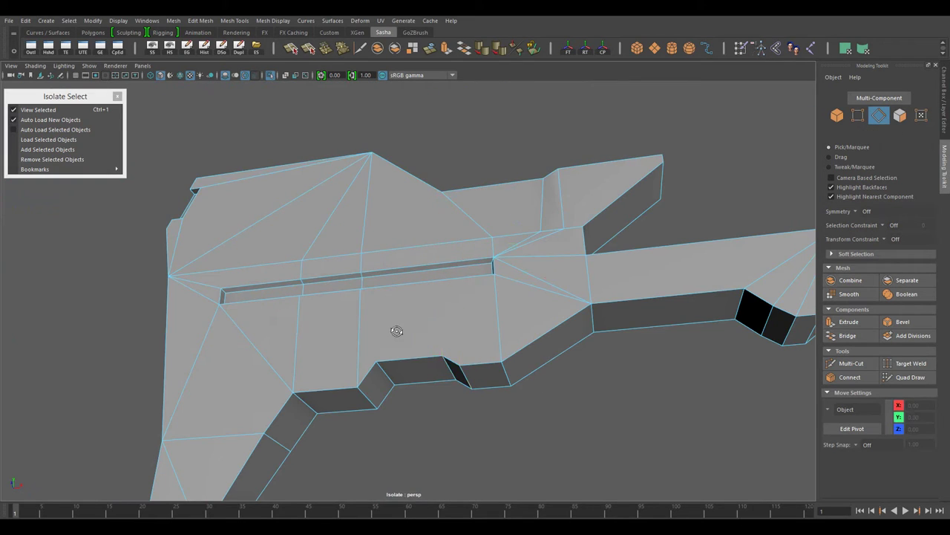
mouse_move(397, 330)
alt+mouse_down()
mouse_move(409, 403)
mouse_move(493, 247)
alt+mouse_up()
shift+right_click(494, 247)
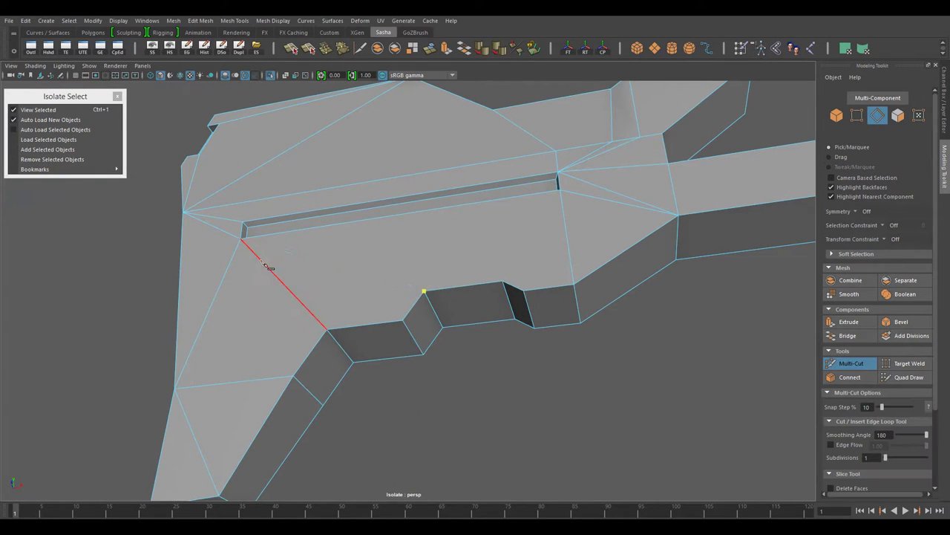
alt+drag(507, 283, 479, 314)
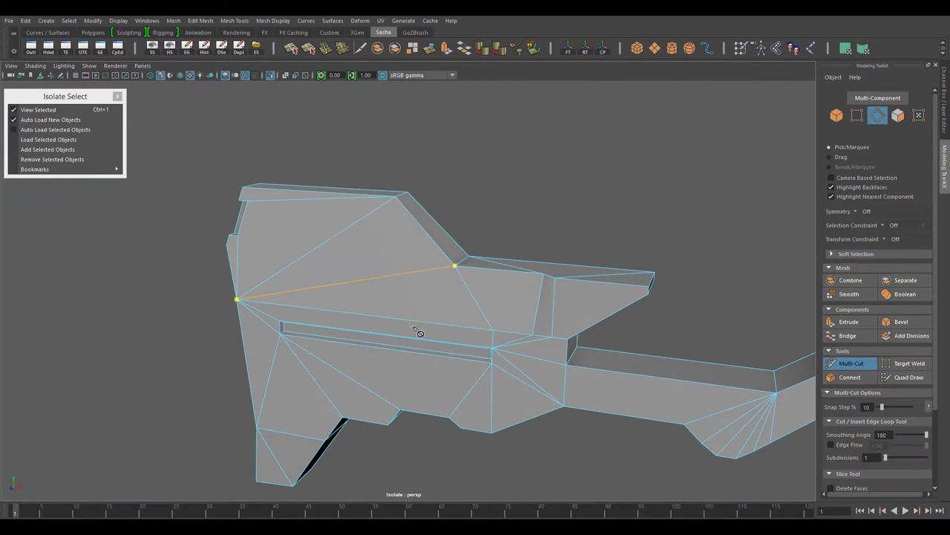
mouse_move(418, 332)
alt+mouse_down()
mouse_move(552, 329)
mouse_move(471, 329)
alt+mouse_up()
scroll(532, 367, up, 3)
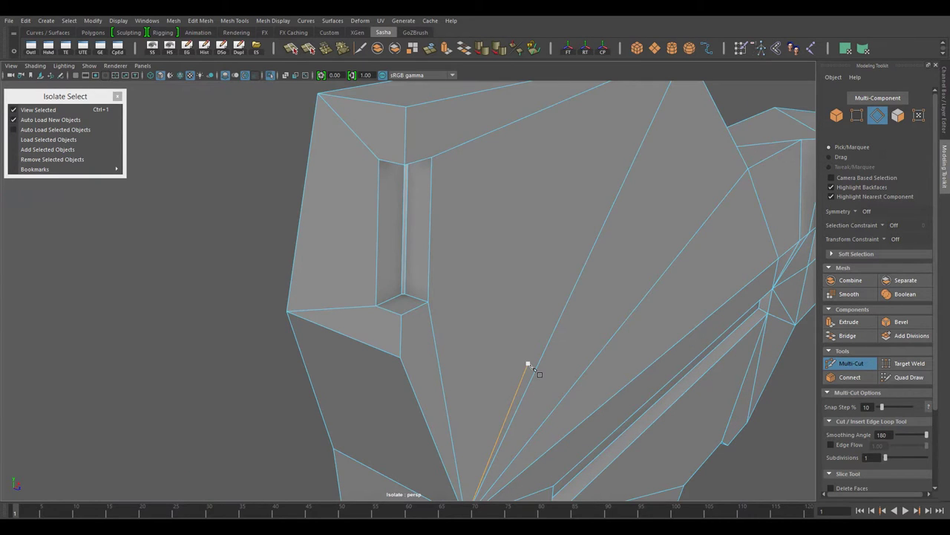
alt+drag(527, 364, 404, 243)
Step: Orbit in close on the lower bend to find the leftover vertices
right_click(404, 244)
alt+drag(473, 299, 435, 254)
scroll(467, 329, down, 3)
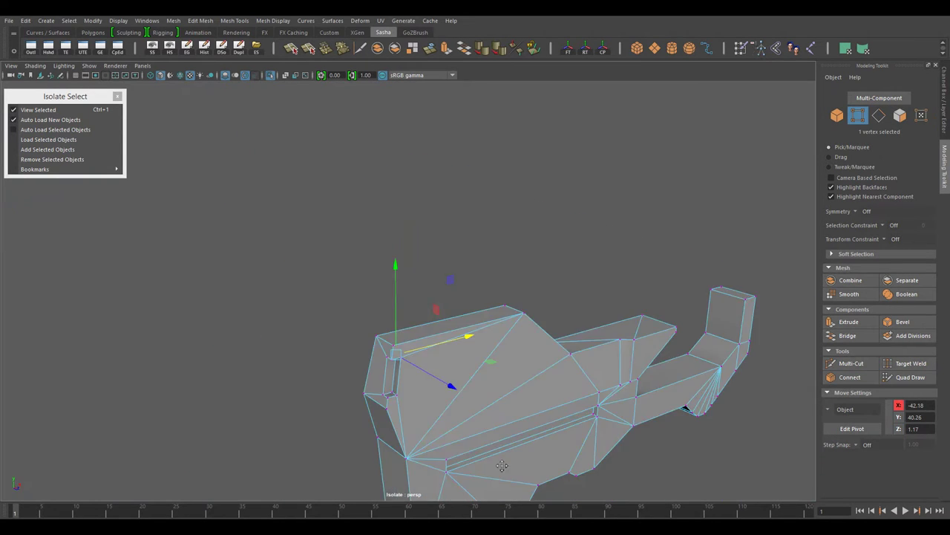
alt+drag(468, 329, 510, 335)
scroll(525, 386, up, 3)
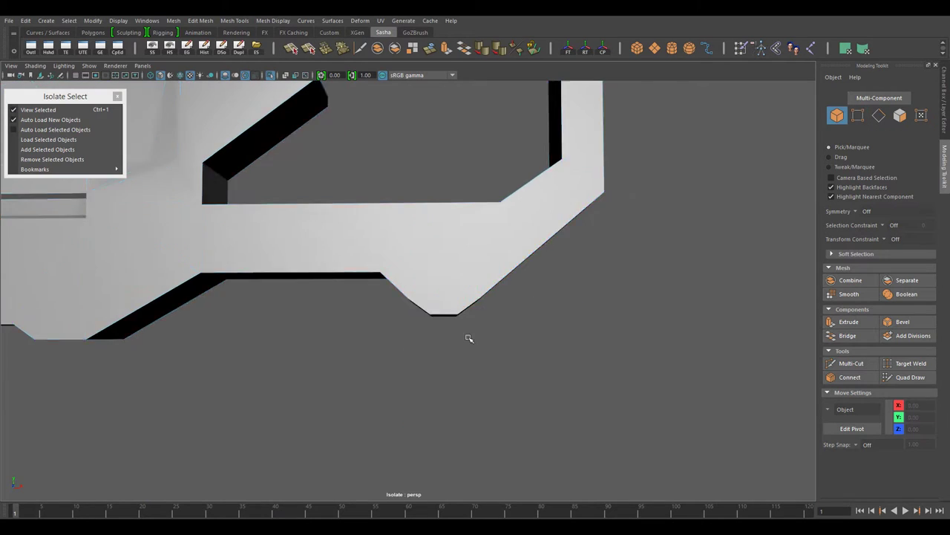
key(F8)
scroll(467, 339, down, 3)
scroll(517, 417, up, 3)
mouse_move(445, 424)
alt+mouse_down()
mouse_move(517, 418)
mouse_move(508, 244)
alt+mouse_up()
Step: Weld the leftover vertex at the bend and return to object selection
right_drag(508, 244, 473, 247)
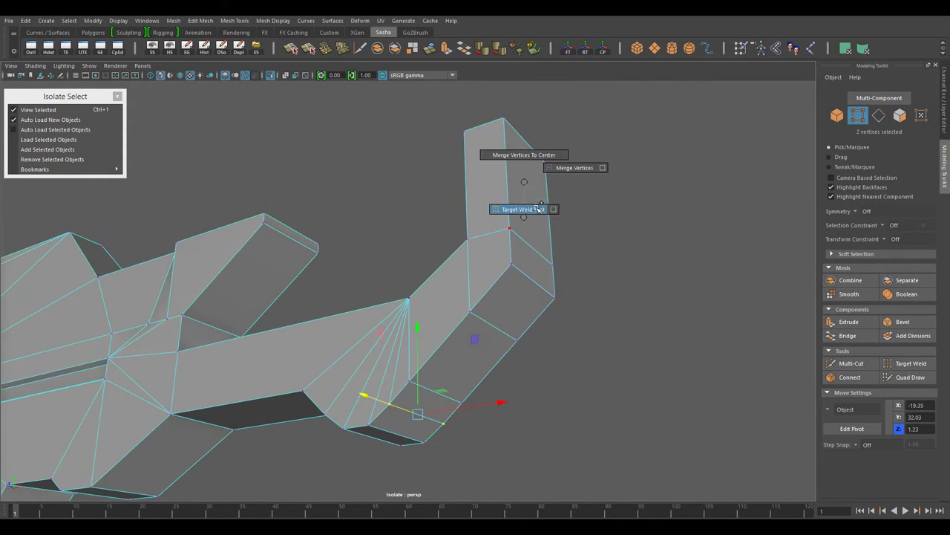
scroll(532, 261, down, 3)
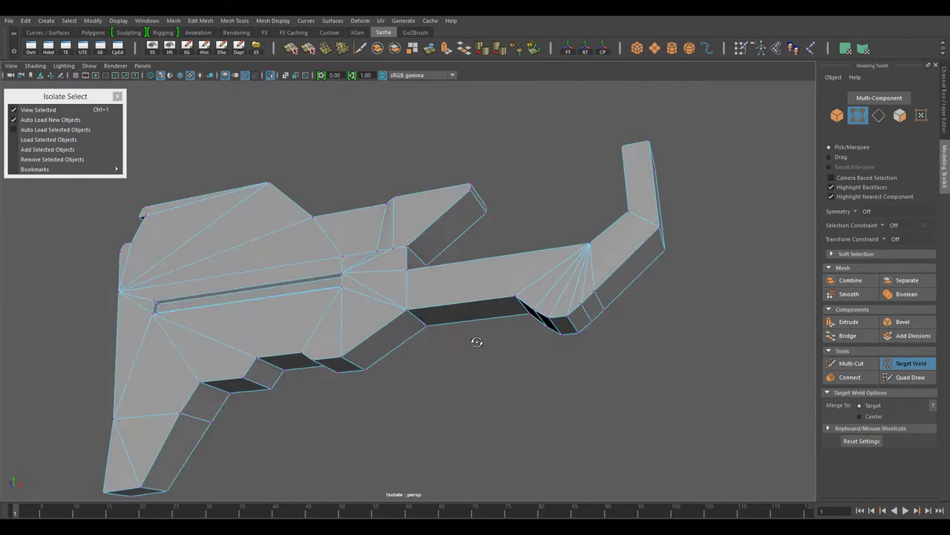
mouse_move(532, 262)
alt+mouse_down()
mouse_move(538, 347)
mouse_move(548, 271)
alt+mouse_up()
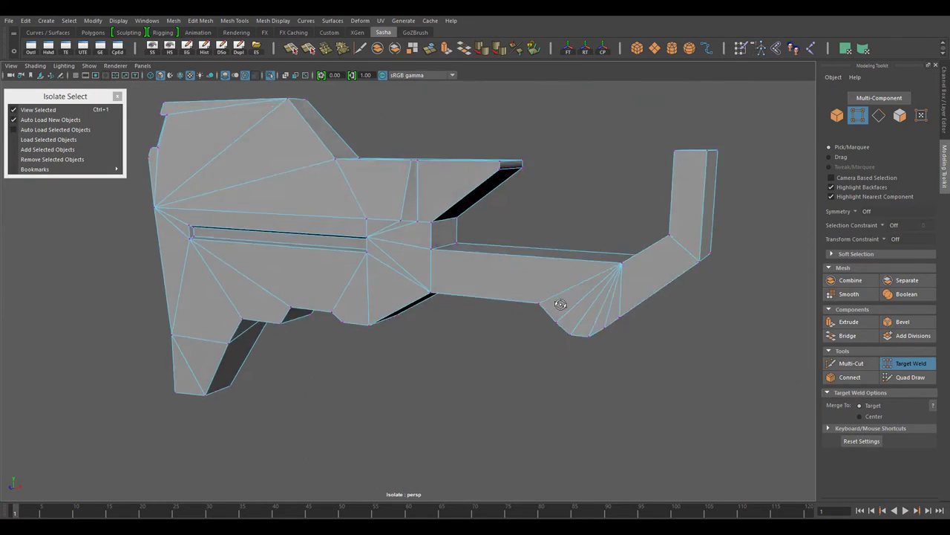
right_drag(553, 244, 590, 230)
alt+drag(591, 231, 407, 228)
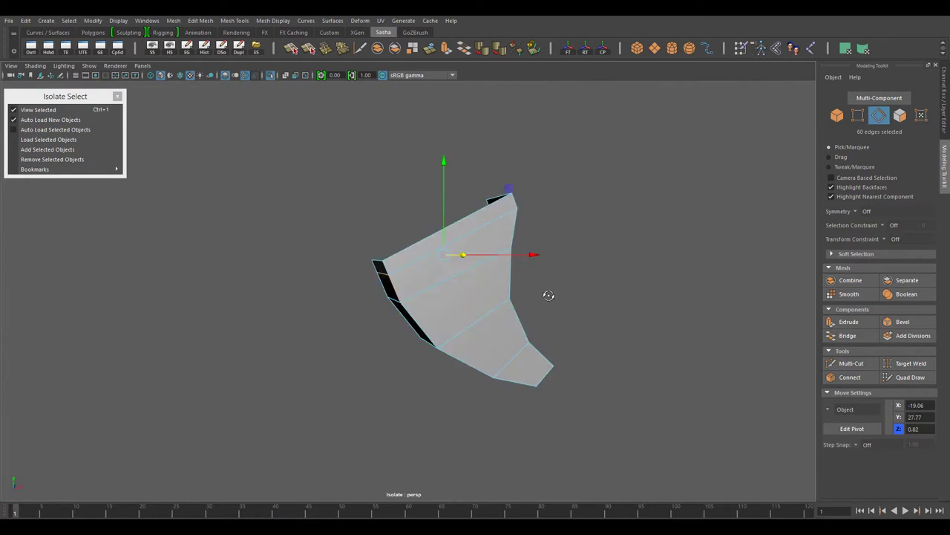
Step: Orbit the isolated angled rail piece to inspect its underside
alt+drag(549, 296, 441, 269)
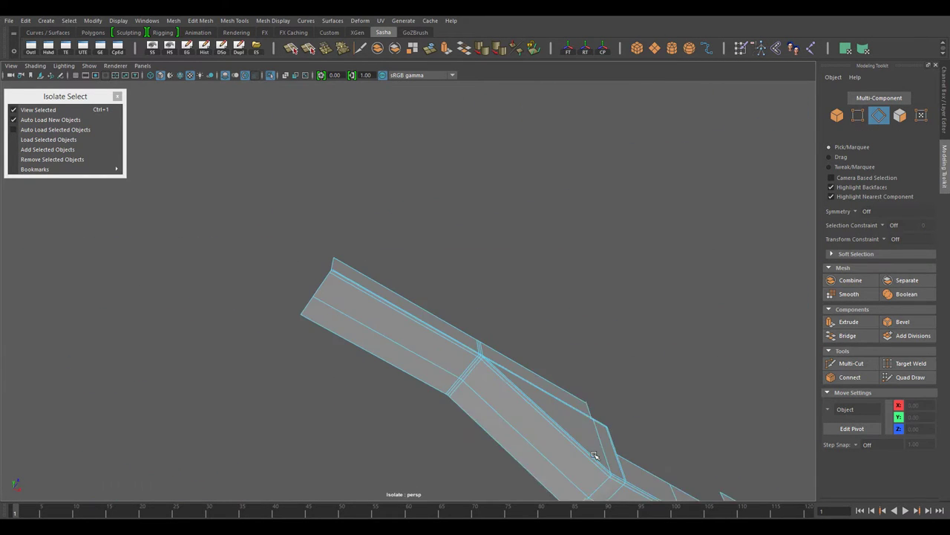
Step: Select two edge loops along the stock strip and switch to vertex welding
double_click(481, 366)
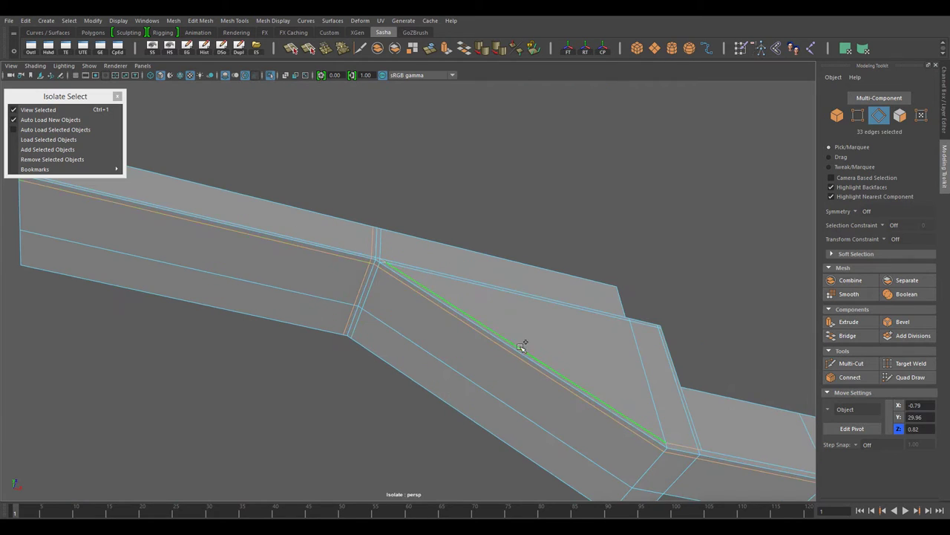
shift+double_click(362, 392)
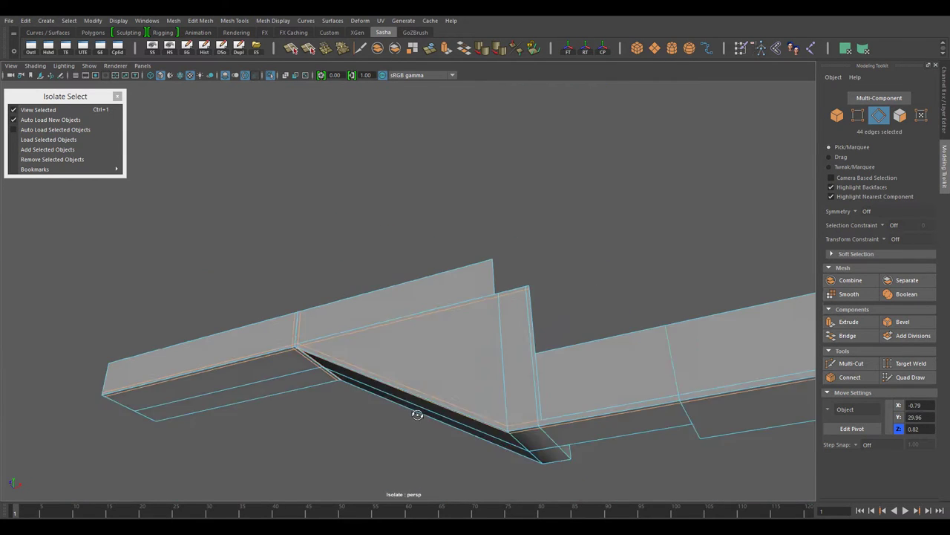
right_drag(479, 244, 450, 257)
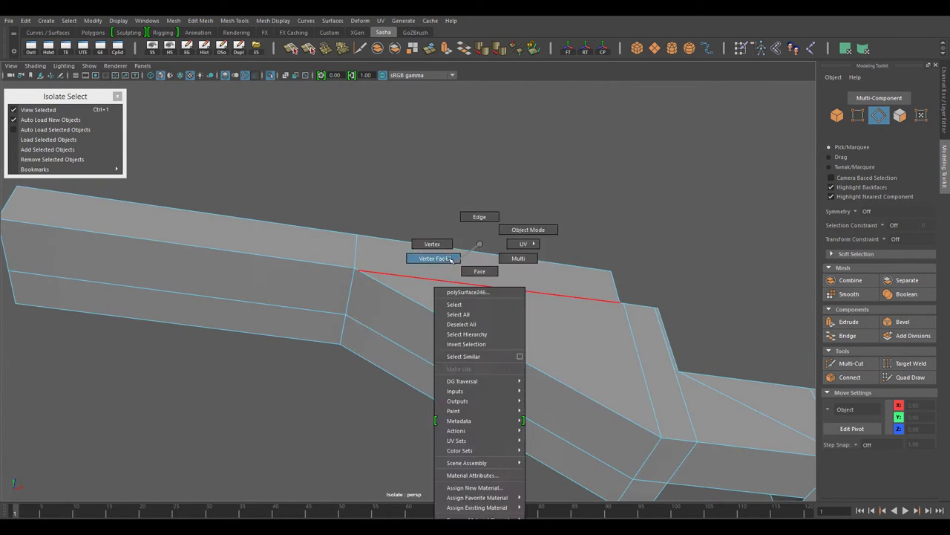
click(461, 255)
alt+drag(462, 255, 436, 218)
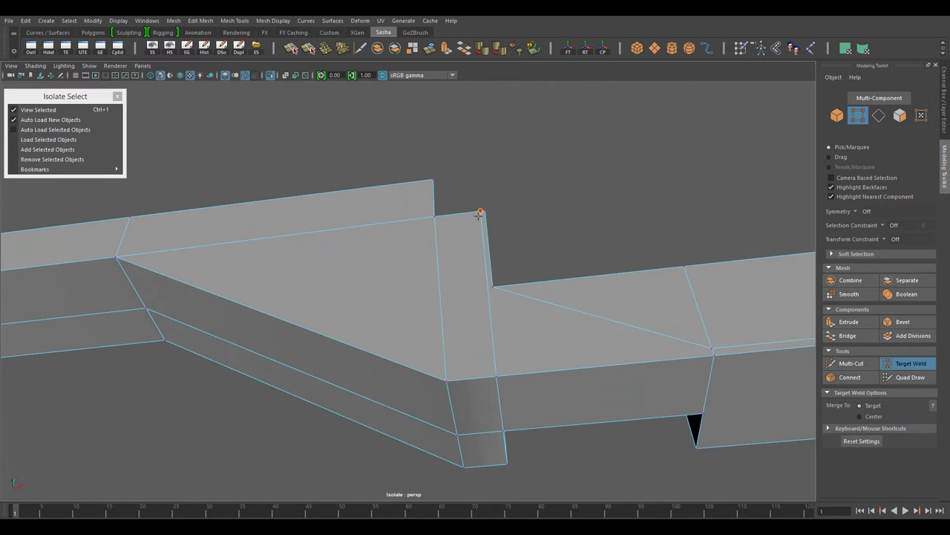
alt+right_drag(589, 362, 439, 315)
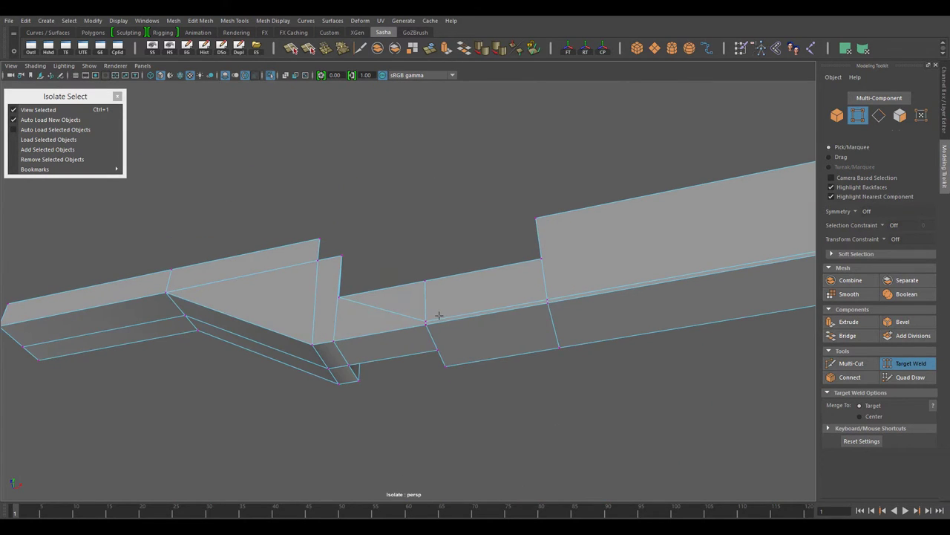
alt+drag(546, 303, 478, 339)
Step: Select and adjust the edge loop across the strip's bend, then clear the selection
double_click(477, 340)
key(w)
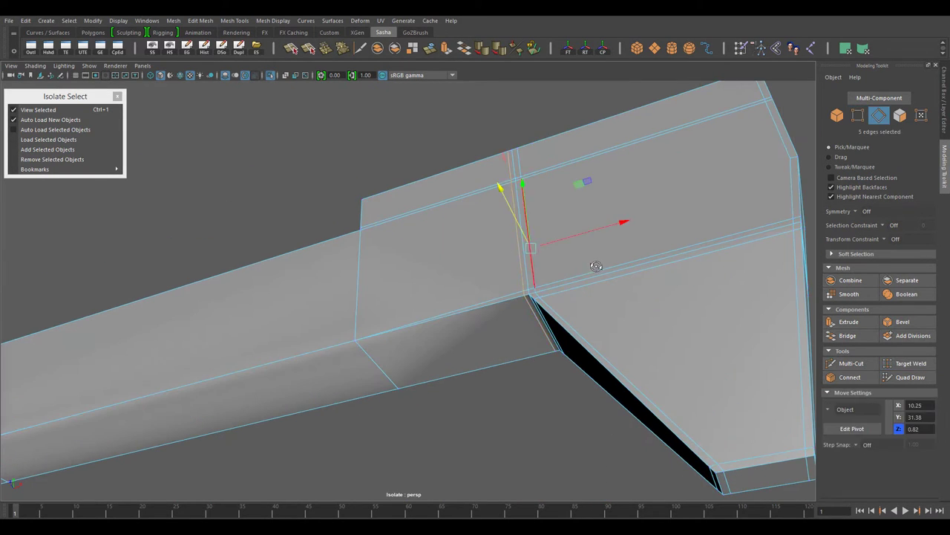
mouse_move(572, 283)
alt+mouse_down()
mouse_move(591, 311)
mouse_move(662, 286)
mouse_move(594, 297)
alt+mouse_up()
shift+double_click(594, 297)
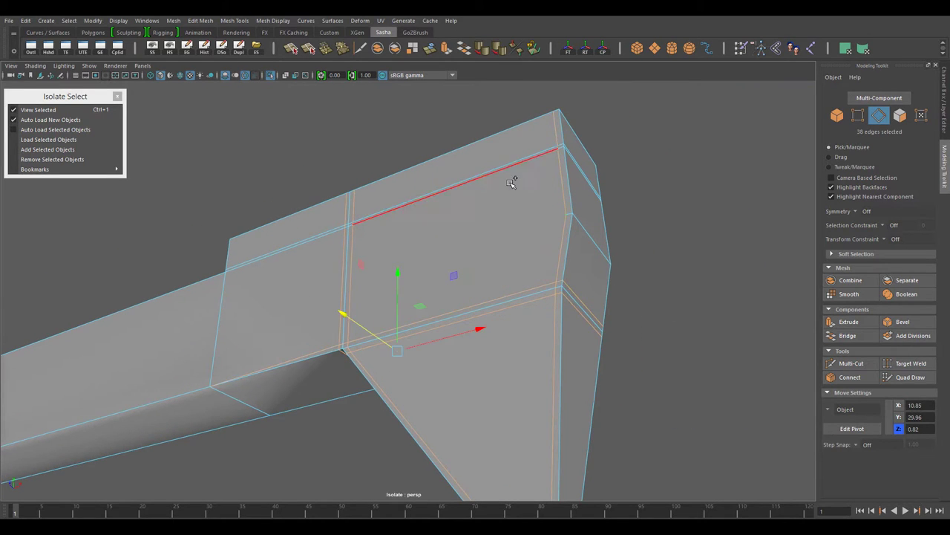
click(757, 272)
mouse_move(758, 273)
alt+mouse_down()
mouse_move(596, 339)
mouse_move(599, 347)
alt+mouse_up()
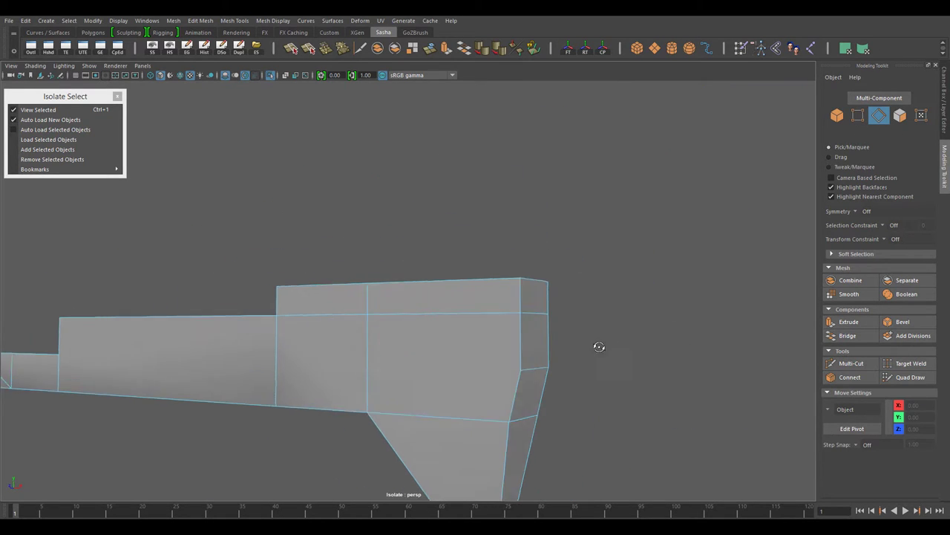
scroll(387, 371, down, 3)
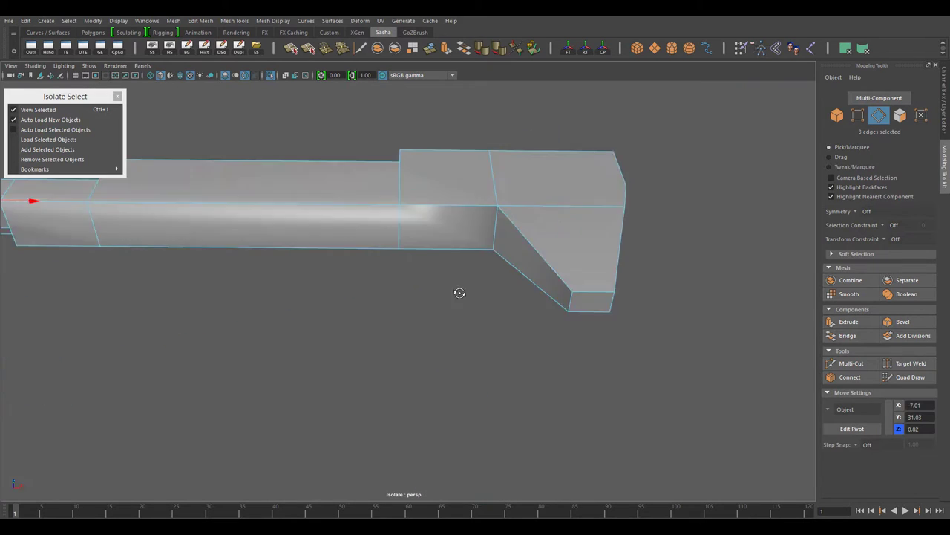
mouse_move(455, 291)
alt+mouse_down()
mouse_move(361, 329)
mouse_move(349, 307)
mouse_move(257, 340)
mouse_move(568, 389)
mouse_move(486, 380)
mouse_move(553, 212)
alt+mouse_up()
click(553, 212)
Step: Switch to faces and Multi-Cut new edges across the stock piece's faces
mouse_move(452, 316)
alt+mouse_down()
mouse_move(651, 361)
mouse_move(388, 282)
mouse_move(630, 274)
alt+mouse_up()
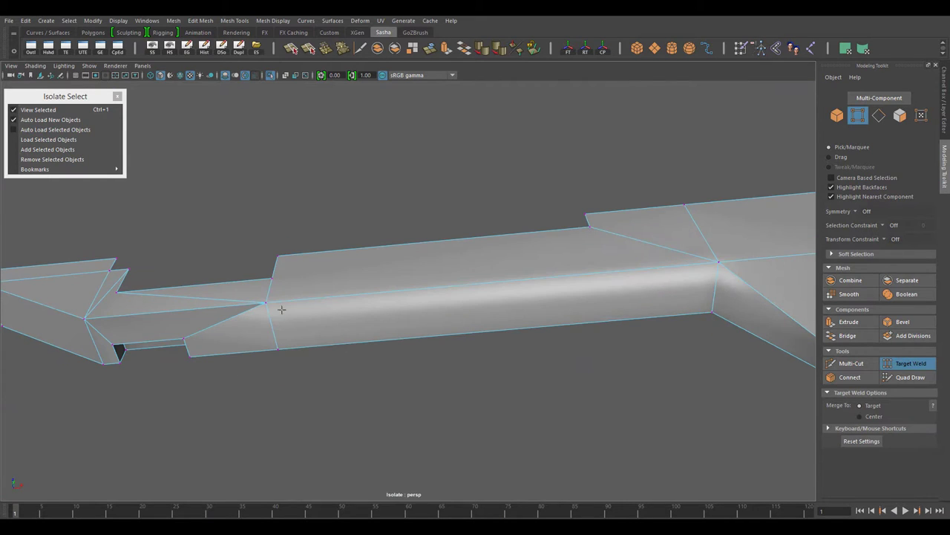
mouse_move(281, 309)
alt+mouse_down()
mouse_move(367, 346)
mouse_move(647, 367)
mouse_move(702, 399)
mouse_move(517, 413)
mouse_move(576, 366)
mouse_move(605, 458)
mouse_move(449, 252)
mouse_move(456, 265)
alt+mouse_up()
key(w)
right_drag(456, 265, 455, 278)
click(562, 393)
mouse_move(563, 393)
alt+mouse_down()
mouse_move(552, 456)
mouse_move(517, 445)
mouse_move(527, 393)
mouse_move(374, 311)
alt+mouse_up()
alt+drag(284, 252, 375, 304)
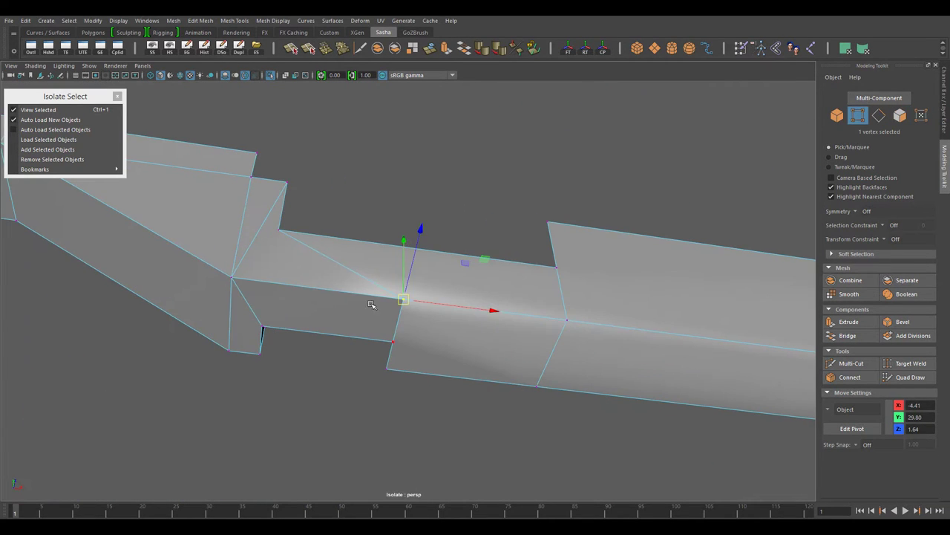
shift+right_drag(376, 303, 375, 342)
mouse_move(375, 342)
alt+mouse_down()
mouse_move(403, 323)
mouse_move(698, 271)
alt+mouse_up()
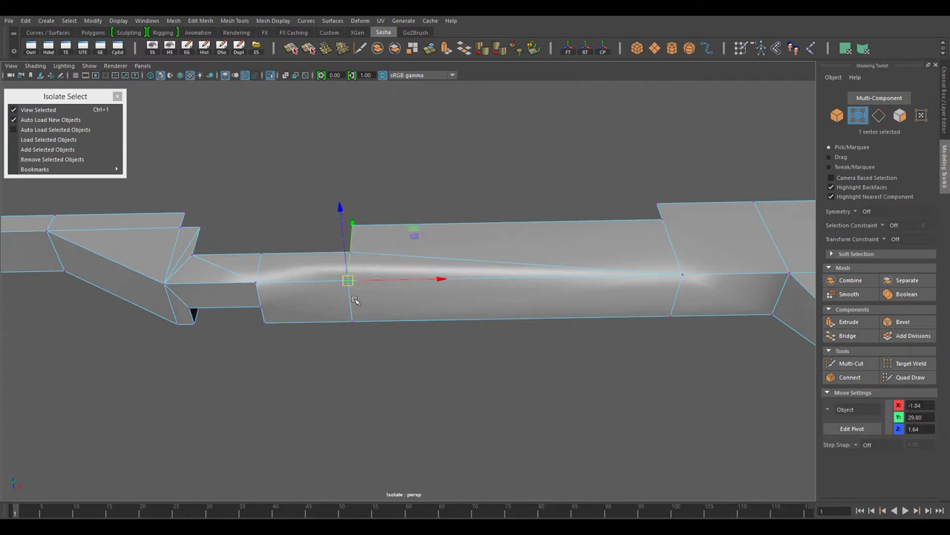
Step: Target Weld the loose vertex onto its neighbouring vertex on the stock
alt+drag(754, 296, 532, 173)
shift+right_drag(532, 172, 543, 202)
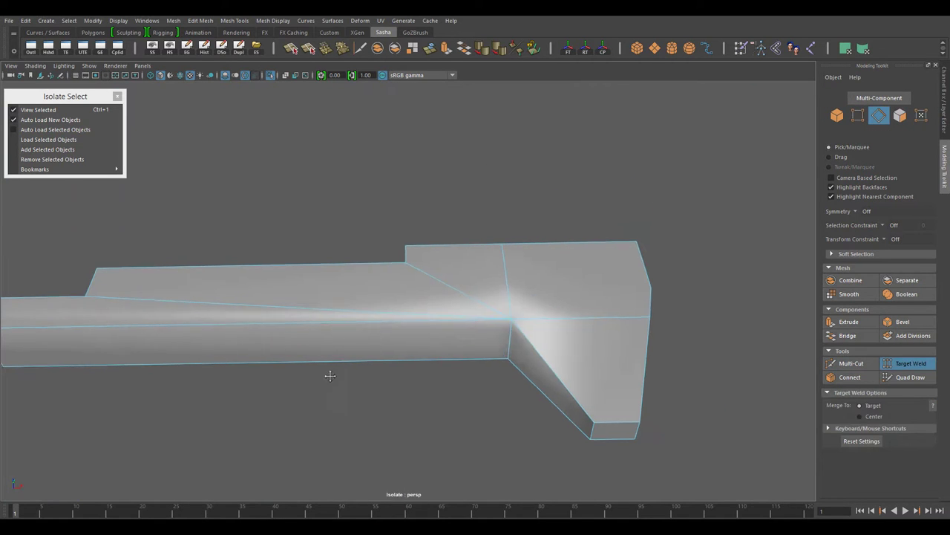
alt+drag(330, 375, 554, 302)
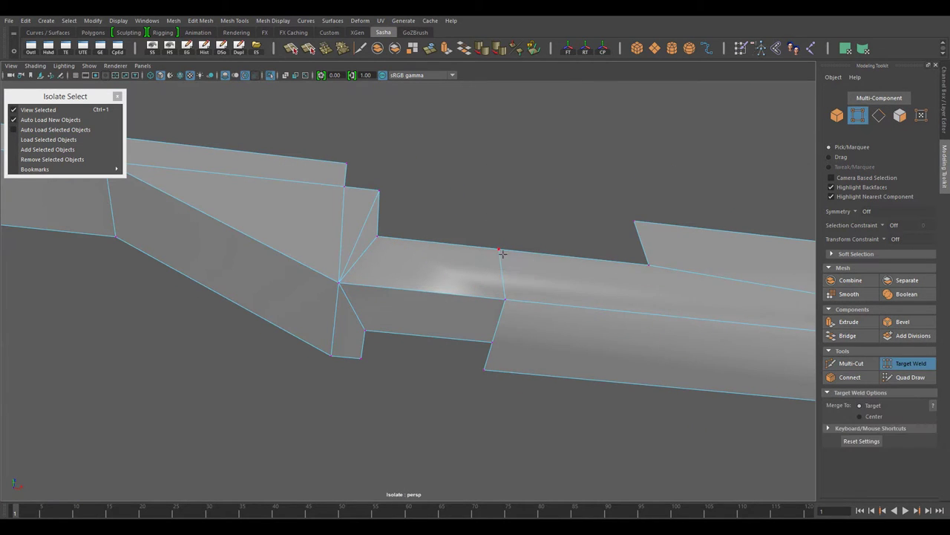
alt+drag(574, 353, 266, 272)
alt+drag(712, 266, 435, 245)
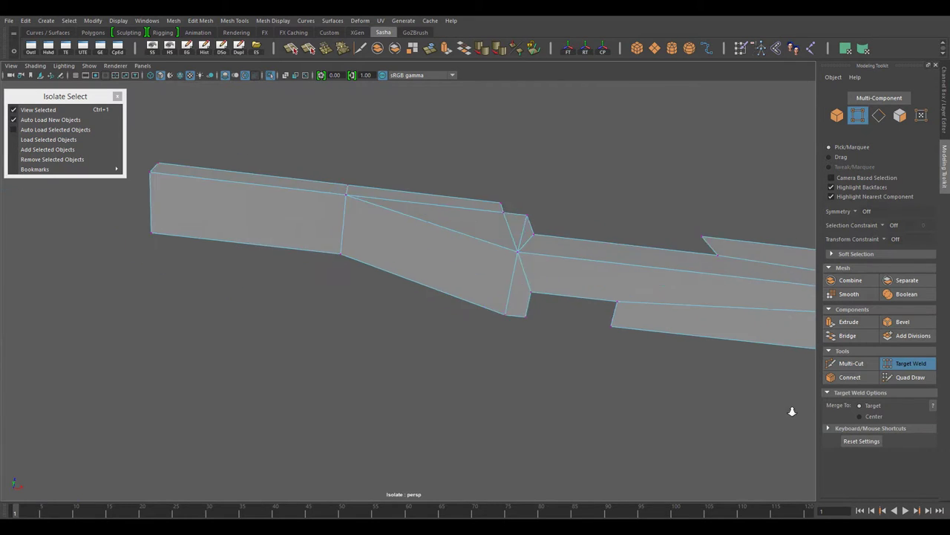
right_drag(436, 244, 435, 231)
Step: Adjust the two edges near the weld and check the remaining vertices
shift+right_drag(384, 195, 449, 241)
key(w)
alt+drag(452, 241, 403, 361)
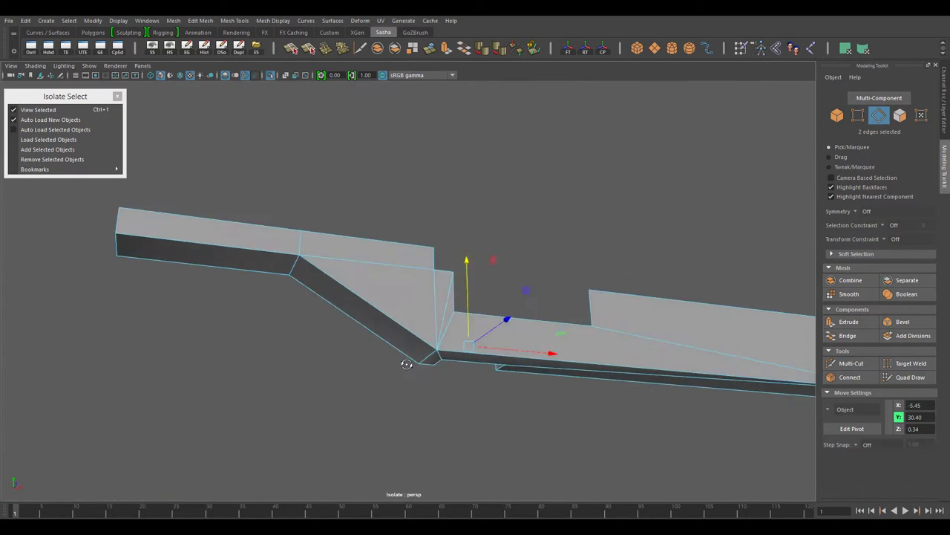
right_drag(435, 269, 435, 304)
alt+drag(435, 303, 527, 337)
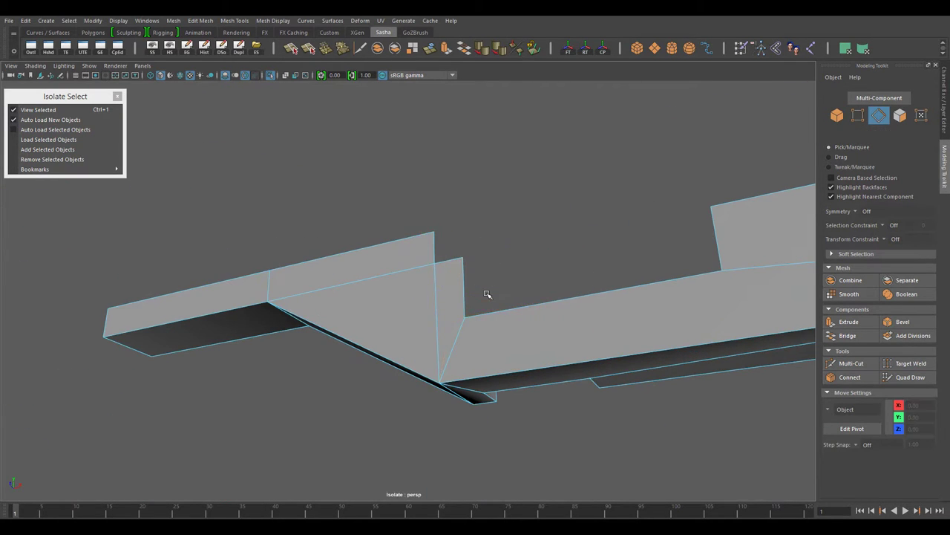
alt+drag(486, 294, 439, 279)
key(F9)
shift+right_click(439, 279)
alt+drag(191, 329, 545, 381)
key(w)
mouse_move(509, 239)
alt+mouse_down()
mouse_move(577, 318)
mouse_move(488, 325)
mouse_move(538, 311)
mouse_move(503, 329)
mouse_move(632, 314)
mouse_move(476, 191)
alt+mouse_up()
Step: Exit Isolate Select so the whole gun is visible again
key(w)
shift+right_drag(476, 191, 500, 176)
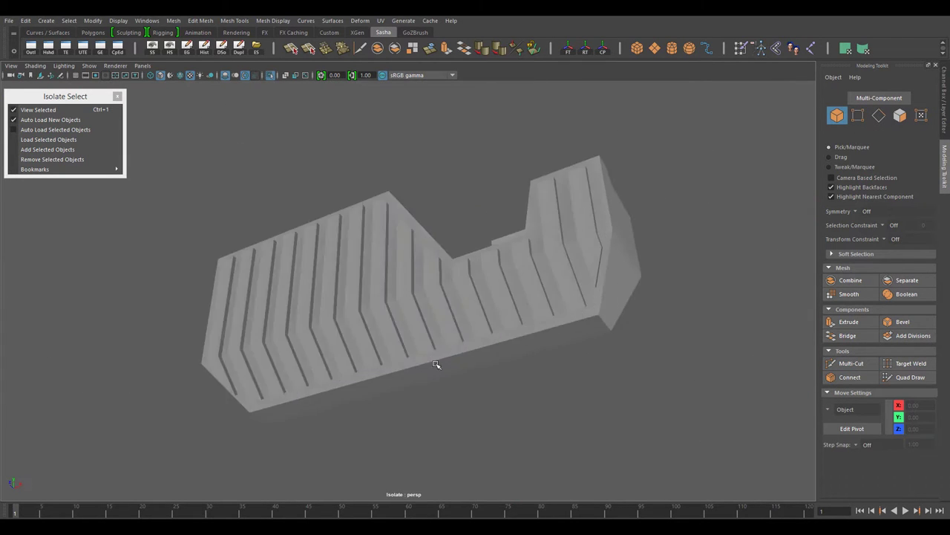
key(ctrl+1)
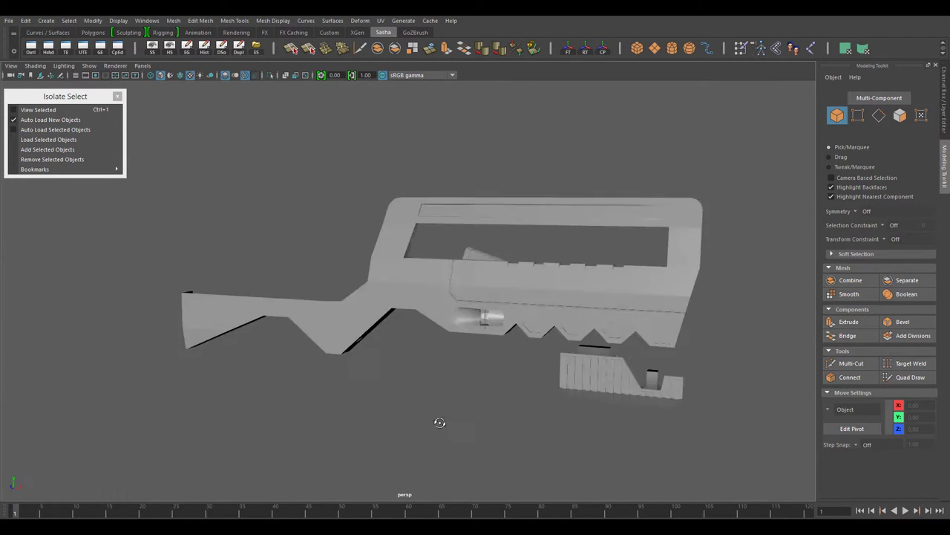
alt+drag(437, 418, 441, 345)
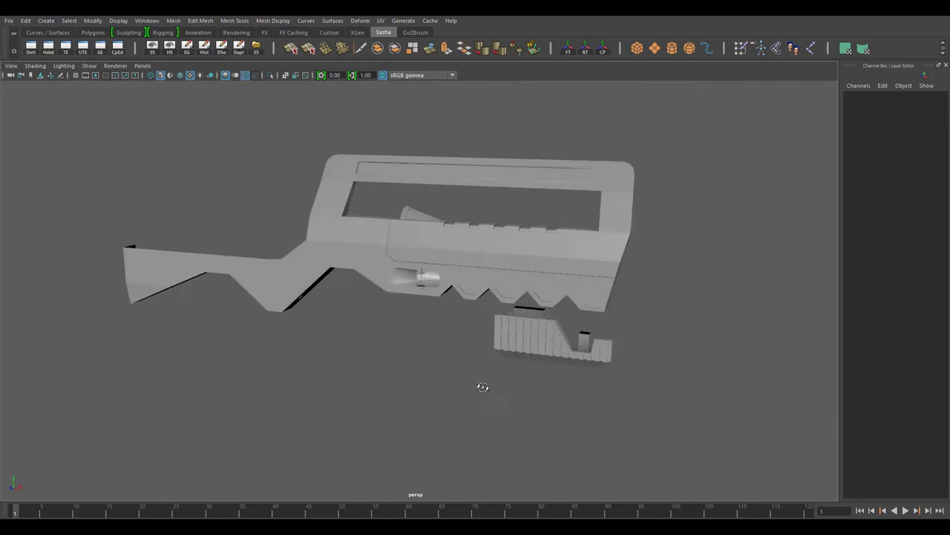
scroll(483, 386, up, 5)
Step: Isolate the block beside the ridged grip and frame it in edge mode
click(545, 385)
mouse_move(636, 418)
alt+mouse_down()
mouse_move(545, 385)
mouse_move(432, 298)
alt+mouse_up()
shift+click(432, 299)
click(89, 65)
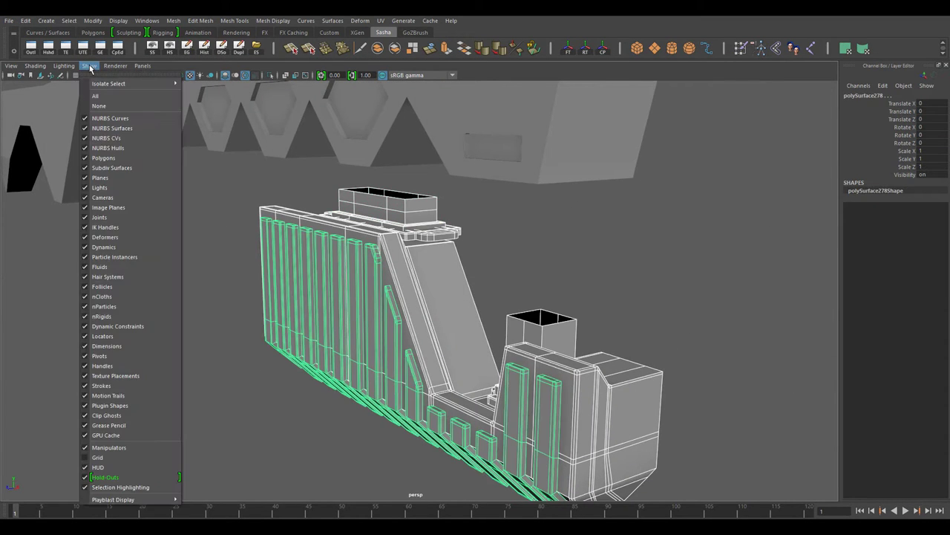
click(190, 95)
click(44, 112)
key(f)
mouse_move(171, 186)
alt+mouse_down()
mouse_move(360, 287)
mouse_move(388, 161)
mouse_move(297, 173)
mouse_move(383, 236)
alt+mouse_up()
key(F10)
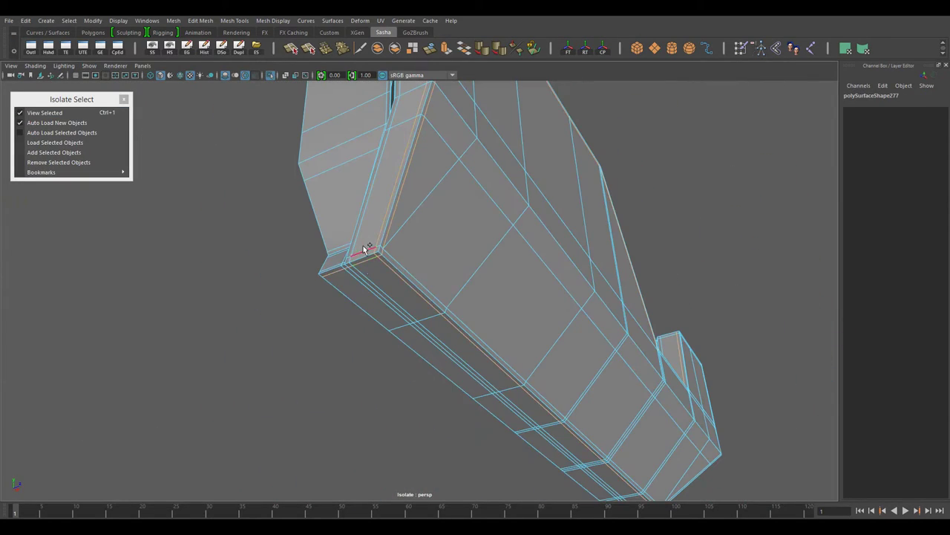
Step: Delete the first unneeded edge loops from the block
alt+drag(454, 279, 402, 313)
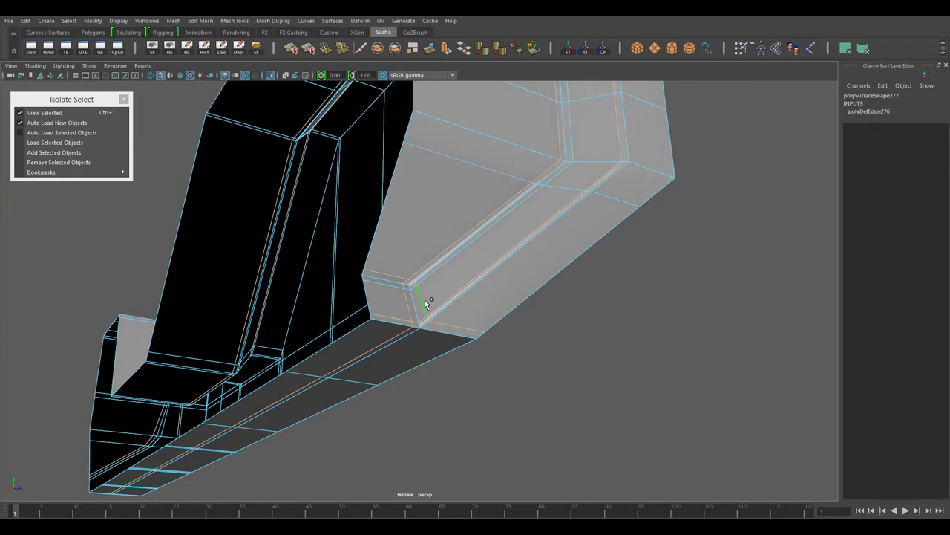
mouse_move(527, 342)
alt+mouse_down()
mouse_move(435, 311)
mouse_move(520, 284)
alt+mouse_up()
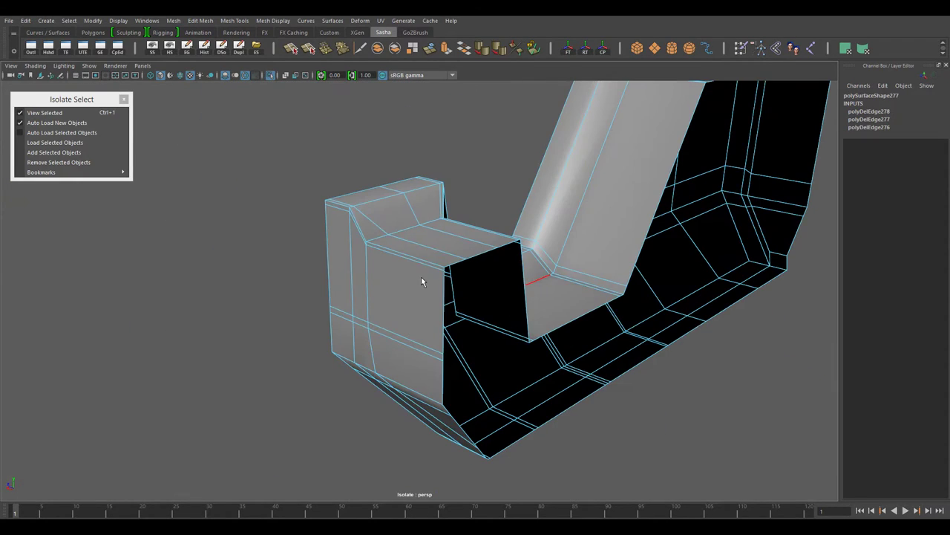
mouse_move(421, 276)
alt+mouse_down()
mouse_move(581, 362)
mouse_move(465, 266)
alt+mouse_up()
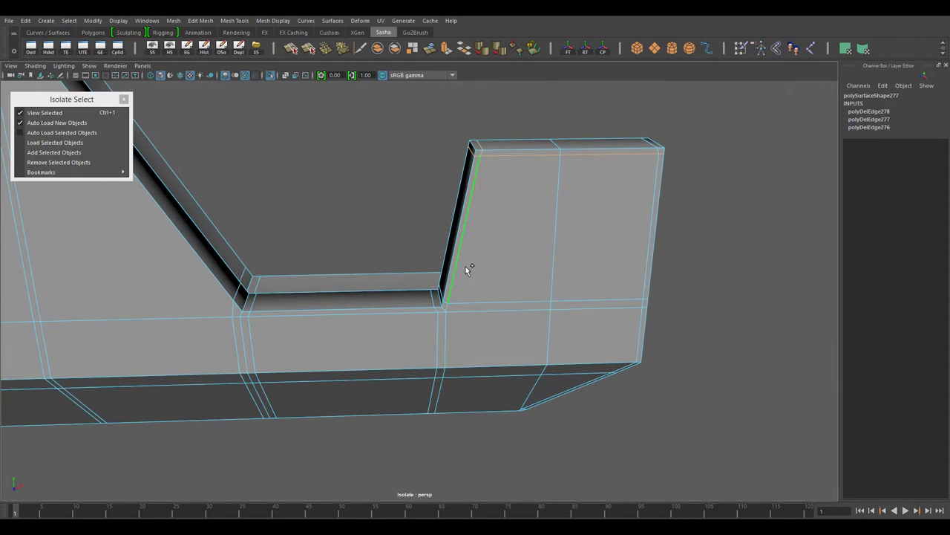
click(467, 387)
mouse_move(467, 388)
alt+mouse_down()
mouse_move(535, 346)
mouse_move(512, 357)
mouse_move(499, 390)
alt+mouse_up()
key(Delete)
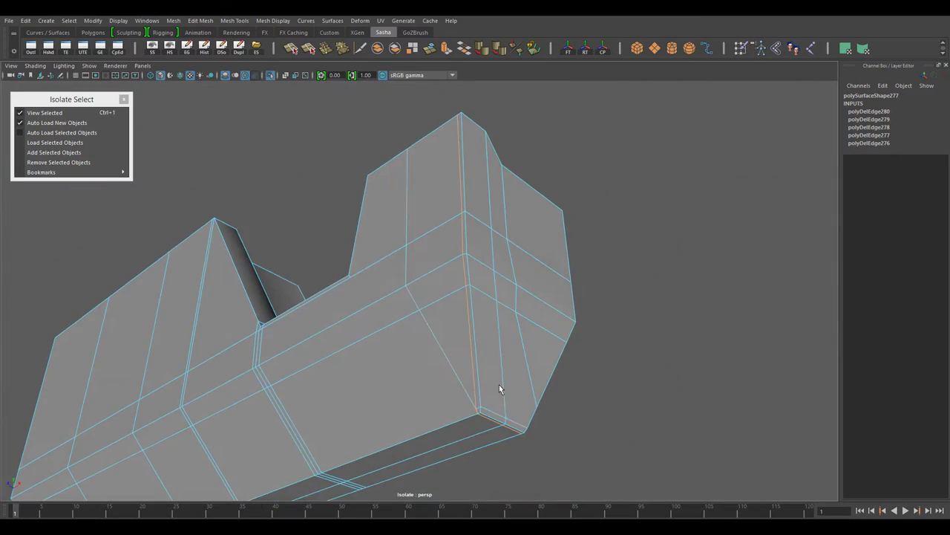
key(Delete)
mouse_move(640, 433)
alt+mouse_down()
mouse_move(435, 304)
mouse_move(423, 346)
mouse_move(369, 327)
mouse_move(404, 338)
mouse_move(431, 317)
alt+mouse_up()
key(Delete)
Step: Delete the remaining redundant edges around the block
click(435, 319)
key(Delete)
mouse_move(498, 270)
alt+mouse_down()
mouse_move(445, 276)
mouse_move(564, 318)
alt+mouse_up()
click(565, 316)
key(Delete)
mouse_move(500, 335)
alt+mouse_down()
mouse_move(542, 431)
mouse_move(548, 367)
mouse_move(655, 367)
mouse_move(473, 393)
mouse_move(463, 271)
mouse_move(607, 346)
mouse_move(575, 341)
mouse_move(531, 314)
alt+mouse_up()
click(464, 271)
key(Delete)
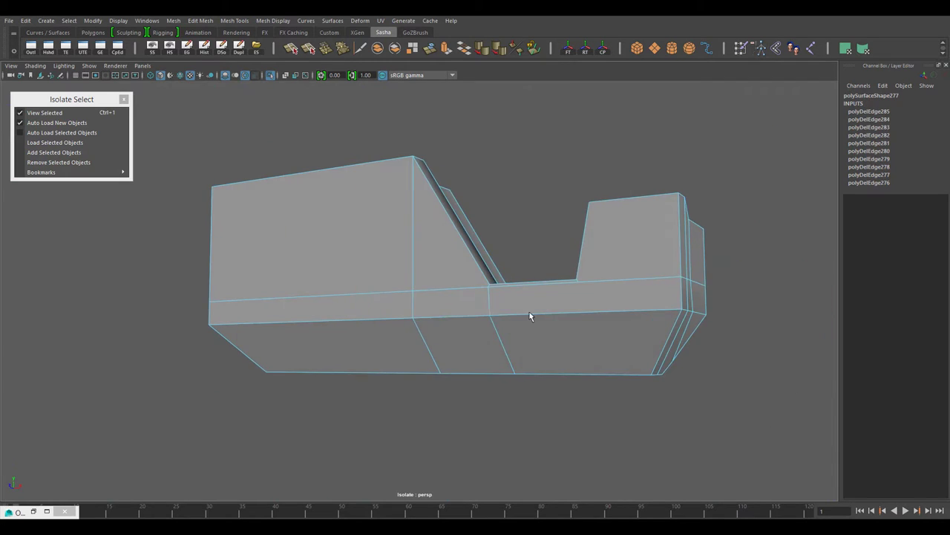
mouse_move(530, 314)
alt+right_down()
mouse_move(505, 366)
mouse_move(367, 280)
alt+right_up()
click(367, 280)
mouse_move(367, 280)
alt+mouse_down()
mouse_move(409, 278)
mouse_move(517, 354)
mouse_move(434, 301)
mouse_move(454, 288)
mouse_move(485, 189)
alt+mouse_up()
key(Delete)
Step: Remove the vertical edge, clear construction history, and choose Target Weld
shift+right_click(485, 188)
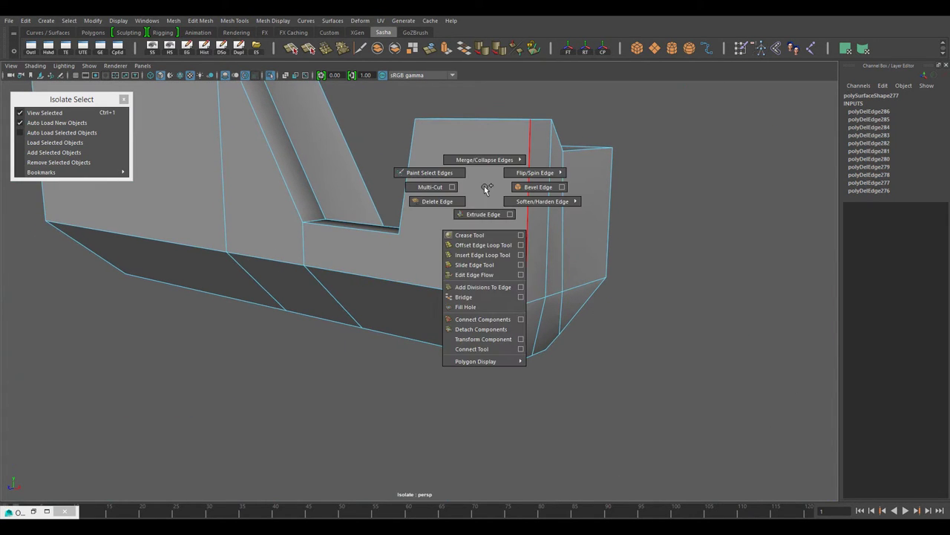
click(530, 278)
key(Delete)
alt+drag(531, 279, 482, 308)
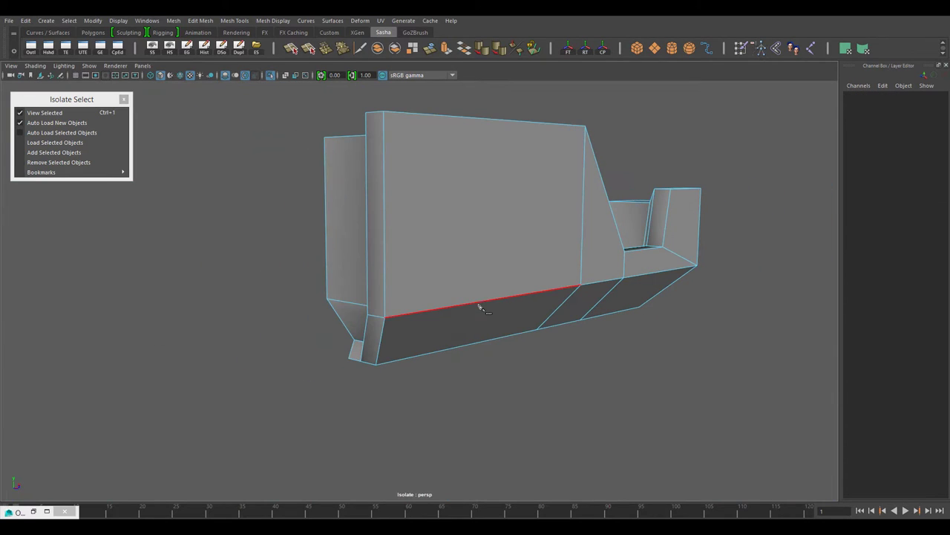
alt+drag(631, 137, 550, 206)
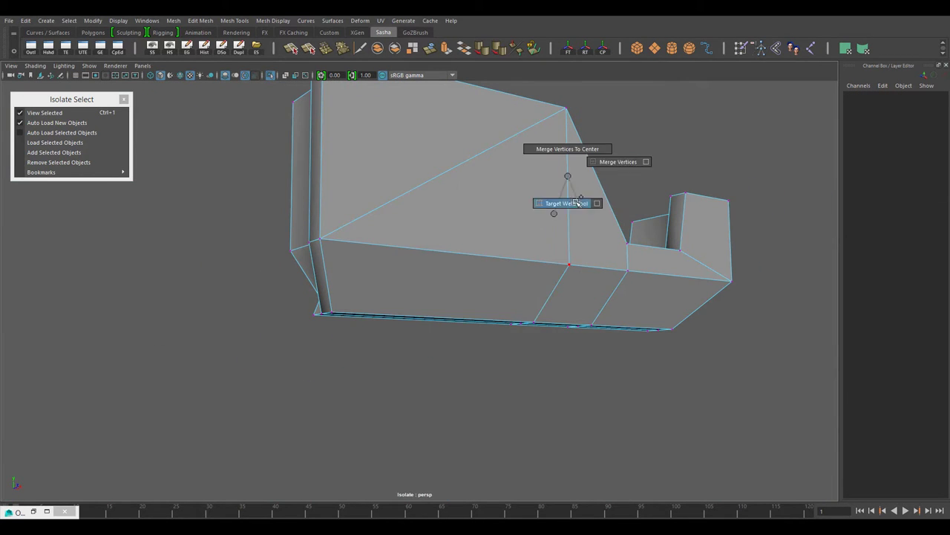
shift+right_drag(555, 202, 569, 201)
mouse_move(569, 244)
alt+mouse_down()
mouse_move(514, 329)
mouse_move(467, 282)
mouse_move(609, 259)
mouse_move(562, 267)
mouse_move(497, 245)
mouse_move(616, 339)
mouse_move(480, 238)
alt+mouse_up()
Step: Weld the block's leftover corner vertices, then show the whole scene again
click(498, 244)
shift+right_click(479, 226)
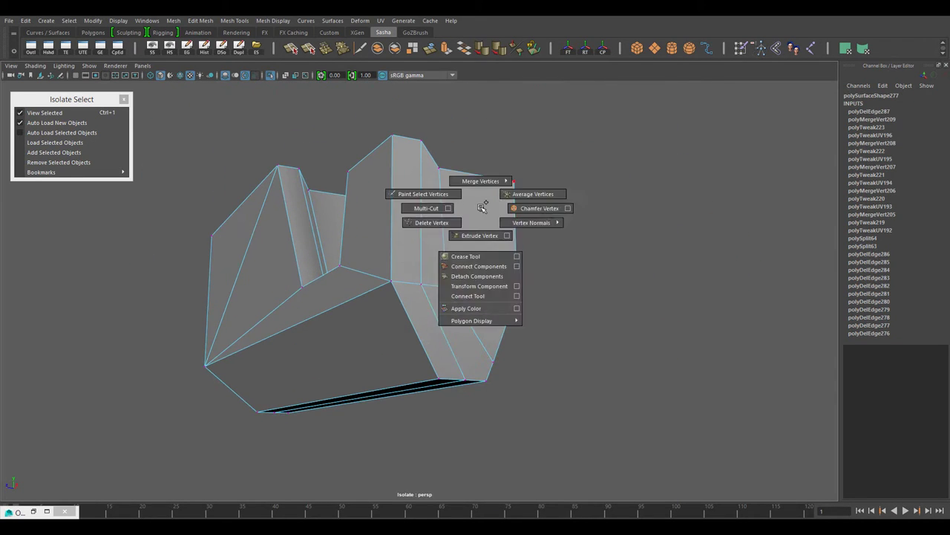
click(476, 199)
mouse_move(403, 276)
alt+mouse_down()
mouse_move(447, 257)
mouse_move(467, 215)
mouse_move(498, 275)
mouse_move(221, 267)
mouse_move(396, 285)
mouse_move(409, 267)
mouse_move(382, 339)
mouse_move(553, 375)
mouse_move(535, 382)
mouse_move(350, 300)
mouse_move(539, 186)
alt+mouse_up()
click(395, 285)
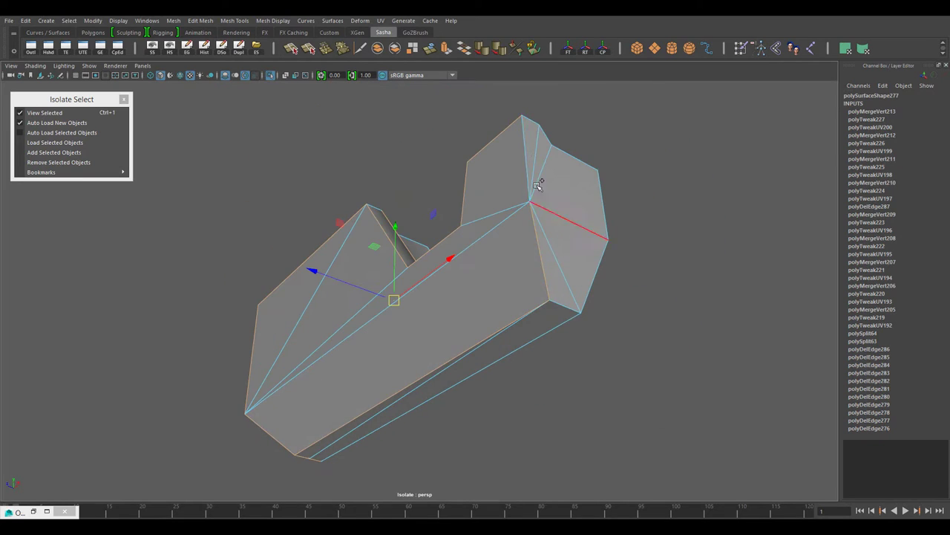
mouse_move(502, 298)
alt+mouse_down()
mouse_move(483, 297)
mouse_move(533, 290)
alt+mouse_up()
click(519, 293)
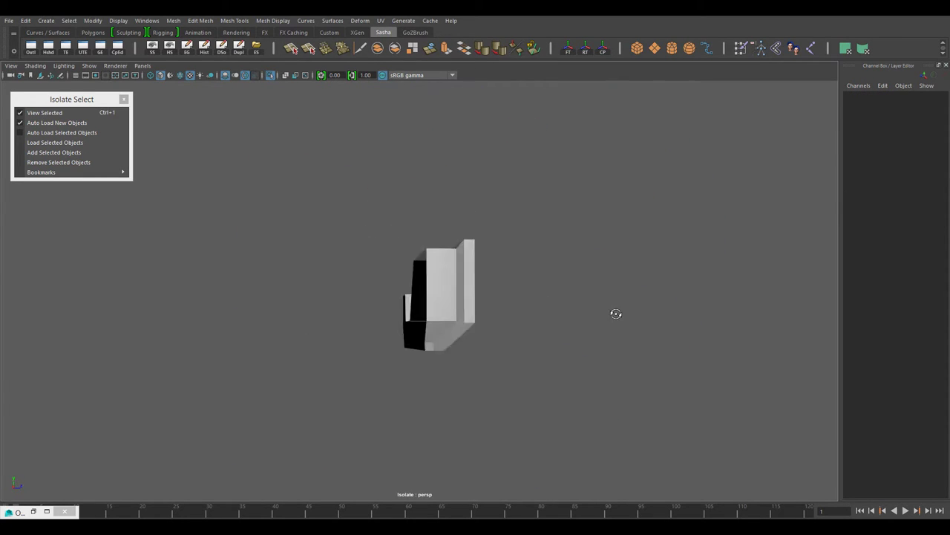
click(33, 114)
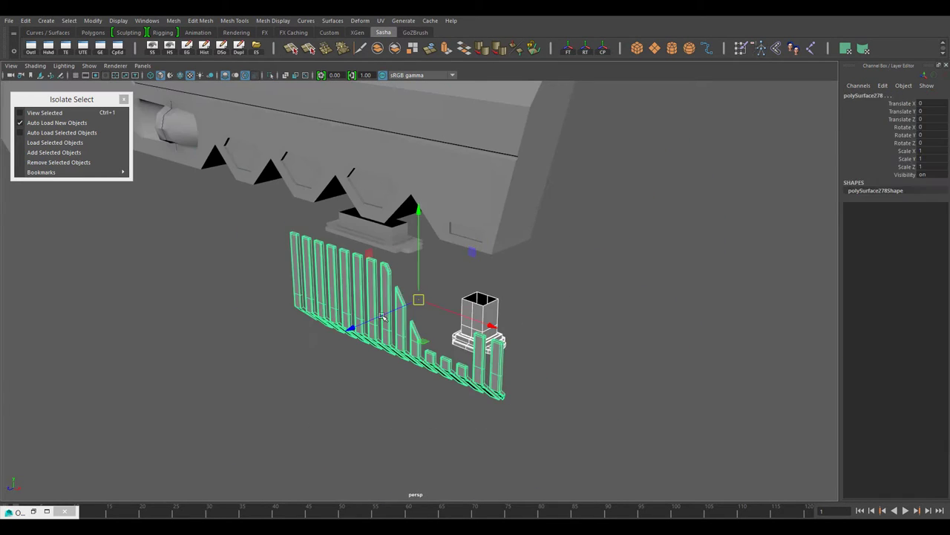
Step: Isolate the flat notched plate on its own
alt+drag(382, 317, 201, 323)
key(ctrl+1)
mouse_move(421, 350)
alt+mouse_down()
mouse_move(522, 327)
mouse_move(378, 269)
alt+mouse_up()
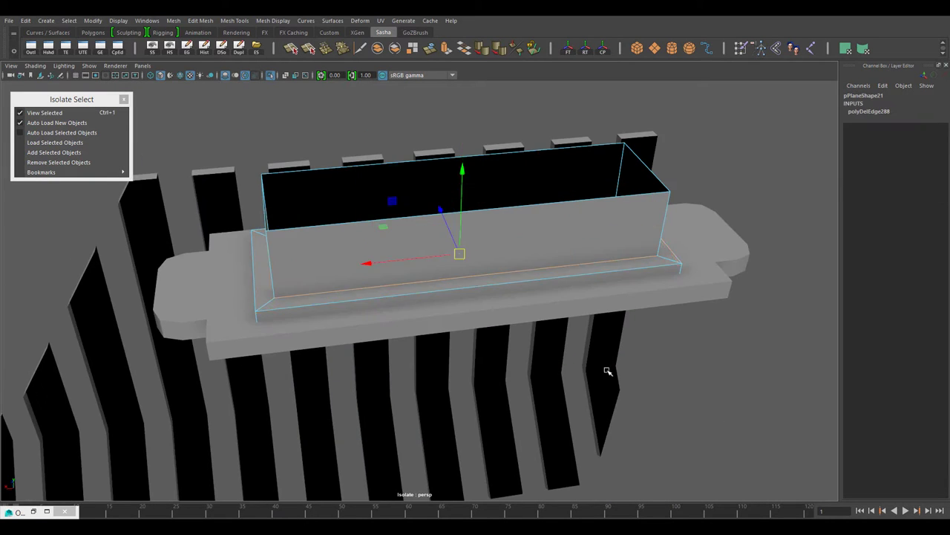
alt+drag(608, 371, 488, 250)
right_drag(488, 251, 520, 229)
click(45, 113)
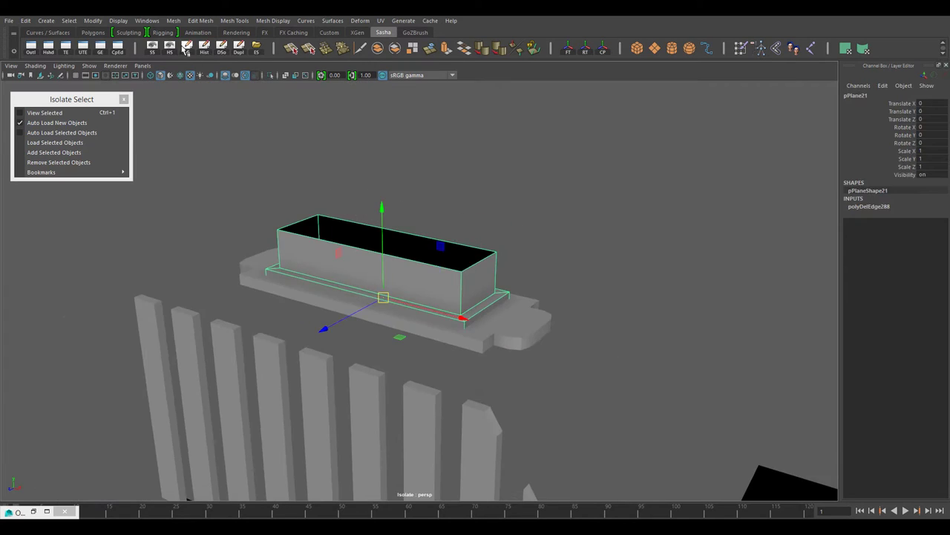
click(186, 50)
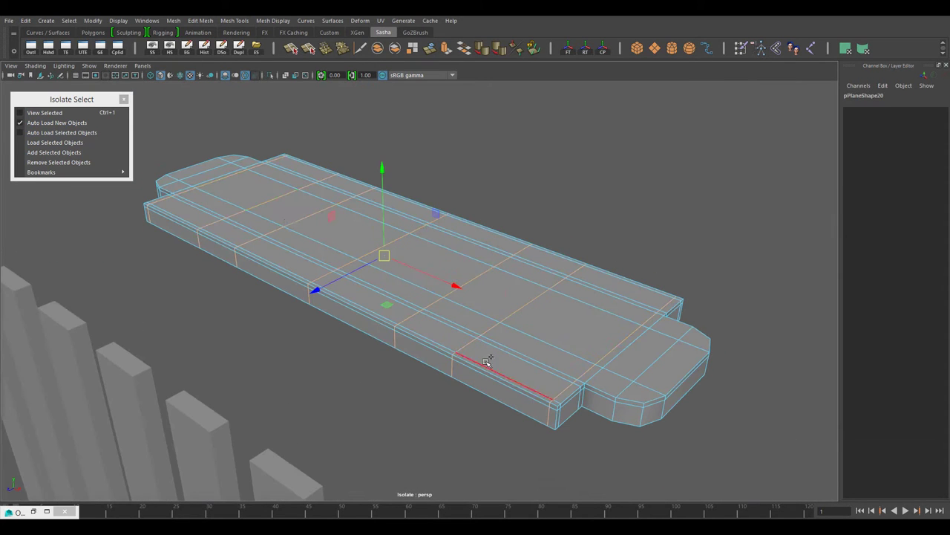
Step: Delete the plate's extra edge loops and collapse the selected edges
key(Delete)
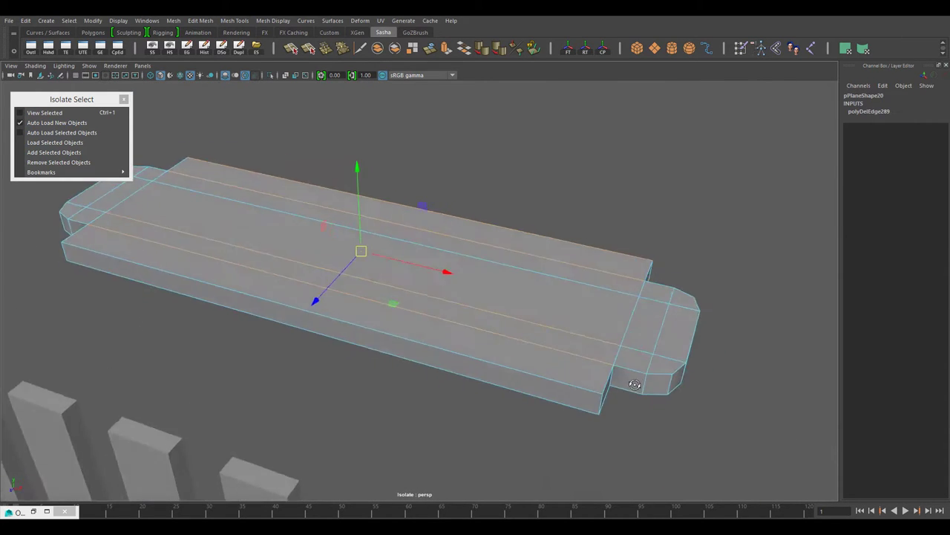
alt+drag(634, 292, 549, 129)
shift+right_drag(548, 128, 560, 100)
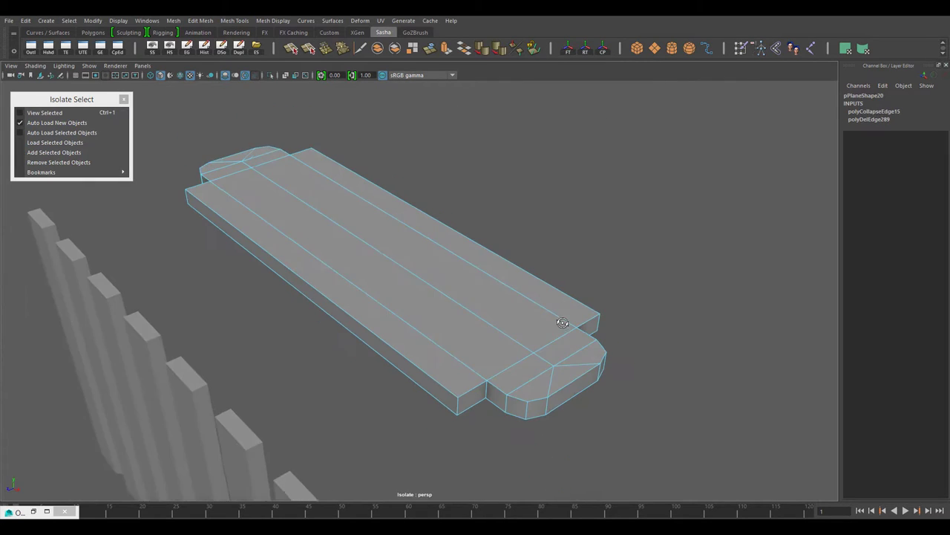
alt+drag(558, 322, 543, 365)
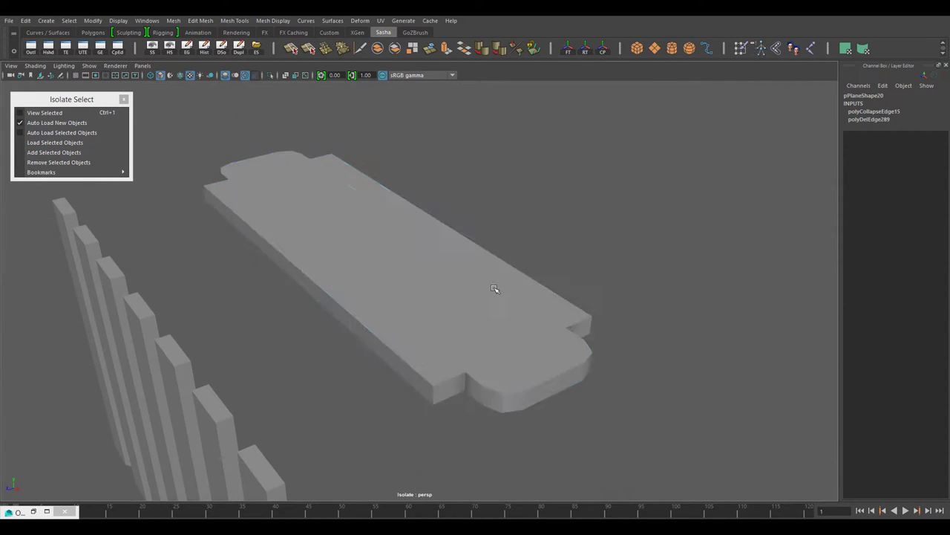
double_click(496, 289)
alt+drag(495, 289, 558, 380)
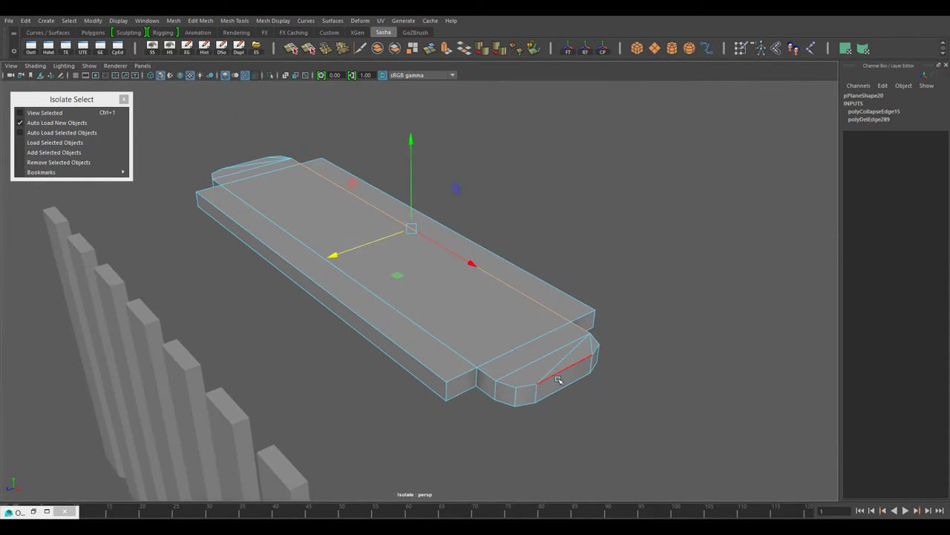
click(163, 492)
Step: Remove the stray vertex and short edge at the plate's notched, rounded end
alt+drag(558, 199, 276, 230)
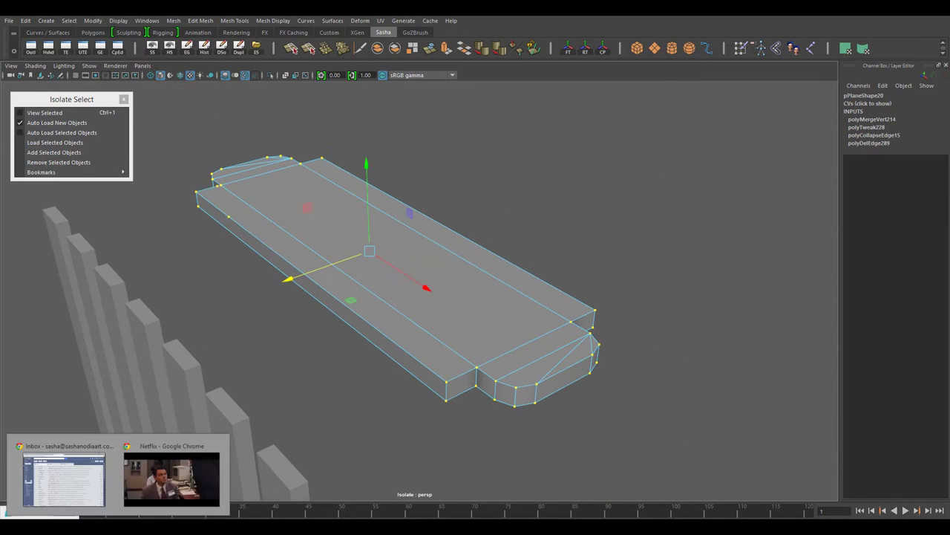
mouse_move(250, 388)
alt+mouse_down()
mouse_move(365, 431)
mouse_move(413, 244)
alt+mouse_up()
right_drag(413, 245, 416, 216)
click(592, 365)
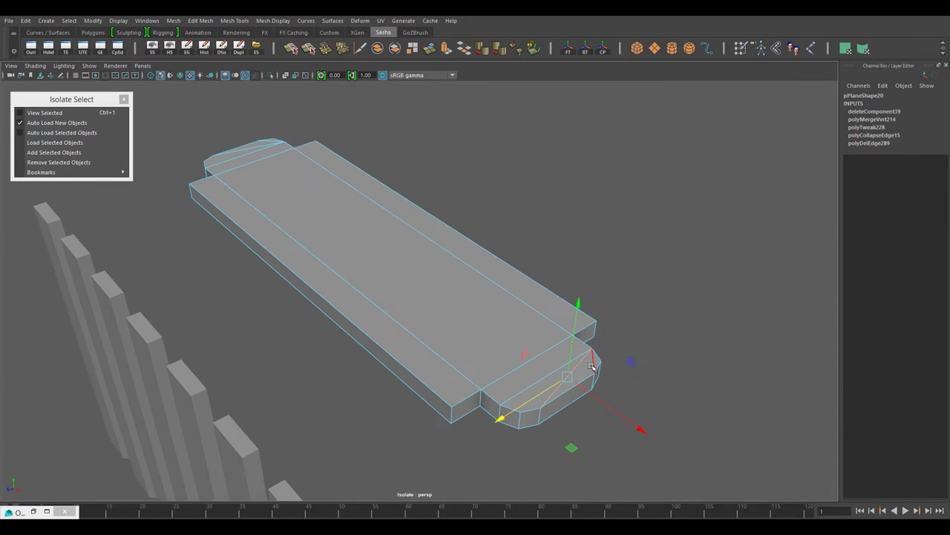
mouse_move(570, 311)
alt+mouse_down()
mouse_move(526, 412)
mouse_move(556, 456)
alt+mouse_up()
key(w)
right_click(513, 244)
click(536, 372)
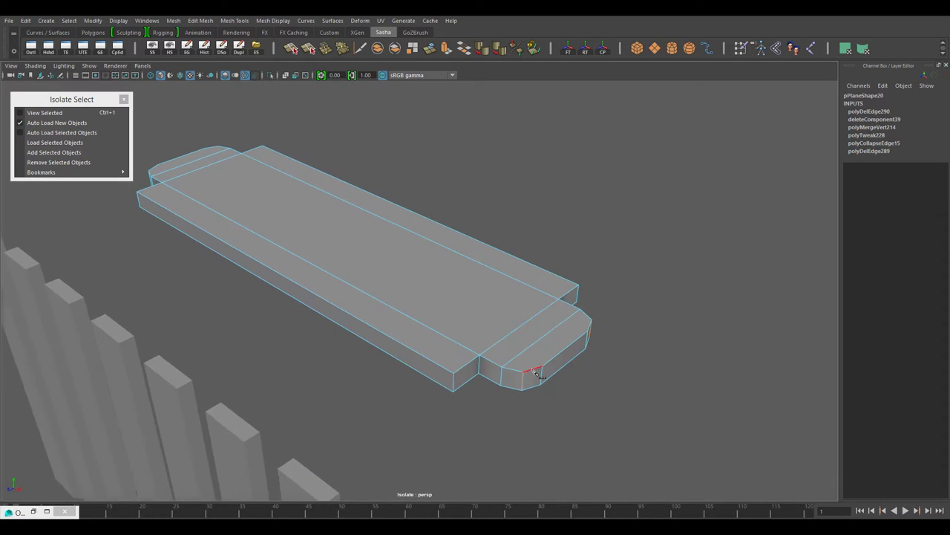
alt+drag(543, 370, 353, 344)
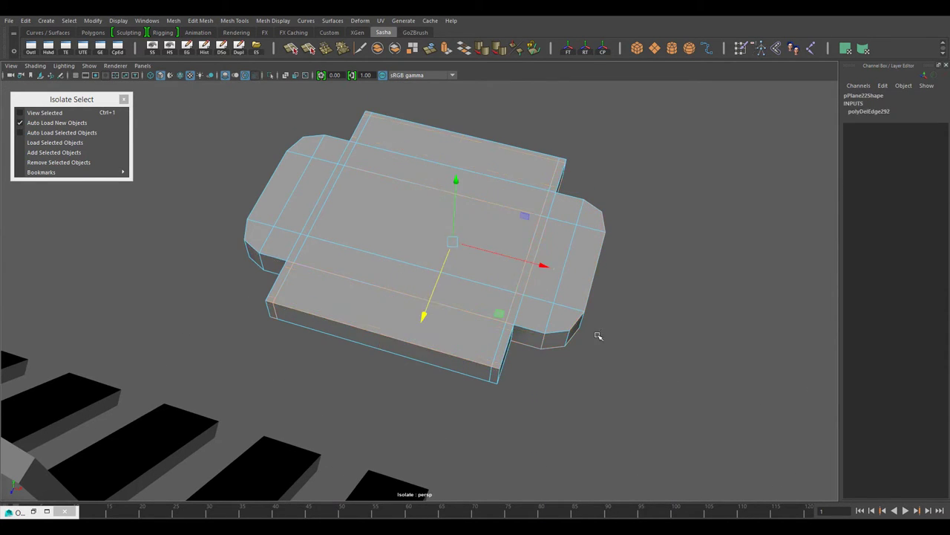
Step: Delete and collapse the small box's extra edge loops, then return to object mode
alt+drag(598, 336, 480, 328)
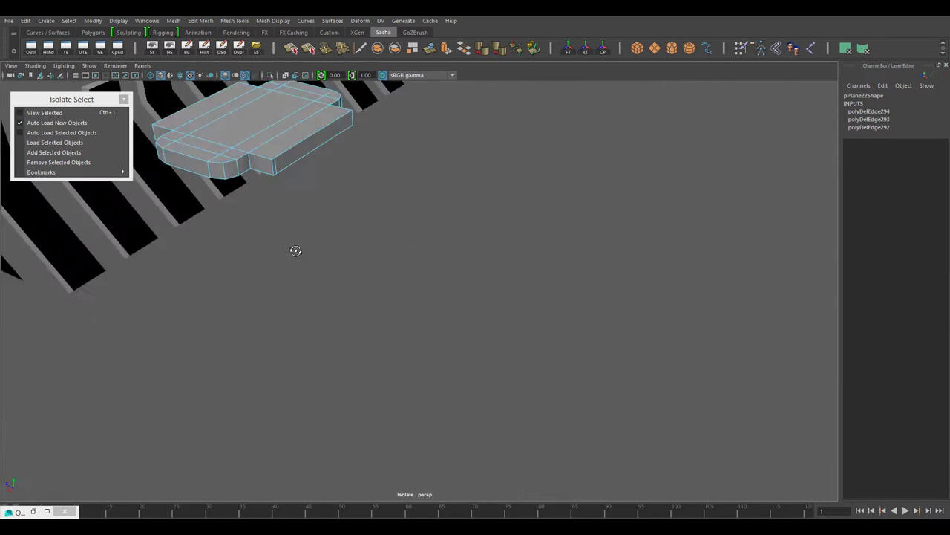
alt+drag(267, 273, 534, 305)
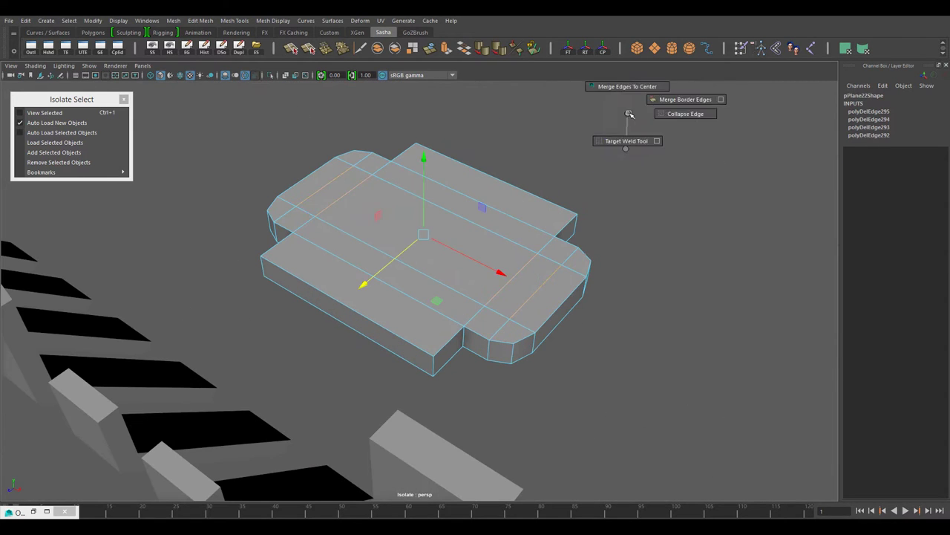
click(629, 113)
alt+drag(629, 114, 501, 225)
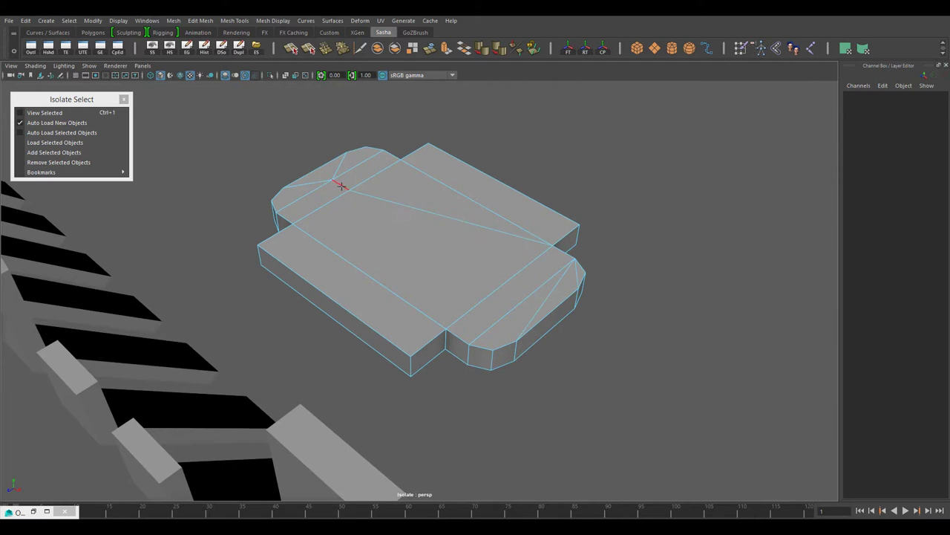
click(555, 287)
alt+drag(447, 231, 282, 201)
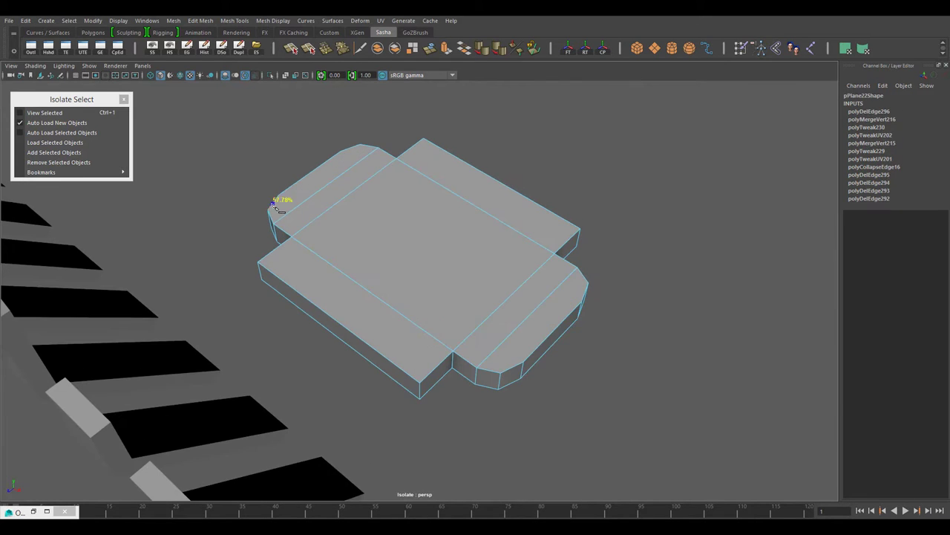
right_drag(423, 254, 483, 230)
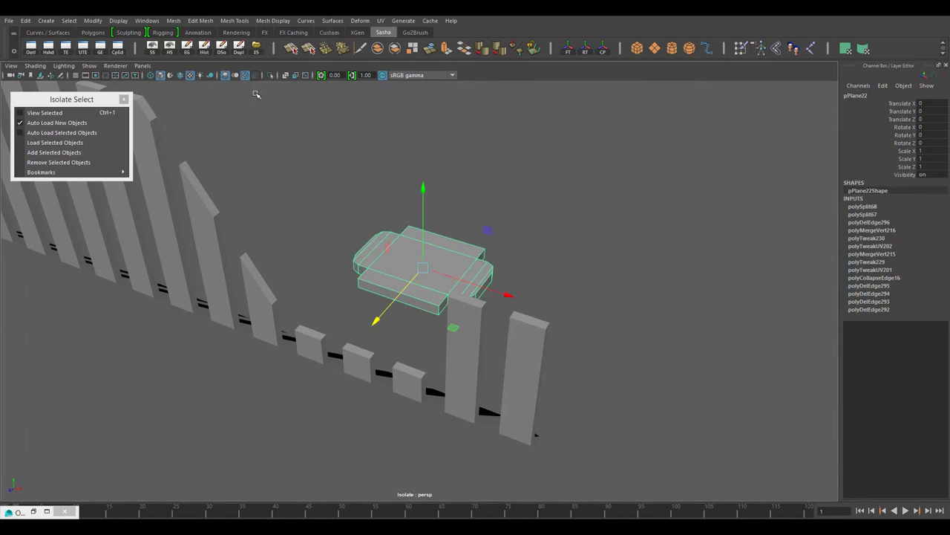
Step: Select the slat row and delete the first redundant lengthwise edge loop on a slat
key(Delete)
click(369, 330)
scroll(401, 297, up, 3)
click(445, 201)
scroll(424, 265, up, 2)
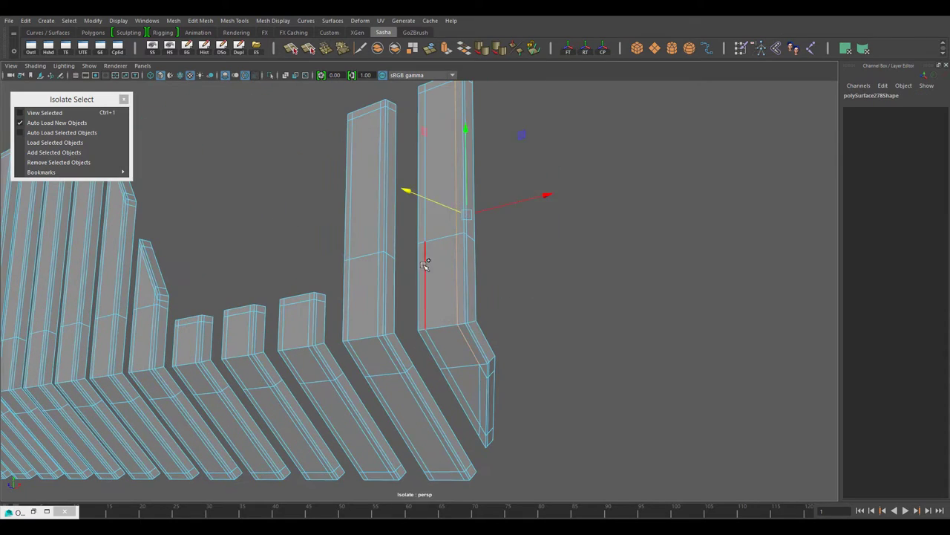
alt+drag(579, 375, 524, 339)
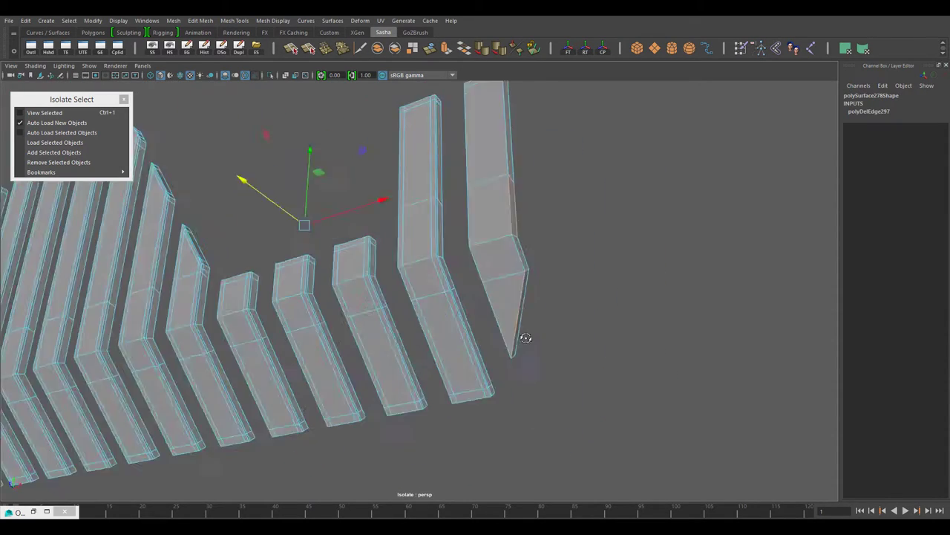
alt+drag(576, 233, 471, 354)
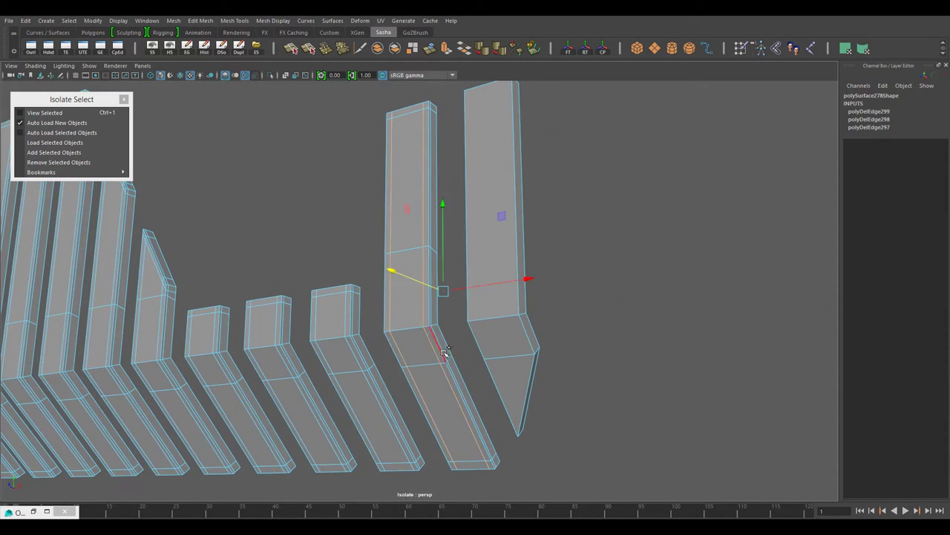
alt+drag(616, 477, 388, 359)
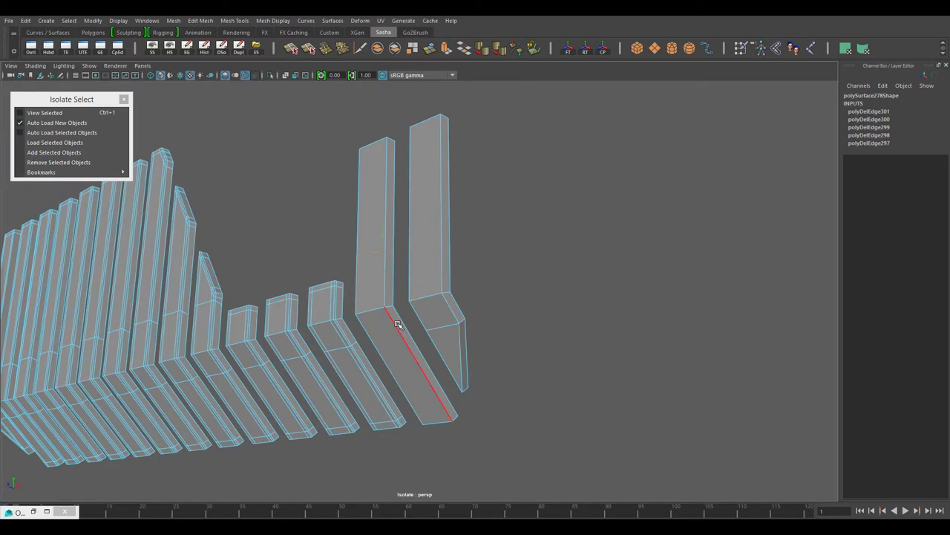
click(397, 325)
alt+right_drag(398, 324, 453, 297)
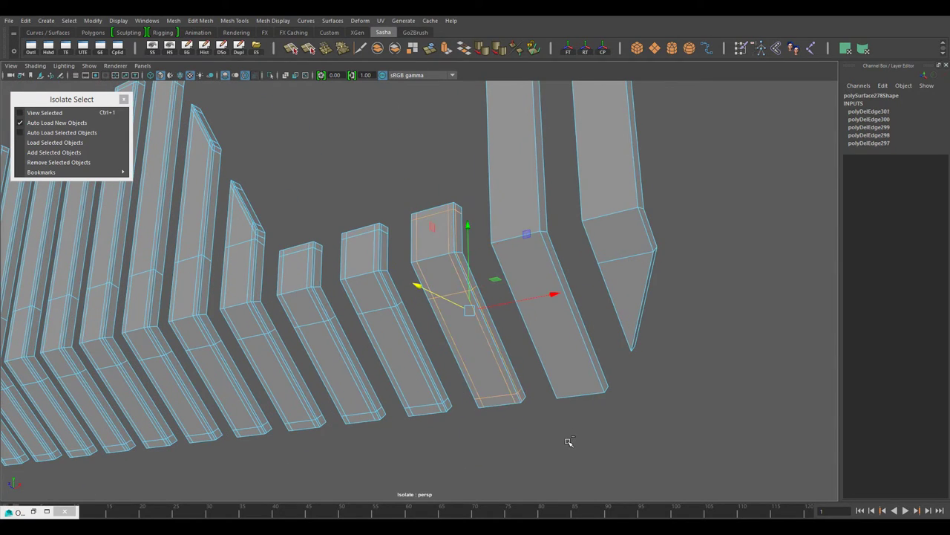
key(Delete)
Step: Remove the redundant edge loops from the next several slats, one slat at a time
alt+drag(569, 441, 510, 436)
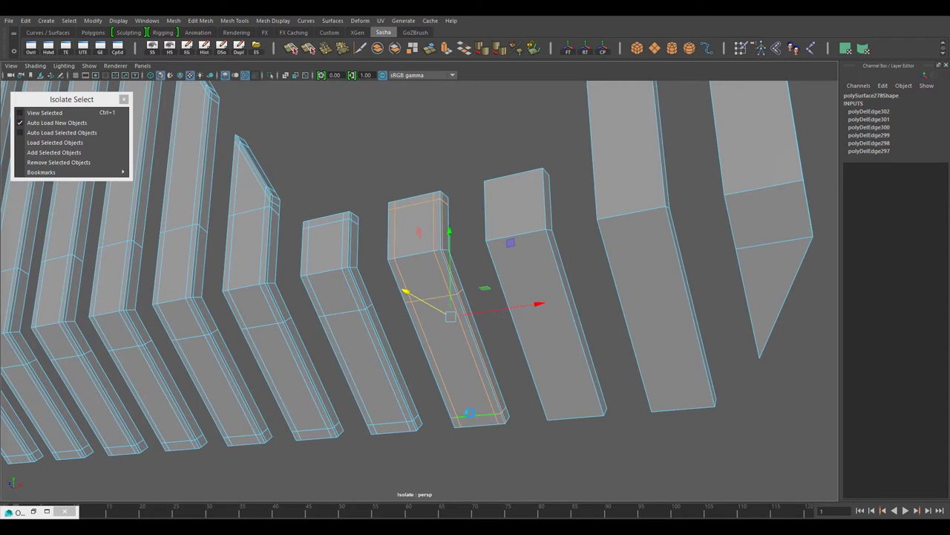
key(Delete)
alt+drag(469, 413, 466, 404)
key(Delete)
alt+drag(413, 216, 418, 192)
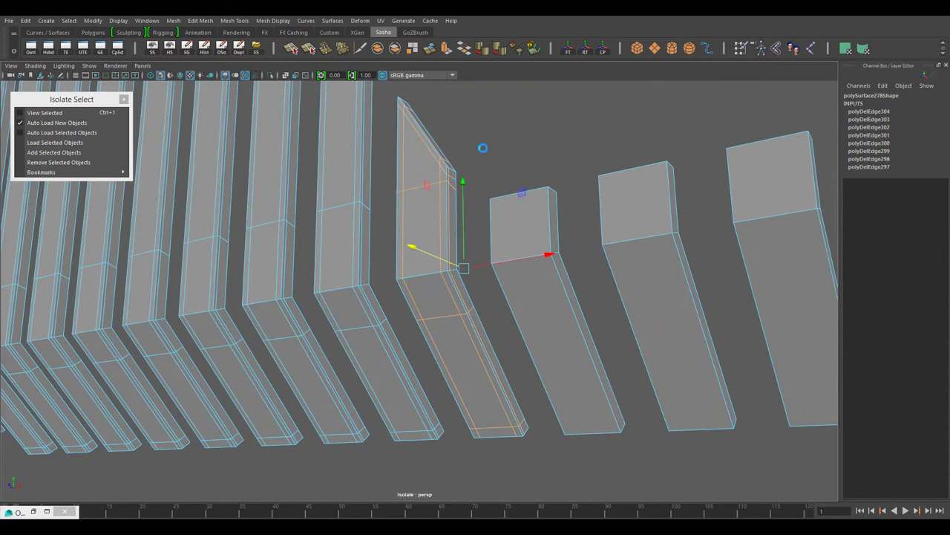
key(Delete)
mouse_move(483, 148)
alt+mouse_down()
mouse_move(401, 267)
mouse_move(426, 120)
alt+mouse_up()
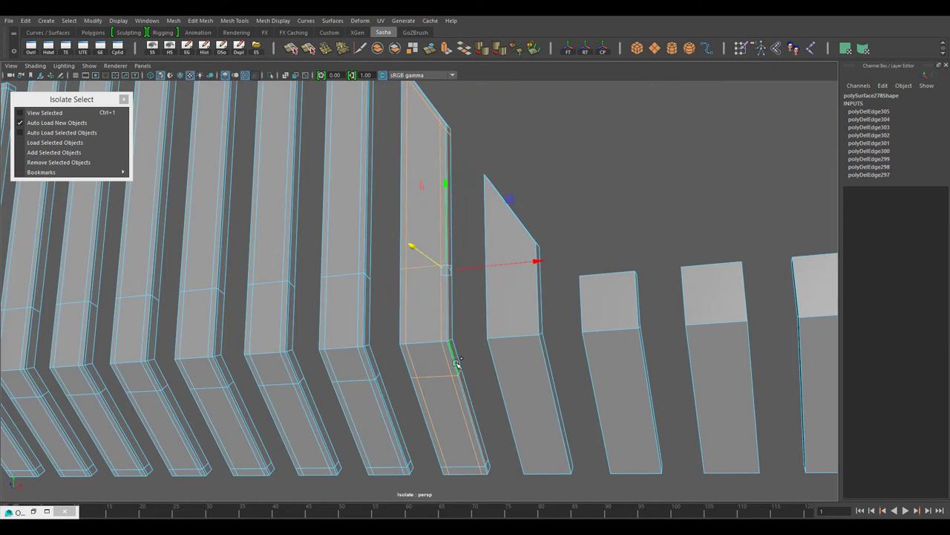
click(464, 455)
mouse_move(464, 456)
alt+mouse_down()
mouse_move(438, 280)
mouse_move(460, 106)
alt+mouse_up()
key(Delete)
Step: Delete the extra edge loops on the following slats, viewed from below
alt+drag(480, 148, 457, 339)
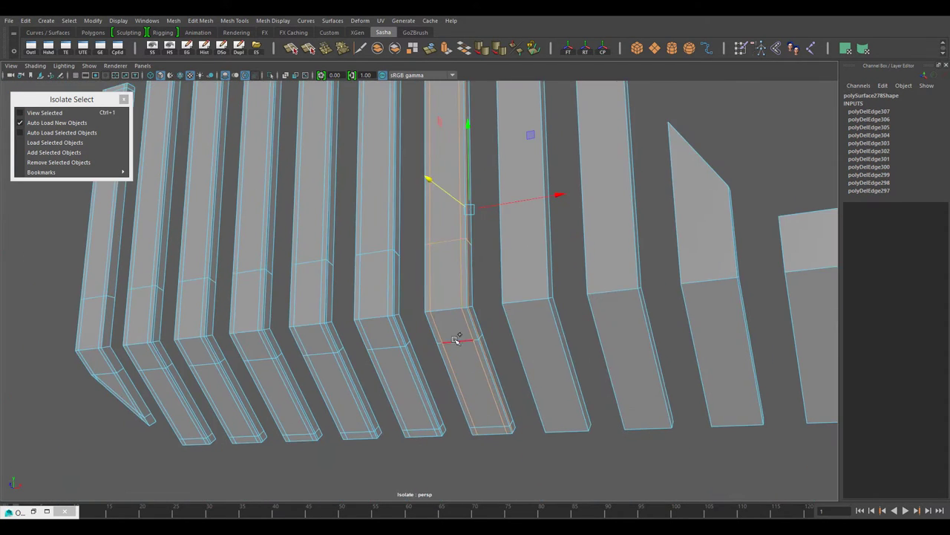
mouse_move(488, 425)
alt+mouse_down()
mouse_move(486, 318)
mouse_move(423, 143)
alt+mouse_up()
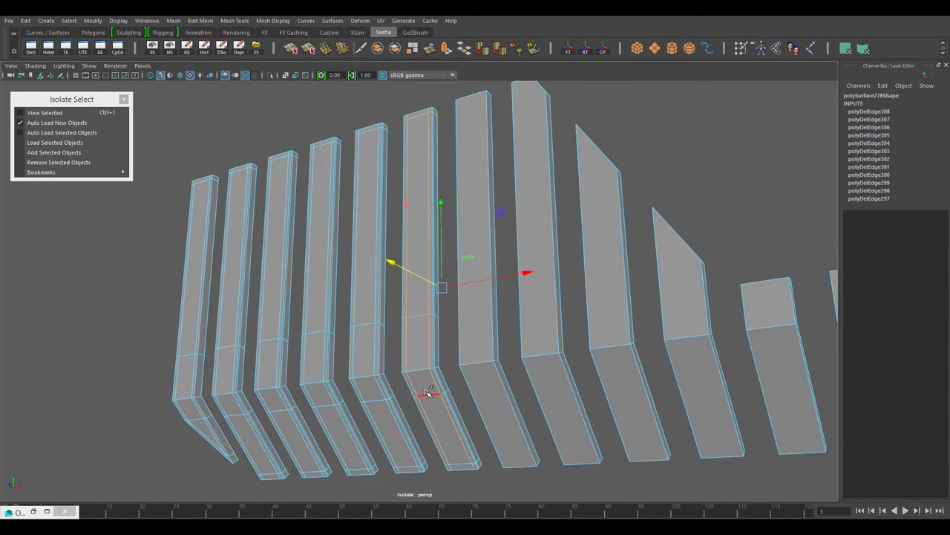
key(Delete)
mouse_move(462, 463)
alt+mouse_down()
mouse_move(483, 293)
mouse_move(449, 327)
alt+mouse_up()
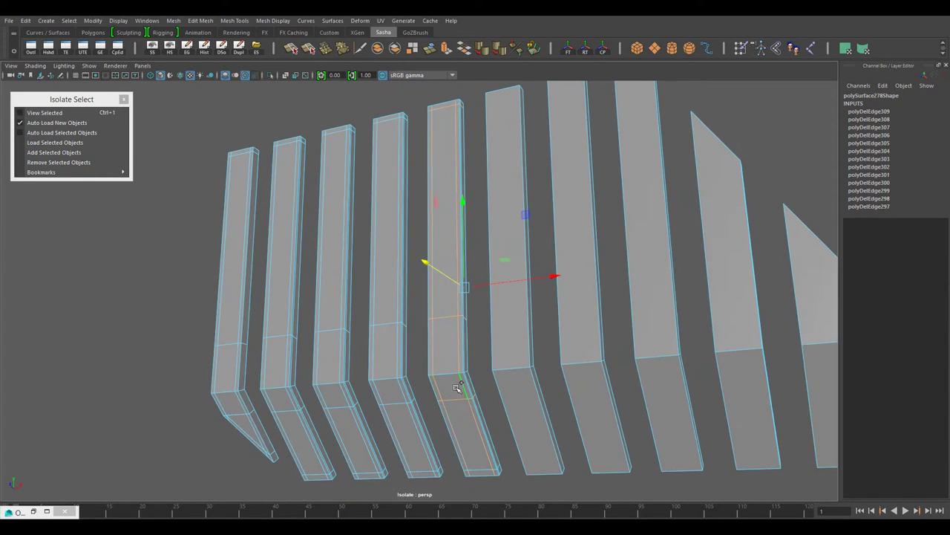
key(Delete)
alt+drag(481, 469, 457, 308)
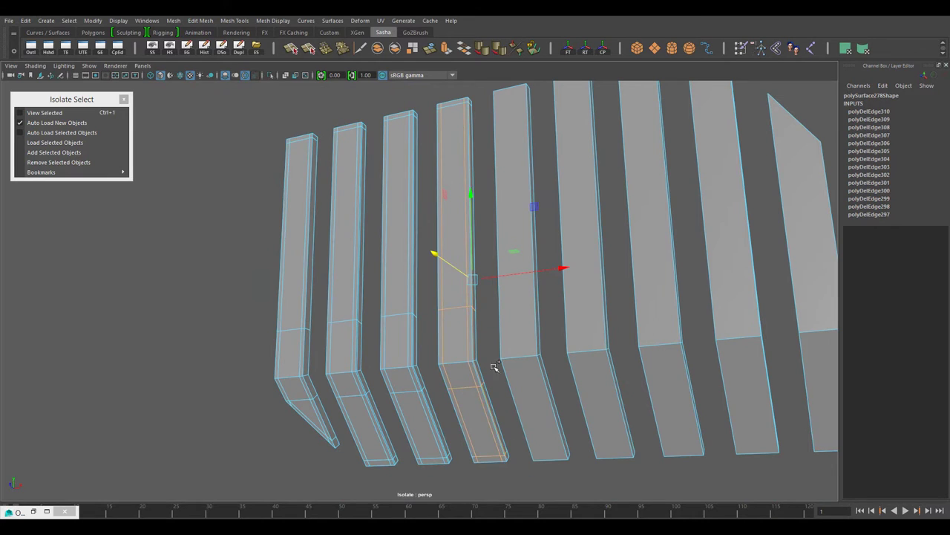
mouse_move(453, 112)
alt+mouse_down()
mouse_move(490, 282)
mouse_move(455, 131)
alt+mouse_up()
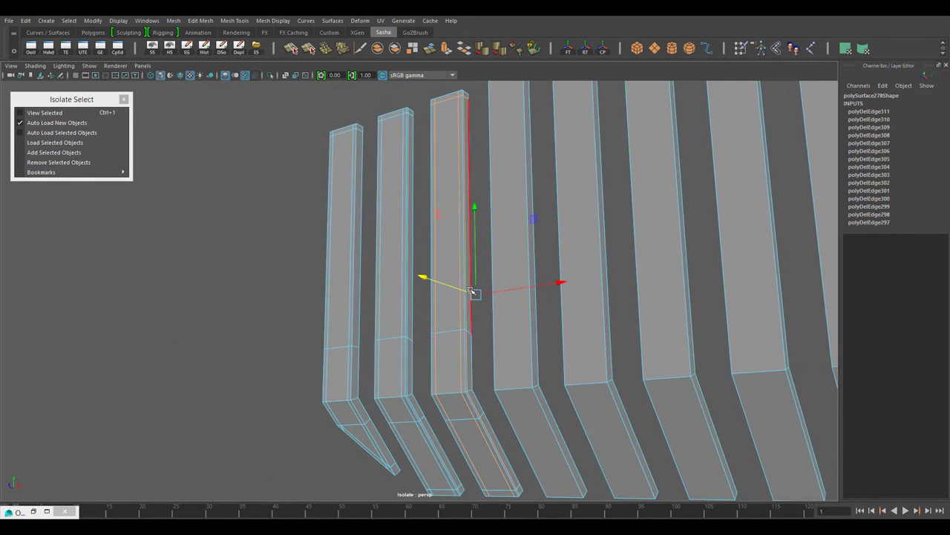
alt+drag(471, 290, 458, 403)
mouse_move(418, 335)
alt+mouse_down()
mouse_move(458, 307)
mouse_move(436, 138)
alt+mouse_up()
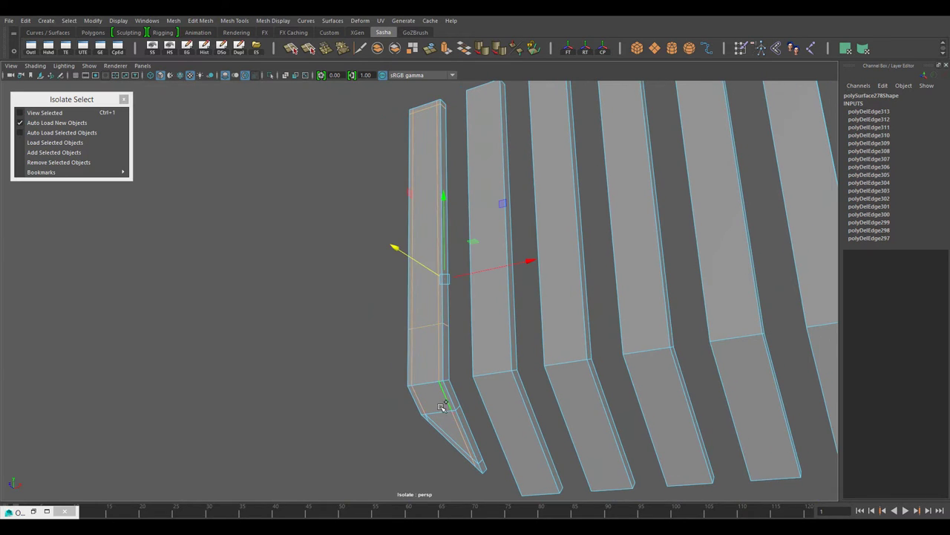
Step: Remove the last redundant edge on the rightmost slat and check that every slat is plain
alt+drag(394, 463, 505, 420)
mouse_move(329, 354)
alt+mouse_down()
mouse_move(564, 373)
mouse_move(450, 353)
alt+mouse_up()
mouse_move(450, 354)
alt+right_down()
mouse_move(509, 344)
mouse_move(582, 349)
alt+right_up()
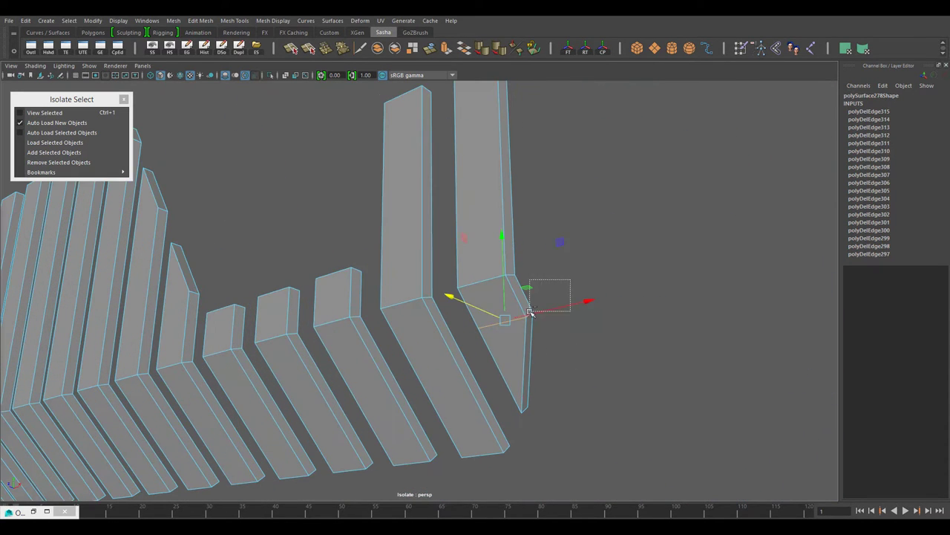
key(Delete)
alt+right_drag(530, 313, 484, 334)
mouse_move(484, 333)
alt+mouse_down()
mouse_move(457, 317)
mouse_move(444, 259)
alt+mouse_up()
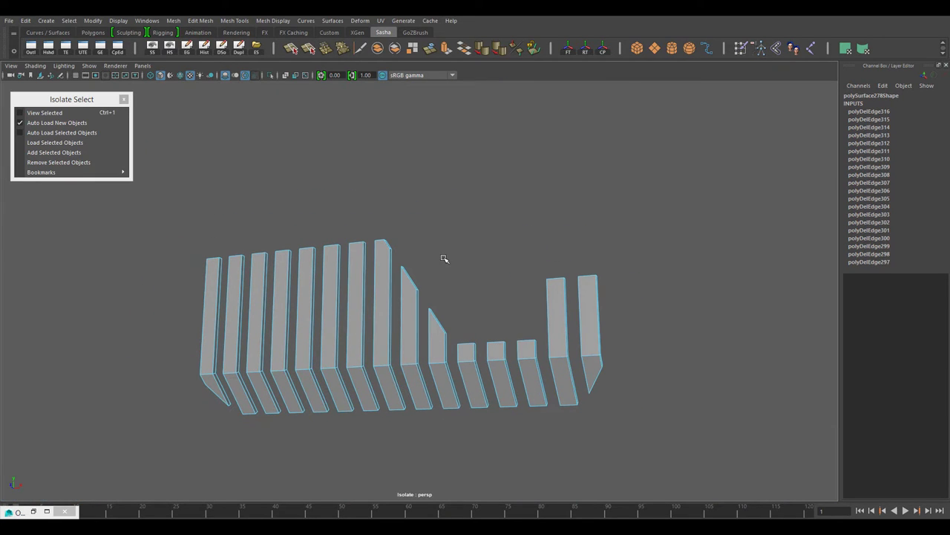
alt+right_drag(444, 258, 371, 159)
shift+right_click(371, 159)
Step: Bring back the whole rifle and select the faces around the small hole on the stock's underside
click(583, 282)
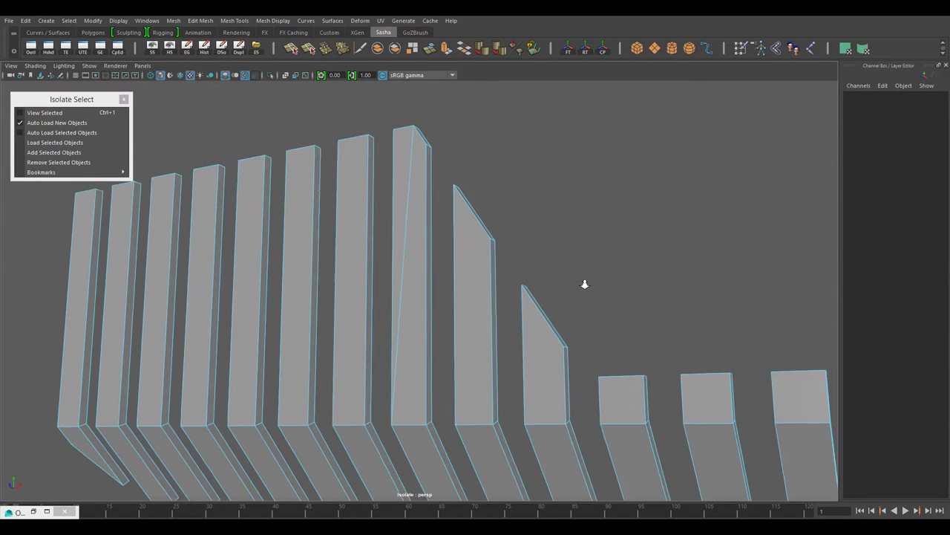
mouse_move(583, 282)
alt+right_down()
mouse_move(496, 267)
mouse_move(441, 206)
alt+right_up()
click(438, 155)
click(44, 112)
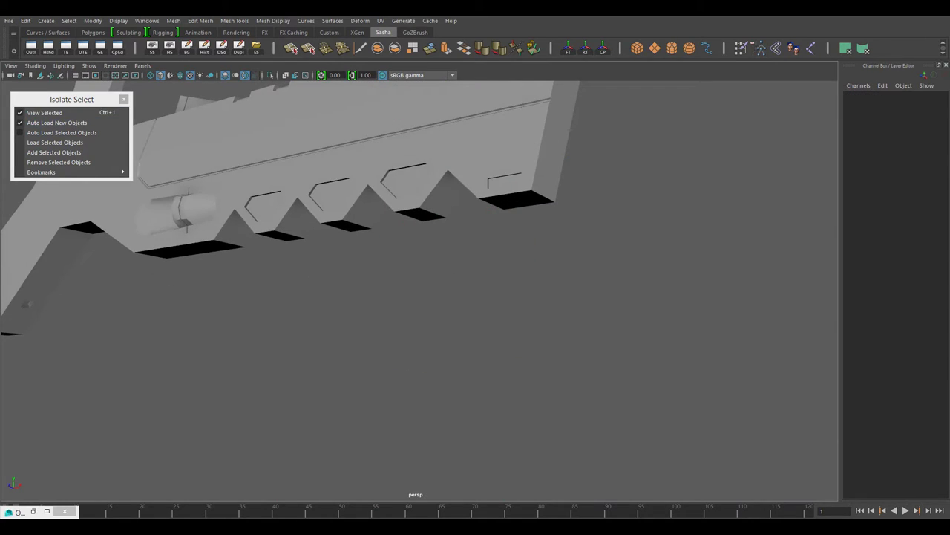
mouse_move(498, 290)
alt+right_down()
mouse_move(483, 267)
mouse_move(488, 245)
alt+right_up()
right_drag(487, 245, 488, 314)
click(435, 318)
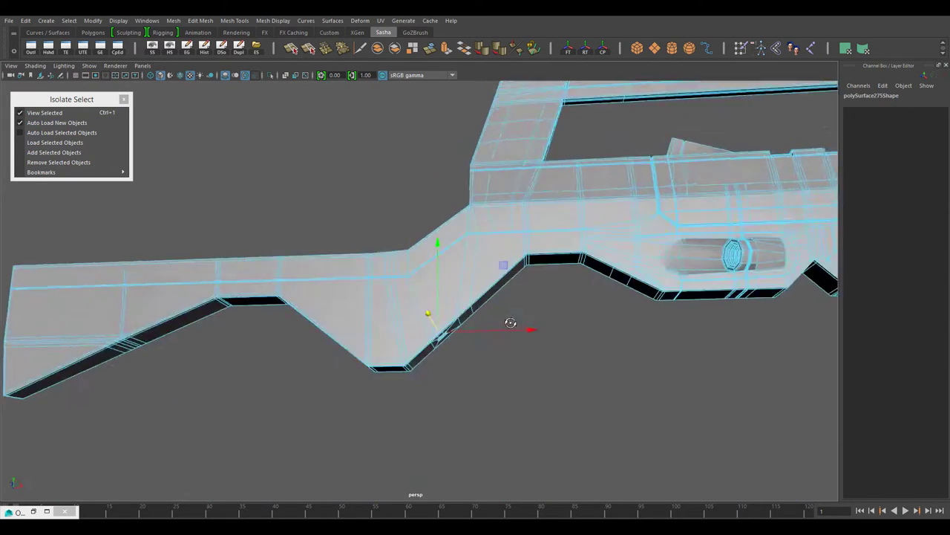
alt+drag(435, 318, 498, 333)
alt+right_drag(497, 333, 516, 332)
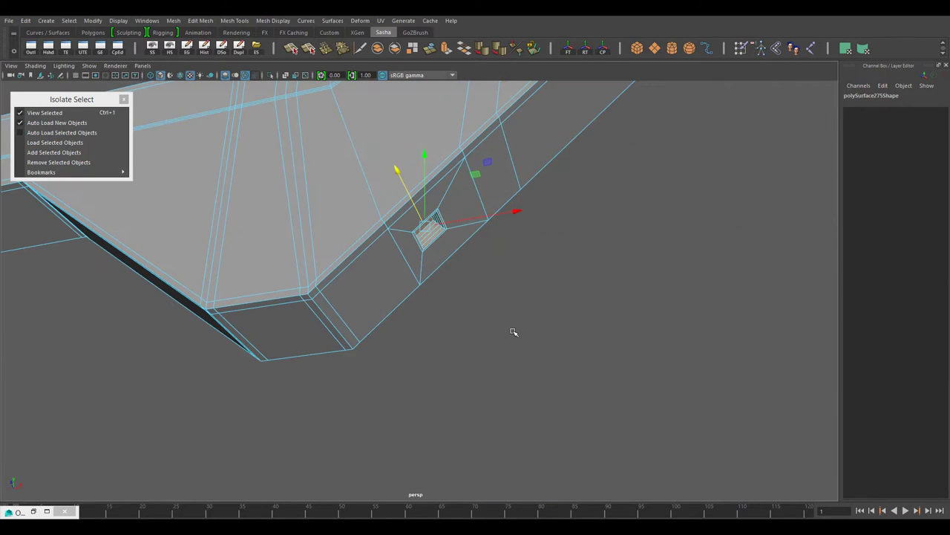
mouse_move(513, 332)
alt+mouse_down()
mouse_move(416, 293)
mouse_move(512, 361)
alt+mouse_up()
Step: Bridge the open border edges to close the hole and delete the redundant edges at the bridged corner
shift+right_drag(627, 185, 505, 186)
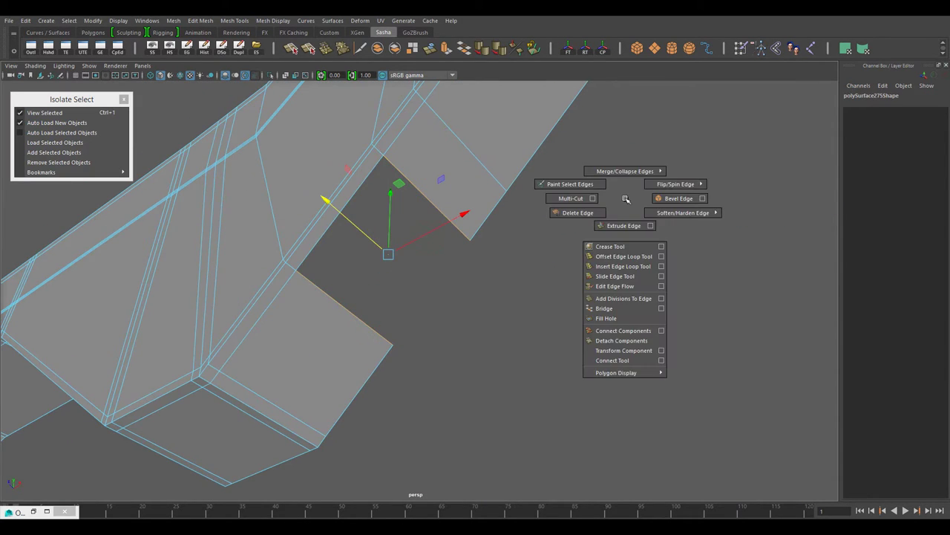
alt+drag(485, 307, 441, 288)
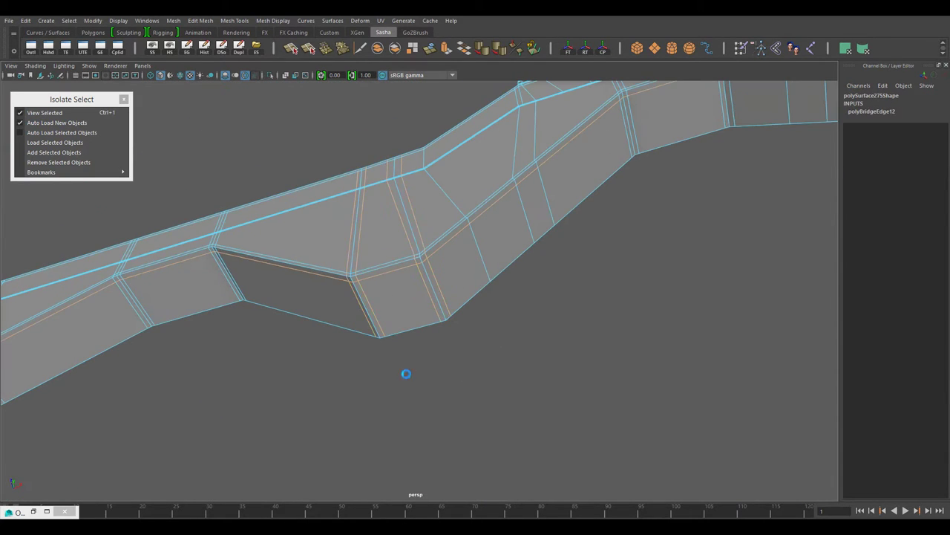
key(ctrl+BackSpace)
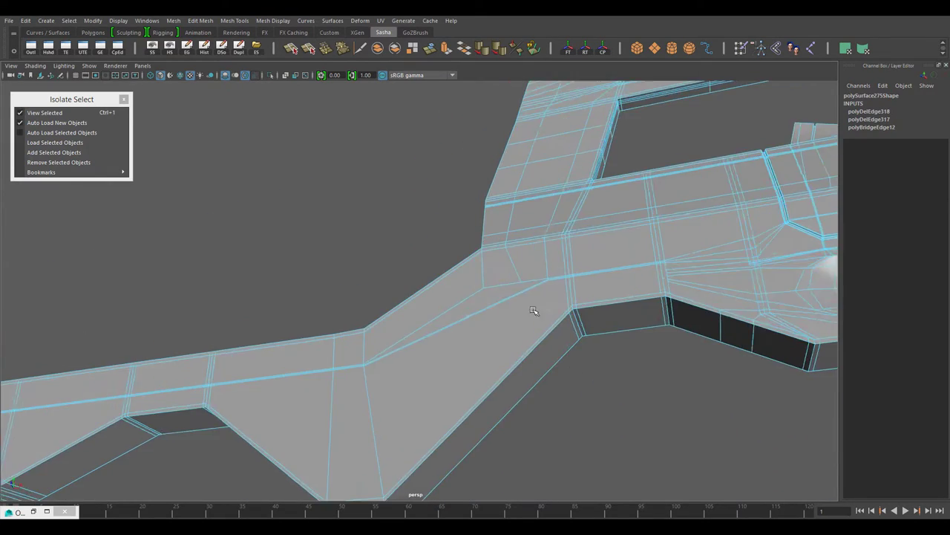
alt+drag(533, 310, 511, 335)
scroll(430, 329, up, 3)
click(378, 333)
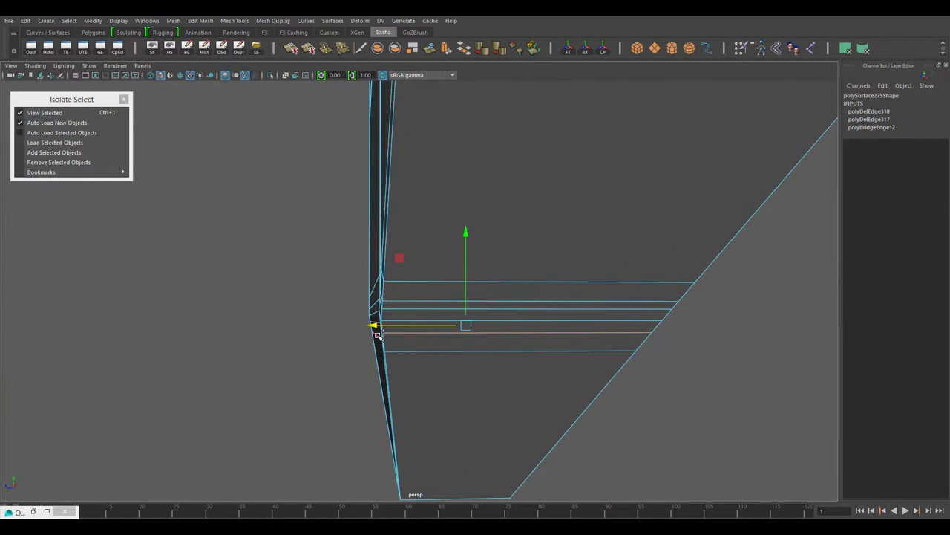
key(ctrl+BackSpace)
Step: Delete another redundant edge on the bridged piece
mouse_move(554, 378)
alt+mouse_down()
mouse_move(554, 208)
mouse_move(534, 238)
mouse_move(602, 342)
mouse_move(569, 329)
mouse_move(547, 391)
alt+mouse_up()
key(ctrl+BackSpace)
scroll(568, 328, up, 3)
scroll(711, 389, up, 2)
scroll(547, 392, up, 2)
alt+drag(455, 394, 526, 339)
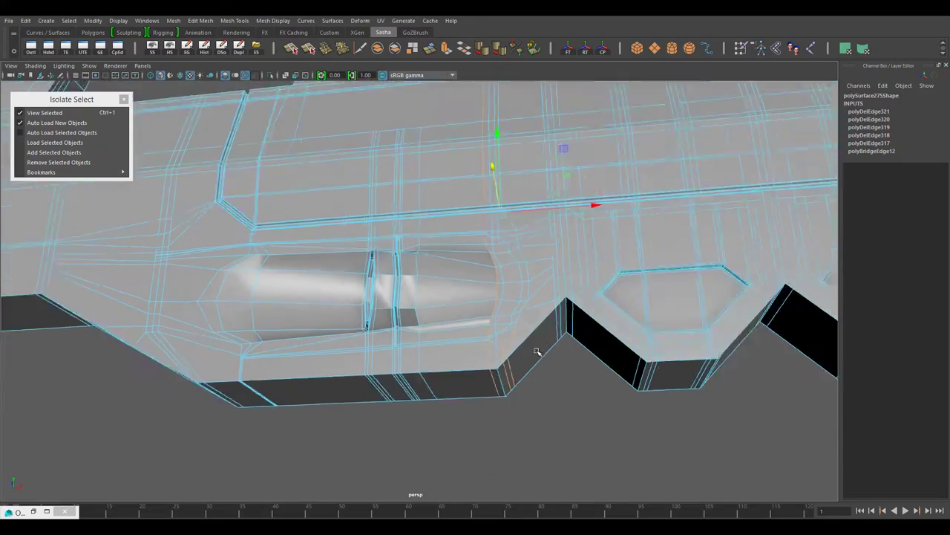
Step: Delete the redundant edges around the cylinder and the zig-zag edge
key(ctrl+BackSpace)
key(w)
alt+drag(551, 399, 471, 304)
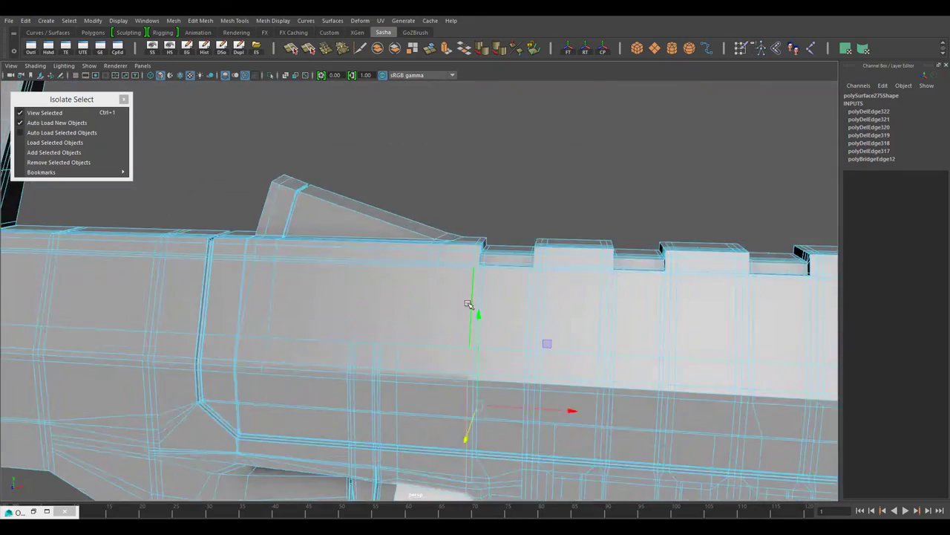
key(ctrl+BackSpace)
alt+drag(499, 346, 490, 307)
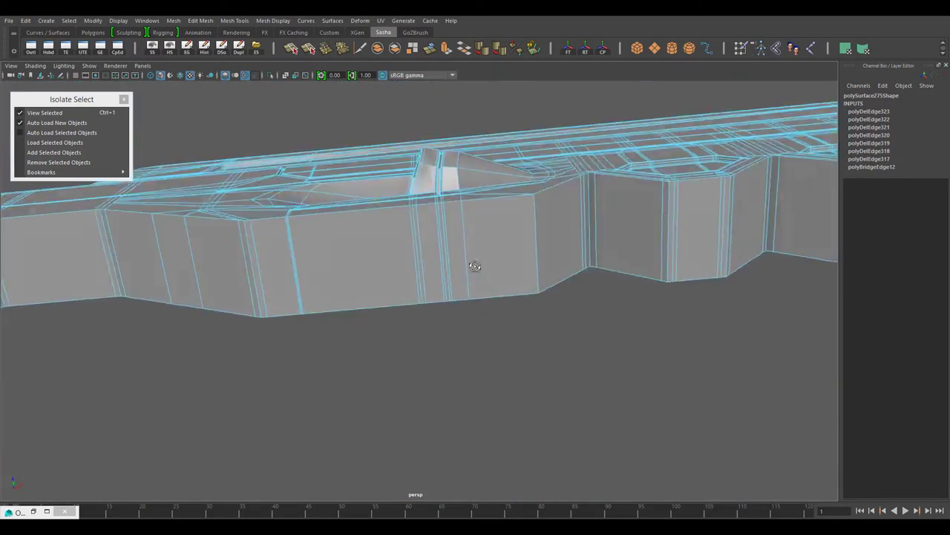
key(ctrl+BackSpace)
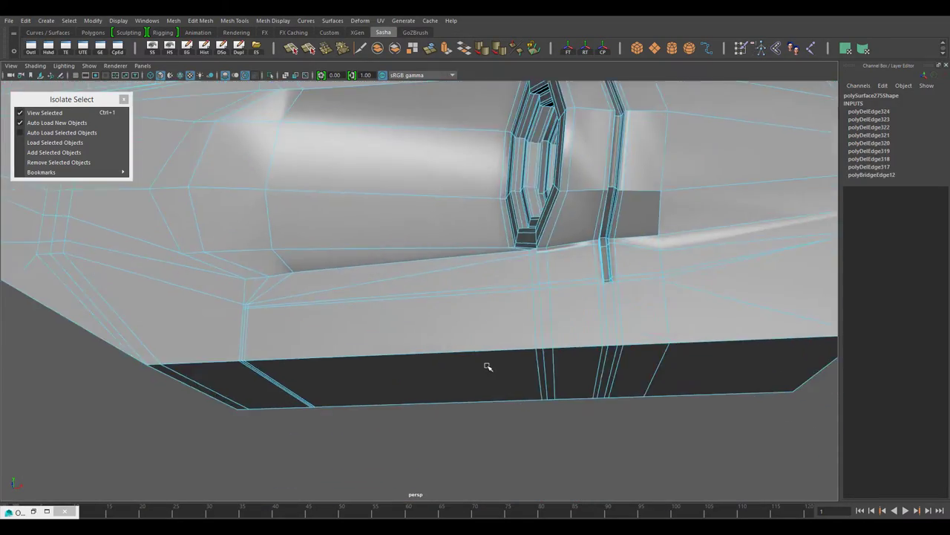
alt+drag(485, 367, 440, 323)
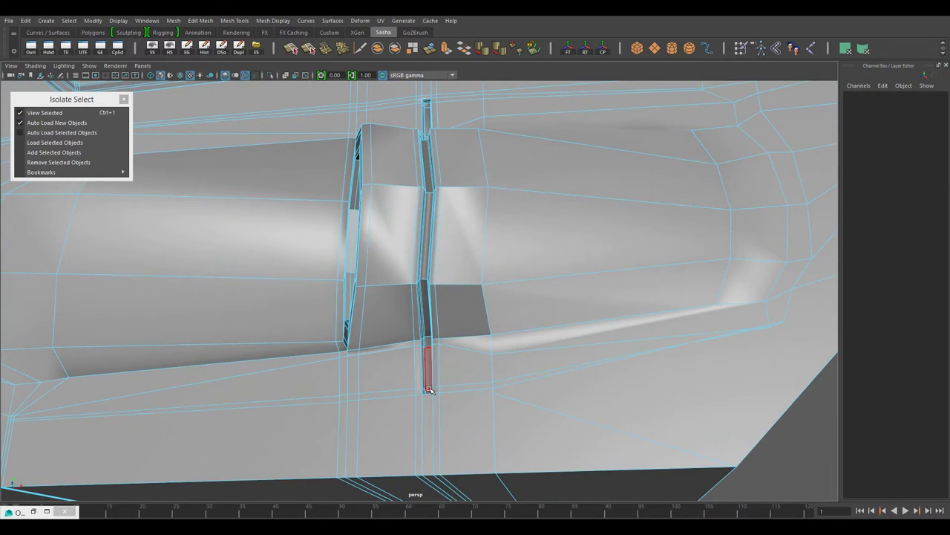
Step: Target Weld the stray vertex beside the cylinder ring onto its neighbour
click(429, 387)
mouse_move(429, 387)
alt+mouse_down()
mouse_move(509, 445)
mouse_move(500, 288)
mouse_move(460, 195)
alt+mouse_up()
right_click(460, 194)
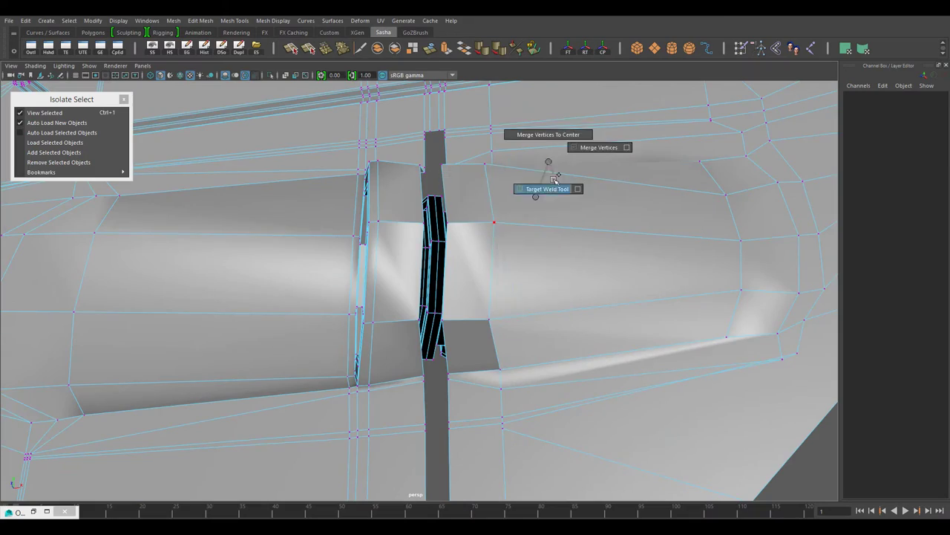
click(548, 188)
mouse_move(547, 188)
alt+mouse_down()
mouse_move(465, 276)
mouse_move(480, 220)
mouse_move(431, 254)
mouse_move(438, 317)
mouse_move(516, 275)
mouse_move(535, 310)
mouse_move(483, 348)
mouse_move(514, 266)
mouse_move(492, 282)
alt+mouse_up()
Step: Delete the redundant edges around the cylinder and near the top of the body
key(Delete)
mouse_move(465, 328)
alt+mouse_down()
mouse_move(502, 303)
mouse_move(505, 322)
mouse_move(519, 312)
mouse_move(558, 342)
alt+mouse_up()
key(Delete)
click(558, 341)
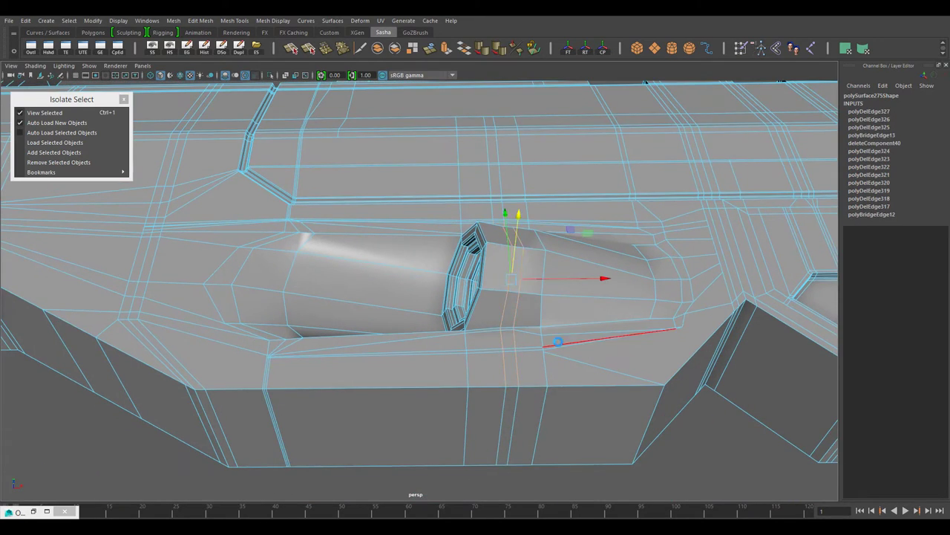
click(502, 200)
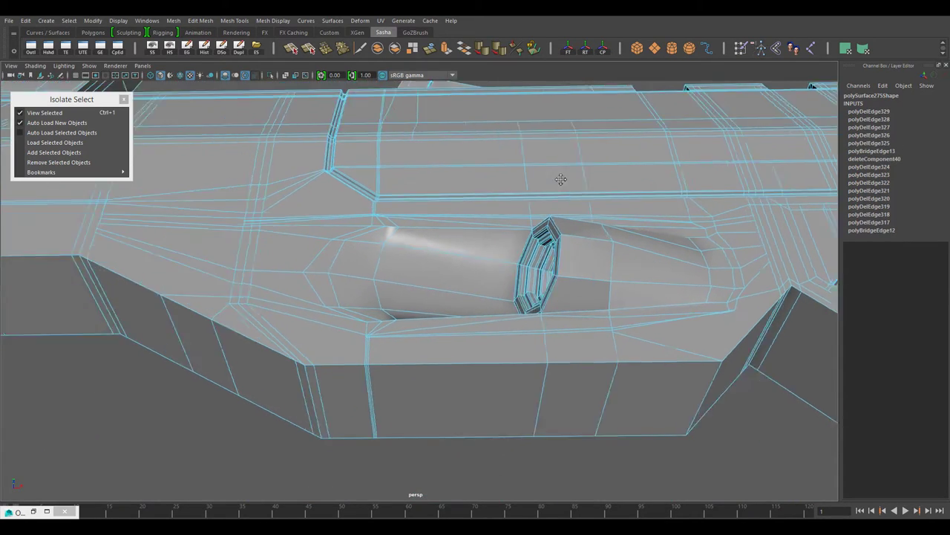
mouse_move(502, 200)
alt+mouse_down()
mouse_move(488, 286)
mouse_move(442, 243)
mouse_move(460, 314)
mouse_move(423, 272)
mouse_move(569, 324)
mouse_move(398, 374)
mouse_move(501, 388)
mouse_move(510, 148)
mouse_move(414, 350)
mouse_move(522, 398)
mouse_move(482, 378)
alt+mouse_up()
key(Delete)
Step: Remove several more redundant edges along the upper rifle body
key(Delete)
click(510, 148)
click(524, 132)
key(Delete)
click(603, 289)
mouse_move(603, 289)
alt+mouse_down()
mouse_move(371, 349)
mouse_move(375, 369)
alt+mouse_up()
key(Delete)
click(350, 196)
Step: Delete the redundant edges along the body's sides and the cylinder's side
key(Delete)
click(346, 255)
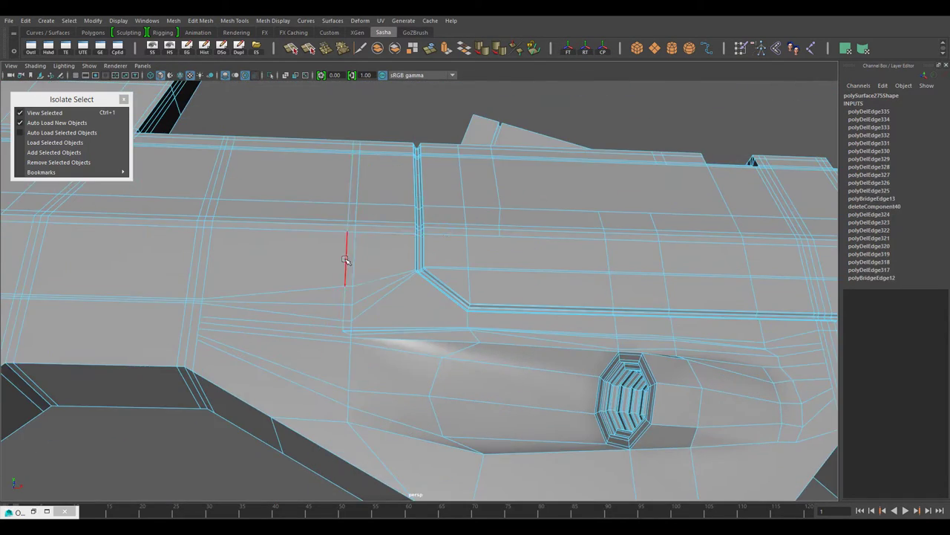
key(Delete)
click(255, 362)
key(Delete)
alt+drag(177, 335, 189, 344)
click(189, 344)
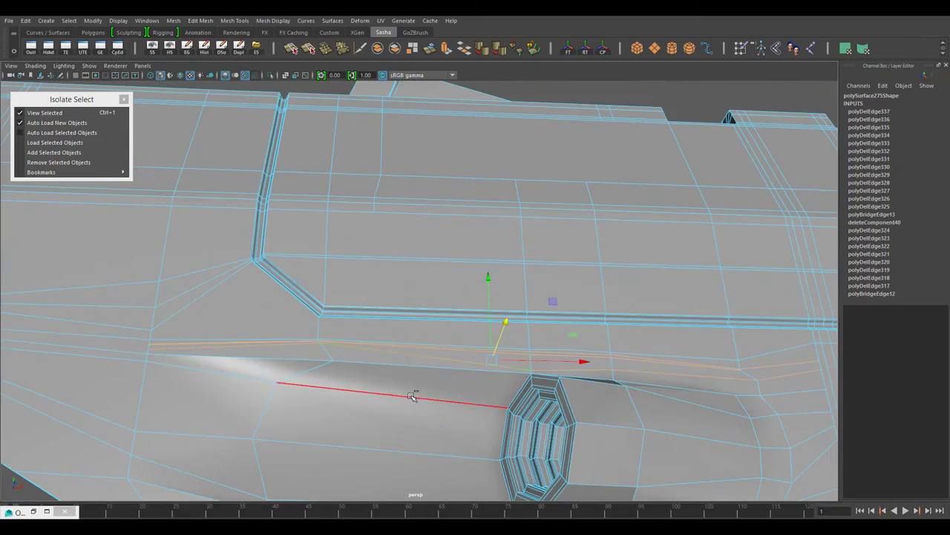
key(Delete)
mouse_move(413, 395)
alt+mouse_down()
mouse_move(462, 378)
mouse_move(583, 365)
mouse_move(609, 330)
mouse_move(495, 394)
alt+mouse_up()
key(Delete)
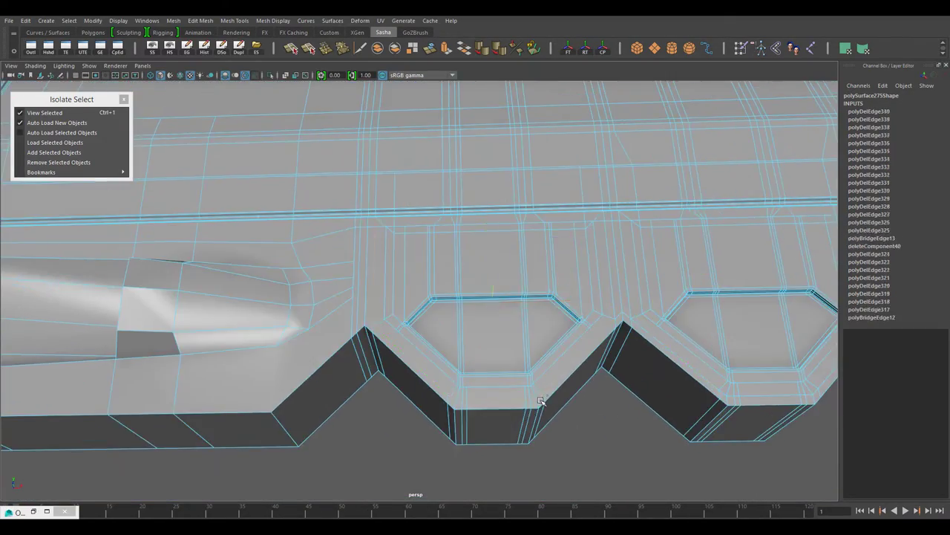
Step: Remove the redundant edge at the zig-zag peak on the underside
click(637, 327)
alt+middle_drag(637, 327, 330, 310)
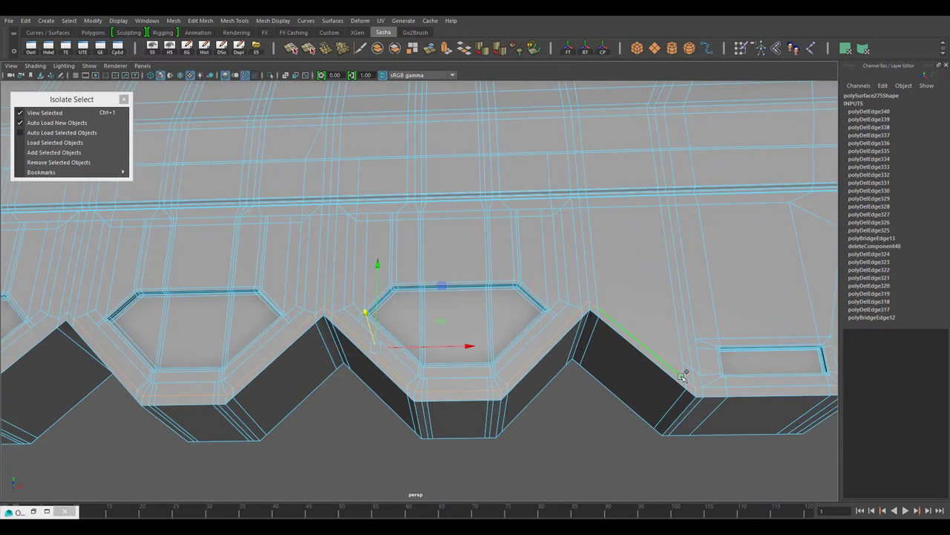
alt+drag(682, 377, 426, 391)
mouse_move(561, 441)
alt+mouse_down()
mouse_move(480, 346)
mouse_move(438, 399)
mouse_move(550, 267)
mouse_move(402, 352)
mouse_move(408, 384)
mouse_move(397, 394)
mouse_move(333, 381)
mouse_move(400, 302)
mouse_move(424, 378)
mouse_move(490, 289)
mouse_move(658, 319)
mouse_move(265, 314)
mouse_move(416, 282)
mouse_move(627, 266)
mouse_move(621, 346)
mouse_move(542, 325)
mouse_move(689, 324)
mouse_move(537, 318)
mouse_move(632, 303)
mouse_move(603, 413)
mouse_move(541, 276)
mouse_move(615, 307)
mouse_move(505, 365)
mouse_move(456, 233)
mouse_move(515, 225)
mouse_move(453, 181)
alt+mouse_up()
key(Delete)
Step: Delete the redundant edges on the grip frame
click(503, 274)
key(Delete)
click(627, 265)
key(Delete)
click(542, 276)
key(Delete)
key(Delete)
click(500, 251)
drag(453, 181, 445, 202)
scroll(483, 260, up, 5)
Step: Delete the remaining redundant edge near the small lower slot by the handle
key(Delete)
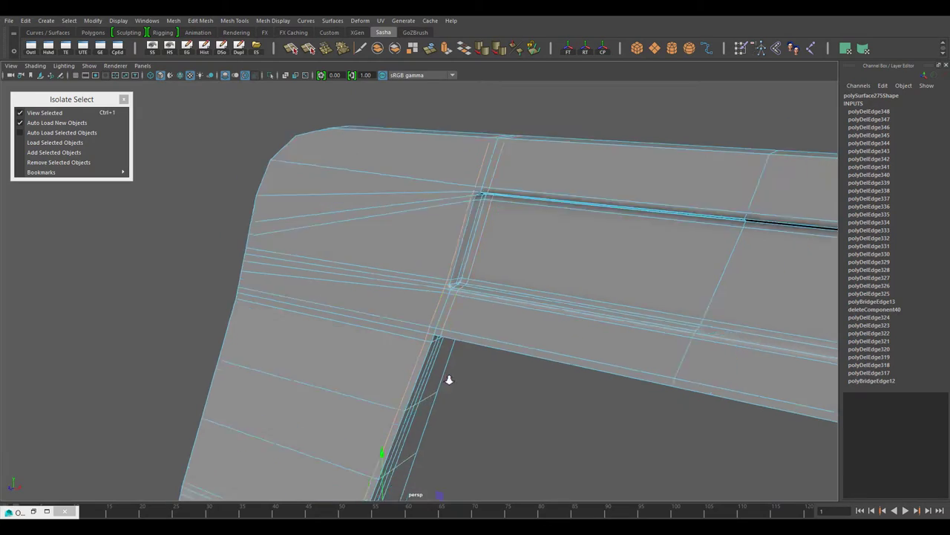
scroll(446, 297, down, 5)
mouse_move(446, 297)
alt+mouse_down()
mouse_move(413, 371)
mouse_move(570, 342)
alt+mouse_up()
scroll(413, 370, down, 5)
scroll(413, 371, up, 5)
scroll(569, 343, up, 5)
key(Delete)
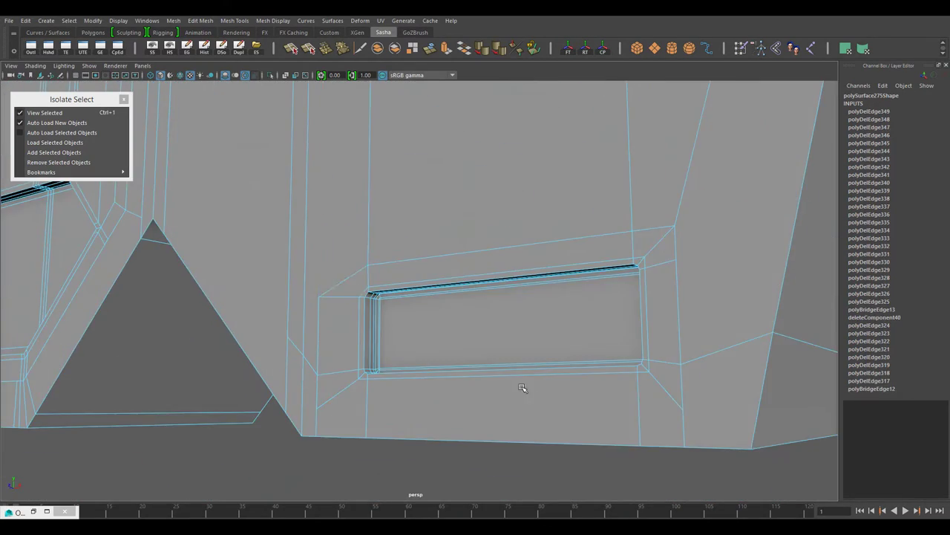
scroll(520, 384, down, 4)
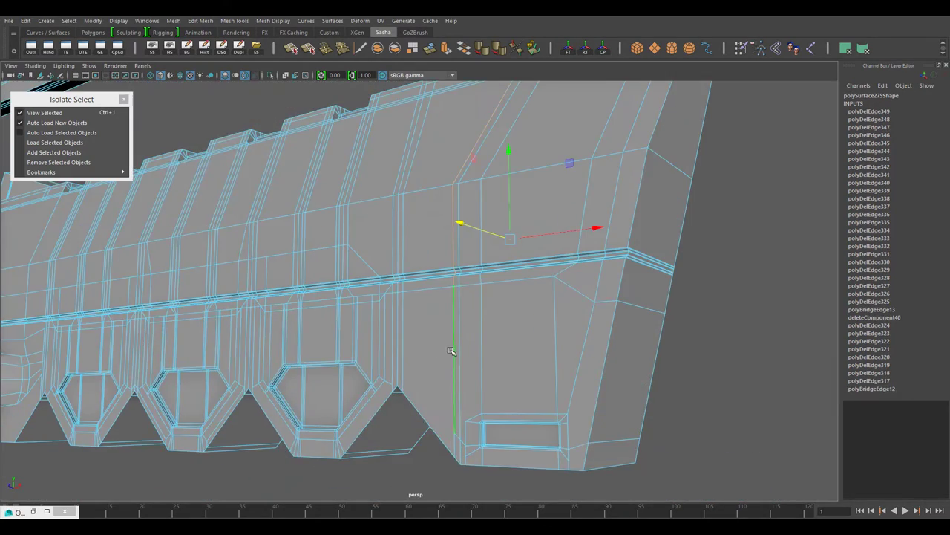
Step: Delete the edge below the lower slot and the extra edges on the end block's underside
click(519, 469)
key(Delete)
scroll(518, 469, down, 5)
alt+drag(518, 469, 572, 421)
scroll(462, 403, up, 5)
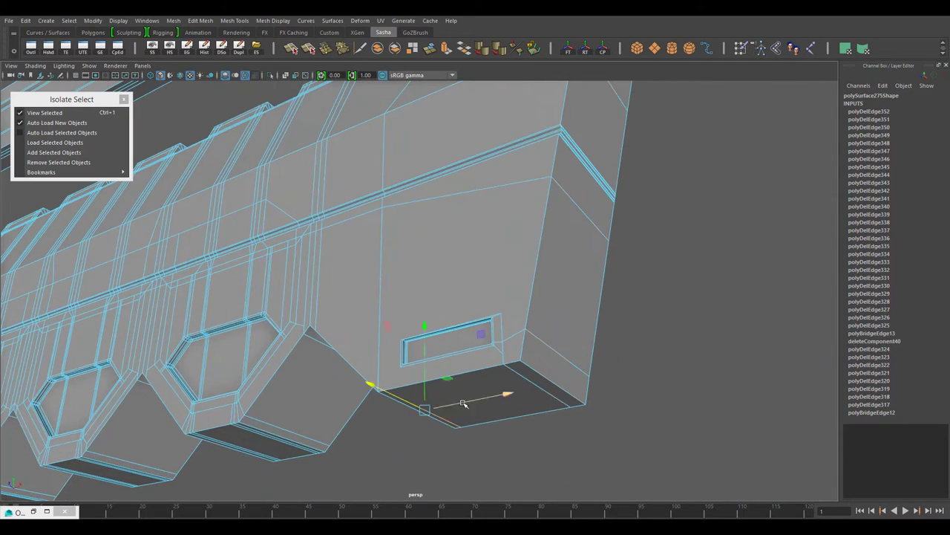
key(Delete)
Step: Delete the small slot's faces and merge the loose vertices left behind
right_drag(459, 244, 461, 317)
key(Delete)
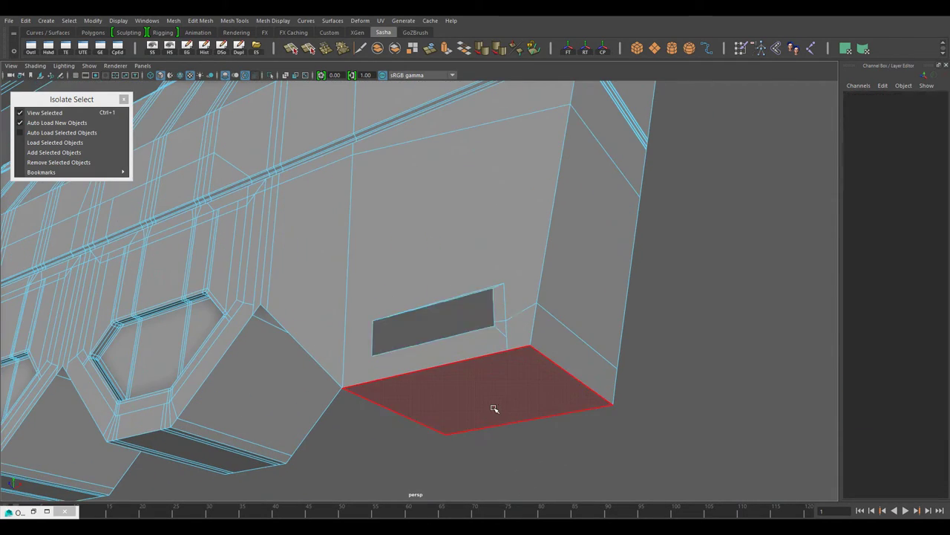
alt+drag(495, 408, 492, 271)
right_drag(492, 272, 503, 291)
mouse_move(502, 291)
alt+mouse_down()
mouse_move(495, 301)
mouse_move(495, 212)
alt+mouse_up()
scroll(470, 328, down, 3)
key(F9)
shift+right_drag(498, 155, 548, 143)
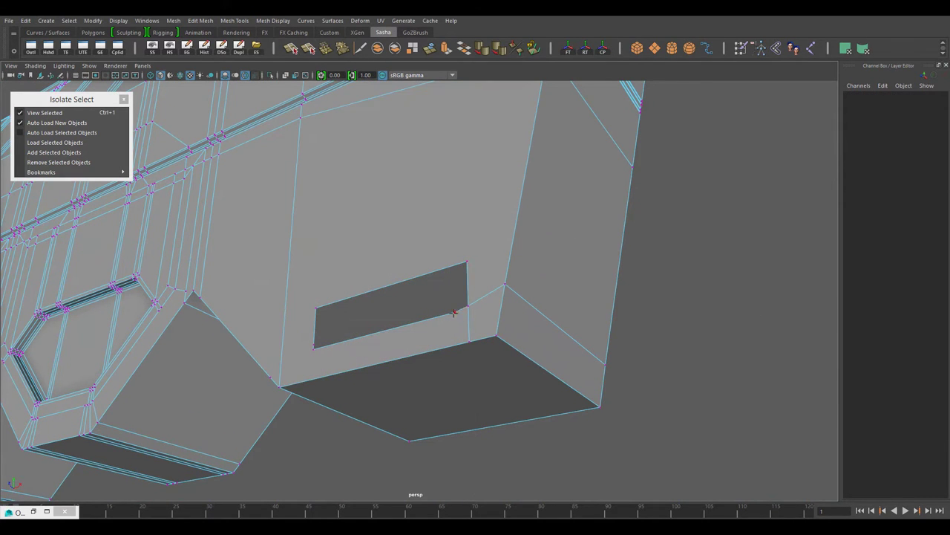
Step: Back in object mode, delete redundant edges above the zig-zag underside
mouse_move(314, 359)
alt+mouse_down()
mouse_move(558, 361)
mouse_move(594, 409)
alt+mouse_up()
right_drag(433, 242, 484, 227)
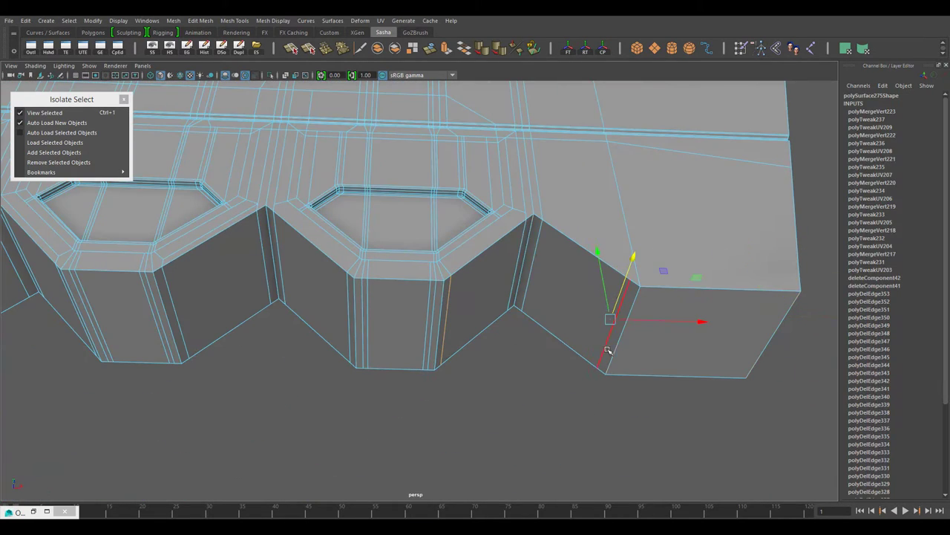
key(Delete)
alt+drag(525, 318, 522, 343)
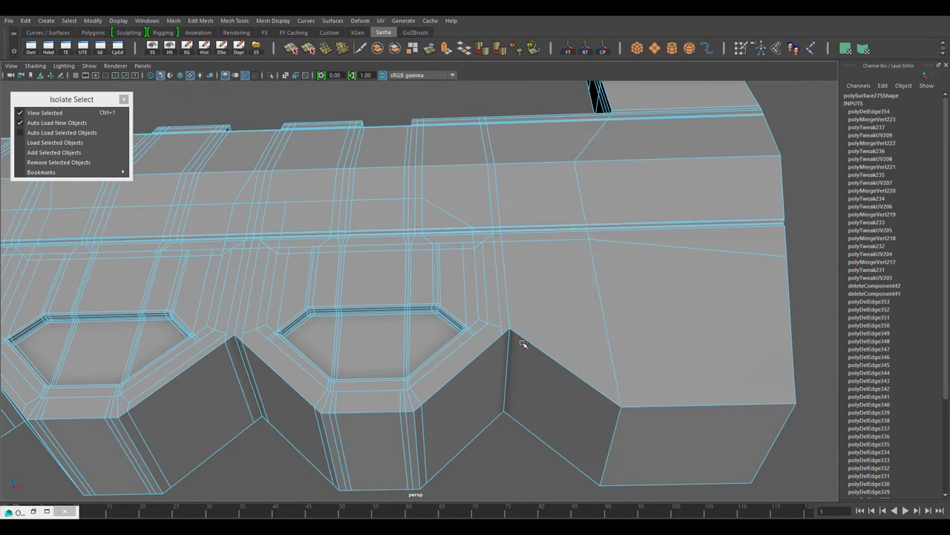
key(Delete)
Step: Delete more stray edges and select the vertical edge loop beside the pocket
alt+drag(594, 263, 507, 337)
key(Delete)
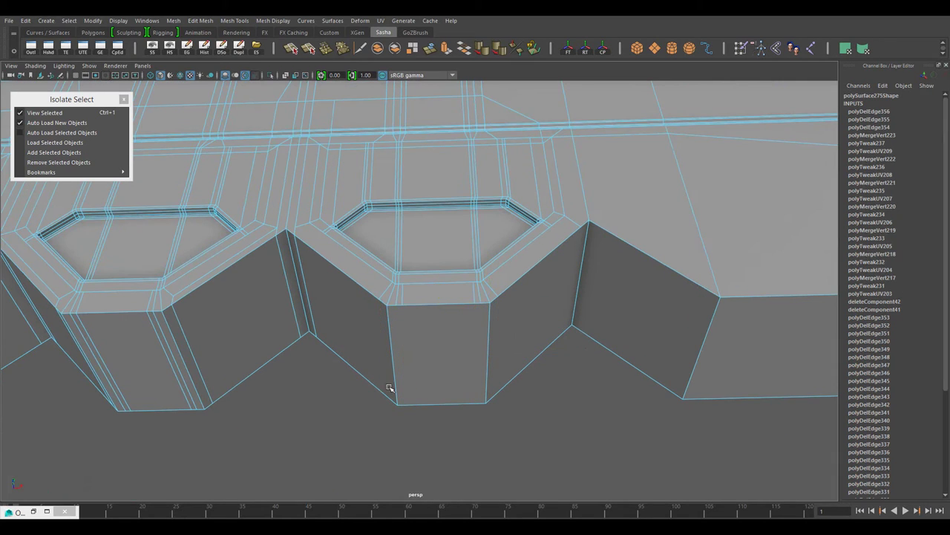
alt+drag(417, 308, 539, 378)
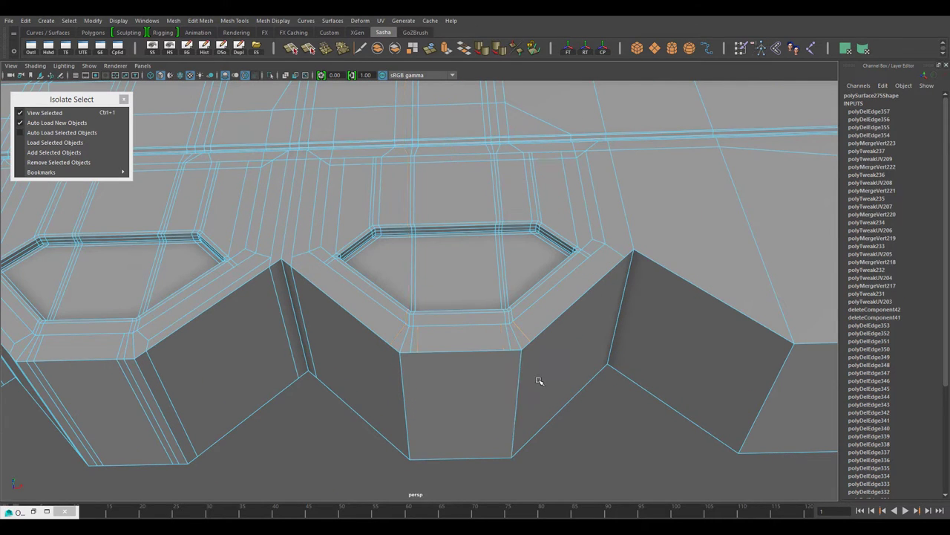
alt+drag(481, 422, 507, 388)
double_click(508, 388)
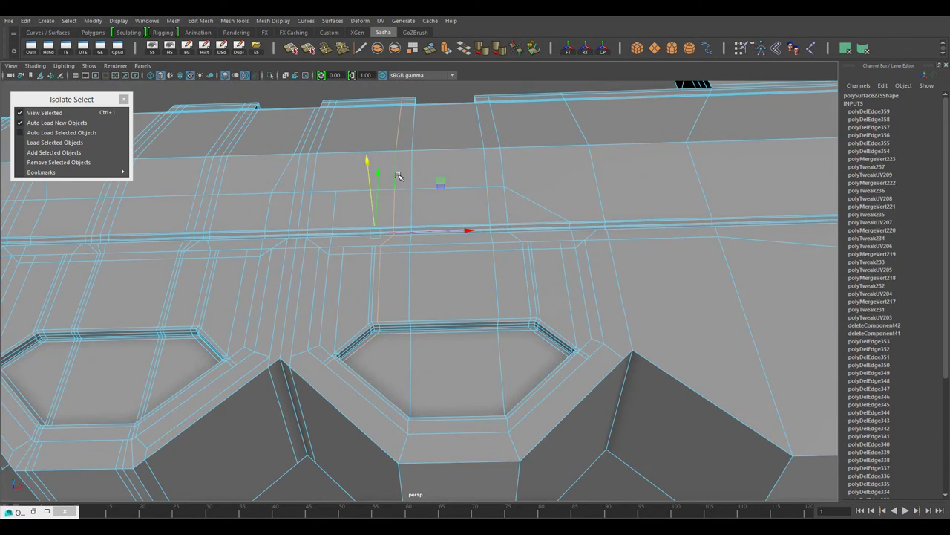
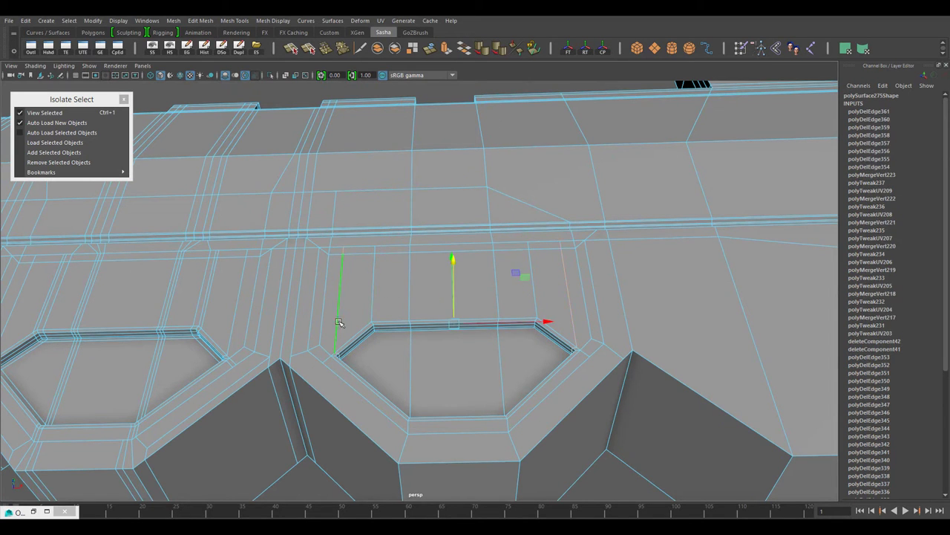
Step: Delete the edge loops running along the vent band
double_click(452, 371)
key(f)
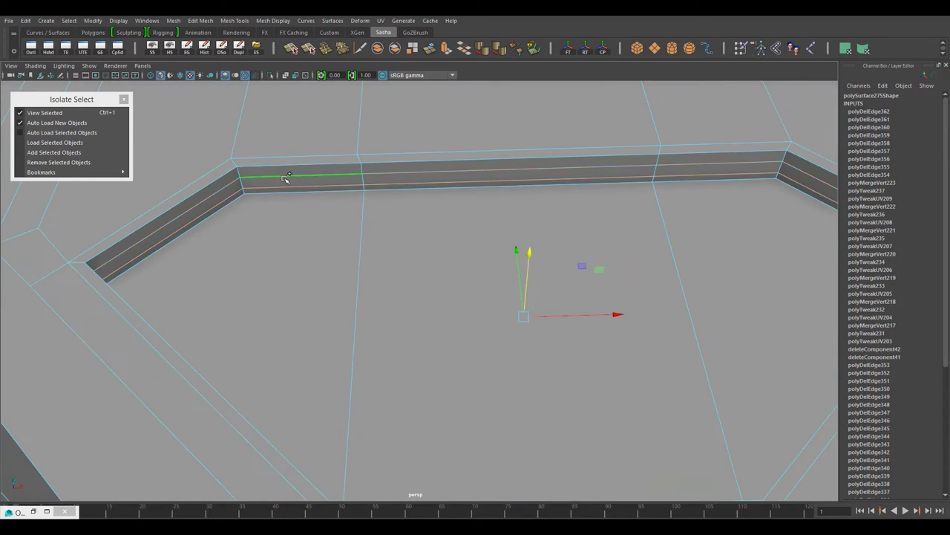
mouse_move(286, 176)
alt+mouse_down()
mouse_move(392, 290)
mouse_move(629, 370)
alt+mouse_up()
key(Delete)
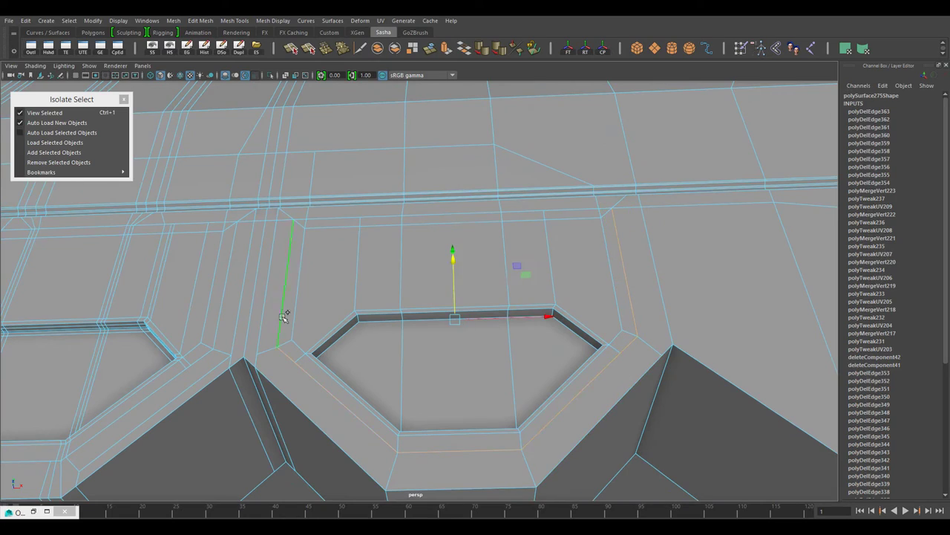
key(Delete)
alt+drag(405, 316, 429, 332)
scroll(637, 213, up, 5)
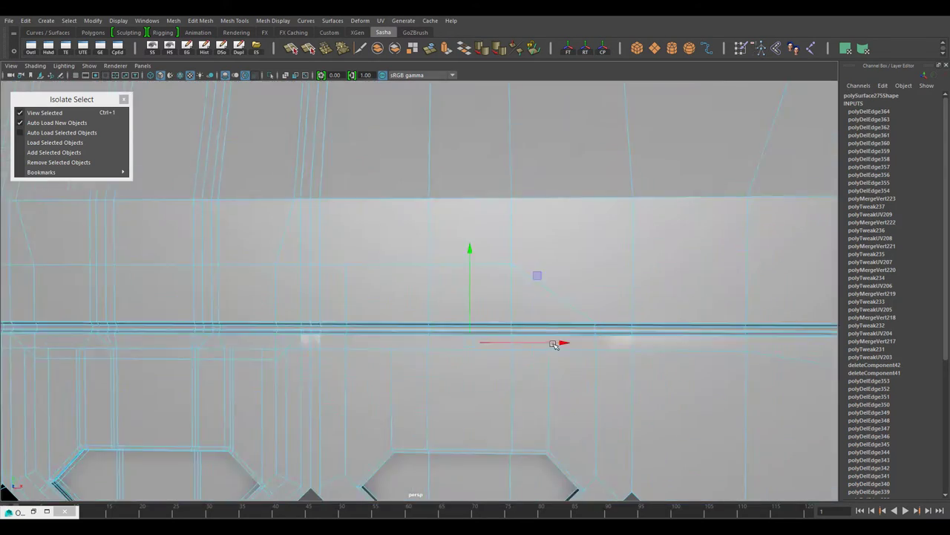
key(Delete)
mouse_move(520, 312)
alt+mouse_down()
mouse_move(490, 367)
mouse_move(594, 414)
alt+mouse_up()
key(Delete)
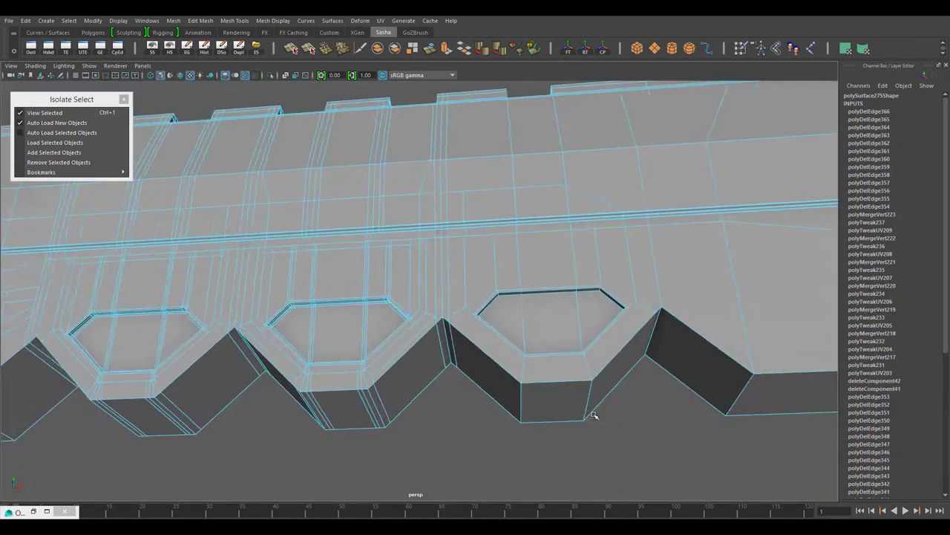
scroll(475, 293, up, 2)
key(Delete)
Step: Delete the stray edges beside and inside the hexagon recesses
mouse_move(456, 302)
alt+mouse_down()
mouse_move(473, 299)
mouse_move(610, 358)
alt+mouse_up()
click(482, 301)
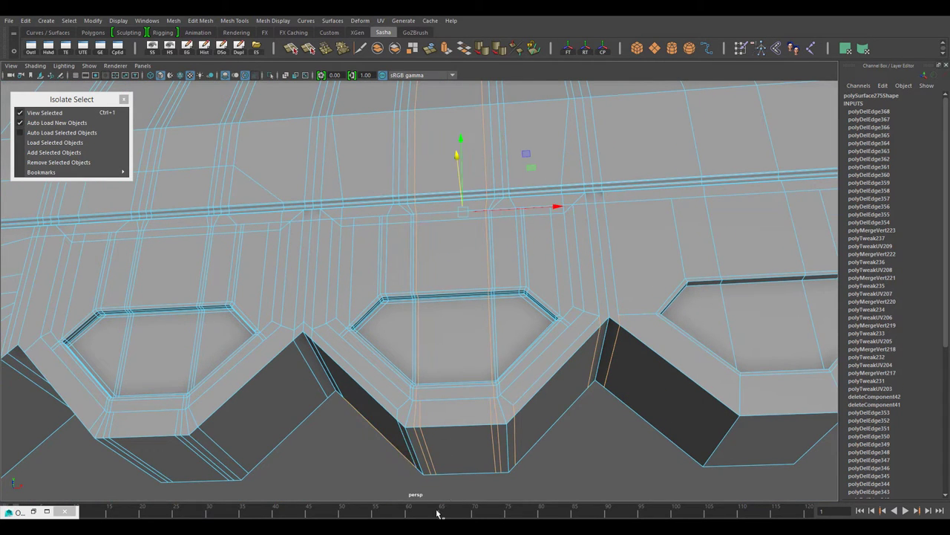
key(Delete)
alt+drag(370, 466, 524, 402)
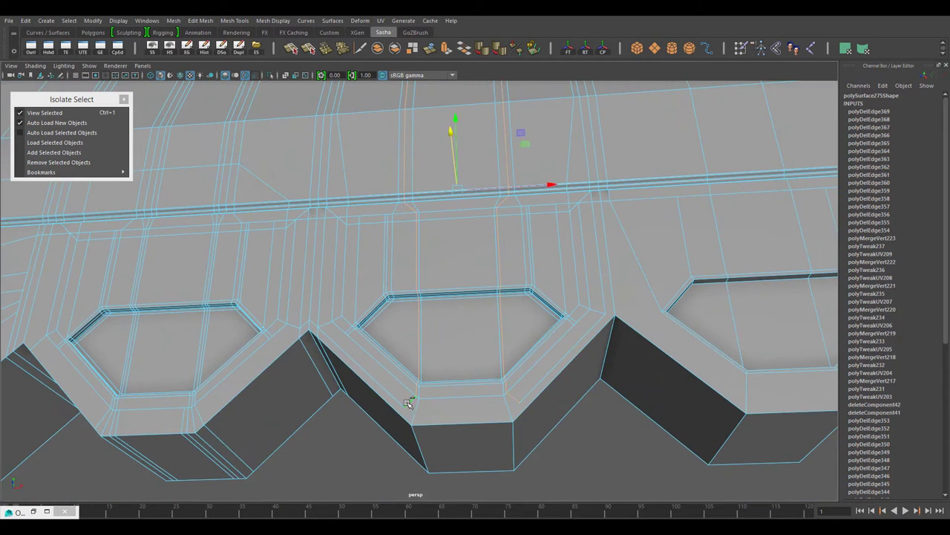
click(415, 329)
mouse_move(415, 329)
alt+mouse_down()
mouse_move(407, 278)
mouse_move(525, 347)
mouse_move(530, 339)
mouse_move(500, 353)
alt+mouse_up()
key(Delete)
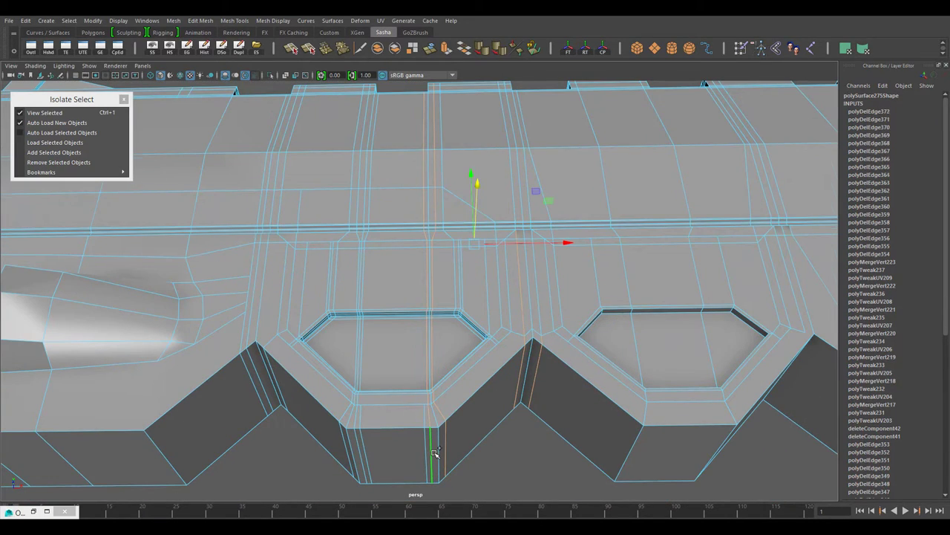
key(Delete)
mouse_move(435, 453)
alt+mouse_down()
mouse_move(452, 374)
mouse_move(532, 344)
alt+mouse_up()
click(473, 328)
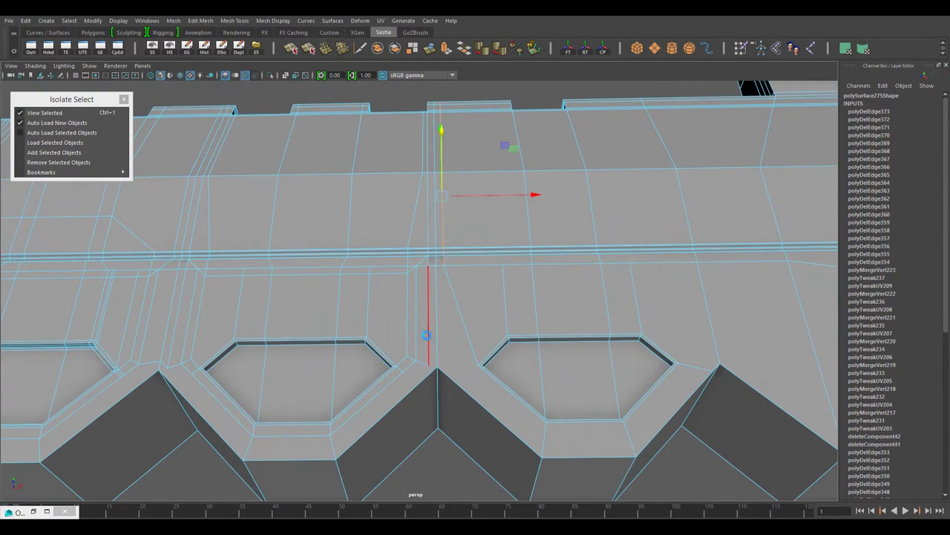
key(Delete)
mouse_move(426, 336)
alt+mouse_down()
mouse_move(569, 282)
mouse_move(237, 319)
mouse_move(417, 312)
mouse_move(580, 381)
mouse_move(389, 195)
alt+mouse_up()
Step: Delete the two inner faces of one hexagon recess
click(237, 319)
shift+click(417, 312)
key(Delete)
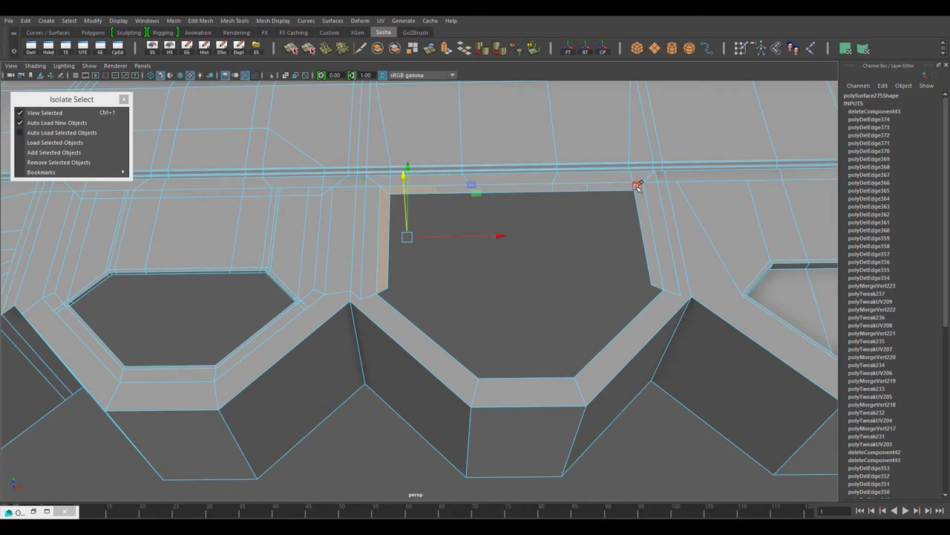
Step: Delete the top-right faces and select the right and top bevel strip faces
shift+click(620, 187)
key(Delete)
click(671, 277)
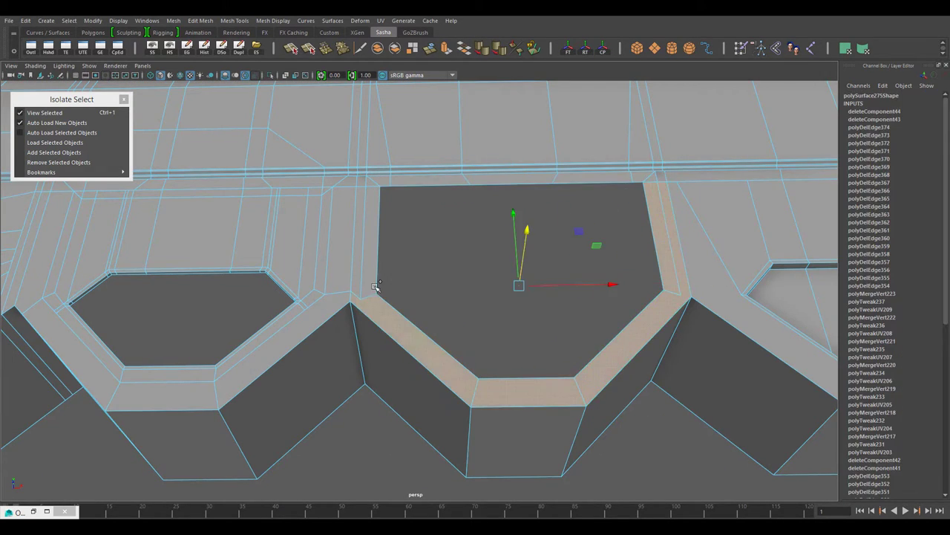
shift+click(379, 181)
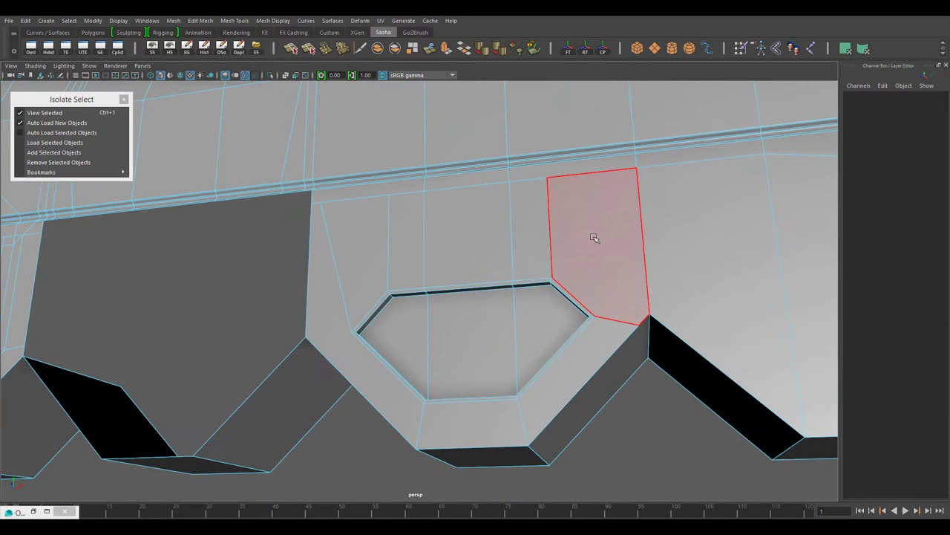
Step: Switch to vertex mode and inspect the geometry around the hexagon hole
key(F9)
shift+right_drag(547, 178, 542, 213)
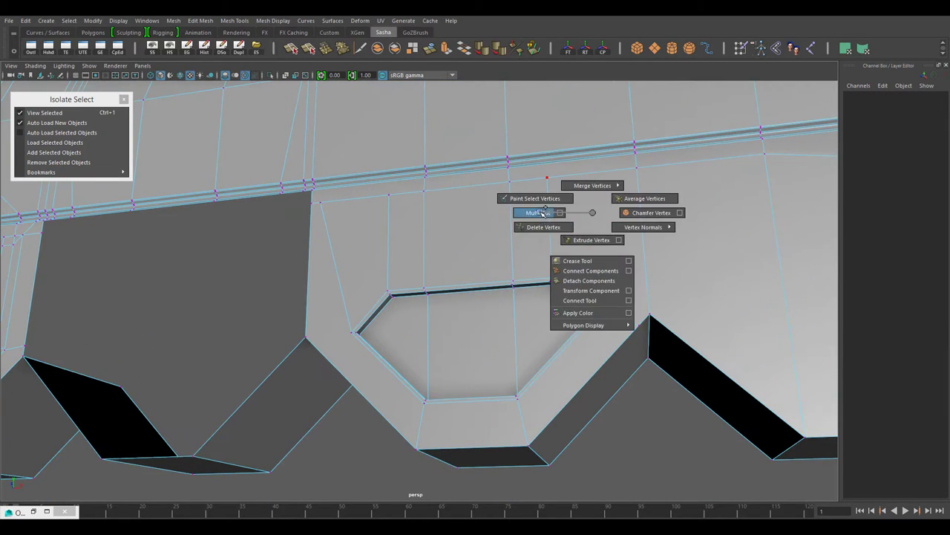
scroll(633, 268, up, 3)
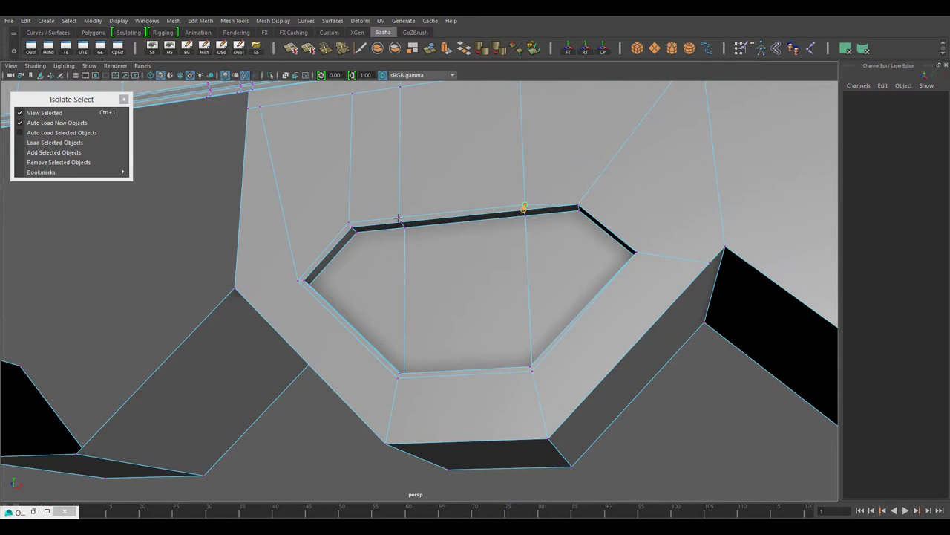
scroll(332, 194, down, 2)
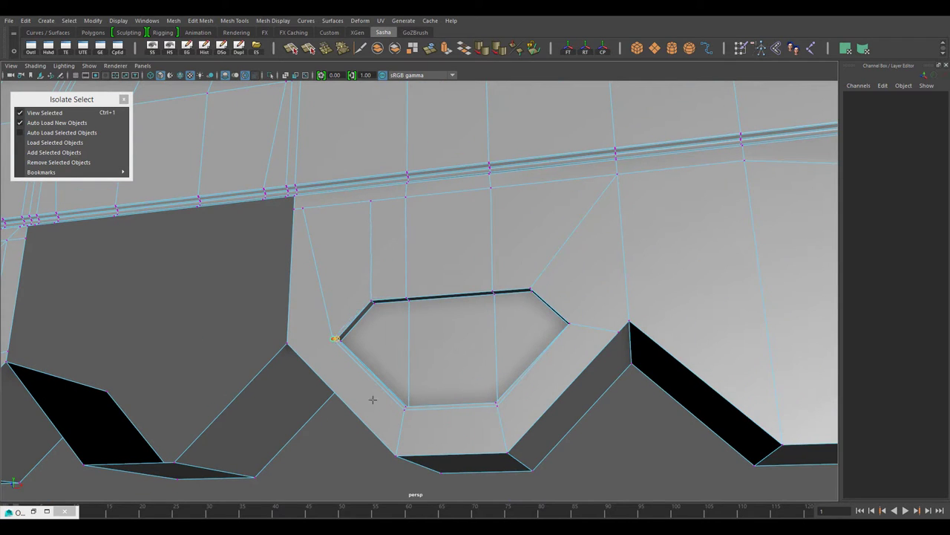
alt+drag(373, 399, 335, 271)
alt+drag(487, 325, 322, 225)
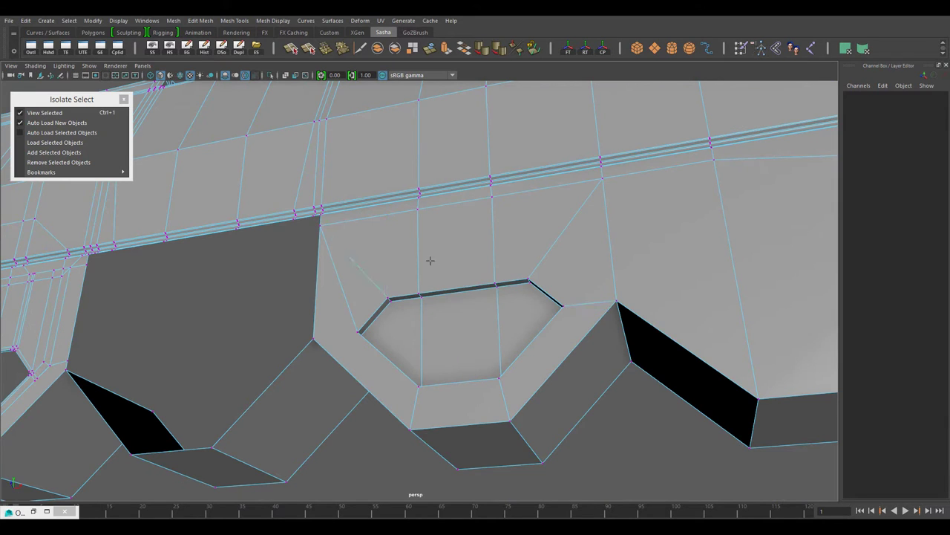
scroll(418, 295, up, 3)
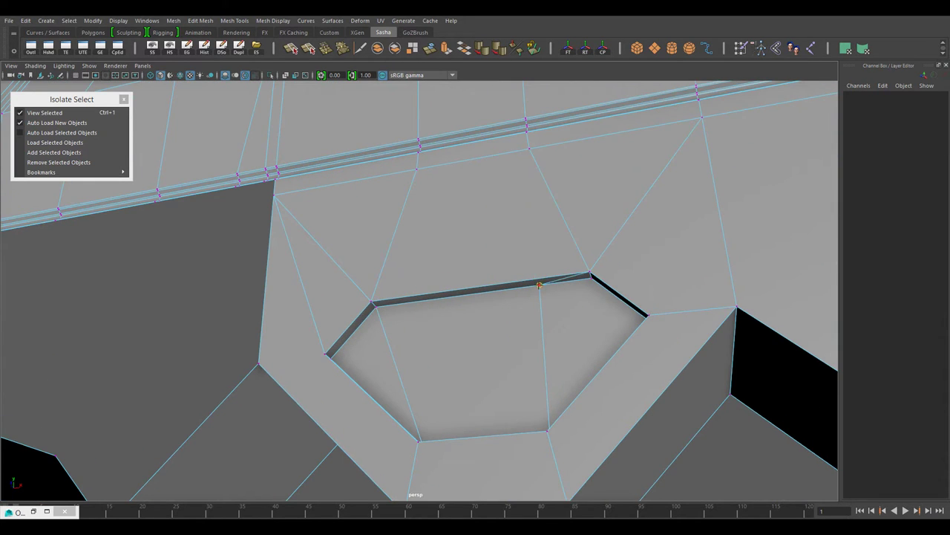
scroll(539, 284, down, 5)
alt+drag(540, 285, 522, 334)
Step: Cut a new edge across the mesh above the vents
click(394, 287)
shift+right_click(430, 311)
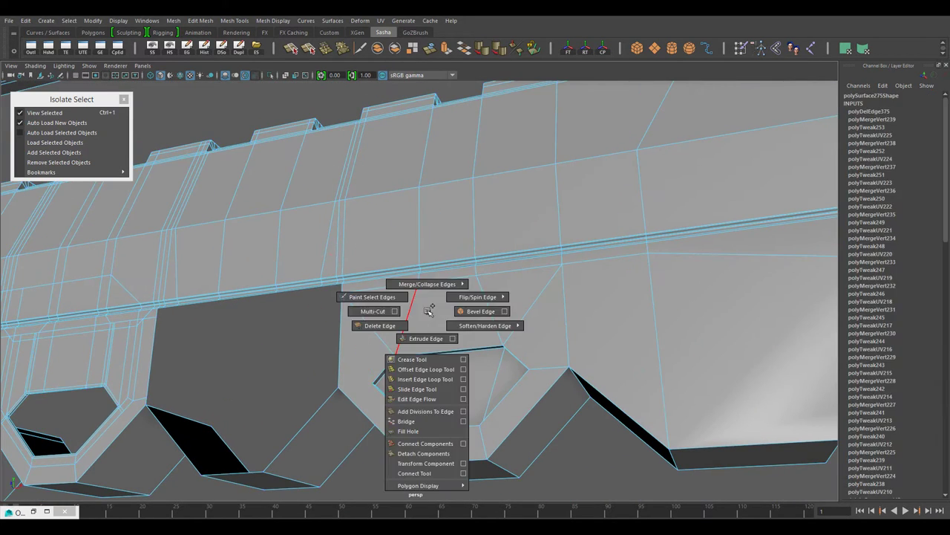
click(372, 310)
click(371, 382)
alt+drag(568, 451, 568, 229)
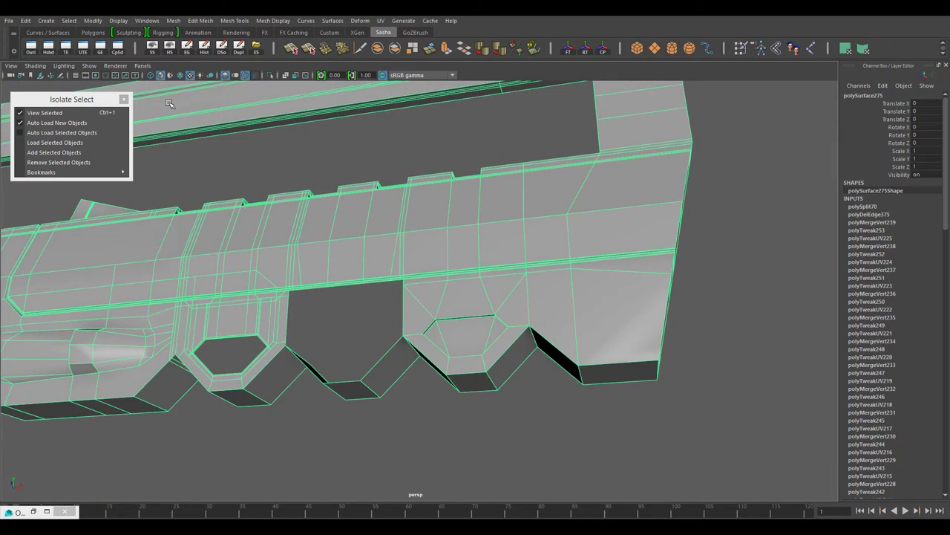
Step: Undo the cut and earlier edge edits, then redo the edge deletions and softening
key(ctrl+z)
key(ctrl+z)
key(ctrl+z)
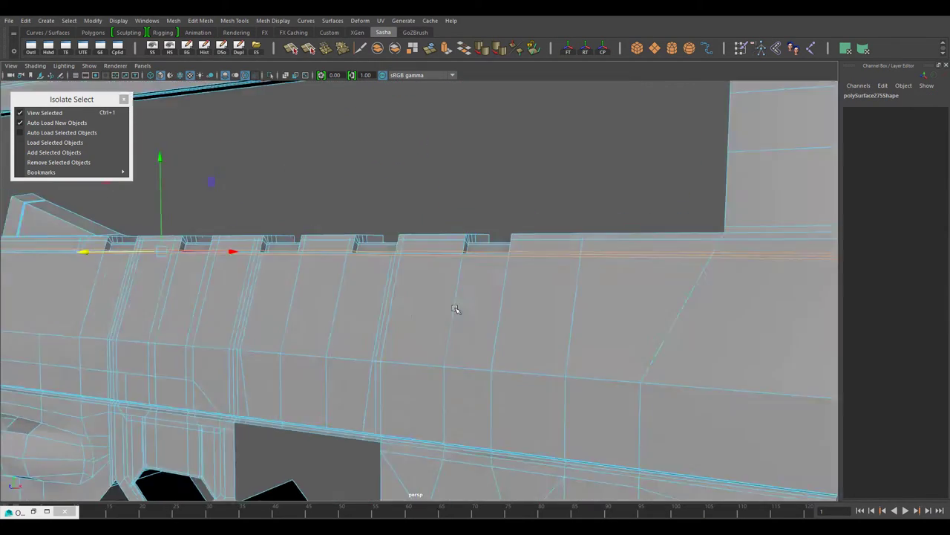
key(ctrl+z)
key(ctrl+z)
key(ctrl+z)
key(ctrl+z)
key(ctrl+z)
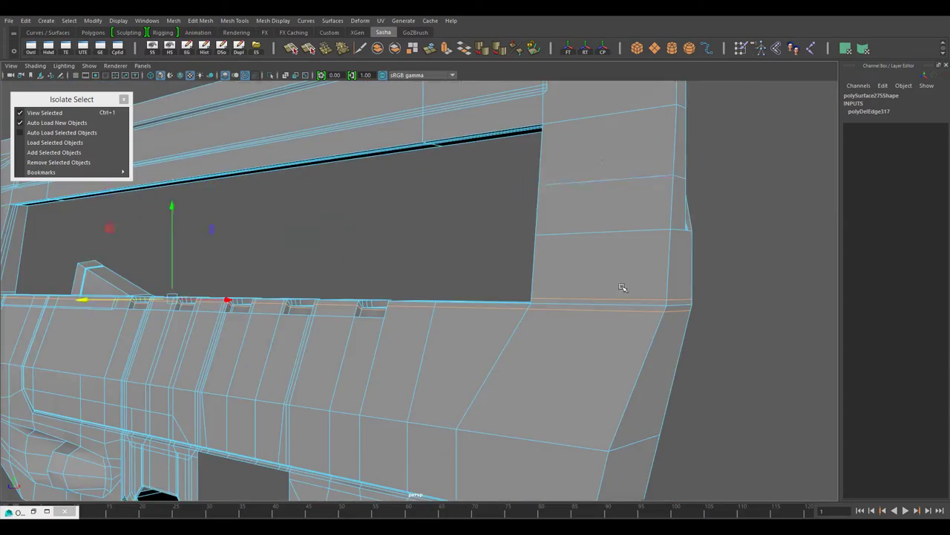
key(ctrl+z)
key(shift+z)
key(shift+z)
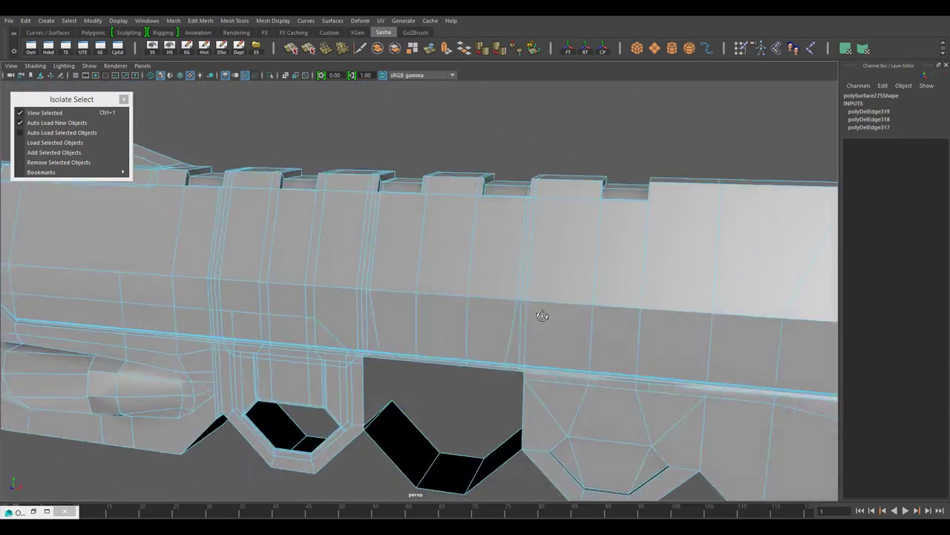
key(shift+z)
key(shift+z)
key(shift+z)
key(shift+z)
key(shift+z)
key(shift+z)
alt+drag(550, 333, 520, 339)
mouse_move(520, 339)
alt+right_down()
mouse_move(467, 414)
mouse_move(515, 382)
alt+right_up()
key(shift+z)
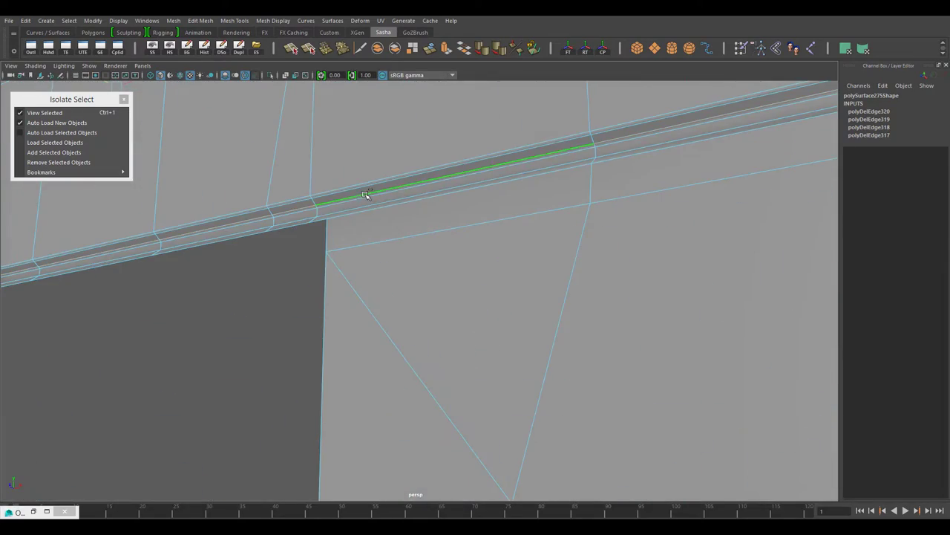
key(shift+z)
key(shift+z)
key(shift+z)
key(shift+z)
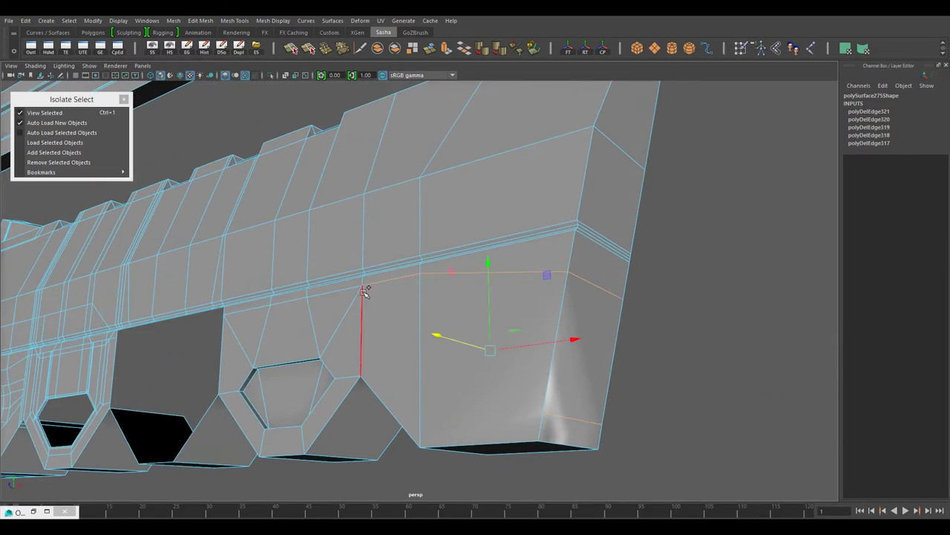
key(shift+z)
key(shift+z)
key(shift+z)
key(shift+z)
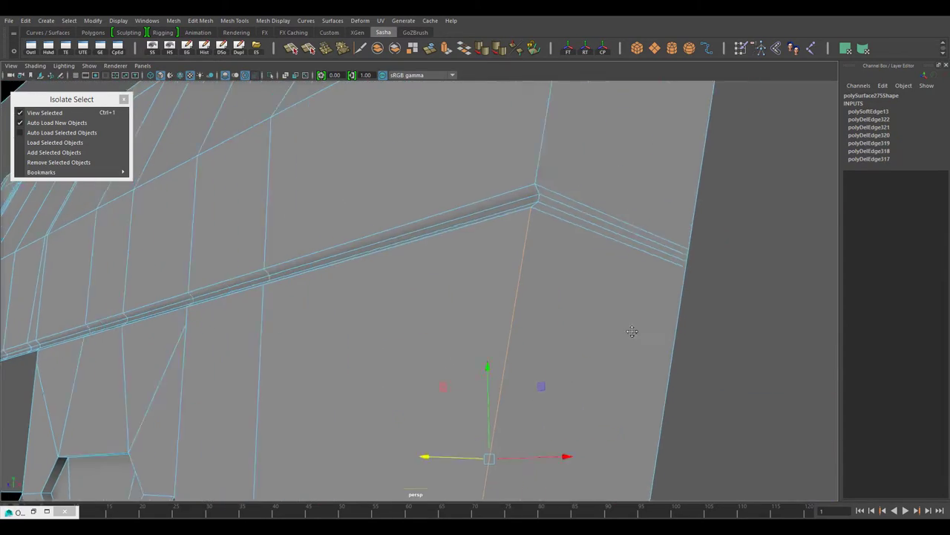
key(shift+z)
key(shift+z)
key(shift+z)
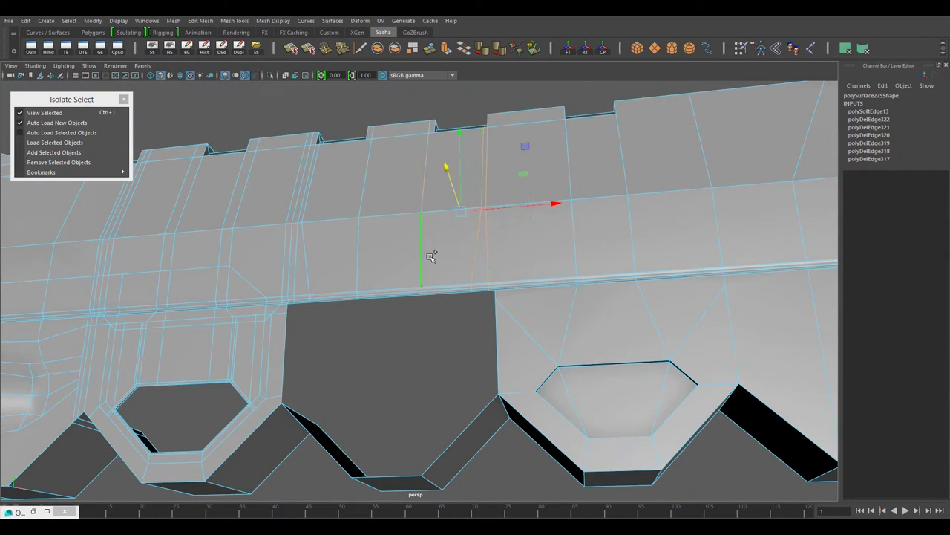
key(shift+z)
key(shift+z)
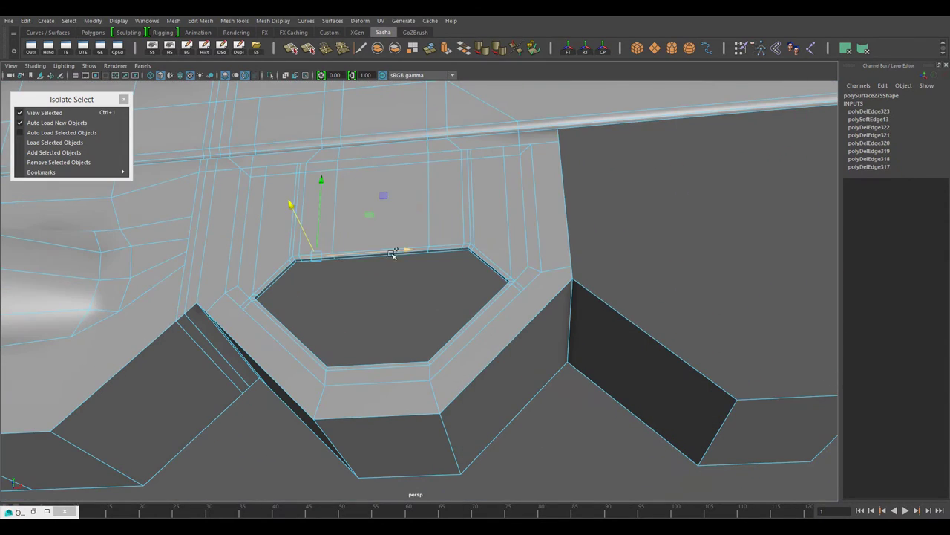
Step: Delete the ring faces around the hexagon and frame an upper-body edge
key(Delete)
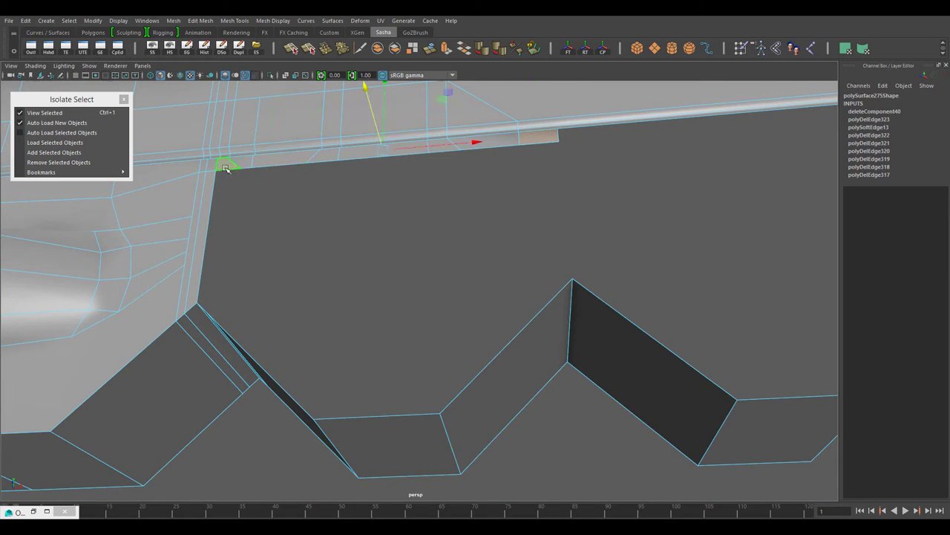
key(Delete)
right_drag(418, 227, 405, 206)
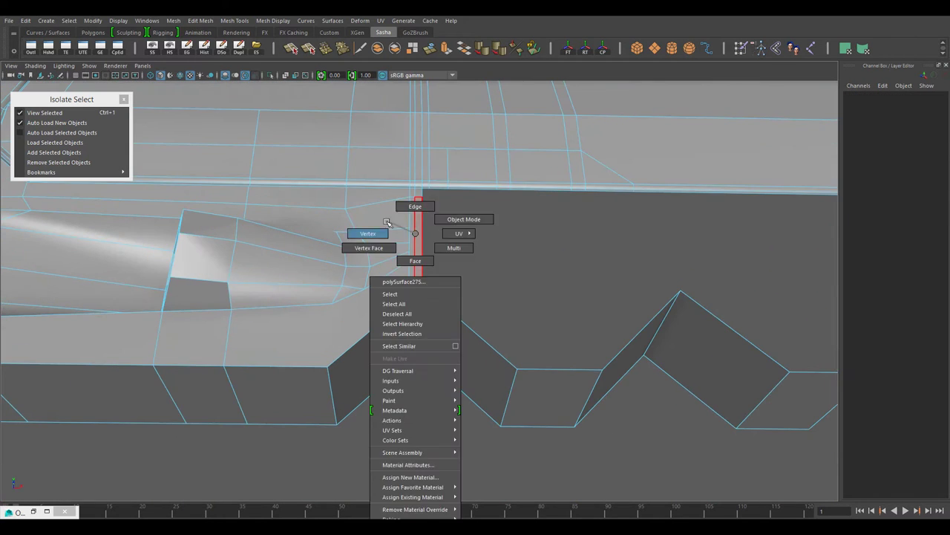
click(409, 318)
key(f)
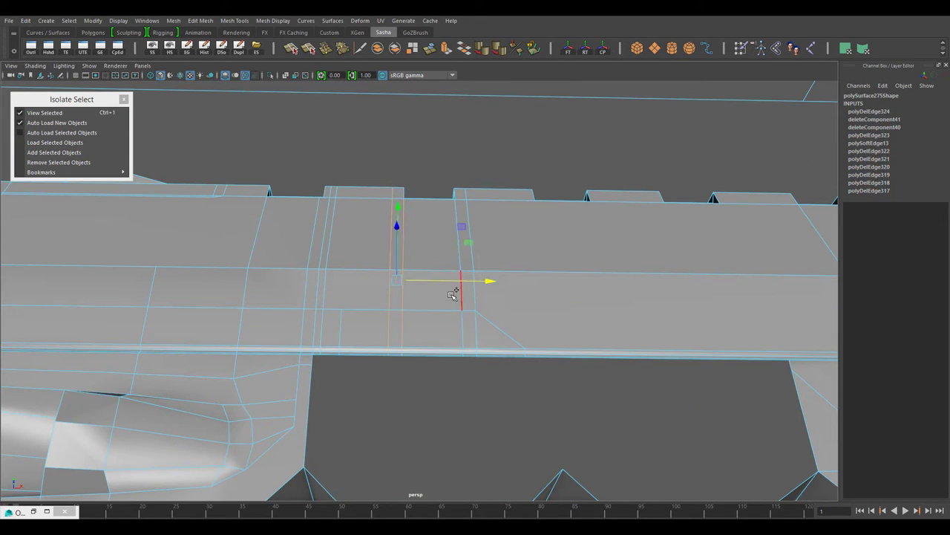
Step: Fill the open bottom of the vent recess with a new face
mouse_move(499, 389)
alt+mouse_down()
mouse_move(193, 267)
mouse_move(452, 242)
alt+mouse_up()
shift+right_drag(452, 242, 453, 269)
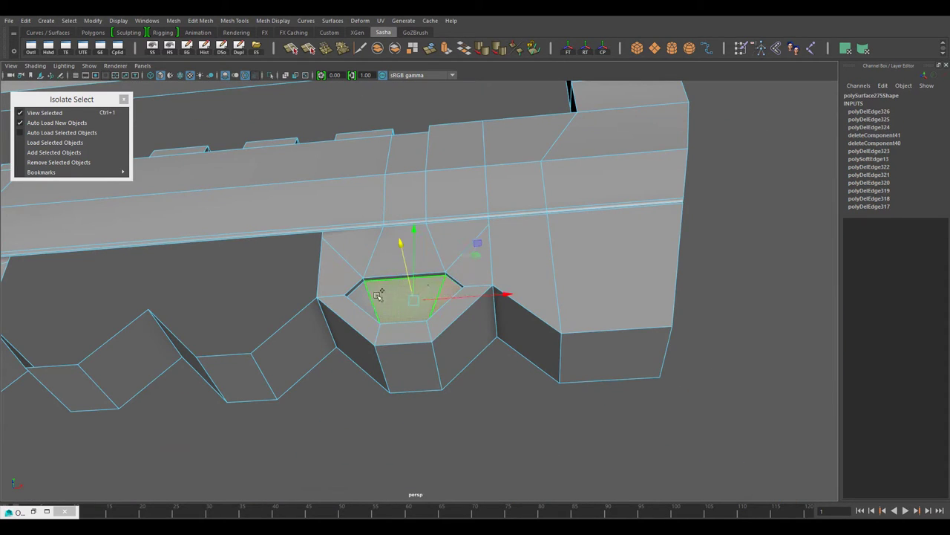
alt+drag(477, 245, 435, 365)
shift+right_drag(383, 244, 384, 295)
Step: Separate the vent into its own object and move it along X
right_drag(404, 239, 434, 239)
click(205, 48)
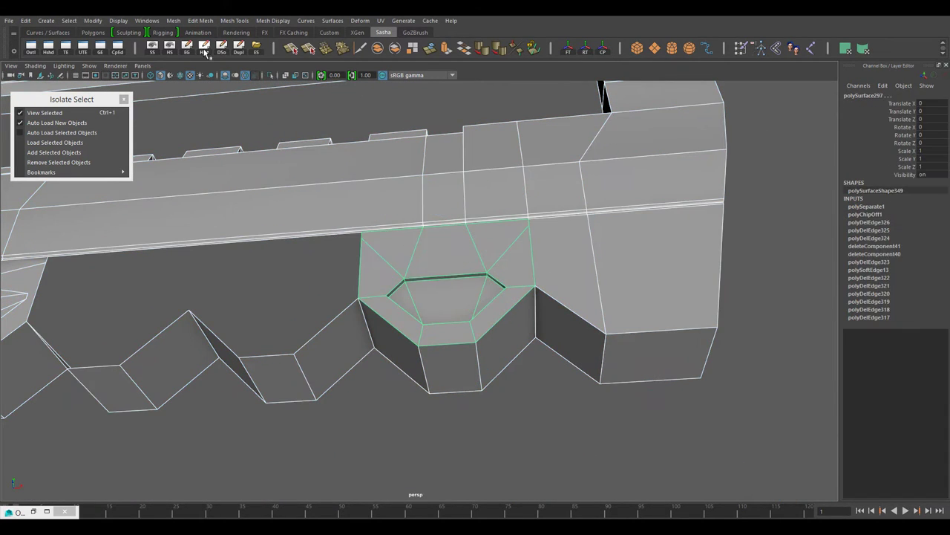
key(w)
mouse_move(700, 282)
mouse_down()
mouse_move(777, 261)
mouse_move(440, 363)
mouse_up()
scroll(412, 341, down, 5)
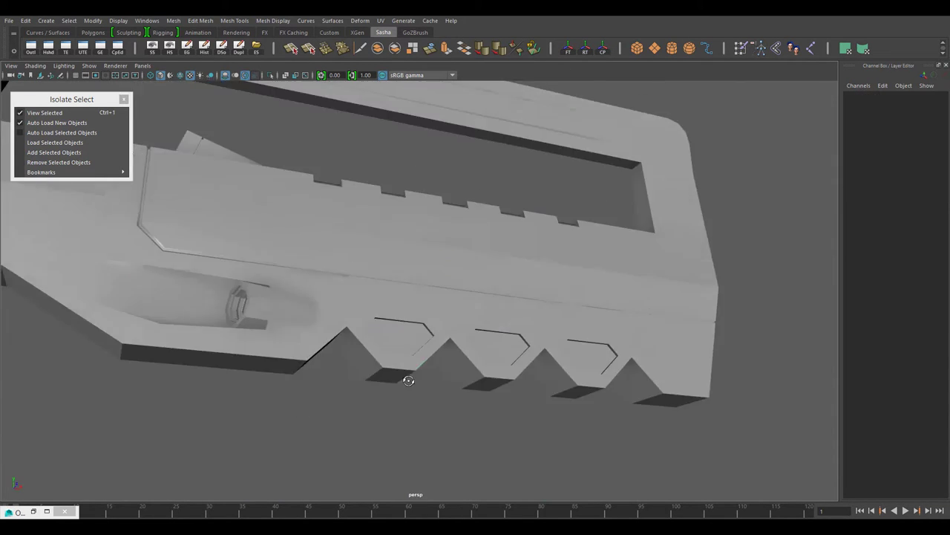
Step: Select the main rifle body and enter vertex editing on its side
click(459, 333)
scroll(445, 337, up, 5)
mouse_move(440, 339)
alt+mouse_down()
mouse_move(472, 320)
mouse_move(478, 297)
mouse_move(329, 260)
alt+mouse_up()
key(F9)
shift+right_drag(352, 188, 356, 158)
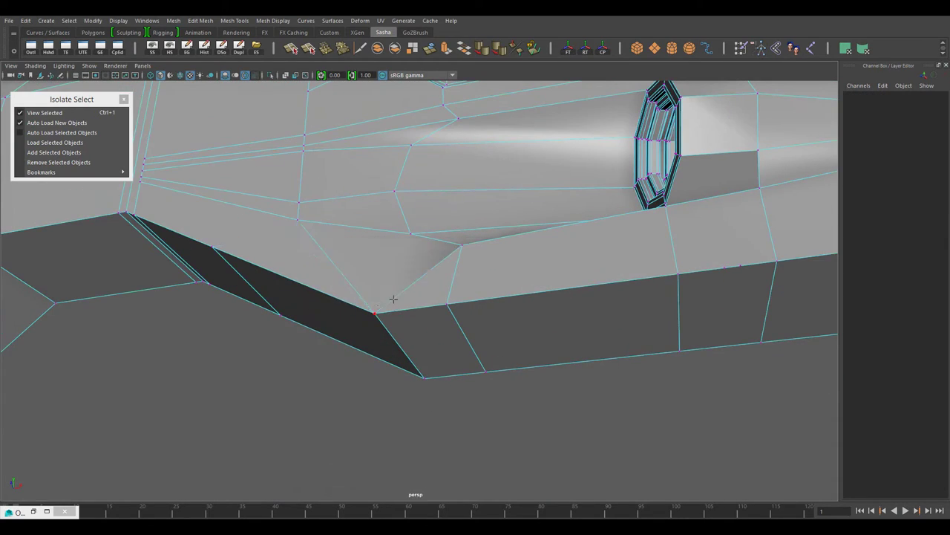
scroll(416, 267, up, 2)
scroll(484, 298, up, 2)
scroll(530, 318, down, 3)
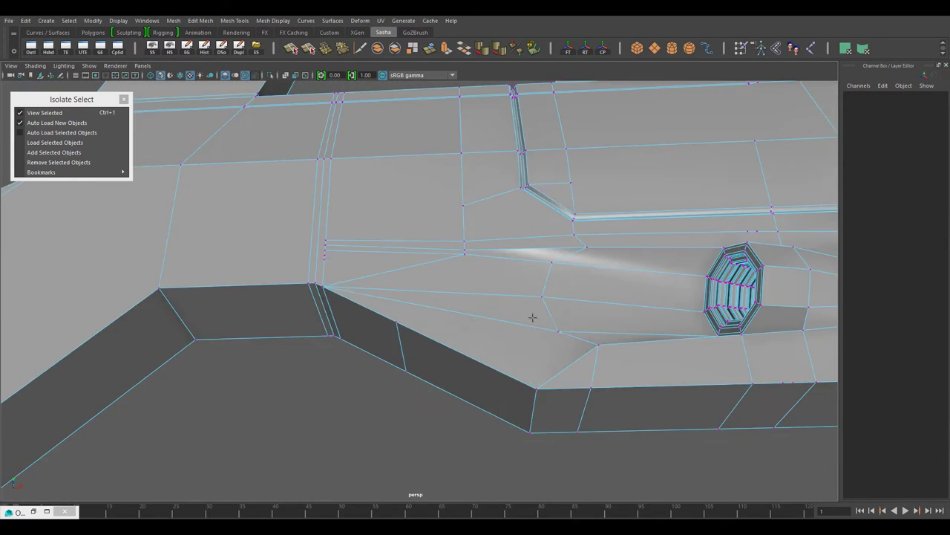
scroll(413, 359, up, 2)
Step: Delete the stray vertical edges beside the octagonal port
click(405, 317)
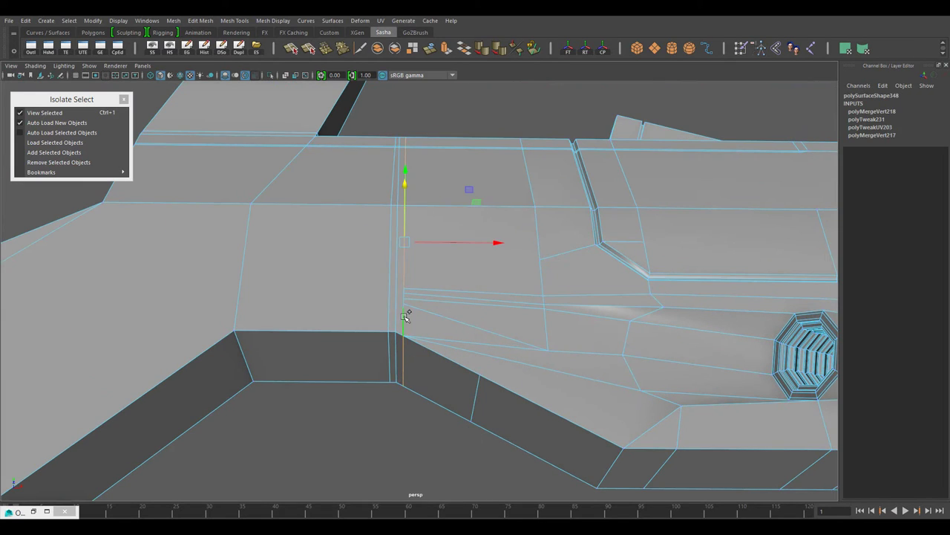
key(Delete)
drag(431, 282, 450, 313)
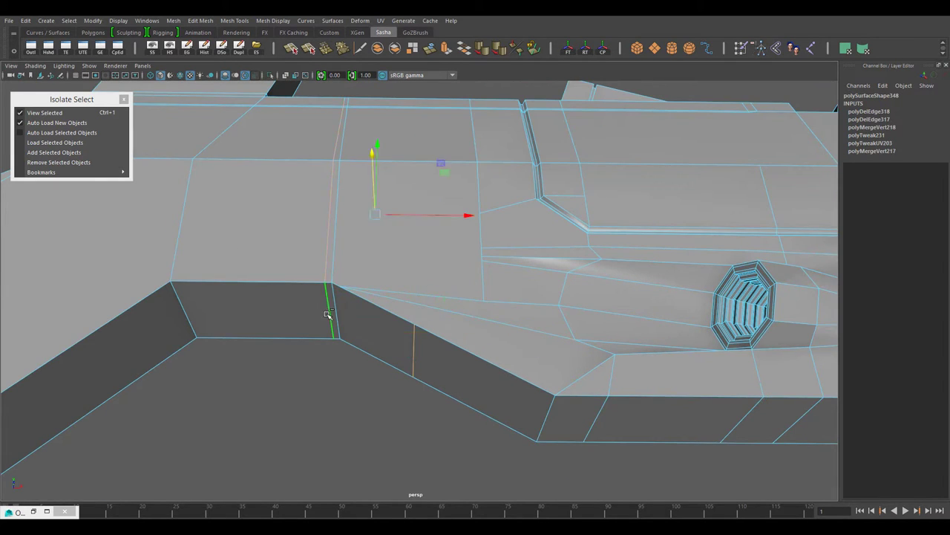
key(Delete)
alt+drag(327, 315, 328, 254)
mouse_move(431, 318)
alt+mouse_down()
mouse_move(381, 266)
mouse_move(446, 318)
alt+mouse_up()
key(Delete)
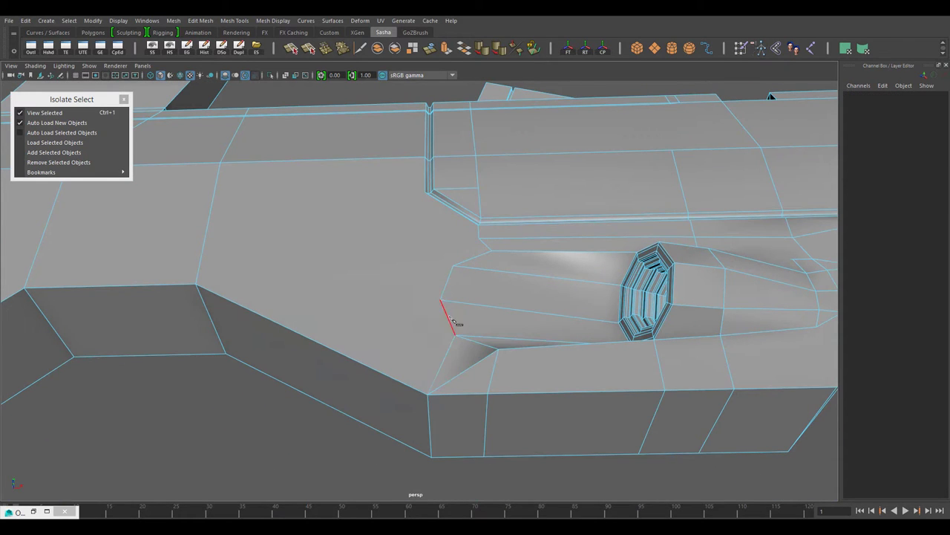
Step: Target-weld two stray vertices onto their neighbours and delete two more edges
drag(327, 257, 330, 260)
mouse_move(330, 260)
alt+mouse_down()
mouse_move(384, 301)
mouse_move(319, 272)
mouse_move(399, 322)
mouse_move(470, 312)
alt+mouse_up()
drag(470, 383, 470, 383)
mouse_move(470, 383)
alt+mouse_down()
mouse_move(493, 349)
mouse_move(474, 344)
mouse_move(471, 322)
alt+mouse_up()
key(Delete)
scroll(466, 251, up, 3)
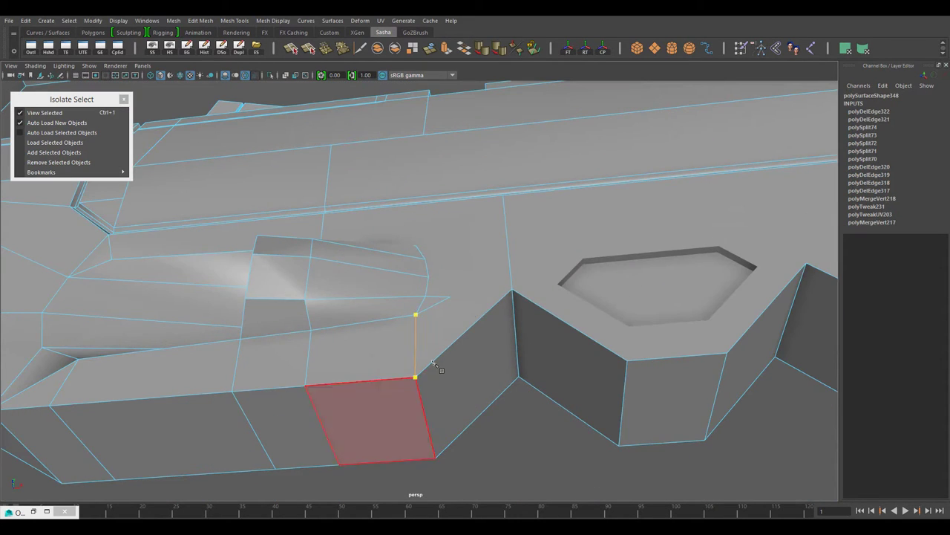
key(Delete)
mouse_move(434, 364)
alt+mouse_down()
mouse_move(413, 340)
mouse_move(478, 329)
mouse_move(445, 364)
alt+mouse_up()
Step: Multi-Cut a new edge from the recess corner to the upper edge
shift+right_click(470, 256)
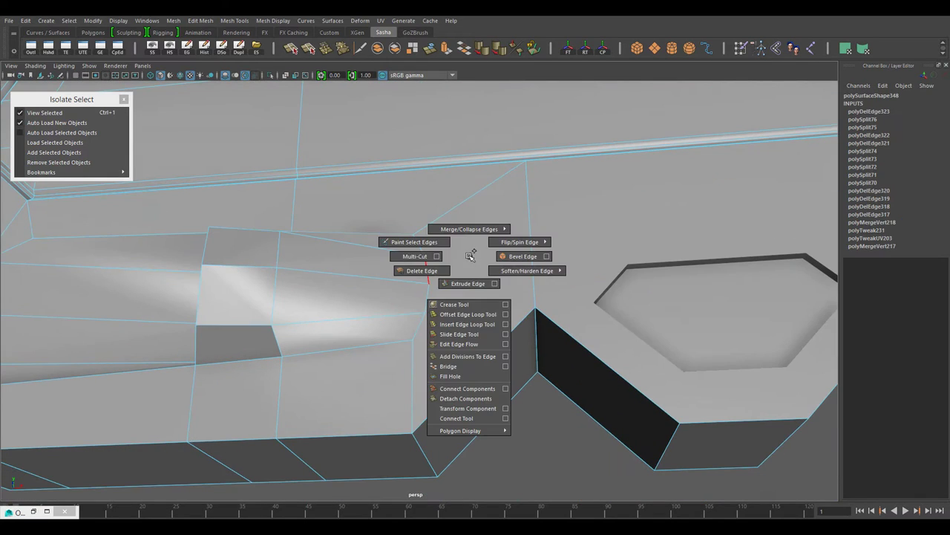
click(424, 256)
click(429, 284)
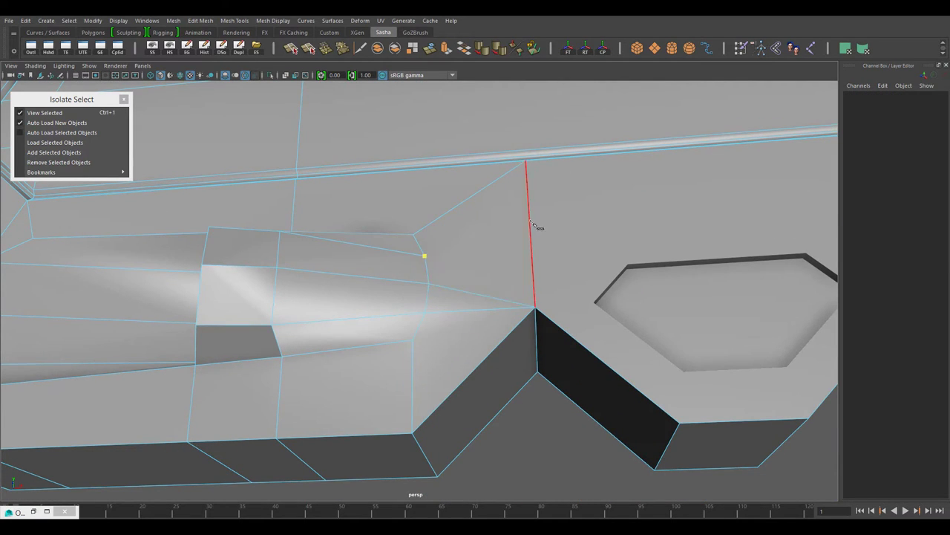
mouse_move(532, 225)
alt+mouse_down()
mouse_move(479, 311)
mouse_move(500, 270)
alt+mouse_up()
right_drag(463, 233, 452, 328)
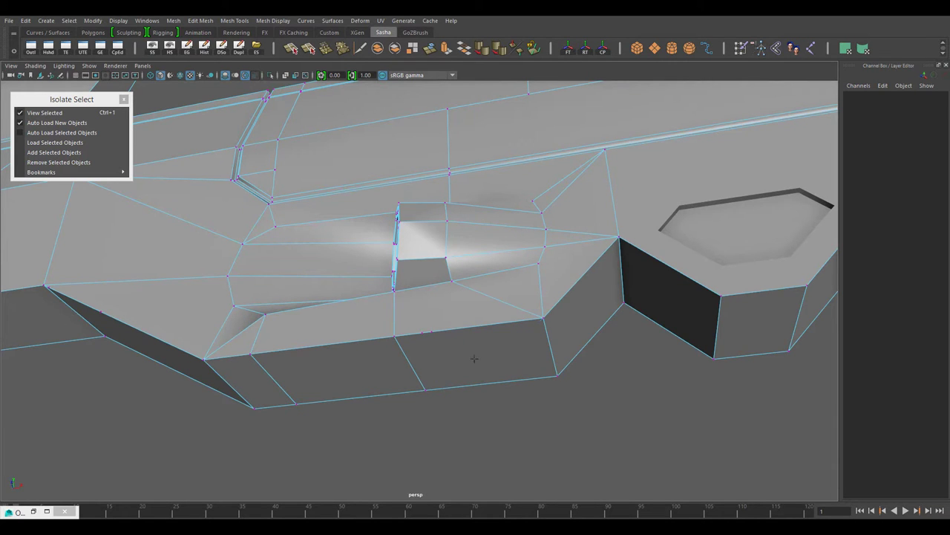
alt+drag(421, 333, 324, 346)
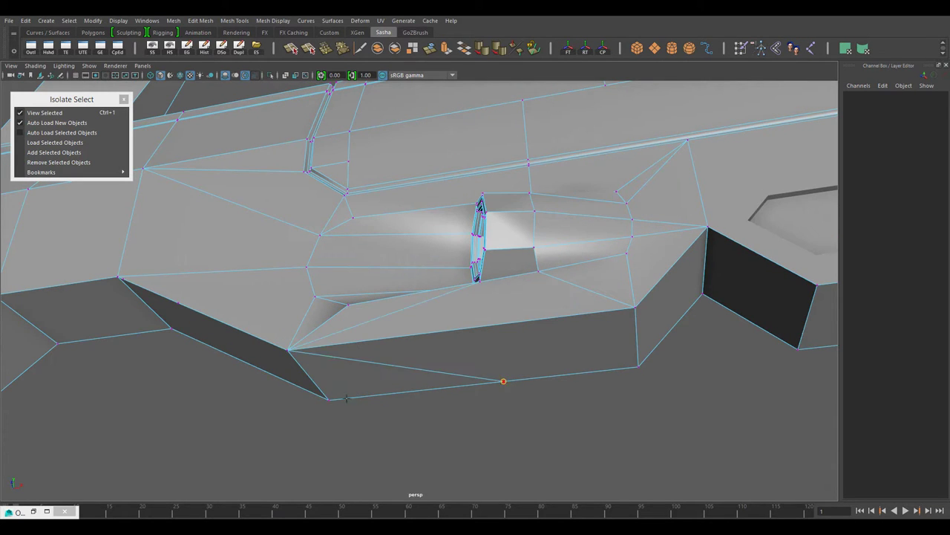
mouse_move(346, 399)
alt+mouse_down()
mouse_move(505, 371)
mouse_move(619, 270)
alt+mouse_up()
Step: Delete the stray edges on the upper panel and the top ramp
key(w)
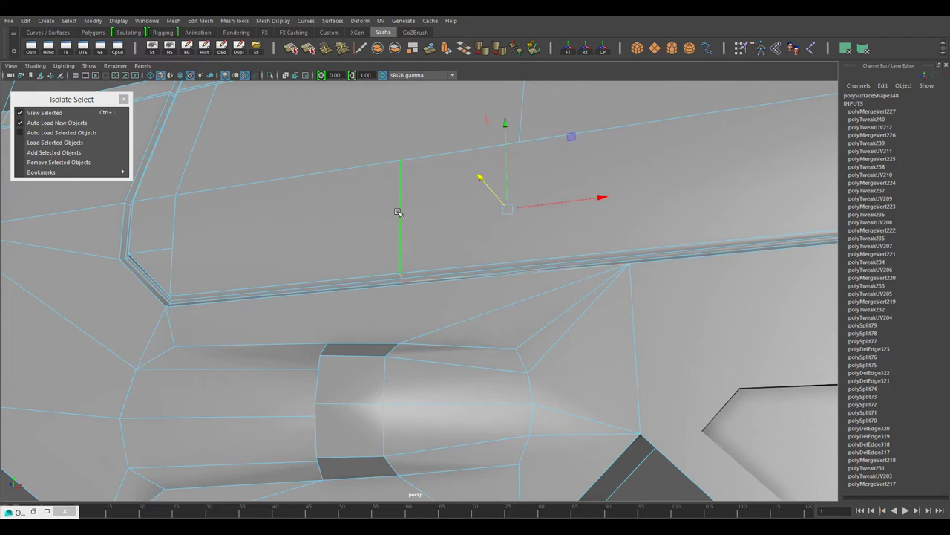
key(Delete)
mouse_move(398, 212)
alt+mouse_down()
mouse_move(392, 312)
mouse_move(364, 335)
mouse_move(510, 270)
mouse_move(543, 299)
mouse_move(463, 388)
mouse_move(438, 356)
alt+mouse_up()
click(511, 269)
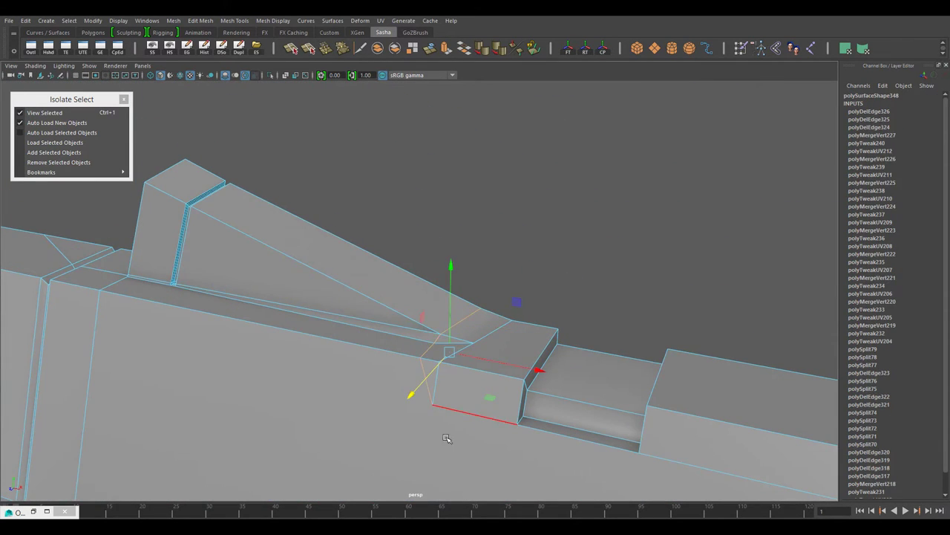
mouse_move(447, 439)
alt+mouse_down()
mouse_move(456, 390)
mouse_move(450, 335)
mouse_move(471, 295)
mouse_move(542, 338)
mouse_move(498, 314)
mouse_move(515, 366)
alt+mouse_up()
key(Delete)
click(514, 365)
Step: Delete the remaining stray edges around the notches
alt+drag(429, 161, 555, 215)
click(556, 216)
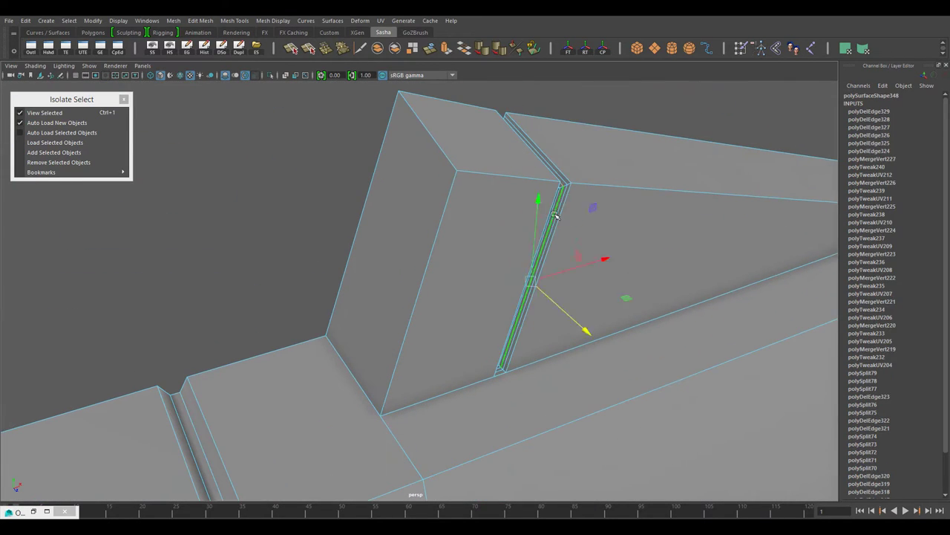
key(Delete)
mouse_move(624, 292)
alt+mouse_down()
mouse_move(413, 297)
mouse_move(562, 399)
mouse_move(371, 257)
mouse_move(431, 282)
mouse_move(725, 283)
mouse_move(581, 248)
mouse_move(601, 312)
alt+mouse_up()
click(372, 257)
key(Delete)
click(547, 290)
key(Delete)
mouse_move(547, 291)
alt+mouse_down()
mouse_move(334, 248)
mouse_move(248, 189)
mouse_move(505, 295)
mouse_move(696, 314)
mouse_move(501, 314)
mouse_move(547, 290)
mouse_move(565, 292)
mouse_move(541, 191)
mouse_move(631, 297)
mouse_move(421, 271)
mouse_move(513, 356)
mouse_move(530, 314)
mouse_move(424, 322)
mouse_move(579, 395)
mouse_move(545, 248)
mouse_move(535, 355)
mouse_move(606, 282)
mouse_move(497, 270)
alt+mouse_up()
click(249, 189)
key(Delete)
key(Delete)
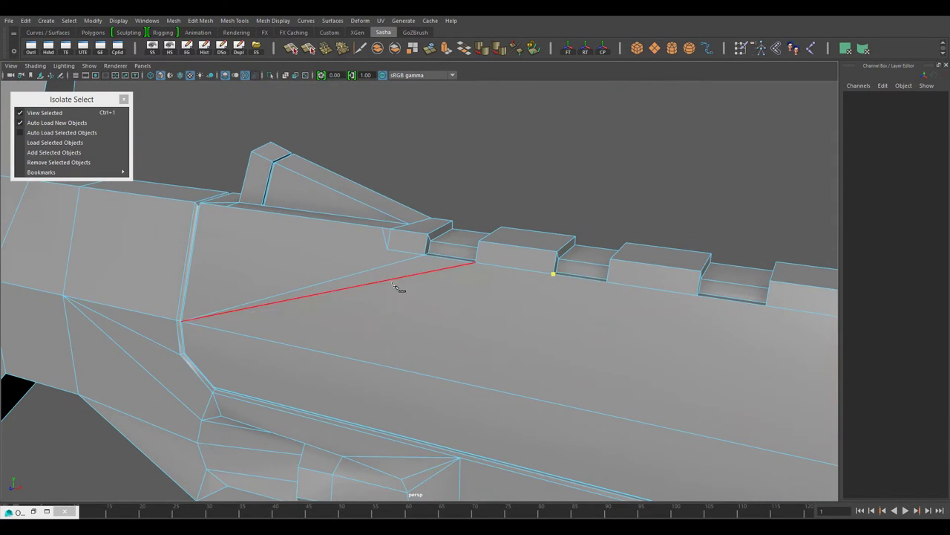
Step: Select the vertical edge loop on the top rail and inspect it from several angles
mouse_move(397, 288)
alt+mouse_down()
mouse_move(390, 297)
mouse_move(538, 331)
mouse_move(516, 246)
mouse_move(513, 252)
mouse_move(711, 265)
mouse_move(526, 278)
alt+mouse_up()
double_click(393, 294)
scroll(496, 219, up, 5)
mouse_move(496, 219)
alt+mouse_down()
mouse_move(571, 282)
mouse_move(661, 308)
mouse_move(622, 318)
alt+mouse_up()
mouse_move(610, 208)
alt+mouse_down()
mouse_move(577, 297)
mouse_move(403, 361)
alt+mouse_up()
scroll(403, 361, up, 3)
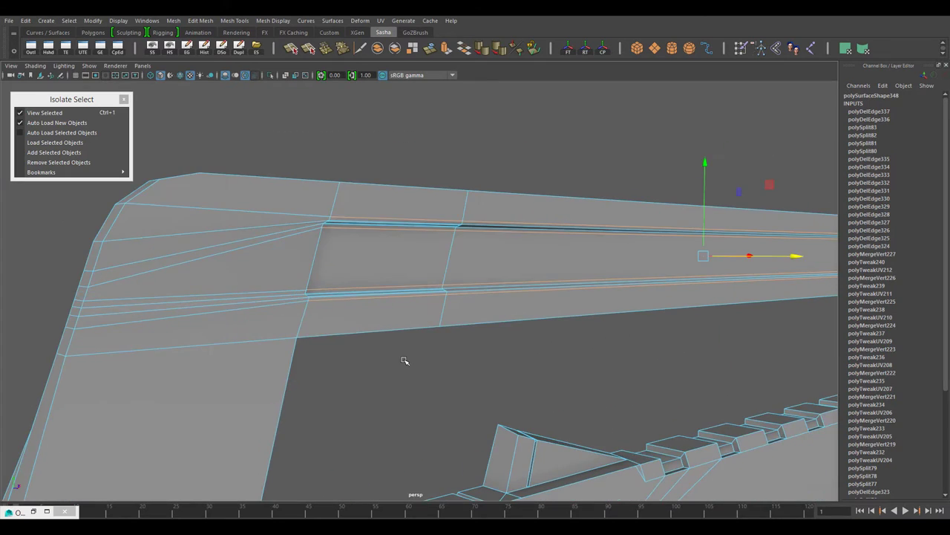
scroll(500, 411, up, 3)
mouse_move(500, 411)
alt+mouse_down()
mouse_move(512, 336)
mouse_move(399, 325)
mouse_move(482, 384)
mouse_move(418, 282)
mouse_move(410, 296)
mouse_move(149, 421)
alt+mouse_up()
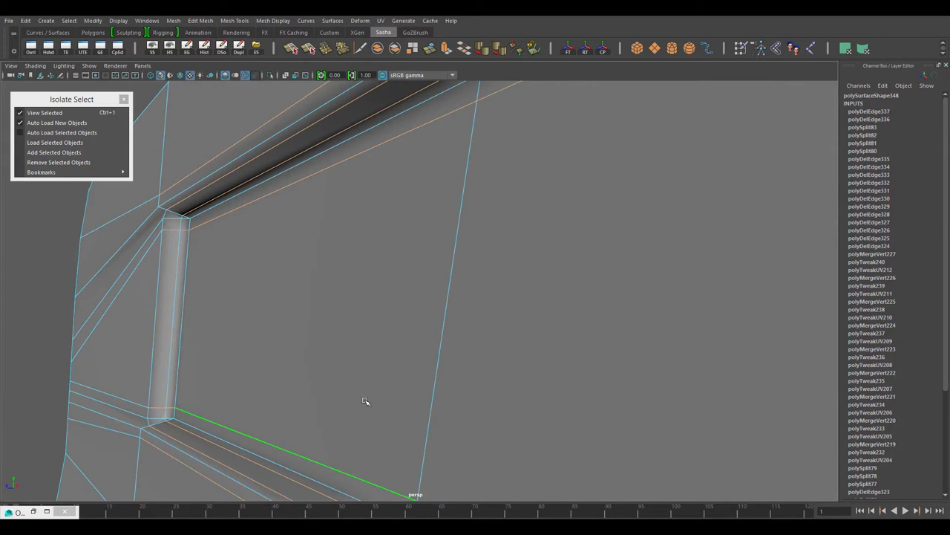
Step: Target-weld the carry handle corner vertices onto their neighbours
mouse_move(365, 401)
alt+mouse_down()
mouse_move(330, 375)
mouse_move(435, 285)
alt+mouse_up()
scroll(439, 278, up, 3)
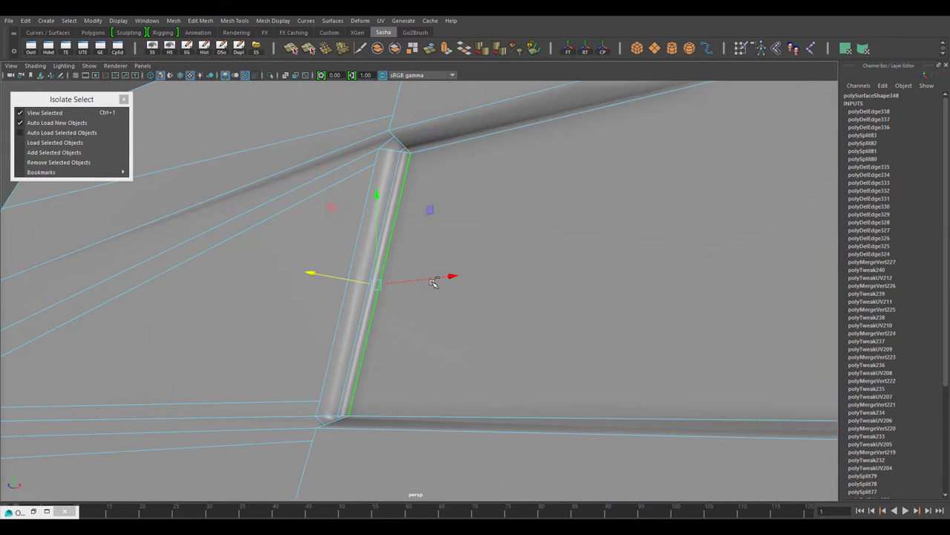
scroll(448, 275, up, 3)
scroll(424, 267, up, 2)
click(488, 202)
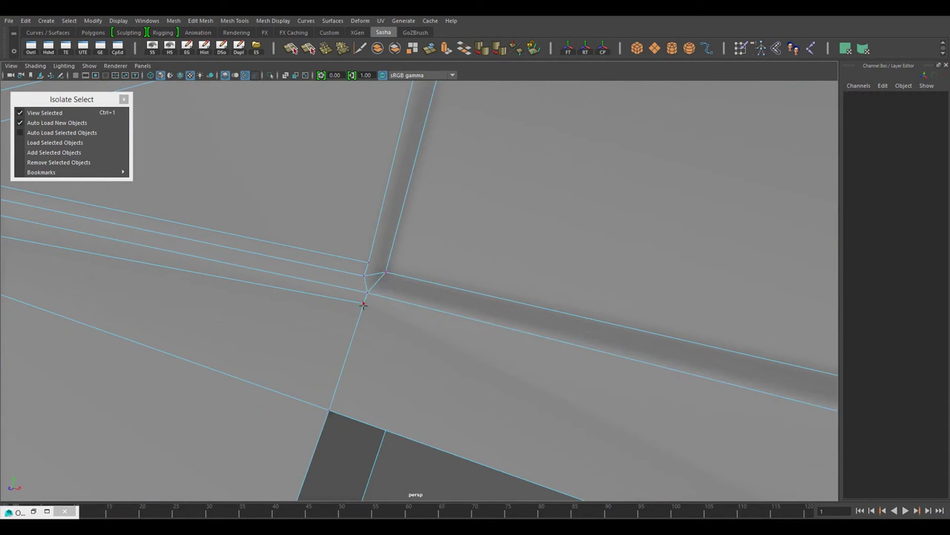
drag(364, 279, 384, 274)
alt+drag(385, 273, 399, 285)
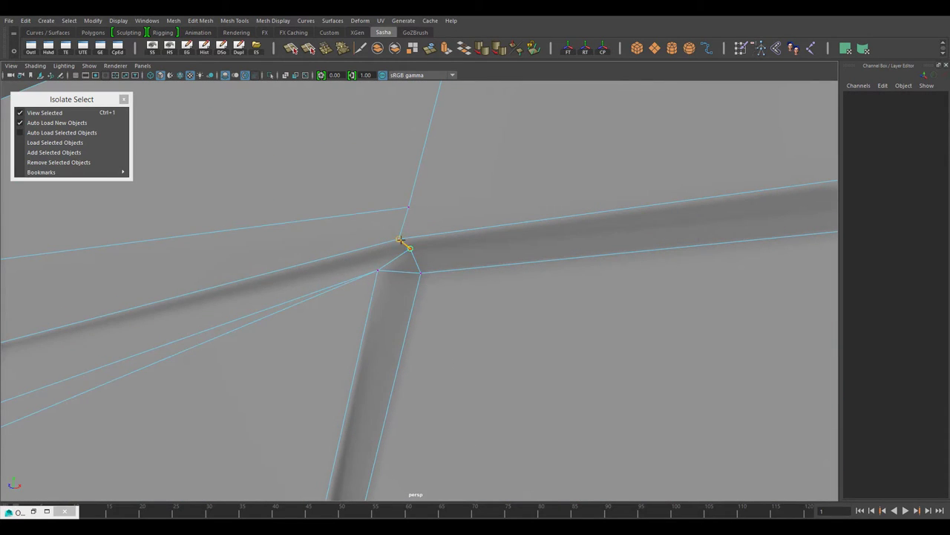
mouse_move(400, 239)
mouse_down()
mouse_move(403, 212)
mouse_move(418, 339)
mouse_move(345, 358)
mouse_move(312, 287)
mouse_up()
key(w)
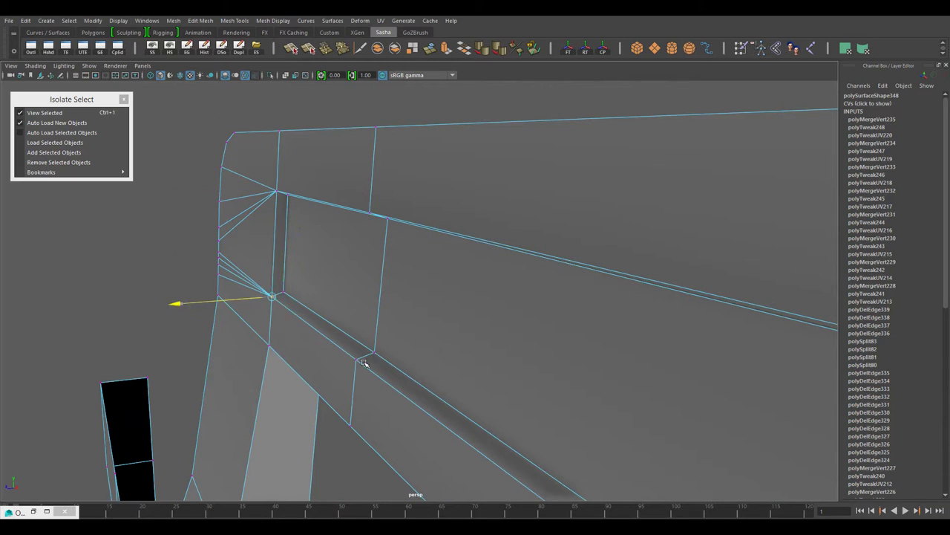
Step: Check the handle panel from above and in the front view, then return to perspective
mouse_move(373, 349)
alt+mouse_down()
mouse_move(293, 156)
mouse_move(522, 215)
mouse_move(310, 151)
alt+mouse_up()
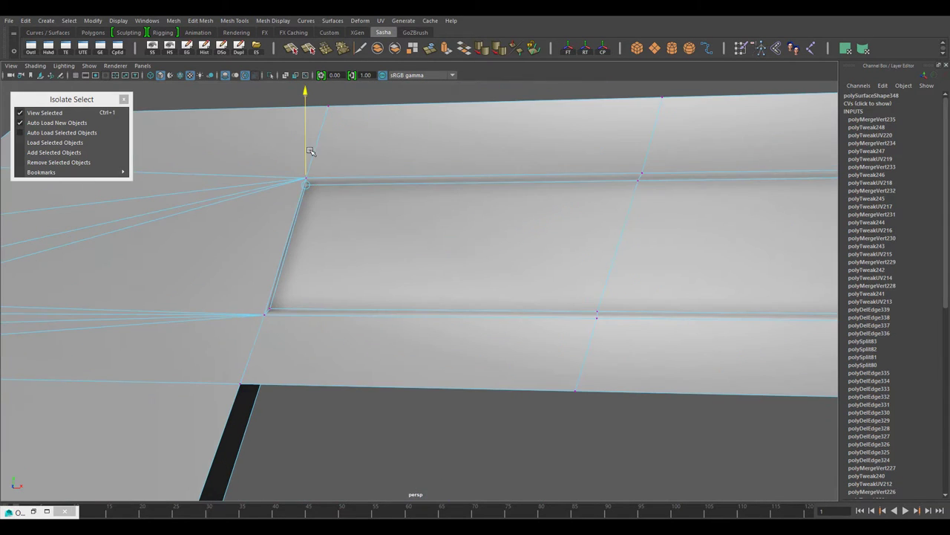
key(space)
key(space)
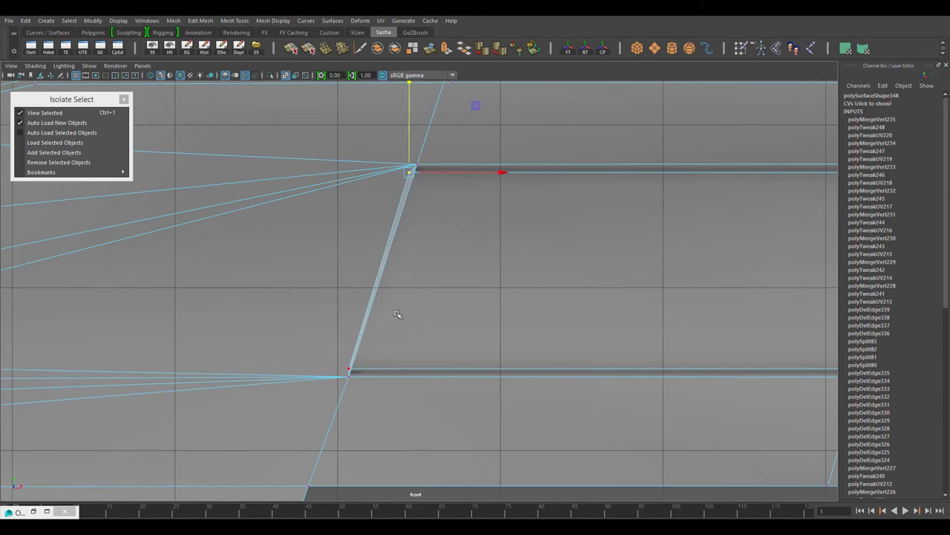
key(space)
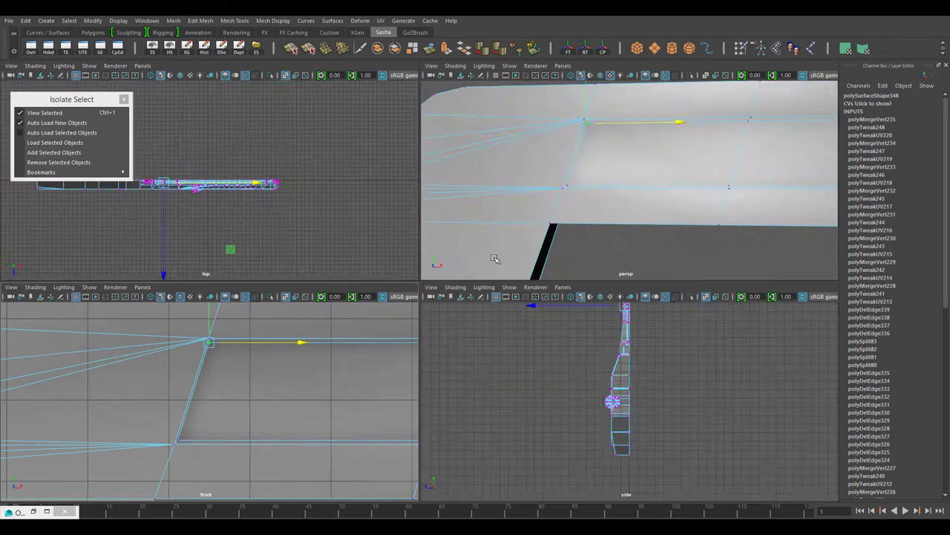
key(space)
mouse_move(448, 294)
alt+mouse_down()
mouse_move(435, 282)
mouse_move(351, 288)
alt+mouse_up()
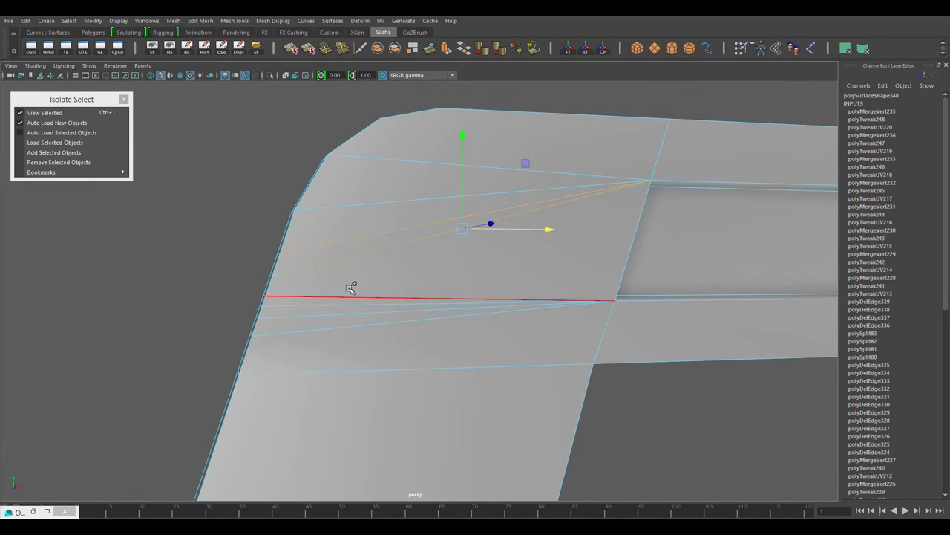
Step: Delete the extra edges at the carry handle corner and end
click(342, 372)
key(ctrl+Delete)
mouse_move(342, 372)
alt+mouse_down()
mouse_move(456, 356)
mouse_move(403, 250)
mouse_move(416, 260)
mouse_move(355, 295)
alt+mouse_up()
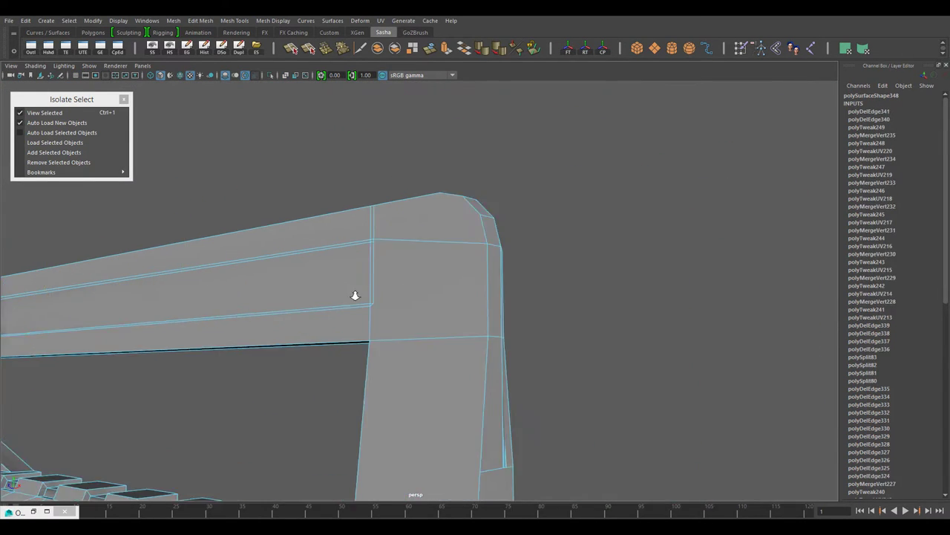
alt+right_drag(355, 296, 488, 269)
click(483, 271)
mouse_move(488, 269)
alt+mouse_down()
mouse_move(530, 292)
mouse_move(473, 368)
alt+mouse_up()
key(ctrl+Delete)
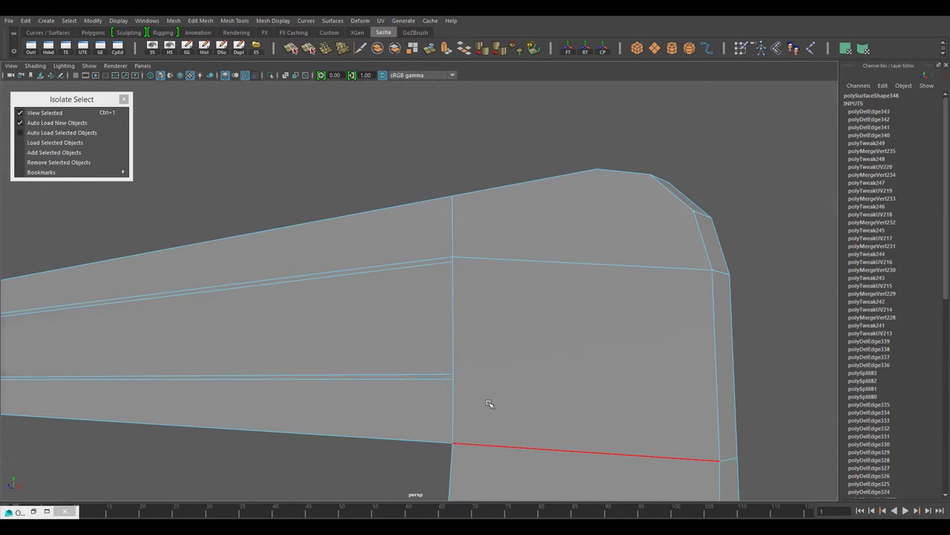
alt+right_drag(489, 403, 495, 307)
Step: Target-weld the remaining corner vertex at the handle corner
shift+right_drag(491, 140, 501, 170)
alt+right_drag(502, 170, 428, 414)
mouse_move(429, 413)
alt+mouse_down()
mouse_move(445, 396)
mouse_move(440, 297)
alt+mouse_up()
drag(471, 236, 463, 318)
mouse_move(464, 318)
alt+right_down()
mouse_move(520, 326)
mouse_move(435, 248)
alt+right_up()
Step: Target-weld the stray vertex pairs on the carry handle frame
right_drag(435, 248, 452, 220)
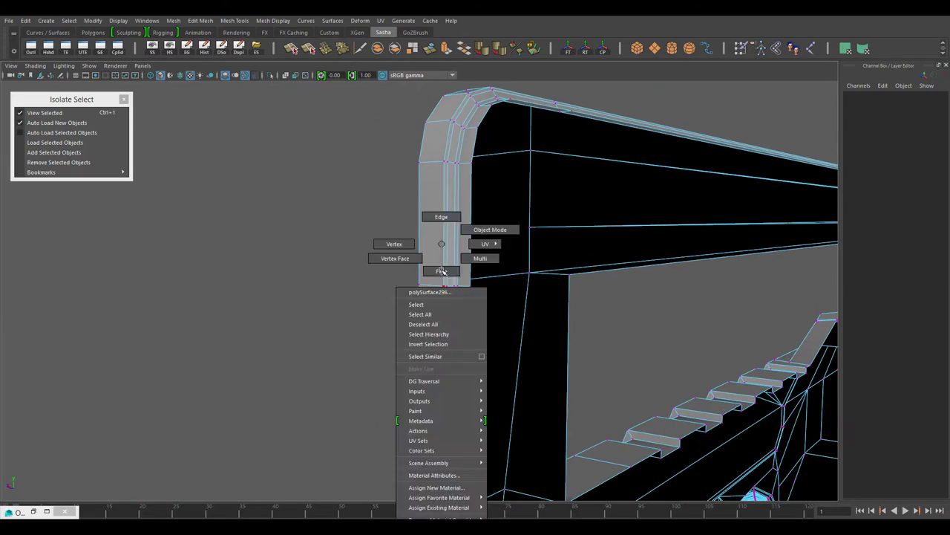
mouse_move(451, 220)
alt+mouse_down()
mouse_move(566, 336)
mouse_move(426, 340)
alt+mouse_up()
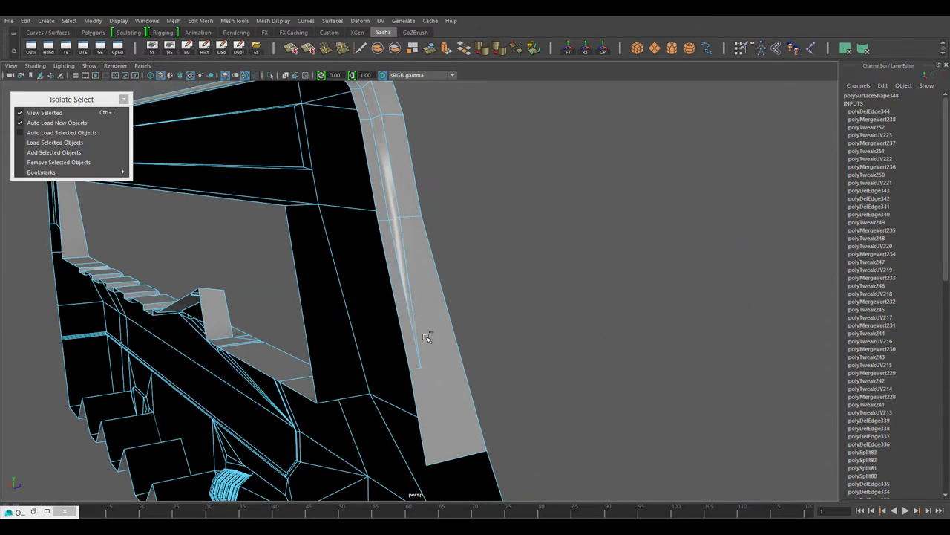
mouse_move(431, 335)
alt+right_down()
mouse_move(502, 435)
mouse_move(422, 281)
alt+right_up()
alt+right_drag(471, 387, 445, 319)
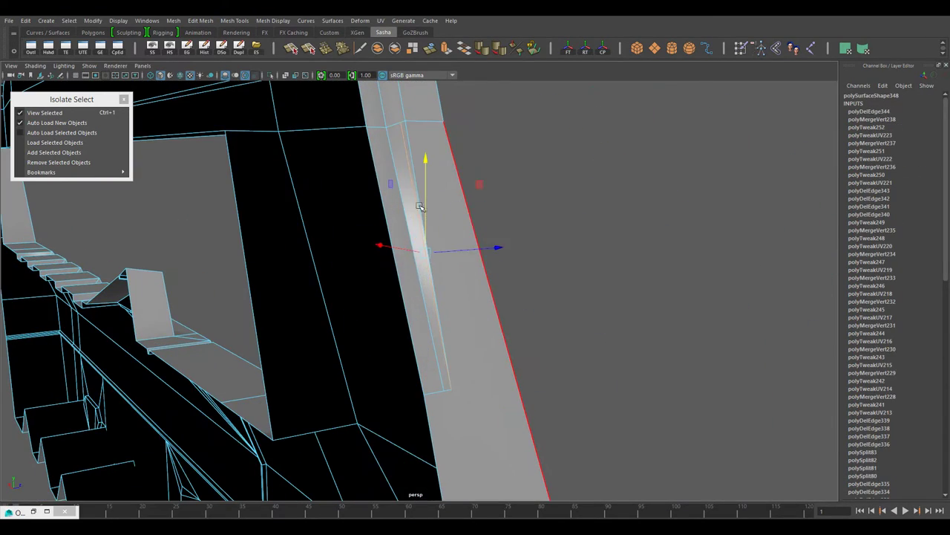
shift+right_drag(446, 148, 399, 126)
alt+drag(399, 126, 416, 334)
drag(408, 381, 378, 213)
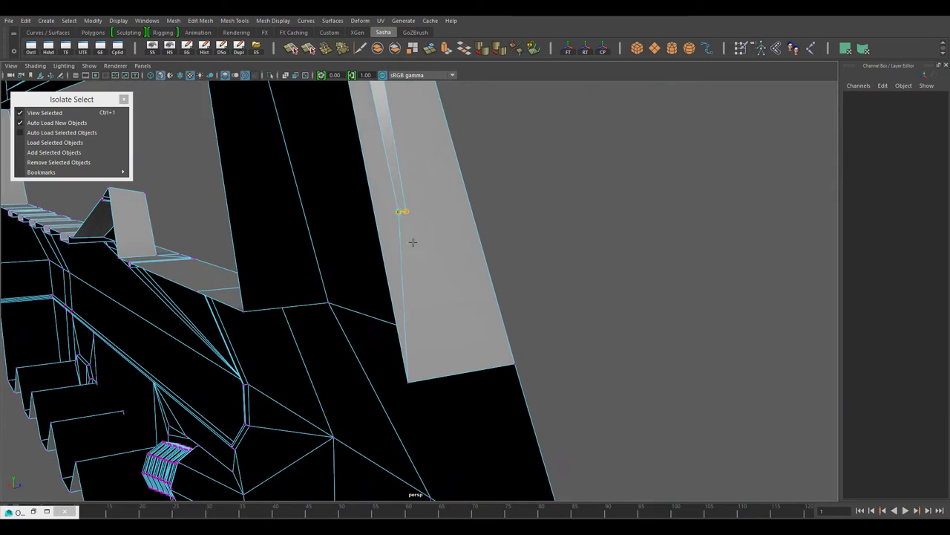
alt+right_drag(412, 242, 349, 223)
alt+drag(349, 222, 416, 245)
Step: Soften the shading of a hard edge on the handle frame
alt+drag(452, 231, 461, 245)
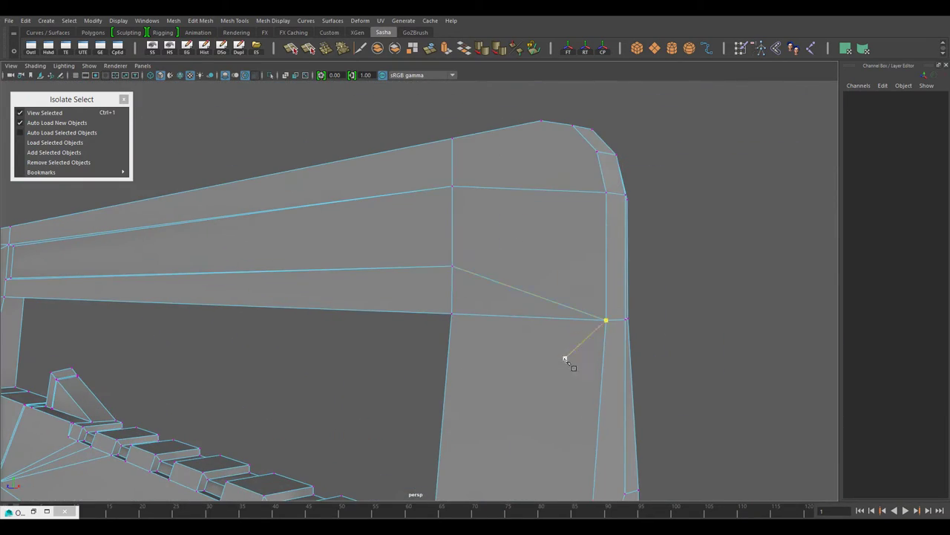
mouse_move(565, 360)
alt+mouse_down()
mouse_move(530, 294)
mouse_move(477, 302)
mouse_move(551, 329)
mouse_move(515, 329)
mouse_move(579, 341)
mouse_move(295, 327)
alt+mouse_up()
mouse_move(388, 349)
alt+mouse_down()
mouse_move(530, 361)
mouse_move(505, 294)
alt+mouse_up()
click(512, 291)
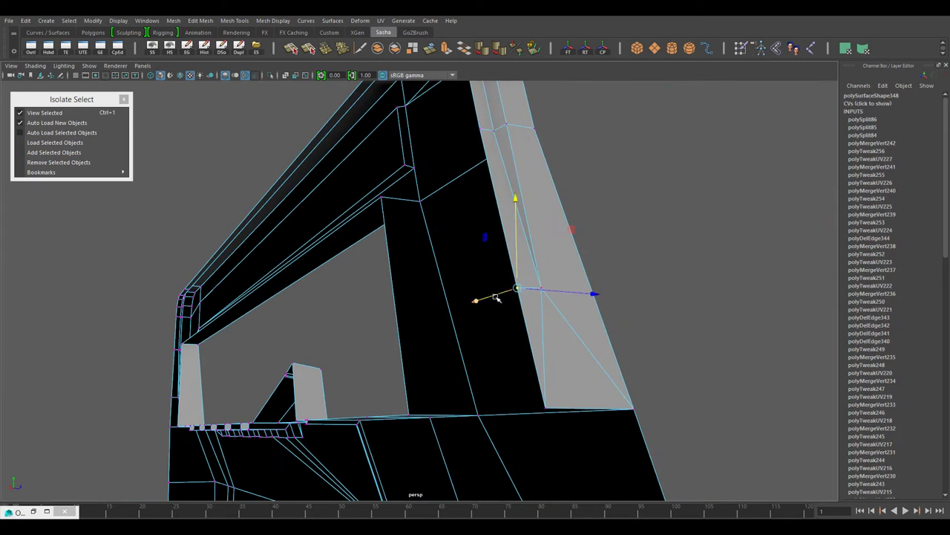
right_drag(540, 288, 577, 205)
mouse_move(577, 205)
alt+mouse_down()
mouse_move(237, 295)
mouse_move(391, 275)
mouse_move(451, 256)
mouse_move(487, 308)
mouse_move(409, 312)
mouse_move(468, 254)
mouse_move(566, 293)
mouse_move(149, 297)
alt+mouse_up()
click(365, 259)
key(w)
Step: Delete edges on the rifle body's side, then undo both deletions
right_drag(532, 246, 584, 227)
alt+drag(583, 227, 412, 379)
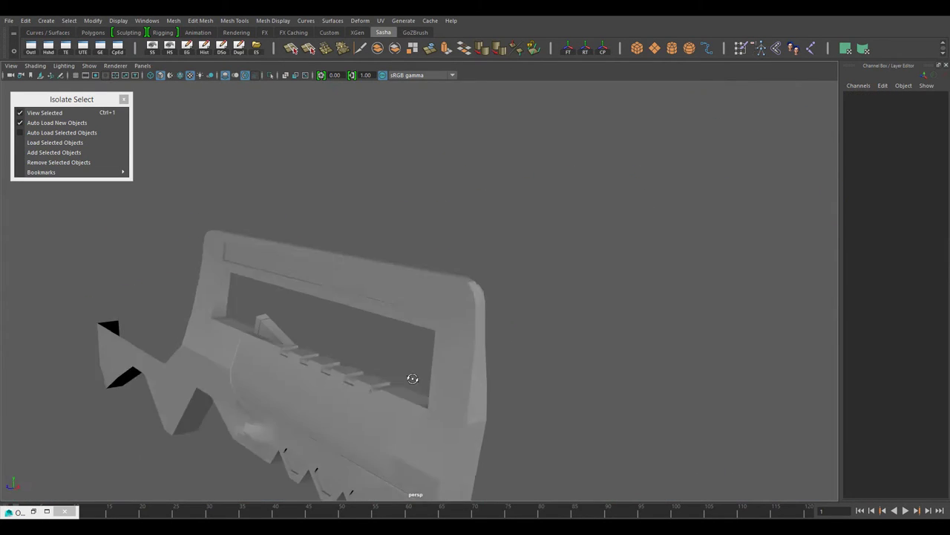
click(413, 378)
mouse_move(477, 248)
right_down()
mouse_move(475, 215)
mouse_move(461, 242)
right_up()
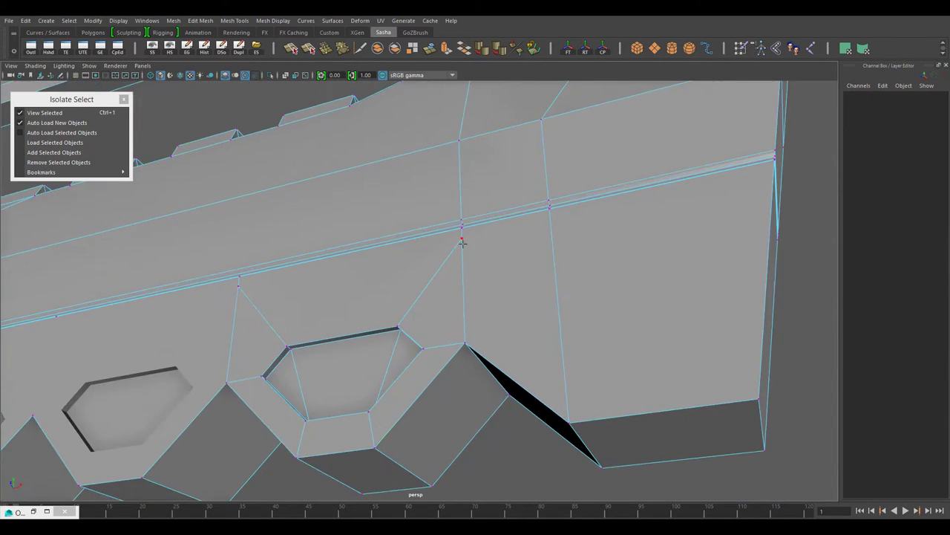
mouse_move(462, 243)
alt+mouse_down()
mouse_move(535, 312)
mouse_move(513, 335)
mouse_move(452, 308)
mouse_move(530, 354)
mouse_move(297, 335)
mouse_move(378, 350)
mouse_move(387, 391)
mouse_move(438, 178)
alt+mouse_up()
click(445, 167)
mouse_move(409, 255)
alt+mouse_down()
mouse_move(361, 319)
mouse_move(392, 260)
mouse_move(478, 257)
mouse_move(467, 327)
mouse_move(577, 346)
mouse_move(488, 384)
mouse_move(452, 322)
mouse_move(486, 302)
mouse_move(486, 314)
mouse_move(615, 379)
mouse_move(360, 254)
alt+mouse_up()
key(Delete)
key(ctrl+z)
key(ctrl+z)
Step: Select the vertex where the teeth meet the body beside the vent cylinder
right_drag(361, 255, 334, 282)
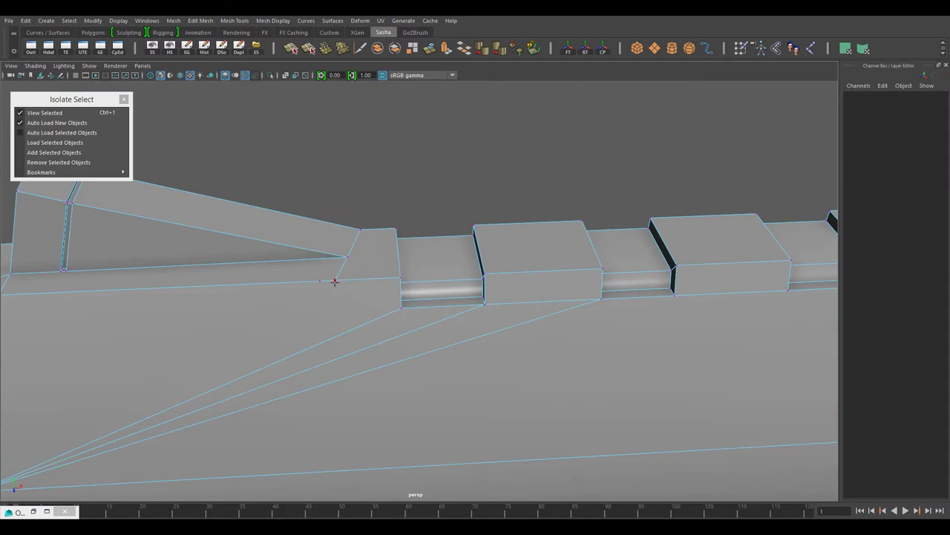
mouse_move(401, 301)
alt+mouse_down()
mouse_move(480, 346)
mouse_move(411, 304)
mouse_move(463, 307)
mouse_move(432, 337)
alt+mouse_up()
mouse_move(284, 305)
alt+mouse_down()
mouse_move(492, 361)
mouse_move(571, 340)
mouse_move(418, 276)
alt+mouse_up()
mouse_move(501, 367)
alt+mouse_down()
mouse_move(486, 318)
mouse_move(547, 322)
mouse_move(537, 334)
alt+mouse_up()
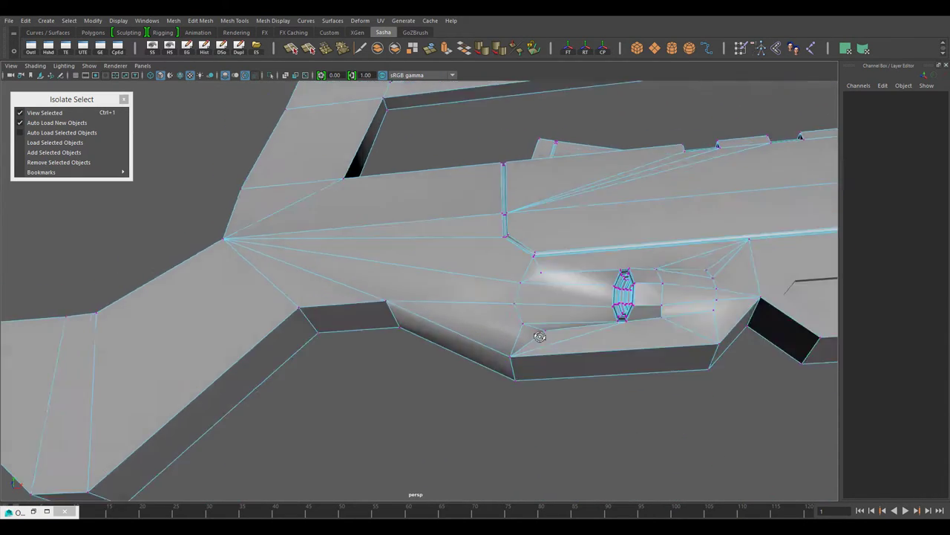
alt+right_drag(537, 334, 536, 221)
key(w)
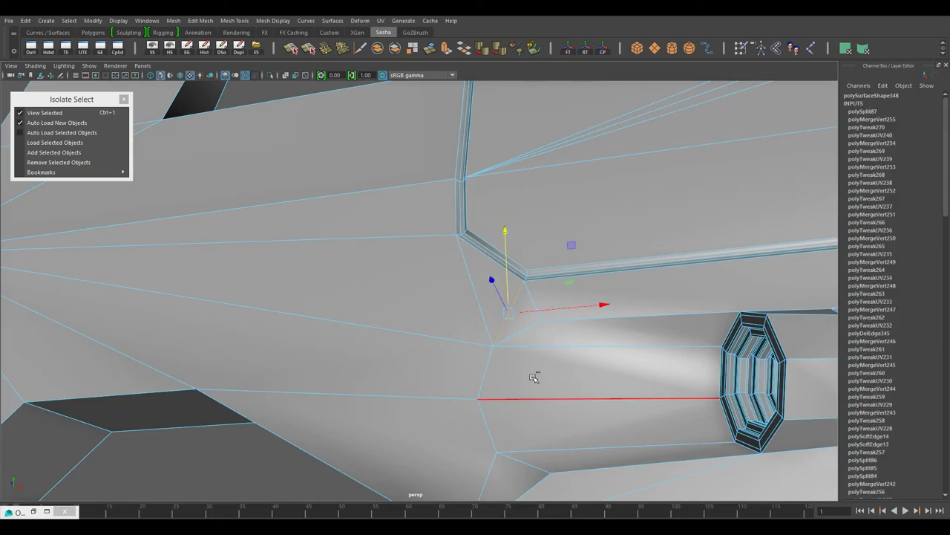
mouse_move(534, 376)
alt+mouse_down()
mouse_move(439, 356)
mouse_move(410, 371)
mouse_move(391, 339)
mouse_move(575, 363)
mouse_move(507, 322)
mouse_move(505, 291)
mouse_move(535, 329)
mouse_move(640, 252)
alt+mouse_up()
mouse_move(596, 273)
alt+mouse_down()
mouse_move(465, 265)
mouse_move(460, 235)
alt+mouse_up()
click(452, 223)
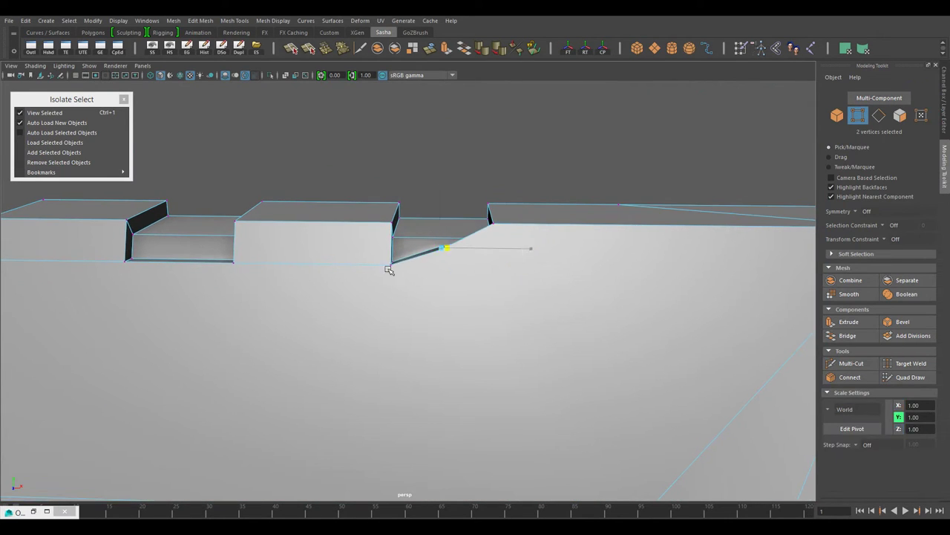
Step: Multi-Cut a new edge from a top-rail tab vertex across the rail face into the body
alt+drag(515, 285, 507, 222)
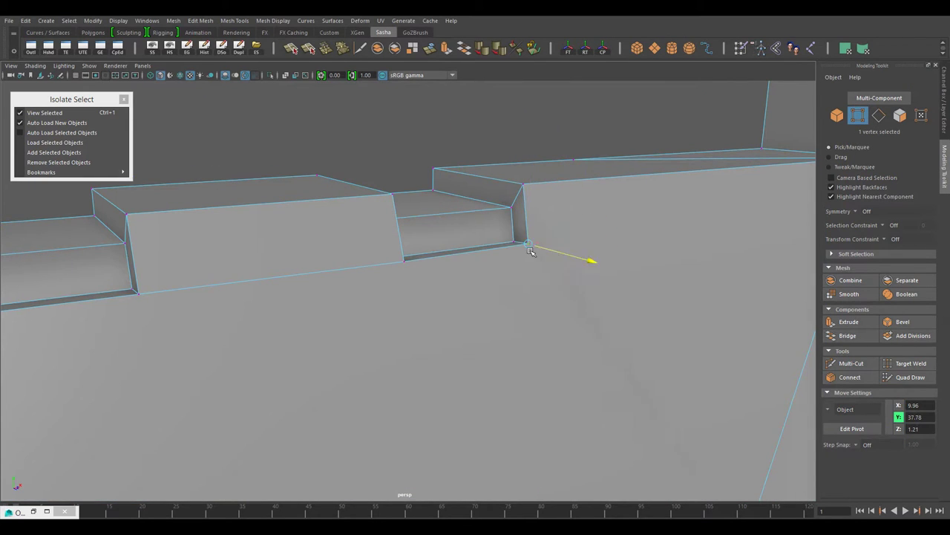
alt+drag(404, 266, 543, 311)
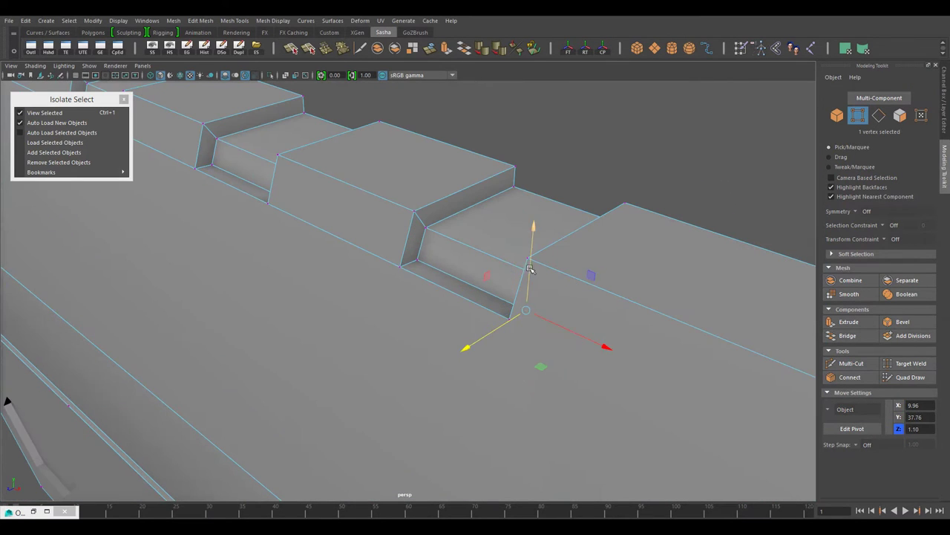
alt+drag(529, 269, 388, 259)
click(396, 195)
mouse_move(435, 238)
alt+mouse_down()
mouse_move(536, 316)
mouse_move(628, 358)
mouse_move(522, 214)
mouse_move(519, 302)
alt+mouse_up()
click(627, 359)
key(w)
mouse_move(393, 245)
alt+mouse_down()
mouse_move(389, 301)
mouse_move(411, 292)
mouse_move(423, 265)
alt+mouse_up()
Step: Switch between edge and vertex modes and review the new cut on the body
shift+right_click(451, 210)
key(F9)
shift+right_click(465, 179)
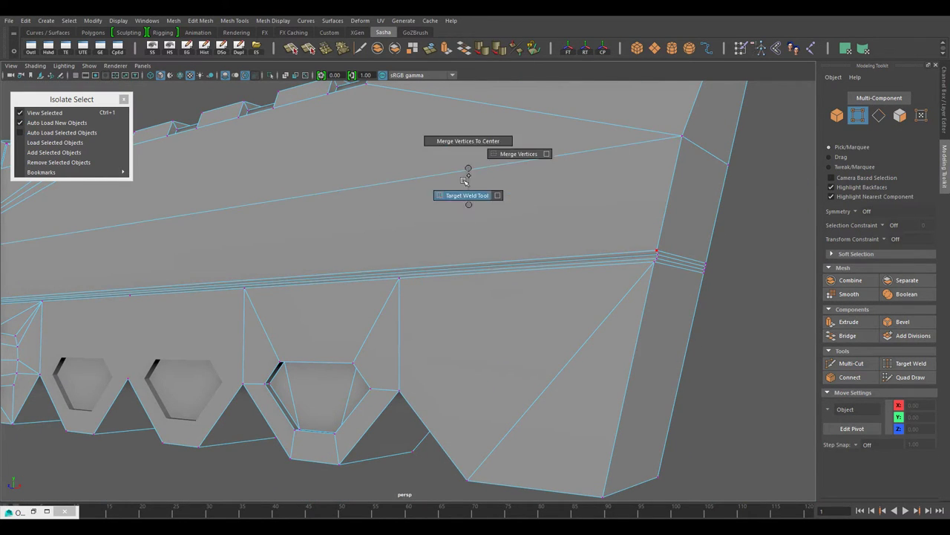
key(w)
mouse_move(618, 351)
alt+mouse_down()
mouse_move(439, 303)
mouse_move(495, 270)
mouse_move(476, 342)
mouse_move(495, 300)
mouse_move(485, 307)
alt+mouse_up()
scroll(475, 342, down, 5)
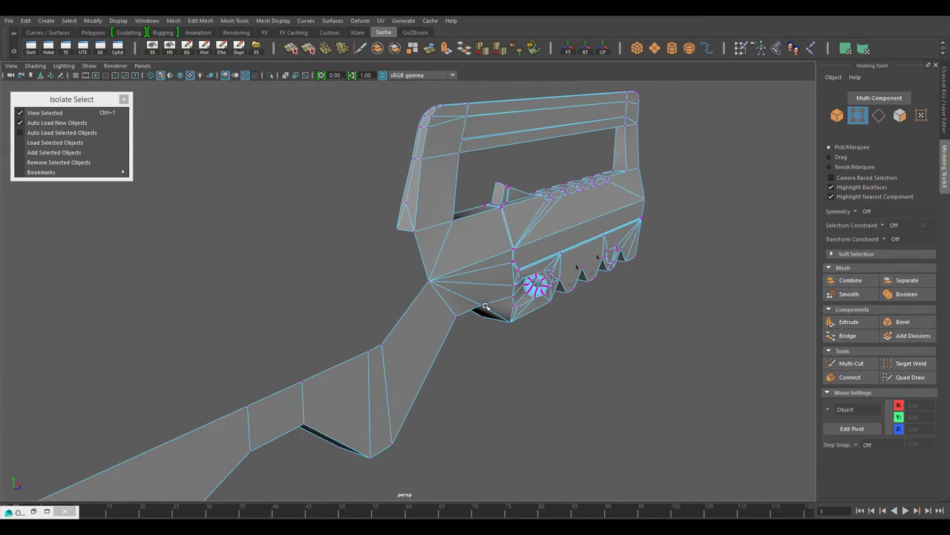
scroll(482, 308, up, 5)
right_drag(435, 243, 436, 271)
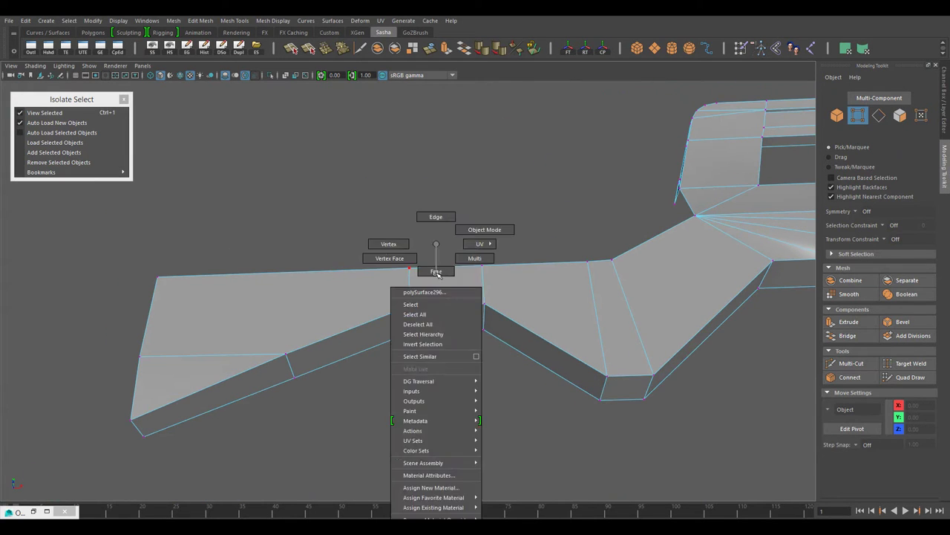
scroll(457, 299, down, 3)
mouse_move(475, 275)
alt+mouse_down()
mouse_move(732, 261)
mouse_move(508, 294)
alt+mouse_up()
scroll(509, 295, up, 2)
Step: Cut further edges along the rail, then return to Object Mode
shift+right_drag(530, 190, 483, 191)
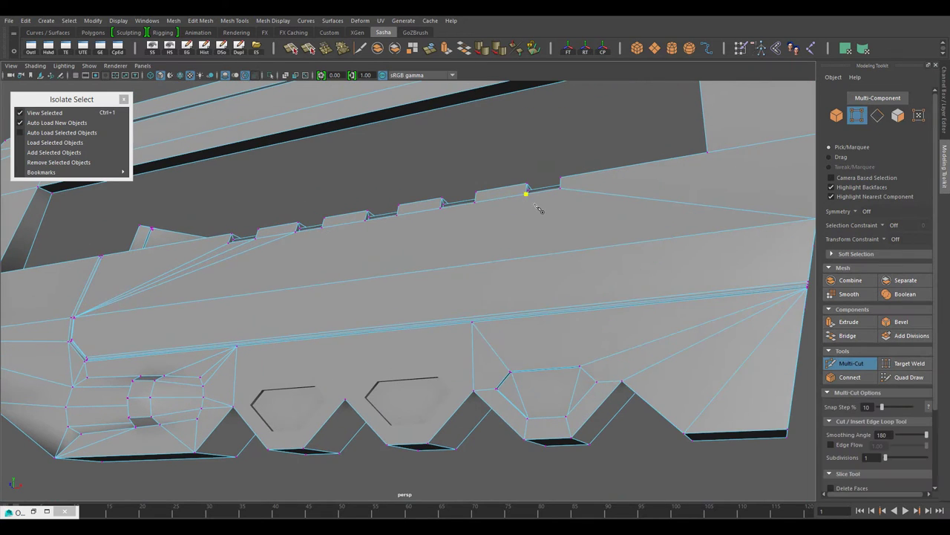
mouse_move(807, 246)
alt+mouse_down()
mouse_move(544, 282)
mouse_move(578, 209)
alt+mouse_up()
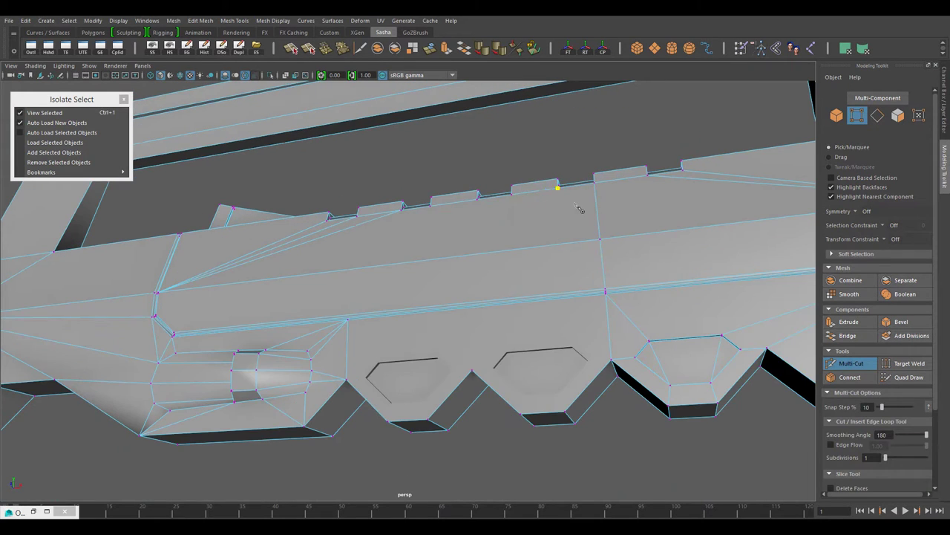
scroll(622, 282, up, 5)
scroll(637, 340, down, 4)
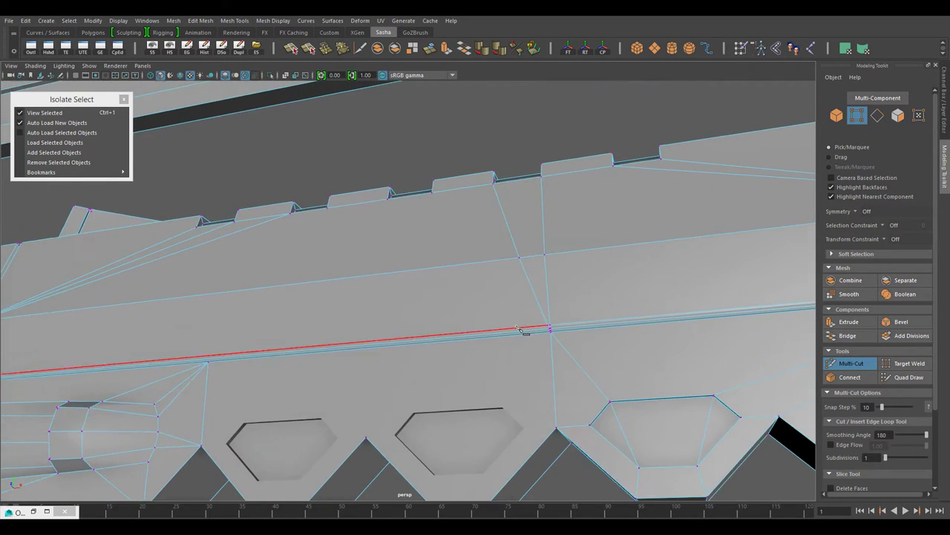
scroll(526, 329, up, 3)
scroll(416, 245, down, 3)
scroll(436, 256, up, 2)
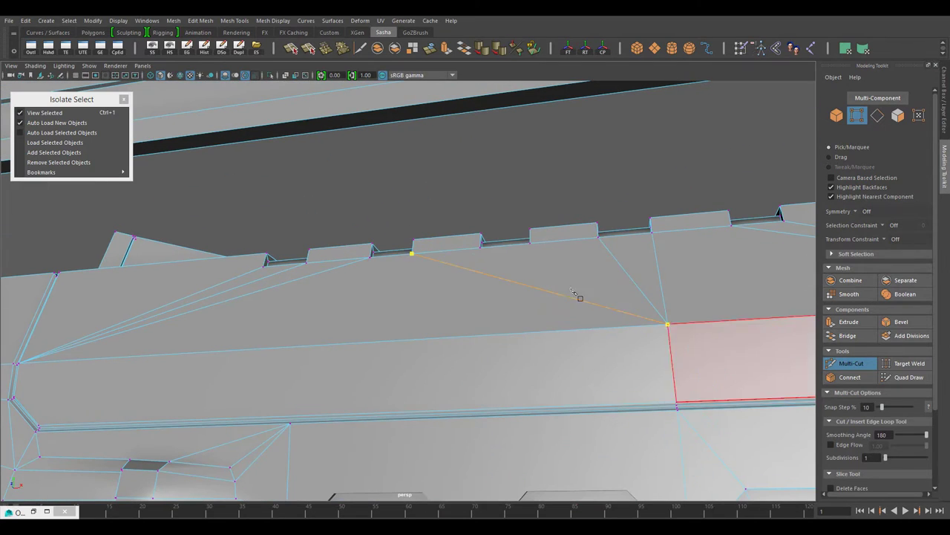
scroll(716, 354, down, 3)
scroll(445, 319, down, 3)
key(w)
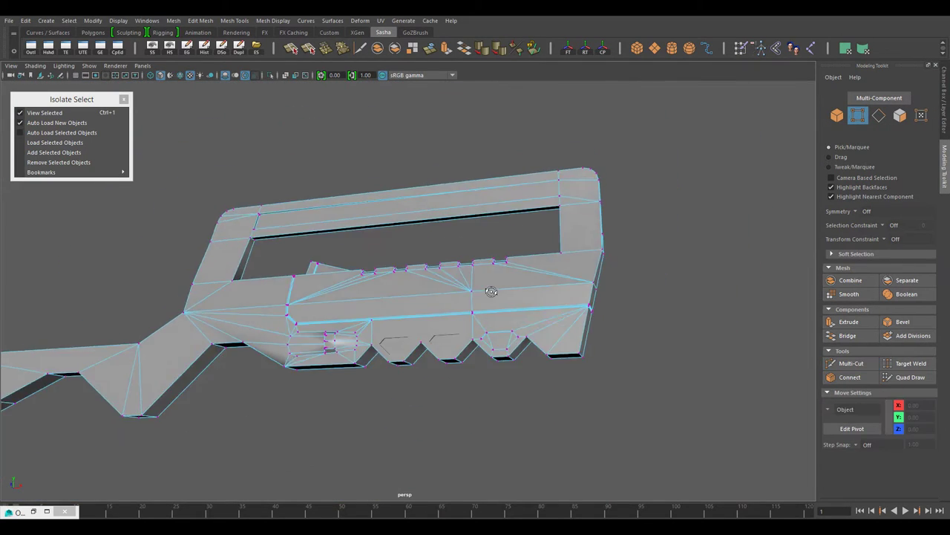
mouse_move(475, 312)
alt+mouse_down()
mouse_move(562, 303)
mouse_move(424, 297)
alt+mouse_up()
key(F8)
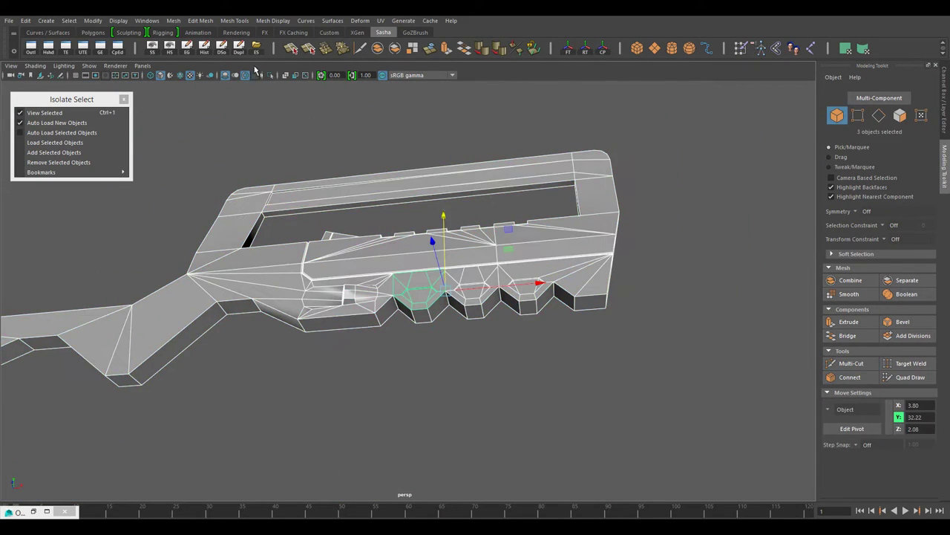
Step: Select the rifle mesh and the faces beside the vent, ready for scaling
click(475, 431)
mouse_move(475, 431)
alt+mouse_down()
mouse_move(446, 334)
mouse_move(421, 300)
alt+mouse_up()
scroll(421, 299, up, 5)
click(421, 299)
scroll(432, 205, up, 3)
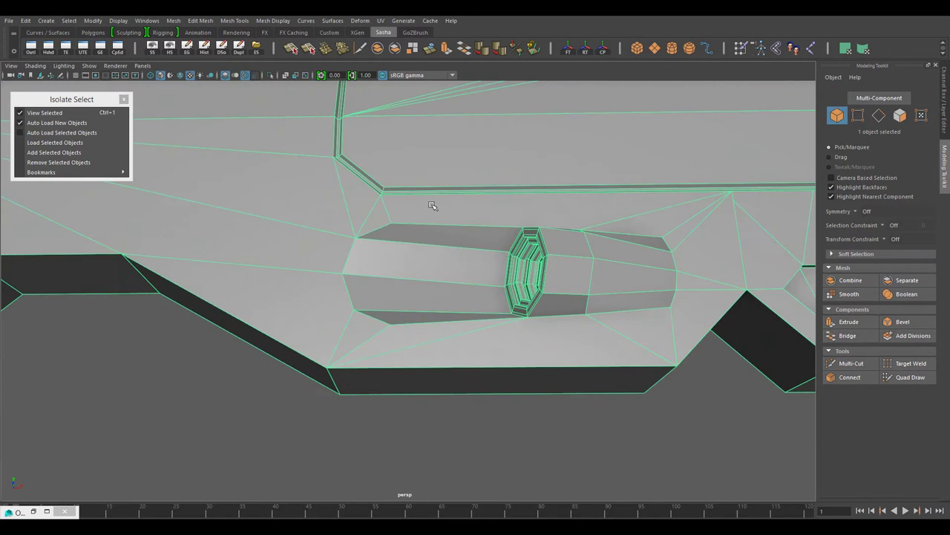
shift+click(380, 221)
key(r)
scroll(380, 220, down, 3)
Step: Paint-select more body faces across the stock area, then return to object mode
alt+drag(380, 221, 837, 158)
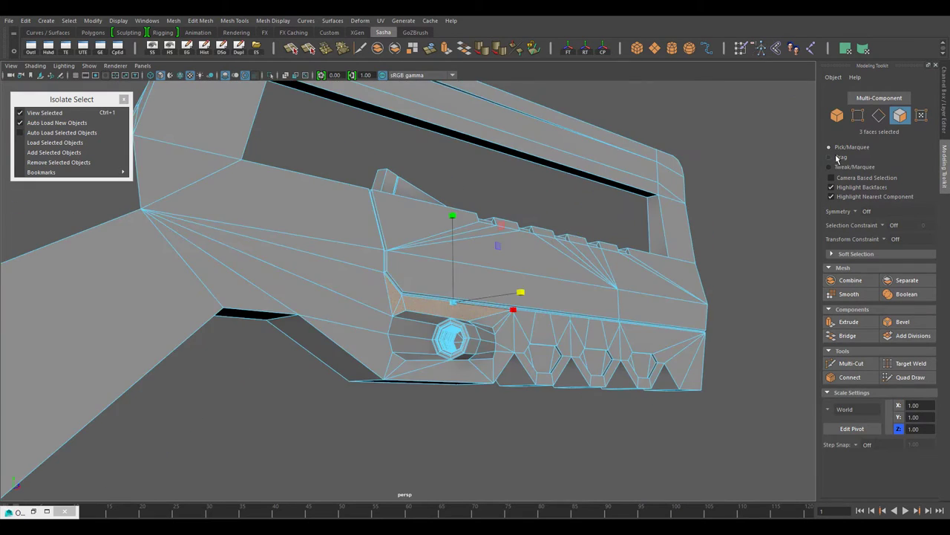
click(838, 158)
alt+drag(386, 238, 322, 248)
shift+click(433, 302)
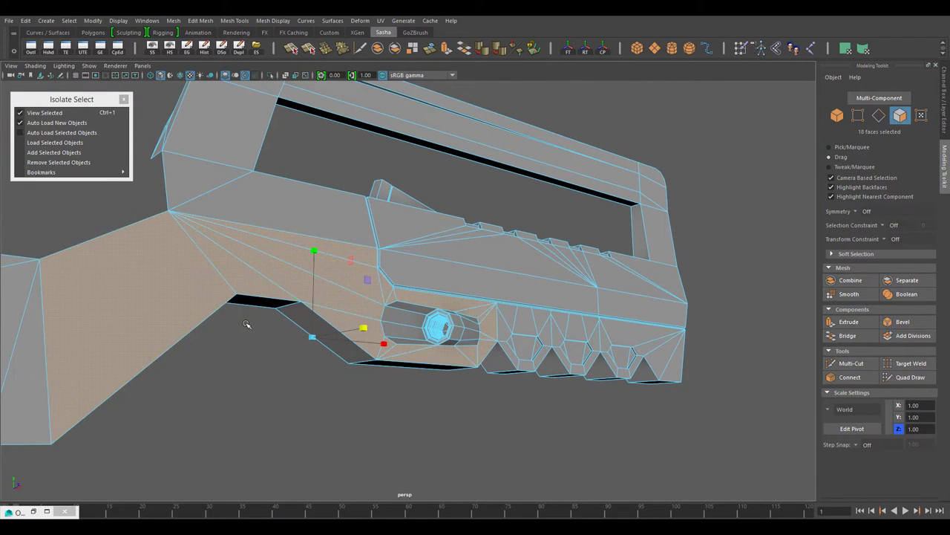
mouse_move(433, 301)
alt+mouse_down()
mouse_move(223, 283)
mouse_move(386, 252)
alt+mouse_up()
scroll(175, 284, up, 3)
key(w)
right_drag(530, 259, 505, 245)
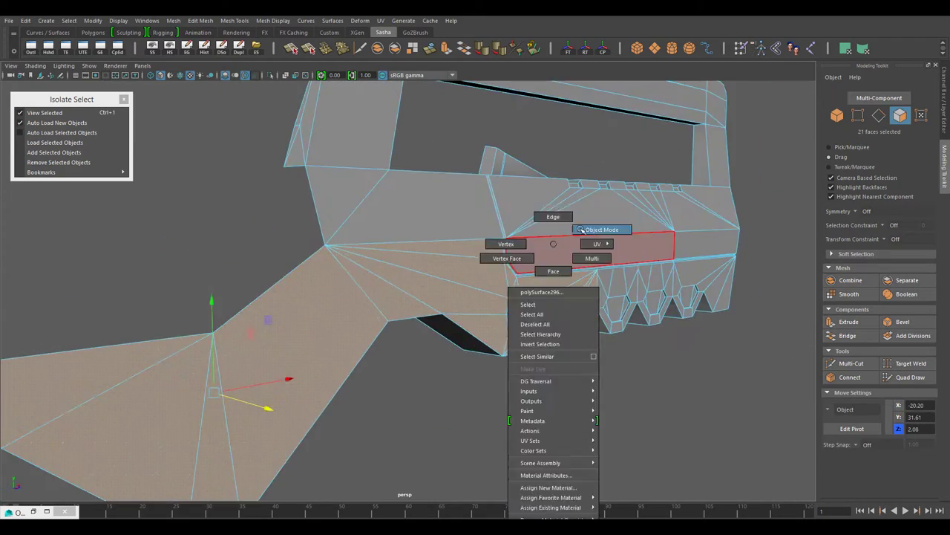
Step: Select an edge loop inside the vent barrel, then isolate and frame the barrel's faces
scroll(533, 289, up, 3)
alt+drag(533, 290, 586, 292)
right_drag(494, 244, 495, 269)
scroll(651, 329, up, 4)
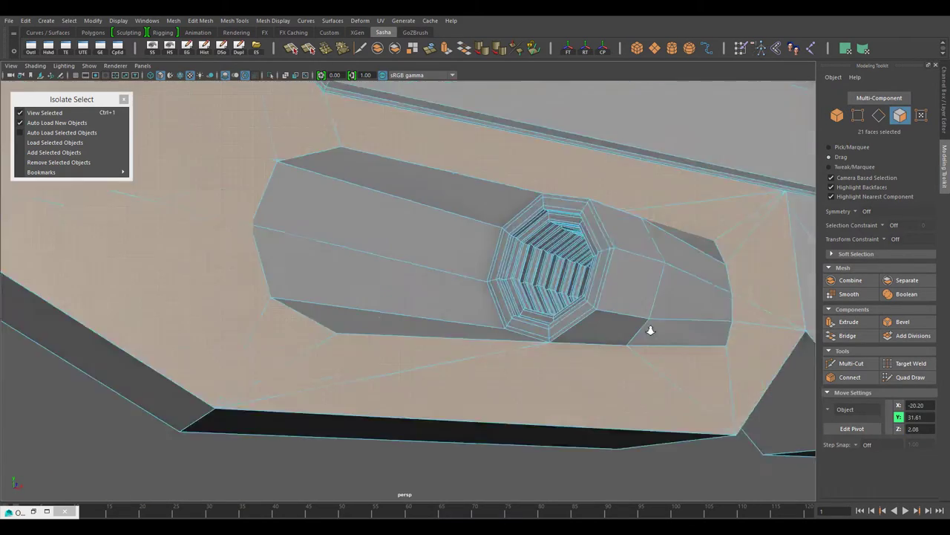
alt+drag(652, 328, 384, 254)
click(384, 253)
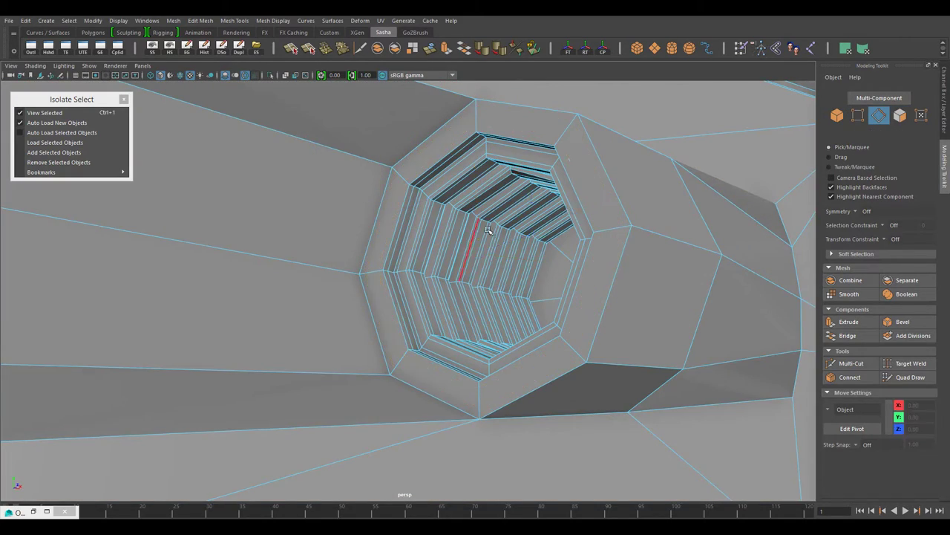
alt+drag(488, 230, 398, 253)
double_click(399, 253)
mouse_move(460, 318)
alt+mouse_down()
mouse_move(531, 377)
mouse_move(491, 323)
mouse_move(393, 267)
alt+mouse_up()
scroll(455, 305, down, 5)
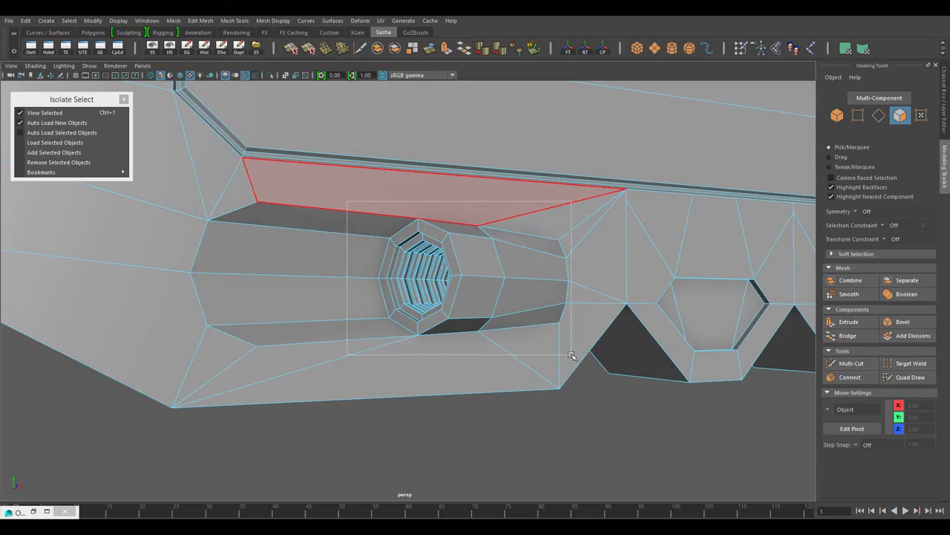
drag(570, 355, 570, 355)
click(45, 112)
key(f)
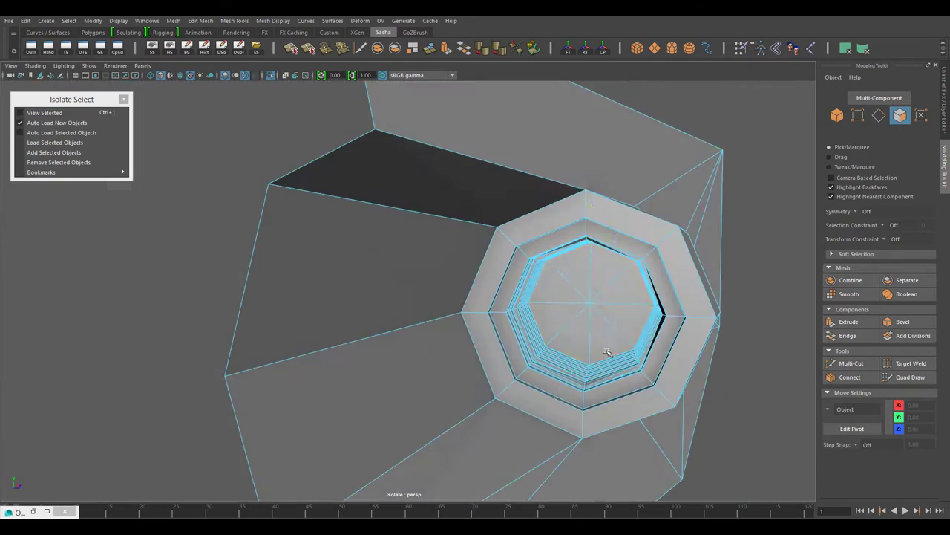
Step: Check the edge loops on the barrel's inner wall in edge mode
scroll(389, 339, up, 5)
mouse_move(388, 339)
alt+mouse_down()
mouse_move(388, 371)
mouse_move(386, 312)
mouse_move(351, 288)
alt+mouse_up()
key(F10)
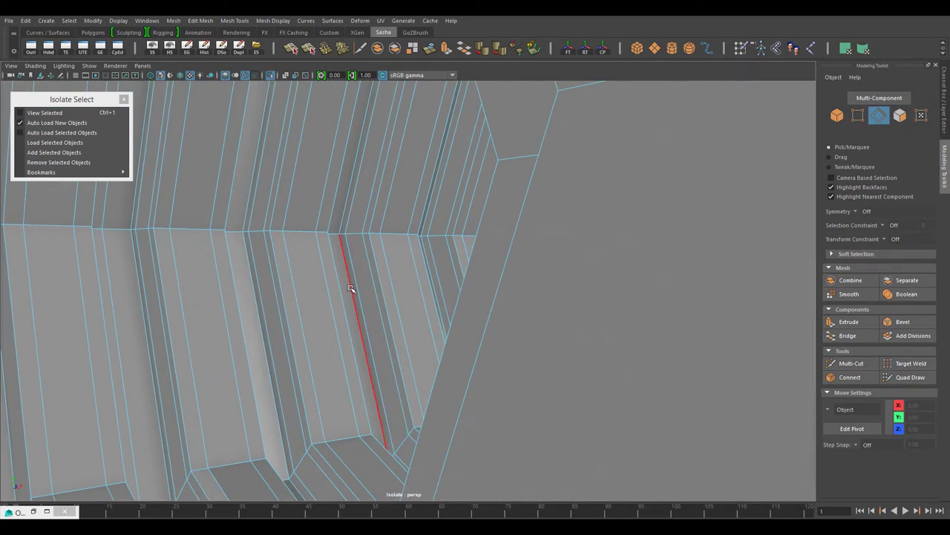
mouse_move(441, 288)
alt+mouse_down()
mouse_move(467, 327)
mouse_move(446, 340)
mouse_move(518, 343)
alt+mouse_up()
click(518, 343)
mouse_move(438, 366)
alt+mouse_down()
mouse_move(453, 384)
mouse_move(460, 341)
mouse_move(534, 327)
alt+mouse_up()
double_click(535, 325)
mouse_move(532, 391)
alt+mouse_down()
mouse_move(512, 374)
mouse_move(512, 352)
alt+mouse_up()
click(512, 352)
Step: Orbit around the octagonal opening to inspect its rings from several angles
scroll(512, 352, up, 5)
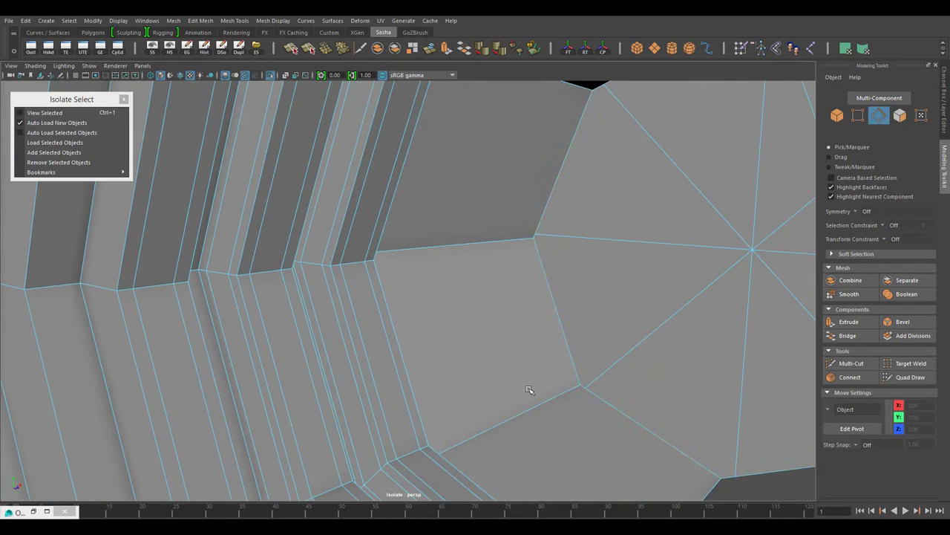
scroll(621, 335, down, 5)
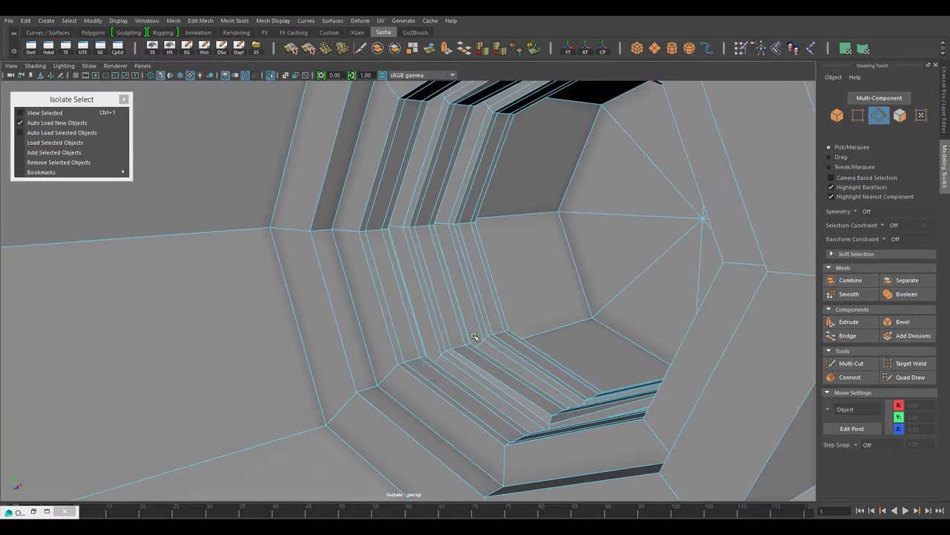
scroll(475, 333, down, 2)
alt+drag(470, 360, 492, 325)
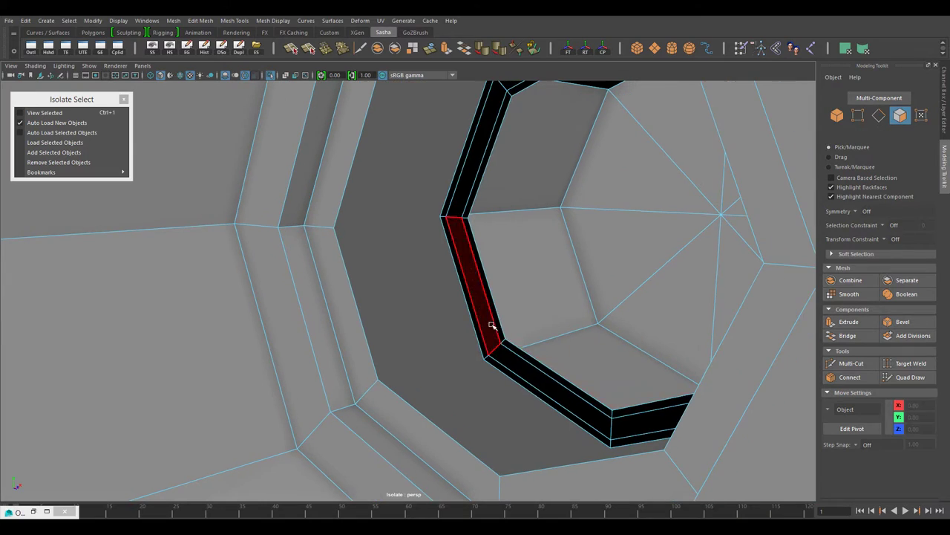
alt+drag(490, 412, 583, 365)
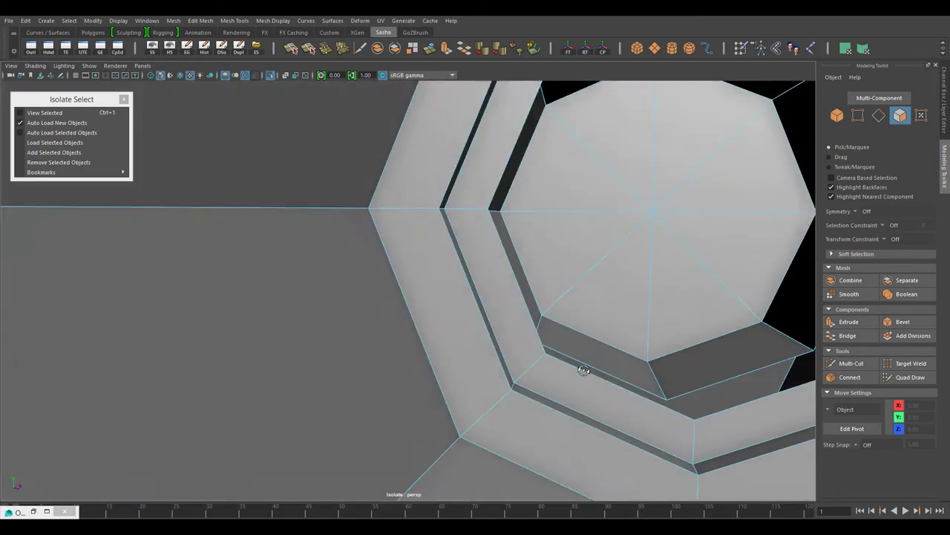
scroll(512, 354, down, 3)
scroll(484, 368, up, 4)
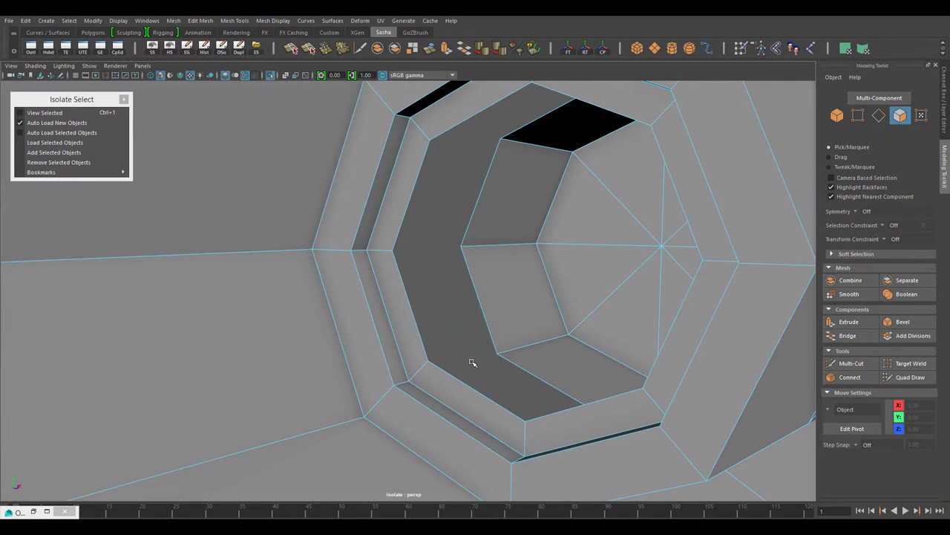
mouse_move(431, 374)
alt+mouse_down()
mouse_move(483, 334)
mouse_move(490, 312)
alt+mouse_up()
scroll(505, 327, down, 3)
scroll(538, 318, up, 4)
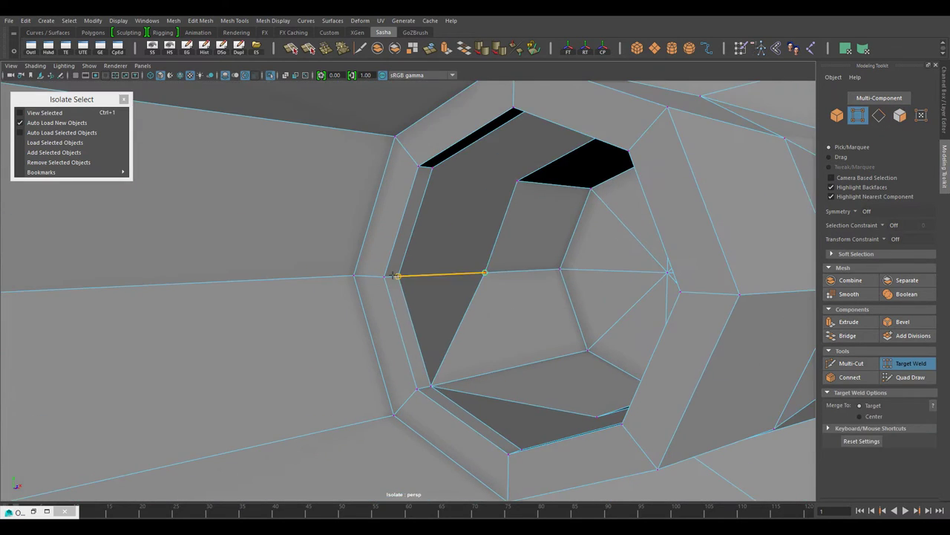
scroll(490, 312, down, 3)
scroll(501, 279, up, 4)
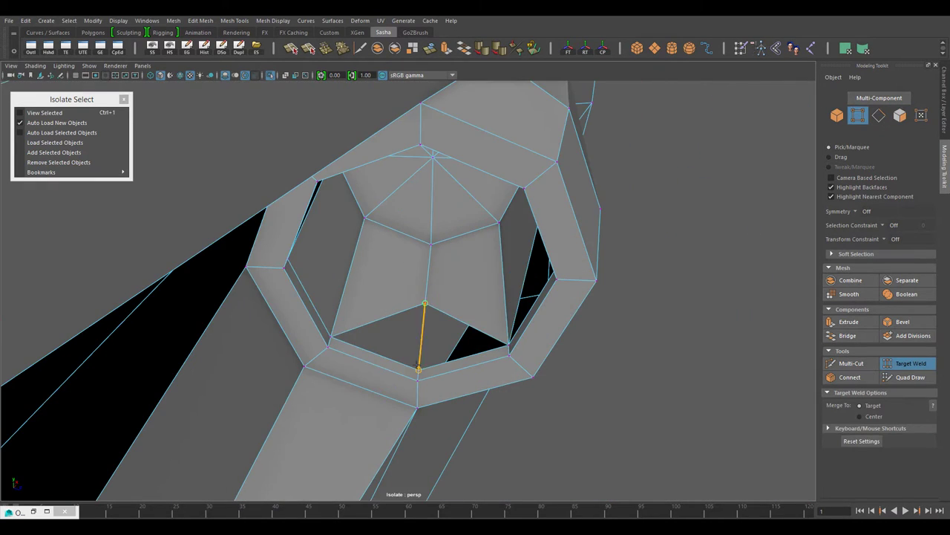
alt+drag(418, 369, 446, 247)
alt+drag(478, 318, 392, 361)
Step: Select edges along the tube, return to object mode, and reselect the body mesh
key(w)
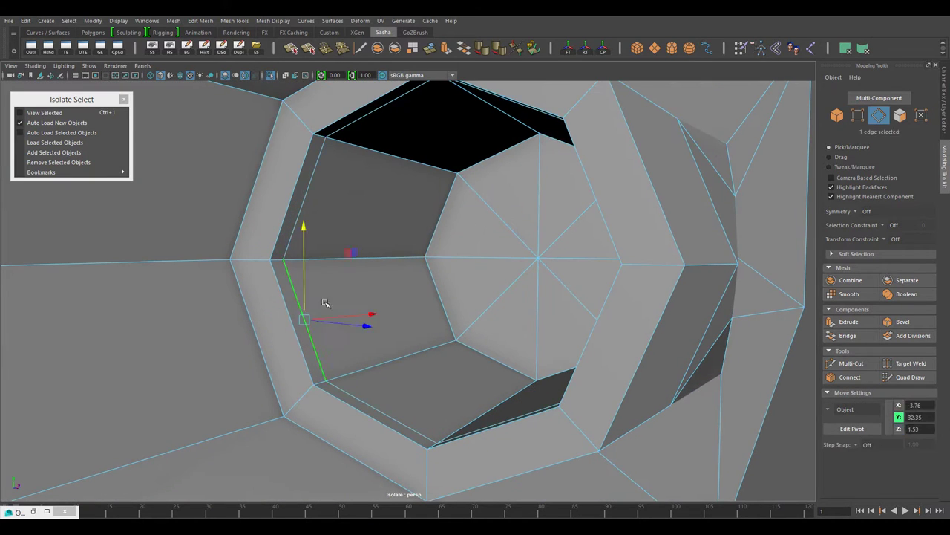
scroll(322, 300, down, 5)
alt+drag(377, 299, 381, 333)
shift+right_drag(356, 223, 360, 232)
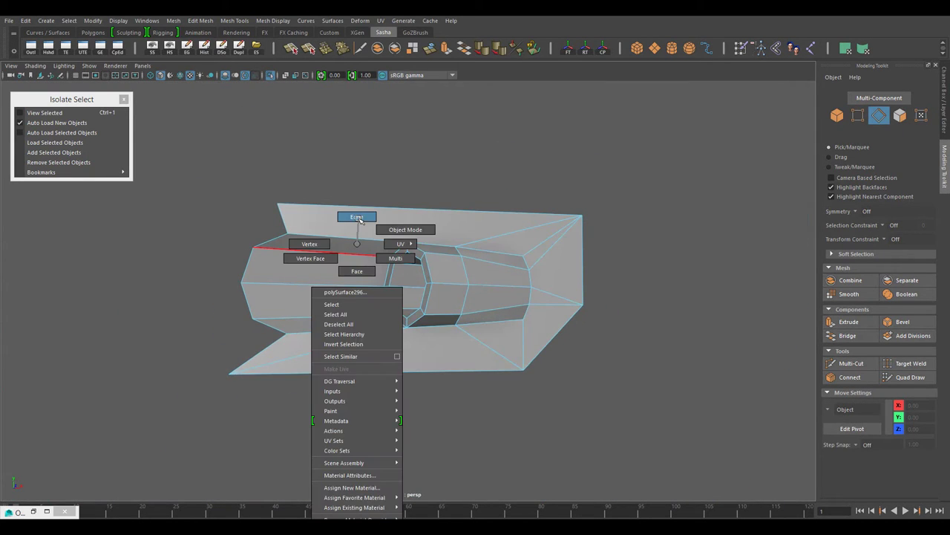
click(333, 269)
scroll(418, 277, up, 3)
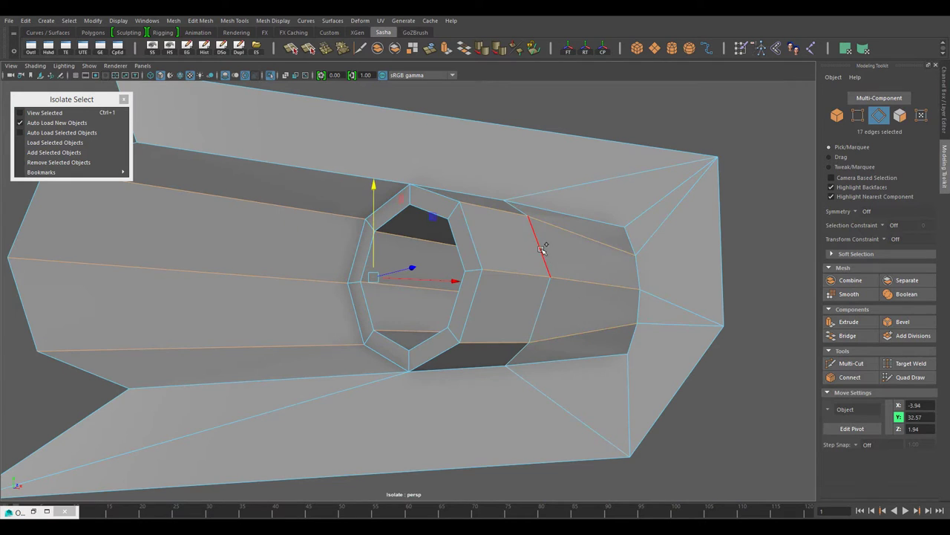
right_drag(516, 176, 568, 159)
click(45, 113)
click(486, 435)
mouse_move(486, 435)
alt+mouse_down()
mouse_move(351, 387)
mouse_move(436, 365)
mouse_move(360, 382)
alt+mouse_up()
scroll(459, 343, up, 3)
click(459, 344)
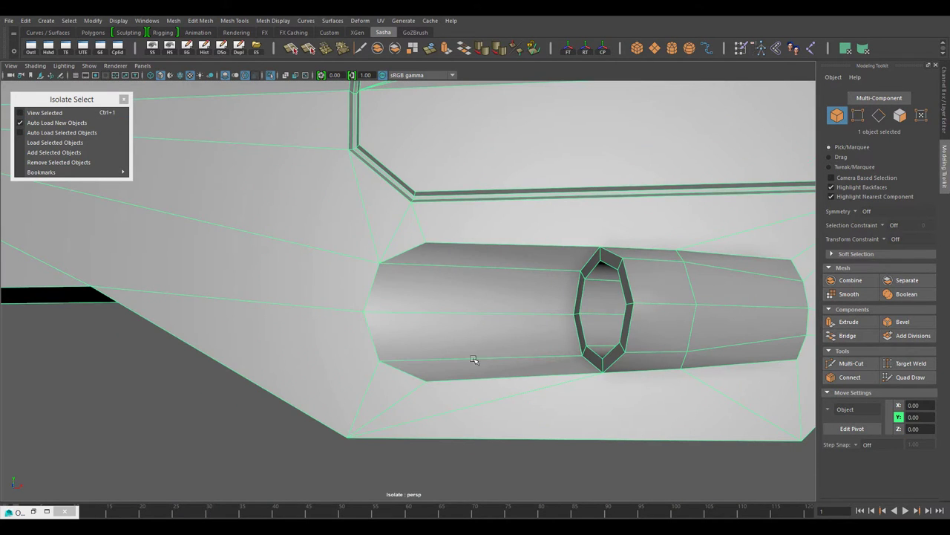
Step: Select the tube's outer-loop edges and Connect them to add supporting loops
right_drag(474, 360, 479, 320)
alt+drag(568, 278, 578, 295)
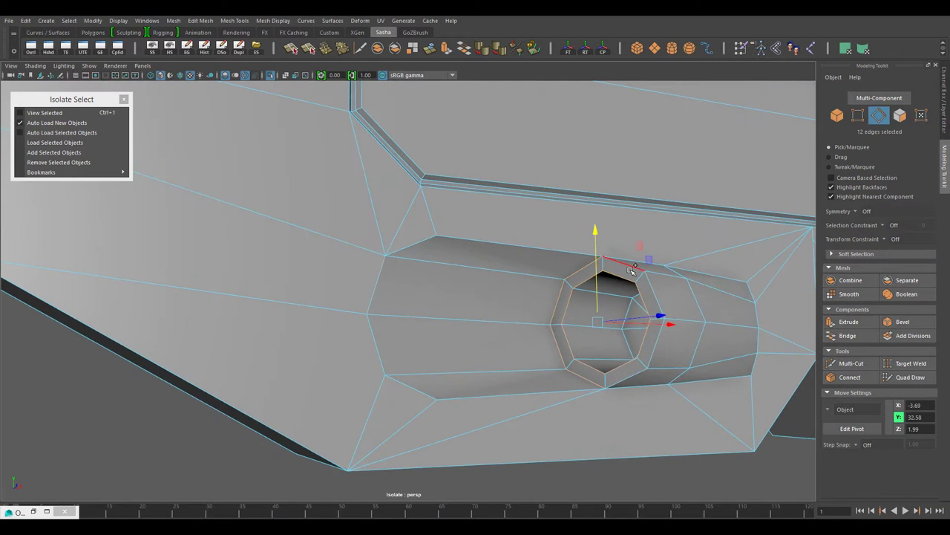
shift+click(369, 289)
mouse_move(626, 371)
alt+mouse_down()
mouse_move(475, 349)
mouse_move(620, 371)
alt+mouse_up()
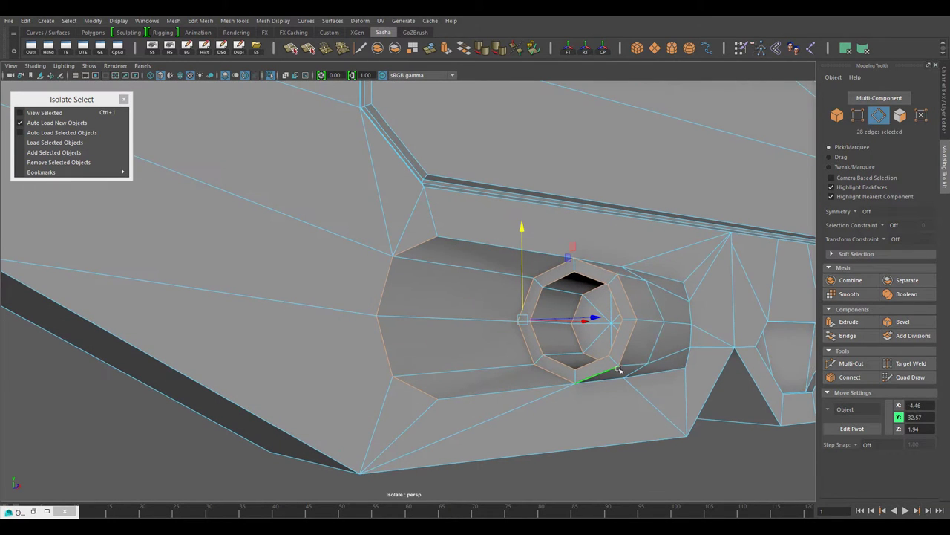
alt+drag(693, 356, 598, 327)
shift+right_drag(598, 326, 647, 403)
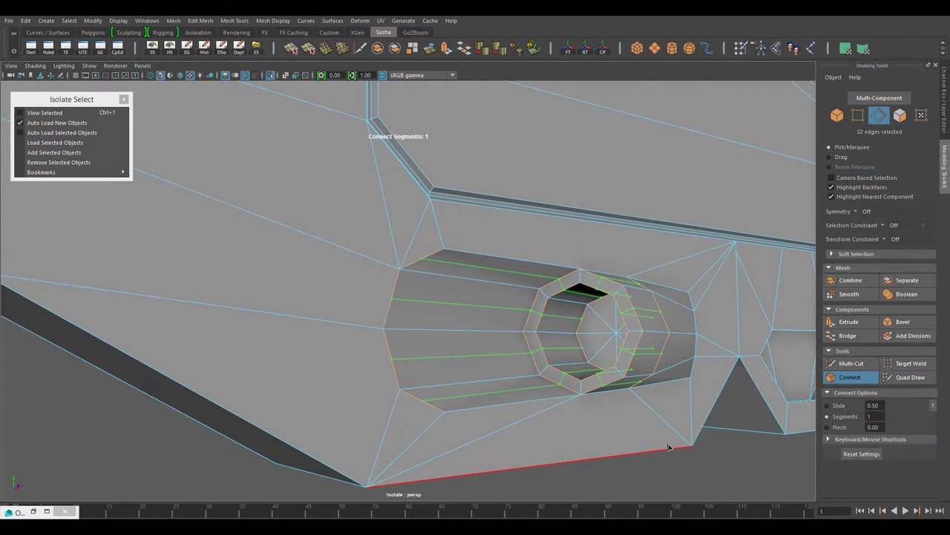
Step: Select the edge loop around the octagonal hole, with scaling set to component orientation
alt+drag(586, 418, 459, 270)
alt+drag(502, 415, 528, 364)
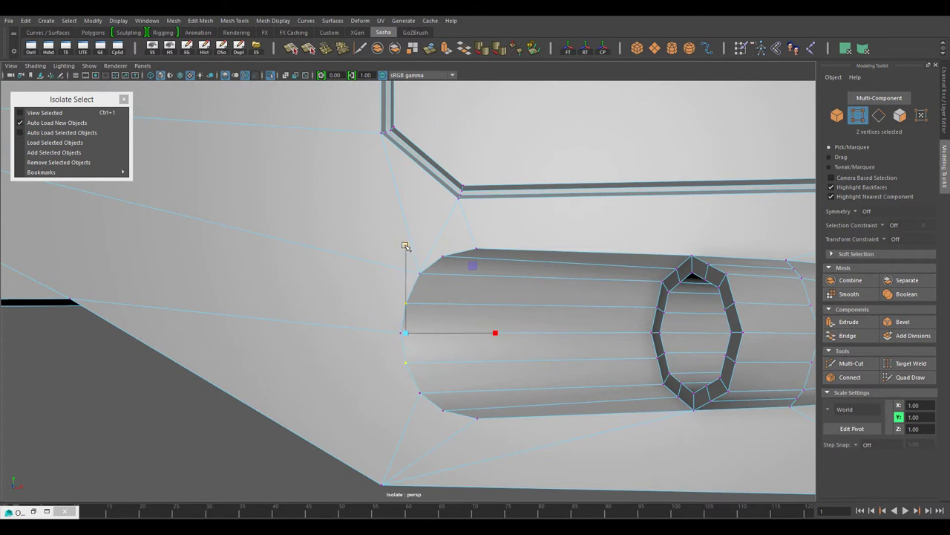
mouse_move(404, 246)
alt+mouse_down()
mouse_move(541, 354)
mouse_move(375, 293)
mouse_move(410, 324)
alt+mouse_up()
key(F10)
shift+double_click(411, 324)
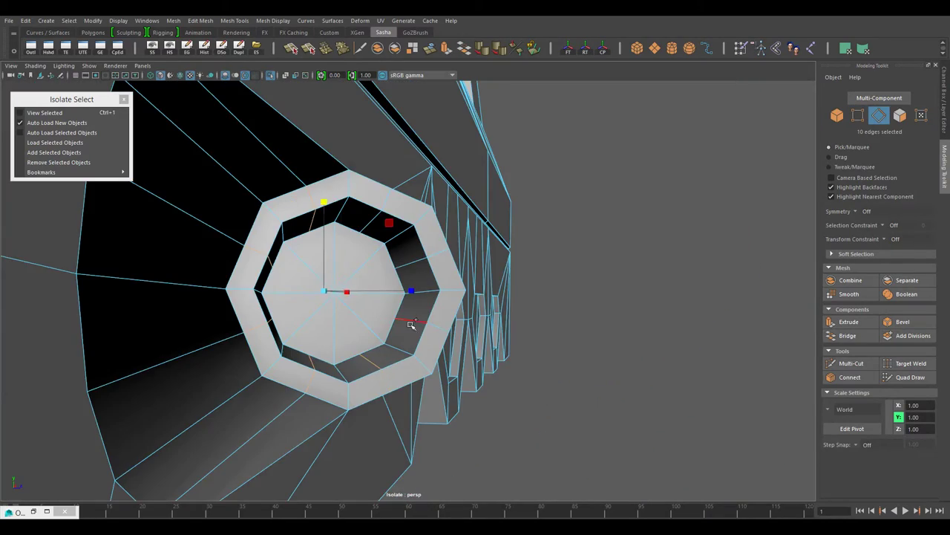
alt+drag(375, 222, 415, 245)
click(847, 409)
click(854, 433)
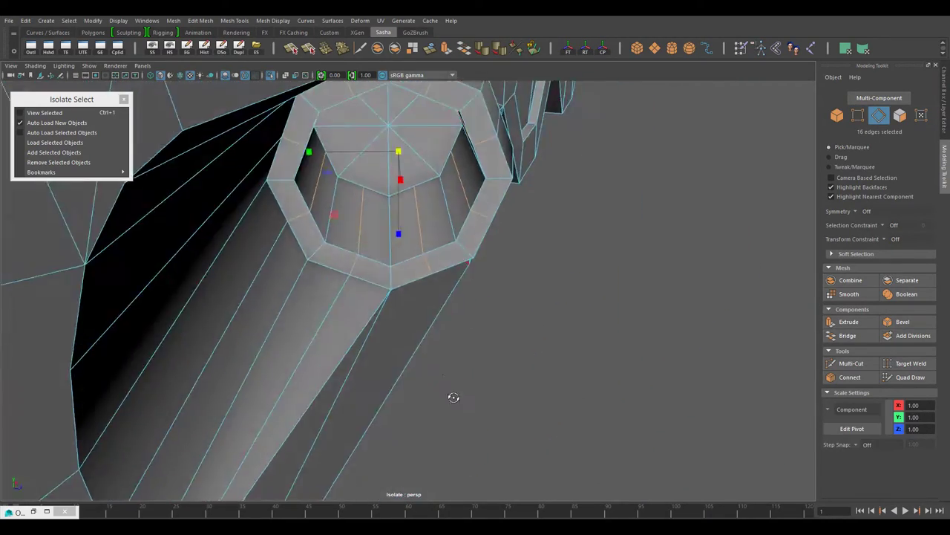
mouse_move(452, 397)
alt+mouse_down()
mouse_move(430, 359)
mouse_move(401, 349)
alt+mouse_up()
Step: Scale the hole's edge loop around a repositioned pivot
key(w)
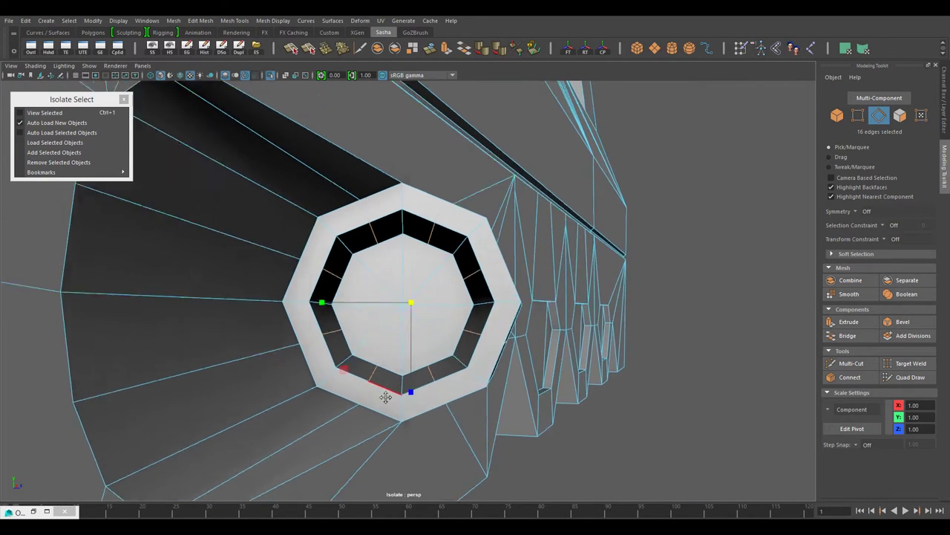
alt+drag(351, 381, 383, 420)
key(r)
key(d)
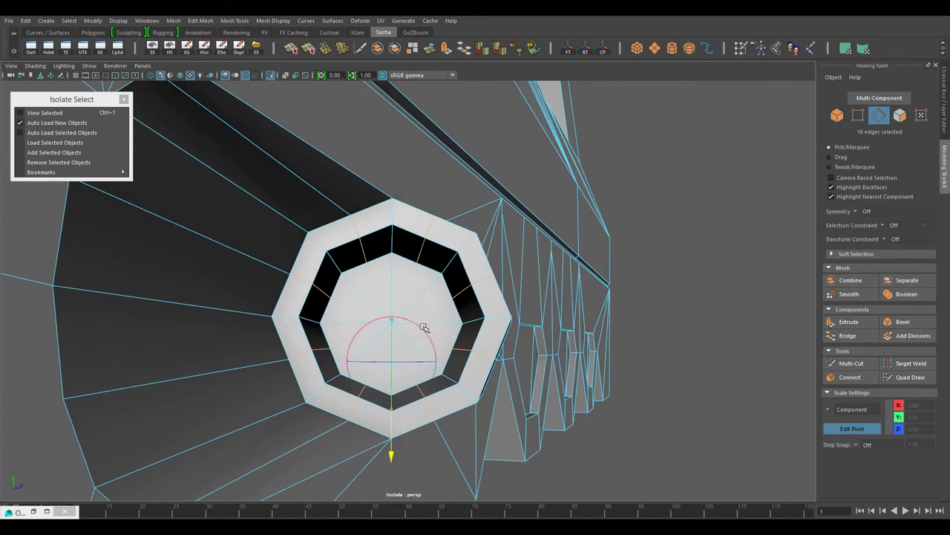
mouse_move(329, 388)
alt+mouse_down()
mouse_move(318, 392)
mouse_move(501, 430)
mouse_move(409, 346)
mouse_move(476, 301)
mouse_move(492, 357)
mouse_move(482, 395)
mouse_move(502, 356)
alt+mouse_up()
key(d)
mouse_move(387, 316)
alt+mouse_down()
mouse_move(437, 356)
mouse_move(420, 317)
alt+mouse_up()
key(w)
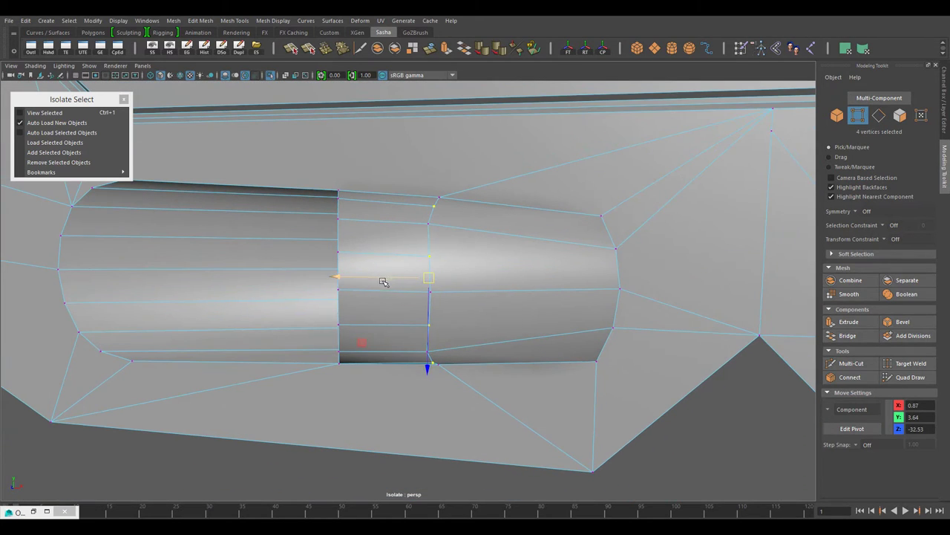
Step: Move vertices on the cylinder and Multi-Cut a new edge across it
alt+drag(392, 279, 468, 345)
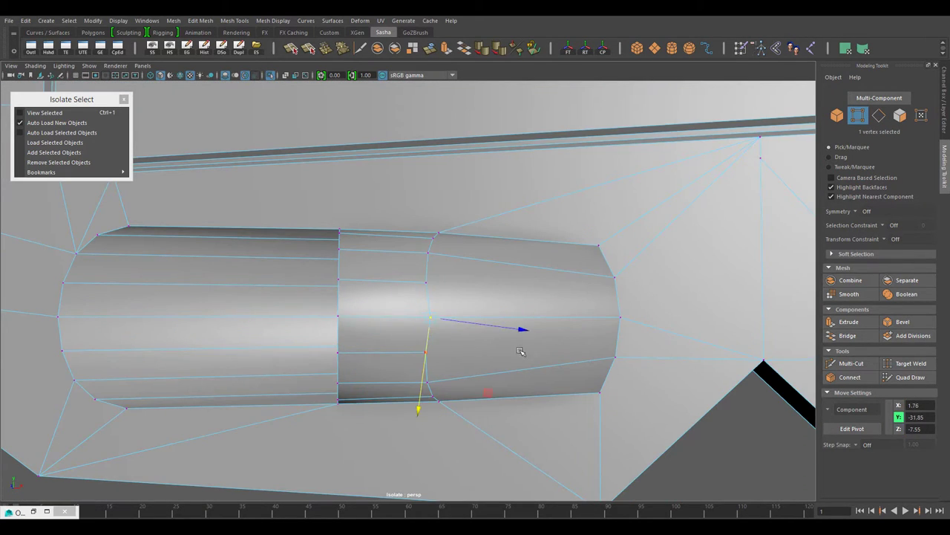
click(851, 409)
alt+drag(415, 326, 450, 276)
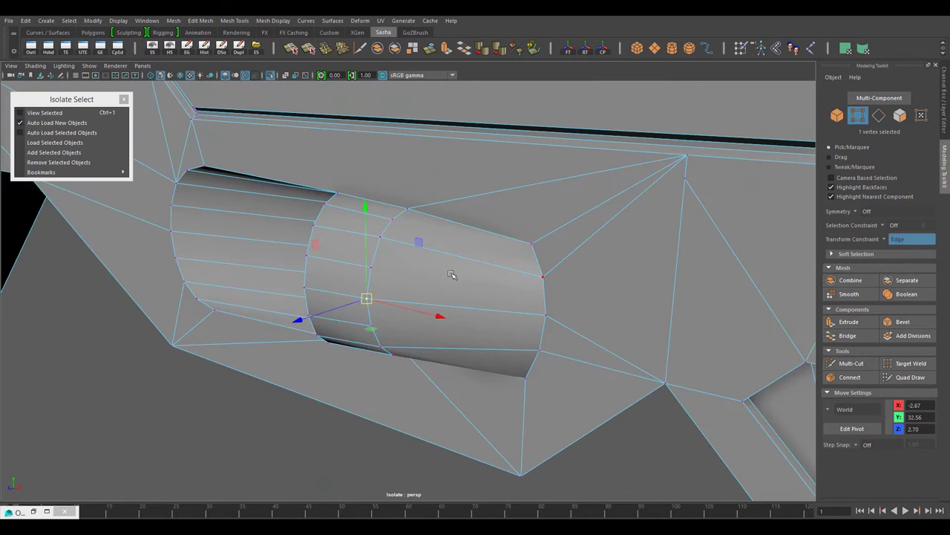
shift+right_drag(450, 275, 404, 216)
alt+drag(379, 269, 429, 414)
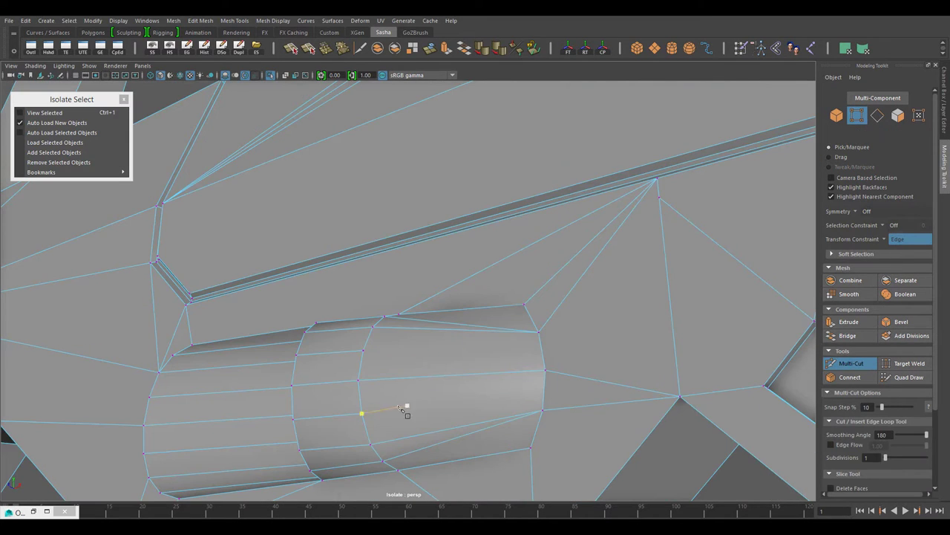
Step: Select the gun body and inspect the faces in the top fin gap
key(w)
alt+right_drag(401, 409, 359, 353)
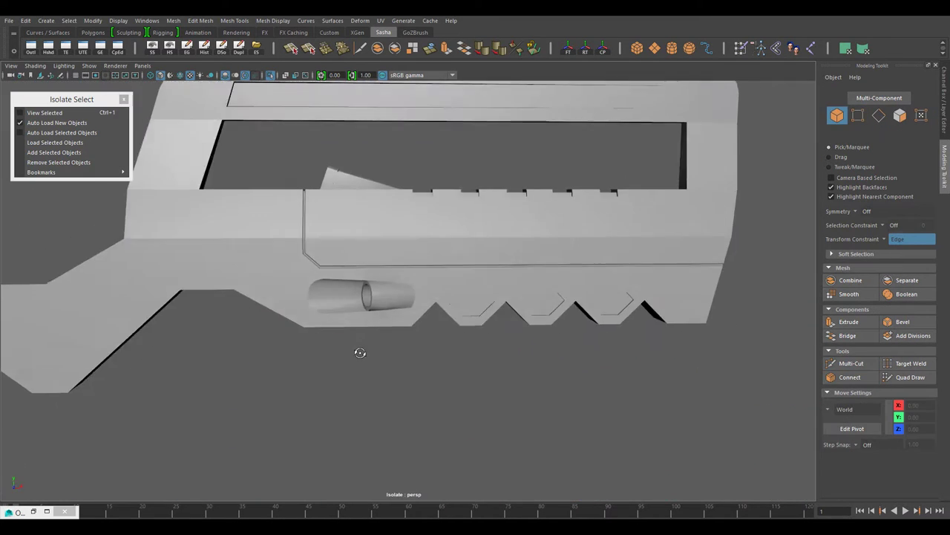
alt+drag(360, 353, 445, 319)
click(445, 319)
alt+right_drag(446, 319, 613, 349)
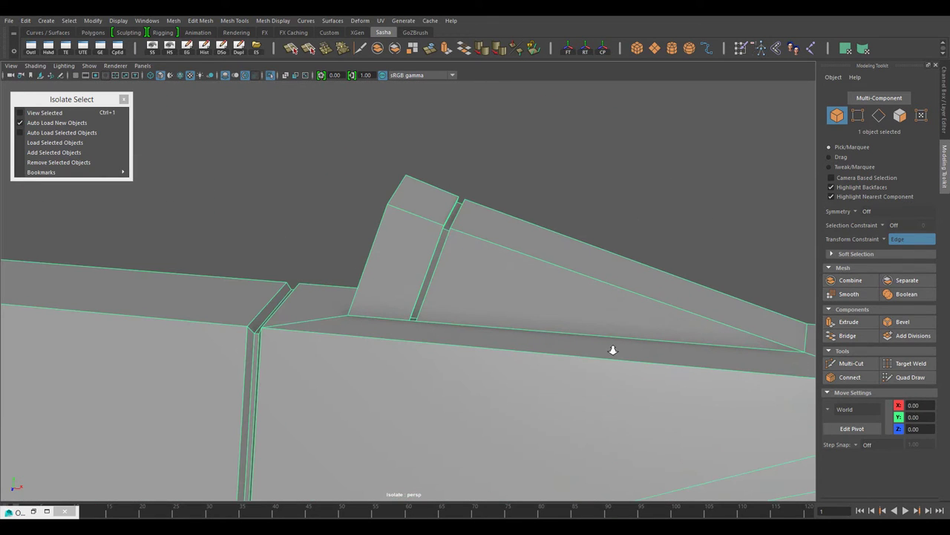
alt+drag(612, 350, 401, 347)
key(F11)
click(401, 347)
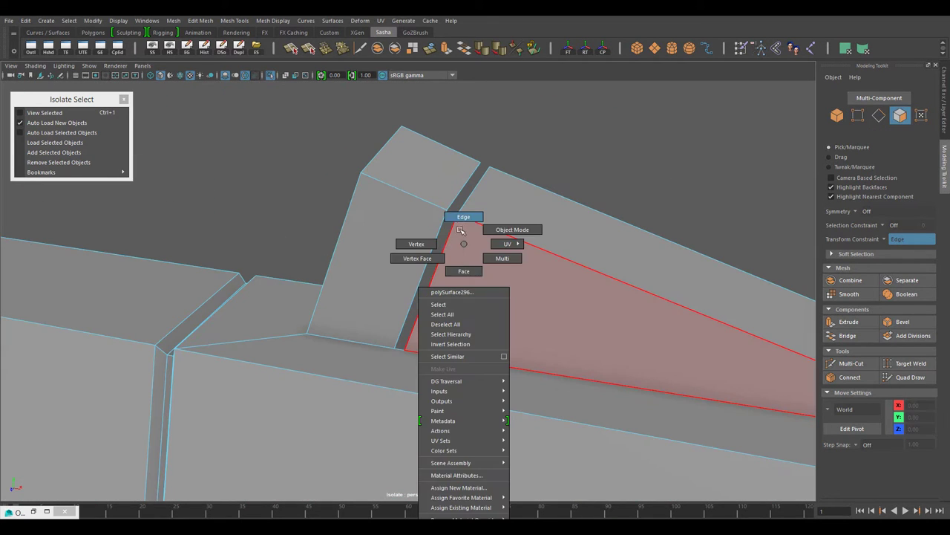
right_drag(457, 249, 458, 215)
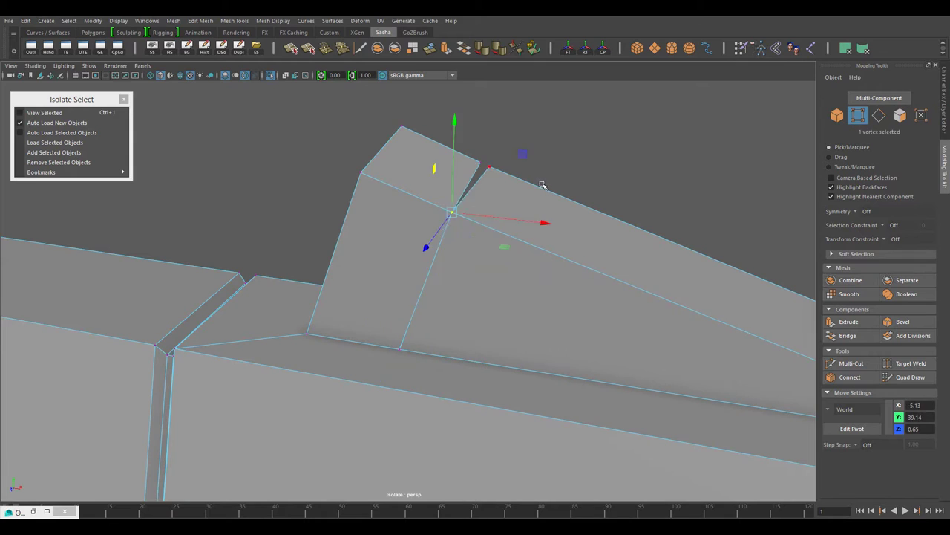
key(F8)
Step: Select the long edge along the body and frame the view on it
mouse_move(482, 202)
alt+mouse_down()
mouse_move(561, 344)
mouse_move(615, 312)
mouse_move(445, 297)
mouse_move(395, 309)
alt+mouse_up()
key(F10)
scroll(397, 307, up, 2)
scroll(431, 296, up, 3)
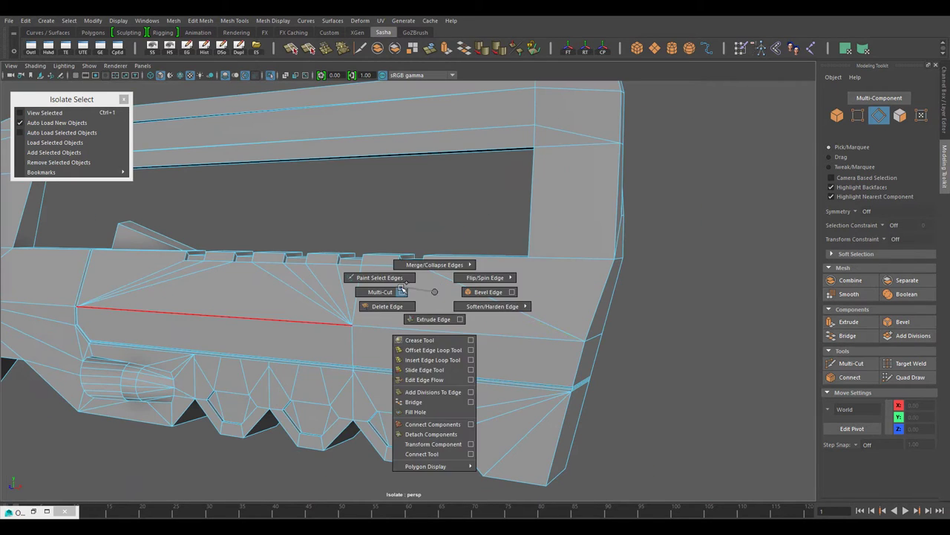
click(365, 284)
key(f)
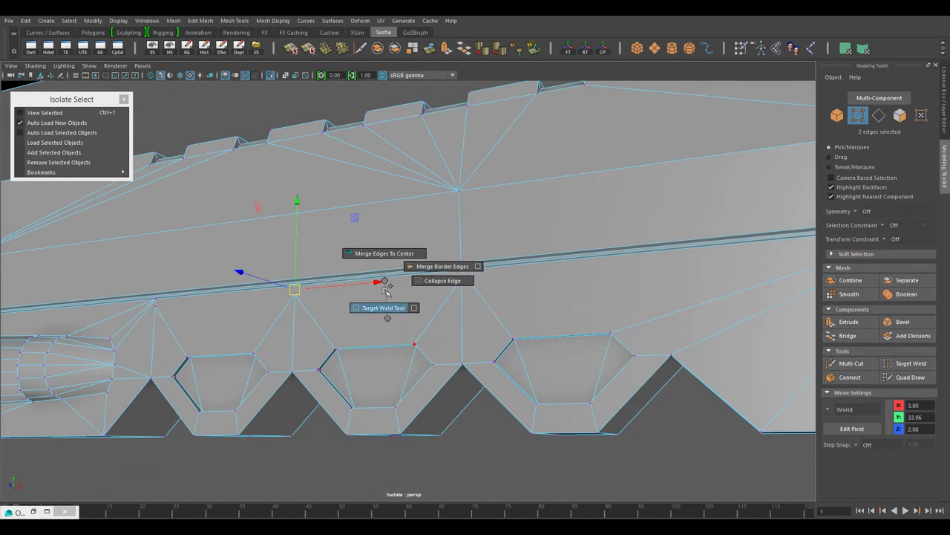
Step: Try face edits on the vent side's top, then undo them twice
alt+drag(352, 349, 216, 223)
right_drag(416, 248, 415, 269)
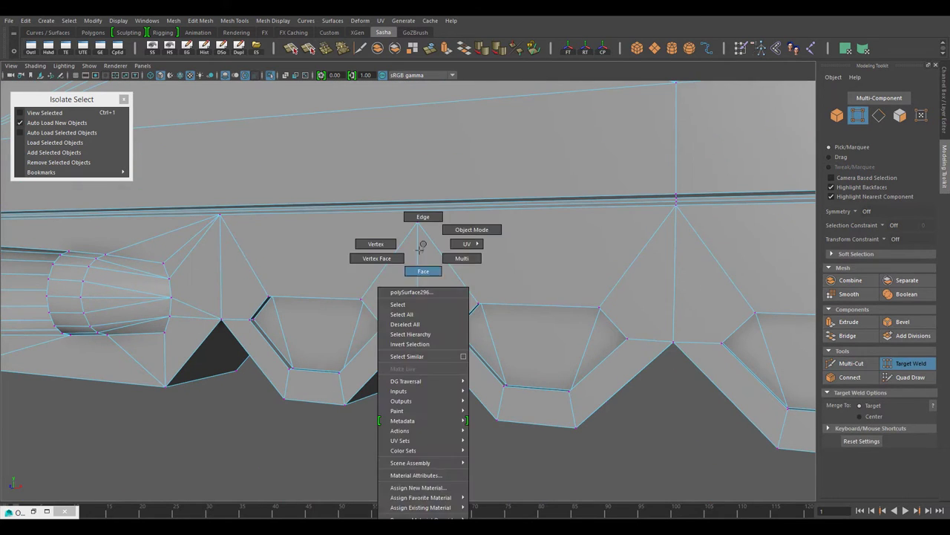
key(w)
alt+drag(412, 248, 382, 187)
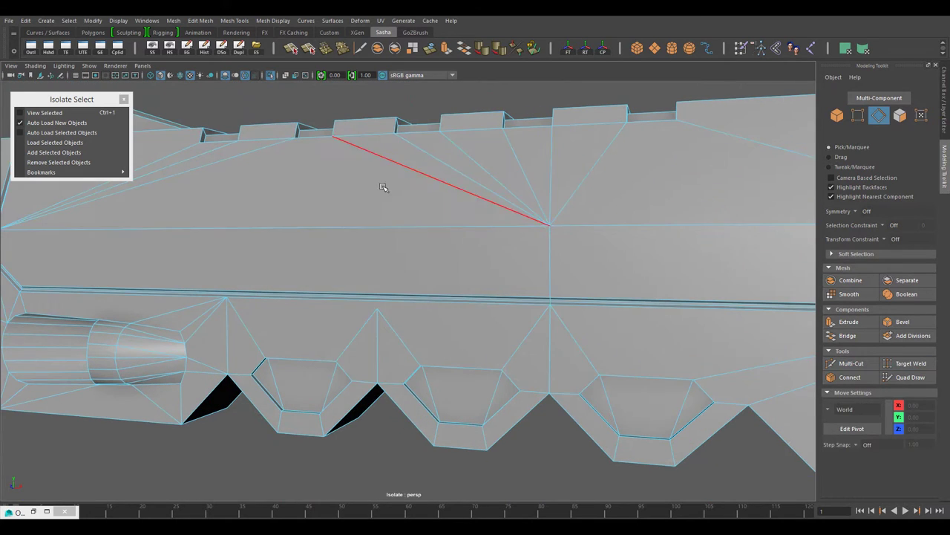
shift+right_drag(372, 161, 319, 161)
scroll(385, 336, up, 3)
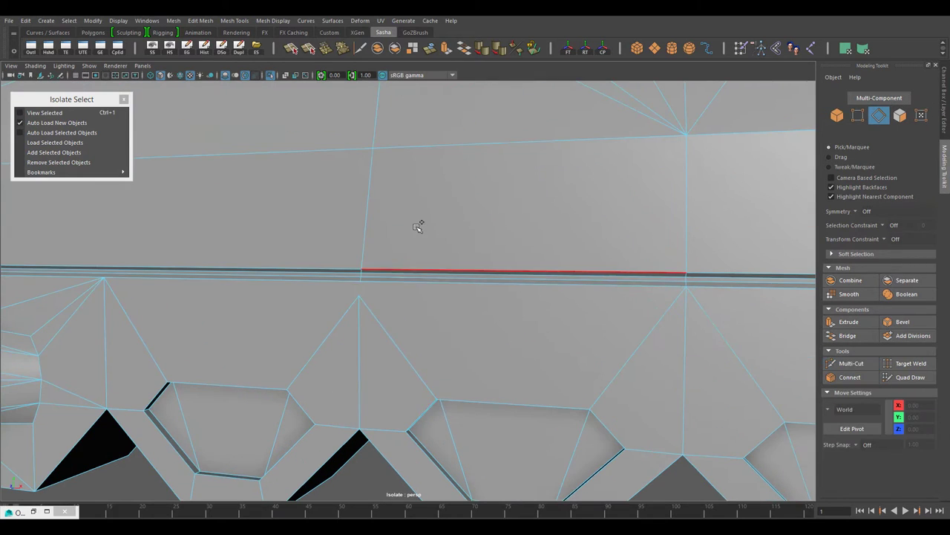
key(ctrl+z)
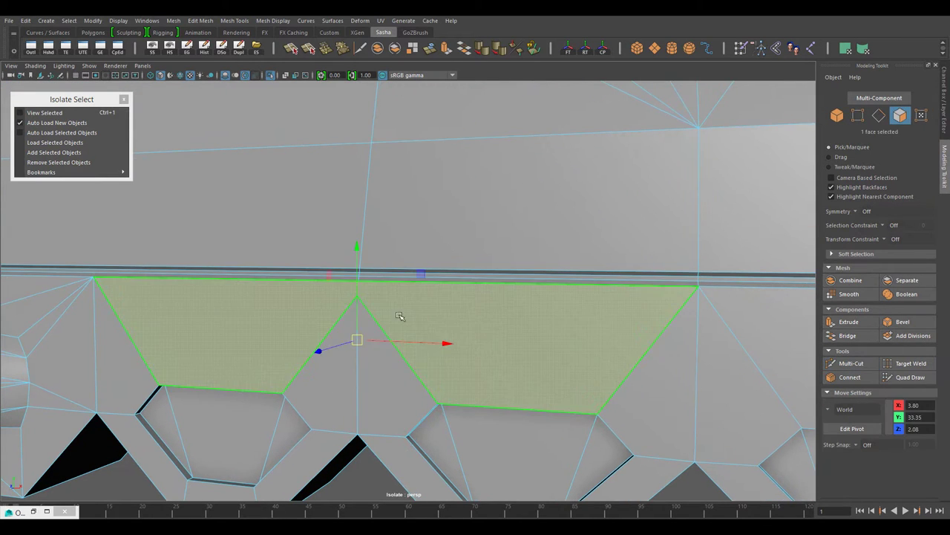
key(ctrl+z)
key(ctrl+z)
key(ctrl+z)
Step: Weld vertices and Multi-Cut edges down from the top ridge and the side
shift+right_drag(429, 244, 455, 373)
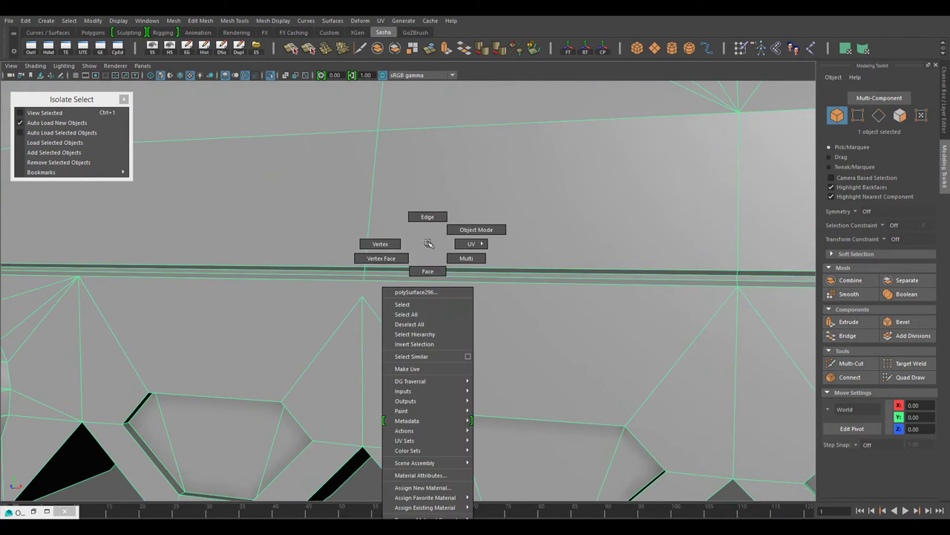
shift+right_drag(488, 275, 334, 389)
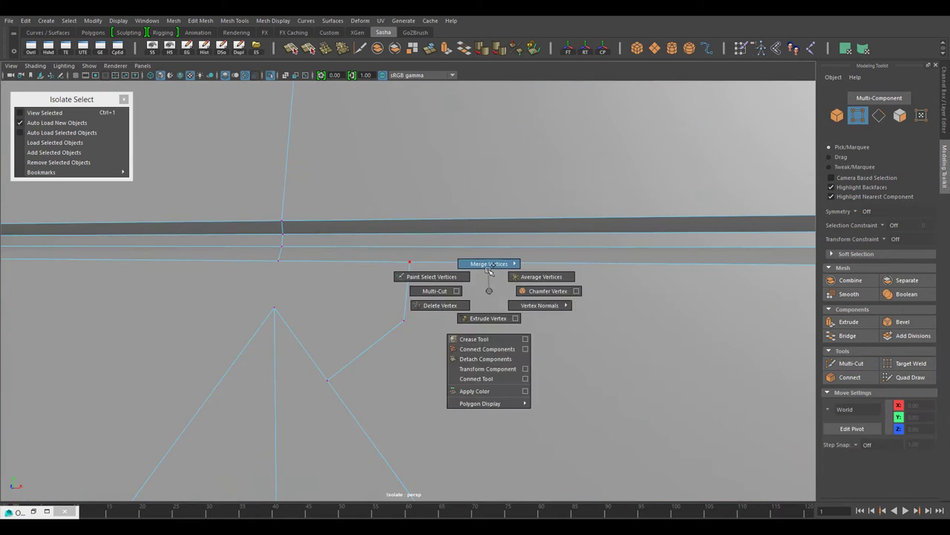
scroll(334, 389, down, 5)
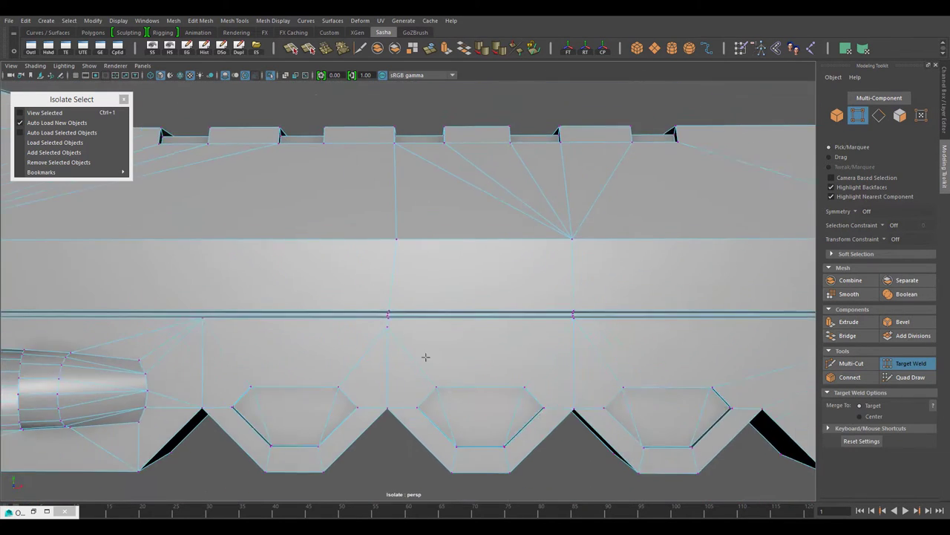
shift+right_drag(512, 250, 517, 225)
alt+drag(447, 318, 438, 364)
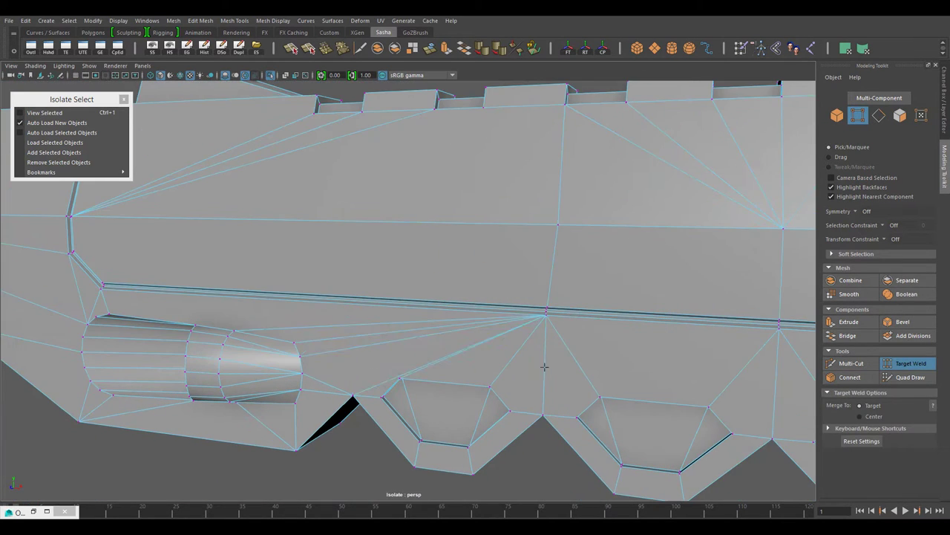
alt+drag(544, 366, 429, 254)
shift+right_drag(434, 237, 396, 148)
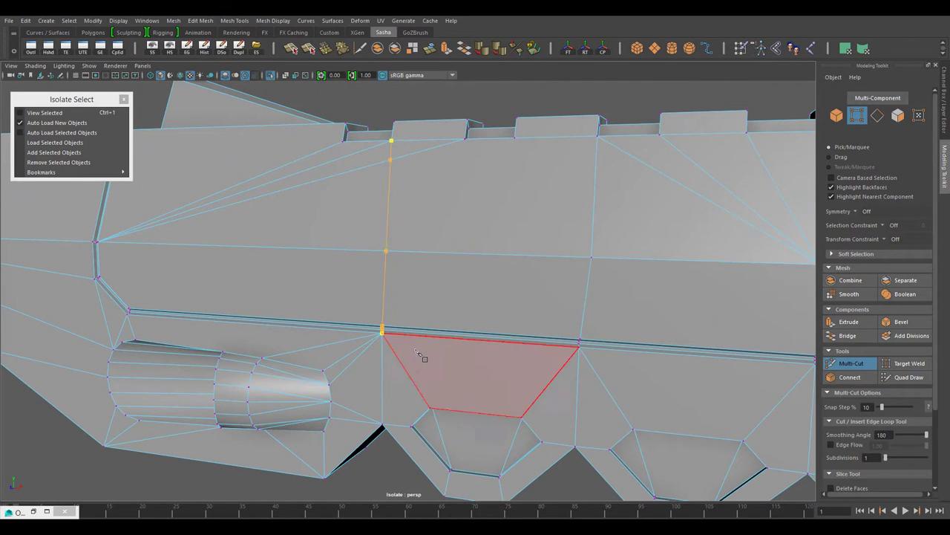
alt+drag(492, 233, 549, 288)
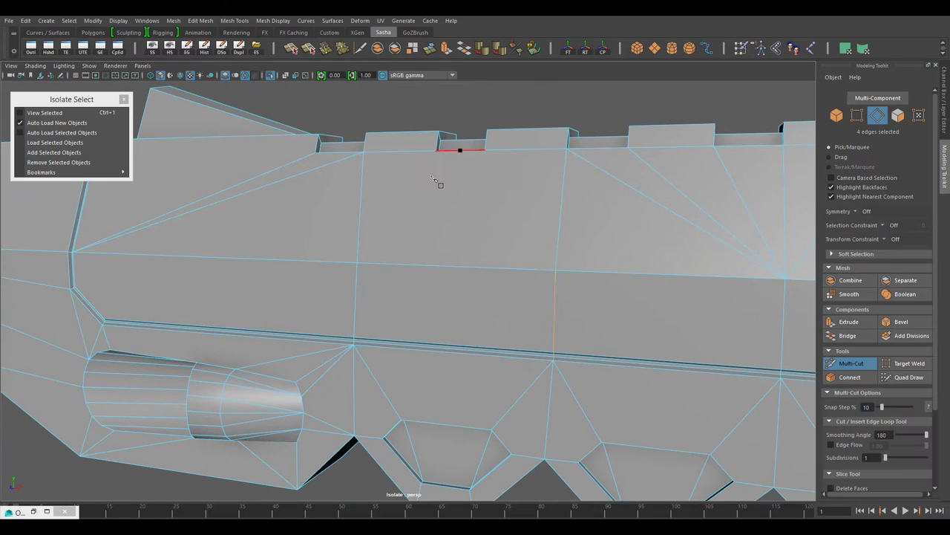
mouse_move(548, 213)
alt+mouse_down()
mouse_move(562, 350)
mouse_move(572, 329)
alt+mouse_up()
Step: Clear the selection and exit isolation to show the whole rifle
key(w)
mouse_move(445, 297)
alt+mouse_down()
mouse_move(393, 282)
mouse_move(452, 285)
mouse_move(534, 244)
mouse_move(437, 310)
alt+mouse_up()
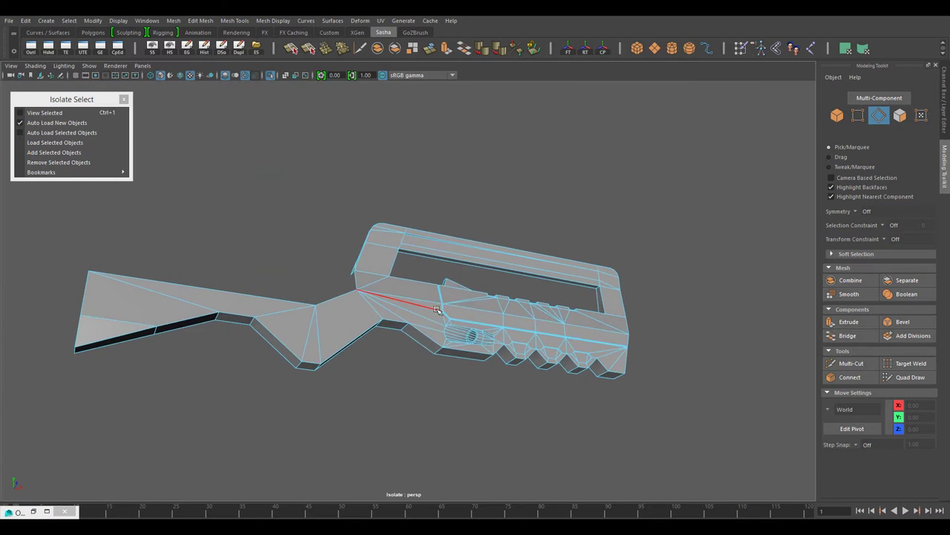
click(509, 382)
alt+drag(509, 382, 446, 312)
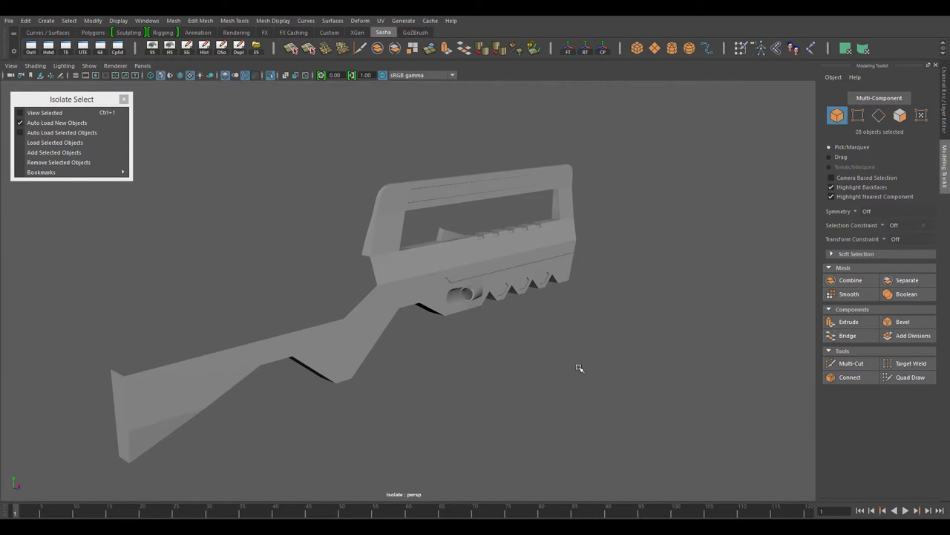
click(59, 112)
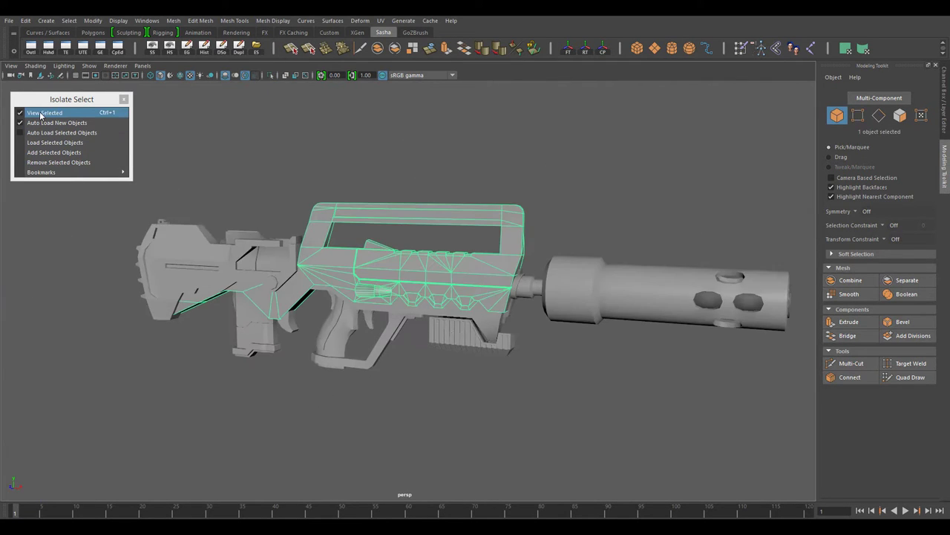
Step: Select the pistol grip and frame it closely in the shaded view
mouse_move(235, 179)
mouse_down()
mouse_move(787, 371)
mouse_move(549, 397)
mouse_move(386, 372)
mouse_up()
click(385, 372)
key(5)
mouse_move(385, 372)
alt+right_down()
mouse_move(743, 486)
mouse_move(465, 428)
alt+right_up()
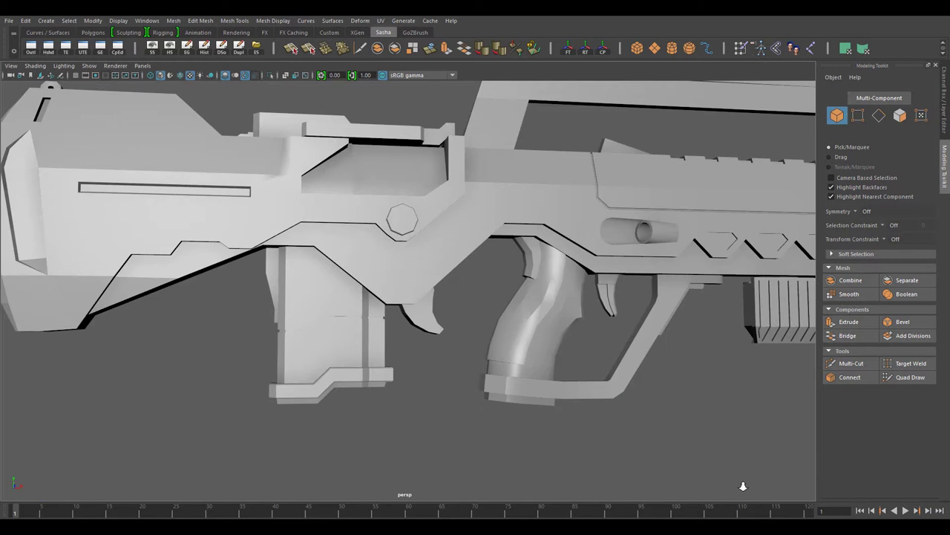
click(512, 305)
alt+drag(513, 304, 596, 352)
key(f)
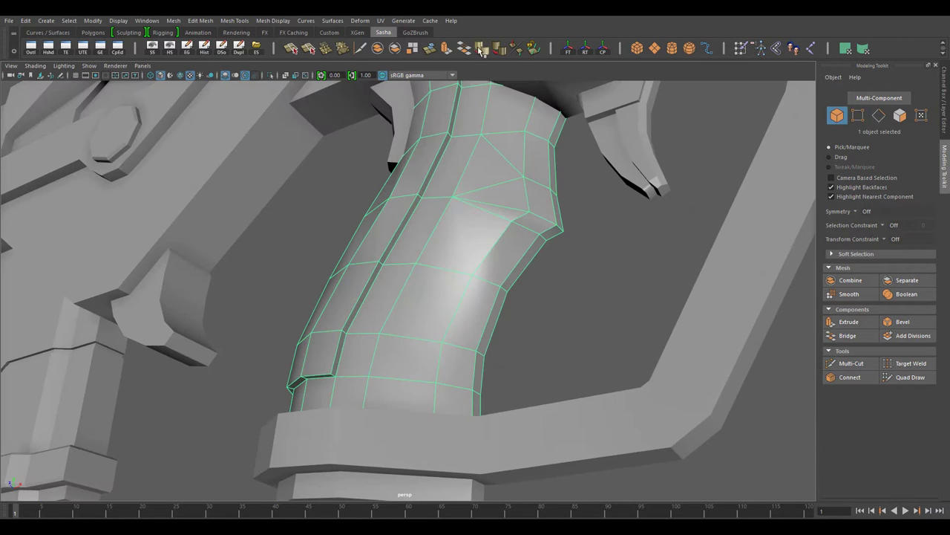
key(F8)
key(a)
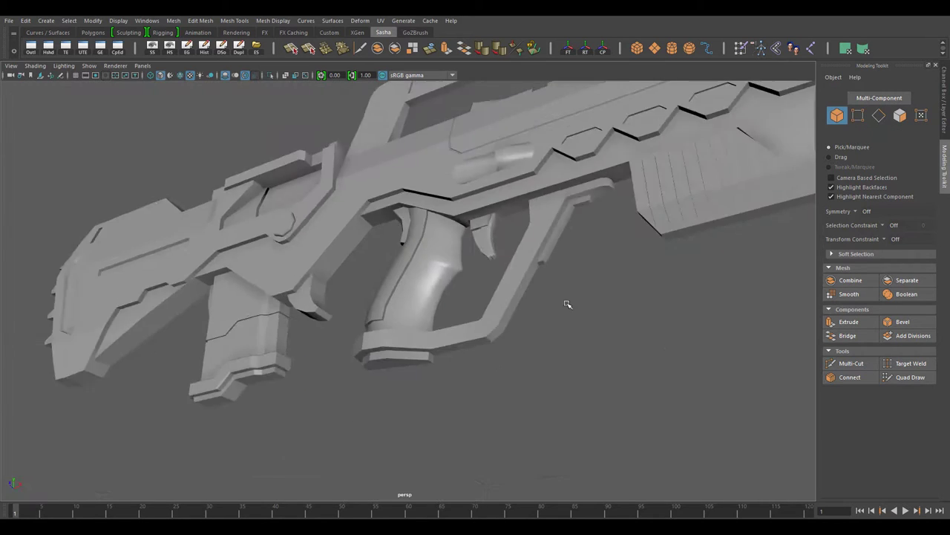
key(f)
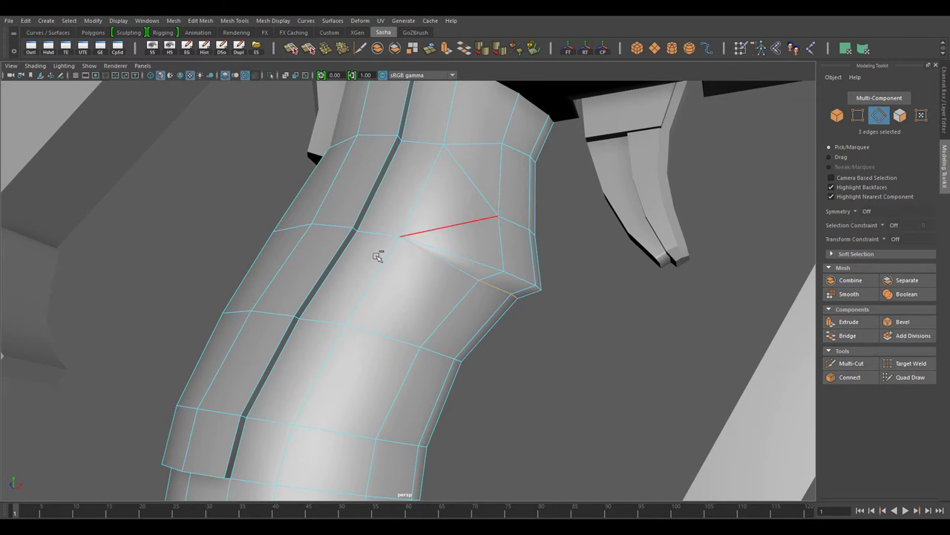
Step: Bevel the three bulge edges on the grip and move the new vertices to smooth it
key(ctrl+b)
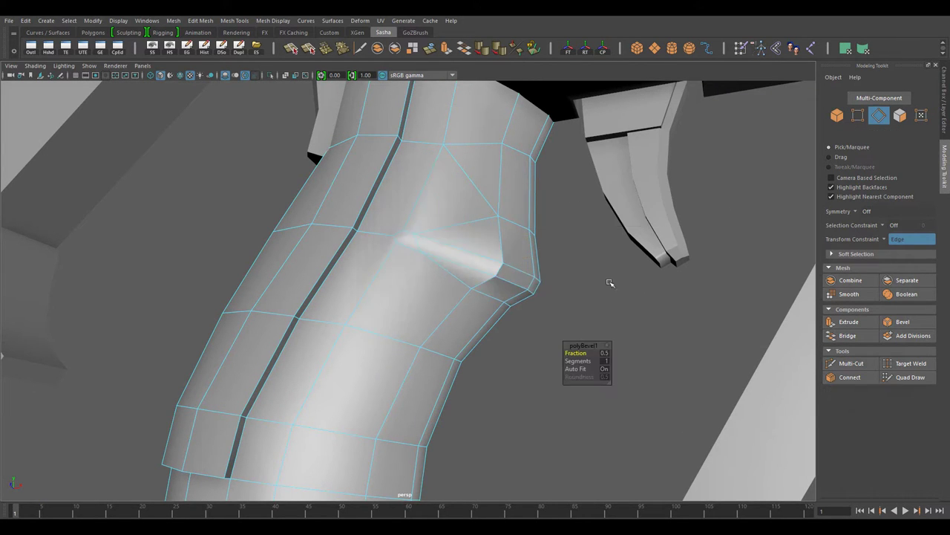
alt+drag(600, 280, 379, 265)
click(379, 265)
key(w)
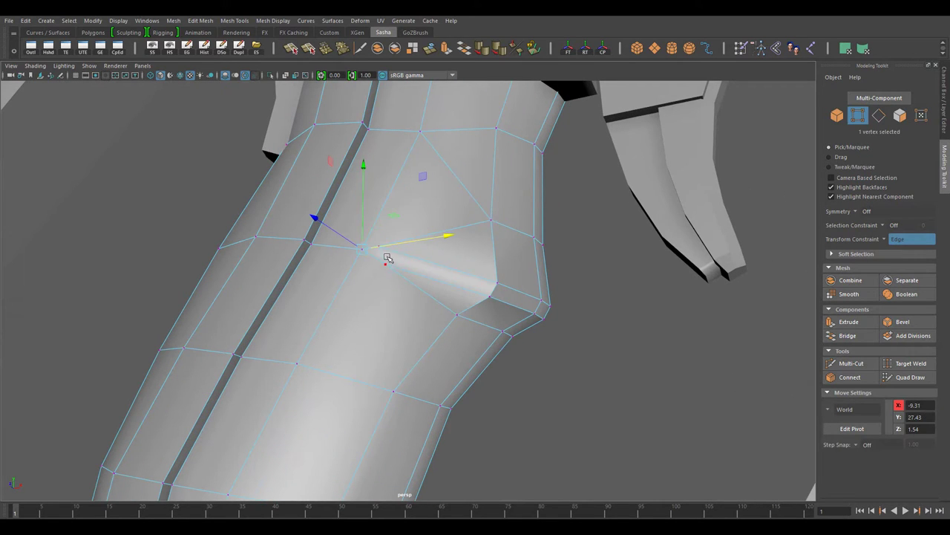
key(w)
mouse_move(504, 343)
alt+mouse_down()
mouse_move(448, 288)
mouse_move(495, 342)
alt+mouse_up()
key(w)
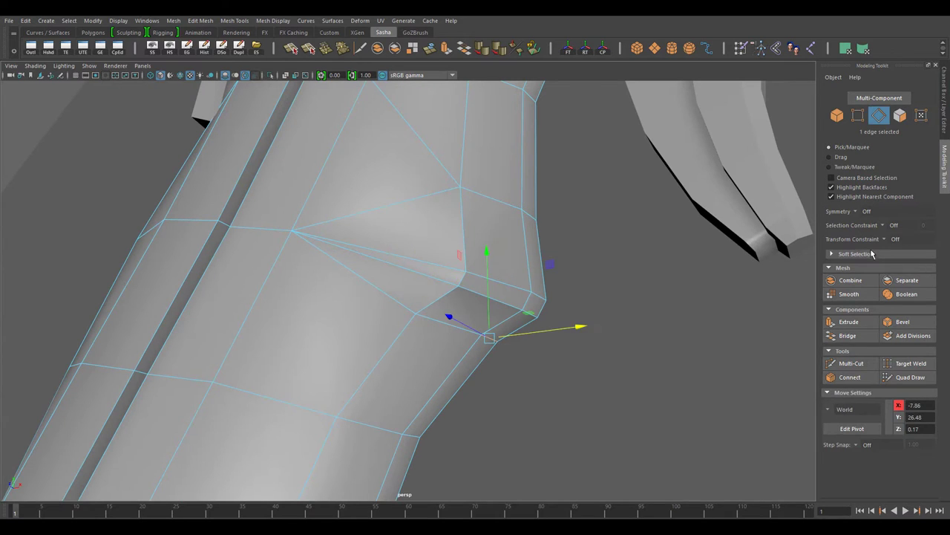
Step: Marquee-select the stray grip vertices and merge them
scroll(488, 304, down, 5)
key(F8)
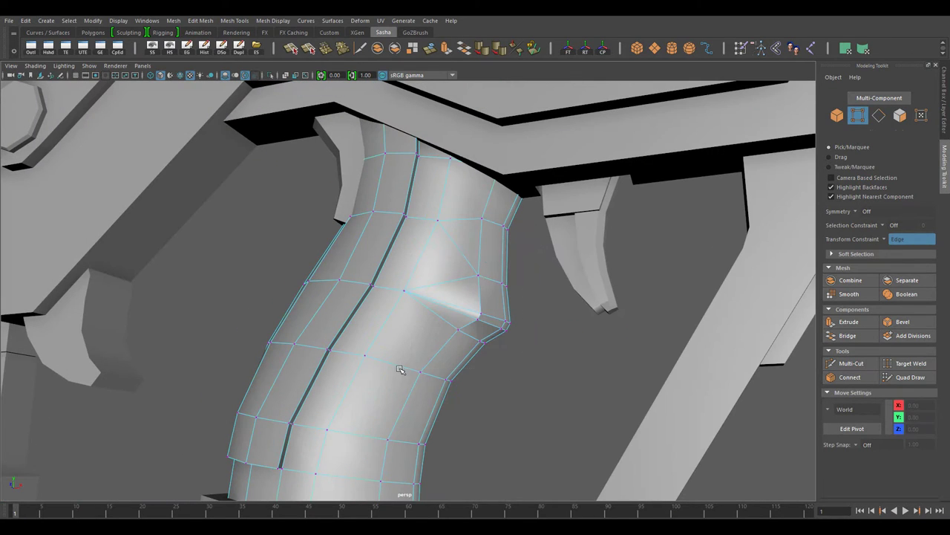
drag(523, 269, 420, 362)
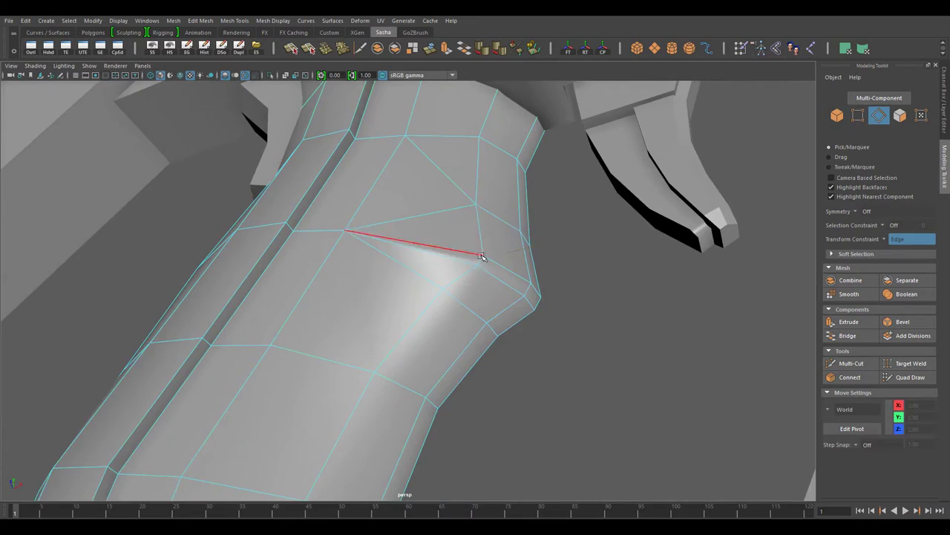
right_drag(502, 189, 520, 177)
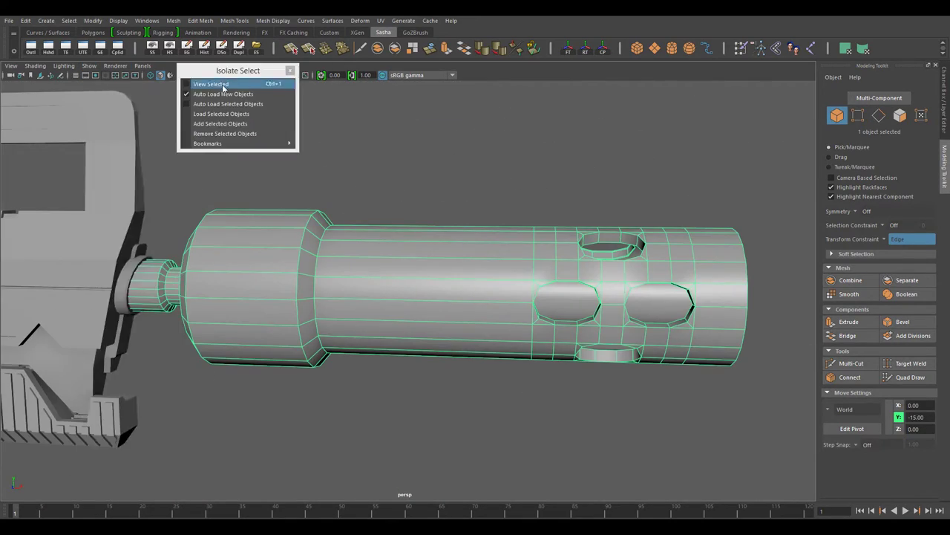
Step: Isolate the suppressor tube and frame it at an angled perspective view
drag(238, 69, 84, 102)
click(57, 115)
mouse_move(386, 282)
alt+mouse_down()
mouse_move(444, 263)
mouse_move(464, 335)
alt+mouse_up()
key(f)
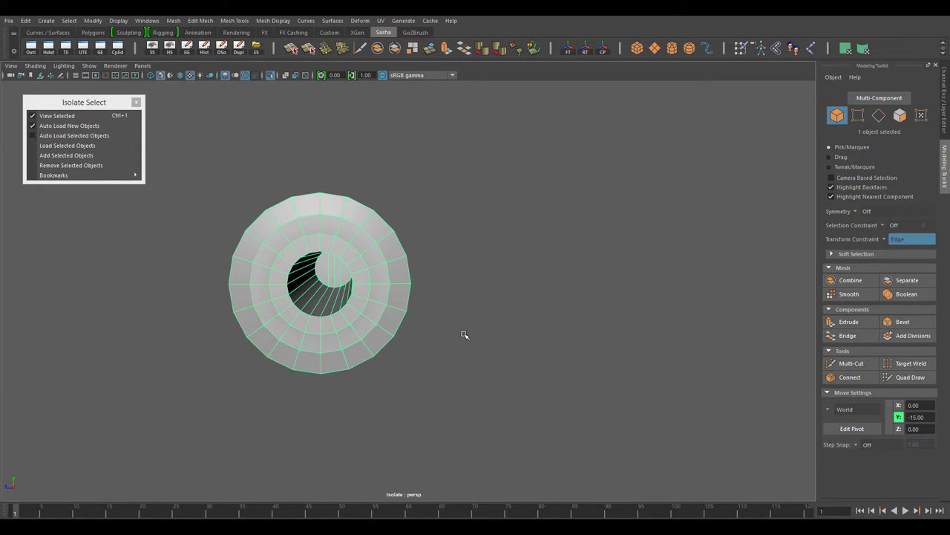
key(space)
key(space)
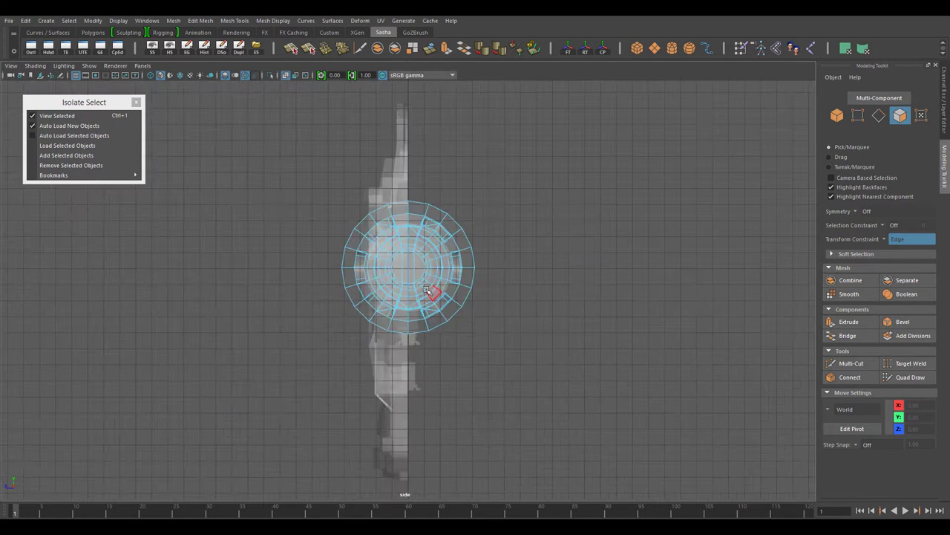
drag(473, 413, 474, 414)
key(space)
key(space)
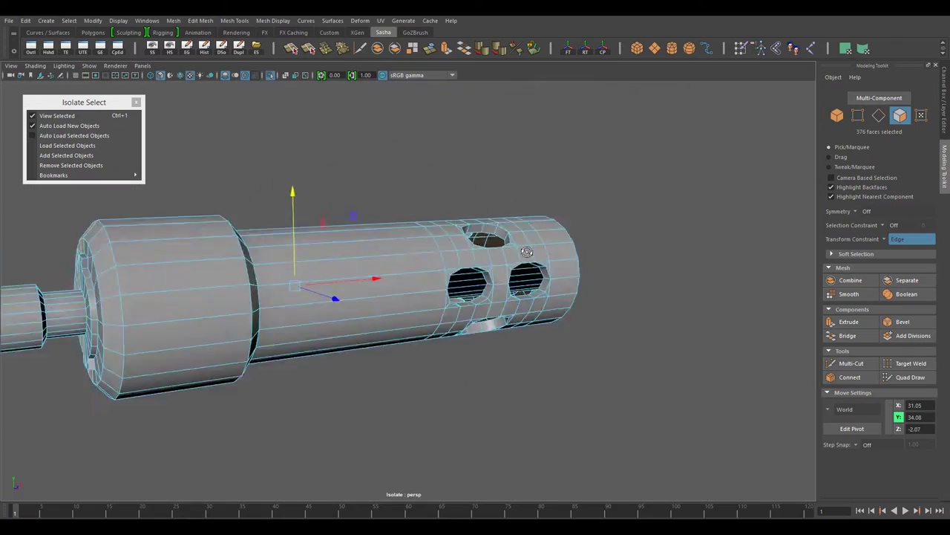
mouse_move(475, 297)
alt+mouse_down()
mouse_move(579, 254)
mouse_move(410, 263)
alt+mouse_up()
scroll(411, 262, up, 5)
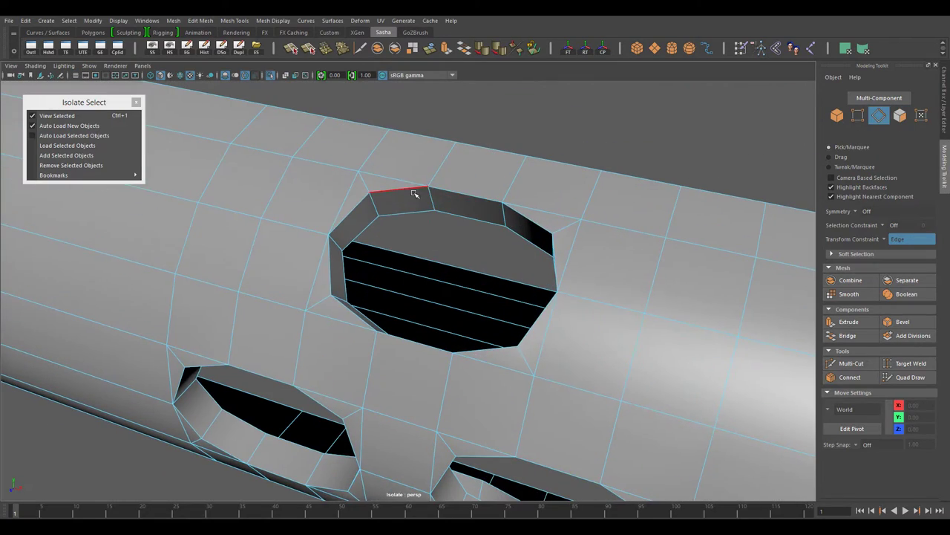
Step: Select the edge loops around the oval ports and connect them with new edges
alt+drag(535, 335, 386, 211)
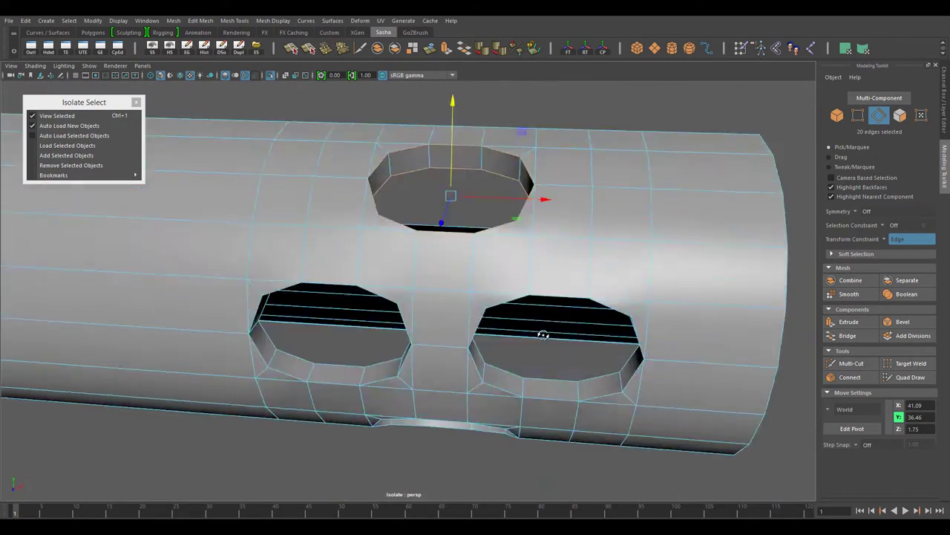
shift+double_click(386, 211)
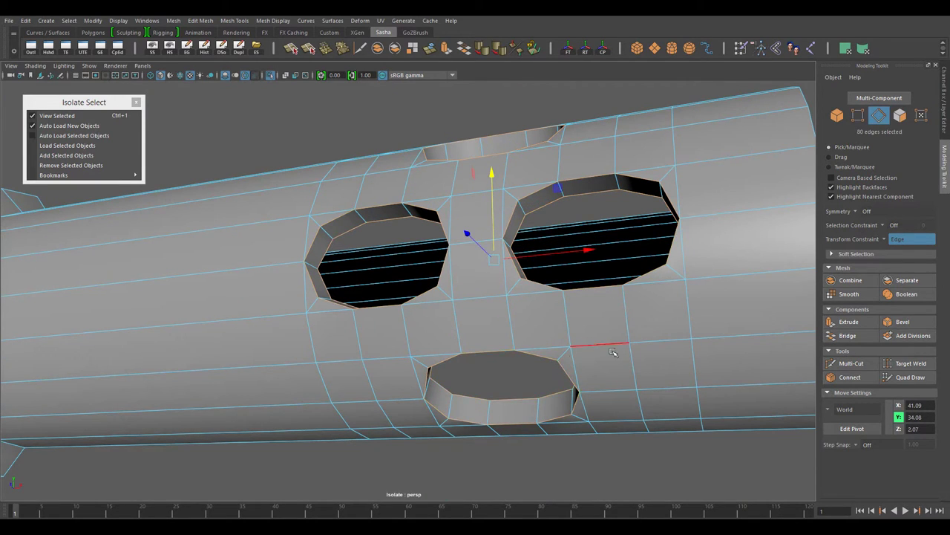
click(833, 378)
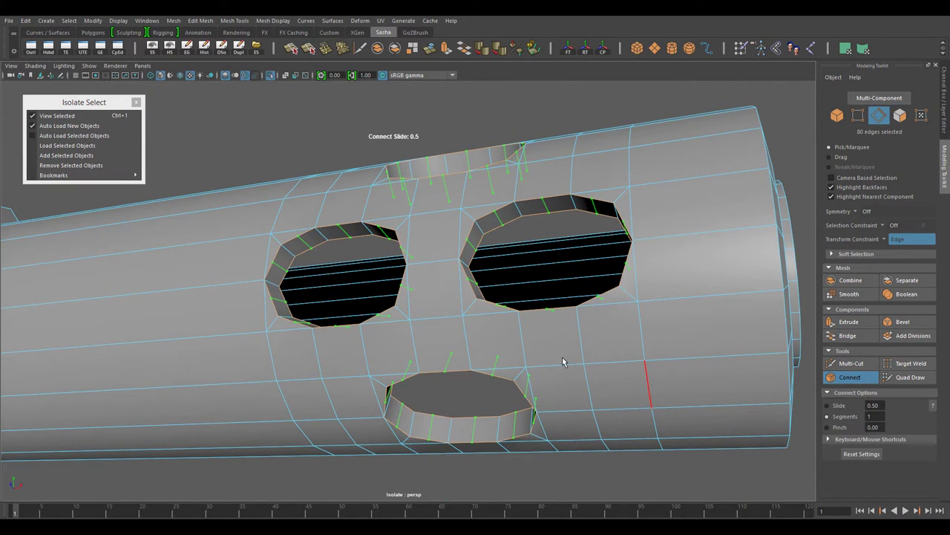
mouse_move(563, 359)
alt+mouse_down()
mouse_move(526, 383)
mouse_move(398, 170)
alt+mouse_up()
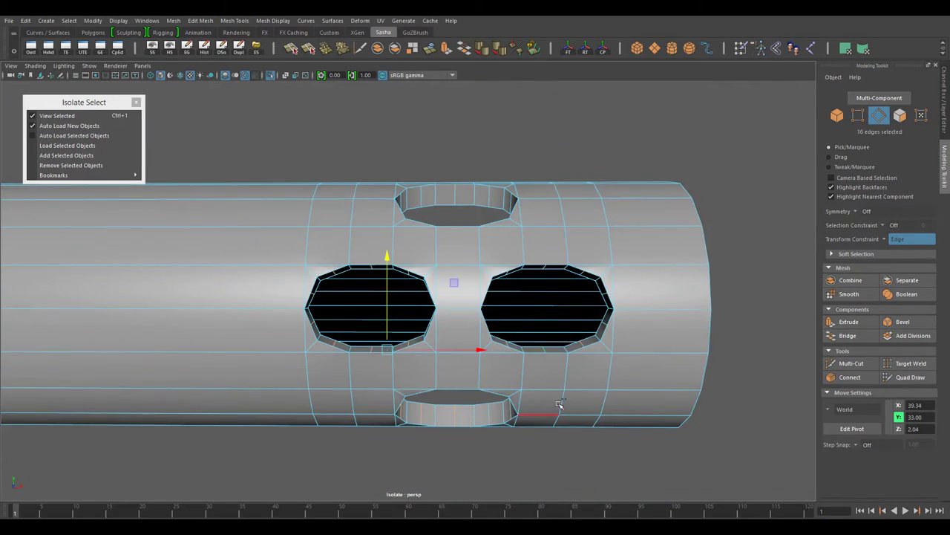
Step: Scale and move the left vent hole's edge loop evenly around the opening, then return to object mode
key(r)
key(f)
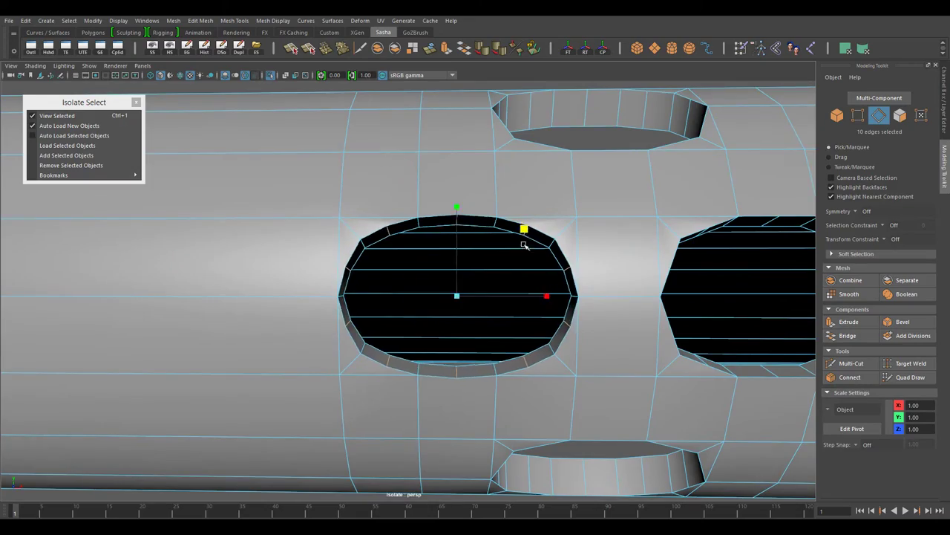
scroll(562, 324, down, 3)
alt+drag(562, 325, 535, 303)
scroll(579, 312, up, 3)
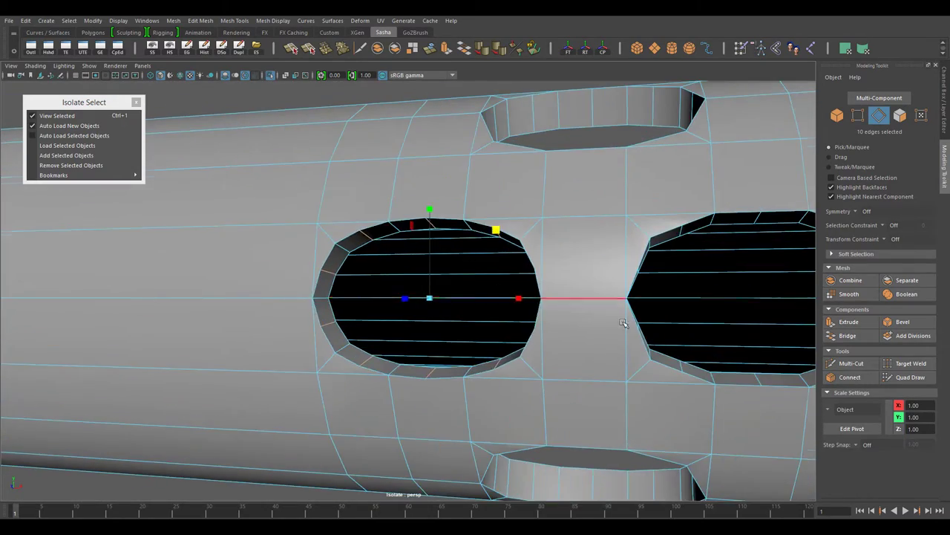
alt+drag(623, 323, 536, 308)
scroll(536, 308, down, 3)
key(w)
scroll(569, 300, up, 3)
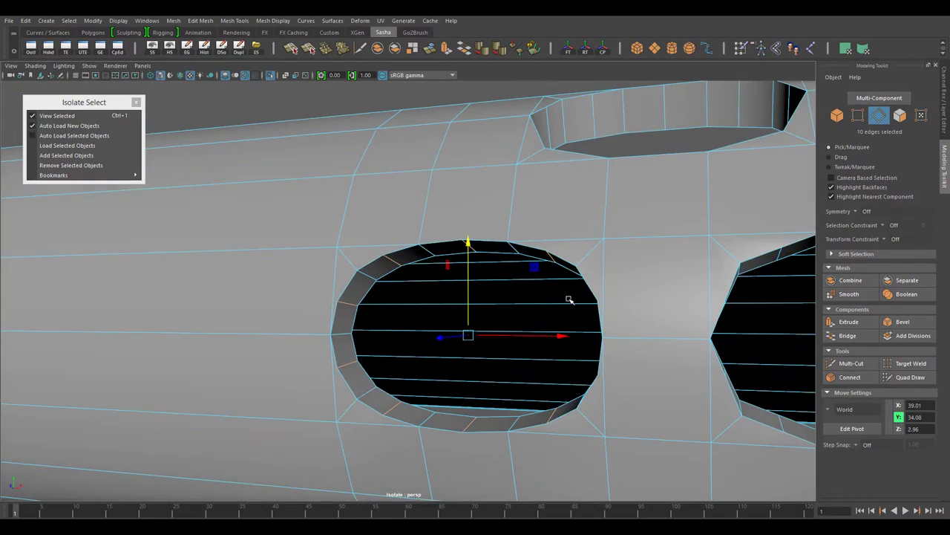
key(F8)
scroll(416, 295, down, 3)
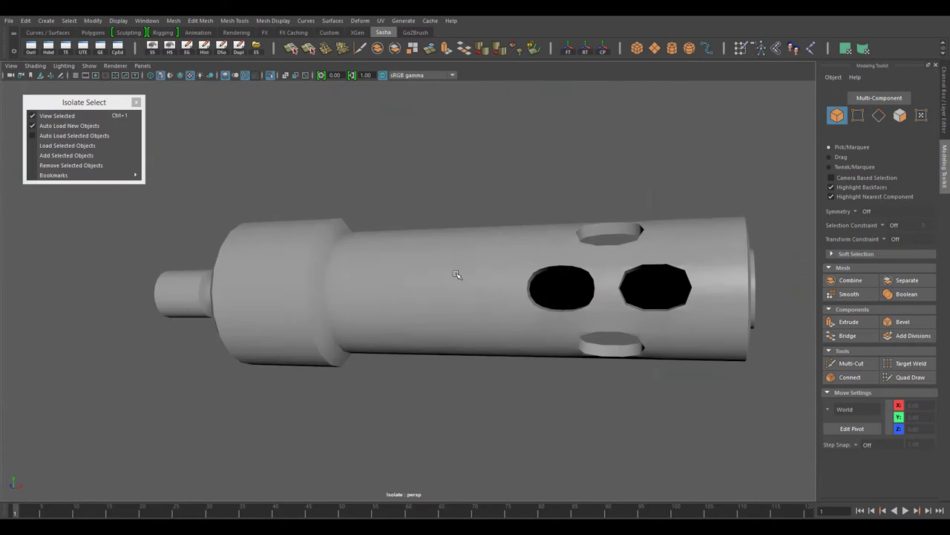
scroll(418, 273, up, 3)
click(418, 272)
scroll(403, 269, up, 3)
Step: Merge the overlapping vertices on the suppressor tube
scroll(453, 243, down, 3)
right_click(453, 244)
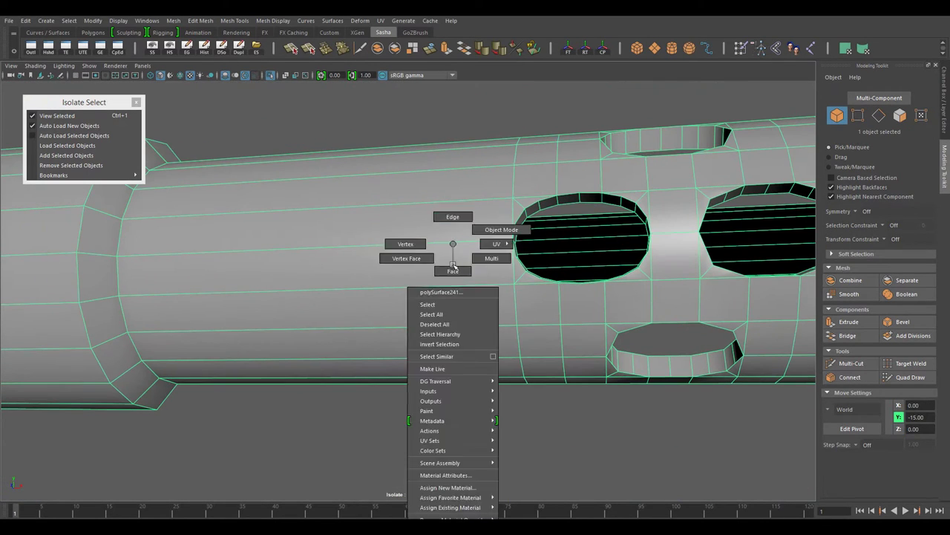
scroll(119, 218, down, 5)
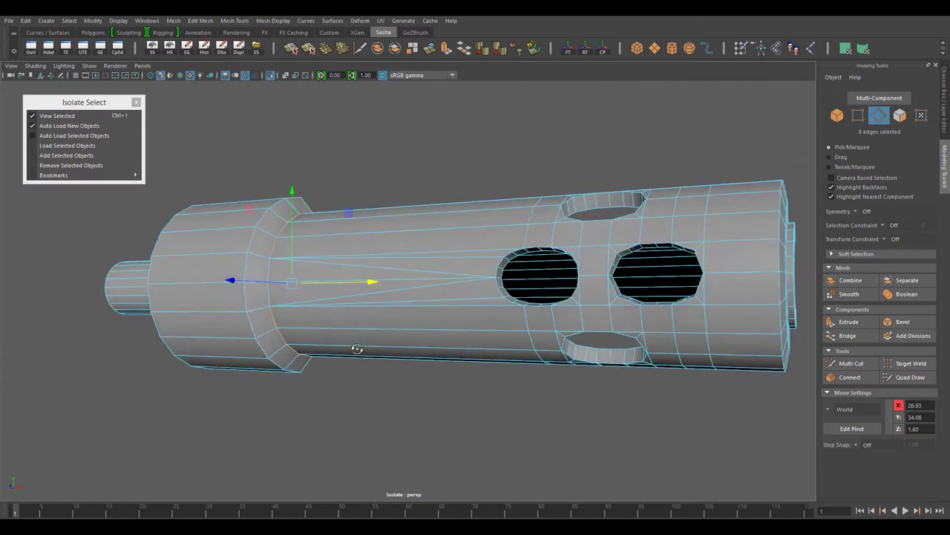
alt+drag(297, 164, 362, 127)
key(F9)
shift+right_drag(393, 208, 393, 209)
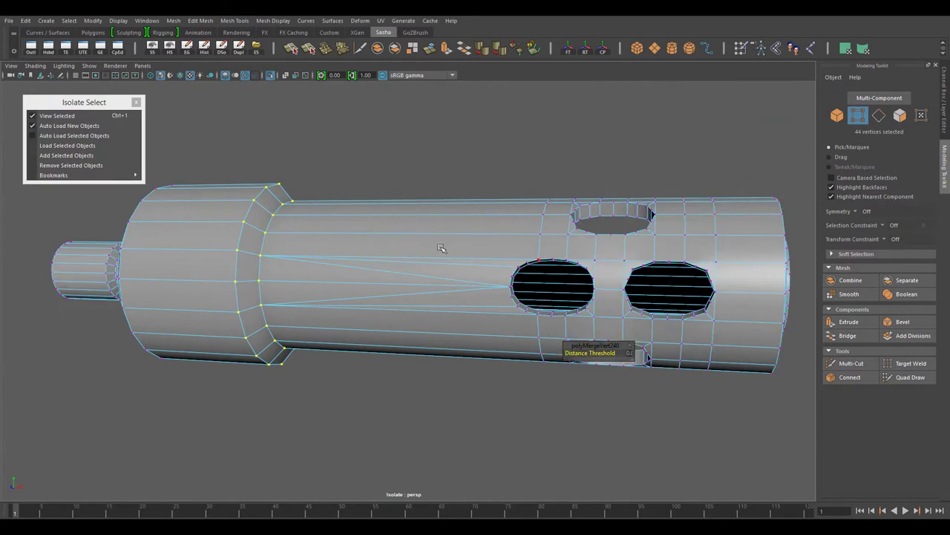
Step: Insert a lengthwise edge loop hugging the left vent hole and scale it rounder
scroll(445, 267, up, 2)
scroll(475, 282, up, 3)
scroll(493, 291, up, 2)
alt+drag(493, 291, 494, 272)
scroll(494, 272, up, 4)
scroll(397, 338, up, 1)
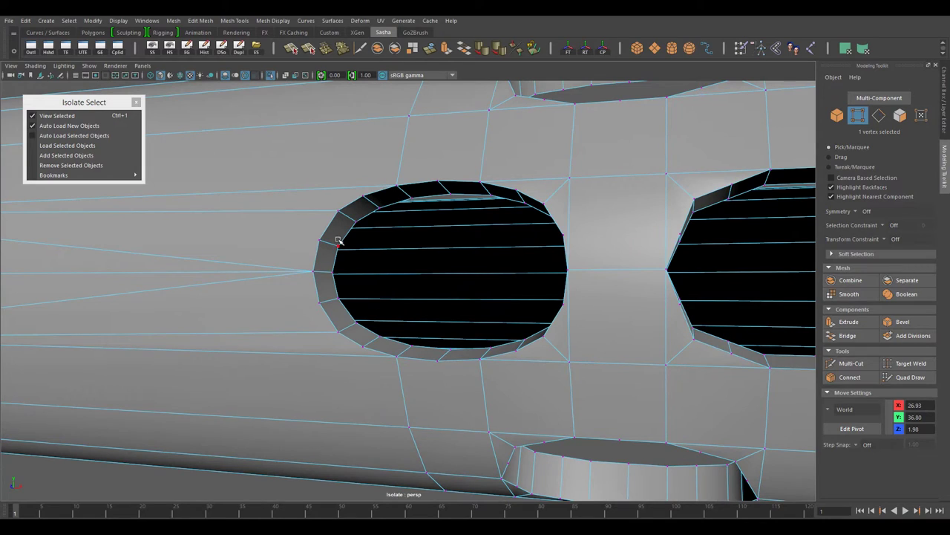
shift+right_drag(540, 315, 541, 315)
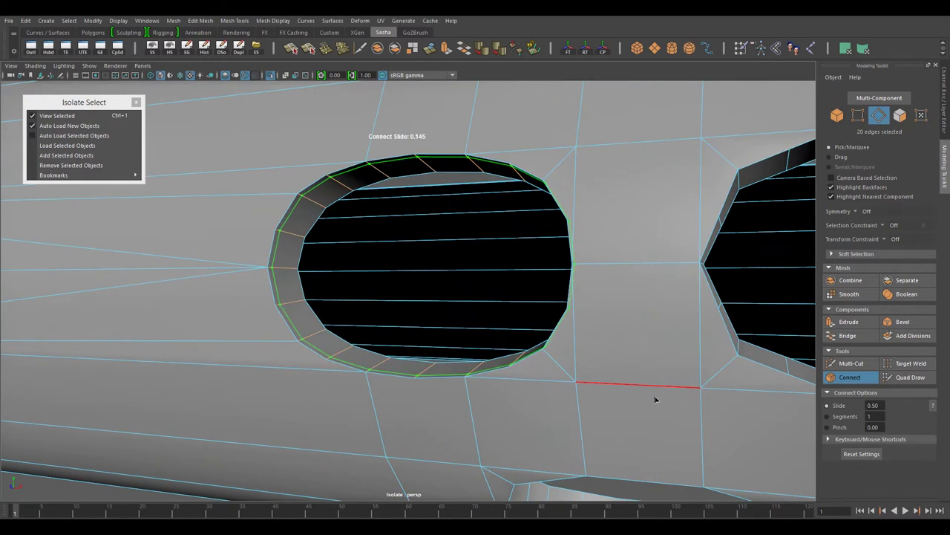
key(r)
alt+drag(655, 400, 553, 60)
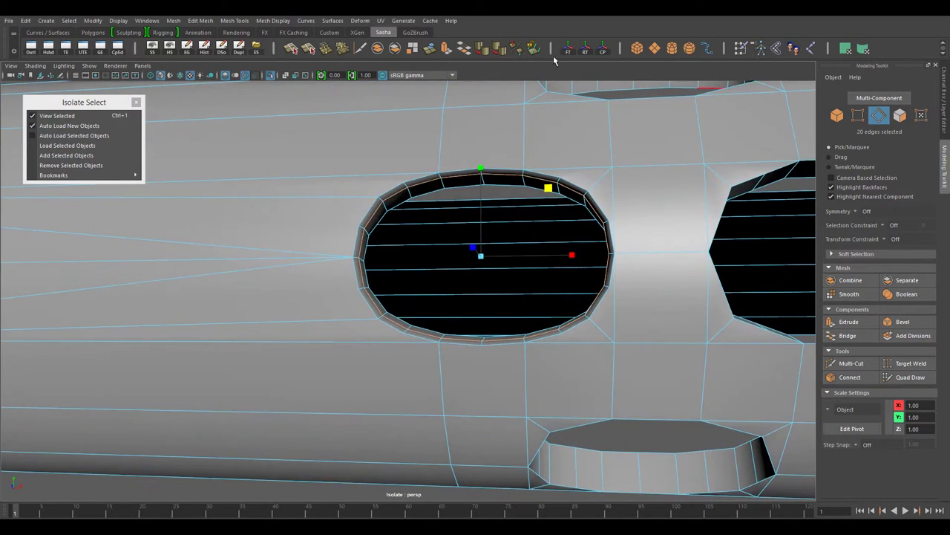
scroll(675, 254, down, 3)
Step: Reselect the tube in edge mode and orbit to a side-on view of the holes
click(413, 376)
mouse_move(413, 375)
alt+mouse_down()
mouse_move(394, 308)
mouse_move(439, 297)
mouse_move(497, 352)
mouse_move(435, 261)
mouse_move(772, 318)
alt+mouse_up()
key(F10)
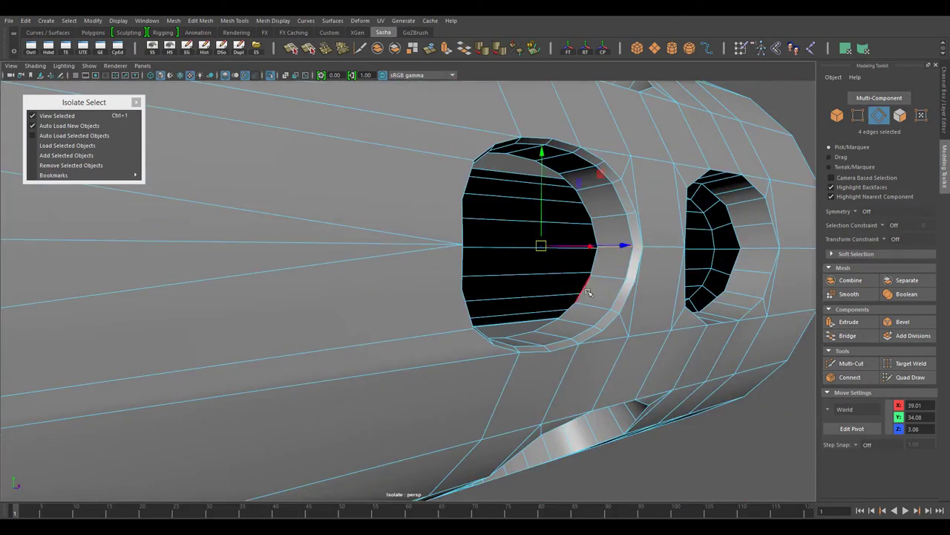
mouse_move(588, 293)
alt+mouse_down()
mouse_move(314, 333)
mouse_move(396, 300)
mouse_move(371, 259)
mouse_move(365, 325)
mouse_move(515, 327)
mouse_move(500, 339)
mouse_move(519, 338)
alt+mouse_up()
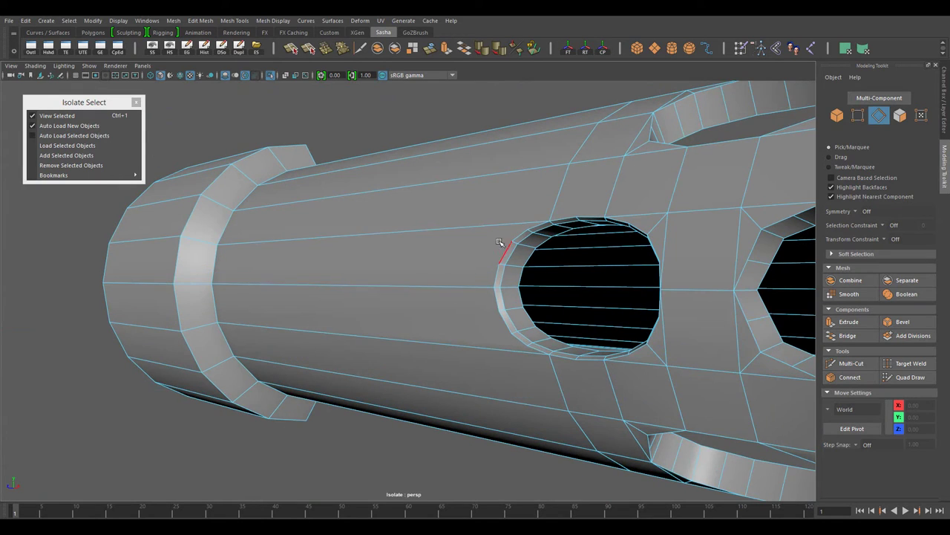
alt+drag(457, 336, 464, 250)
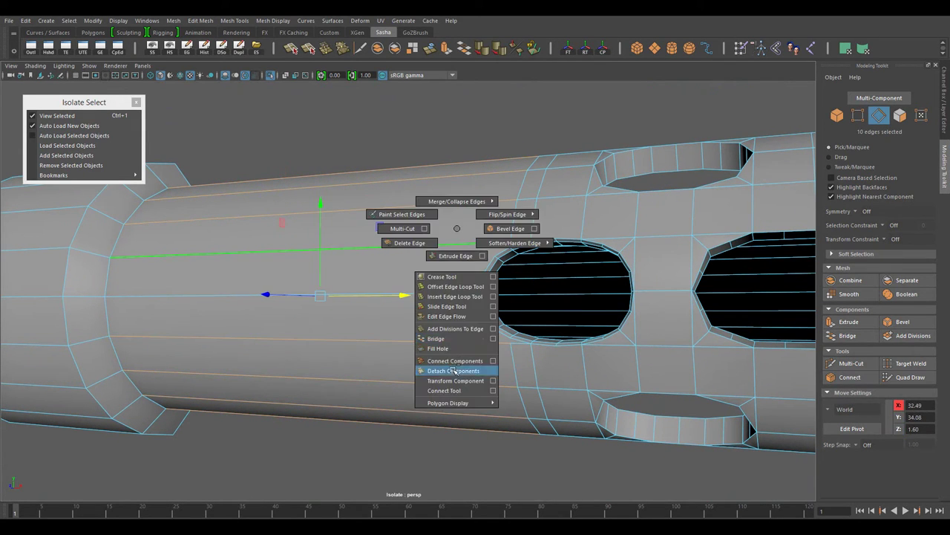
Step: Multi-cut new edges from the vent hole edges along the suppressor tube
scroll(494, 253, up, 3)
shift+right_drag(463, 275, 533, 296)
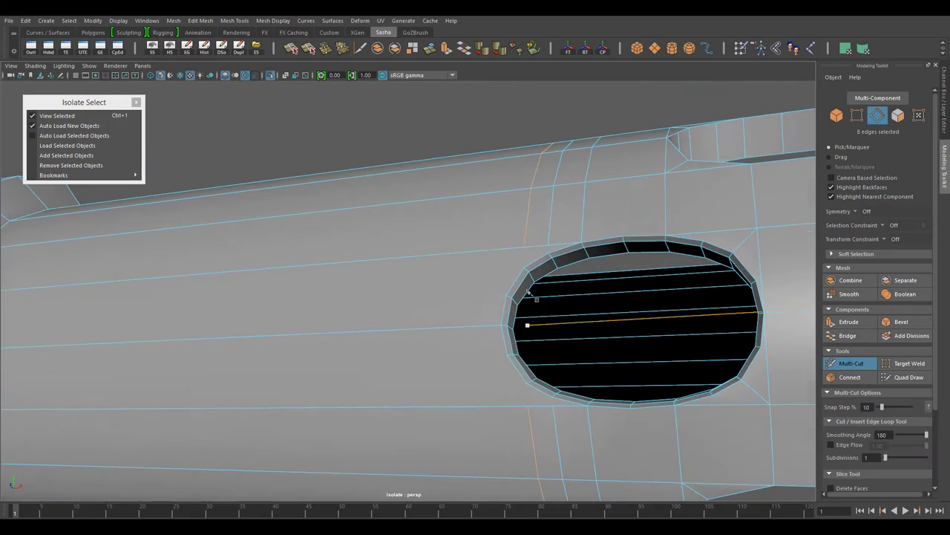
mouse_move(545, 251)
alt+mouse_down()
mouse_move(547, 269)
mouse_move(518, 318)
mouse_move(428, 301)
mouse_move(422, 230)
alt+mouse_up()
scroll(520, 344, down, 5)
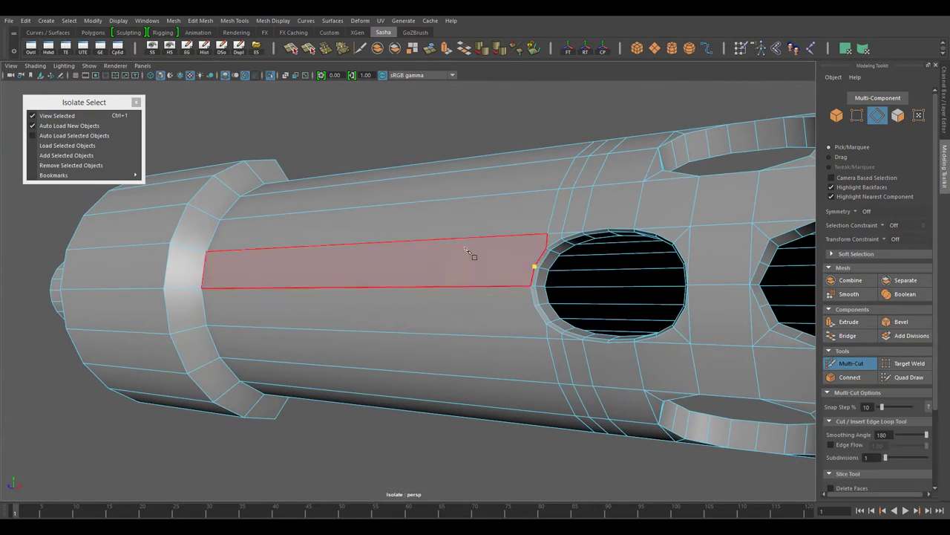
key(w)
alt+drag(529, 315, 464, 335)
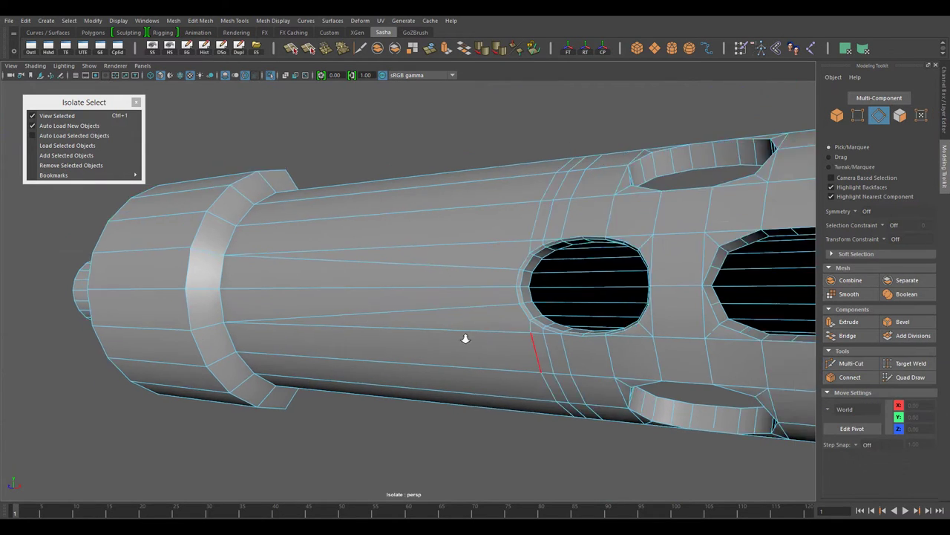
scroll(464, 335, down, 5)
scroll(428, 201, up, 5)
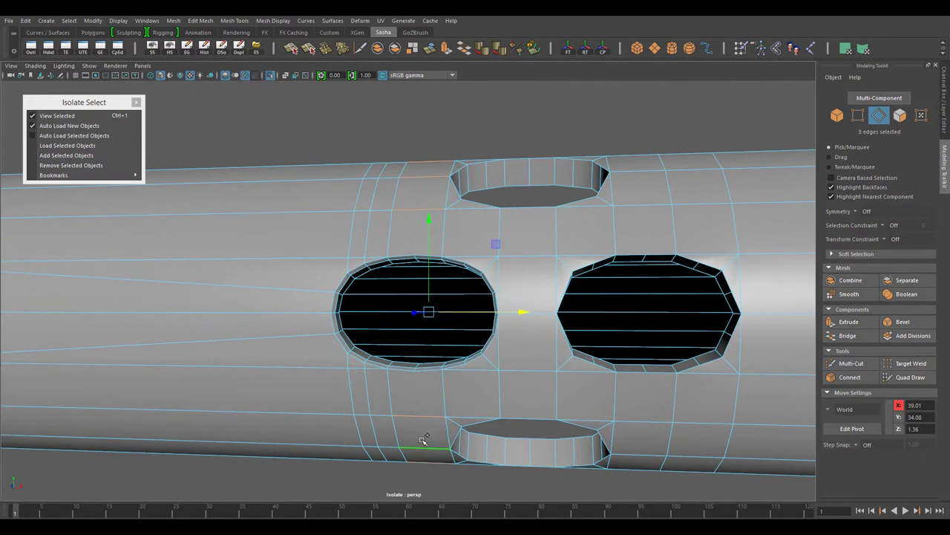
Step: Connect the edge pairs and cut a new edge beside and above the left vent hole
shift+right_drag(422, 439, 529, 420)
alt+drag(490, 291, 453, 252)
shift+right_drag(453, 253, 422, 225)
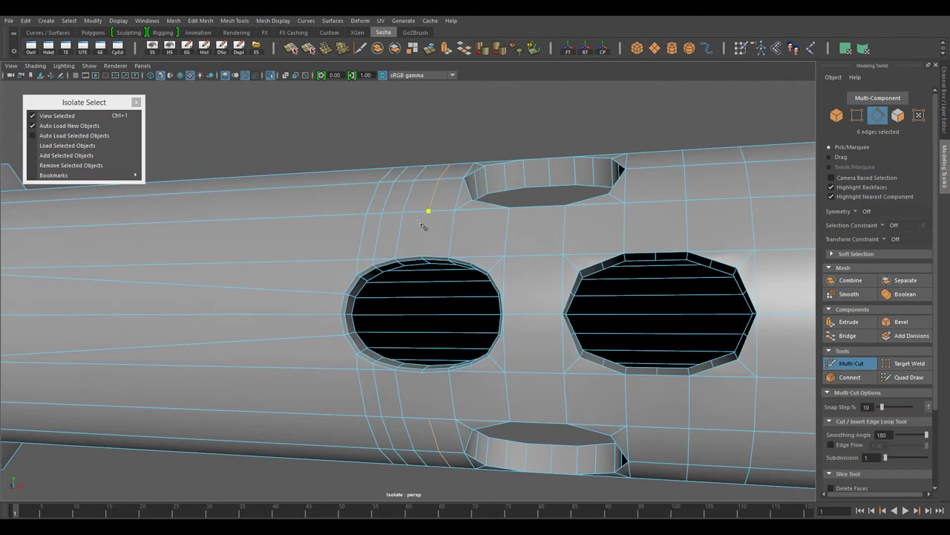
key(w)
scroll(505, 344, down, 5)
mouse_move(505, 344)
alt+mouse_down()
mouse_move(410, 221)
mouse_move(569, 431)
mouse_move(481, 230)
mouse_move(649, 371)
mouse_move(587, 427)
alt+mouse_up()
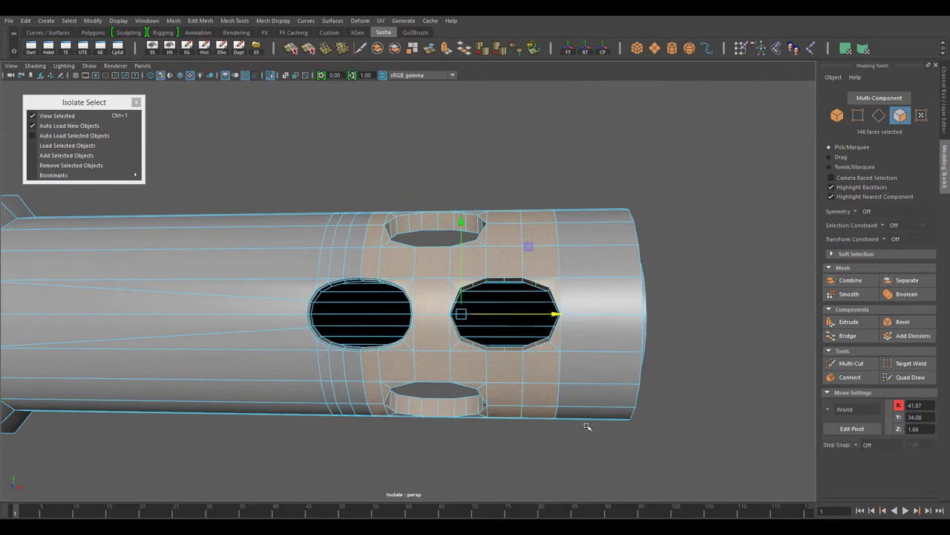
key(F8)
alt+drag(590, 284, 536, 250)
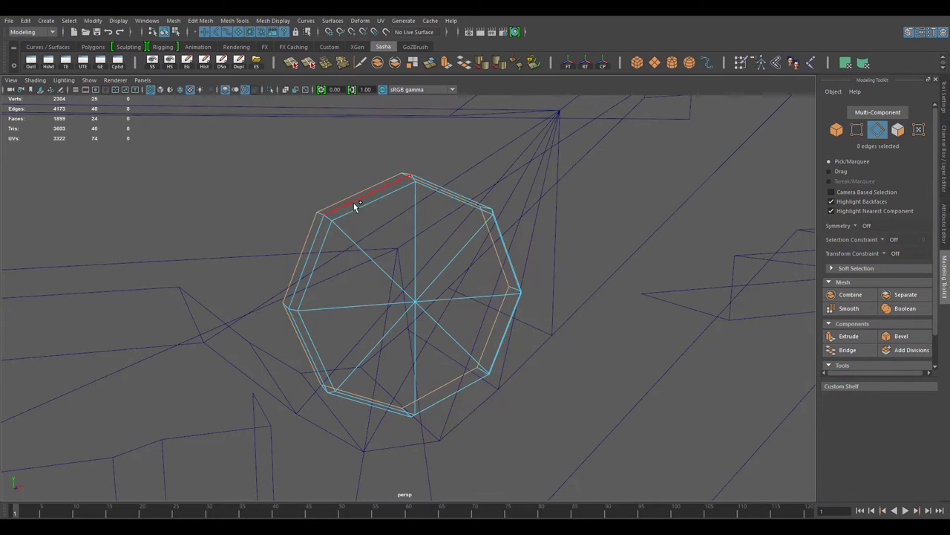
Step: Connect the trigger's edges with a new loop and adjust its side vertices to refine the curve
key(5)
shift+right_drag(424, 248, 417, 312)
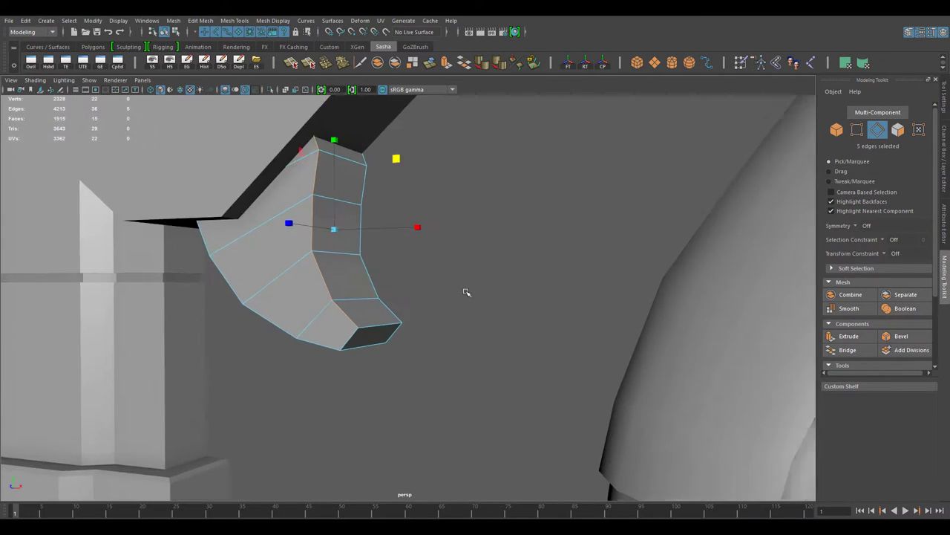
alt+drag(465, 293, 530, 325)
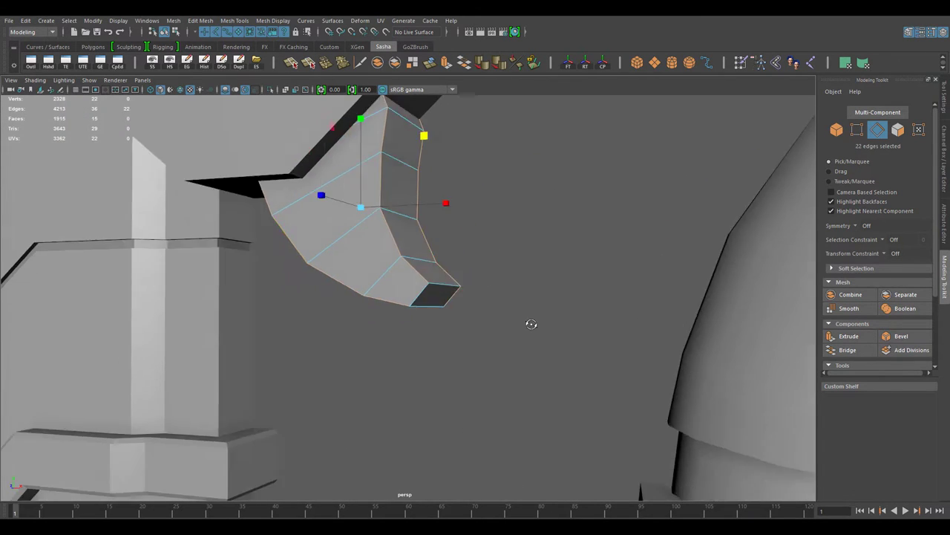
shift+right_click(574, 218)
click(575, 378)
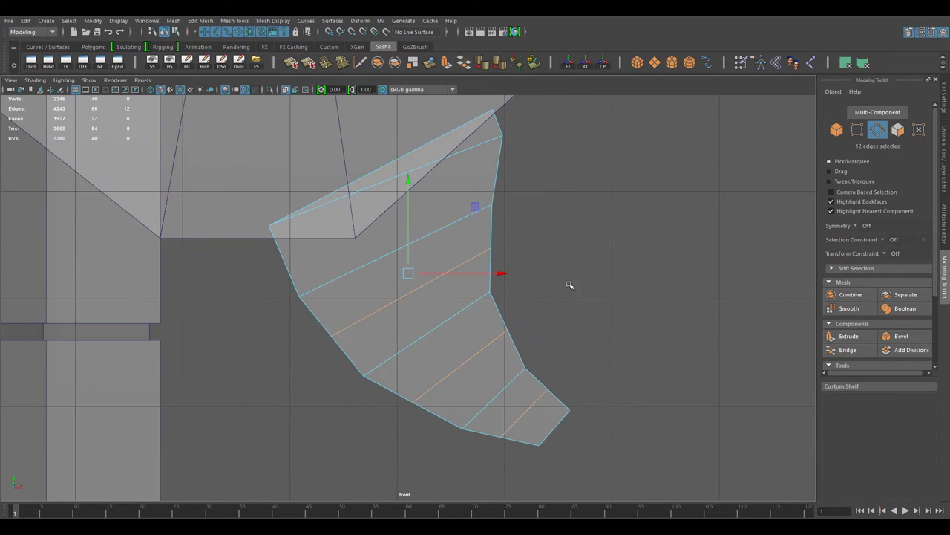
drag(475, 186, 501, 305)
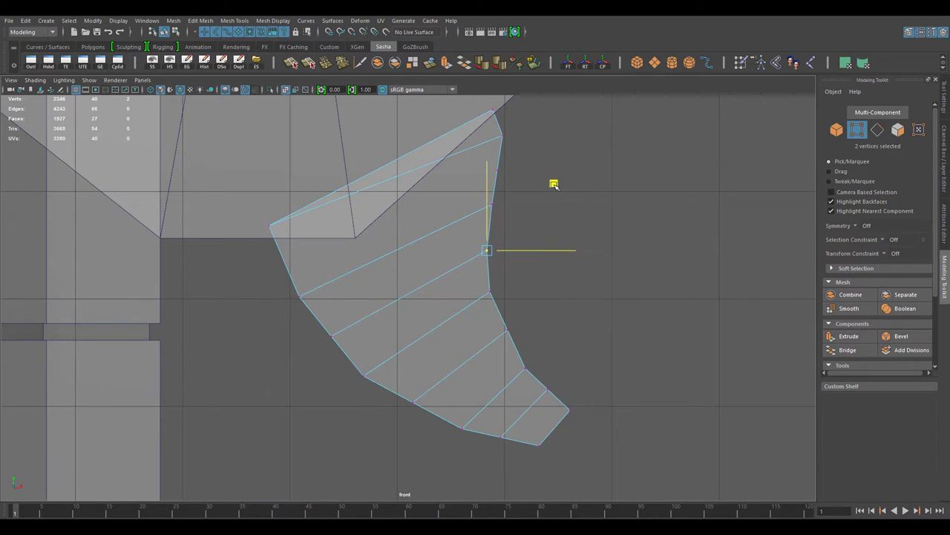
key(ctrl+z)
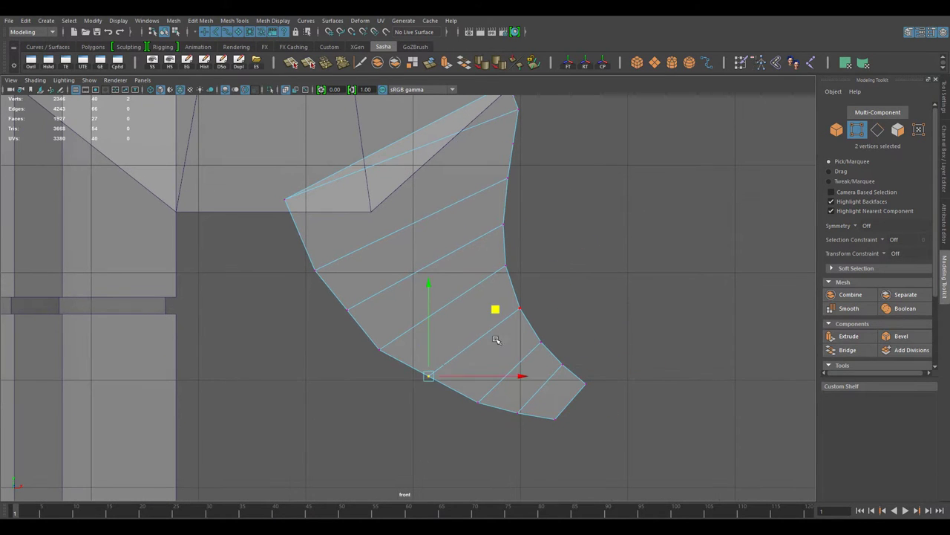
key(space)
key(space)
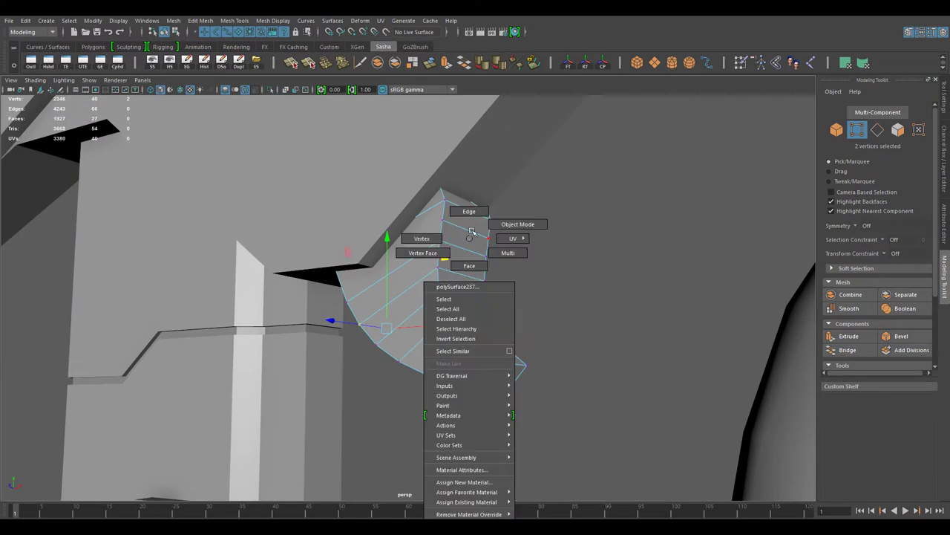
right_drag(414, 255, 473, 269)
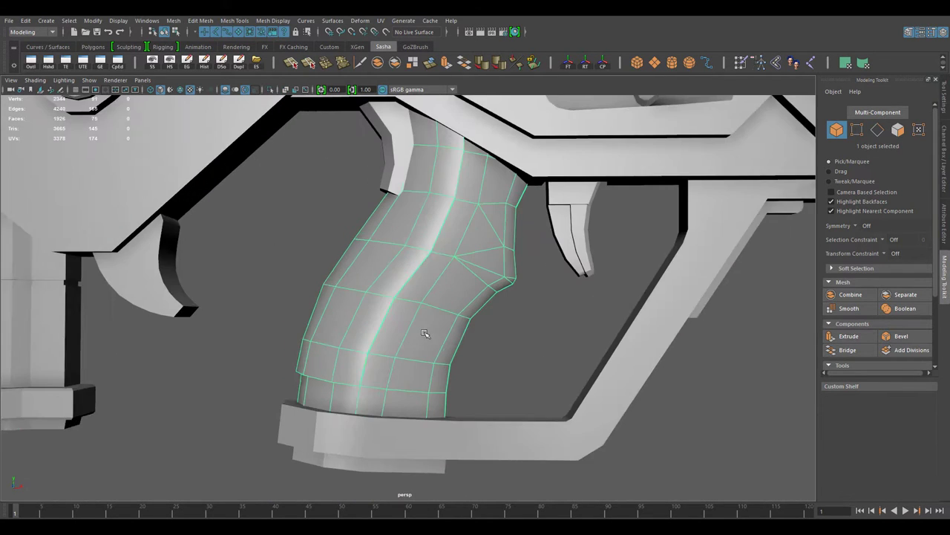
mouse_move(424, 333)
alt+mouse_down()
mouse_move(445, 343)
mouse_move(409, 301)
alt+mouse_up()
double_click(446, 343)
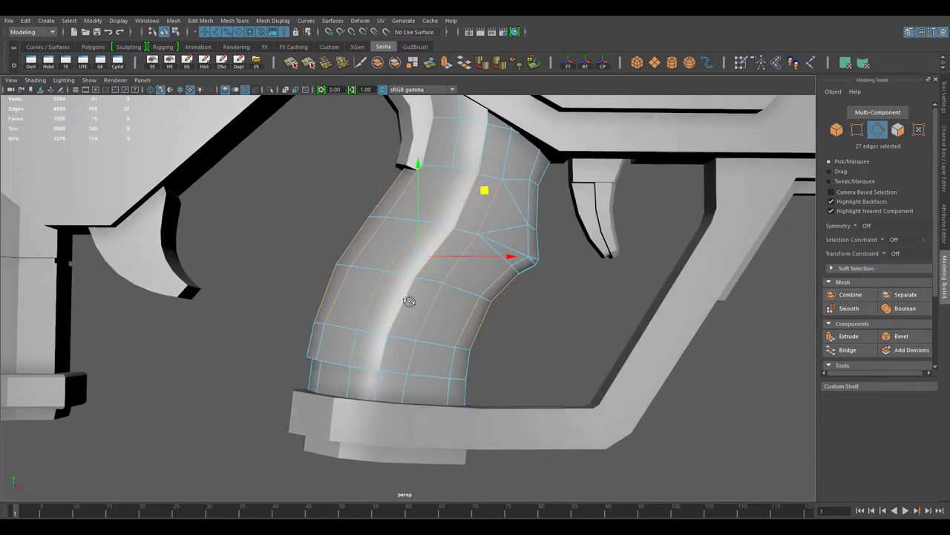
key(space)
key(space)
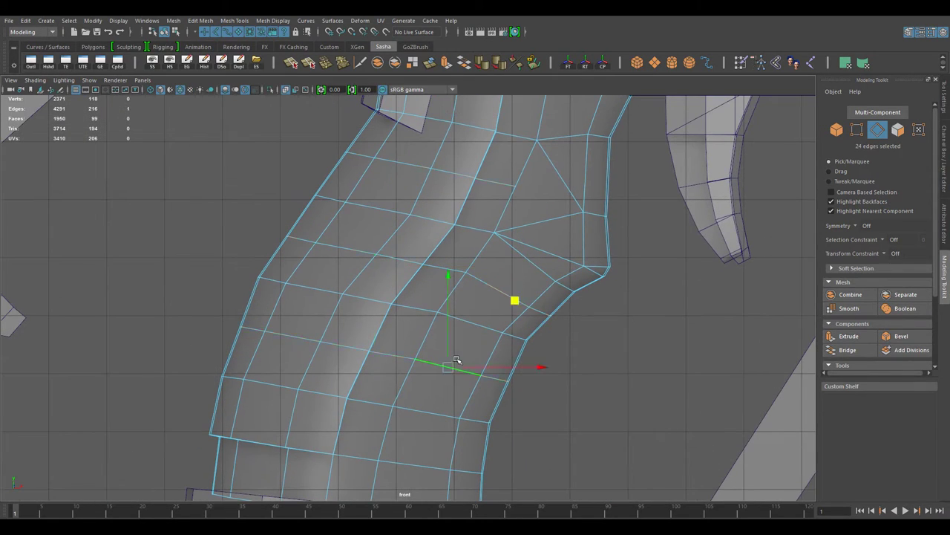
middle_drag(462, 291, 479, 241)
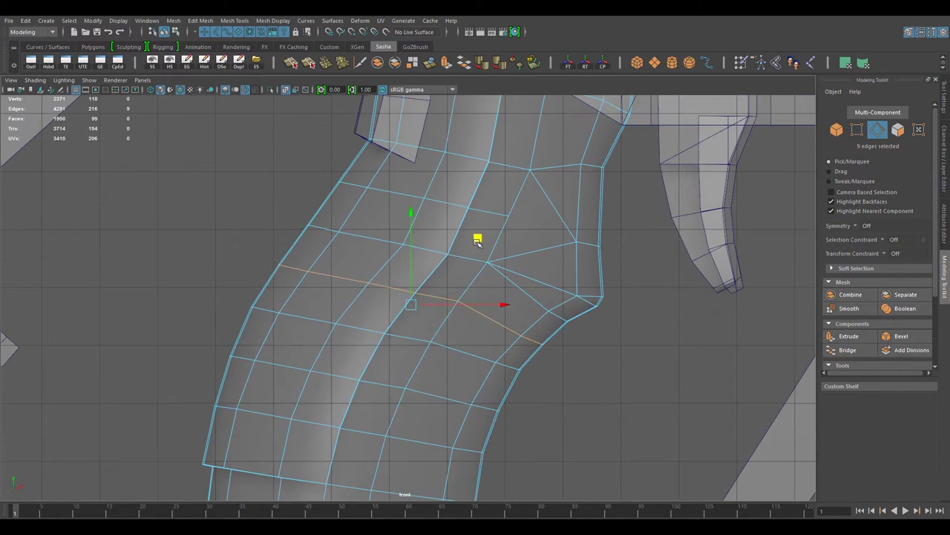
key(ctrl+z)
key(space)
key(space)
key(F8)
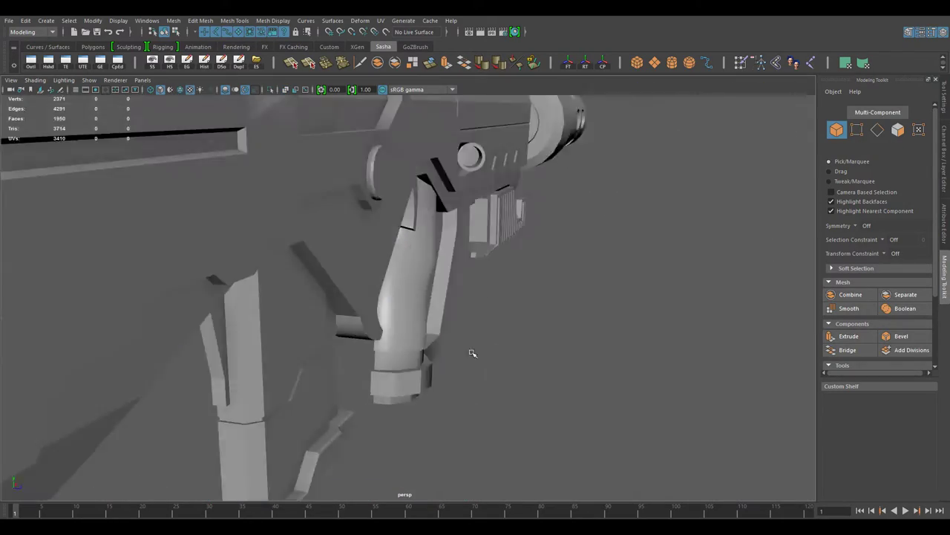
alt+drag(475, 268, 577, 383)
click(401, 349)
mouse_move(509, 399)
alt+mouse_down()
mouse_move(463, 369)
mouse_move(431, 365)
mouse_move(479, 374)
alt+mouse_up()
key(F10)
click(454, 326)
mouse_move(454, 326)
alt+mouse_down()
mouse_move(435, 223)
mouse_move(282, 282)
mouse_move(354, 273)
alt+mouse_up()
mouse_move(411, 299)
alt+mouse_down()
mouse_move(446, 245)
mouse_move(354, 276)
mouse_move(491, 349)
alt+mouse_up()
key(F8)
key(F10)
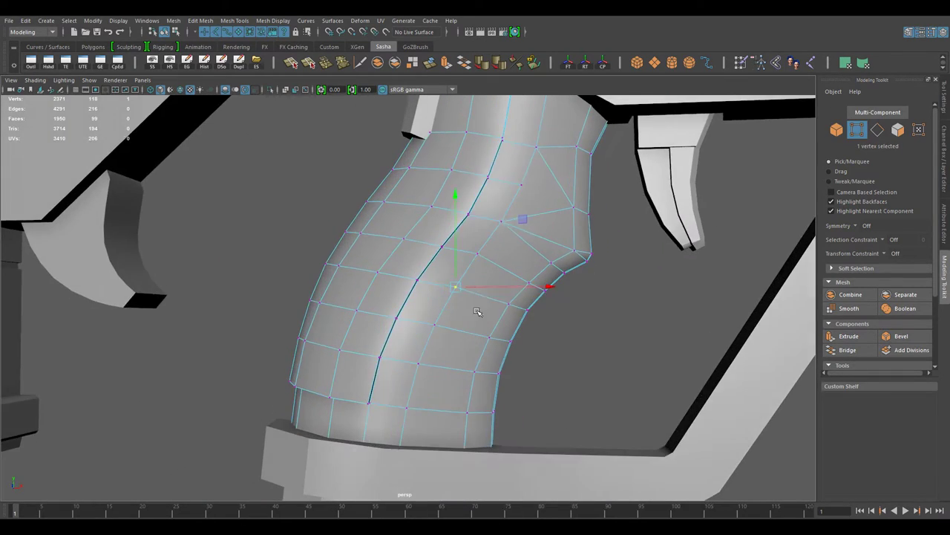
key(F8)
scroll(424, 407, down, 5)
scroll(481, 364, up, 4)
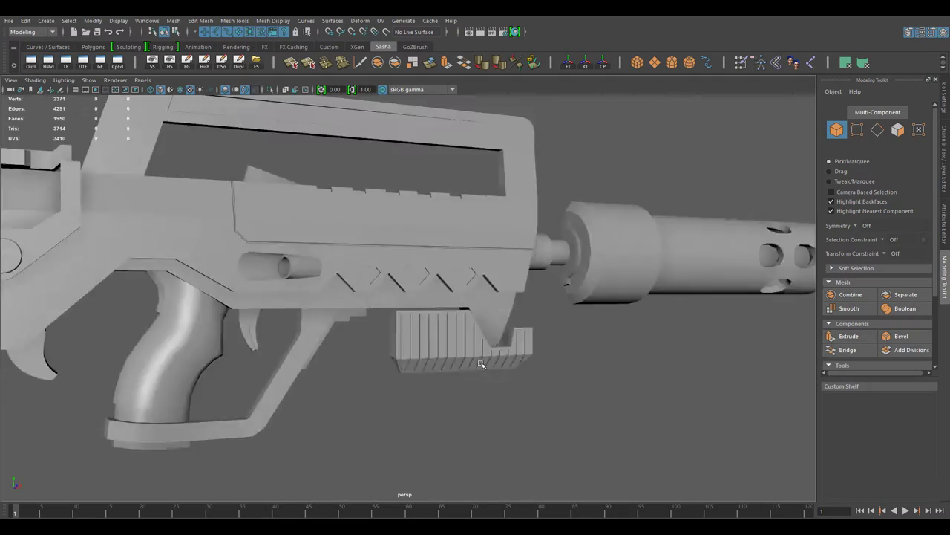
click(481, 363)
scroll(472, 371, up, 3)
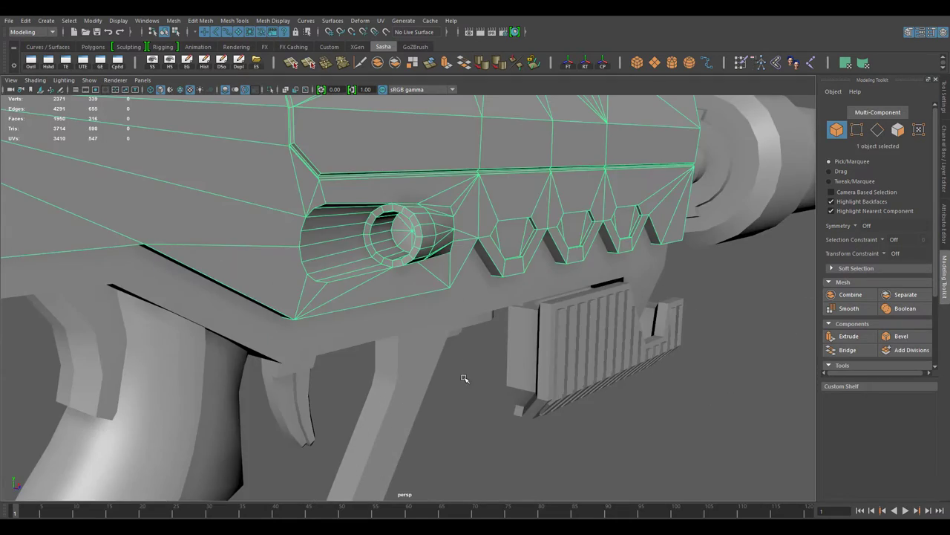
mouse_move(462, 377)
alt+mouse_down()
mouse_move(349, 333)
mouse_move(590, 385)
alt+mouse_up()
scroll(448, 294, up, 3)
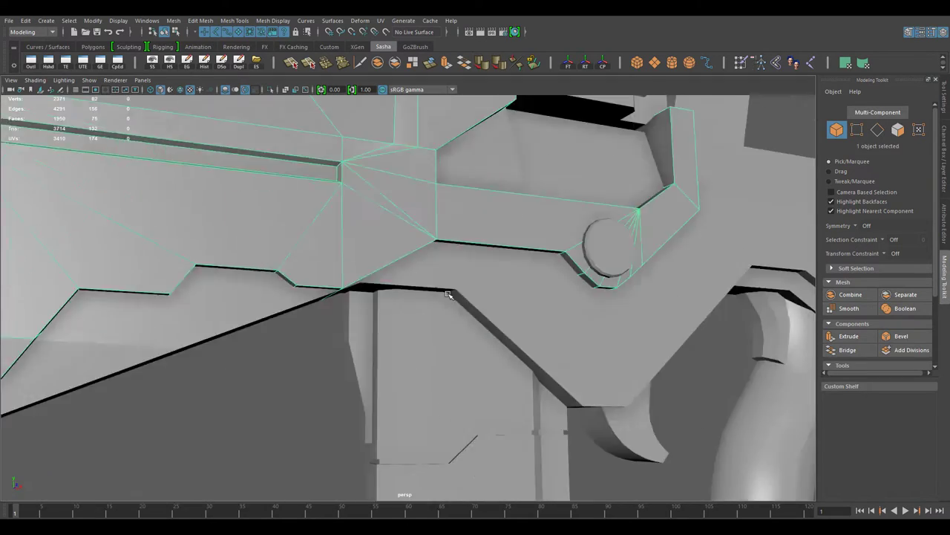
scroll(448, 294, down, 4)
click(590, 385)
Step: Select the carry handle's corner bevel edges and commit a connecting cut across them
scroll(564, 349, up, 4)
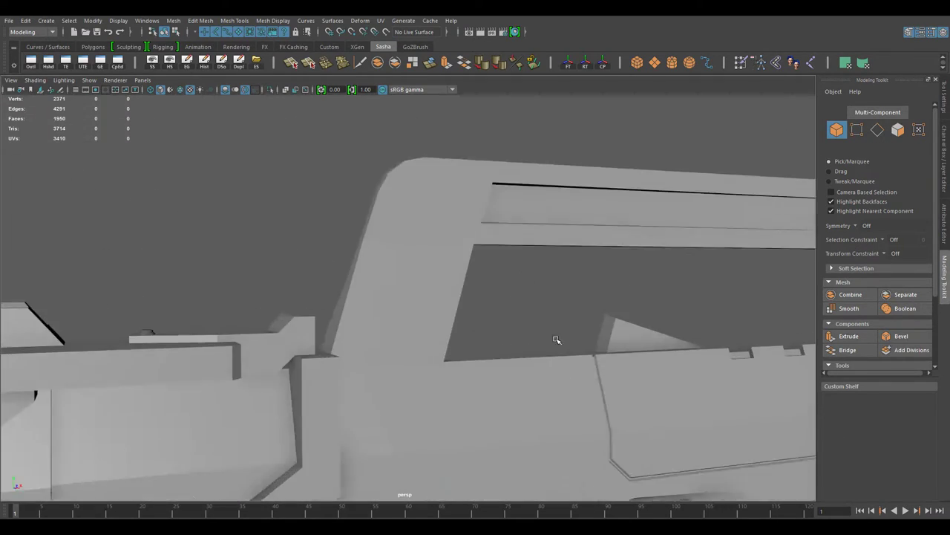
scroll(520, 330, up, 2)
click(494, 324)
key(F10)
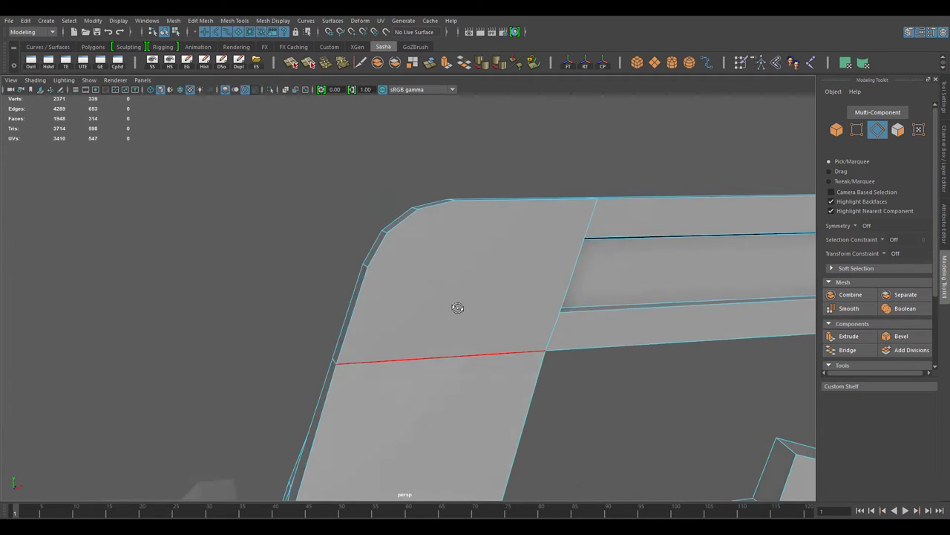
double_click(386, 248)
mouse_move(386, 248)
alt+mouse_down()
mouse_move(453, 339)
mouse_move(428, 374)
mouse_move(616, 295)
mouse_move(439, 297)
alt+mouse_up()
key(Return)
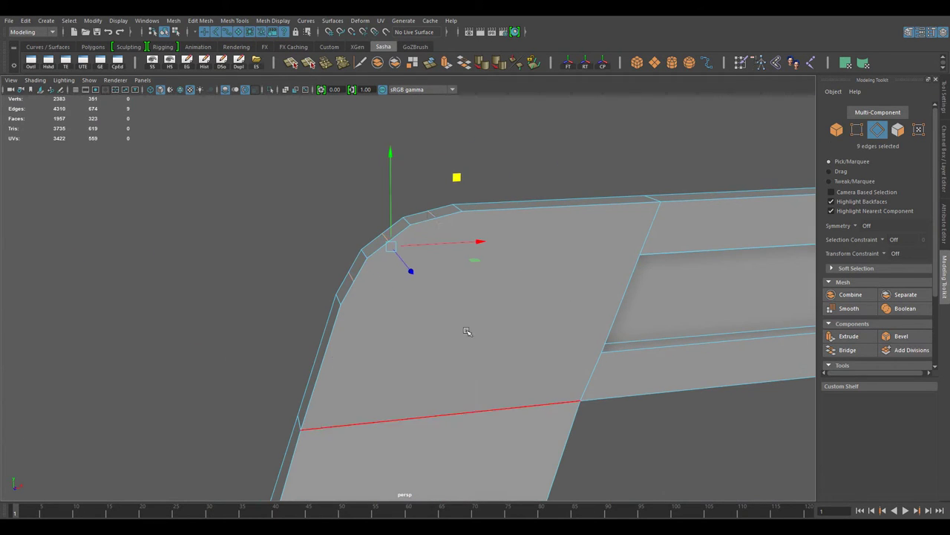
drag(466, 331, 518, 399)
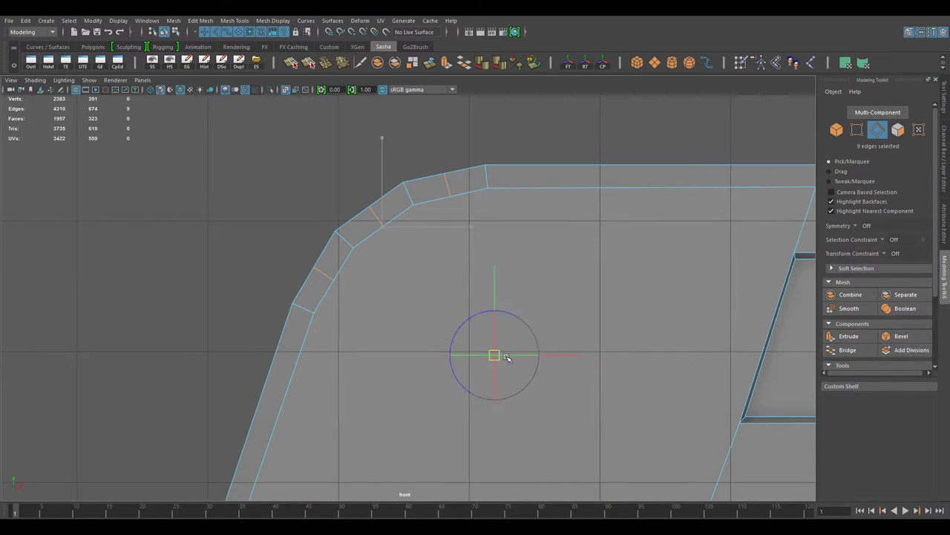
key(space)
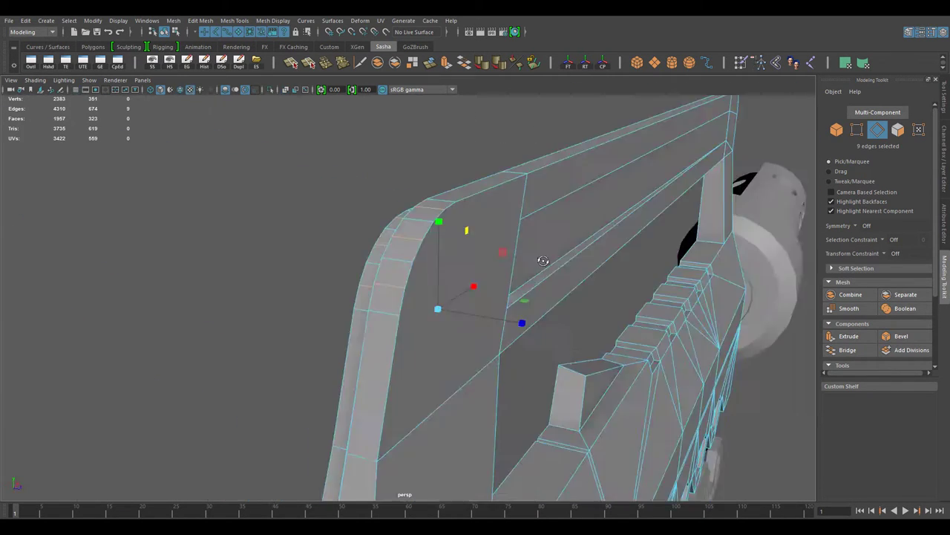
Step: Reselect the handle corner's edge loop in edge mode
key(F8)
scroll(413, 333, up, 5)
key(F10)
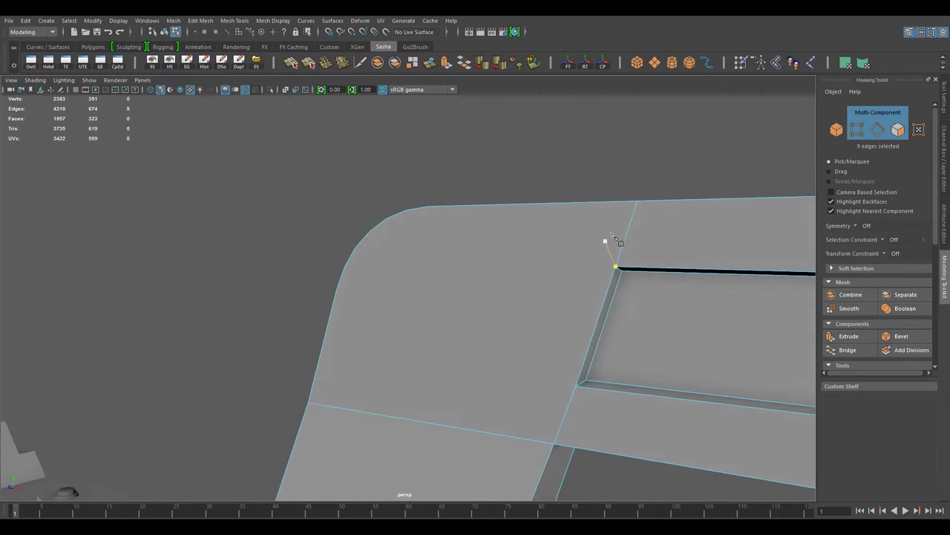
alt+drag(446, 260, 443, 276)
scroll(584, 376, up, 3)
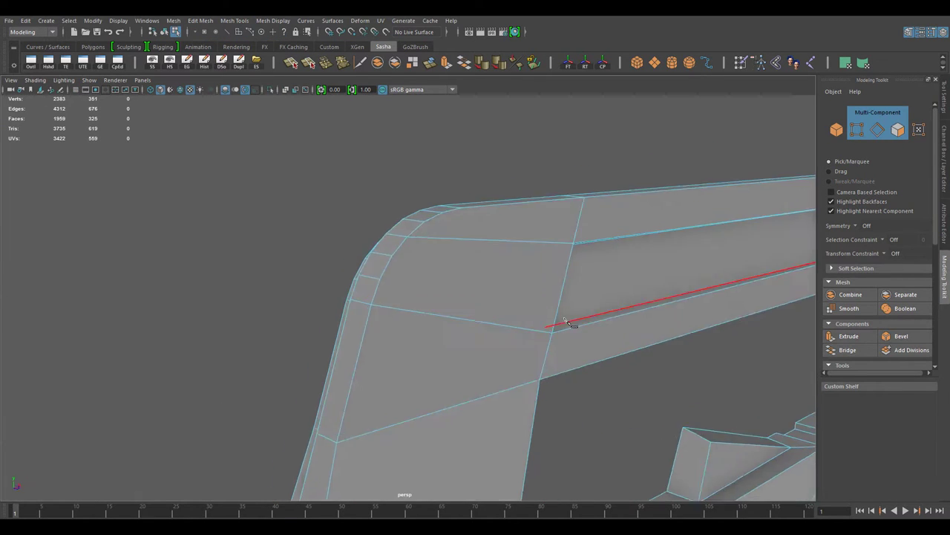
key(F8)
scroll(356, 297, down, 6)
click(409, 290)
scroll(409, 290, up, 5)
mouse_move(520, 270)
alt+mouse_down()
mouse_move(465, 233)
mouse_move(484, 269)
alt+mouse_up()
key(F10)
double_click(430, 299)
Step: Cut new edges across the handle corner, rotate the loop in front view, and commit the face cut
scroll(551, 401, up, 3)
shift+right_click(506, 300)
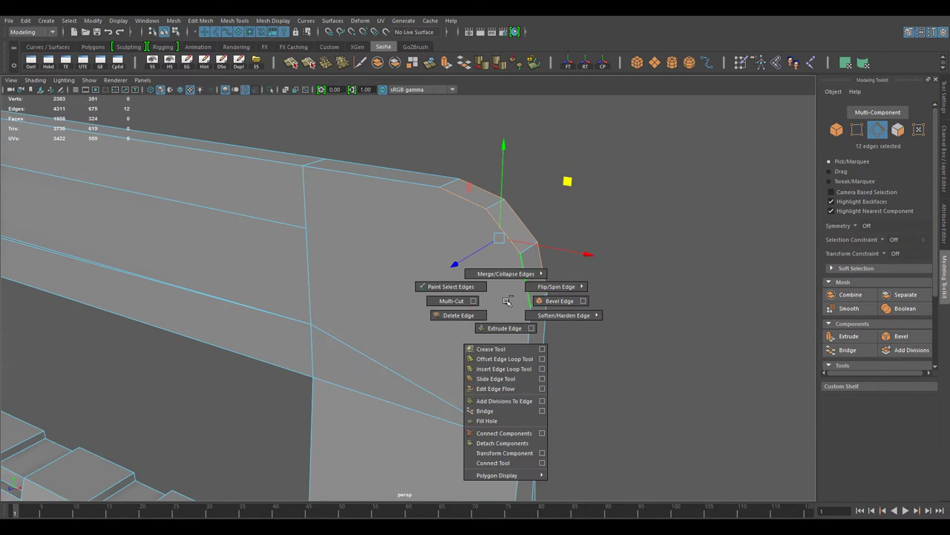
alt+drag(522, 335, 468, 219)
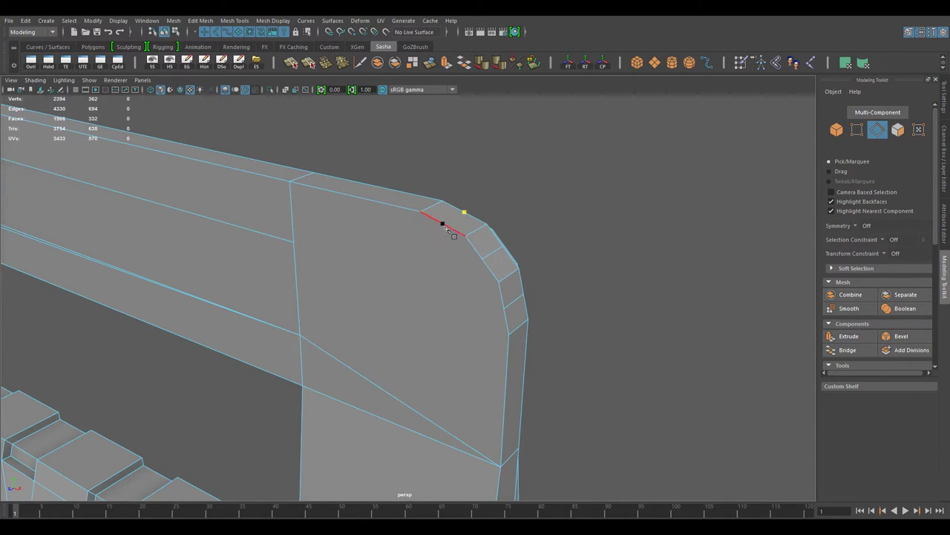
key(space)
key(space)
key(e)
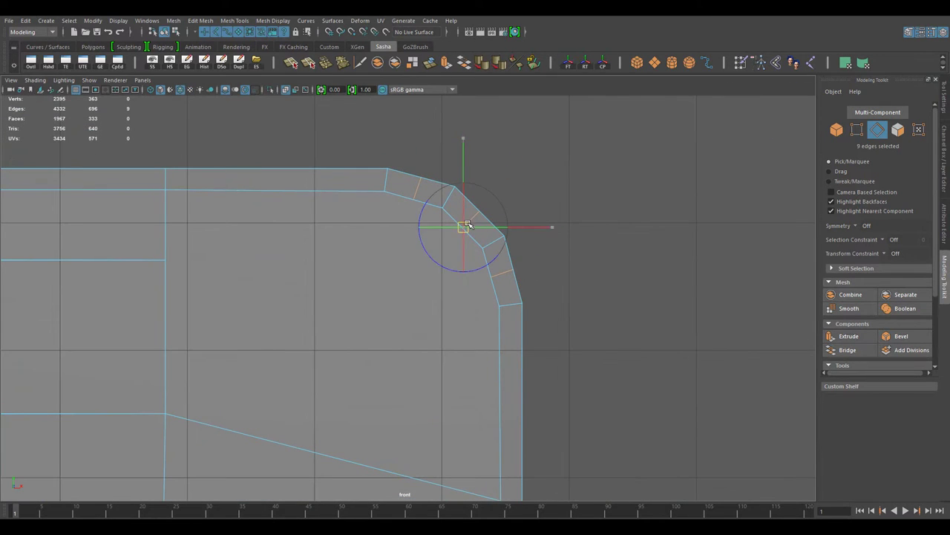
key(space)
key(space)
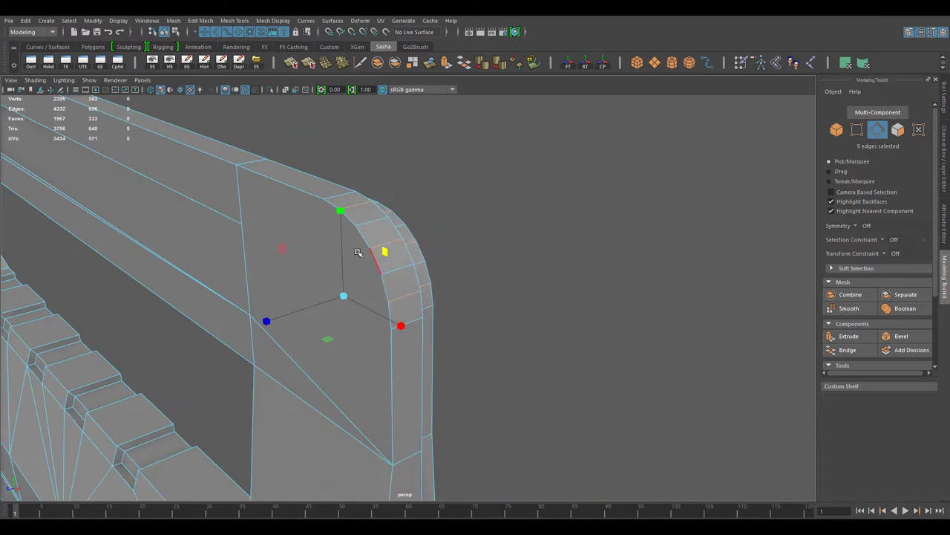
key(F8)
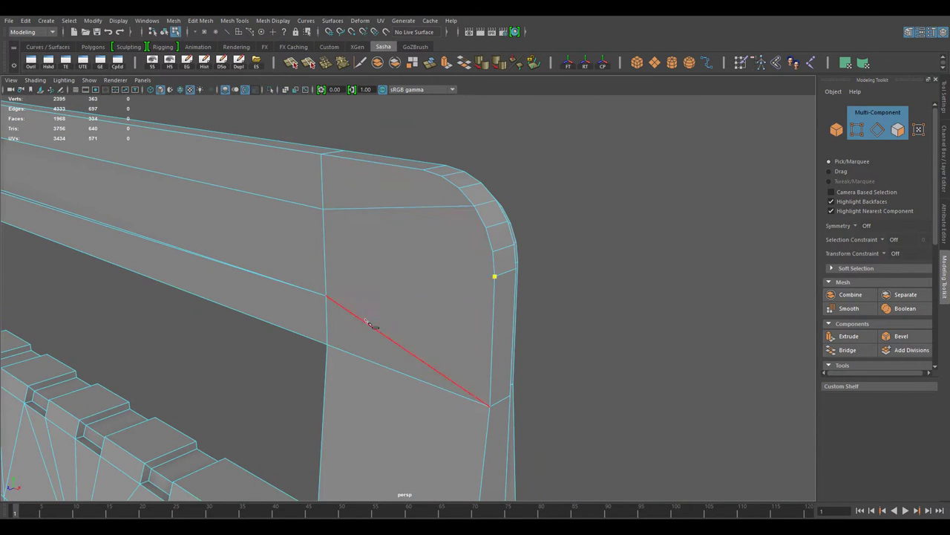
click(372, 324)
scroll(424, 297, down, 5)
alt+drag(501, 259, 555, 256)
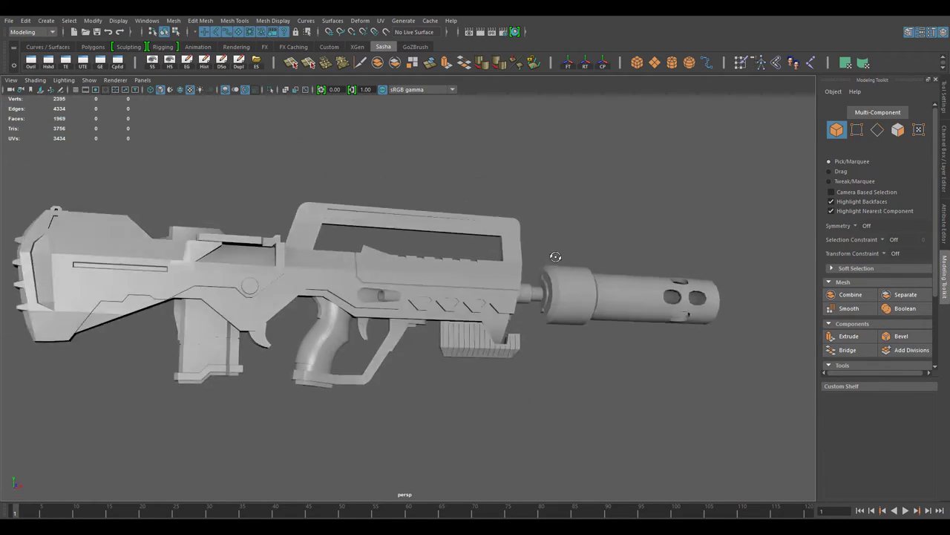
click(363, 315)
Step: Insert edge loops along the curved trigger and select a loop and two vertices on it
key(f)
alt+drag(520, 282, 555, 282)
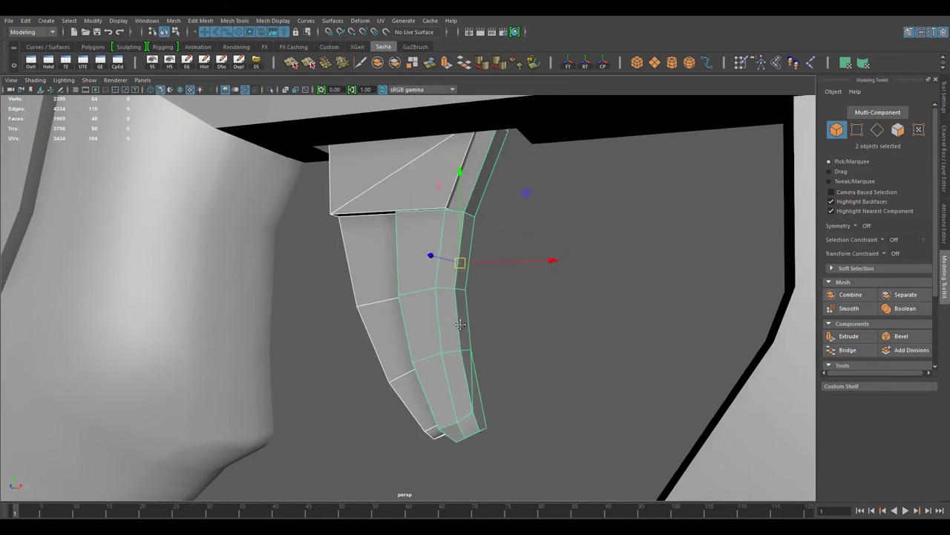
right_drag(413, 271, 409, 216)
double_click(505, 333)
mouse_move(504, 333)
alt+mouse_down()
mouse_move(515, 334)
mouse_move(488, 339)
alt+mouse_up()
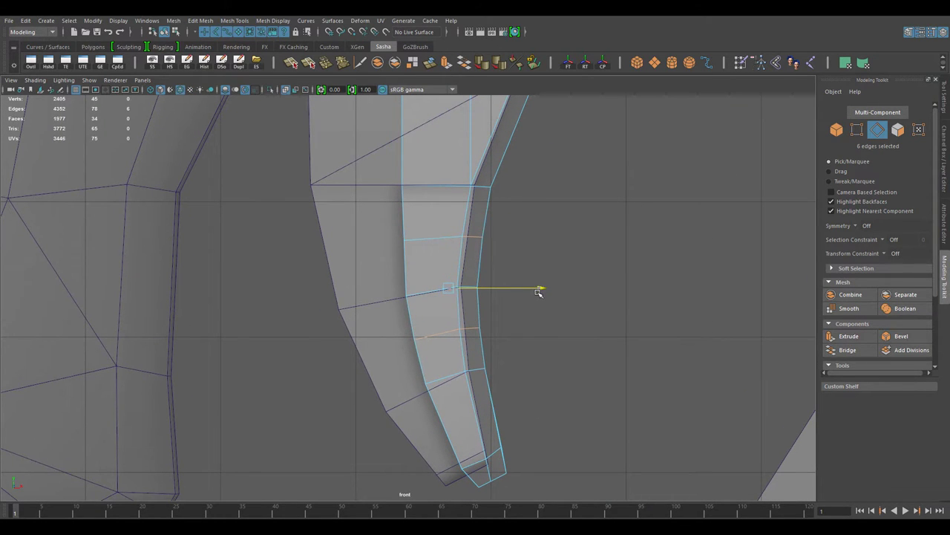
click(442, 331)
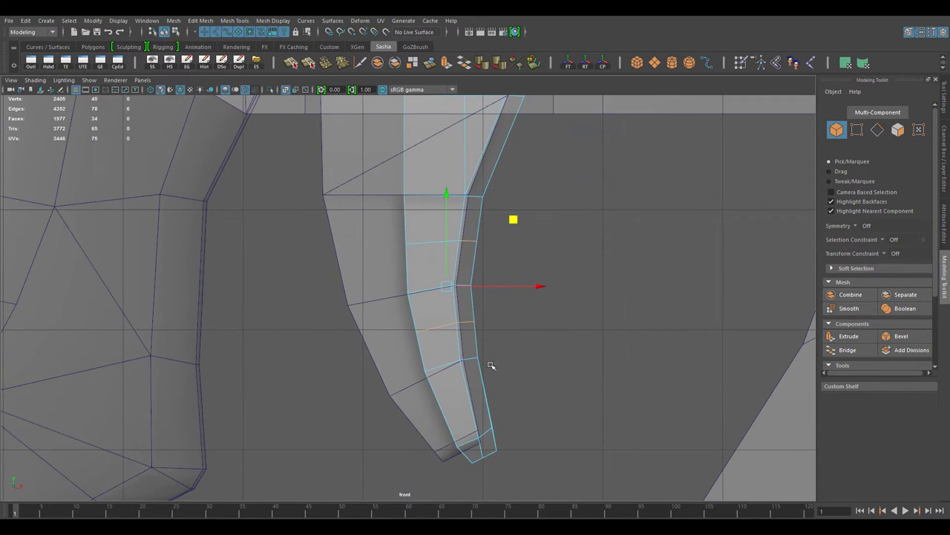
Step: Switch to vertex mode and Multi-Cut new edges across the trigger in front view
scroll(491, 365, up, 2)
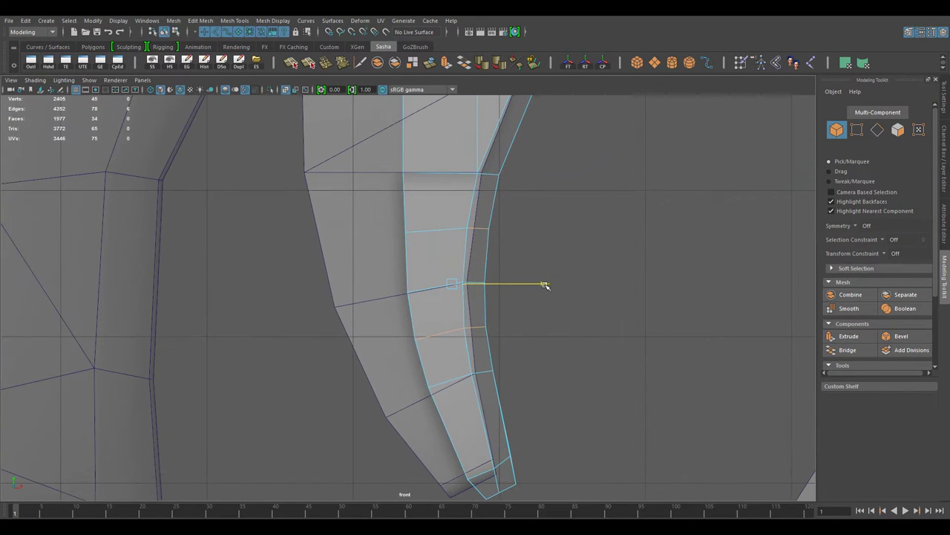
alt+middle_drag(356, 390, 362, 384)
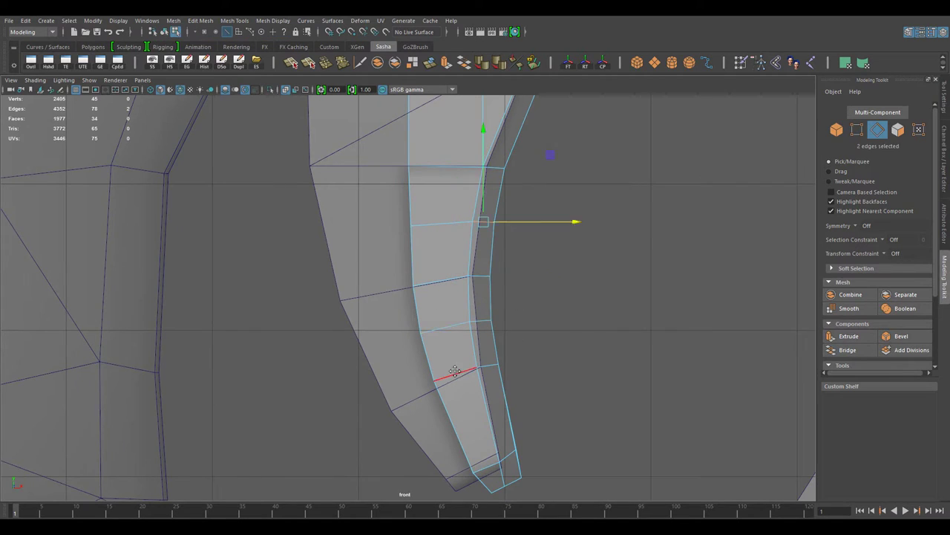
alt+middle_drag(455, 371, 444, 384)
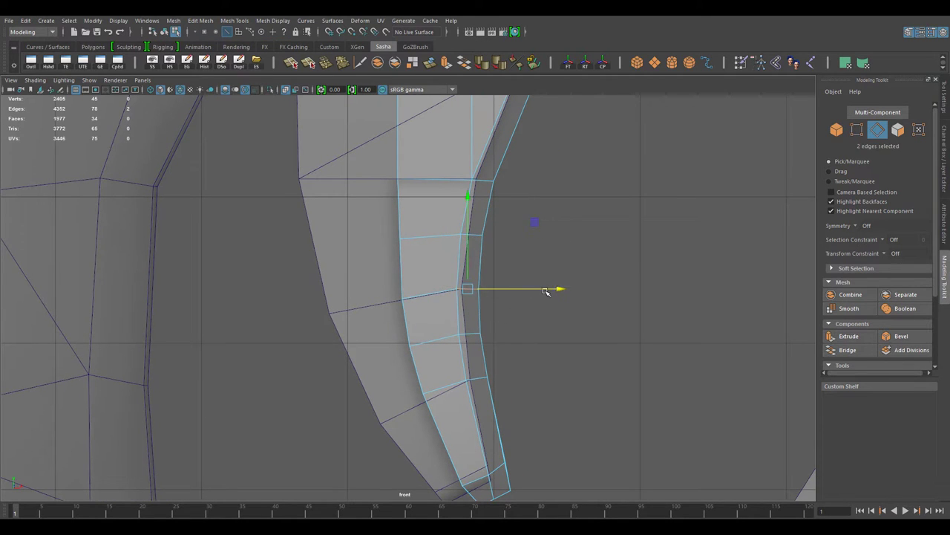
scroll(546, 291, up, 2)
key(F9)
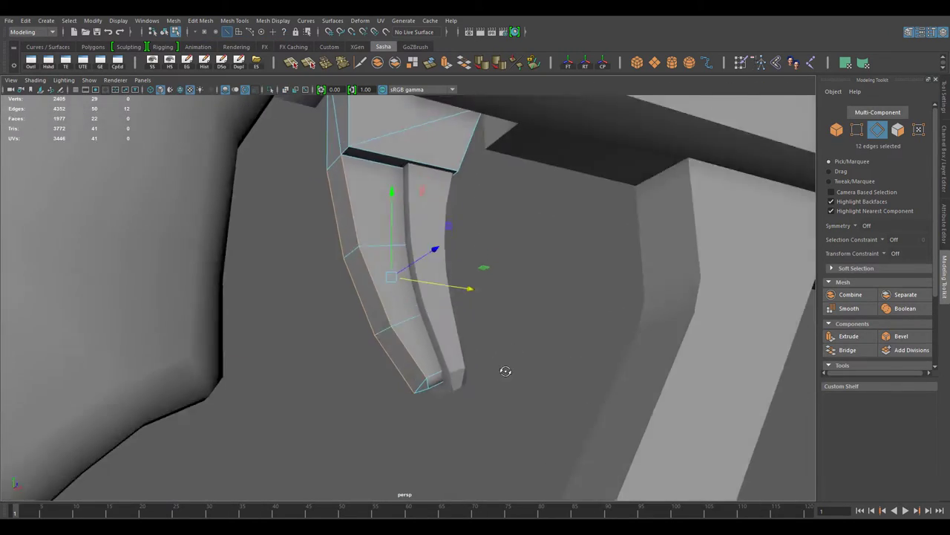
alt+drag(505, 371, 524, 357)
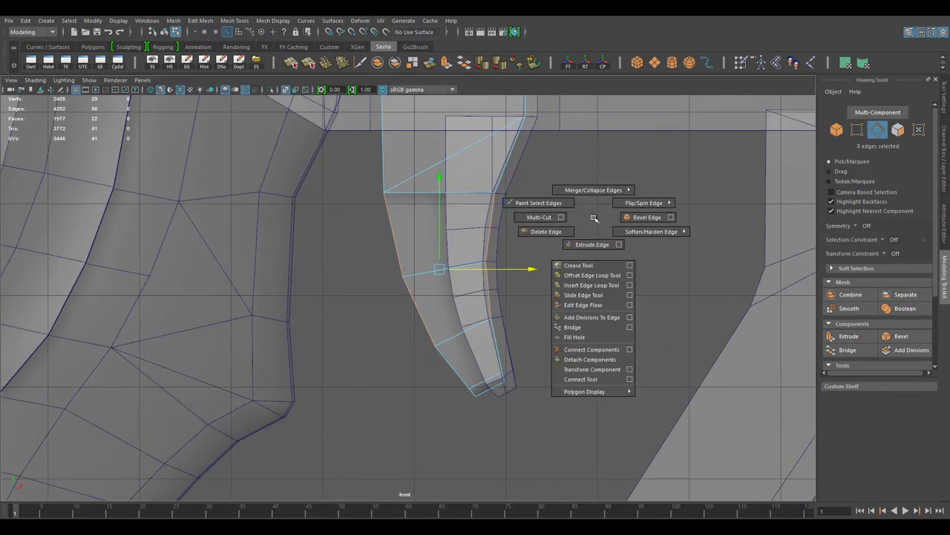
shift+right_drag(594, 216, 549, 282)
Step: Reposition the trigger's vertices, checking them in the four-view layout and perspective
key(F8)
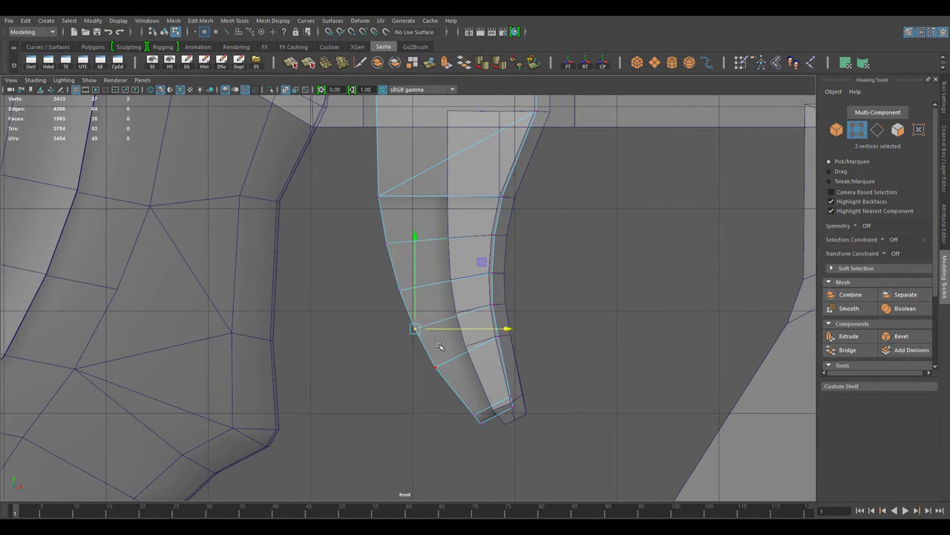
key(space)
key(space)
scroll(320, 351, up, 3)
key(space)
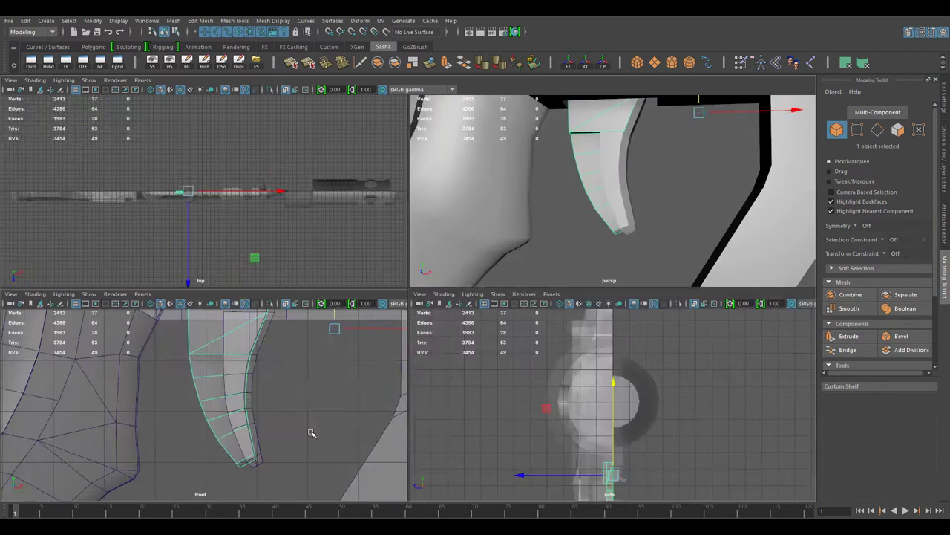
key(space)
scroll(518, 340, up, 3)
alt+drag(505, 261, 380, 265)
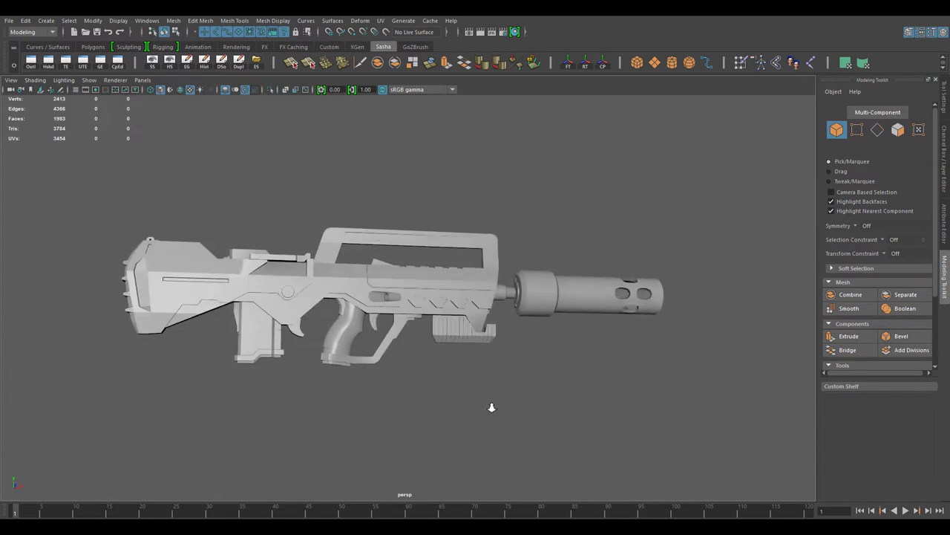
Step: Add edges at the trigger guard's bend from the front view
key(space)
key(space)
scroll(451, 384, up, 2)
key(ctrl+F10)
shift+right_drag(571, 247, 572, 405)
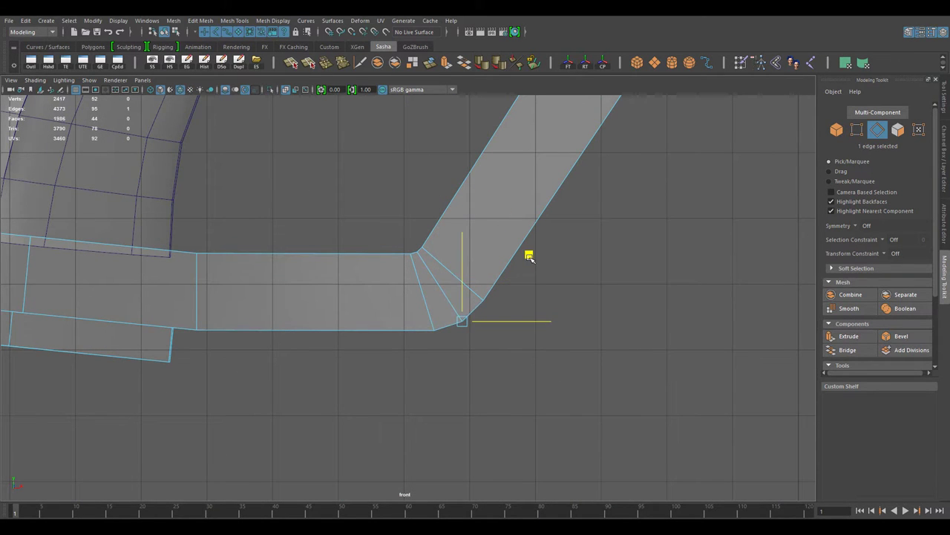
key(space)
key(space)
alt+drag(369, 225, 416, 245)
scroll(446, 320, up, 3)
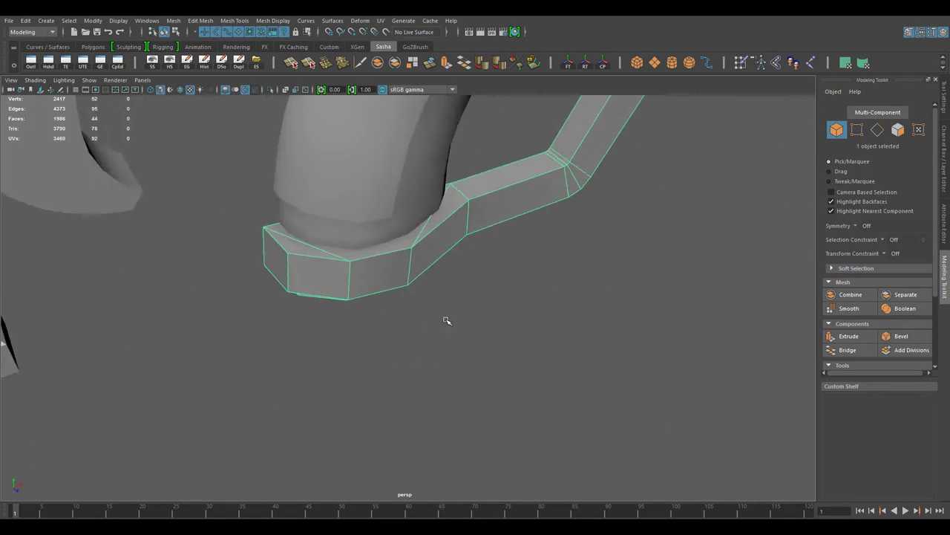
mouse_move(447, 320)
alt+mouse_down()
mouse_move(451, 378)
mouse_move(435, 339)
mouse_move(339, 325)
mouse_move(416, 297)
mouse_move(445, 319)
mouse_move(483, 312)
alt+mouse_up()
Step: Select an edge loop on the trigger guard flange and adjust it with the edge tools
key(F10)
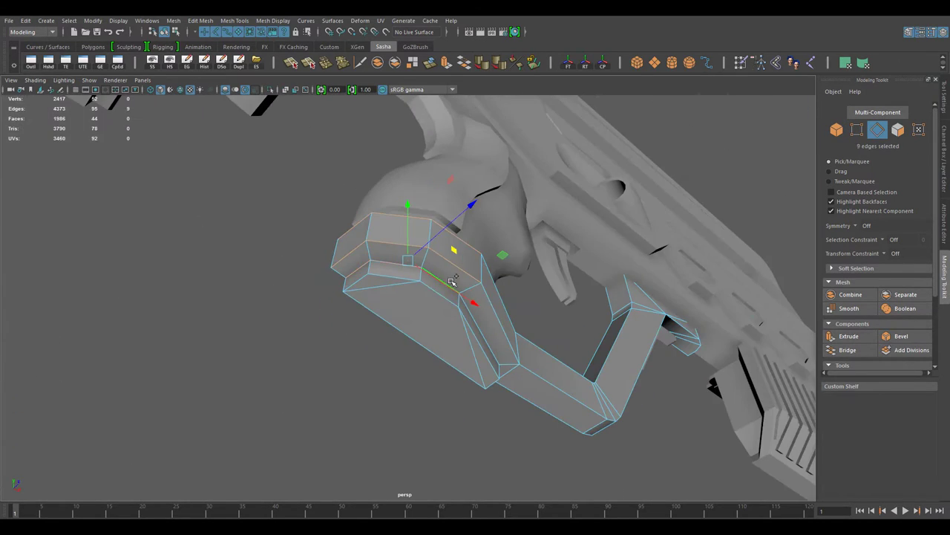
shift+double_click(453, 280)
mouse_move(453, 280)
alt+mouse_down()
mouse_move(394, 384)
mouse_move(405, 376)
mouse_move(396, 437)
mouse_move(556, 355)
alt+mouse_up()
shift+right_drag(556, 355, 546, 518)
mouse_move(549, 490)
alt+mouse_down()
mouse_move(494, 408)
mouse_move(526, 386)
mouse_move(453, 339)
alt+mouse_up()
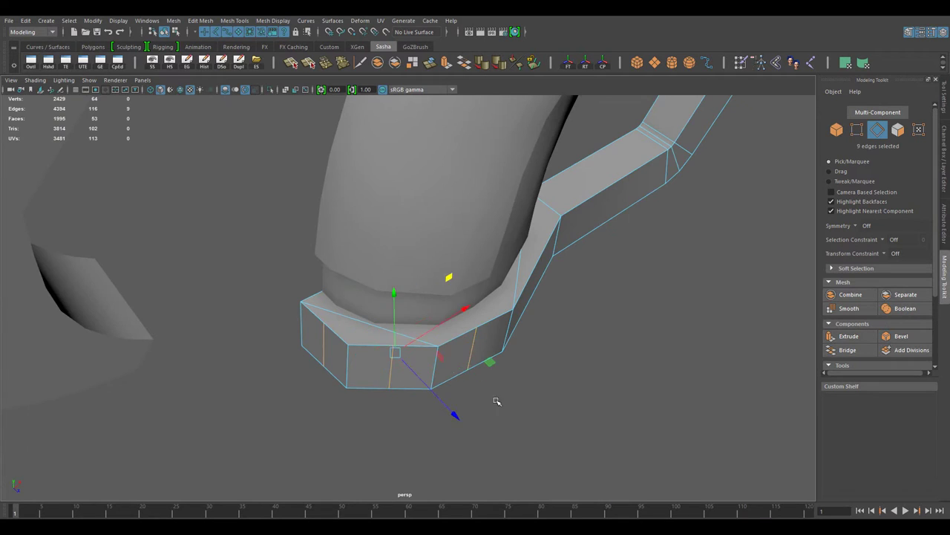
drag(496, 401, 483, 392)
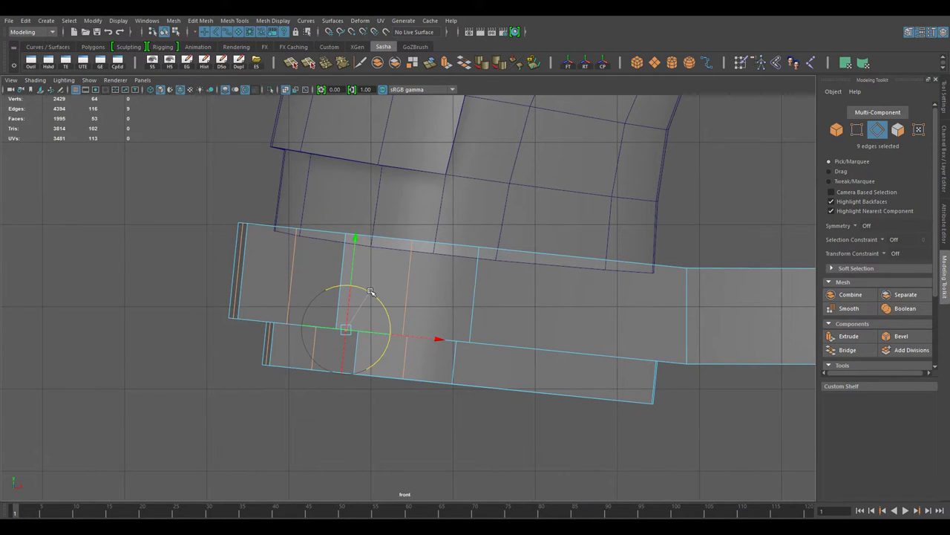
Step: Select a single flange edge and align it with the bend in front and perspective views
mouse_move(413, 301)
alt+mouse_down()
mouse_move(468, 377)
mouse_move(361, 346)
alt+mouse_up()
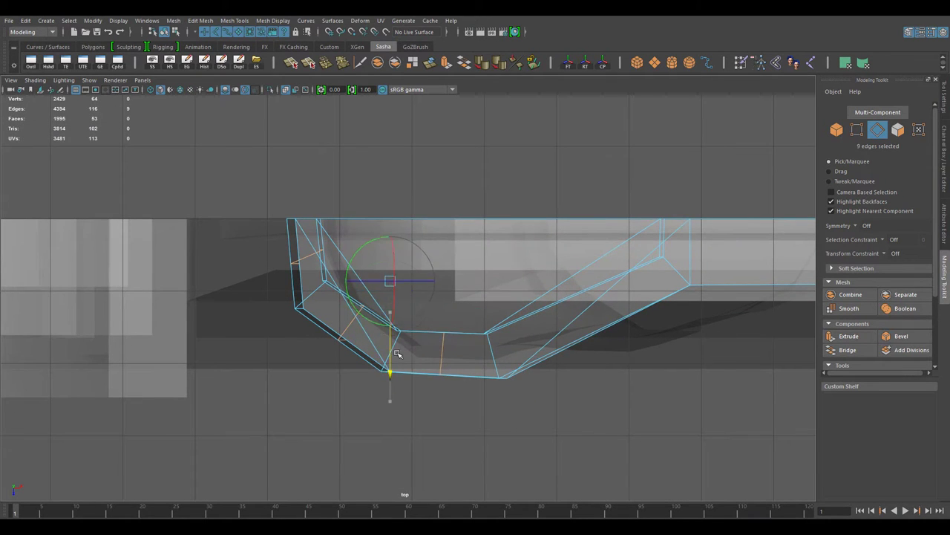
mouse_move(483, 285)
alt+mouse_down()
mouse_move(467, 275)
mouse_move(467, 356)
mouse_move(477, 348)
mouse_move(433, 392)
alt+mouse_up()
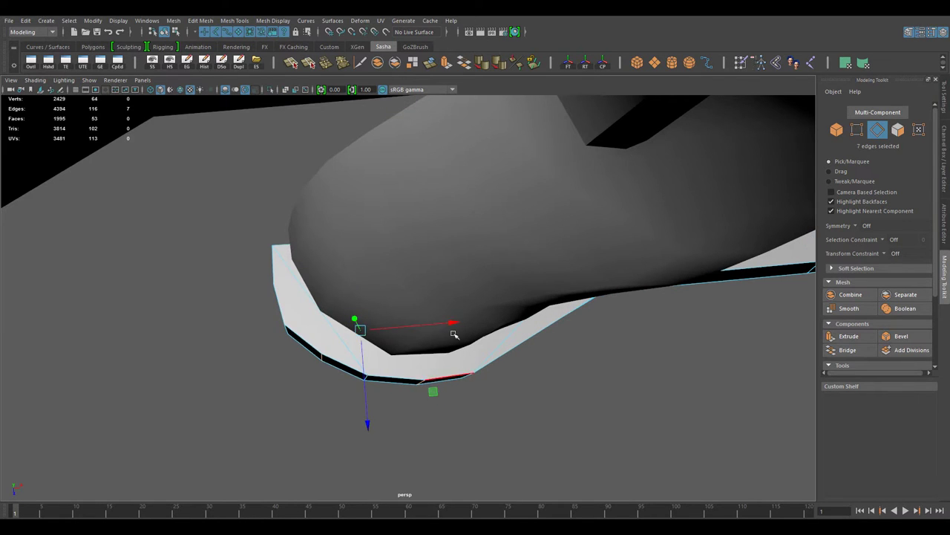
click(454, 335)
alt+drag(455, 335, 337, 340)
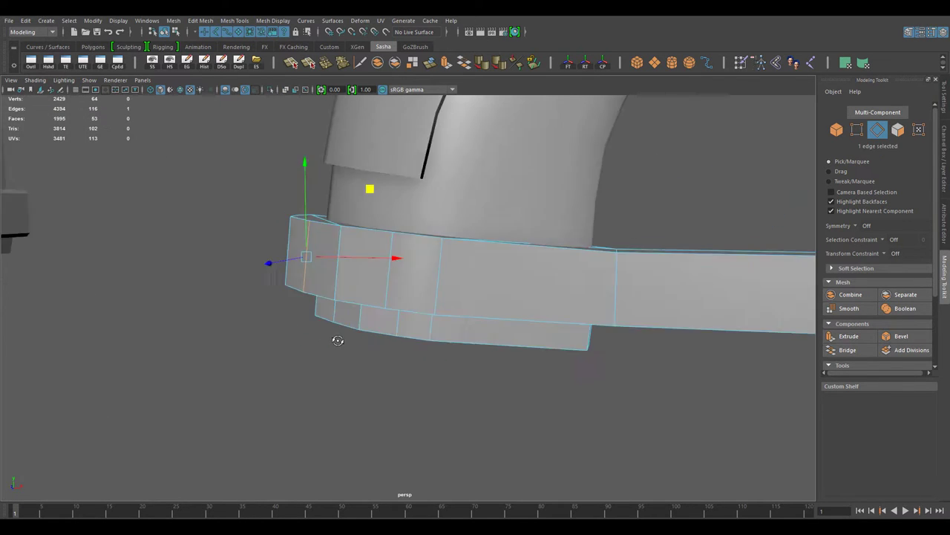
right_drag(483, 255, 541, 229)
key(space)
key(space)
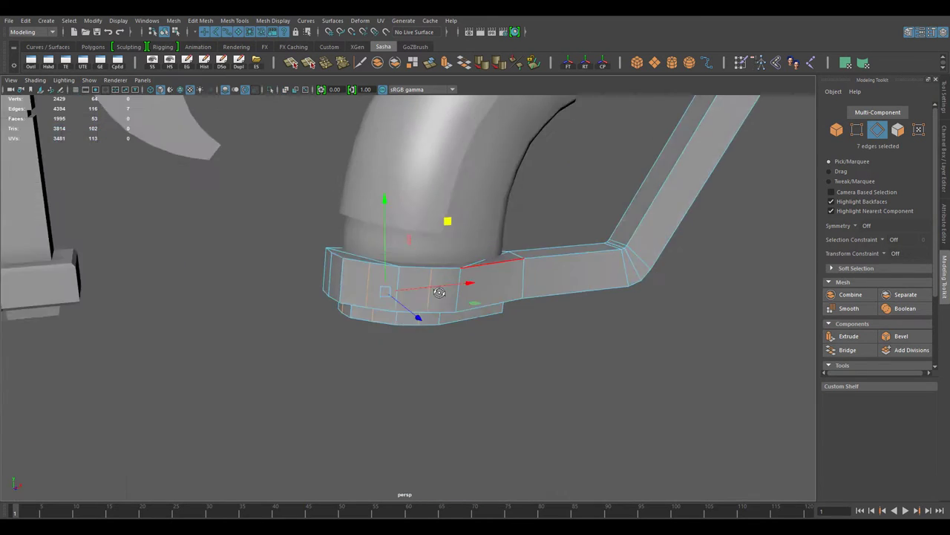
mouse_move(444, 329)
alt+mouse_down()
mouse_move(335, 409)
mouse_move(521, 317)
alt+mouse_up()
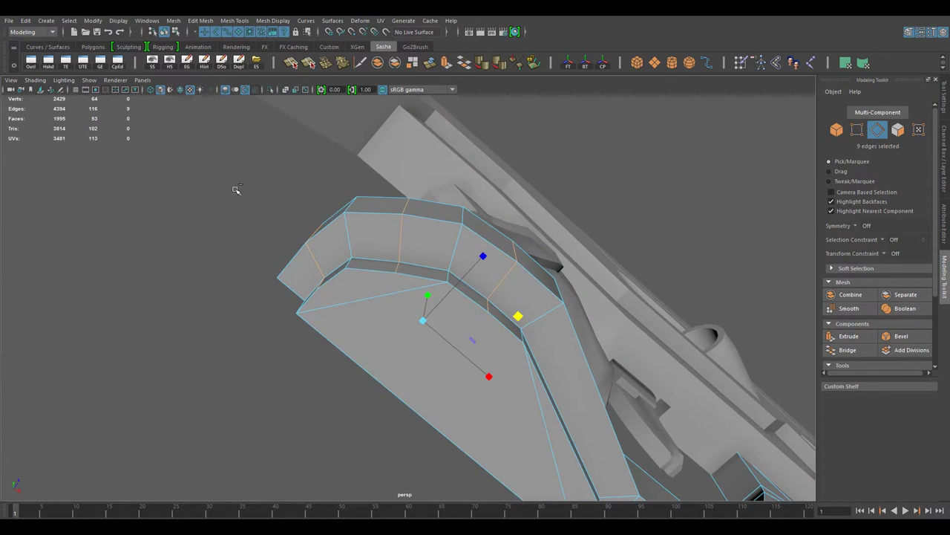
Step: Inspect the flange from several angles and move a remaining edge to even its curve
mouse_move(236, 190)
alt+mouse_down()
mouse_move(441, 380)
mouse_move(525, 333)
alt+mouse_up()
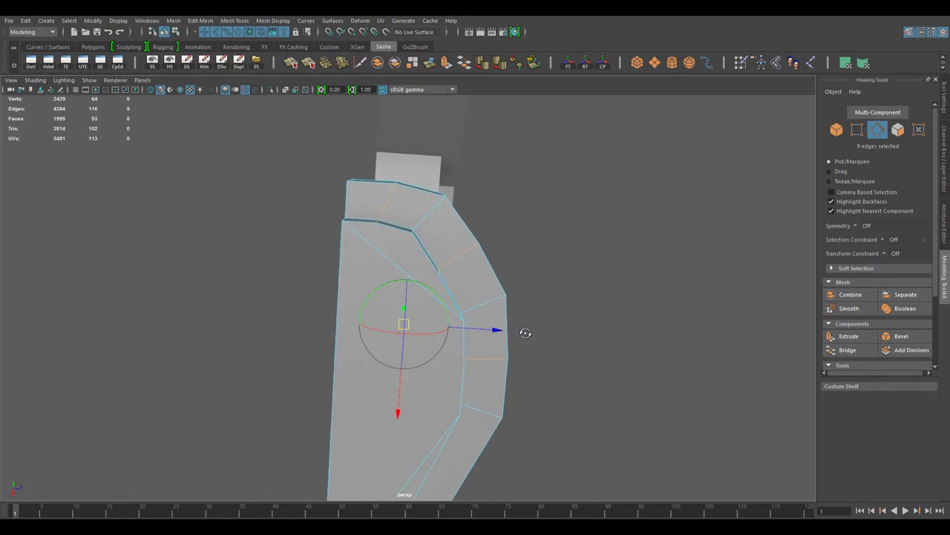
mouse_move(371, 211)
alt+mouse_down()
mouse_move(382, 292)
mouse_move(557, 297)
mouse_move(490, 297)
mouse_move(515, 286)
mouse_move(717, 384)
mouse_move(470, 253)
alt+mouse_up()
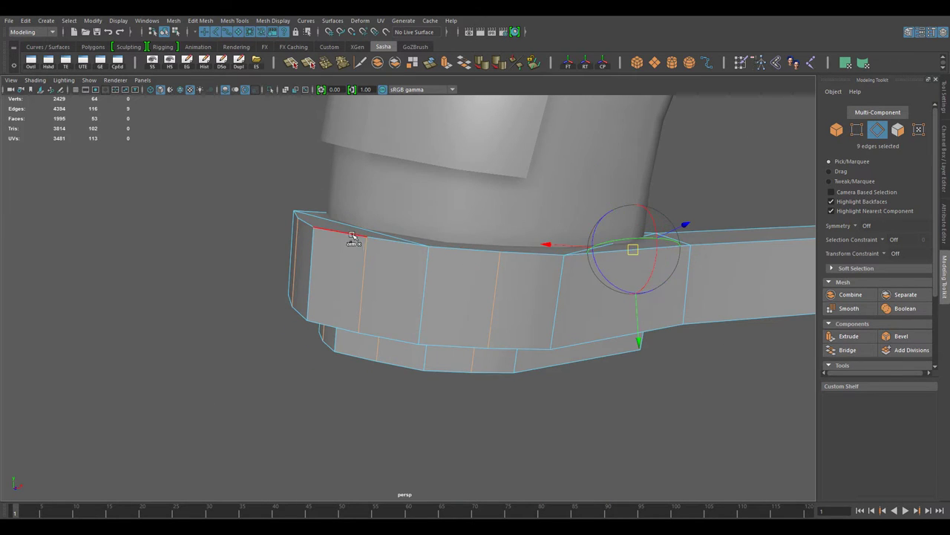
mouse_move(352, 237)
alt+mouse_down()
mouse_move(620, 382)
mouse_move(520, 223)
mouse_move(572, 230)
mouse_move(653, 328)
alt+mouse_up()
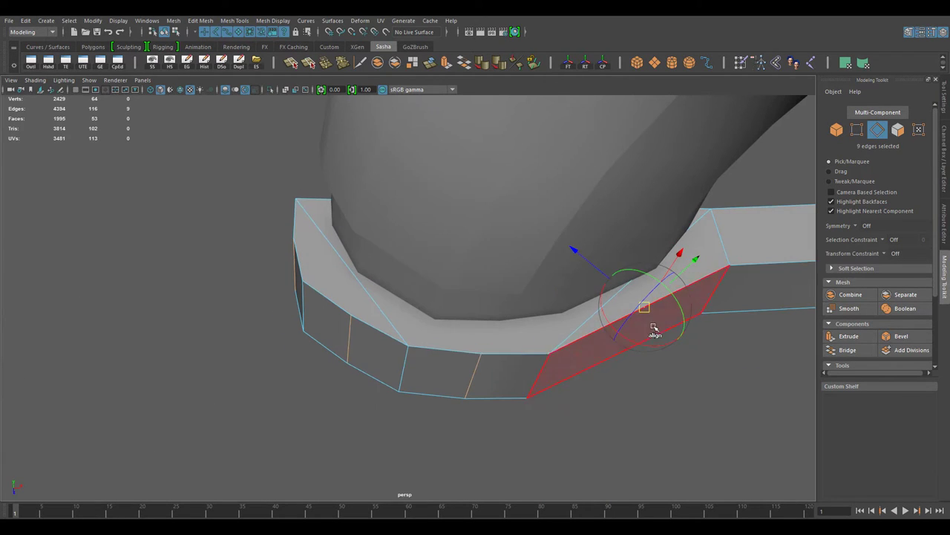
alt+drag(499, 336, 590, 417)
mouse_move(394, 297)
alt+mouse_down()
mouse_move(542, 322)
mouse_move(375, 250)
alt+mouse_up()
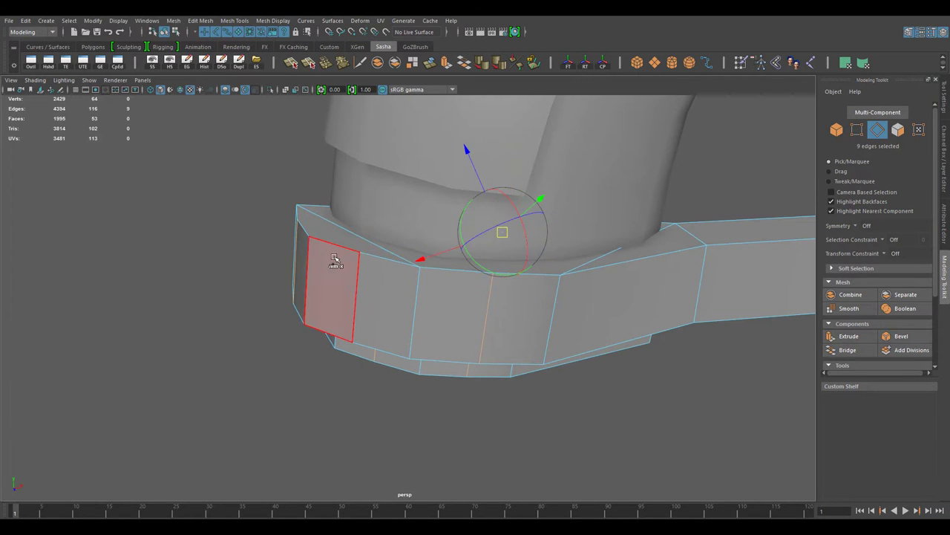
mouse_move(338, 275)
alt+mouse_down()
mouse_move(435, 319)
mouse_move(505, 335)
mouse_move(509, 311)
mouse_move(287, 359)
alt+mouse_up()
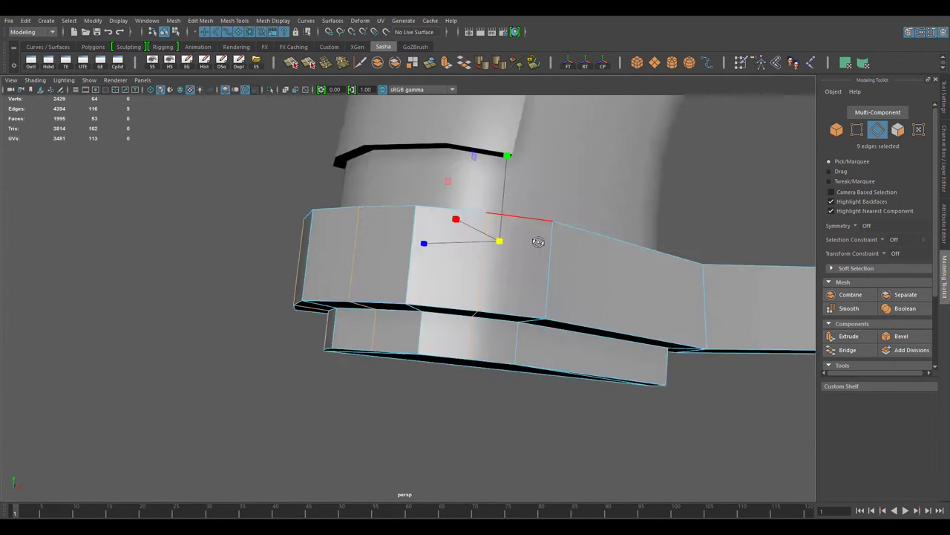
key(space)
key(space)
mouse_move(632, 227)
alt+mouse_down()
mouse_move(564, 261)
mouse_move(405, 201)
mouse_move(460, 254)
alt+mouse_up()
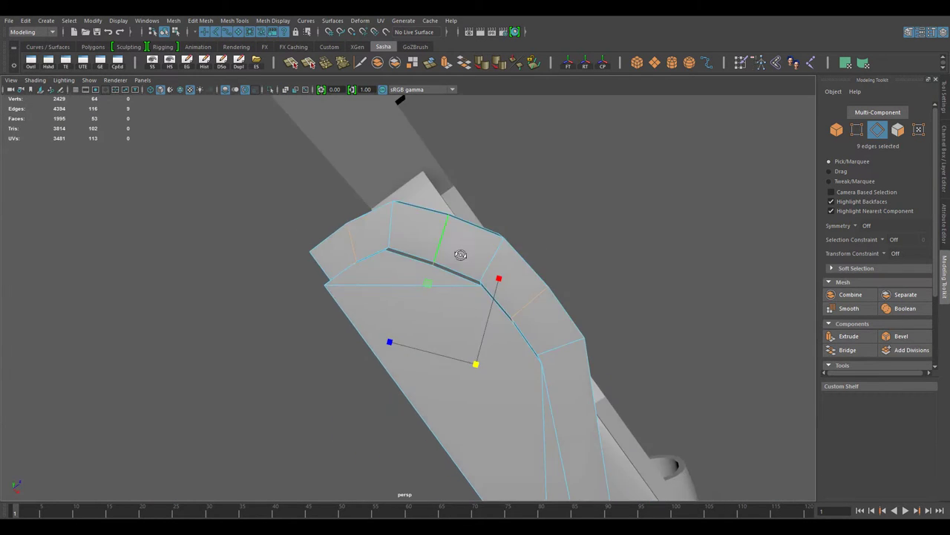
mouse_move(547, 325)
alt+mouse_down()
mouse_move(515, 361)
mouse_move(378, 314)
mouse_move(374, 263)
mouse_move(475, 335)
mouse_move(537, 319)
mouse_move(734, 354)
mouse_move(522, 339)
alt+mouse_up()
mouse_move(491, 310)
alt+mouse_down()
mouse_move(377, 311)
mouse_move(335, 344)
mouse_move(465, 450)
mouse_move(461, 276)
mouse_move(532, 349)
mouse_move(513, 277)
mouse_move(401, 312)
mouse_move(352, 315)
mouse_move(452, 371)
mouse_move(483, 314)
alt+mouse_up()
click(513, 278)
Step: Return to object mode, frame the whole rifle and select the trigger guard piece
key(F8)
key(a)
scroll(405, 270, up, 5)
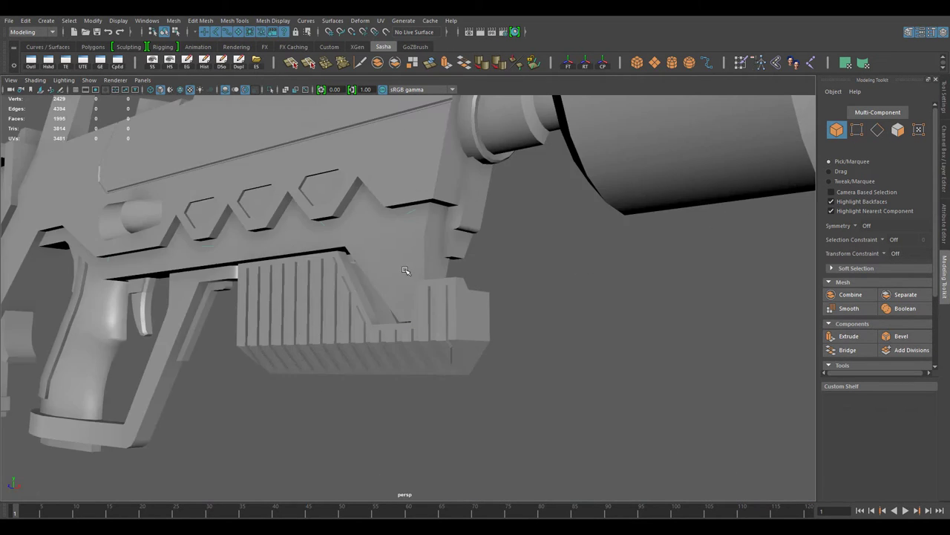
click(404, 269)
key(a)
alt+drag(446, 282, 488, 272)
scroll(488, 271, up, 5)
Step: Select the edges along the guard, then go back to object mode with the whole rifle in view
right_click(482, 243)
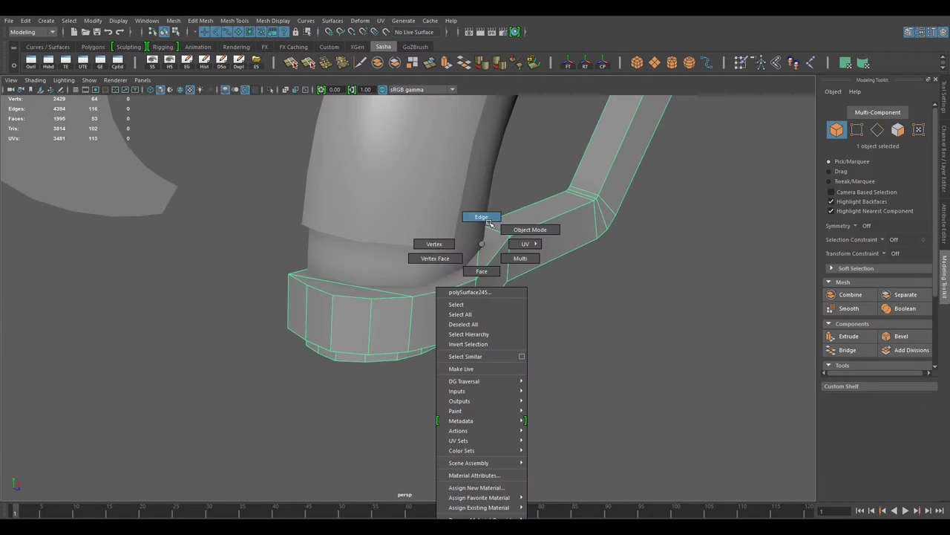
click(489, 222)
mouse_move(488, 222)
alt+mouse_down()
mouse_move(520, 245)
mouse_move(649, 228)
alt+mouse_up()
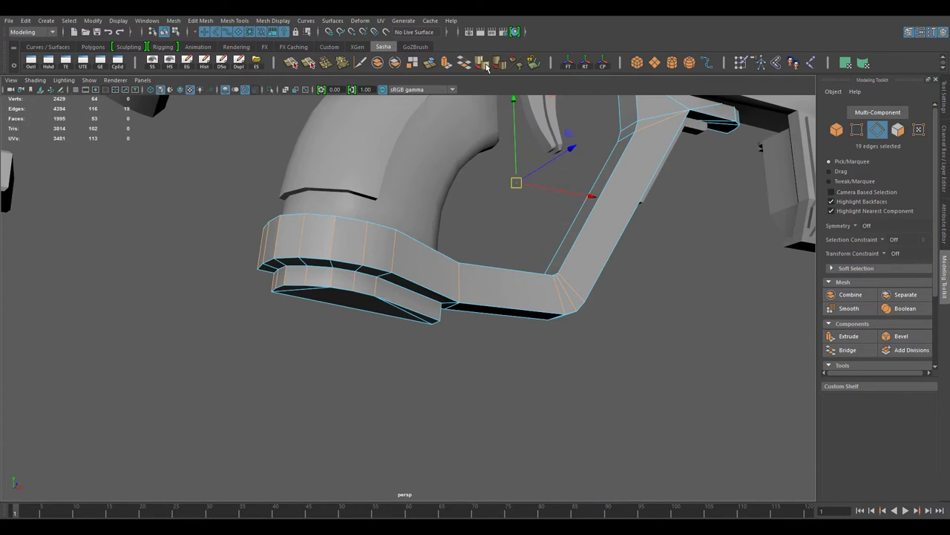
key(F8)
scroll(528, 367, down, 3)
scroll(414, 327, down, 3)
alt+drag(414, 327, 386, 297)
Step: Select three edge loops on the suppressor and Connect them with a new middle loop
scroll(384, 261, up, 3)
click(384, 261)
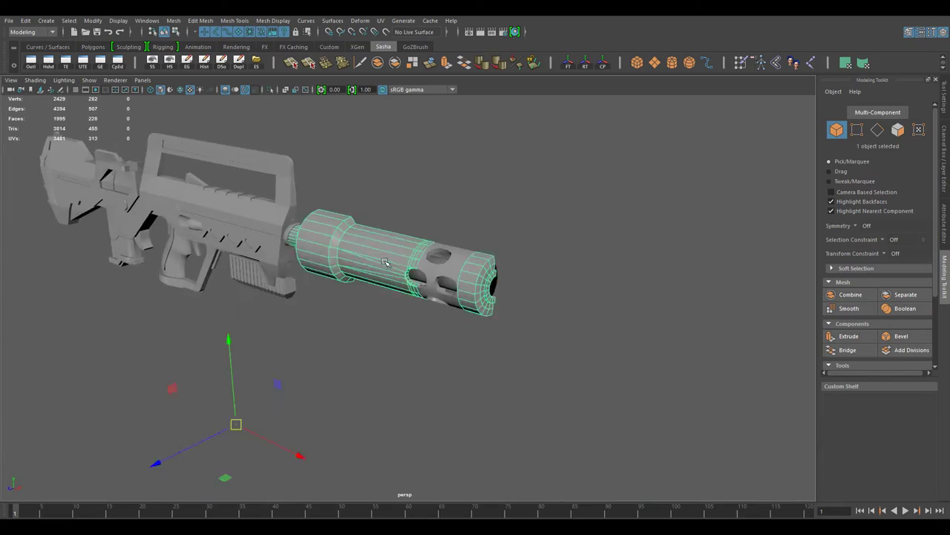
key(F10)
alt+drag(385, 261, 594, 322)
scroll(489, 209, up, 3)
mouse_move(498, 330)
alt+mouse_down()
mouse_move(556, 290)
mouse_move(614, 269)
mouse_move(493, 251)
alt+mouse_up()
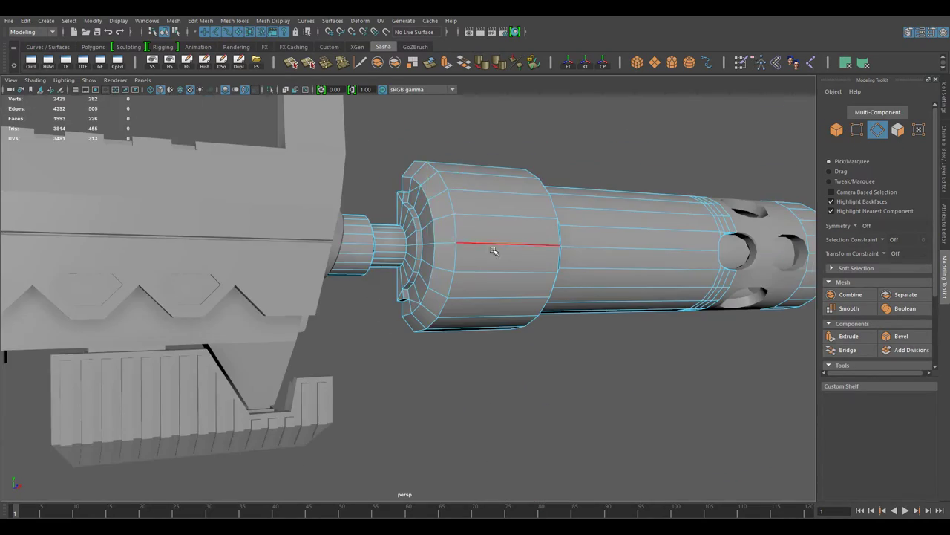
shift+double_click(551, 232)
mouse_move(550, 233)
alt+mouse_down()
mouse_move(467, 293)
mouse_move(526, 288)
mouse_move(522, 296)
mouse_move(467, 291)
mouse_move(497, 263)
mouse_move(758, 225)
mouse_move(646, 256)
mouse_move(516, 262)
mouse_move(630, 166)
alt+mouse_up()
scroll(467, 292, up, 3)
shift+double_click(524, 297)
shift+double_click(646, 257)
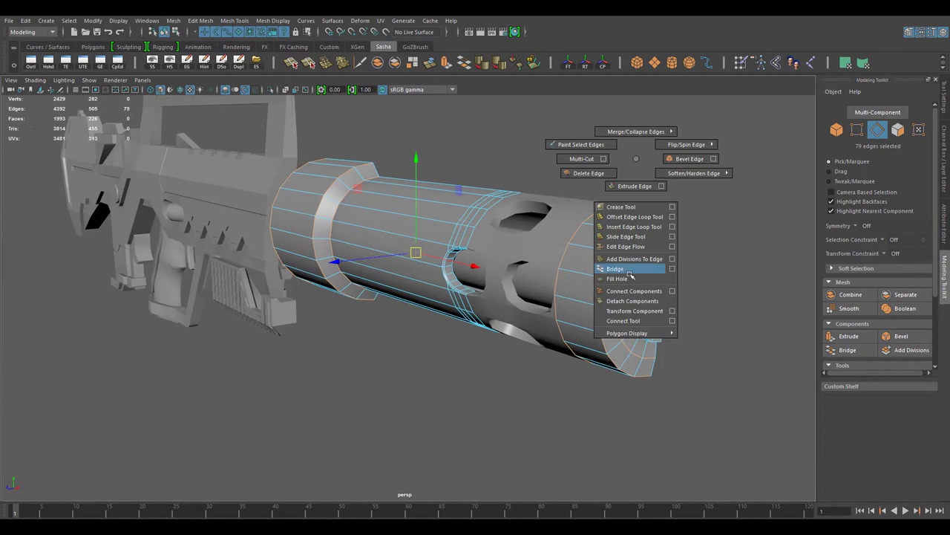
shift+right_drag(631, 165, 636, 270)
Step: Check the new loop in the side view and frame the suppressor in perspective
mouse_move(544, 328)
alt+mouse_down()
mouse_move(504, 306)
mouse_move(462, 383)
alt+mouse_up()
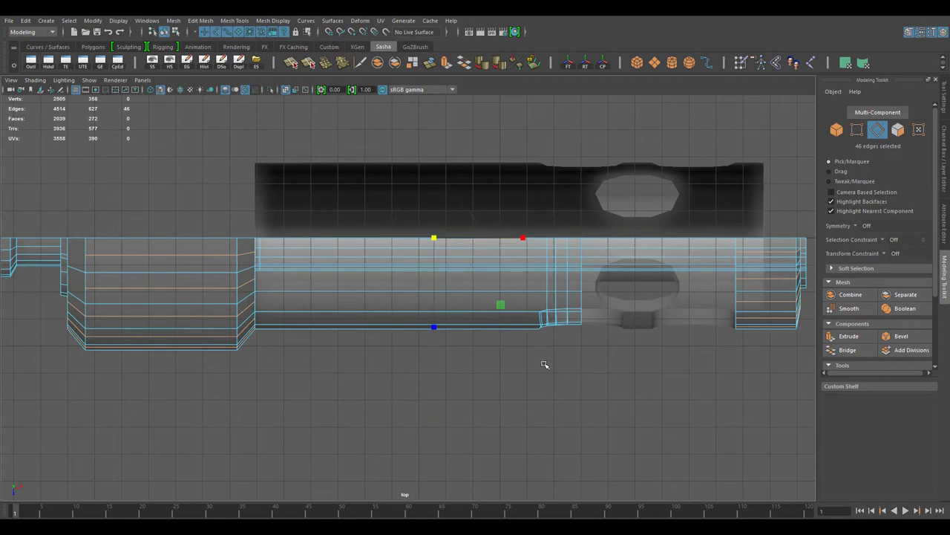
key(space)
key(space)
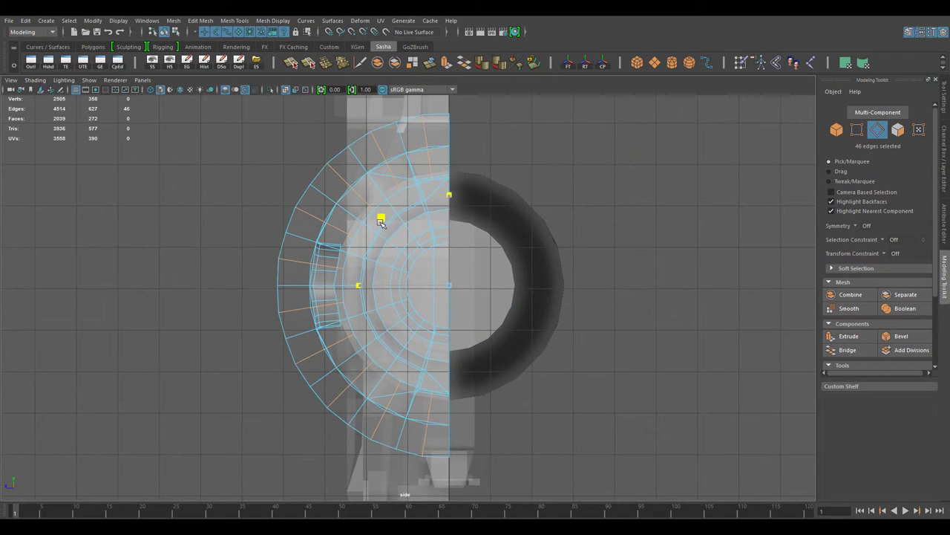
alt+middle_drag(381, 223, 406, 223)
alt+middle_drag(297, 217, 370, 341)
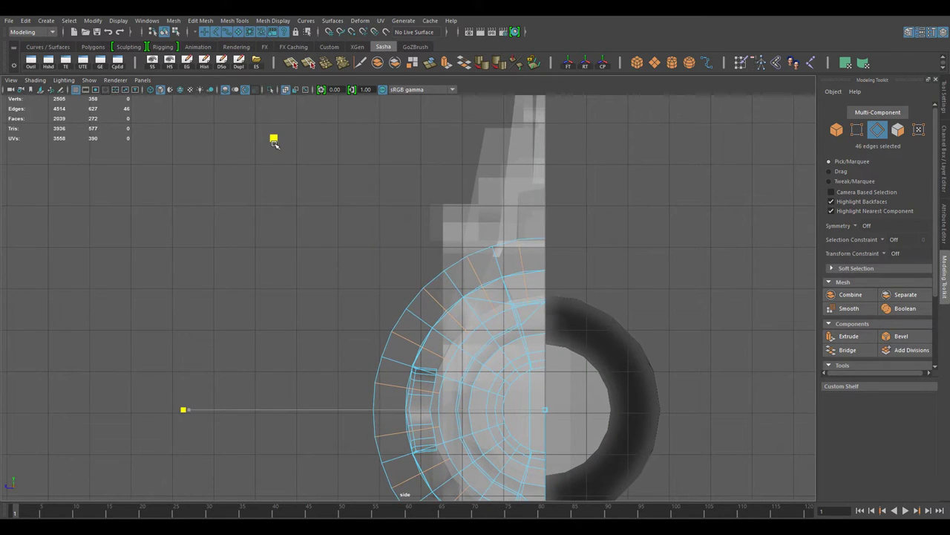
key(space)
key(space)
key(F8)
key(f)
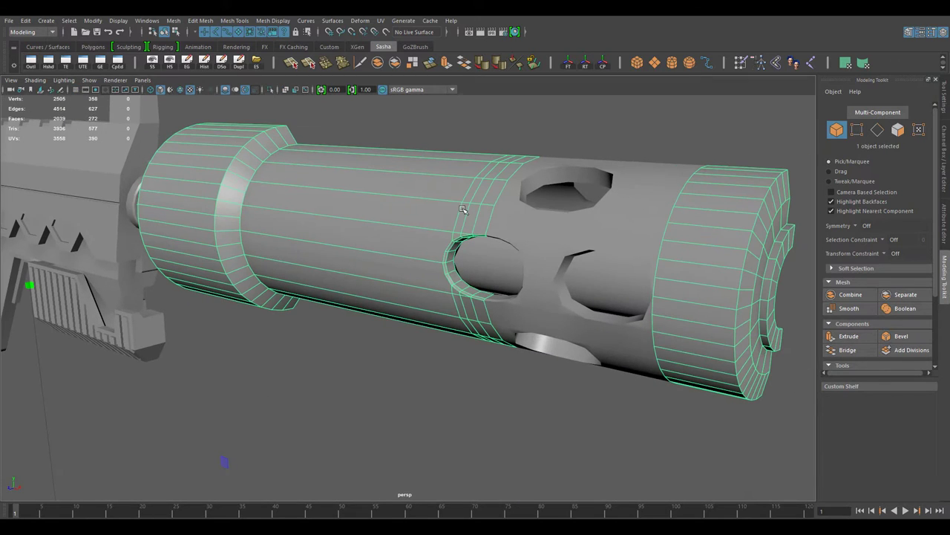
Step: Select and delete the faces of the suppressor's middle barrel section
key(F11)
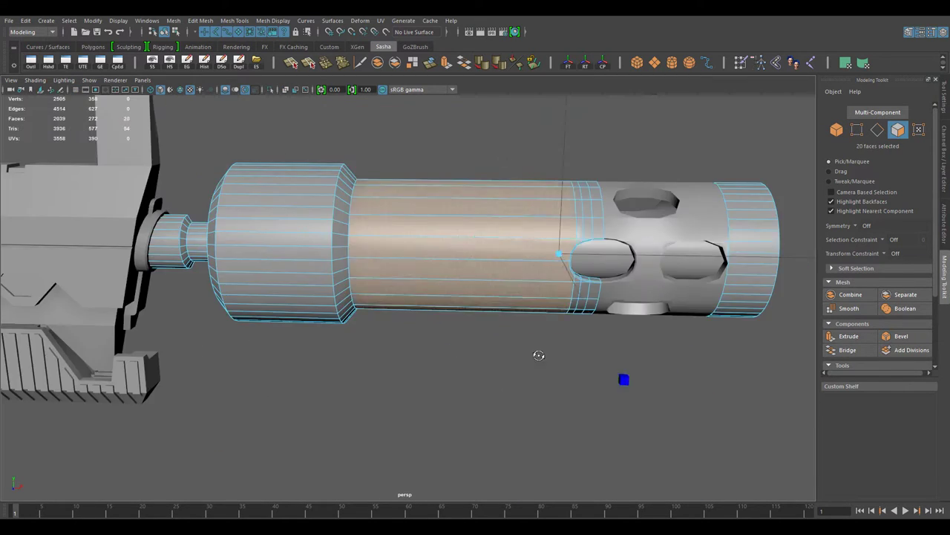
alt+drag(469, 212, 537, 356)
ctrl+alt+drag(467, 297, 573, 356)
key([)
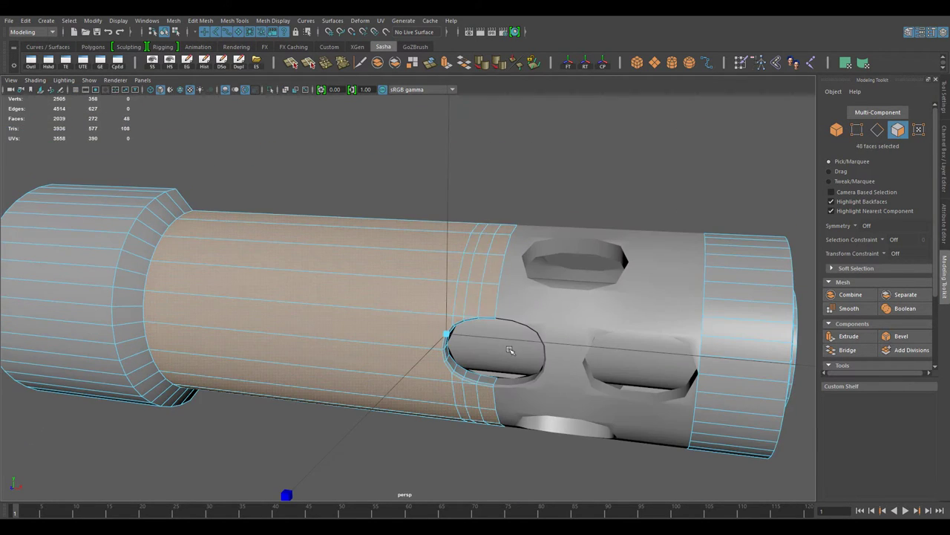
key(Delete)
right_drag(424, 250, 219, 219)
Step: Extrude the open border edges and slide the new ring along X to close the gap
key(ctrl+e)
scroll(232, 270, down, 3)
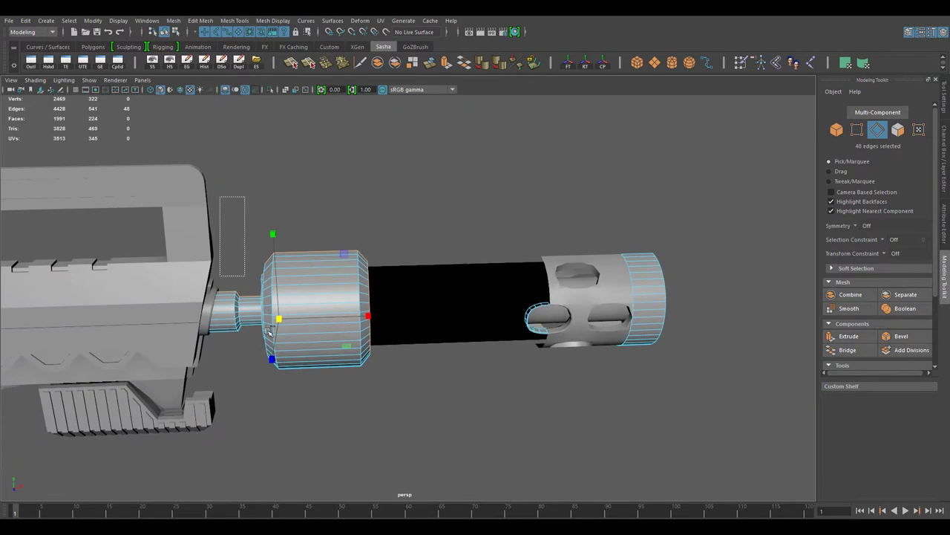
mouse_move(232, 270)
alt+mouse_down()
mouse_move(234, 384)
mouse_move(448, 397)
alt+mouse_up()
scroll(418, 299, up, 2)
drag(408, 280, 639, 282)
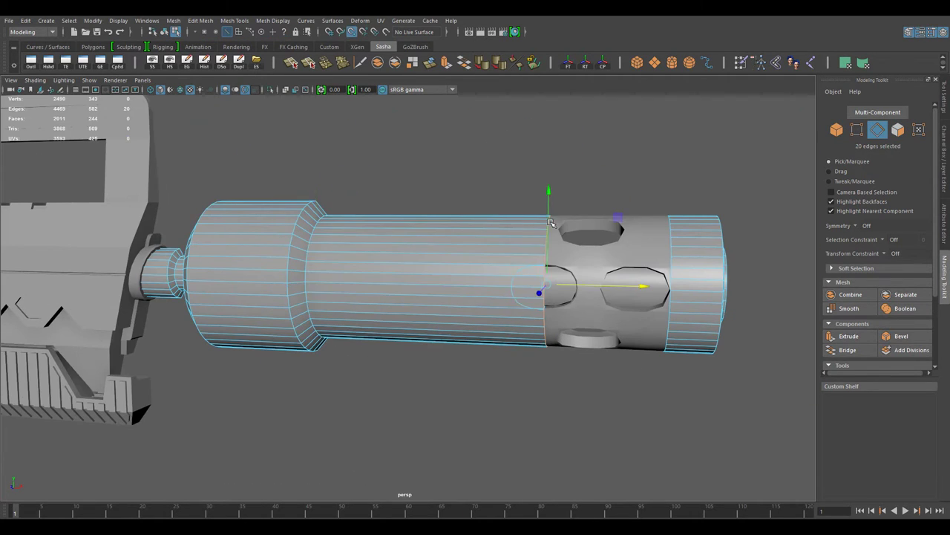
scroll(531, 310, up, 3)
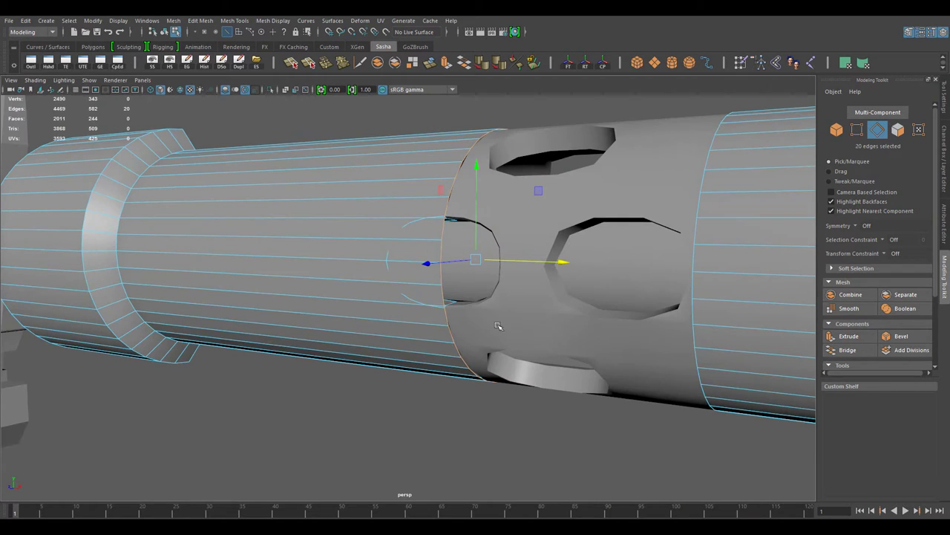
scroll(497, 326, up, 3)
alt+drag(600, 373, 552, 335)
scroll(552, 335, down, 3)
alt+drag(560, 263, 581, 303)
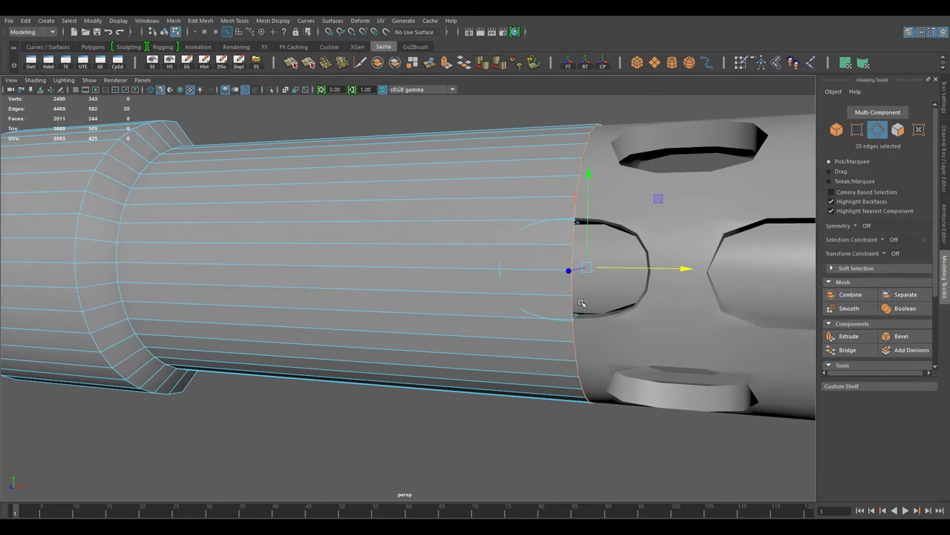
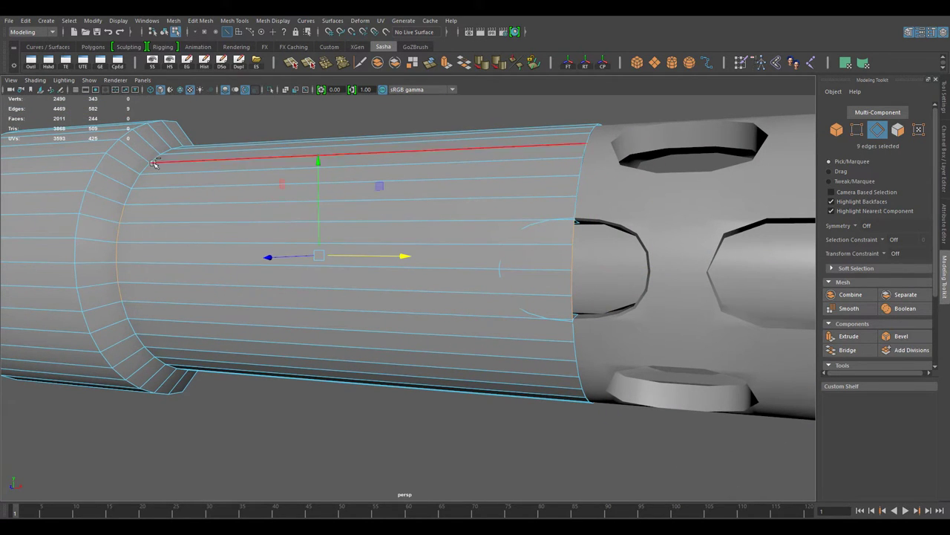
Step: Select the barrel's edge ring and connect it with a new edge loop beside the holes
alt+drag(153, 164, 480, 180)
click(470, 264)
alt+drag(469, 268, 434, 451)
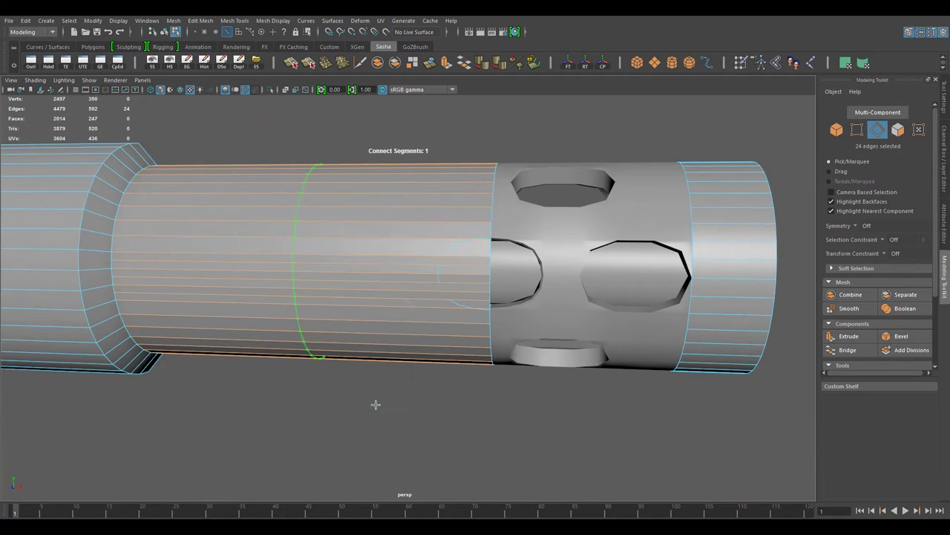
click(256, 282)
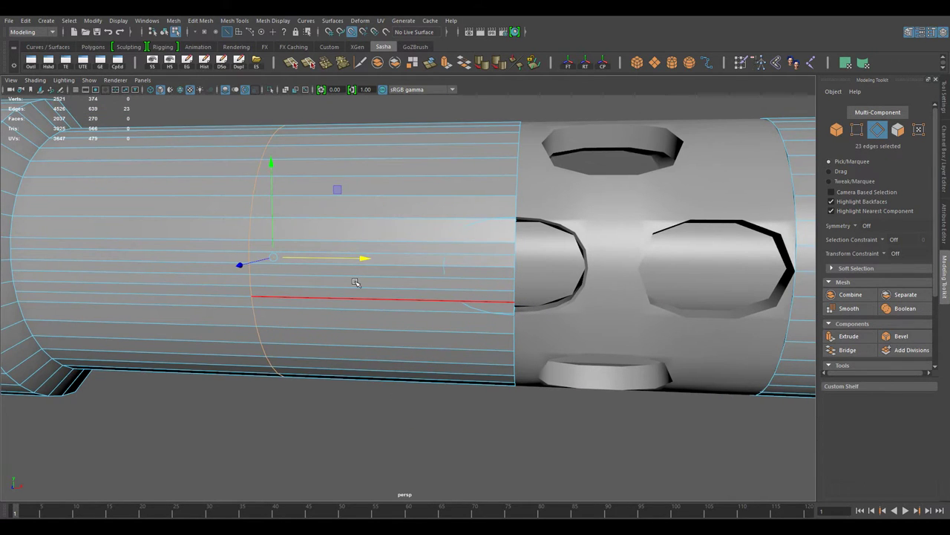
scroll(354, 282, up, 3)
shift+right_drag(476, 141, 468, 278)
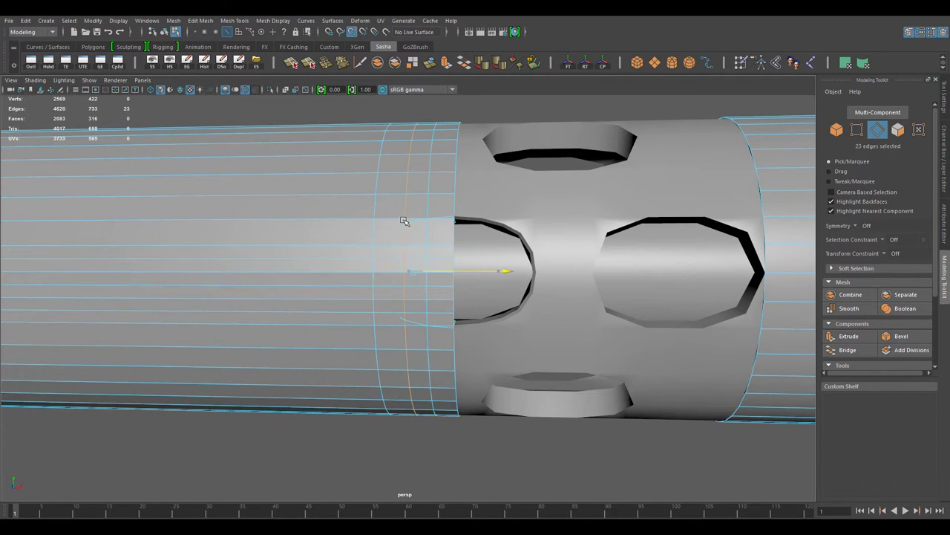
Step: Add another supporting edge loop near the hole, checking the edges in wireframe
alt+drag(407, 225, 462, 338)
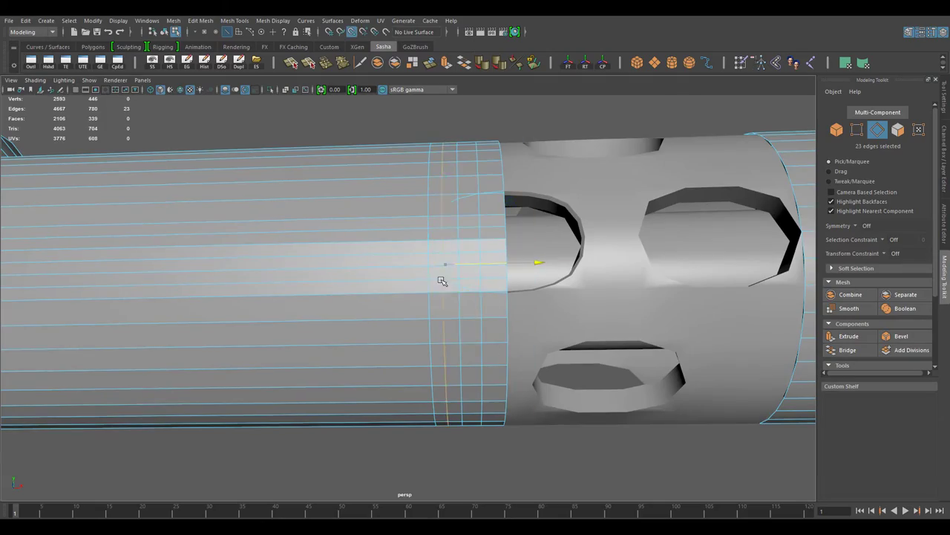
key(4)
mouse_move(442, 281)
alt+mouse_down()
mouse_move(484, 309)
mouse_move(454, 243)
alt+mouse_up()
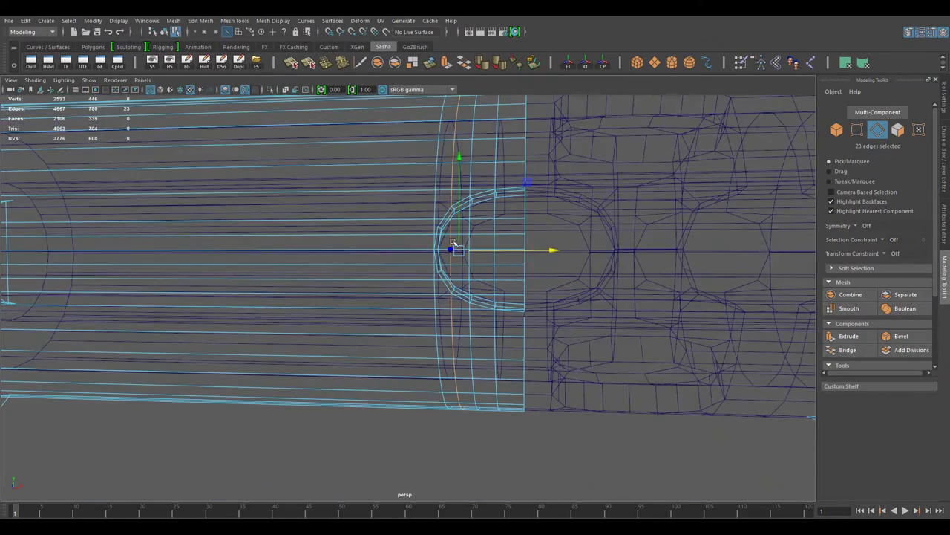
key(g)
mouse_move(461, 206)
alt+mouse_down()
mouse_move(513, 278)
mouse_move(451, 235)
alt+mouse_up()
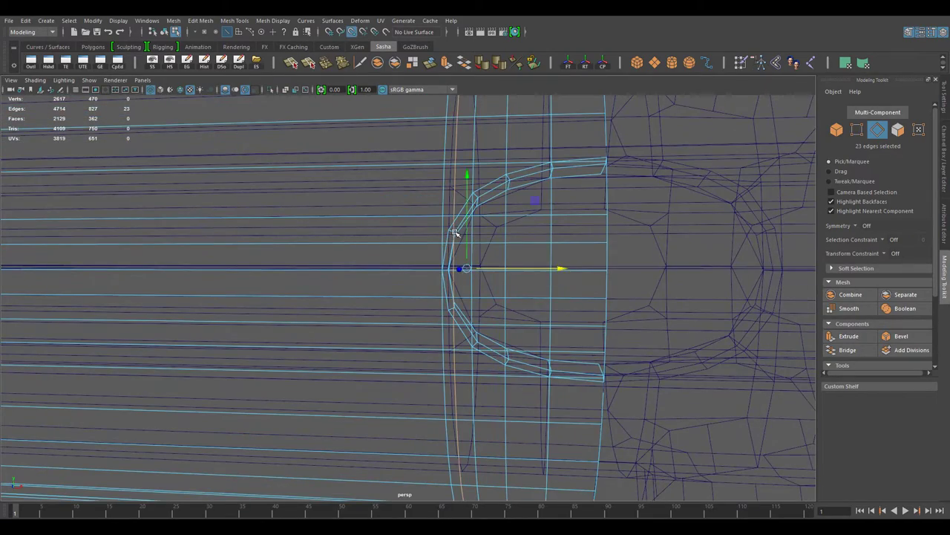
mouse_move(551, 233)
alt+mouse_down()
mouse_move(471, 350)
mouse_move(403, 329)
alt+mouse_up()
key(5)
Step: Return to object selection and zoom in and out to review the new loops
key(F8)
scroll(471, 350, up, 3)
scroll(403, 329, down, 4)
scroll(518, 372, up, 4)
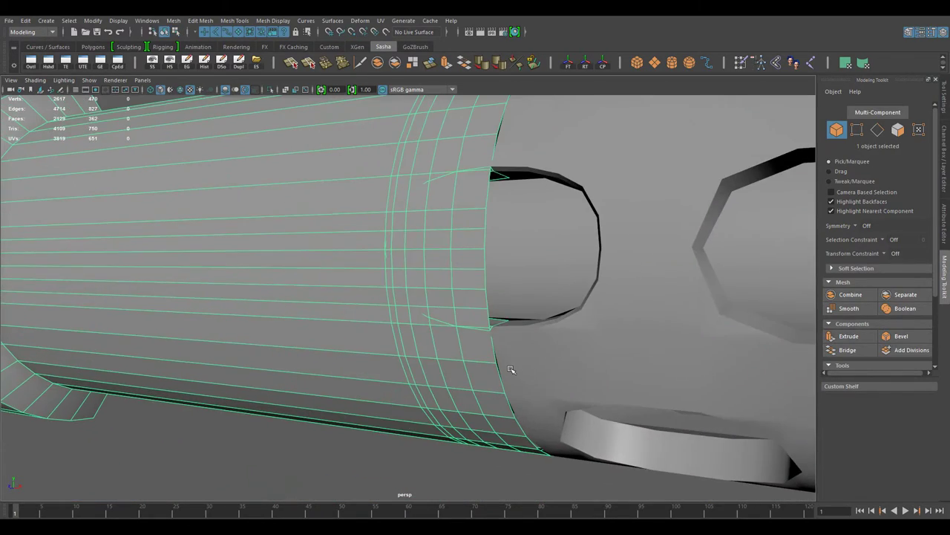
scroll(543, 382, down, 2)
Step: Select the band of ring edges on the barrel, inspect them, then clear the selection
scroll(322, 223, down, 3)
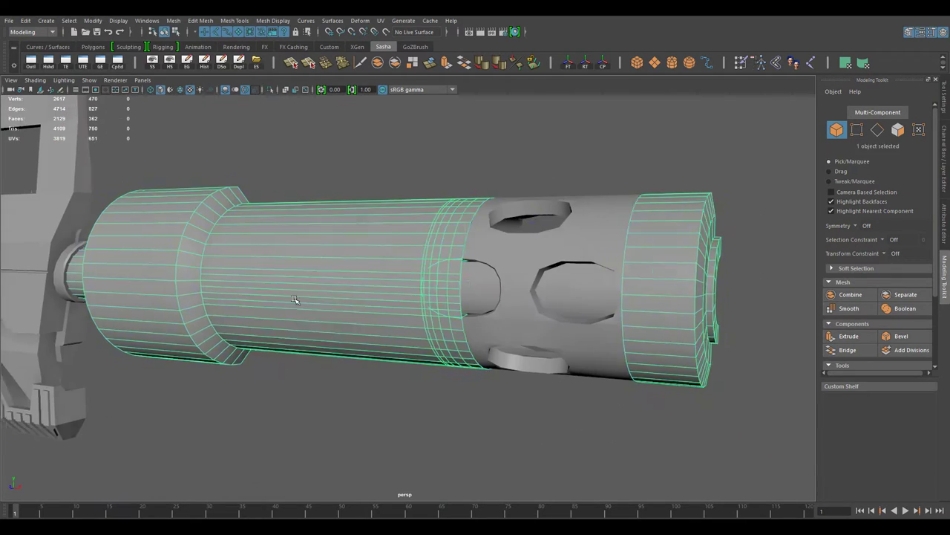
key(F10)
click(329, 258)
double_click(329, 258)
scroll(329, 257, up, 5)
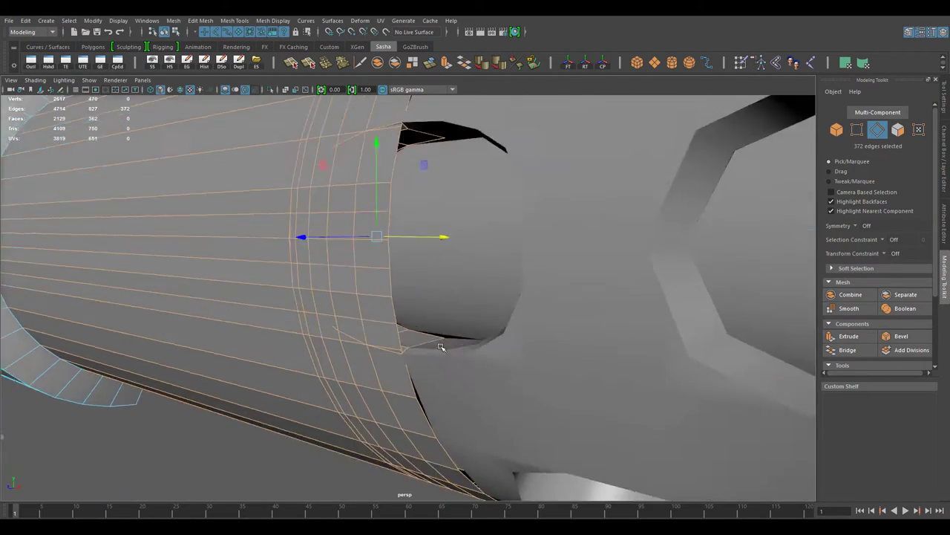
scroll(419, 292, up, 3)
scroll(419, 292, down, 4)
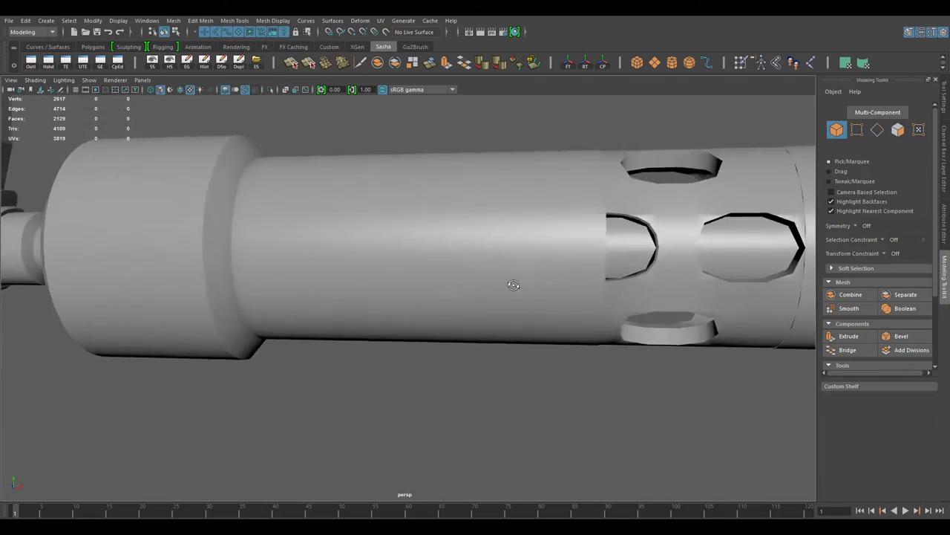
scroll(639, 297, up, 5)
scroll(497, 259, down, 4)
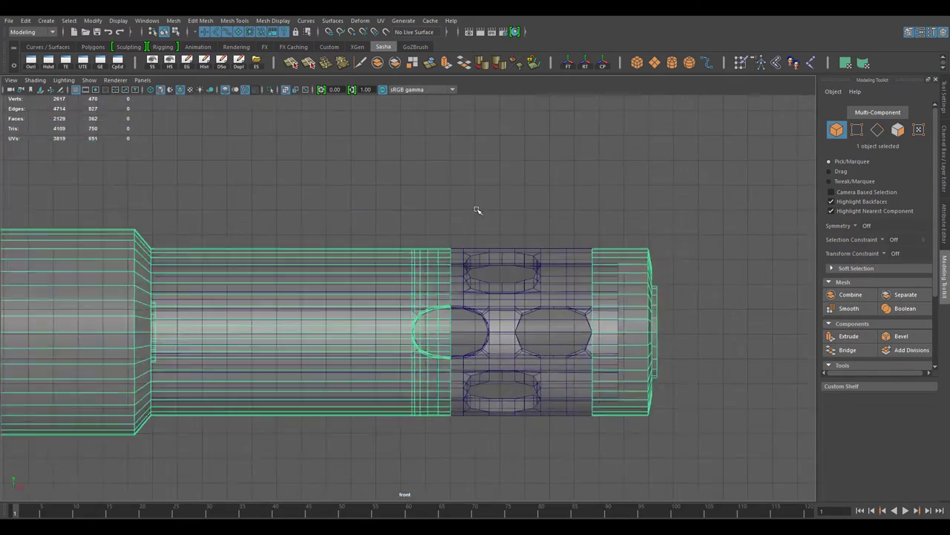
click(479, 208)
Step: Select a face on the barrel in perspective view, then return to object selection
scroll(560, 321, up, 4)
key(space)
key(space)
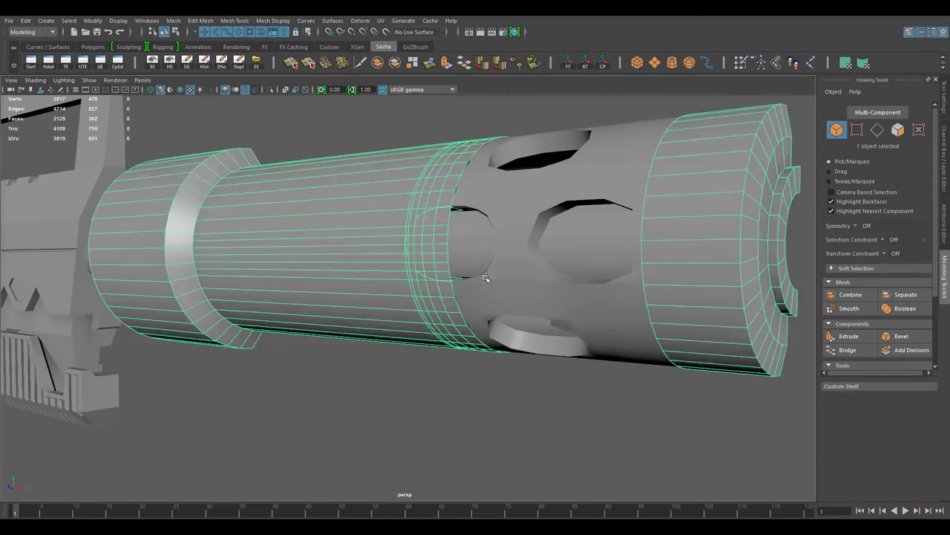
scroll(530, 290, up, 5)
click(503, 199)
right_drag(554, 237, 587, 225)
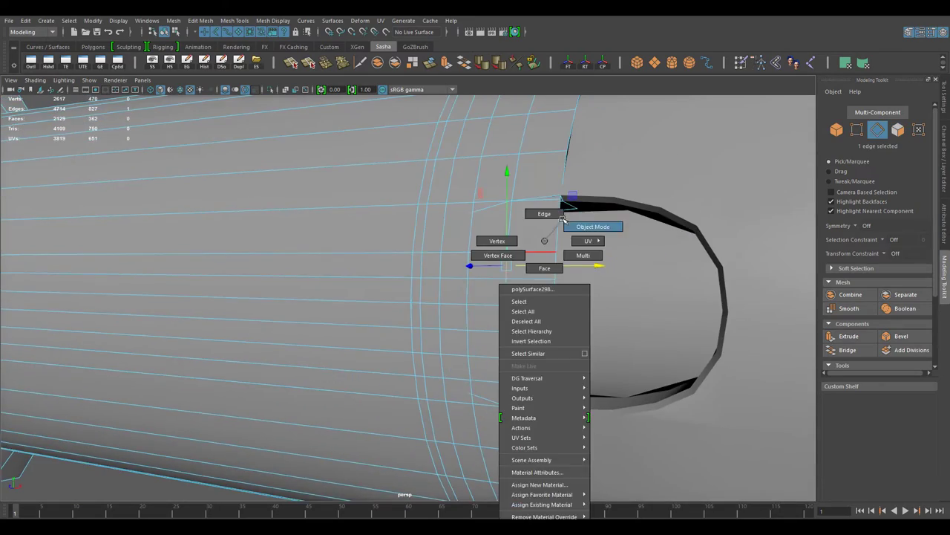
Step: Compare front and perspective views to inspect the half-hole at the barrel's edge
key(space)
key(space)
scroll(430, 313, up, 2)
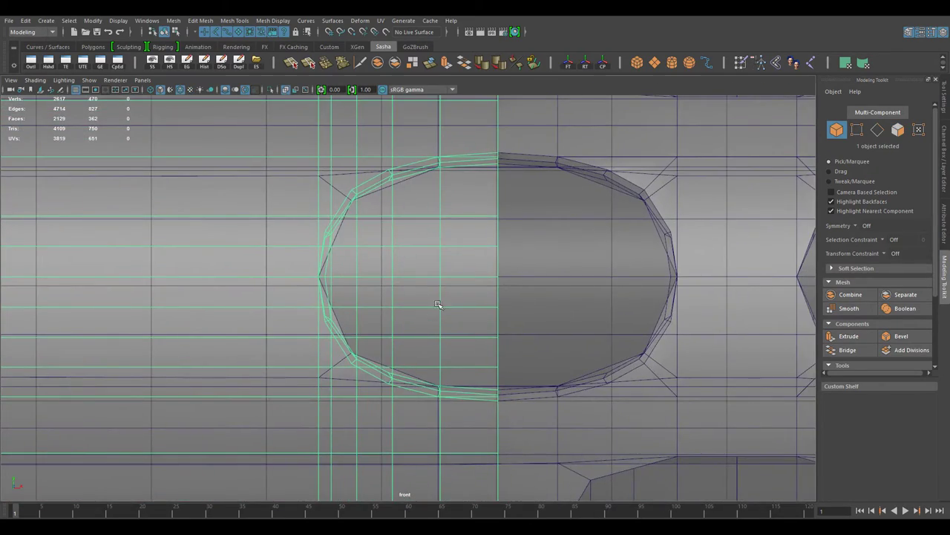
key(space)
key(space)
scroll(487, 283, up, 3)
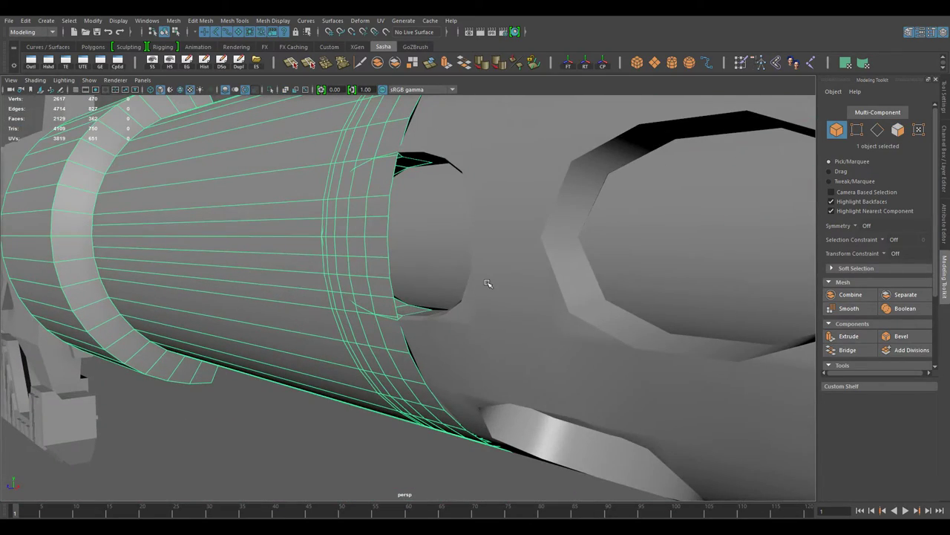
key(space)
key(space)
scroll(443, 348, down, 2)
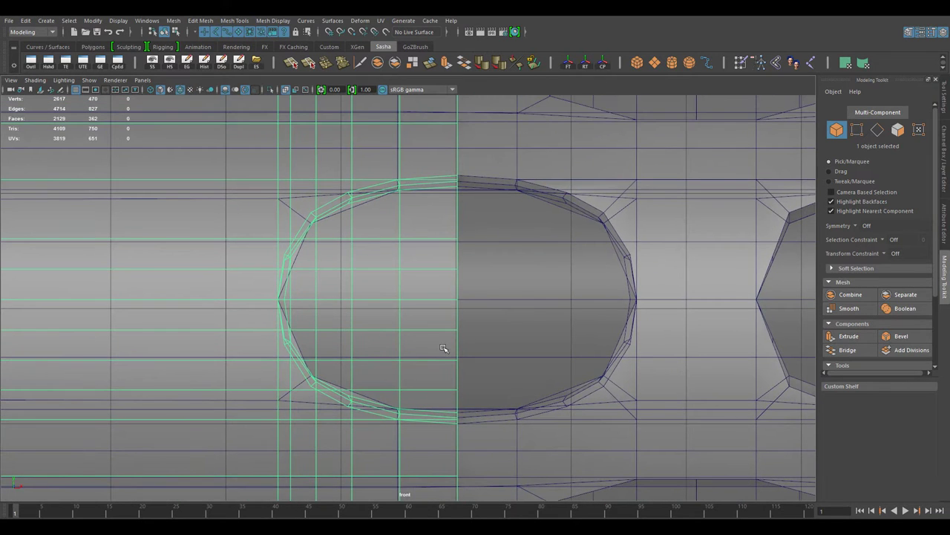
scroll(445, 270, down, 1)
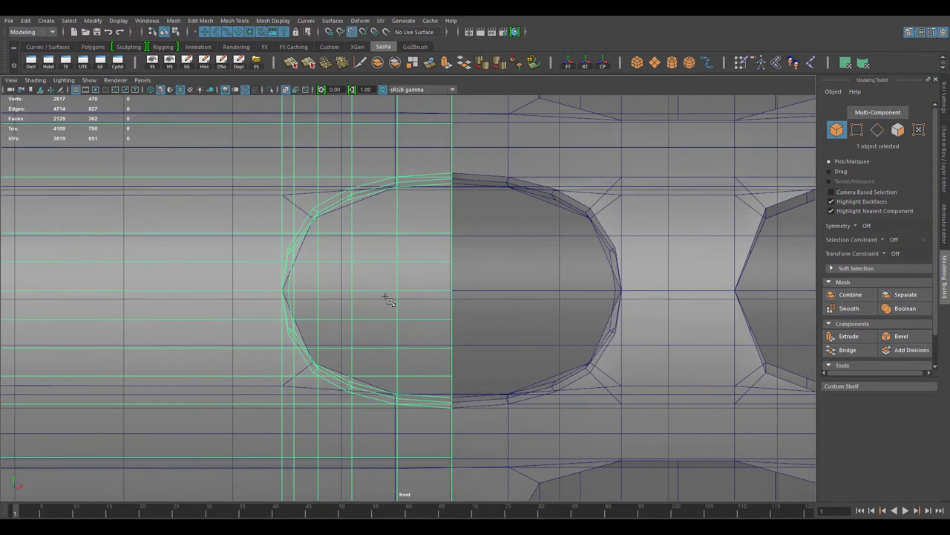
scroll(487, 239, down, 2)
key(space)
key(space)
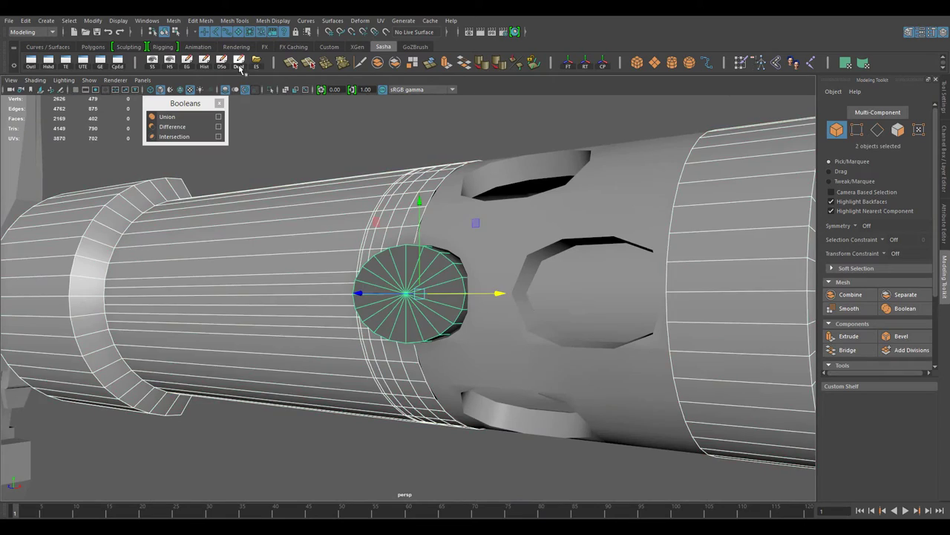
Step: Select the hemisphere cutter and barrel, then extrude the cutter shell with thickness -0.5
alt+drag(467, 260, 192, 148)
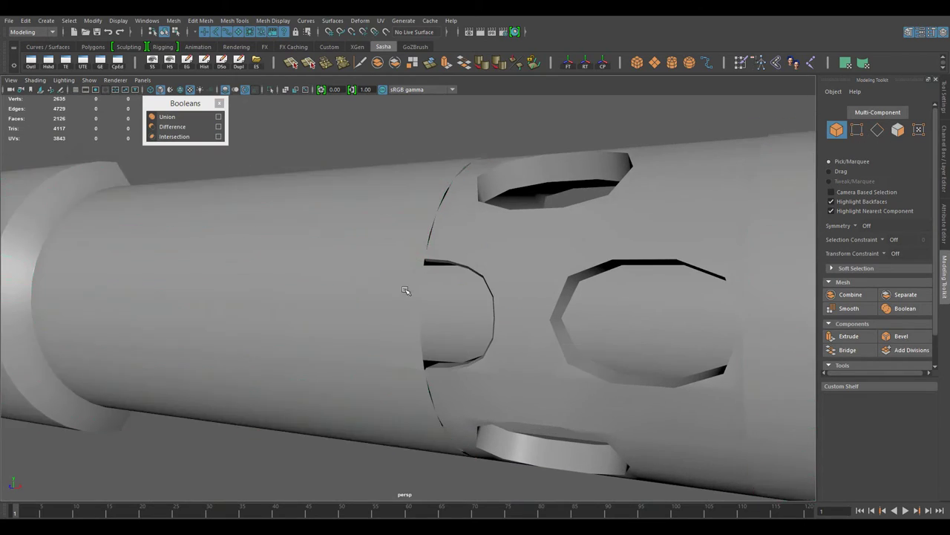
click(384, 311)
alt+drag(384, 310, 431, 350)
shift+click(513, 215)
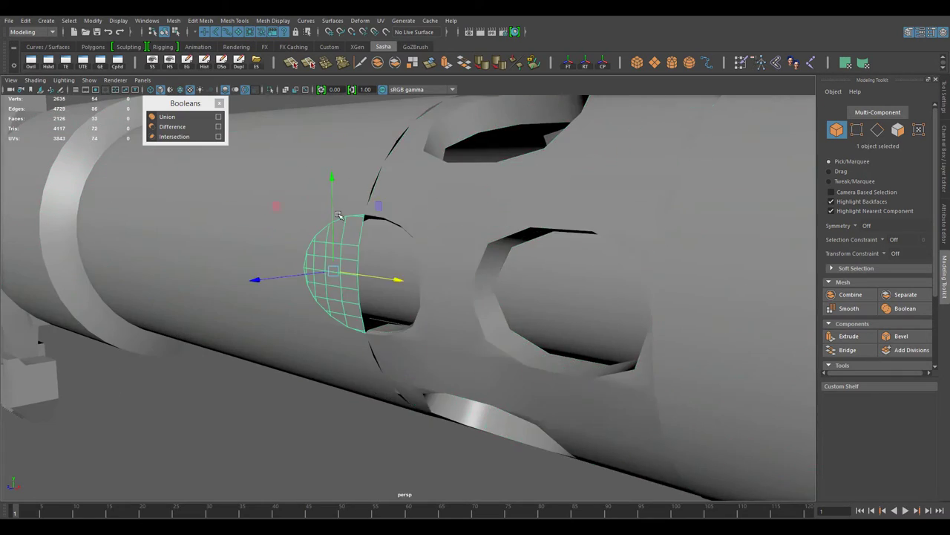
alt+drag(338, 216, 258, 152)
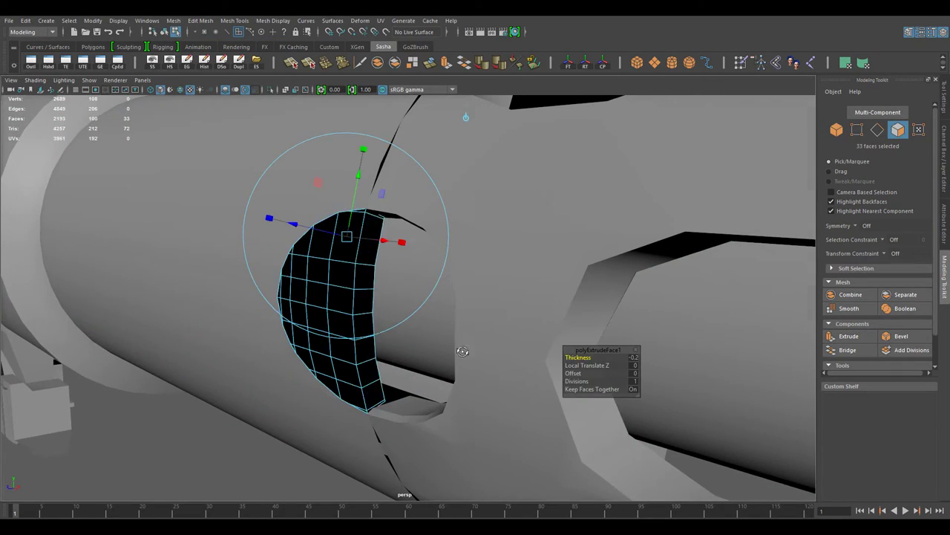
mouse_move(462, 351)
alt+mouse_down()
mouse_move(480, 354)
mouse_move(460, 398)
mouse_move(469, 187)
alt+mouse_up()
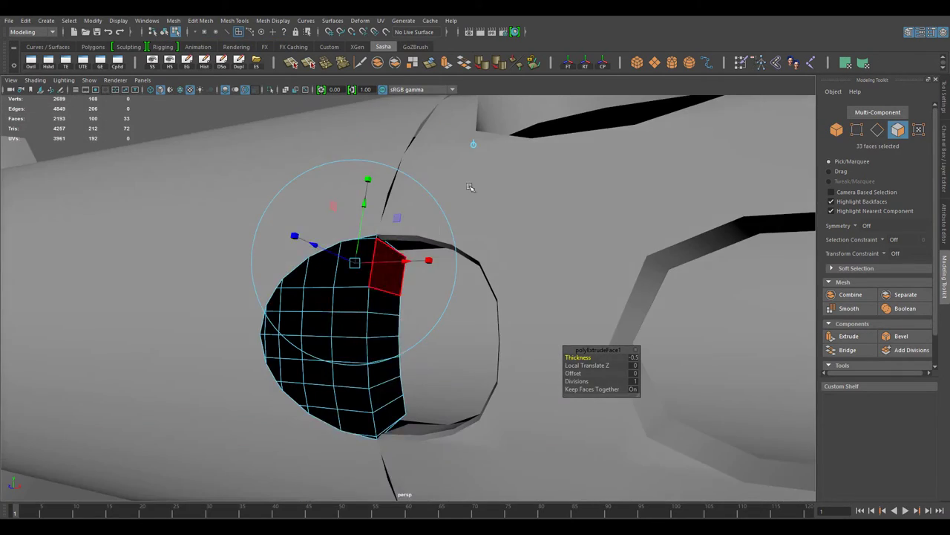
Step: Delete the hemisphere's unneeded faces and select the edge ring around its rim
alt+drag(380, 292, 371, 218)
right_drag(372, 219, 380, 136)
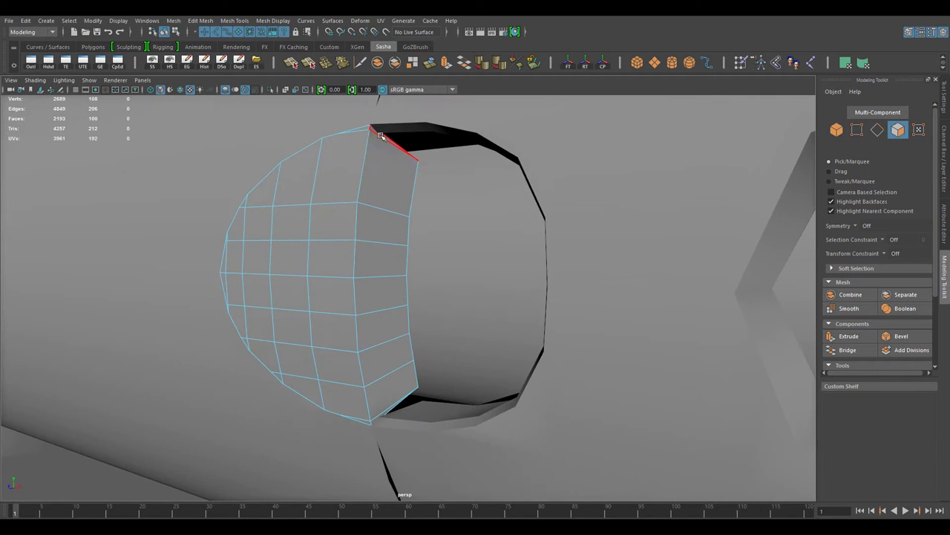
key(Delete)
mouse_move(355, 226)
alt+mouse_down()
mouse_move(447, 310)
mouse_move(385, 394)
mouse_move(471, 217)
mouse_move(446, 345)
alt+mouse_up()
key(Delete)
mouse_move(420, 192)
alt+mouse_down()
mouse_move(367, 256)
mouse_move(465, 287)
mouse_move(463, 275)
mouse_move(435, 288)
mouse_move(415, 223)
mouse_move(349, 252)
mouse_move(465, 396)
alt+mouse_up()
shift+click(312, 276)
shift+double_click(361, 262)
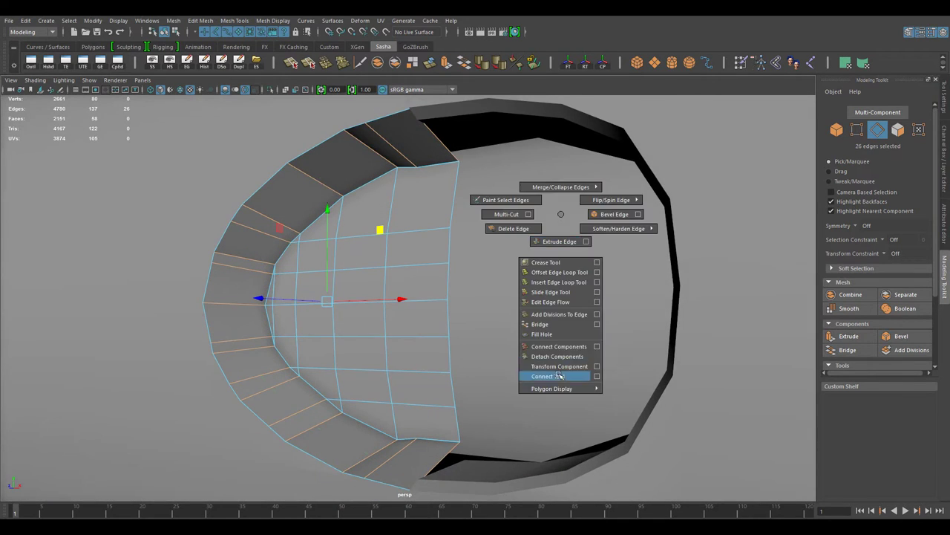
Step: Insert an edge loop through the rim's edge ring and select the rim edge loop
click(560, 376)
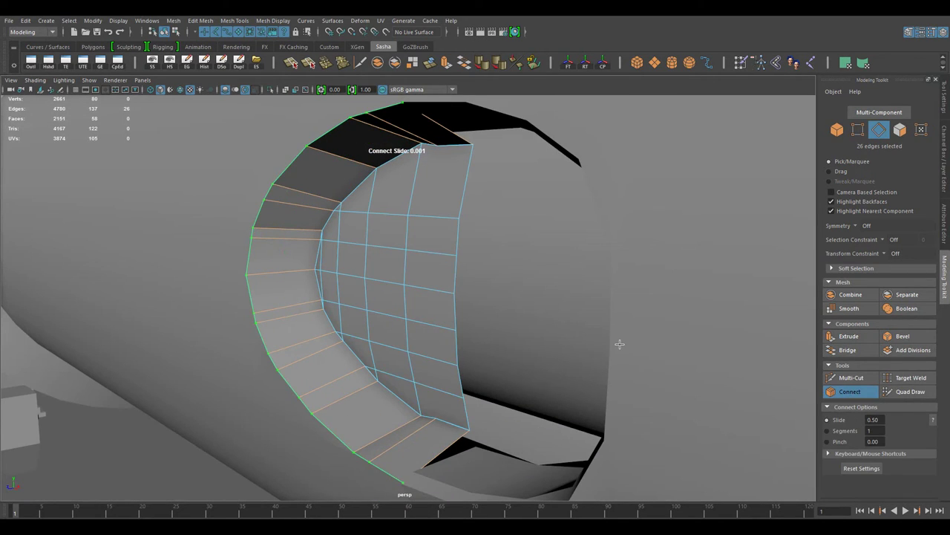
key(w)
mouse_move(620, 344)
alt+mouse_down()
mouse_move(441, 325)
mouse_move(230, 364)
alt+mouse_up()
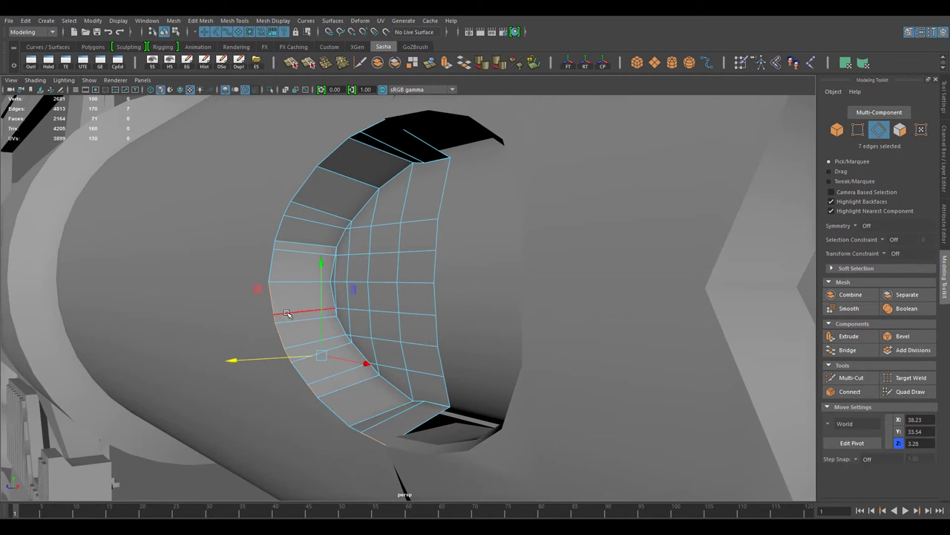
shift+double_click(305, 217)
mouse_move(305, 217)
alt+mouse_down()
mouse_move(509, 153)
mouse_move(240, 286)
mouse_move(408, 283)
mouse_move(386, 256)
mouse_move(353, 331)
mouse_move(380, 350)
mouse_move(411, 275)
mouse_move(429, 375)
alt+mouse_up()
Step: Convert the rim loop to faces, grow the selection and delete the inner faces
key(ctrl+F11)
key(shift+period)
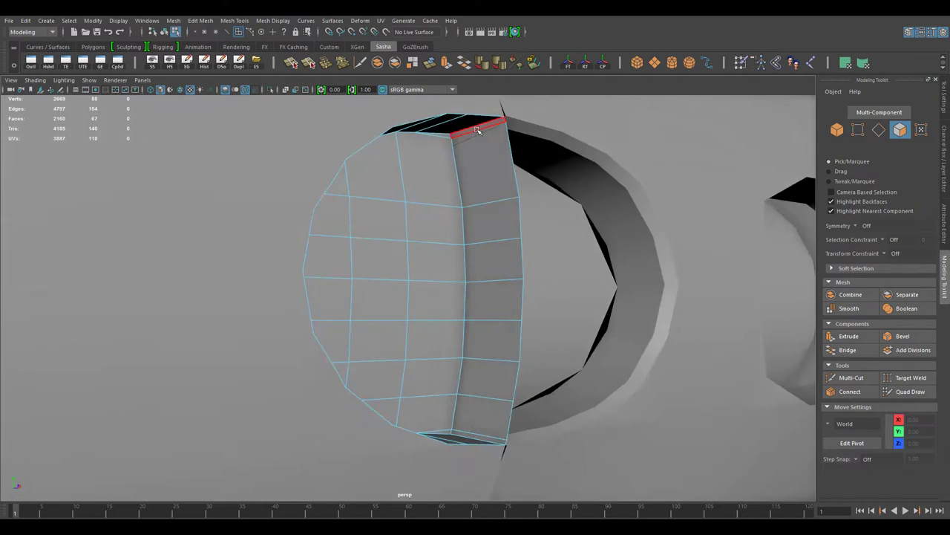
alt+drag(472, 399, 552, 329)
click(461, 184)
mouse_move(460, 184)
alt+mouse_down()
mouse_move(371, 223)
mouse_move(306, 234)
alt+mouse_up()
key(shift+period)
key(shift+period)
key(shift+period)
mouse_move(402, 148)
alt+mouse_down()
mouse_move(409, 463)
mouse_move(397, 403)
alt+mouse_up()
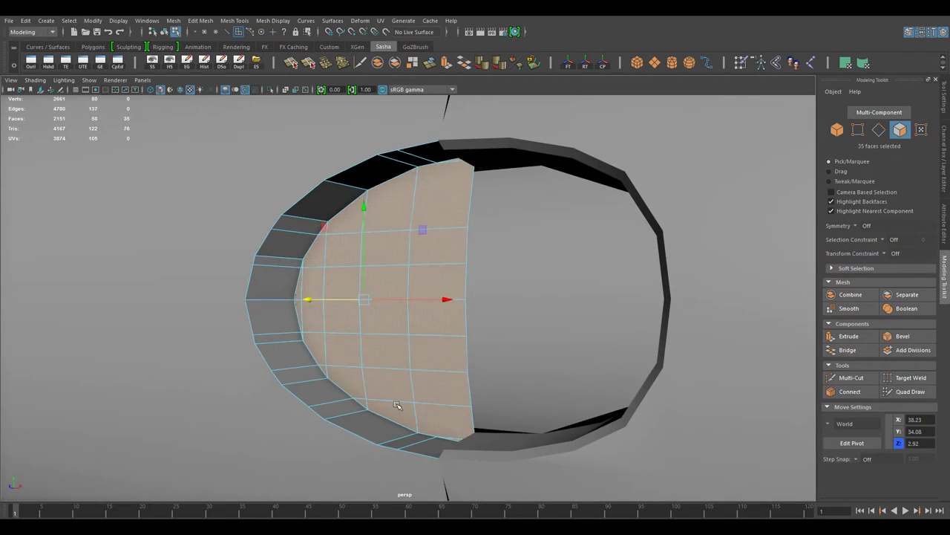
key(Delete)
key(F8)
scroll(421, 329, up, 5)
Step: Select the hole's rim edge loop and connect it with a new supporting loop
alt+drag(421, 330, 386, 245)
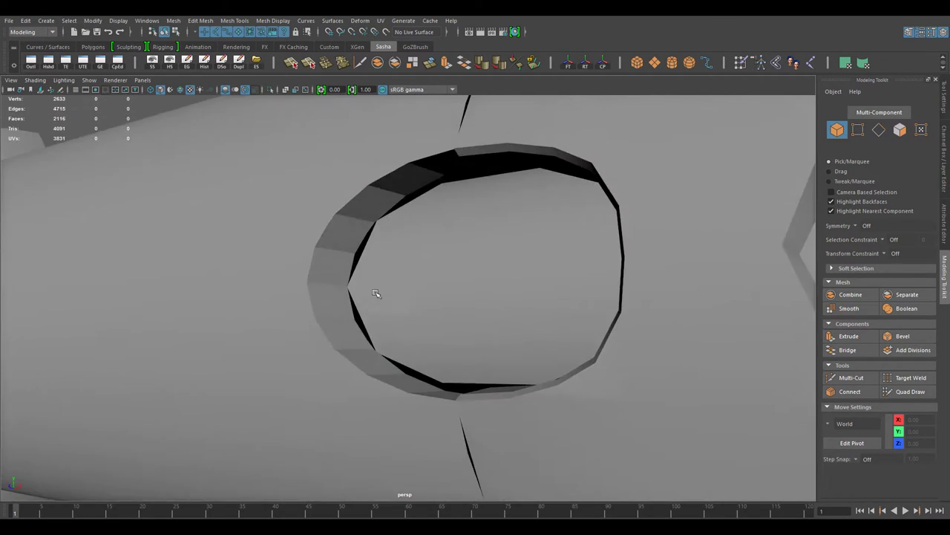
key(F10)
double_click(338, 327)
shift+right_drag(572, 264, 562, 425)
alt+drag(562, 426, 476, 191)
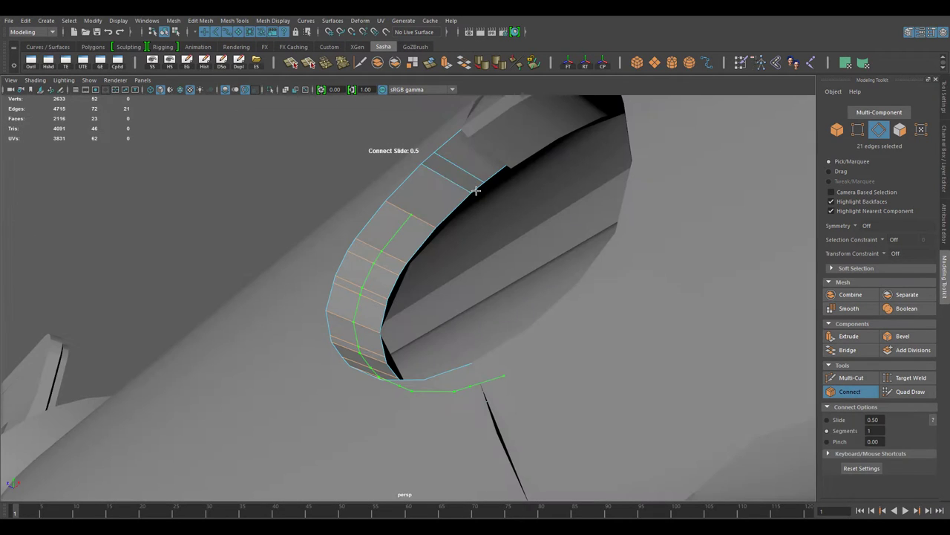
click(420, 206)
mouse_move(419, 207)
alt+mouse_down()
mouse_move(460, 212)
mouse_move(503, 302)
mouse_move(580, 381)
mouse_move(364, 256)
mouse_move(445, 250)
mouse_move(279, 147)
alt+mouse_up()
click(466, 199)
key(w)
Step: Slide the new loop close to the rim and select the surrounding face ring for scaling
double_click(384, 222)
key(w)
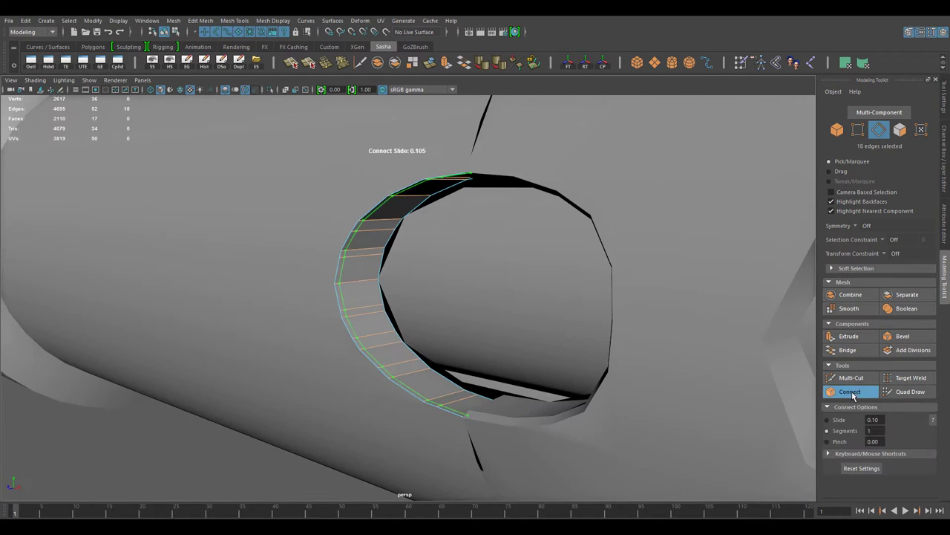
alt+drag(384, 222, 461, 393)
double_click(411, 349)
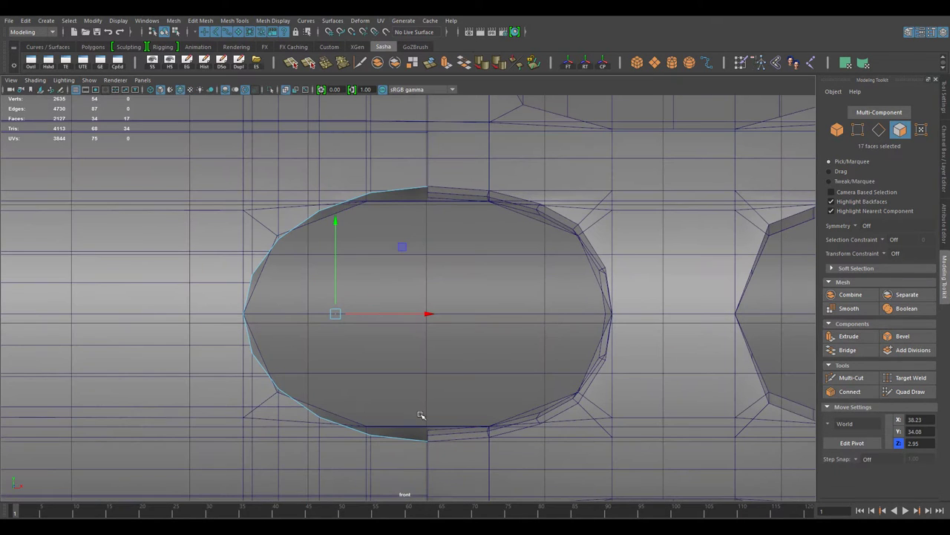
key(e)
key(r)
key(space)
key(space)
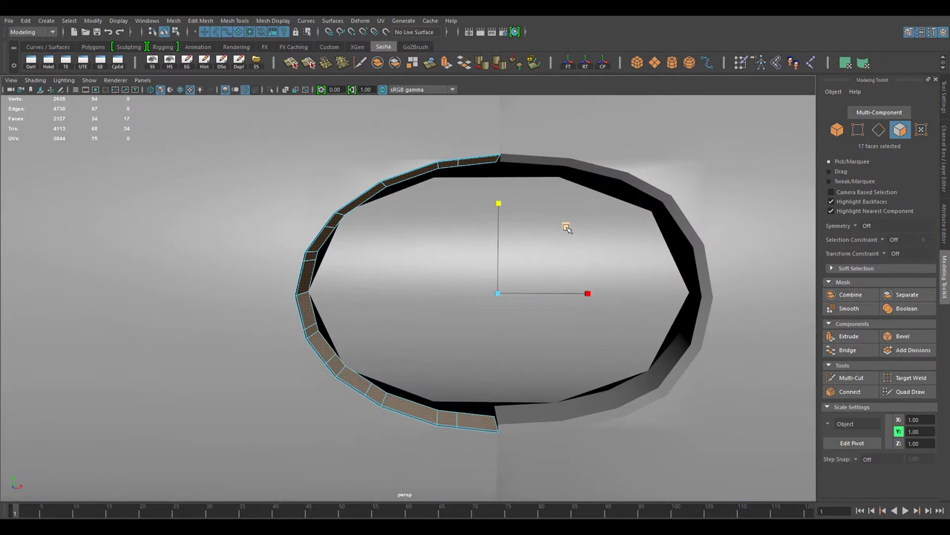
alt+drag(567, 228, 516, 333)
right_click(353, 243)
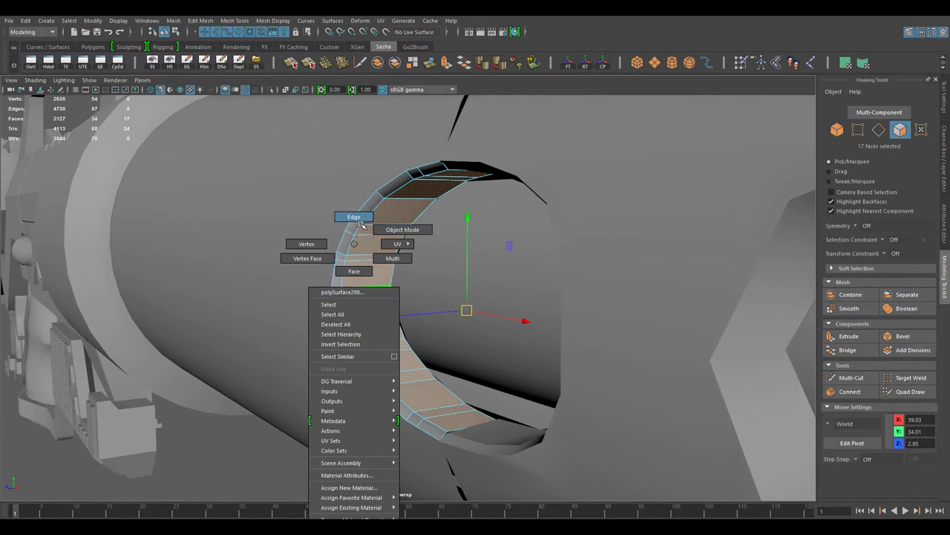
Step: Orbit in close and select the barrel section containing the hole
scroll(420, 194, down, 5)
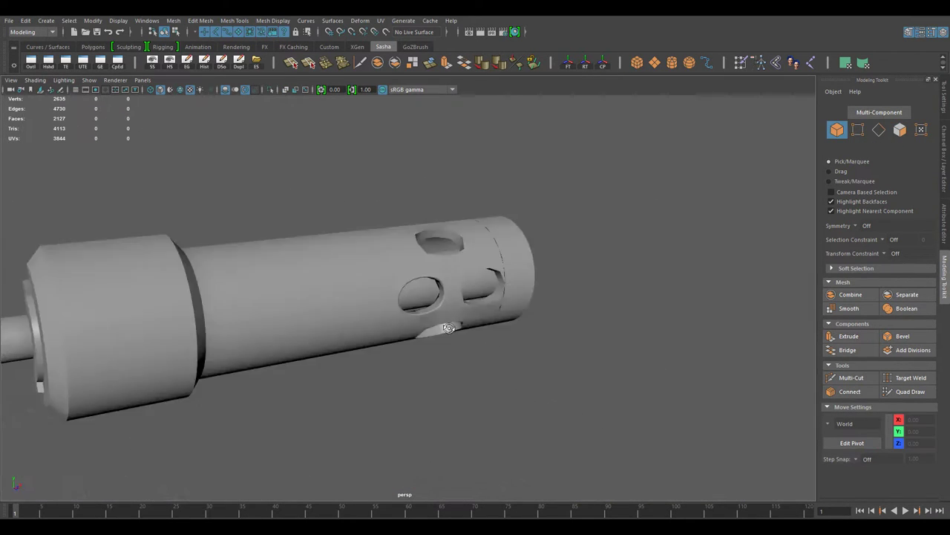
scroll(419, 193, up, 5)
alt+drag(420, 193, 452, 197)
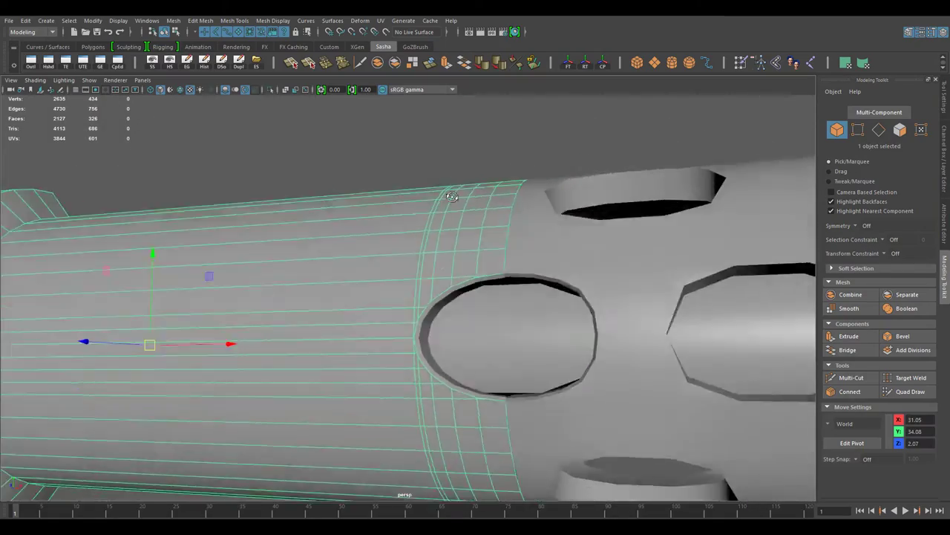
scroll(509, 323, up, 5)
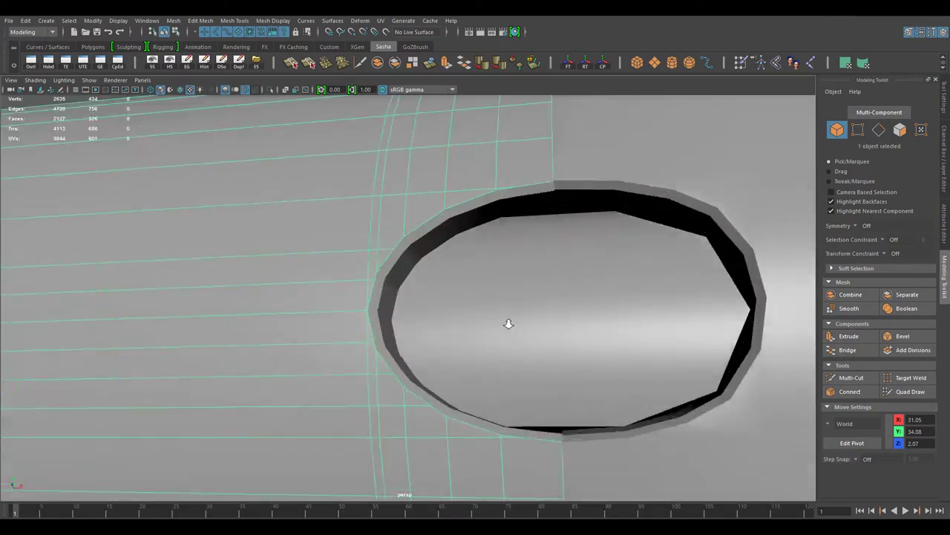
alt+drag(510, 322, 427, 267)
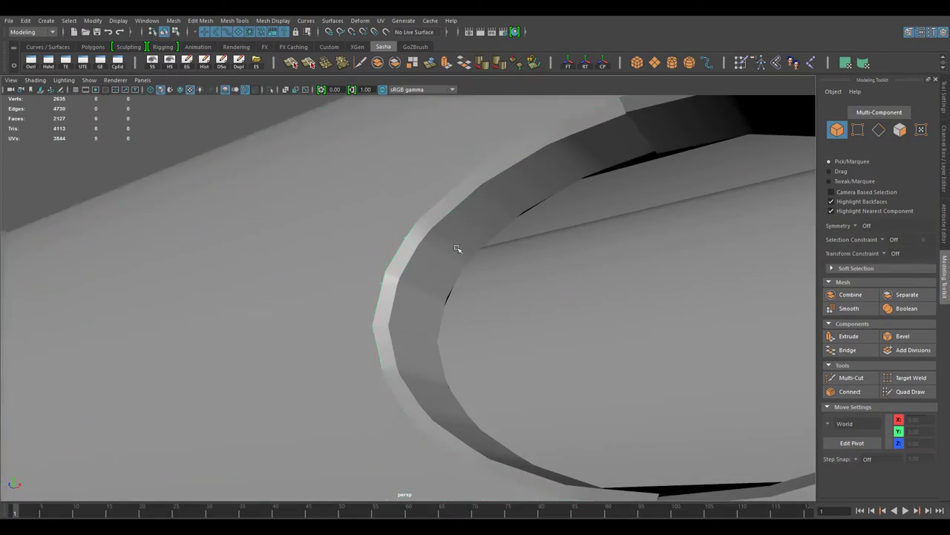
scroll(520, 334, down, 5)
scroll(605, 393, up, 5)
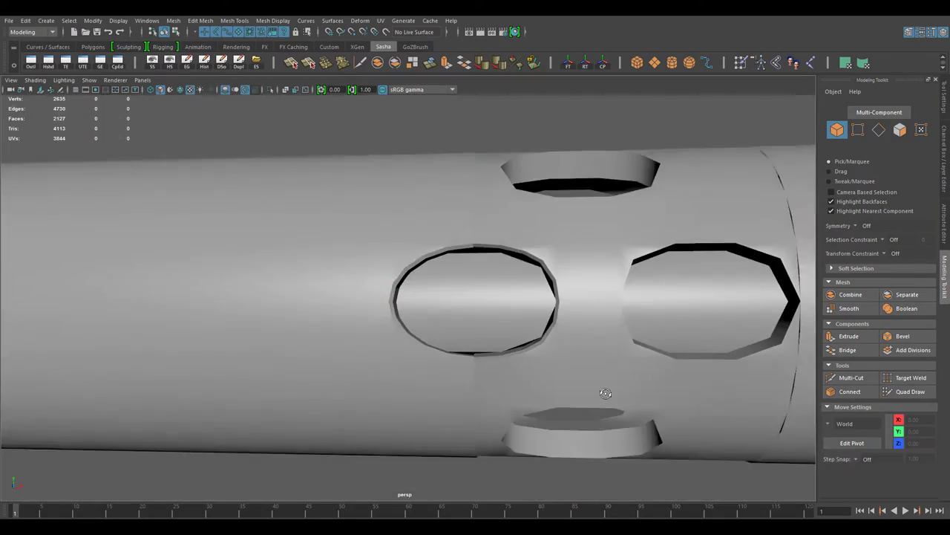
click(401, 312)
alt+drag(401, 312, 417, 309)
scroll(418, 309, down, 5)
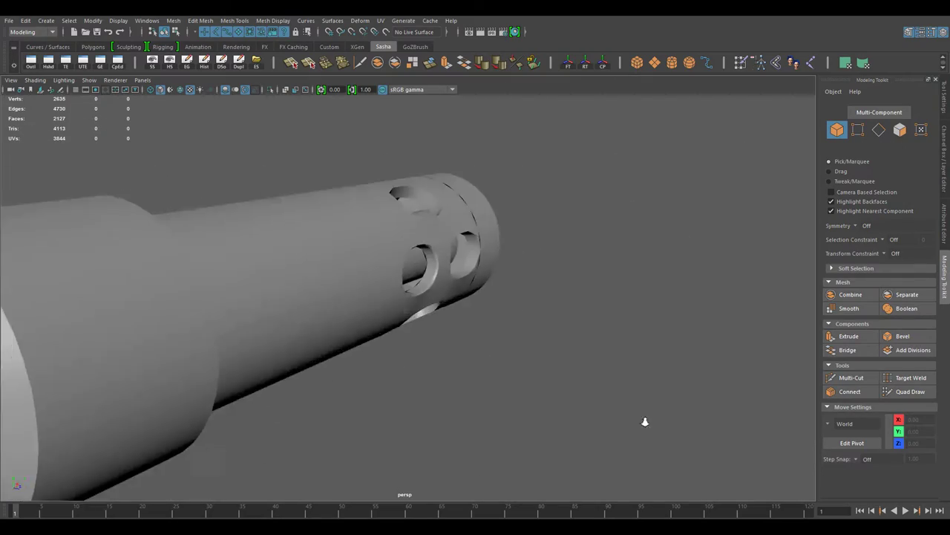
scroll(643, 418, up, 5)
click(431, 322)
mouse_move(276, 340)
alt+mouse_down()
mouse_move(441, 263)
mouse_move(455, 332)
alt+mouse_up()
scroll(441, 263, up, 3)
Step: Select and remove the extra long edges running into the hole
click(439, 271)
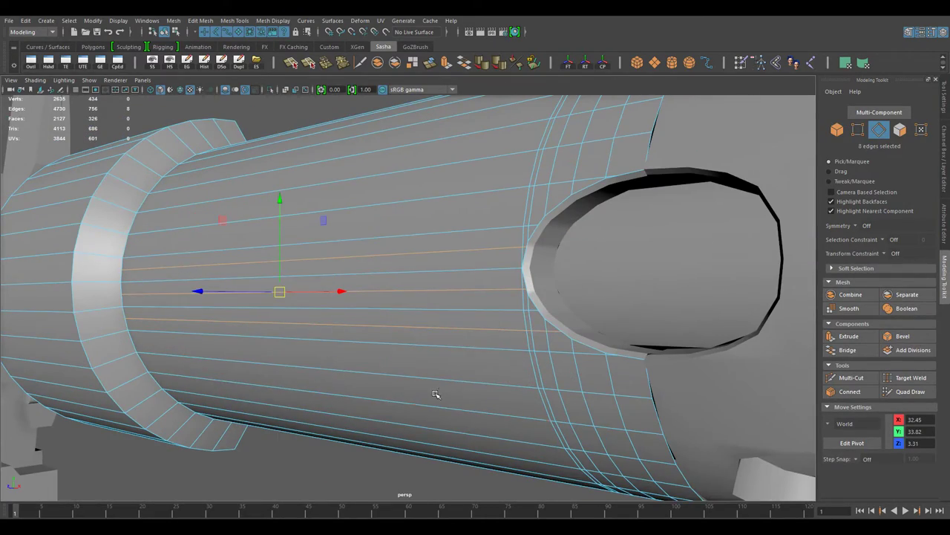
mouse_move(436, 394)
alt+mouse_down()
mouse_move(447, 363)
mouse_move(431, 297)
alt+mouse_up()
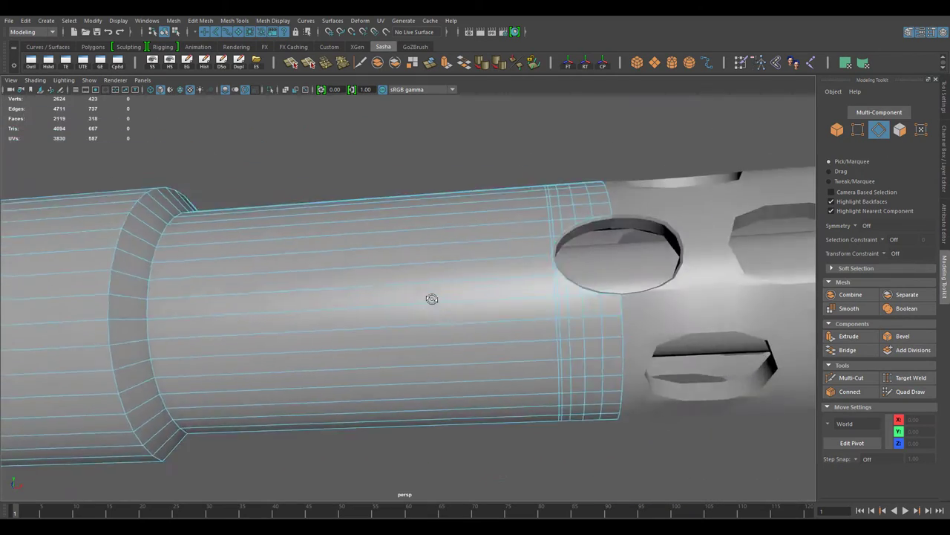
scroll(420, 207, up, 3)
scroll(333, 376, down, 5)
key(F8)
scroll(537, 369, up, 5)
Step: Target-weld the two stray vertices onto the hole's rim in vertex mode
alt+drag(538, 369, 420, 244)
right_drag(420, 244, 382, 246)
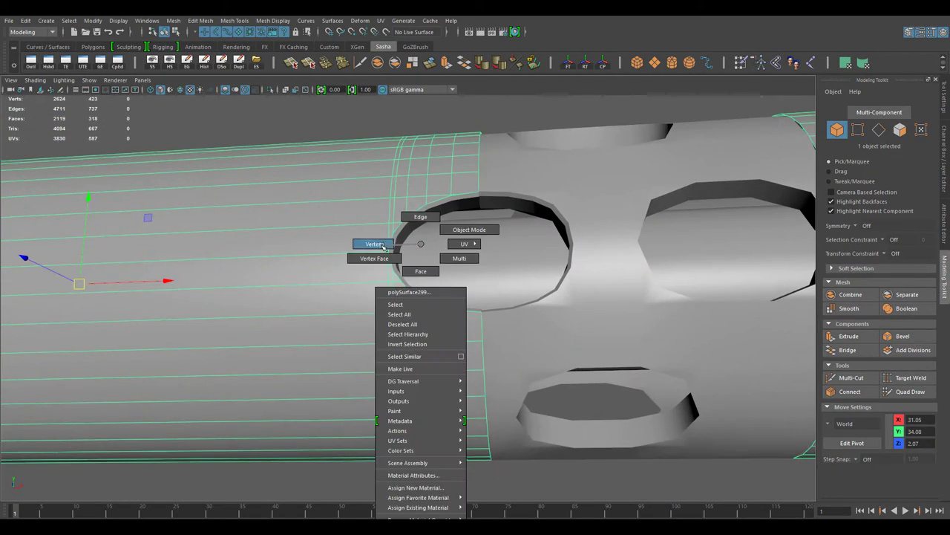
key(F8)
scroll(485, 285, down, 3)
scroll(452, 350, up, 4)
scroll(496, 293, up, 2)
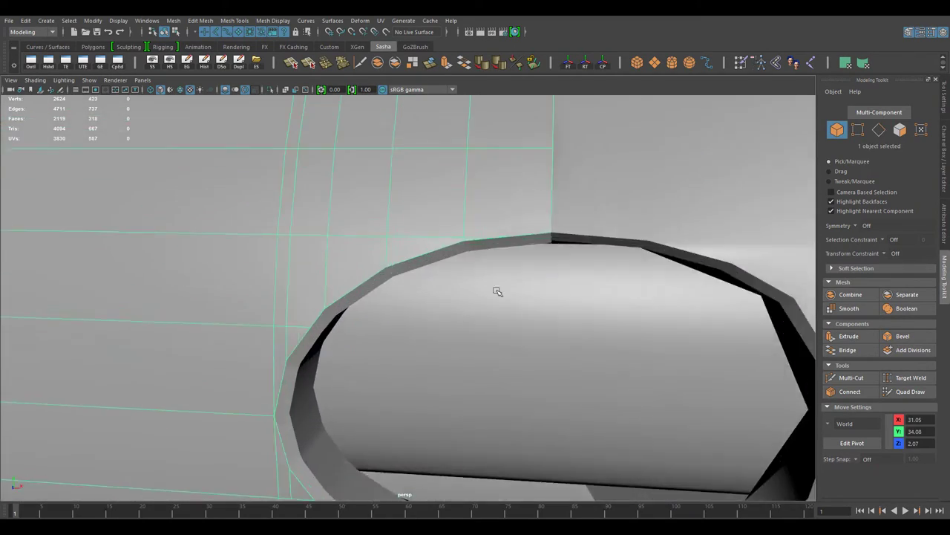
right_click(505, 175)
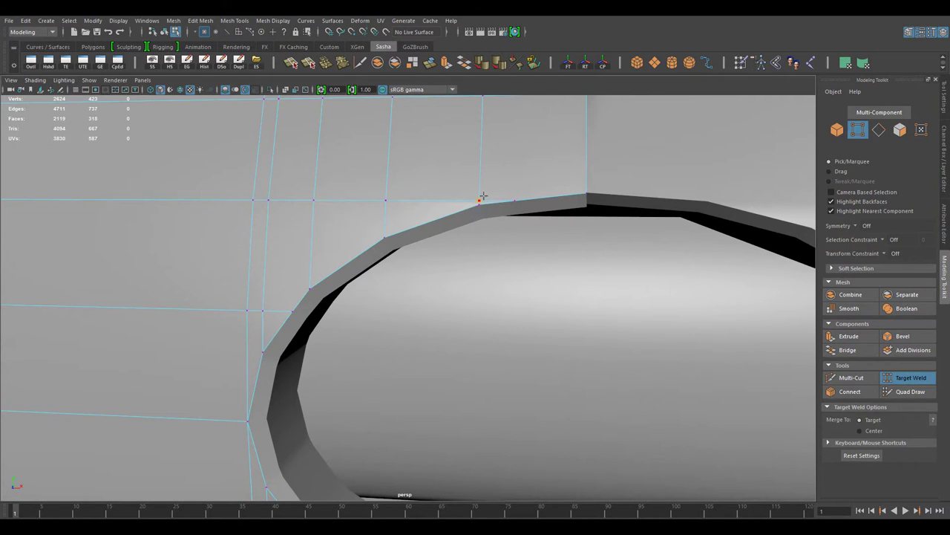
alt+drag(479, 207, 599, 384)
scroll(450, 318, down, 5)
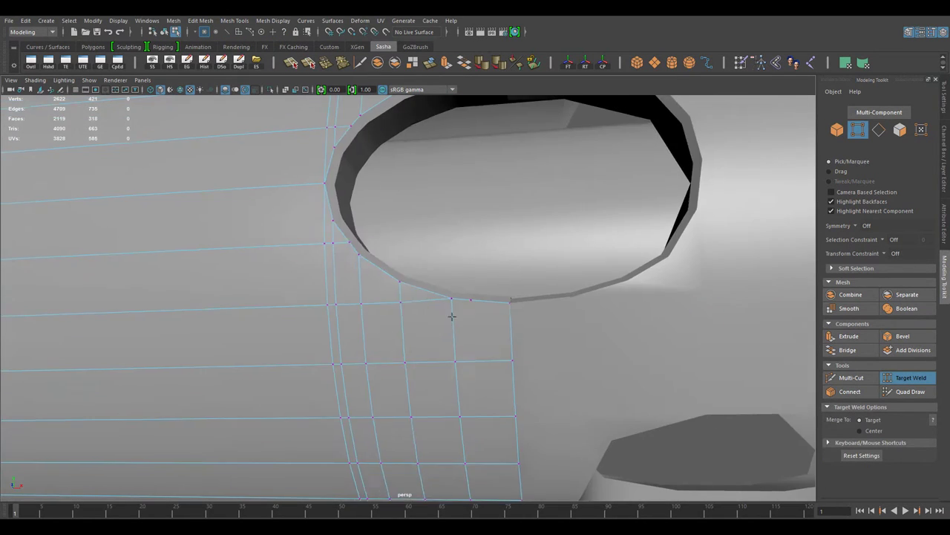
key(F8)
key(w)
Step: Select the barrel and zoom in and out to review the 2622-vertex mesh
scroll(485, 362, up, 4)
scroll(456, 315, down, 2)
scroll(451, 374, down, 6)
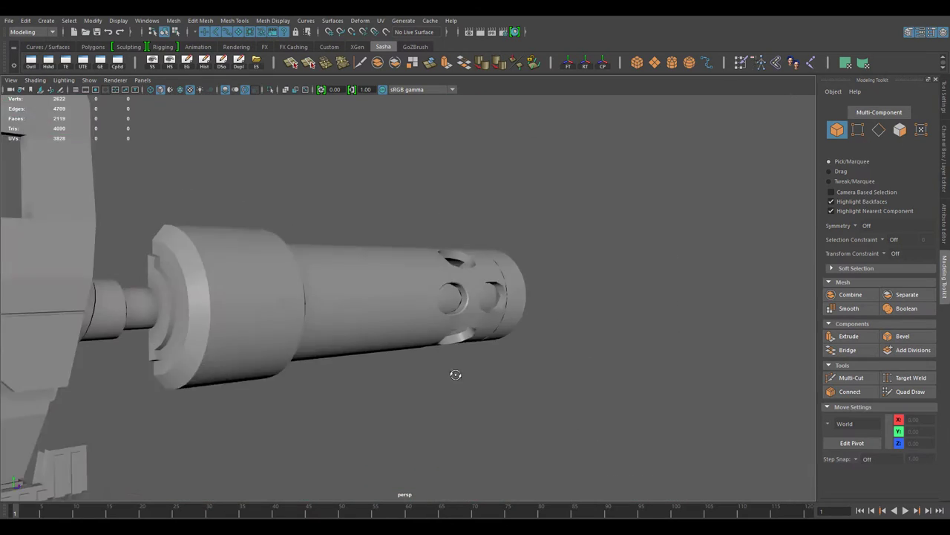
scroll(300, 264, up, 6)
scroll(300, 264, down, 4)
click(505, 300)
scroll(510, 319, up, 4)
scroll(510, 318, down, 5)
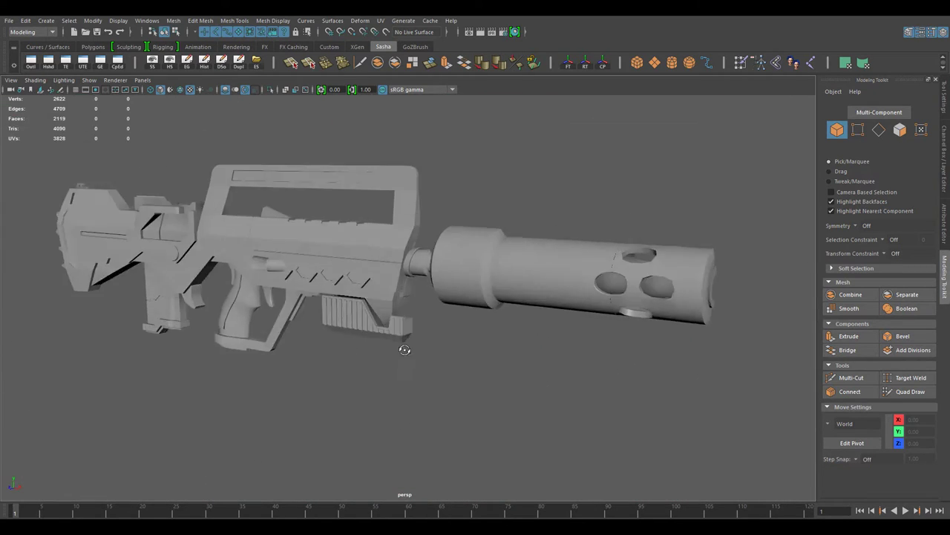
scroll(558, 303, up, 4)
scroll(558, 304, up, 3)
scroll(534, 312, up, 3)
Step: Select the connector's faces, then inspect the object's channels and history
scroll(512, 319, up, 2)
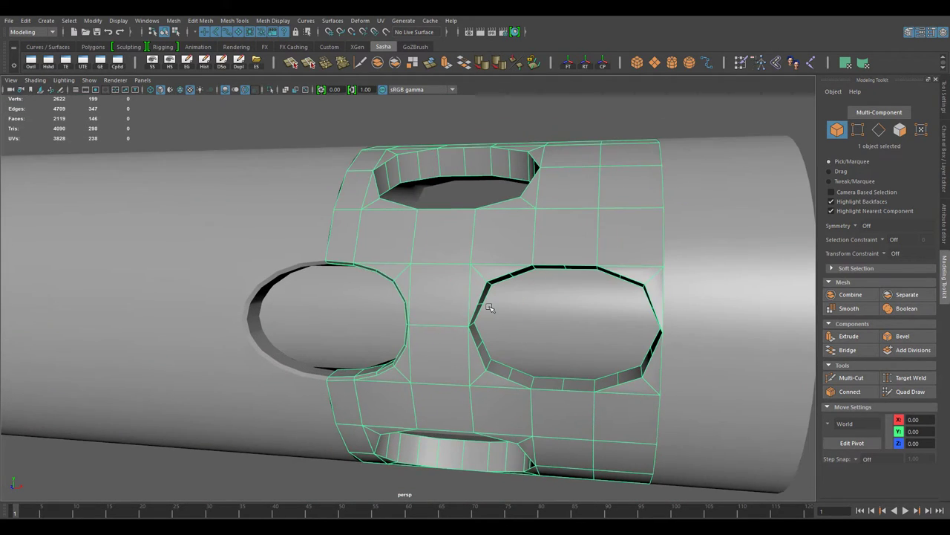
scroll(481, 331, up, 3)
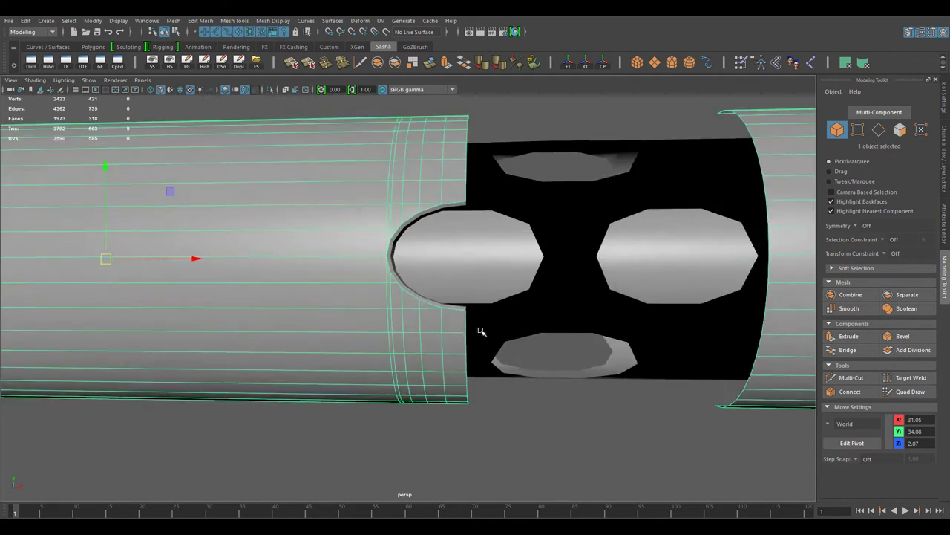
scroll(481, 331, down, 3)
key(F11)
scroll(483, 386, up, 4)
scroll(484, 428, down, 1)
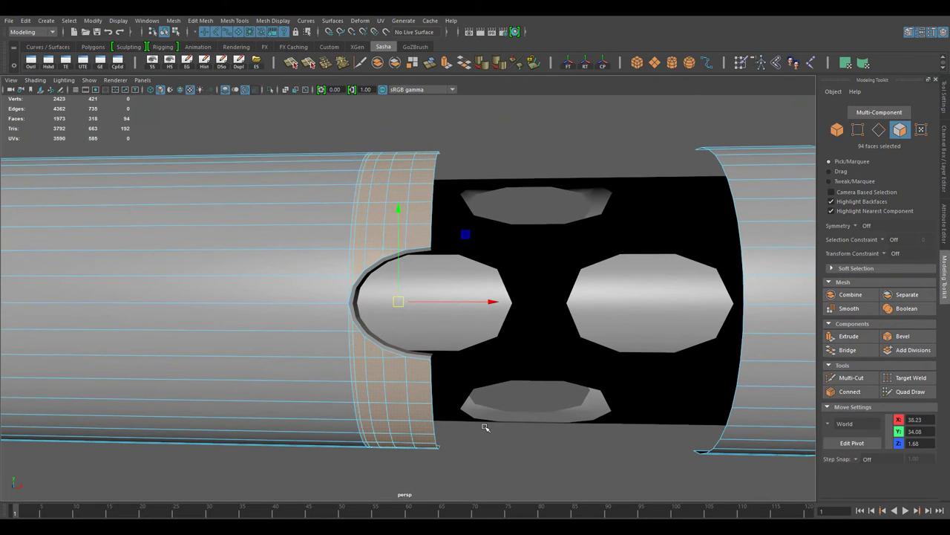
scroll(397, 208, down, 4)
key(F8)
scroll(540, 383, up, 4)
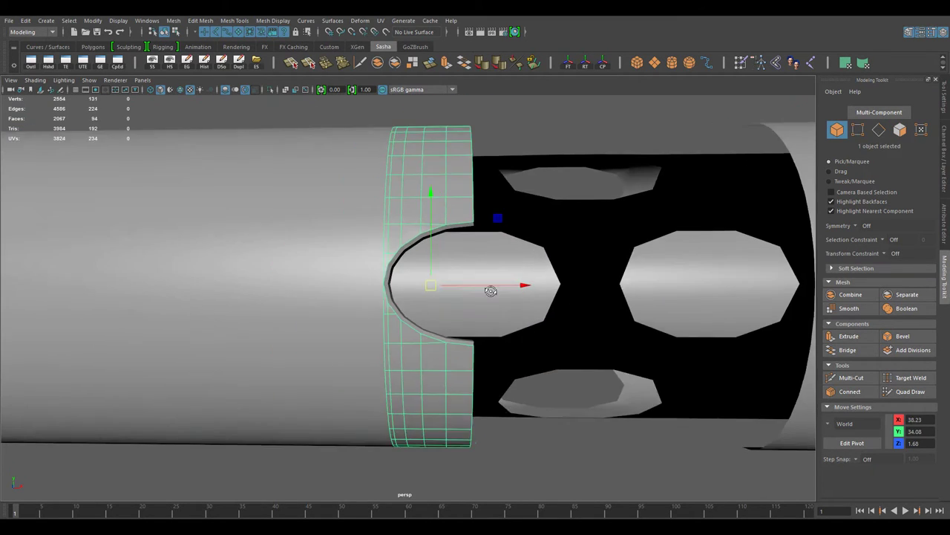
key(ctrl+a)
click(945, 159)
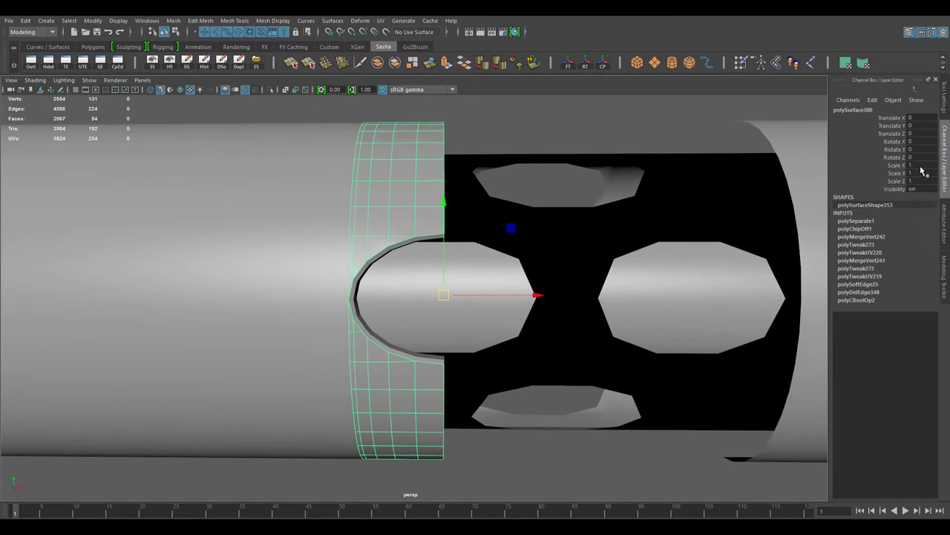
Step: Hide the ring, duplicate the half bevel, combine both halves and merge the seam vertices
key(ctrl+h)
click(364, 297)
key(f)
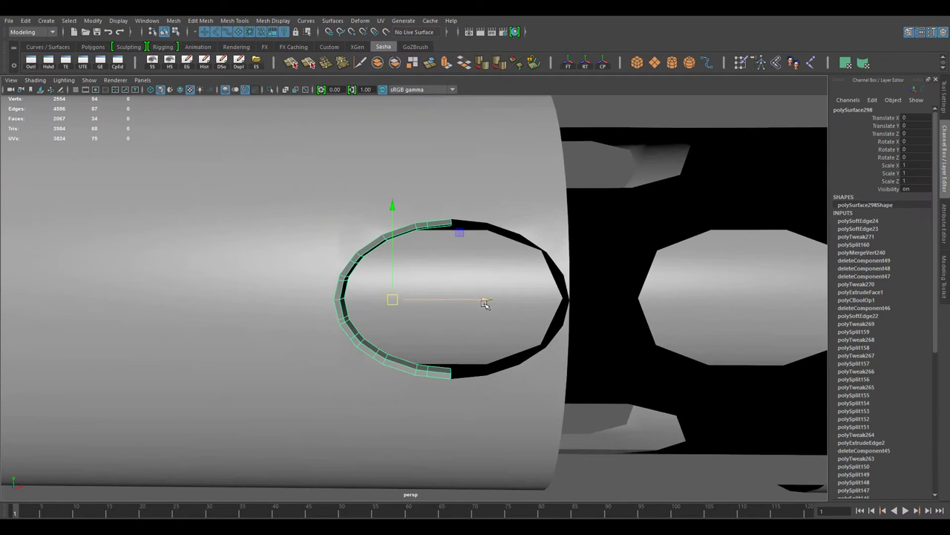
key(ctrl+d)
scroll(552, 322, up, 5)
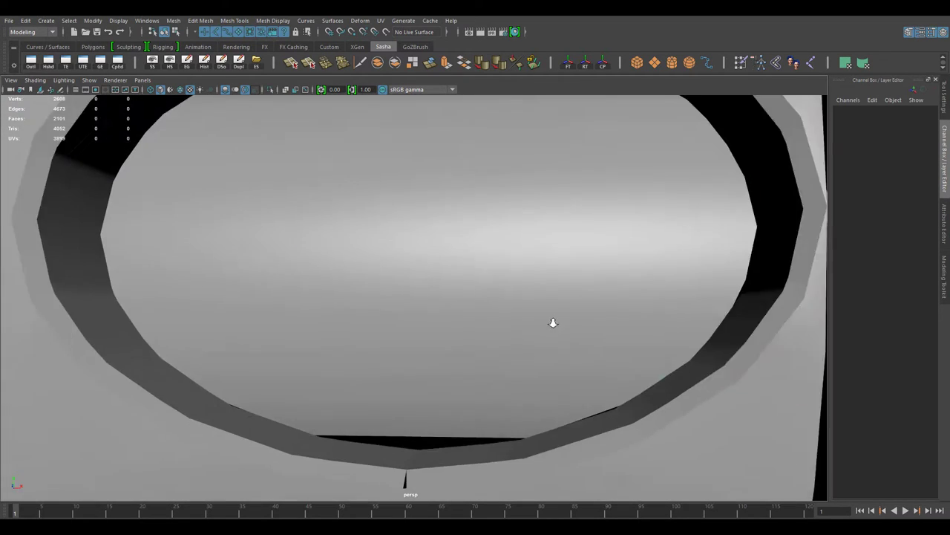
scroll(552, 322, down, 3)
shift+click(517, 431)
click(342, 62)
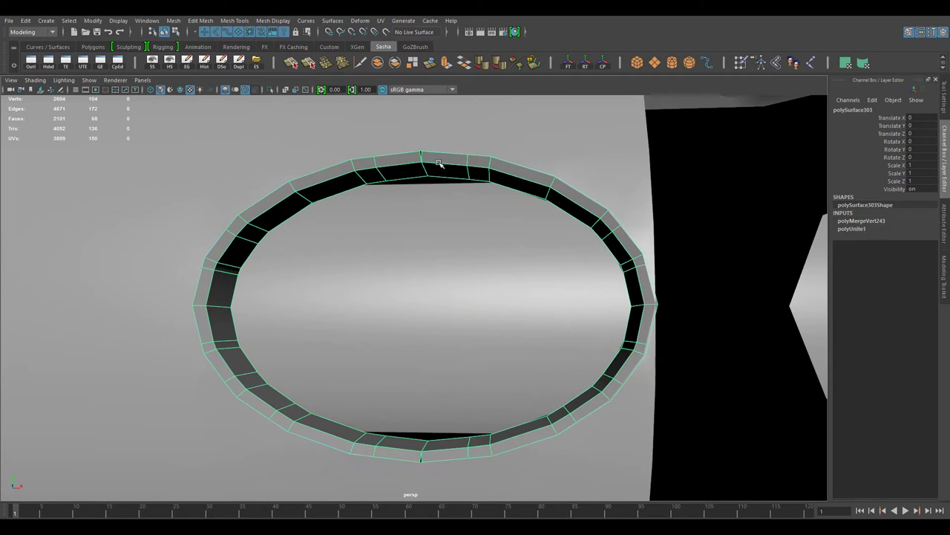
shift+click(421, 458)
Step: Select the outer barrel cylinder from a straight side view
alt+drag(440, 475, 488, 394)
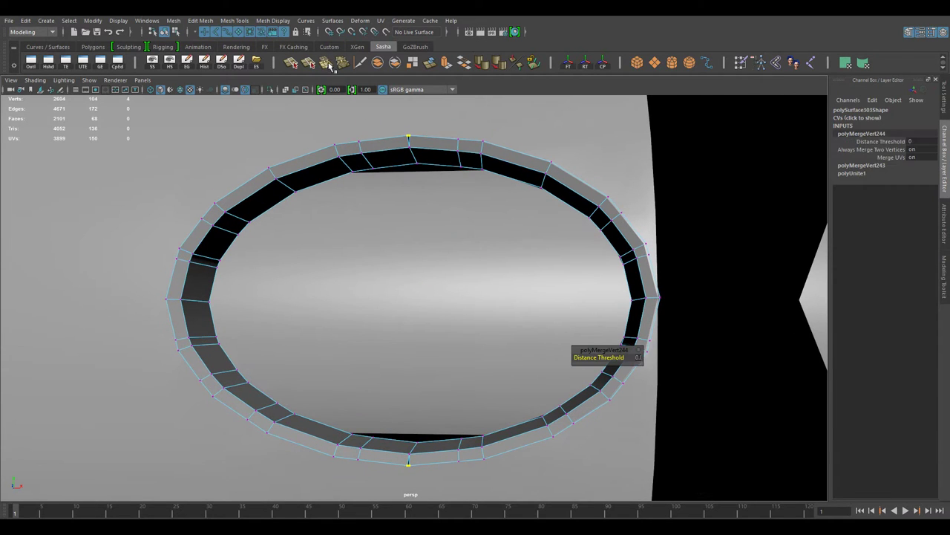
scroll(481, 146, down, 5)
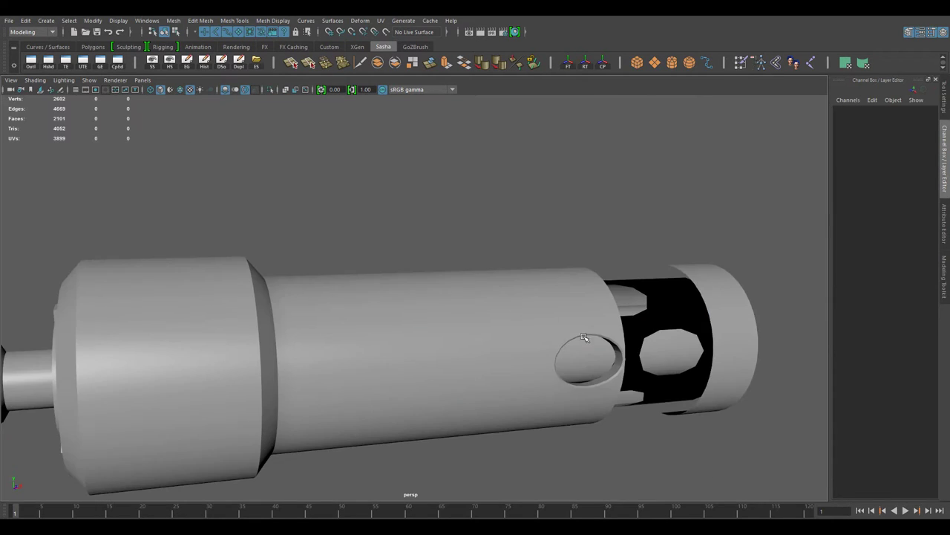
scroll(480, 223, up, 5)
scroll(483, 297, down, 5)
scroll(489, 364, up, 4)
click(489, 364)
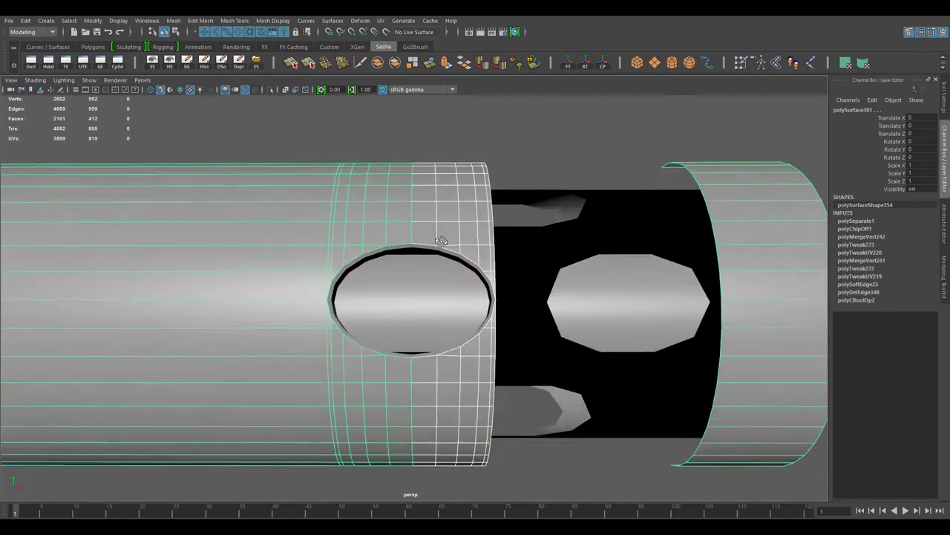
alt+drag(488, 364, 453, 288)
click(453, 297)
key(ctrl+z)
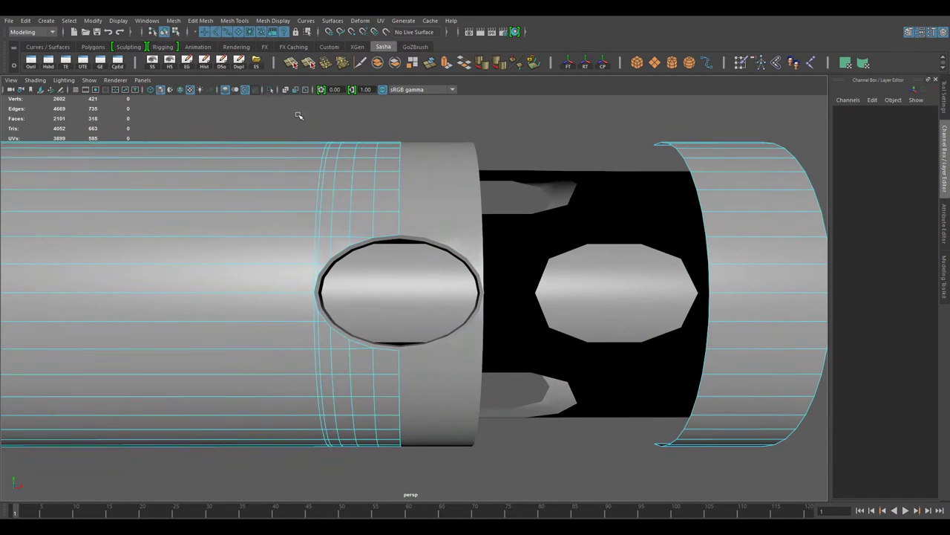
key(ctrl+z)
Step: Extract the band of faces around the hole as a separate ring piece
shift+right_drag(482, 255, 481, 256)
right_drag(373, 184, 394, 179)
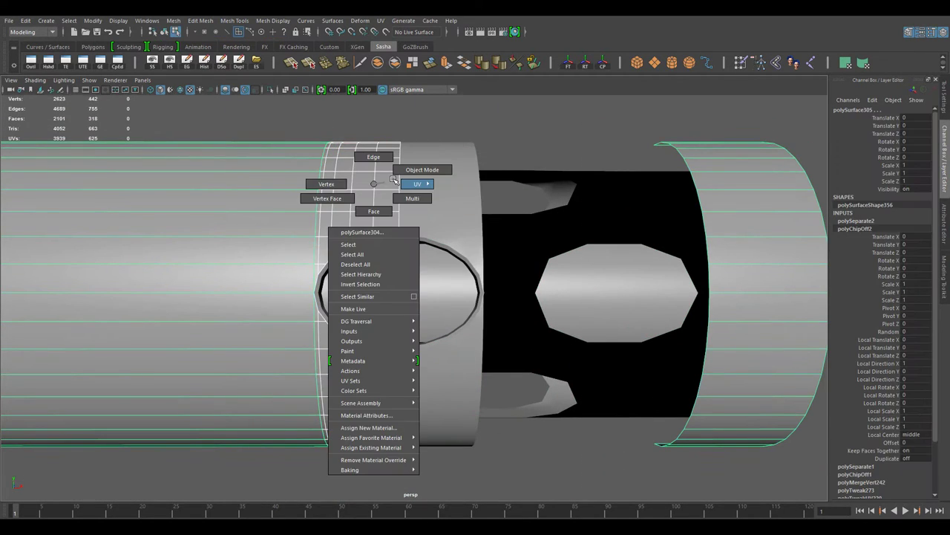
key(ctrl+z)
key(ctrl+z)
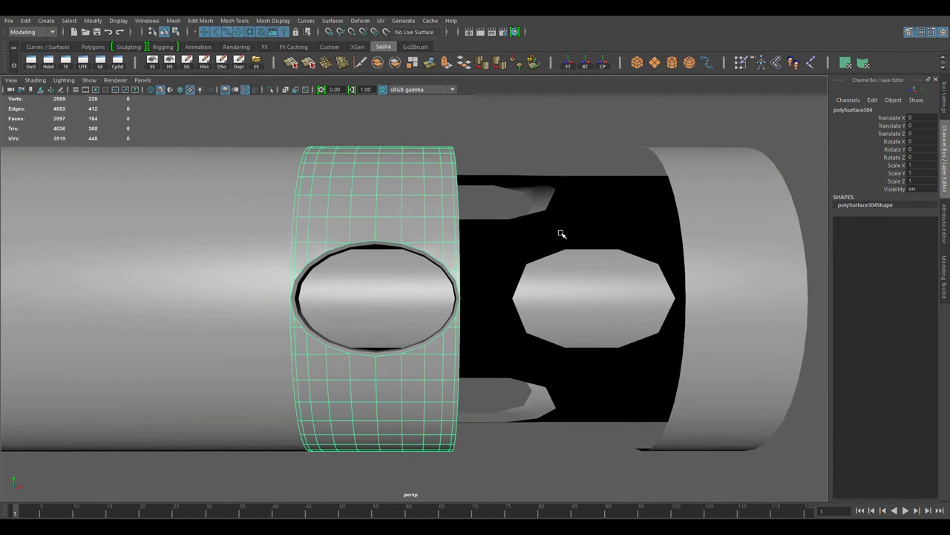
key(ctrl+z)
Step: Duplicate the ring and move the copy along X to 4.16
key(ctrl+d)
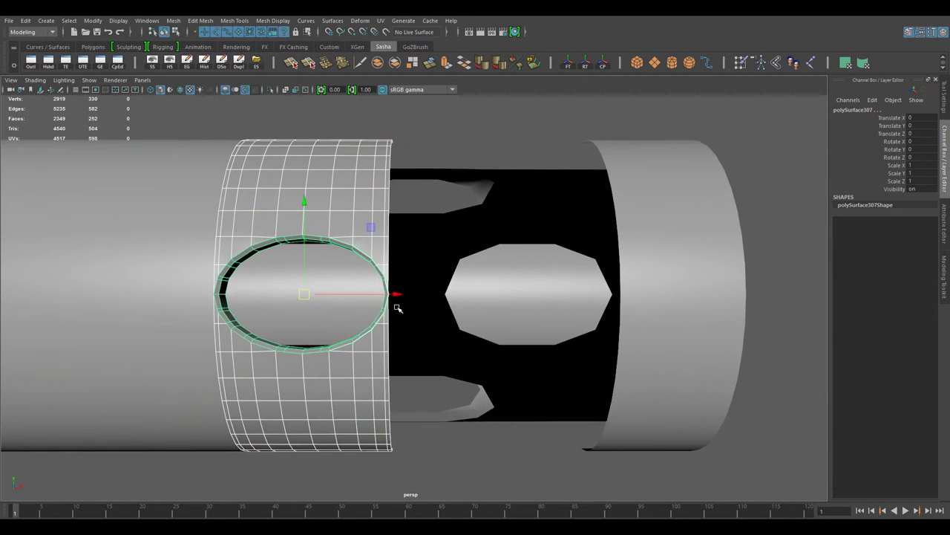
drag(397, 308, 547, 314)
scroll(426, 286, up, 3)
key(e)
key(w)
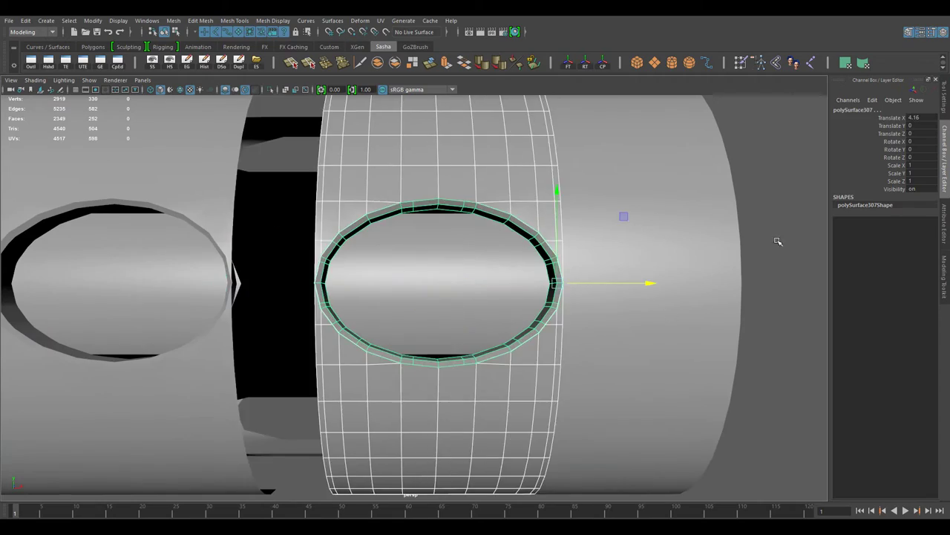
scroll(424, 314, down, 5)
scroll(507, 320, up, 5)
click(508, 320)
mouse_move(508, 320)
alt+mouse_down()
mouse_move(441, 339)
mouse_move(560, 322)
mouse_move(458, 347)
mouse_move(505, 334)
mouse_move(550, 386)
alt+mouse_up()
Step: Select the holed ring piece and arrange the viewports around the barrel
click(549, 386)
key(space)
alt+middle_drag(560, 407, 290, 298)
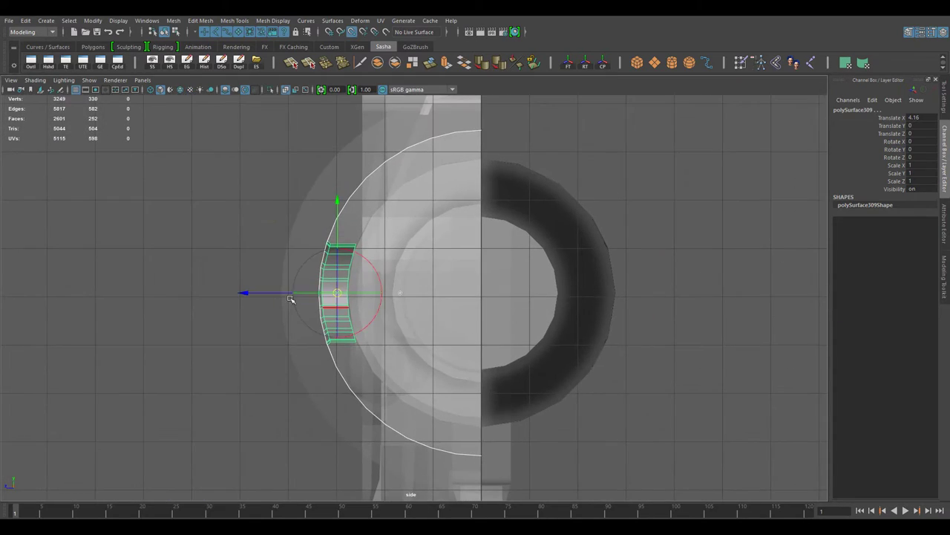
key(space)
key(space)
alt+drag(500, 282, 547, 260)
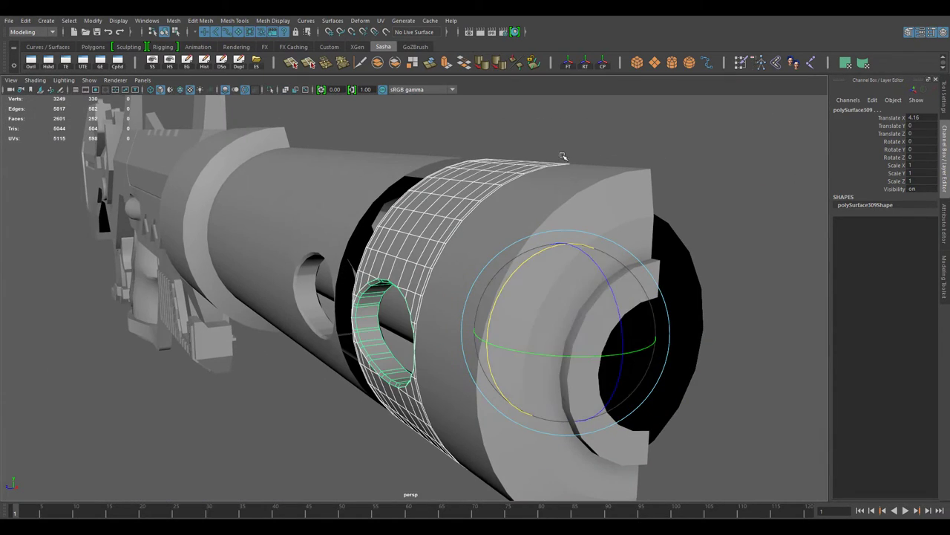
key(space)
key(space)
key(space)
key(space)
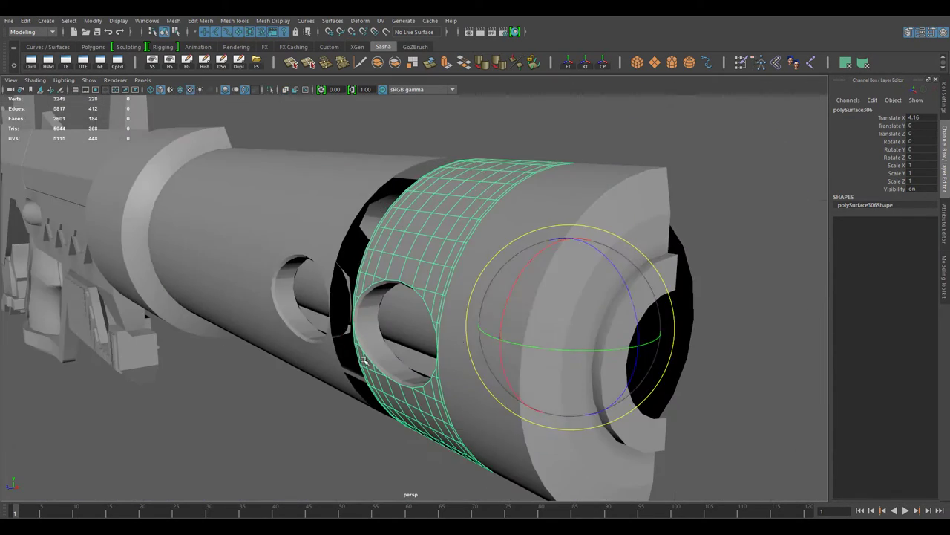
Step: Set the Modeling Toolkit rotate axis to Object space
click(945, 276)
click(837, 438)
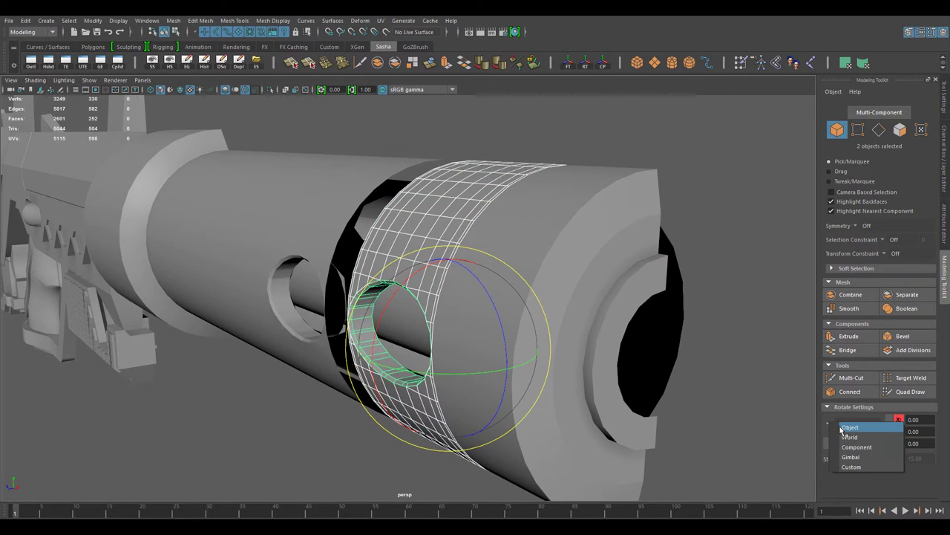
click(851, 428)
key(space)
key(space)
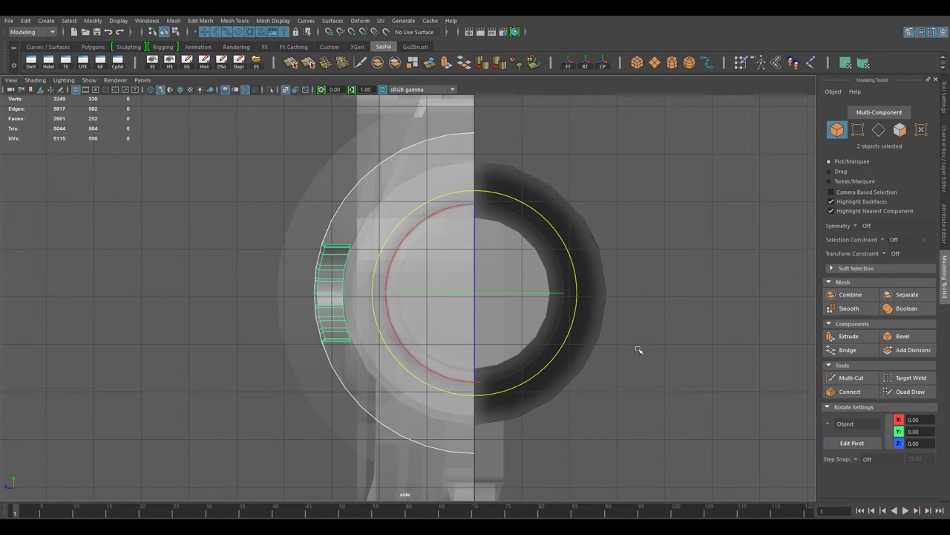
Step: Rotate one ring copy -45 on X and shift it to 2.11 along X
key(space)
key(space)
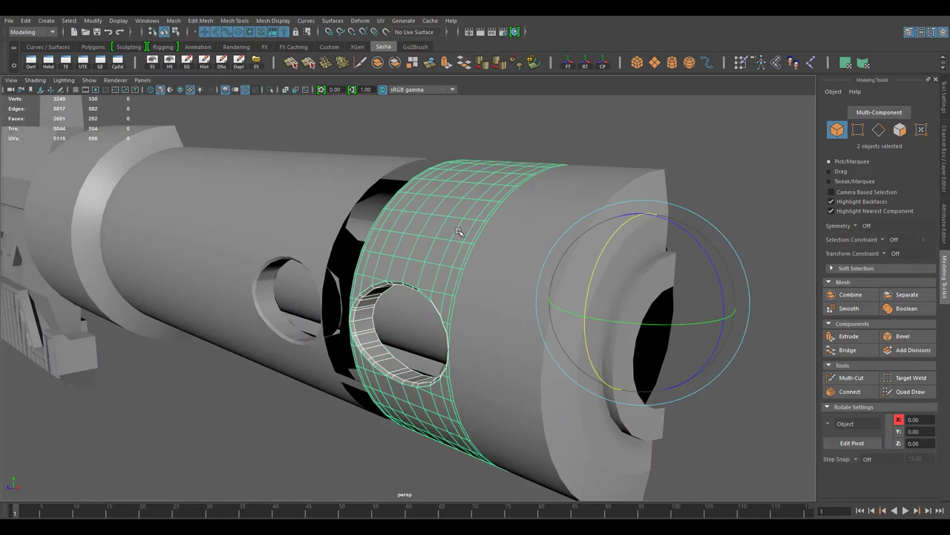
click(408, 236)
key(space)
key(space)
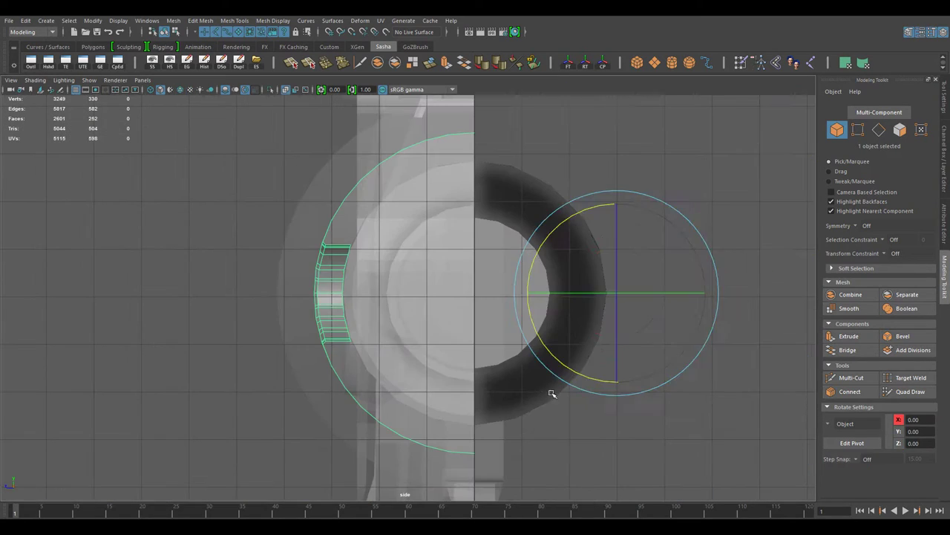
key(space)
key(space)
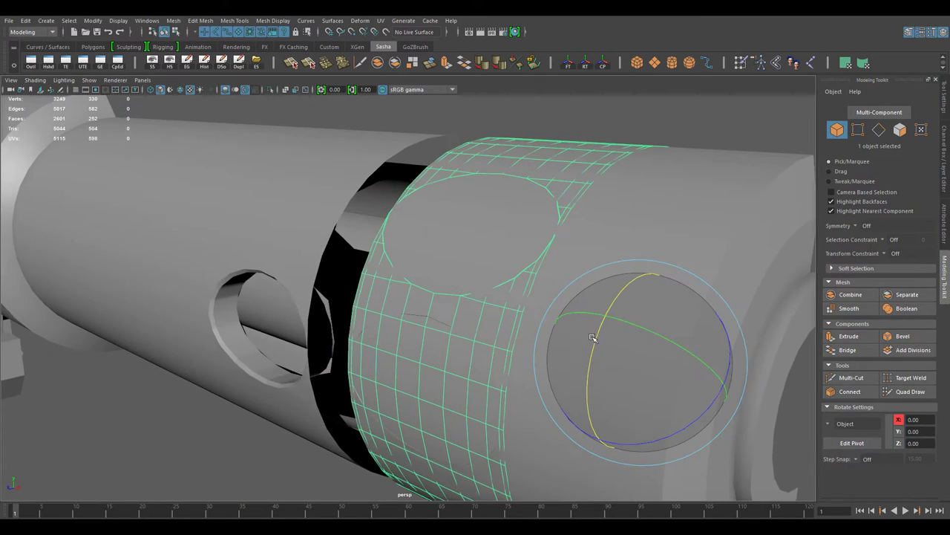
alt+drag(605, 321, 563, 314)
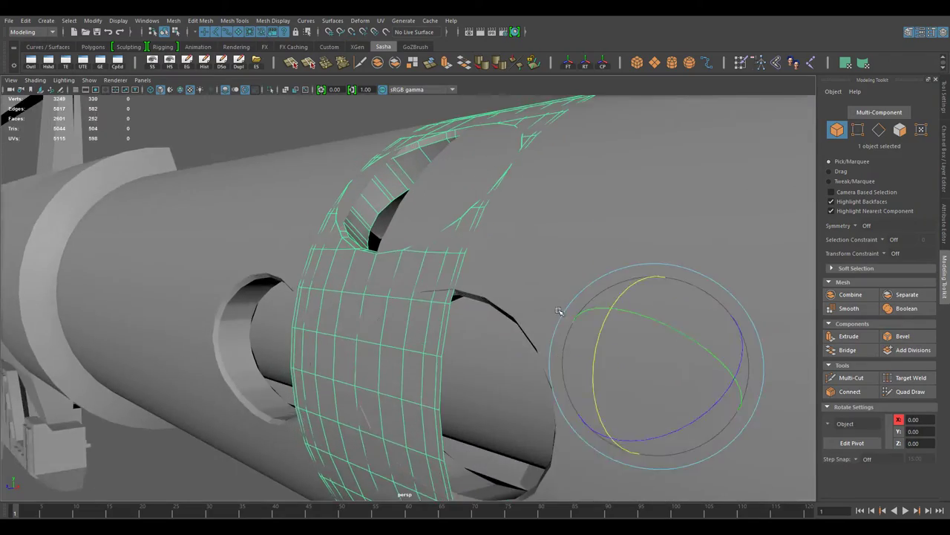
key(ctrl+a)
key(ctrl+a)
key(Tab)
mouse_move(706, 256)
alt+mouse_down()
mouse_move(503, 260)
mouse_move(557, 248)
mouse_move(452, 258)
mouse_move(556, 307)
mouse_move(602, 299)
mouse_move(578, 308)
alt+mouse_up()
key(w)
mouse_move(577, 307)
alt+mouse_down()
mouse_move(562, 346)
mouse_move(523, 327)
alt+mouse_up()
mouse_move(562, 268)
alt+mouse_down()
mouse_move(452, 254)
mouse_move(511, 277)
mouse_move(480, 329)
mouse_move(495, 380)
mouse_move(541, 311)
alt+mouse_up()
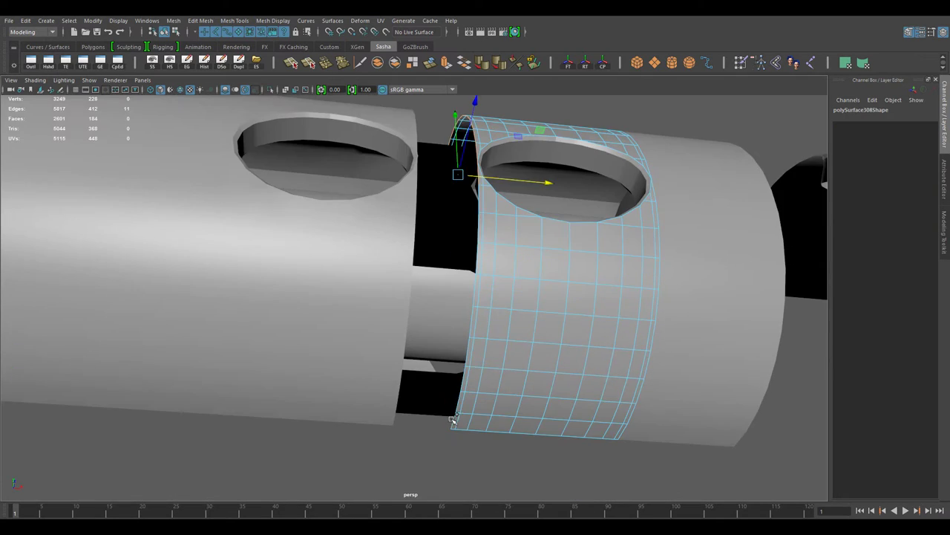
Step: Extrude the ring's border edges outward and bridge them to the barrel
shift+right_drag(541, 312, 530, 389)
alt+drag(530, 389, 622, 263)
mouse_move(487, 167)
alt+mouse_down()
mouse_move(453, 248)
mouse_move(488, 263)
mouse_move(403, 459)
mouse_move(497, 453)
alt+mouse_up()
key(ctrl+z)
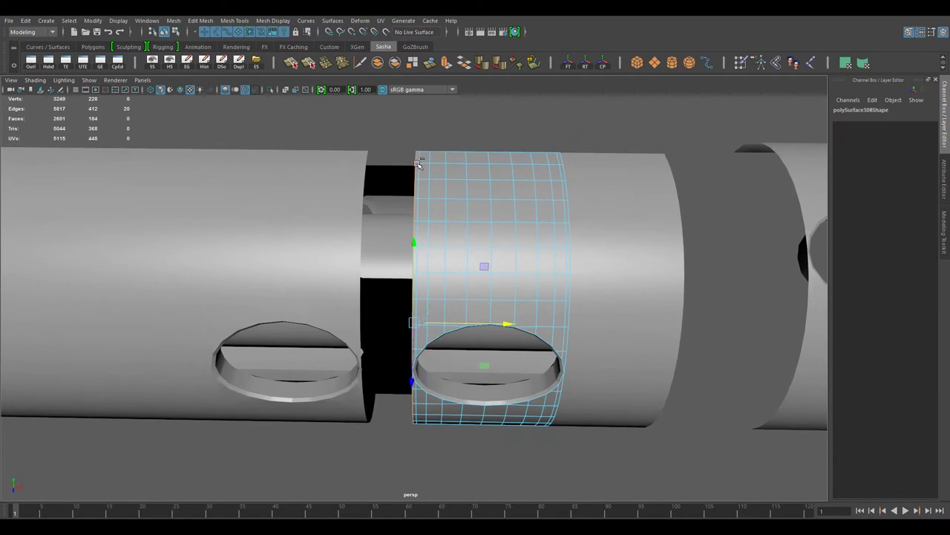
alt+drag(418, 163, 492, 153)
shift+right_drag(492, 153, 505, 318)
drag(438, 245, 392, 243)
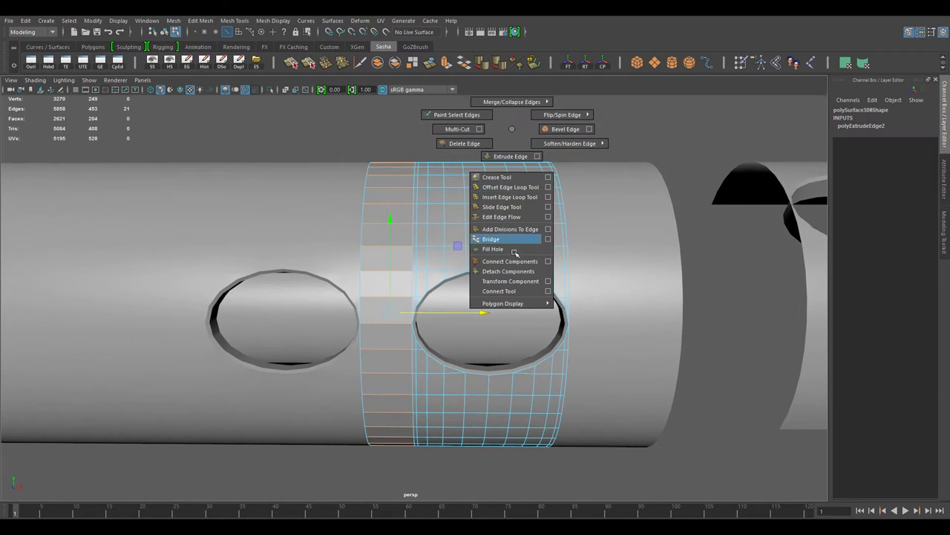
shift+right_drag(515, 254, 491, 239)
alt+drag(491, 239, 455, 234)
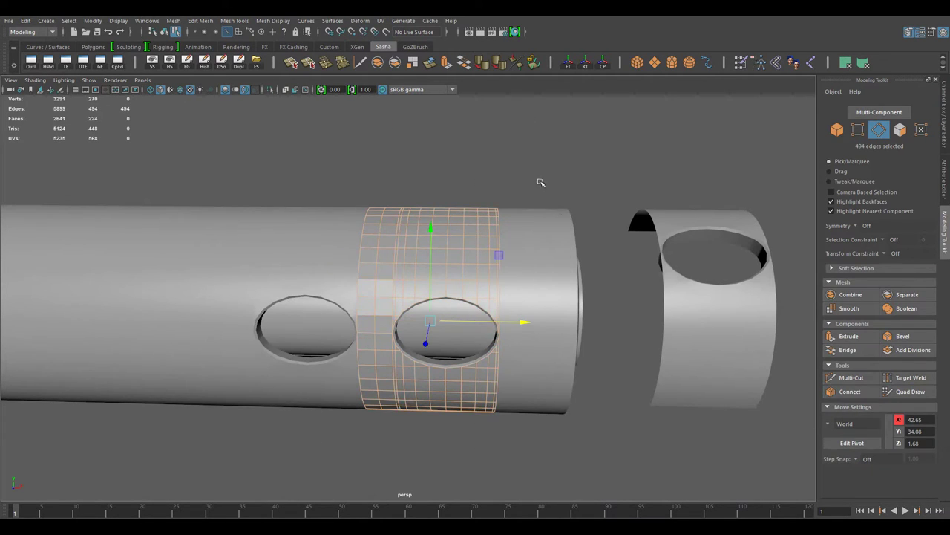
alt+drag(803, 317, 608, 87)
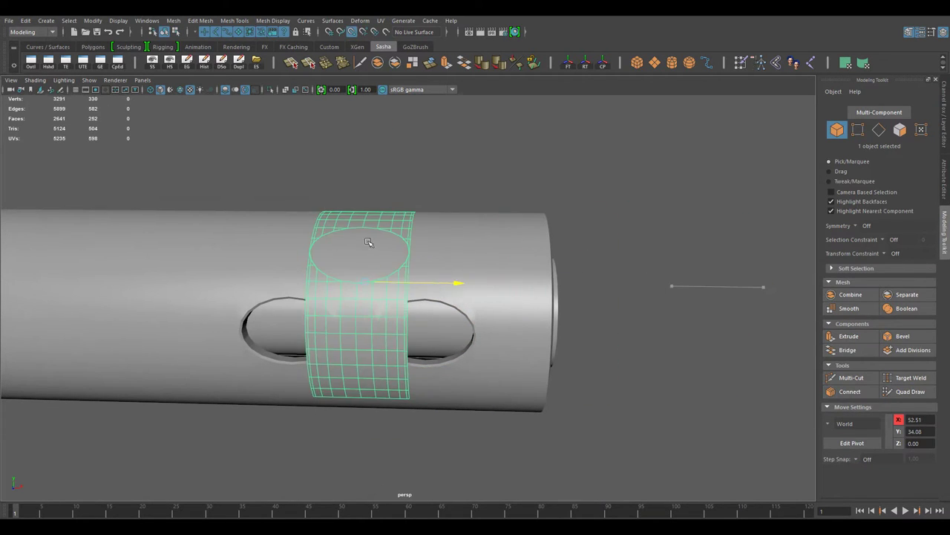
mouse_move(368, 242)
alt+mouse_down()
mouse_move(457, 332)
mouse_move(452, 362)
alt+mouse_up()
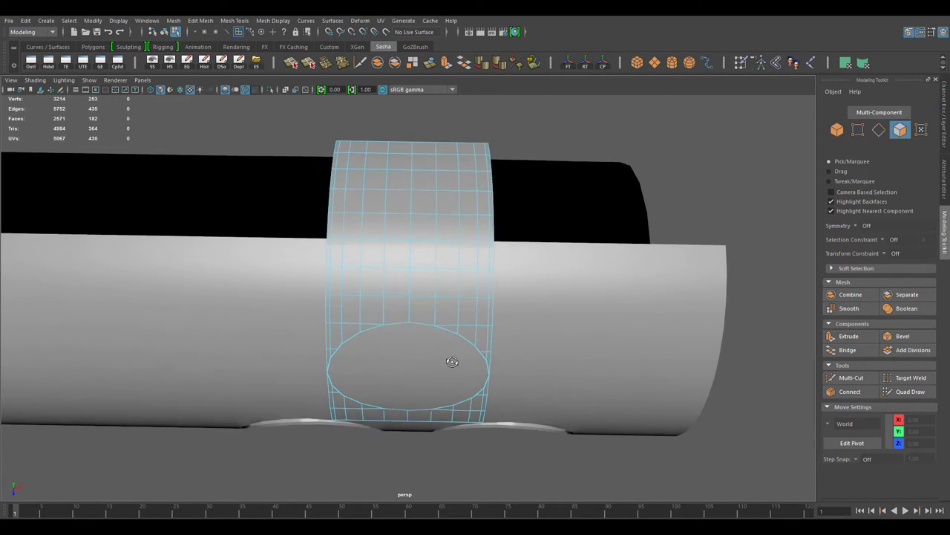
mouse_move(326, 214)
alt+mouse_down()
mouse_move(492, 314)
mouse_move(550, 295)
alt+mouse_up()
Step: Return to object mode and select a ring shell, reviewing the whole gun
key(F8)
key(w)
alt+drag(596, 397, 530, 250)
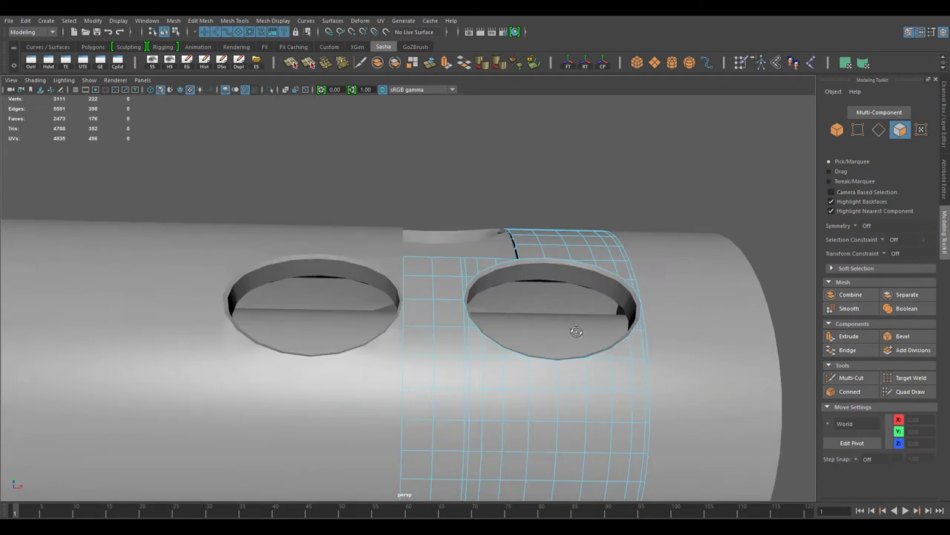
right_drag(531, 250, 577, 228)
alt+drag(577, 227, 384, 227)
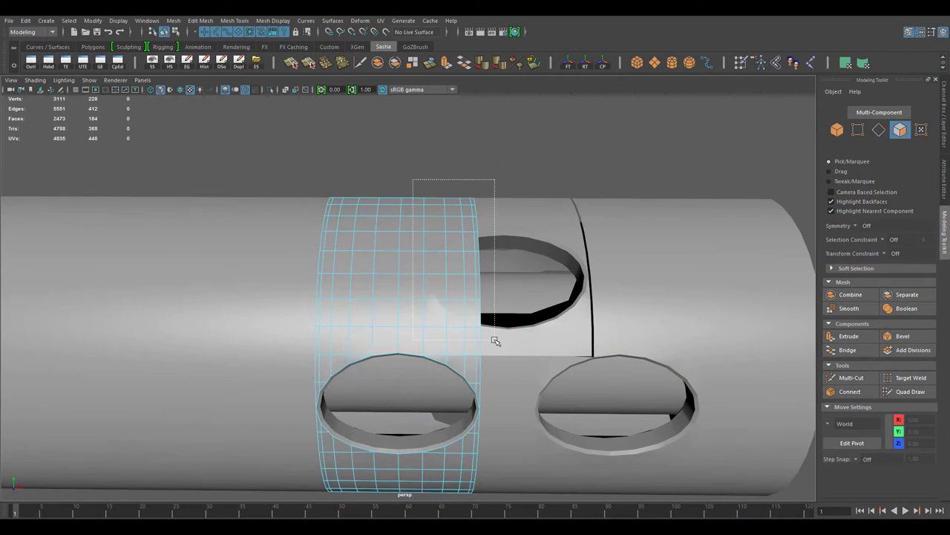
key(F8)
mouse_move(451, 355)
alt+mouse_down()
mouse_move(408, 229)
mouse_move(371, 322)
mouse_move(589, 379)
mouse_move(509, 304)
mouse_move(485, 295)
mouse_move(433, 312)
alt+mouse_up()
scroll(371, 322, up, 5)
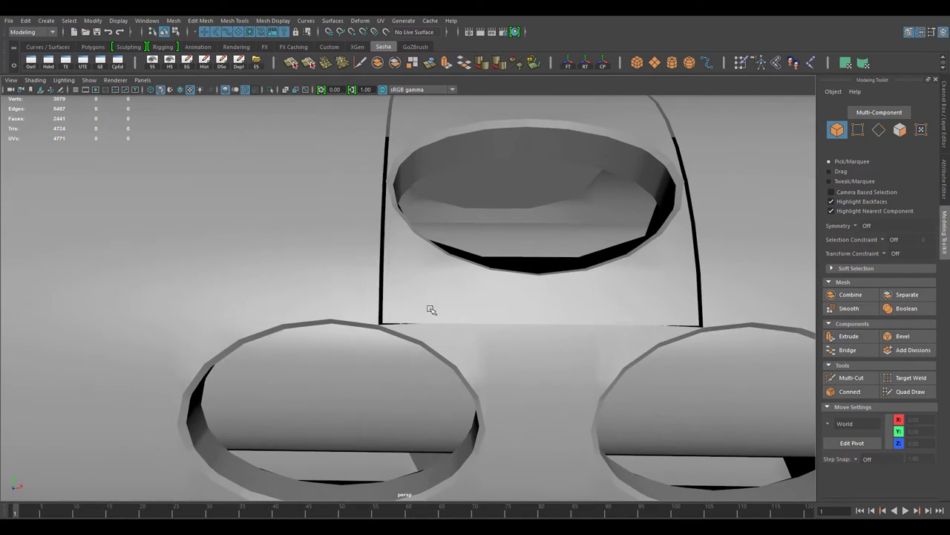
click(432, 312)
scroll(490, 270, down, 3)
mouse_move(490, 270)
alt+mouse_down()
mouse_move(548, 331)
mouse_move(564, 382)
alt+mouse_up()
scroll(429, 344, down, 5)
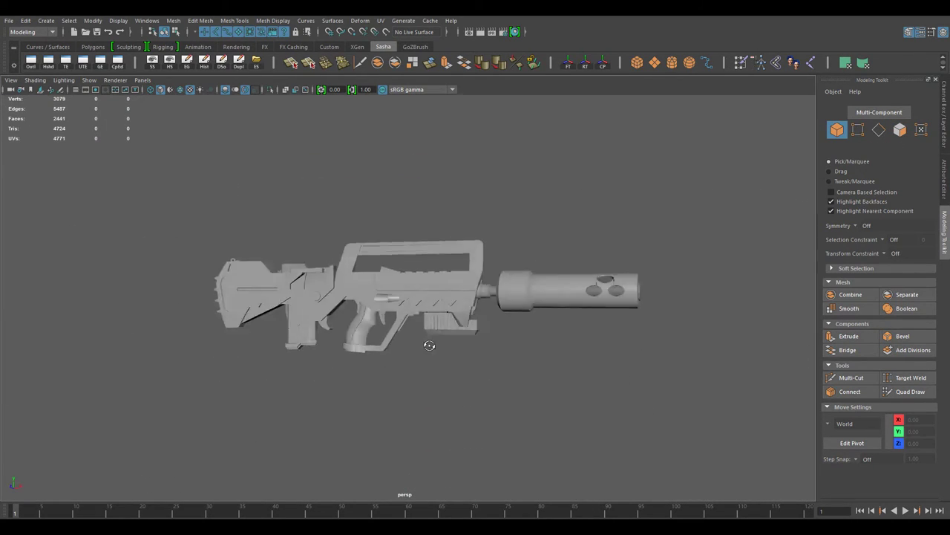
scroll(429, 344, up, 2)
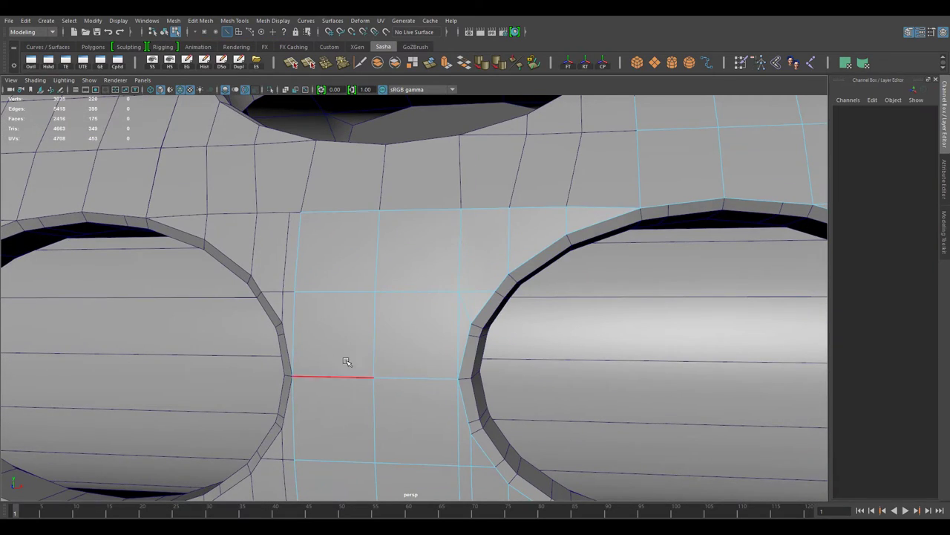
Step: Collapse a stray edge and delete the extra edges and edge loop near the hole
shift+right_drag(297, 237, 319, 297)
alt+drag(407, 340, 437, 197)
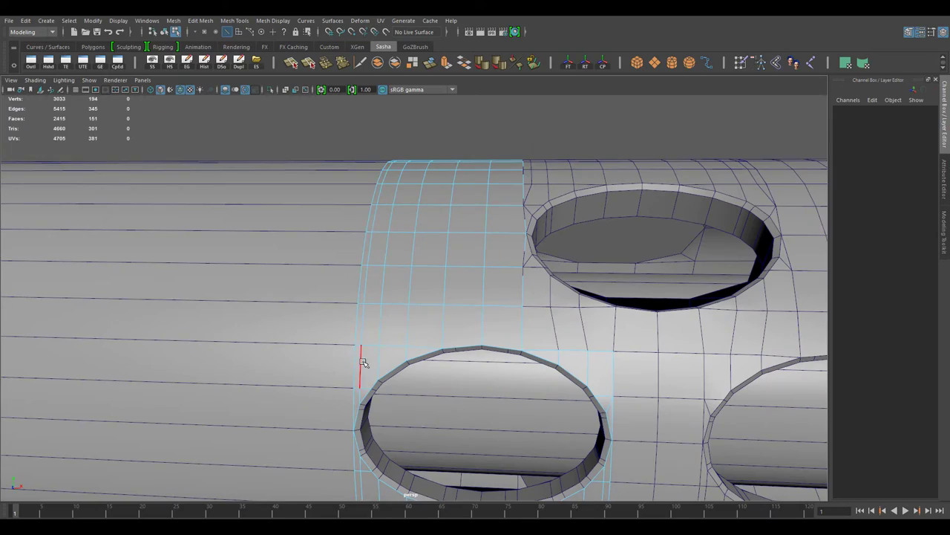
key(ctrl+Delete)
alt+drag(363, 362, 524, 231)
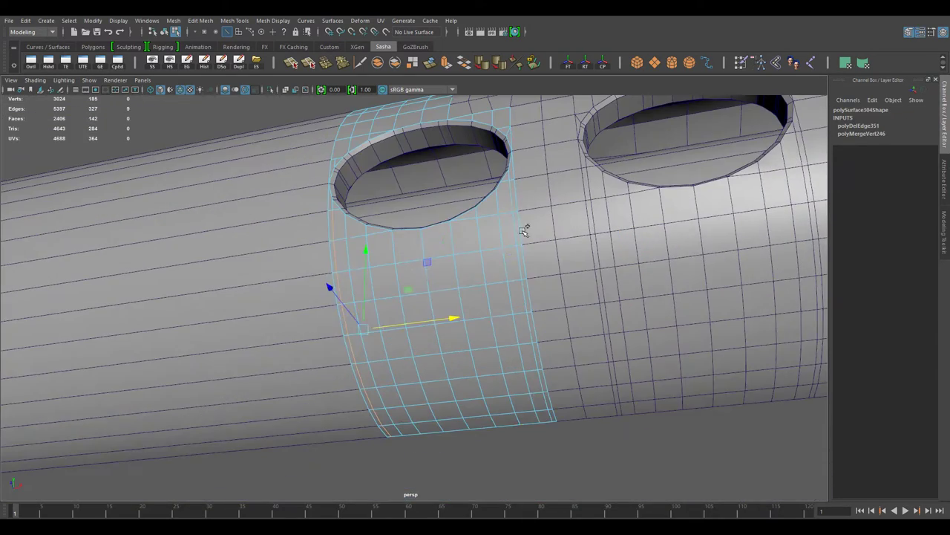
key(ctrl+Delete)
alt+drag(553, 421, 459, 243)
right_drag(460, 244, 462, 336)
double_click(447, 461)
alt+drag(448, 462, 566, 378)
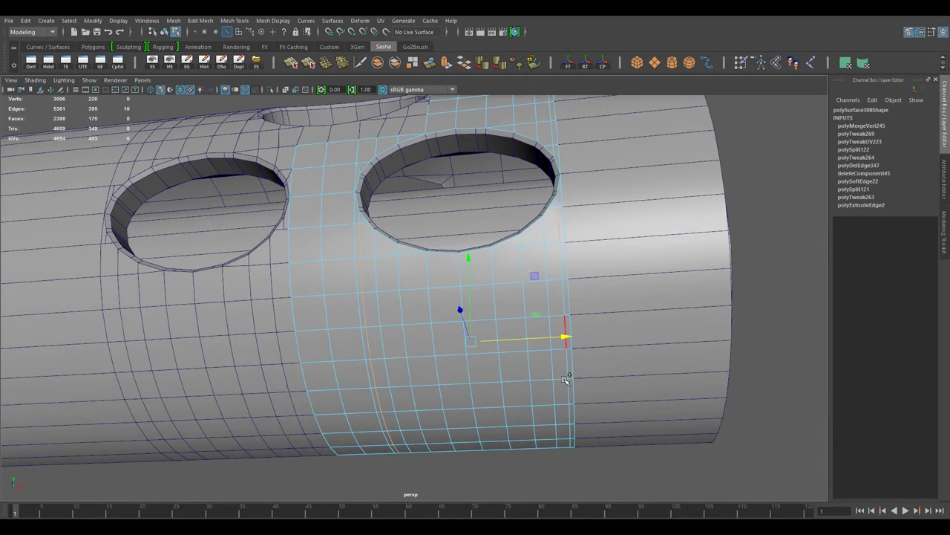
key(ctrl+Delete)
alt+drag(597, 476, 482, 369)
alt+drag(581, 290, 365, 317)
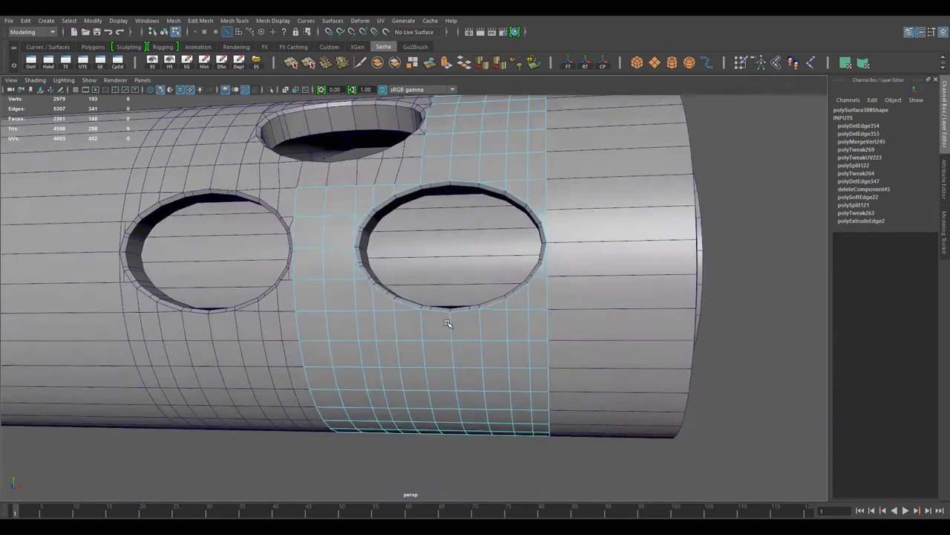
Step: Merge the selected stray vertex at the hole rim
shift+right_drag(366, 316, 336, 304)
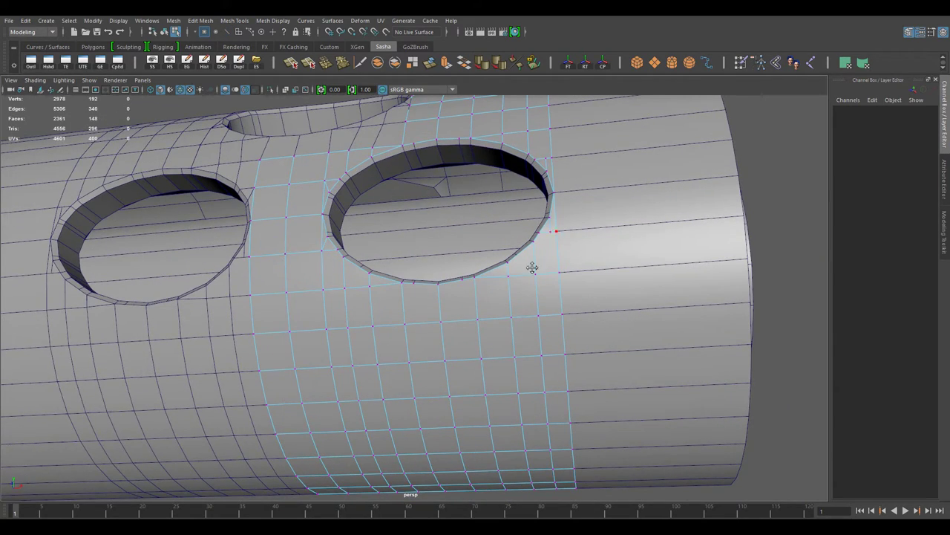
scroll(532, 267, up, 5)
drag(499, 150, 502, 416)
scroll(494, 229, down, 5)
scroll(436, 239, up, 5)
scroll(435, 239, down, 3)
scroll(436, 239, down, 5)
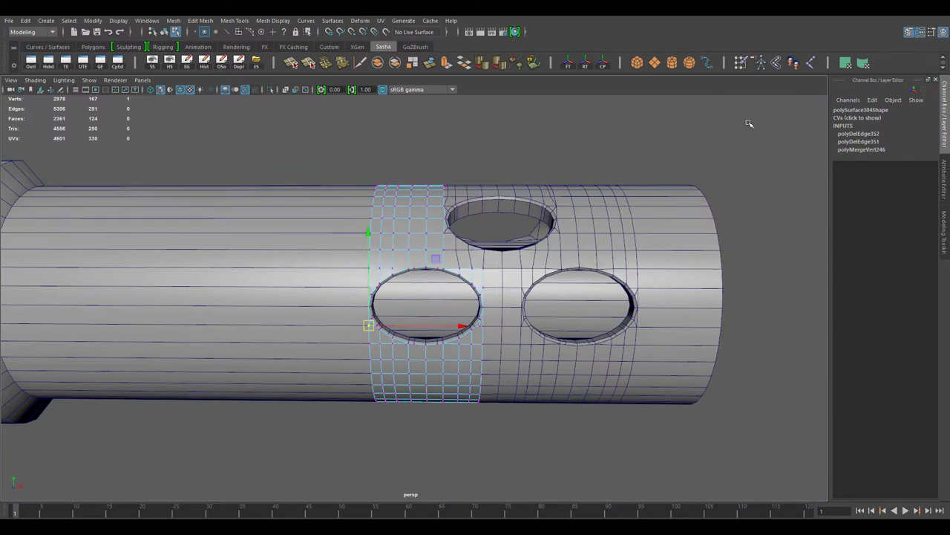
Step: Snap the stray vertex beside the left hole's rim onto the adjacent vertical edge
shift+right_drag(505, 160, 414, 317)
alt+drag(414, 318, 409, 329)
scroll(409, 329, up, 3)
double_click(378, 342)
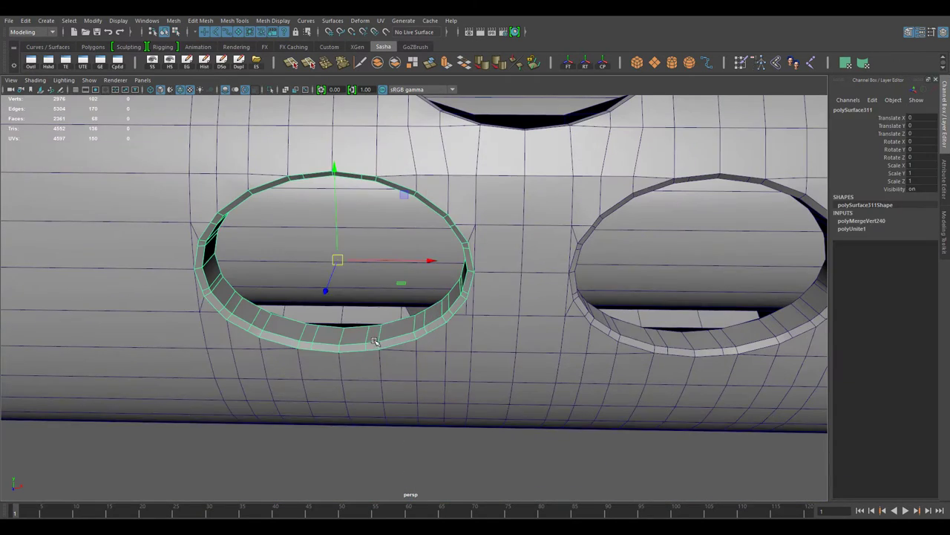
scroll(379, 341, up, 2)
alt+drag(215, 254, 341, 201)
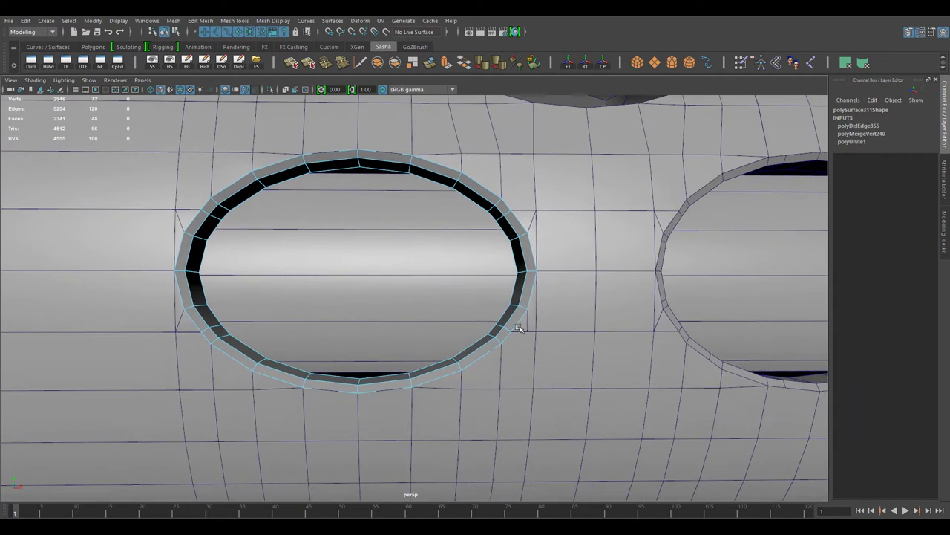
key(F9)
shift+right_click(524, 333)
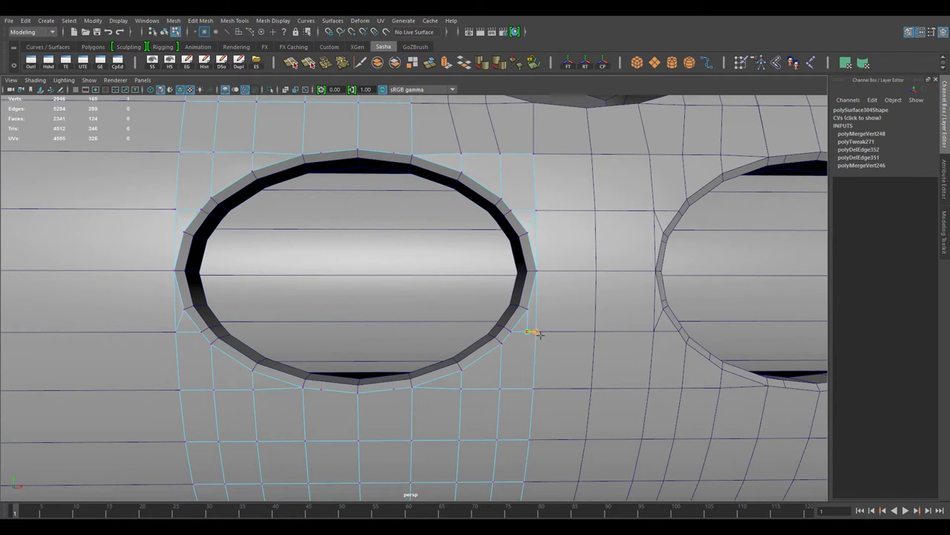
drag(531, 343, 537, 332)
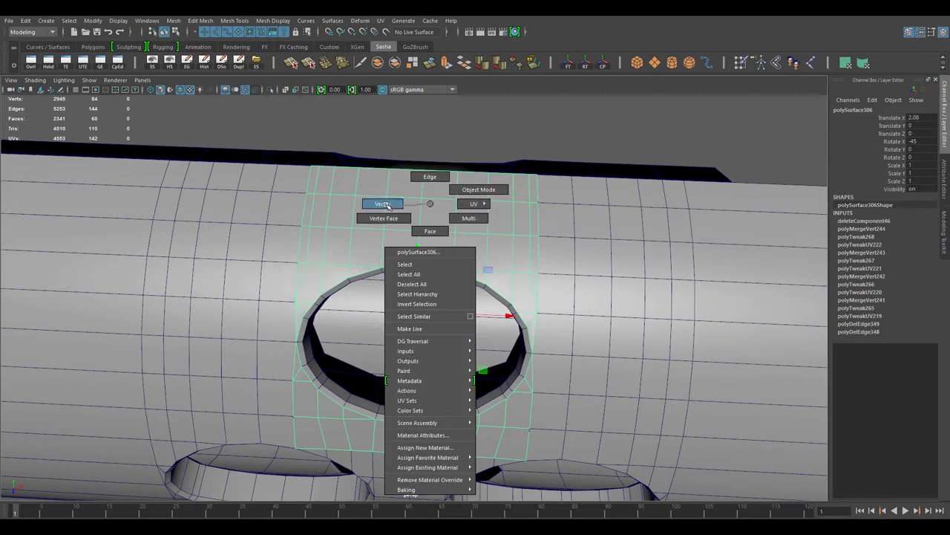
click(384, 205)
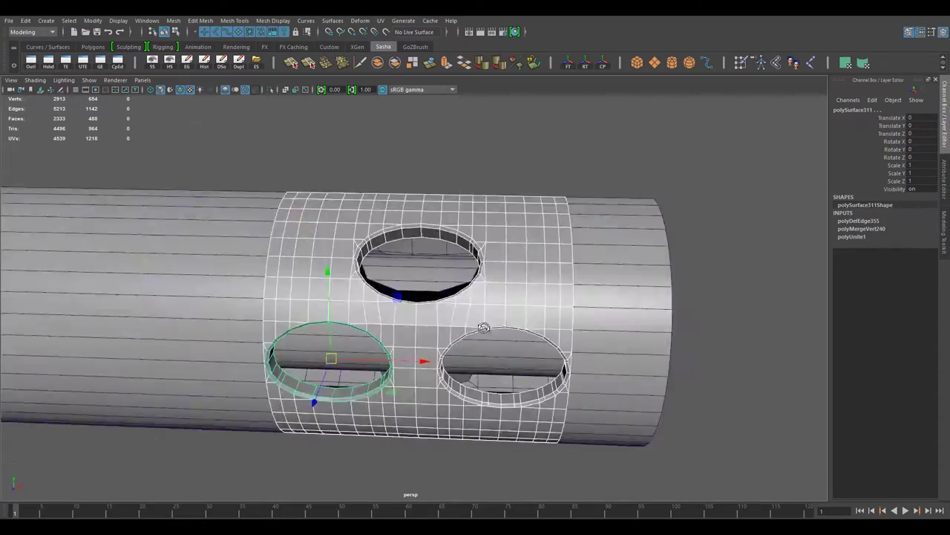
mouse_move(453, 316)
alt+mouse_down()
mouse_move(314, 285)
mouse_move(525, 342)
alt+mouse_up()
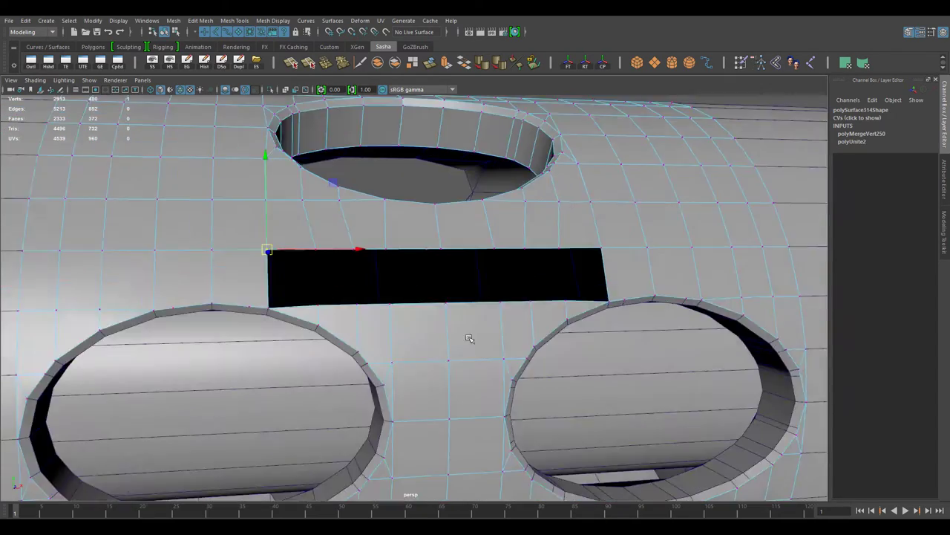
Step: Extrude the open border edge and pull it across the gap between the hole patches
right_drag(505, 216, 522, 202)
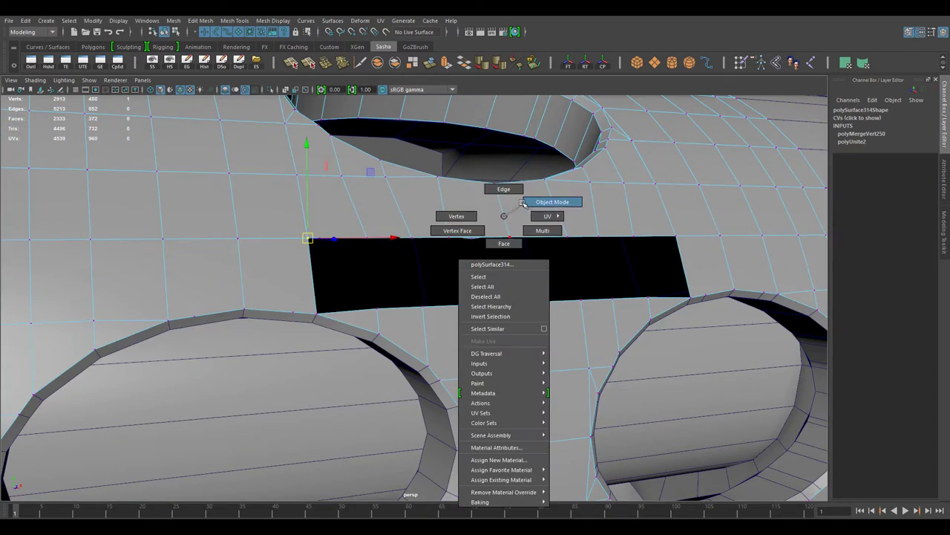
shift+right_drag(649, 233, 639, 195)
alt+drag(639, 223, 398, 242)
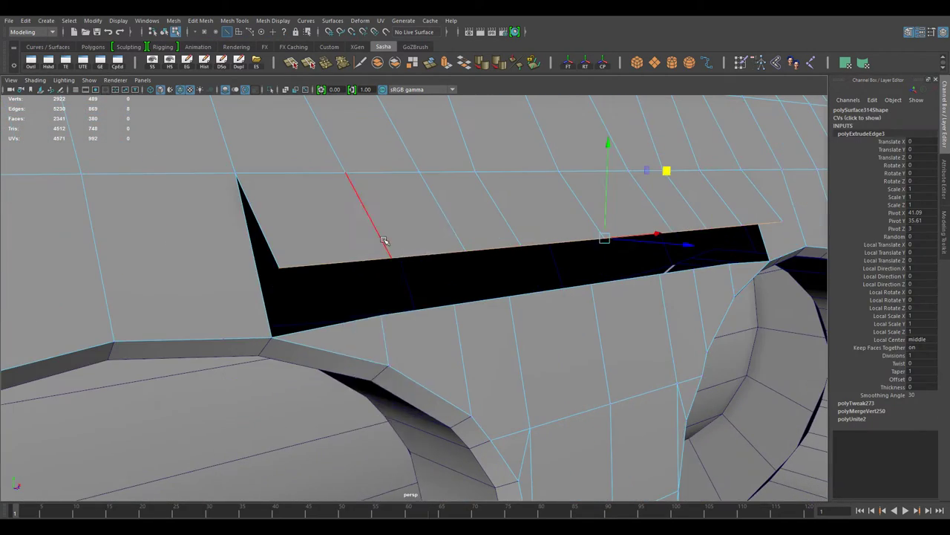
mouse_move(509, 297)
alt+mouse_down()
mouse_move(785, 272)
mouse_move(626, 245)
alt+mouse_up()
mouse_move(633, 286)
alt+mouse_down()
mouse_move(557, 310)
mouse_move(468, 185)
alt+mouse_up()
Step: Select the right hole's ring piece and review it against the whole tube
key(F8)
right_click(468, 185)
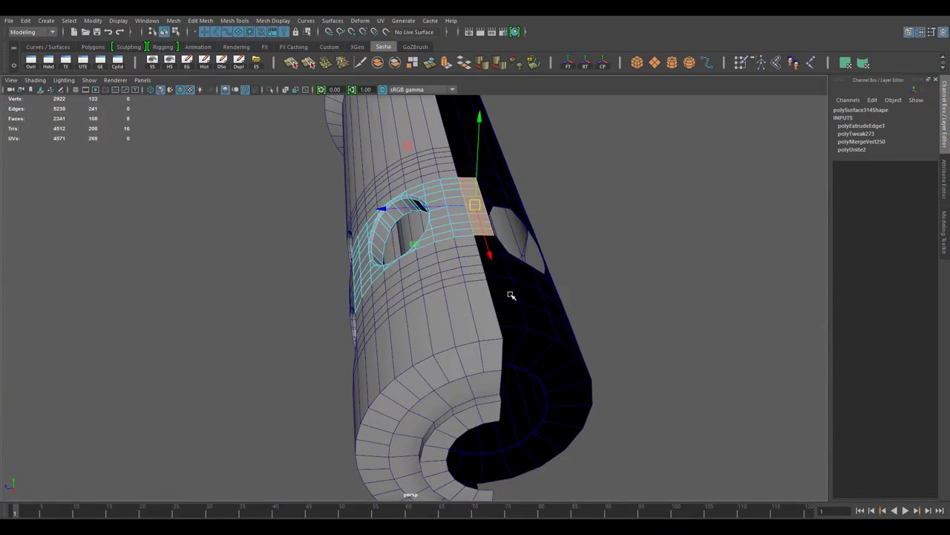
mouse_move(422, 301)
alt+mouse_down()
mouse_move(687, 424)
mouse_move(456, 191)
mouse_move(451, 303)
mouse_move(587, 321)
mouse_move(386, 387)
alt+mouse_up()
click(452, 303)
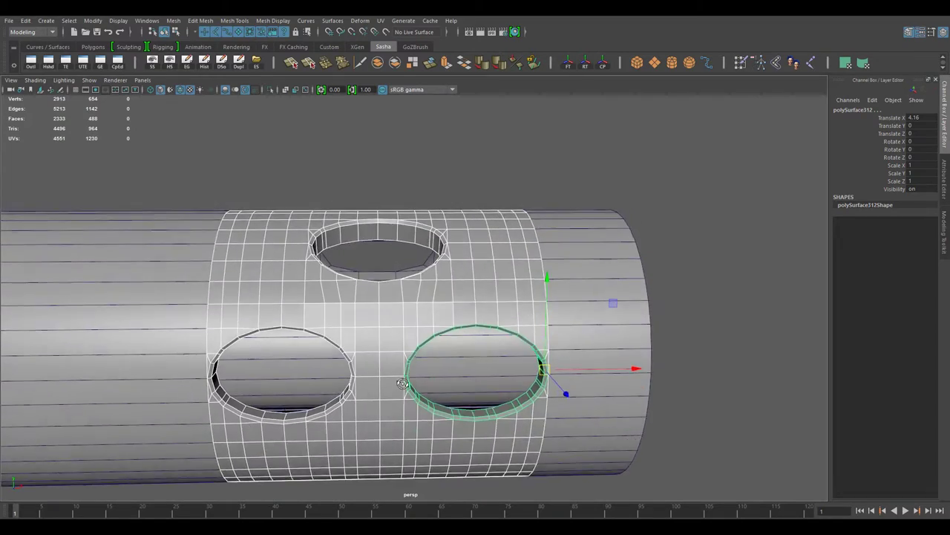
scroll(445, 282, up, 5)
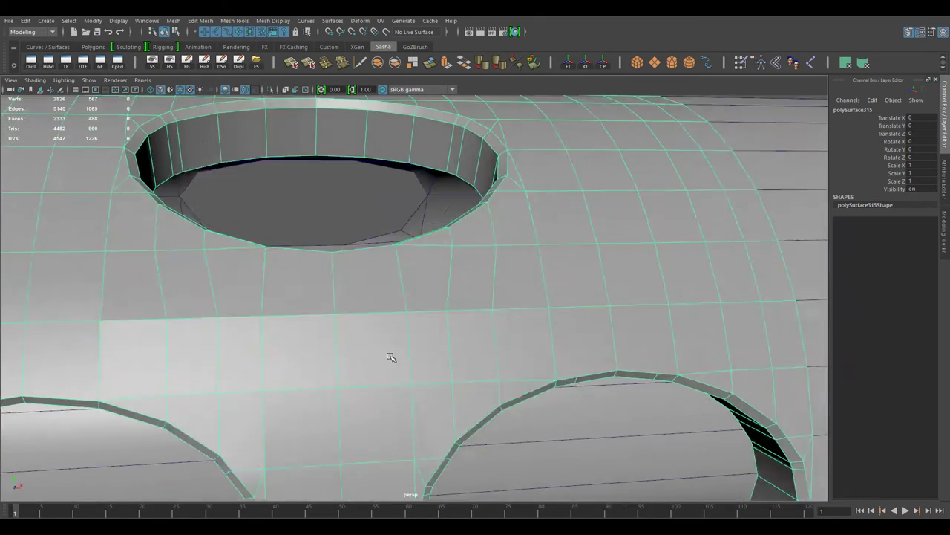
alt+drag(359, 309, 522, 325)
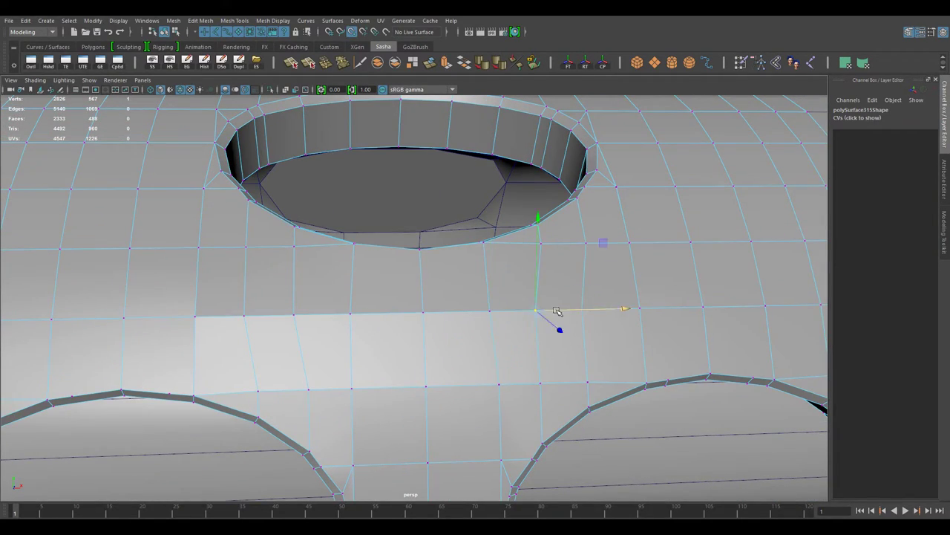
scroll(593, 263, down, 5)
mouse_move(593, 263)
alt+mouse_down()
mouse_move(478, 376)
mouse_move(426, 348)
mouse_move(292, 154)
alt+mouse_up()
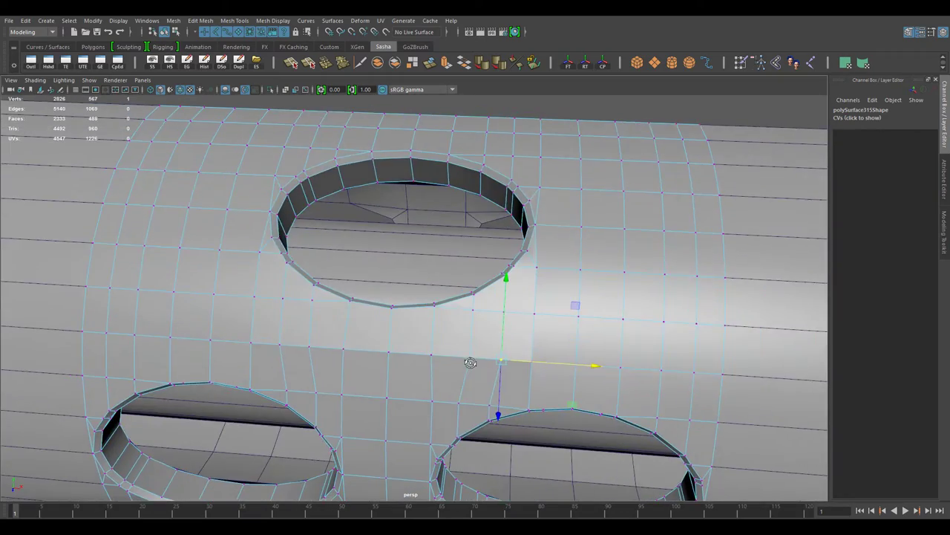
scroll(433, 335, down, 3)
Step: Delete the extra edges around the right hole's rim
key(F8)
scroll(500, 160, down, 2)
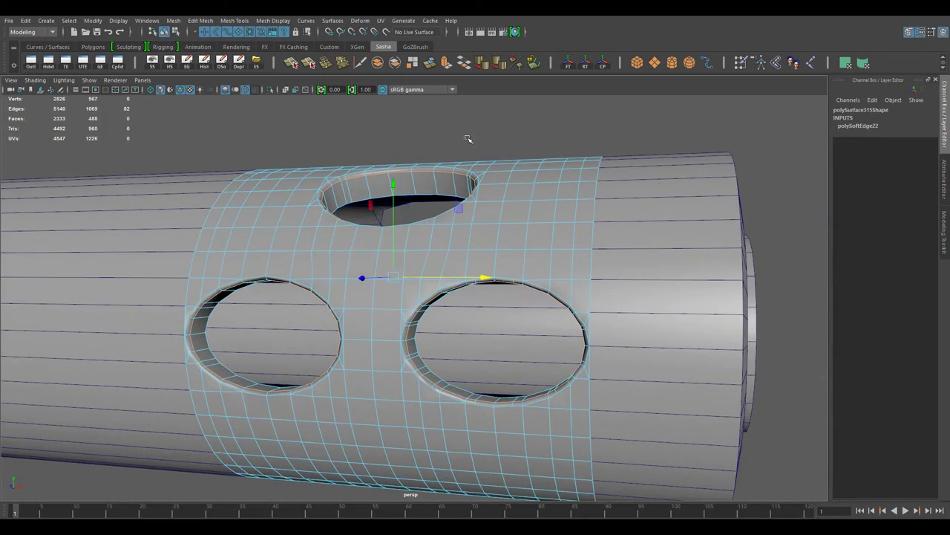
scroll(484, 210, up, 3)
right_click(557, 217)
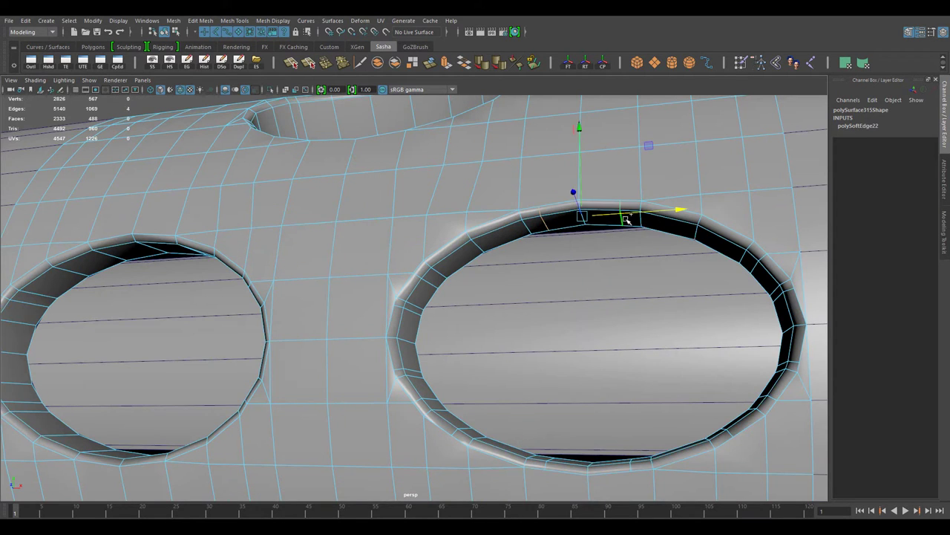
alt+drag(627, 220, 739, 327)
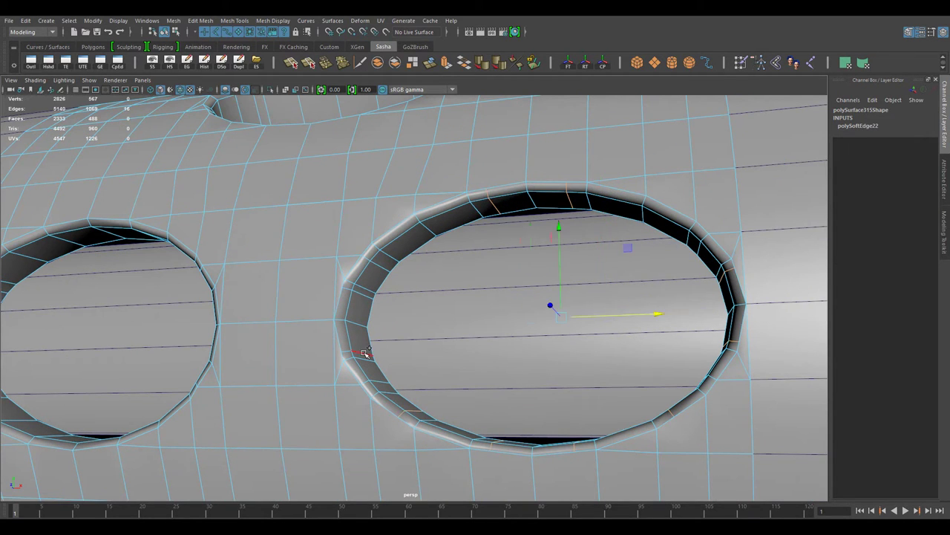
key(Delete)
scroll(476, 318, down, 5)
mouse_move(212, 325)
alt+mouse_down()
mouse_move(594, 263)
mouse_move(353, 321)
mouse_move(445, 260)
mouse_move(416, 223)
mouse_move(431, 255)
mouse_move(341, 194)
alt+mouse_up()
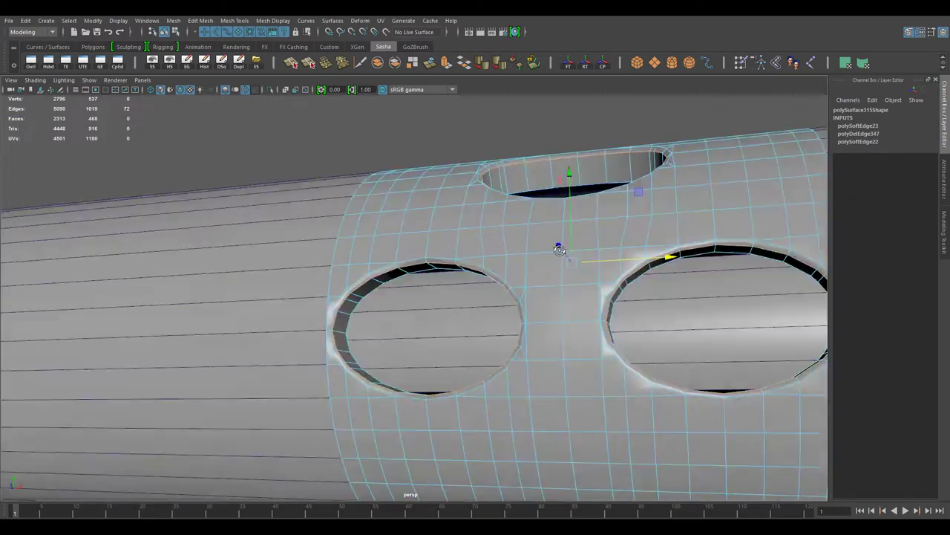
scroll(422, 222, up, 3)
Step: Apply Soften Edge to the hole rims in face mode
right_click(422, 222)
click(421, 250)
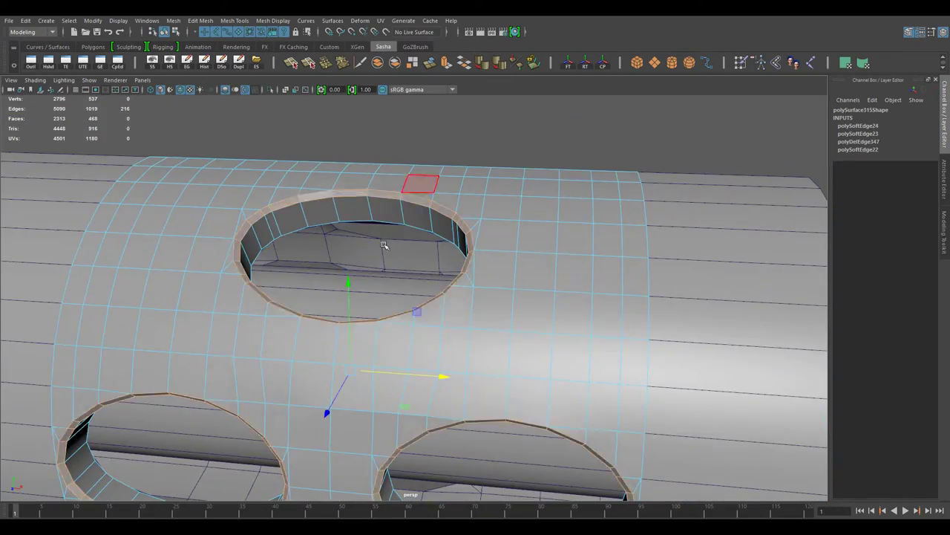
mouse_move(384, 245)
alt+mouse_down()
mouse_move(393, 170)
mouse_move(499, 255)
alt+mouse_up()
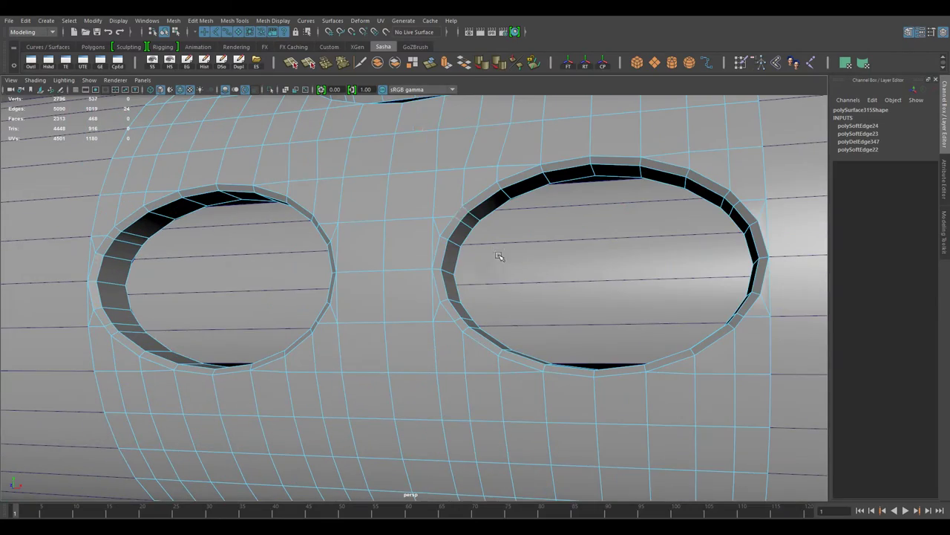
click(502, 67)
scroll(318, 265, down, 5)
Step: Merge the vertex between the two holes, then select the middle barrel section
mouse_move(318, 265)
alt+mouse_down()
mouse_move(424, 222)
mouse_move(534, 219)
alt+mouse_up()
scroll(424, 223, up, 6)
click(385, 221)
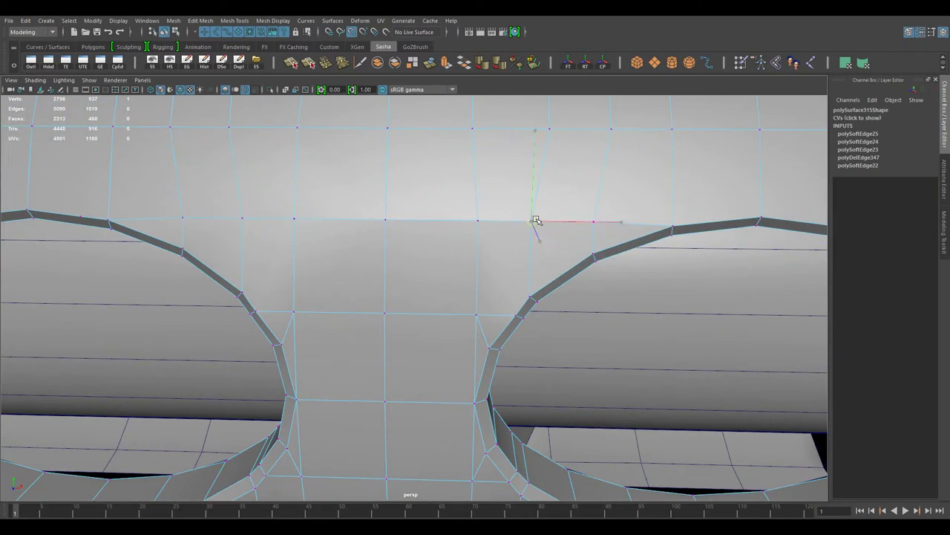
scroll(156, 208, down, 5)
scroll(472, 235, up, 6)
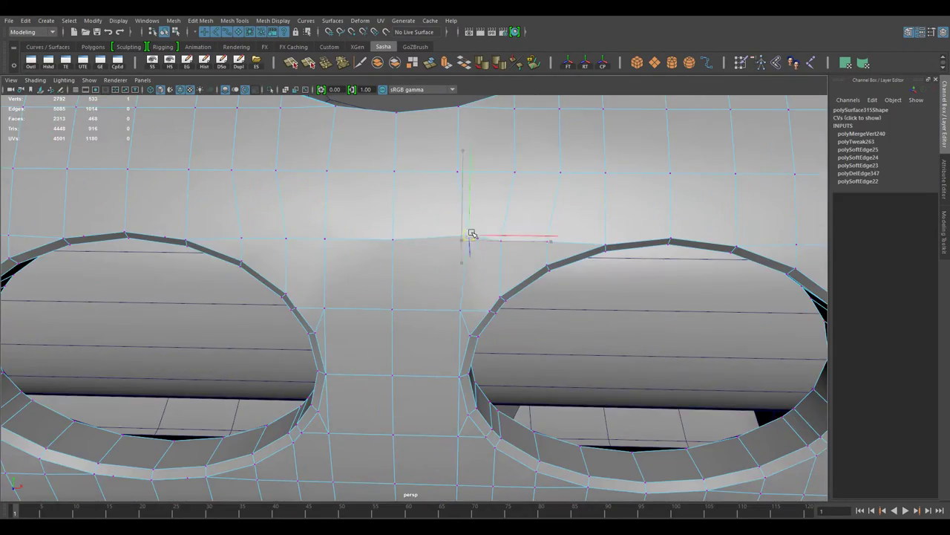
scroll(384, 251, down, 5)
right_drag(566, 186, 604, 173)
scroll(605, 174, down, 3)
scroll(498, 254, up, 3)
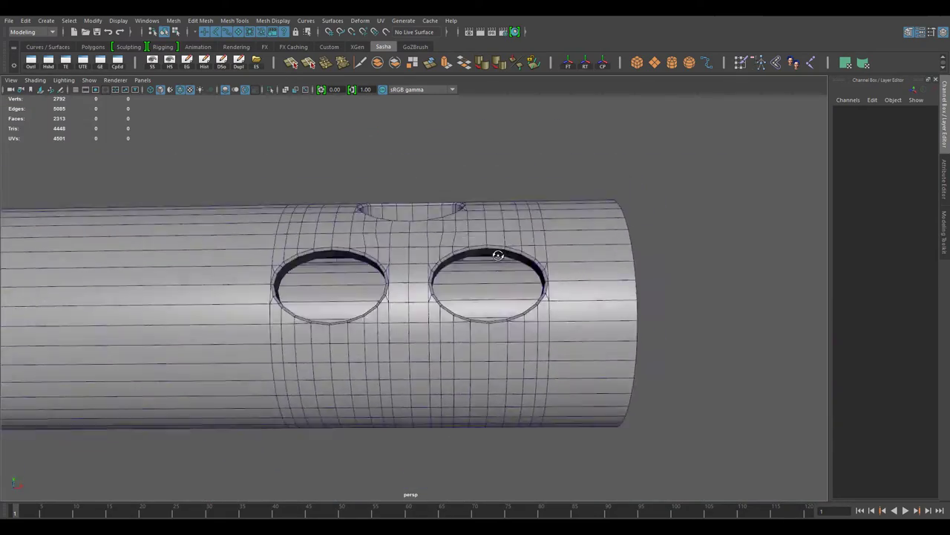
mouse_move(498, 254)
alt+mouse_down()
mouse_move(484, 329)
mouse_move(485, 270)
alt+mouse_up()
click(486, 270)
Step: Duplicate the holed section's upper faces, then mirror and combine the copy
mouse_move(215, 133)
mouse_down()
mouse_move(610, 271)
mouse_move(528, 142)
mouse_up()
shift+right_drag(527, 143, 532, 187)
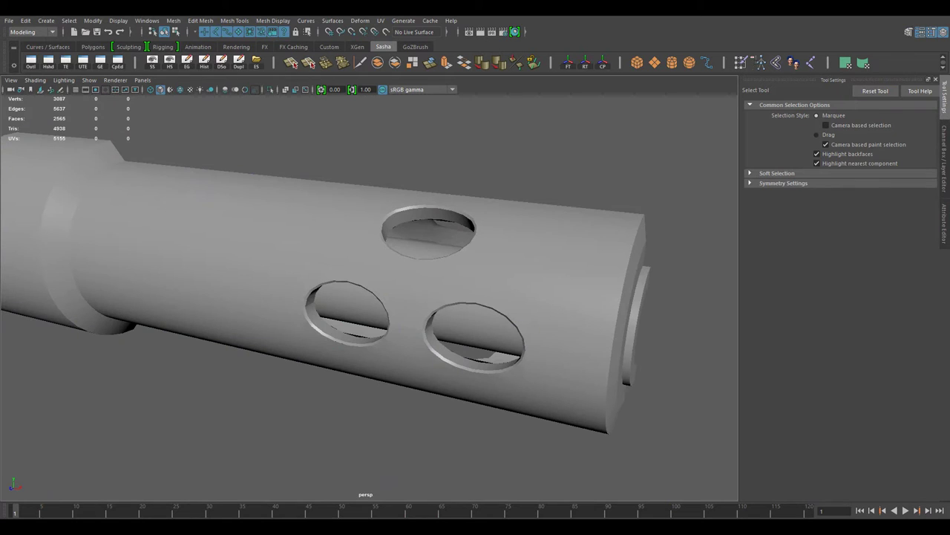
click(403, 263)
mouse_move(403, 262)
alt+mouse_down()
mouse_move(448, 229)
mouse_move(416, 223)
alt+mouse_up()
key(w)
drag(233, 166, 669, 285)
shift+right_click(515, 137)
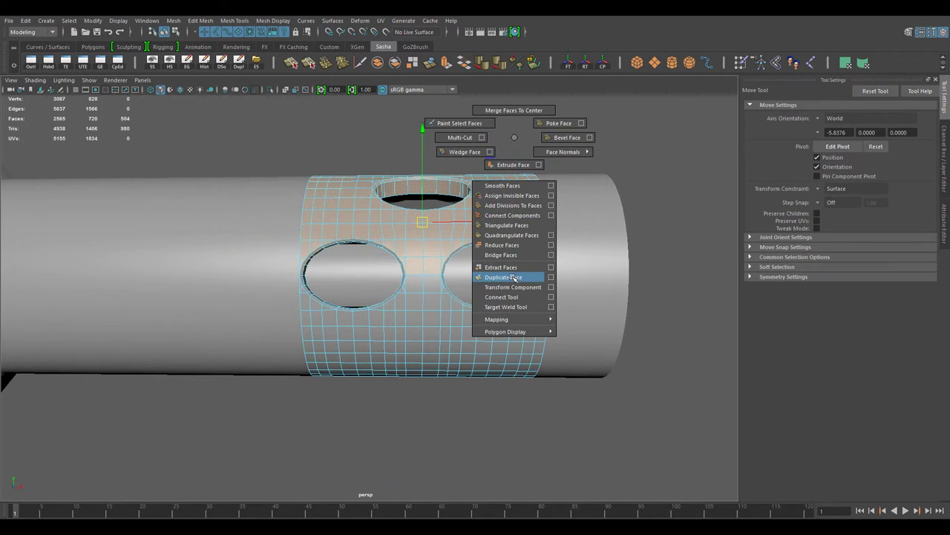
alt+middle_drag(628, 261, 603, 223)
click(603, 64)
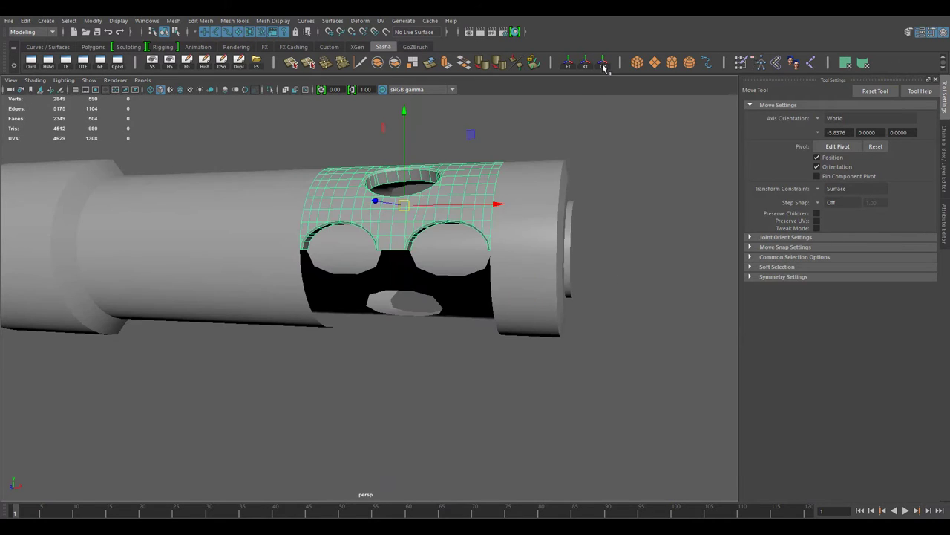
click(945, 91)
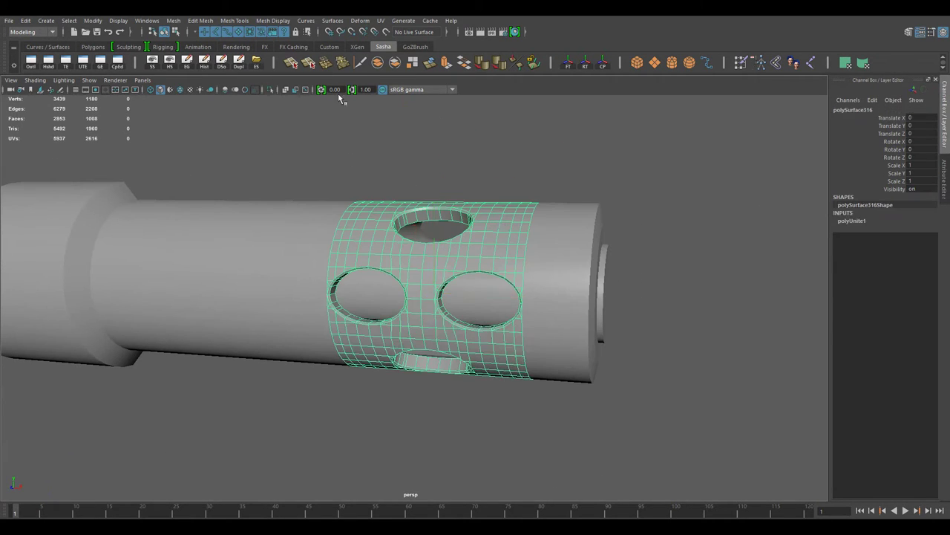
Step: Select the seam edge between the holes and inspect the edge loop
scroll(450, 218, up, 5)
right_drag(450, 219, 405, 265)
scroll(405, 265, up, 5)
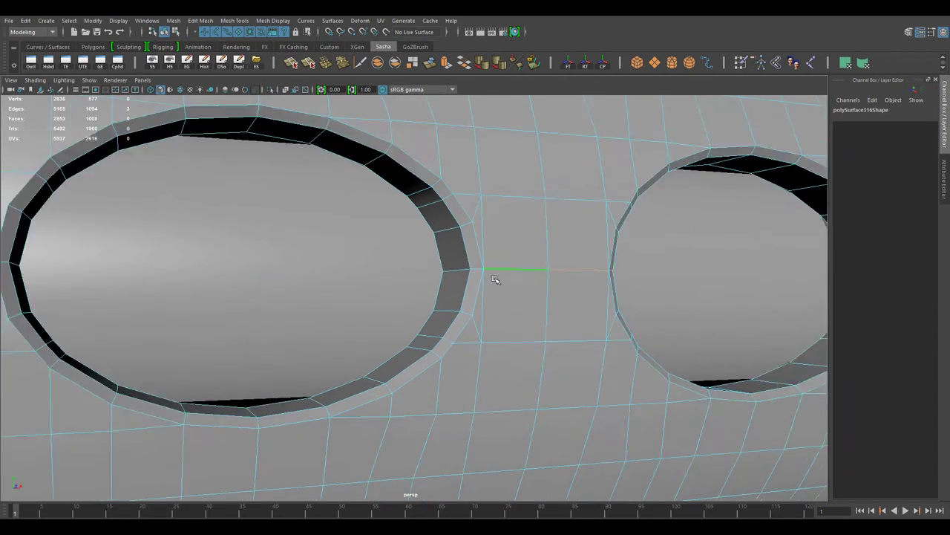
click(557, 256)
alt+drag(536, 255, 357, 238)
scroll(356, 238, down, 5)
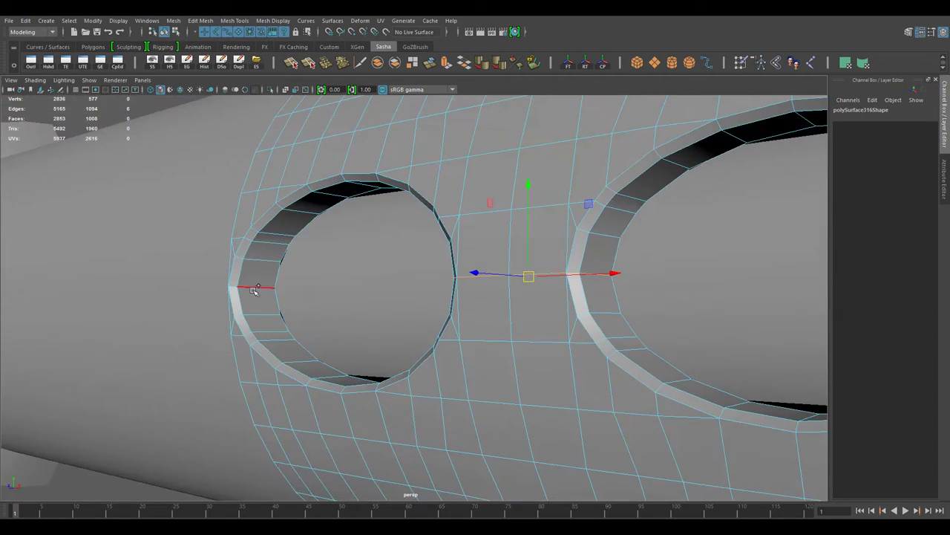
scroll(393, 305, up, 5)
mouse_move(393, 306)
alt+mouse_down()
mouse_move(687, 382)
mouse_move(619, 283)
alt+mouse_up()
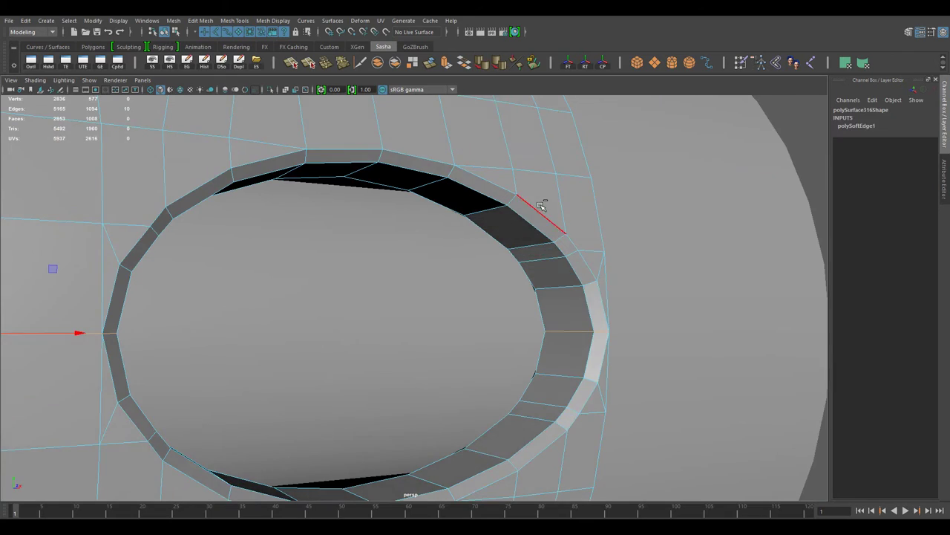
scroll(542, 206, down, 10)
Step: Soften the shading of the completed holed section
key(F8)
alt+drag(646, 153, 519, 186)
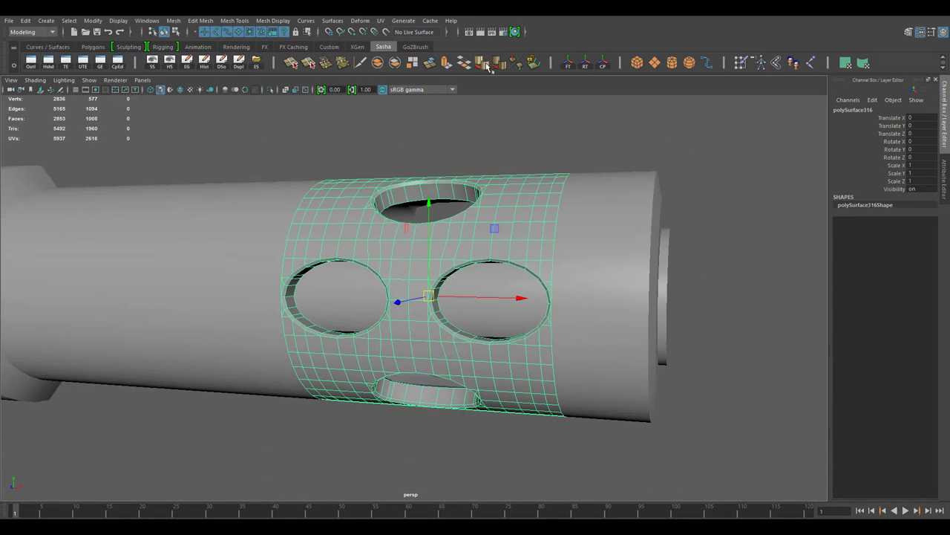
click(325, 63)
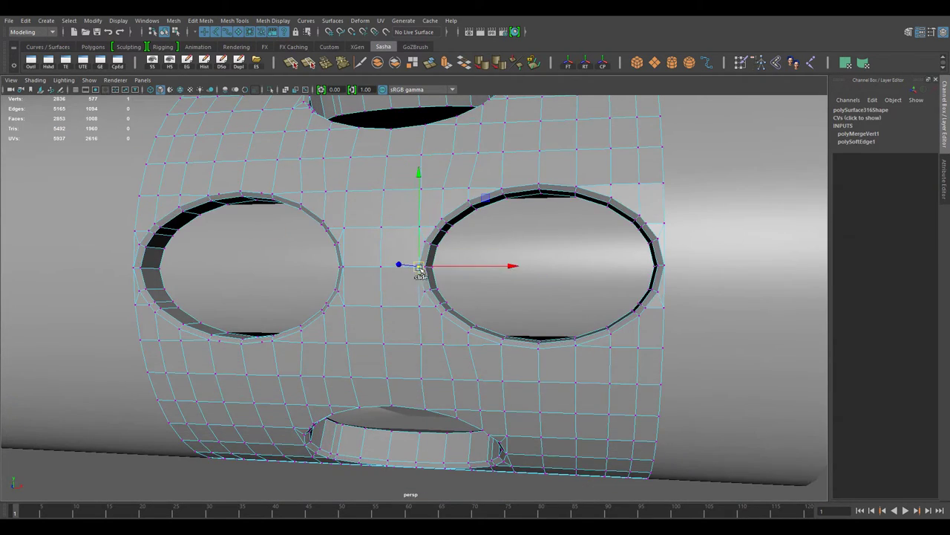
scroll(420, 269, up, 5)
right_drag(418, 201, 463, 182)
scroll(460, 186, down, 8)
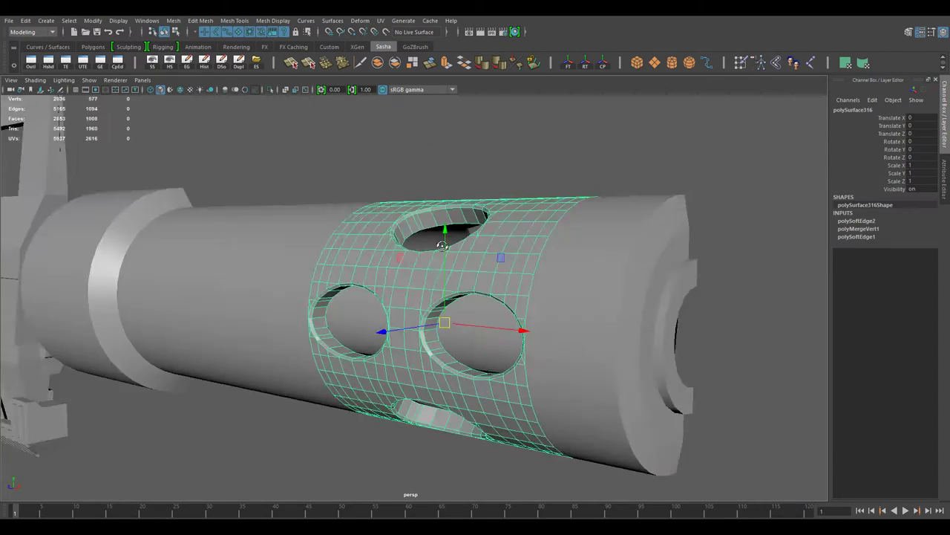
Step: Delete the holed patch's construction history
click(204, 63)
alt+drag(495, 252, 476, 246)
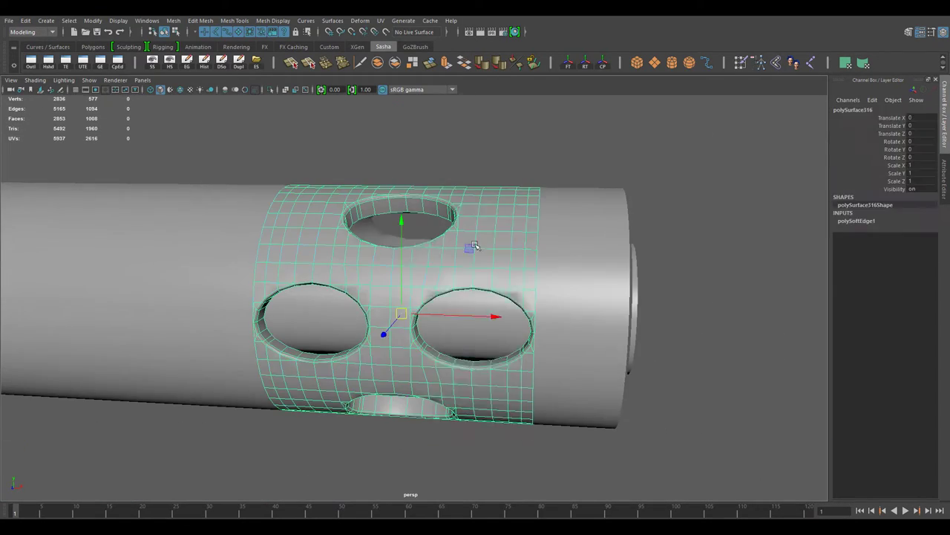
scroll(440, 262, up, 5)
scroll(388, 356, down, 4)
Step: Inspect the bottom hole closely, then clear the selection and view the whole gun
right_drag(452, 201, 454, 227)
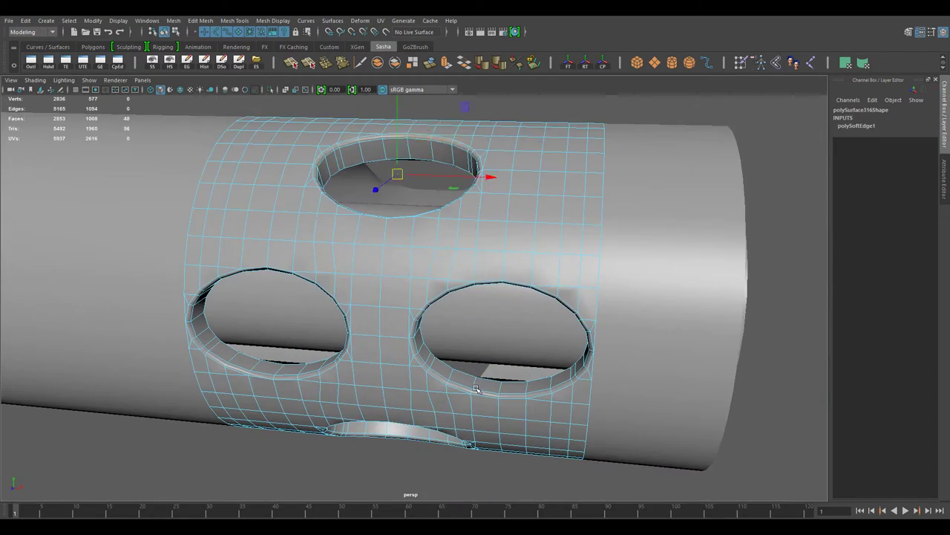
scroll(320, 466, up, 3)
scroll(470, 162, down, 3)
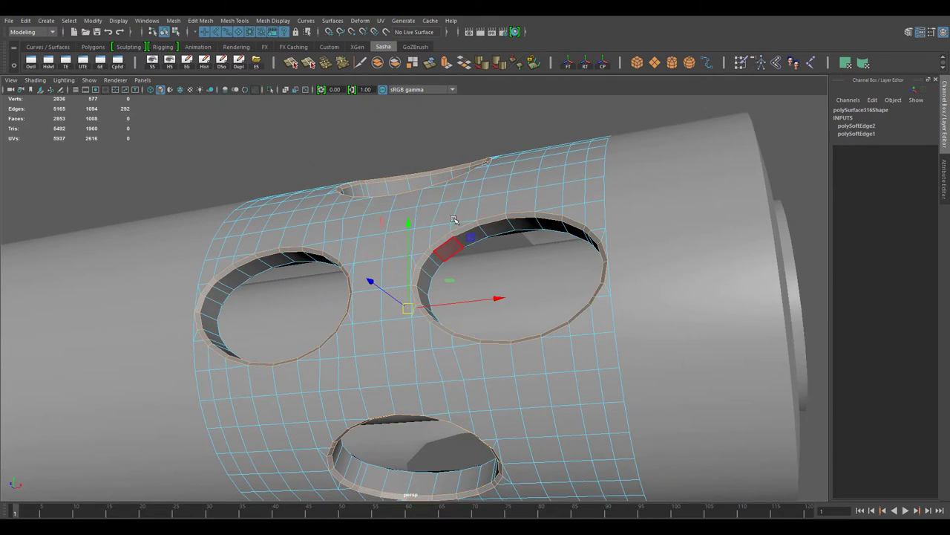
mouse_move(454, 220)
alt+mouse_down()
mouse_move(463, 349)
mouse_move(334, 297)
mouse_move(403, 312)
alt+mouse_up()
scroll(307, 361, up, 4)
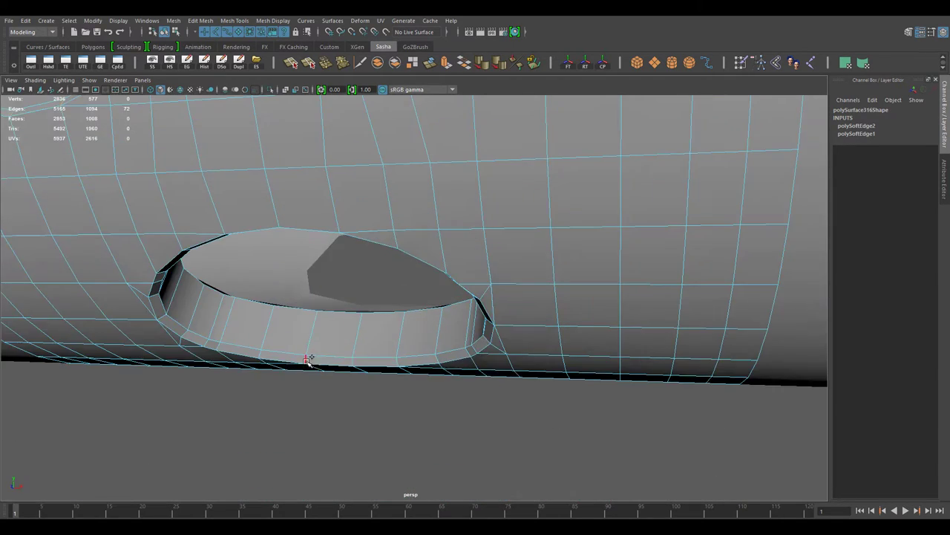
scroll(308, 360, down, 5)
click(441, 284)
scroll(441, 284, down, 4)
mouse_move(441, 285)
alt+mouse_down()
mouse_move(377, 297)
mouse_move(354, 290)
alt+mouse_up()
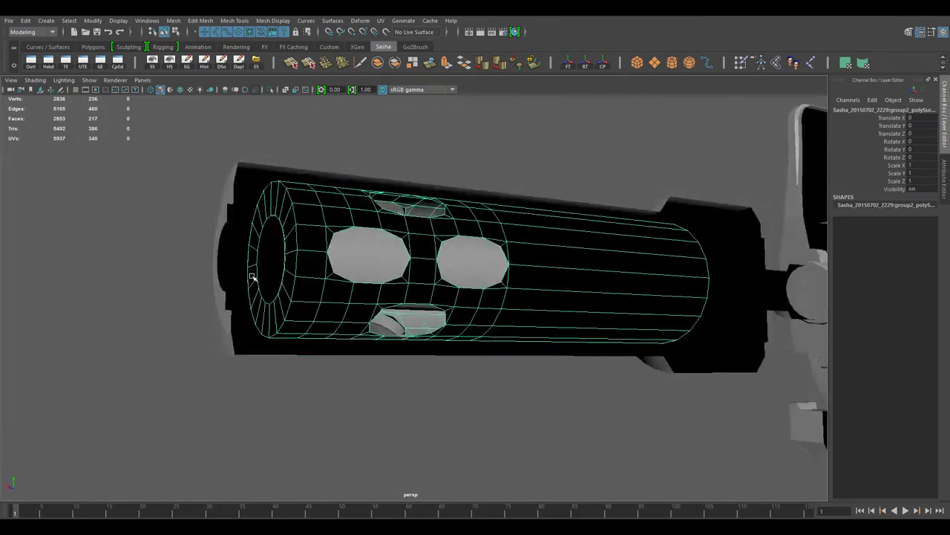
Step: Isolate the holed patch in the view and select rim vertices on one hole
right_click(476, 228)
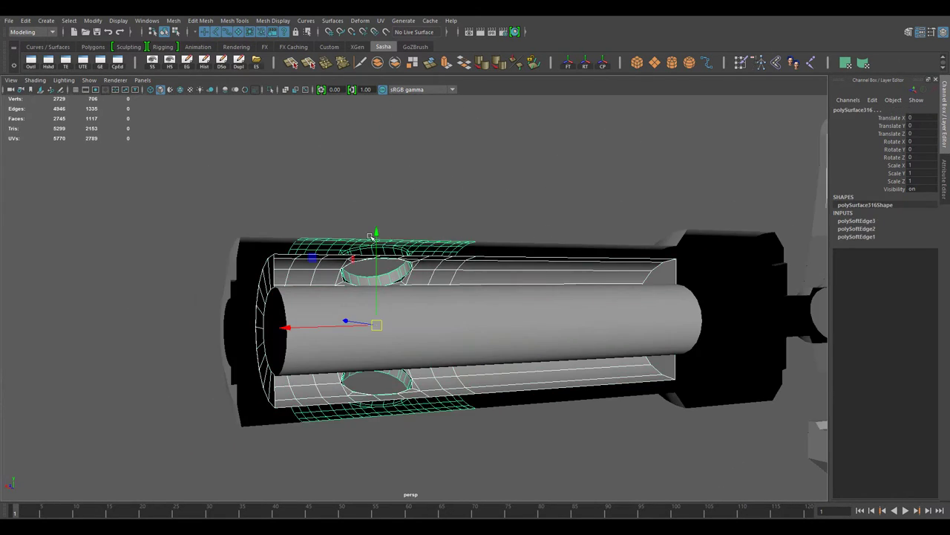
click(88, 79)
click(112, 93)
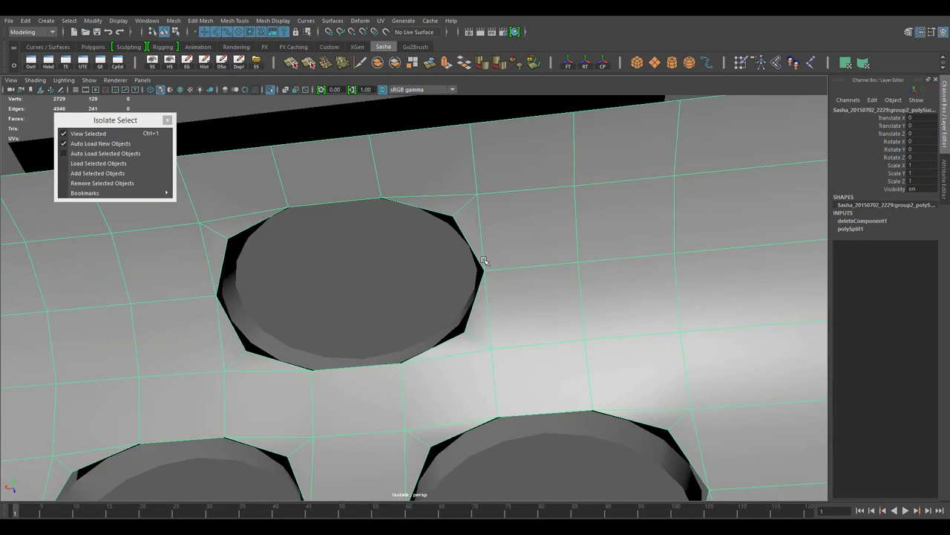
alt+drag(483, 261, 416, 223)
click(378, 201)
scroll(351, 170, up, 3)
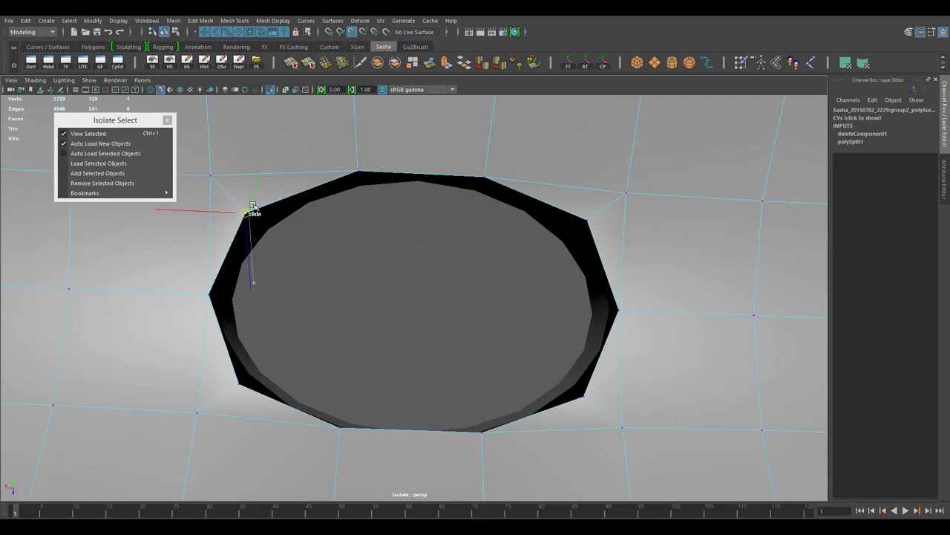
click(590, 223)
mouse_move(590, 223)
alt+mouse_down()
mouse_move(584, 381)
mouse_move(700, 382)
mouse_move(711, 356)
mouse_move(528, 301)
alt+mouse_up()
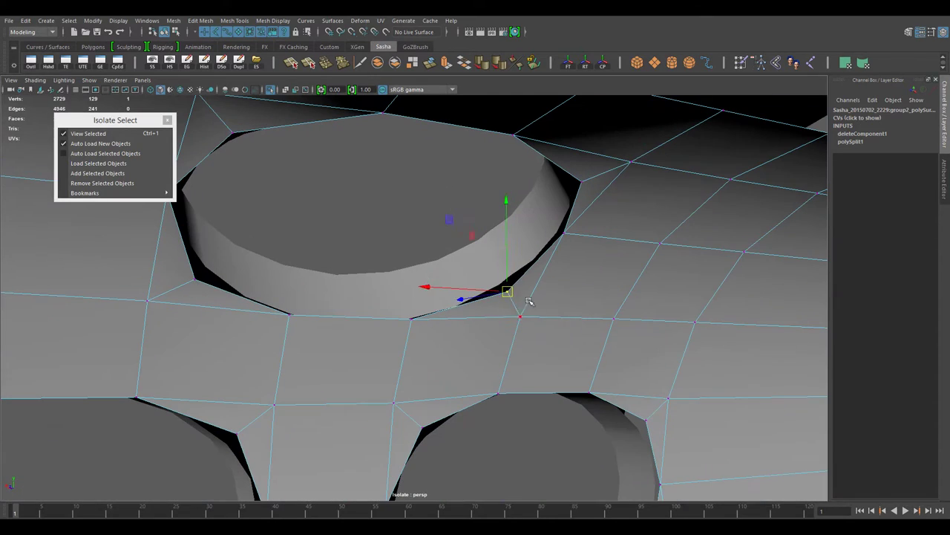
Step: Start a Multi-Cut from a rim vertex using the Modeling Toolkit
click(36, 110)
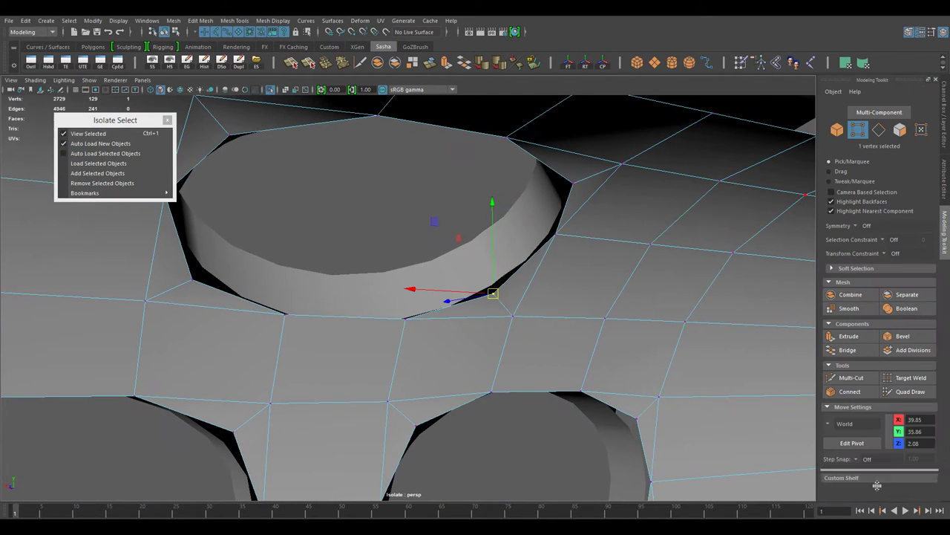
mouse_move(742, 297)
alt+mouse_down()
mouse_move(567, 260)
mouse_move(534, 318)
mouse_move(366, 150)
alt+mouse_up()
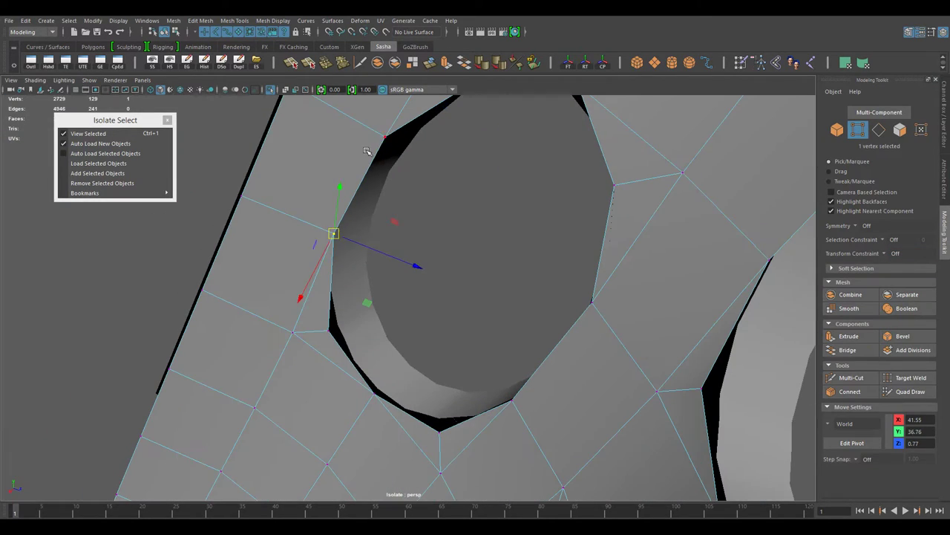
click(346, 243)
alt+drag(346, 243, 369, 318)
alt+drag(594, 309, 613, 332)
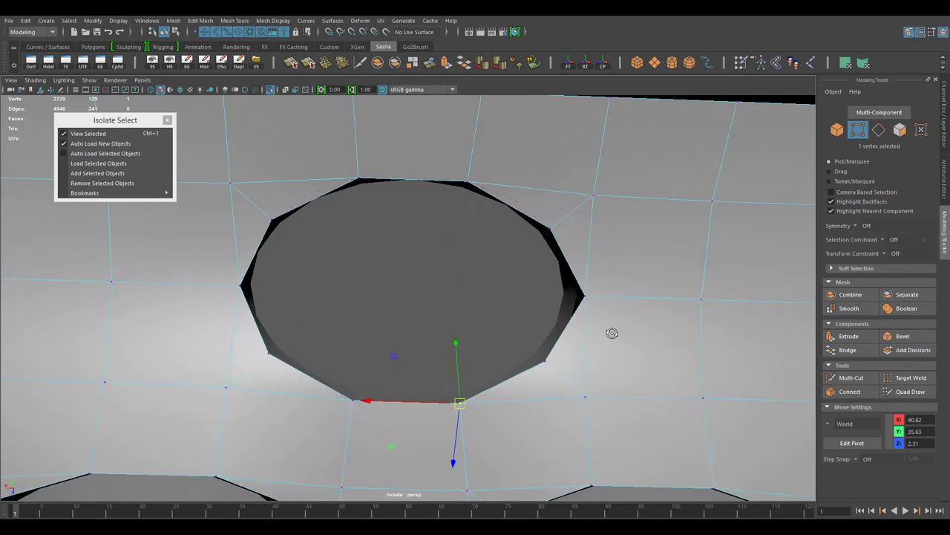
shift+right_drag(452, 152, 401, 144)
click(242, 198)
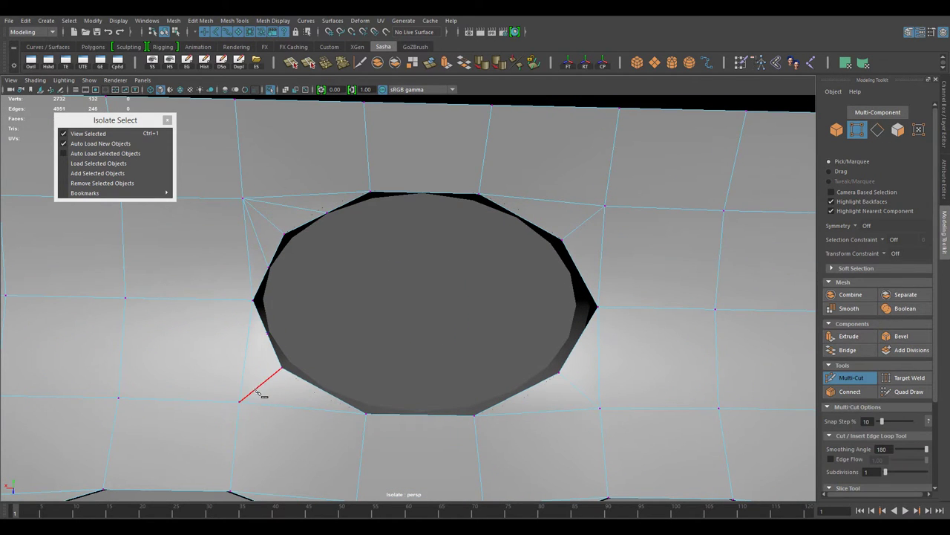
alt+drag(334, 371, 308, 347)
alt+drag(607, 338, 537, 335)
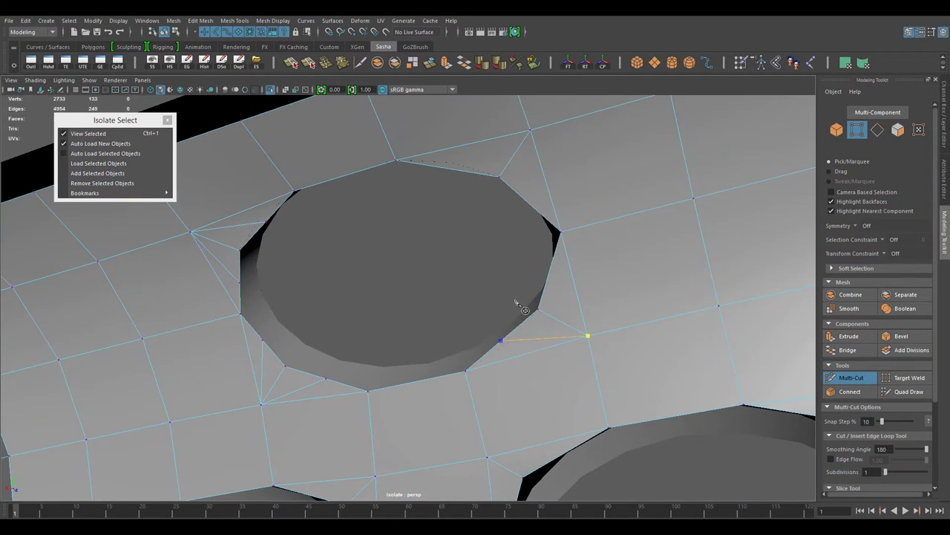
Step: Cut an edge from the hole rim into the surrounding grid
key(w)
alt+drag(572, 208, 457, 182)
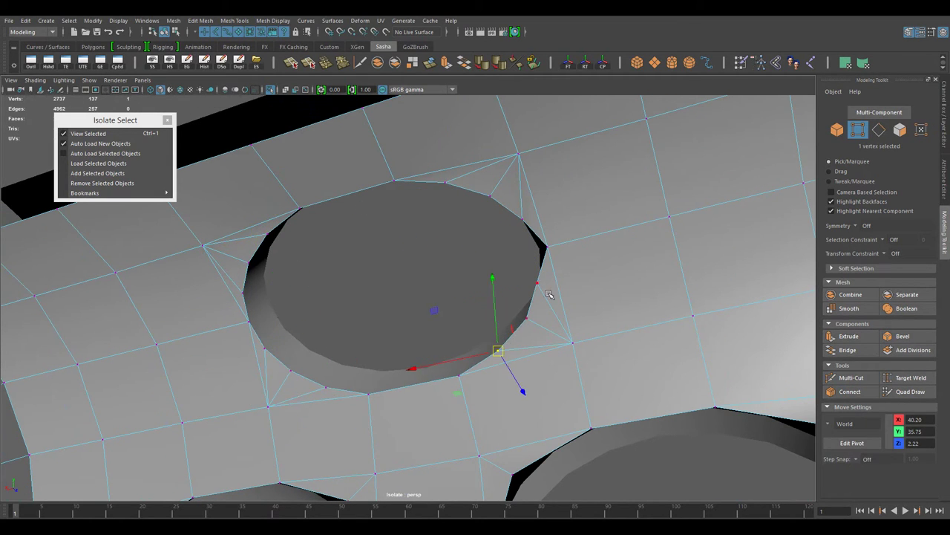
mouse_move(548, 294)
alt+mouse_down()
mouse_move(621, 314)
mouse_move(399, 350)
alt+mouse_up()
scroll(399, 350, down, 3)
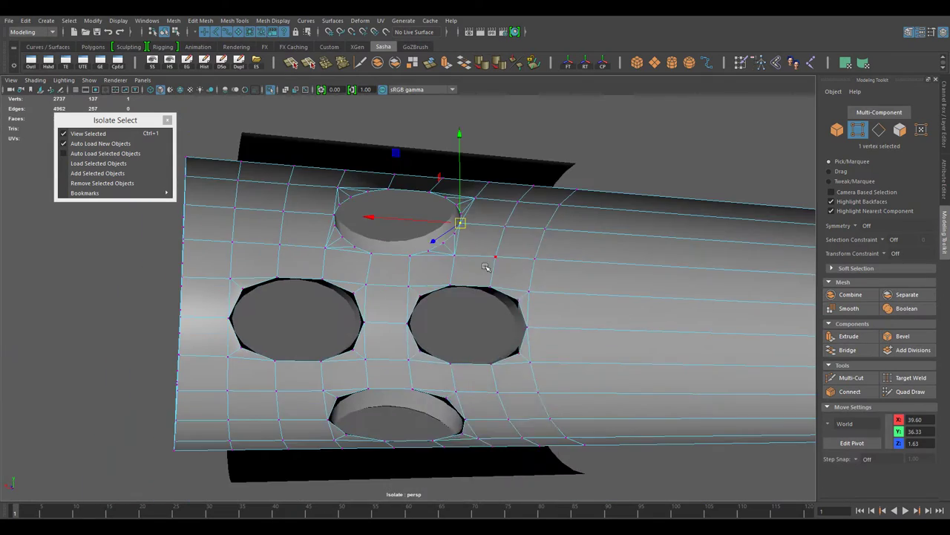
mouse_move(485, 267)
alt+mouse_down()
mouse_move(485, 299)
mouse_move(501, 246)
alt+mouse_up()
scroll(473, 304, up, 3)
scroll(473, 303, up, 2)
key(ctrl+shift+x)
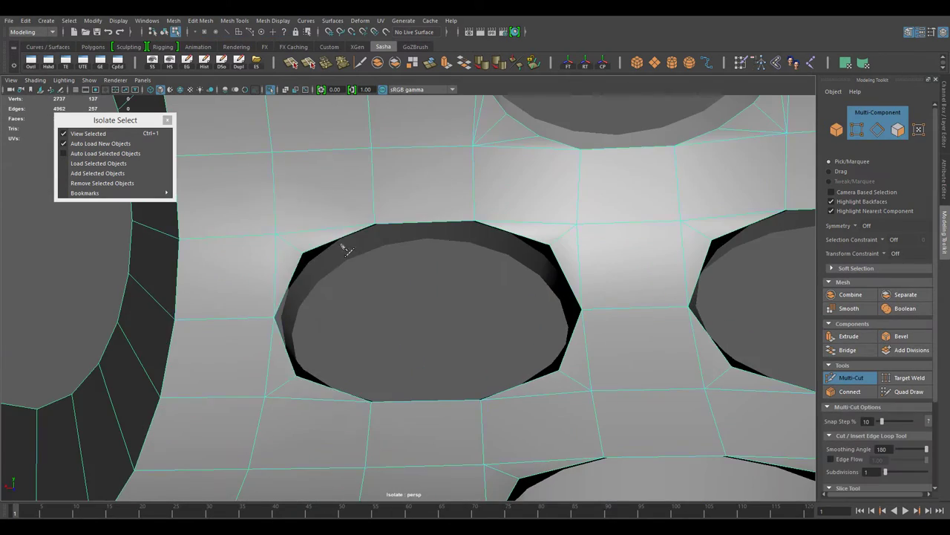
alt+drag(344, 249, 322, 252)
click(322, 252)
Step: Select another rim vertex on the upper hole
alt+drag(532, 289, 509, 262)
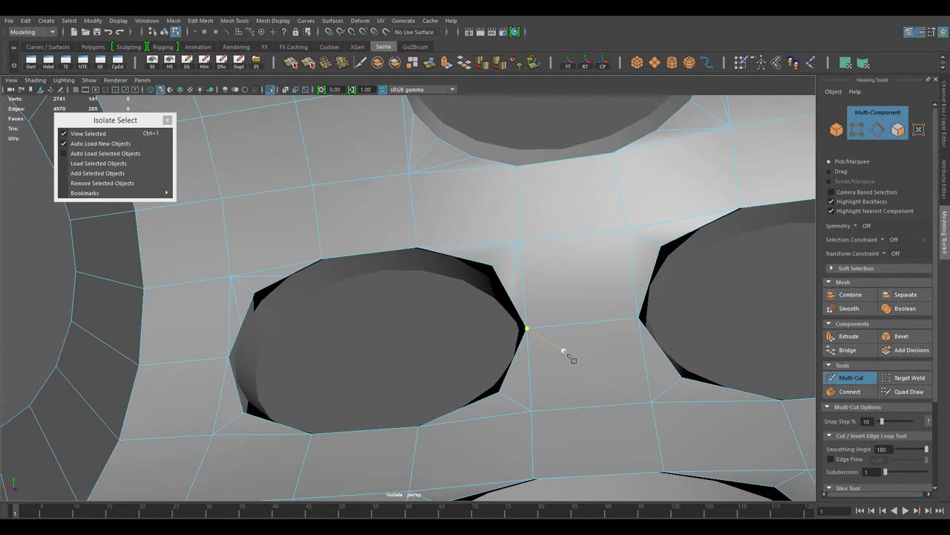
alt+drag(564, 352, 297, 220)
right_drag(297, 220, 297, 194)
alt+drag(518, 249, 529, 296)
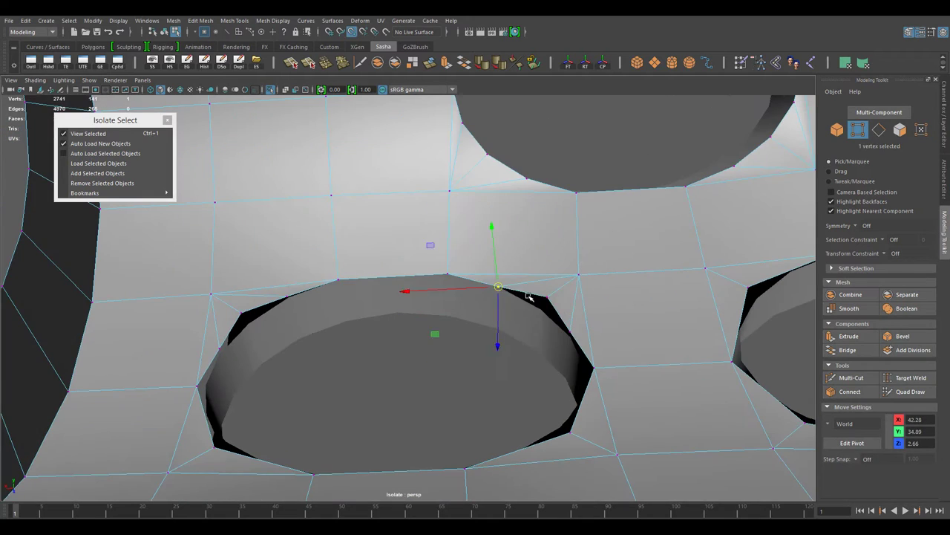
alt+drag(571, 337, 270, 306)
click(269, 306)
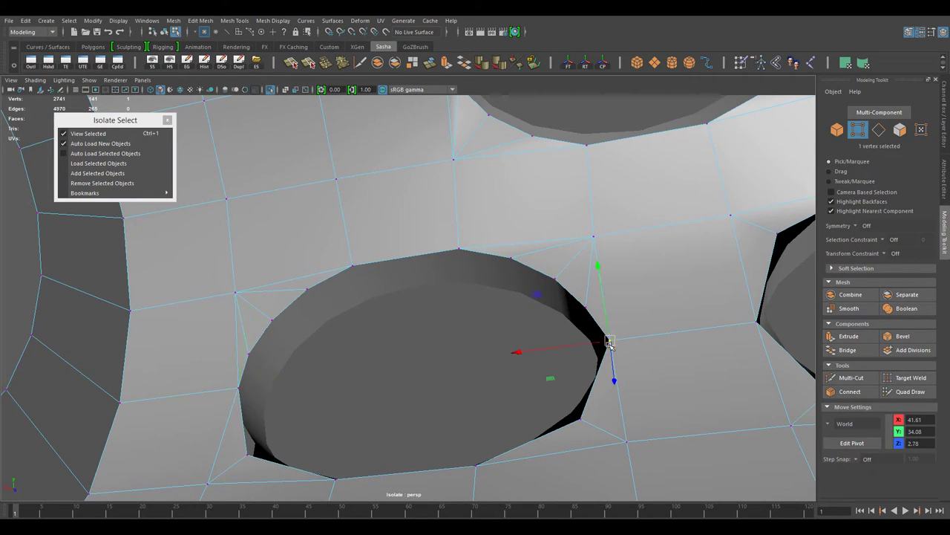
alt+right_drag(609, 343, 460, 392)
alt+drag(460, 392, 475, 372)
Step: Cut an edge from the rim to a nearby vertex and adjust that vertex
right_drag(495, 243, 496, 274)
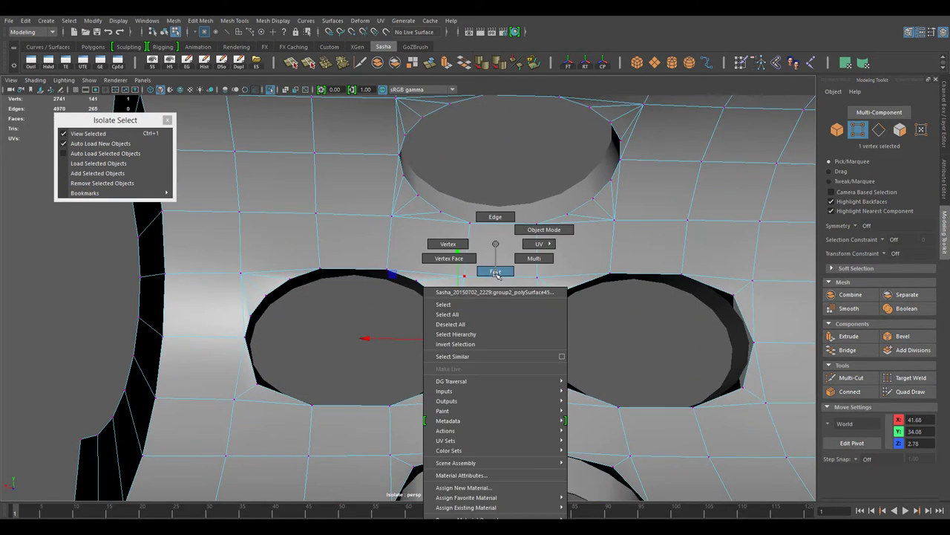
alt+drag(503, 253, 318, 217)
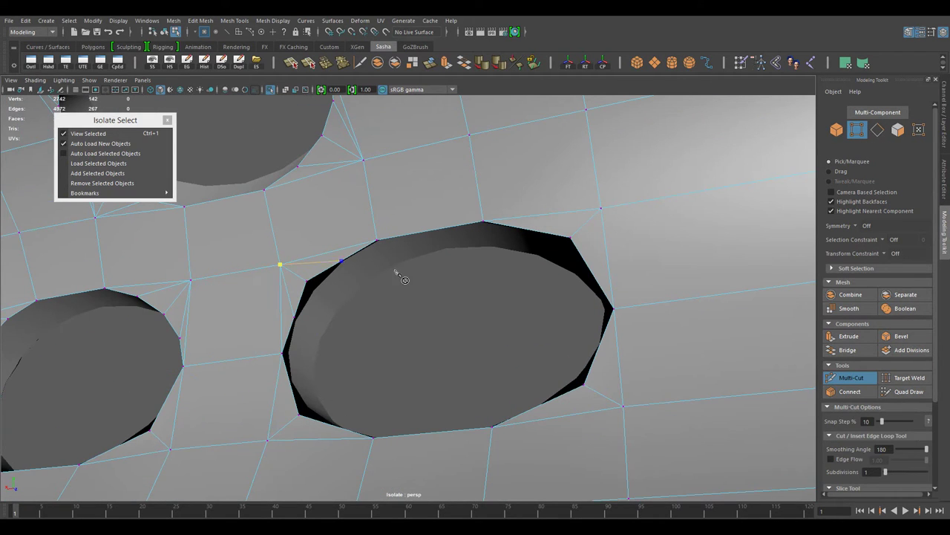
alt+drag(401, 278, 528, 233)
click(458, 243)
mouse_move(458, 242)
alt+mouse_down()
mouse_move(396, 248)
mouse_move(488, 312)
alt+mouse_up()
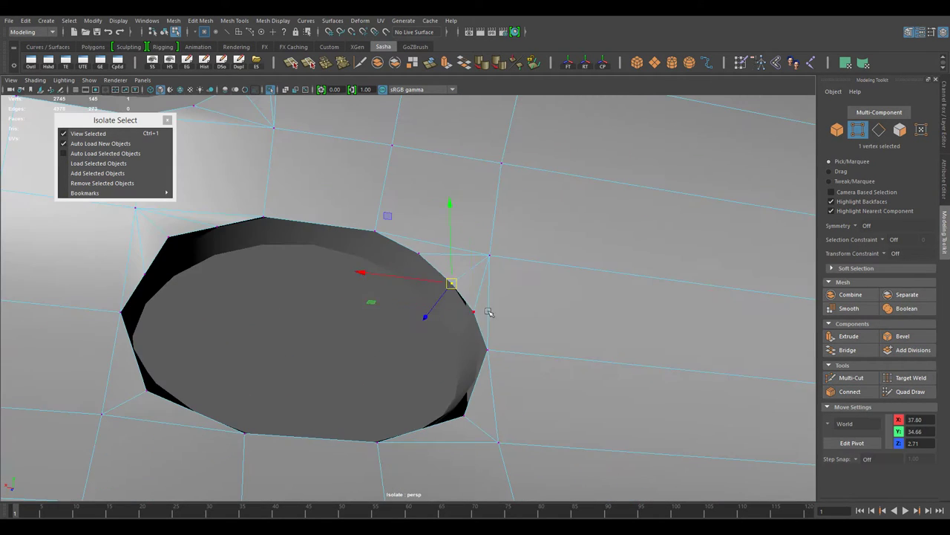
alt+drag(327, 318, 317, 233)
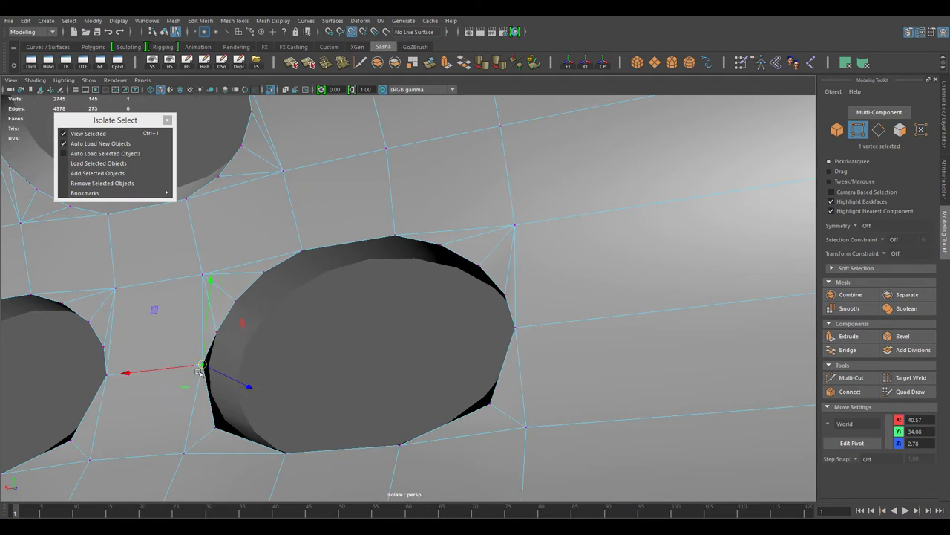
key(F8)
Step: Extract the faces around the holes as a separate piece
key(f)
shift+drag(290, 352, 293, 361)
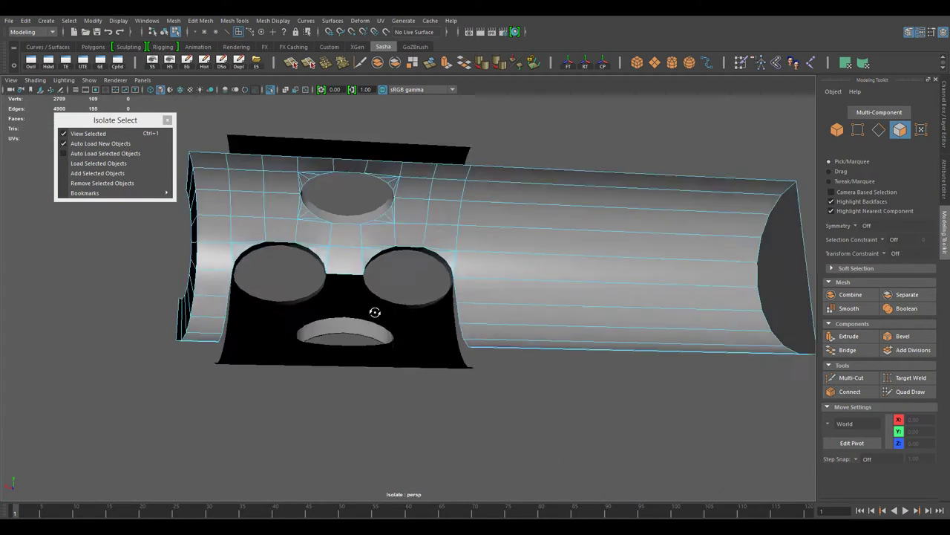
mouse_move(374, 325)
alt+mouse_down()
mouse_move(303, 282)
mouse_move(479, 255)
mouse_move(543, 185)
alt+mouse_up()
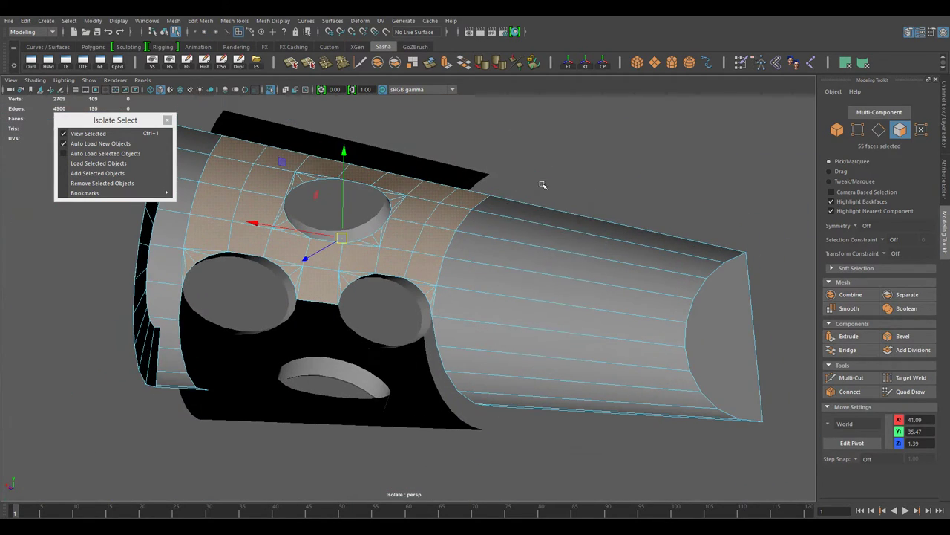
click(537, 288)
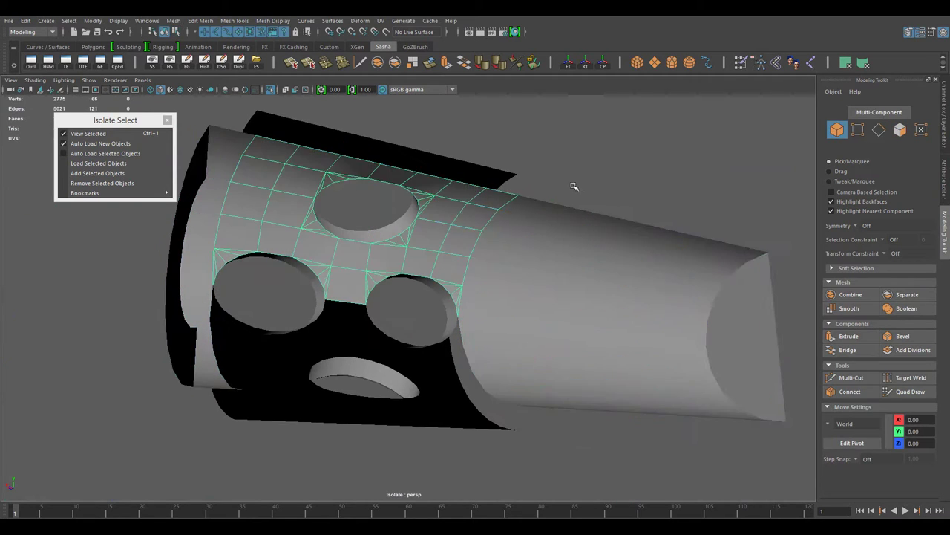
alt+drag(533, 218, 550, 185)
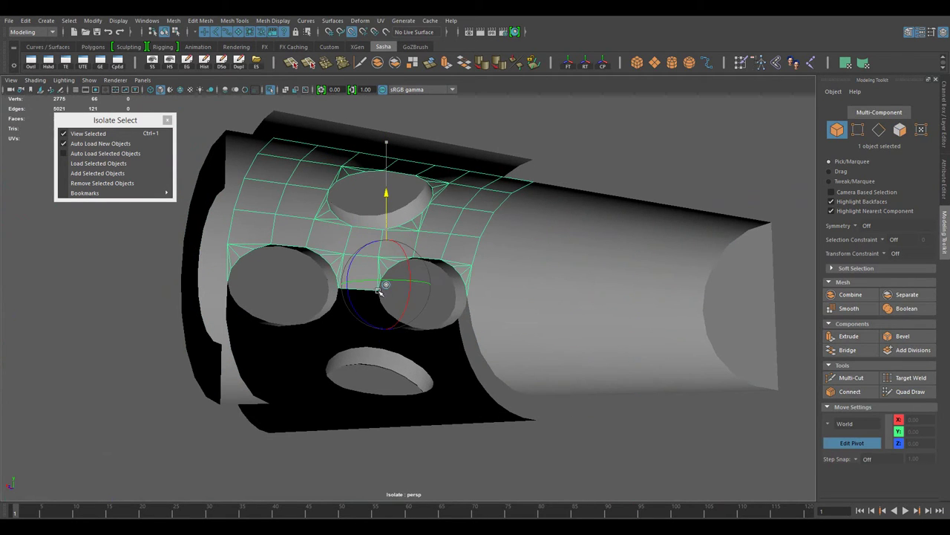
Step: Combine the holed patch with the other pieces and merge their vertices
click(944, 111)
mouse_move(475, 245)
alt+mouse_down()
mouse_move(488, 230)
mouse_move(628, 369)
mouse_move(518, 230)
mouse_move(519, 239)
mouse_move(365, 381)
mouse_move(403, 381)
mouse_move(366, 246)
mouse_move(419, 453)
alt+mouse_up()
click(488, 231)
click(214, 67)
Step: Finish the split edges around the hole and insert edge loops across the tube
scroll(525, 427, up, 5)
right_drag(460, 243, 460, 363)
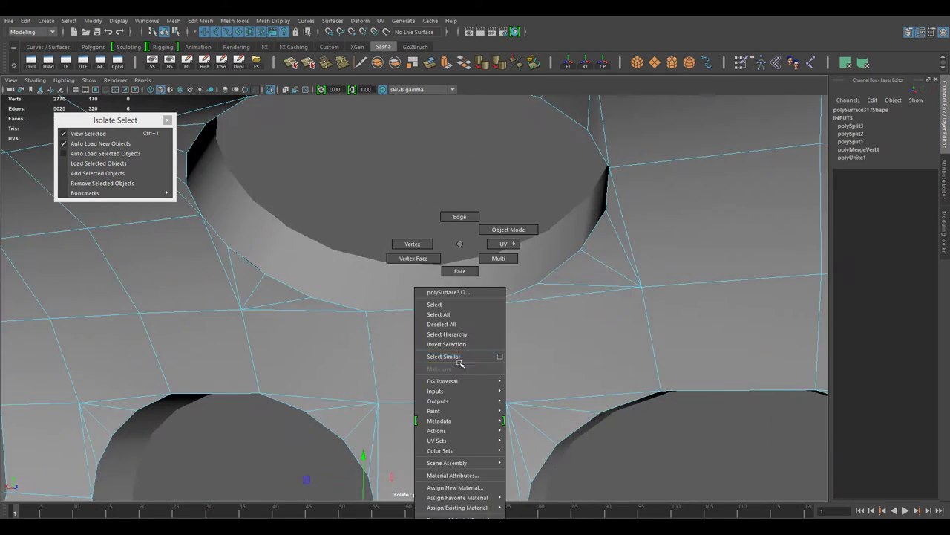
mouse_move(423, 317)
alt+mouse_down()
mouse_move(448, 297)
mouse_move(393, 403)
mouse_move(420, 284)
mouse_move(512, 190)
alt+mouse_up()
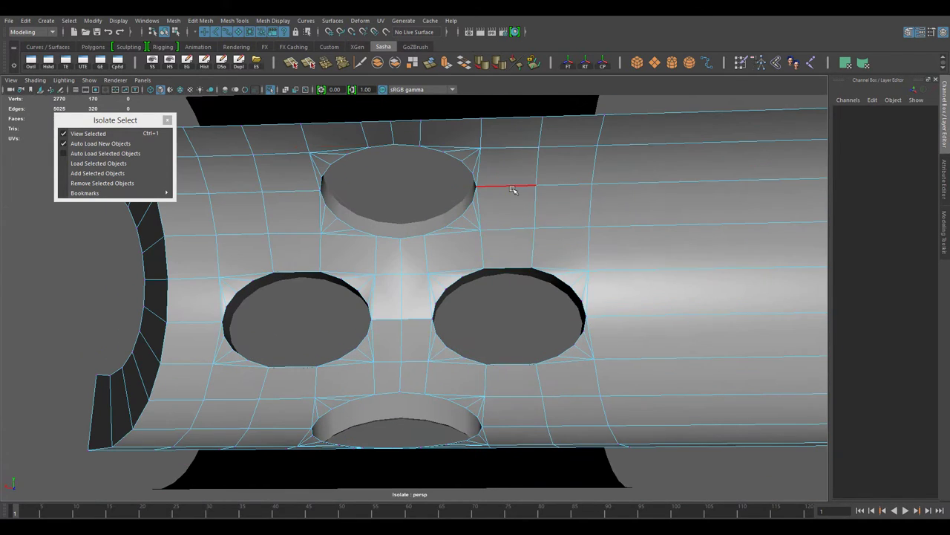
click(529, 202)
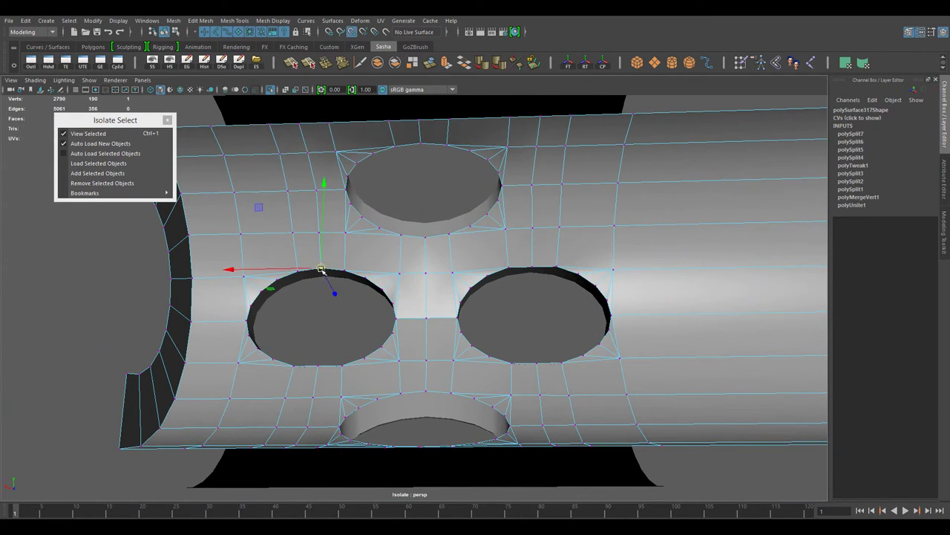
alt+drag(537, 366, 530, 240)
right_drag(530, 240, 584, 165)
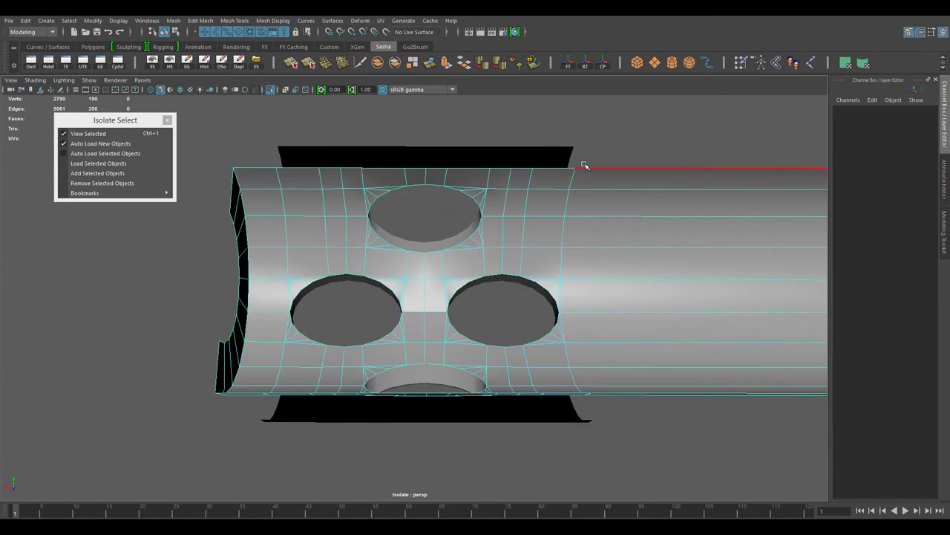
right_drag(671, 194, 670, 195)
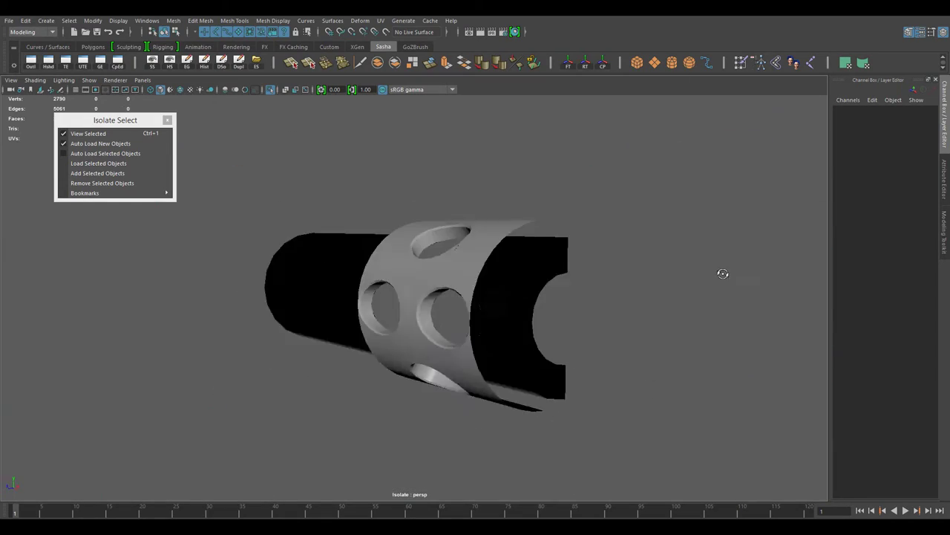
scroll(670, 381, up, 5)
Step: Select the redundant edges on the left silencer hole's rim and delete them
click(437, 384)
mouse_move(438, 384)
alt+mouse_down()
mouse_move(227, 361)
mouse_move(435, 352)
alt+mouse_up()
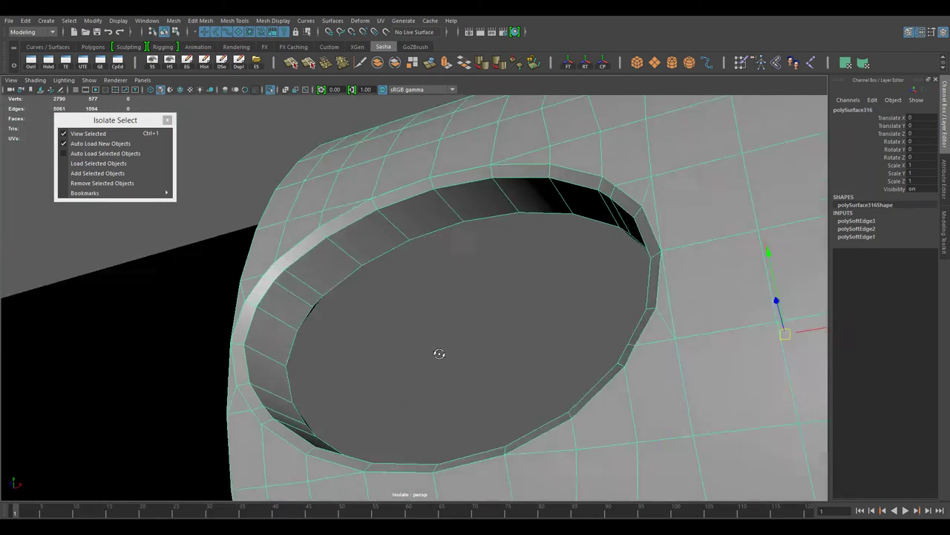
right_drag(213, 244, 213, 244)
alt+drag(212, 244, 294, 297)
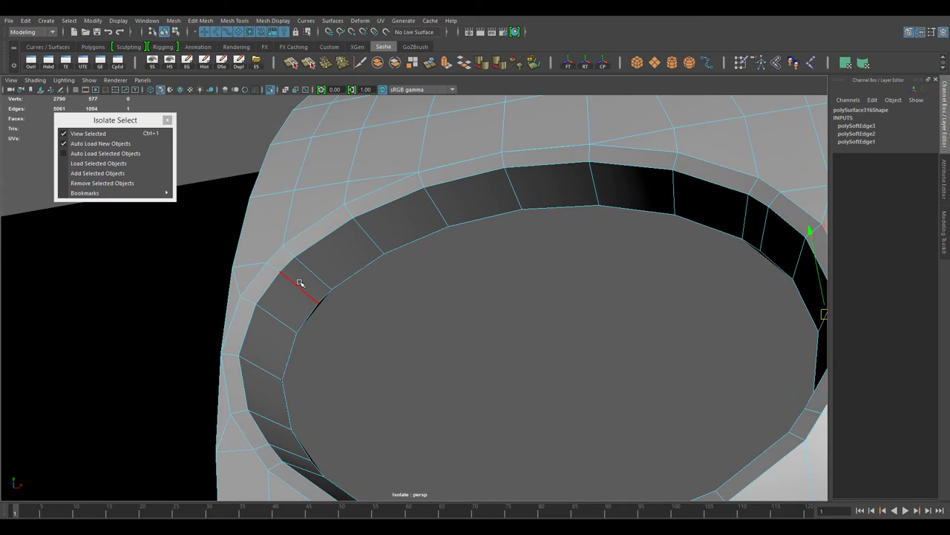
scroll(300, 283, down, 5)
mouse_move(343, 372)
alt+mouse_down()
mouse_move(443, 334)
mouse_move(517, 364)
alt+mouse_up()
key(ctrl+Delete)
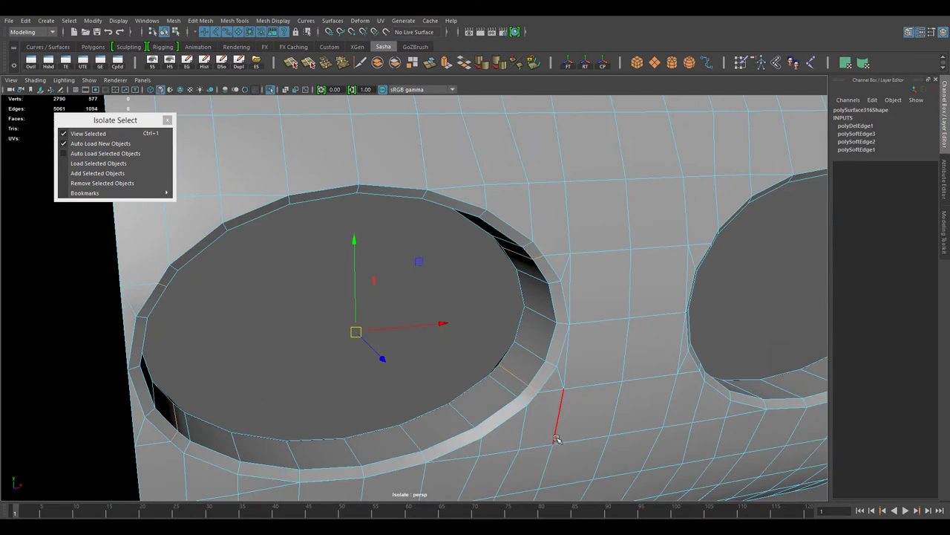
alt+drag(557, 439, 446, 334)
key(ctrl+Delete)
key(Delete)
Step: Exit Isolate Select with Ctrl+1 to show the whole gun again
click(509, 287)
alt+drag(509, 287, 537, 252)
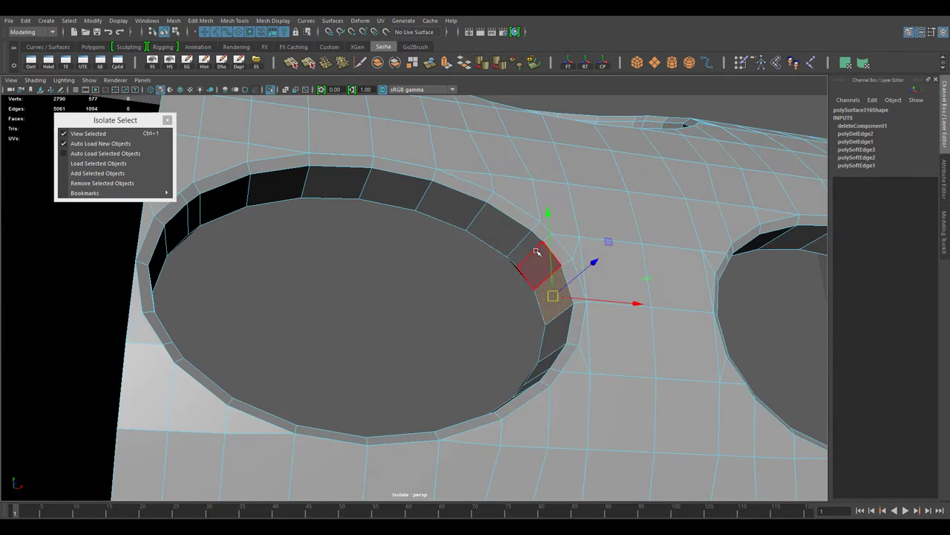
scroll(540, 258, down, 3)
scroll(510, 339, down, 5)
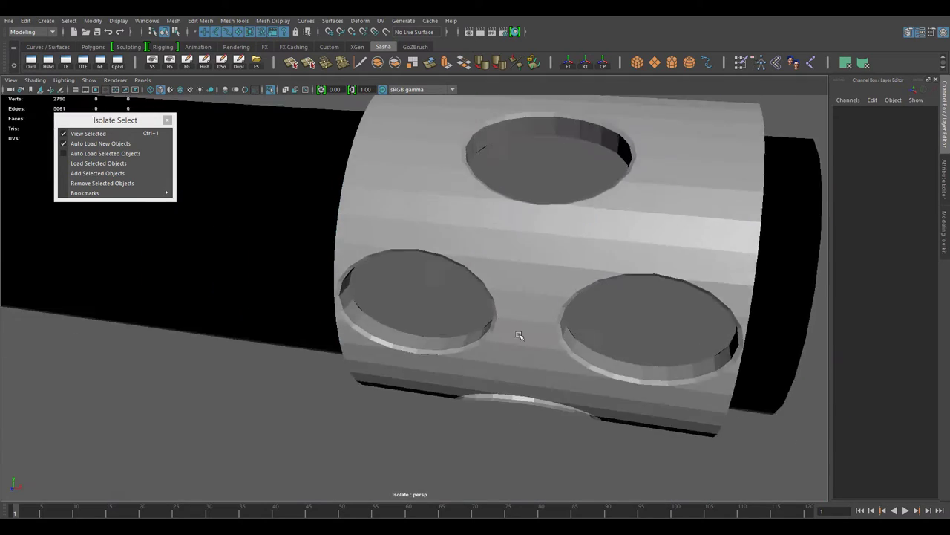
scroll(446, 282, down, 3)
key(ctrl+1)
mouse_move(445, 334)
alt+mouse_down()
mouse_move(464, 356)
mouse_move(401, 346)
alt+mouse_up()
Step: Select the silencer housing and orbit in close to a hole's edge ring
scroll(431, 341, up, 5)
double_click(459, 336)
mouse_move(459, 336)
alt+mouse_down()
mouse_move(462, 325)
mouse_move(346, 339)
mouse_move(686, 322)
mouse_move(492, 326)
alt+mouse_up()
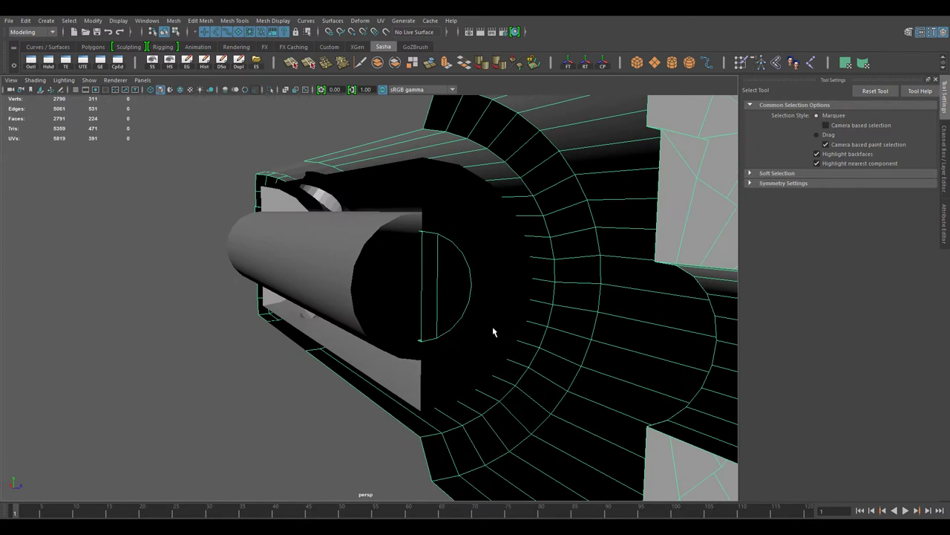
right_drag(492, 326, 477, 354)
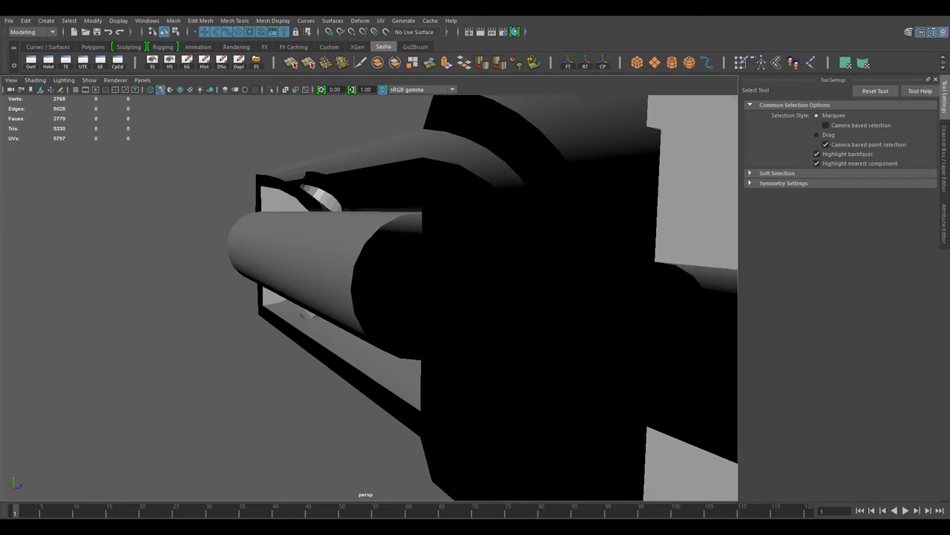
mouse_move(477, 354)
alt+mouse_down()
mouse_move(522, 316)
mouse_move(671, 291)
mouse_move(352, 261)
mouse_move(391, 247)
alt+mouse_up()
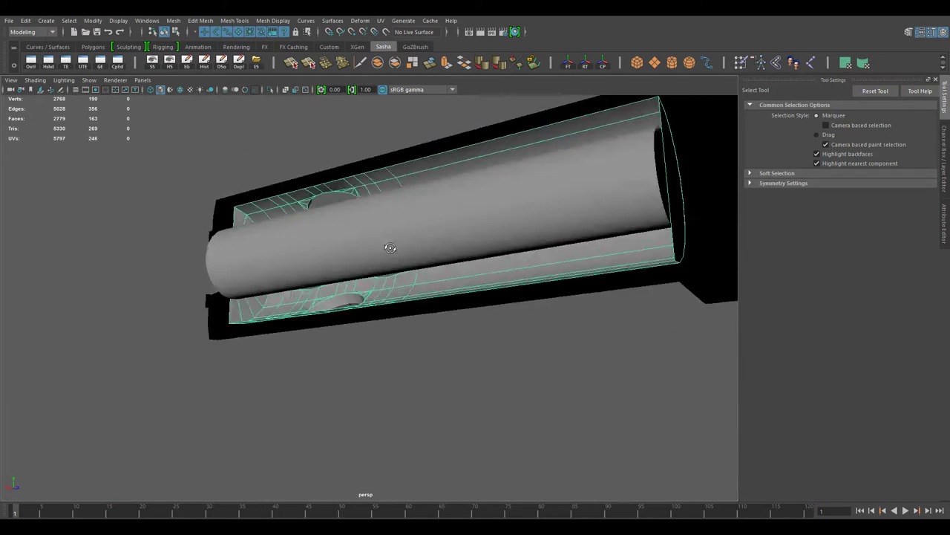
alt+right_drag(390, 247, 431, 277)
alt+drag(431, 277, 648, 485)
alt+right_drag(647, 485, 501, 399)
Step: Switch to edge selection and bring up the vertex-merging tools for the hole rim
scroll(344, 255, up, 5)
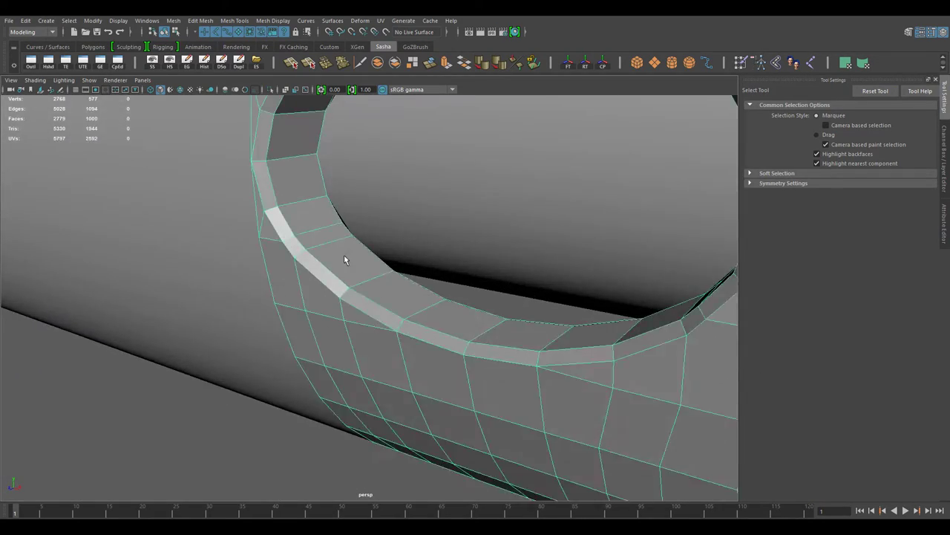
scroll(345, 348, down, 3)
scroll(446, 244, down, 3)
right_drag(445, 244, 445, 244)
scroll(282, 329, up, 5)
right_drag(356, 243, 349, 219)
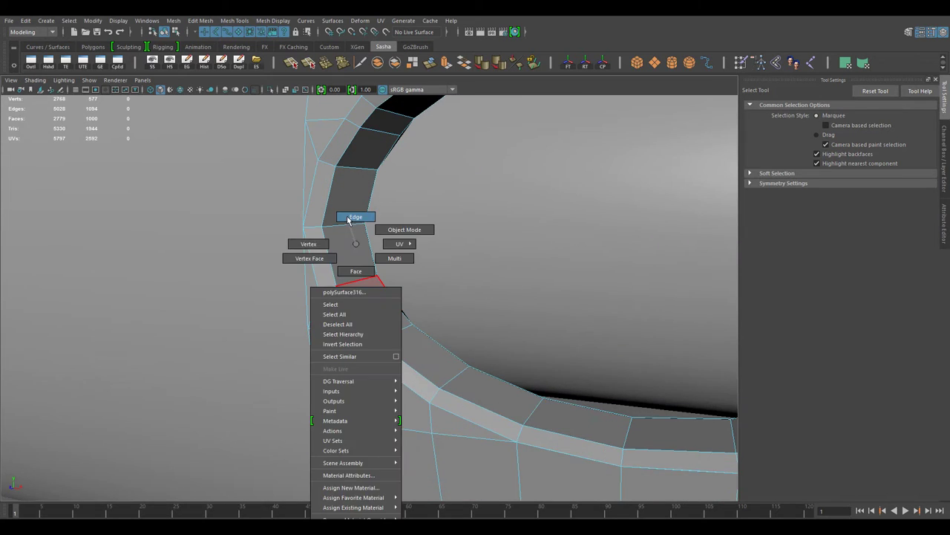
shift+right_drag(361, 284, 366, 265)
Step: Target-weld a stray vertex onto the first hole's rim and inspect the result
drag(361, 366, 359, 329)
scroll(413, 287, down, 2)
alt+drag(414, 287, 388, 299)
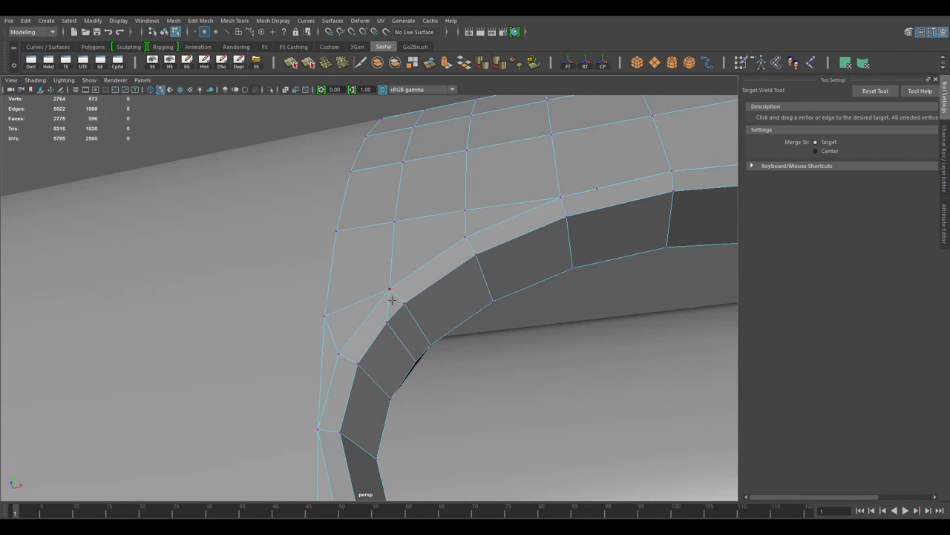
scroll(389, 299, down, 3)
mouse_move(471, 382)
alt+mouse_down()
mouse_move(506, 369)
mouse_move(418, 344)
alt+mouse_up()
scroll(430, 352, up, 3)
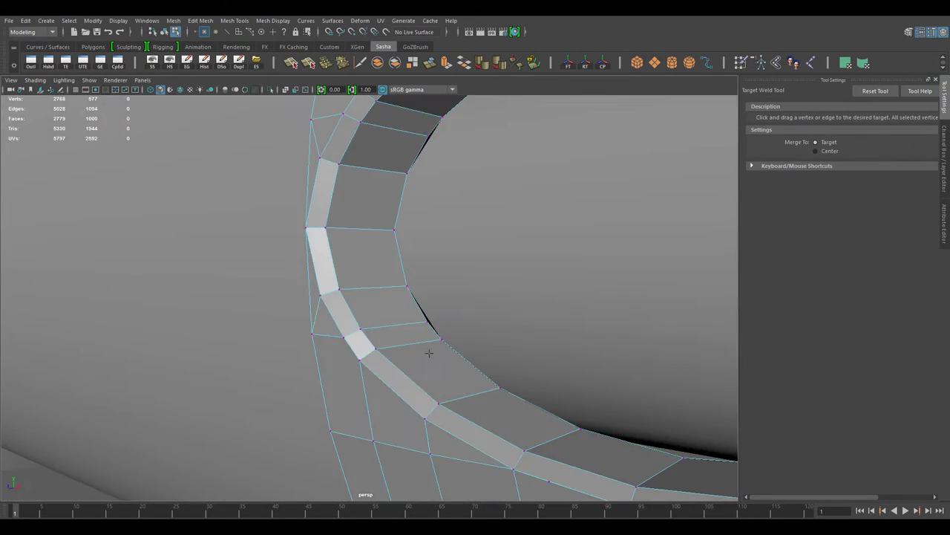
scroll(430, 352, down, 2)
mouse_move(545, 352)
alt+mouse_down()
mouse_move(466, 328)
mouse_move(513, 357)
alt+mouse_up()
scroll(303, 382, up, 3)
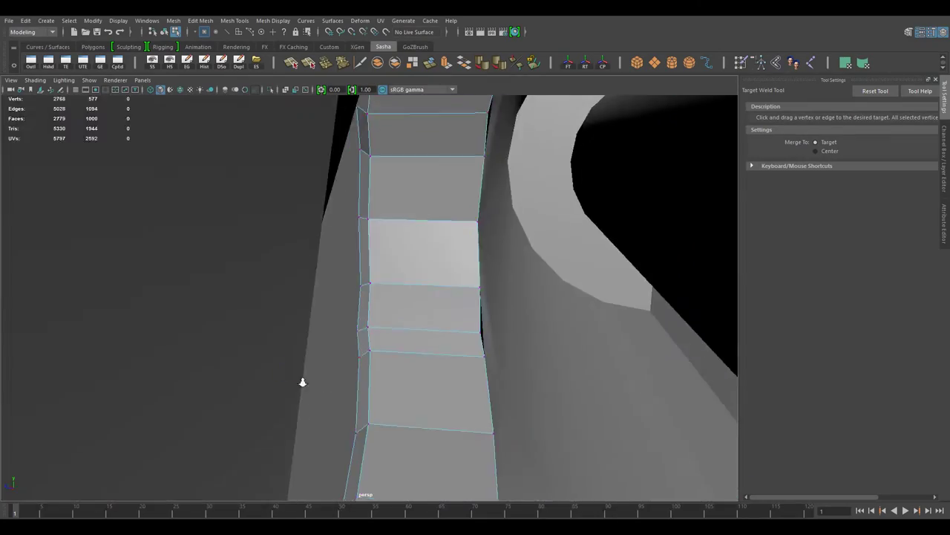
alt+drag(302, 382, 398, 392)
scroll(398, 347, down, 3)
mouse_move(397, 347)
alt+mouse_down()
mouse_move(299, 382)
mouse_move(445, 418)
mouse_move(381, 399)
mouse_move(430, 398)
mouse_move(416, 349)
alt+mouse_up()
scroll(433, 414, up, 3)
Step: Weld three more rim vertices onto their neighbours around the edge loop
drag(401, 342, 357, 337)
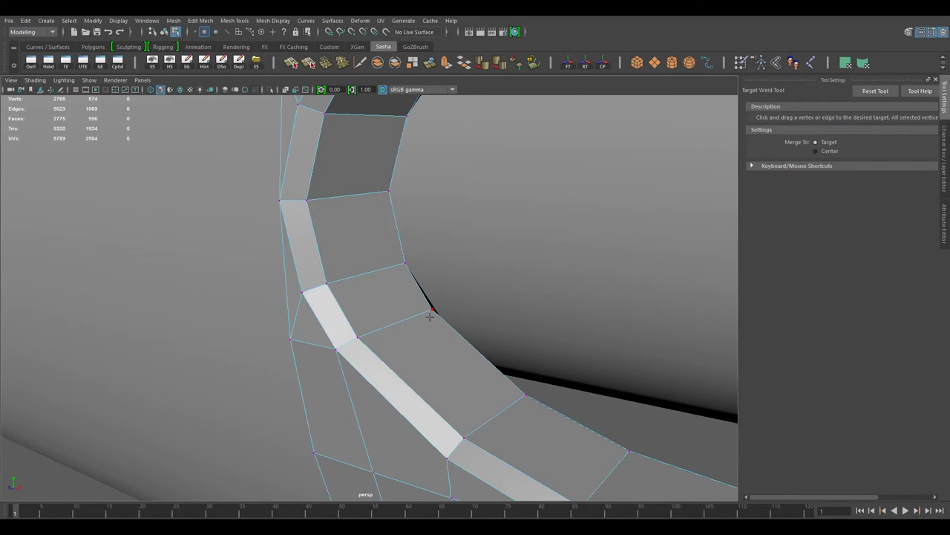
alt+drag(430, 317, 437, 318)
mouse_move(478, 350)
alt+mouse_down()
mouse_move(364, 330)
mouse_move(388, 284)
mouse_move(336, 316)
mouse_move(297, 223)
alt+mouse_up()
scroll(386, 334, up, 3)
scroll(327, 329, down, 5)
scroll(276, 328, up, 5)
scroll(367, 324, down, 5)
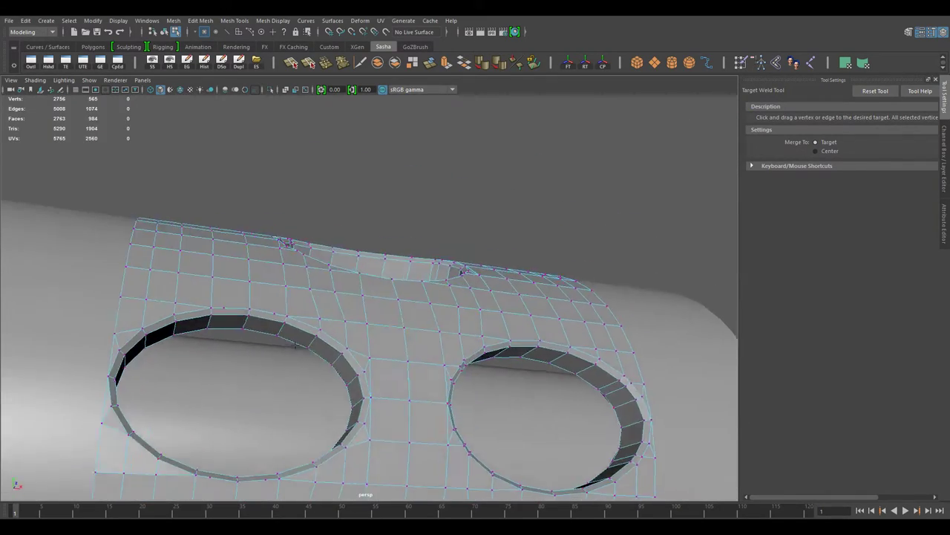
scroll(257, 182, up, 5)
alt+drag(258, 182, 324, 206)
scroll(384, 304, down, 3)
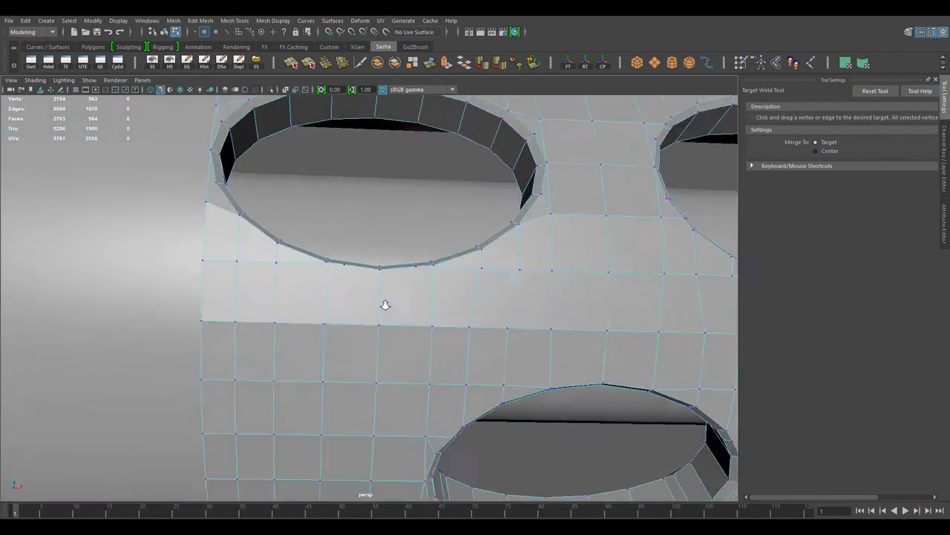
Step: Weld further extra vertices on the rim of the second hole
alt+drag(384, 303, 386, 223)
scroll(383, 308, down, 2)
scroll(329, 248, up, 5)
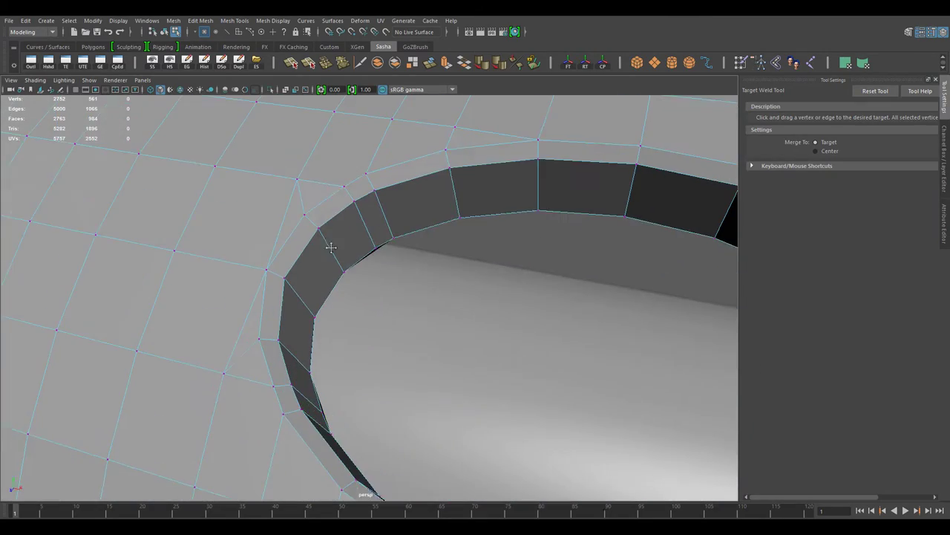
mouse_move(329, 248)
mouse_down()
mouse_move(339, 322)
mouse_move(326, 297)
mouse_move(386, 245)
mouse_up()
scroll(327, 297, down, 3)
scroll(414, 252, up, 4)
alt+drag(506, 392, 461, 353)
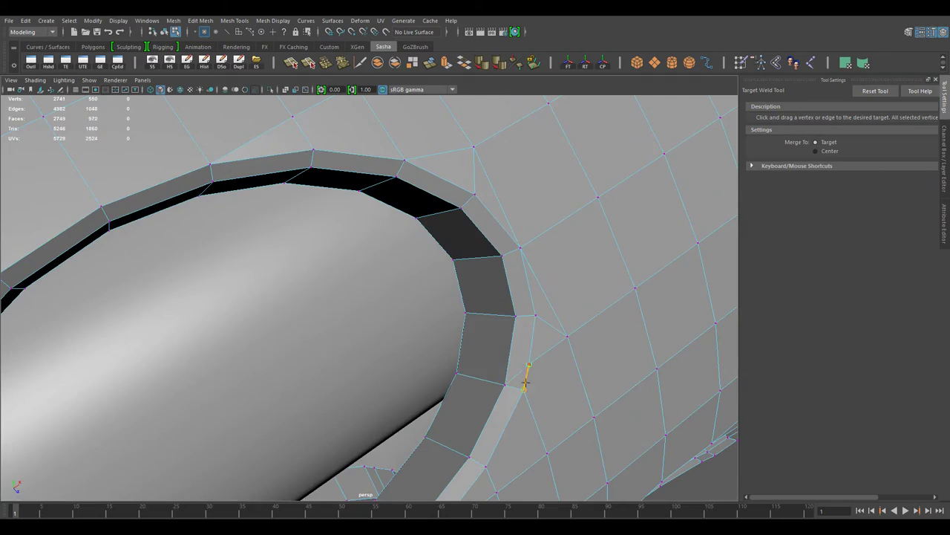
drag(525, 383, 525, 386)
scroll(451, 357, down, 4)
scroll(262, 214, up, 4)
Step: Weld the last extra rim vertices on both sides, bringing the mesh to 2716 vertices
drag(252, 221, 262, 213)
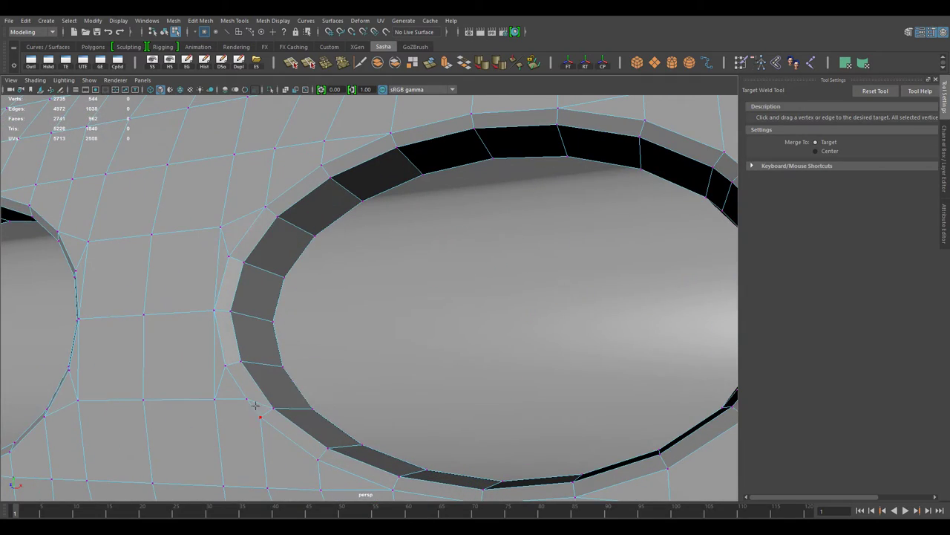
drag(255, 405, 260, 416)
alt+drag(260, 416, 387, 267)
scroll(417, 249, up, 3)
drag(437, 398, 442, 401)
scroll(418, 272, down, 4)
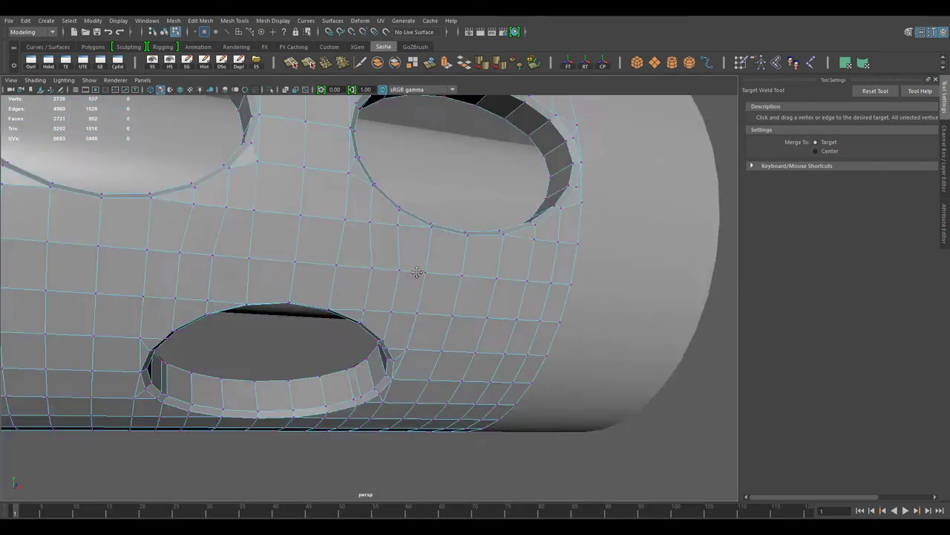
scroll(424, 261, up, 4)
alt+drag(186, 267, 251, 375)
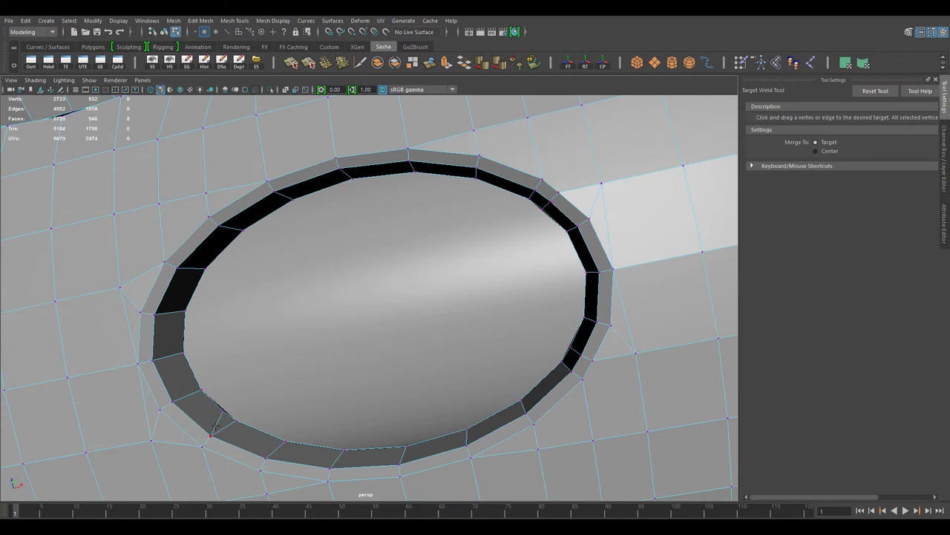
drag(215, 423, 210, 434)
alt+drag(211, 435, 648, 393)
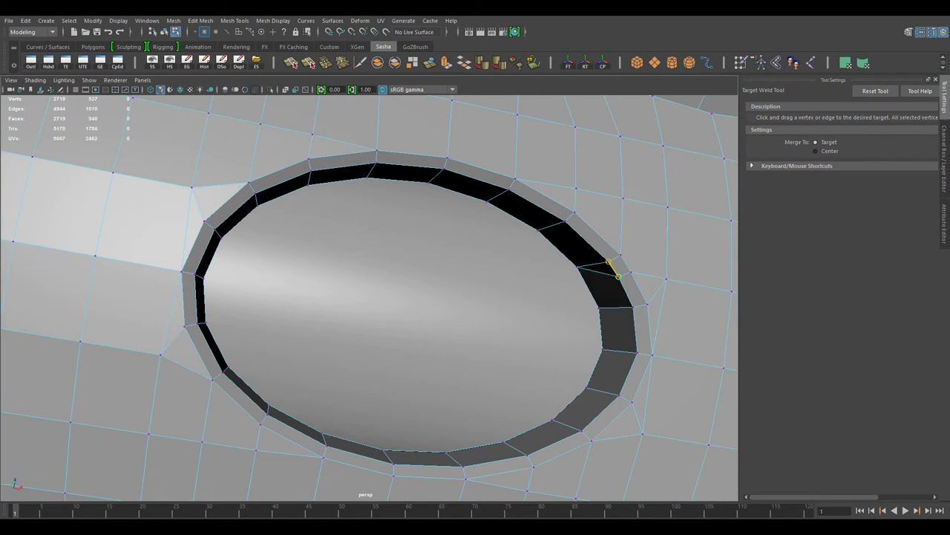
drag(619, 276, 609, 262)
scroll(435, 389, down, 5)
alt+drag(435, 388, 453, 226)
right_drag(453, 227, 484, 217)
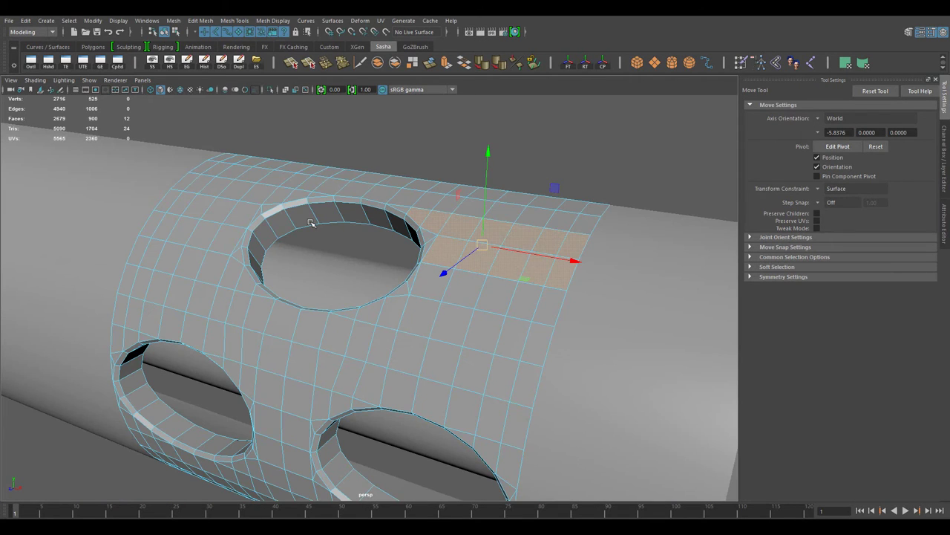
Step: Drag-select the face bands beside the silencer holes and delete them
click(888, 257)
alt+middle_drag(627, 291, 587, 276)
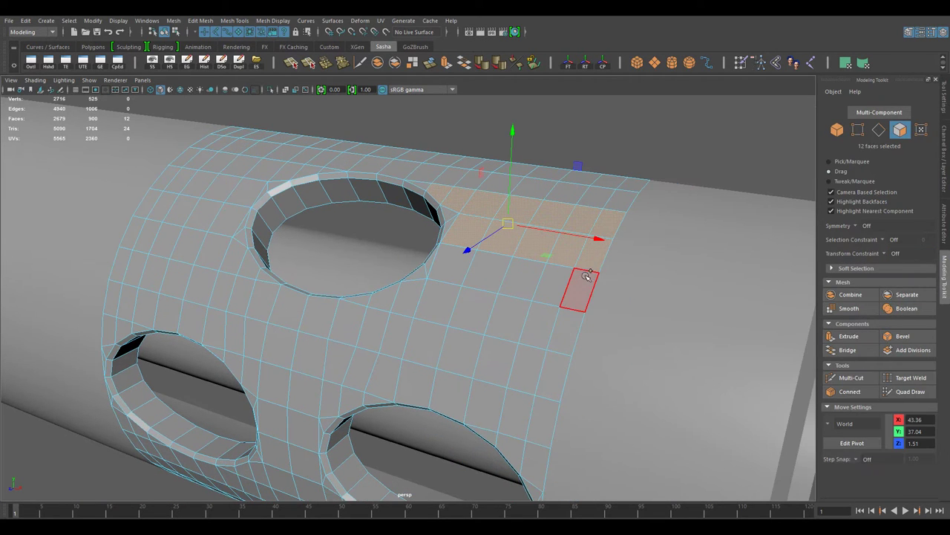
shift+drag(420, 279, 421, 281)
alt+drag(421, 281, 489, 289)
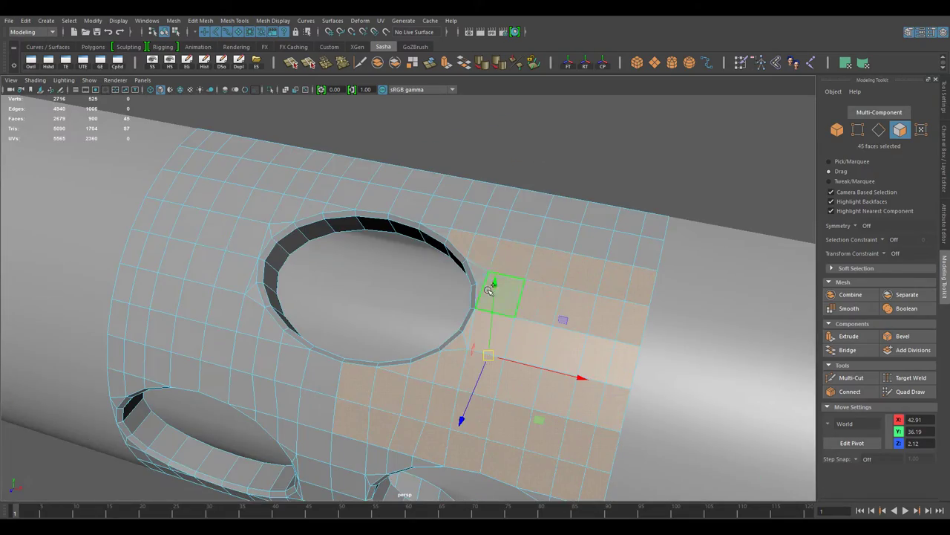
alt+drag(444, 233, 584, 282)
mouse_move(584, 282)
shift+mouse_down()
mouse_move(312, 267)
mouse_move(500, 304)
shift+mouse_up()
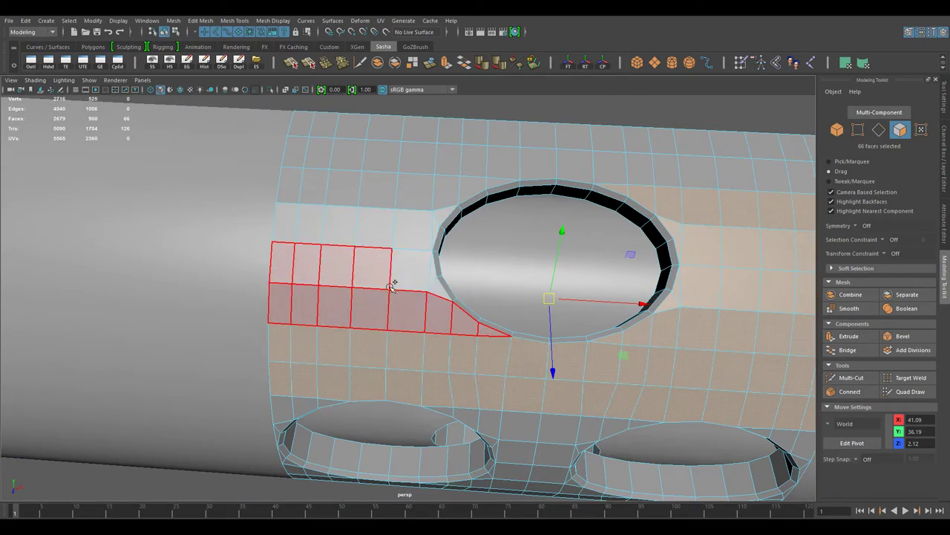
shift+drag(413, 224, 516, 301)
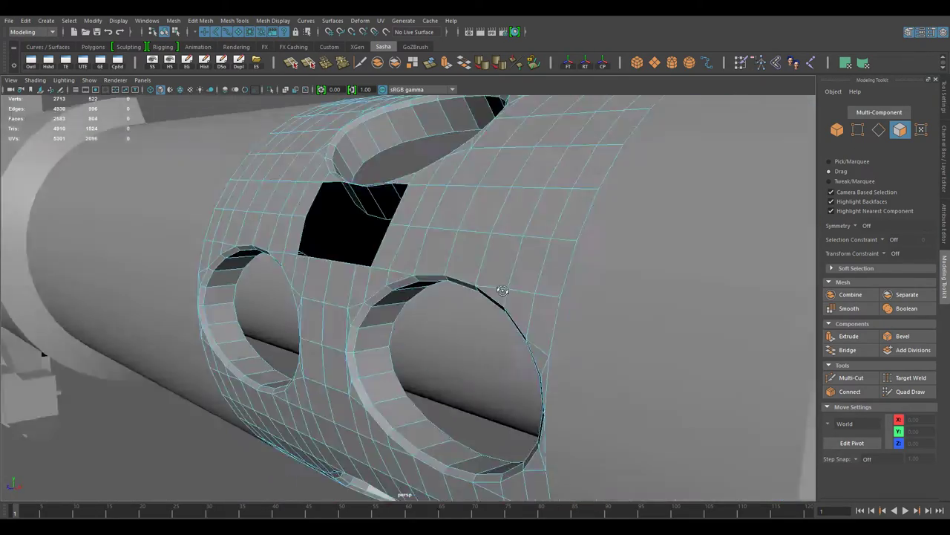
alt+drag(474, 337, 495, 270)
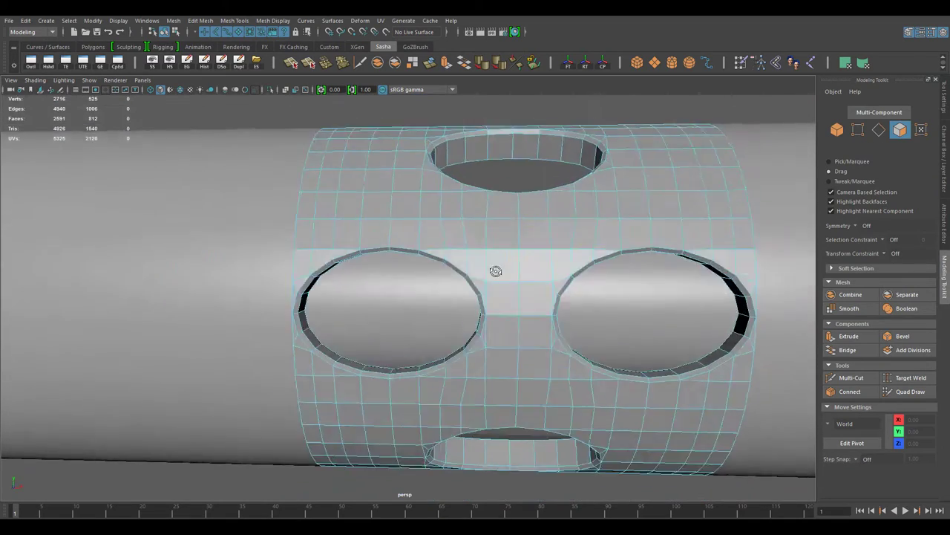
scroll(494, 269, up, 3)
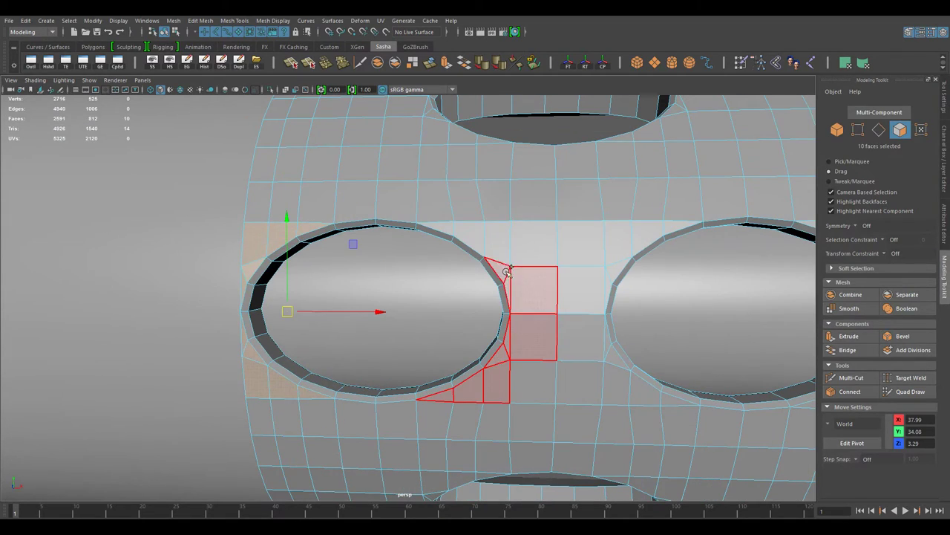
key(Delete)
Step: Add two more face loops around the holes to the selection
alt+drag(562, 409, 426, 417)
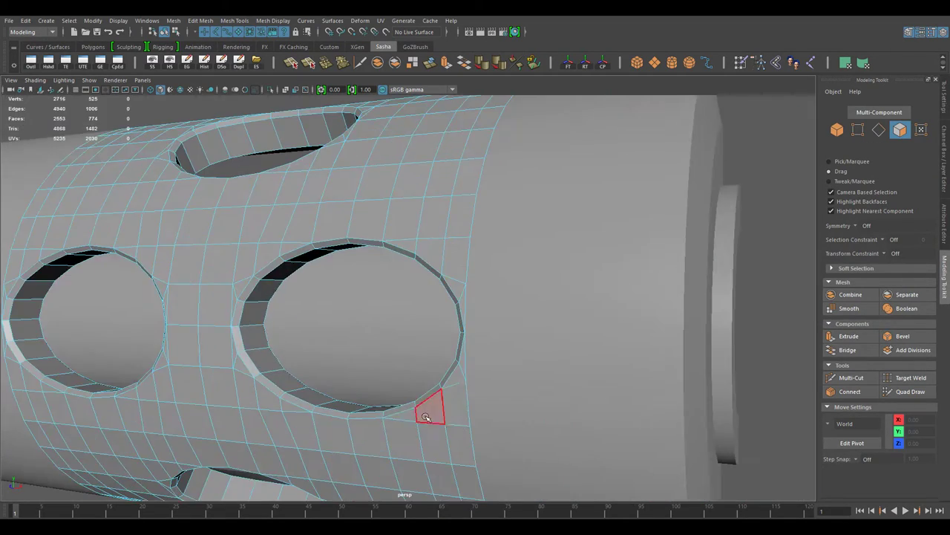
mouse_move(516, 306)
alt+mouse_down()
mouse_move(492, 318)
mouse_move(180, 269)
alt+mouse_up()
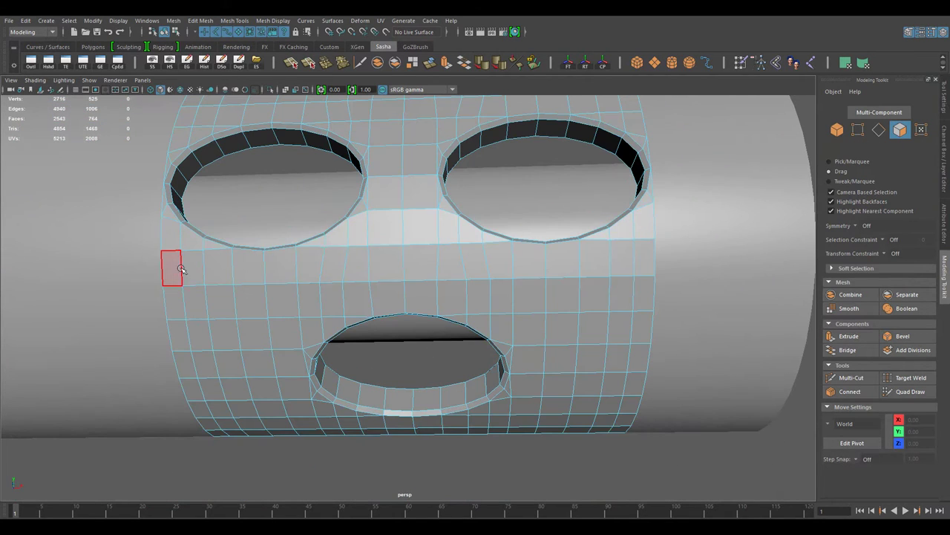
shift+double_click(646, 293)
alt+drag(646, 293, 164, 289)
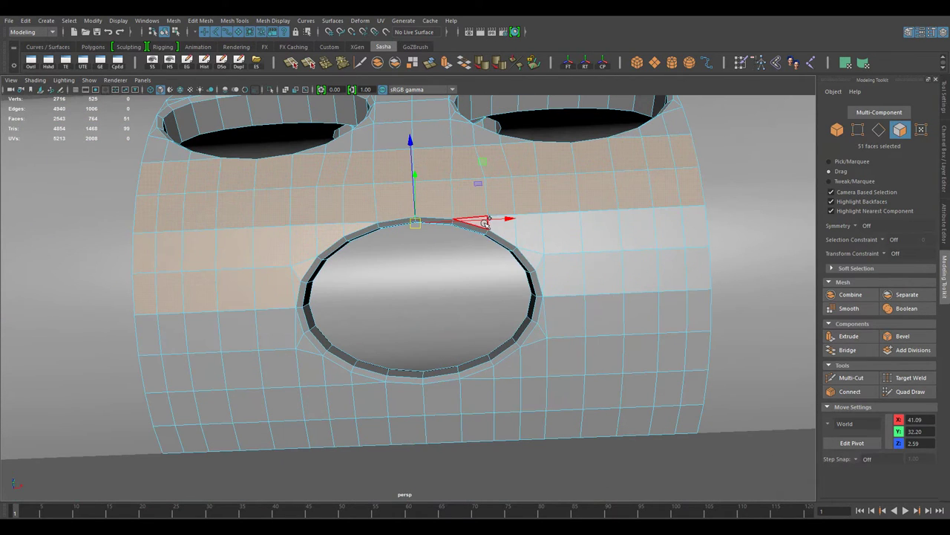
shift+double_click(253, 376)
alt+drag(252, 376, 415, 351)
Step: Delete the selected face bands and clear the selection back to object mode
key(Delete)
alt+drag(668, 364, 445, 372)
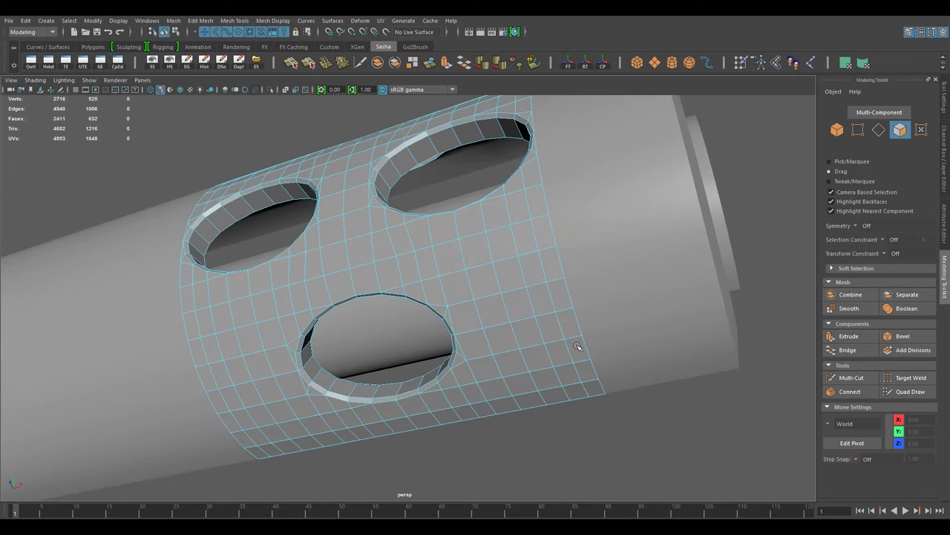
scroll(226, 378, up, 3)
right_drag(260, 377, 293, 244)
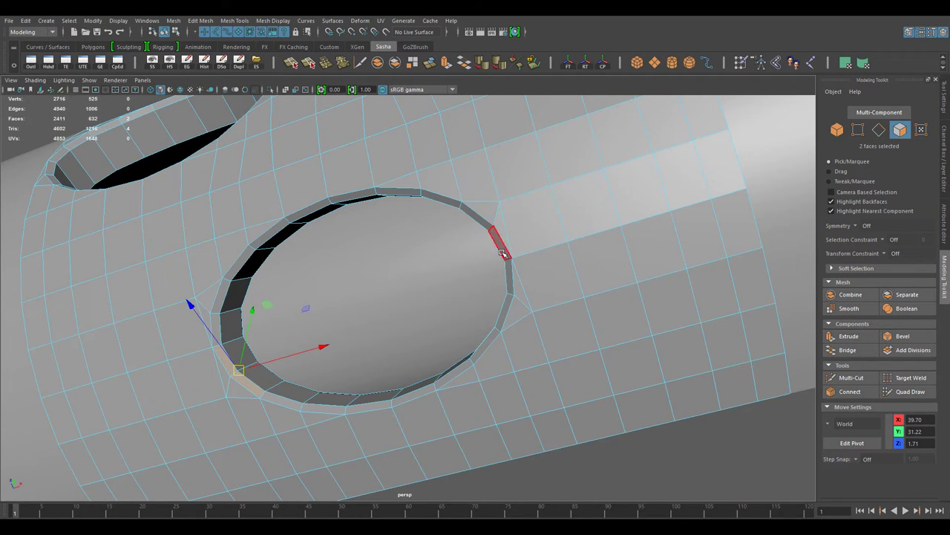
alt+drag(311, 374, 266, 295)
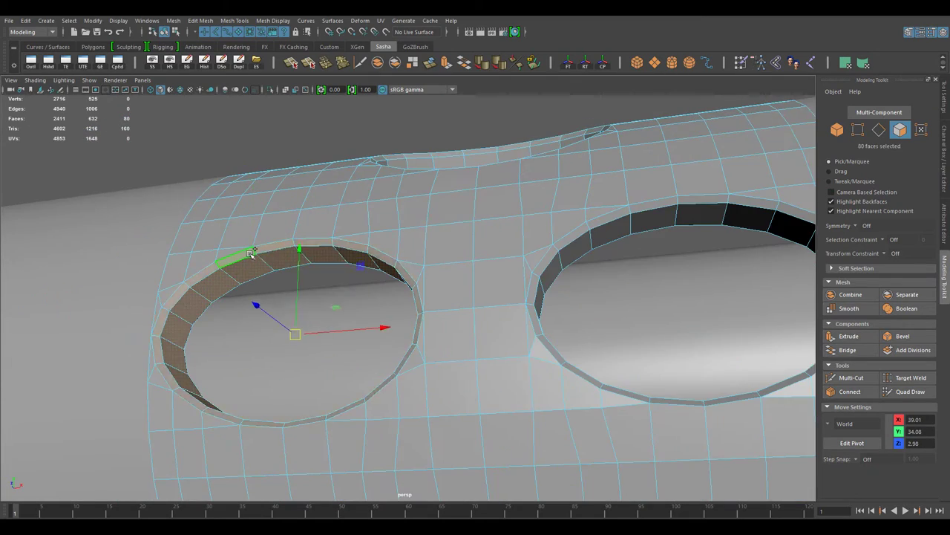
alt+middle_drag(253, 253, 74, 248)
shift+click(401, 248)
scroll(435, 237, down, 5)
key(F8)
mouse_move(376, 327)
alt+mouse_down()
mouse_move(423, 319)
mouse_move(460, 329)
alt+mouse_up()
scroll(468, 150, up, 3)
Step: Select the rim face loop lining the first silencer hole in face mode
key(F11)
click(540, 376)
mouse_move(541, 377)
alt+mouse_down()
mouse_move(443, 289)
mouse_move(421, 361)
mouse_move(541, 339)
mouse_move(844, 178)
alt+mouse_up()
key(ctrl+z)
mouse_move(321, 311)
alt+mouse_down()
mouse_move(414, 263)
mouse_move(471, 427)
mouse_move(520, 334)
mouse_move(611, 260)
alt+mouse_up()
click(624, 308)
alt+drag(624, 308, 545, 191)
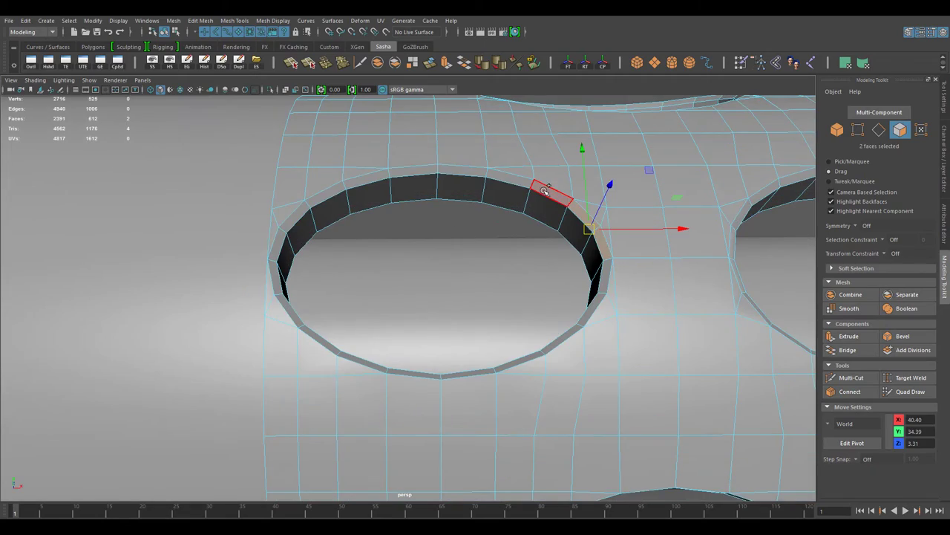
shift+double_click(286, 224)
mouse_move(286, 224)
alt+mouse_down()
mouse_move(335, 292)
mouse_move(382, 388)
alt+mouse_up()
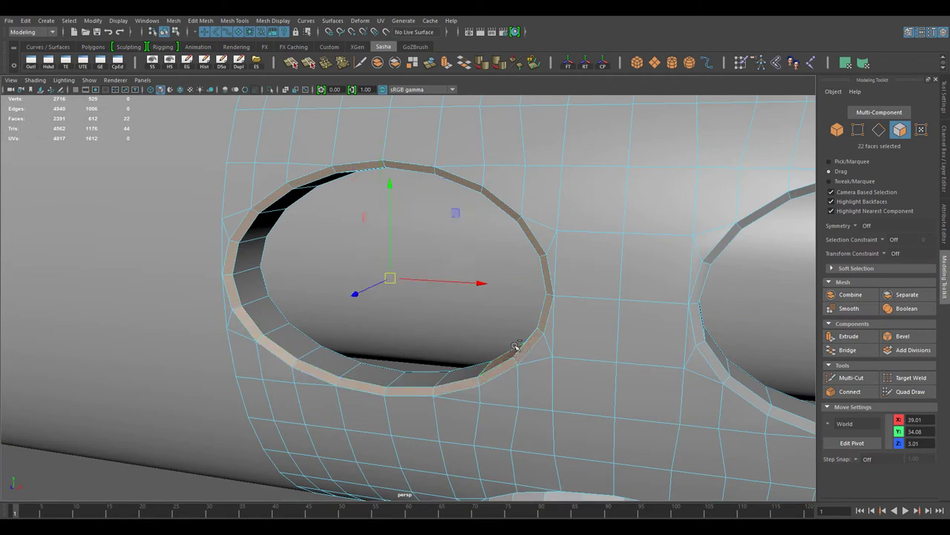
mouse_move(516, 347)
alt+mouse_down()
mouse_move(717, 463)
mouse_move(426, 304)
alt+mouse_up()
mouse_move(283, 222)
mouse_down()
mouse_move(319, 365)
mouse_move(508, 395)
mouse_move(419, 257)
mouse_up()
Step: Add the seven-face rim segments and other rim loops, then delete them
shift+double_click(278, 290)
alt+drag(278, 290, 354, 413)
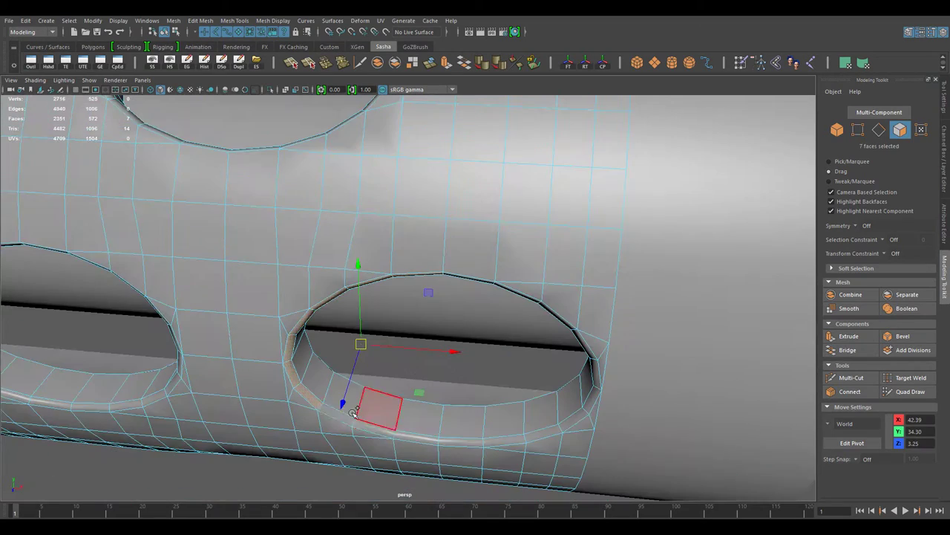
shift+double_click(546, 435)
alt+drag(546, 434, 622, 269)
mouse_move(510, 186)
alt+mouse_down()
mouse_move(477, 333)
mouse_move(528, 191)
alt+mouse_up()
shift+double_click(315, 327)
alt+drag(315, 328, 401, 164)
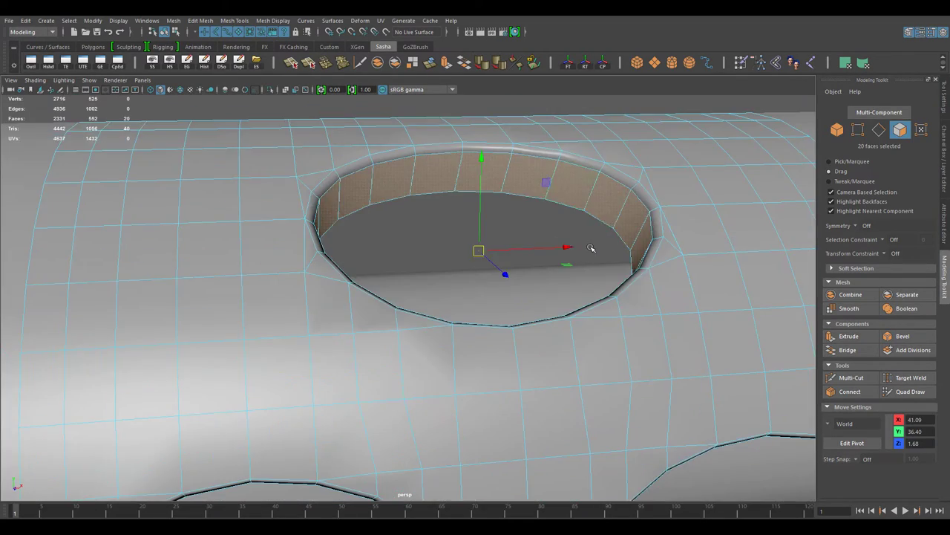
key(Delete)
Step: Delete the remaining rim faces of the other holes and reselect the silencer mesh
click(282, 280)
alt+drag(282, 281, 455, 415)
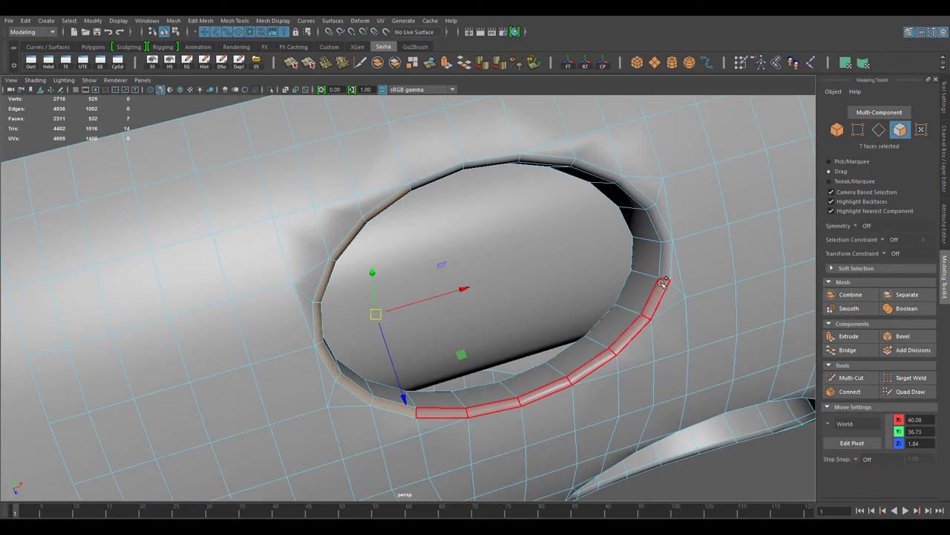
key(Delete)
mouse_move(518, 157)
alt+mouse_down()
mouse_move(475, 240)
mouse_move(501, 257)
mouse_move(453, 248)
mouse_move(336, 265)
mouse_move(562, 335)
mouse_move(515, 292)
mouse_move(315, 211)
alt+mouse_up()
click(336, 265)
key(Delete)
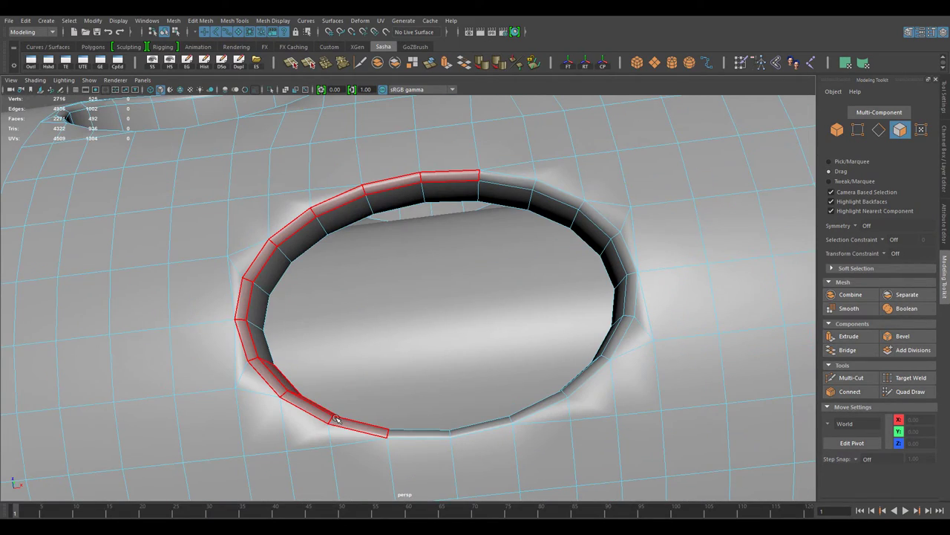
click(336, 419)
mouse_move(336, 420)
alt+mouse_down()
mouse_move(463, 378)
mouse_move(433, 191)
mouse_move(579, 304)
mouse_move(450, 352)
mouse_move(497, 291)
alt+mouse_up()
key(Delete)
scroll(519, 298, up, 5)
click(519, 298)
scroll(450, 352, down, 5)
Step: Target-weld the stray vertex beside the silencer hole into its neighbour
scroll(519, 283, up, 5)
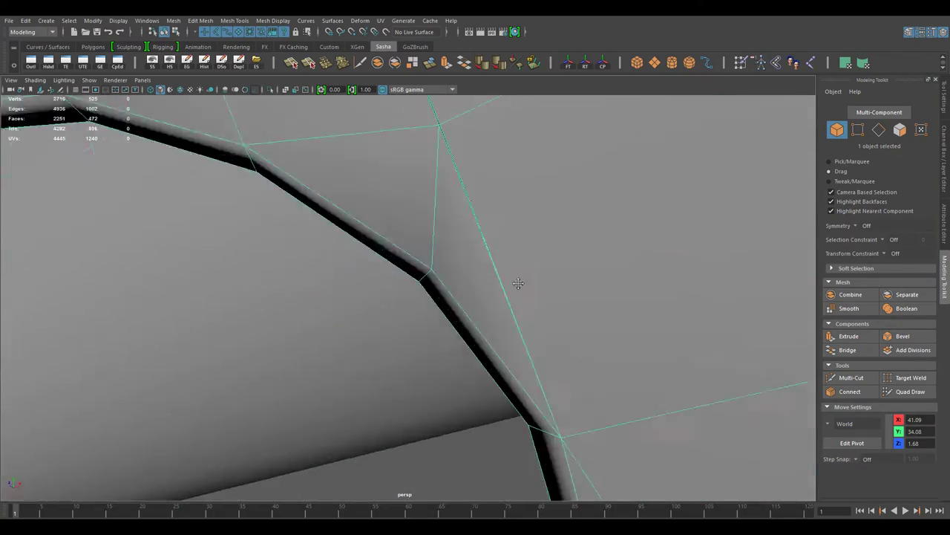
key(F9)
click(388, 255)
alt+drag(389, 254, 460, 320)
key(F8)
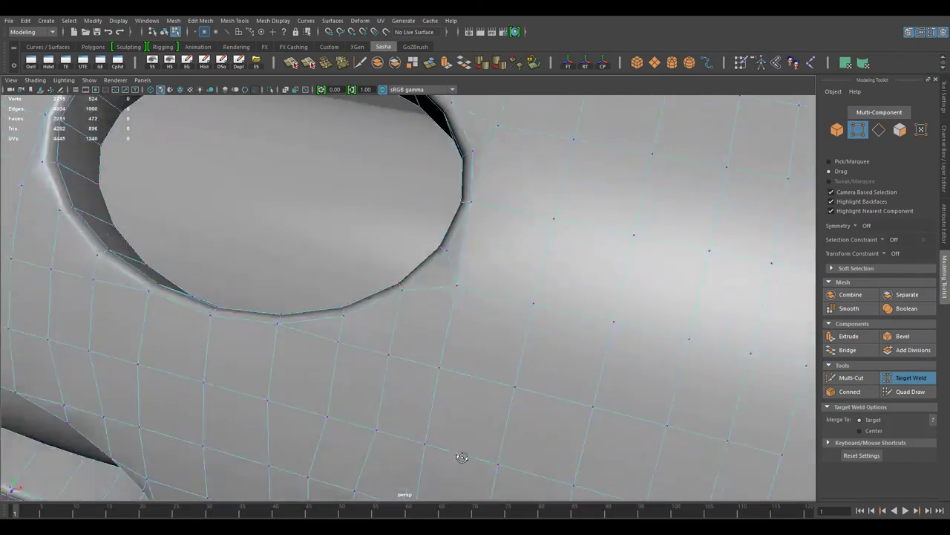
Step: Orbit to a front view of the holes and switch back to object and box selection
alt+drag(517, 394, 419, 143)
scroll(456, 238, down, 5)
key(w)
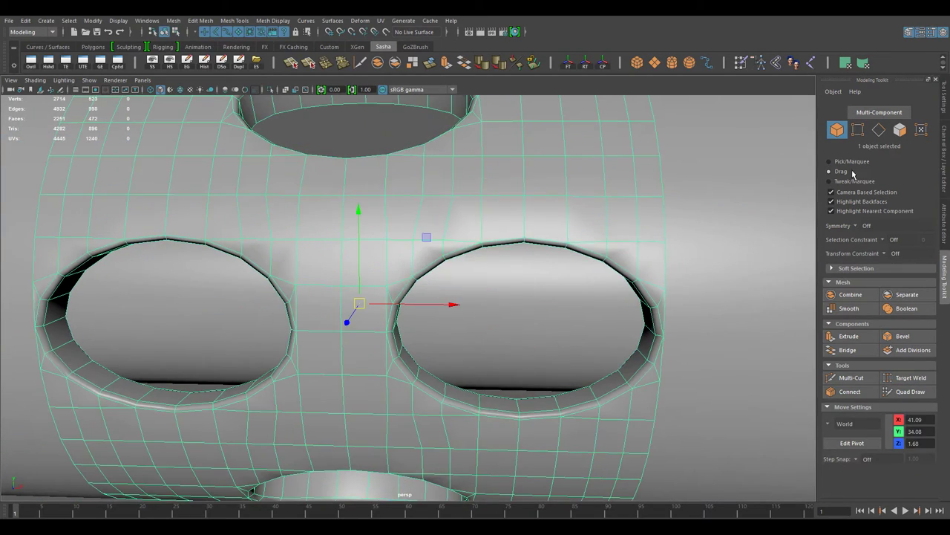
click(851, 162)
scroll(530, 319, down, 5)
scroll(530, 318, down, 5)
scroll(530, 319, up, 10)
Step: Select the hole rim edge loops to check them, then return to Object Mode
alt+drag(530, 319, 419, 222)
right_drag(419, 222, 421, 199)
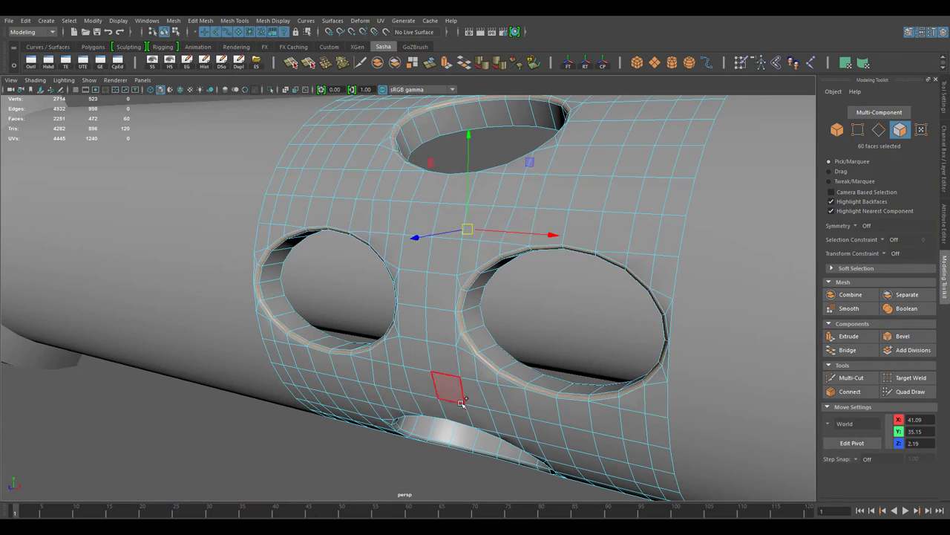
alt+drag(536, 109, 297, 236)
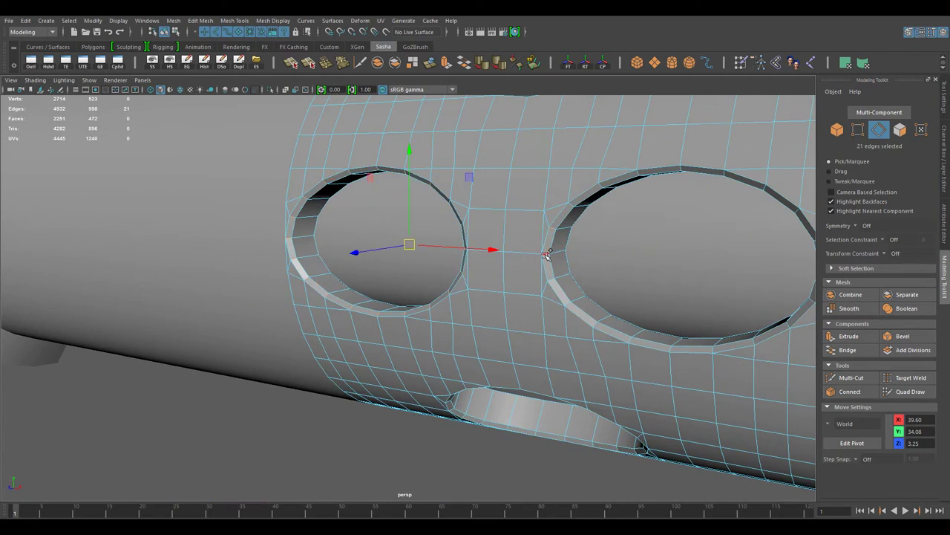
scroll(546, 255, up, 5)
scroll(485, 227, down, 5)
alt+drag(486, 227, 550, 278)
scroll(346, 165, up, 5)
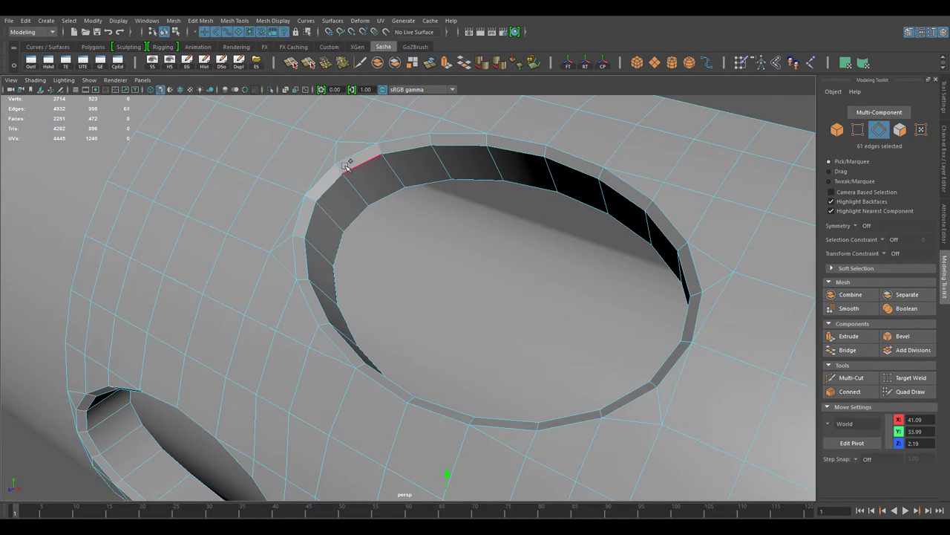
click(537, 117)
scroll(547, 289, down, 5)
scroll(548, 289, down, 5)
Step: Toggle the stock between edge selection and object mode while orbiting the gun
scroll(395, 234, up, 5)
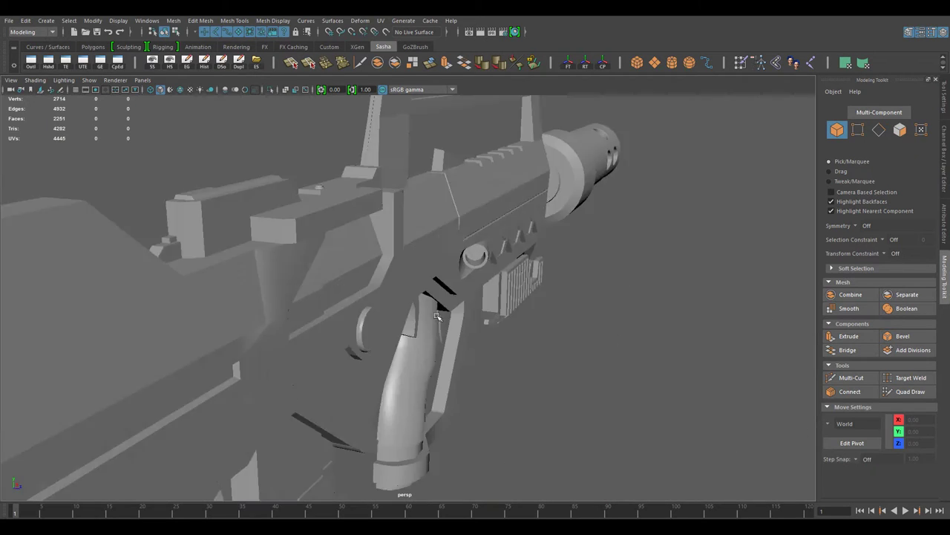
scroll(395, 234, up, 5)
scroll(394, 234, down, 3)
right_drag(509, 244, 556, 227)
scroll(483, 346, down, 5)
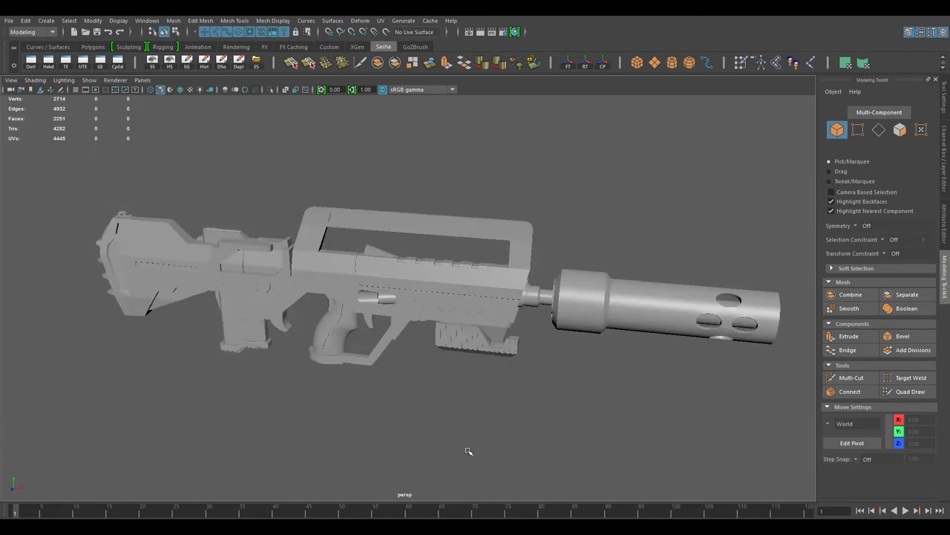
scroll(357, 265, up, 5)
right_drag(395, 203, 395, 178)
scroll(414, 266, up, 3)
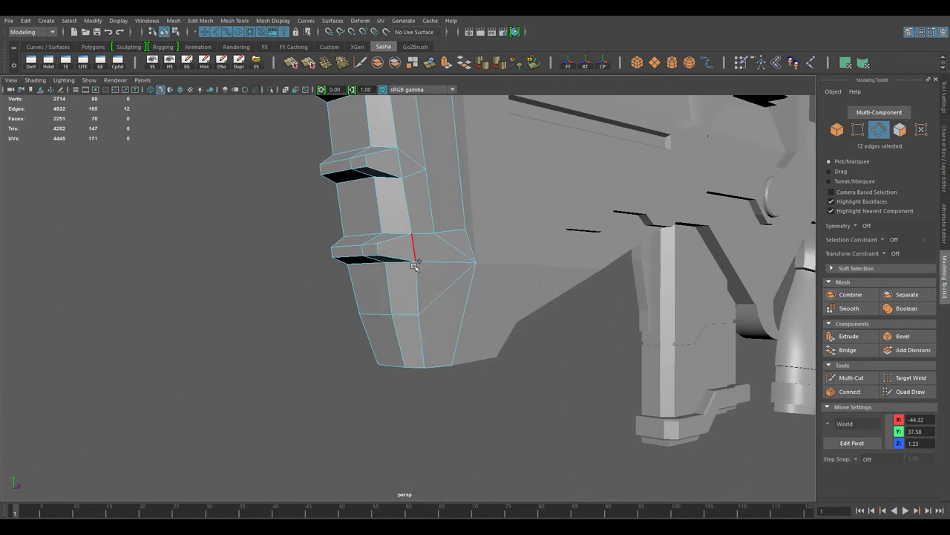
right_drag(452, 193, 499, 178)
mouse_move(499, 177)
alt+mouse_down()
mouse_move(428, 272)
mouse_move(378, 223)
alt+mouse_up()
Step: Select an edge loop on the stock, then clear it and frame the whole gun
right_drag(378, 223, 378, 193)
double_click(408, 245)
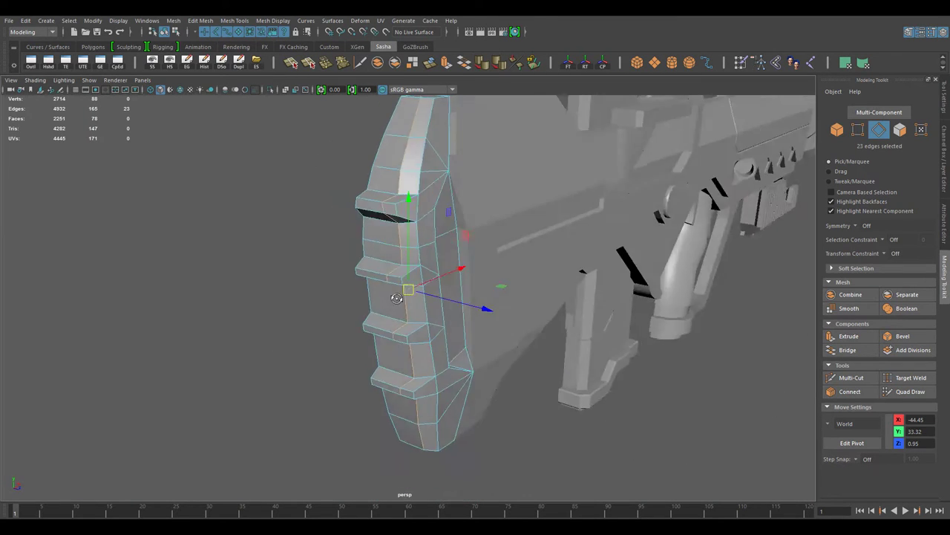
mouse_move(431, 289)
alt+mouse_down()
mouse_move(481, 64)
mouse_move(482, 73)
alt+mouse_up()
right_drag(399, 159, 446, 157)
key(a)
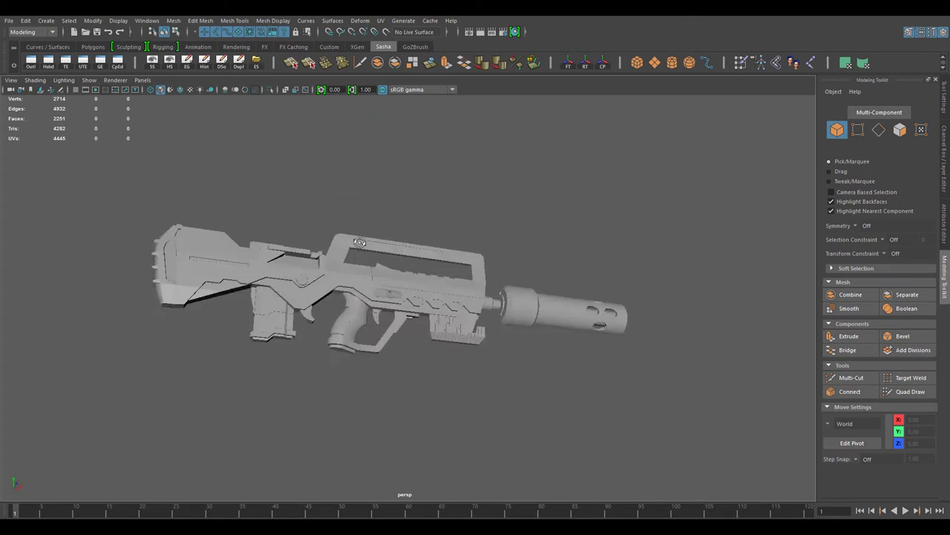
Step: Select and extend edge loops along the stock side, then return to object mode
mouse_move(446, 223)
alt+mouse_down()
mouse_move(491, 309)
mouse_move(413, 259)
alt+mouse_up()
right_drag(413, 259, 413, 230)
double_click(458, 276)
alt+drag(459, 276, 436, 260)
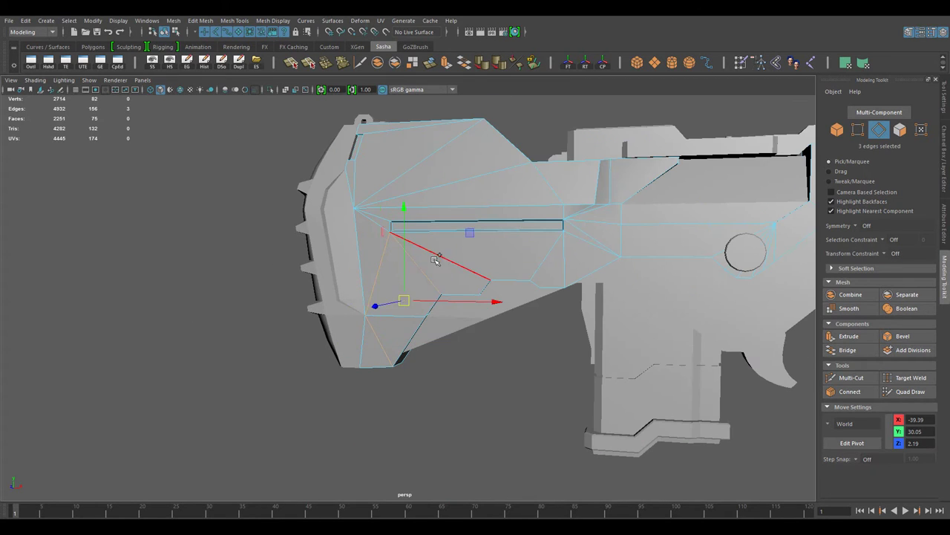
shift+double_click(596, 218)
alt+drag(596, 217, 340, 143)
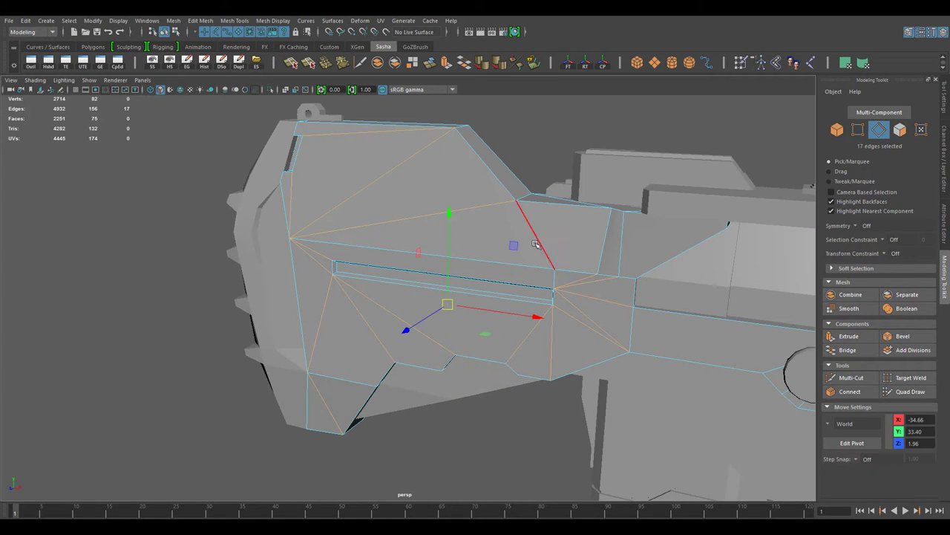
mouse_move(536, 244)
alt+mouse_down()
mouse_move(509, 282)
mouse_move(703, 155)
mouse_move(503, 96)
mouse_move(335, 355)
alt+mouse_up()
key(F8)
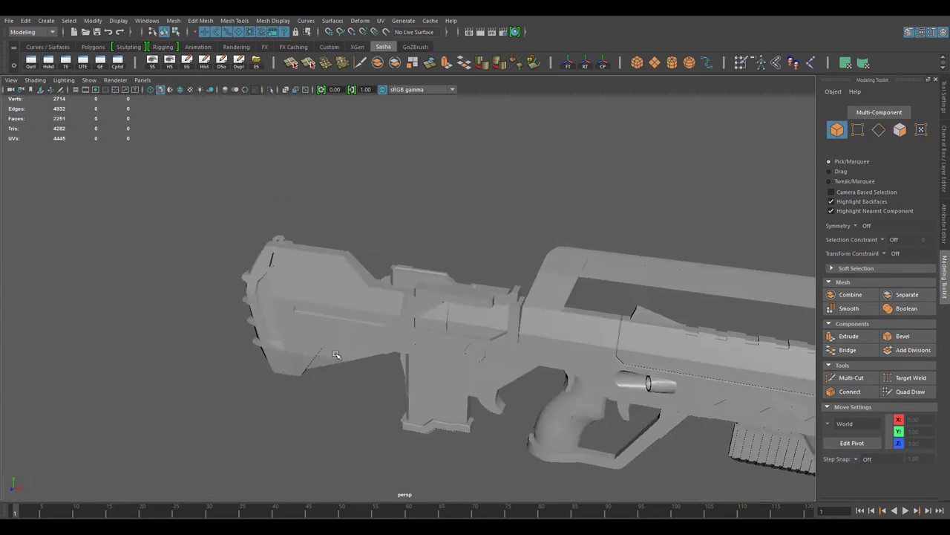
Step: Pick a single stock edge, then return to object mode and frame the whole gun
scroll(335, 355, up, 5)
scroll(446, 282, up, 3)
key(F10)
click(544, 218)
key(F8)
key(a)
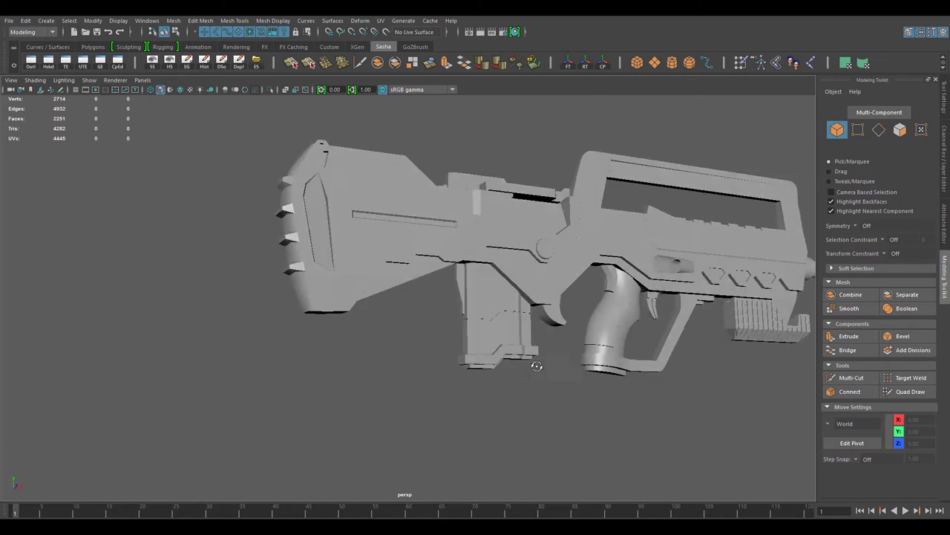
alt+drag(518, 167, 542, 427)
scroll(542, 427, up, 5)
Step: Clear the selection and select the silencer from a side view
click(461, 180)
mouse_move(461, 179)
alt+mouse_down()
mouse_move(461, 372)
mouse_move(415, 365)
alt+mouse_up()
scroll(492, 409, down, 5)
scroll(428, 289, up, 5)
click(428, 289)
mouse_move(428, 289)
alt+mouse_down()
mouse_move(471, 333)
mouse_move(548, 324)
alt+mouse_up()
scroll(159, 219, up, 3)
Step: Select and frame the silencer's perforated middle section to inspect the holes from side and below
scroll(221, 312, down, 5)
click(646, 289)
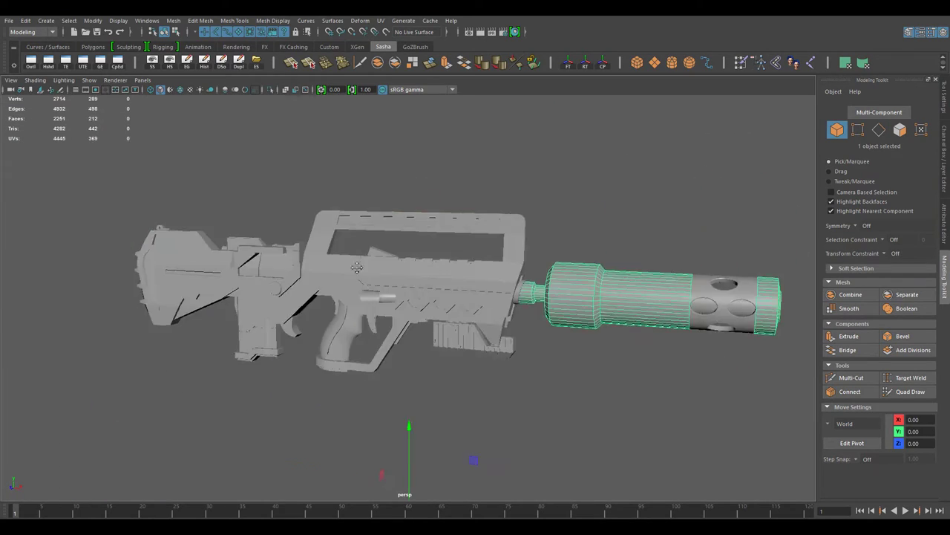
alt+drag(646, 290, 519, 282)
scroll(476, 270, up, 3)
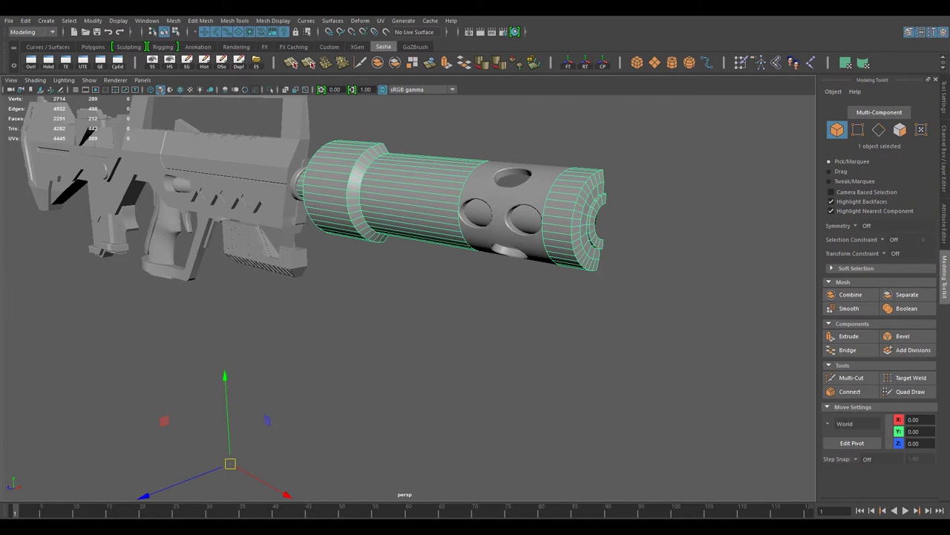
click(505, 212)
key(f)
alt+drag(526, 245, 572, 214)
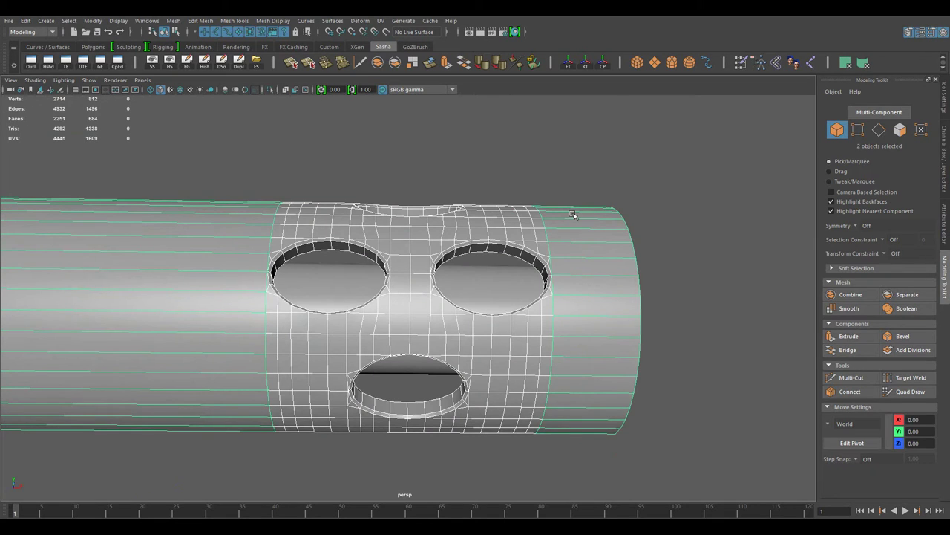
mouse_move(573, 215)
alt+mouse_down()
mouse_move(563, 285)
mouse_move(466, 161)
alt+mouse_up()
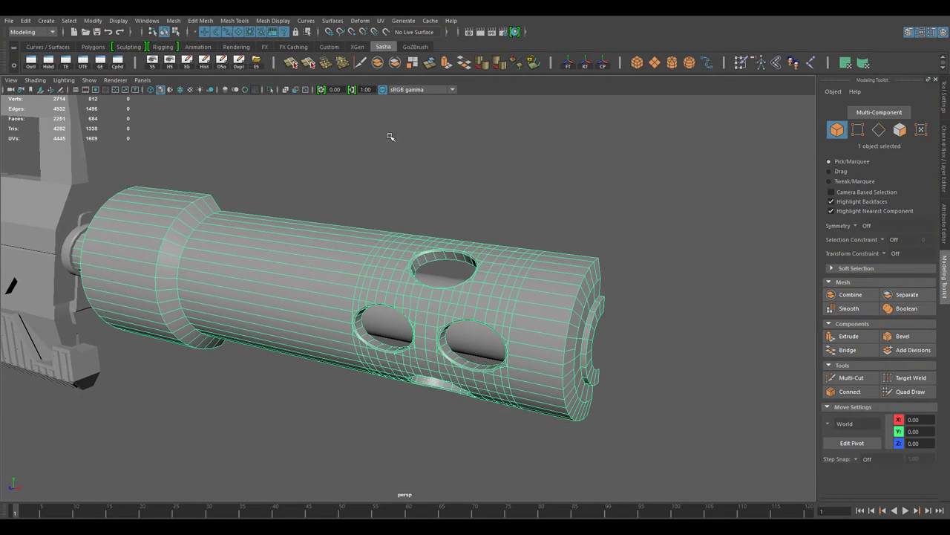
Step: Select the silencer barrel and its inner sleeve in a cut-away view
click(433, 235)
scroll(364, 186, up, 3)
alt+drag(365, 186, 371, 278)
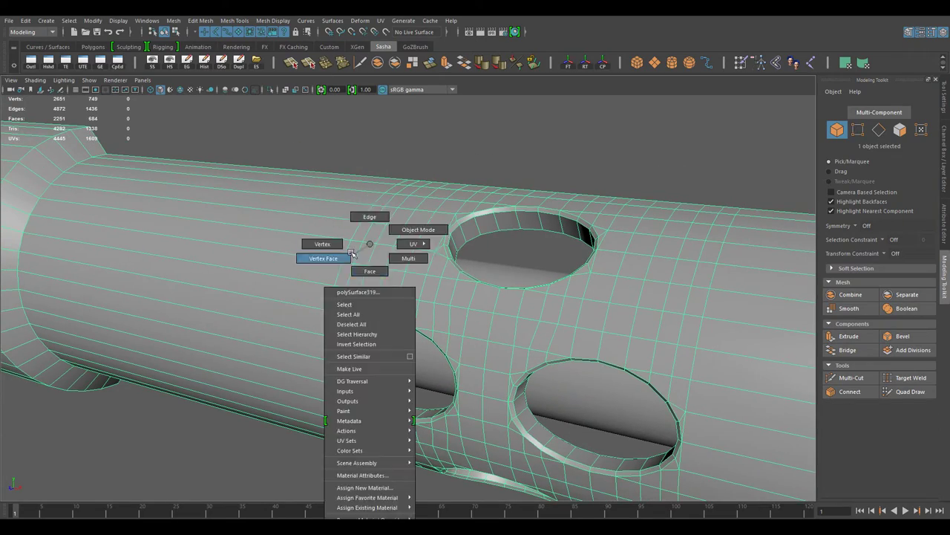
key(w)
scroll(424, 319, down, 5)
mouse_move(424, 318)
alt+mouse_down()
mouse_move(442, 338)
mouse_move(477, 312)
alt+mouse_up()
shift+click(478, 312)
scroll(478, 312, up, 3)
mouse_move(514, 227)
alt+mouse_down()
mouse_move(462, 219)
mouse_move(410, 248)
mouse_move(416, 233)
mouse_move(394, 259)
mouse_move(444, 317)
mouse_move(641, 290)
mouse_move(453, 336)
mouse_move(435, 210)
mouse_move(547, 381)
mouse_move(494, 382)
mouse_move(421, 162)
alt+mouse_up()
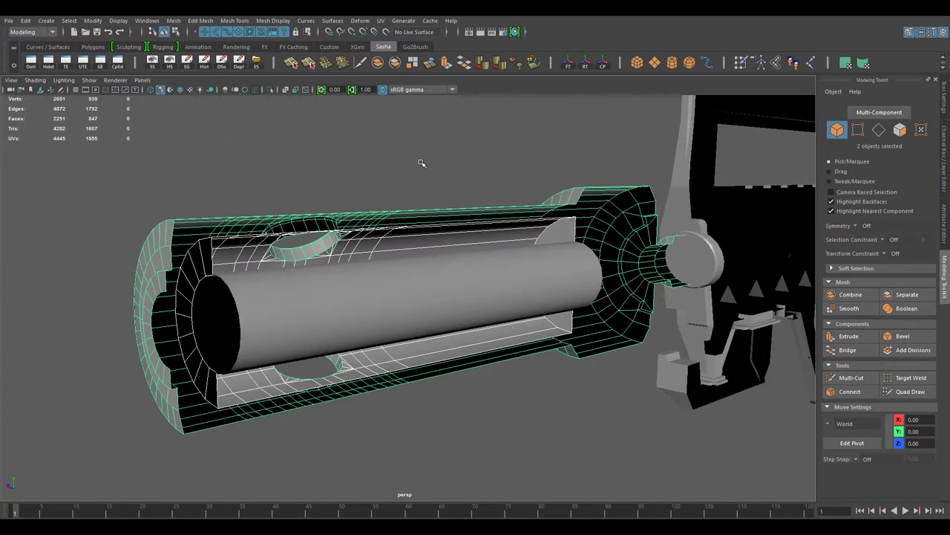
scroll(445, 356, down, 5)
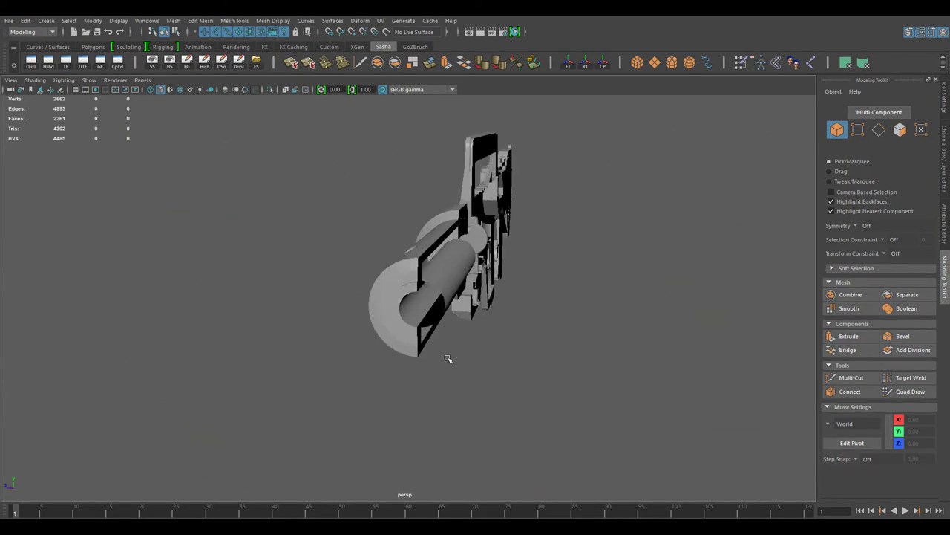
Step: Select edges around the barrel end, then clear them and orbit back to the whole gun
right_click(381, 215)
right_click(329, 164)
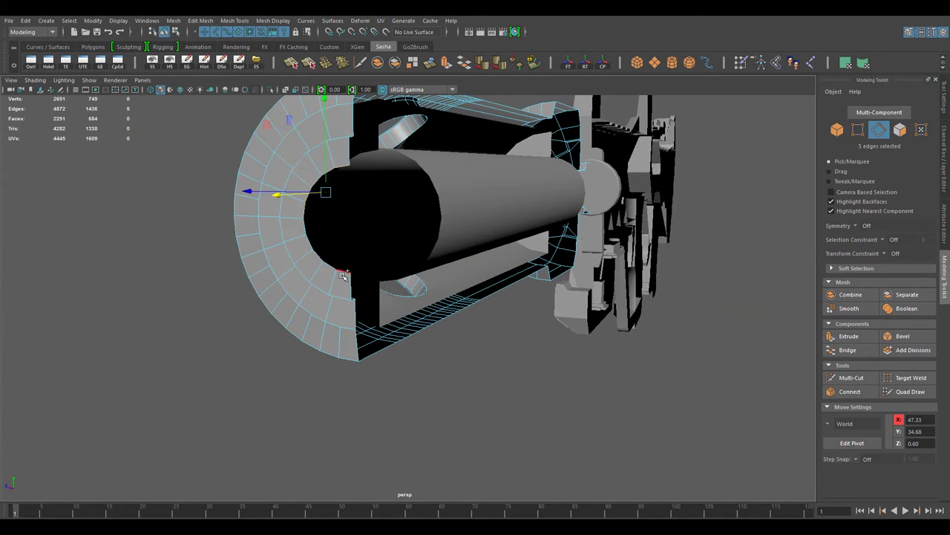
alt+drag(343, 275, 201, 187)
shift+right_drag(202, 186, 212, 210)
alt+drag(213, 210, 458, 358)
alt+drag(437, 276, 453, 231)
shift+click(453, 231)
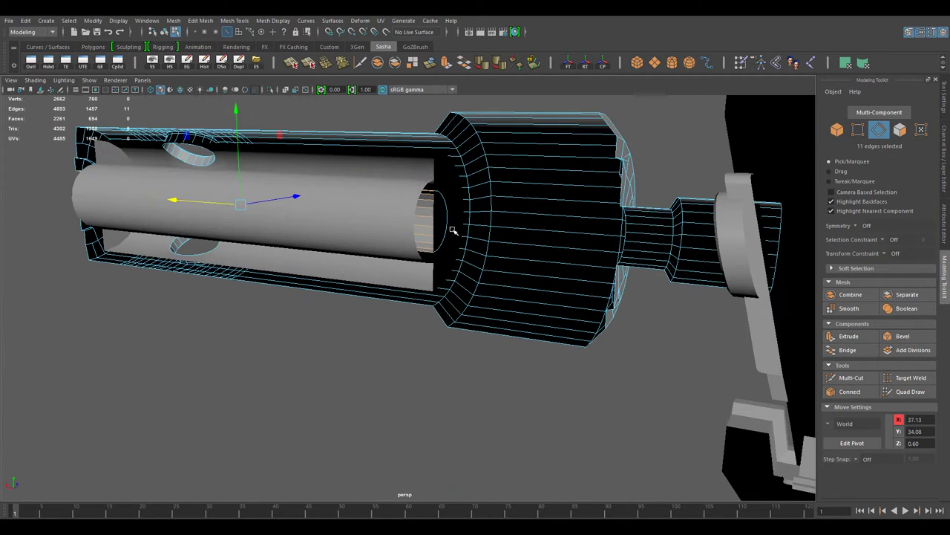
click(408, 120)
alt+drag(407, 120, 556, 221)
alt+drag(487, 254, 558, 427)
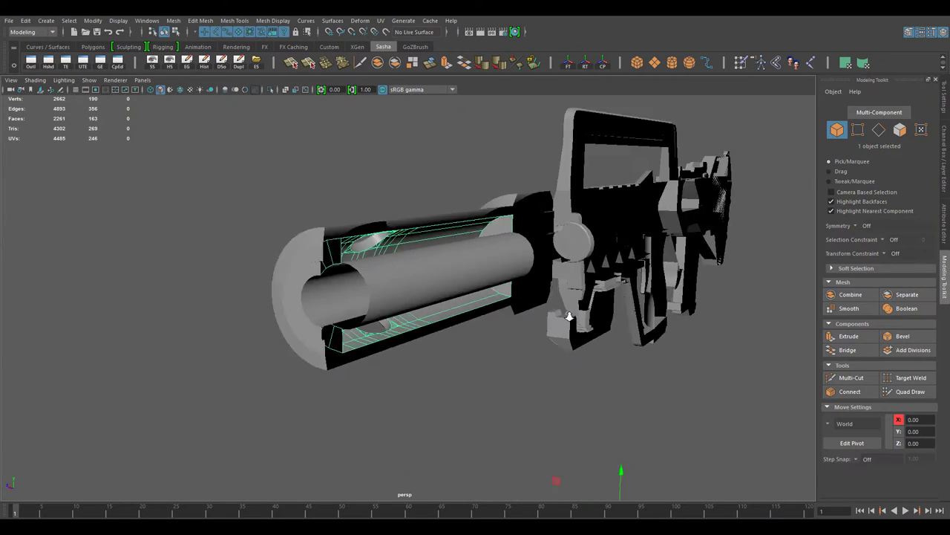
click(557, 428)
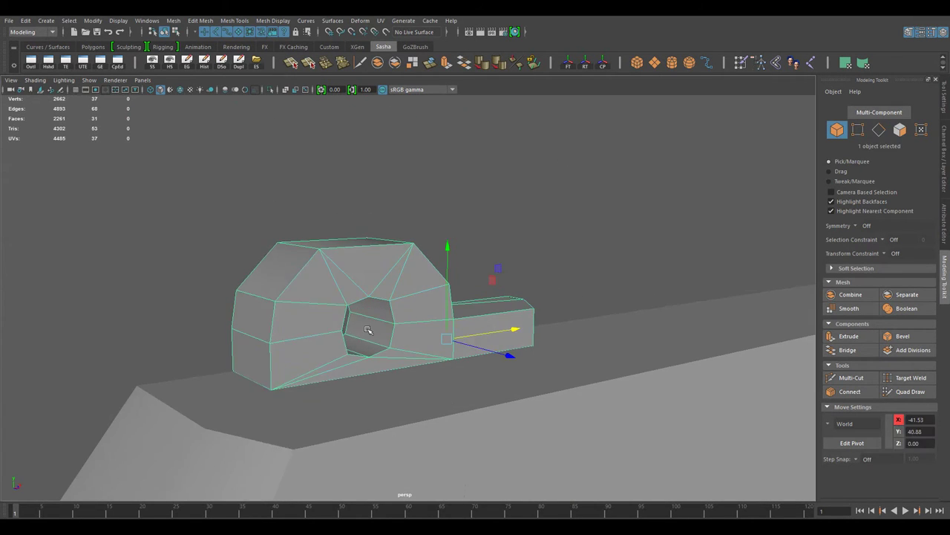
Step: Select the edges around the small bracket hole, then orbit to an end-on view
alt+drag(394, 349, 413, 368)
mouse_move(455, 319)
mouse_down()
mouse_move(679, 450)
mouse_move(519, 134)
mouse_move(322, 319)
mouse_up()
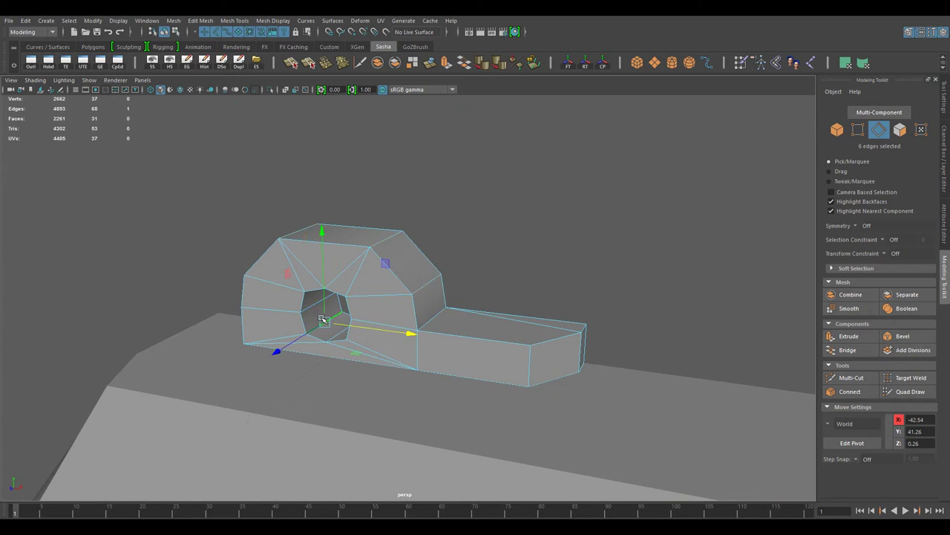
mouse_move(362, 342)
alt+mouse_down()
mouse_move(346, 397)
mouse_move(415, 349)
alt+mouse_up()
scroll(562, 322, up, 5)
mouse_move(562, 322)
alt+mouse_down()
mouse_move(389, 388)
mouse_move(639, 399)
mouse_move(448, 356)
alt+mouse_up()
scroll(639, 399, up, 5)
Step: Select and frame the trigger guard and inspect one of its edge loops
click(464, 304)
key(f)
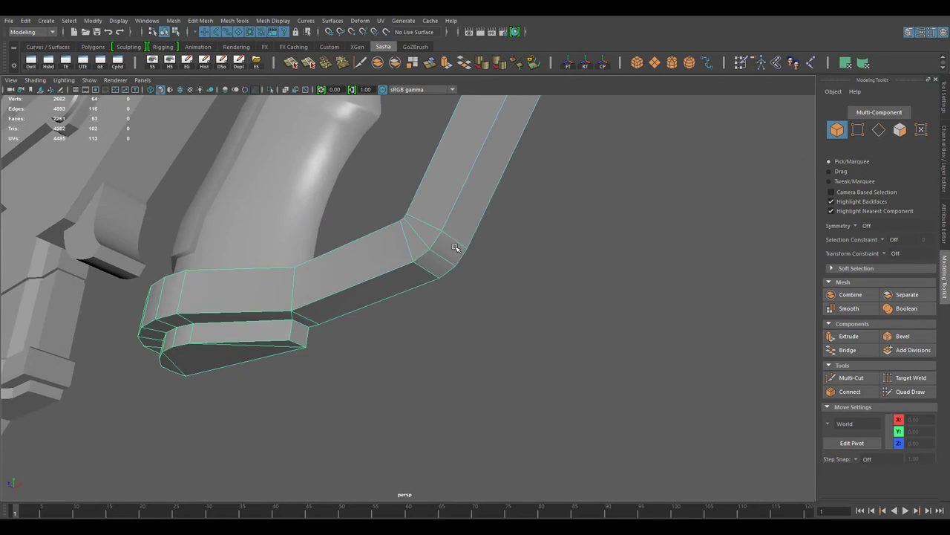
double_click(431, 278)
mouse_move(431, 278)
alt+mouse_down()
mouse_move(461, 282)
mouse_move(534, 369)
mouse_move(604, 361)
mouse_move(565, 243)
alt+mouse_up()
key(F8)
scroll(547, 245, down, 5)
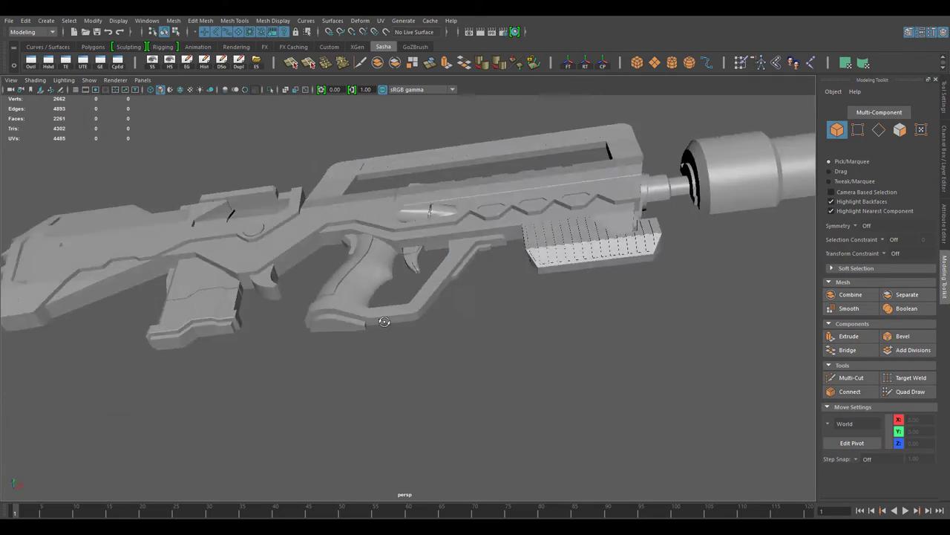
scroll(438, 256, up, 8)
Step: Select individual edges on the grip and frame it
right_click(438, 256)
right_drag(438, 256, 433, 216)
click(474, 121)
scroll(618, 340, down, 5)
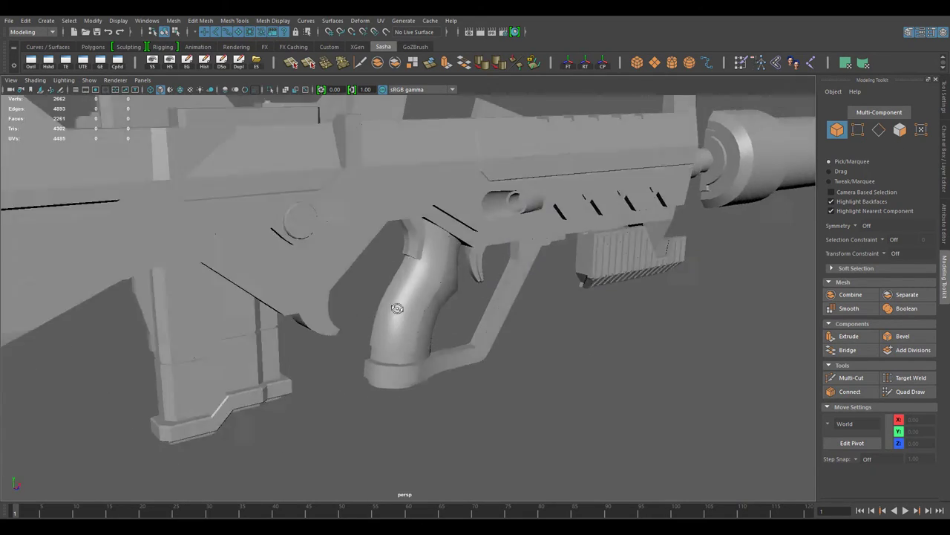
scroll(541, 346, up, 6)
key(F10)
click(383, 335)
scroll(576, 360, down, 5)
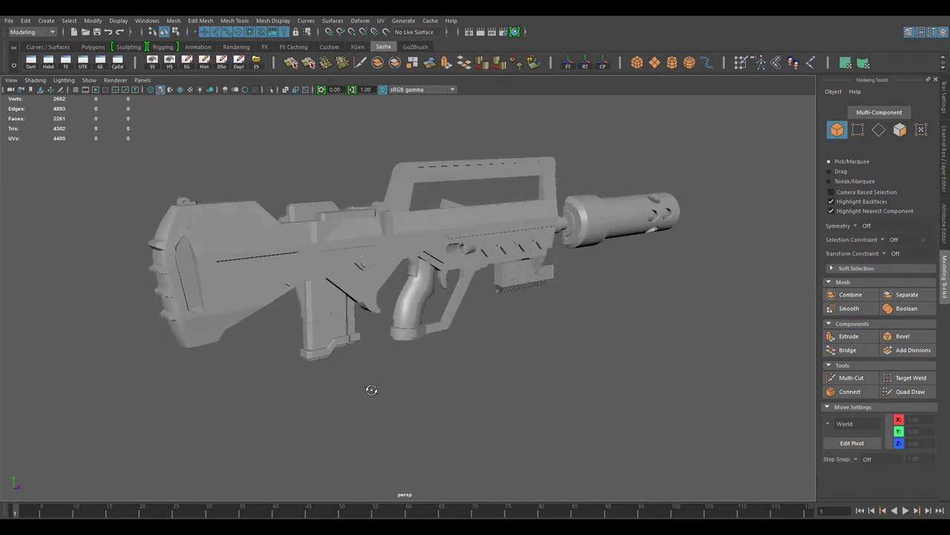
mouse_move(371, 388)
alt+mouse_down()
mouse_move(415, 372)
mouse_move(393, 397)
mouse_move(371, 314)
alt+mouse_up()
Step: Select a small part of the gun, then the suppressor
scroll(371, 371, up, 5)
scroll(387, 370, up, 3)
click(453, 260)
scroll(387, 371, down, 5)
scroll(371, 314, up, 5)
click(389, 296)
Step: Maximize the side view, start editing the suppressor's pivot, then return to perspective
key(space)
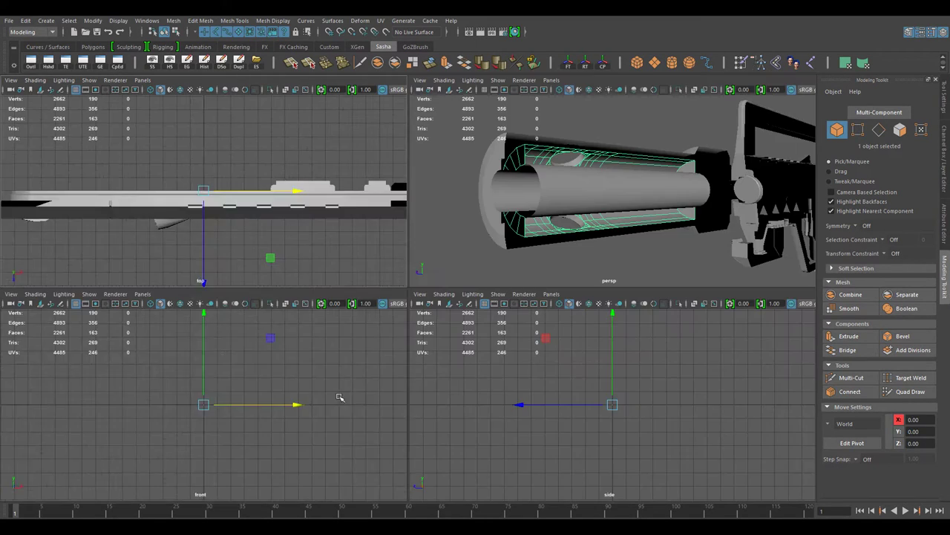
key(space)
key(d)
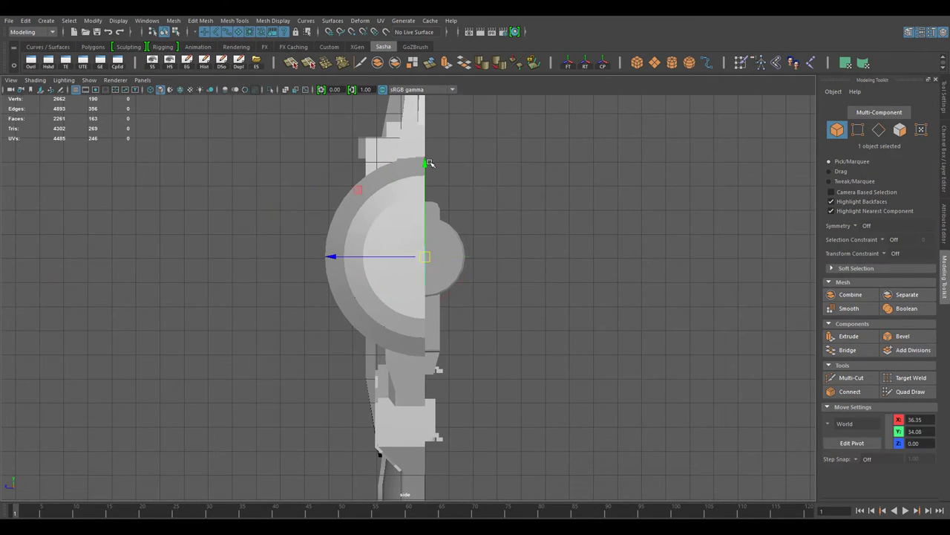
key(space)
key(space)
Step: Show the suppressor's Channel Box values and history while orbiting around it
alt+drag(462, 278, 388, 314)
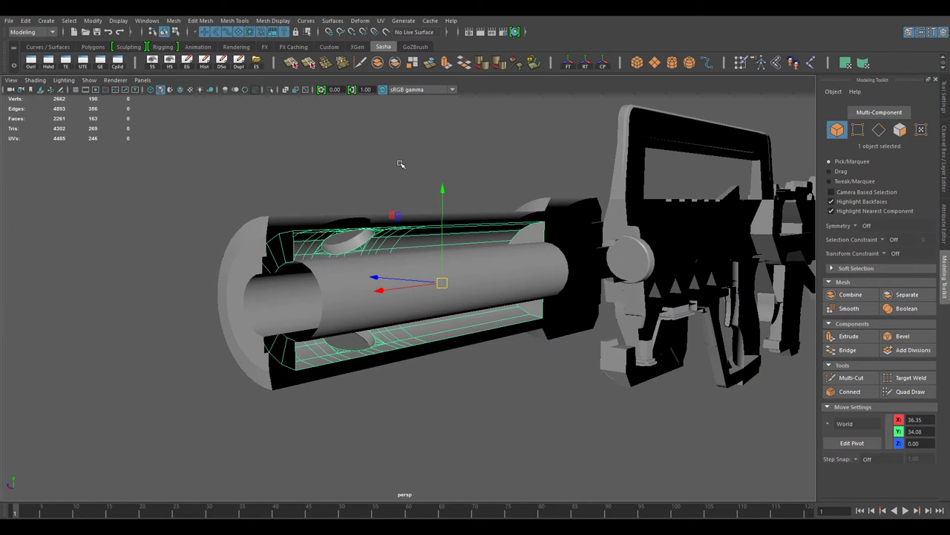
key(ctrl+a)
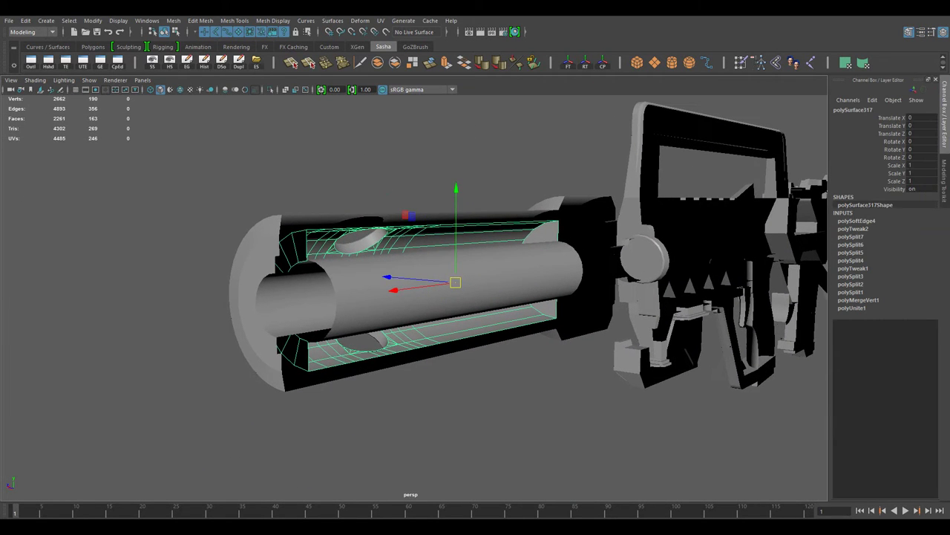
mouse_move(401, 164)
alt+mouse_down()
mouse_move(523, 345)
mouse_move(512, 338)
alt+mouse_up()
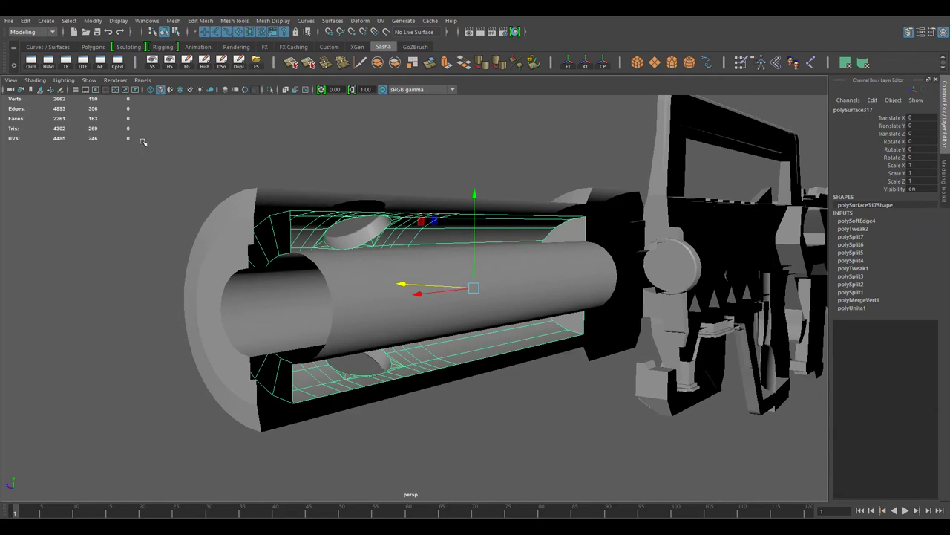
mouse_move(824, 161)
alt+mouse_down()
mouse_move(403, 240)
mouse_move(427, 158)
alt+mouse_up()
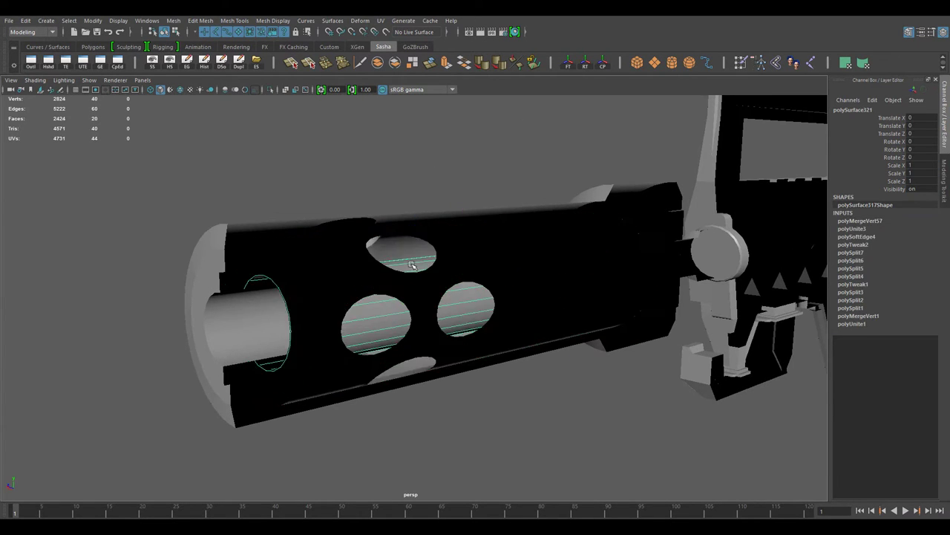
scroll(412, 265, down, 5)
Step: Select the suppressor and switch to component selection around its holes
click(365, 329)
alt+drag(365, 329, 325, 287)
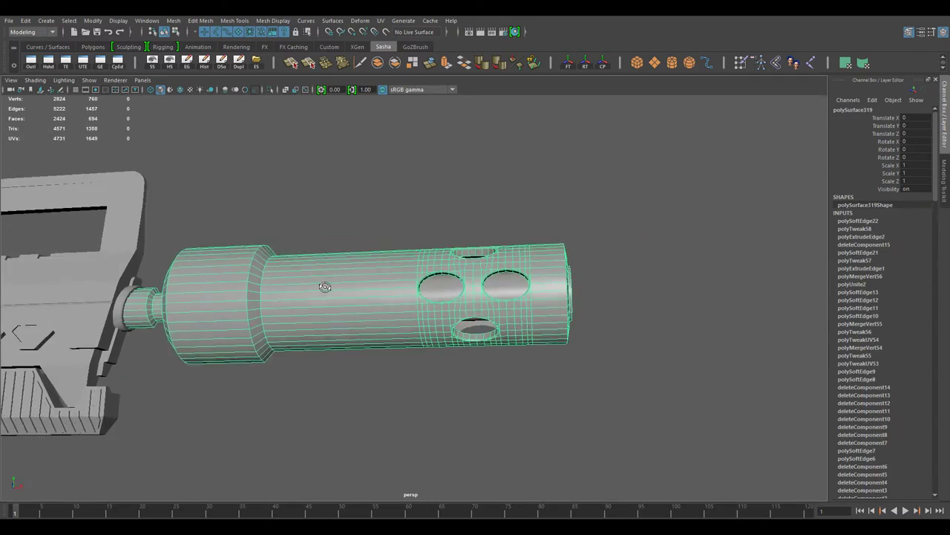
scroll(382, 290, up, 6)
right_click(470, 244)
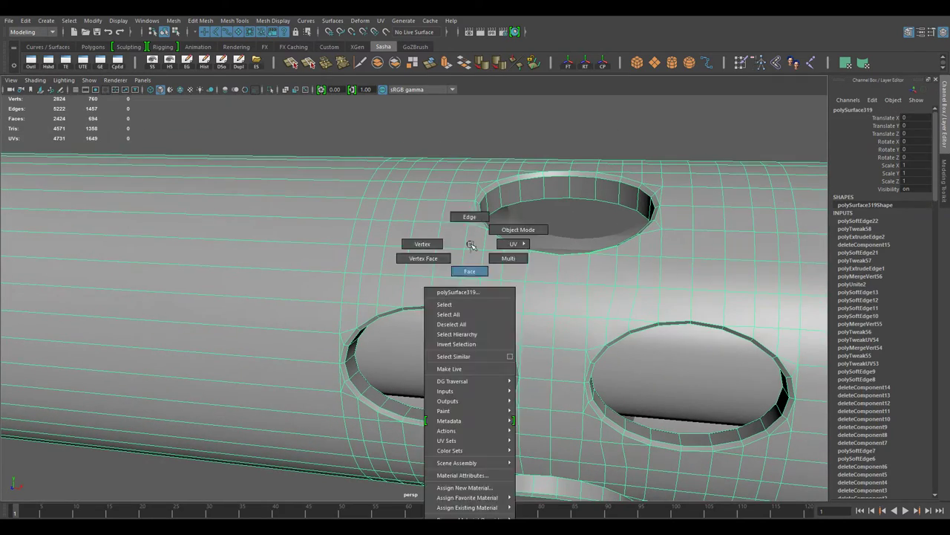
right_drag(470, 244, 475, 275)
alt+drag(475, 280, 524, 286)
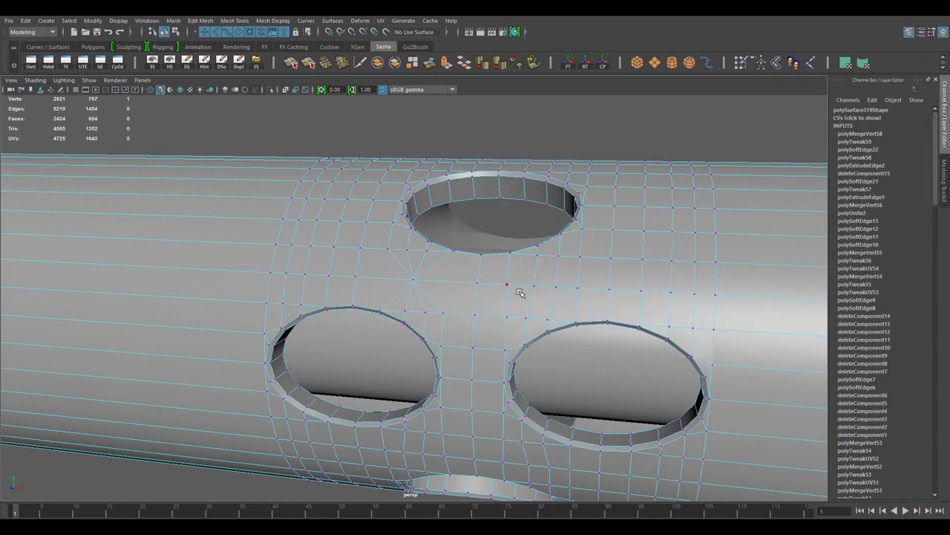
alt+drag(577, 304, 438, 323)
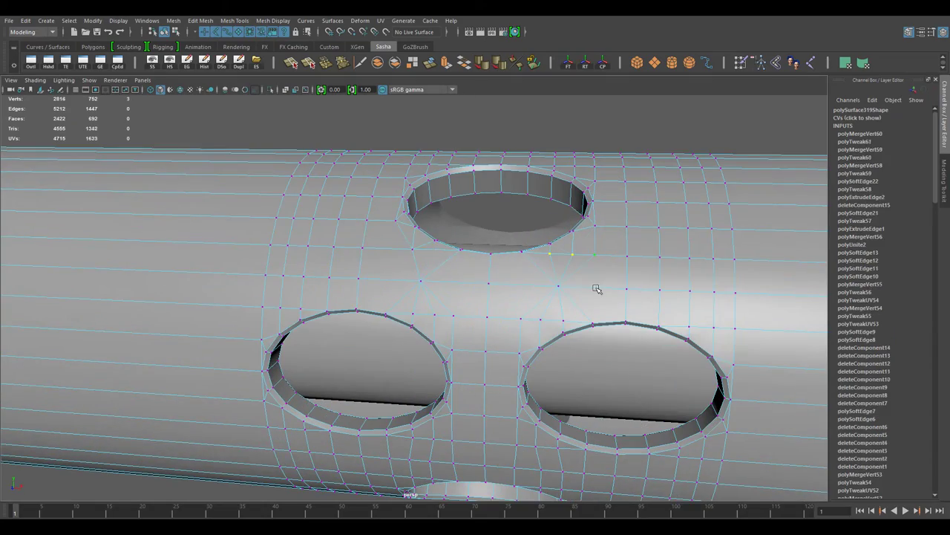
Step: Collapse the stray vertices between the silencer holes
alt+drag(597, 288, 466, 302)
mouse_move(599, 302)
alt+mouse_down()
mouse_move(483, 309)
mouse_move(509, 315)
mouse_move(435, 272)
alt+mouse_up()
right_drag(435, 272, 329, 275)
alt+drag(409, 245, 413, 333)
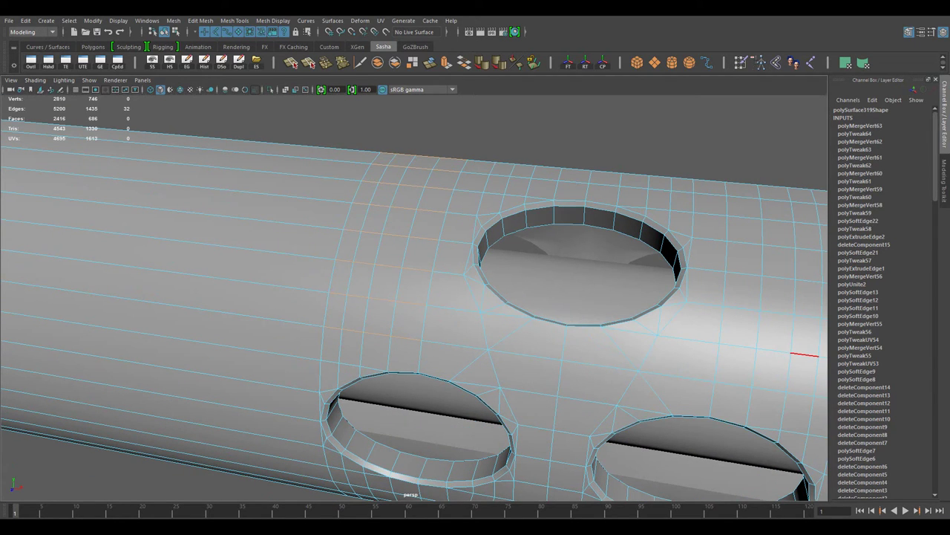
scroll(636, 322, down, 3)
Step: Collapse the stray edges beside the top hole and the next hole
shift+right_drag(604, 99, 654, 98)
mouse_move(564, 223)
alt+mouse_down()
mouse_move(524, 272)
mouse_move(548, 213)
alt+mouse_up()
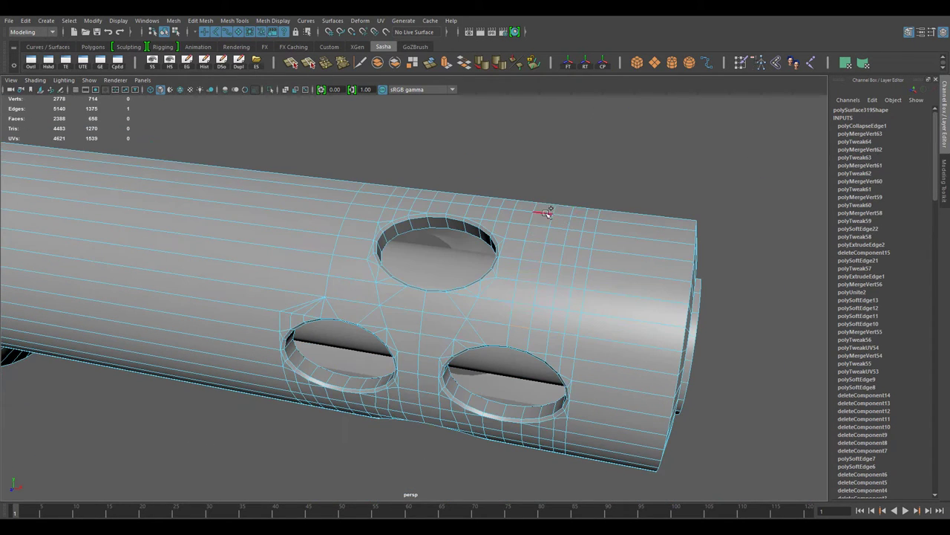
shift+right_drag(635, 197, 643, 153)
mouse_move(643, 156)
alt+mouse_down()
mouse_move(653, 222)
mouse_move(560, 377)
mouse_move(339, 284)
alt+mouse_up()
scroll(670, 248, up, 3)
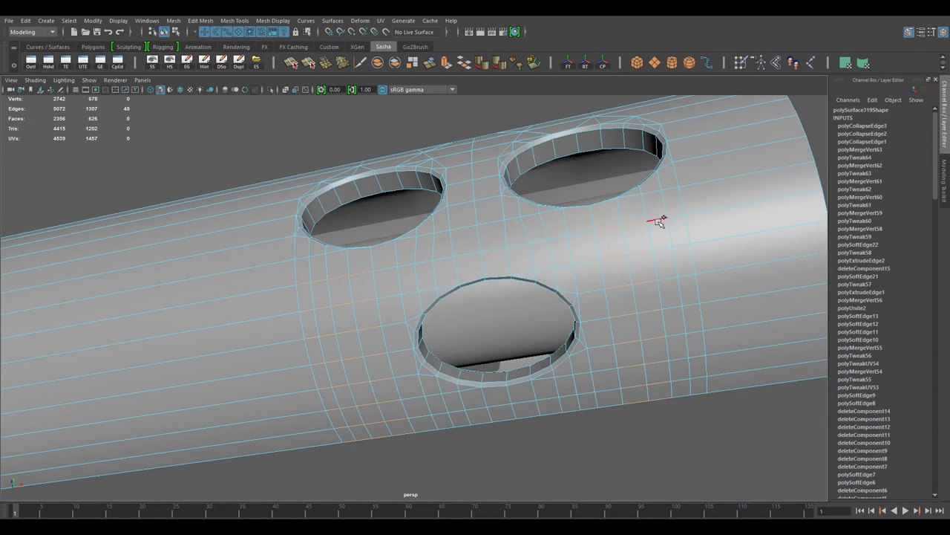
Step: Collapse three more extra edges around the holes on the tube
shift+right_drag(677, 220, 684, 178)
alt+drag(683, 178, 617, 332)
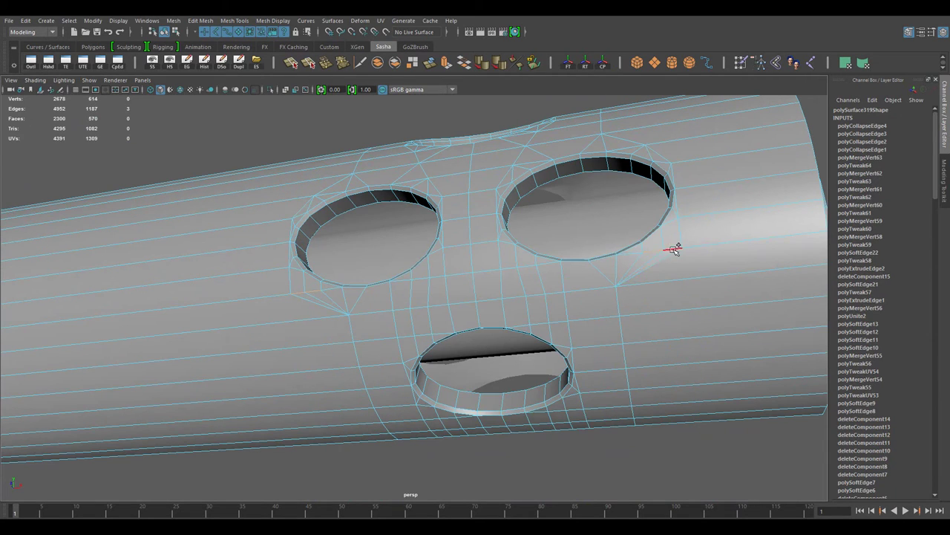
shift+right_drag(673, 249, 678, 208)
mouse_move(677, 208)
alt+mouse_down()
mouse_move(632, 334)
mouse_move(475, 330)
alt+mouse_up()
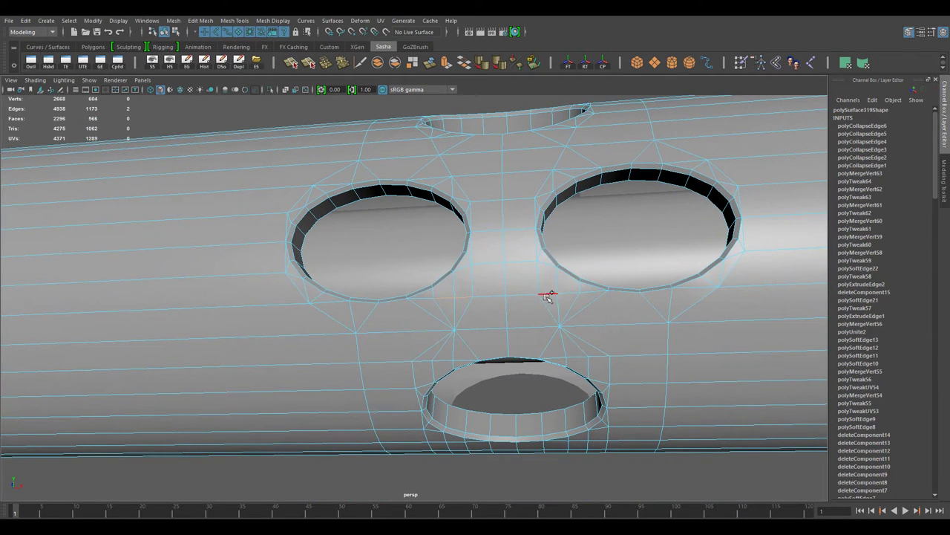
shift+right_drag(445, 380, 450, 341)
mouse_move(450, 341)
alt+mouse_down()
mouse_move(509, 399)
mouse_move(349, 403)
alt+mouse_up()
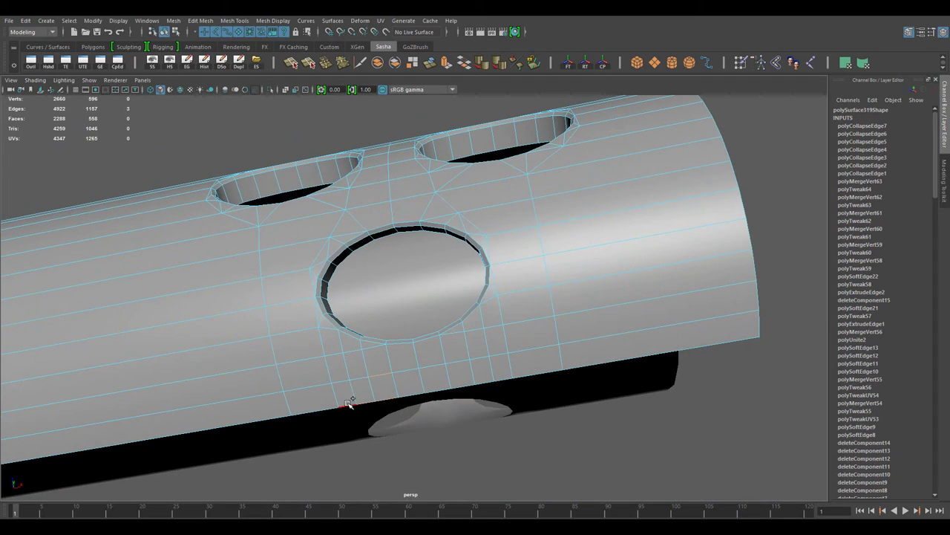
Step: Collapse the edges beside and above the remaining hole, then clear the selection
mouse_move(465, 385)
shift+right_down()
mouse_move(396, 377)
mouse_move(401, 341)
shift+right_up()
mouse_move(401, 341)
alt+mouse_down()
mouse_move(483, 352)
mouse_move(479, 386)
mouse_move(427, 320)
mouse_move(384, 230)
alt+mouse_up()
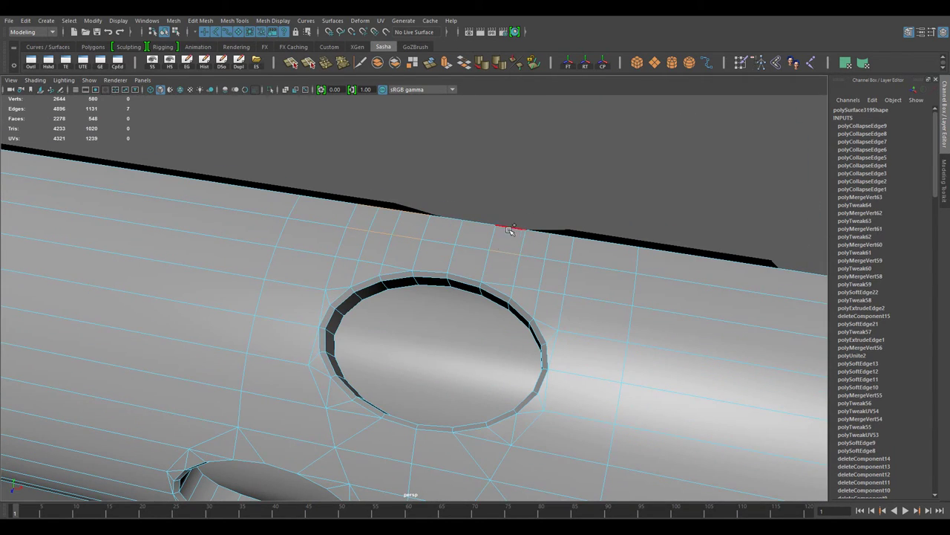
shift+right_drag(346, 260, 349, 297)
alt+drag(349, 297, 445, 282)
scroll(465, 262, up, 5)
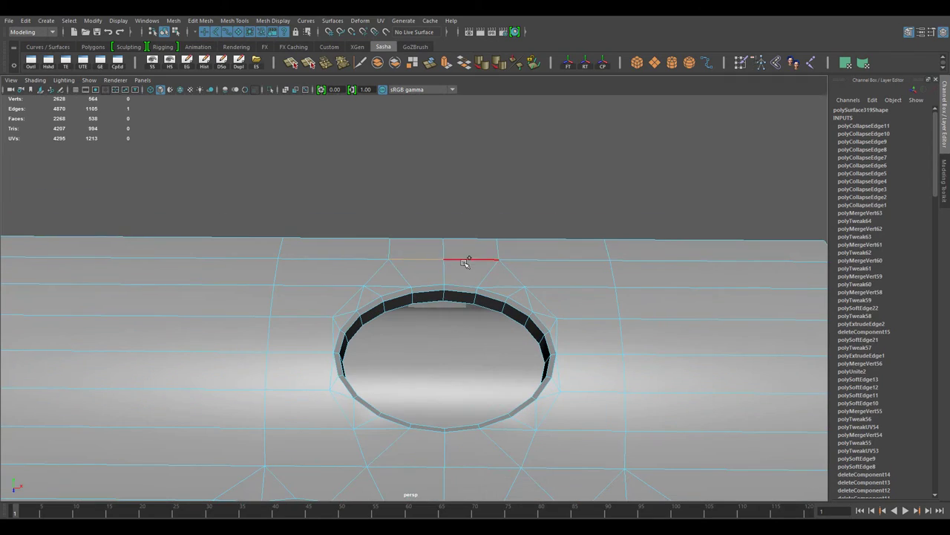
scroll(481, 280, down, 5)
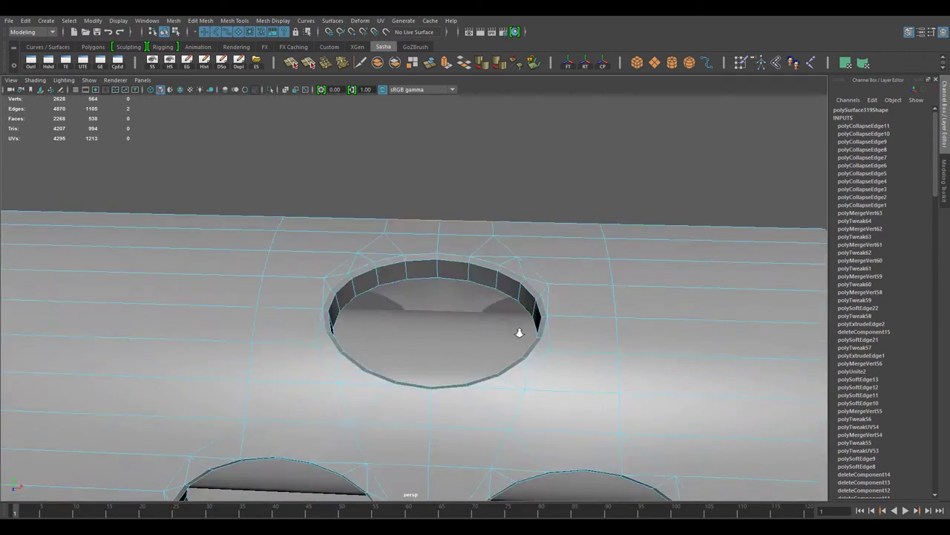
scroll(488, 250, up, 5)
key(ctrl+z)
Step: Collapse the edge above the hole into one point and reselect the silencer tube
shift+right_drag(378, 257, 473, 289)
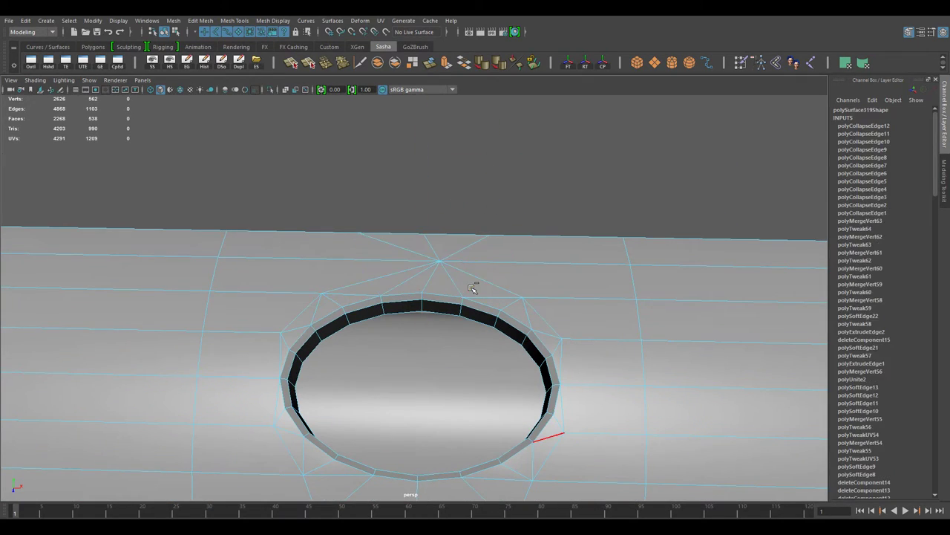
scroll(473, 250, down, 5)
scroll(400, 261, up, 3)
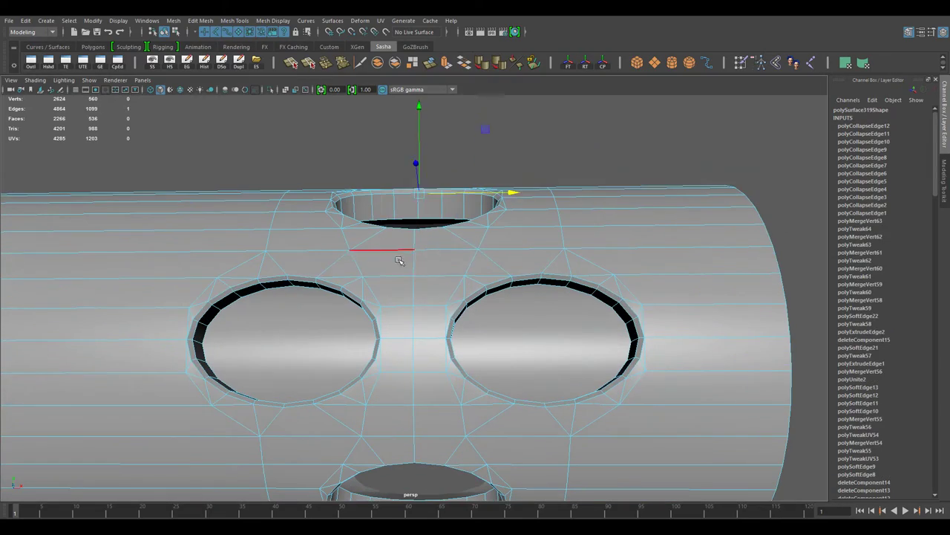
mouse_move(407, 314)
alt+mouse_down()
mouse_move(446, 320)
mouse_move(416, 349)
mouse_move(431, 326)
alt+mouse_up()
scroll(421, 361, down, 2)
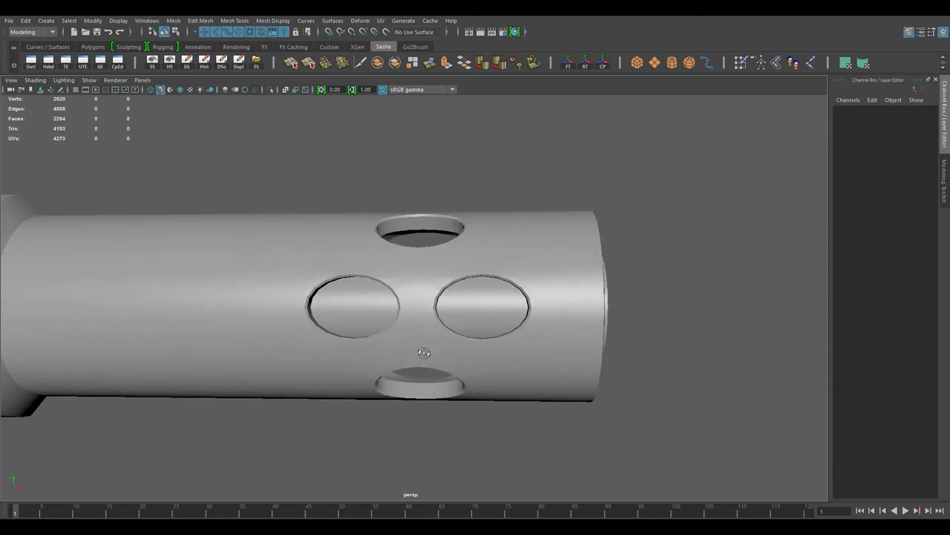
click(430, 319)
scroll(493, 390, up, 3)
Step: Undo and redo the last edge collapse, then reselect the tube
key(ctrl+z)
scroll(422, 175, up, 2)
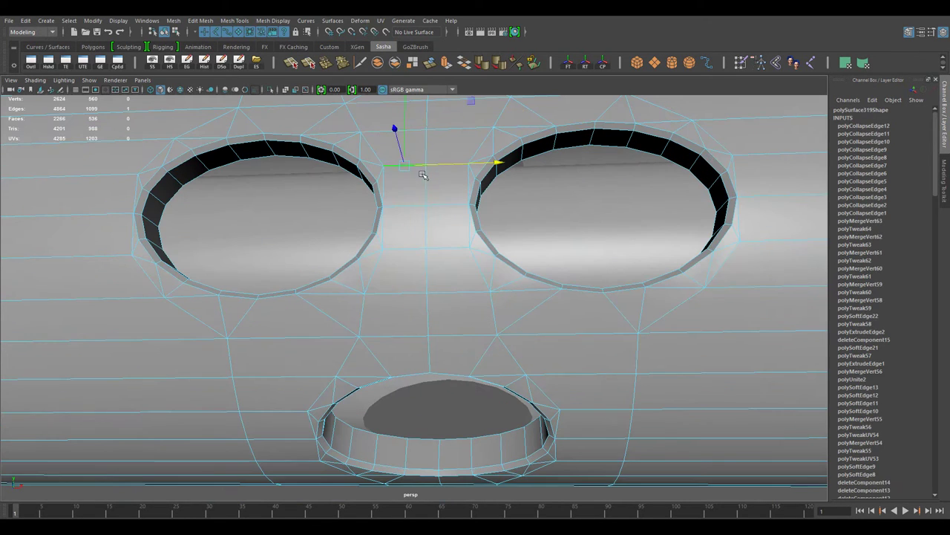
key(shift+z)
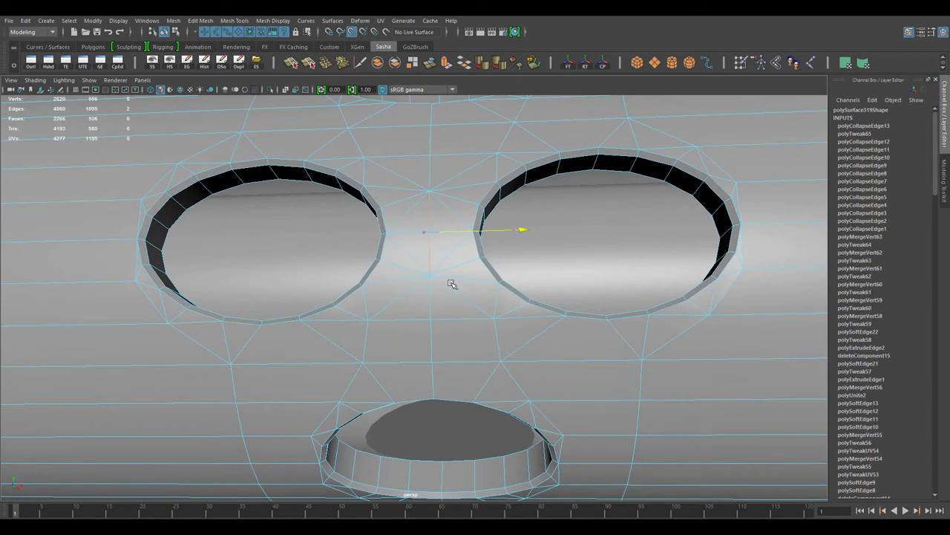
scroll(452, 284, down, 3)
alt+drag(403, 282, 431, 322)
click(511, 316)
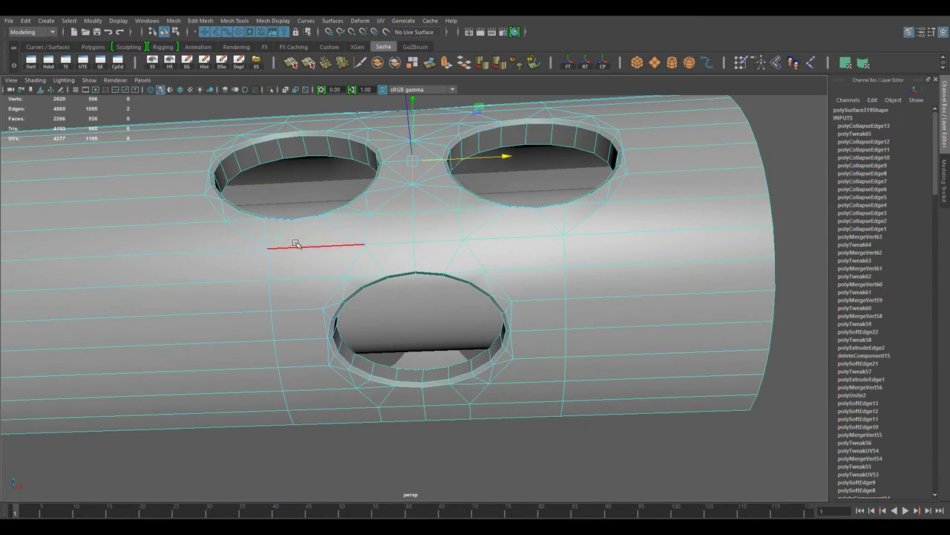
Step: Collapse three more picked edges, including the one beside the top hole
alt+drag(658, 371, 454, 91)
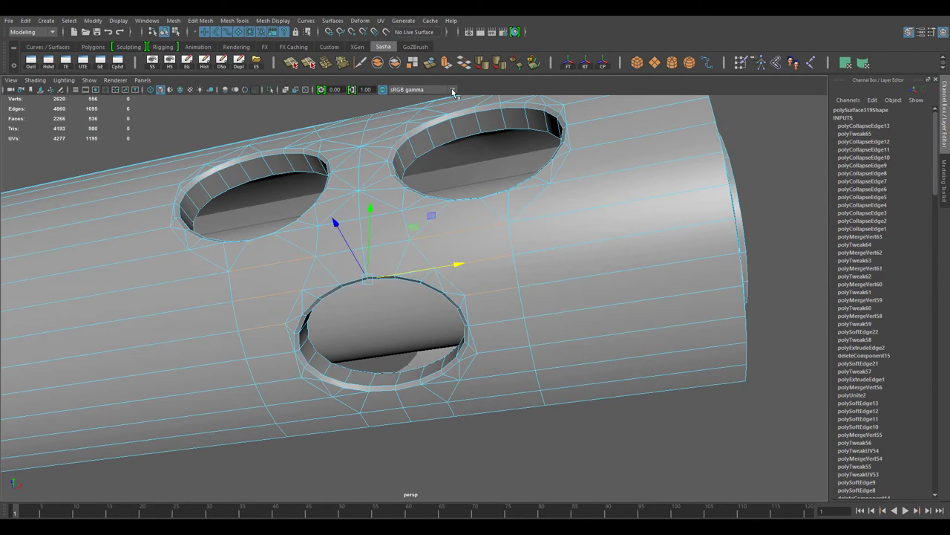
key(ctrl+alt+c)
alt+drag(768, 200, 525, 250)
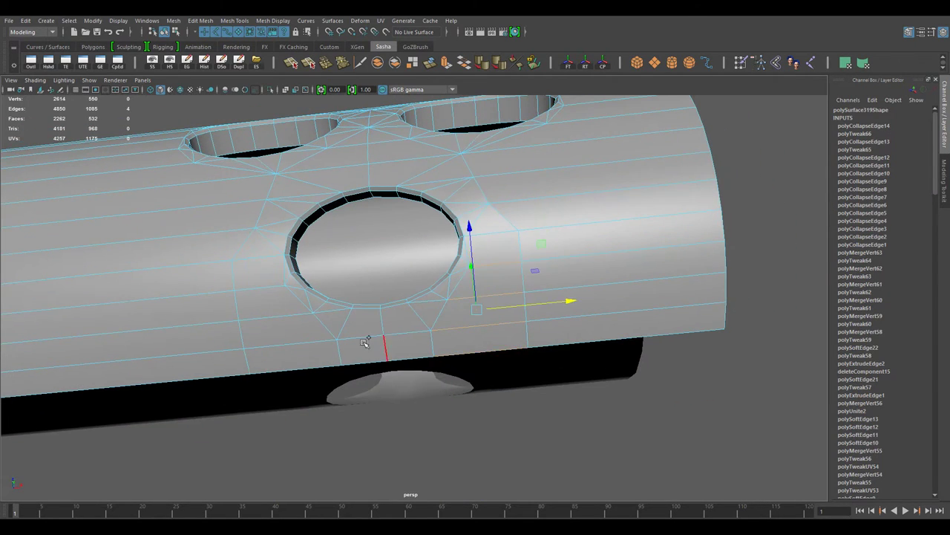
key(ctrl+alt+c)
mouse_move(275, 356)
alt+mouse_down()
mouse_move(568, 307)
mouse_move(572, 343)
mouse_move(479, 327)
mouse_move(494, 223)
mouse_move(275, 227)
mouse_move(532, 217)
alt+mouse_up()
key(ctrl+alt+c)
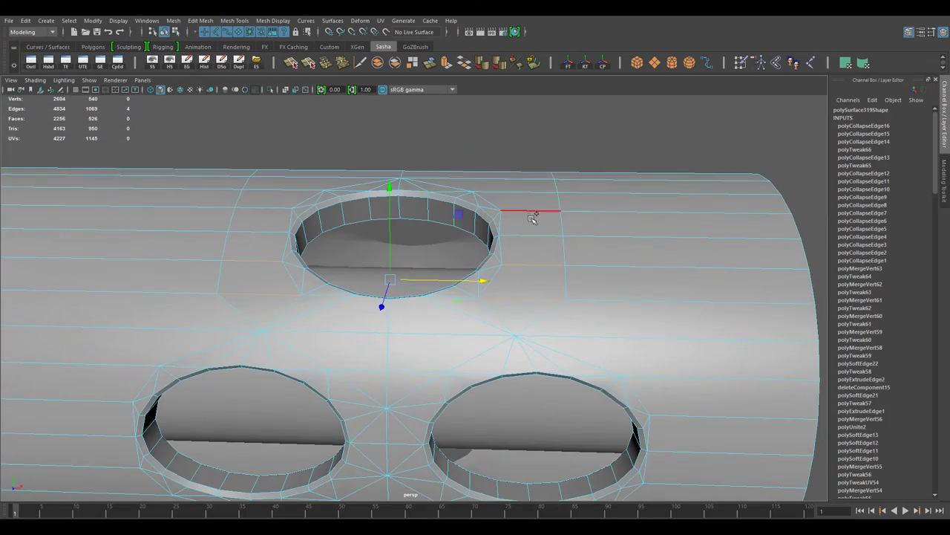
Step: Collapse the last stray edges between the holes and inspect the top hole
alt+drag(259, 213, 518, 348)
key(ctrl+alt+c)
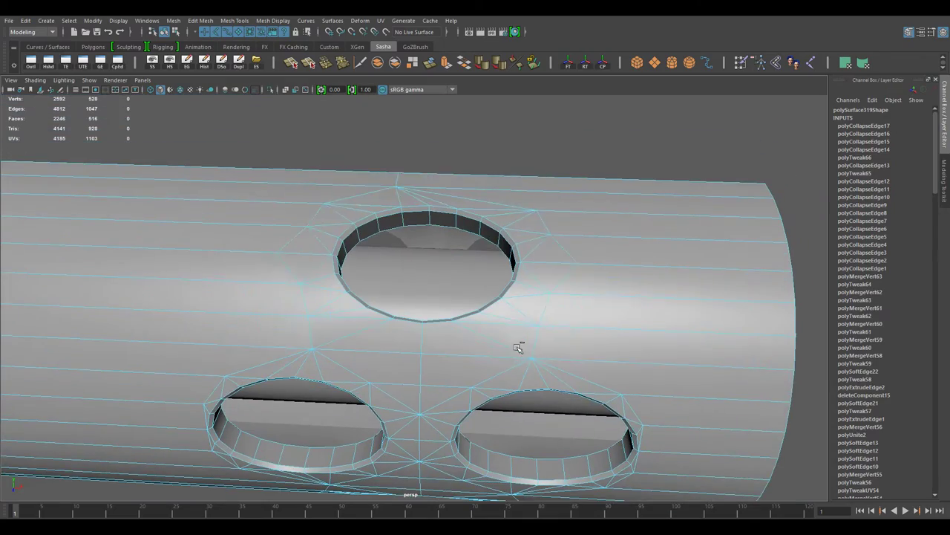
mouse_move(418, 266)
alt+mouse_down()
mouse_move(500, 269)
mouse_move(490, 282)
mouse_move(496, 346)
mouse_move(492, 290)
mouse_move(493, 343)
mouse_move(473, 345)
alt+mouse_up()
key(ctrl+alt+c)
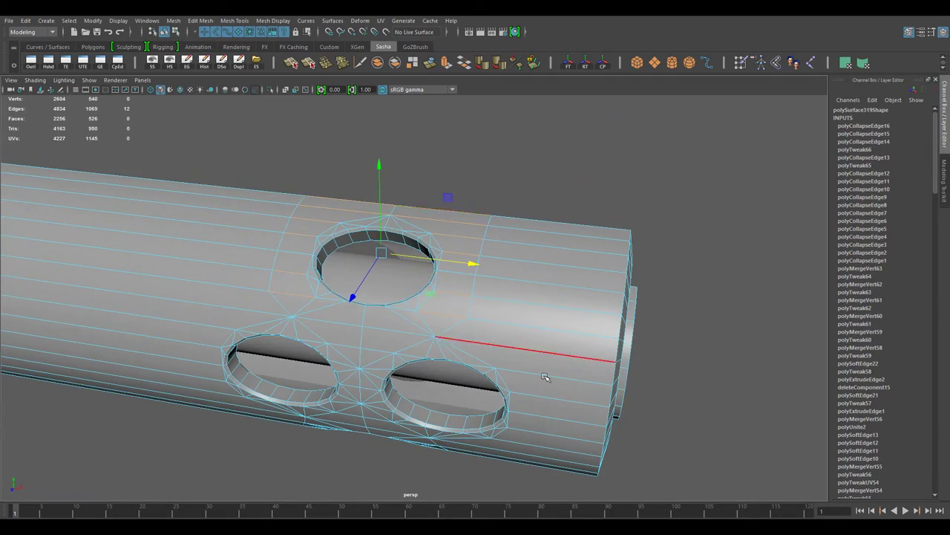
mouse_move(514, 300)
alt+mouse_down()
mouse_move(505, 320)
mouse_move(507, 298)
mouse_move(509, 312)
mouse_move(503, 306)
mouse_move(535, 333)
mouse_move(431, 293)
mouse_move(416, 332)
mouse_move(460, 459)
alt+mouse_up()
click(506, 298)
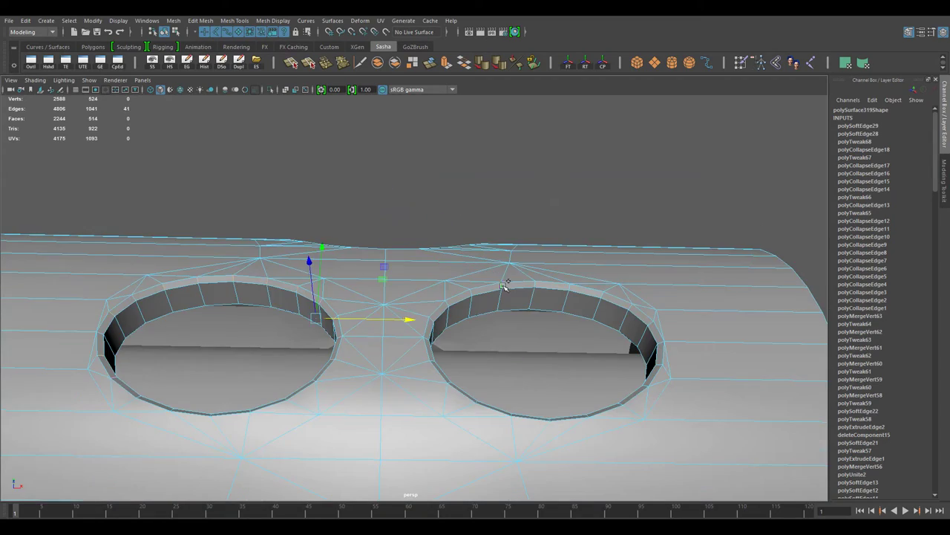
alt+drag(504, 286, 439, 392)
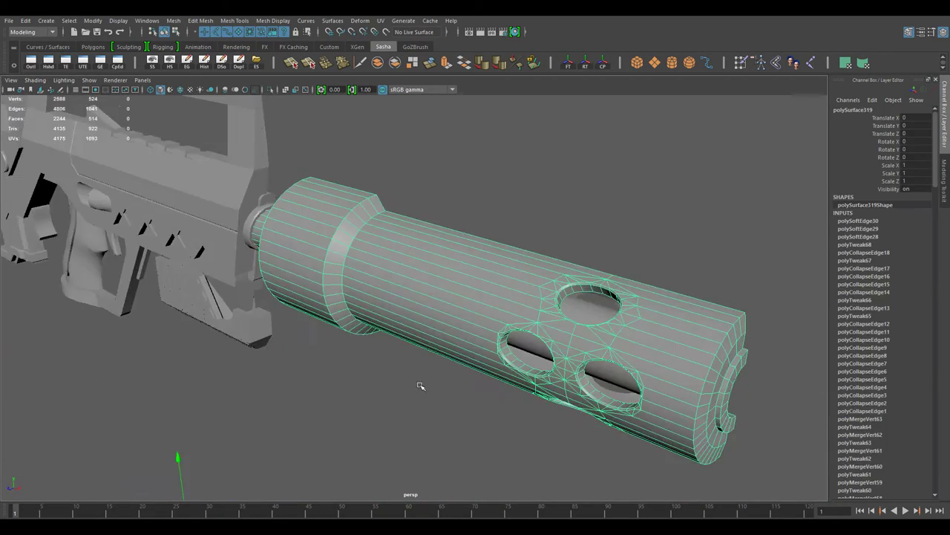
Step: Frame the whole gun and orbit around the barrel and silencer to review them
key(space)
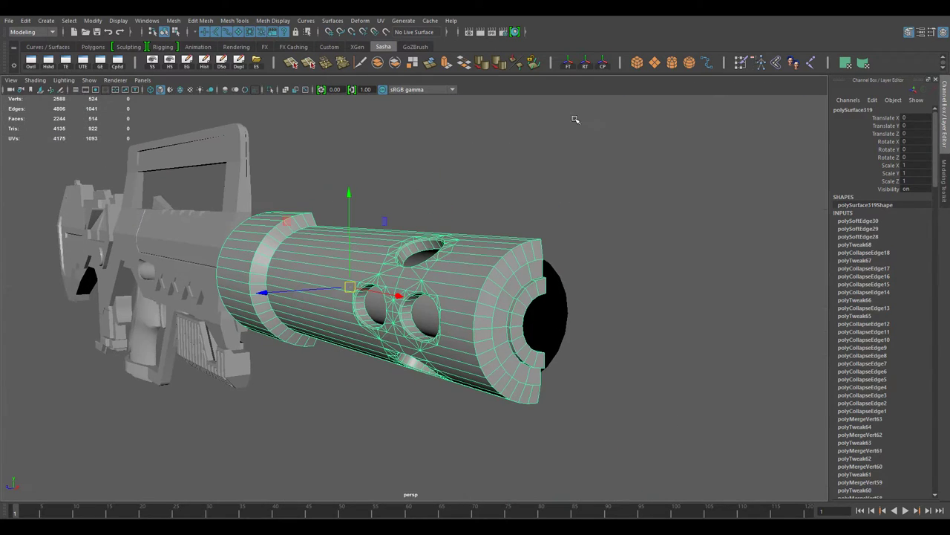
click(241, 67)
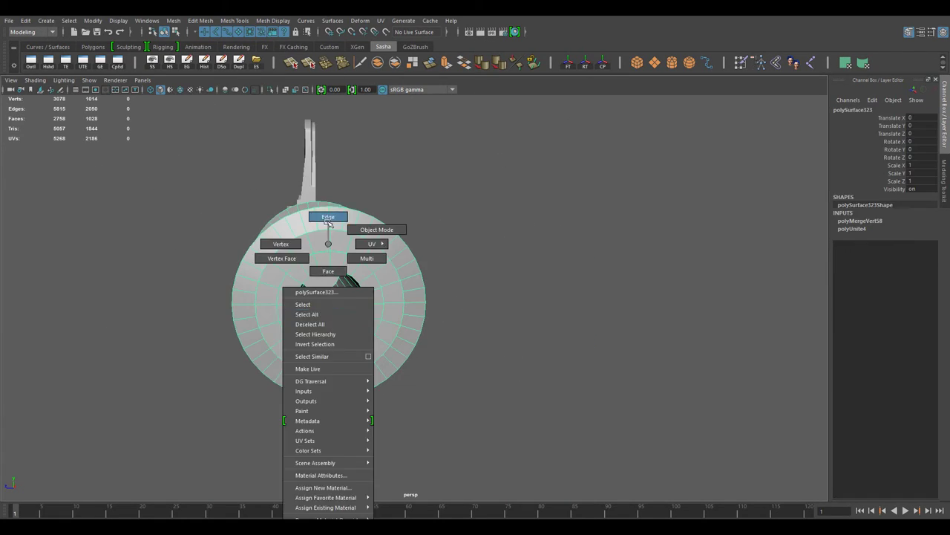
right_drag(319, 241, 319, 267)
mouse_move(320, 268)
alt+mouse_down()
mouse_move(353, 277)
mouse_move(446, 267)
alt+mouse_up()
right_click(498, 255)
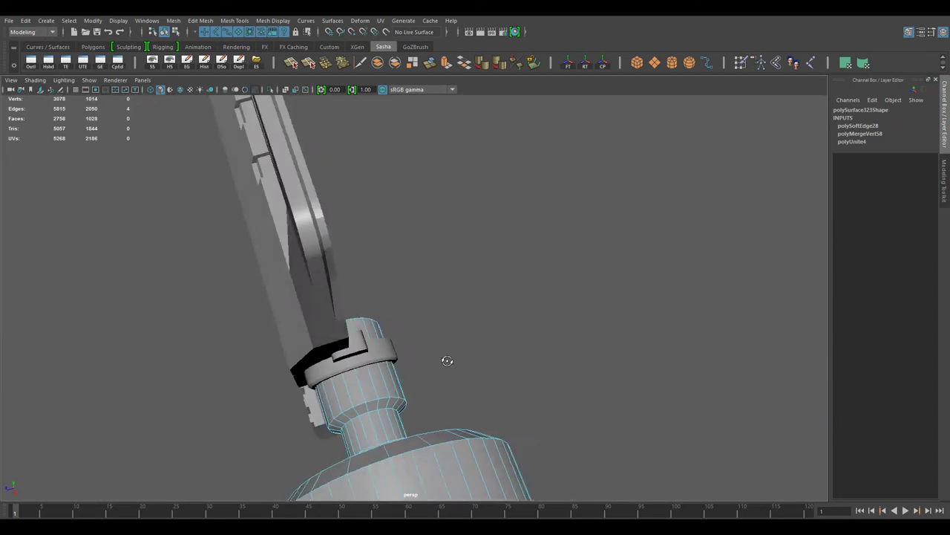
mouse_move(452, 376)
alt+mouse_down()
mouse_move(605, 365)
mouse_move(537, 336)
alt+mouse_up()
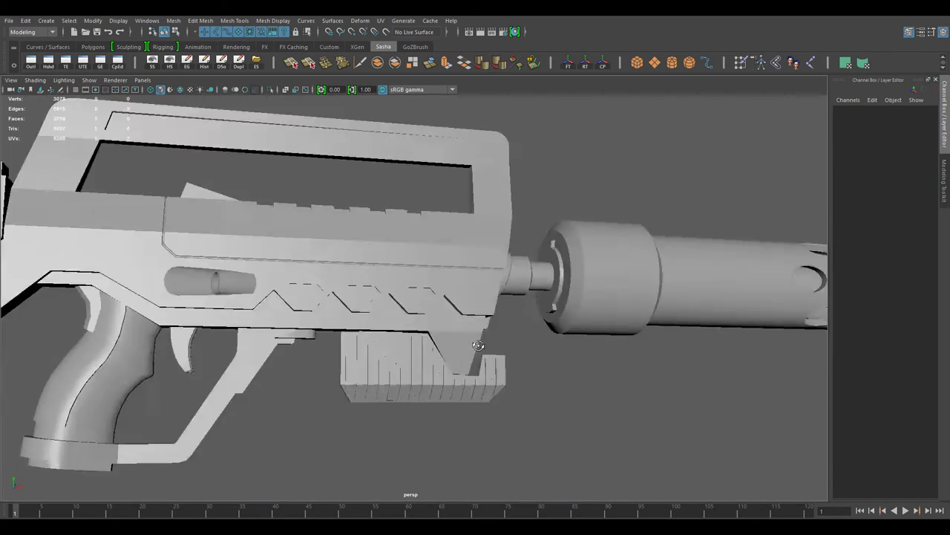
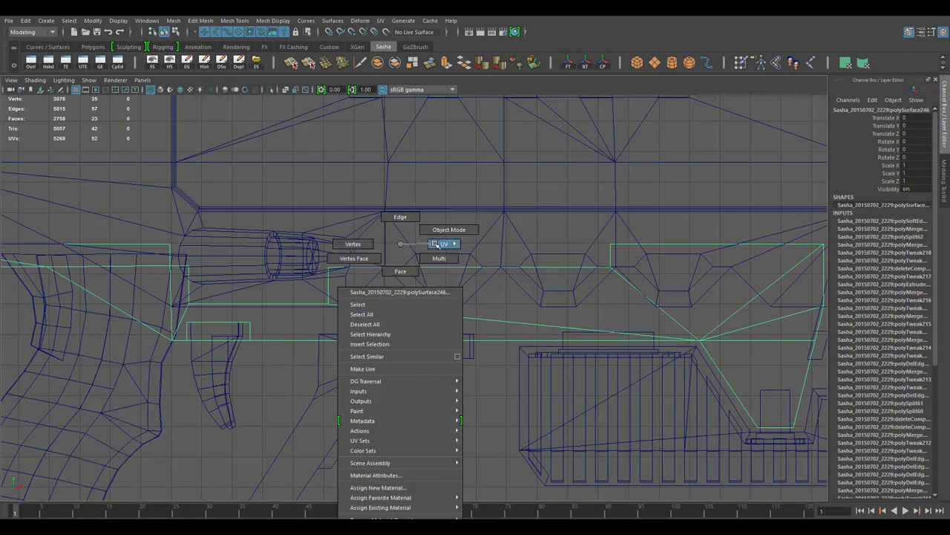
Step: Lower the strip's upper-corner vertex onto the strip edge and commit a new cut across it
right_drag(399, 240, 435, 245)
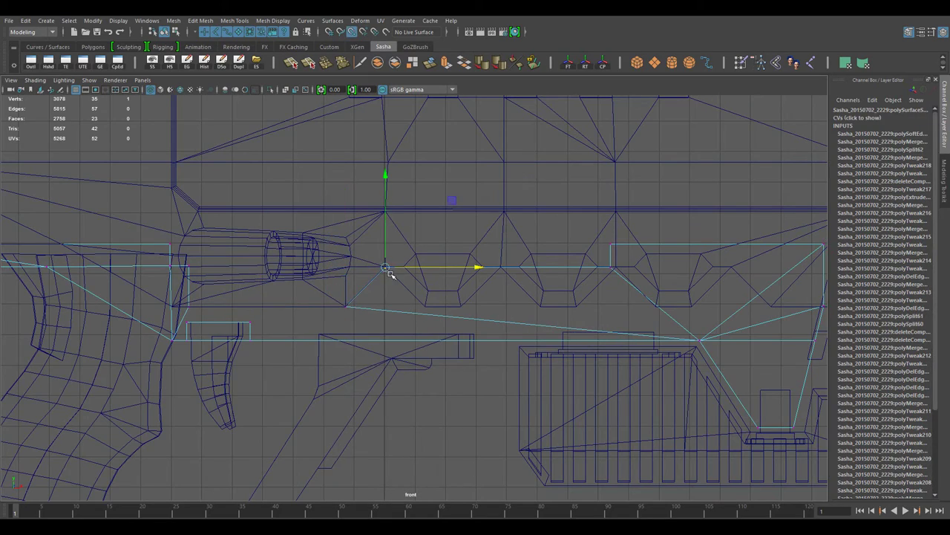
alt+middle_drag(390, 274, 553, 299)
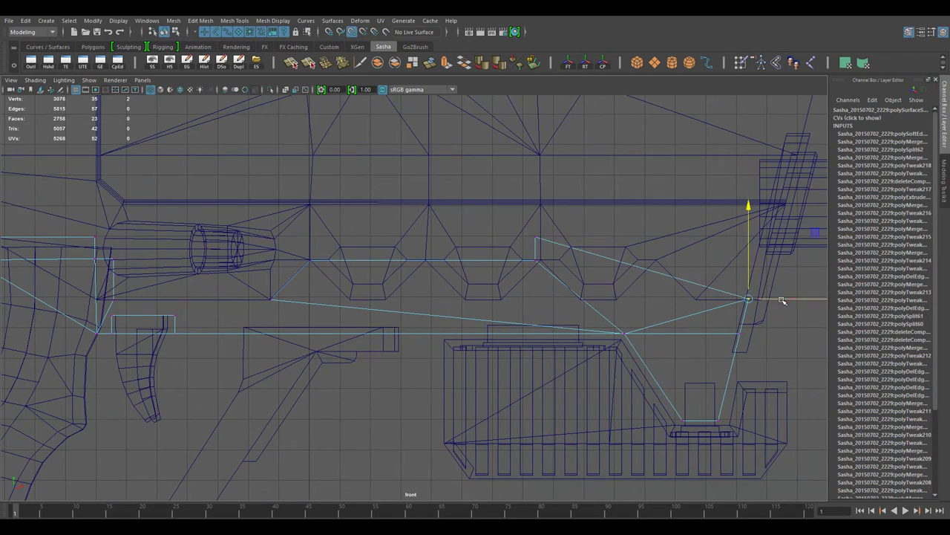
scroll(715, 328, up, 2)
click(589, 237)
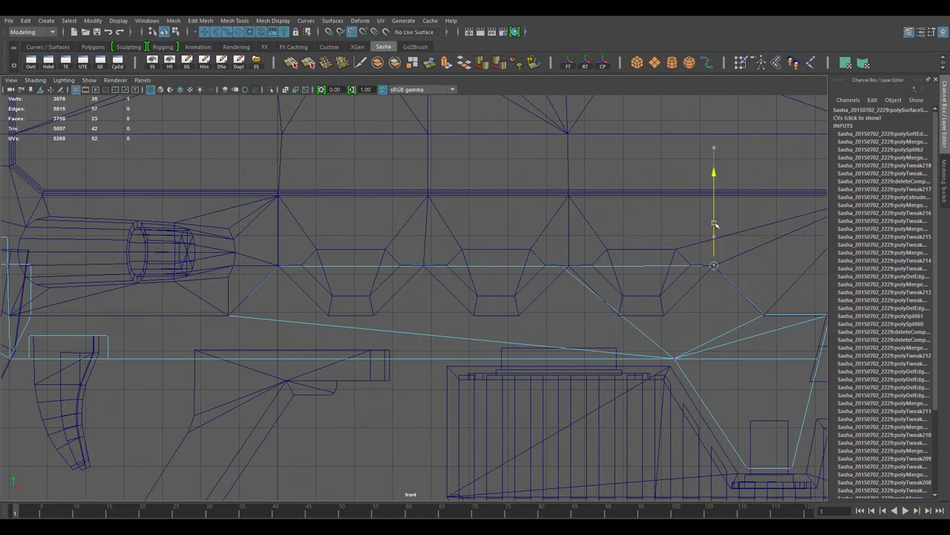
drag(666, 285, 666, 306)
alt+middle_drag(571, 312, 588, 295)
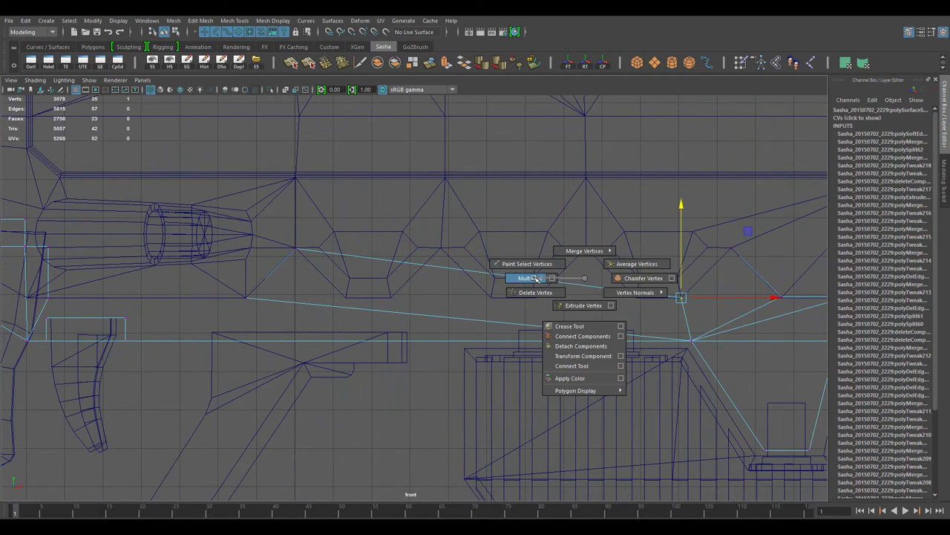
key(Return)
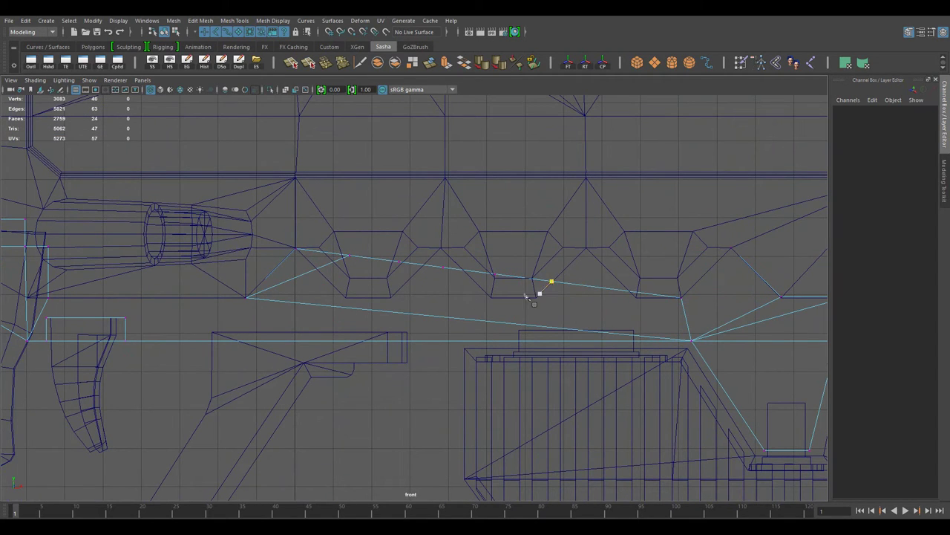
Step: Add another cut across the strip and a new edge from the grip corner
key(w)
click(350, 253)
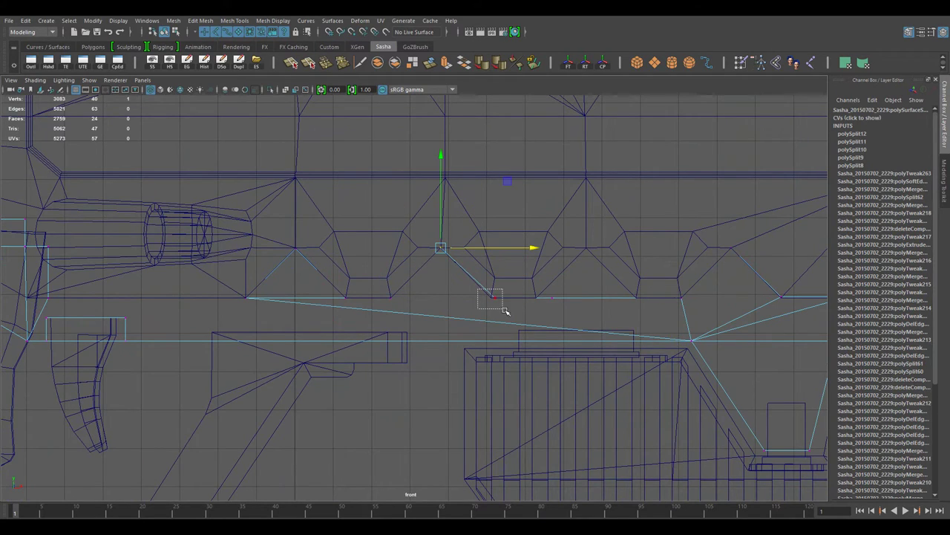
alt+middle_drag(579, 267, 495, 260)
mouse_move(557, 292)
alt+middle_down()
mouse_move(507, 371)
mouse_move(406, 367)
alt+middle_up()
drag(353, 308, 314, 334)
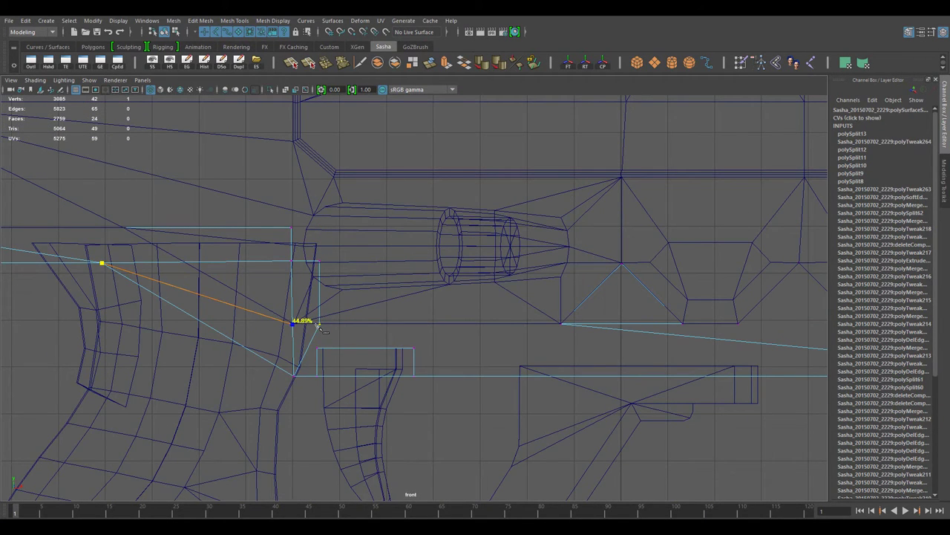
click(319, 327)
key(Return)
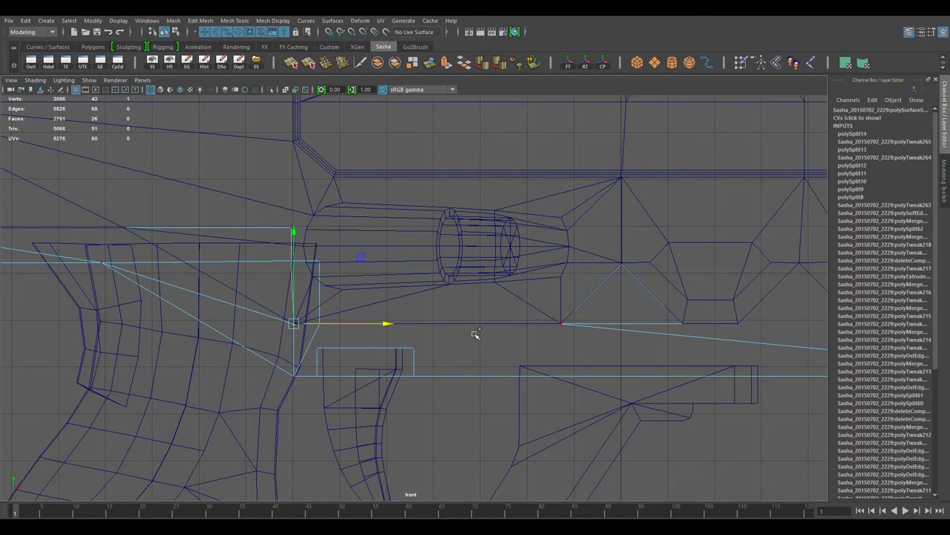
Step: Delete the stray and leftover vertices near the grip
key(Delete)
click(321, 327)
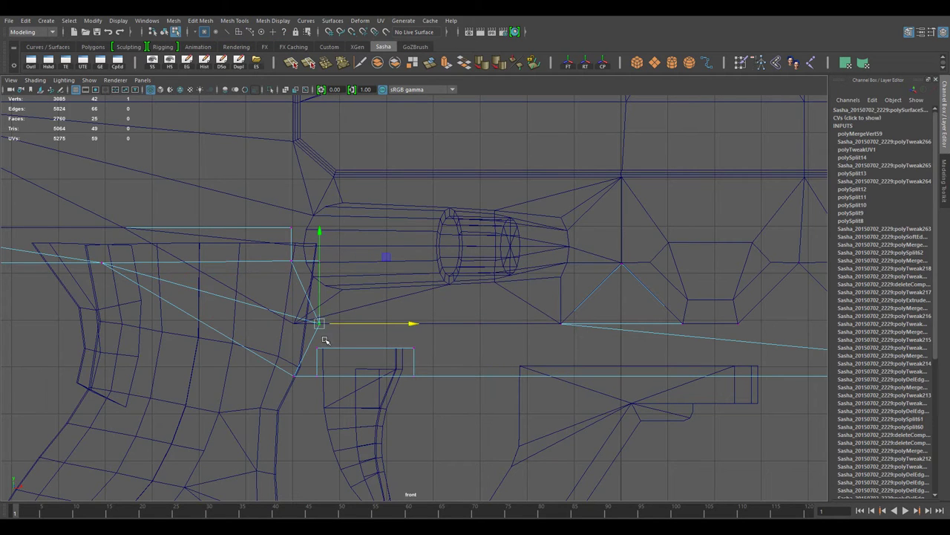
key(Delete)
alt+middle_drag(297, 282, 460, 341)
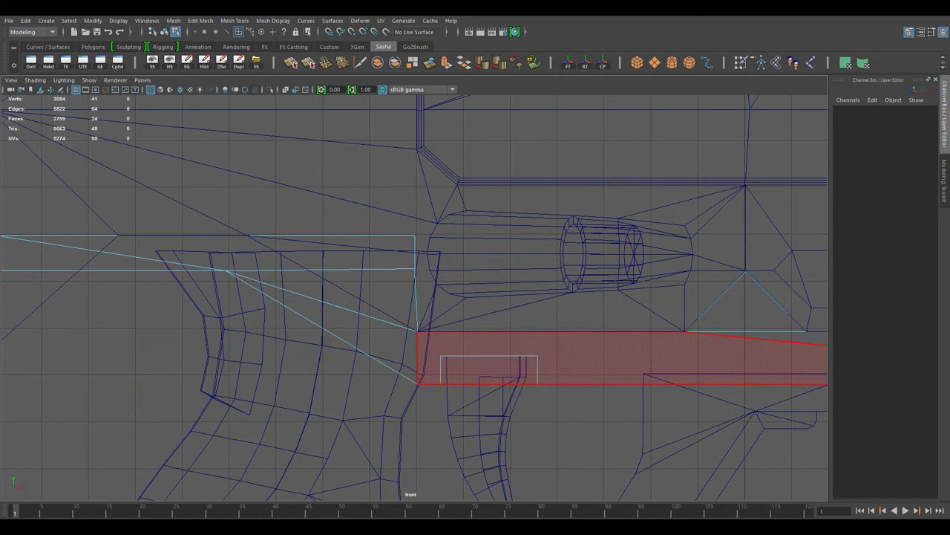
right_click(542, 244)
Step: Select the box-corner vertex, then return to the perspective view in object mode
key(space)
key(space)
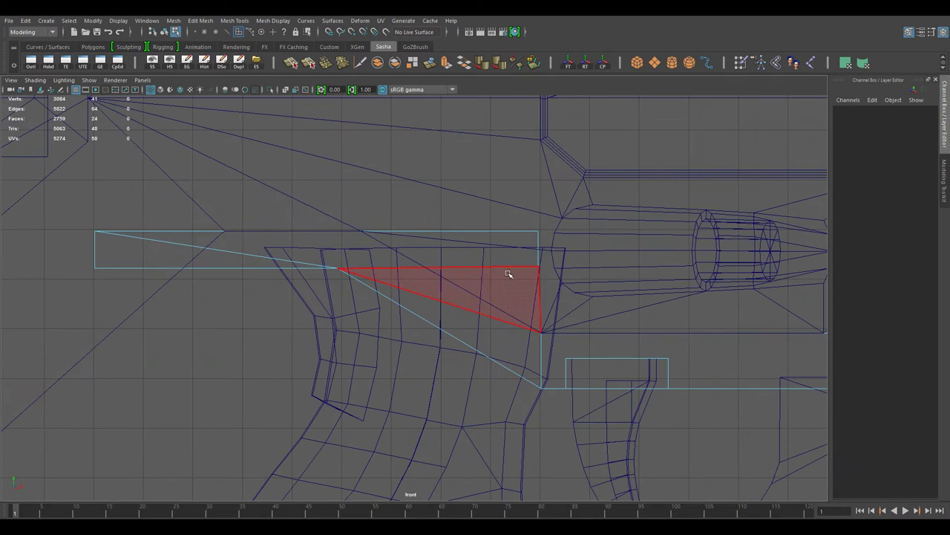
right_click(633, 312)
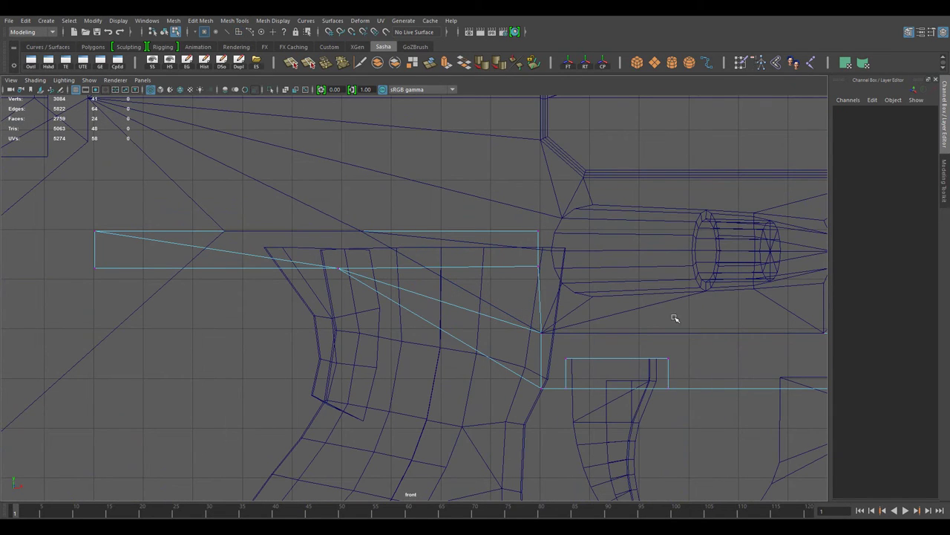
click(538, 231)
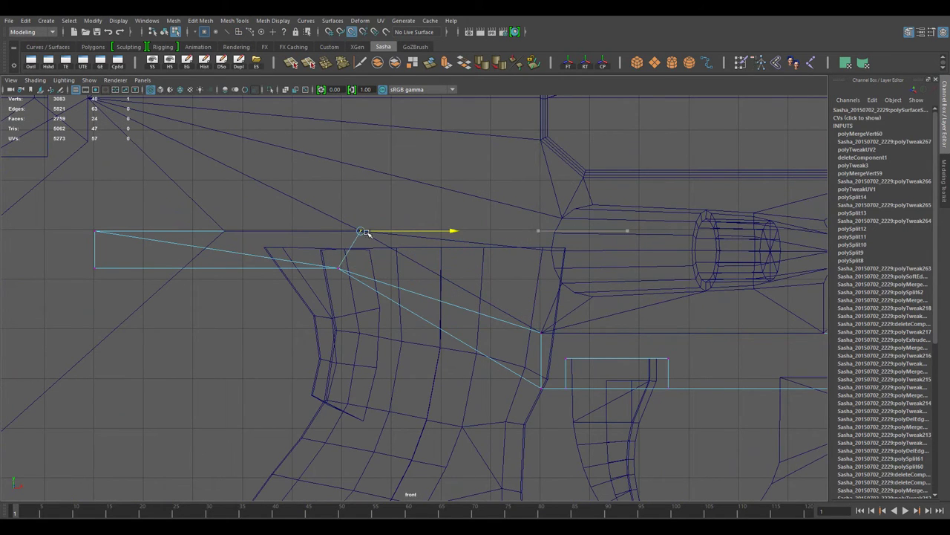
alt+middle_drag(365, 232, 480, 234)
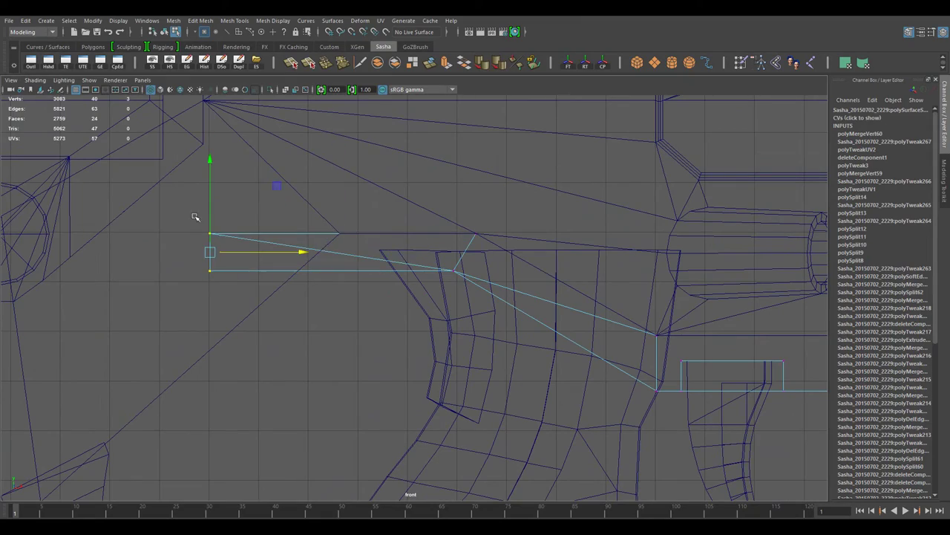
key(space)
key(space)
right_drag(471, 244, 500, 227)
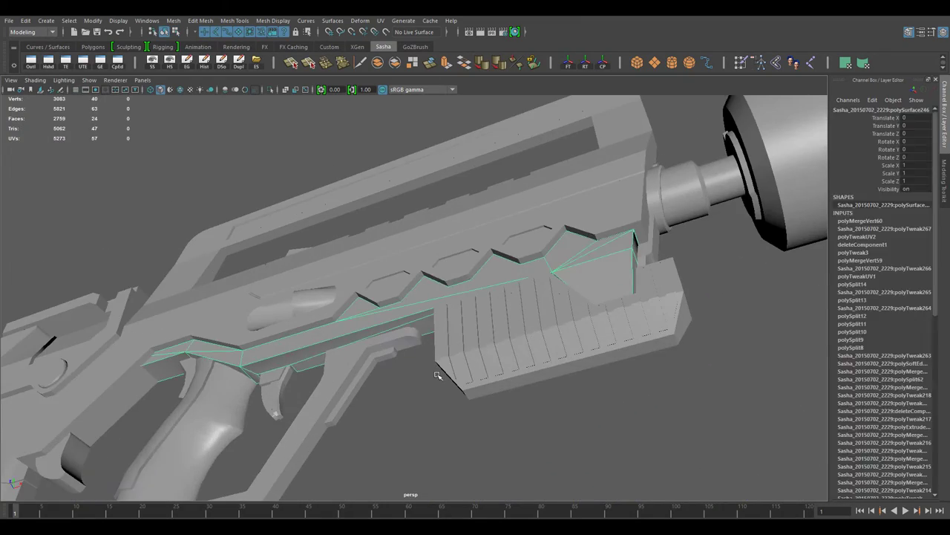
Step: Frame the hex-cutout part and isolate it with Show > Isolate Select
click(438, 375)
key(f)
click(89, 80)
click(212, 102)
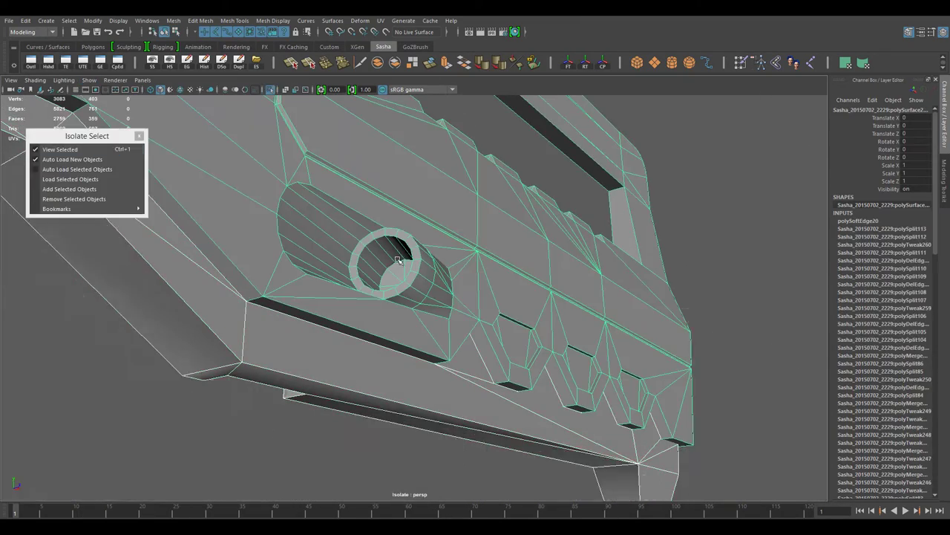
alt+drag(397, 260, 317, 297)
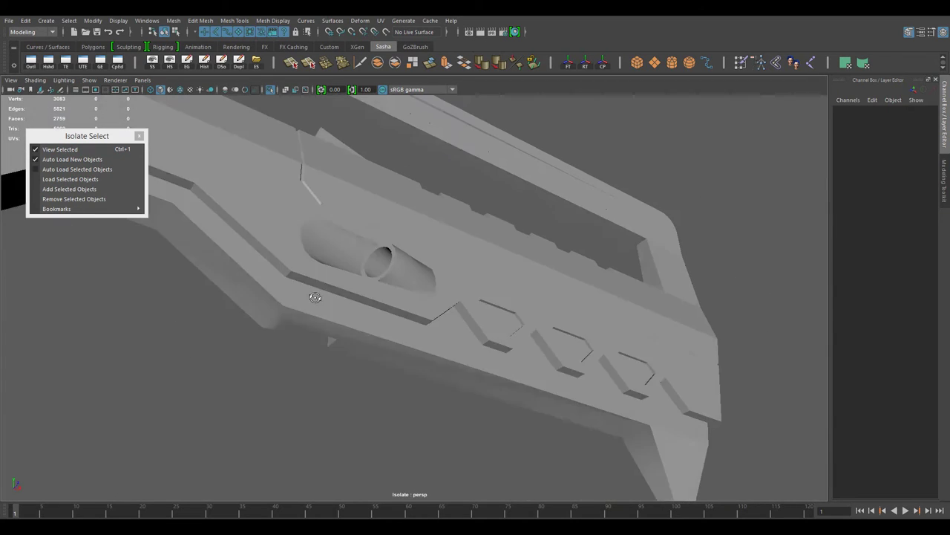
Step: Reselect the isolated part and bring up its component editing modes
right_click(256, 243)
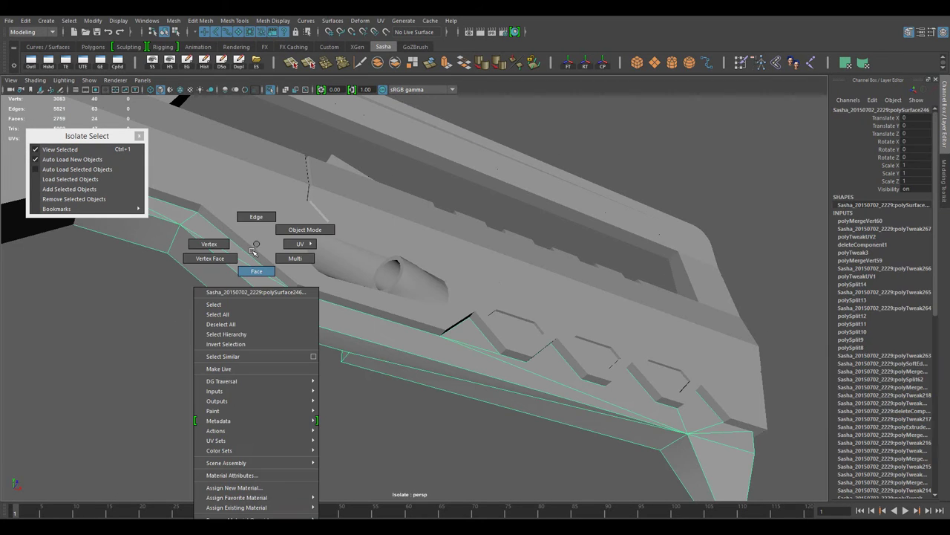
mouse_move(422, 435)
alt+mouse_down()
mouse_move(513, 415)
mouse_move(377, 290)
alt+mouse_up()
click(475, 446)
click(377, 290)
right_click(418, 243)
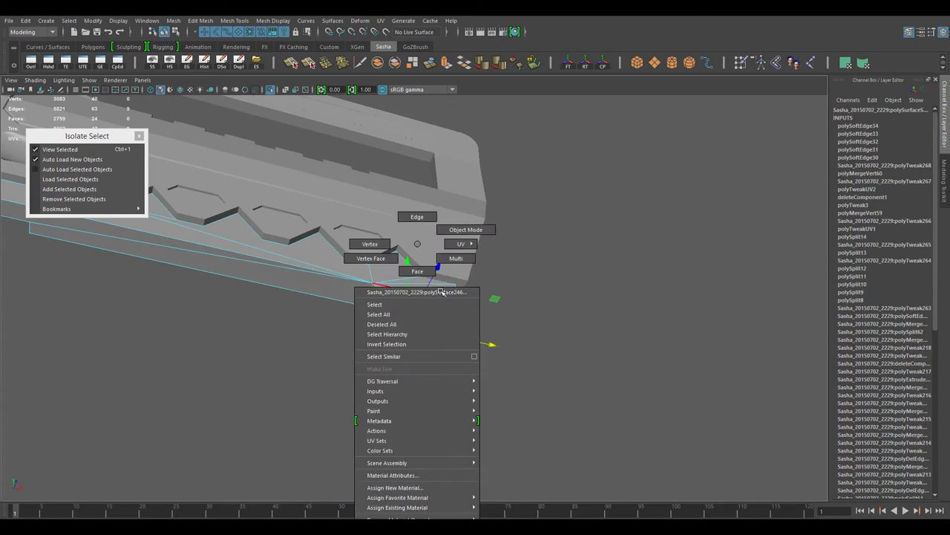
click(483, 323)
mouse_move(442, 292)
alt+mouse_down()
mouse_move(484, 322)
mouse_move(394, 221)
mouse_move(653, 302)
mouse_move(607, 378)
mouse_move(740, 378)
mouse_move(534, 349)
mouse_move(539, 223)
alt+mouse_up()
click(394, 221)
right_click(394, 220)
click(539, 223)
Step: Switch to the wireframe view and orbit to the strip beneath the zigzag
key(space)
key(space)
scroll(463, 344, up, 3)
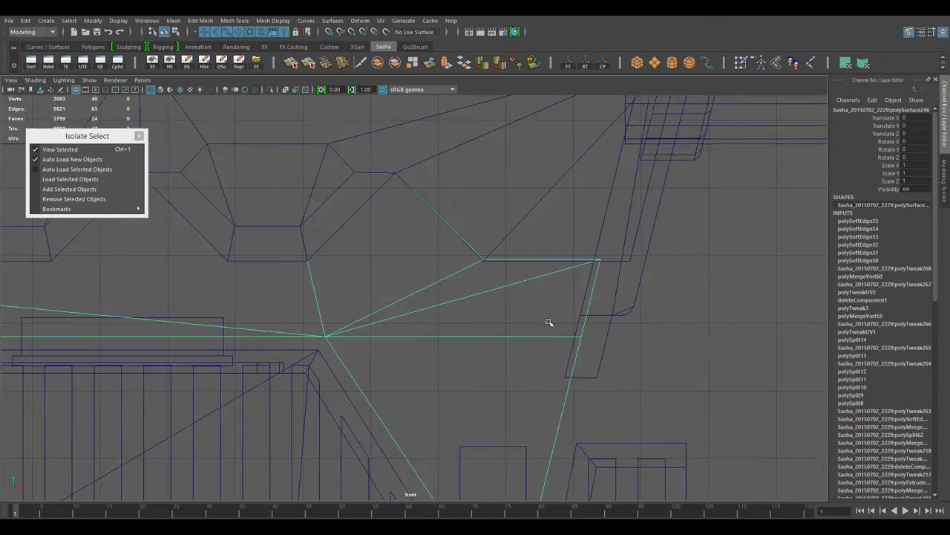
mouse_move(510, 386)
alt+mouse_down()
mouse_move(568, 356)
mouse_move(541, 253)
mouse_move(462, 339)
alt+mouse_up()
click(543, 375)
click(463, 339)
right_drag(519, 240, 540, 387)
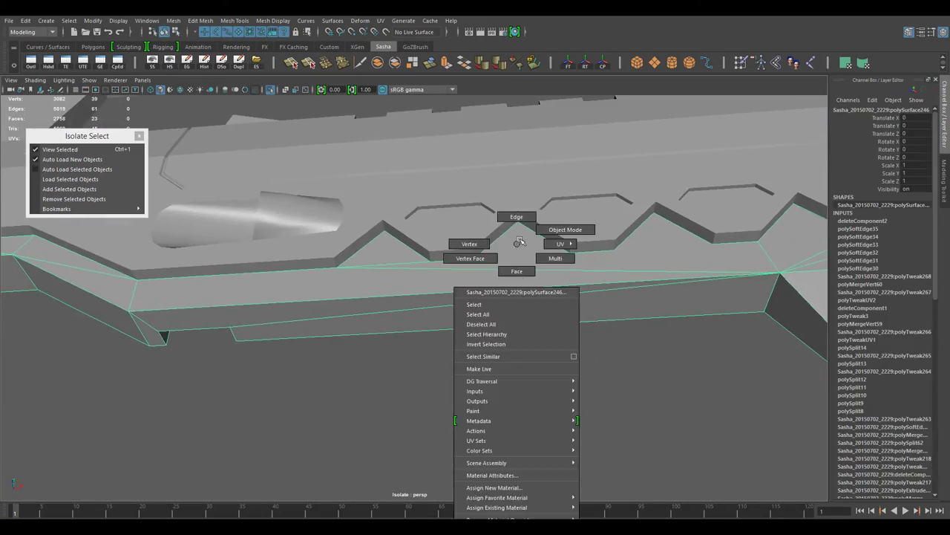
alt+drag(539, 387, 401, 257)
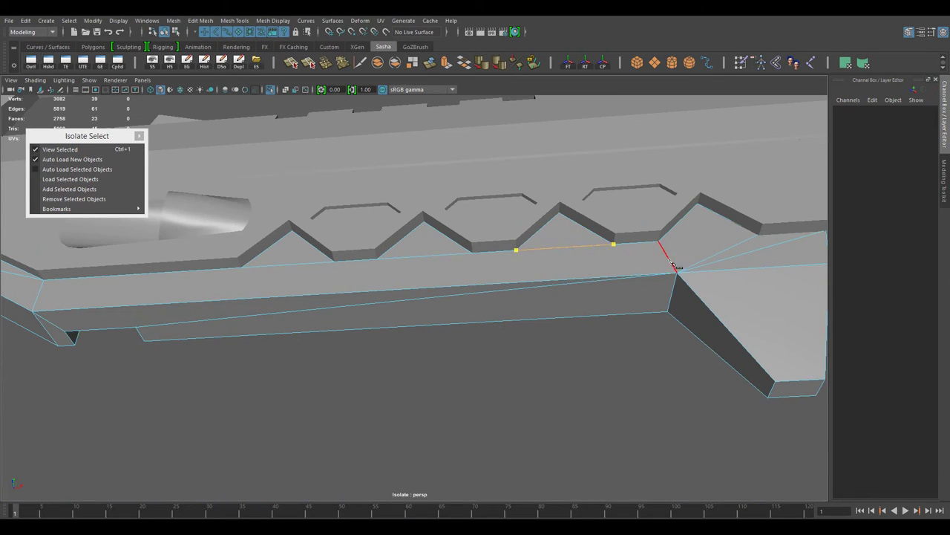
Step: Commit a cut across the strip and delete an unwanted edge
key(Return)
alt+drag(676, 268, 643, 237)
alt+drag(703, 315, 603, 271)
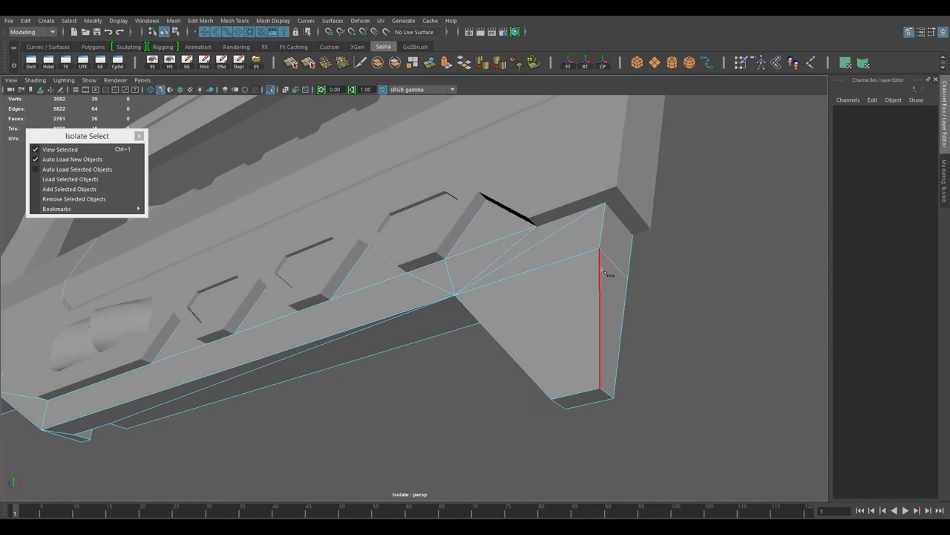
key(w)
click(517, 269)
key(ctrl+Delete)
mouse_move(517, 268)
alt+mouse_down()
mouse_move(483, 384)
mouse_move(549, 339)
mouse_move(345, 331)
alt+mouse_up()
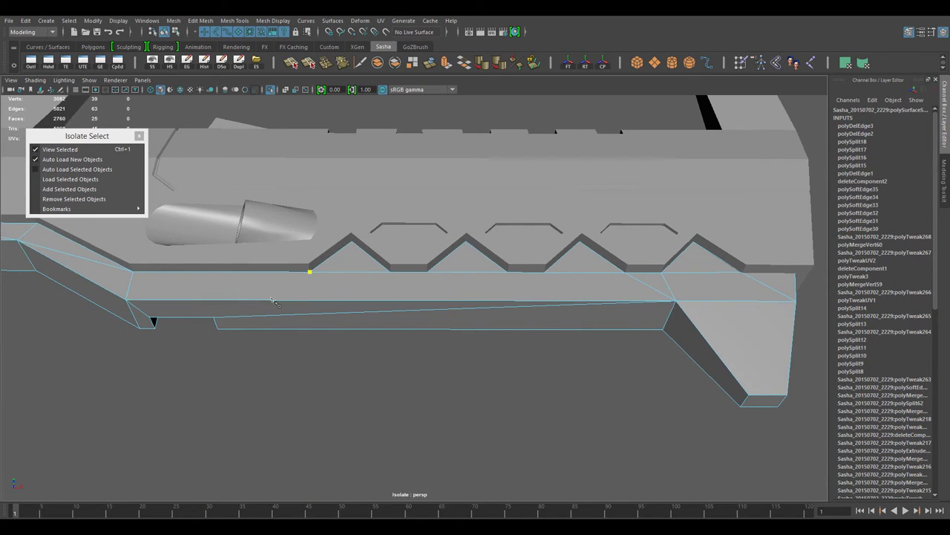
Step: Multi-Cut three vertical edges along the strip toward its end
click(307, 329)
click(435, 329)
alt+middle_drag(517, 293, 421, 291)
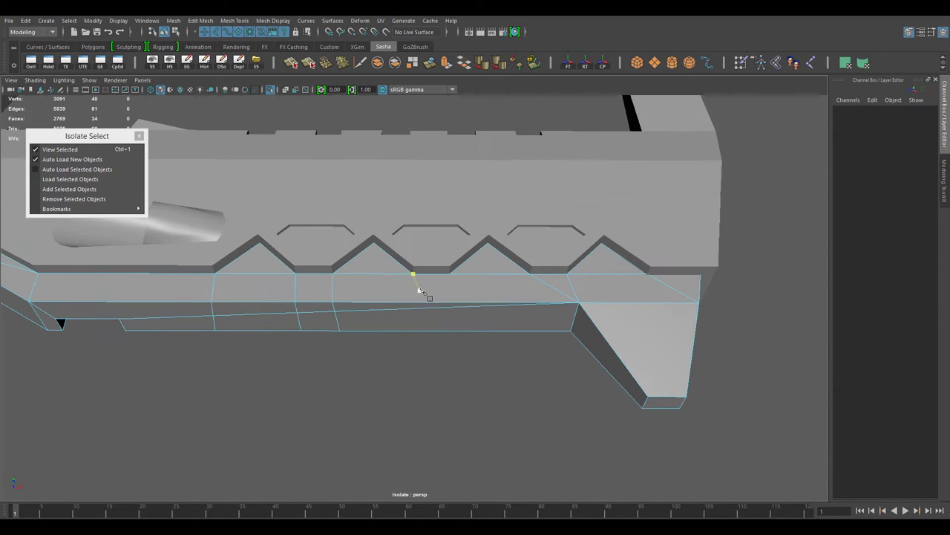
click(455, 310)
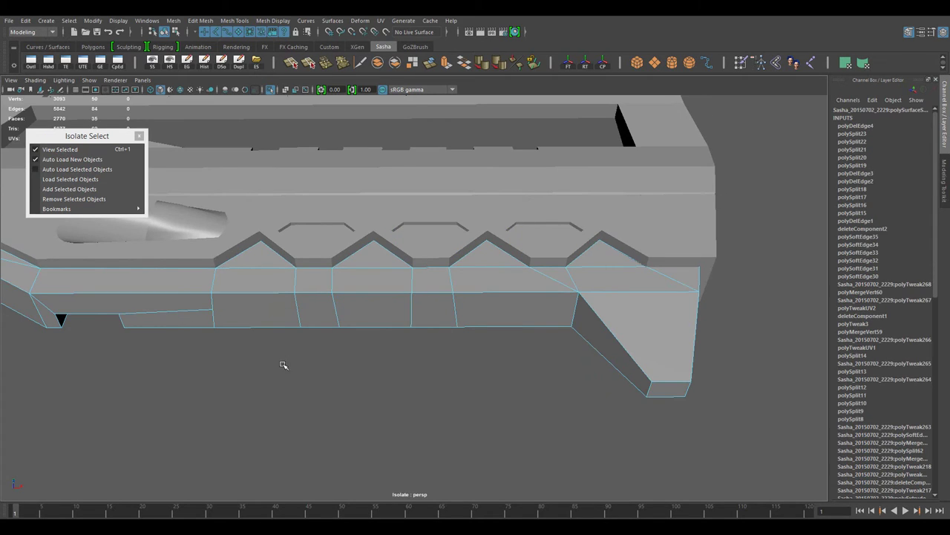
shift+right_drag(487, 368, 486, 381)
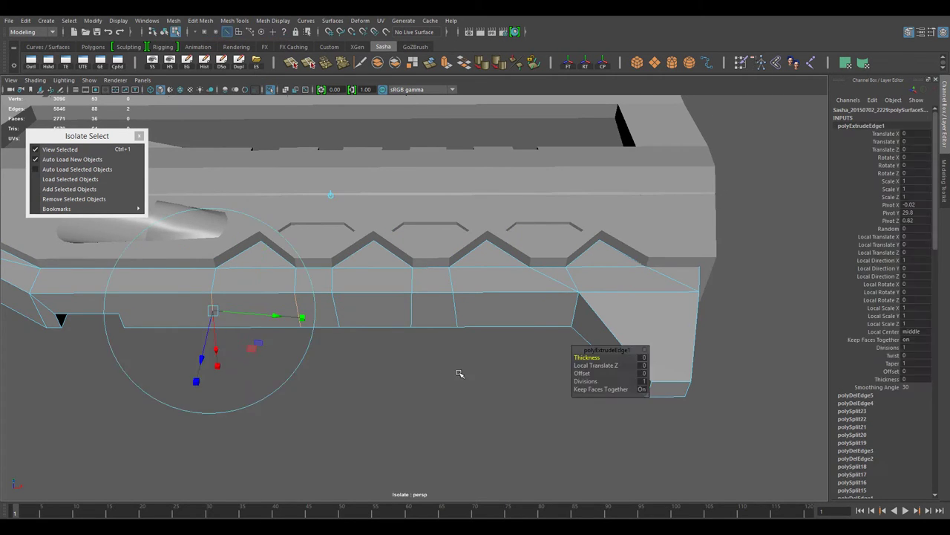
mouse_move(447, 355)
shift+right_down()
mouse_move(452, 376)
mouse_move(323, 326)
shift+right_up()
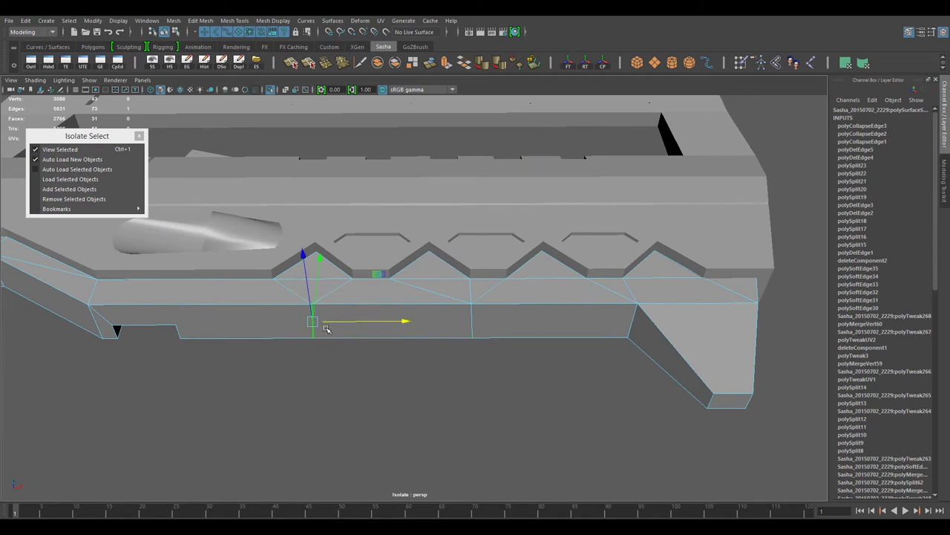
Step: Add further cuts across the strip, delete the leftover edge and vertex, and return to object mode
key(w)
mouse_move(374, 348)
alt+mouse_down()
mouse_move(569, 344)
mouse_move(539, 364)
alt+mouse_up()
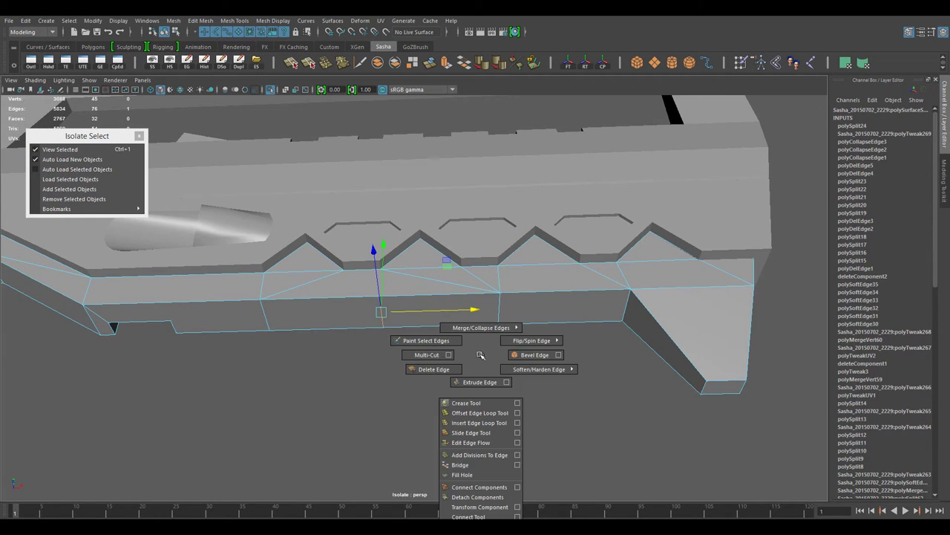
click(407, 295)
mouse_move(510, 373)
alt+mouse_down()
mouse_move(455, 390)
mouse_move(334, 312)
alt+mouse_up()
click(335, 312)
mouse_move(509, 356)
alt+mouse_down()
mouse_move(477, 357)
mouse_move(428, 325)
alt+mouse_up()
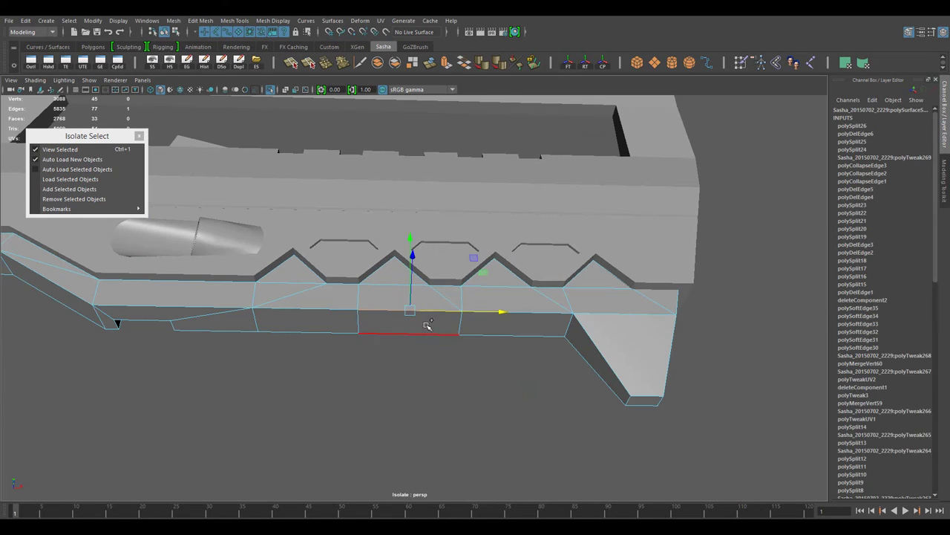
mouse_move(435, 291)
alt+mouse_down()
mouse_move(393, 329)
mouse_move(278, 343)
mouse_move(480, 354)
mouse_move(513, 329)
mouse_move(418, 330)
mouse_move(412, 350)
mouse_move(493, 373)
mouse_move(397, 270)
mouse_move(300, 276)
alt+mouse_up()
key(Delete)
key(F8)
Step: Zoom in and marquee-select the stray vertices at the body mesh's rounded corner
scroll(427, 239, up, 3)
key(F10)
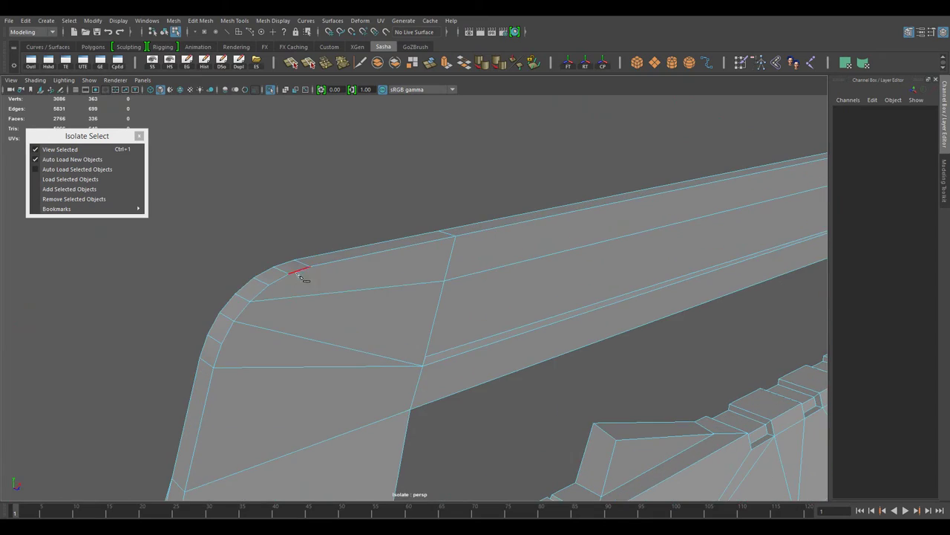
mouse_move(471, 402)
alt+mouse_down()
mouse_move(516, 293)
mouse_move(607, 399)
mouse_move(542, 384)
mouse_move(611, 403)
mouse_move(483, 384)
mouse_move(524, 407)
mouse_move(590, 399)
alt+mouse_up()
alt+right_drag(590, 399, 721, 308)
drag(757, 290, 706, 339)
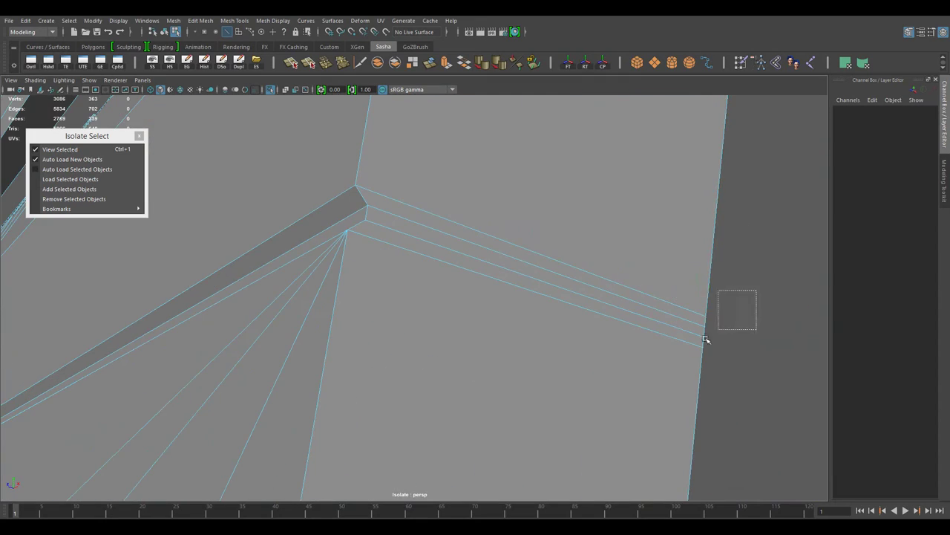
alt+right_drag(707, 340, 476, 353)
mouse_move(476, 353)
alt+mouse_down()
mouse_move(557, 403)
mouse_move(492, 378)
mouse_move(605, 187)
alt+mouse_up()
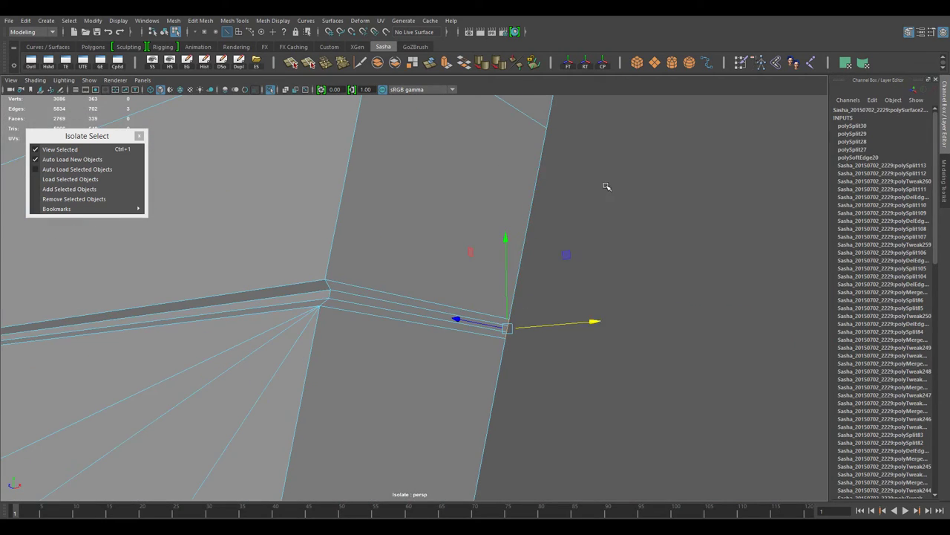
alt+drag(589, 226, 535, 245)
Step: Clear the selection and orbit out to view the body's front frame
click(534, 137)
alt+right_drag(534, 137, 394, 344)
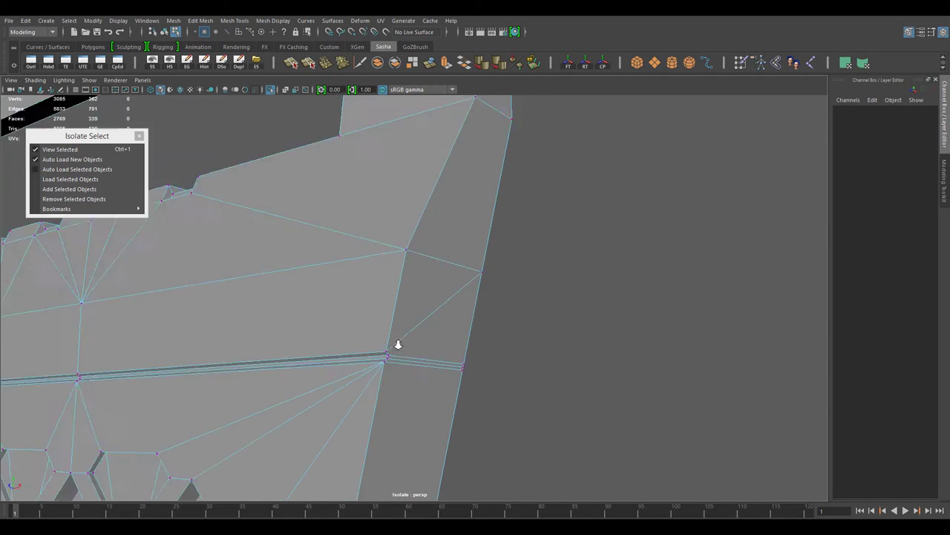
mouse_move(395, 343)
alt+mouse_down()
mouse_move(425, 361)
mouse_move(477, 356)
mouse_move(568, 401)
mouse_move(497, 396)
mouse_move(424, 377)
mouse_move(504, 349)
mouse_move(560, 360)
mouse_move(569, 414)
mouse_move(424, 354)
mouse_move(499, 260)
alt+mouse_up()
mouse_move(525, 318)
alt+mouse_down()
mouse_move(455, 326)
mouse_move(449, 339)
alt+mouse_up()
Step: Select the muzzle and orbit around to inspect its holes
click(413, 329)
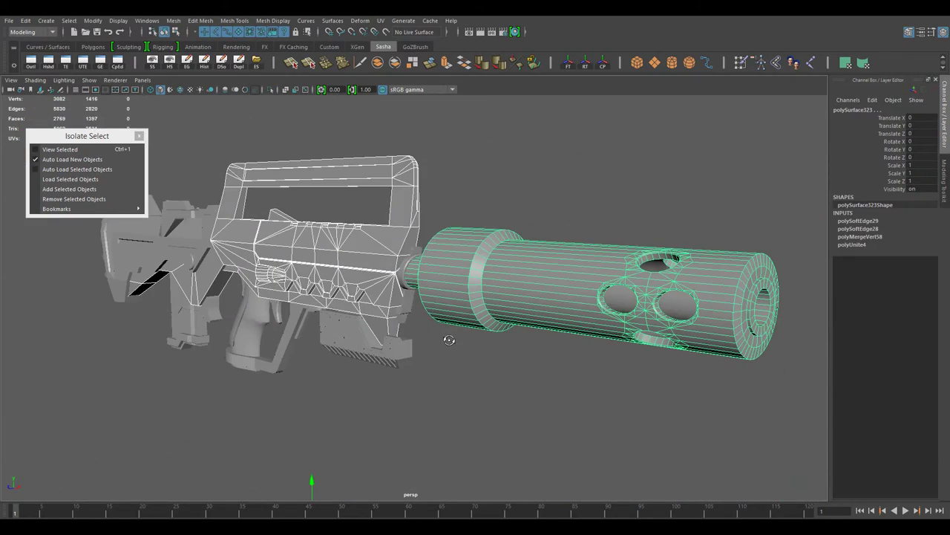
click(562, 272)
mouse_move(563, 271)
alt+mouse_down()
mouse_move(519, 305)
mouse_move(438, 341)
alt+mouse_up()
scroll(488, 257, up, 5)
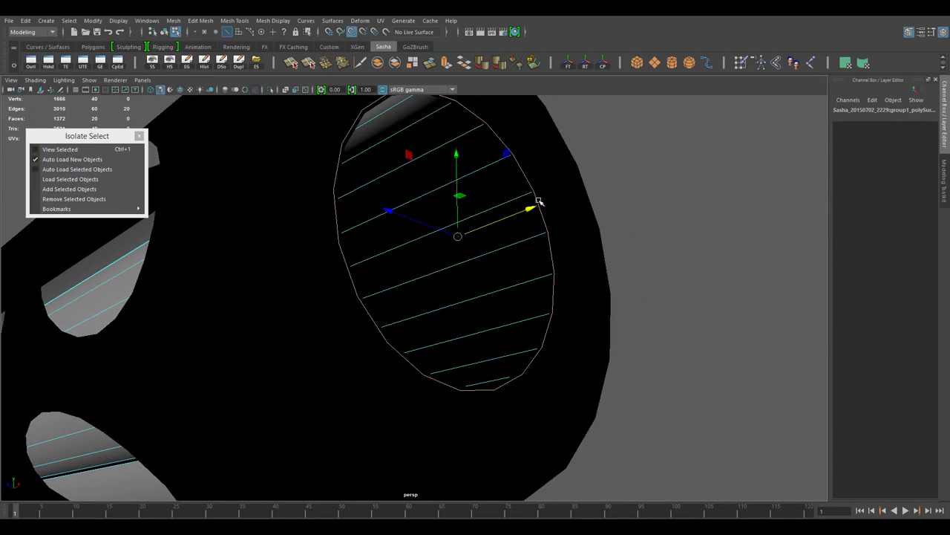
scroll(530, 213, down, 5)
right_drag(445, 201, 510, 191)
click(378, 344)
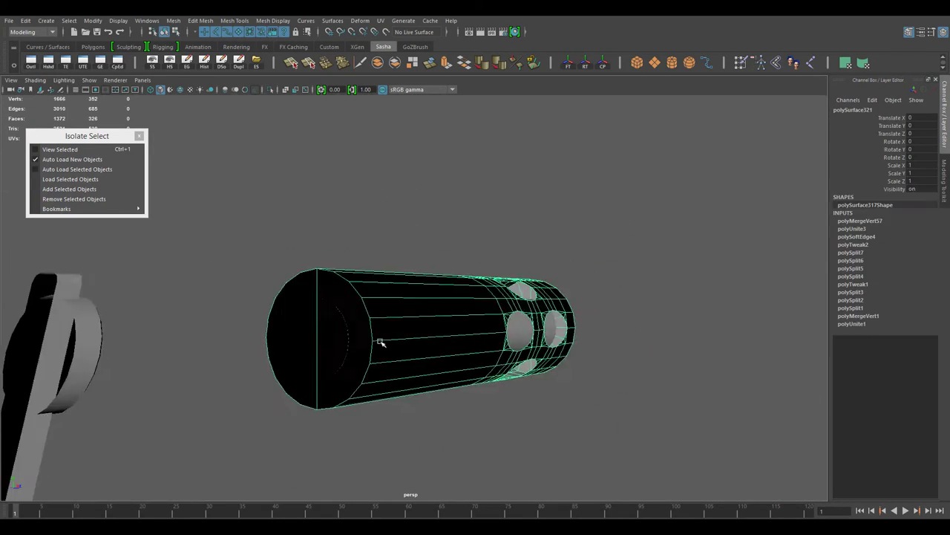
scroll(402, 369, down, 3)
alt+drag(359, 363, 345, 385)
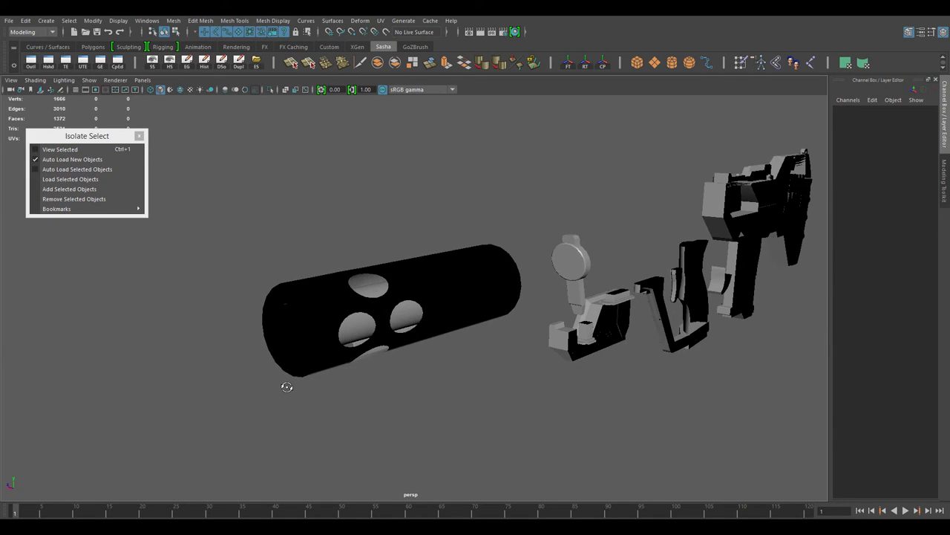
Step: Frame and inspect the sight piece and the curved piece
click(570, 263)
key(f)
mouse_move(584, 274)
alt+mouse_down()
mouse_move(516, 329)
mouse_move(584, 297)
mouse_move(562, 346)
mouse_move(587, 318)
mouse_move(587, 331)
alt+mouse_up()
scroll(507, 340, down, 5)
click(106, 372)
key(f)
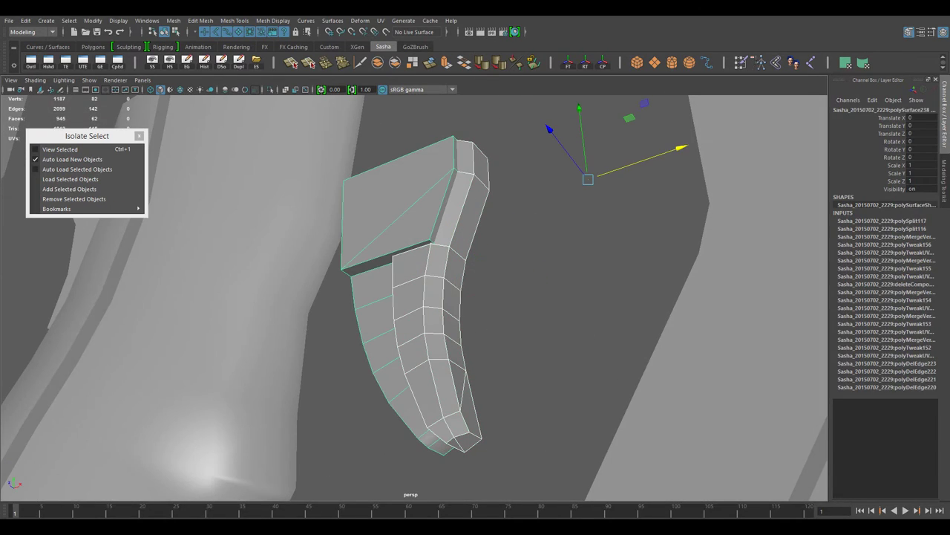
click(588, 331)
scroll(520, 330, down, 5)
Step: Frame another small gun piece and inspect its edges
click(467, 329)
key(f)
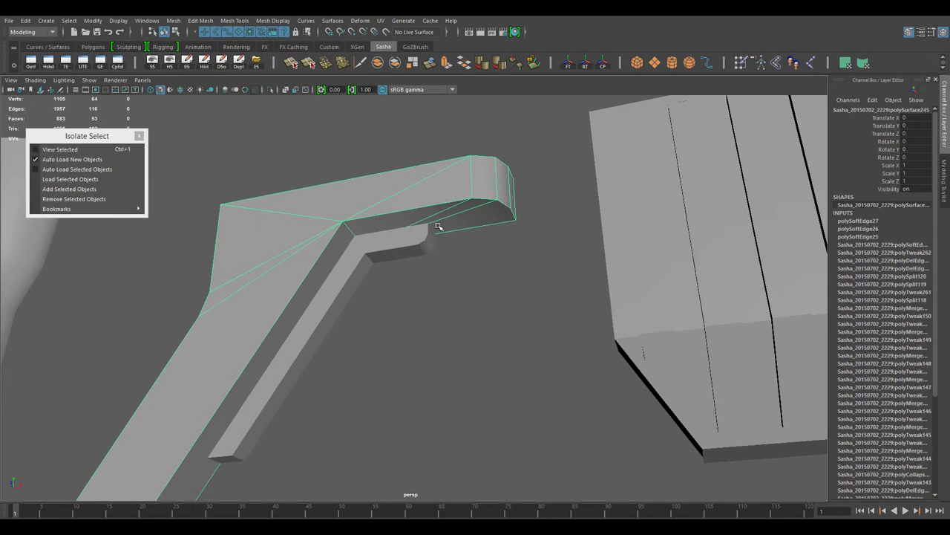
right_drag(438, 226, 421, 183)
click(421, 183)
alt+drag(547, 382, 520, 312)
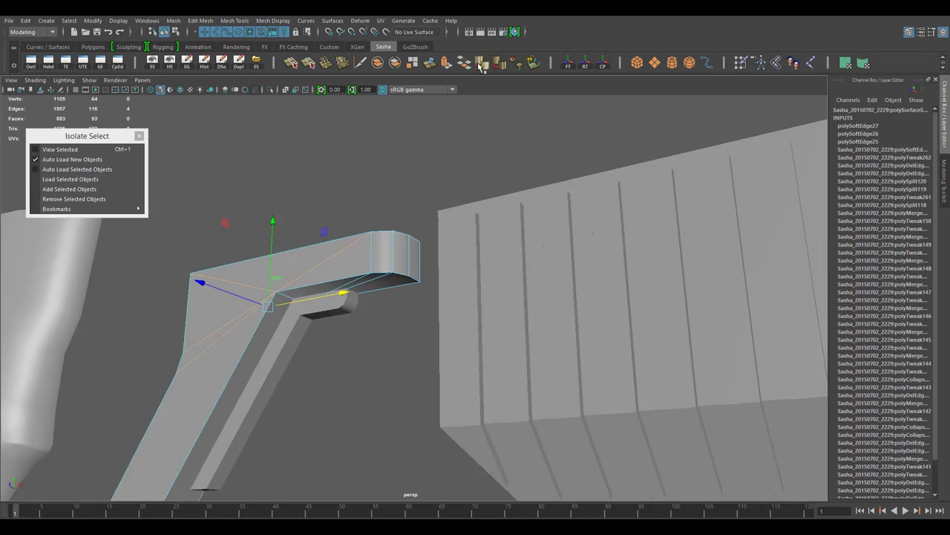
click(520, 312)
scroll(516, 250, up, 3)
scroll(519, 245, down, 3)
scroll(445, 252, down, 2)
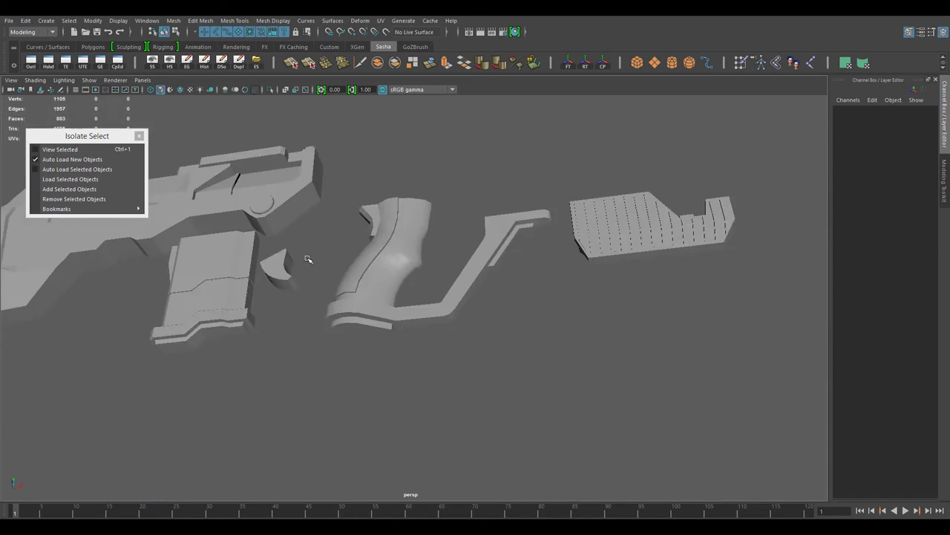
Step: Select the grip and bracket piece, then bring the whole rifle back into view
click(356, 289)
scroll(373, 314, up, 3)
scroll(395, 344, up, 1)
shift+click(395, 344)
mouse_move(395, 344)
alt+mouse_down()
mouse_move(393, 191)
mouse_move(527, 409)
mouse_move(451, 355)
alt+mouse_up()
click(503, 398)
key(ctrl+1)
Step: Select and orbit in on the grip and its small grip part
click(604, 381)
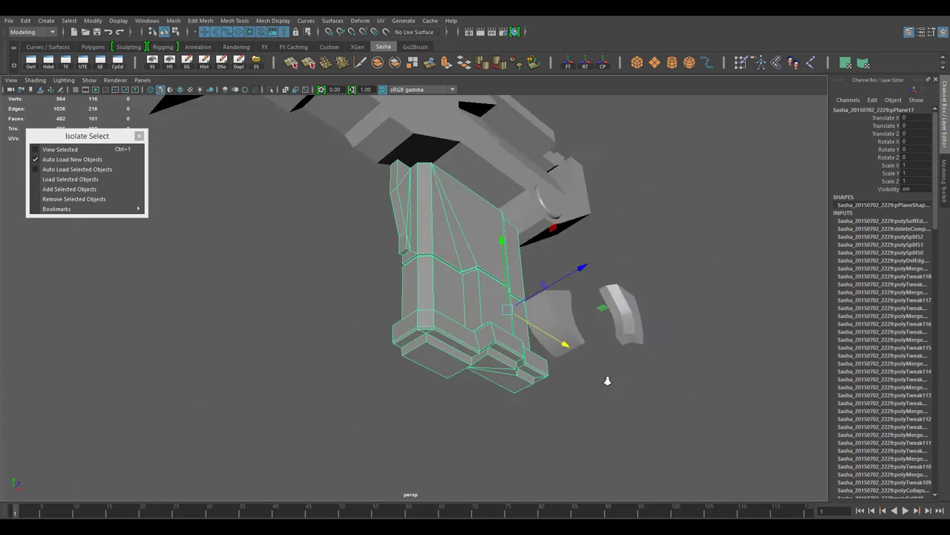
mouse_move(604, 382)
alt+mouse_down()
mouse_move(515, 384)
mouse_move(435, 319)
mouse_move(498, 296)
alt+mouse_up()
click(435, 319)
scroll(498, 296, up, 2)
click(405, 345)
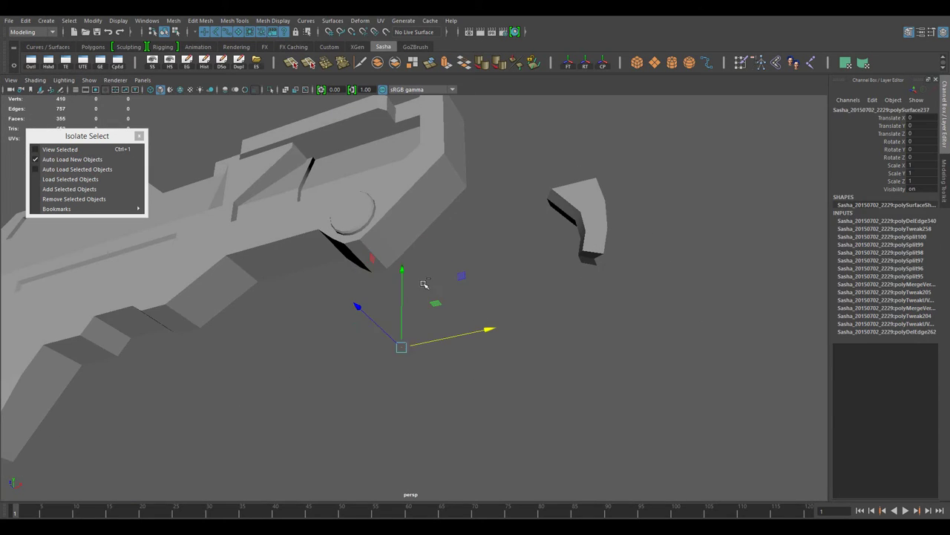
mouse_move(423, 285)
alt+mouse_down()
mouse_move(456, 318)
mouse_move(587, 290)
alt+mouse_up()
Step: Select and frame the upper gun body, orbiting around to inspect it
click(423, 252)
mouse_move(424, 253)
alt+mouse_down()
mouse_move(354, 364)
mouse_move(630, 376)
alt+mouse_up()
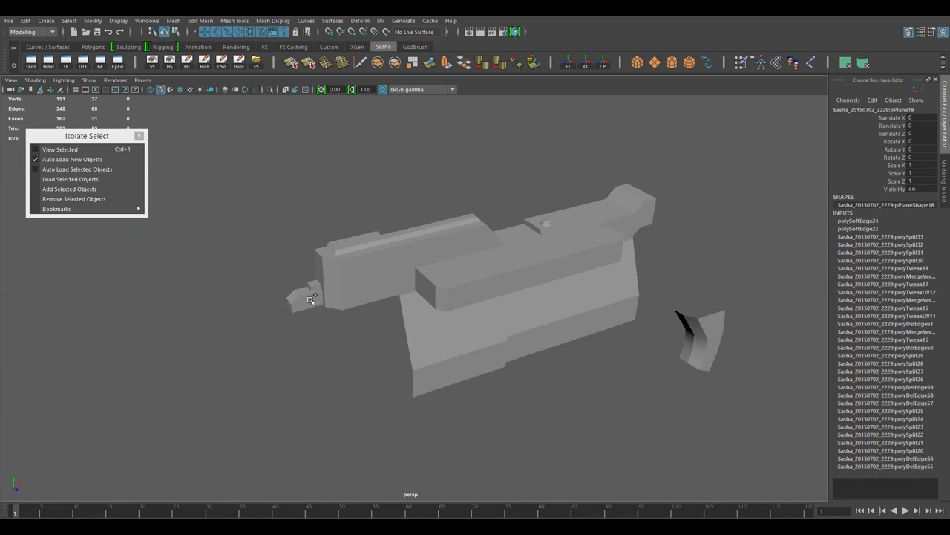
click(474, 252)
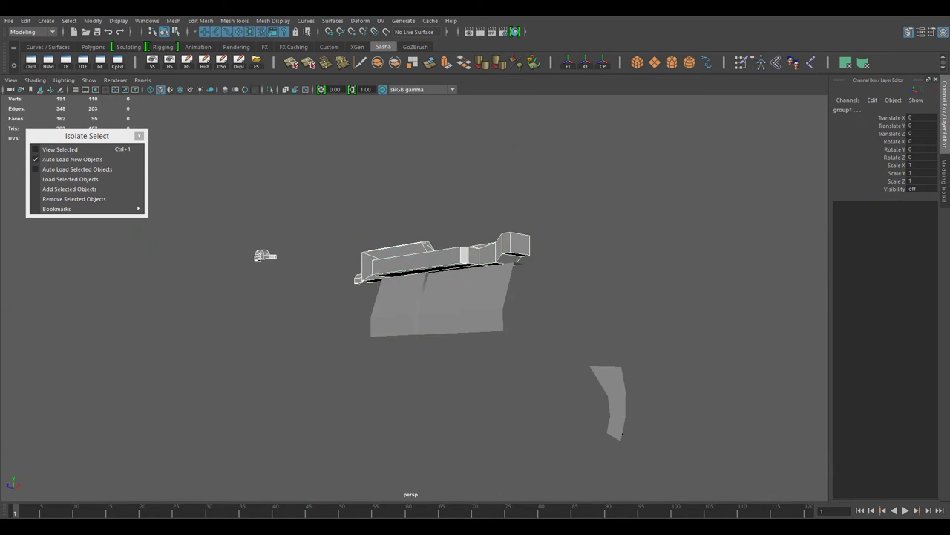
key(f)
right_click(464, 244)
alt+drag(466, 268, 469, 274)
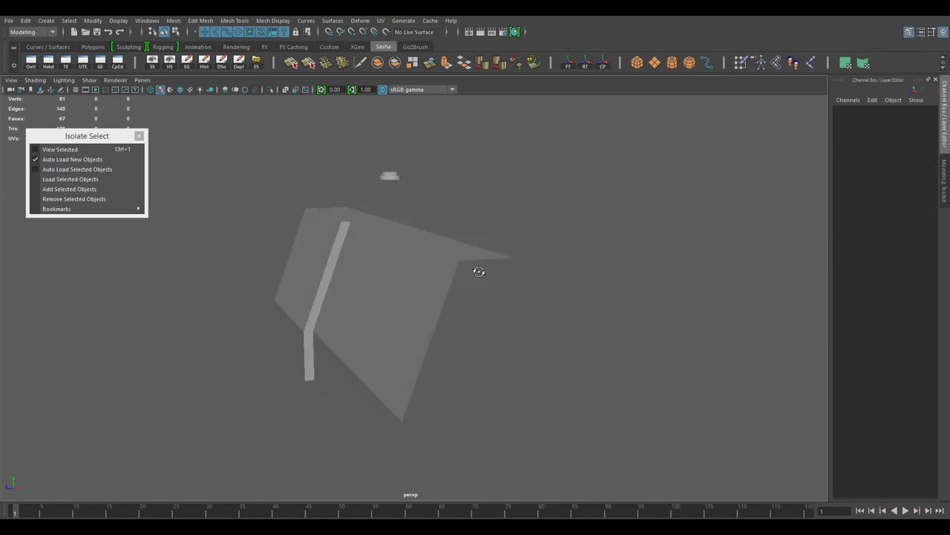
click(544, 262)
alt+drag(544, 263, 396, 270)
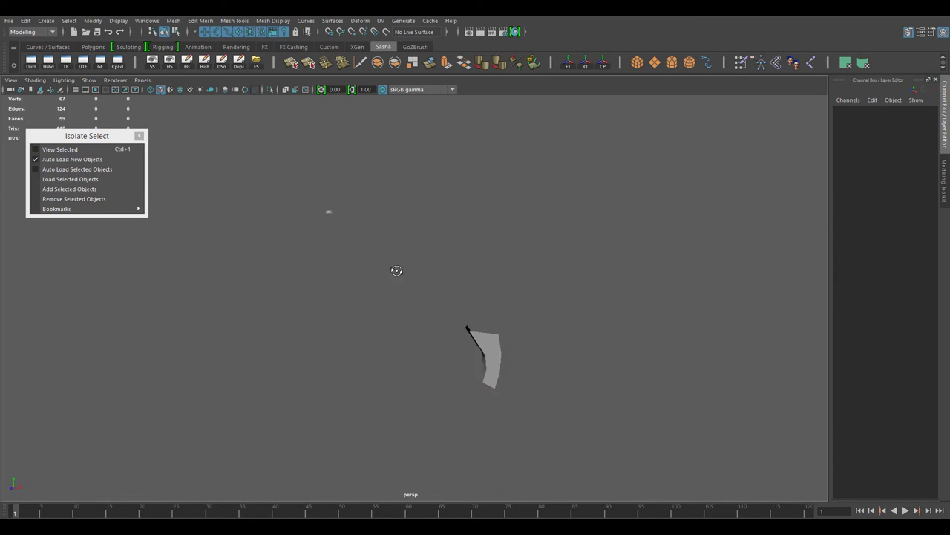
Step: Bring the whole rifle back into view and select the gun body instead of the magazine
key(ctrl+1)
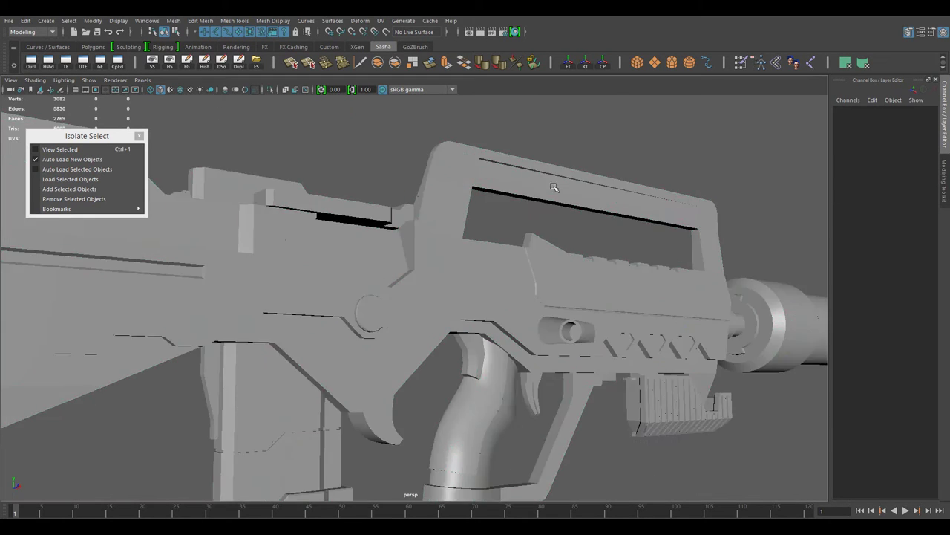
scroll(476, 297, down, 5)
mouse_move(445, 193)
alt+mouse_down()
mouse_move(494, 197)
mouse_move(343, 201)
alt+mouse_up()
click(387, 196)
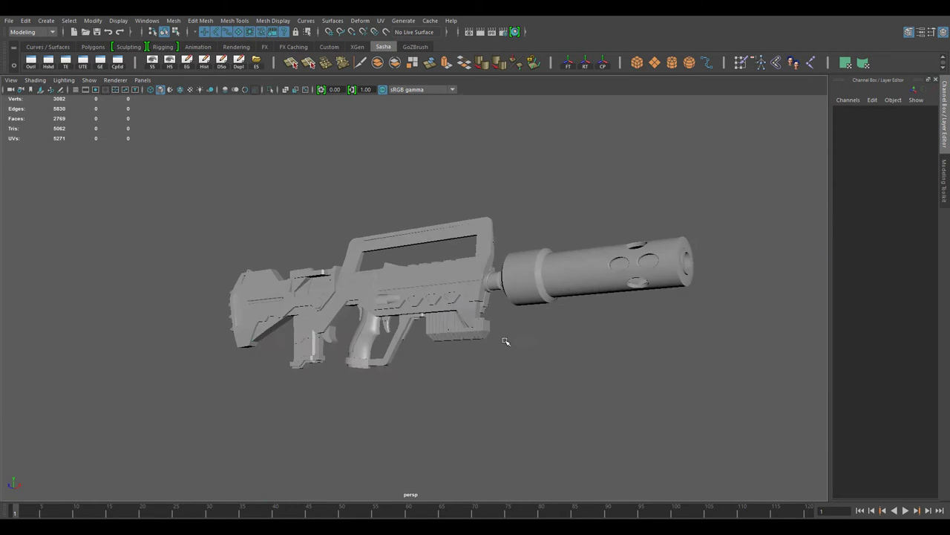
click(482, 319)
drag(483, 319, 308, 363)
key(4)
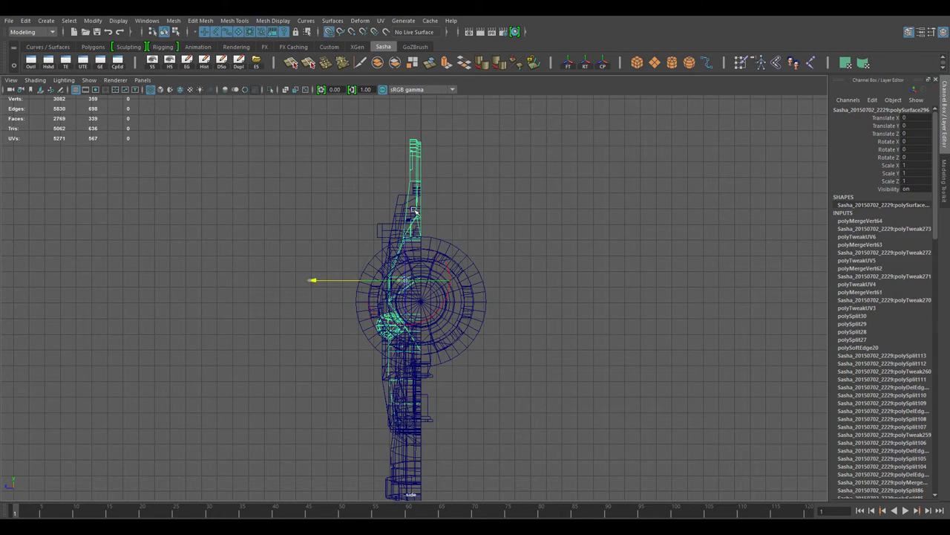
key(5)
mouse_move(386, 267)
alt+mouse_down()
mouse_move(475, 268)
mouse_move(427, 263)
mouse_move(257, 82)
mouse_move(430, 318)
mouse_move(341, 343)
mouse_move(511, 332)
mouse_move(591, 392)
alt+mouse_up()
Step: Select the gun body and another part, delete history, then undo those changes
click(427, 263)
click(512, 331)
key(space)
key(space)
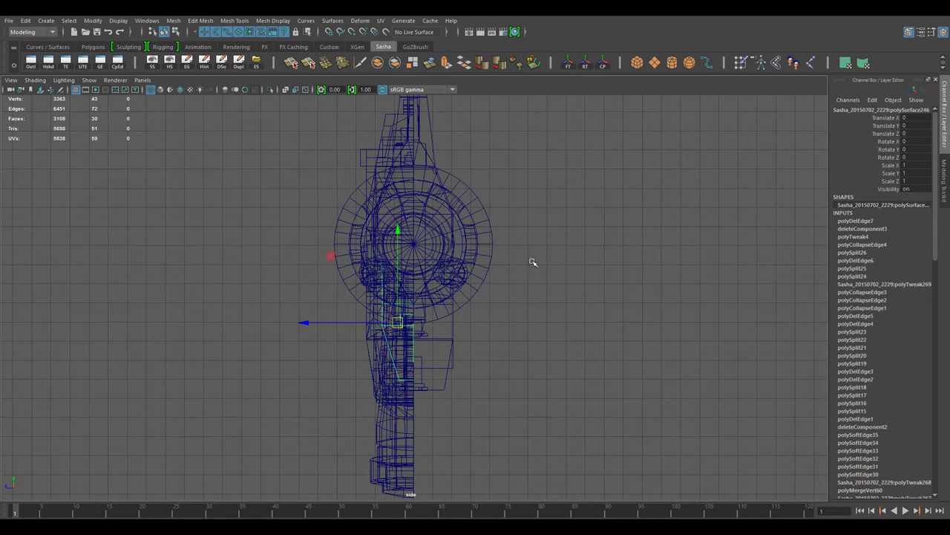
key(alt+shift+d)
key(ctrl+z)
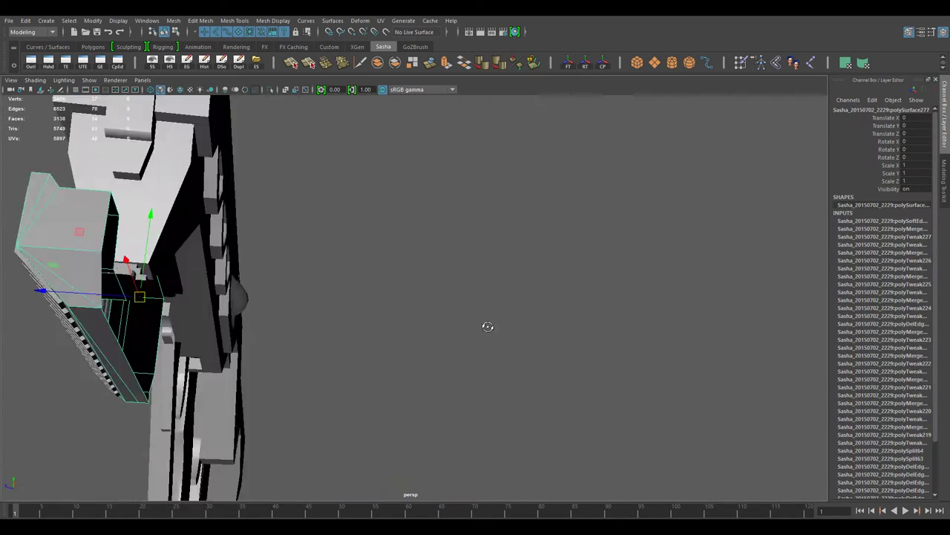
key(ctrl+z)
key(ctrl+z)
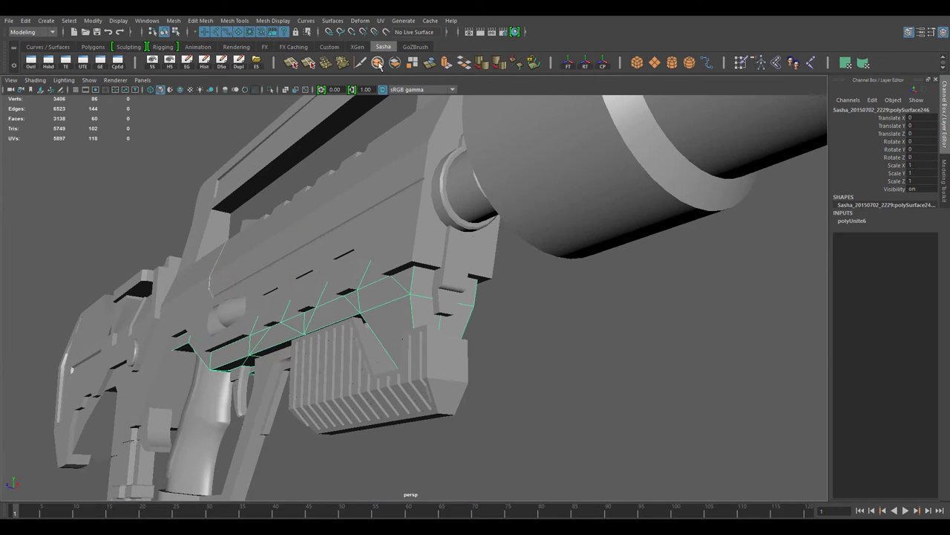
key(ctrl+z)
Step: Select the grip vertices and inspect the grip and the gun's underside
alt+drag(416, 312, 469, 343)
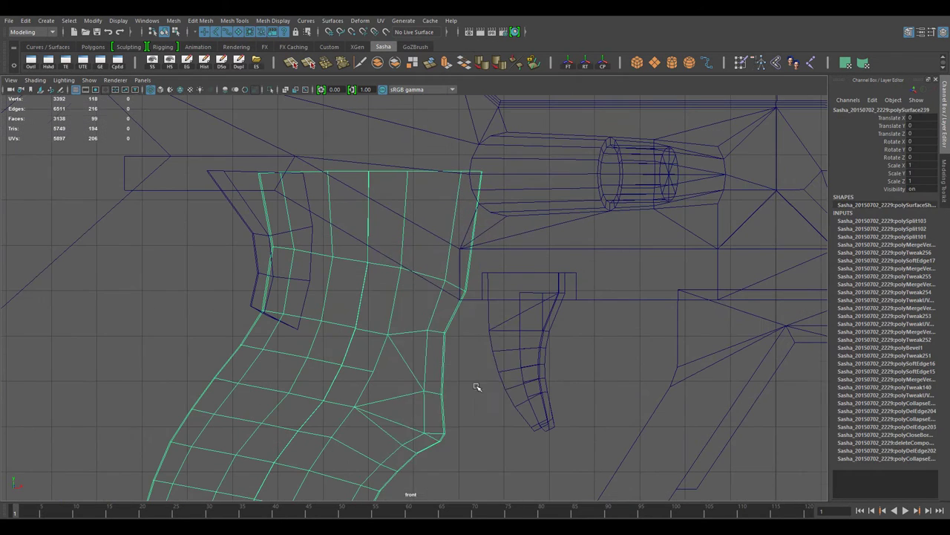
drag(481, 305, 438, 277)
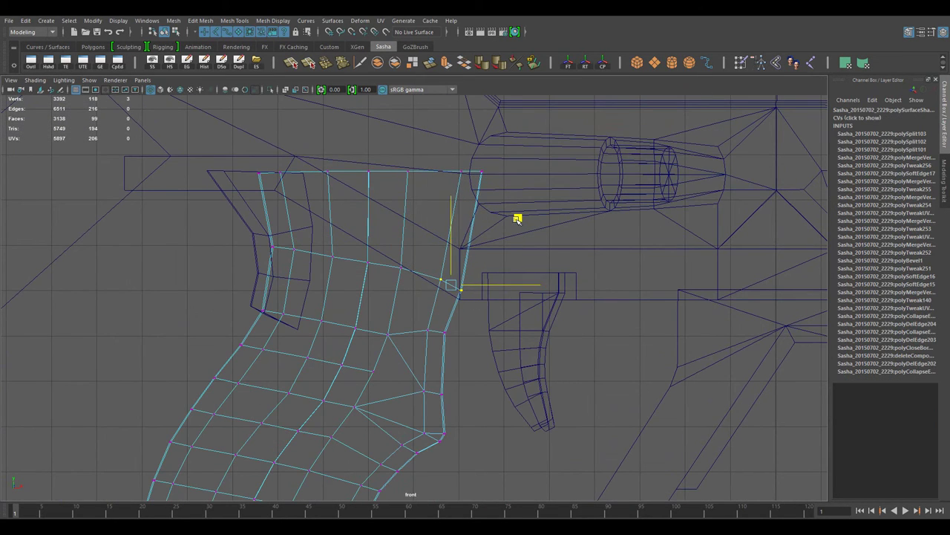
key(F8)
key(5)
mouse_move(527, 299)
alt+mouse_down()
mouse_move(445, 307)
mouse_move(356, 244)
mouse_move(535, 368)
alt+mouse_up()
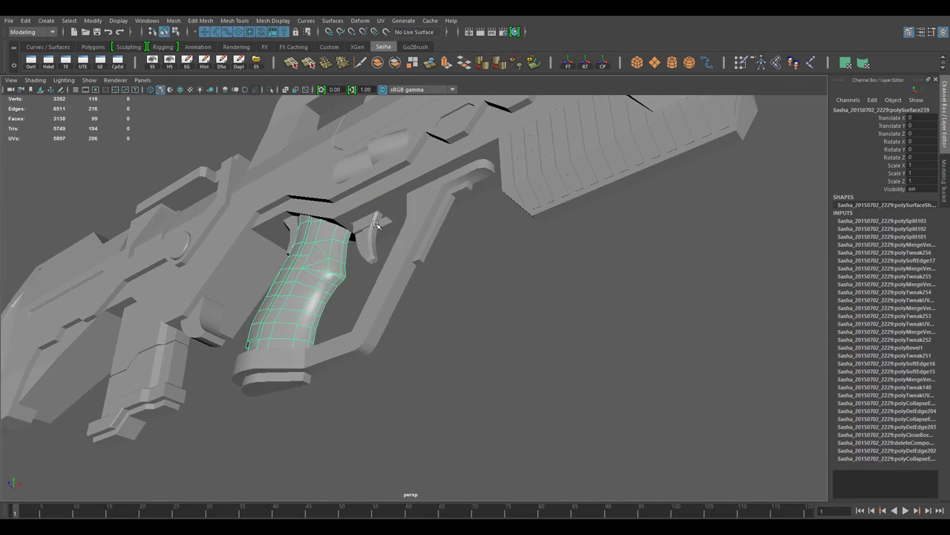
key(space)
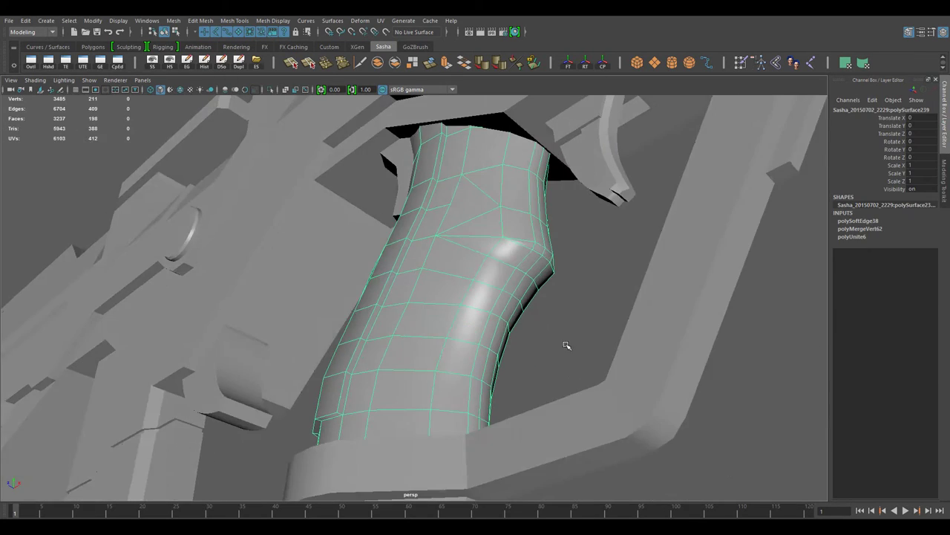
right_drag(430, 243, 376, 242)
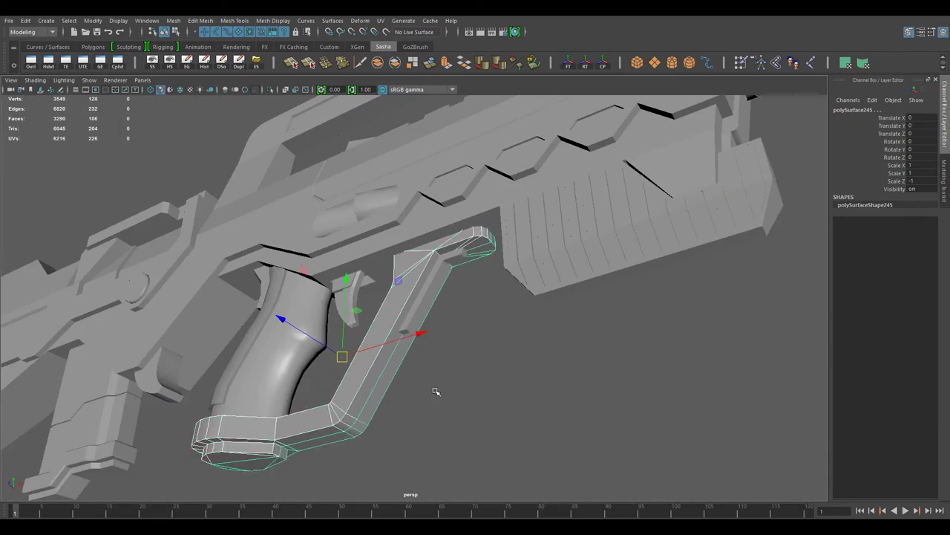
mouse_move(436, 391)
alt+mouse_down()
mouse_move(515, 334)
mouse_move(651, 333)
mouse_move(354, 143)
alt+mouse_up()
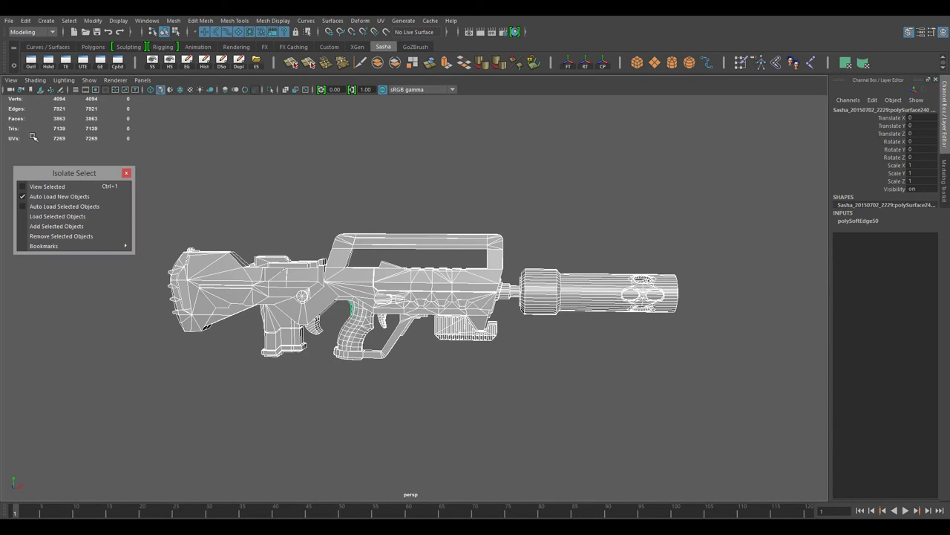
Step: Inspect both sides of the gun in wireframe and shaded views
mouse_move(338, 258)
alt+mouse_down()
mouse_move(583, 282)
mouse_move(529, 309)
alt+mouse_up()
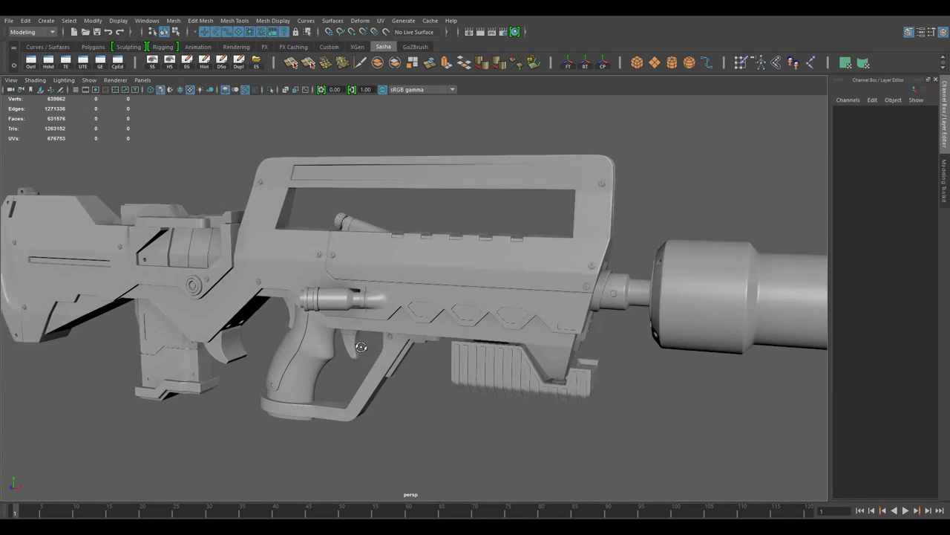
key(Up)
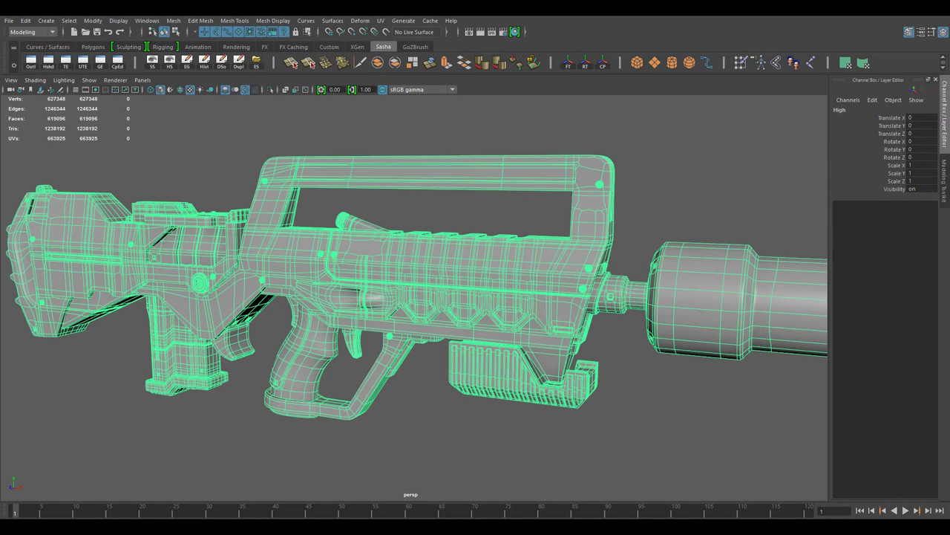
key(Escape)
mouse_move(592, 173)
alt+mouse_down()
mouse_move(449, 316)
mouse_move(485, 435)
mouse_move(470, 390)
alt+mouse_up()
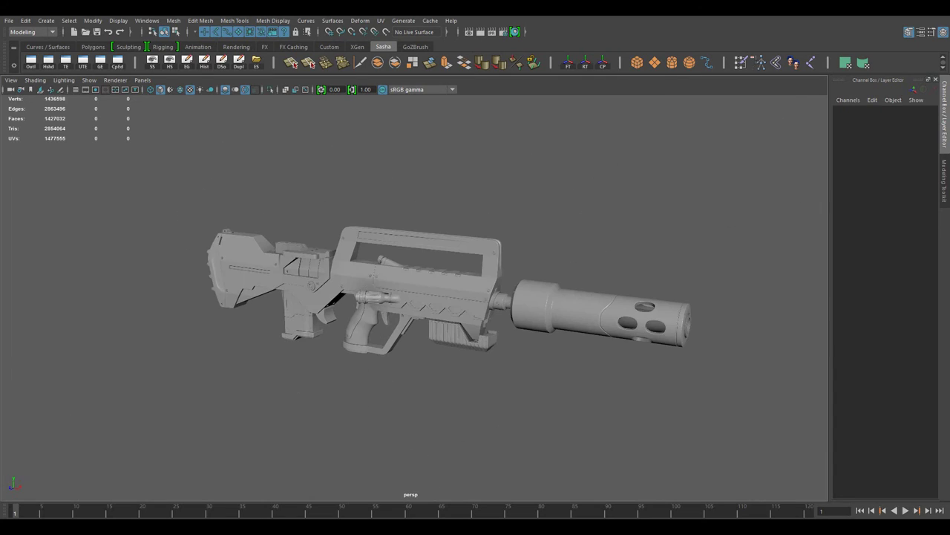
mouse_move(317, 159)
alt+mouse_down()
mouse_move(246, 154)
mouse_move(493, 387)
mouse_move(477, 433)
mouse_move(331, 414)
mouse_move(418, 355)
alt+mouse_up()
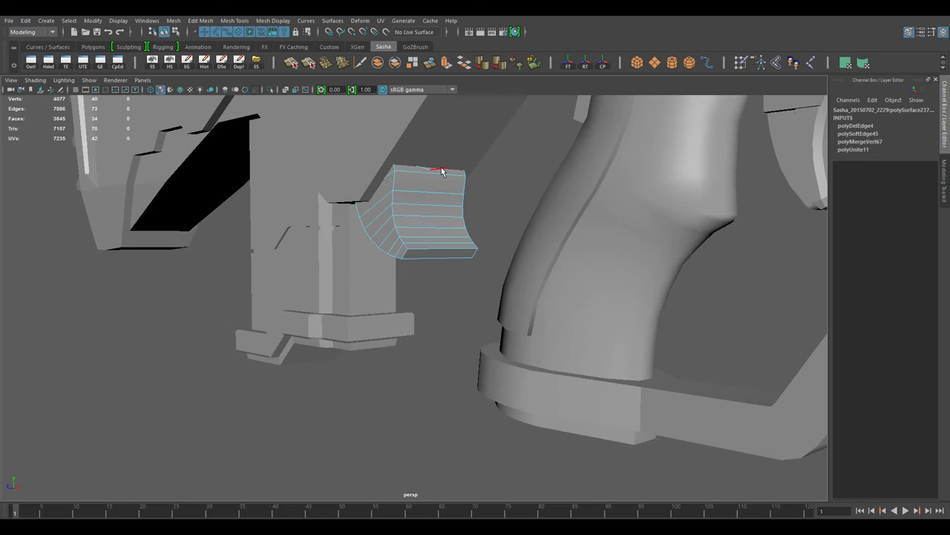
key(4)
mouse_move(441, 171)
alt+mouse_down()
mouse_move(512, 263)
mouse_move(388, 253)
alt+mouse_up()
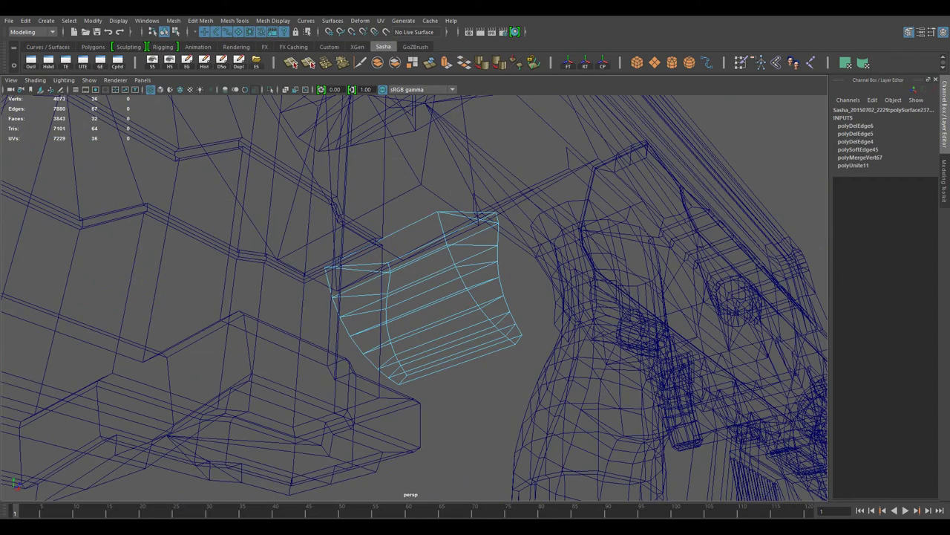
key(5)
alt+drag(512, 305, 372, 364)
Step: Select the low-poly rifle's parent group and hide it
click(371, 365)
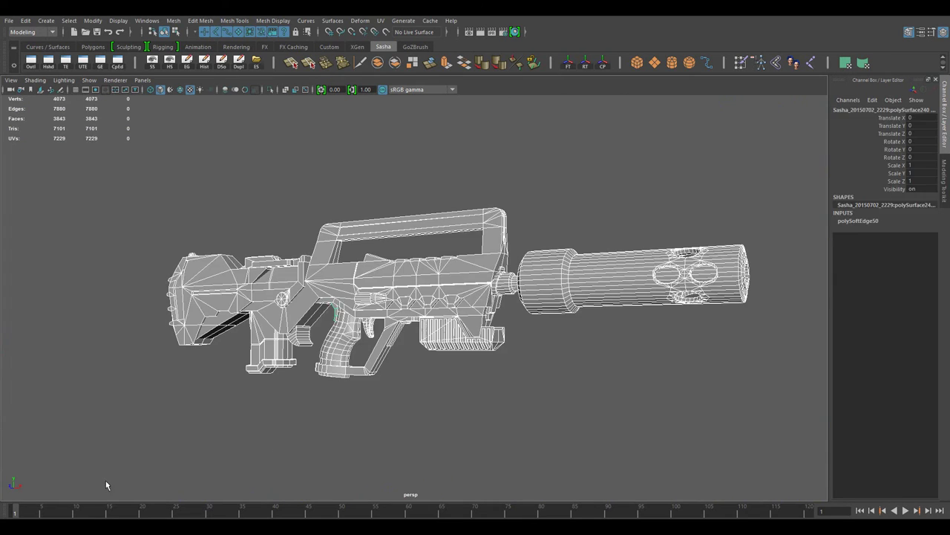
click(107, 483)
click(448, 355)
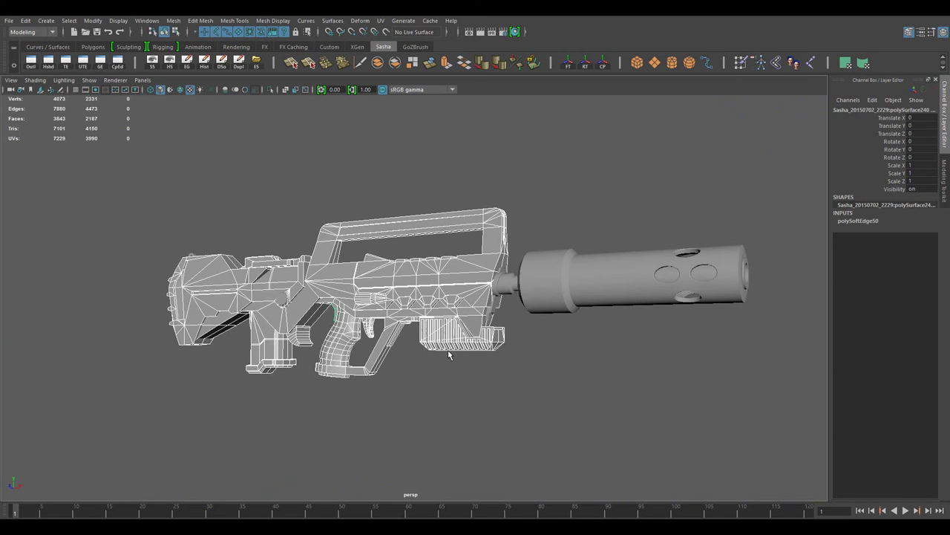
key(Up)
alt+drag(448, 355, 536, 375)
key(Delete)
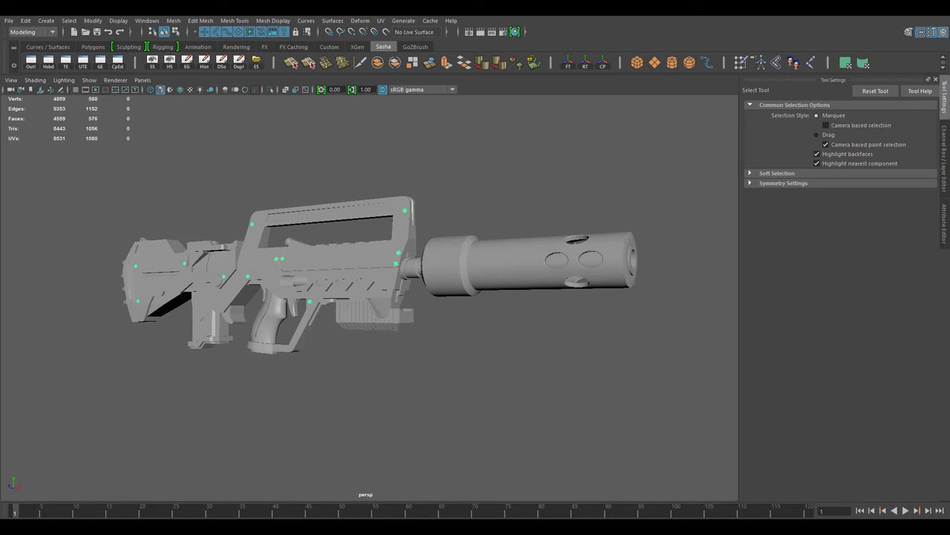
Step: Select the fuller rifle mesh, then pick and frame a small receiver part
drag(148, 185, 219, 393)
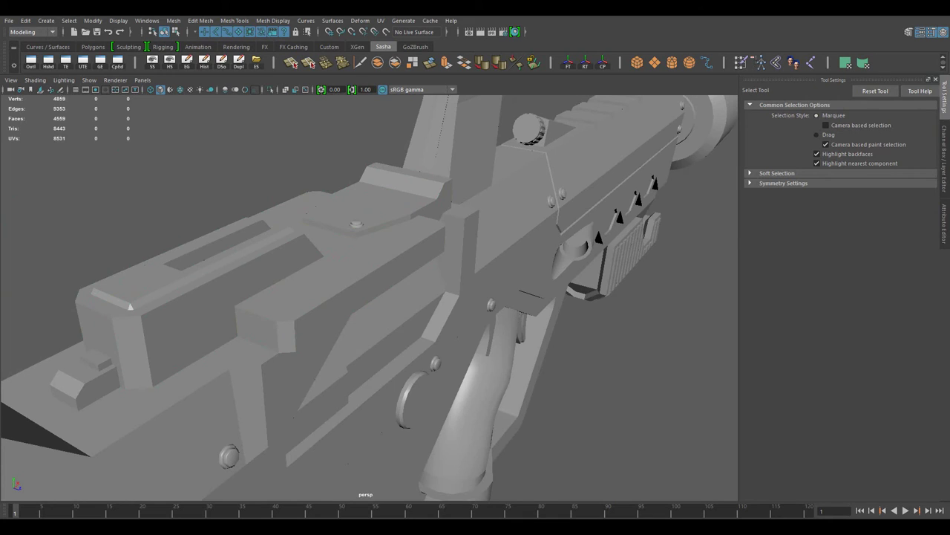
key(a)
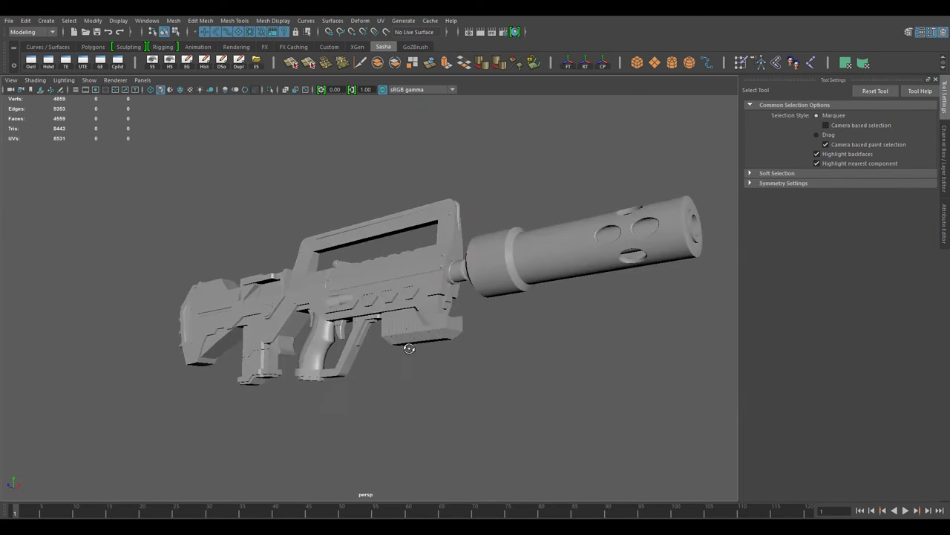
mouse_move(596, 430)
alt+mouse_down()
mouse_move(366, 375)
mouse_move(578, 392)
alt+mouse_up()
click(313, 245)
key(f)
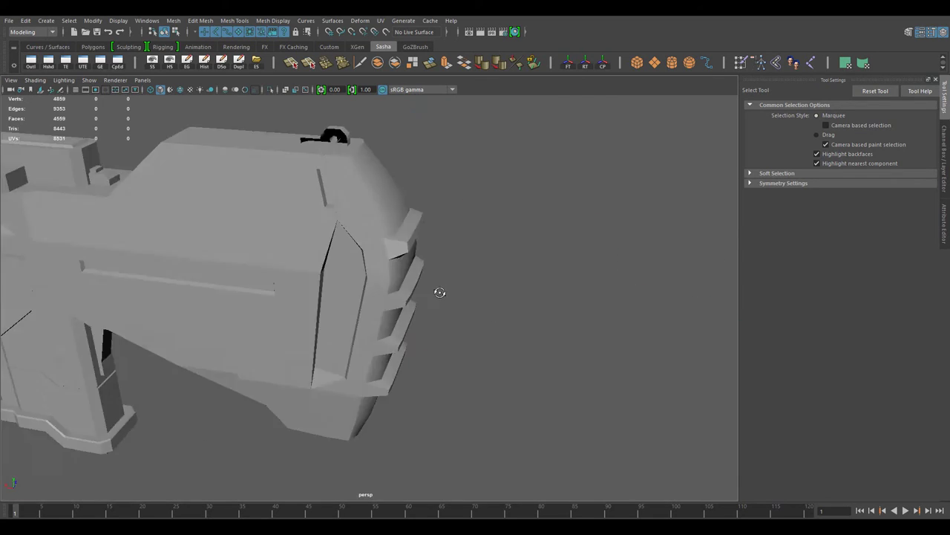
alt+drag(517, 359, 454, 242)
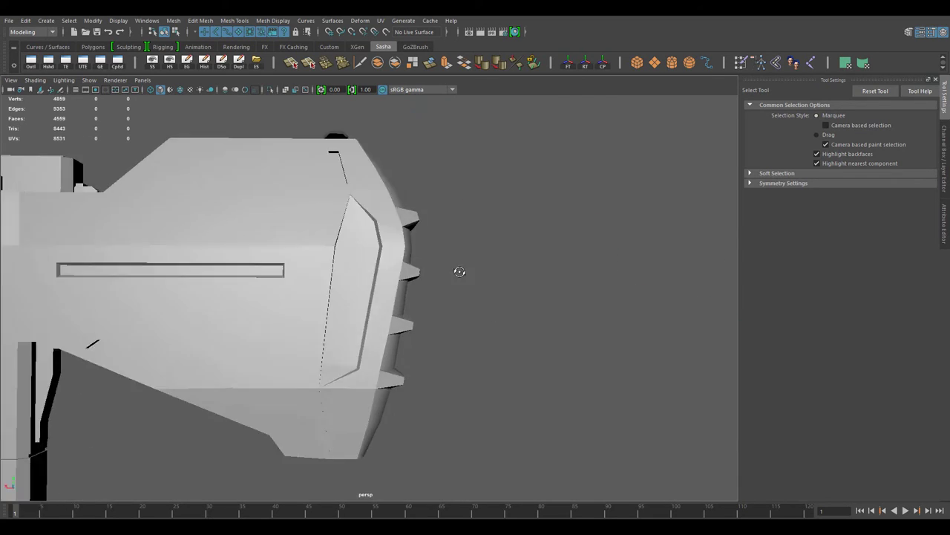
click(403, 212)
key(f)
key(w)
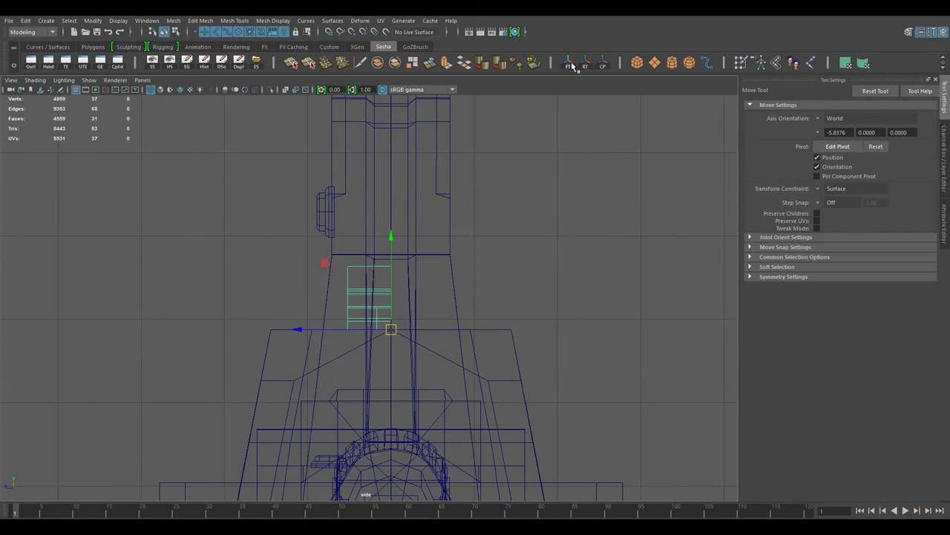
Step: Duplicate the receiver part, delete its extra edges, and show the whole rifle again
click(239, 65)
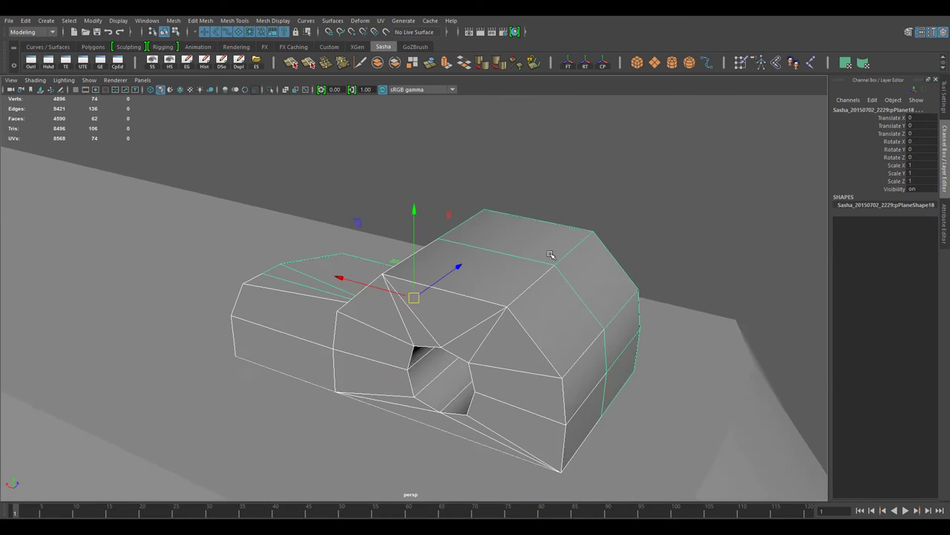
mouse_move(552, 259)
alt+mouse_down()
mouse_move(586, 228)
mouse_move(542, 229)
alt+mouse_up()
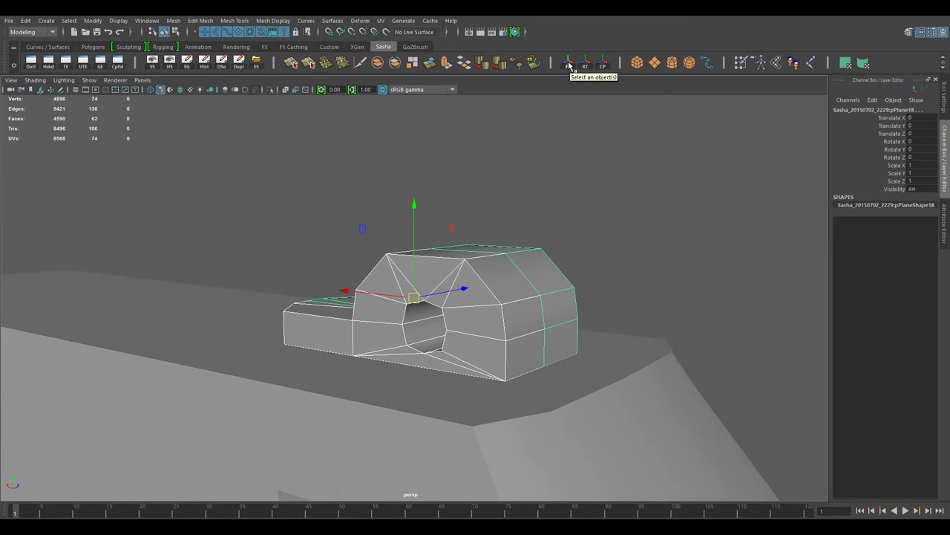
key(ctrl+Delete)
mouse_move(520, 339)
alt+mouse_down()
mouse_move(446, 329)
mouse_move(505, 340)
alt+mouse_up()
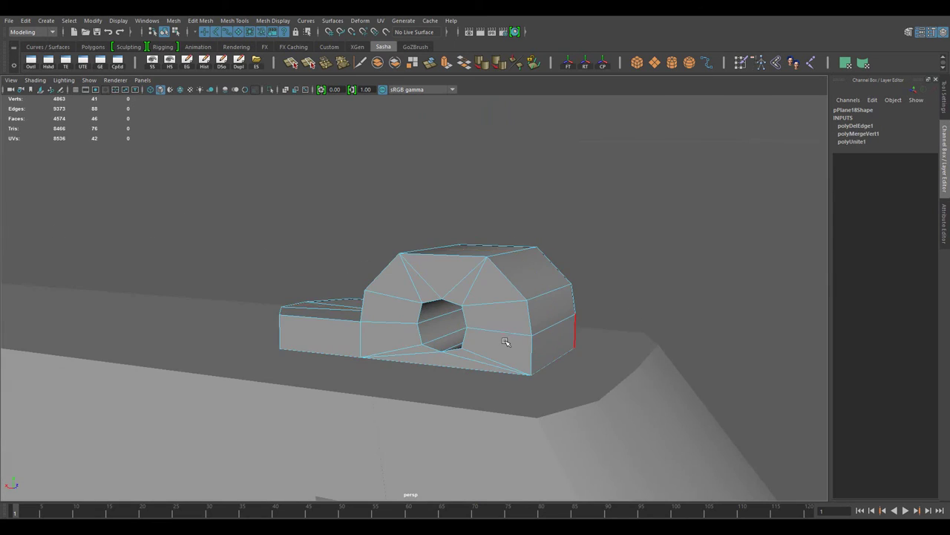
right_click(436, 245)
key(ctrl+1)
key(f)
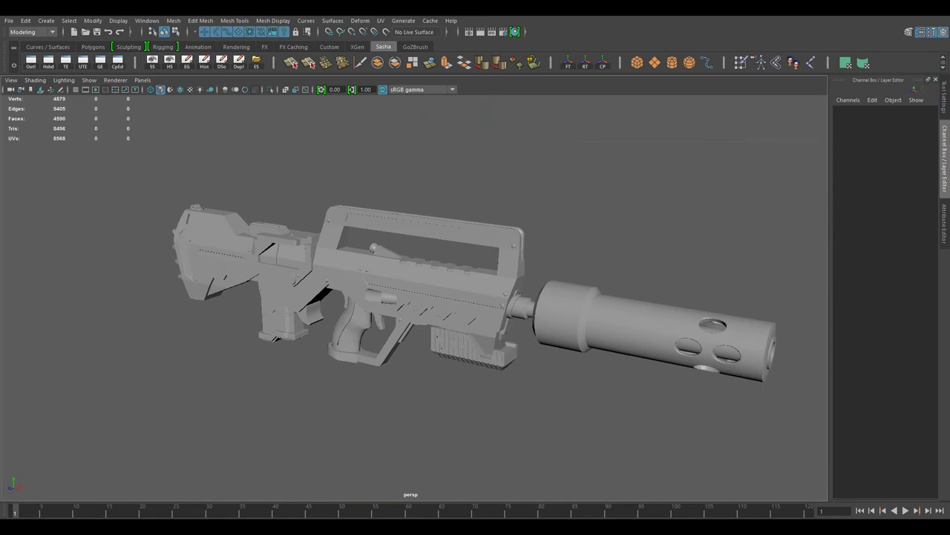
Step: Inspect the rifle's rear block and the ribbed muzzle piece up close
alt+drag(609, 297, 548, 300)
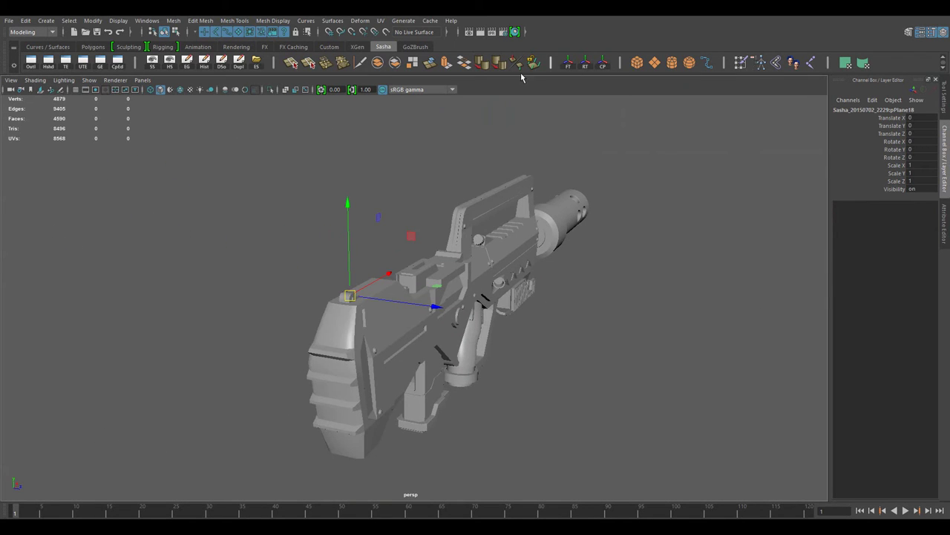
scroll(677, 272, up, 5)
drag(234, 170, 418, 307)
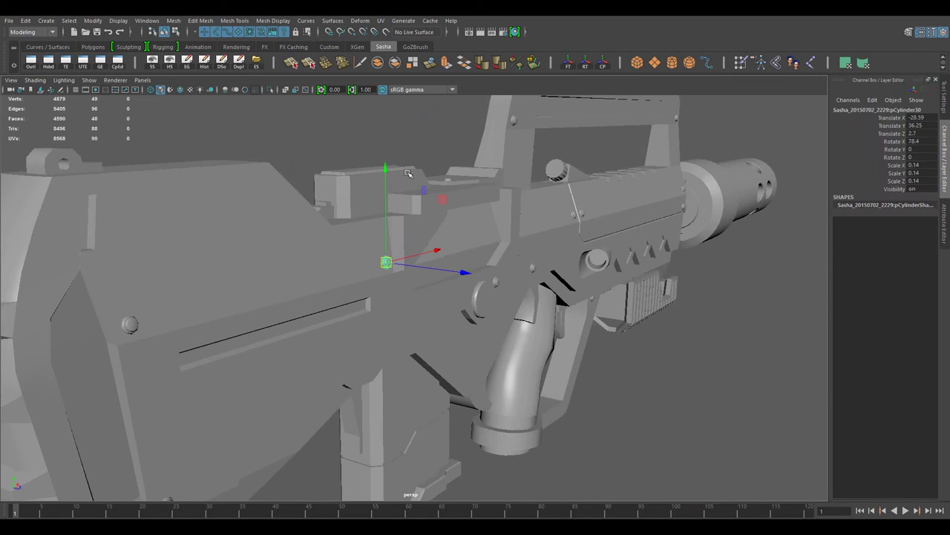
mouse_move(486, 324)
alt+mouse_down()
mouse_move(454, 334)
mouse_move(404, 244)
alt+mouse_up()
click(809, 148)
key(f)
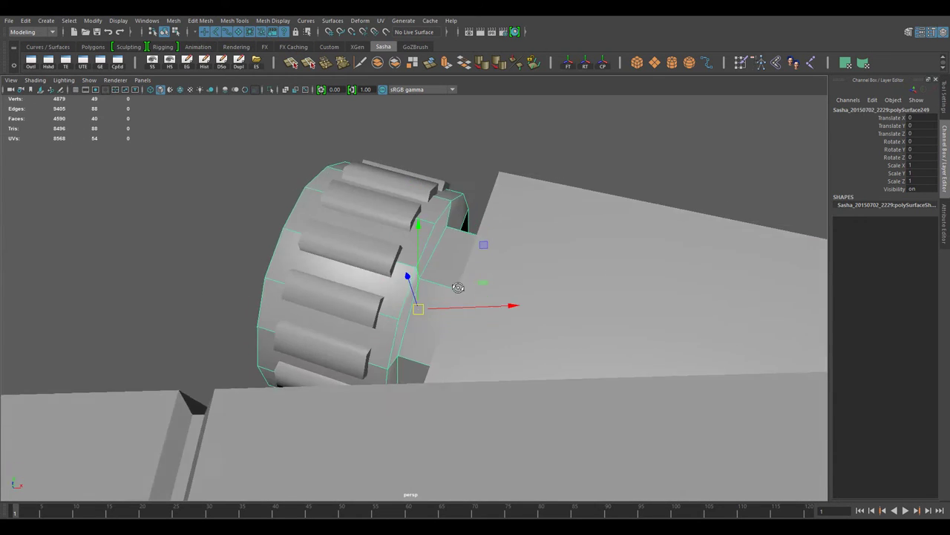
right_drag(404, 244, 434, 234)
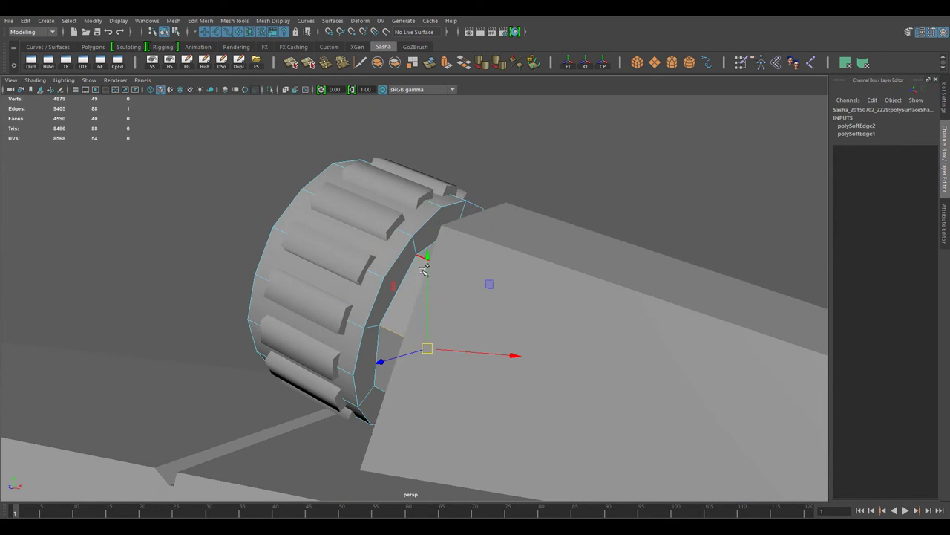
alt+drag(423, 271, 357, 223)
Step: Check one muzzle rib, then reframe and select the whole rifle group
click(394, 297)
mouse_move(394, 297)
alt+mouse_down()
mouse_move(267, 157)
mouse_move(564, 268)
mouse_move(616, 297)
mouse_move(499, 285)
mouse_move(556, 216)
mouse_move(542, 227)
alt+mouse_up()
click(564, 267)
key(f)
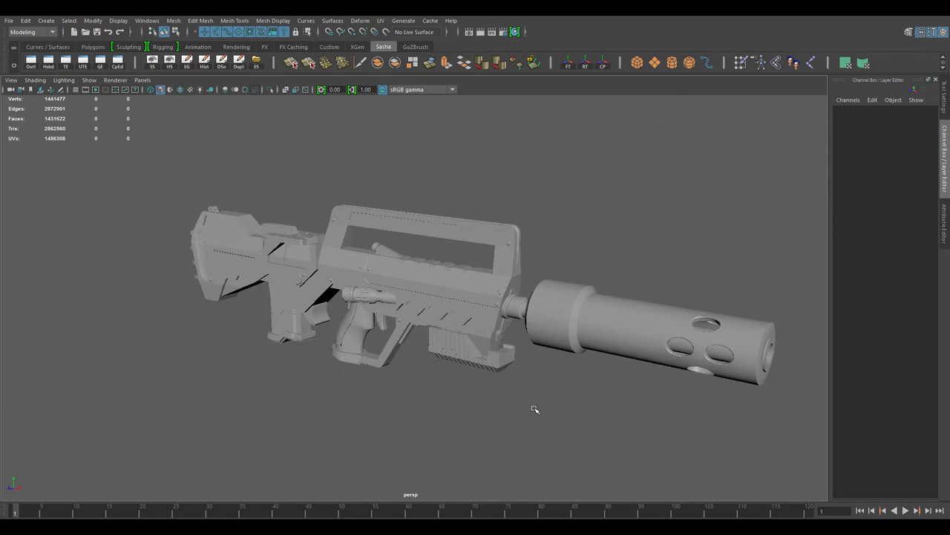
alt+drag(534, 409, 519, 401)
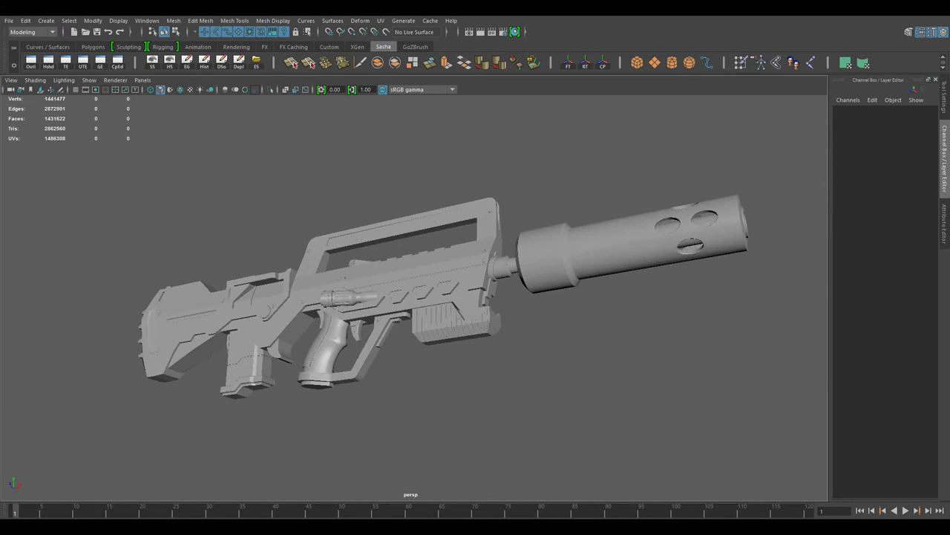
mouse_move(149, 186)
mouse_down()
mouse_move(522, 397)
mouse_move(376, 410)
mouse_move(393, 446)
mouse_move(378, 458)
mouse_up()
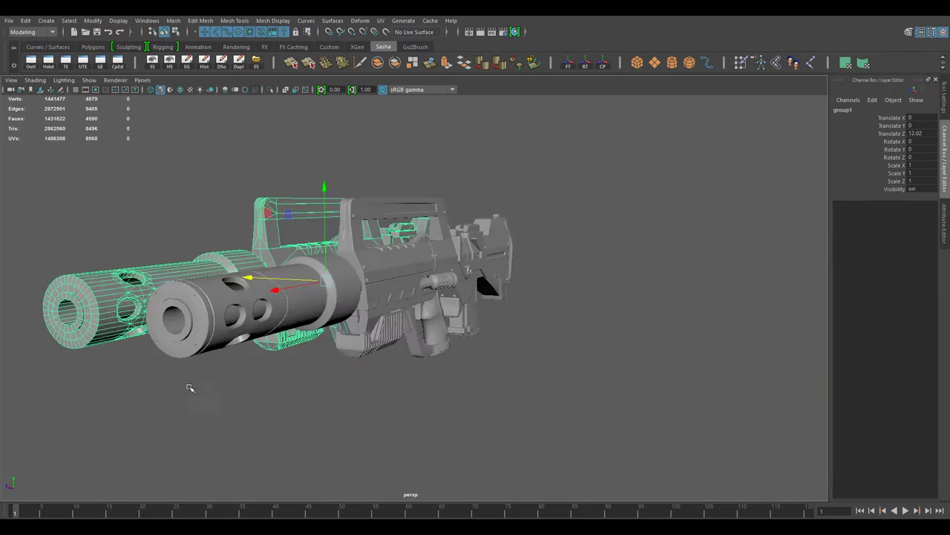
Step: Select the low-poly rifle group and its receiver part from a close side view
mouse_move(189, 389)
alt+mouse_down()
mouse_move(415, 347)
mouse_move(611, 348)
mouse_move(430, 312)
mouse_move(462, 328)
mouse_move(439, 367)
alt+mouse_up()
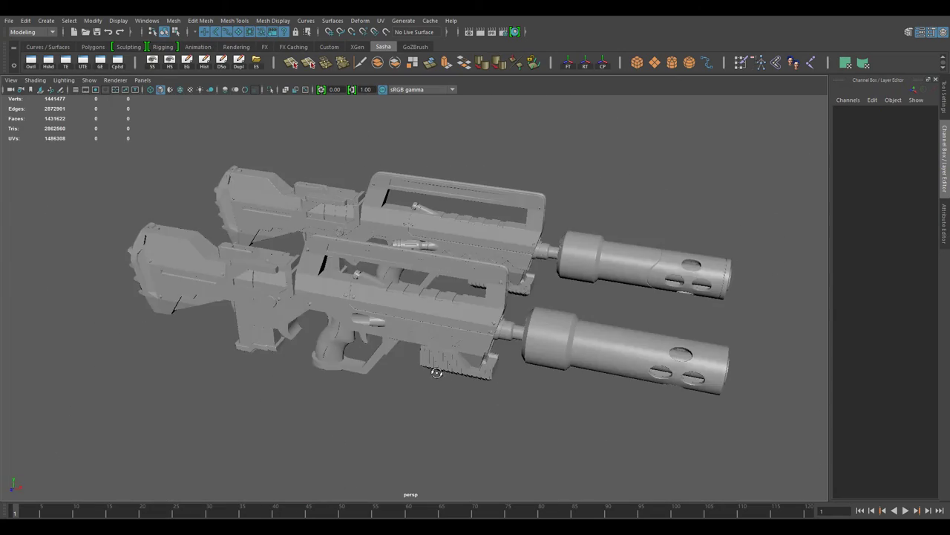
click(438, 367)
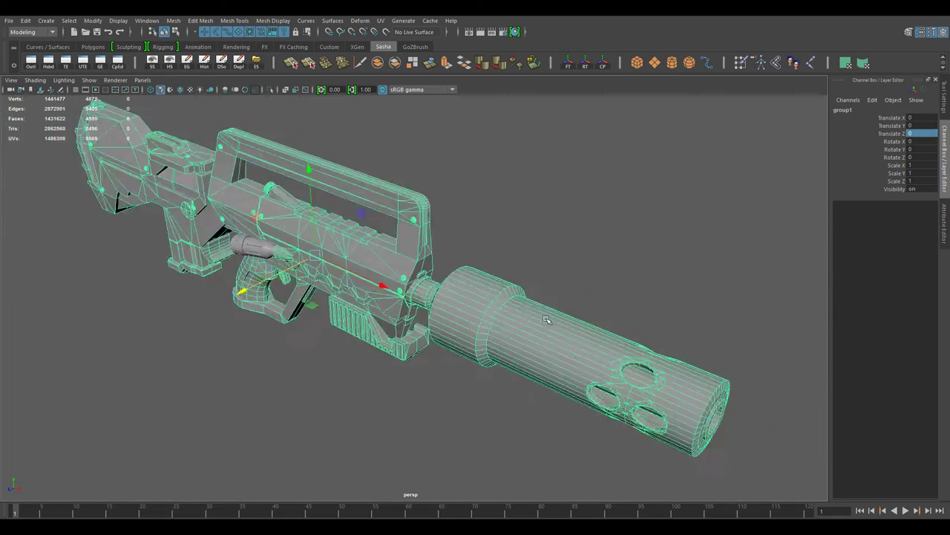
click(391, 278)
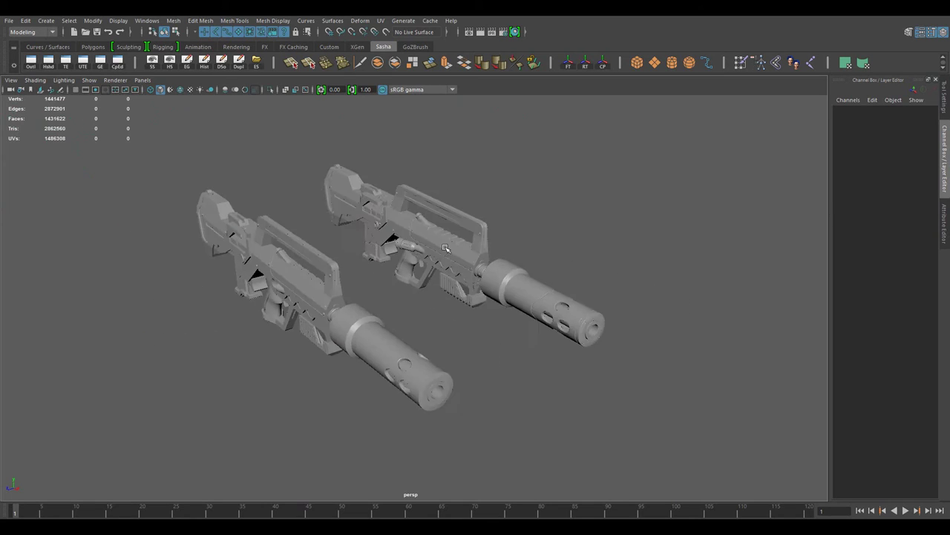
alt+middle_drag(587, 199, 637, 228)
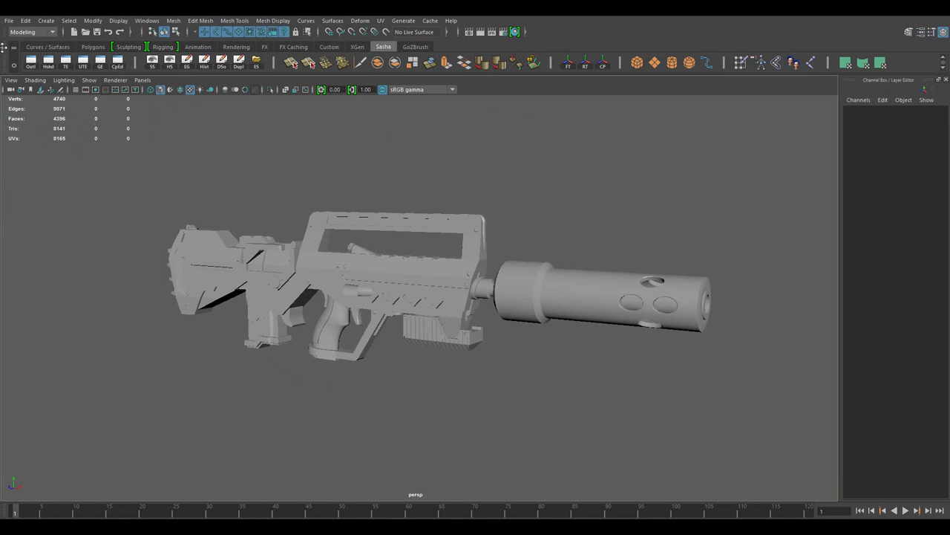
mouse_move(530, 180)
alt+mouse_down()
mouse_move(560, 229)
mouse_move(444, 274)
alt+mouse_up()
Step: Split the layout with a UV editing view and select faces along the receiver top
click(444, 274)
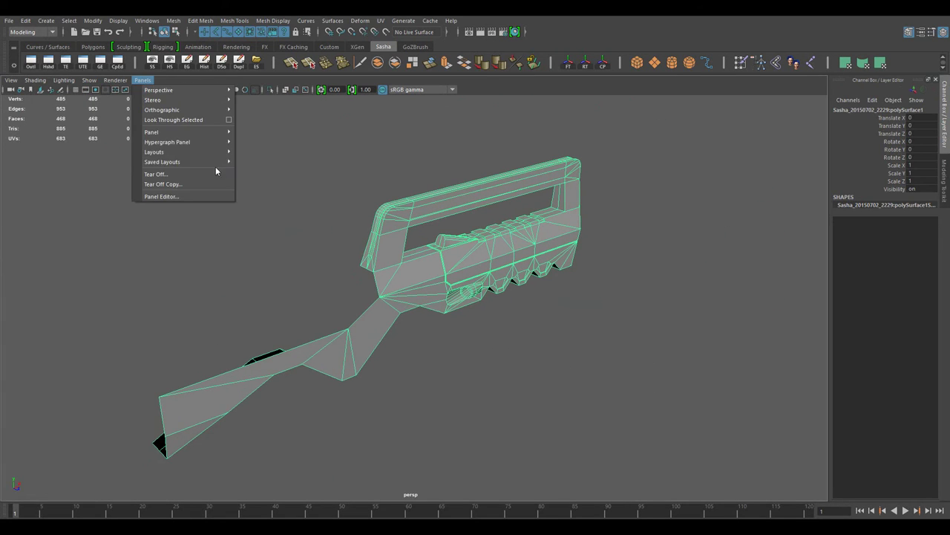
click(312, 319)
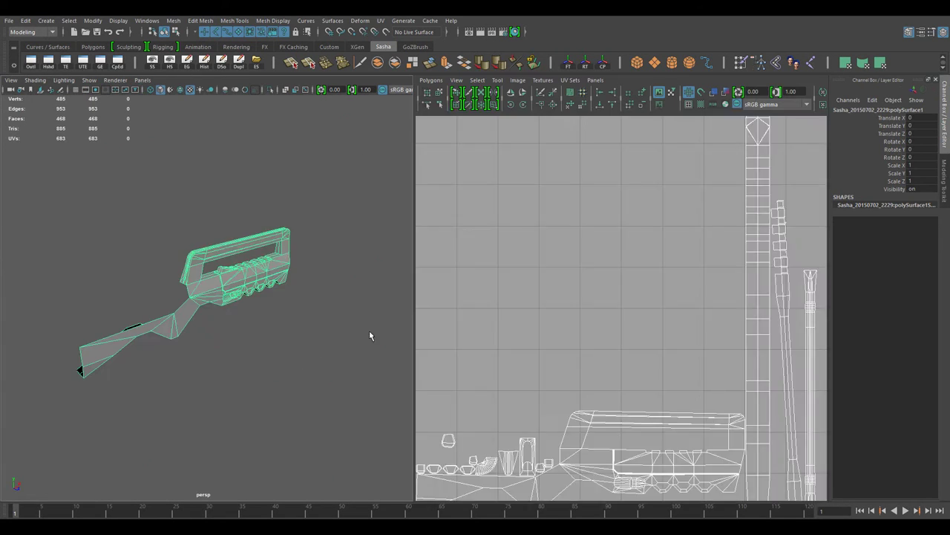
scroll(701, 374, up, 3)
scroll(702, 380, up, 2)
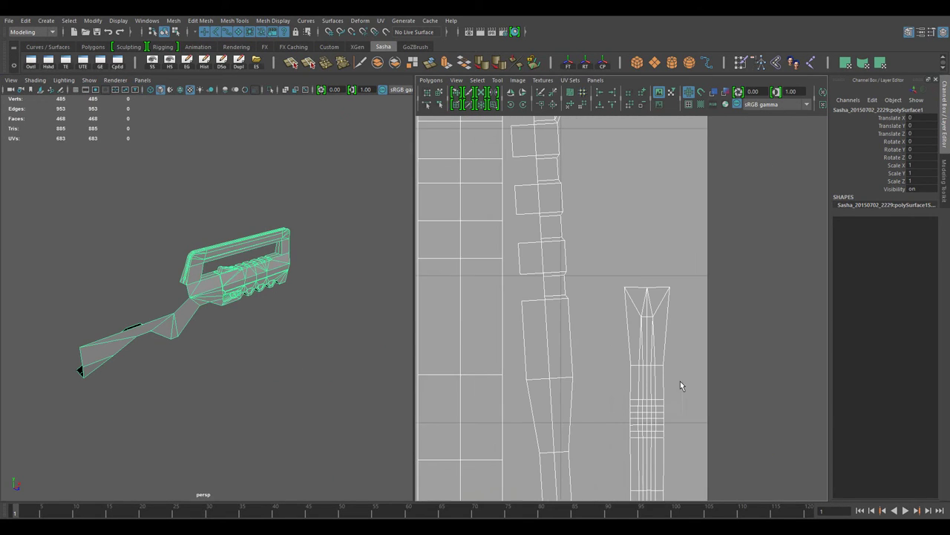
right_drag(586, 256, 594, 281)
mouse_move(268, 399)
alt+mouse_down()
mouse_move(147, 407)
mouse_move(278, 375)
mouse_move(371, 312)
alt+mouse_up()
key(ctrl+shift+c)
scroll(738, 310, down, 3)
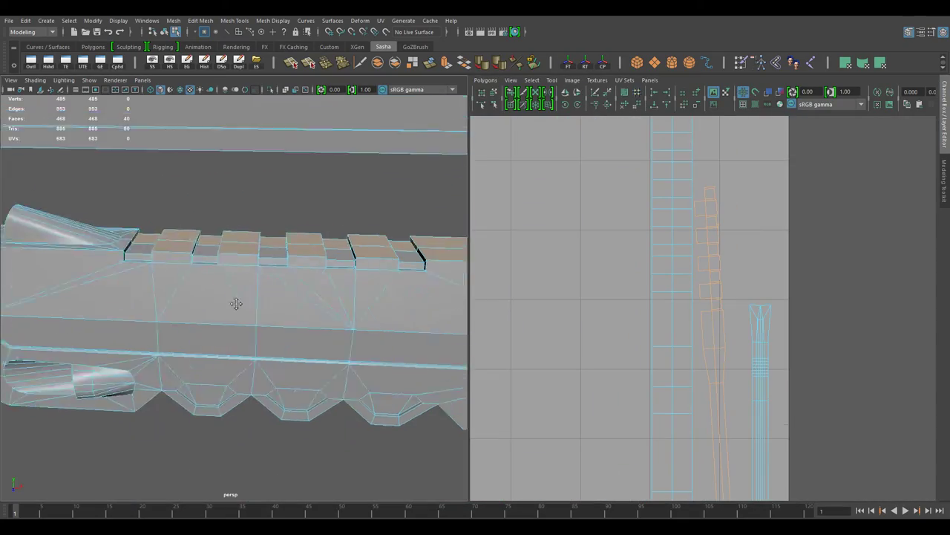
alt+drag(238, 304, 248, 280)
scroll(294, 278, up, 3)
scroll(392, 240, down, 4)
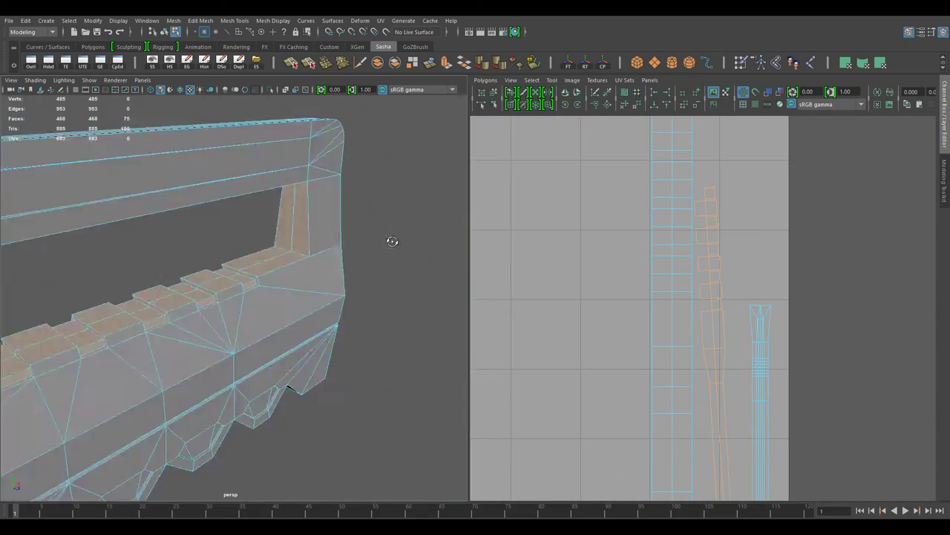
Step: Planar-project the receiver faces and straighten the rail's UV shell
alt+drag(393, 240, 227, 259)
shift+right_drag(227, 259, 261, 254)
click(156, 271)
click(245, 271)
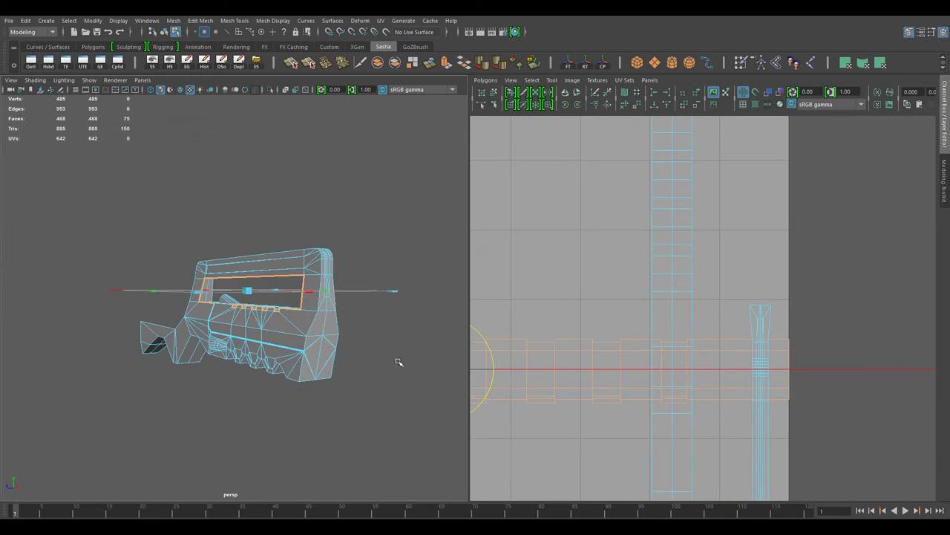
alt+drag(397, 363, 364, 343)
scroll(666, 274, down, 3)
shift+right_drag(520, 282, 520, 303)
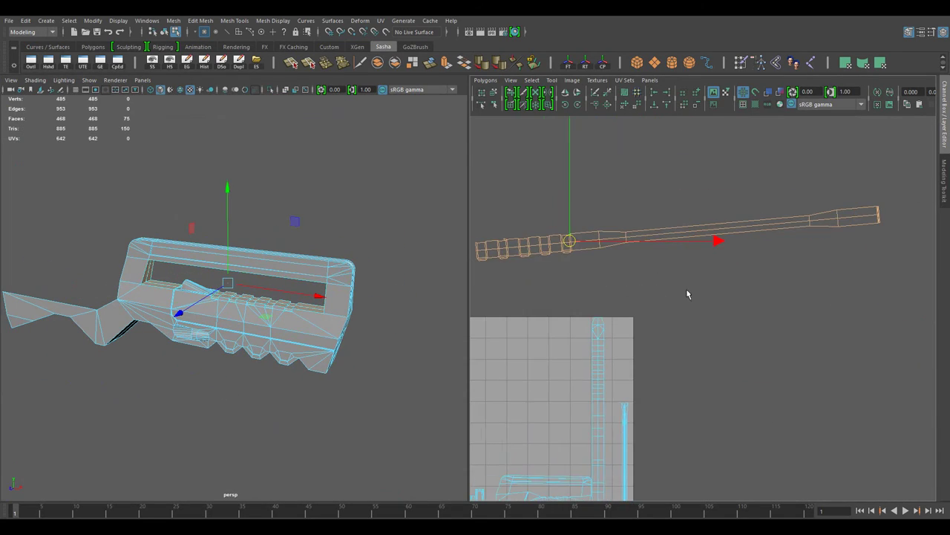
scroll(346, 329, up, 5)
alt+drag(346, 329, 393, 232)
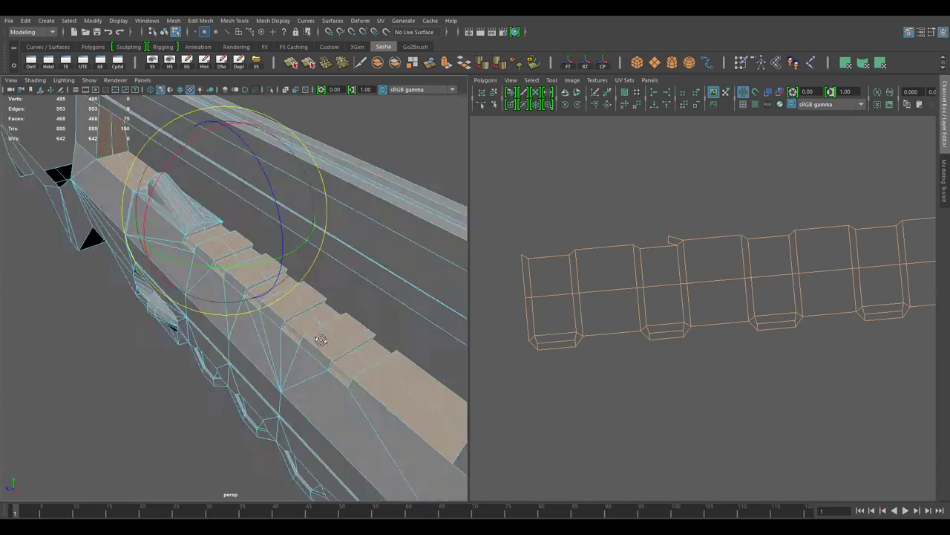
key(F8)
Step: Select a triangle face on the gun's side and duplicate the selected faces
key(a)
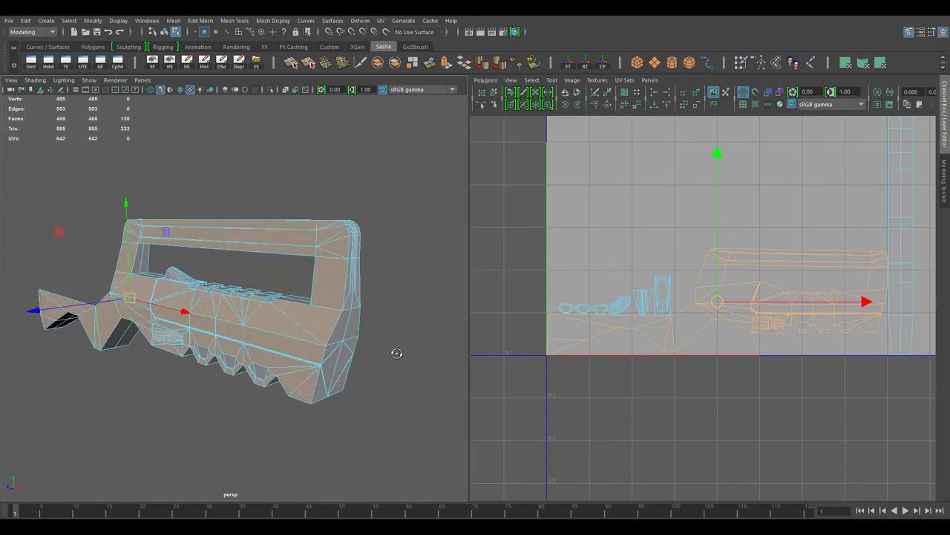
mouse_move(245, 335)
alt+mouse_down()
mouse_move(296, 400)
mouse_move(317, 399)
mouse_move(329, 308)
mouse_move(204, 275)
mouse_move(313, 140)
alt+mouse_up()
click(329, 307)
key(F8)
key(f)
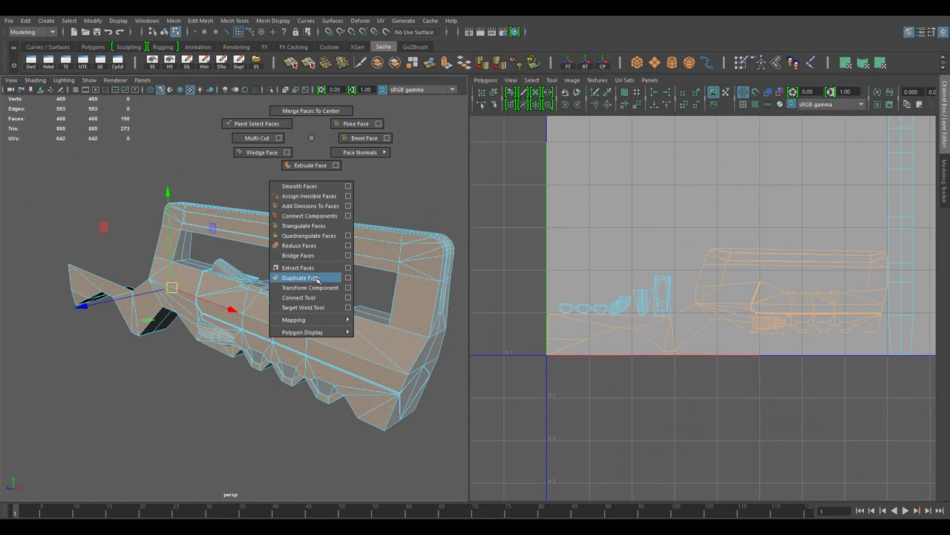
click(317, 277)
alt+drag(276, 244, 282, 308)
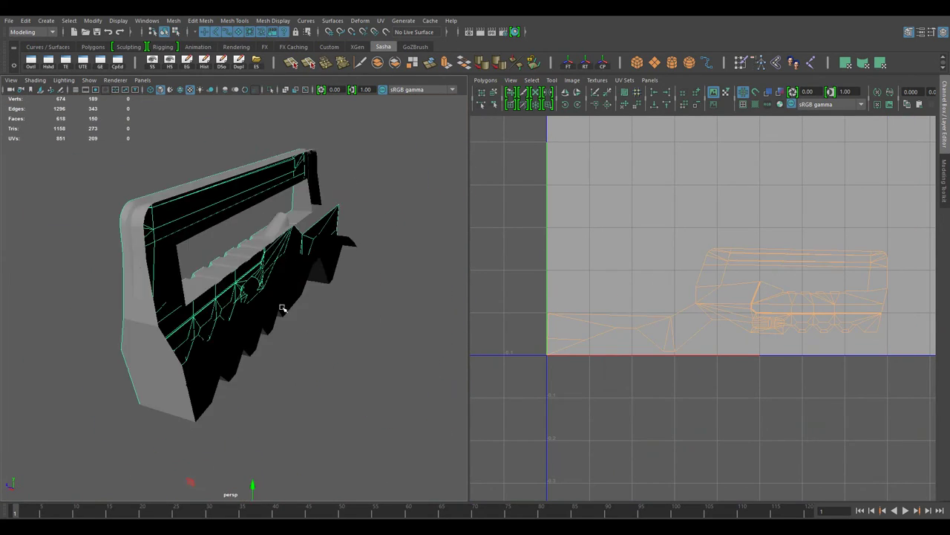
click(945, 149)
click(945, 119)
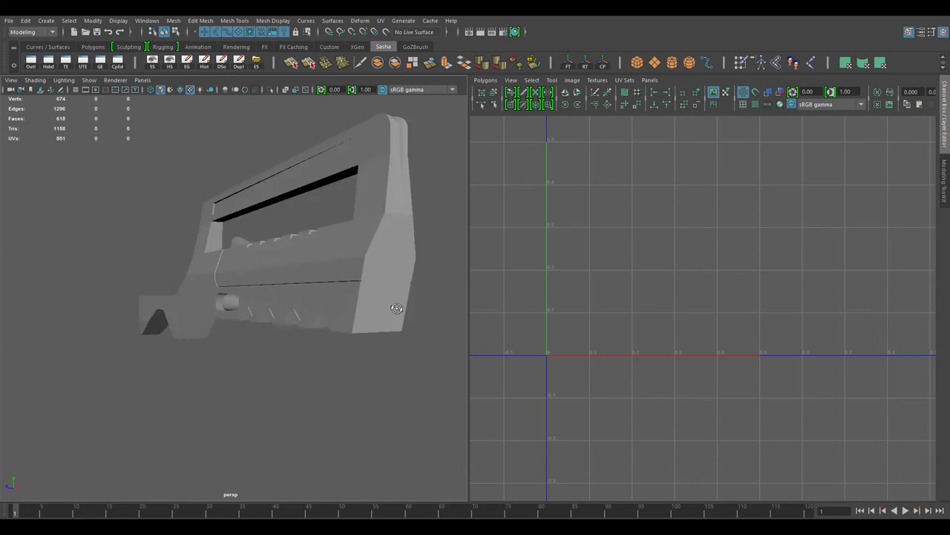
Step: Select the faces of the notched rail
alt+drag(208, 207, 275, 350)
scroll(206, 289, up, 3)
mouse_move(206, 289)
alt+mouse_down()
mouse_move(403, 275)
mouse_move(255, 340)
alt+mouse_up()
click(403, 275)
scroll(301, 329, down, 3)
scroll(247, 234, up, 5)
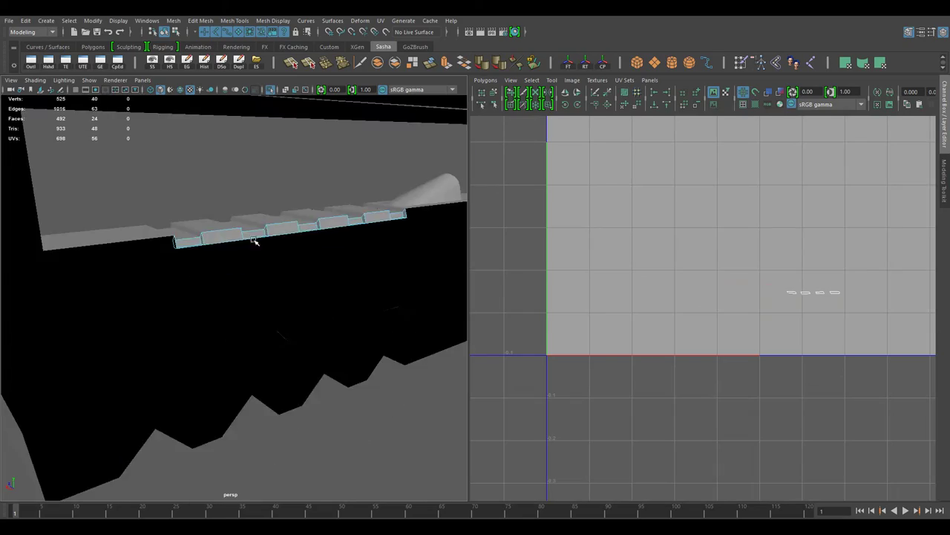
mouse_move(247, 233)
alt+mouse_down()
mouse_move(339, 273)
mouse_move(307, 270)
alt+mouse_up()
Step: Select the whole gun mesh and all of its UVs in the UV view
click(201, 305)
alt+drag(200, 305, 252, 194)
scroll(600, 329, down, 3)
right_drag(675, 213, 677, 222)
mouse_move(245, 245)
alt+mouse_down()
mouse_move(285, 364)
mouse_move(154, 276)
alt+mouse_up()
scroll(285, 364, up, 5)
scroll(154, 275, down, 3)
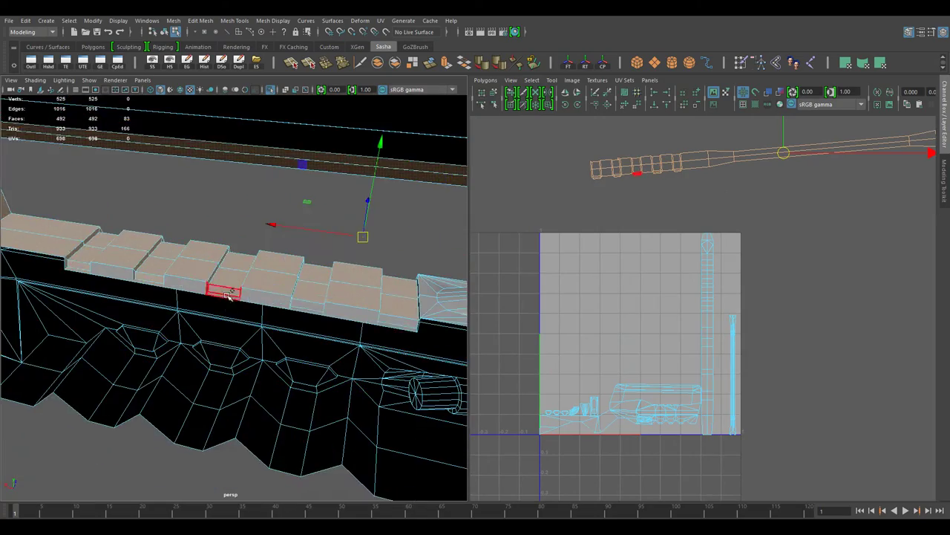
Step: Project planar UVs onto the rail faces and select the resulting UV shell
mouse_move(398, 321)
alt+mouse_down()
mouse_move(399, 299)
mouse_move(343, 159)
alt+mouse_up()
shift+right_drag(344, 159, 380, 223)
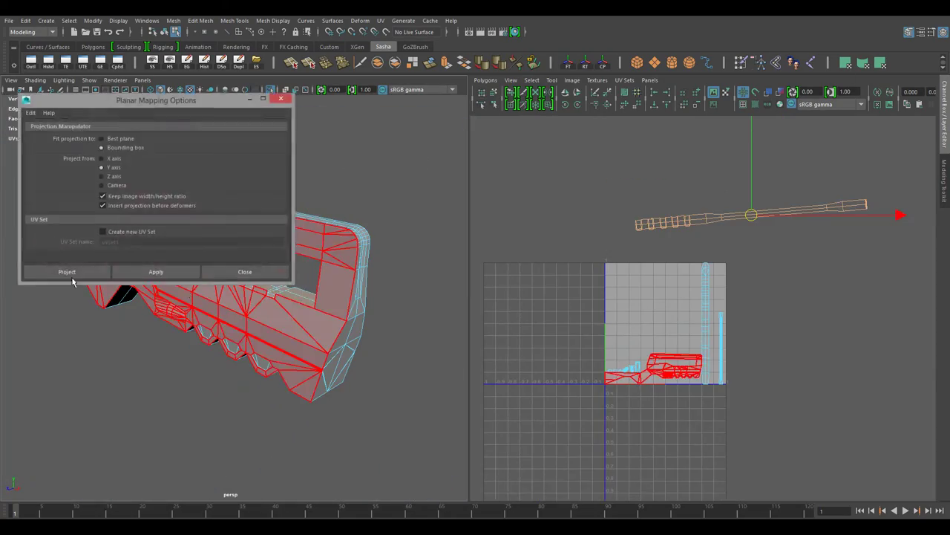
click(63, 272)
scroll(292, 304, up, 5)
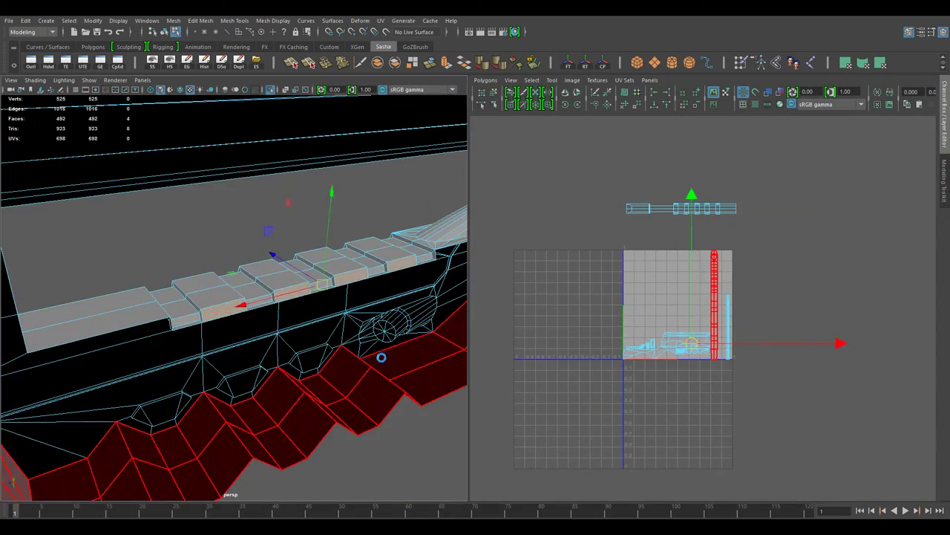
scroll(381, 356, down, 4)
mouse_move(381, 357)
alt+mouse_down()
mouse_move(387, 370)
mouse_move(349, 320)
alt+mouse_up()
scroll(677, 202, up, 3)
click(677, 207)
Step: Weld the notched rail's stray vertices and select the rail's faces
shift+right_drag(654, 245, 610, 275)
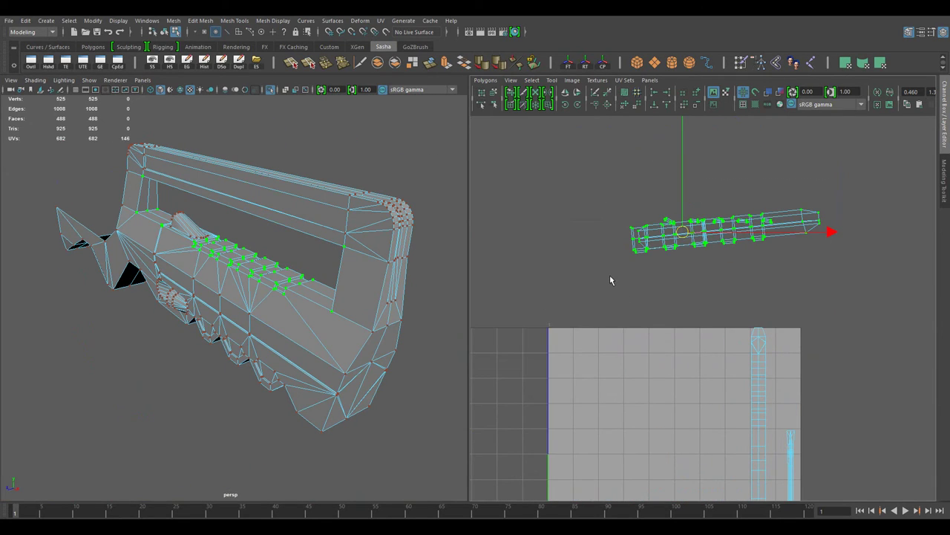
scroll(609, 274, down, 1)
right_drag(634, 159, 593, 155)
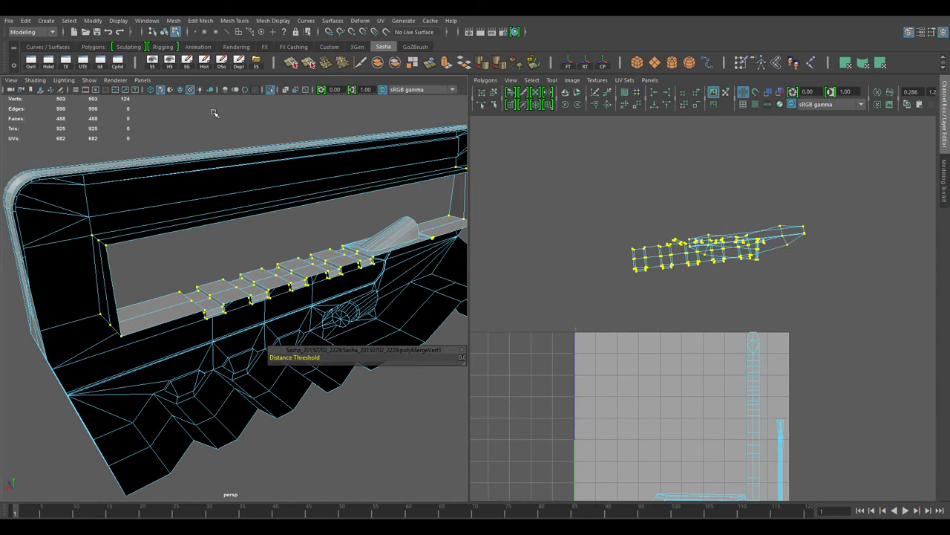
right_drag(256, 249, 262, 300)
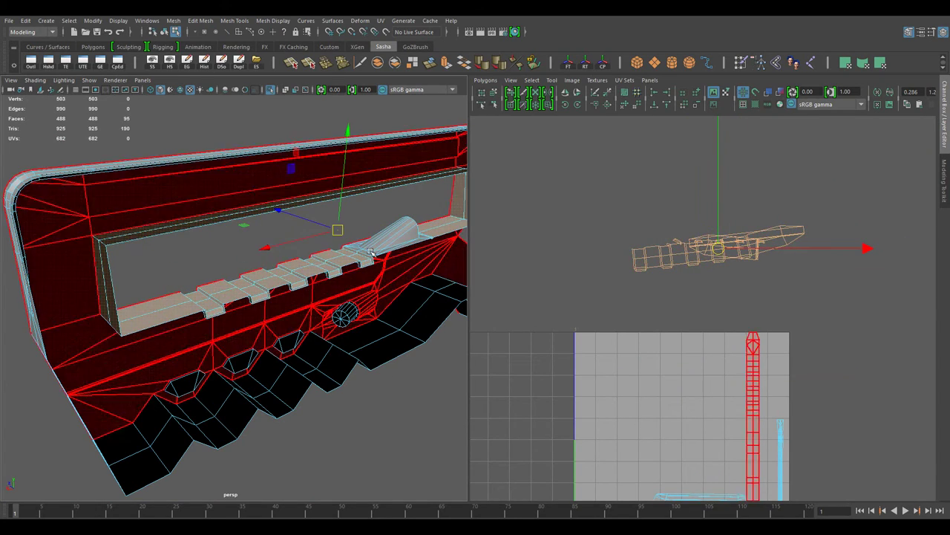
Step: Planar-map the rail faces and rotate the UV shell 90° to stand vertical
click(75, 269)
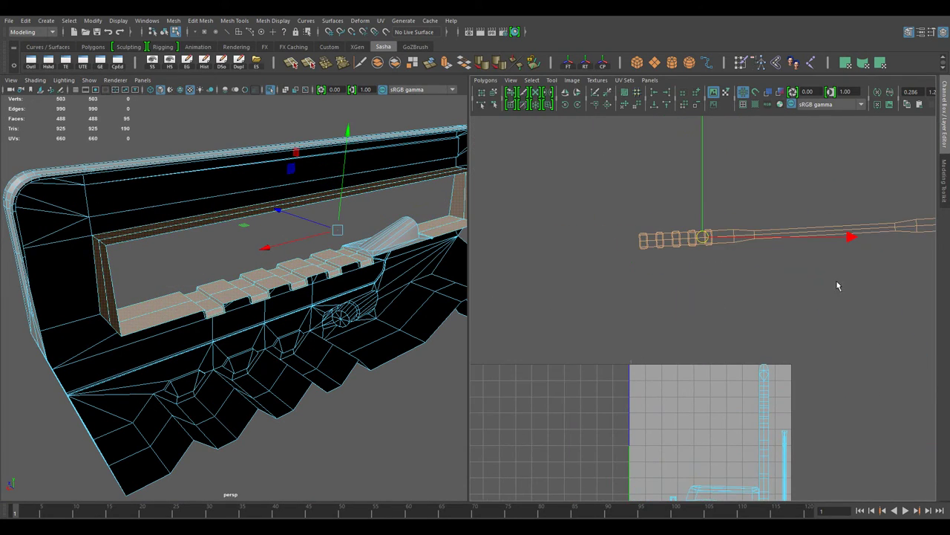
key(e)
drag(836, 280, 528, 390)
scroll(816, 450, up, 5)
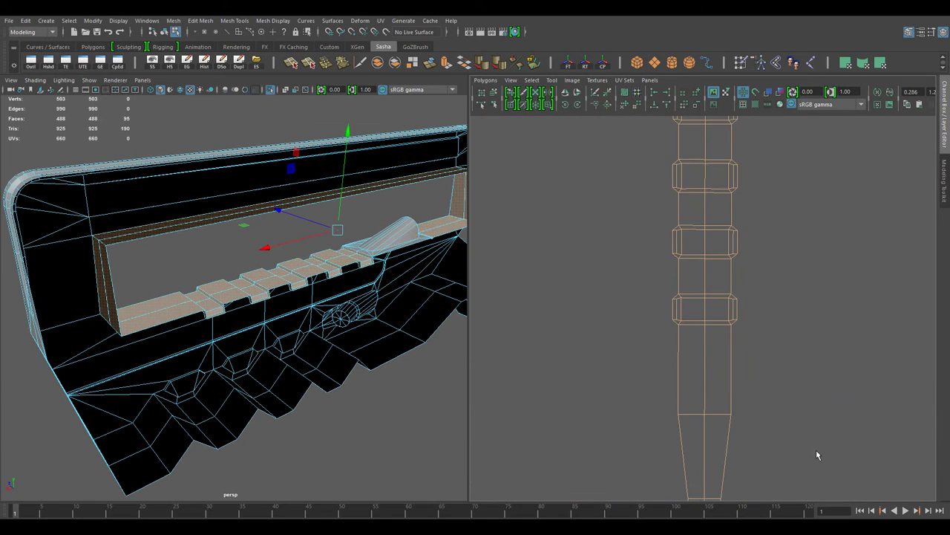
scroll(799, 247, up, 5)
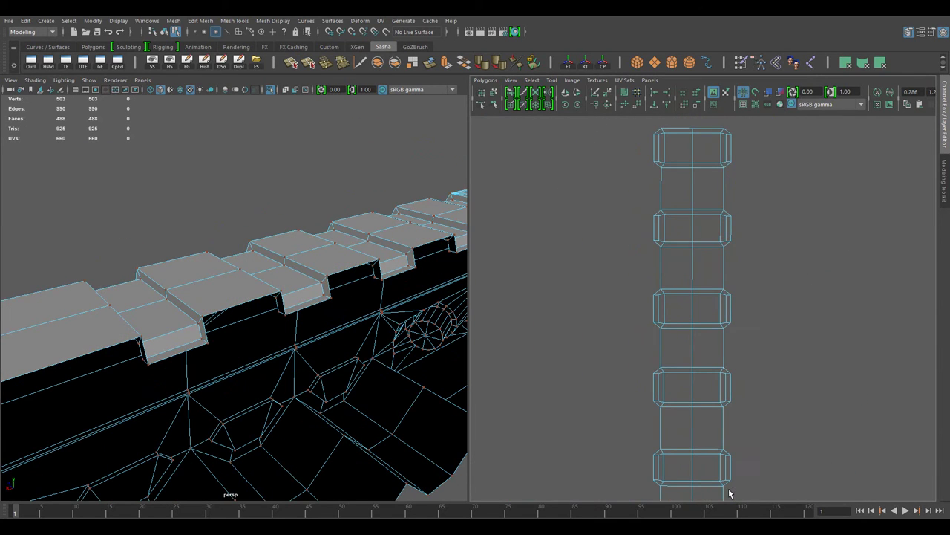
Step: Normalize the rail's UVs into 0–1 space and optimize the shell to reduce distortion
right_drag(512, 181, 561, 280)
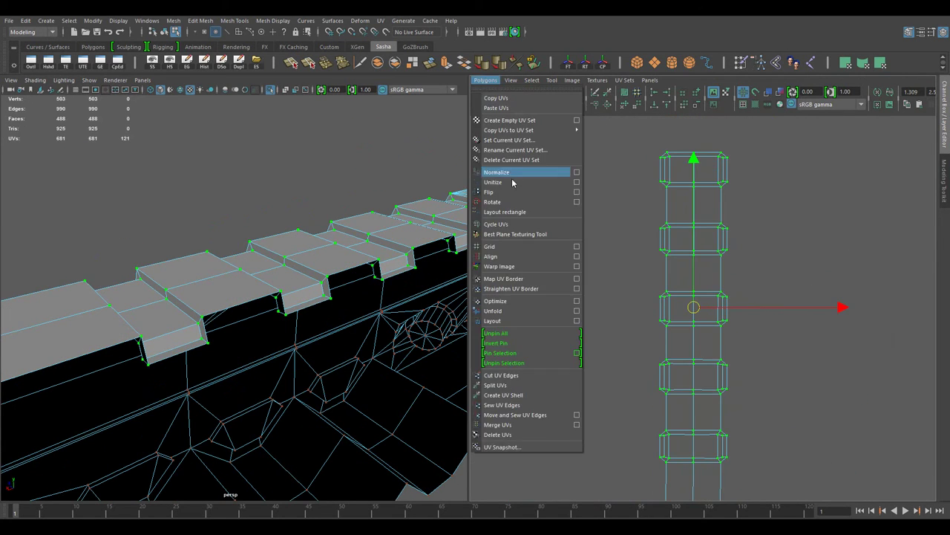
drag(629, 343, 743, 446)
right_drag(520, 297, 564, 304)
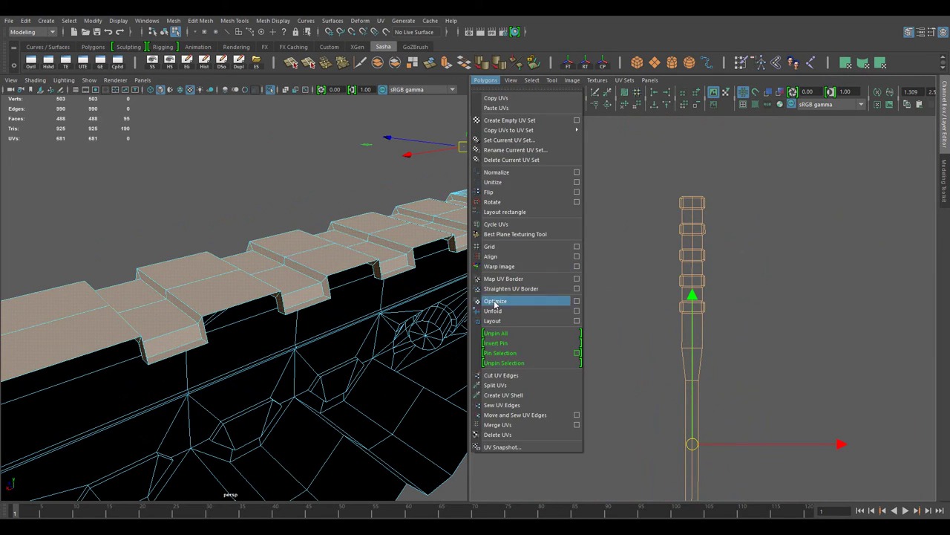
click(665, 361)
key(f)
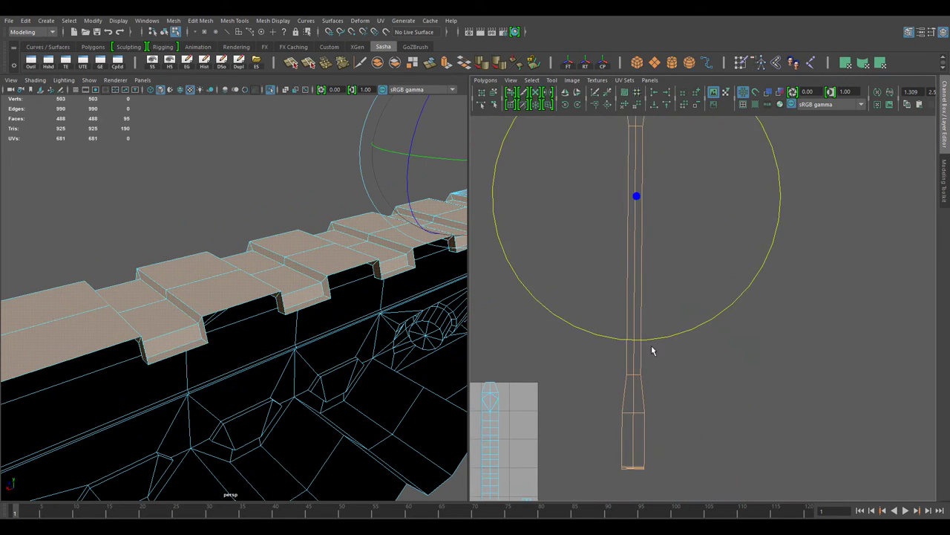
scroll(631, 312, up, 5)
Step: Place the rail shell along the 0–1 left edge and select the gun body's side faces
alt+drag(185, 282, 394, 275)
click(655, 324)
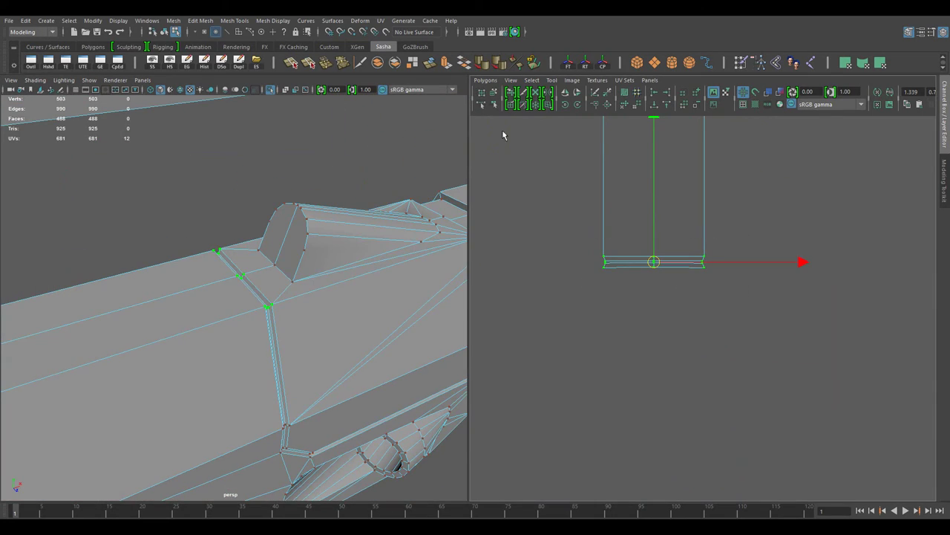
right_drag(502, 134, 520, 312)
scroll(631, 307, down, 5)
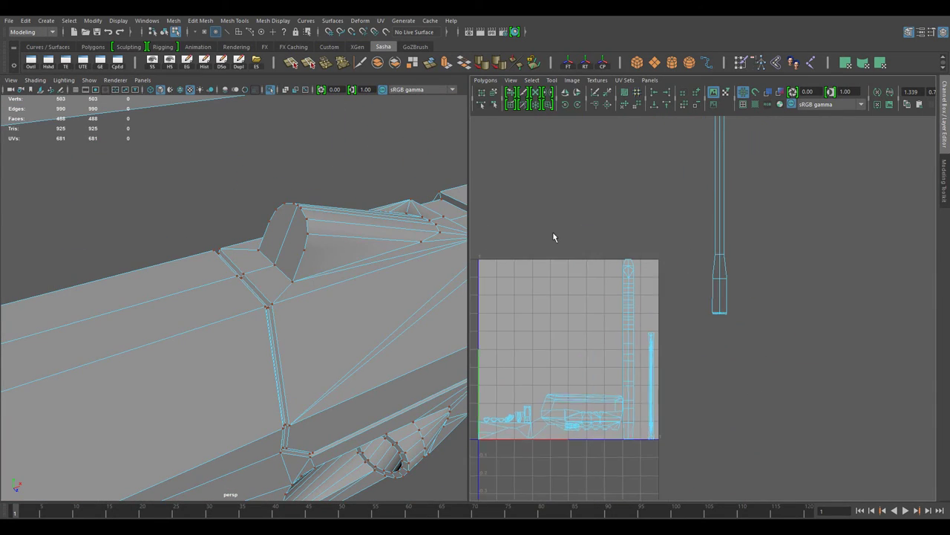
scroll(568, 340, up, 3)
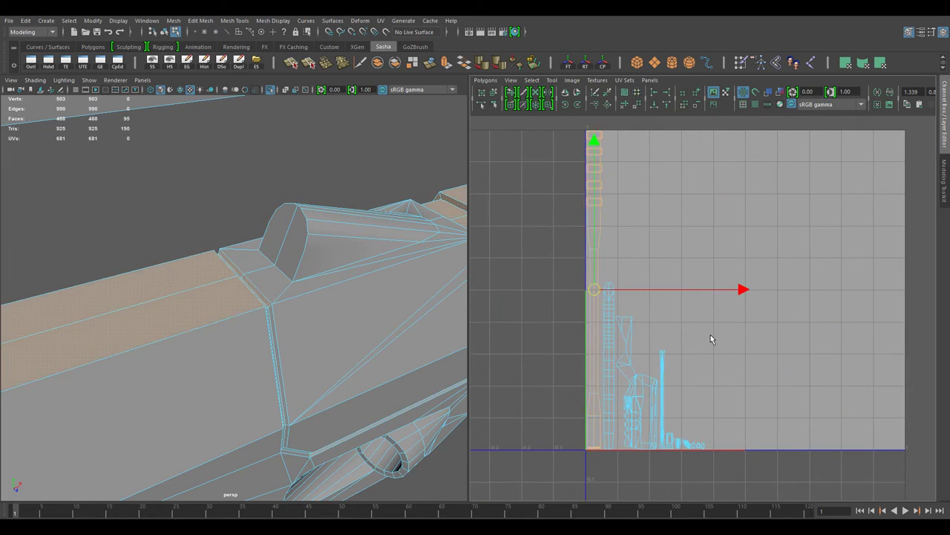
click(730, 216)
mouse_move(327, 349)
alt+mouse_down()
mouse_move(274, 358)
mouse_move(329, 215)
alt+mouse_up()
Step: Planar-project the gun body's side faces into one large UV shell and return to object mode
shift+right_drag(329, 215, 367, 326)
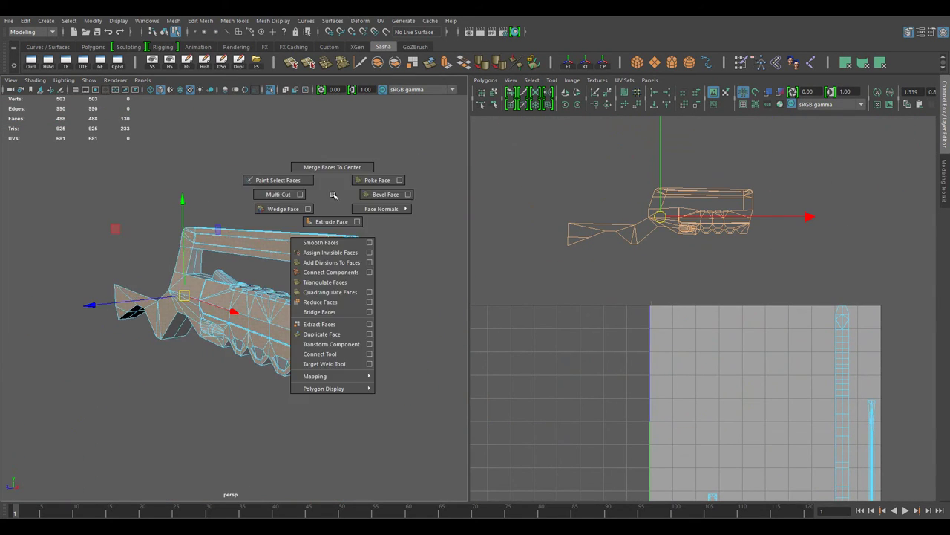
click(65, 274)
key(f)
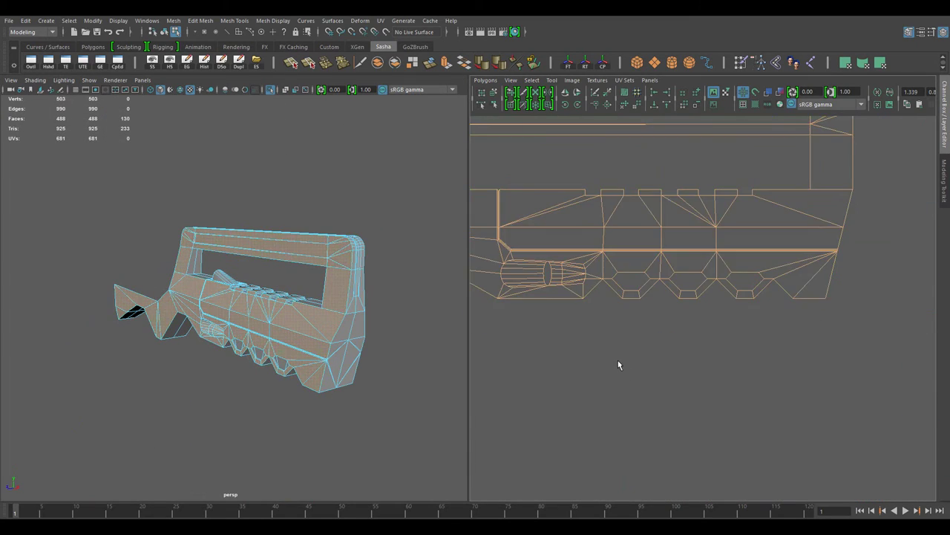
key(F8)
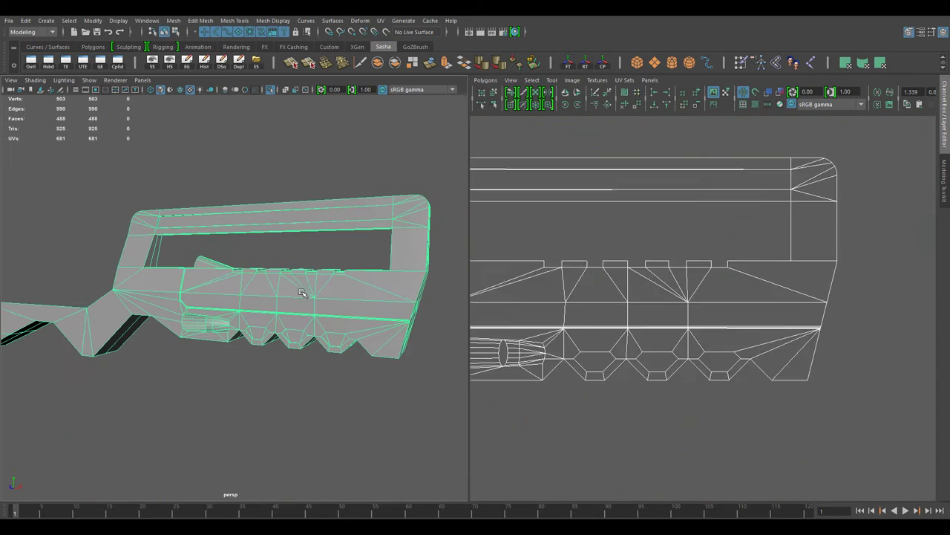
scroll(618, 269, up, 3)
scroll(619, 269, up, 1)
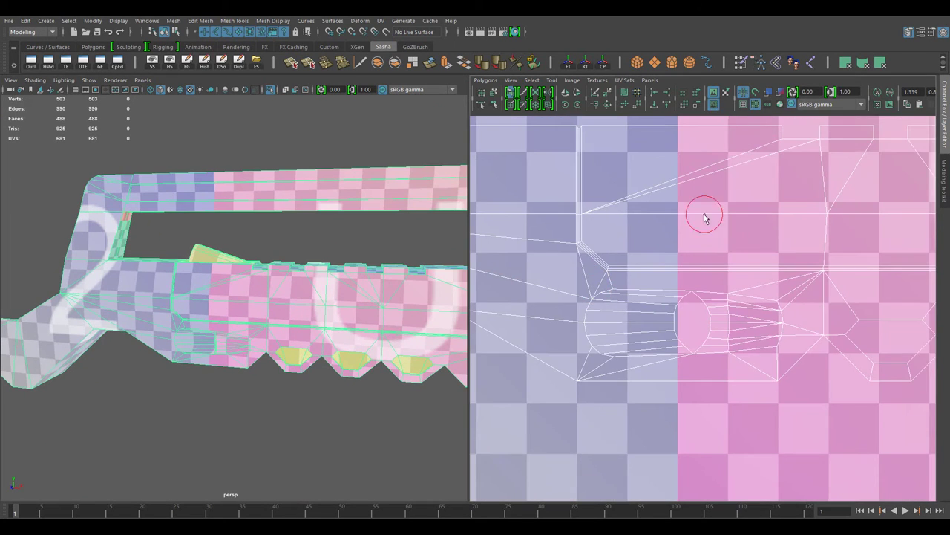
Step: Check the whole gun under the UV checker texture and save the scene
key(f)
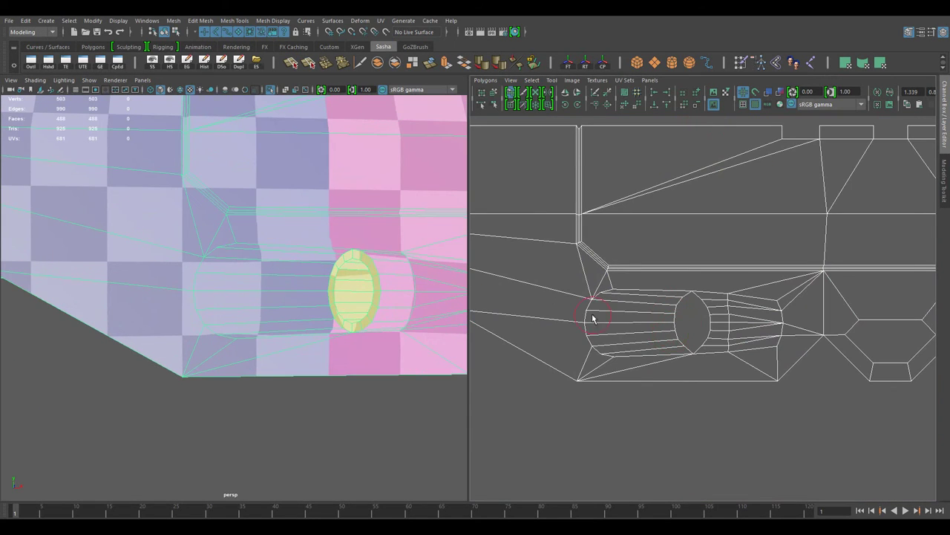
scroll(250, 323, down, 3)
alt+drag(250, 324, 191, 252)
scroll(733, 295, down, 3)
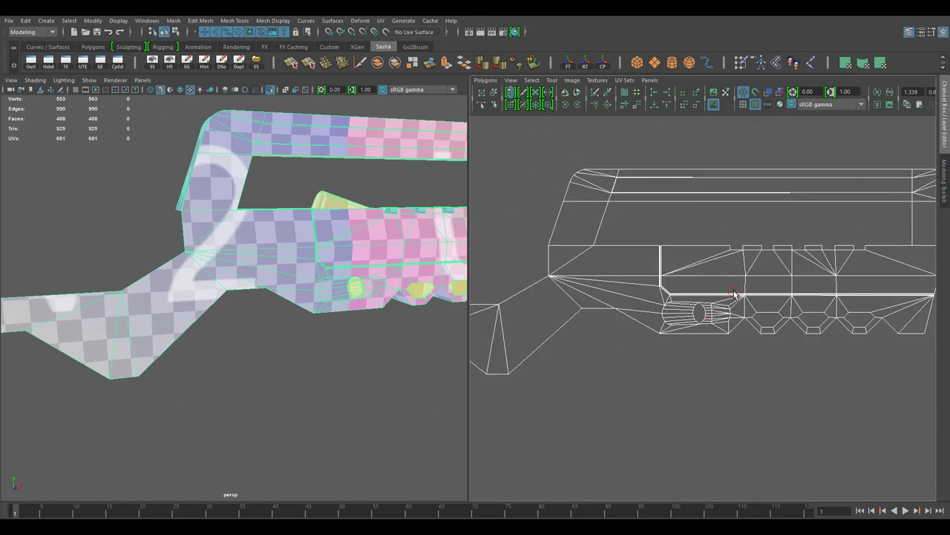
scroll(734, 295, up, 5)
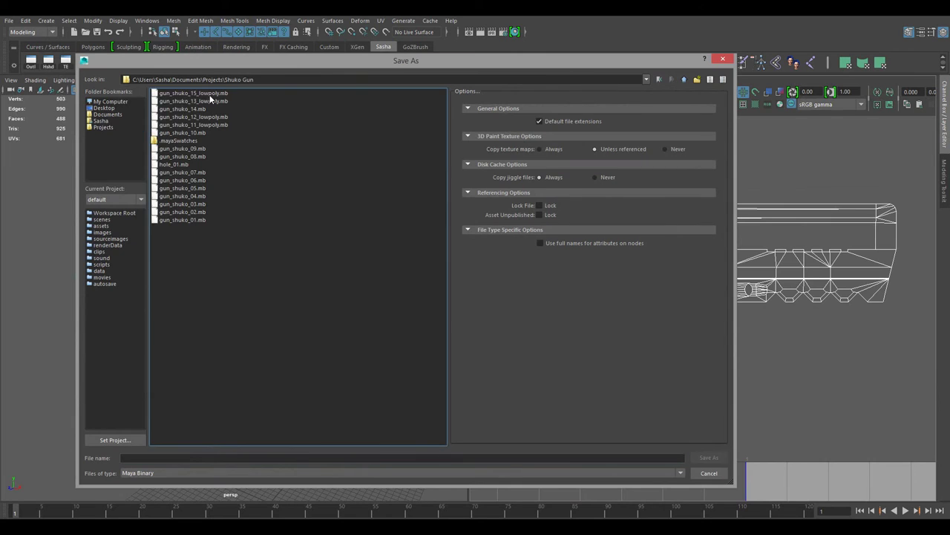
key(Return)
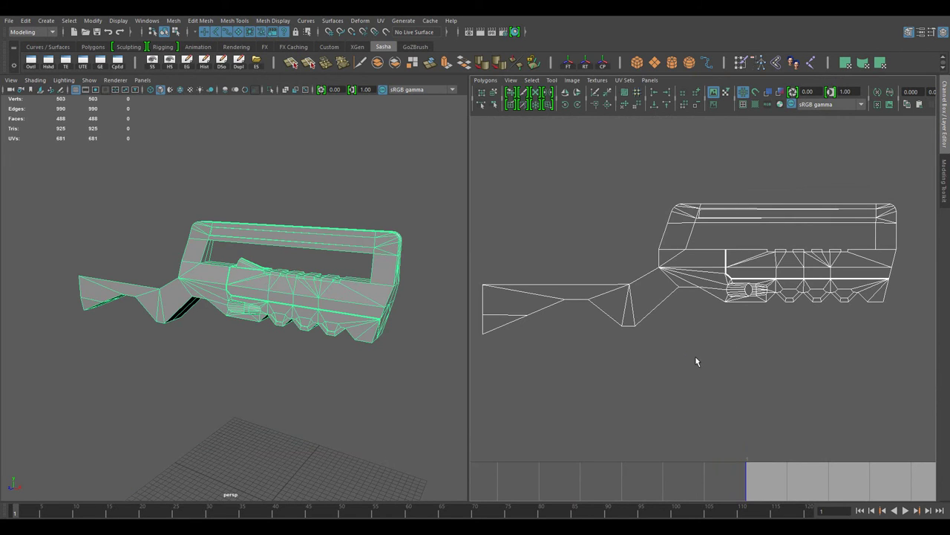
alt+right_drag(697, 362, 821, 403)
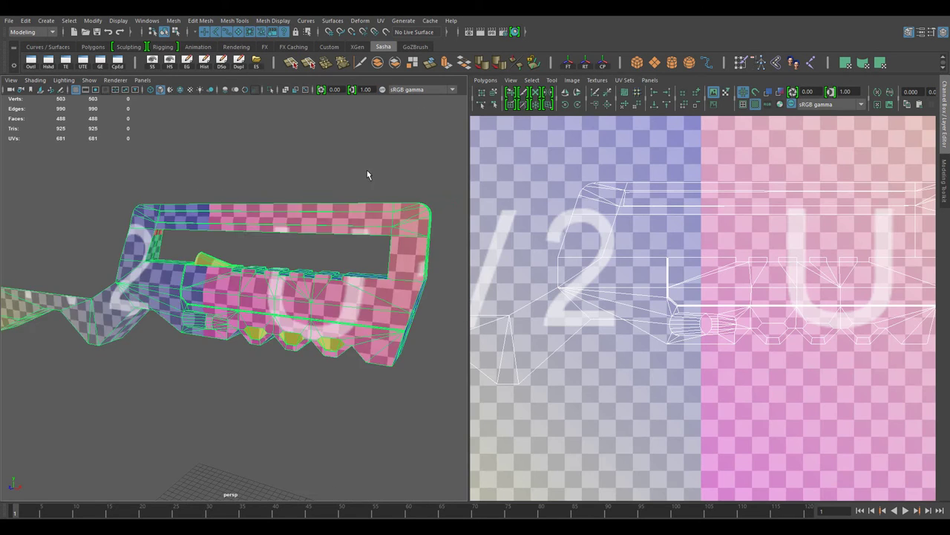
Step: Hide the UV checker image behind the gun body's UV layout
alt+drag(371, 172, 297, 344)
scroll(613, 329, down, 3)
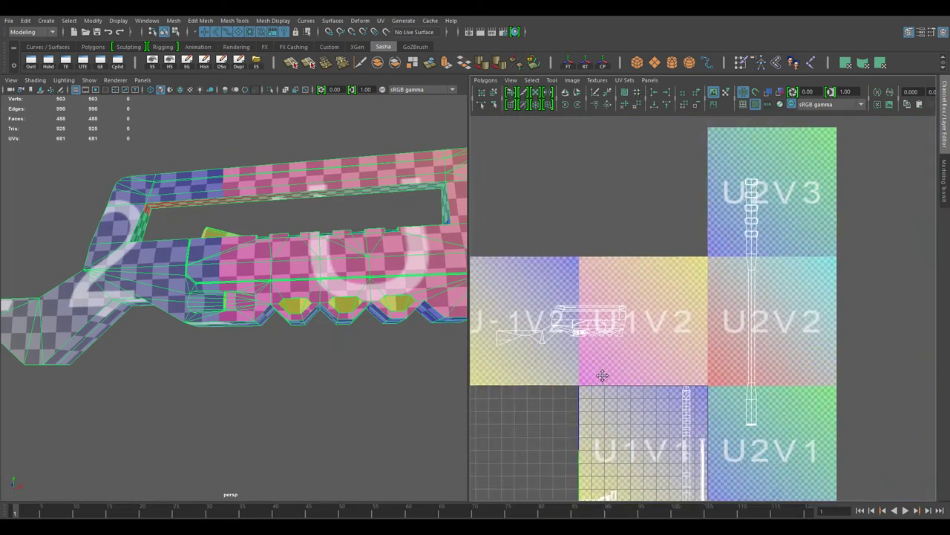
scroll(603, 373, up, 4)
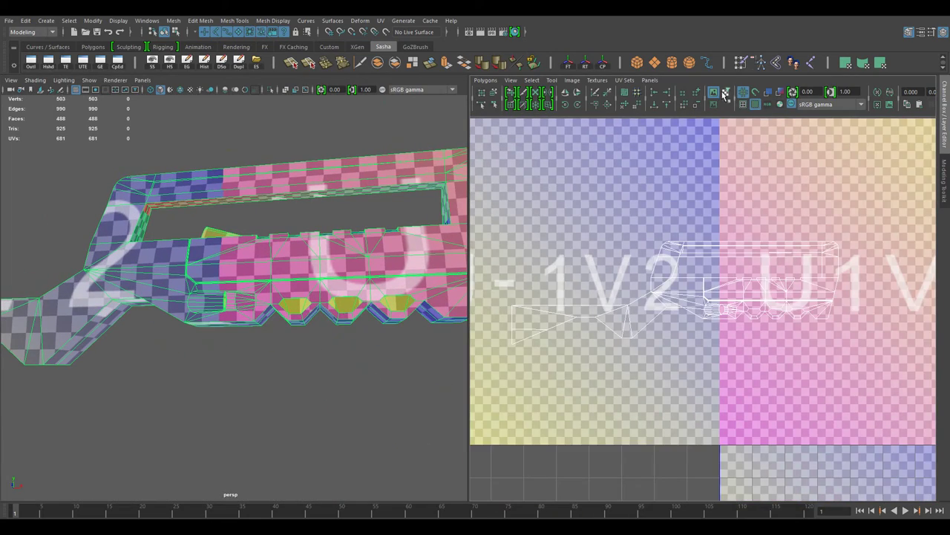
click(744, 105)
scroll(274, 305, up, 5)
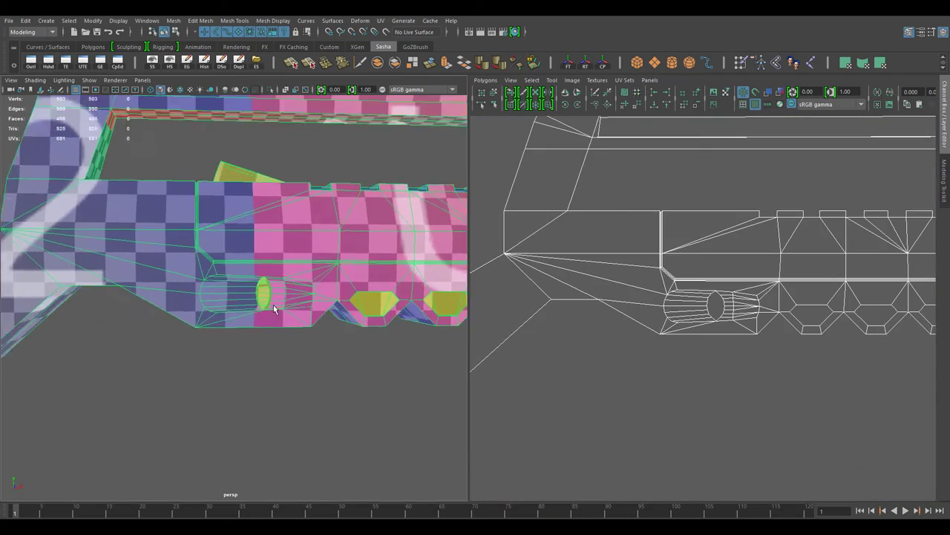
scroll(273, 304, up, 5)
click(485, 80)
click(488, 98)
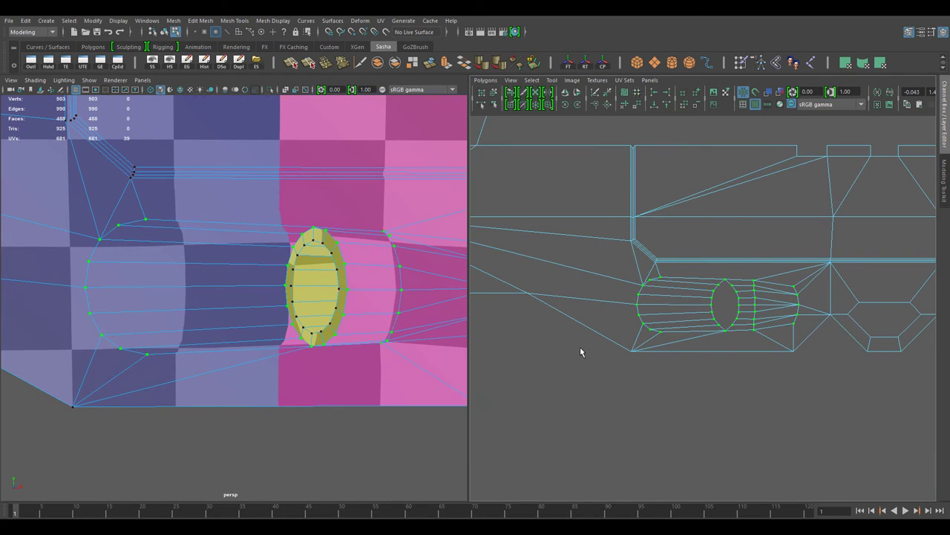
Step: Select the gun body's border UVs and nudge them slightly up and left
scroll(750, 373, down, 2)
alt+drag(416, 327, 335, 346)
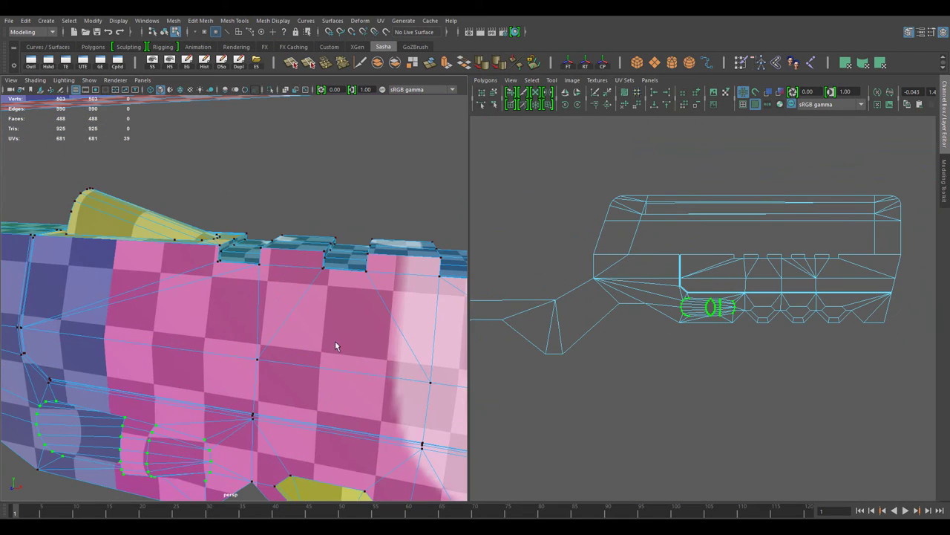
scroll(297, 206, down, 3)
alt+drag(297, 206, 193, 229)
scroll(656, 308, up, 4)
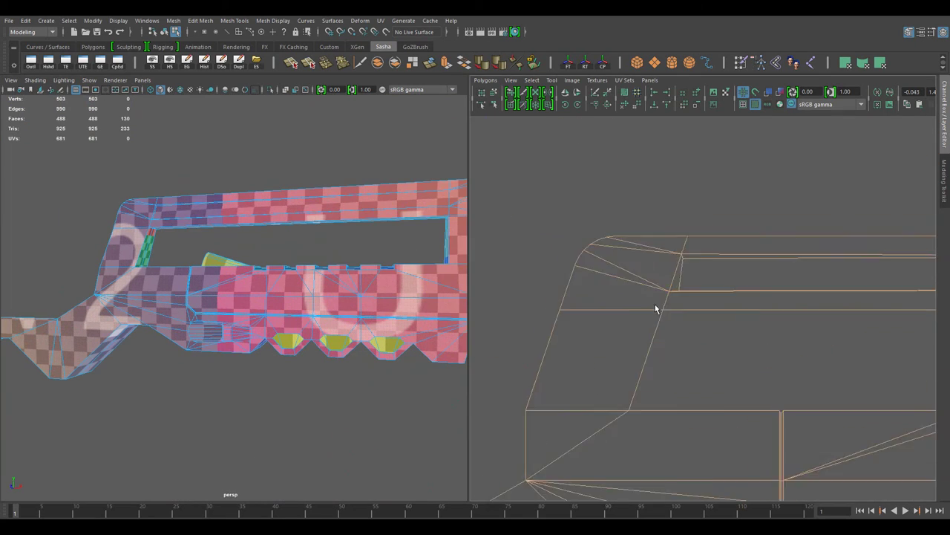
drag(773, 207, 646, 329)
middle_drag(521, 306, 510, 304)
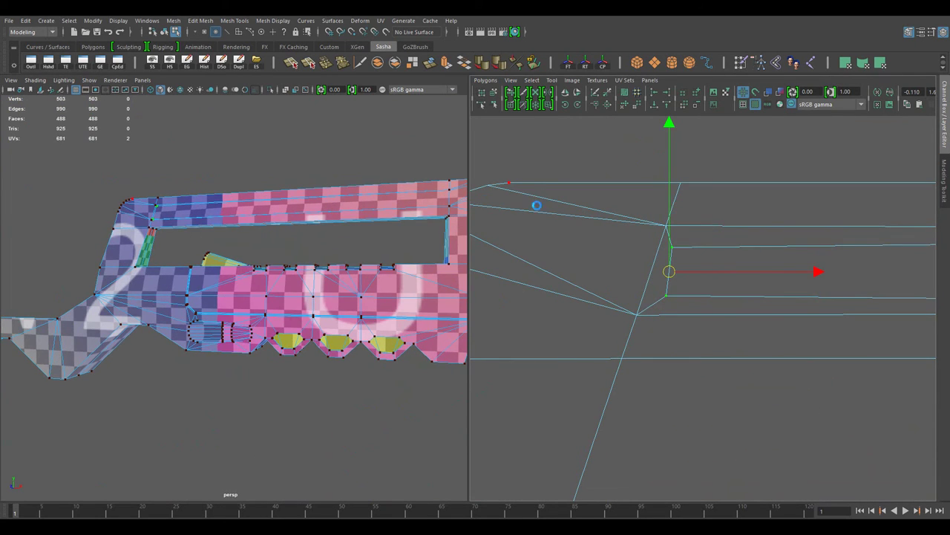
scroll(590, 335, down, 2)
scroll(314, 334, down, 3)
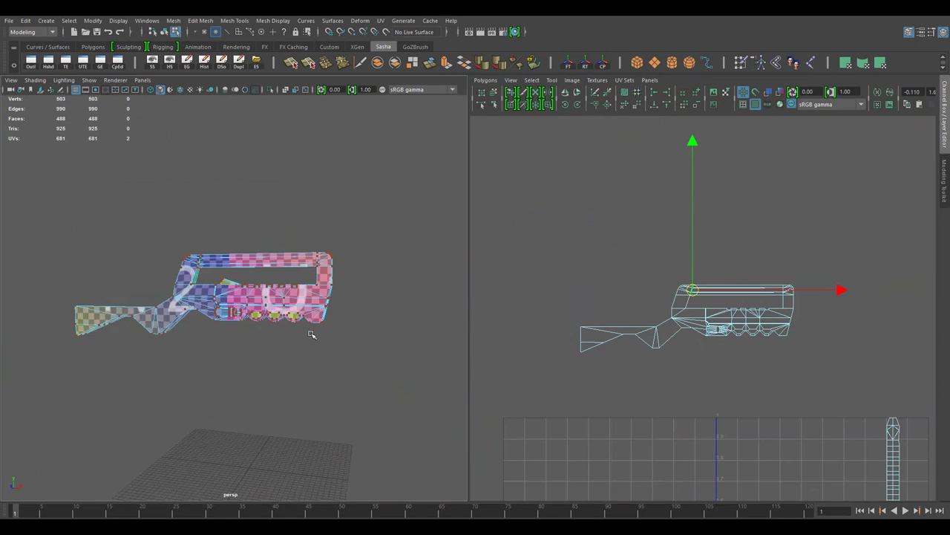
key(F8)
scroll(314, 333, up, 3)
scroll(322, 245, up, 4)
scroll(297, 280, up, 3)
scroll(685, 324, up, 4)
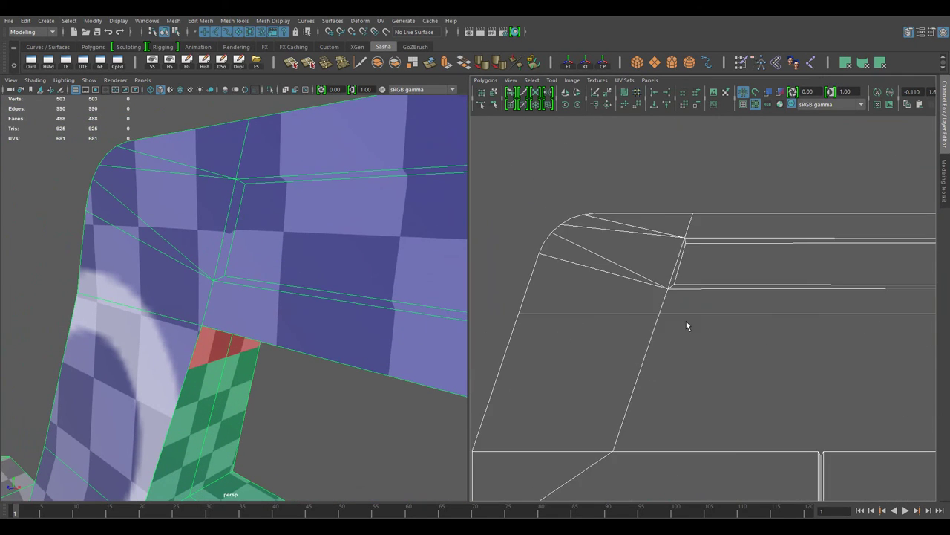
Step: Straighten and reposition the kinked UVs at the grip corner
right_drag(680, 251, 717, 261)
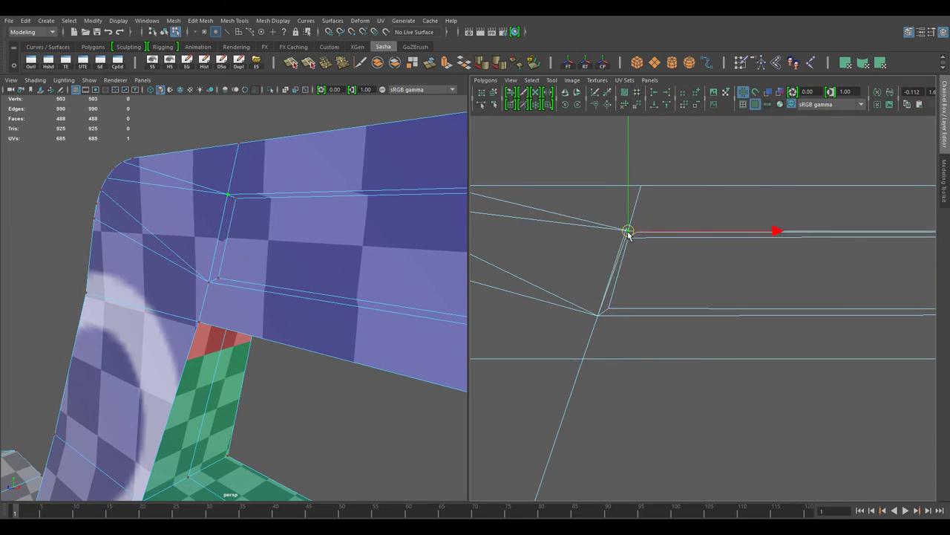
scroll(668, 318, up, 3)
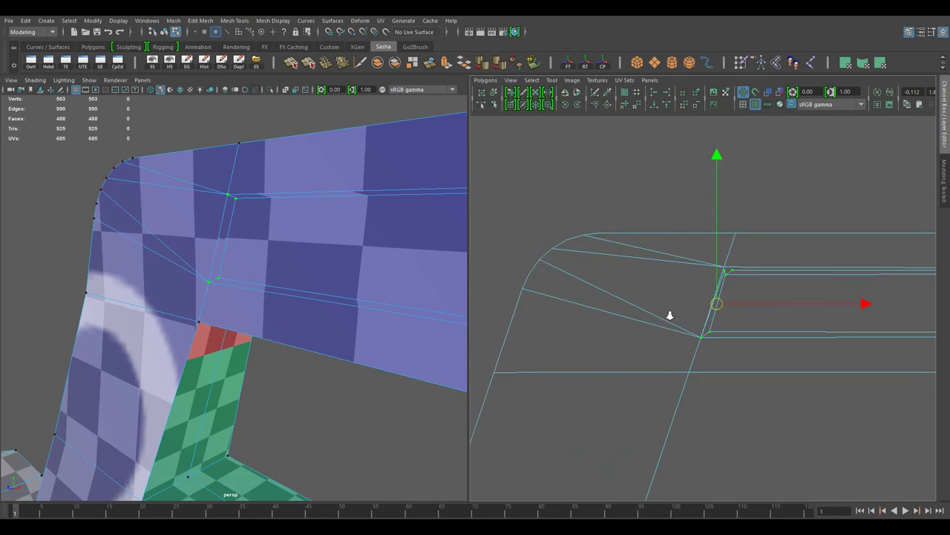
shift+click(699, 350)
alt+middle_drag(700, 351, 631, 346)
drag(707, 233, 668, 270)
right_drag(668, 270, 572, 234)
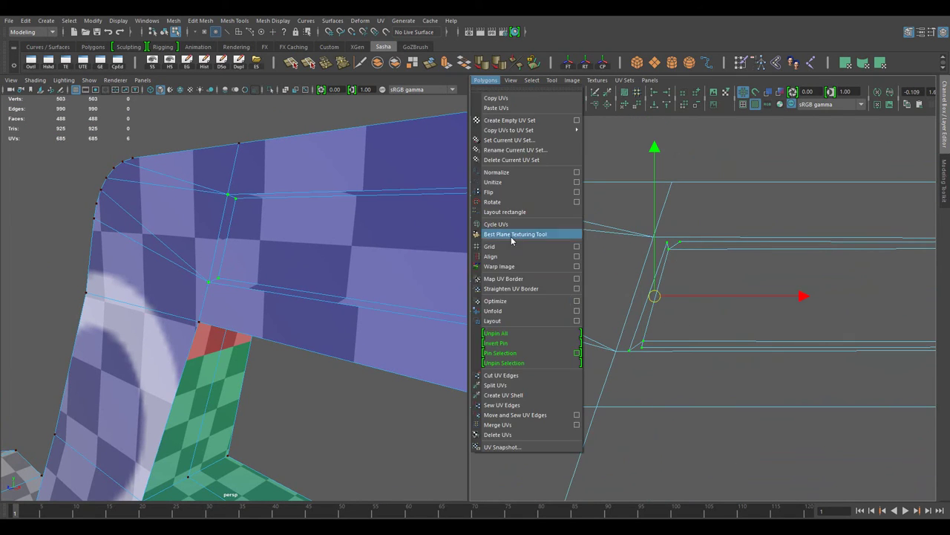
scroll(255, 344, up, 2)
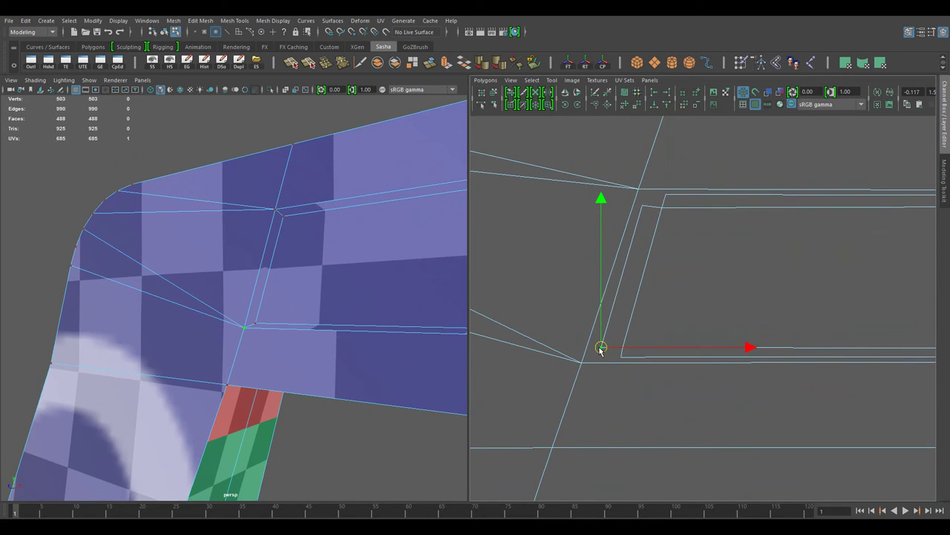
Step: Align the inner-corner UVs and their neighbours into a straight line
click(621, 357)
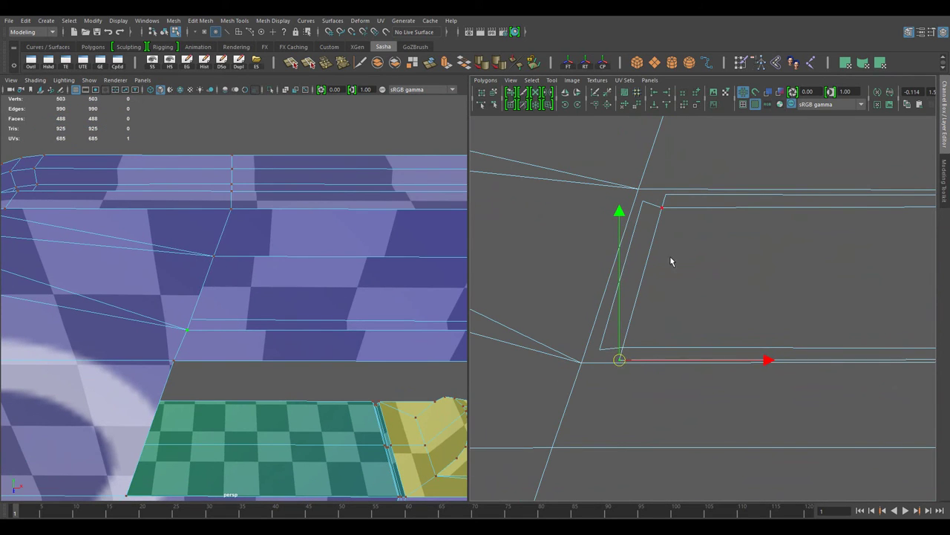
click(642, 236)
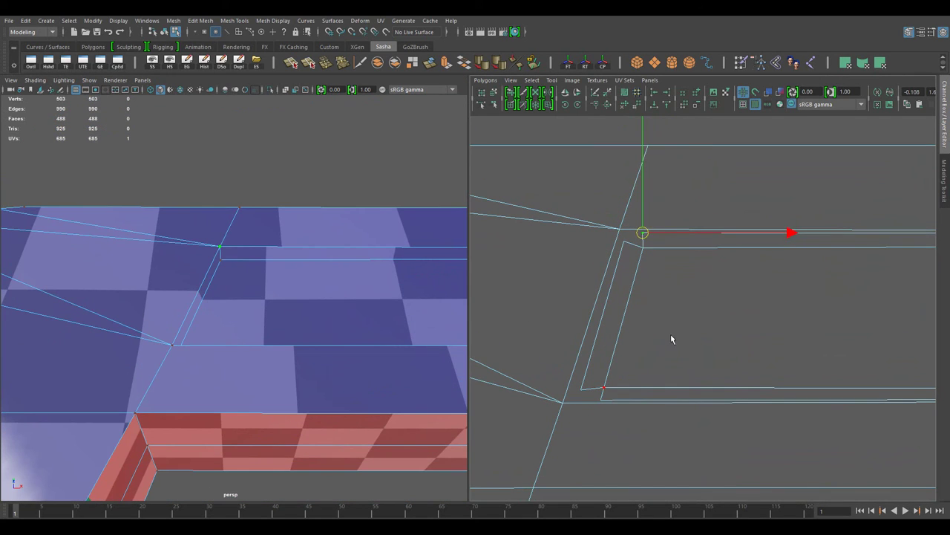
scroll(672, 340, down, 2)
key(shift+period)
key(a)
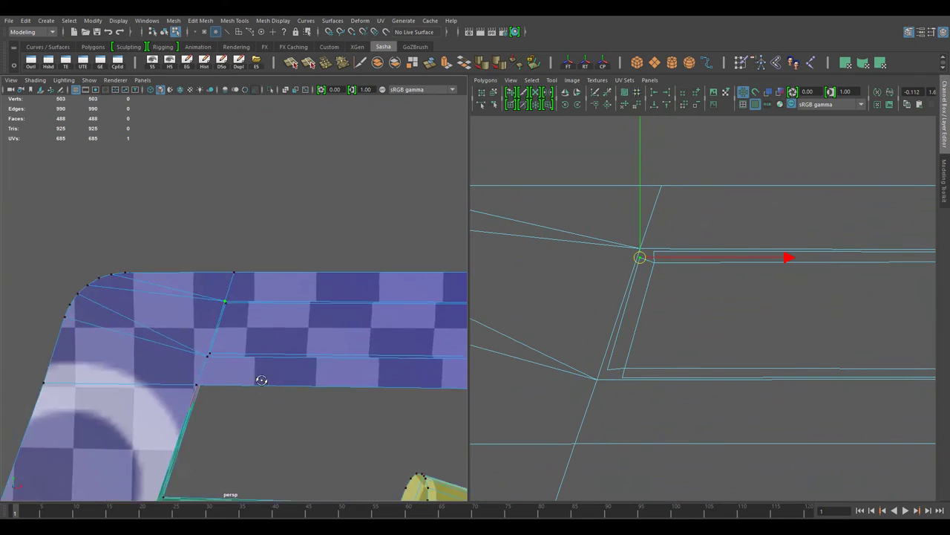
scroll(626, 329, down, 3)
scroll(618, 365, up, 2)
scroll(722, 425, up, 3)
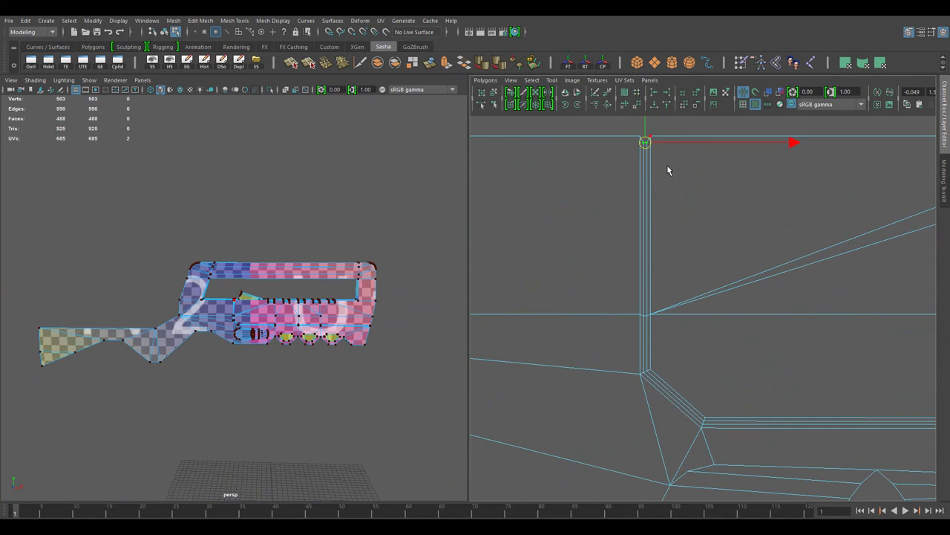
click(485, 80)
click(519, 301)
scroll(651, 322, up, 2)
scroll(608, 427, down, 2)
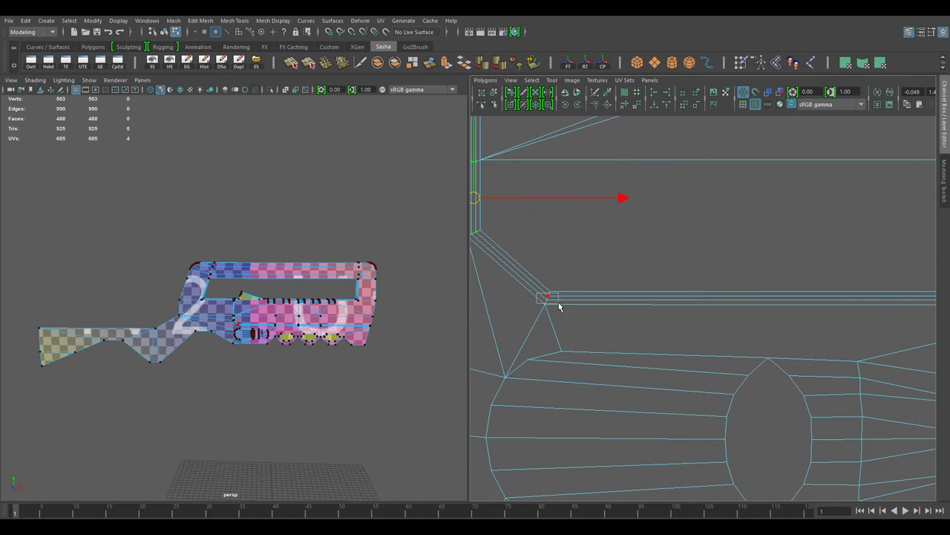
Step: Straighten the UV border at the band intersection
alt+middle_drag(556, 303, 630, 288)
scroll(701, 269, up, 3)
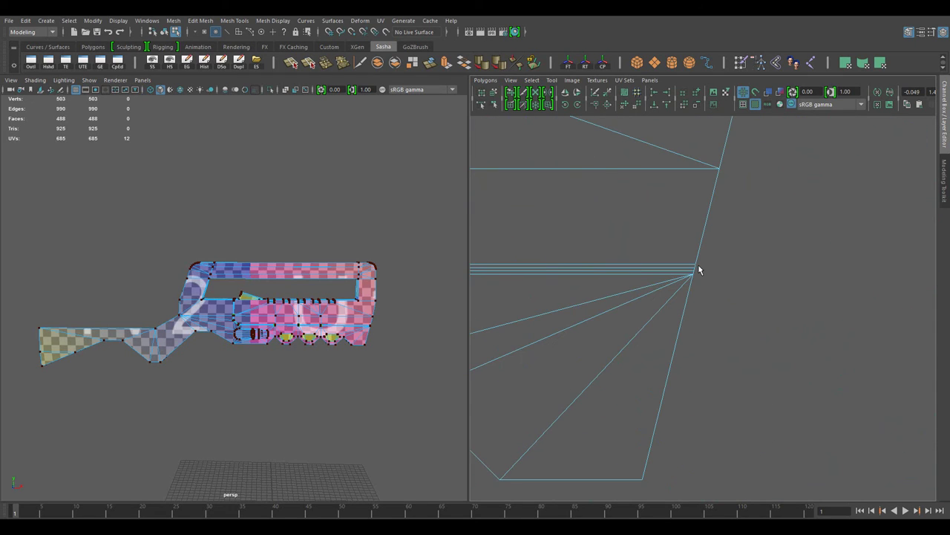
click(486, 79)
click(496, 289)
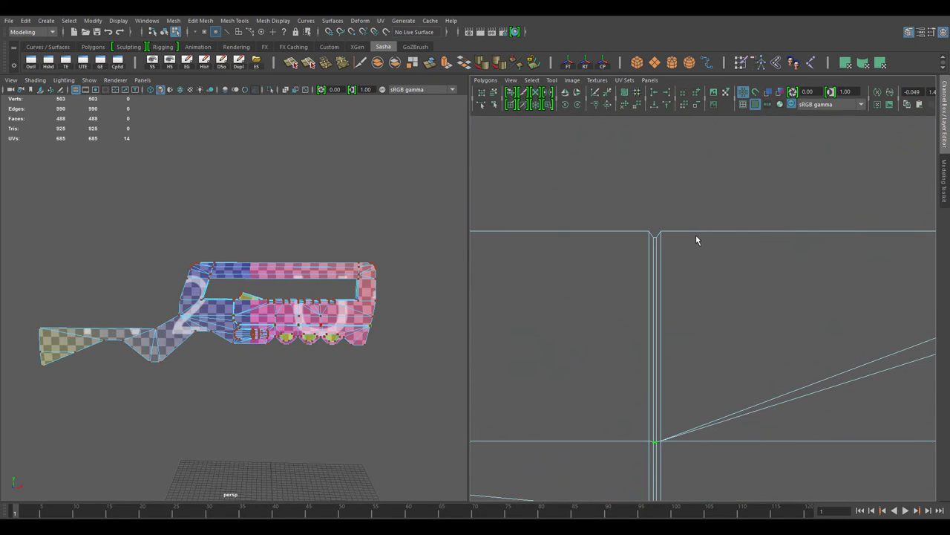
scroll(696, 234, down, 3)
scroll(246, 313, down, 3)
right_drag(691, 230, 696, 202)
Step: Rotate the small trapezoid UV shells upright
scroll(579, 382, up, 5)
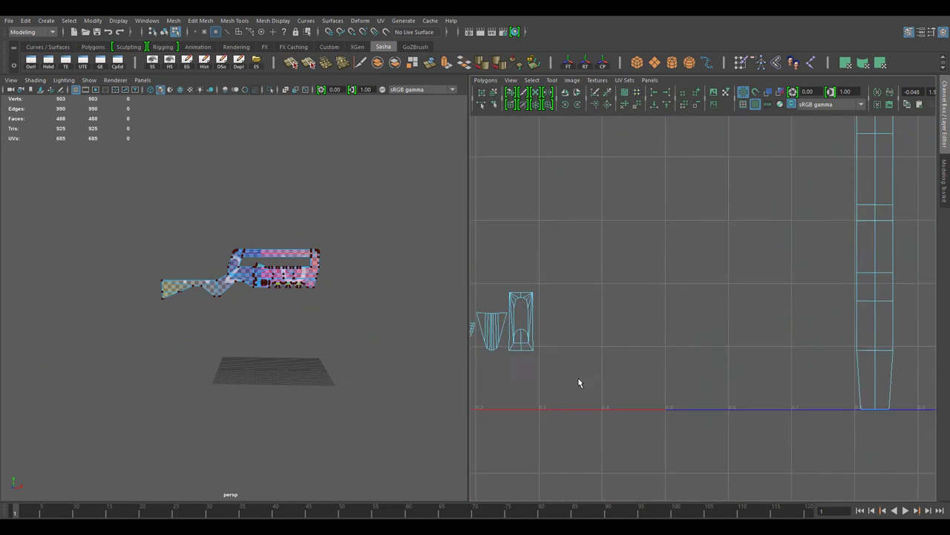
scroll(812, 413, up, 3)
click(483, 86)
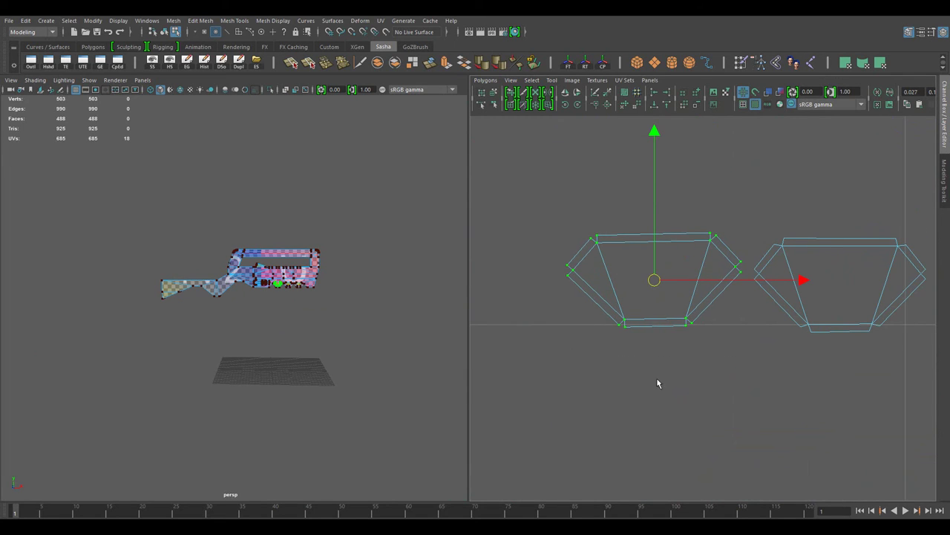
key(e)
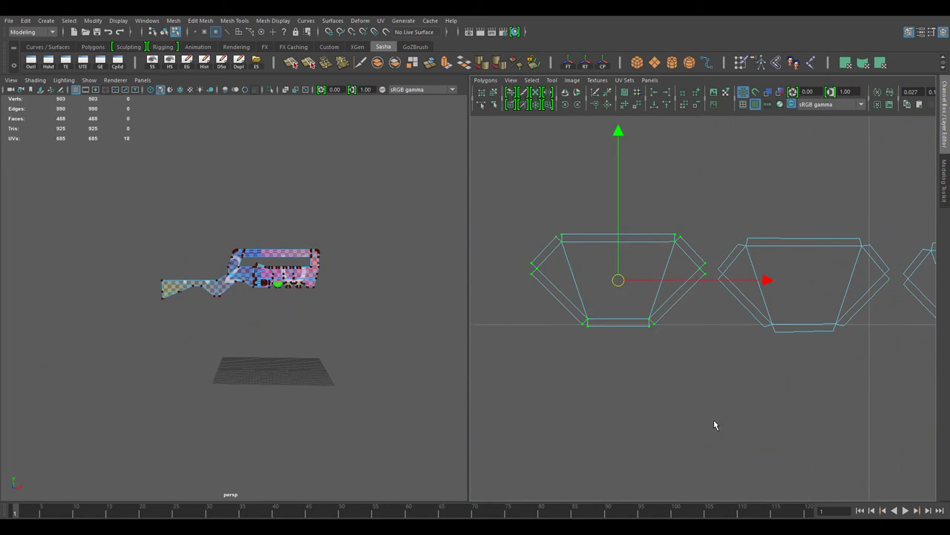
drag(501, 202, 516, 246)
key(e)
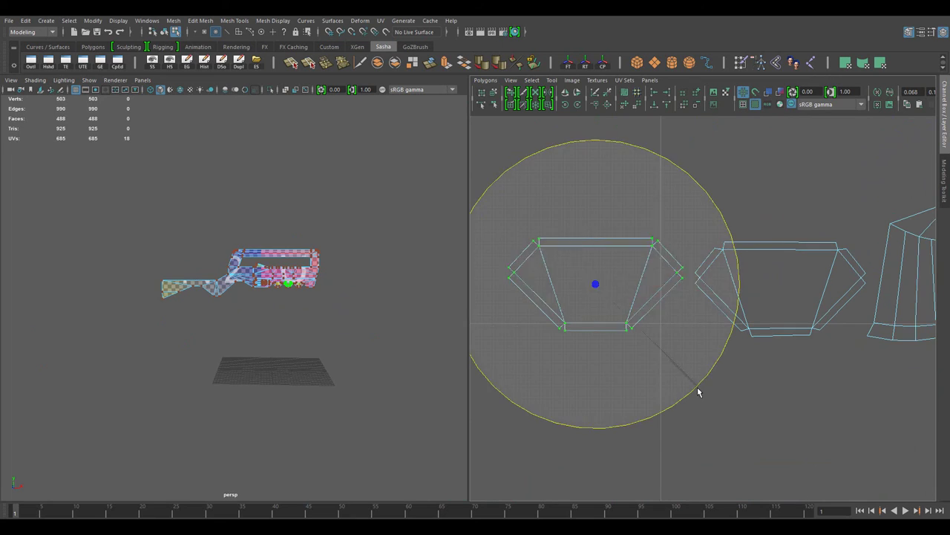
scroll(627, 369, up, 2)
mouse_move(545, 179)
mouse_down()
mouse_move(775, 392)
mouse_move(738, 402)
mouse_up()
key(e)
scroll(780, 397, down, 2)
key(ctrl+z)
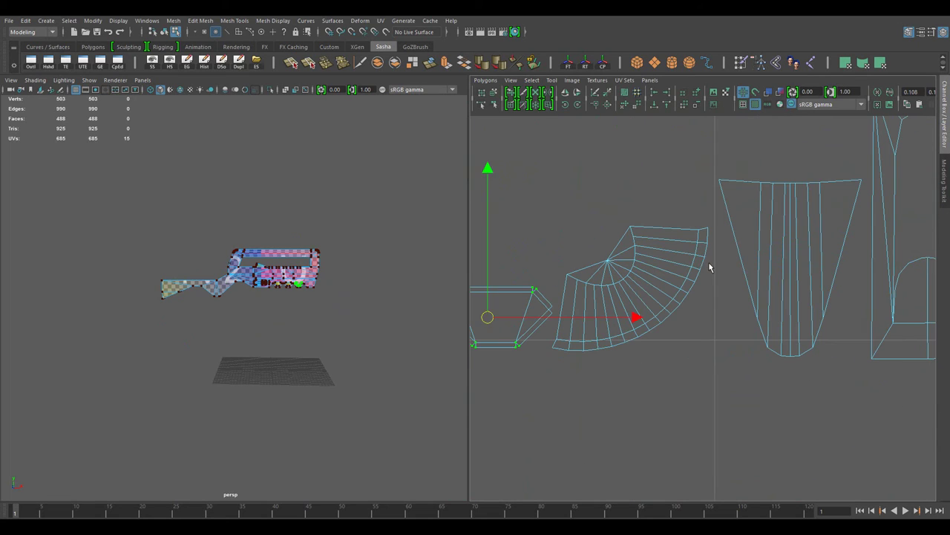
Step: Planar-map the round barrel-end muzzle faces
key(f)
key(f)
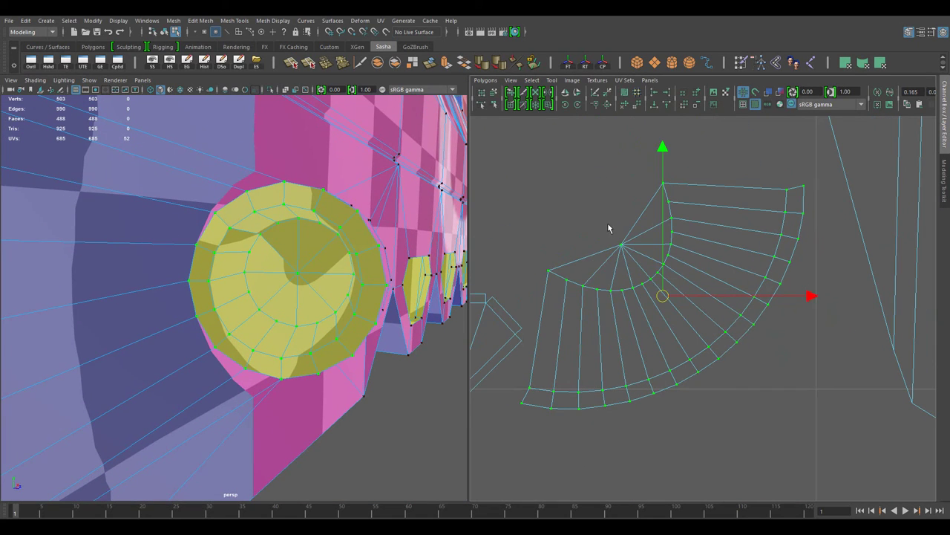
right_drag(609, 247, 603, 257)
click(67, 273)
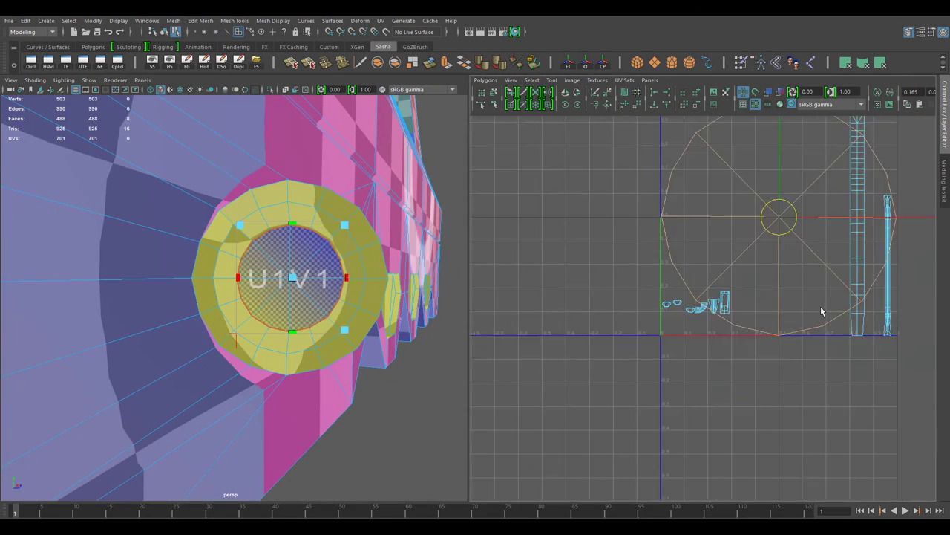
Step: Select the curved strip UV shell and bring up the Optimize UVs settings
scroll(617, 238, up, 3)
scroll(619, 233, up, 3)
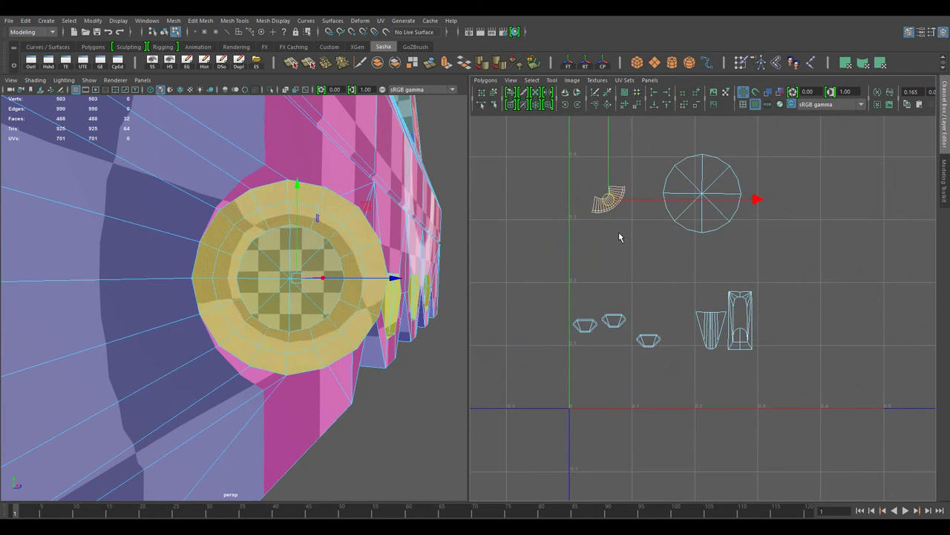
scroll(614, 243, up, 3)
click(614, 243)
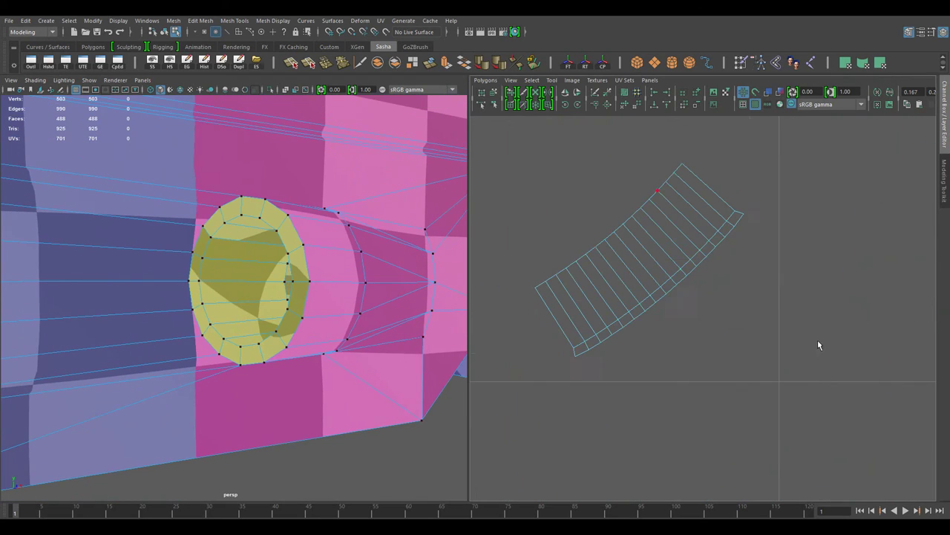
shift+right_drag(587, 376, 573, 301)
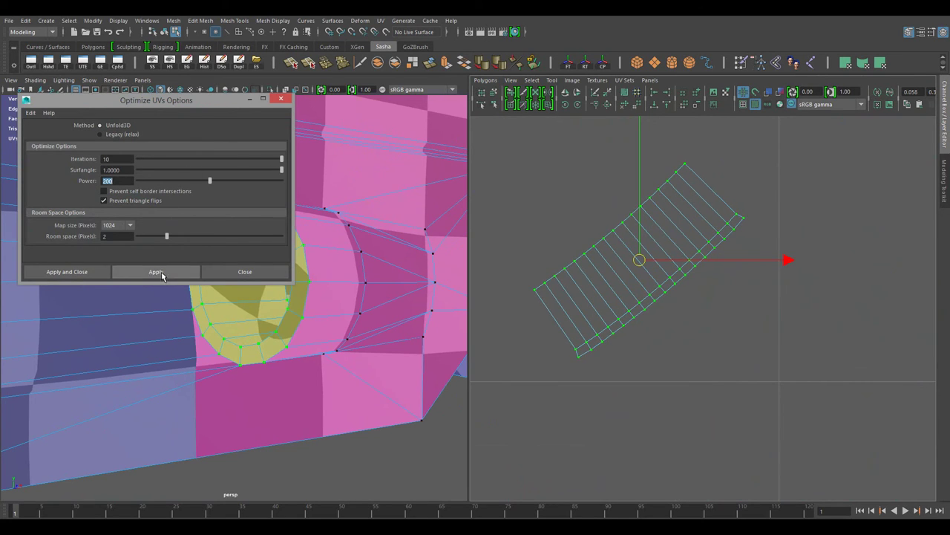
Step: Optimize the curved strip's UVs, then inspect the UV shells and gun body
click(178, 271)
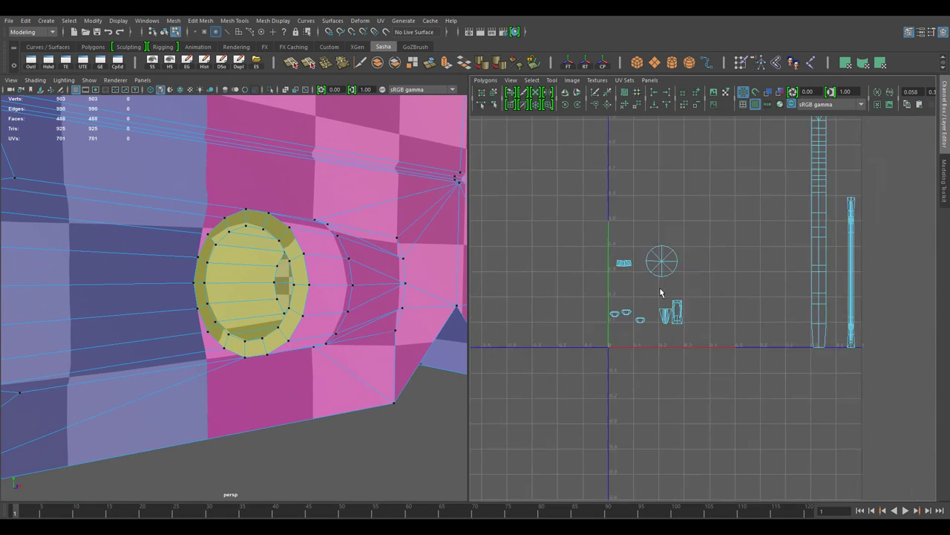
scroll(661, 293, up, 5)
drag(616, 206, 751, 381)
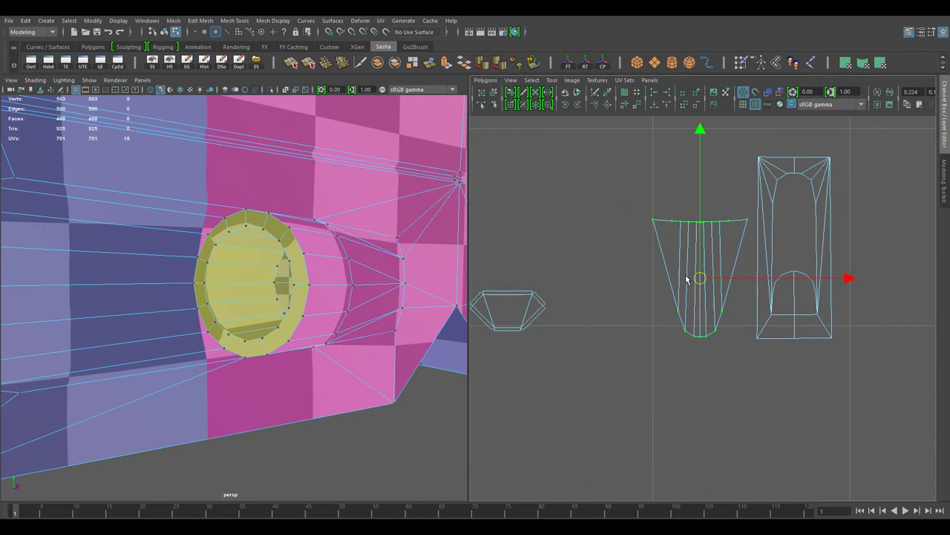
click(715, 371)
scroll(632, 339, down, 3)
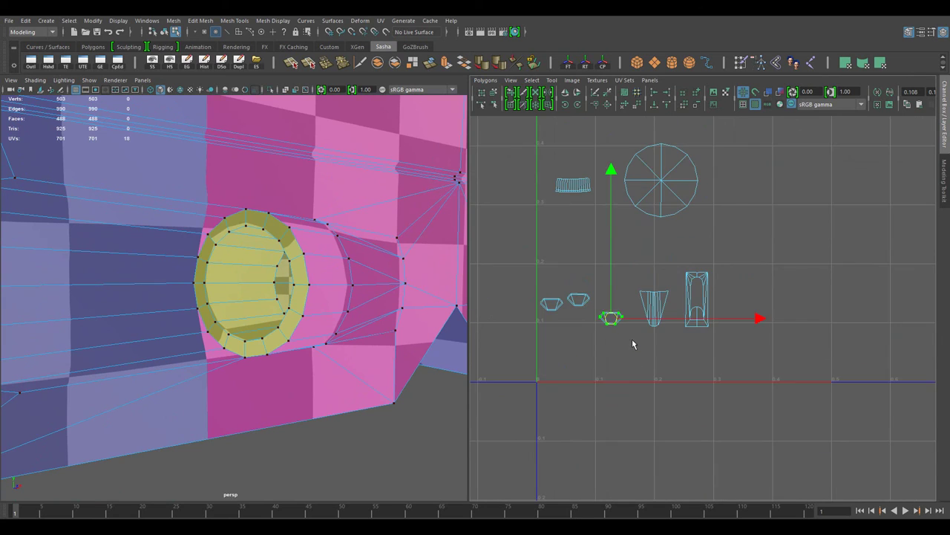
scroll(611, 388, up, 3)
scroll(666, 318, down, 5)
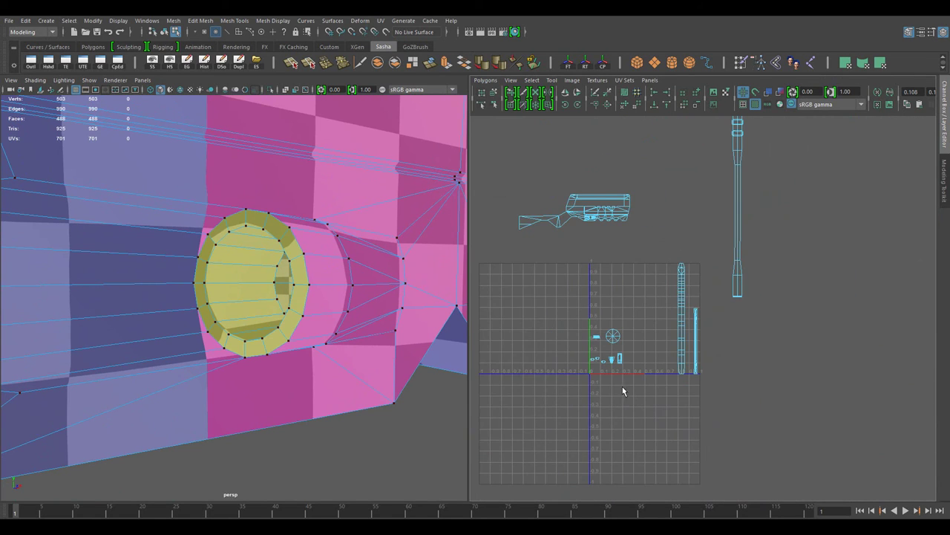
scroll(704, 217, down, 2)
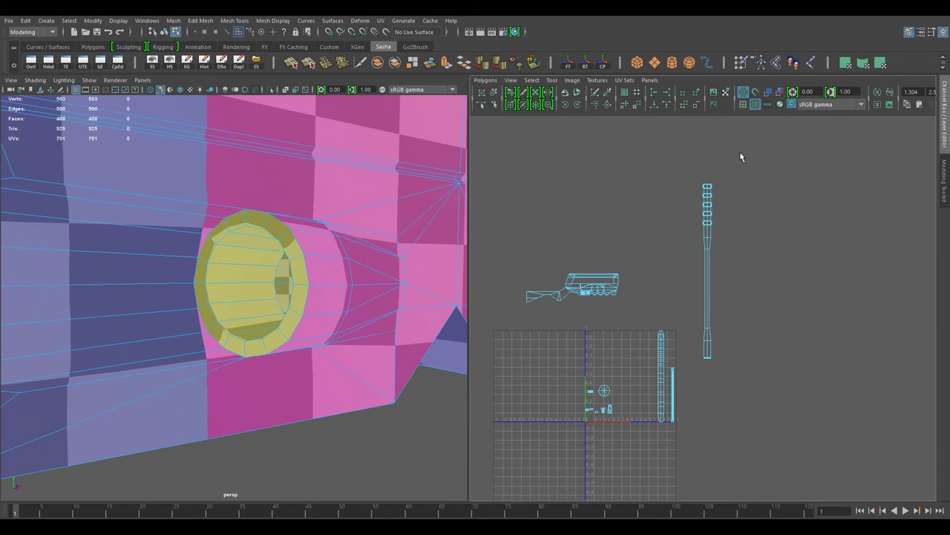
alt+drag(314, 349, 461, 430)
scroll(849, 420, up, 2)
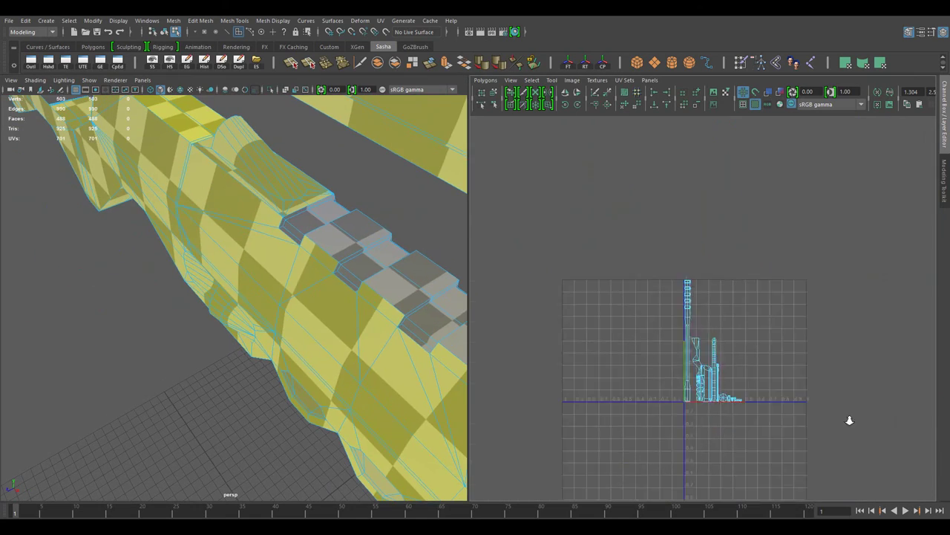
scroll(824, 423, up, 2)
scroll(721, 250, up, 2)
scroll(723, 260, up, 2)
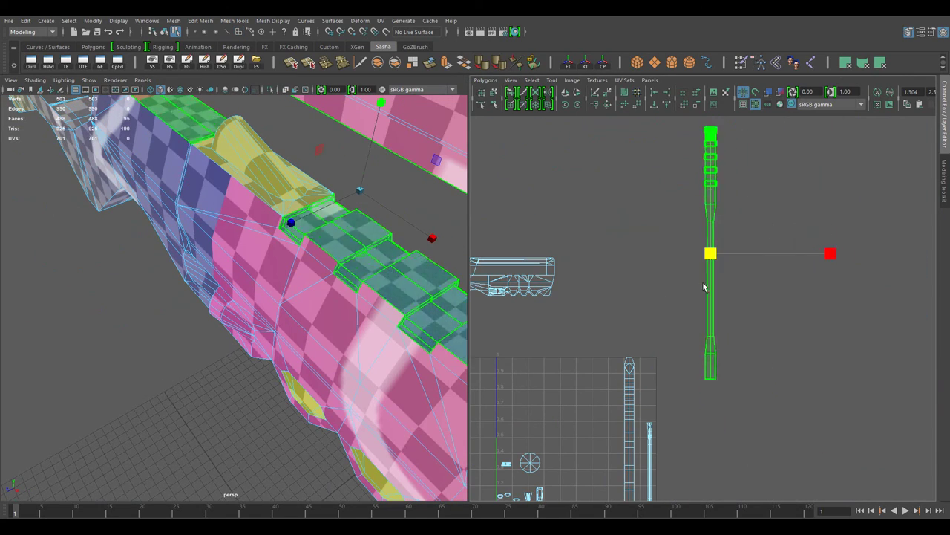
Step: Scale down the long vertical UV shells, including the left one, slightly
middle_drag(704, 287, 696, 331)
key(w)
scroll(695, 340, up, 1)
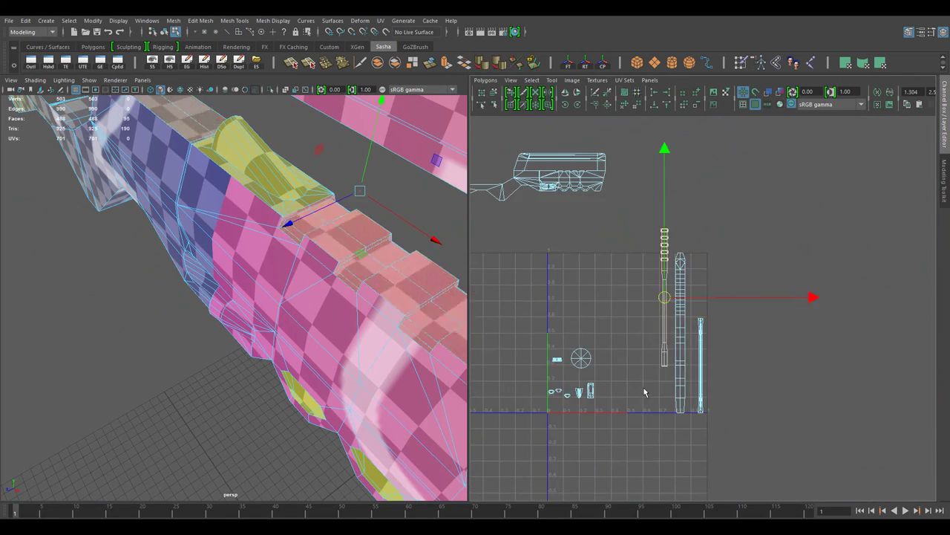
scroll(679, 335, up, 1)
scroll(757, 356, up, 2)
scroll(710, 279, up, 1)
scroll(542, 181, down, 1)
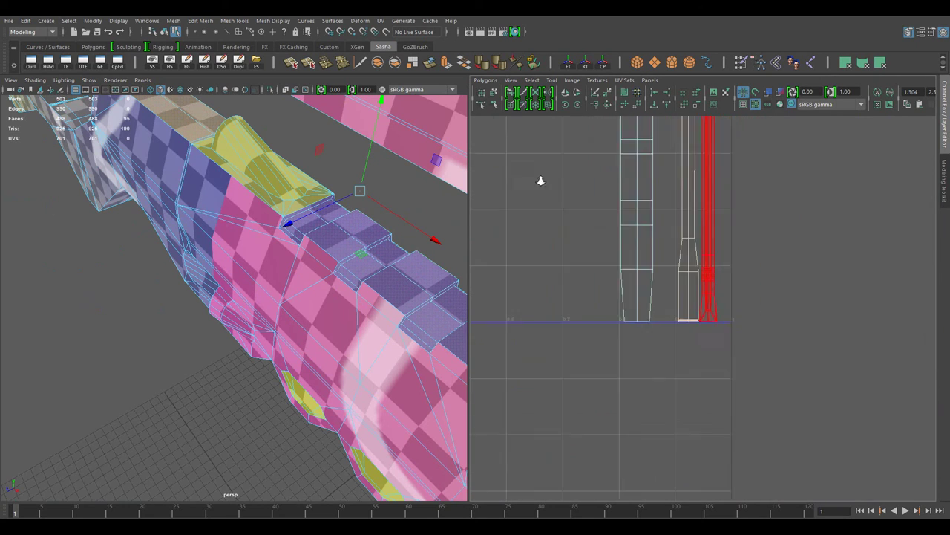
scroll(753, 248, down, 1)
scroll(615, 292, down, 1)
scroll(327, 282, down, 2)
alt+drag(327, 282, 318, 381)
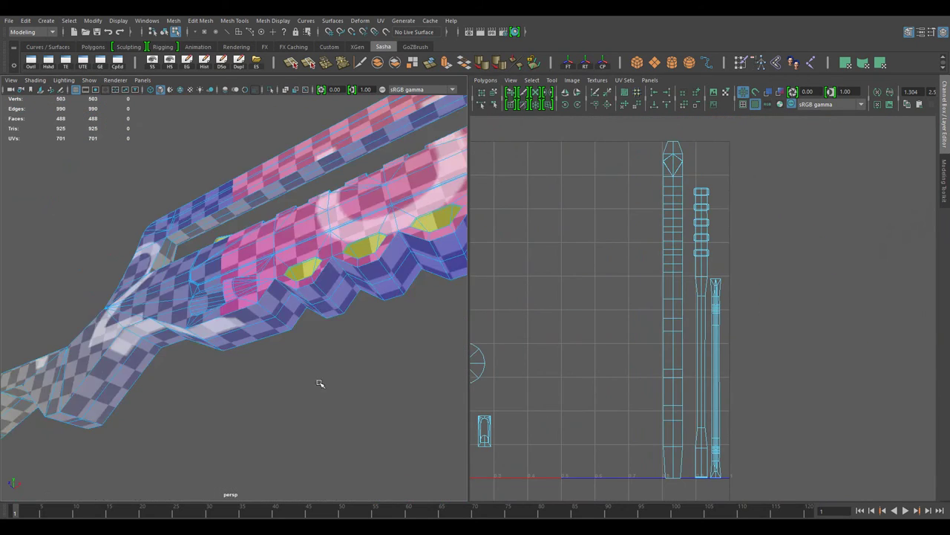
click(673, 310)
key(r)
alt+drag(223, 260, 186, 297)
key(w)
scroll(664, 350, up, 1)
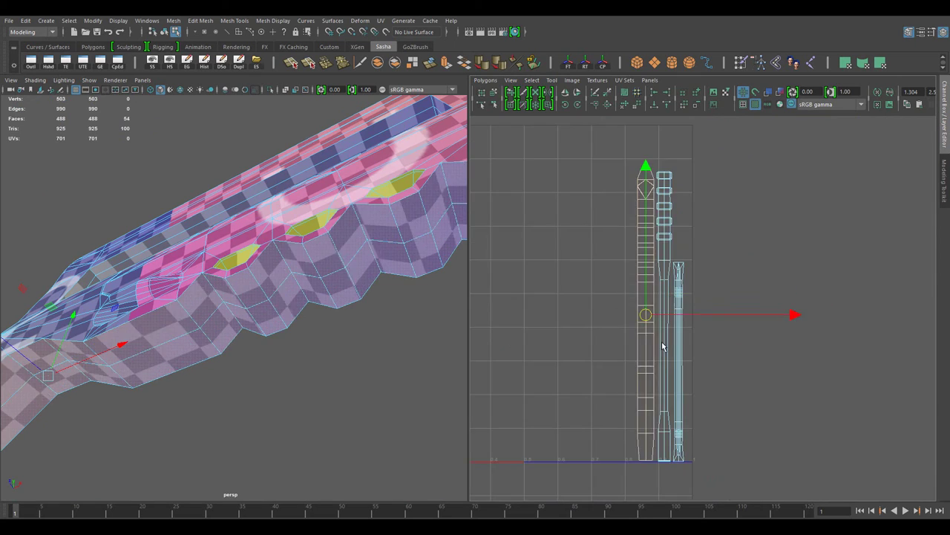
scroll(668, 334, up, 2)
scroll(693, 206, down, 2)
scroll(811, 299, up, 1)
scroll(811, 299, up, 2)
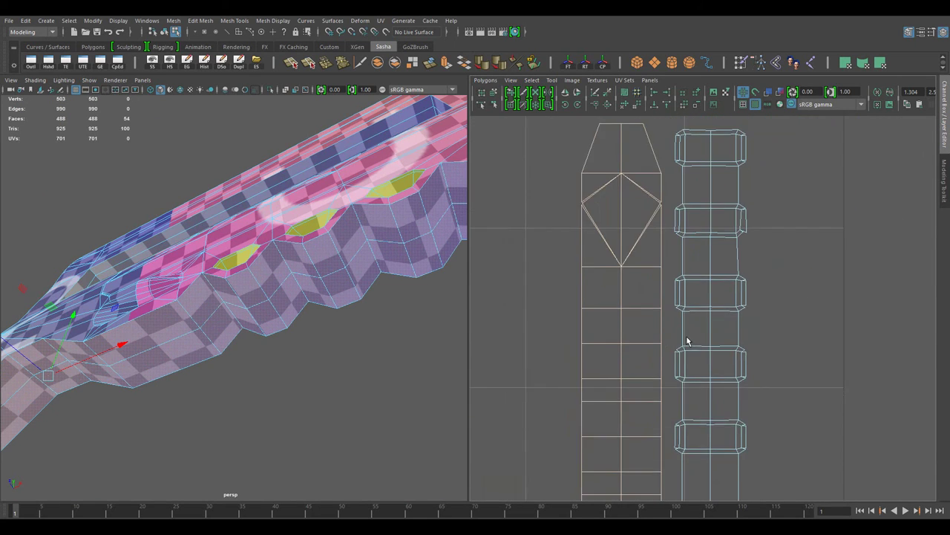
scroll(742, 297, up, 1)
Step: Select both bands of the notched rail shell and run Optimize on its UVs
click(709, 192)
scroll(674, 300, down, 1)
shift+click(672, 304)
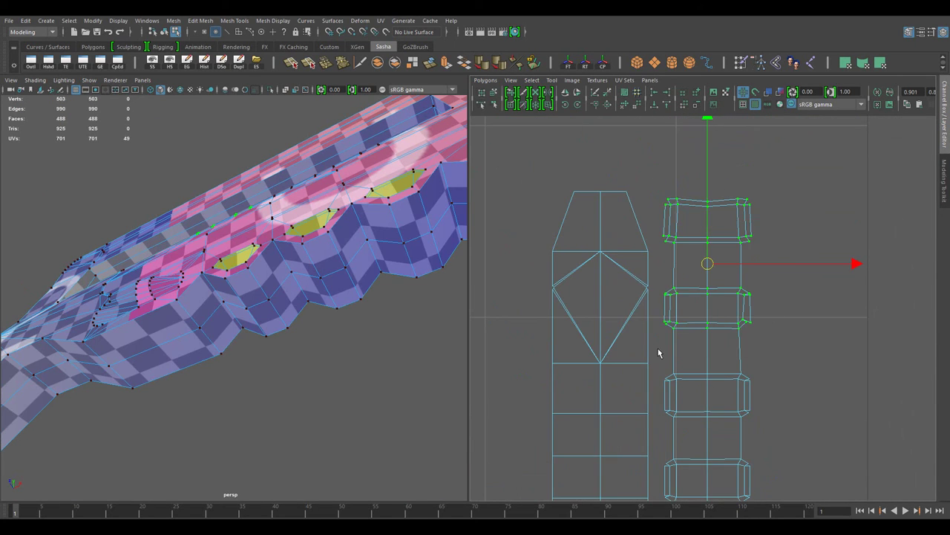
scroll(801, 386, up, 2)
key(f)
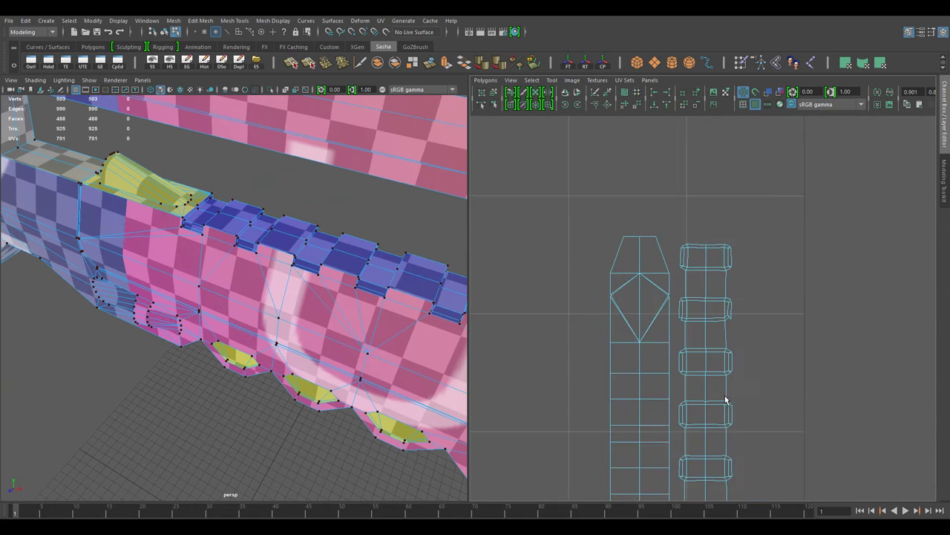
drag(742, 135, 666, 416)
click(486, 79)
click(580, 208)
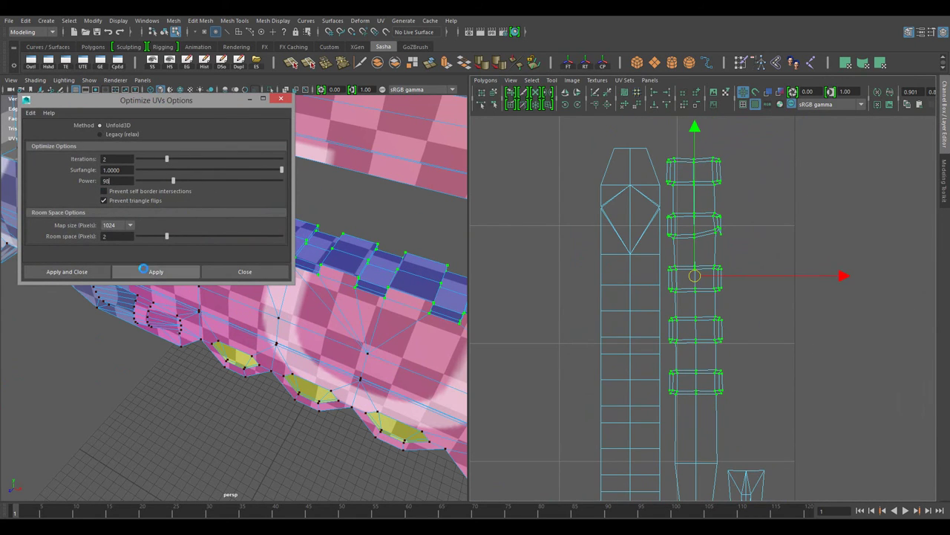
key(f)
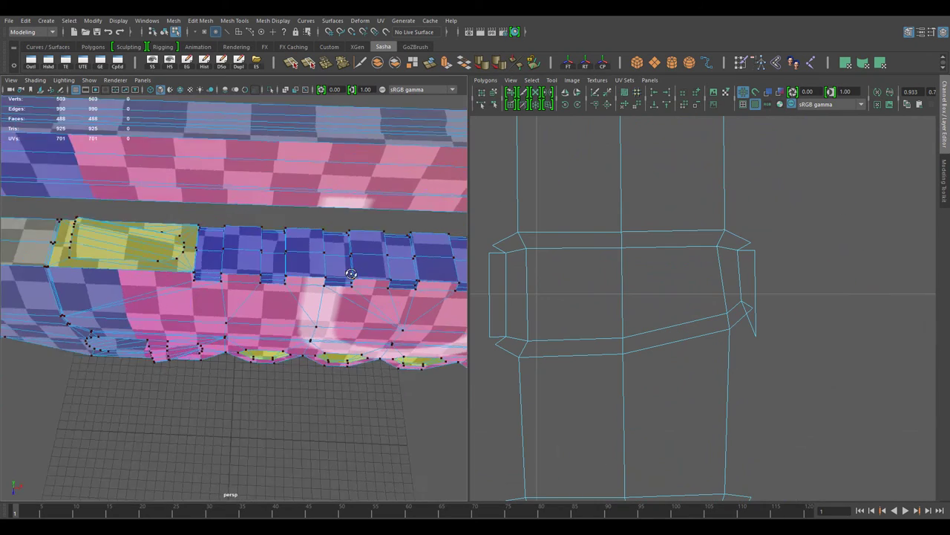
Step: Unfold the notched rail shell's selected UVs
click(486, 79)
click(492, 310)
key(f)
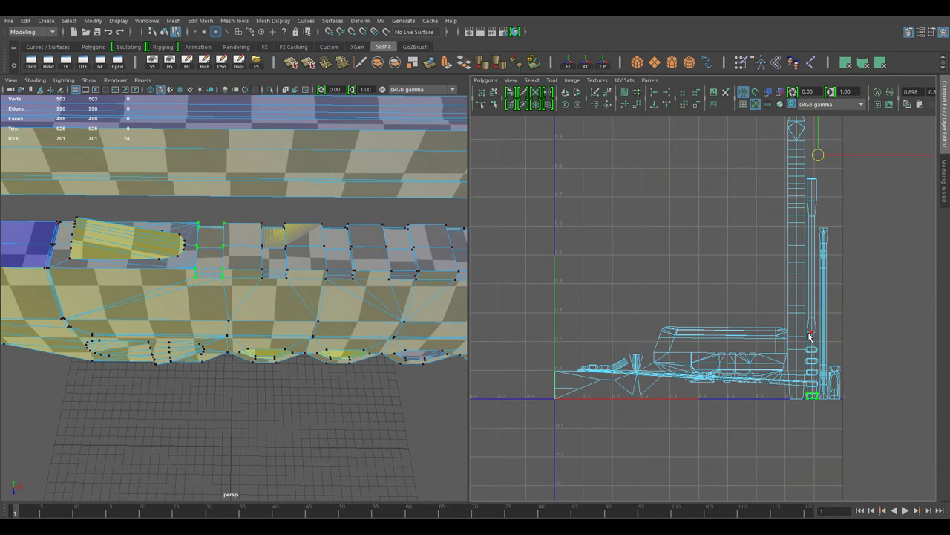
click(486, 80)
click(576, 311)
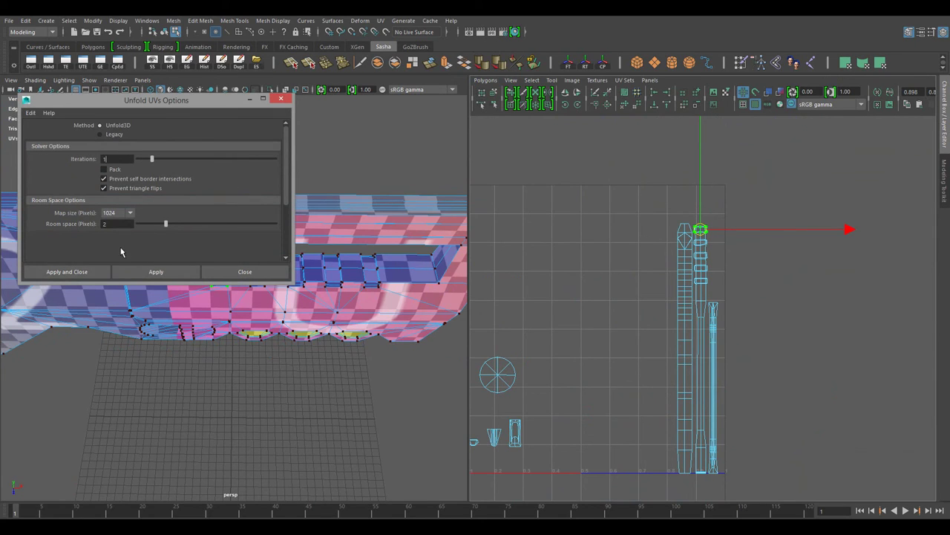
click(67, 272)
key(f)
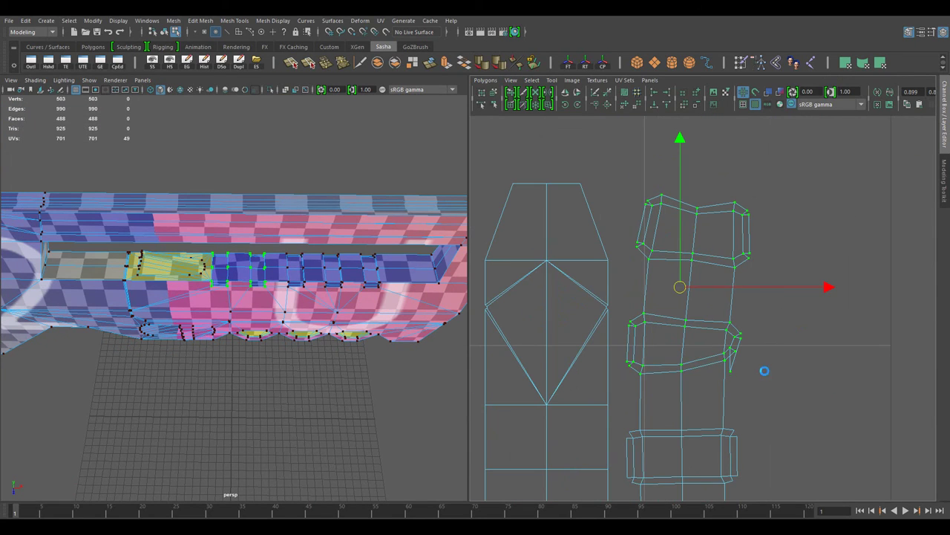
Step: Try straightening the rail's twelve top-border UVs, then undo it
drag(800, 391, 801, 391)
click(486, 79)
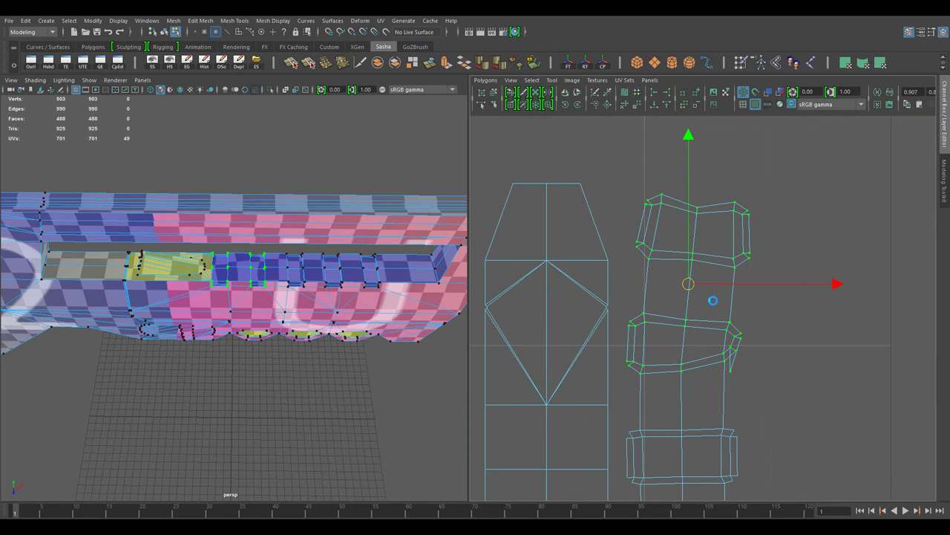
click(485, 80)
click(540, 258)
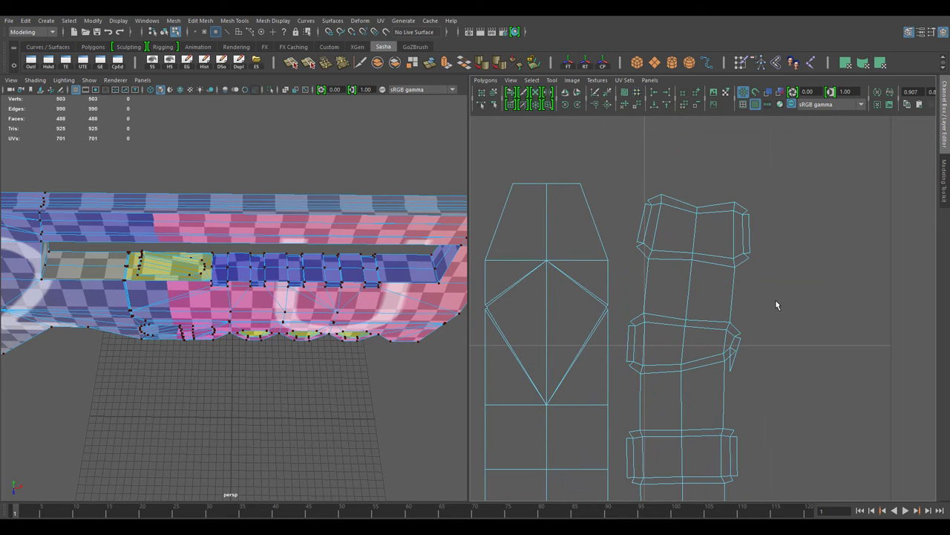
key(ctrl+z)
click(486, 79)
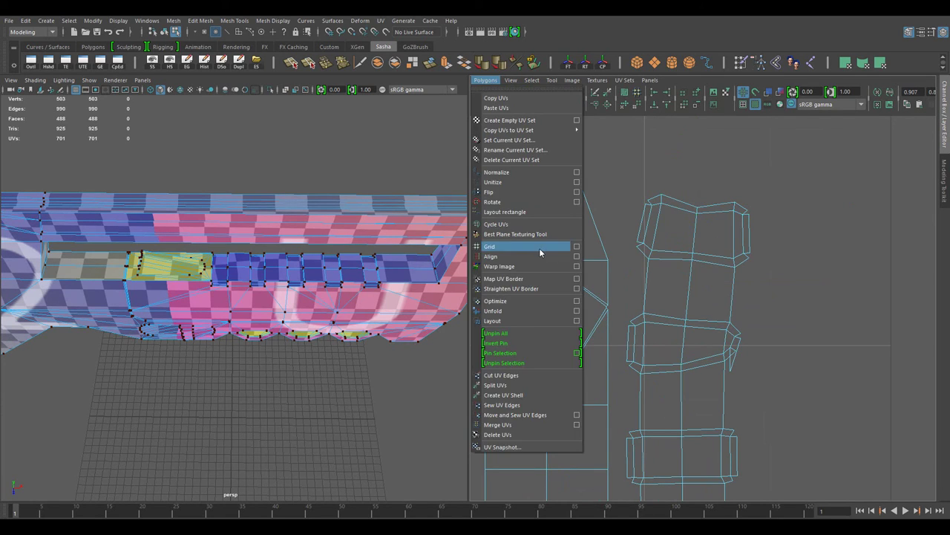
click(539, 248)
key(ctrl+z)
Step: Pin the rail's top-border UVs and re-unfold the shell around them
click(485, 79)
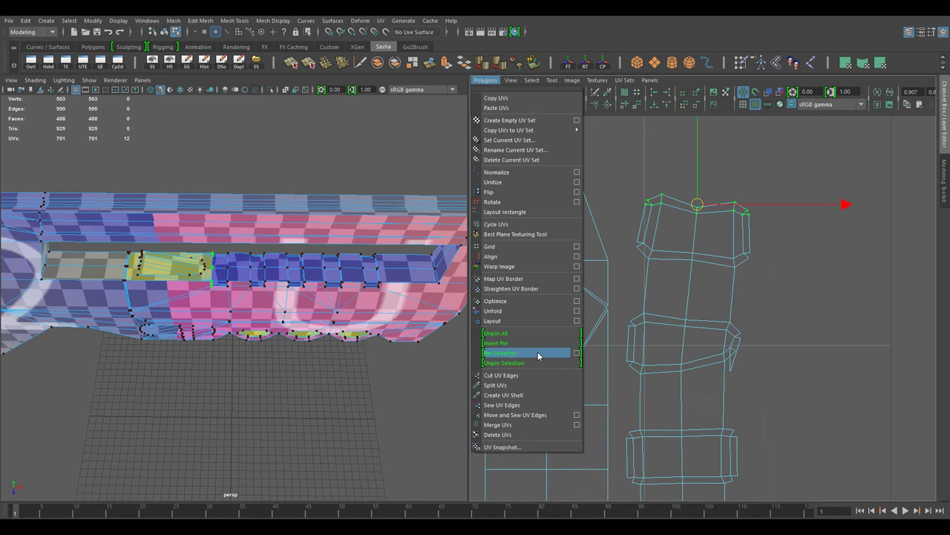
click(522, 313)
key(a)
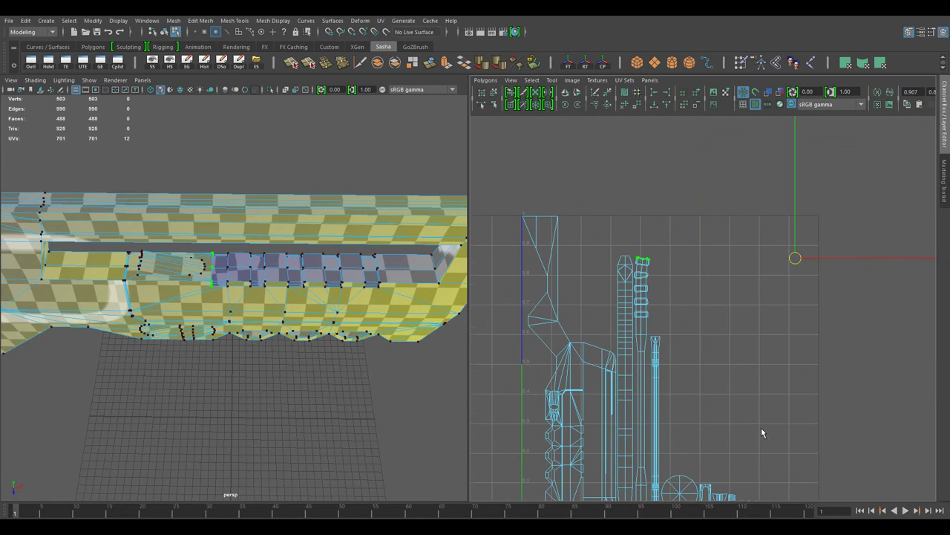
scroll(624, 282, up, 3)
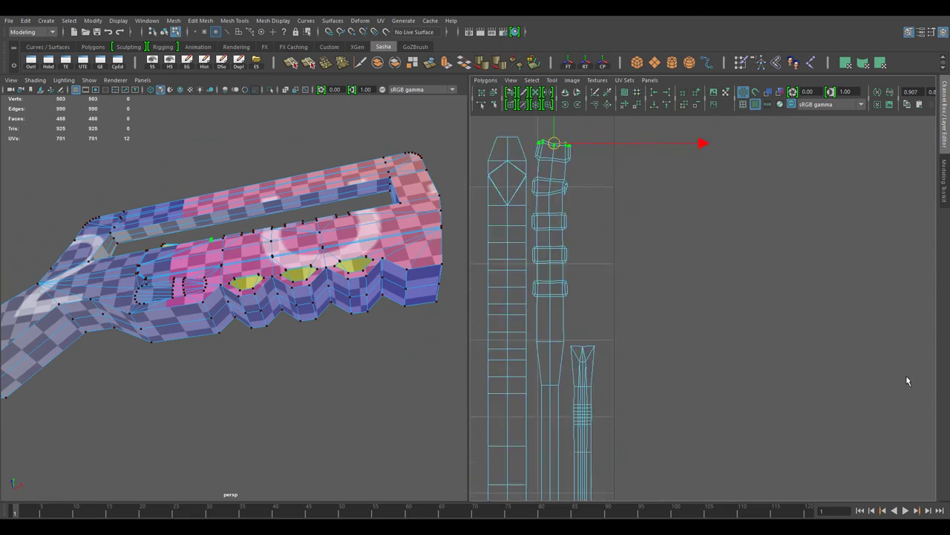
right_drag(625, 270, 661, 269)
Step: Cylindrically project the strip's UVs with X rotation 0 and move the shell aside
click(864, 64)
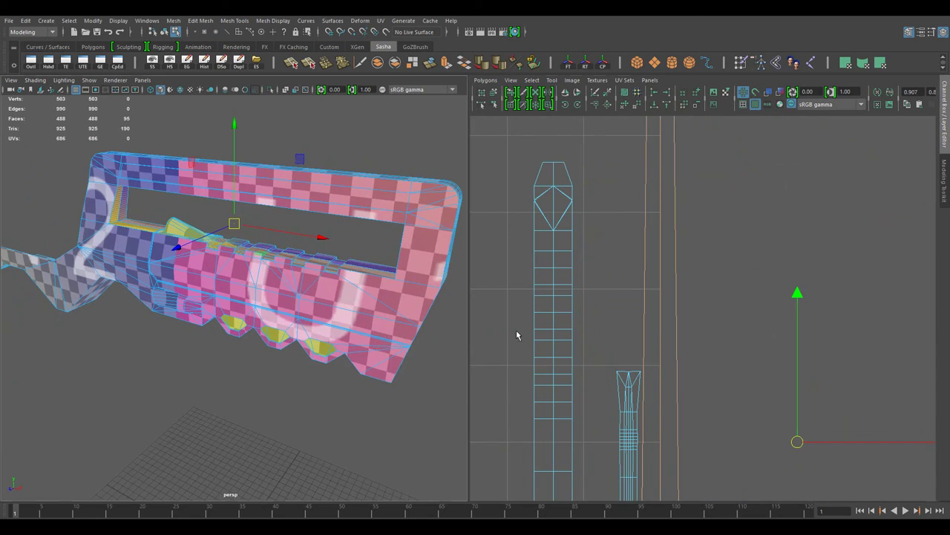
click(239, 318)
alt+drag(240, 318, 158, 312)
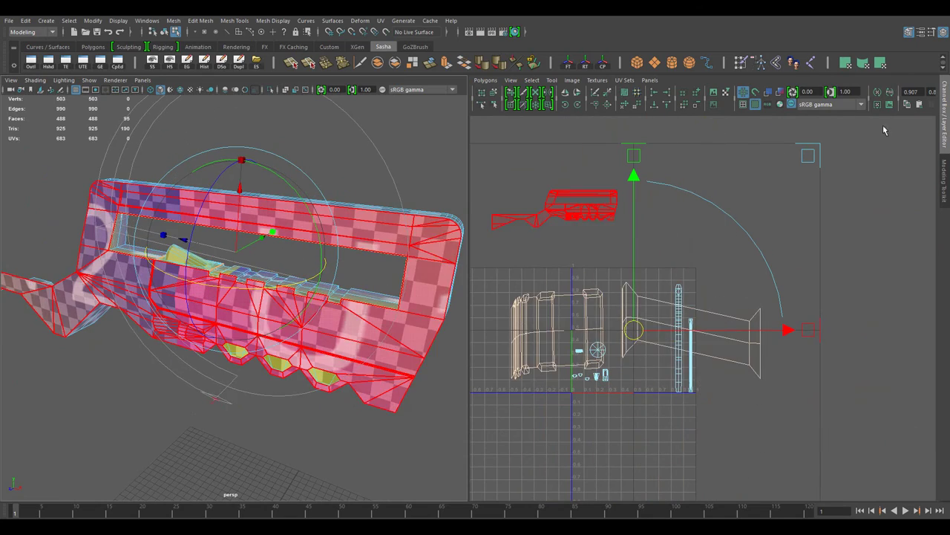
click(919, 175)
text(0)
key(Return)
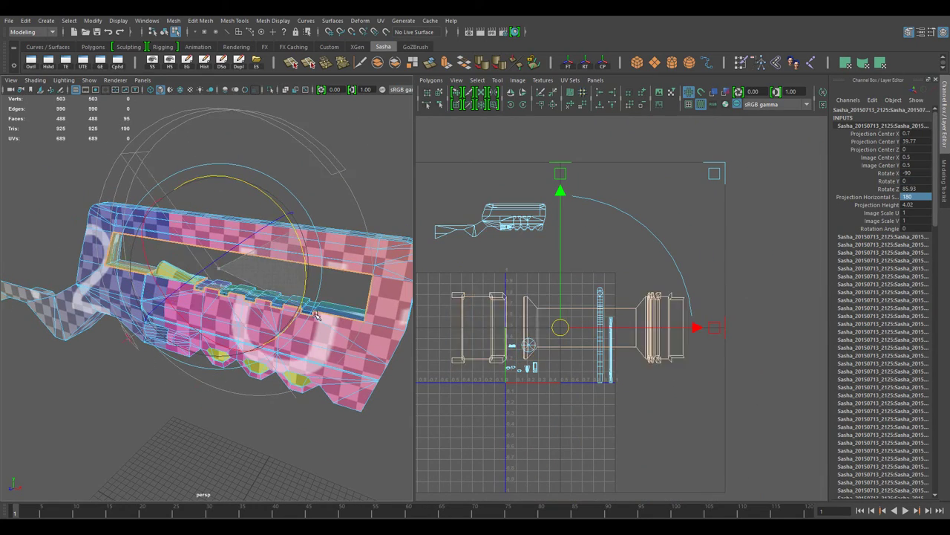
right_drag(473, 271, 469, 306)
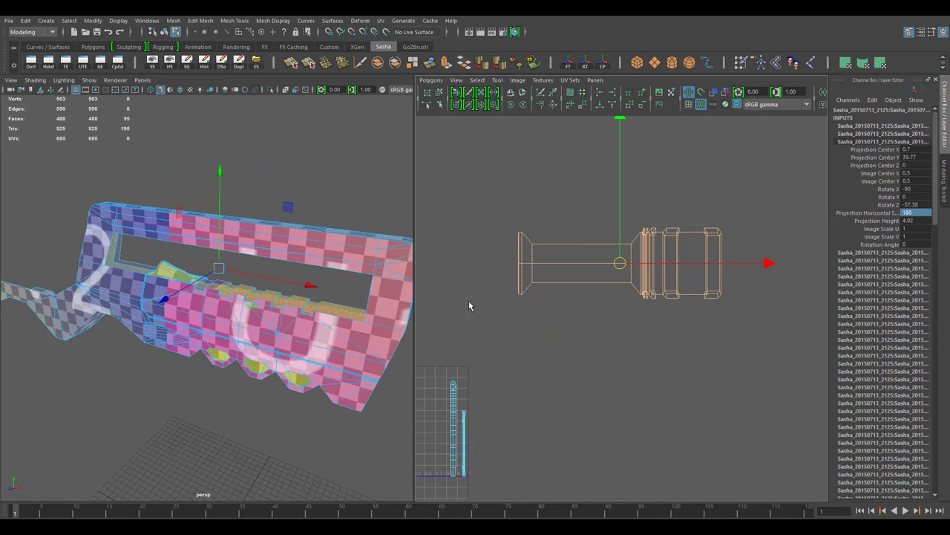
Step: Optimize the strip's UV shell and rotate it from diagonal to vertical
shift+click(441, 96)
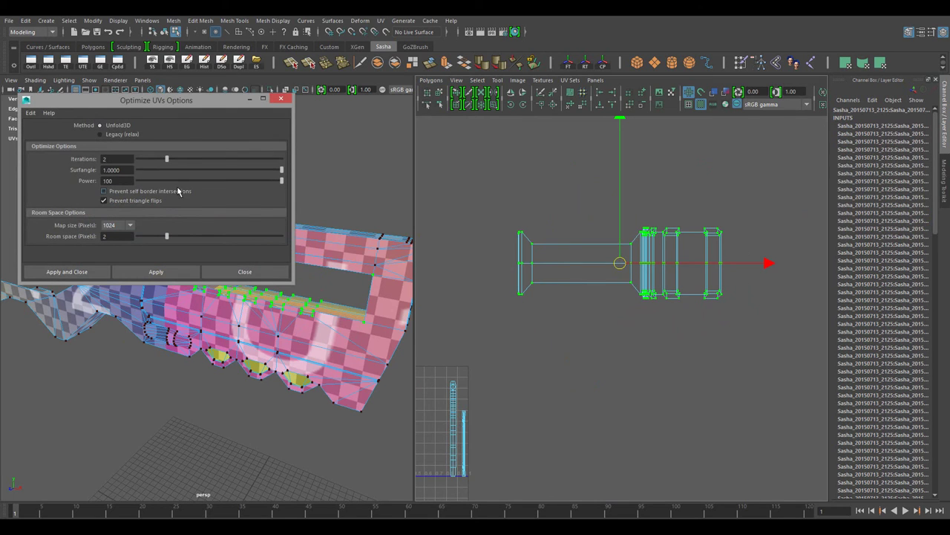
click(156, 272)
scroll(569, 399, up, 3)
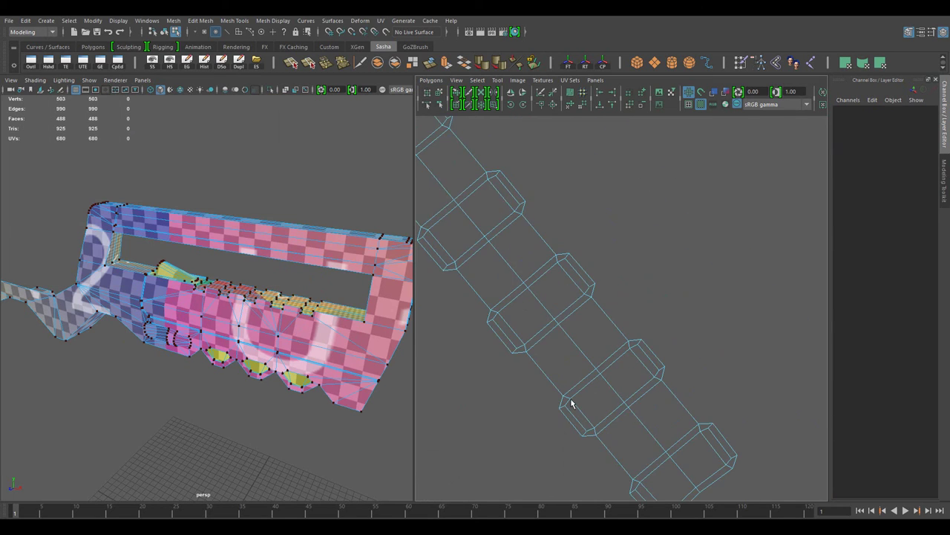
click(676, 267)
click(658, 346)
key(e)
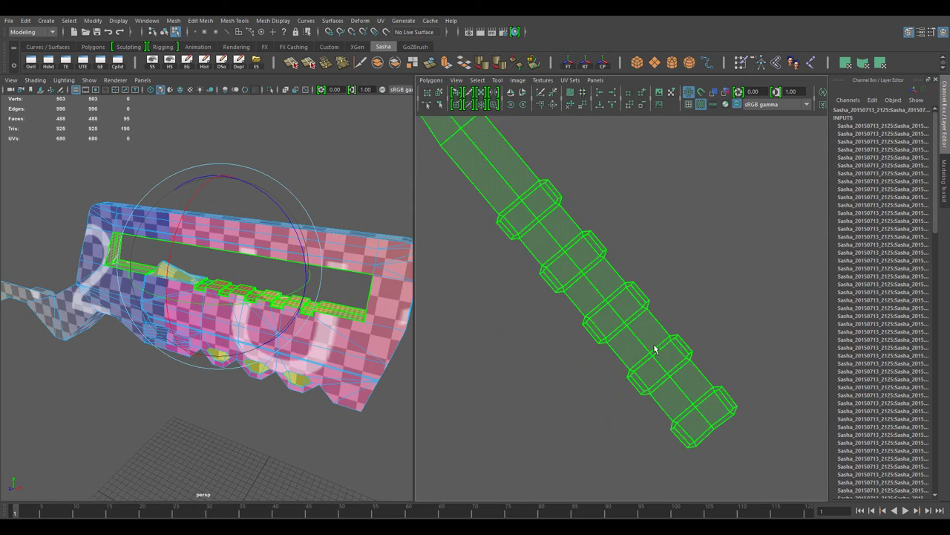
drag(658, 346, 571, 351)
Step: Straighten the strip's left and right UV border columns
drag(649, 144, 600, 475)
drag(499, 143, 543, 473)
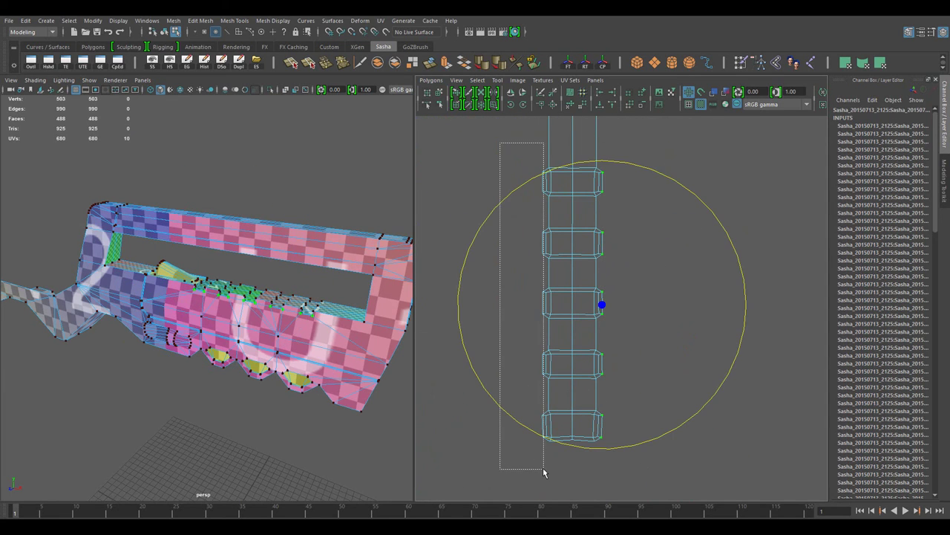
click(430, 79)
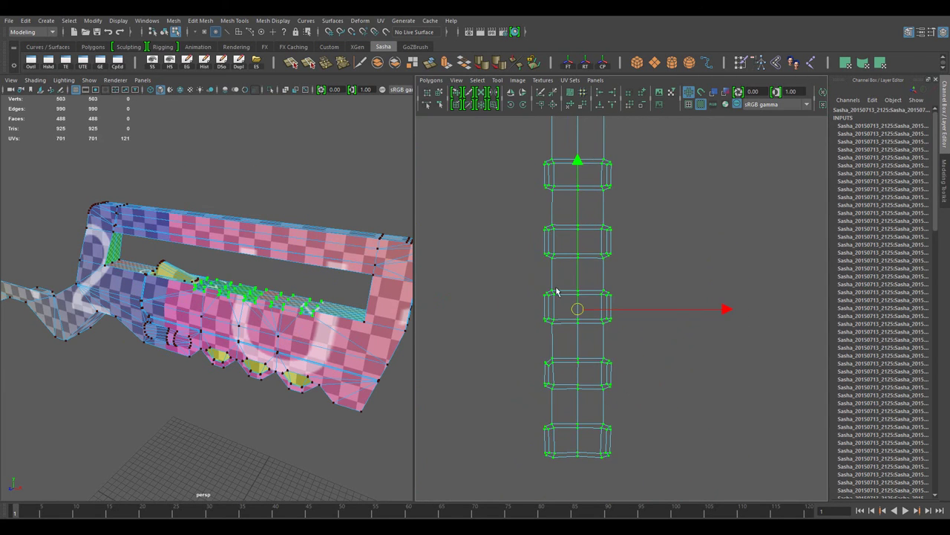
click(510, 210)
click(430, 79)
click(453, 213)
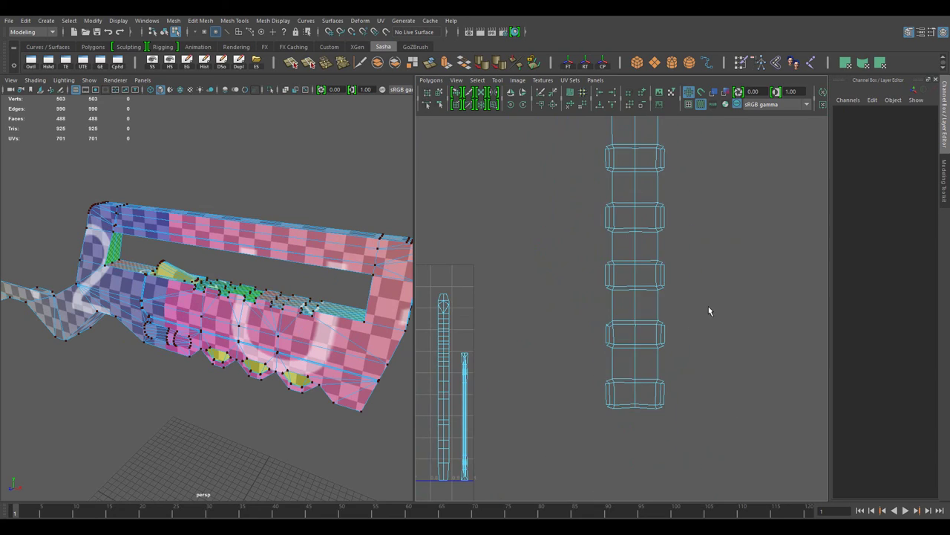
key(shift+f)
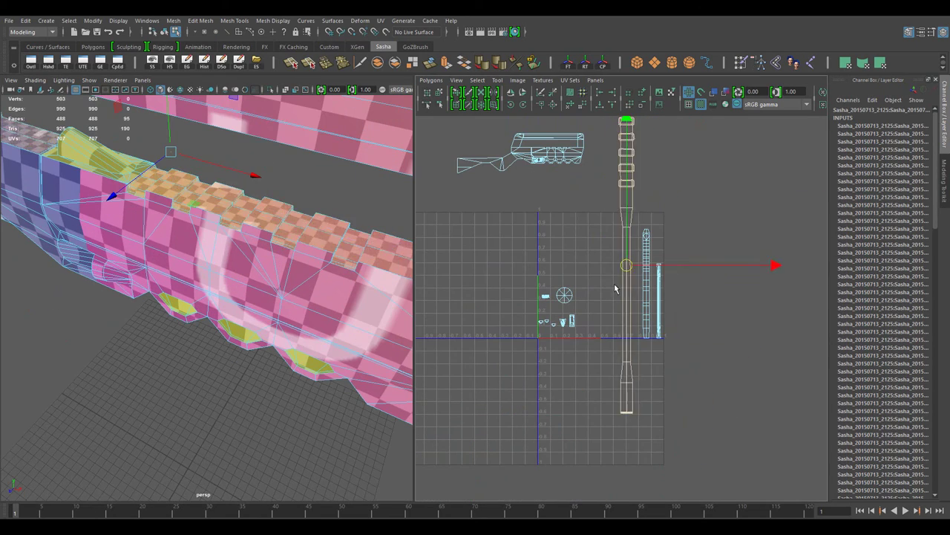
Step: Convert the selection to the whole strip shell and frame all UV shells
scroll(595, 365, up, 3)
scroll(653, 319, up, 3)
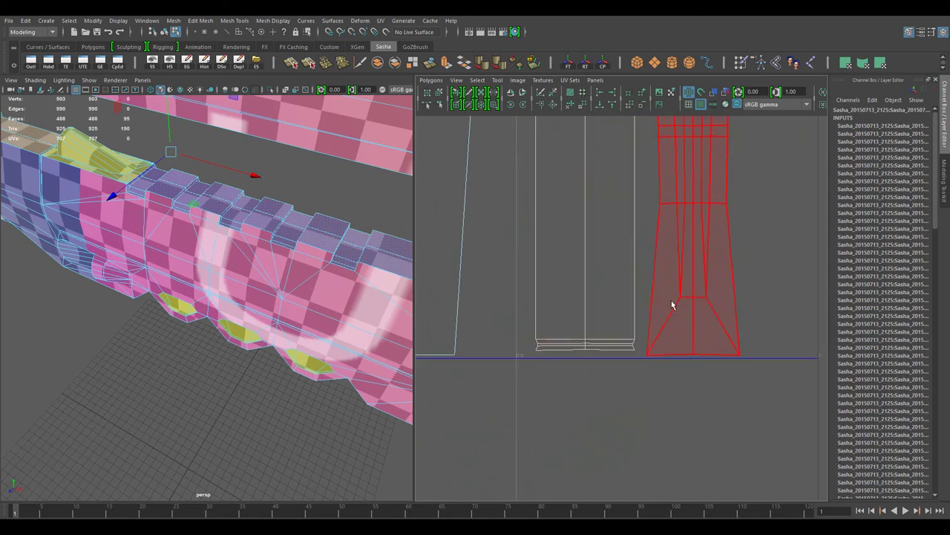
scroll(605, 362, up, 2)
right_drag(661, 305, 713, 312)
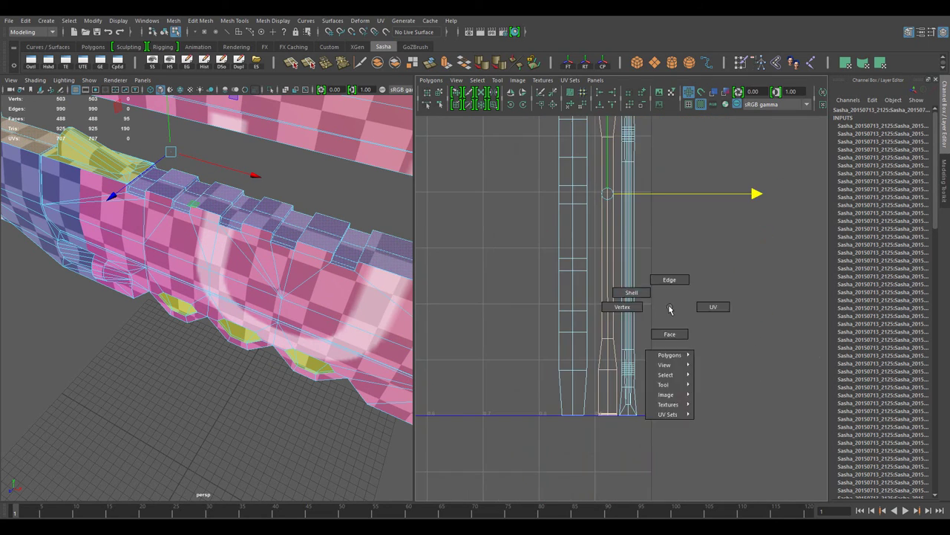
key(a)
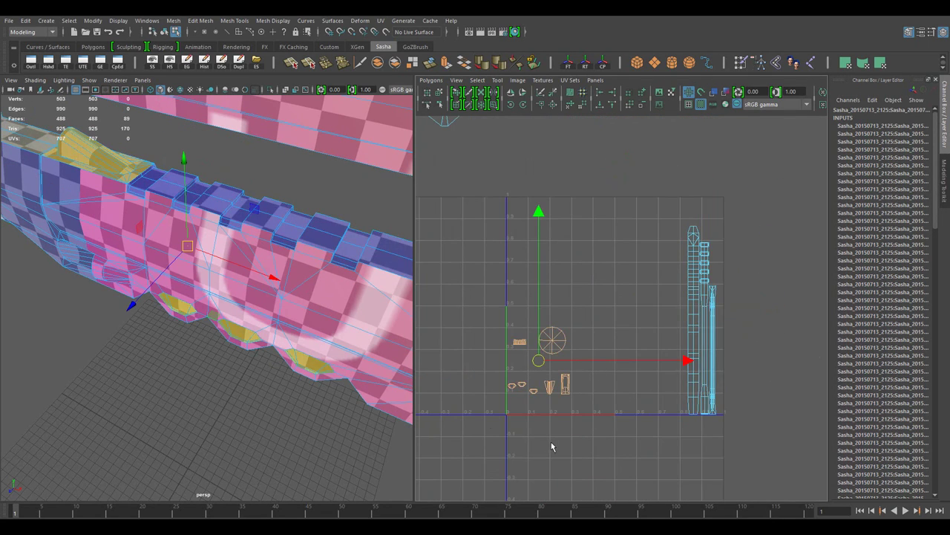
scroll(602, 384, up, 3)
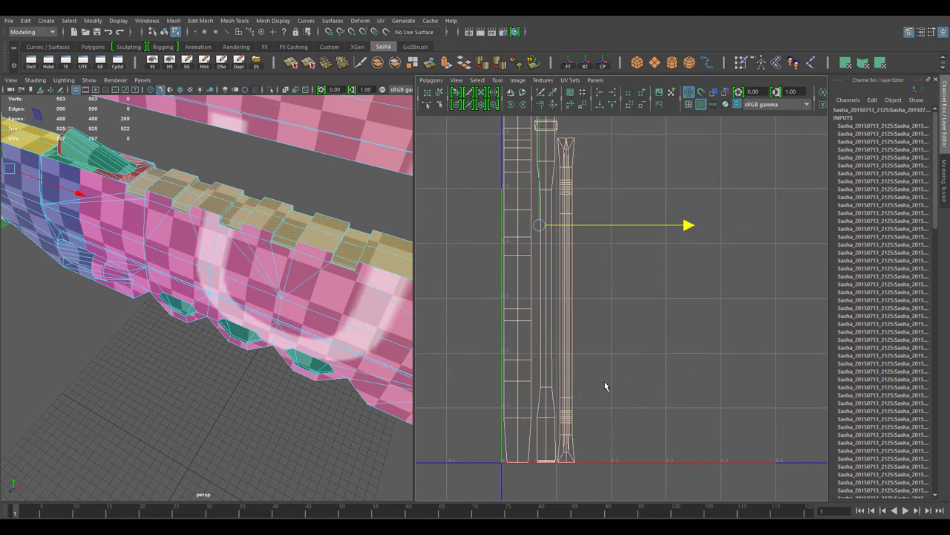
Step: Lay out all rifle UV shells into 0–1 with 2048 map-size spacing
click(598, 273)
key(a)
click(431, 79)
click(524, 321)
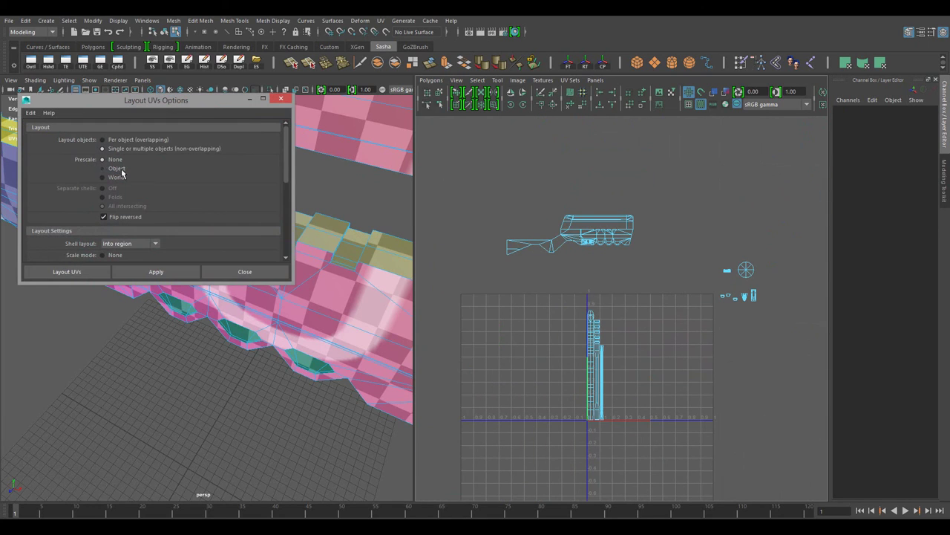
drag(288, 156, 286, 227)
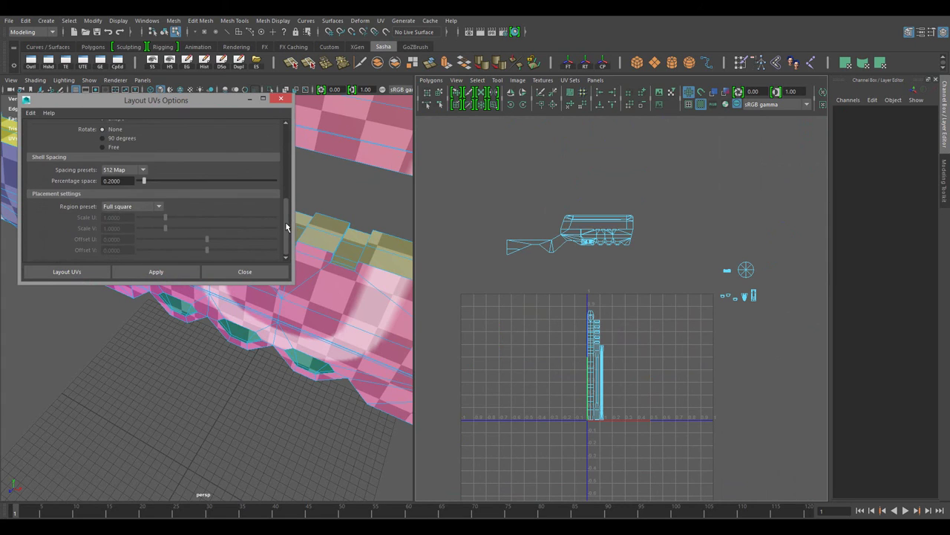
click(119, 274)
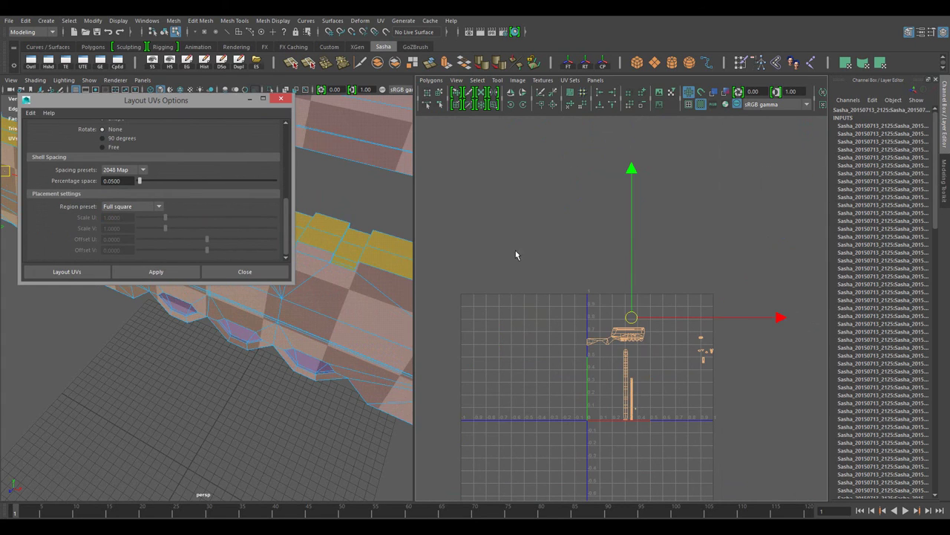
click(245, 271)
Step: Scale down the large gun-body shell in a full-screen UV Editor
scroll(668, 409, up, 3)
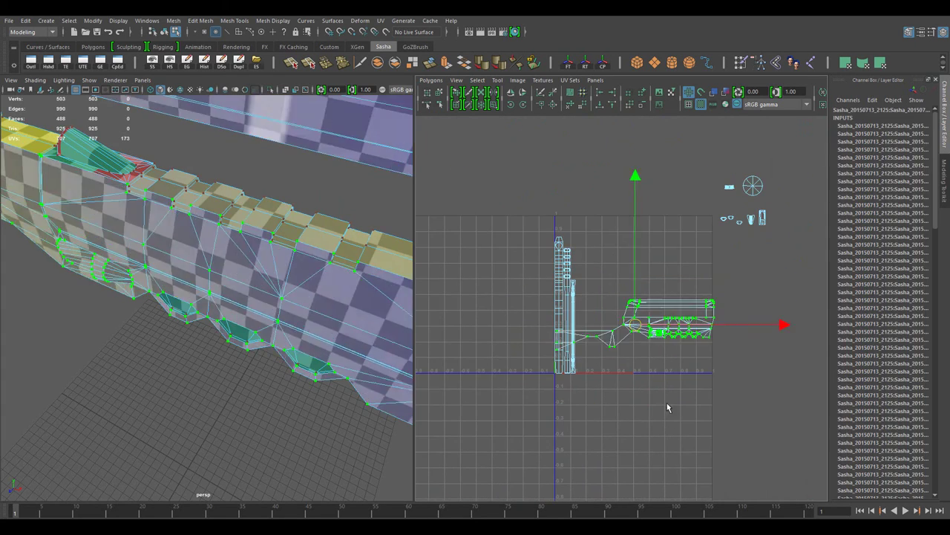
scroll(658, 382, up, 2)
scroll(664, 477, up, 2)
scroll(639, 431, up, 2)
key(r)
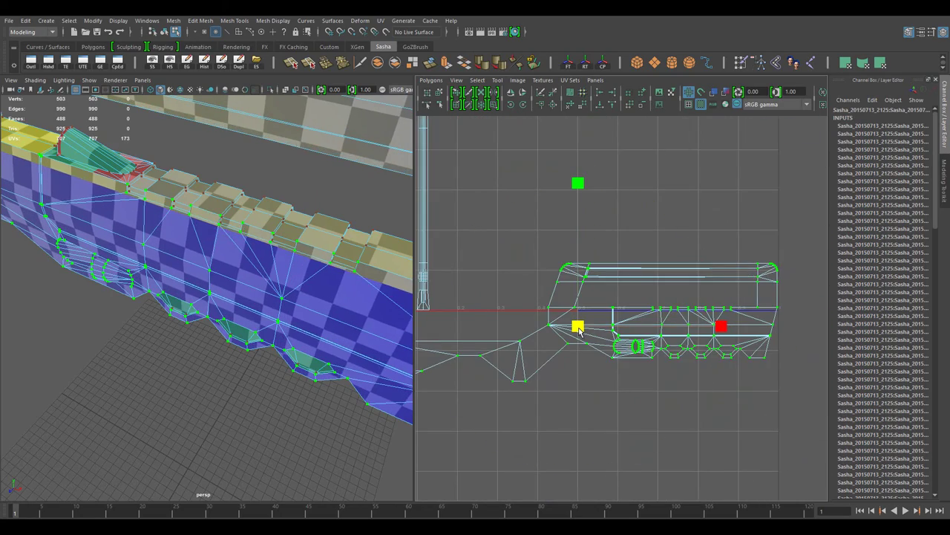
scroll(619, 378, up, 3)
key(space)
scroll(352, 336, down, 1)
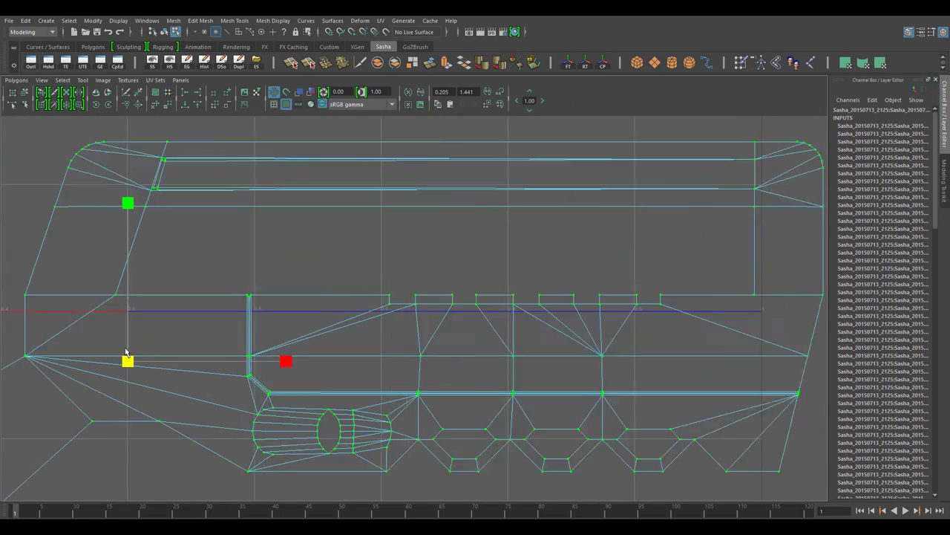
scroll(246, 366, down, 1)
scroll(246, 365, down, 2)
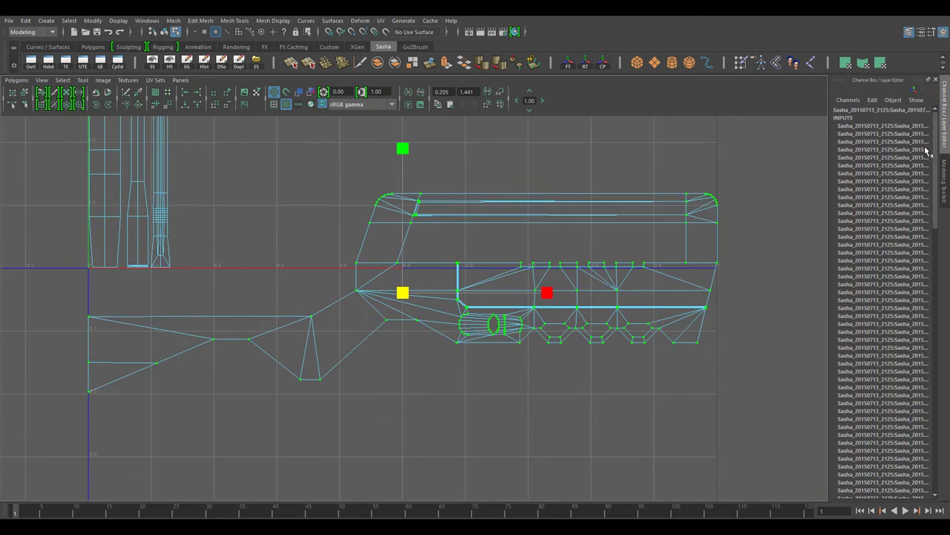
scroll(929, 153, down, 1)
scroll(532, 276, down, 2)
scroll(402, 379, down, 2)
key(w)
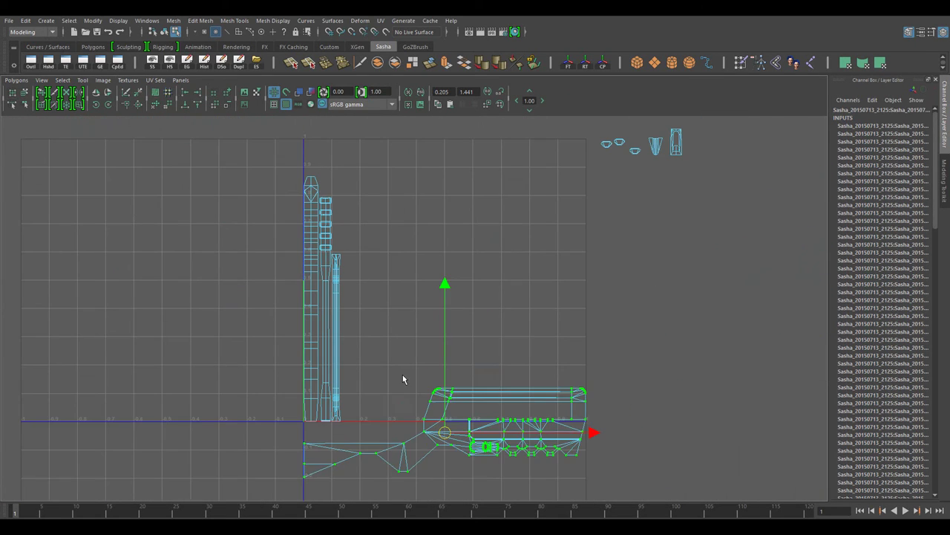
Step: Select the tall strip, body shell and the small shells outside the 0–1 square
click(329, 294)
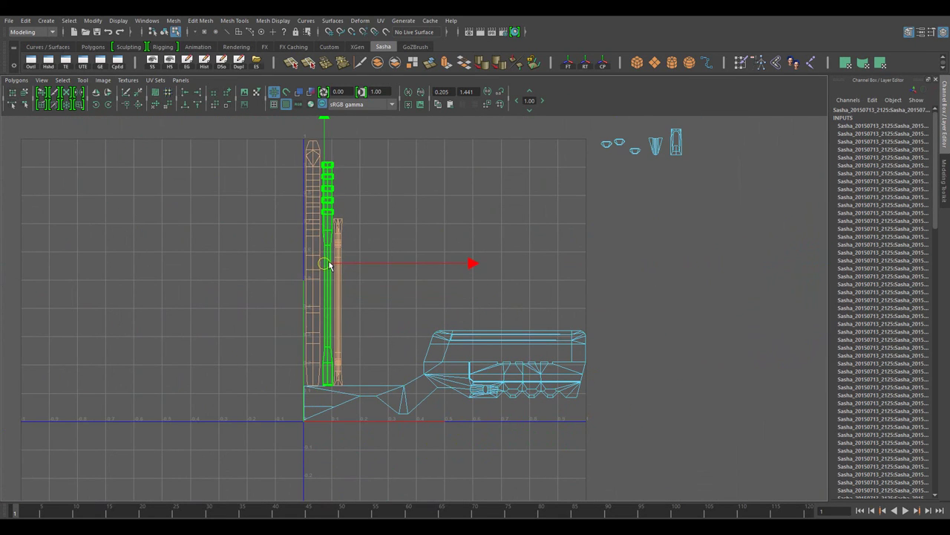
click(319, 333)
scroll(286, 238, up, 3)
click(445, 297)
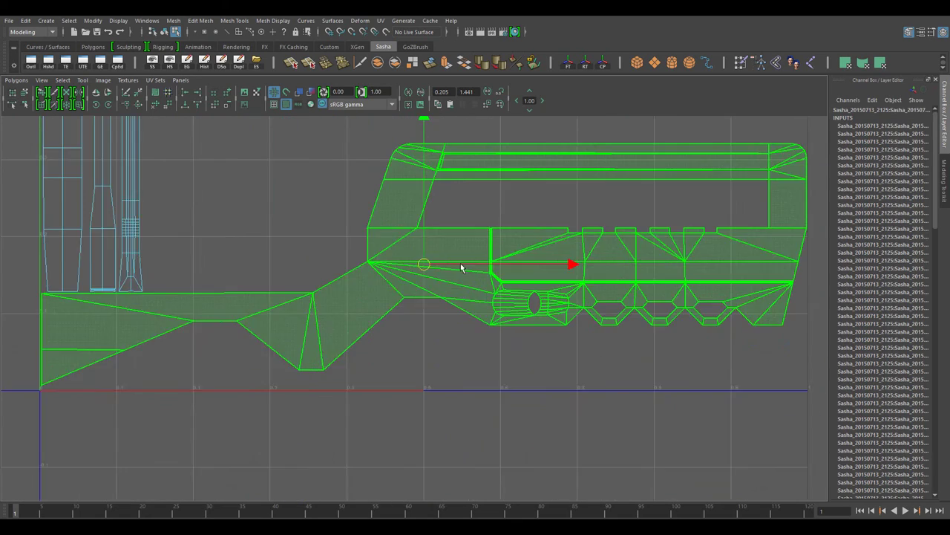
scroll(621, 237, up, 2)
scroll(620, 238, down, 2)
click(497, 384)
scroll(484, 422, up, 1)
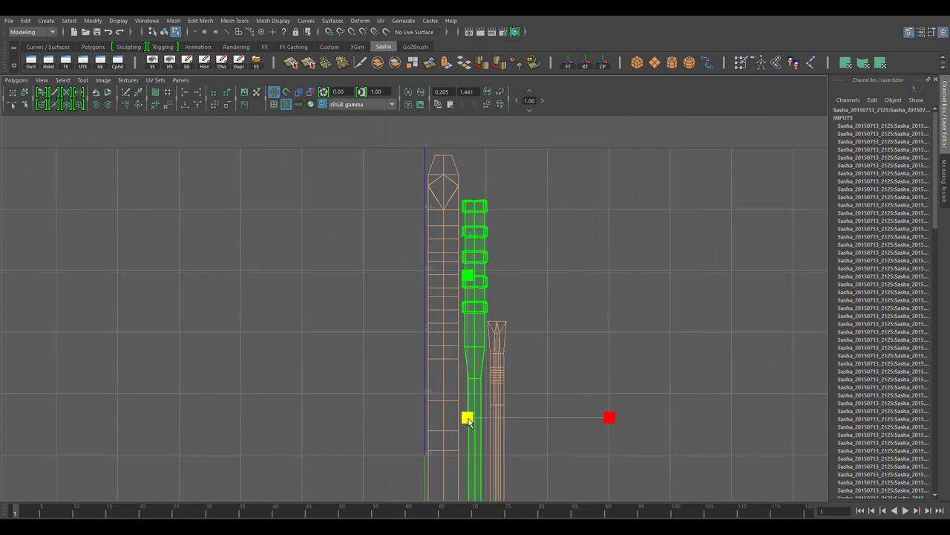
scroll(346, 215, down, 3)
scroll(664, 312, down, 2)
drag(478, 159, 664, 312)
Step: Restore the split view layout and nudge the curved strip shell slightly down
scroll(439, 286, up, 2)
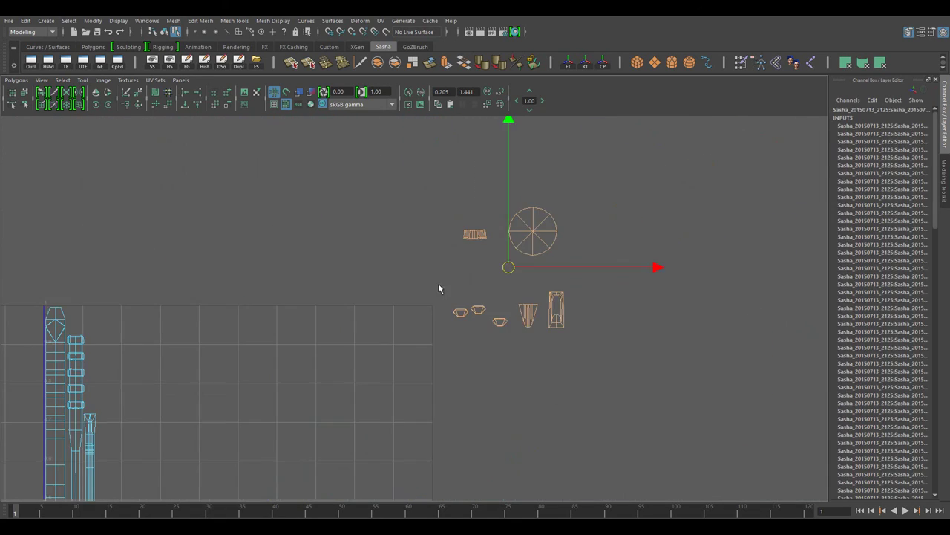
key(space)
key(f)
key(f)
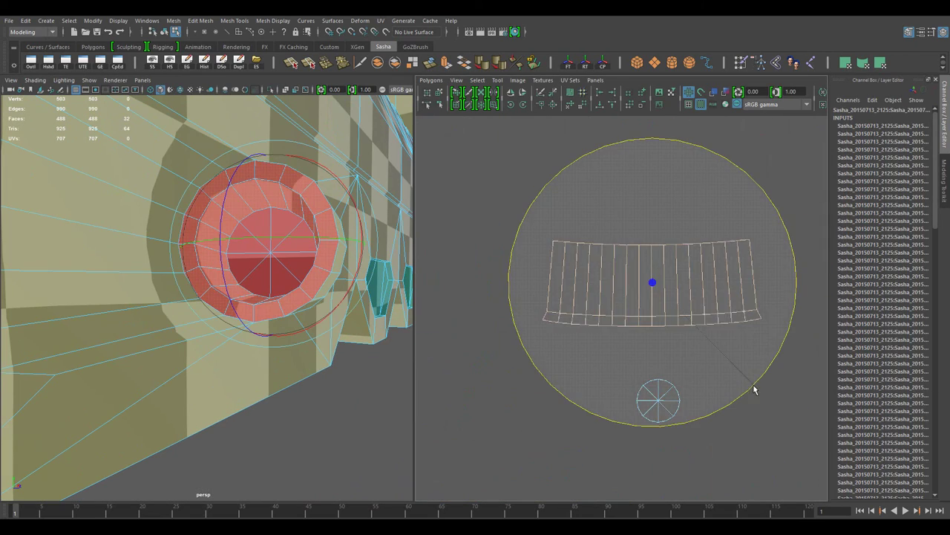
alt+right_drag(753, 389, 583, 339)
drag(581, 259, 580, 271)
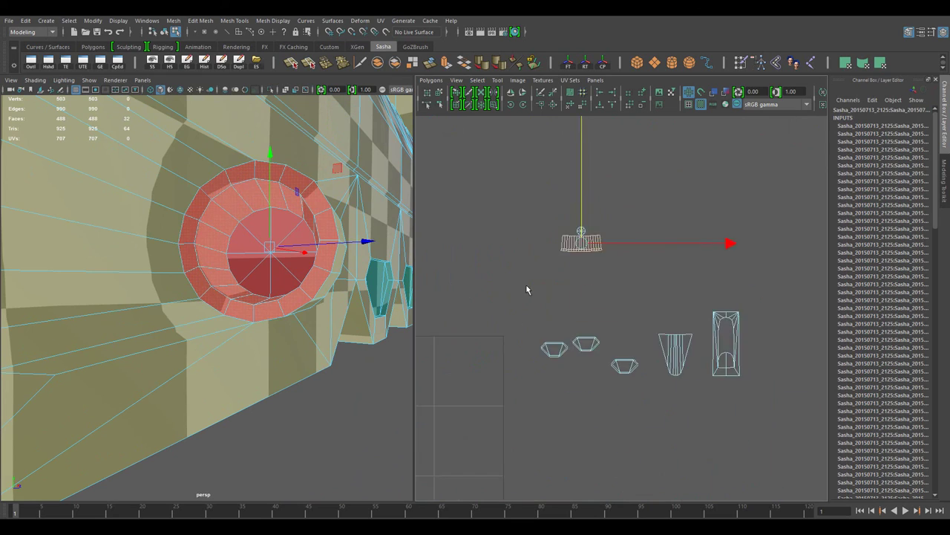
Step: Select two trapezoid shells and line them up in a row
click(586, 343)
alt+right_drag(586, 343, 722, 395)
click(722, 394)
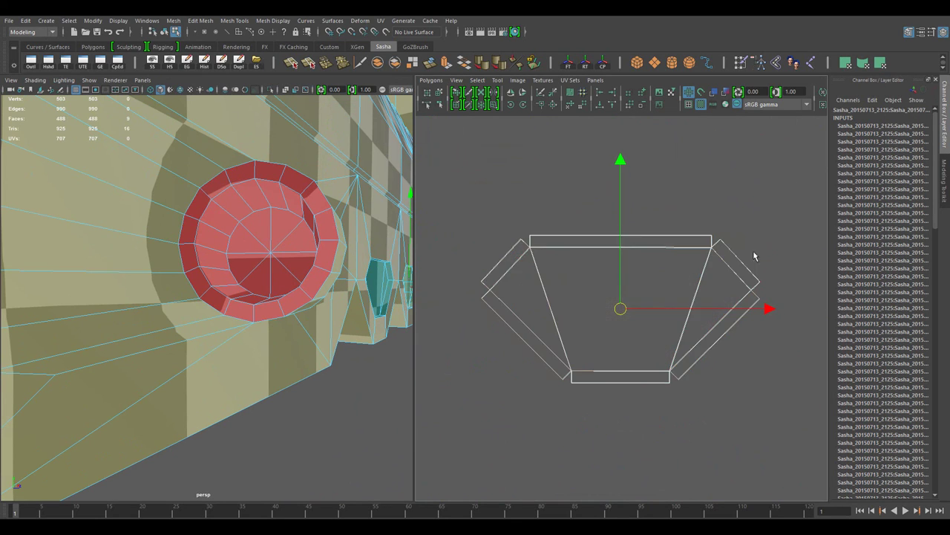
alt+right_drag(752, 251, 735, 429)
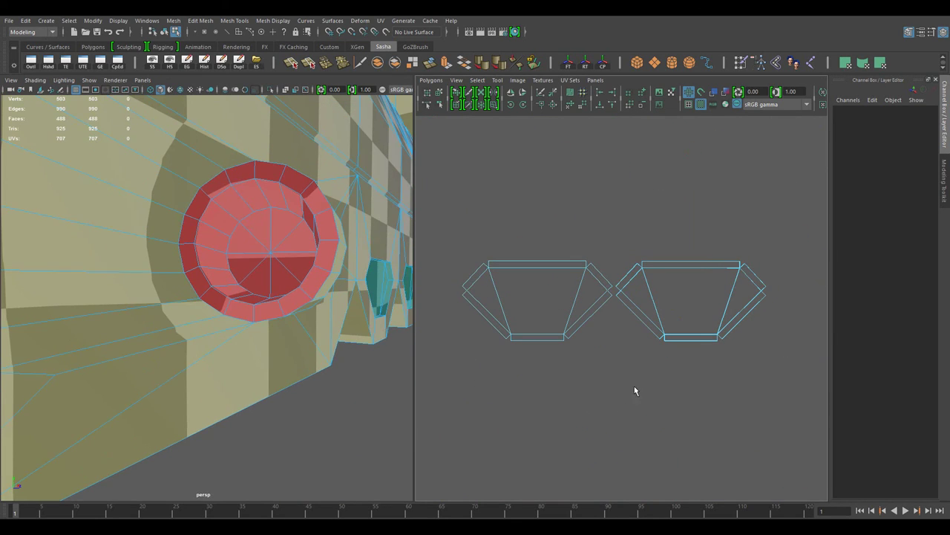
alt+drag(322, 384, 297, 357)
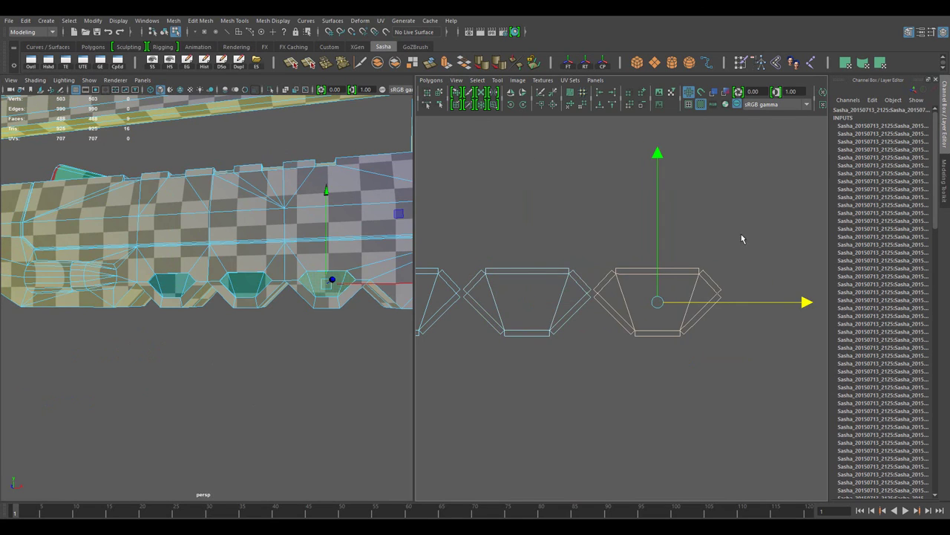
key(a)
key(f)
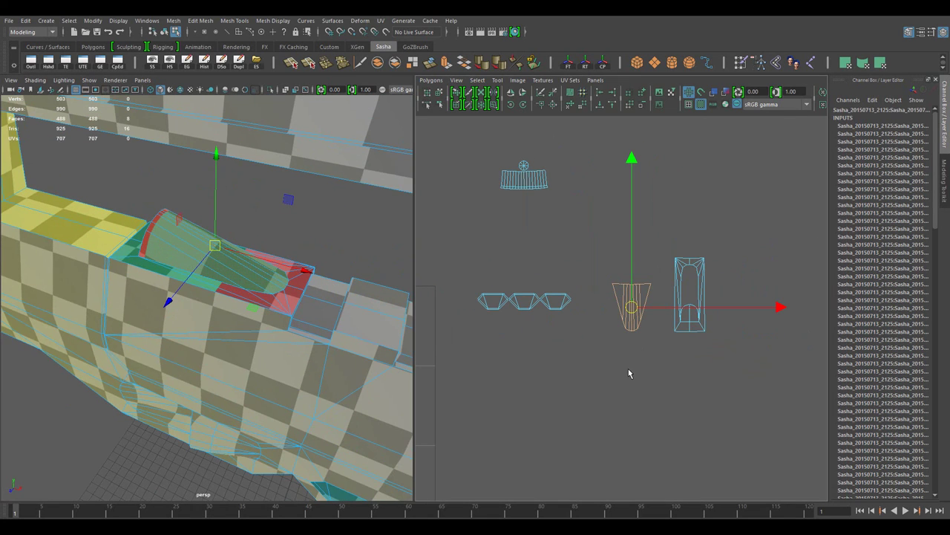
Step: Scale the cone shell and move the small comb shell up beside it
key(r)
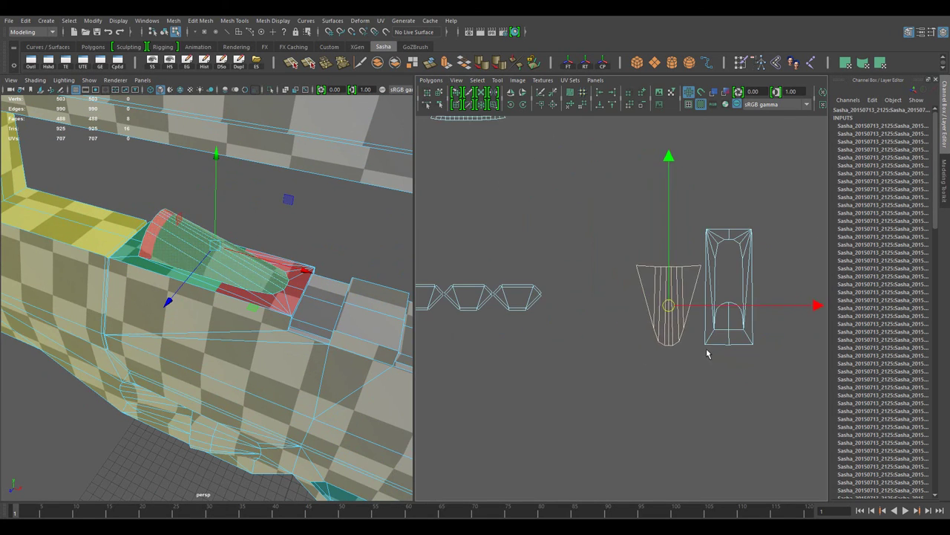
drag(553, 207, 648, 329)
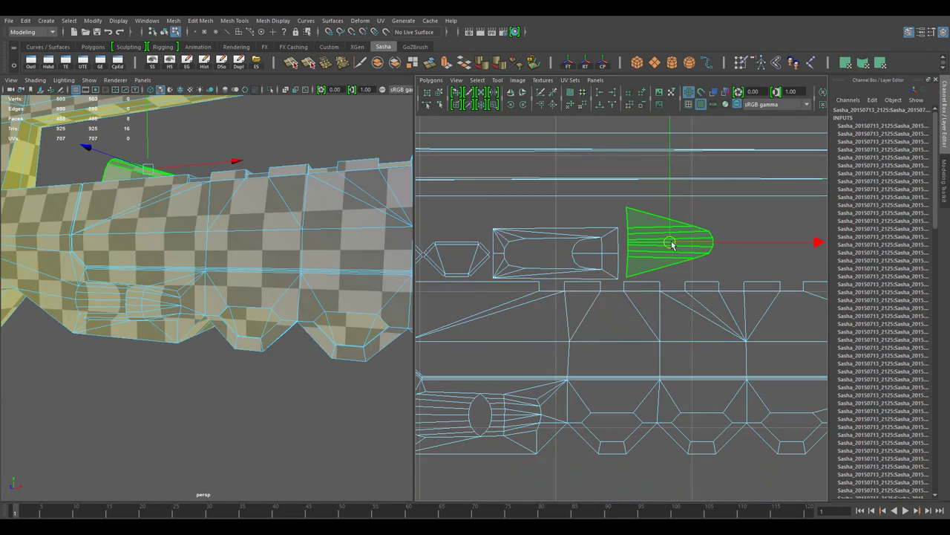
scroll(624, 371, down, 3)
scroll(579, 341, down, 3)
key(F8)
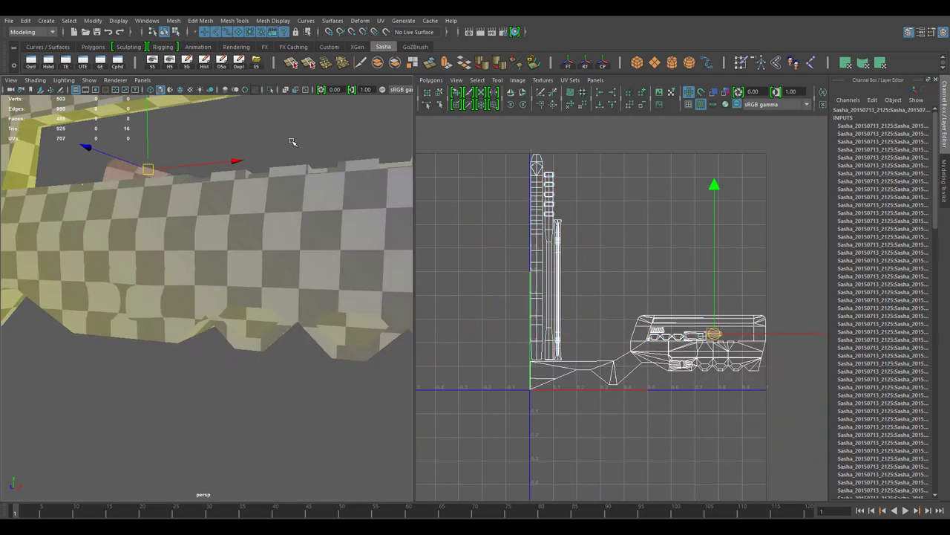
mouse_move(186, 297)
alt+mouse_down()
mouse_move(250, 312)
mouse_move(329, 377)
mouse_move(286, 364)
mouse_move(332, 351)
alt+mouse_up()
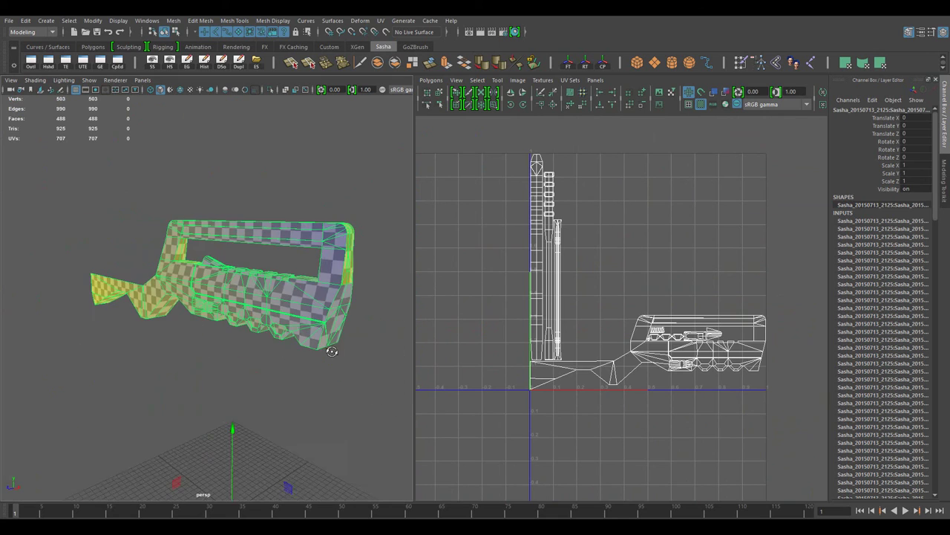
Step: Clear the selection, then select part of the rifle mesh for one half
key(F8)
key(w)
key(F8)
key(5)
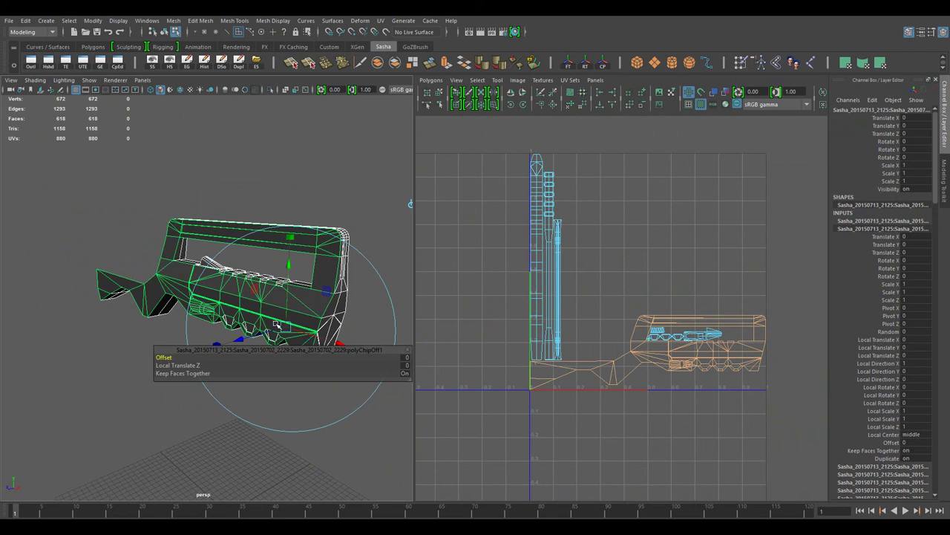
click(304, 290)
click(260, 275)
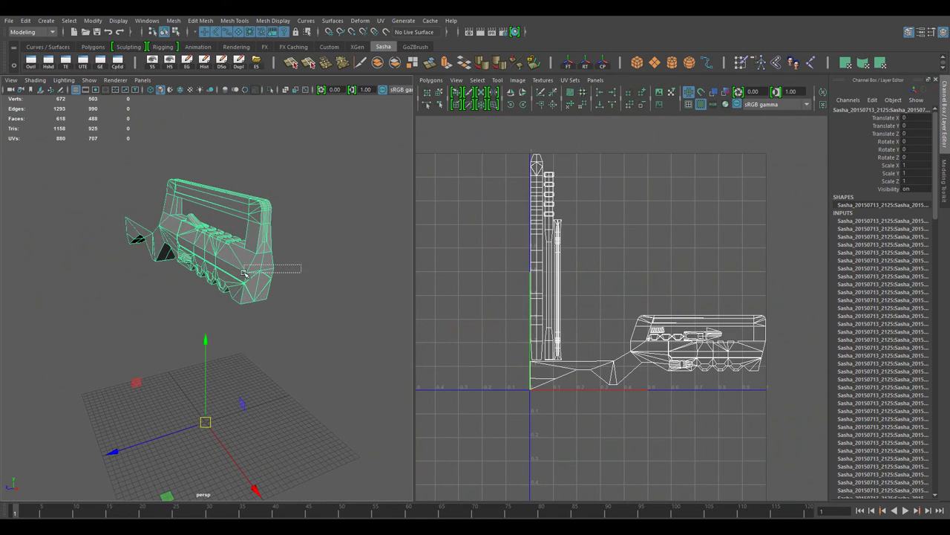
alt+drag(260, 275, 223, 297)
click(222, 335)
click(227, 347)
mouse_move(223, 334)
alt+mouse_down()
mouse_move(227, 347)
mouse_move(208, 319)
alt+mouse_up()
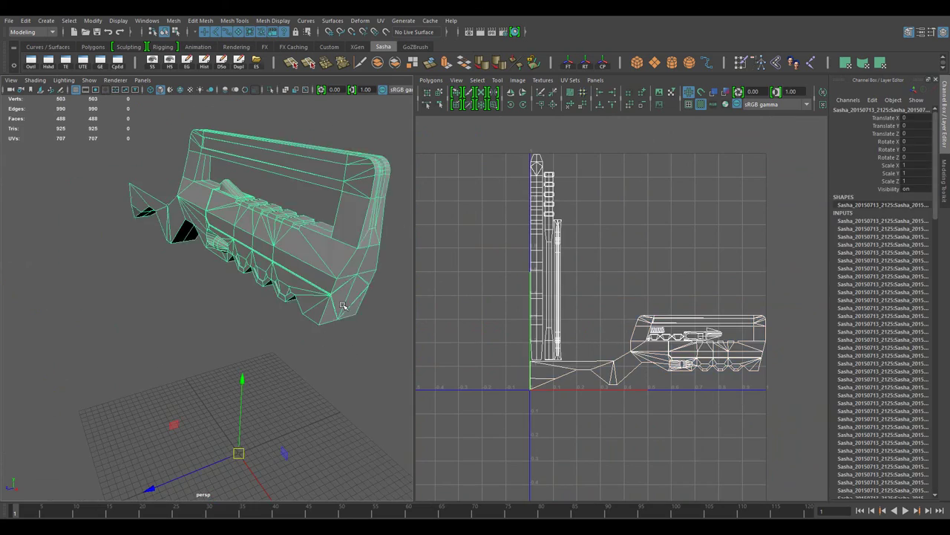
Step: Duplicate the selected rifle faces and clear the duplicate's construction history
scroll(616, 297, up, 3)
right_drag(555, 275, 666, 290)
key(F8)
scroll(666, 290, up, 3)
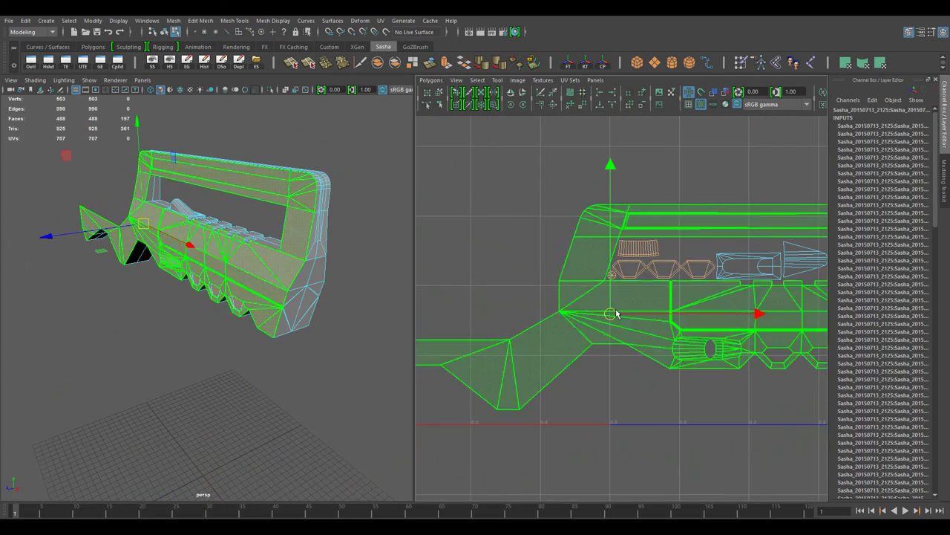
scroll(223, 297, up, 5)
shift+right_drag(308, 197, 311, 329)
scroll(279, 310, down, 5)
click(239, 289)
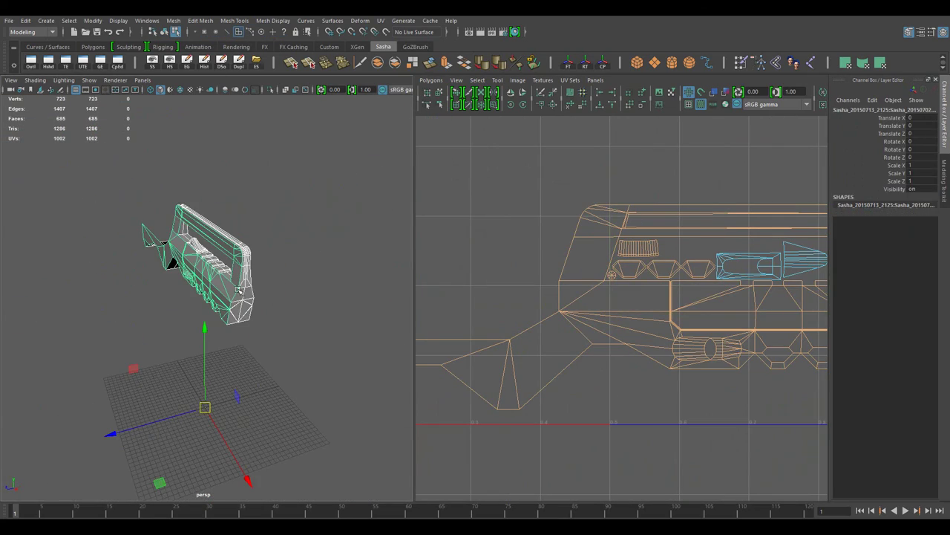
Step: Select the whole rifle mesh and merge the overlapping vertices of both halves
mouse_move(293, 260)
mouse_down()
mouse_move(250, 278)
mouse_move(274, 318)
mouse_up()
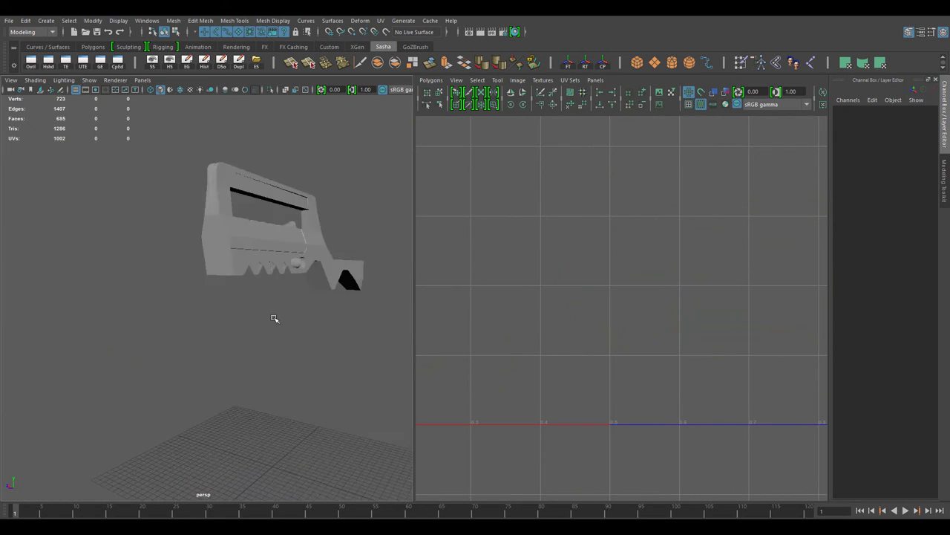
alt+right_drag(274, 318, 297, 382)
alt+drag(297, 382, 262, 345)
alt+right_drag(262, 345, 339, 319)
drag(339, 319, 134, 216)
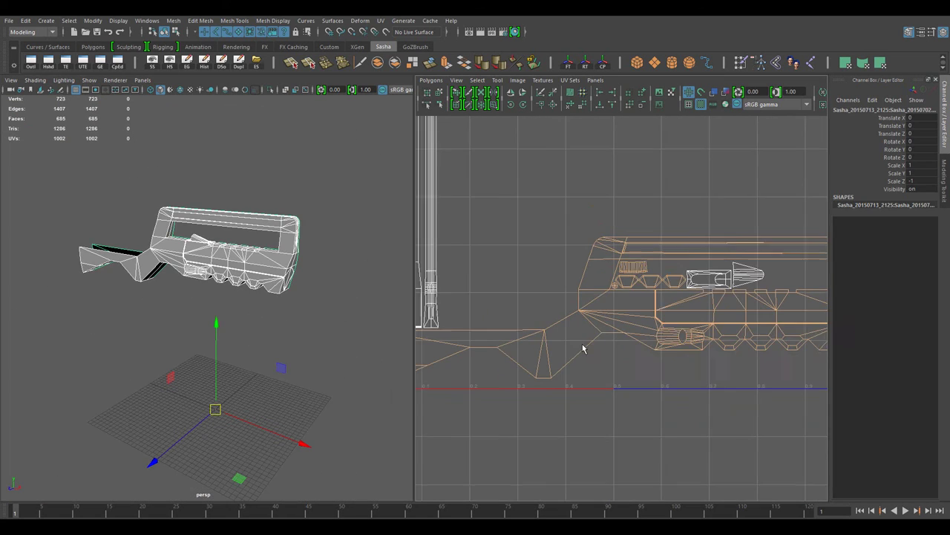
click(308, 63)
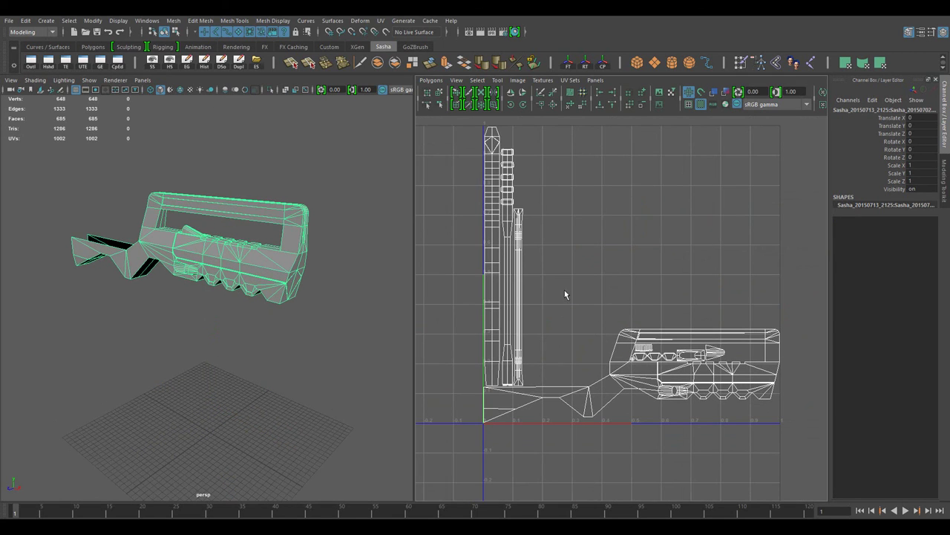
Step: Switch the rifle to face selection and select the faces of one half
right_drag(261, 243, 266, 222)
click(883, 109)
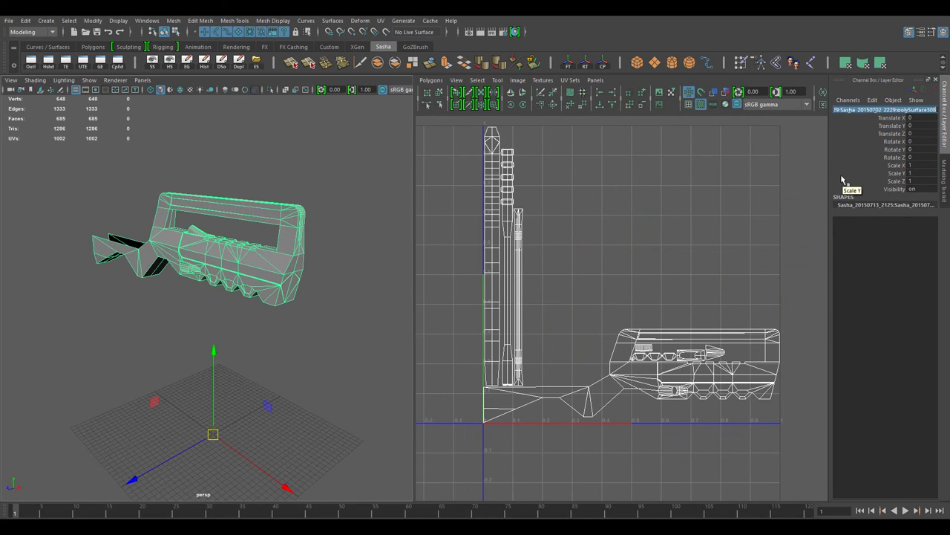
key(F11)
click(333, 242)
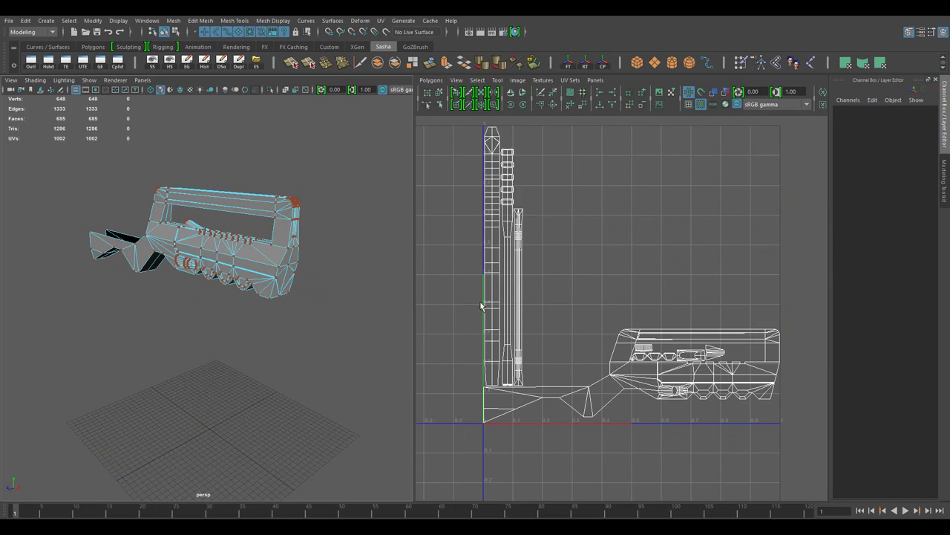
Step: Move the selected UV shells downward and clear the face selection
alt+right_drag(295, 297, 270, 297)
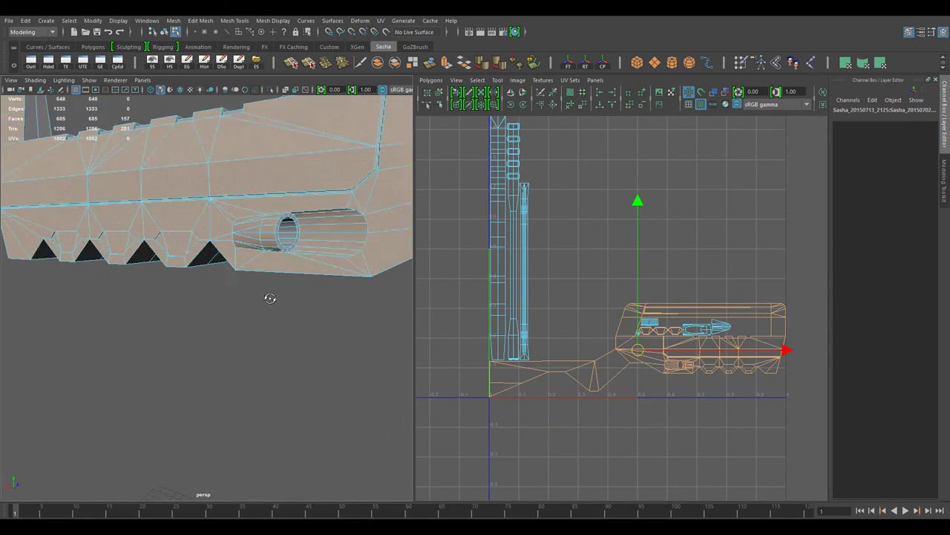
alt+drag(269, 297, 181, 329)
scroll(720, 403, down, 1)
mouse_move(636, 244)
mouse_down()
mouse_move(643, 325)
mouse_move(627, 259)
mouse_up()
click(585, 176)
key(a)
scroll(779, 282, up, 2)
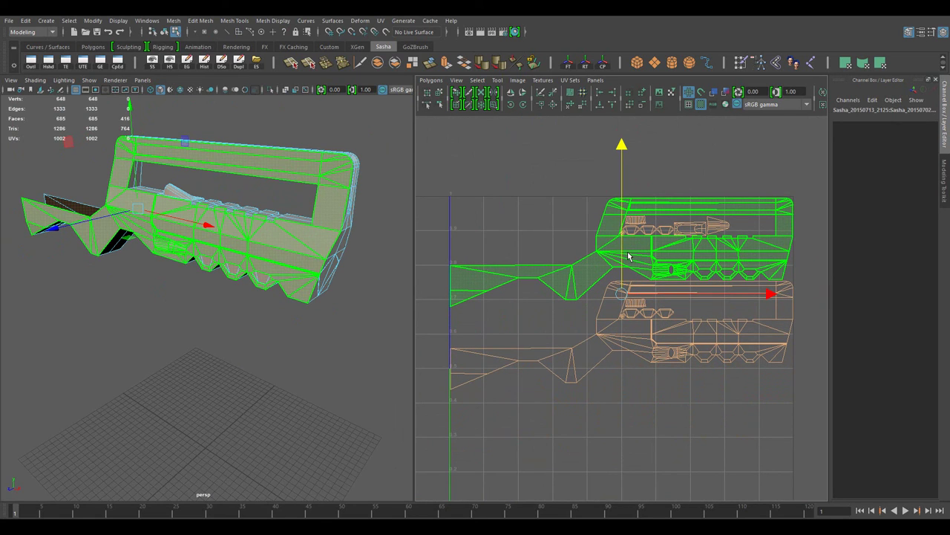
click(628, 412)
key(shift+a)
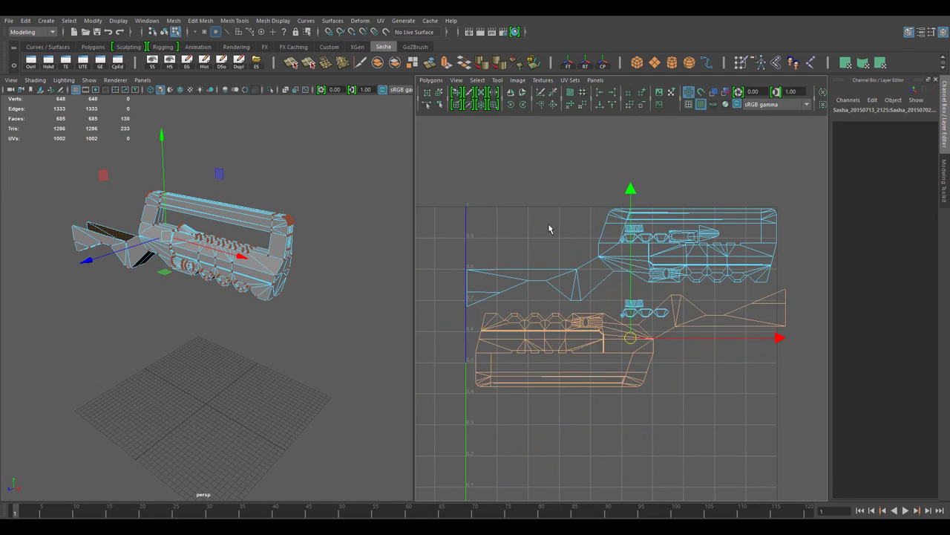
scroll(571, 209, up, 2)
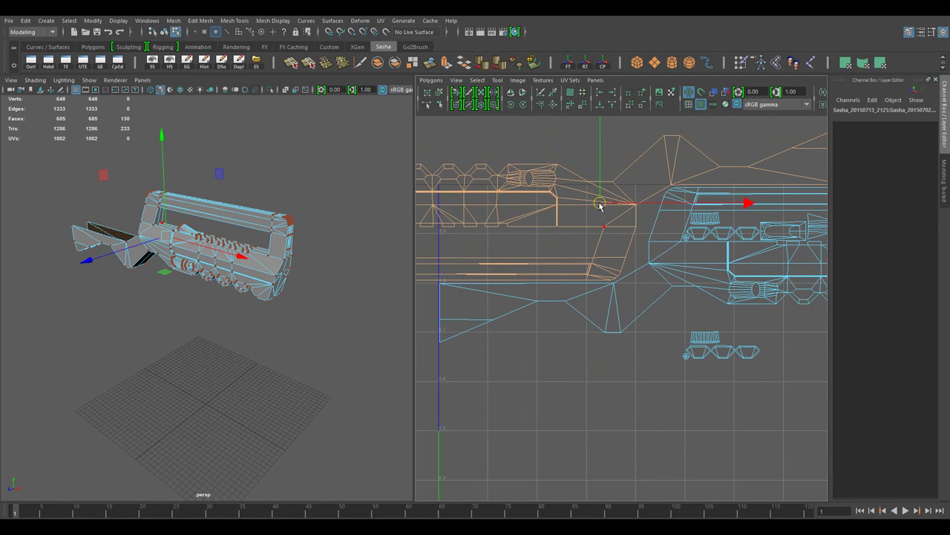
scroll(598, 267, down, 4)
Step: Select the mirrored half's UVs and nudge those shells slightly down
ctrl+right_drag(594, 329, 585, 343)
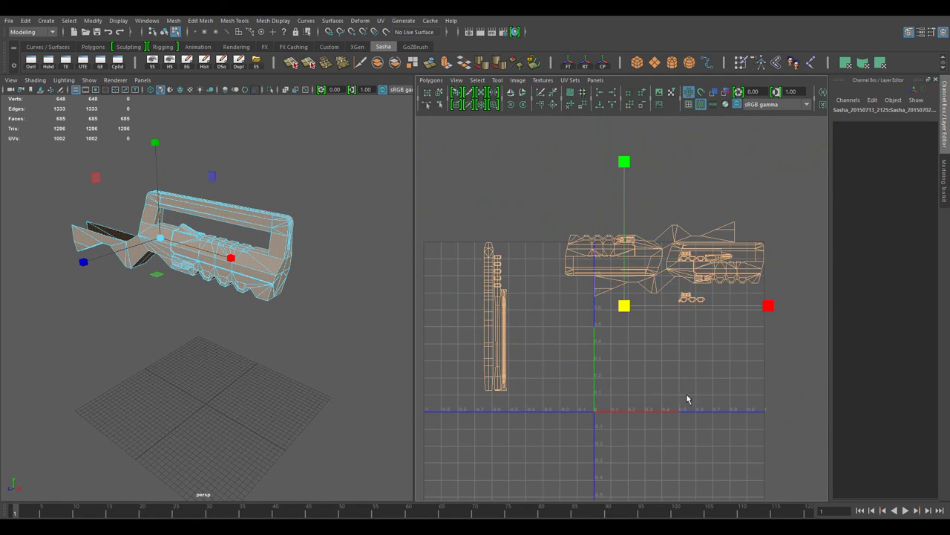
scroll(686, 400, up, 3)
drag(564, 336, 564, 353)
key(r)
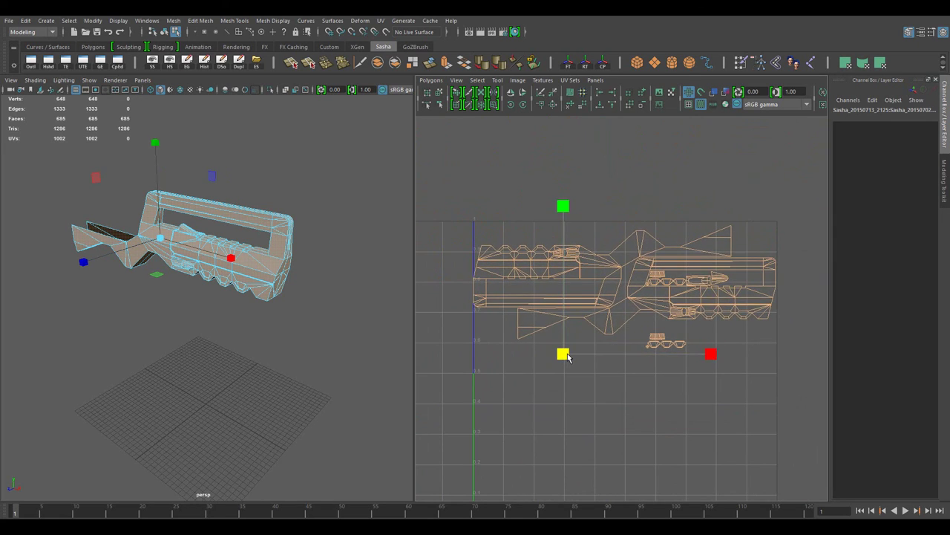
key(w)
scroll(588, 399, up, 2)
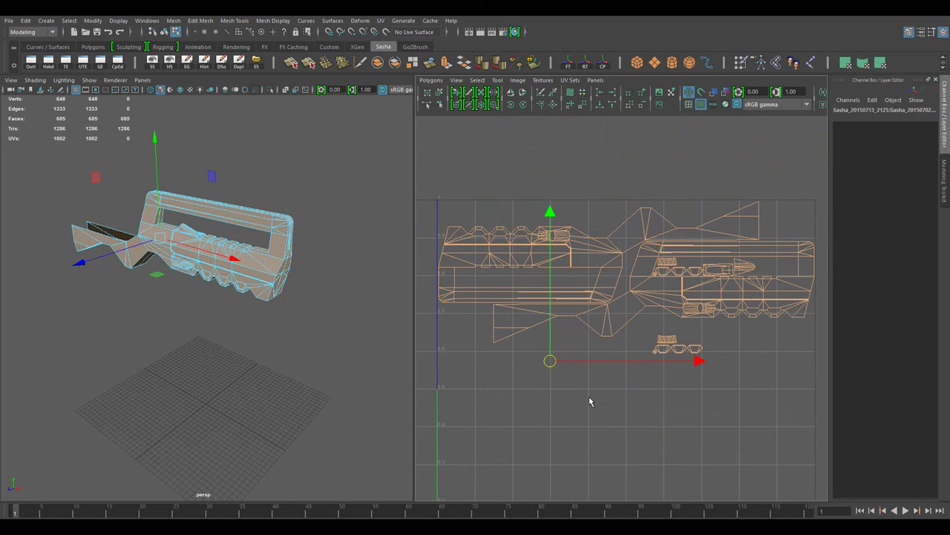
Step: Pick through the rifle body's overlapping UV shells to isolate the small pieces
click(594, 407)
scroll(608, 413, up, 3)
scroll(564, 330, up, 2)
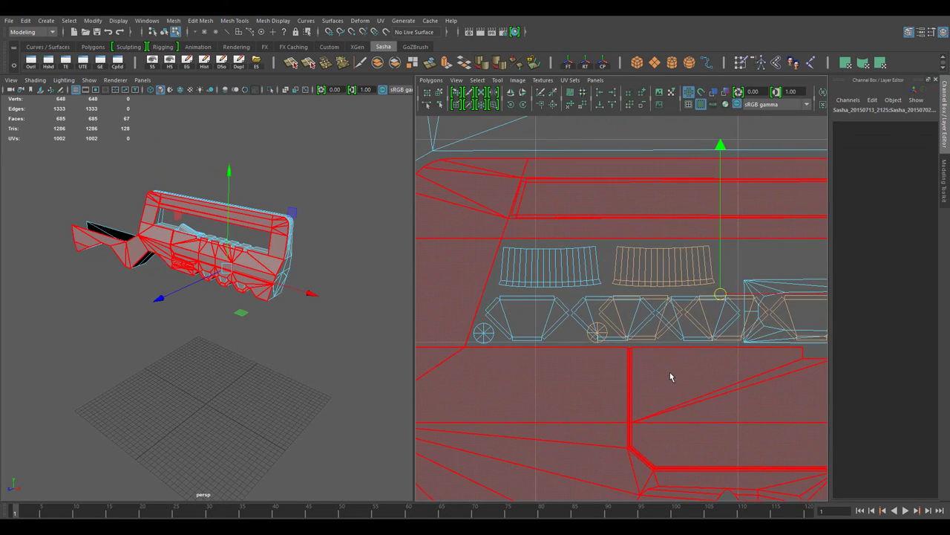
click(670, 376)
scroll(631, 371, down, 3)
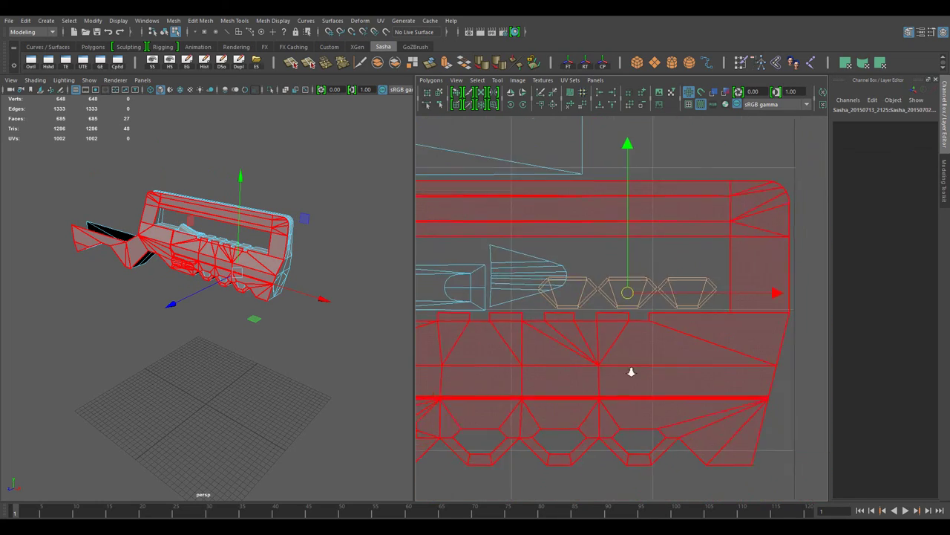
scroll(556, 367, up, 1)
scroll(596, 378, up, 1)
click(661, 335)
click(582, 319)
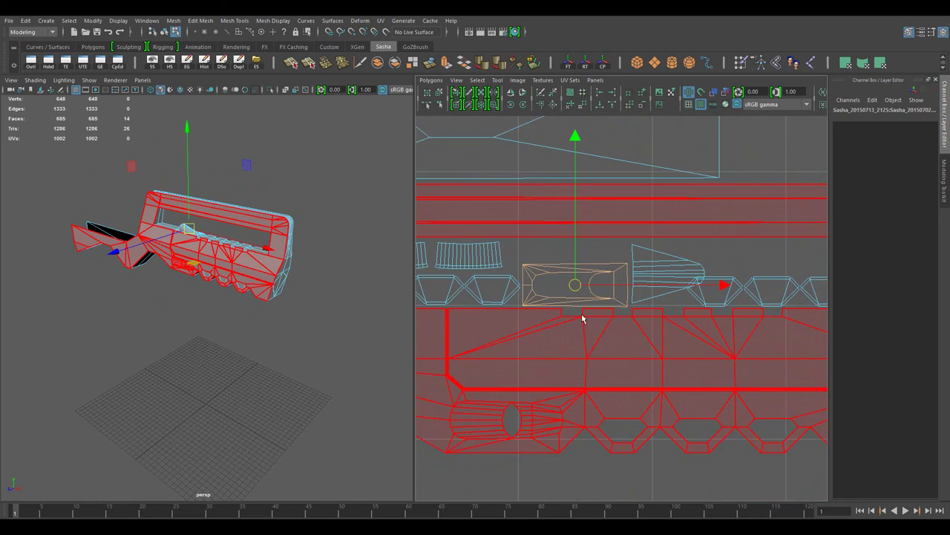
scroll(639, 334, down, 2)
Step: Select the small 14-face shell among the overlaps, then clear the shell selection
click(491, 325)
click(560, 336)
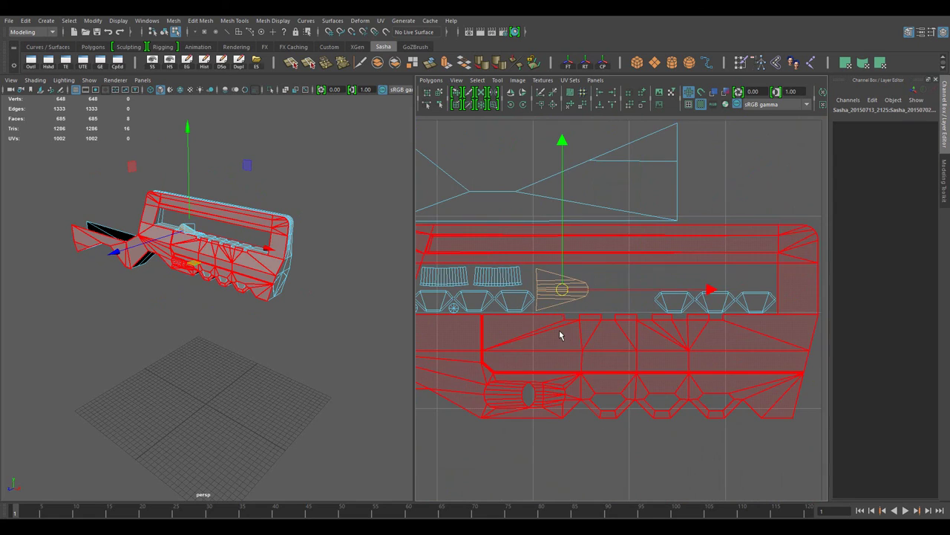
scroll(560, 336, down, 2)
click(711, 294)
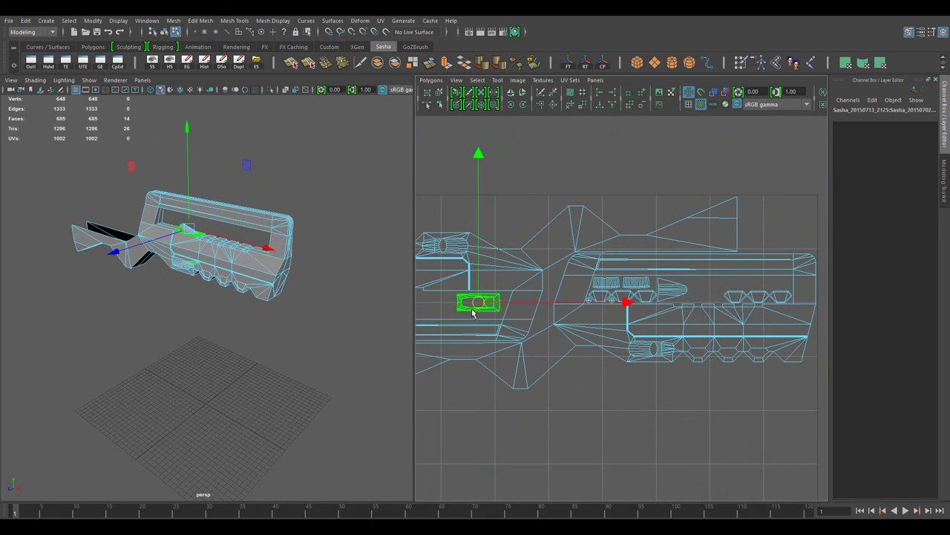
scroll(473, 312, up, 2)
click(650, 333)
scroll(650, 332, up, 1)
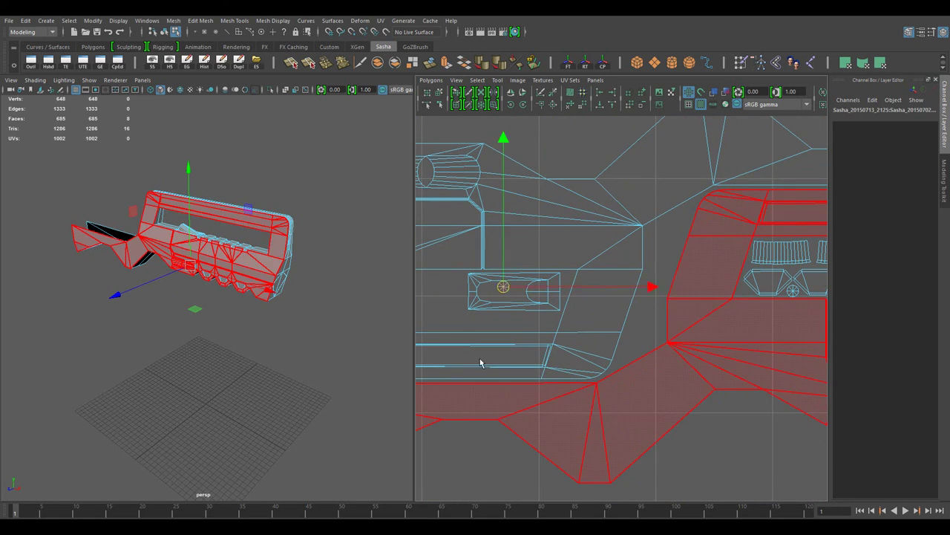
scroll(484, 356, down, 3)
Step: Rotate the tall vertical shell to horizontal and place it at the bottom of UV space
ctrl+right_drag(630, 322, 656, 384)
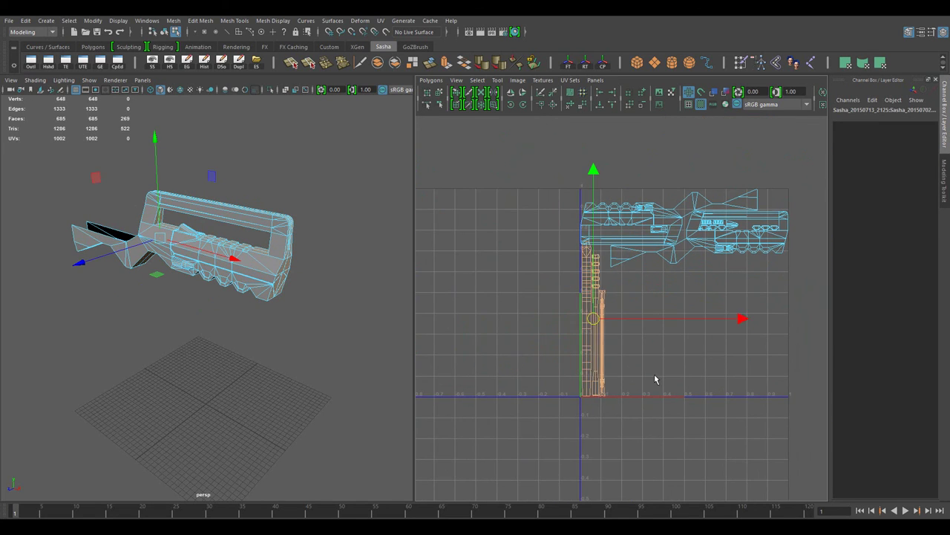
scroll(498, 152, up, 2)
shift+right_drag(499, 153, 520, 178)
alt+middle_drag(557, 377, 522, 390)
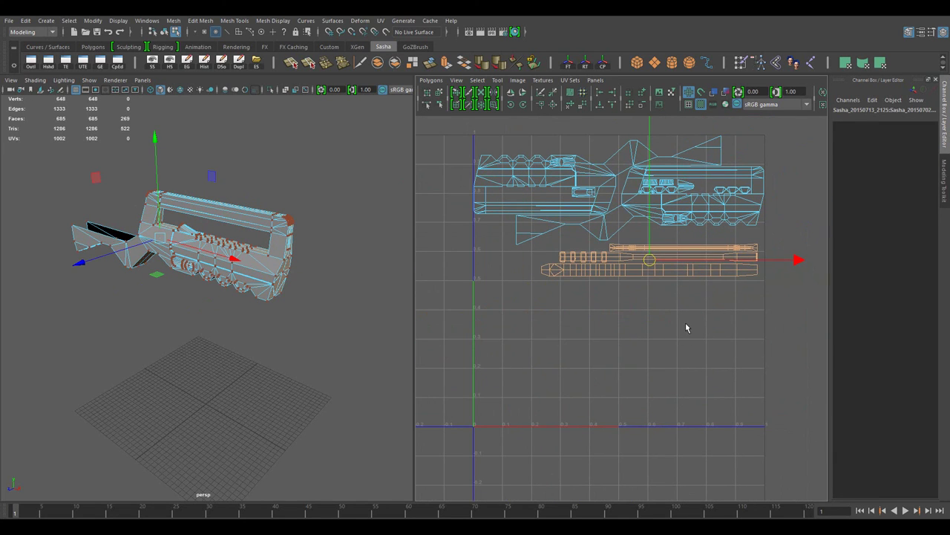
key(F8)
click(174, 375)
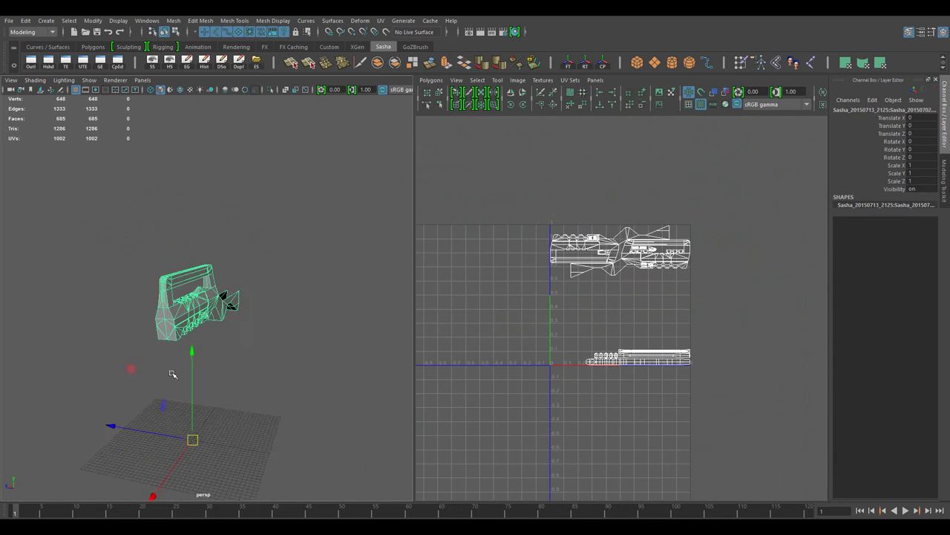